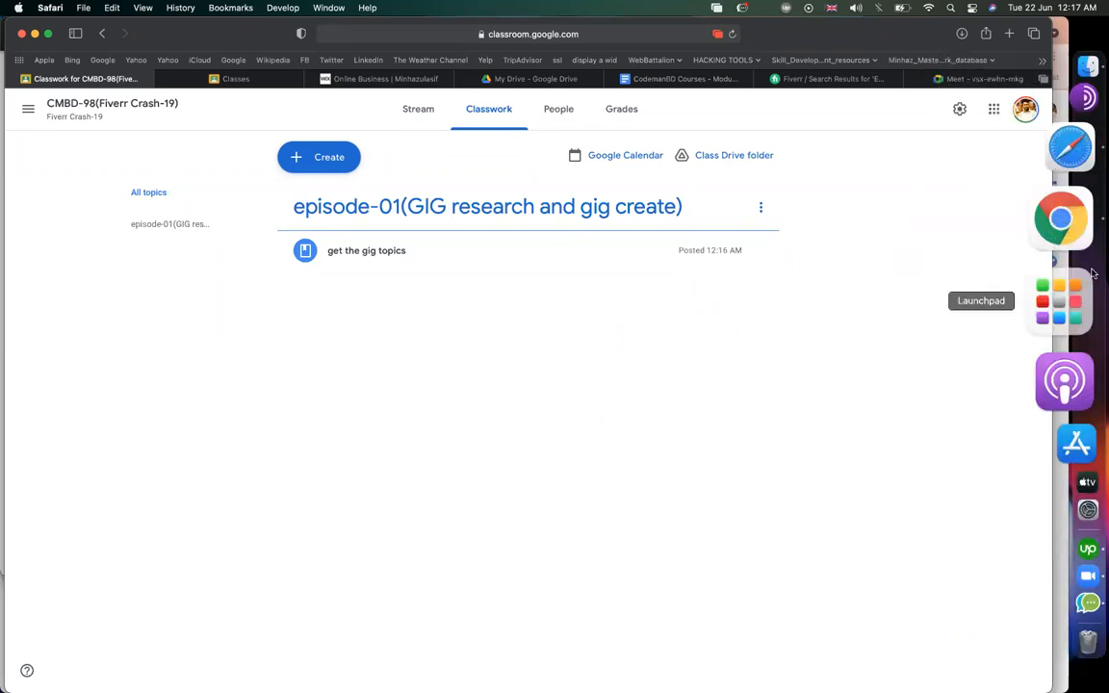
- Switch to Chrome, open a window for the webbatt profile, dismiss the restore prompt and load fiverr.com
click(1058, 251)
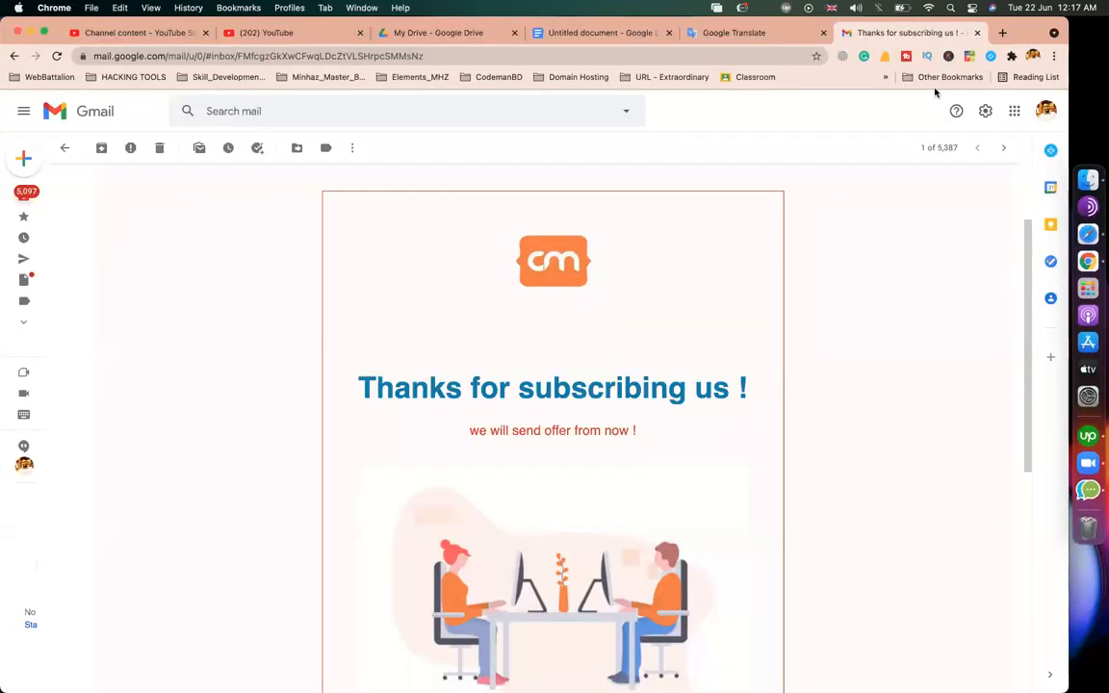
click(1033, 55)
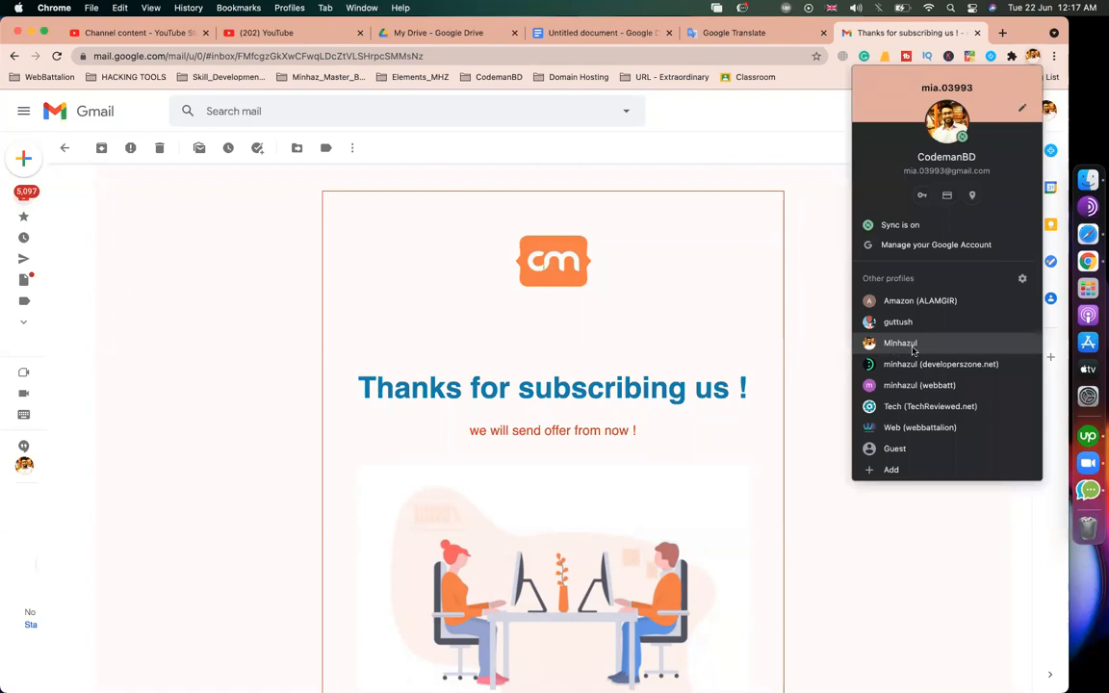
click(905, 386)
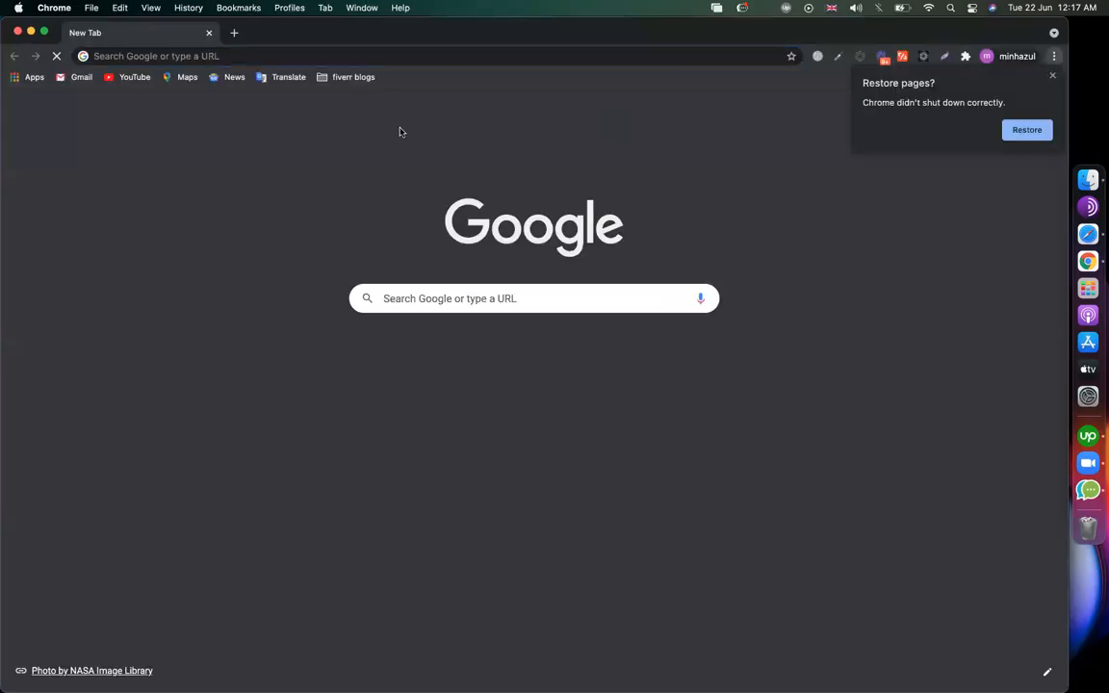
click(1050, 79)
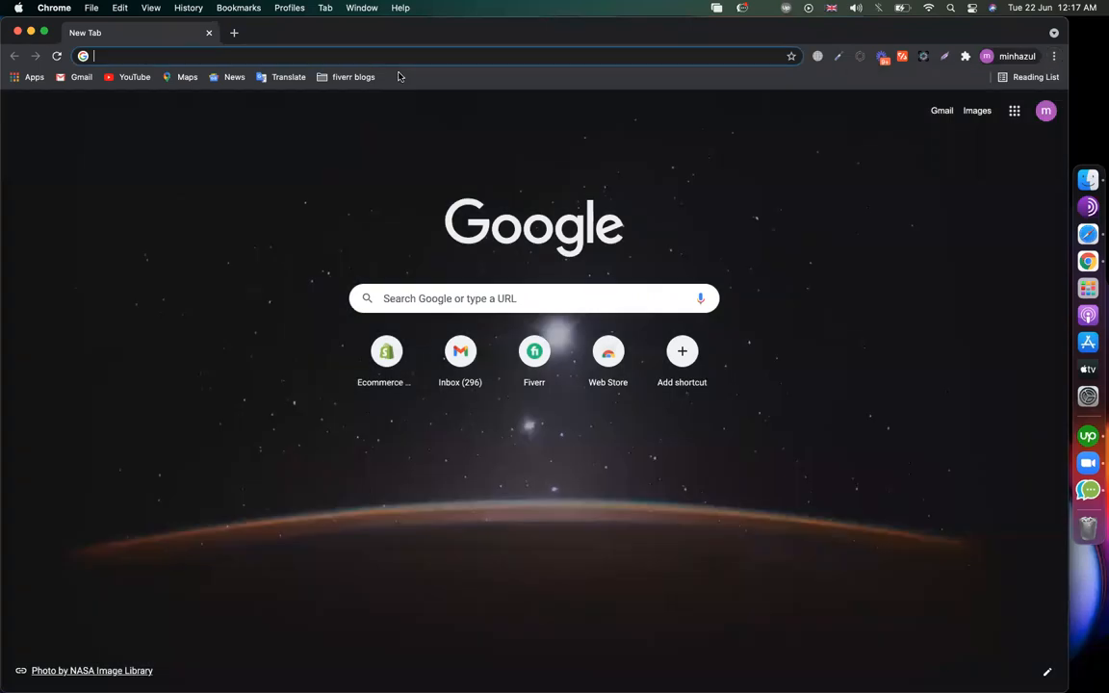
text(fiverr)
key(Return)
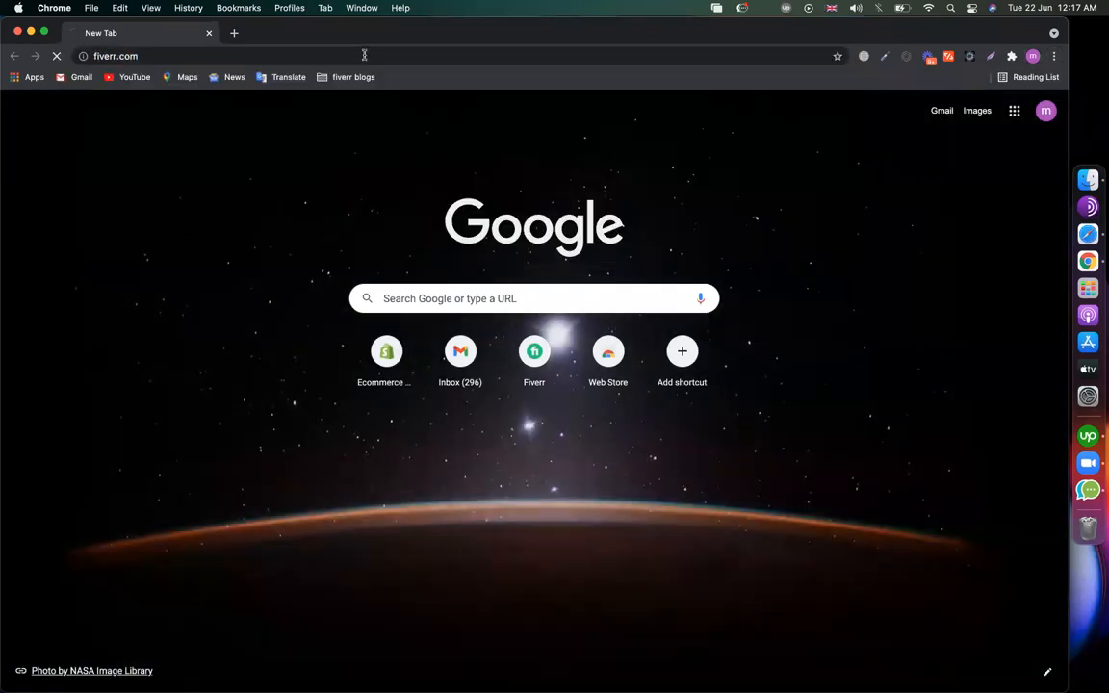
- Open a new browser tab and try to load driver.google.com in it
click(236, 33)
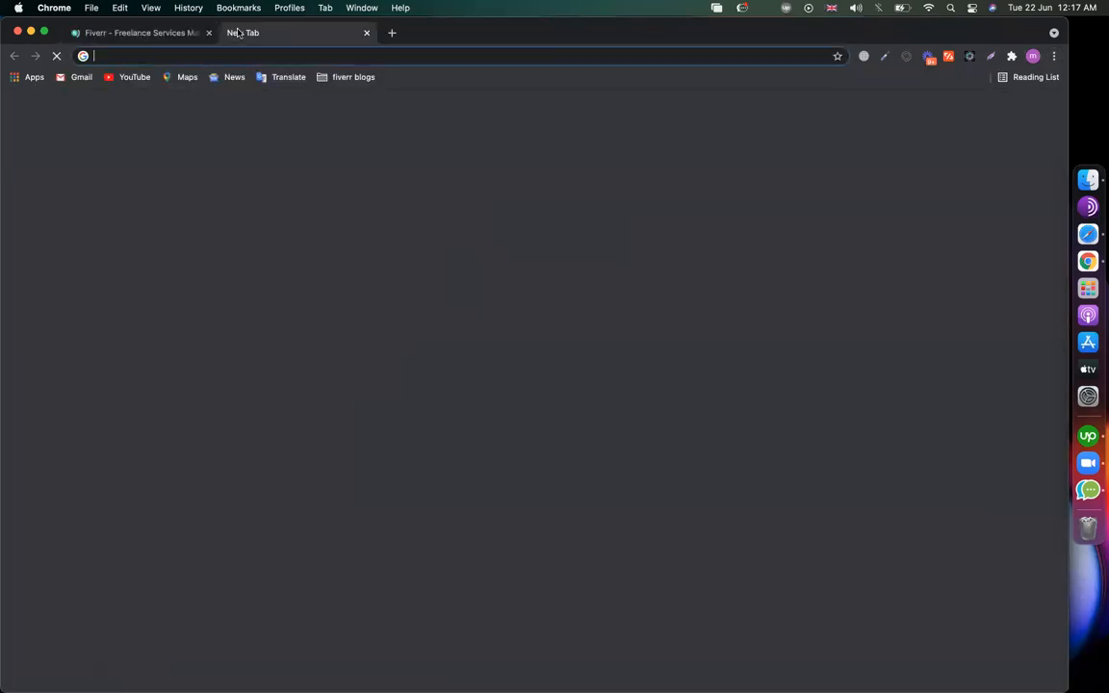
text(driver)
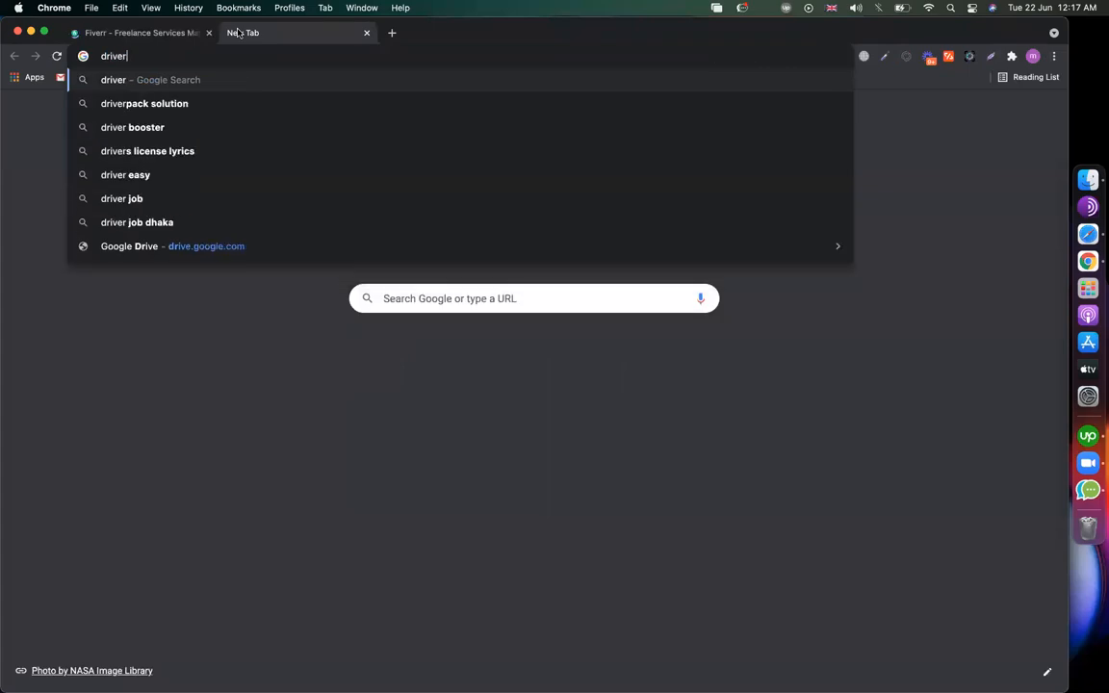
text(.google.com)
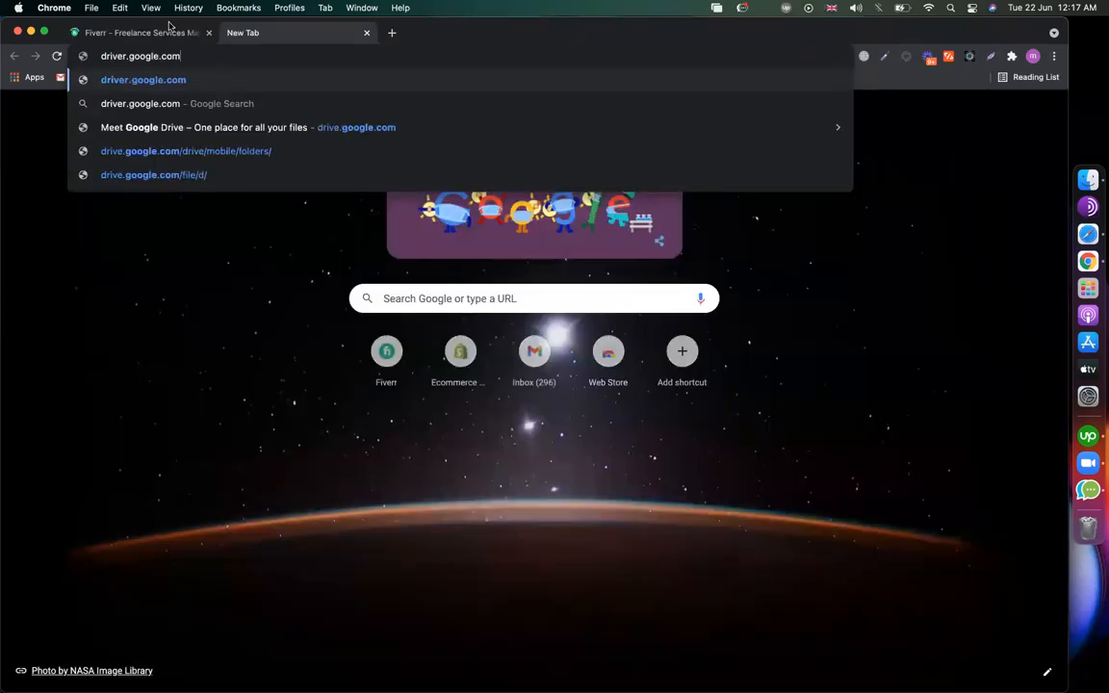
key(Return)
- Sign in to Fiverr with the account username and password
click(178, 35)
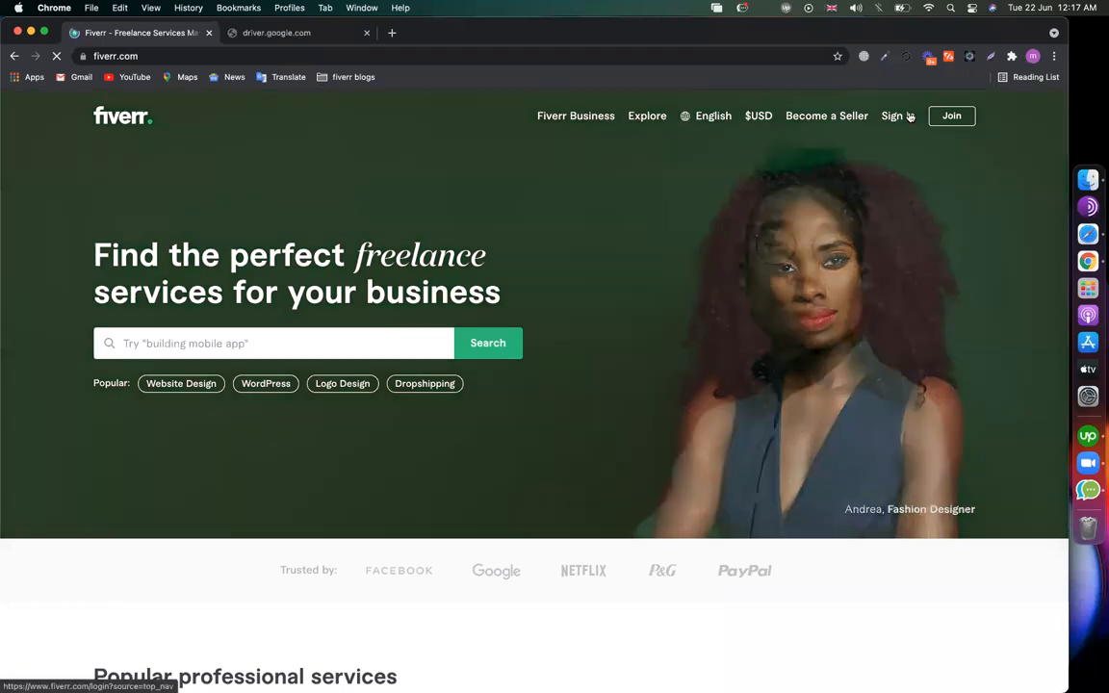
click(900, 117)
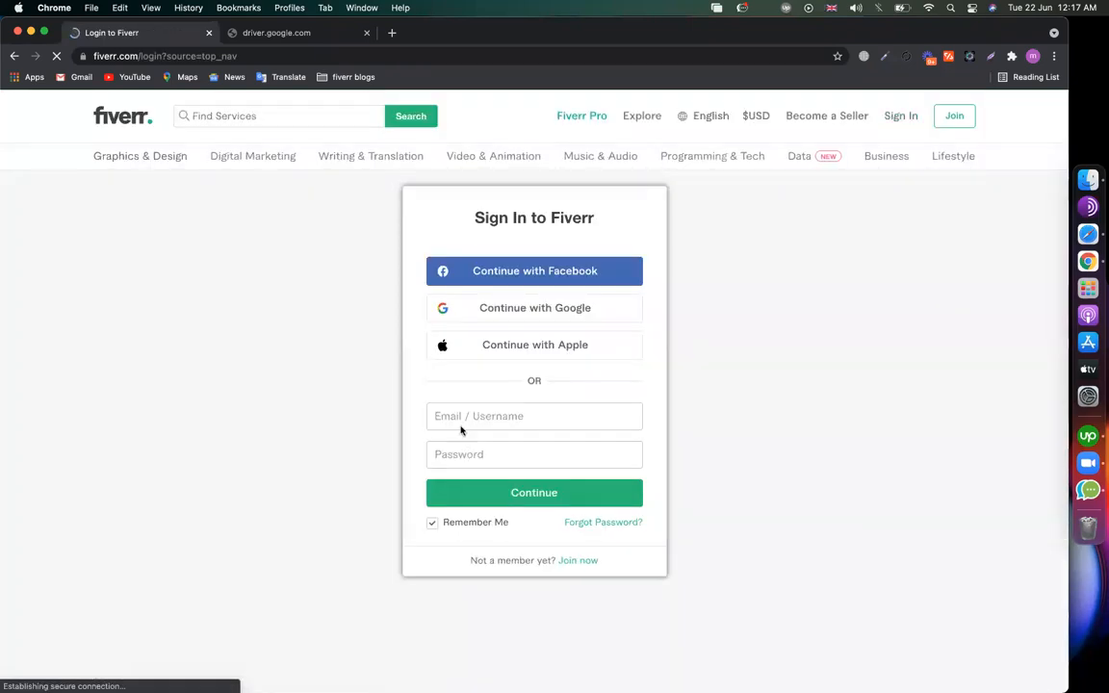
click(460, 424)
click(458, 457)
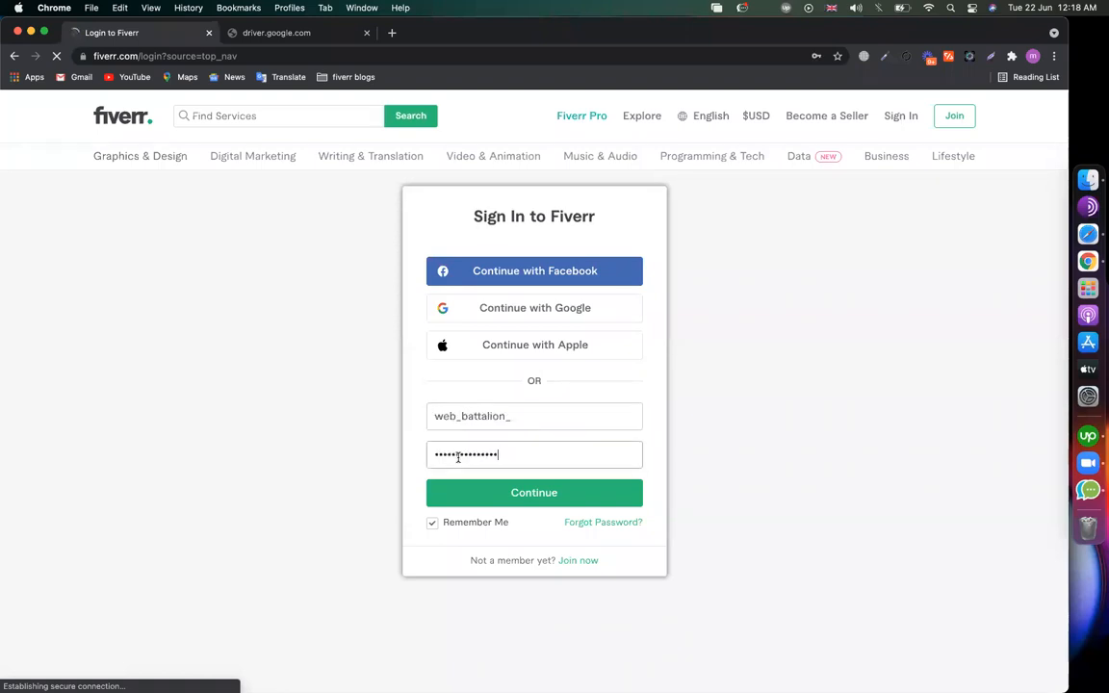
click(492, 501)
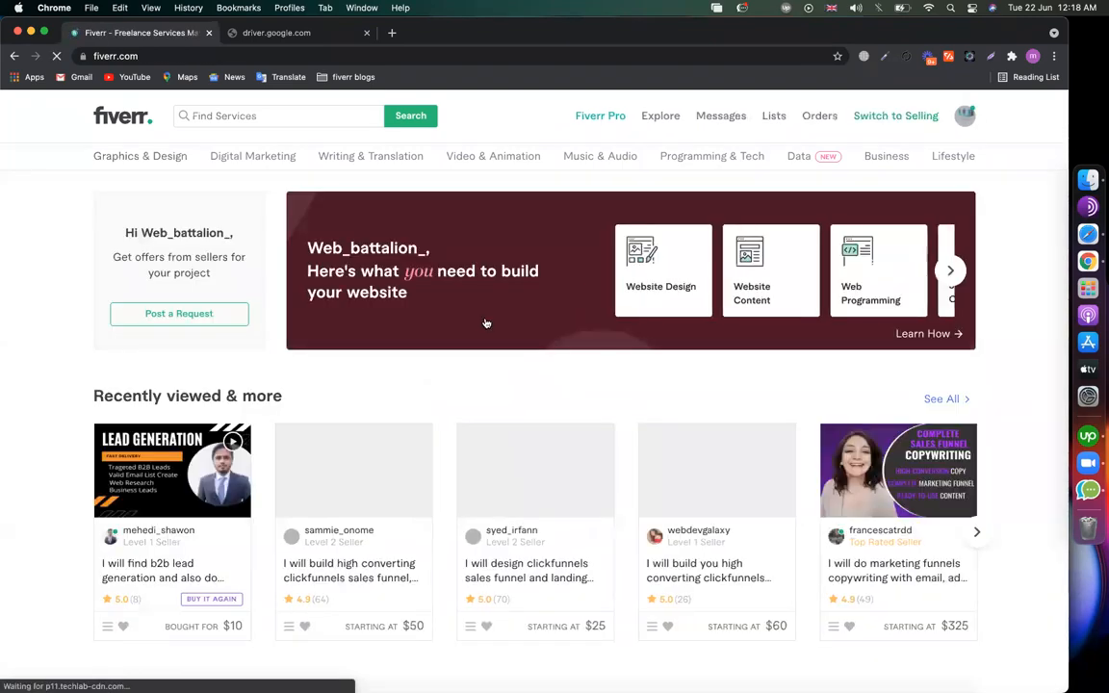
- Correct the misspelled address in the second tab to drive.google.com and load Google Drive
click(279, 33)
click(119, 55)
click(120, 55)
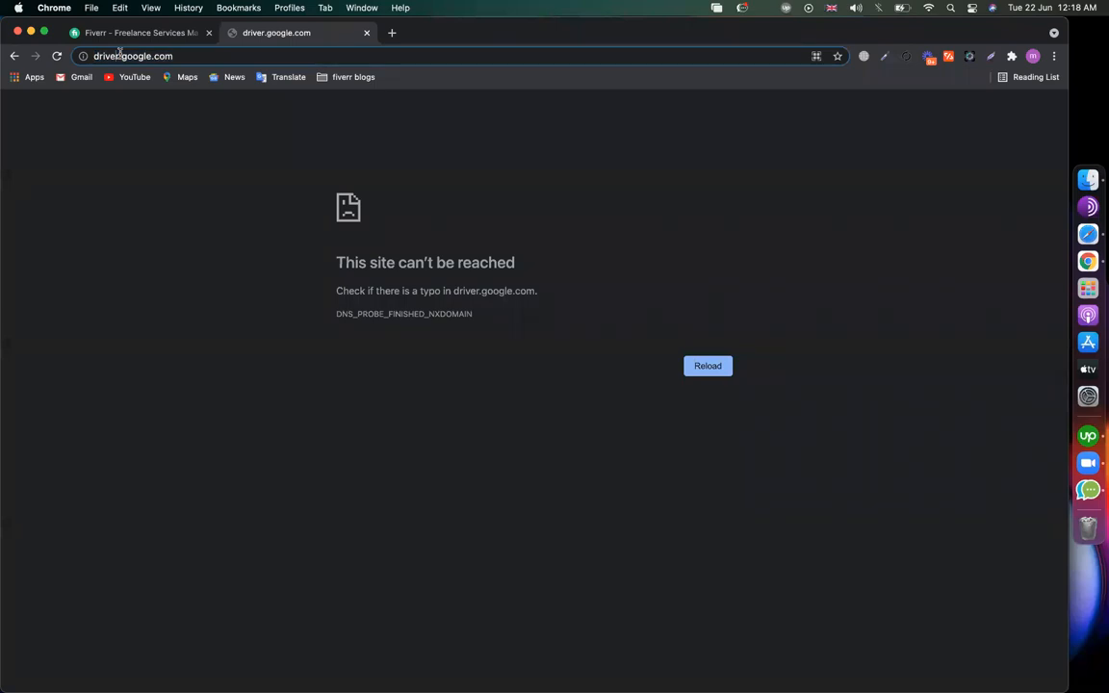
key(BackSpace)
key(Return)
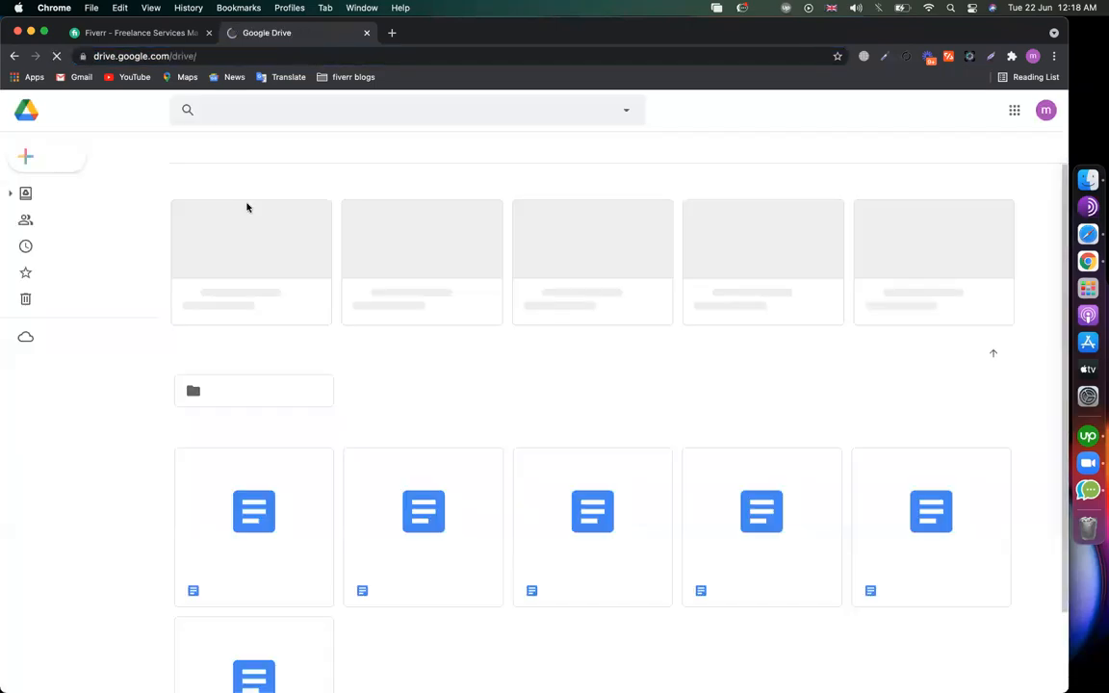
- Create a new blank Google Docs document from My Drive and bring it into view
click(66, 168)
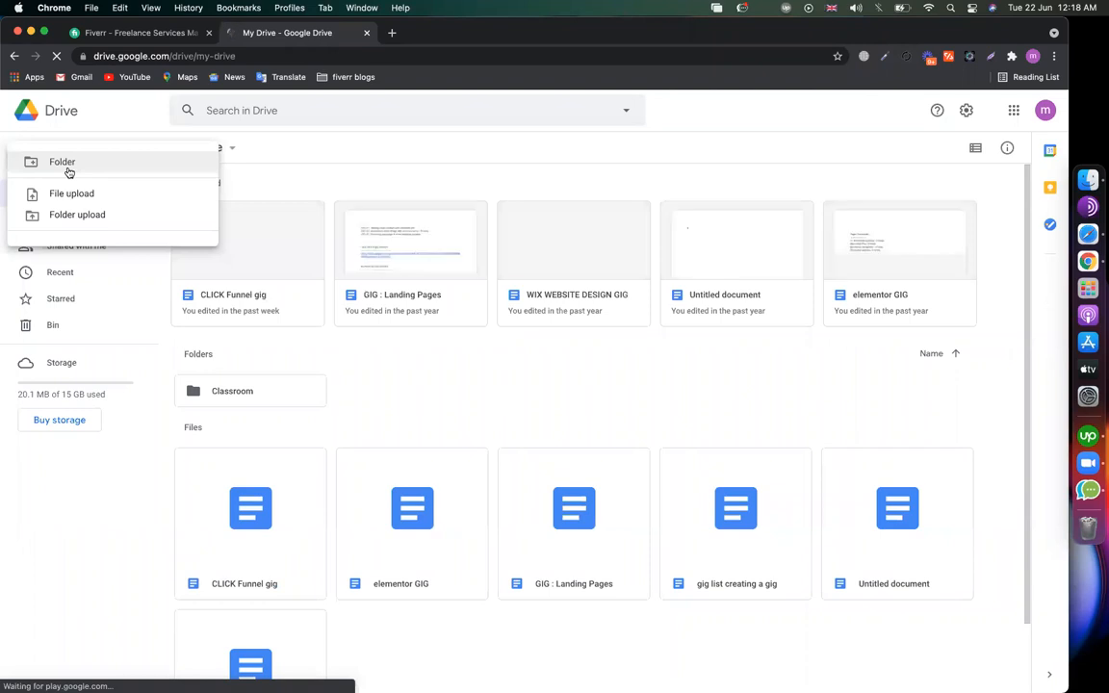
click(89, 245)
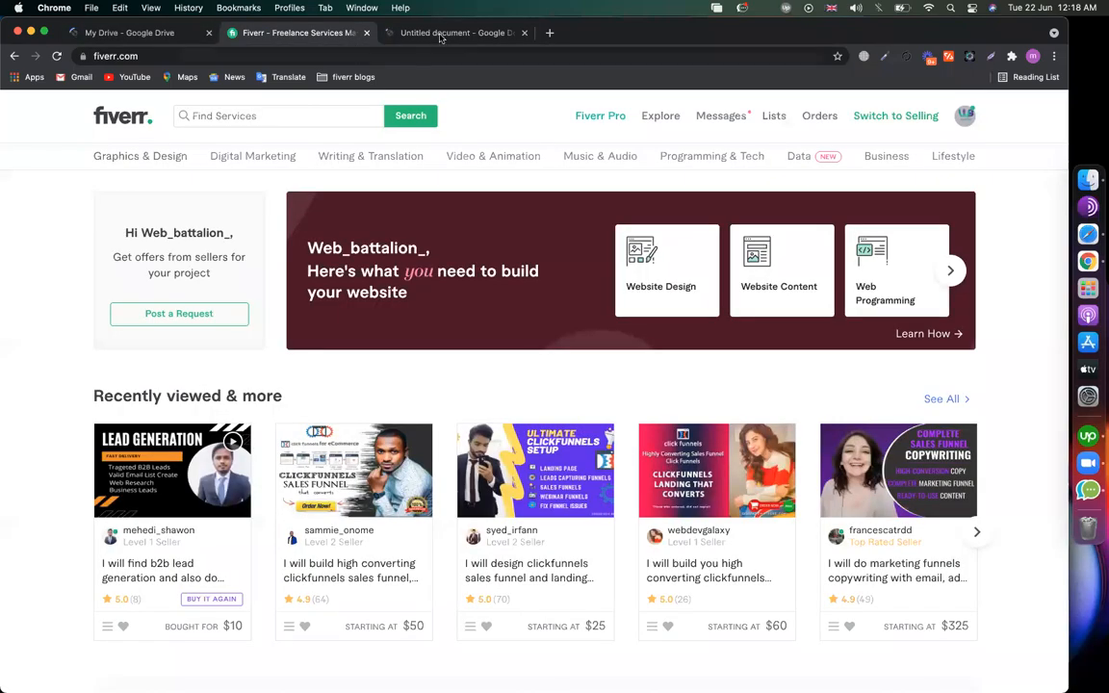
click(439, 37)
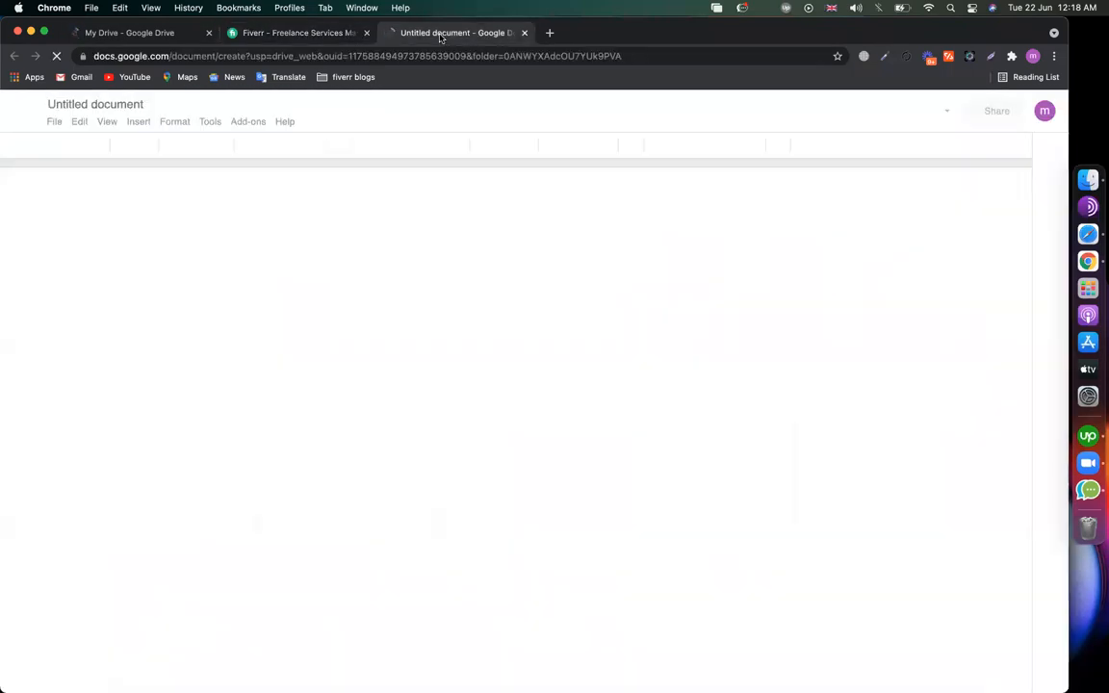
key(XF86AudioRaiseVolume)
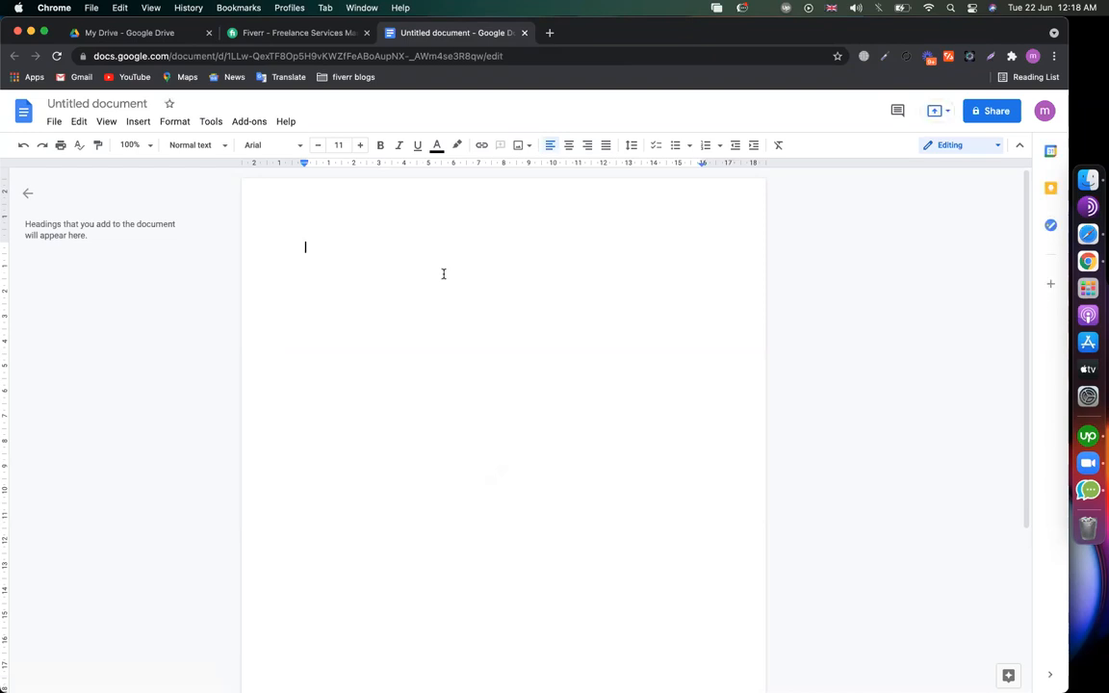
key(XF86AudioLowerVolume)
key(XF86AudioLowerVolume)
key(XF86AudioLowerVolume)
key(XF86AudioLowerVolume)
- Return to Fiverr and look up the service search suggestions for "woocommerce" and for "ecommerce"
click(282, 34)
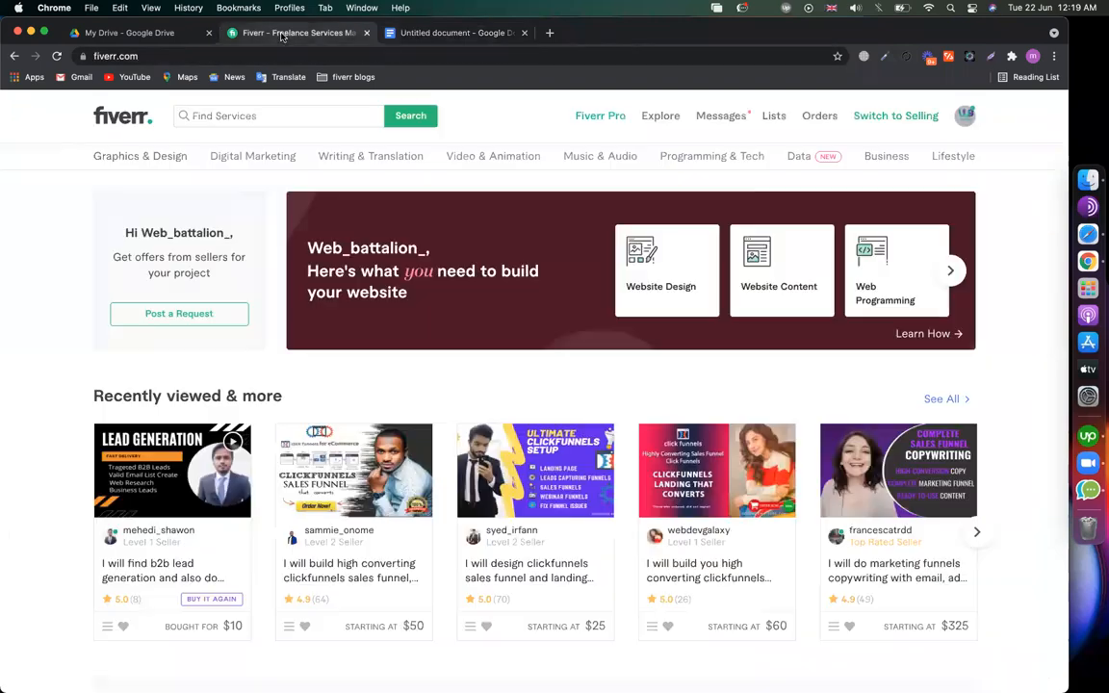
click(309, 114)
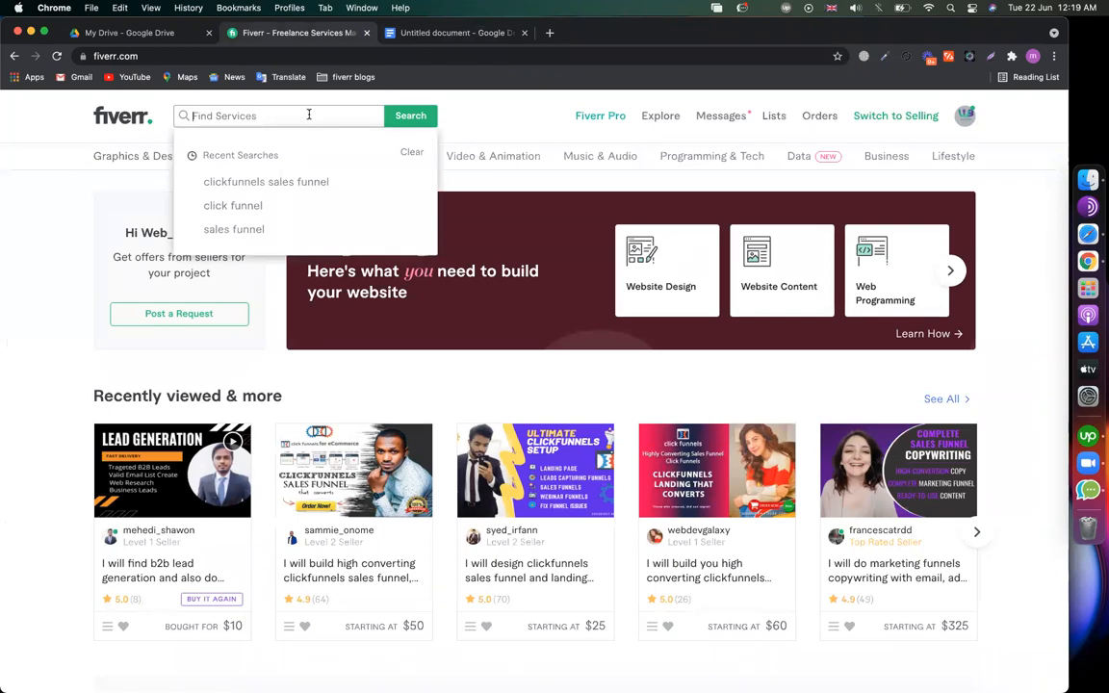
text(woocommerce)
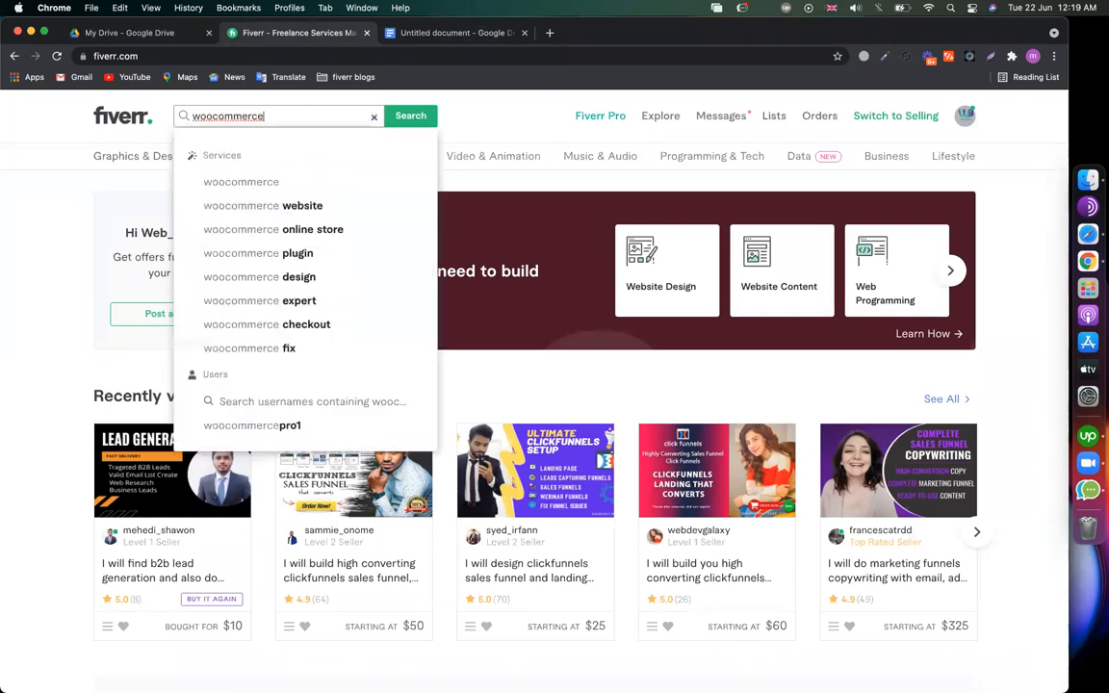
key(super+a)
text(ecommerce)
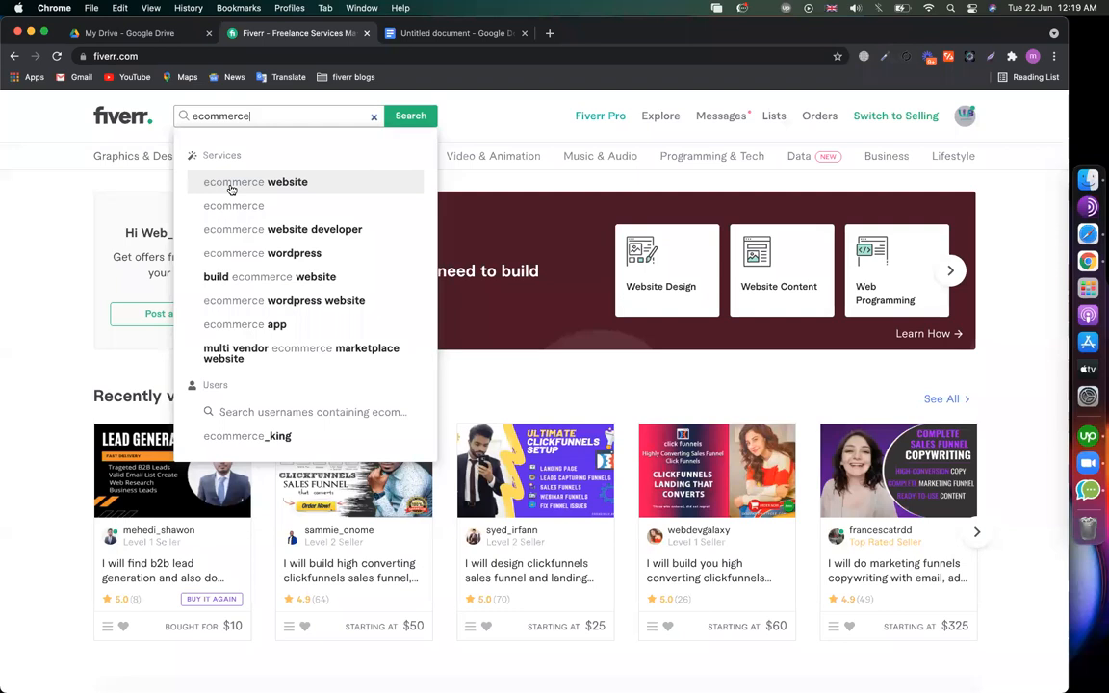
- Replace the Fiverr search text with "banner" to view its related service suggestions
key(super+a)
text(a)
key(BackSpace)
text(banner)
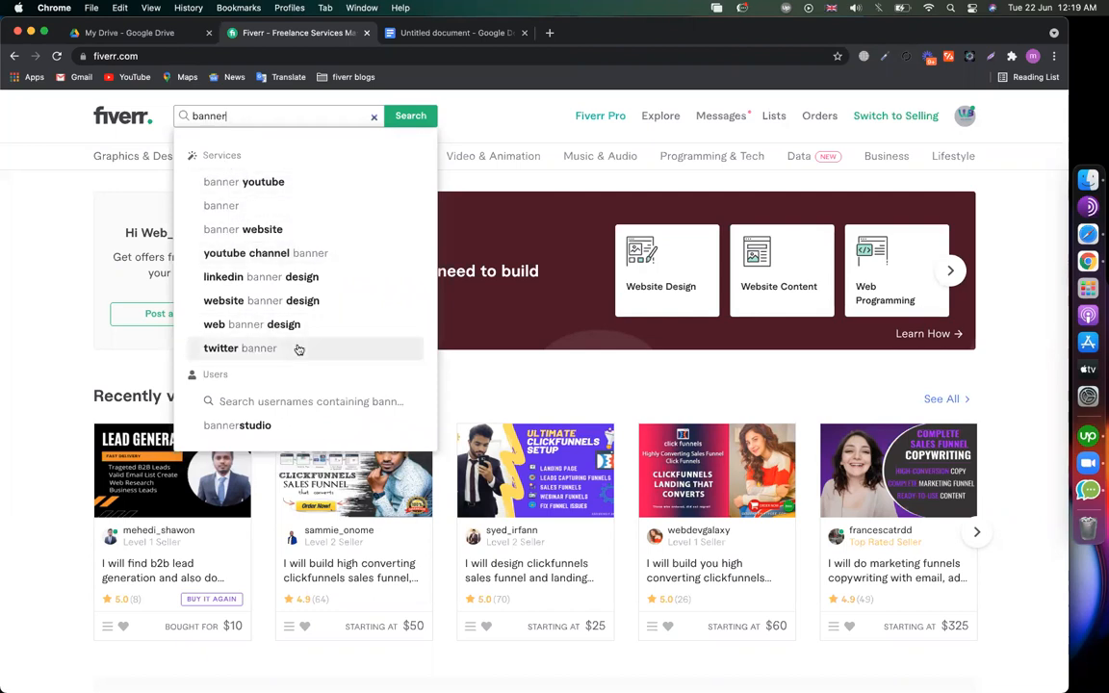
- Open youtube.com in a new browser tab
click(1033, 56)
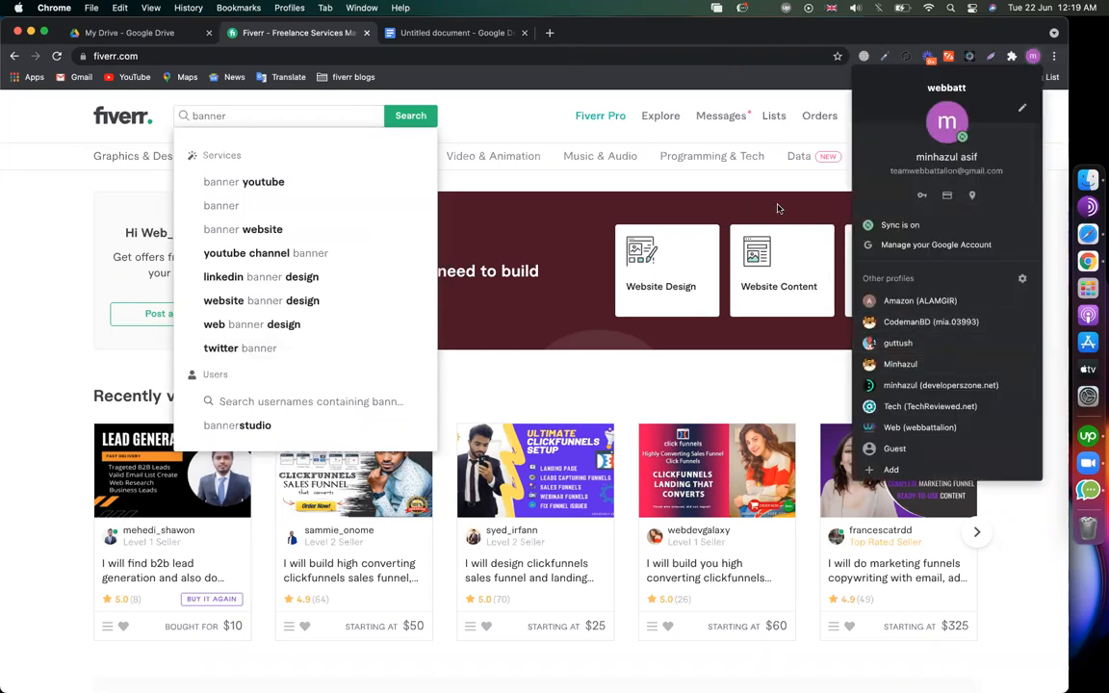
click(552, 35)
click(551, 35)
text(y)
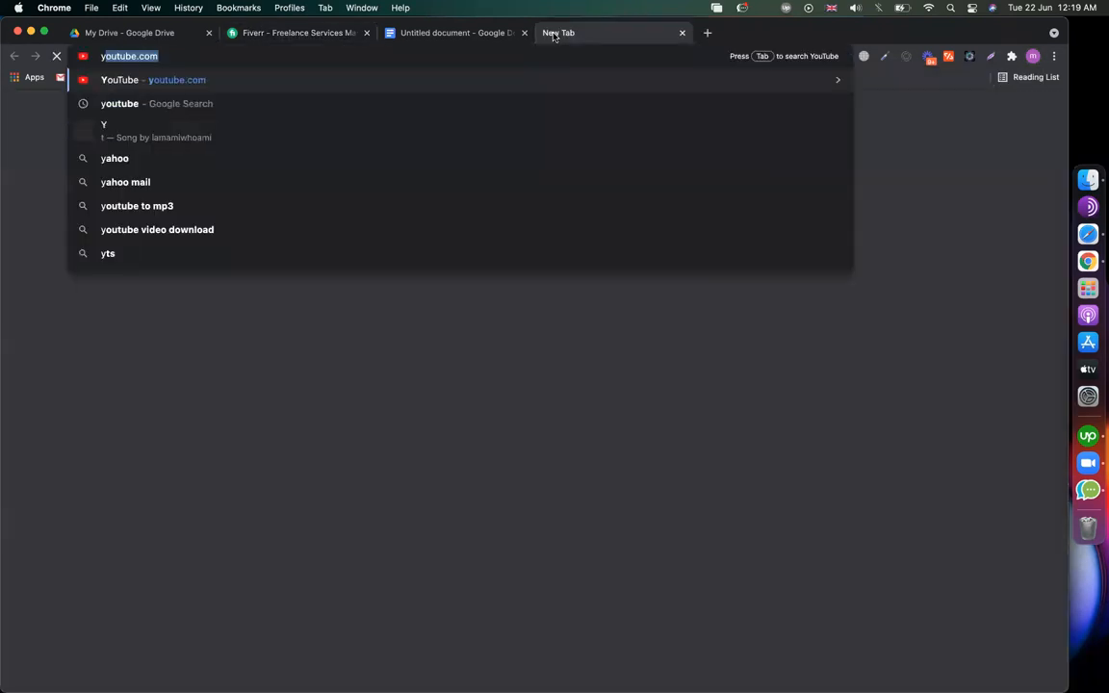
text(o)
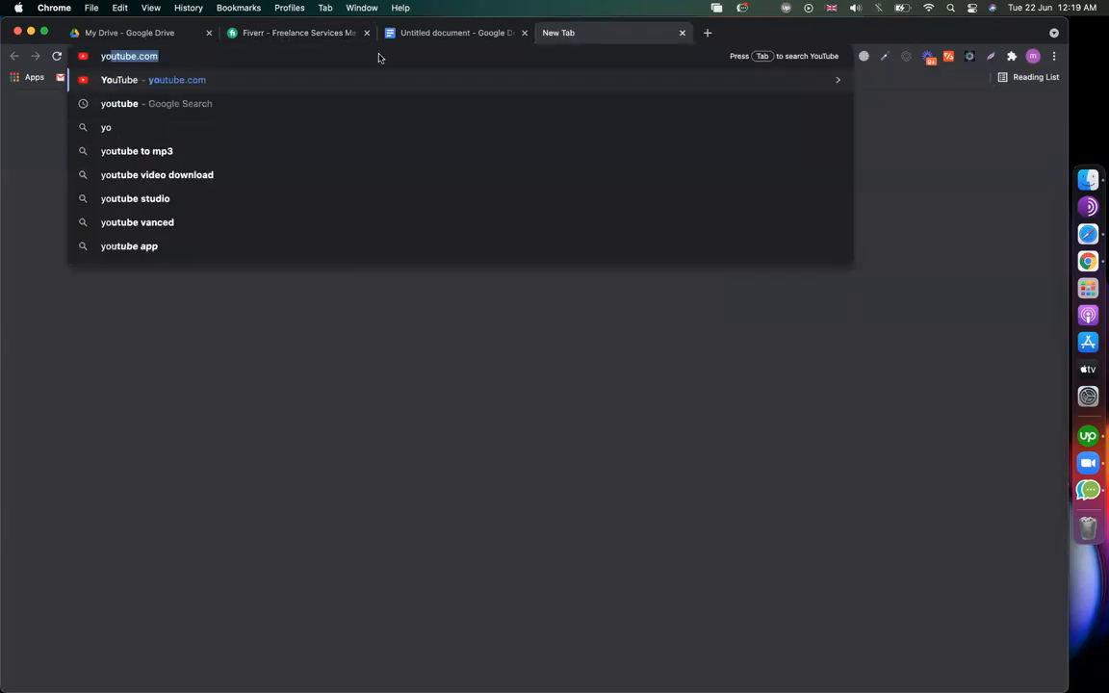
key(Return)
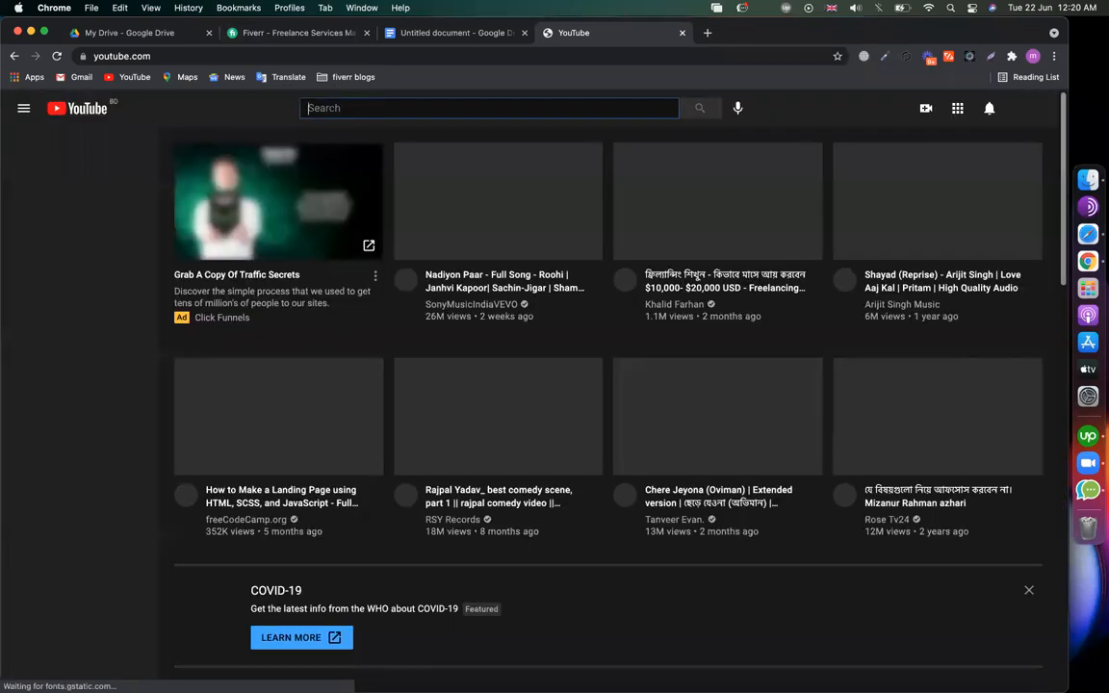
- Search YouTube for "wordpress website"
text(wordpress we)
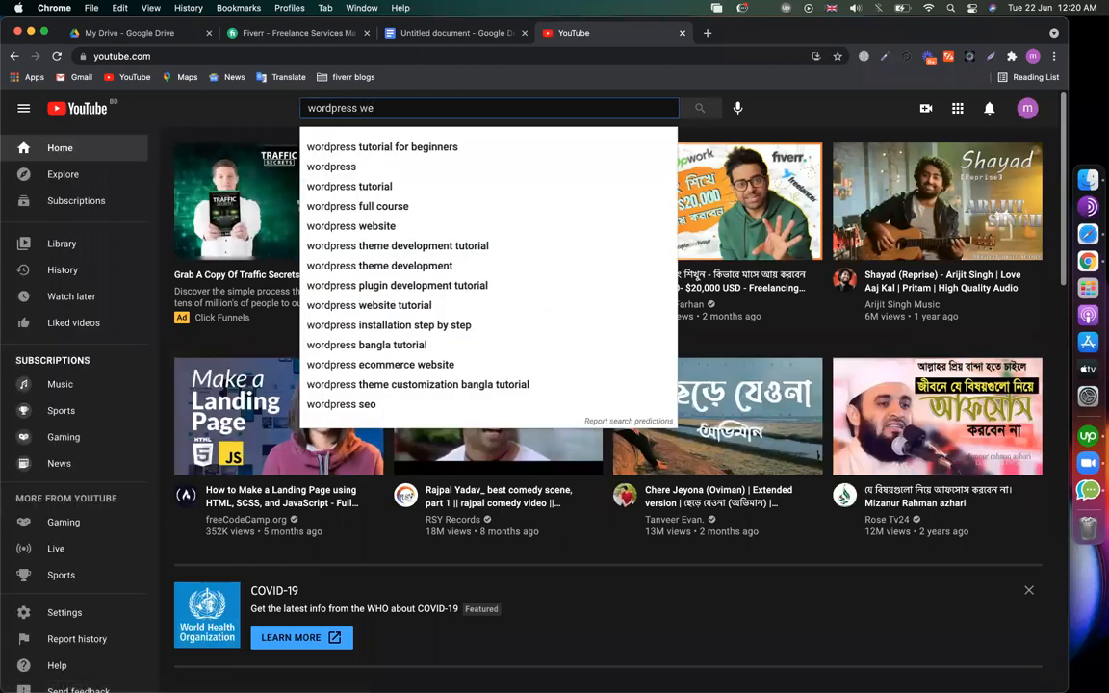
text(bsite)
key(Return)
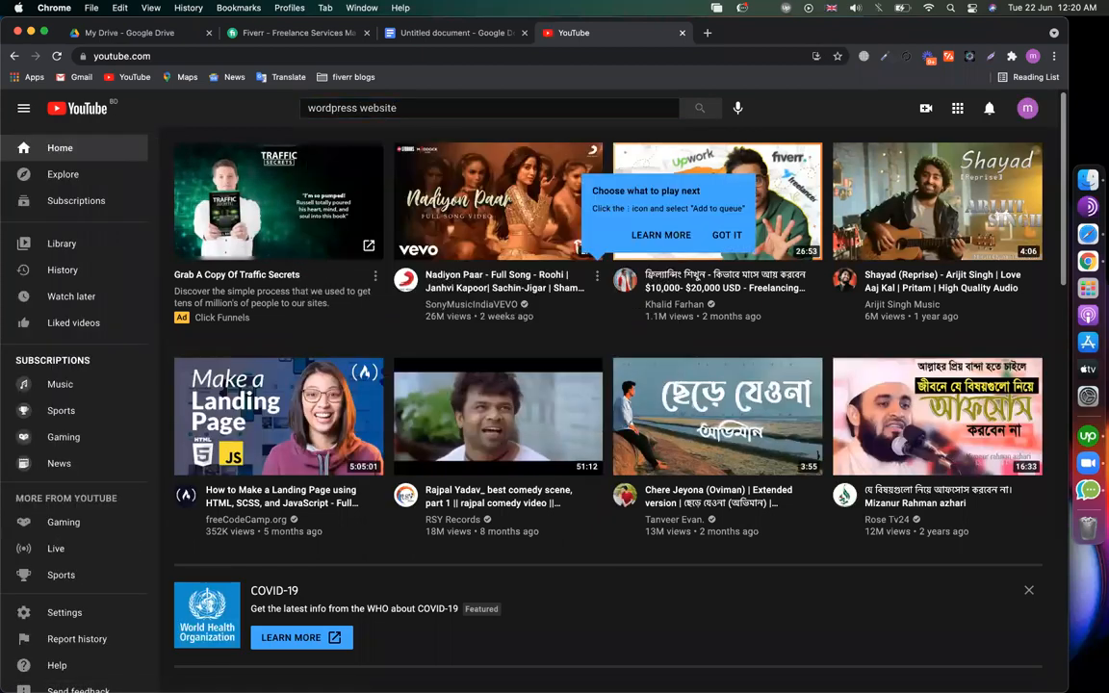
click(386, 109)
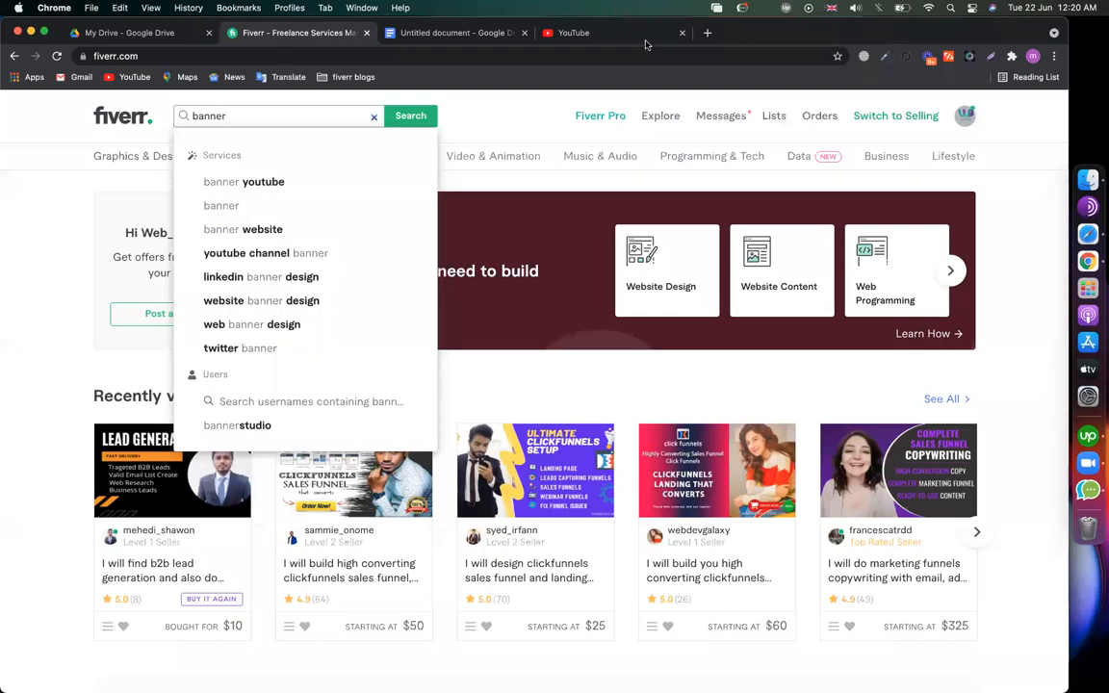
- Replace "banner" in the Fiverr search with "ecommerce" to examine its keyword suggestions again
double_click(229, 117)
text(ecommerce)
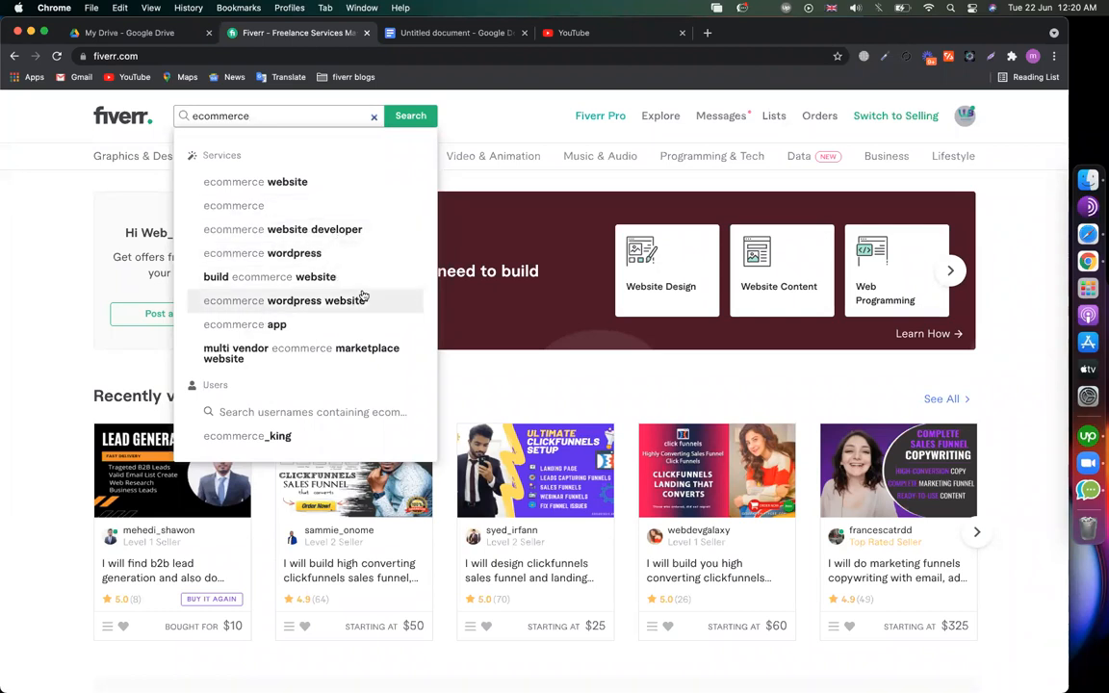
- In the untitled Google Docs document, add the lines "Main keyword:" and "Secondary keyword:" below some blank space
click(456, 33)
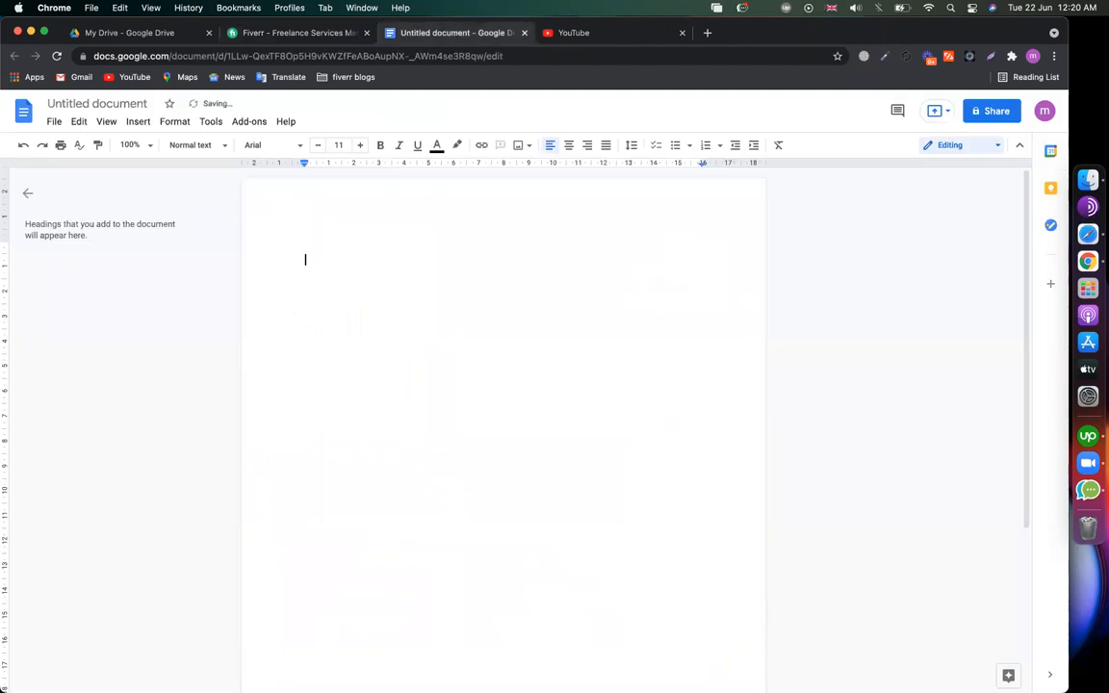
key(Return)
text(Main )
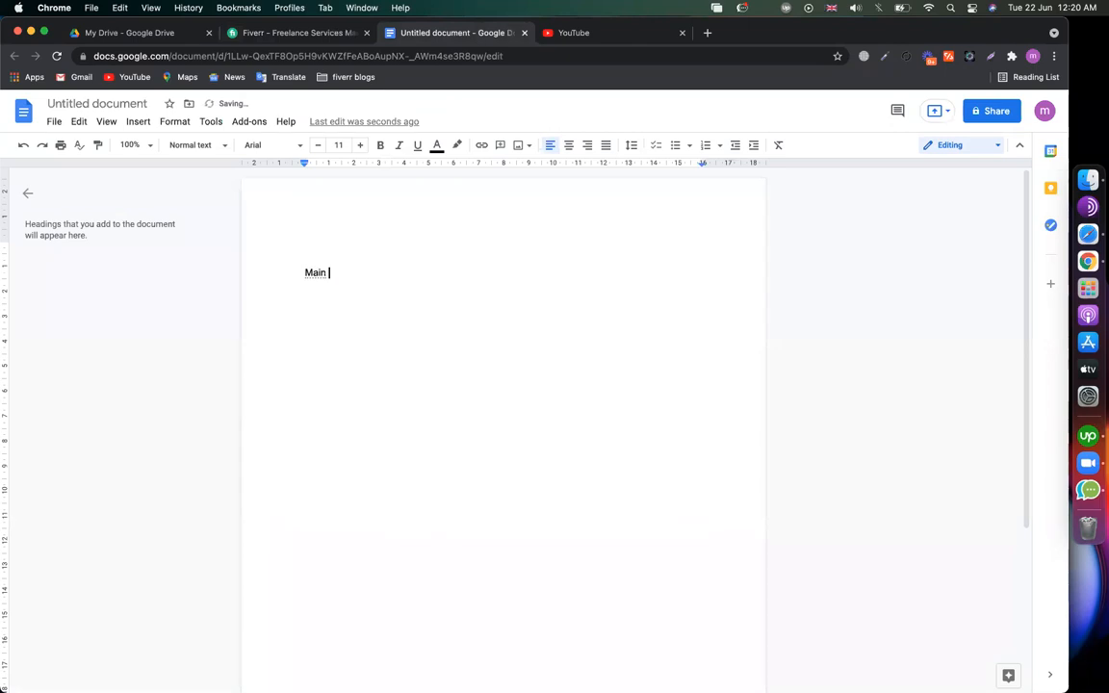
text(keyword:)
key(Return)
text(secondary keyword:)
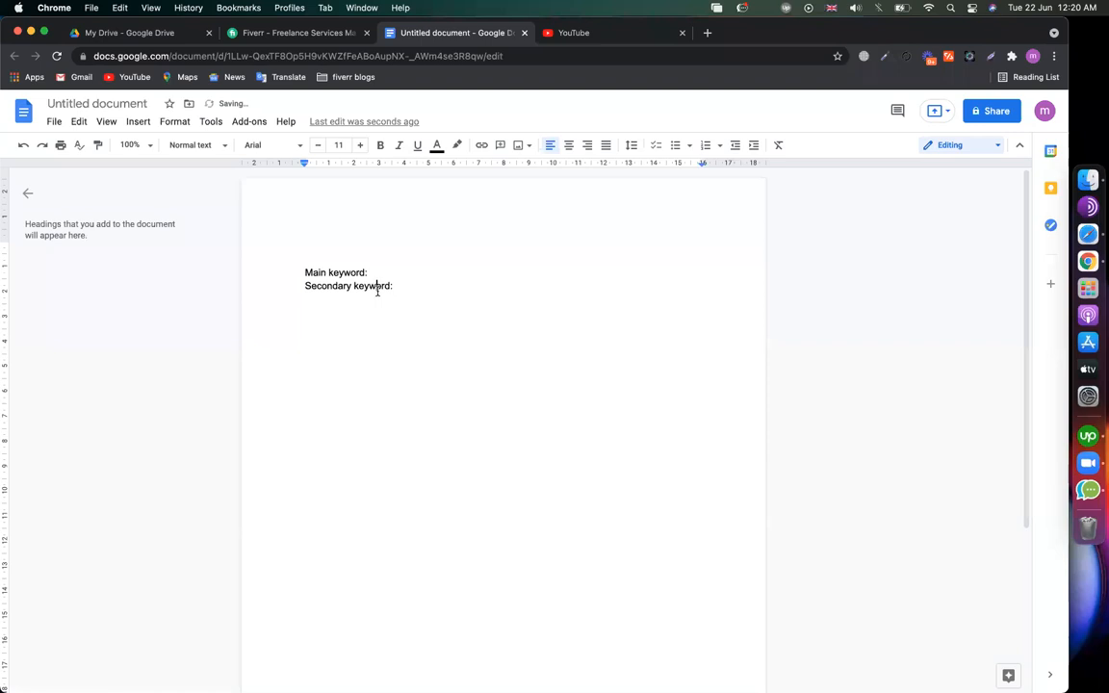
- Set the font size of all document text to 13 and place the cursor after "Main keyword:"
key(super+a)
click(340, 141)
text(13)
key(Return)
click(471, 426)
click(438, 265)
click(423, 274)
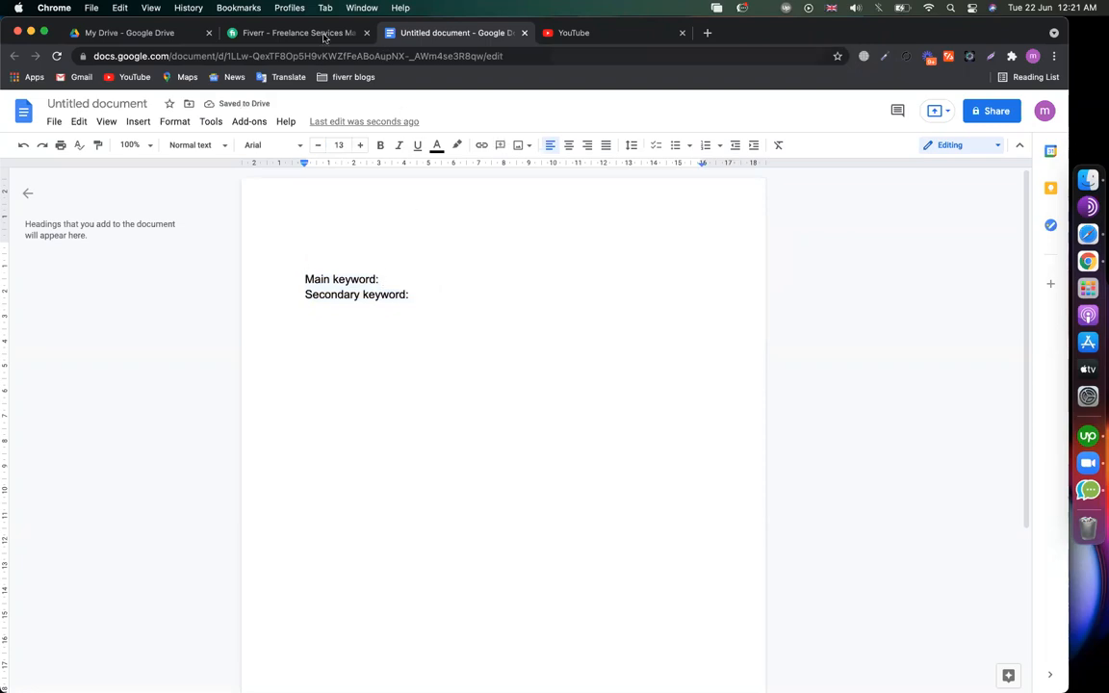
- Copy the Fiverr search suggestion "ecommerce website" and paste it after "Main keyword:" in the Google Docs document
click(306, 34)
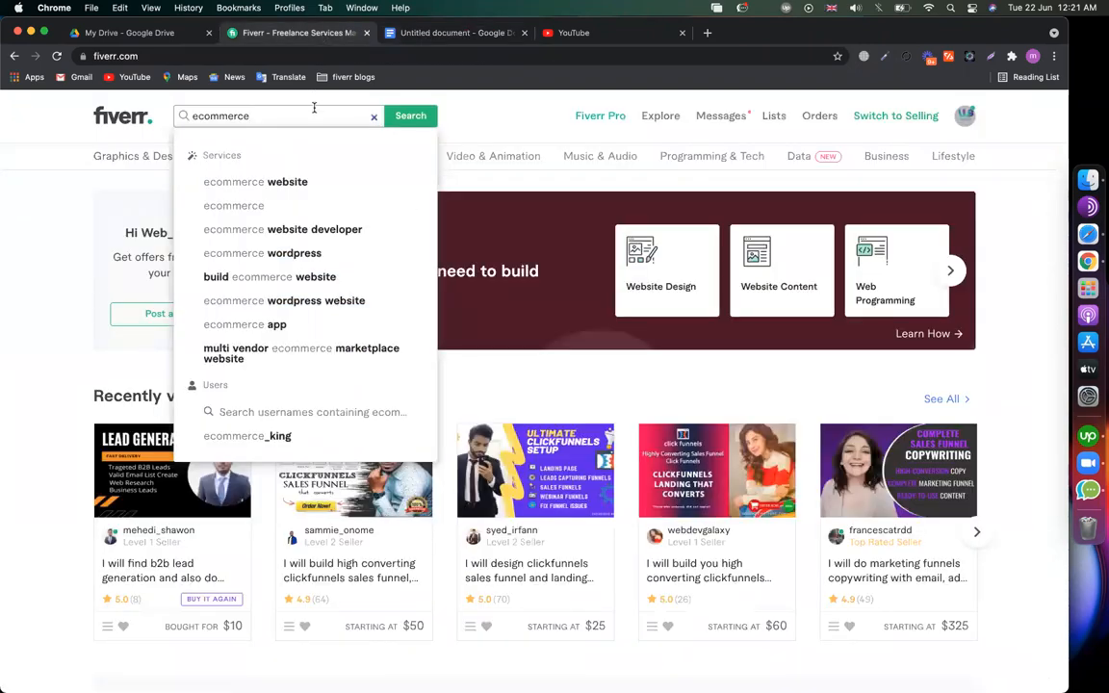
key(Down)
key(Down)
key(Up)
key(super+a)
key(super+c)
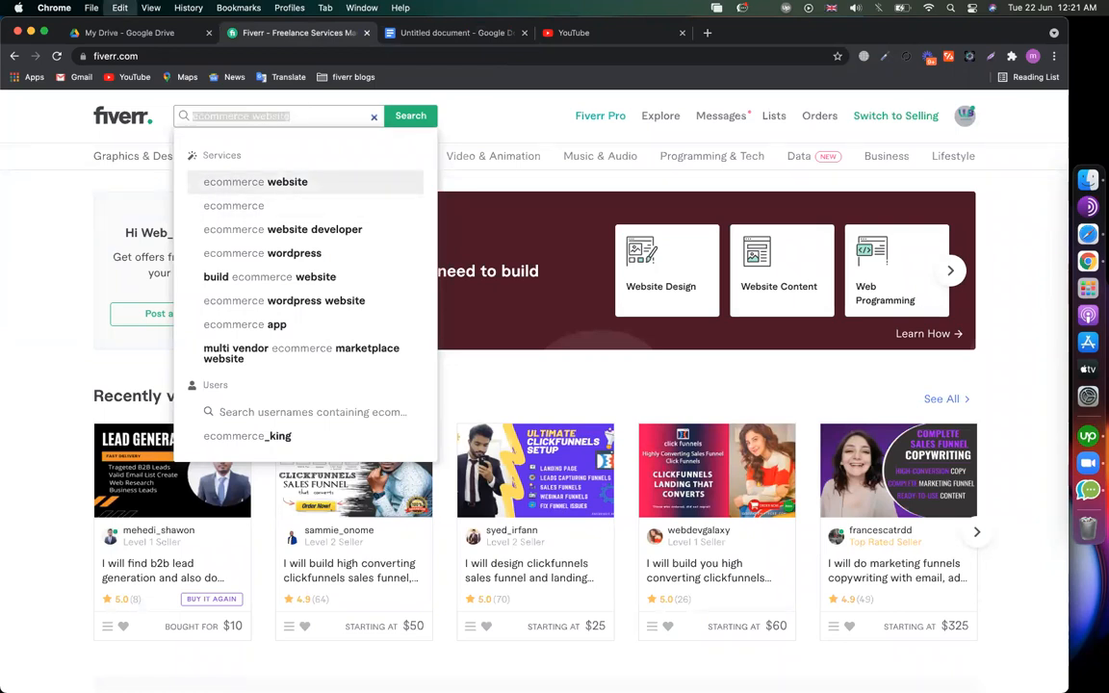
click(431, 35)
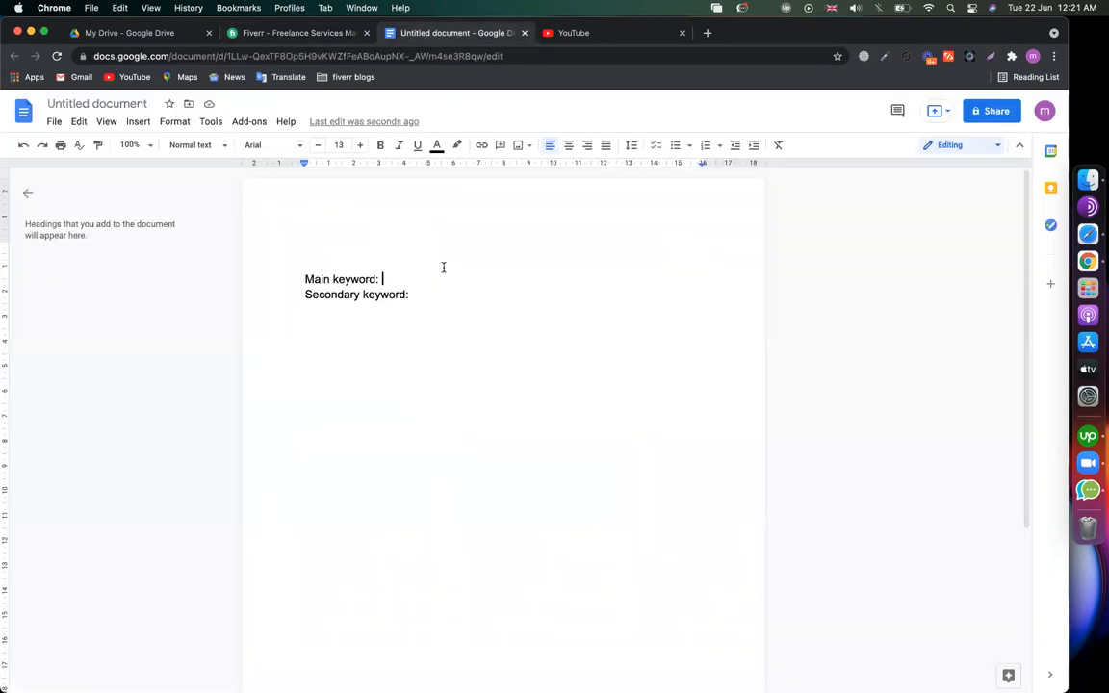
key(super+v)
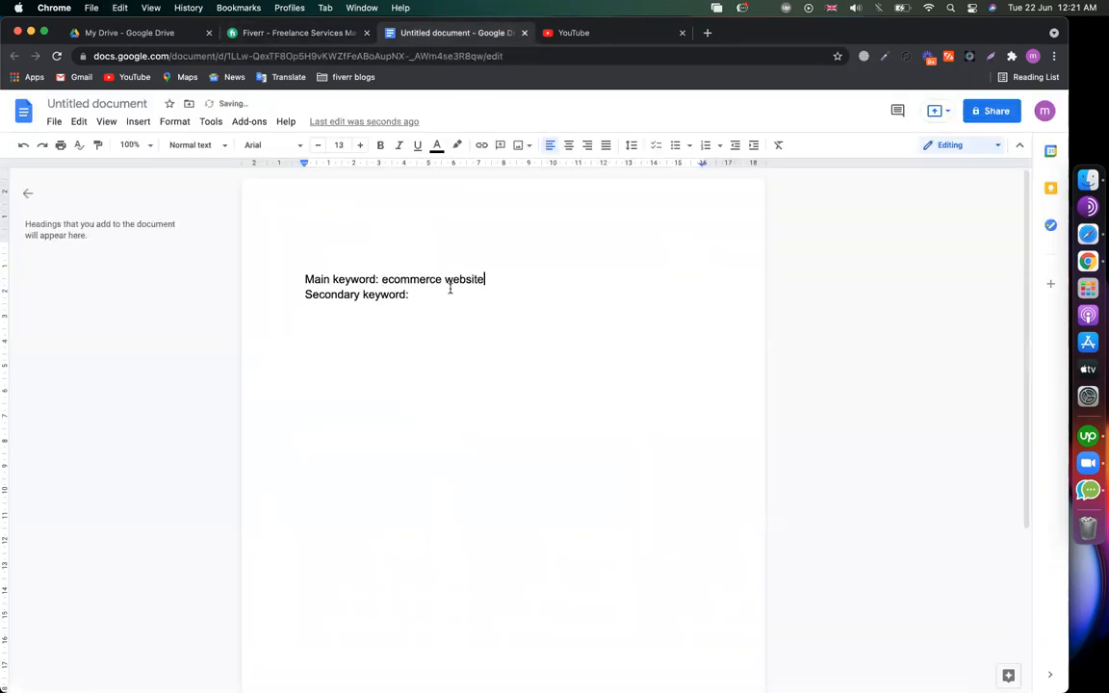
- Return to Fiverr, reduce the search text to "ecommerce" and run the suggested search "ecommerce website"
click(325, 29)
click(511, 131)
click(342, 116)
double_click(274, 116)
key(BackSpace)
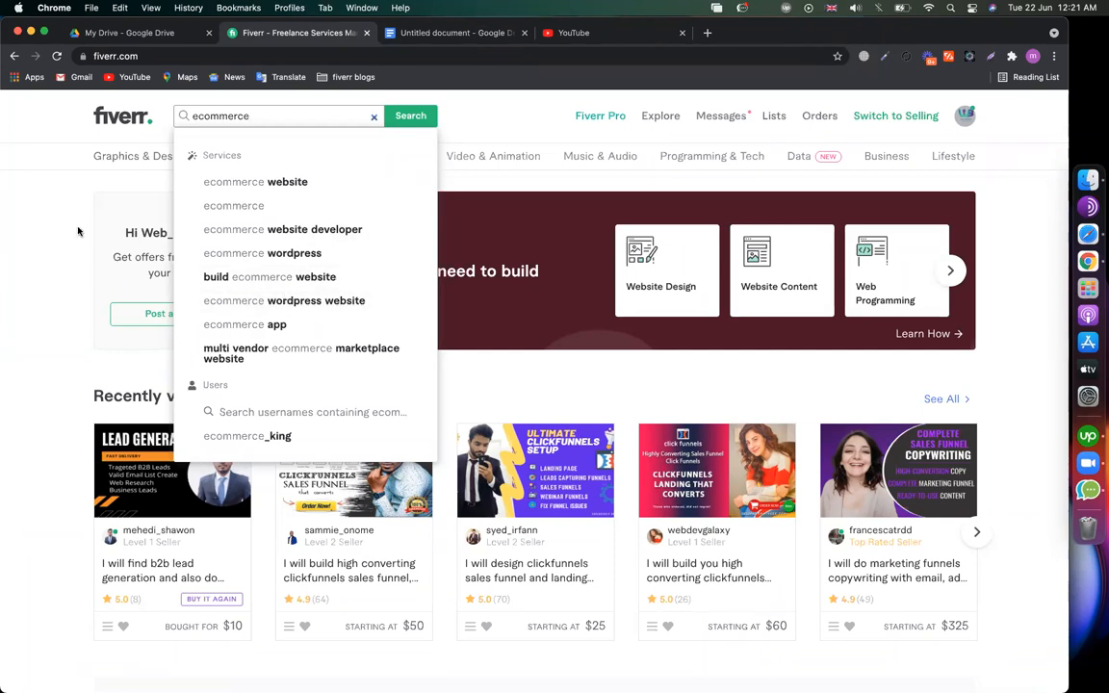
click(67, 202)
click(252, 123)
click(286, 183)
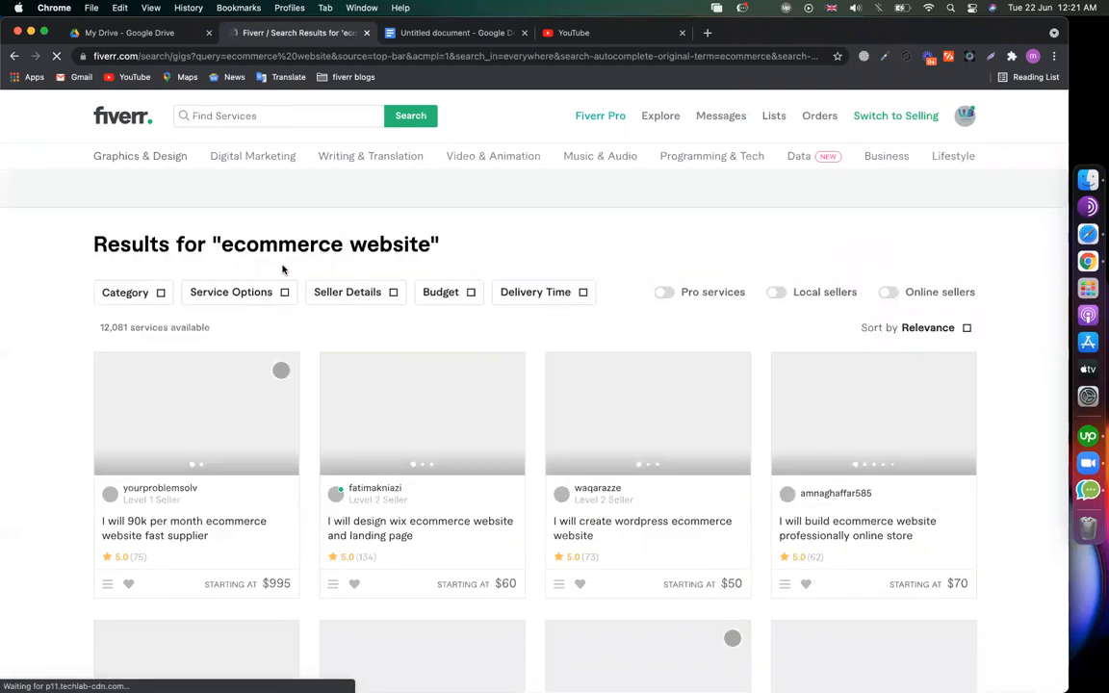
- Open the gig "I will create wordpress ecommerce website" from the search results in a separate tab and switch to it
scroll(409, 371, down, 1)
scroll(409, 372, down, 2)
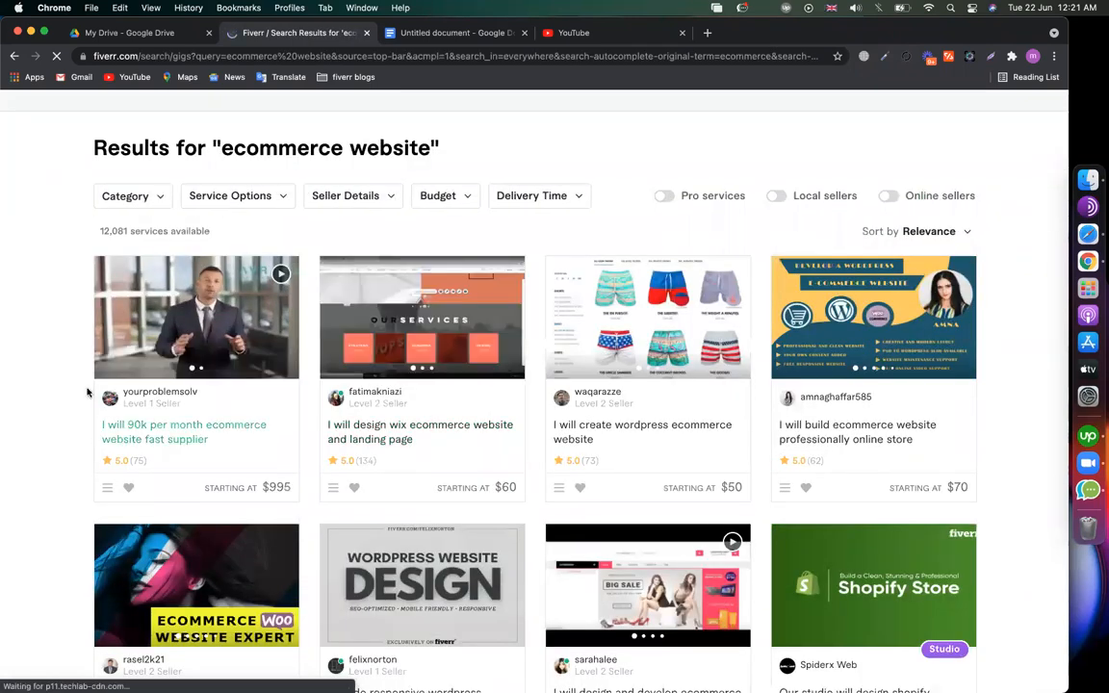
scroll(93, 475, down, 3)
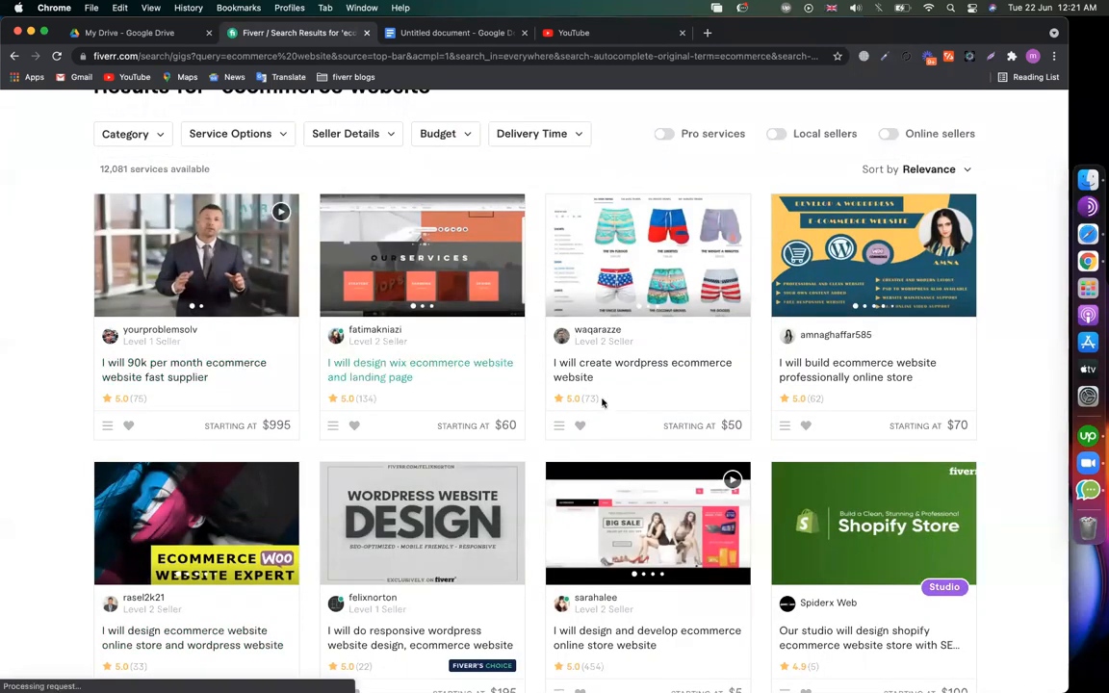
scroll(383, 383, down, 1)
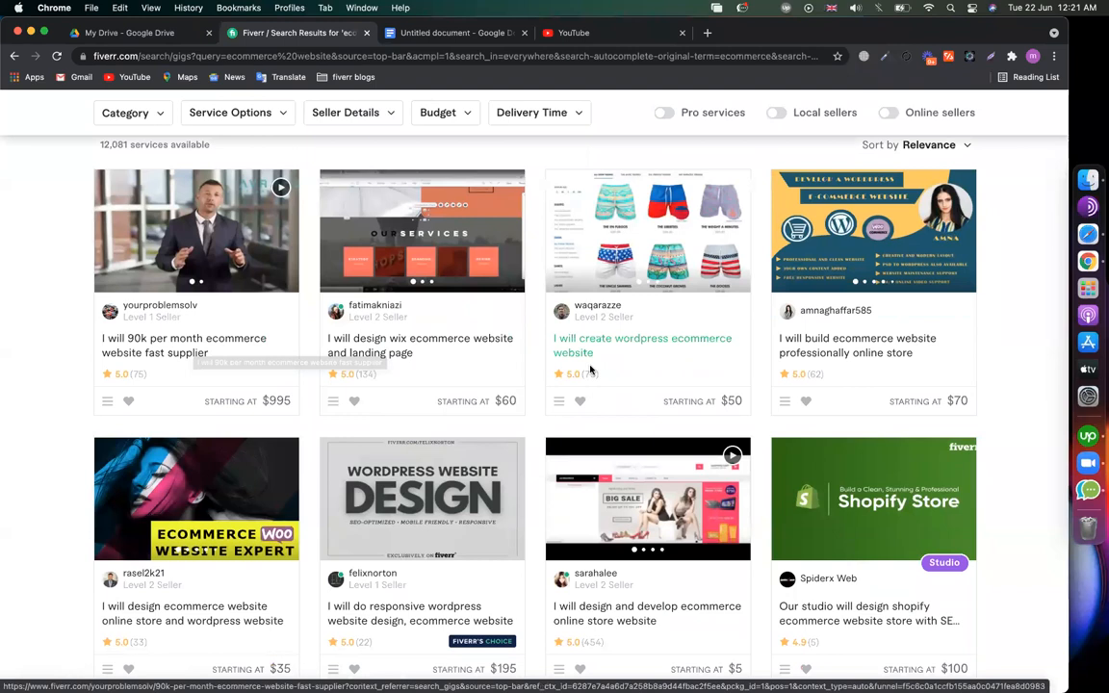
right_click(561, 344)
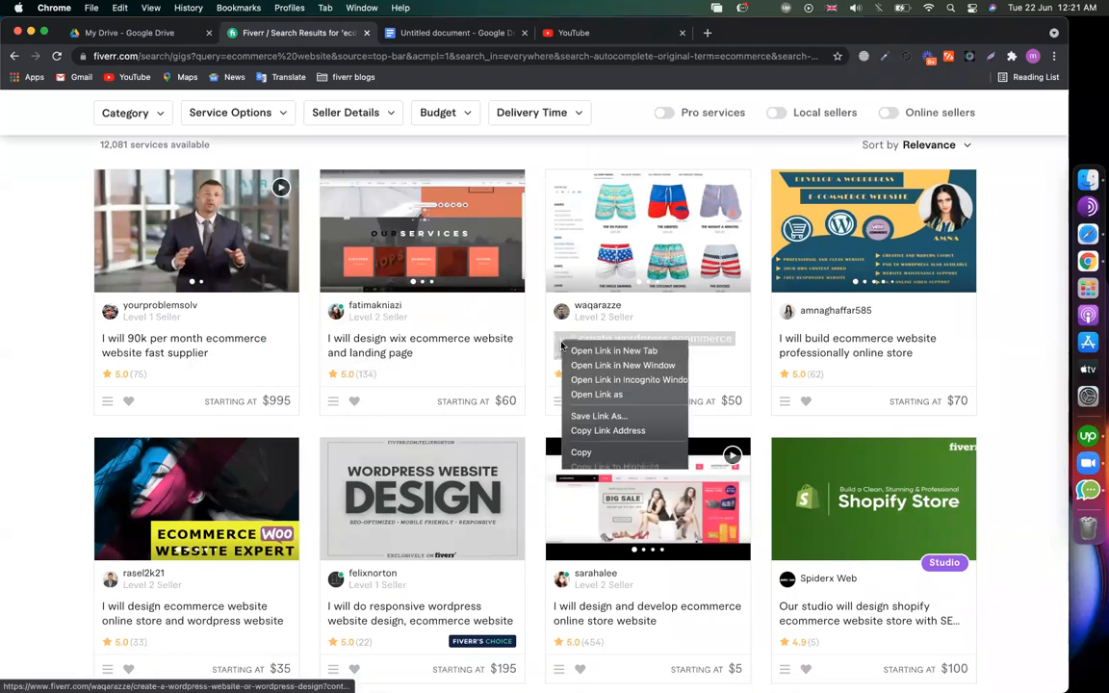
click(592, 351)
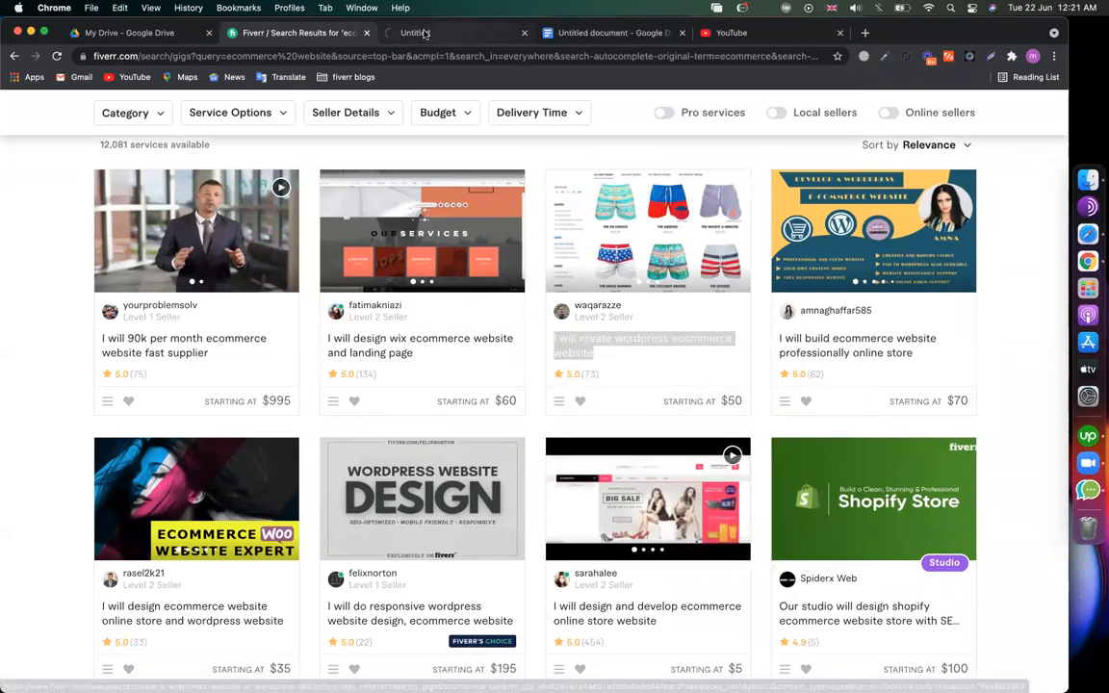
click(427, 34)
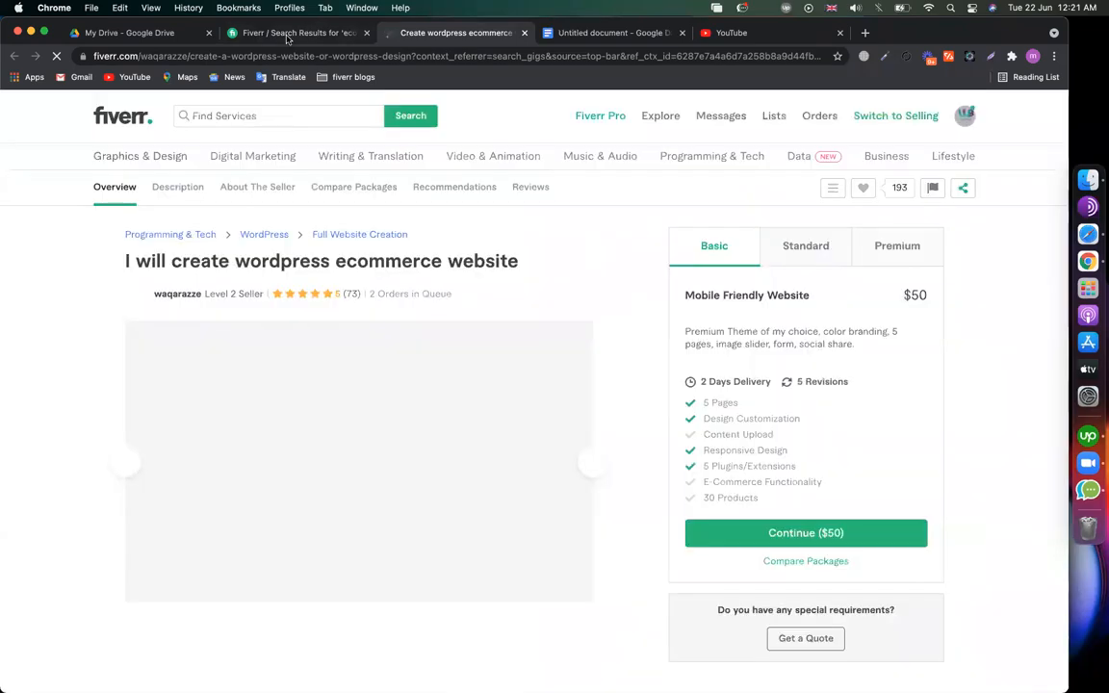
- From the Fiverr results, open the gig "I will design ecommerce website online store and wordpress website" in a separate tab
click(315, 29)
scroll(119, 390, down, 3)
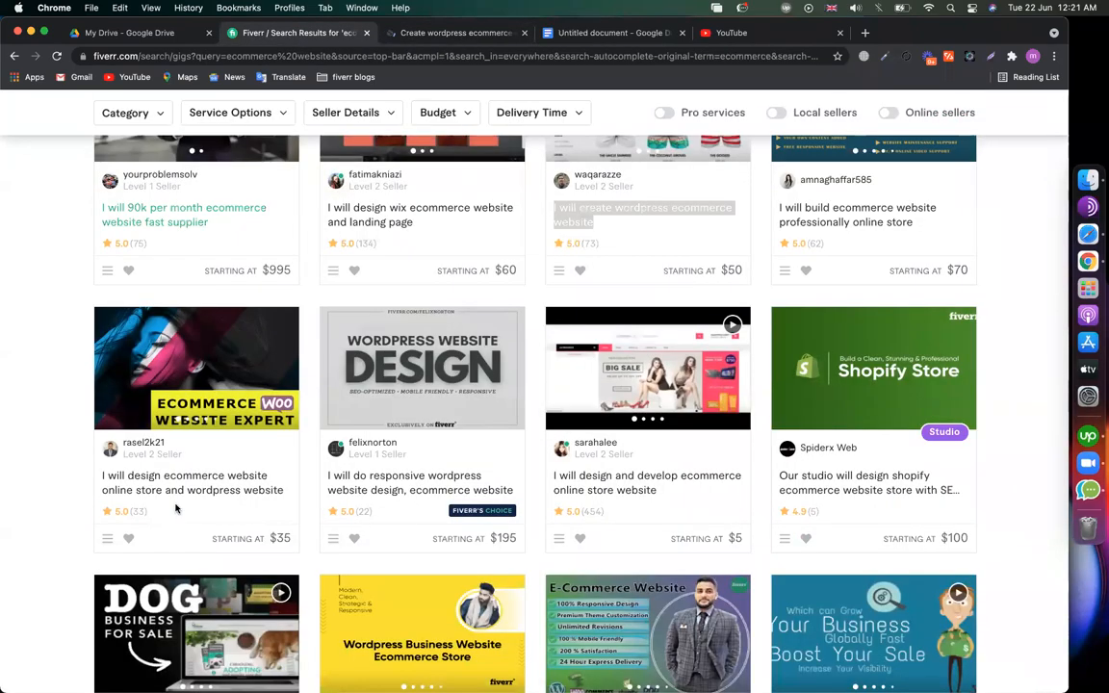
right_click(170, 484)
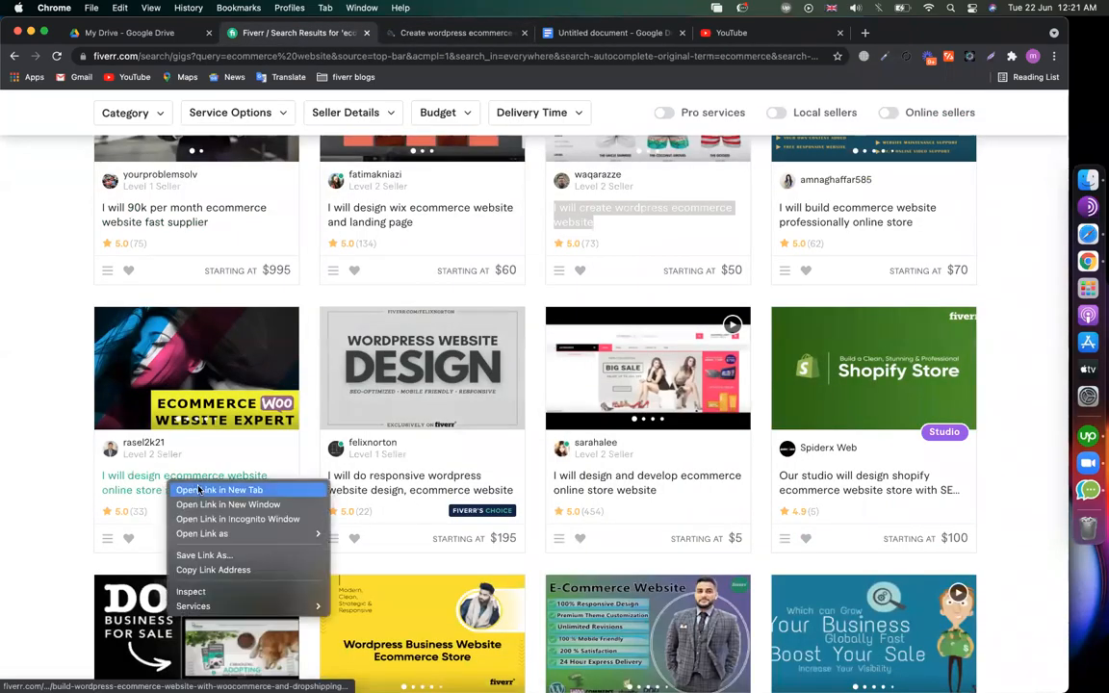
click(198, 490)
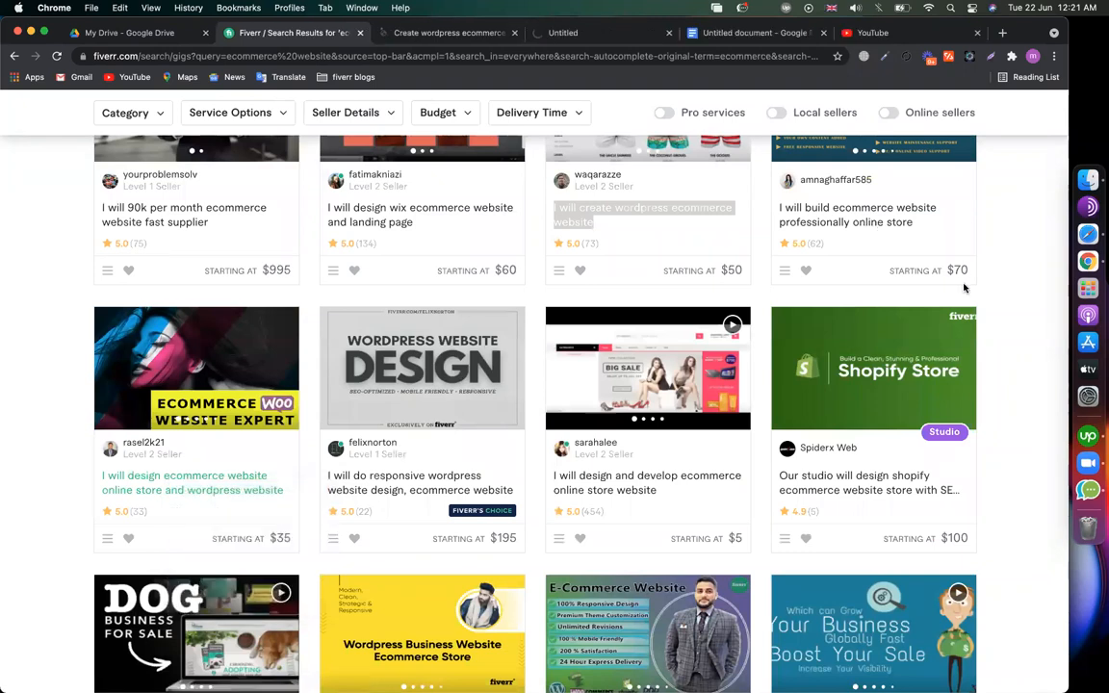
- Open the gig "I will develop seo friendly ecommerce website online store" from the results in a separate tab
scroll(964, 287, down, 3)
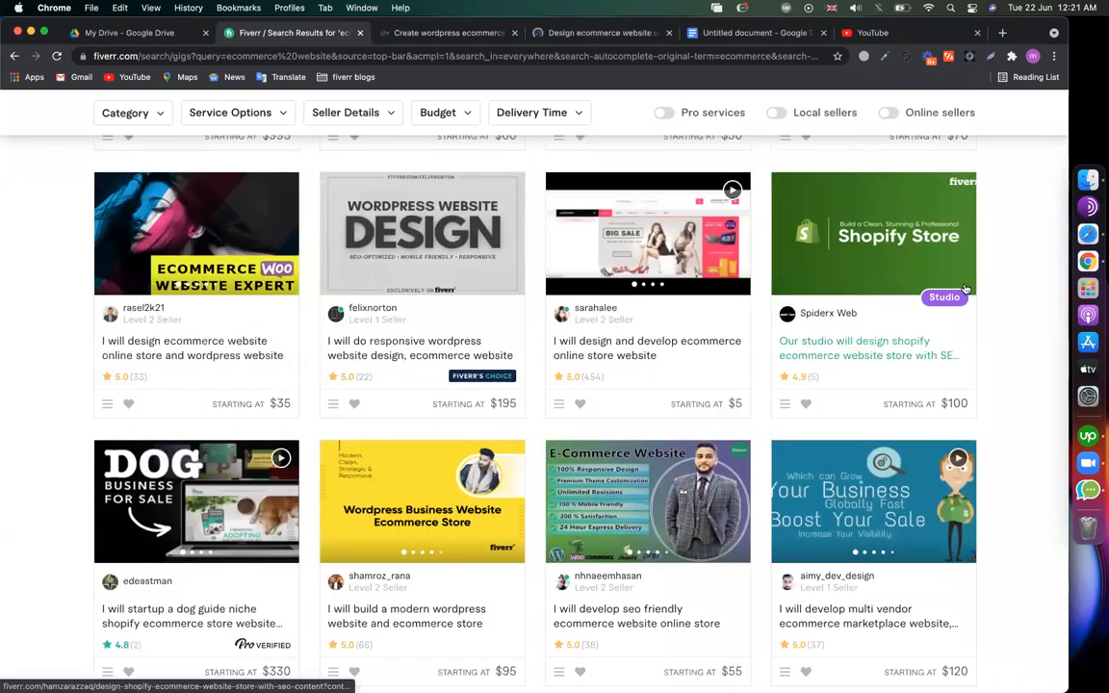
scroll(548, 633, down, 4)
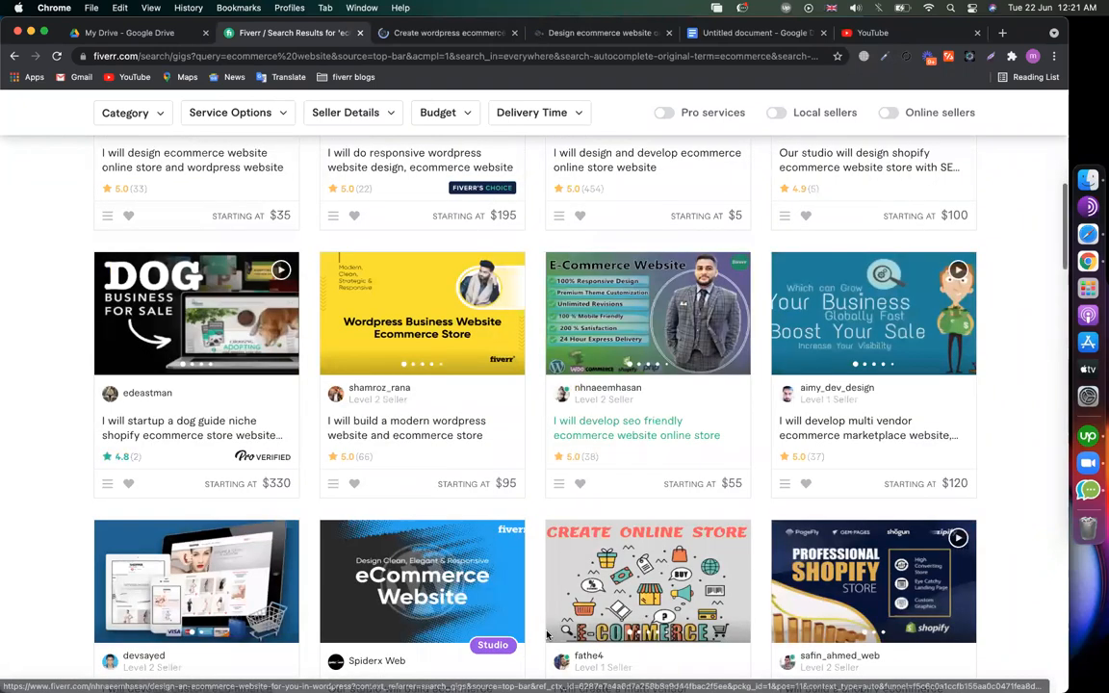
scroll(548, 633, down, 3)
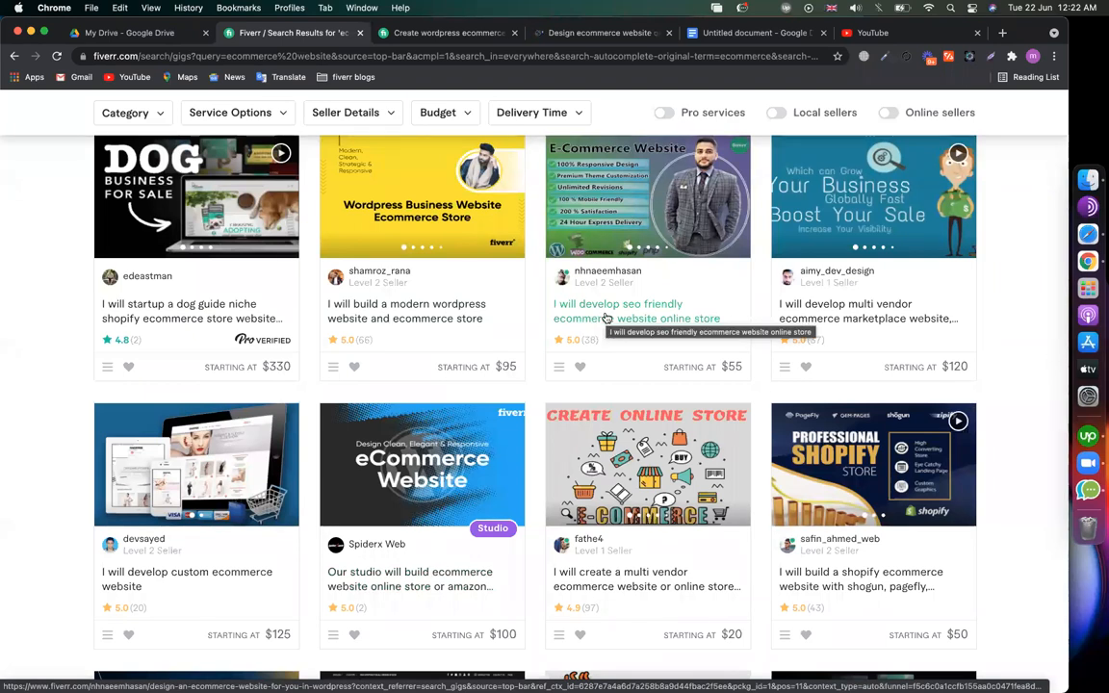
right_click(614, 316)
click(632, 324)
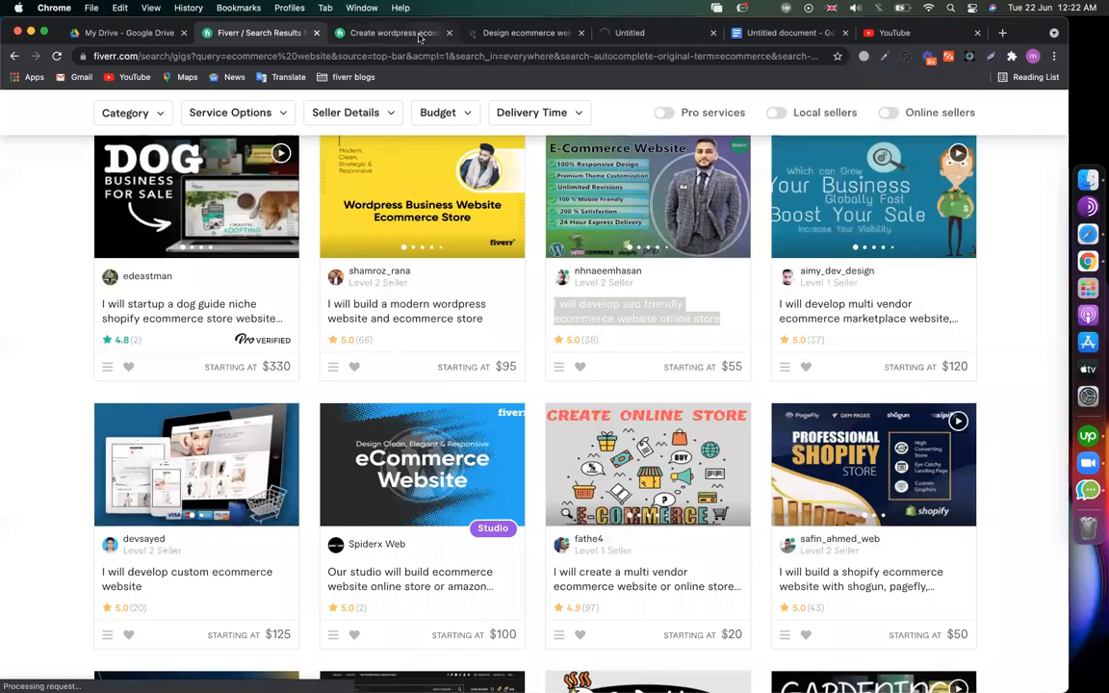
- Switch to the "I will create wordpress ecommerce website" gig and look through its page down to the reviews
click(426, 34)
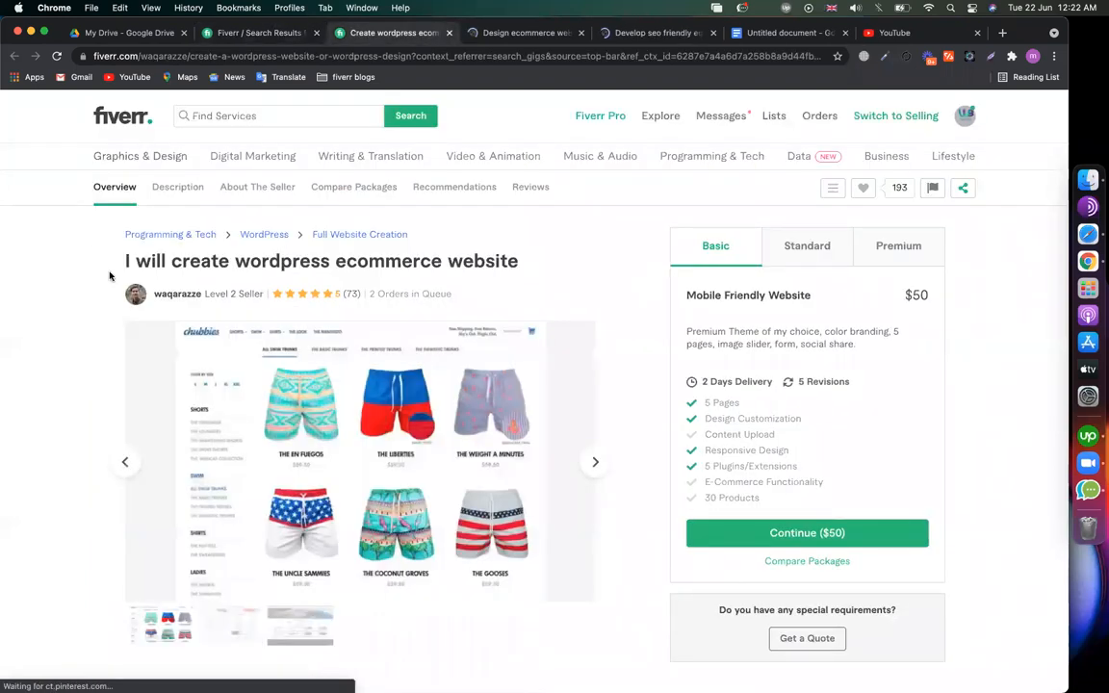
scroll(611, 290, down, 10)
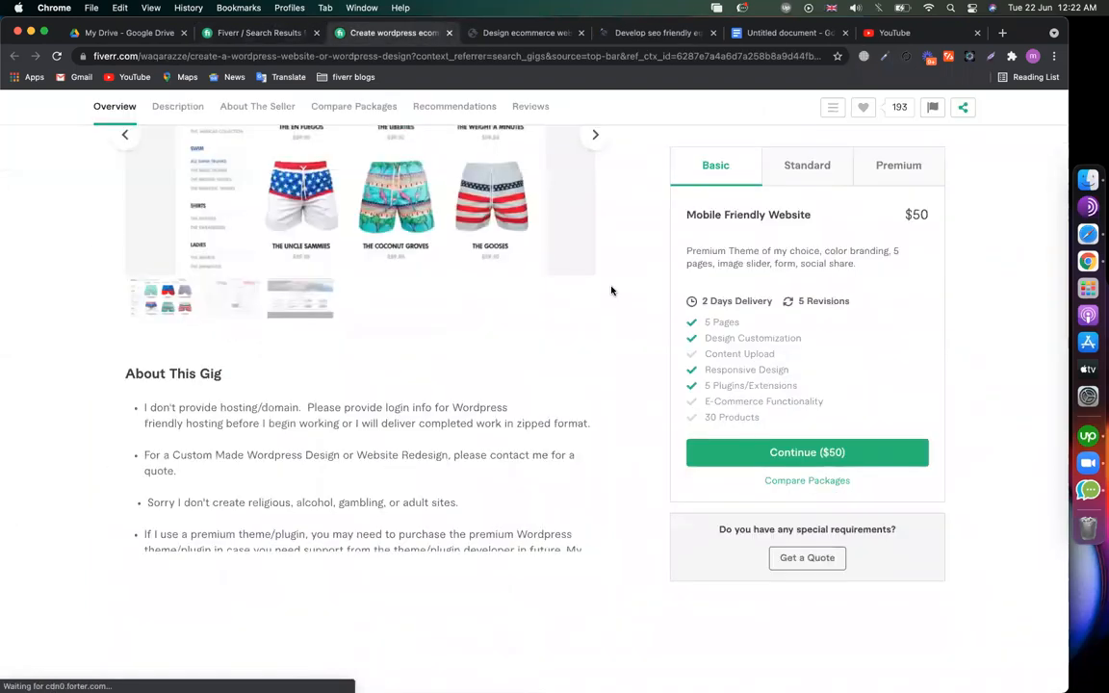
scroll(611, 290, down, 10)
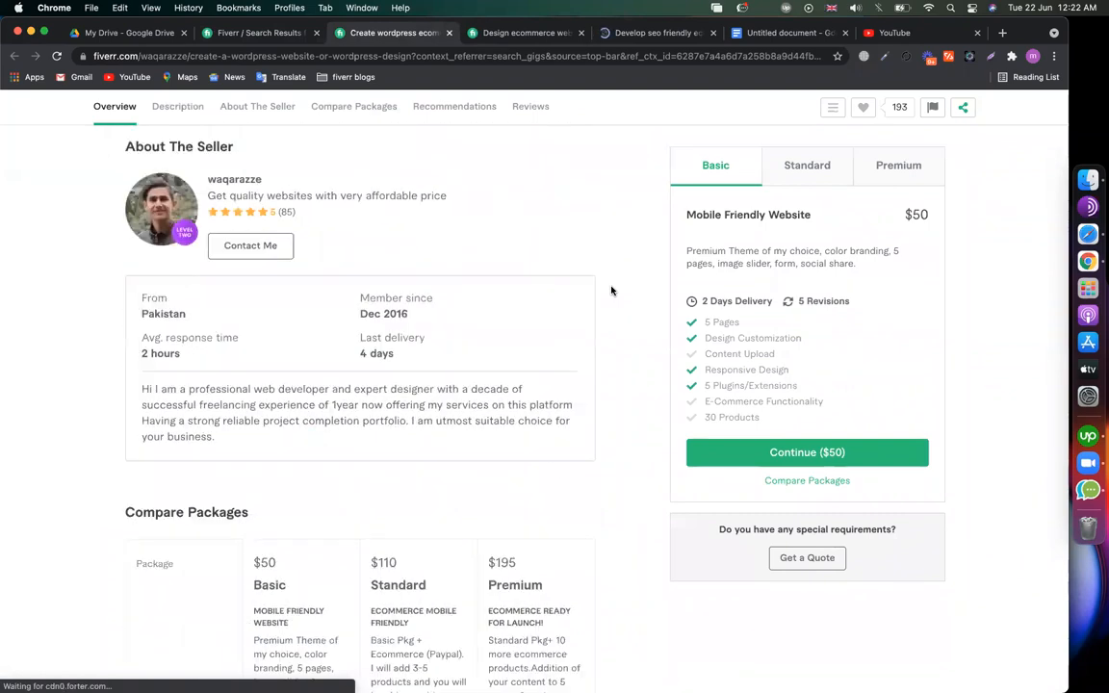
scroll(611, 291, down, 5)
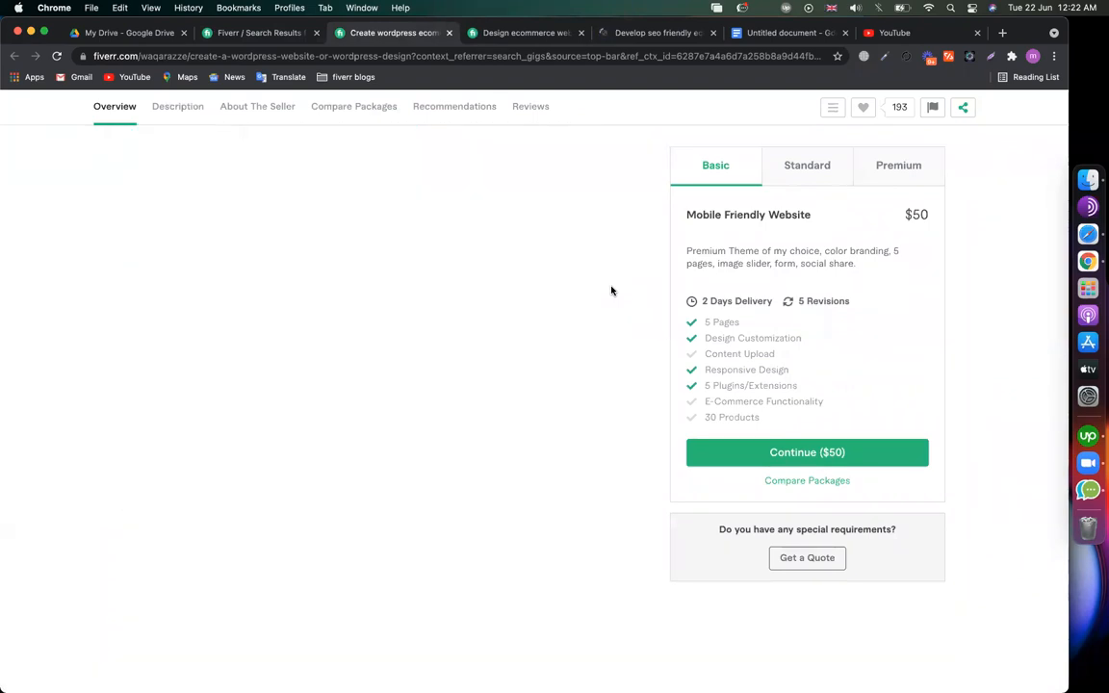
scroll(611, 291, down, 8)
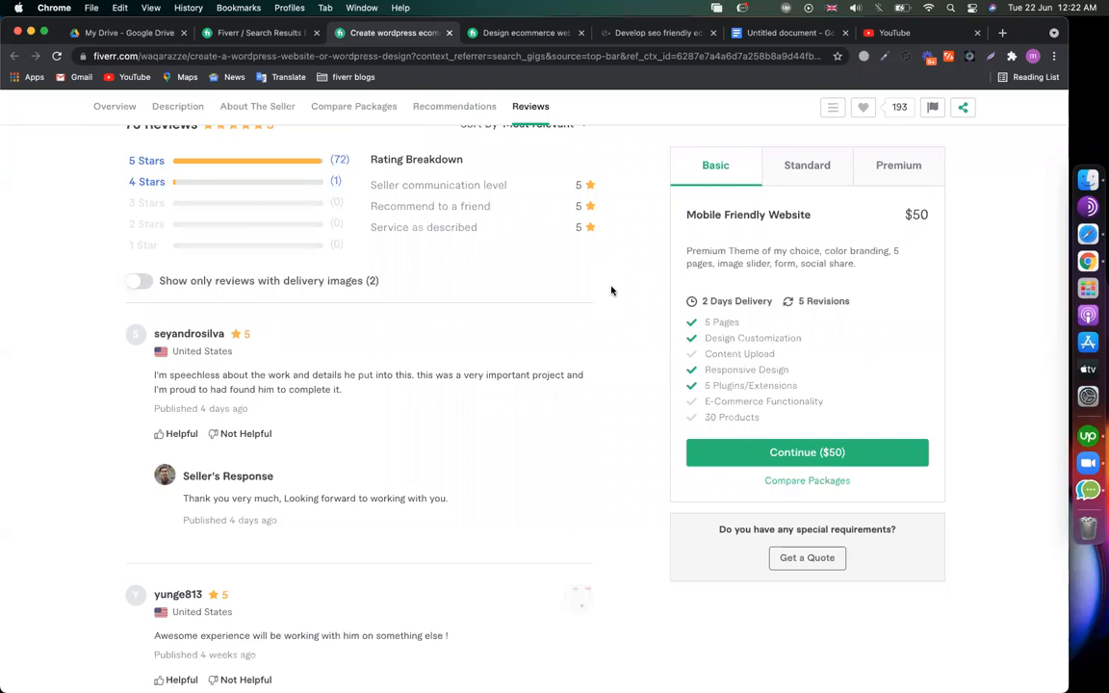
scroll(611, 291, down, 5)
scroll(611, 291, down, 10)
scroll(611, 291, up, 8)
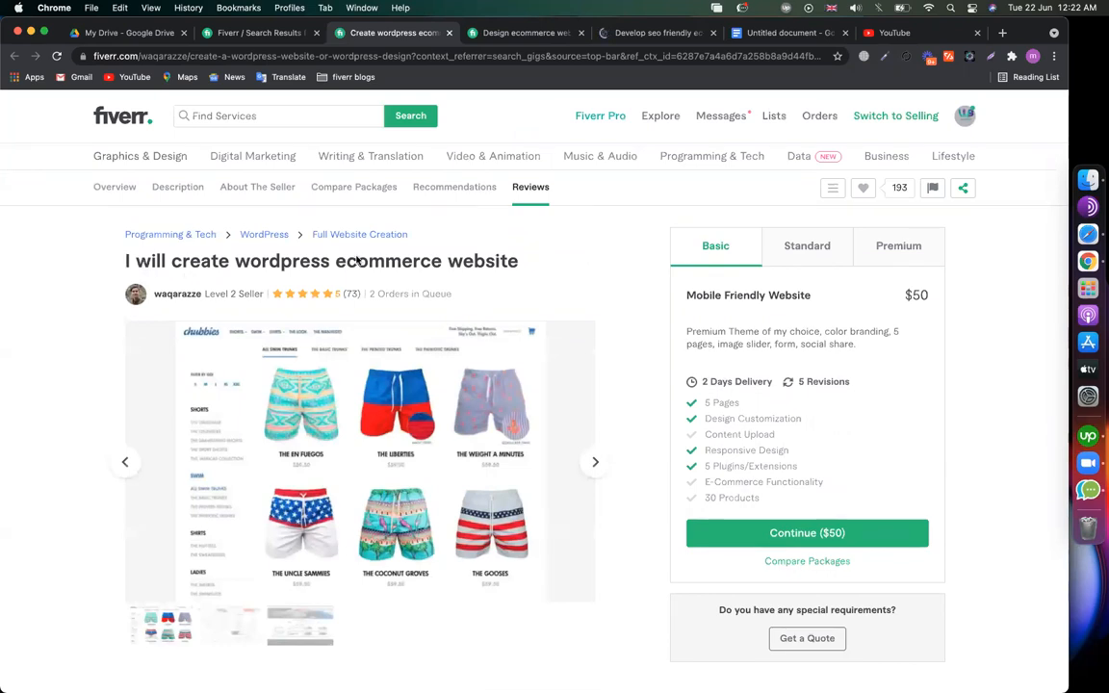
- Browse the gallery images of the wordpress ecommerce website gig
scroll(559, 267, down, 5)
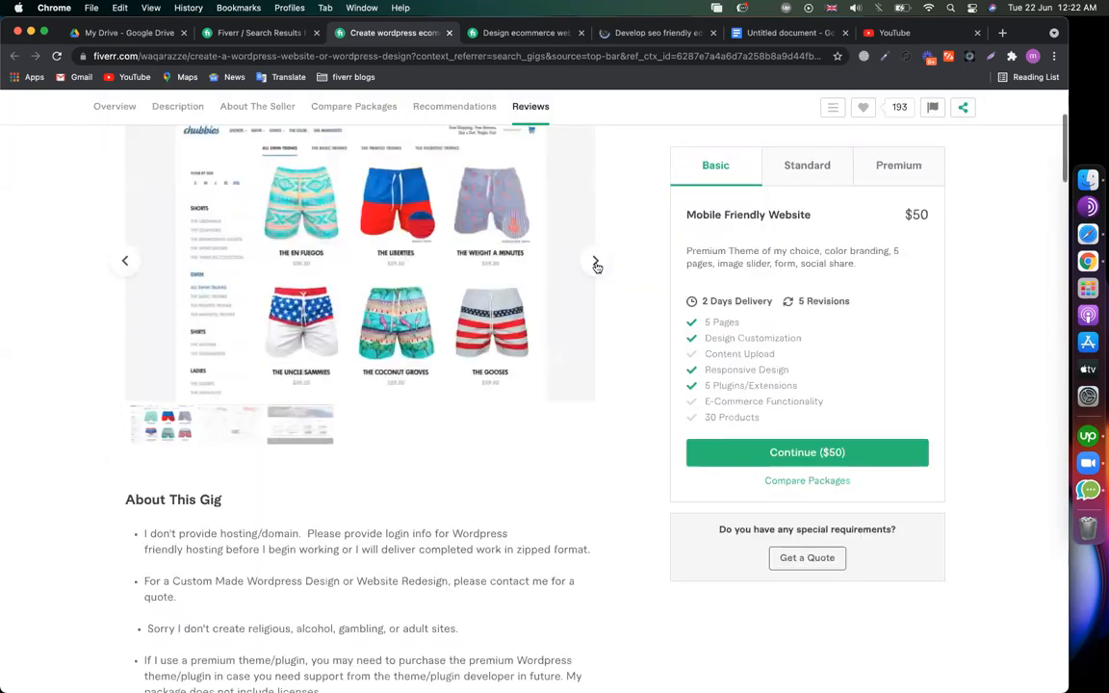
click(594, 262)
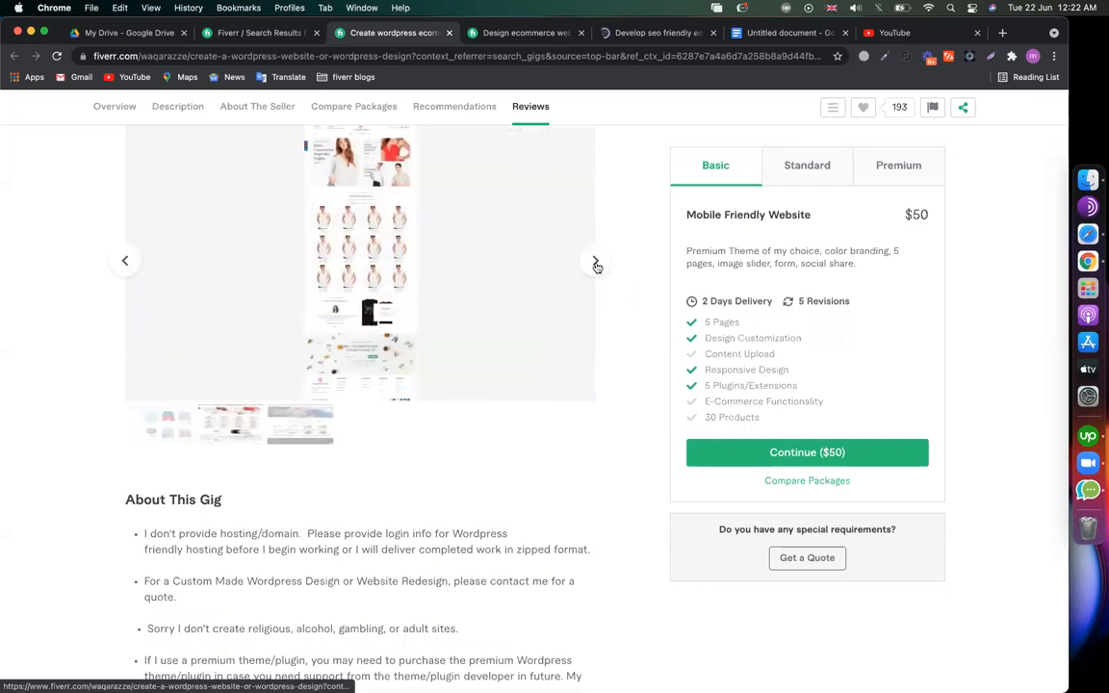
click(595, 266)
click(595, 267)
- Review the bulleted description under "About This Gig" on the wordpress ecommerce website gig
scroll(165, 528, down, 3)
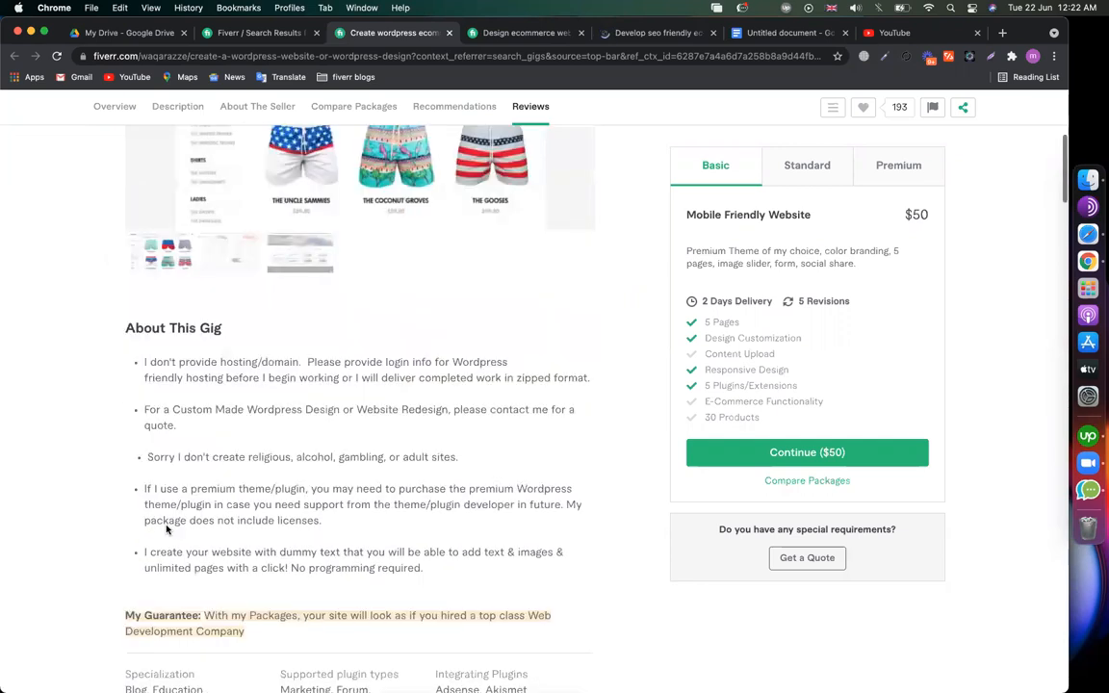
scroll(167, 529, down, 3)
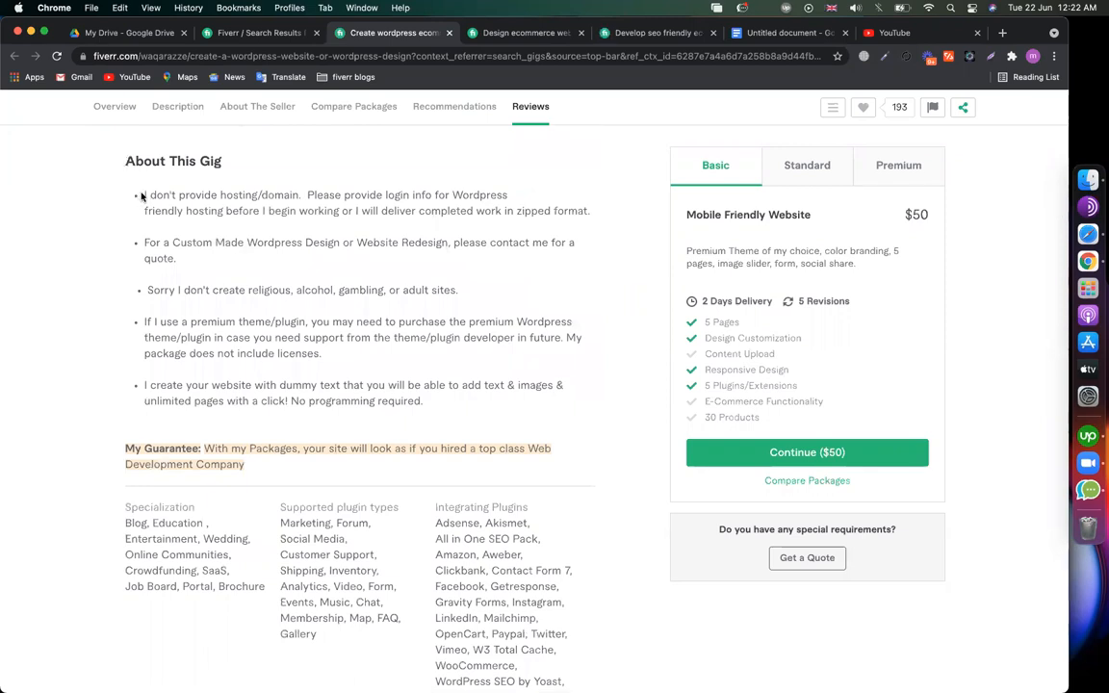
drag(140, 188, 416, 375)
click(360, 317)
- Compare the prices and descriptions of the gig's Basic, Standard and Premium packages
scroll(360, 319, down, 10)
scroll(360, 319, down, 9)
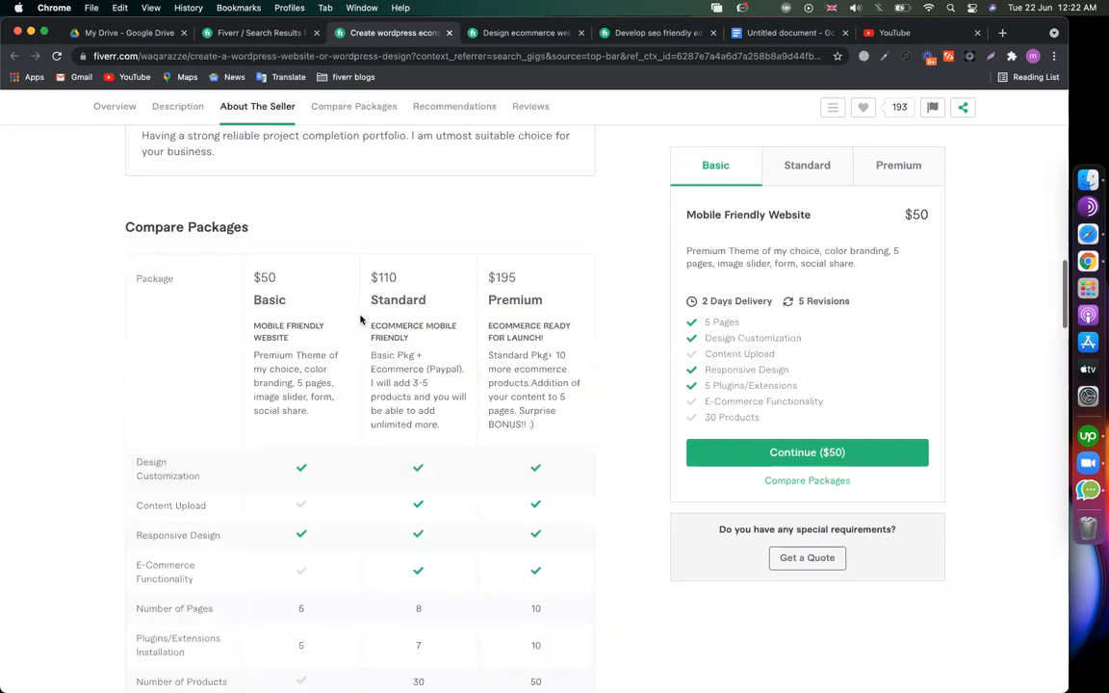
scroll(277, 208, up, 1)
double_click(261, 202)
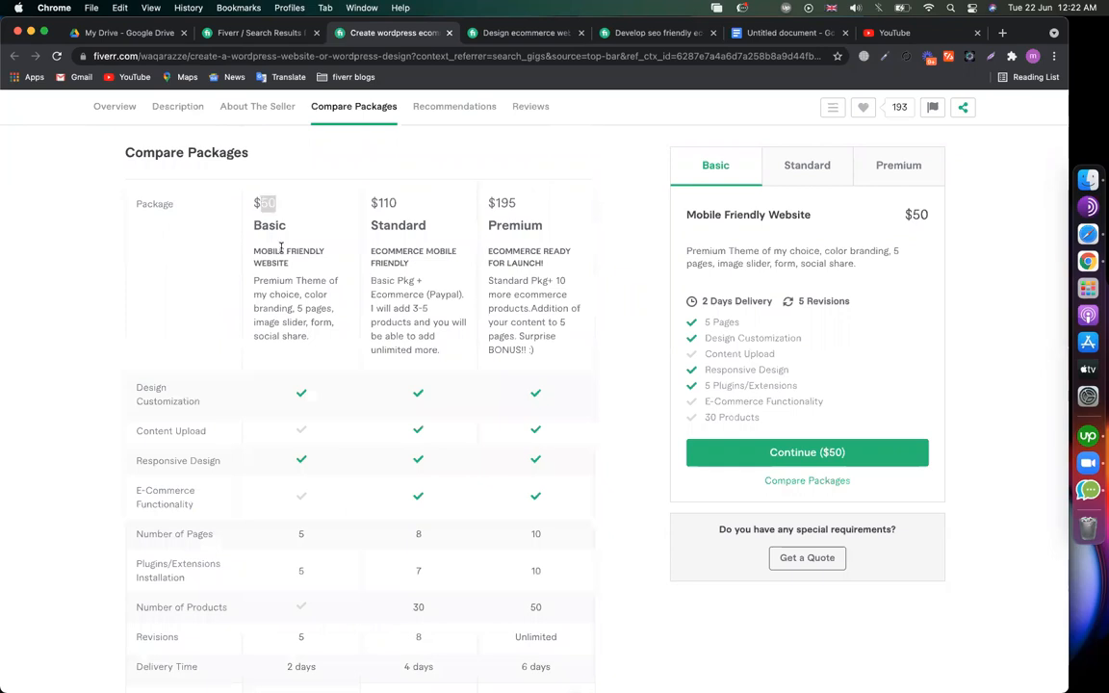
drag(317, 344, 250, 278)
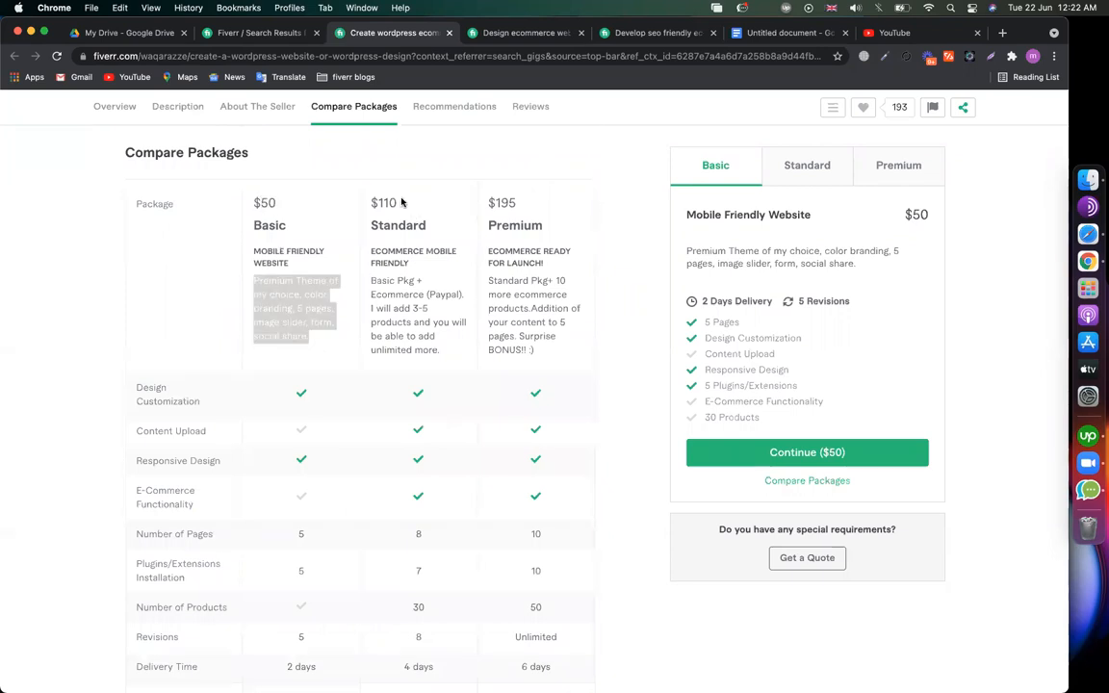
drag(363, 200, 403, 204)
drag(442, 349, 370, 273)
click(542, 203)
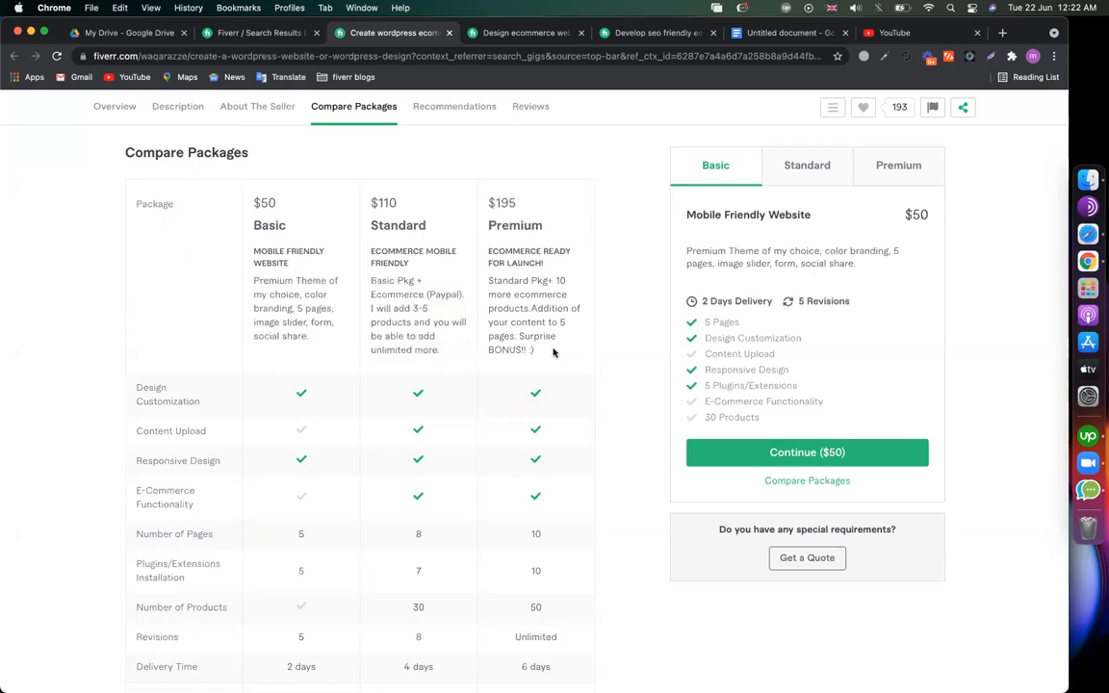
drag(552, 351, 474, 276)
- Compare the features, revisions and delivery times of the wordpress ecommerce website gig's three packages
scroll(303, 228, down, 3)
click(292, 307)
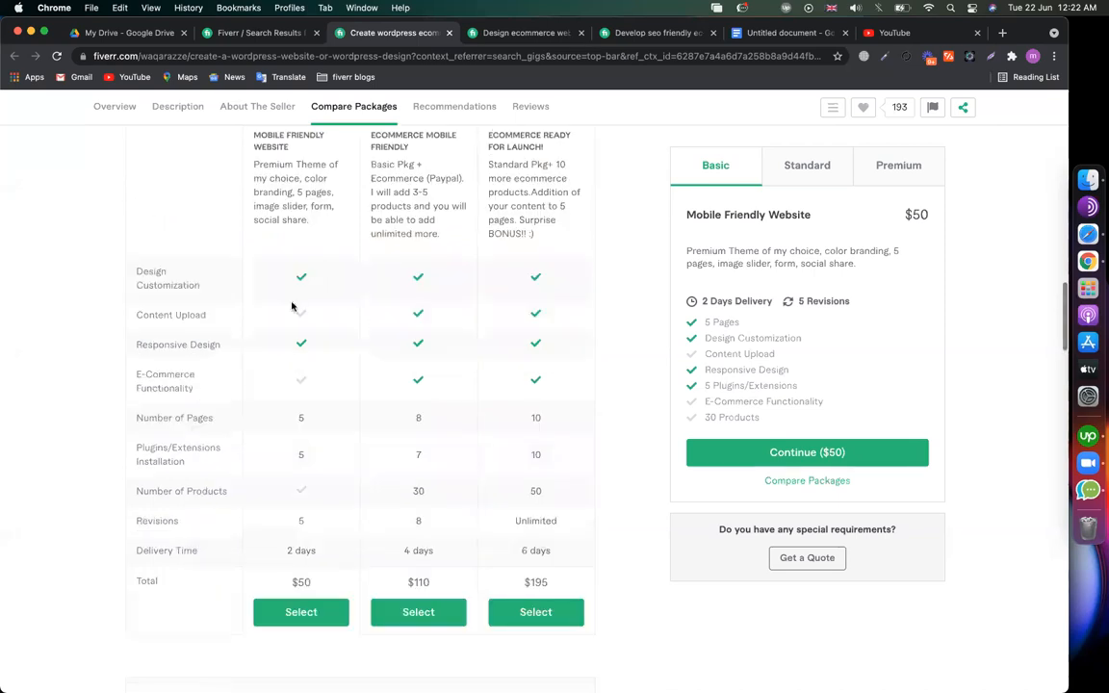
scroll(309, 399, down, 1)
double_click(300, 490)
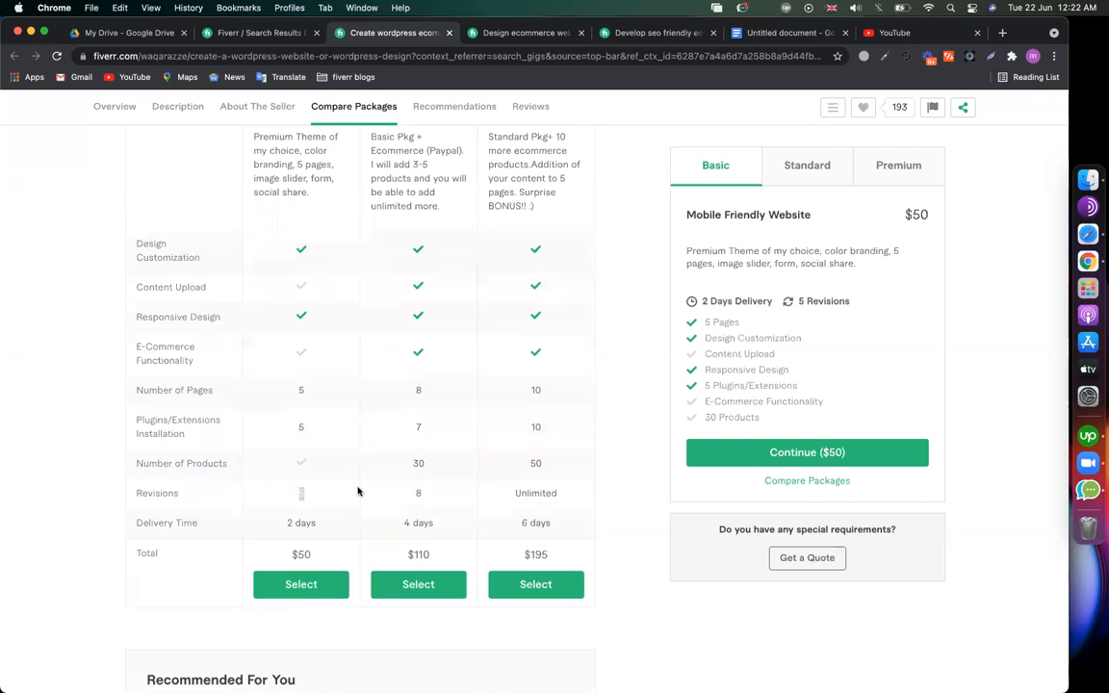
drag(317, 522, 294, 554)
drag(435, 523, 400, 524)
click(416, 492)
click(631, 538)
- Review the related tags listed below the reviews of the wordpress ecommerce website gig
scroll(444, 329, down, 10)
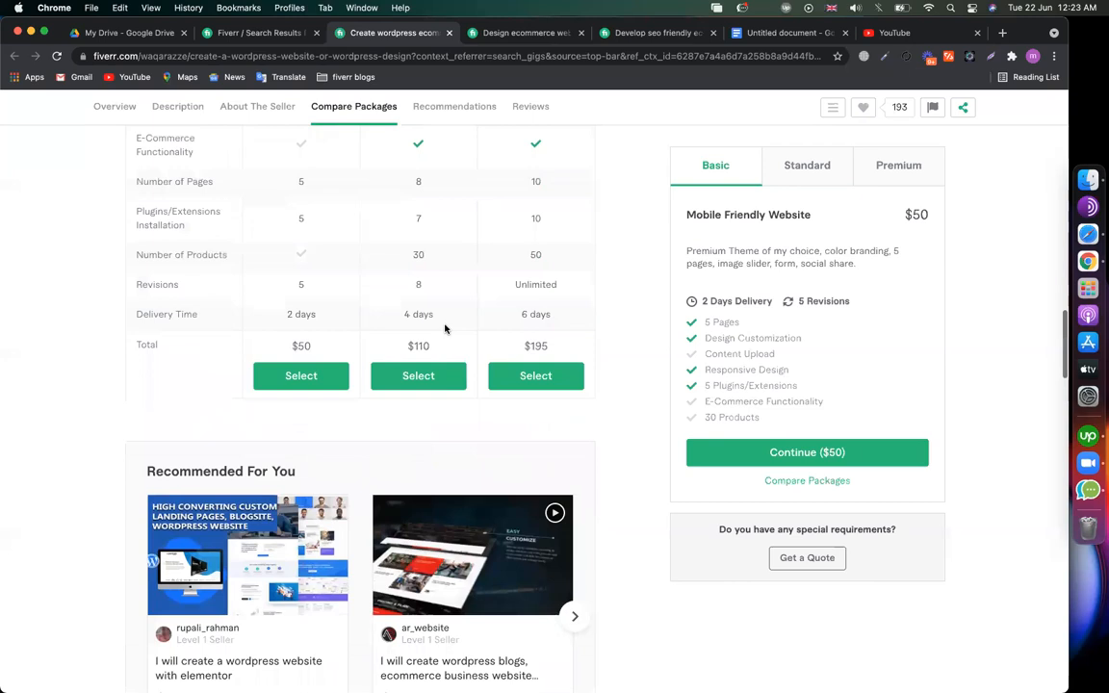
scroll(445, 329, down, 10)
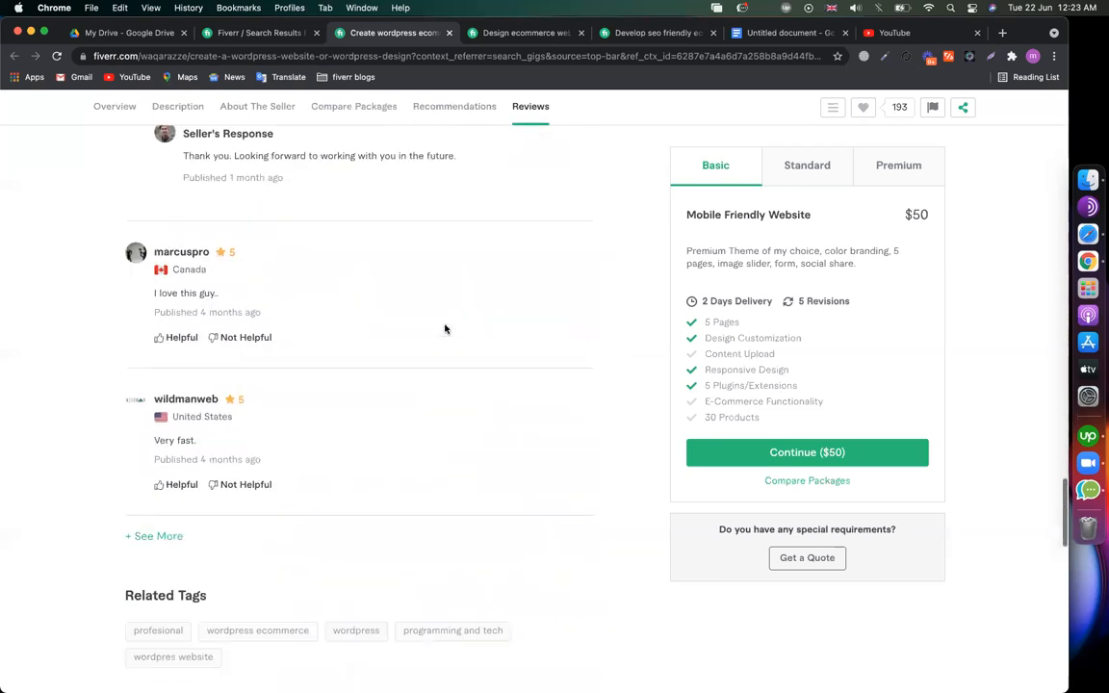
scroll(445, 330, up, 6)
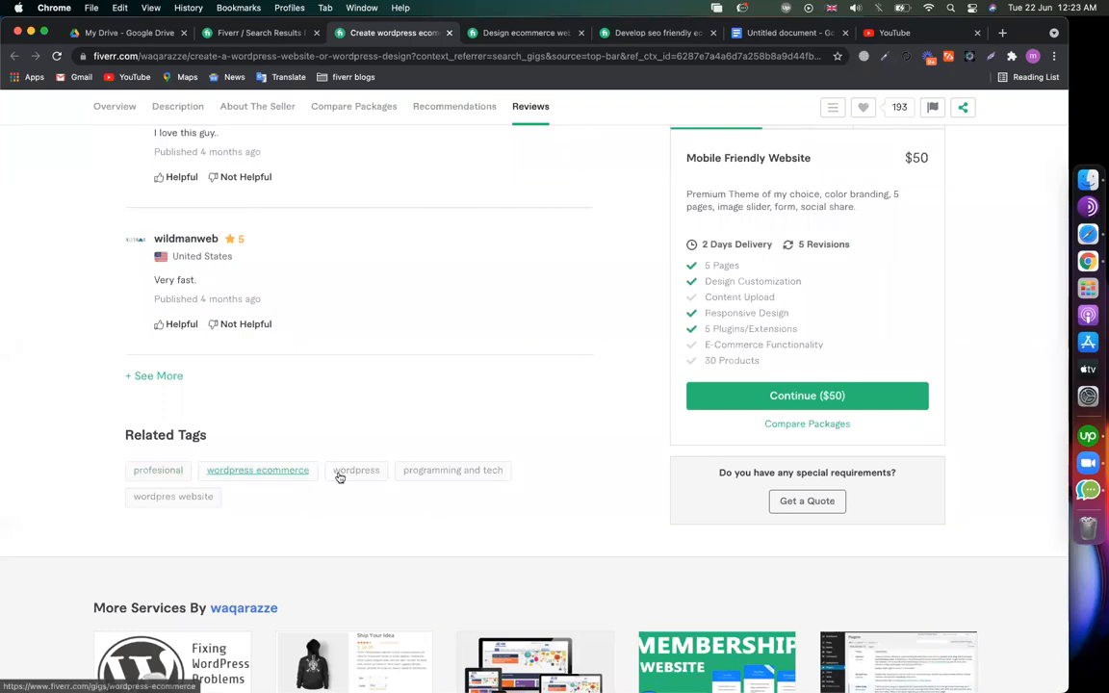
- Switch to the "Design ecommerce website" gig and review its related tags
click(524, 32)
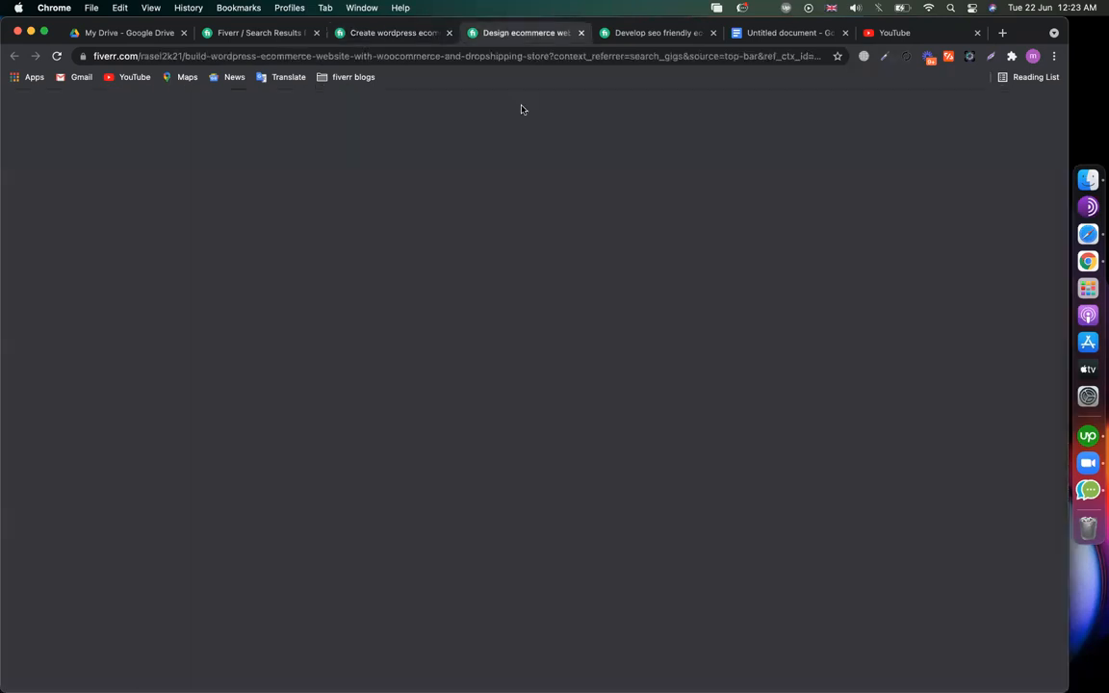
scroll(598, 316, down, 5)
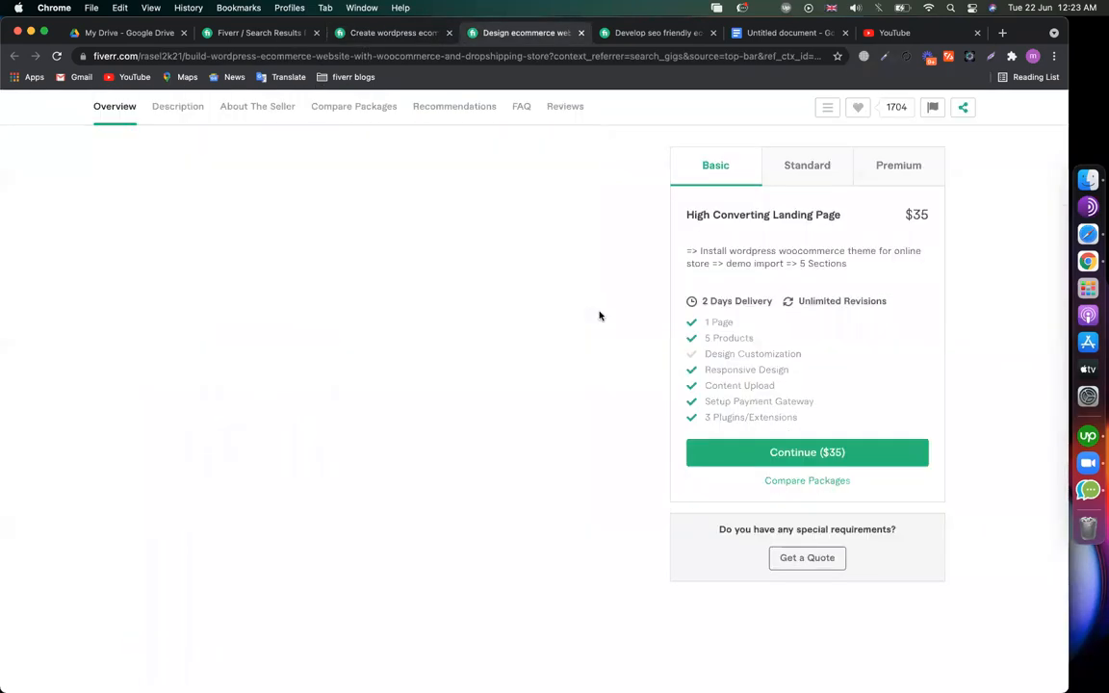
scroll(599, 316, down, 10)
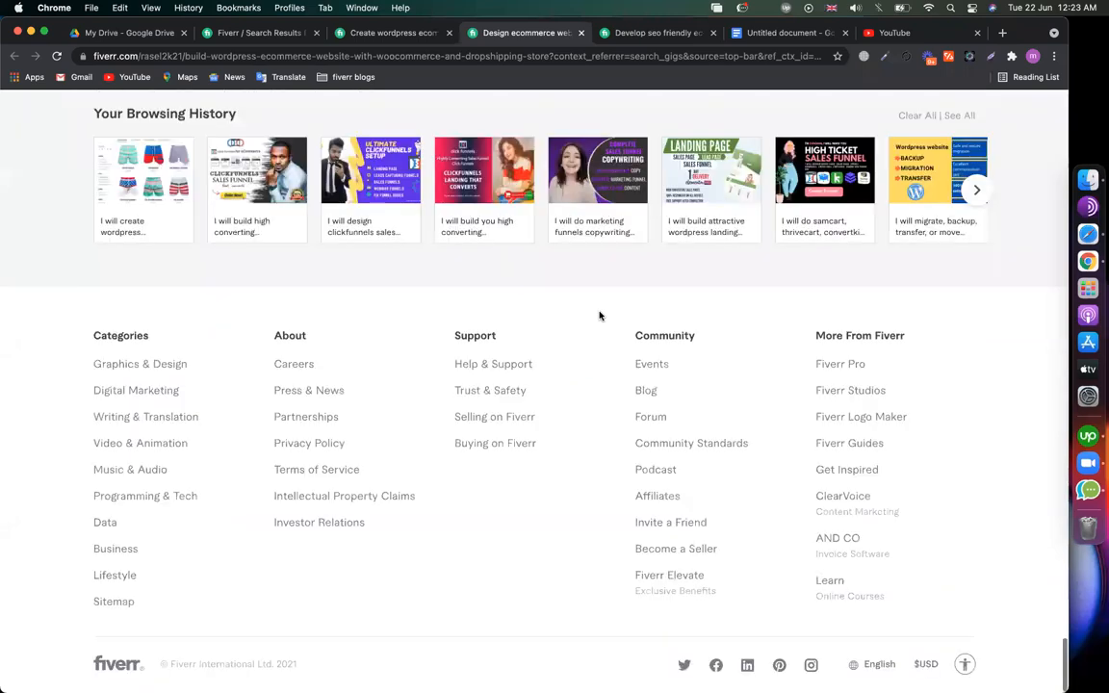
scroll(598, 316, up, 5)
scroll(106, 337, up, 5)
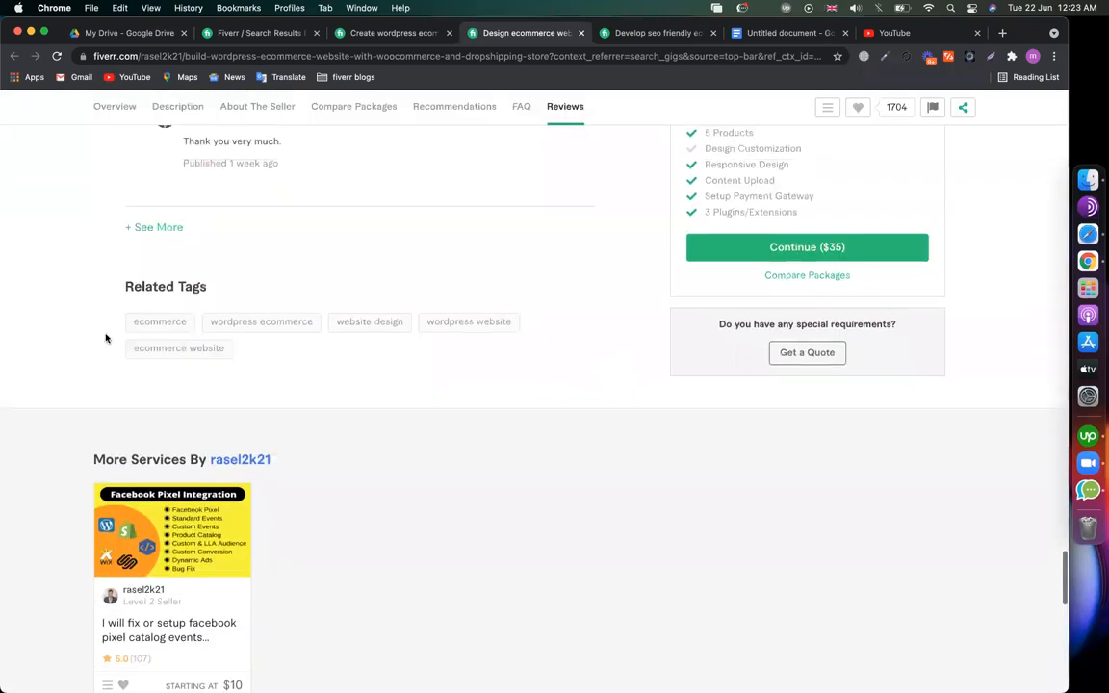
- Switch to the "Develop seo friendly ecommerce website" gig and review its related tags below the reviews
click(655, 32)
scroll(586, 308, down, 20)
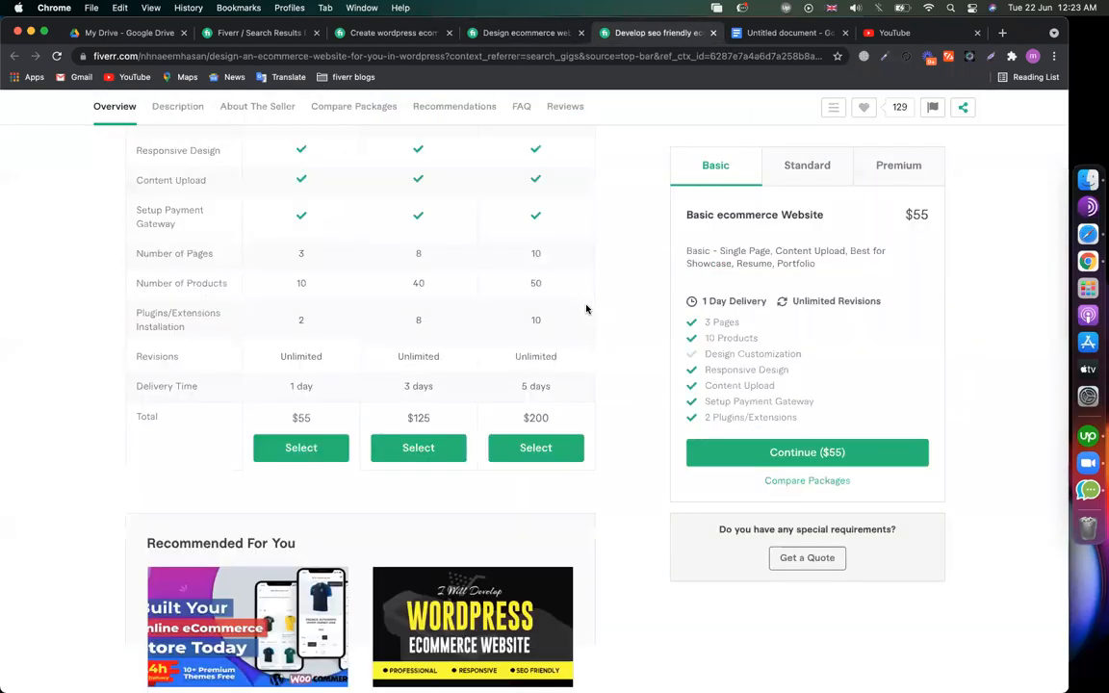
scroll(586, 308, down, 5)
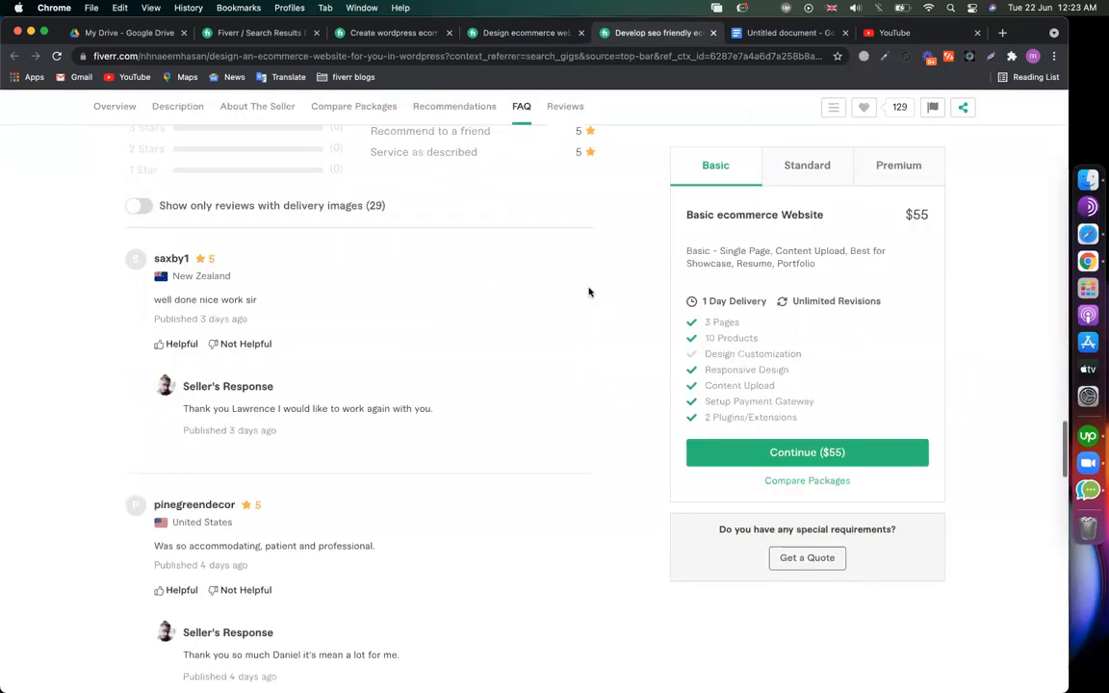
scroll(589, 292, down, 10)
scroll(589, 291, down, 8)
scroll(280, 436, up, 4)
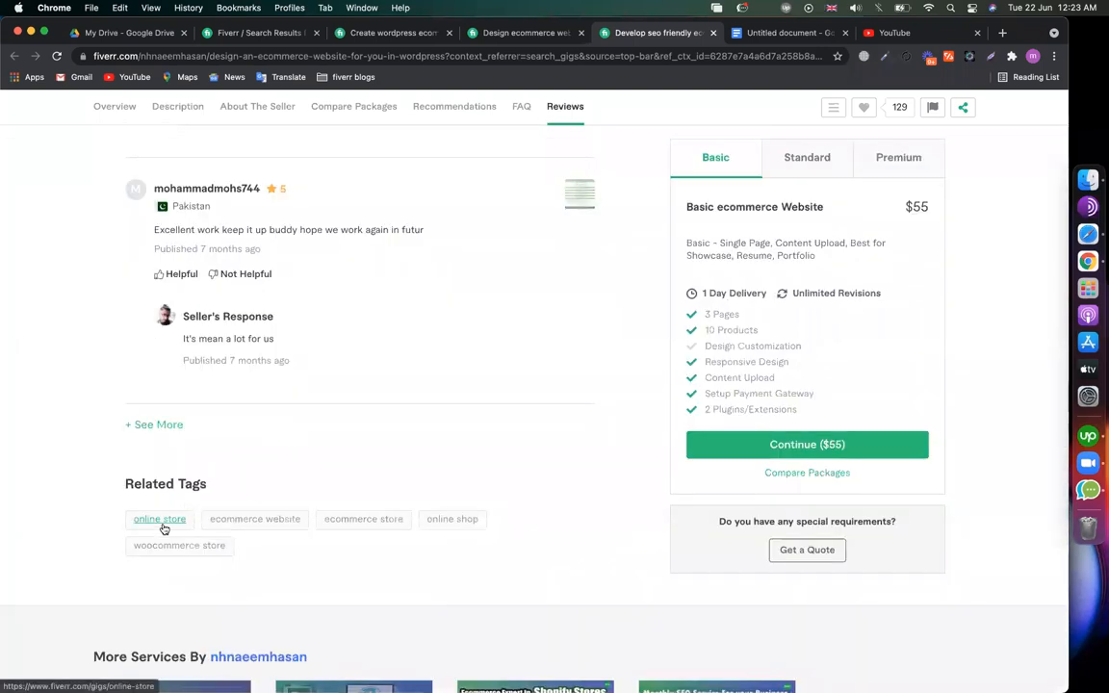
- Return to the Fiverr search results and check the search suggestions for "online s", highlighting "online store"
click(255, 33)
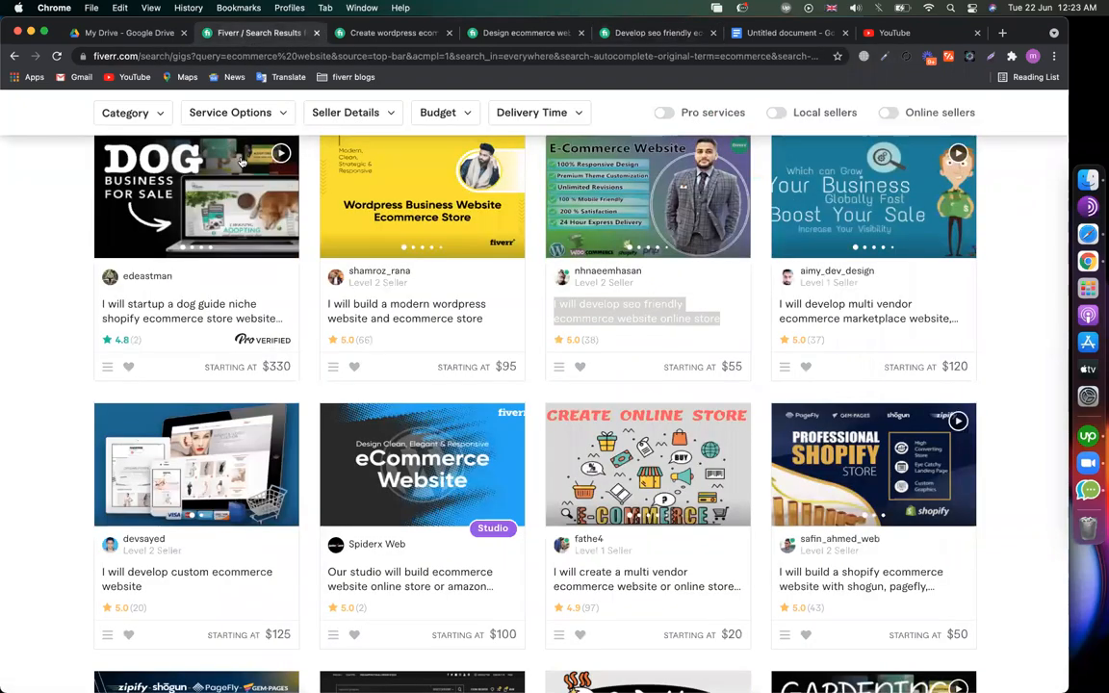
scroll(240, 154, up, 10)
click(293, 118)
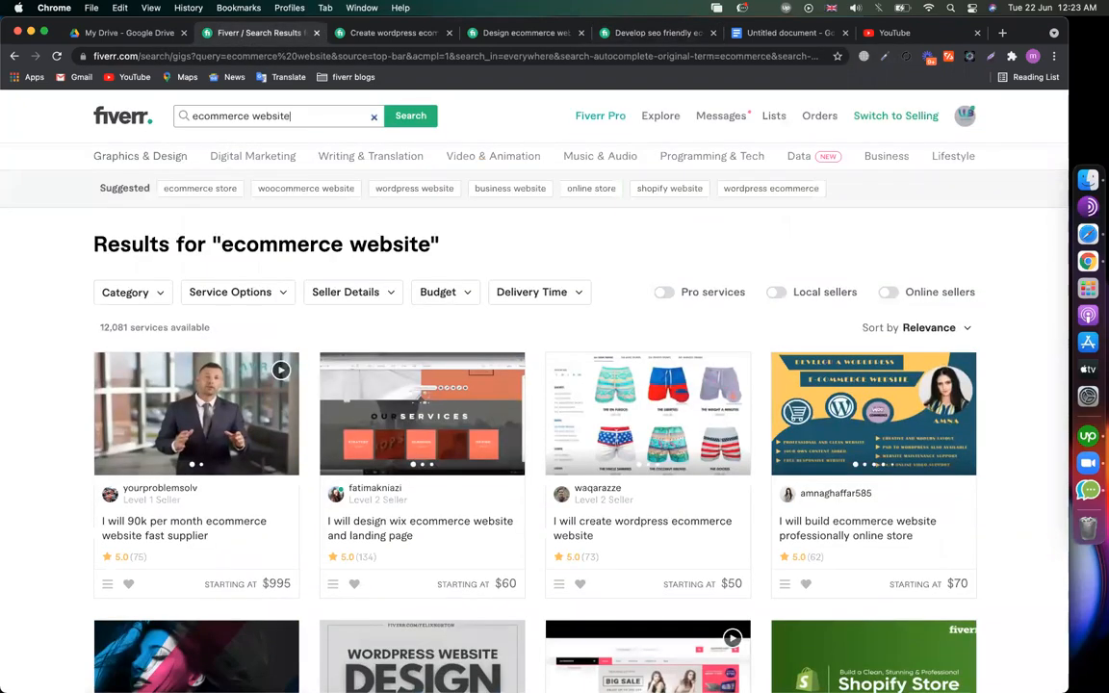
key(super+a)
text(online)
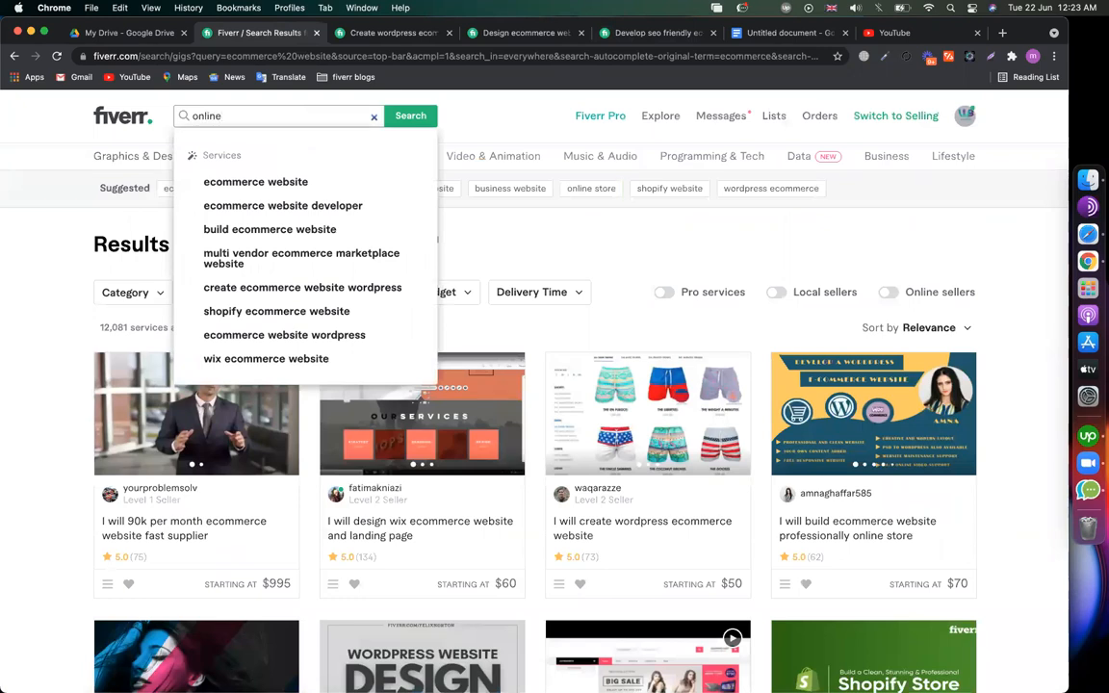
text( s)
key(Down)
key(Down)
key(Up)
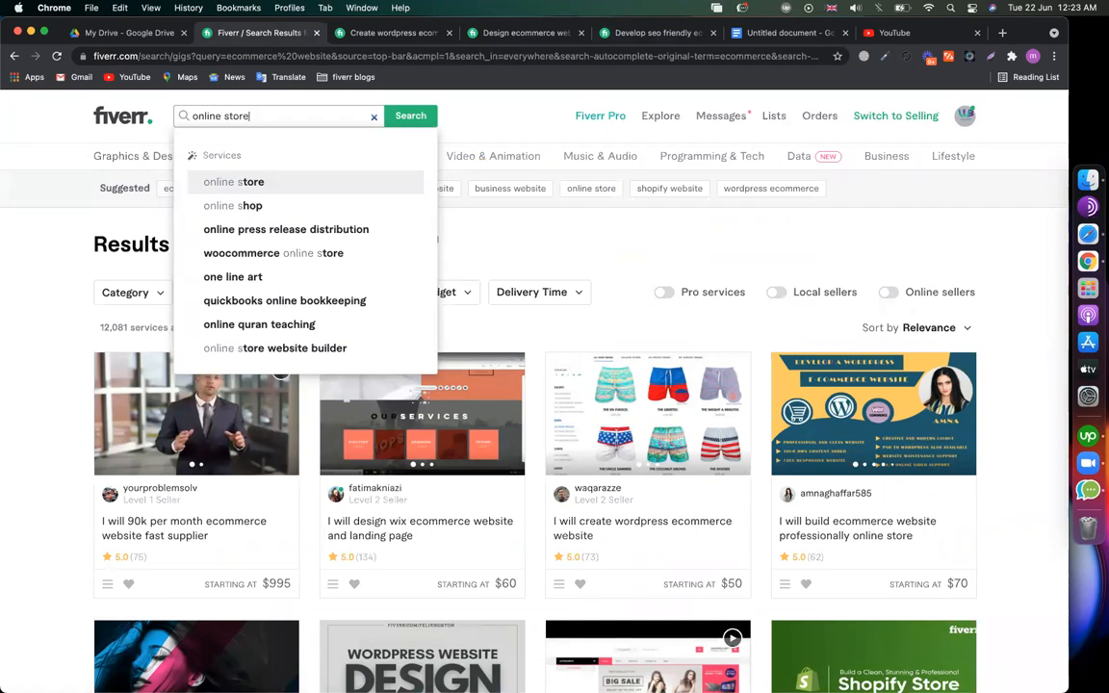
- Add "online store" on its own line below "Secondary keyword:" in the Google Docs document, leaving a blank line between
key(super+a)
click(787, 33)
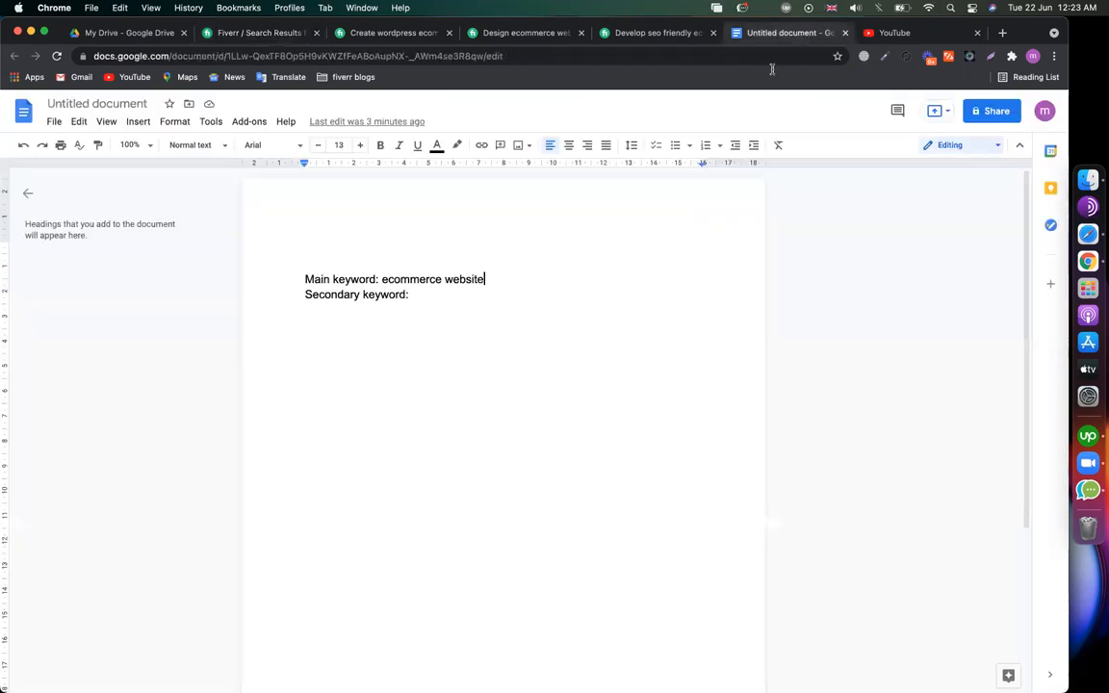
click(483, 300)
key(Return)
key(Return)
text(online store)
key(Return)
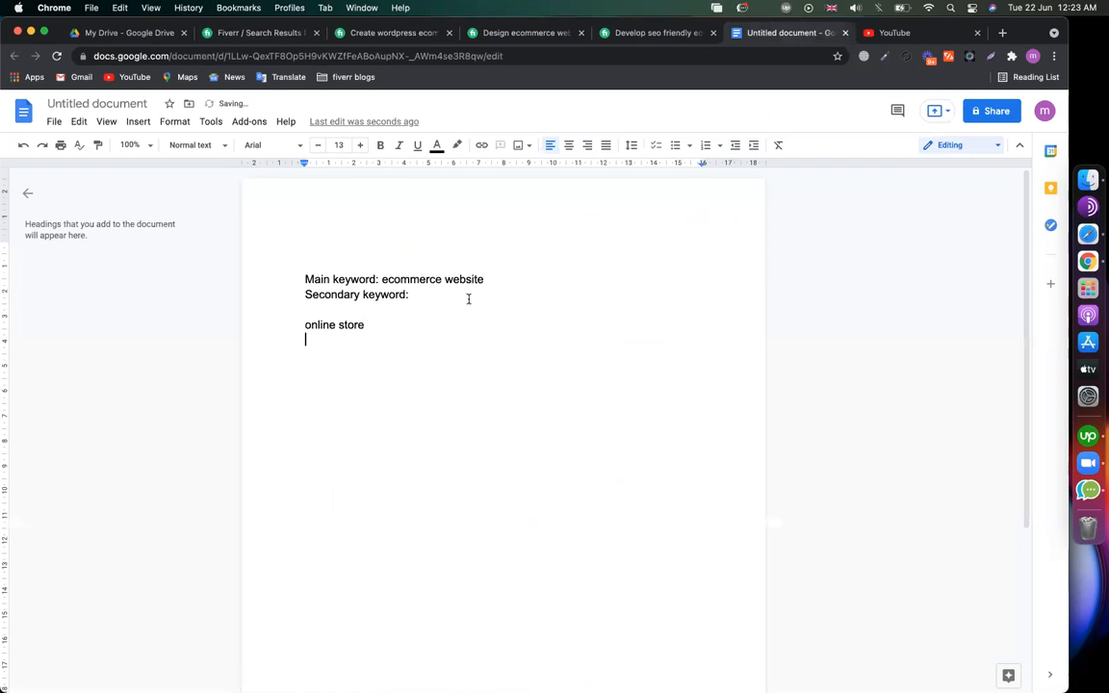
- Return to the Fiverr search and check the suggestions for "wordpress ec", choosing "wordpress ecommerce website"
click(258, 33)
text(wordpress )
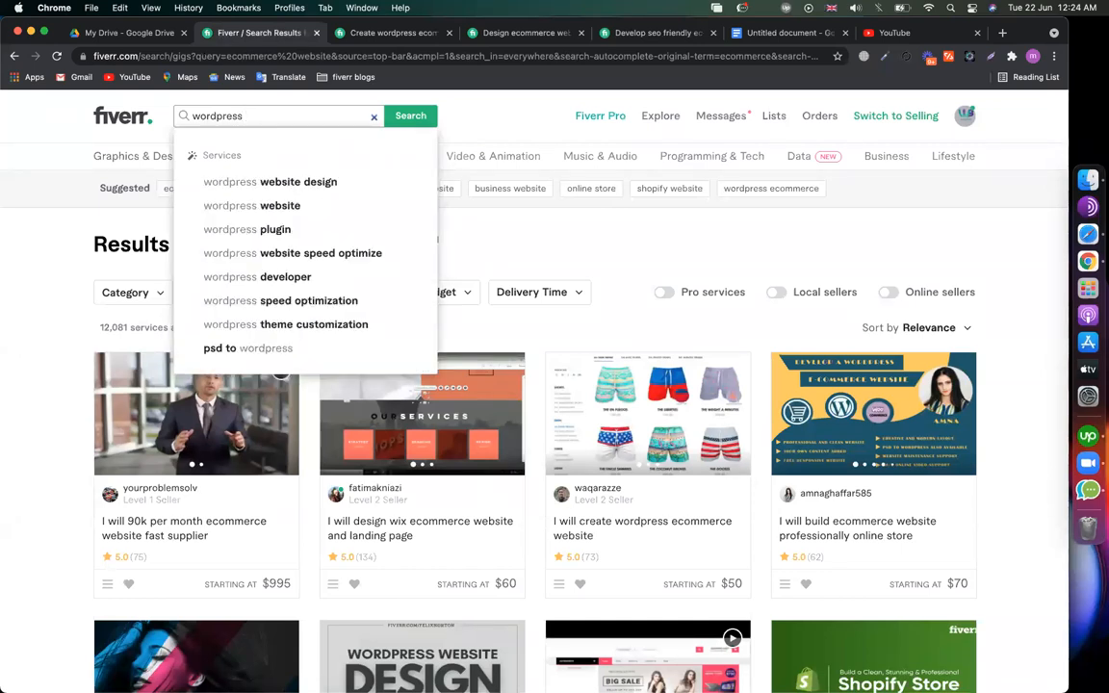
text(ec)
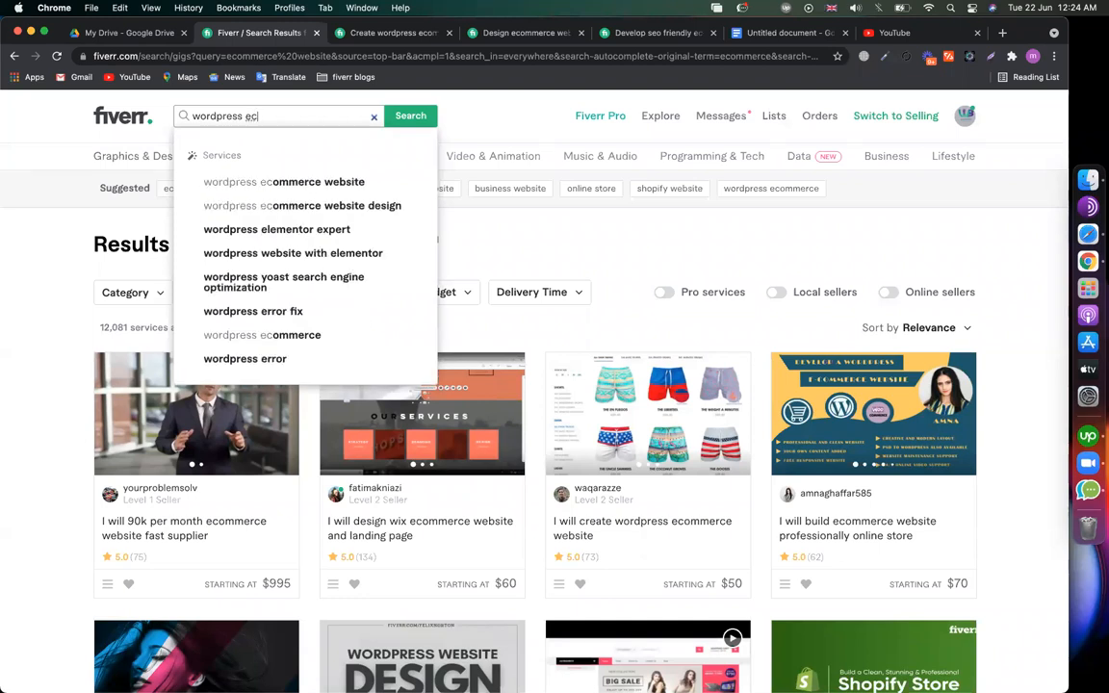
key(Down)
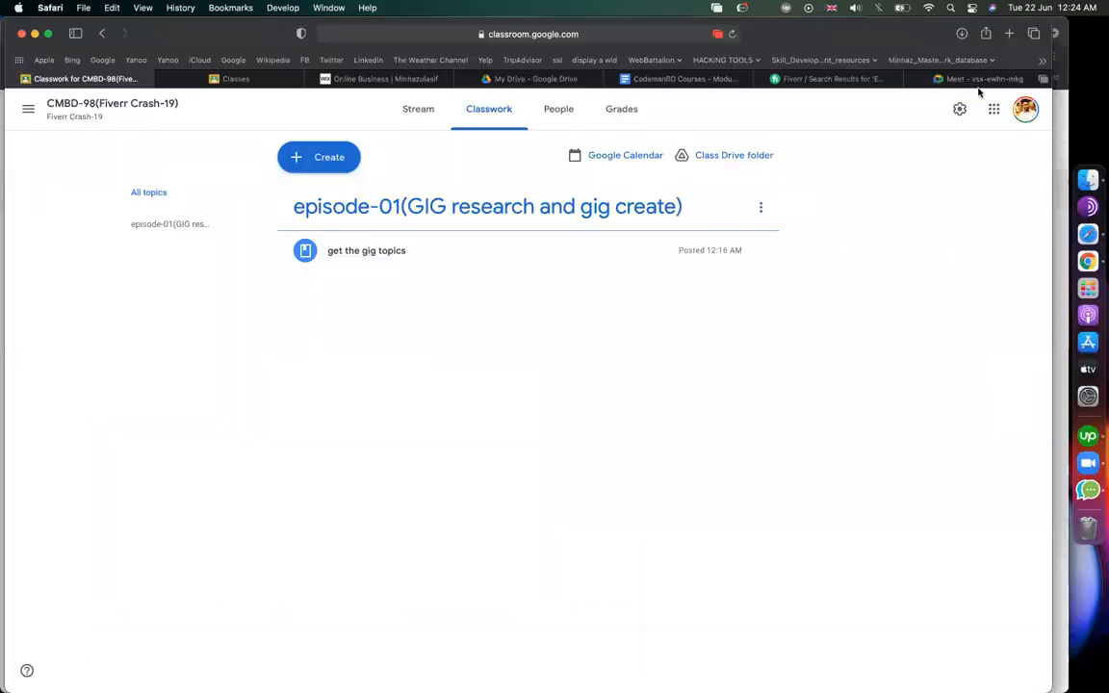
- Admit the waiting participant to the Google Meet call in Safari, and switch back to Chrome
click(972, 78)
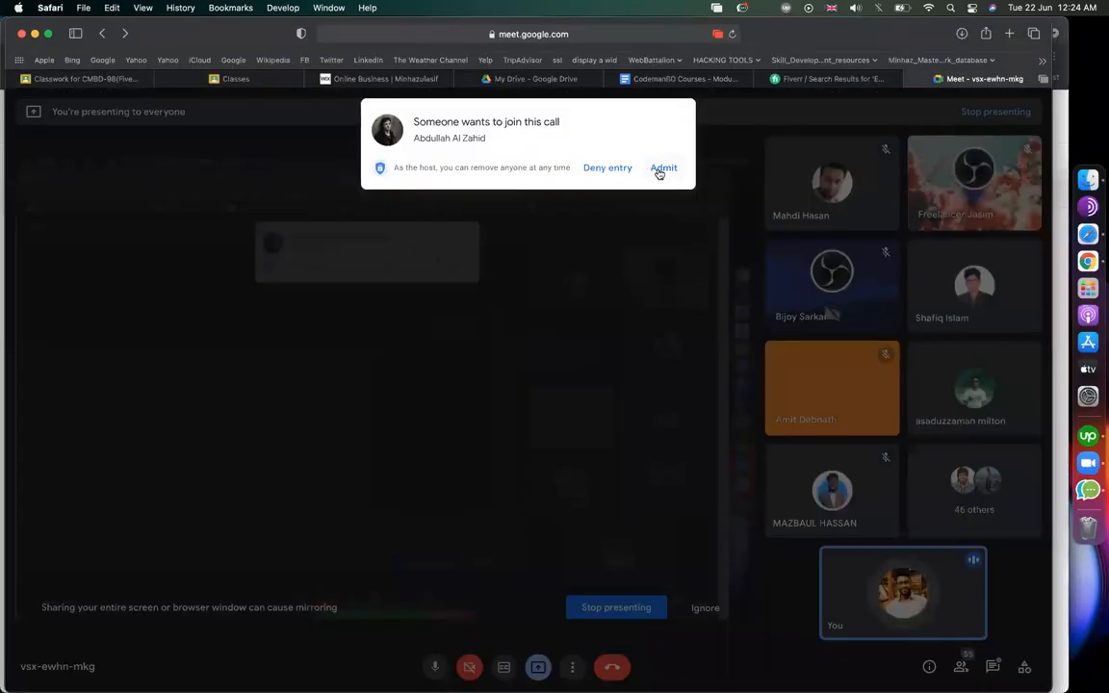
click(662, 168)
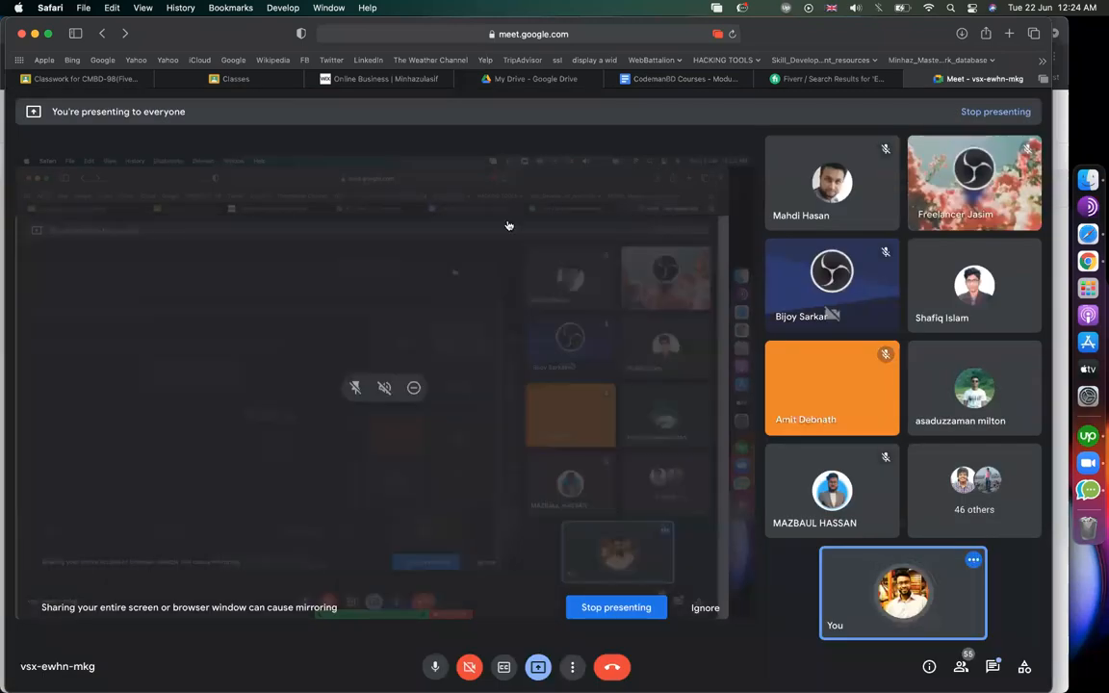
key(super+Tab)
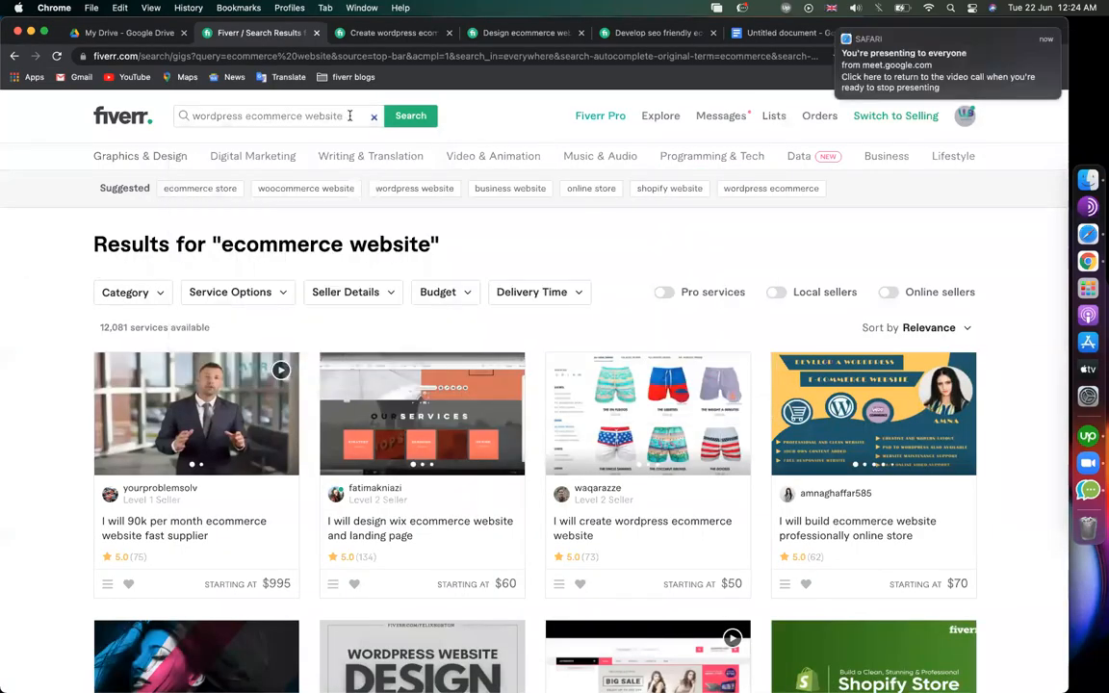
- Select the "wordpress ecommerce website" search text and recheck the related tags of the "Design ecommerce website" gig
click(349, 116)
drag(343, 116, 191, 115)
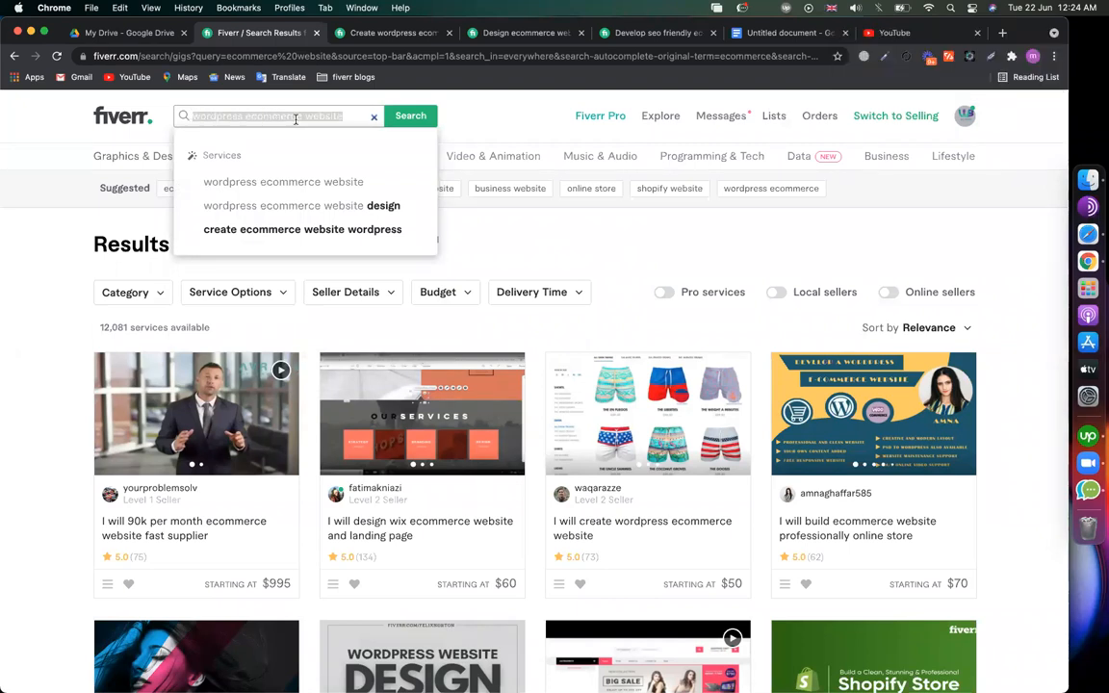
click(522, 33)
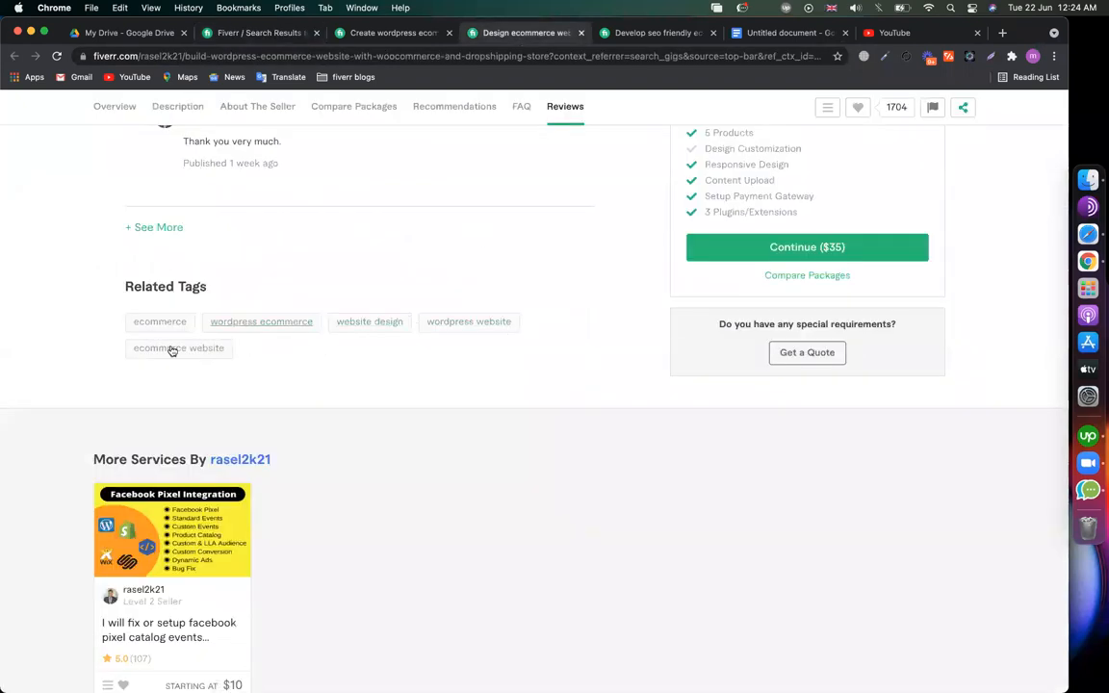
- Switch to the Google Meet call in Safari, admit all waiting participants, and return to Chrome
key(super+Tab)
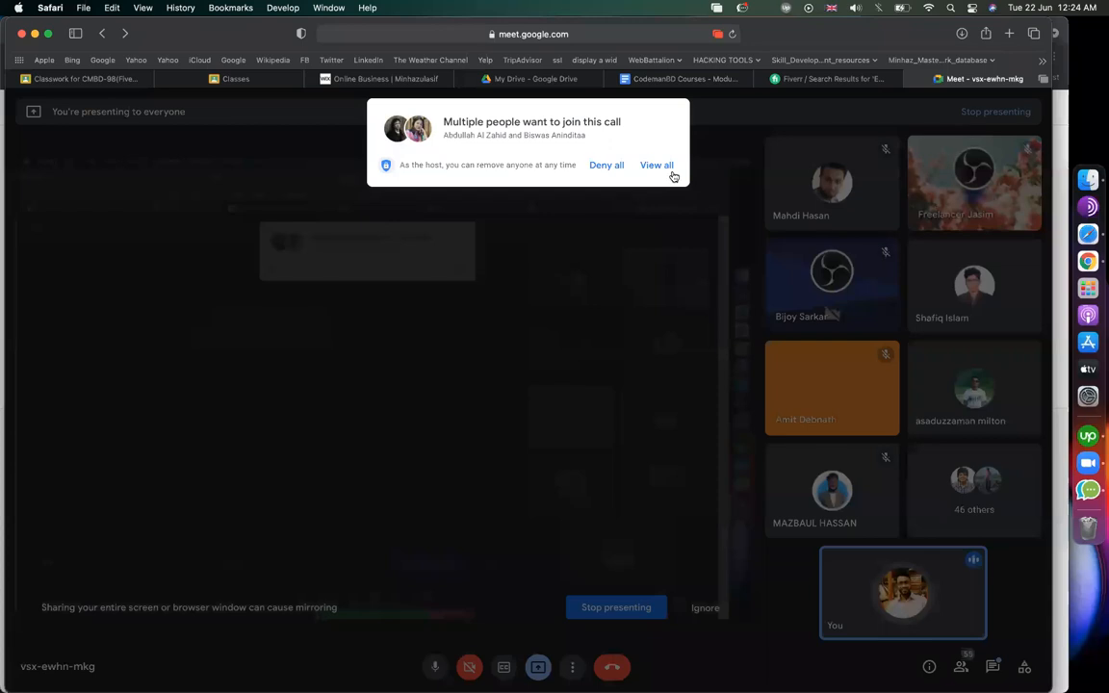
click(663, 166)
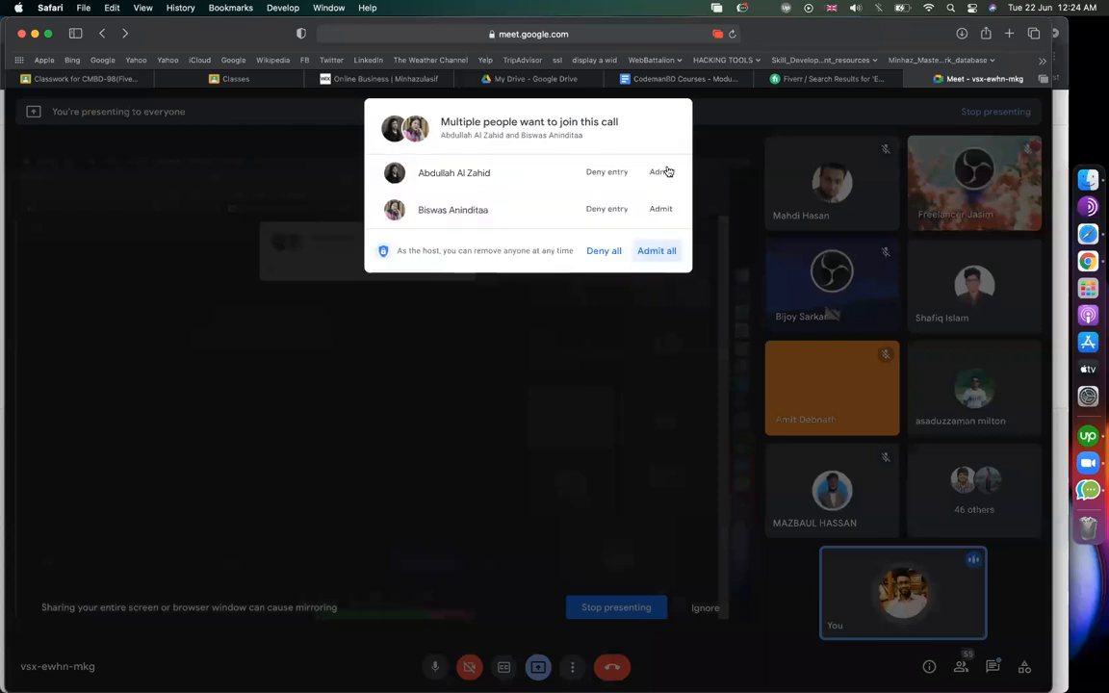
click(647, 253)
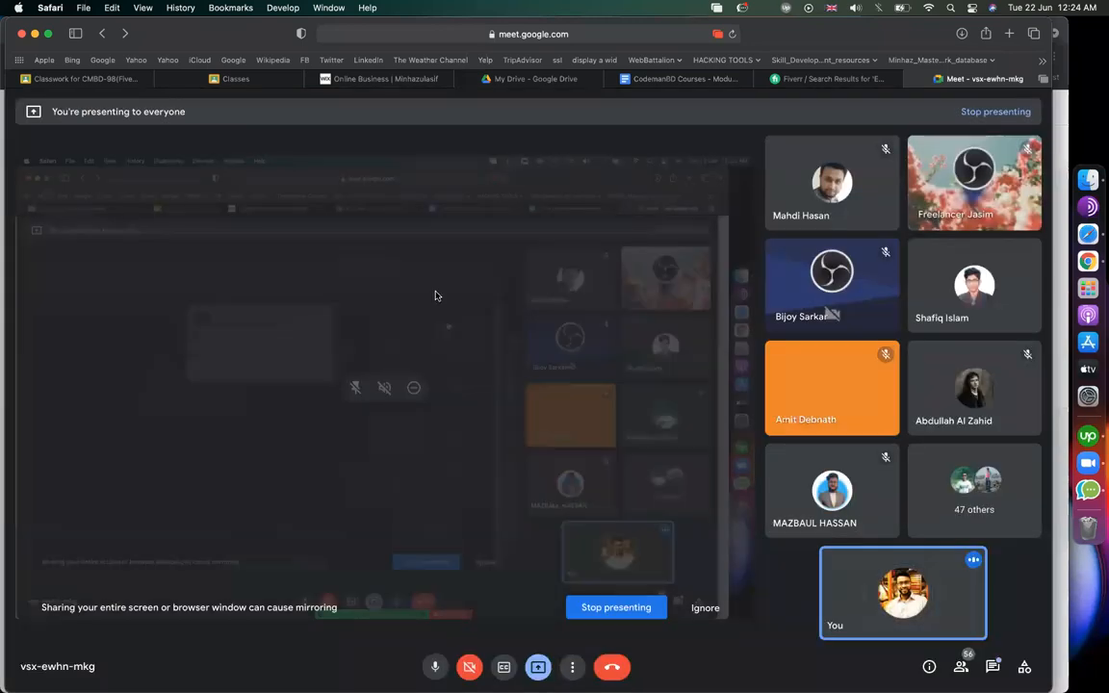
key(super+Tab)
- Look through the buyer reviews of the "Design ecommerce website" gig
scroll(851, 124, up, 5)
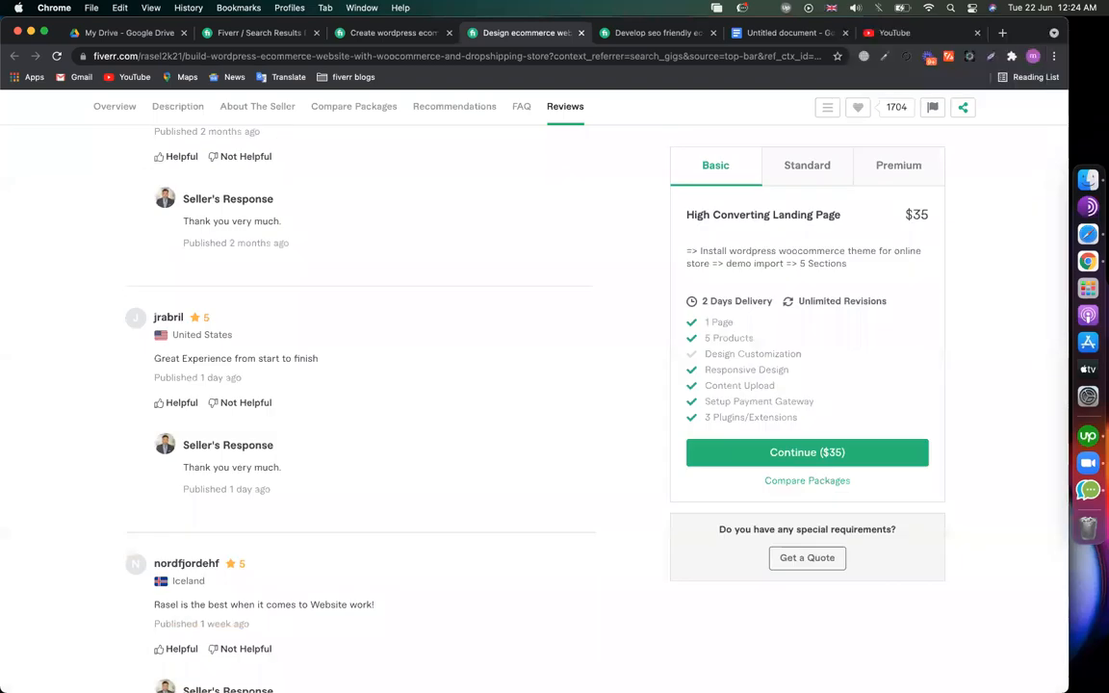
scroll(91, 405, up, 15)
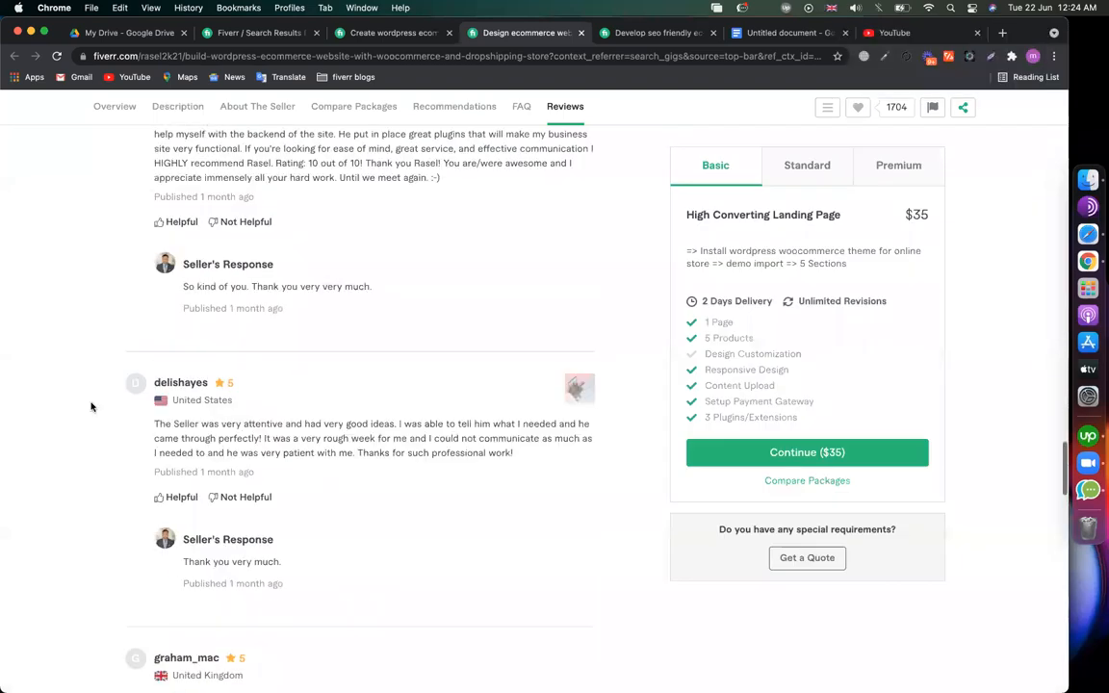
scroll(91, 406, down, 10)
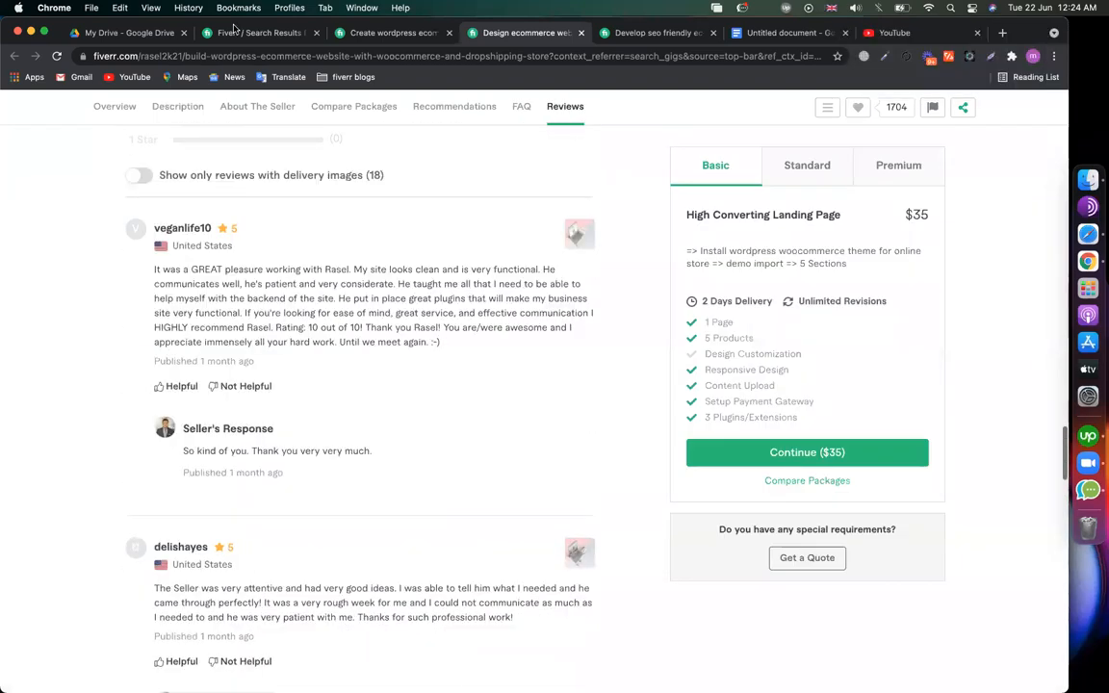
- Look up "woocommerce" in the Fiverr search suggestions and copy the suggestion "woocommerce design"
click(252, 34)
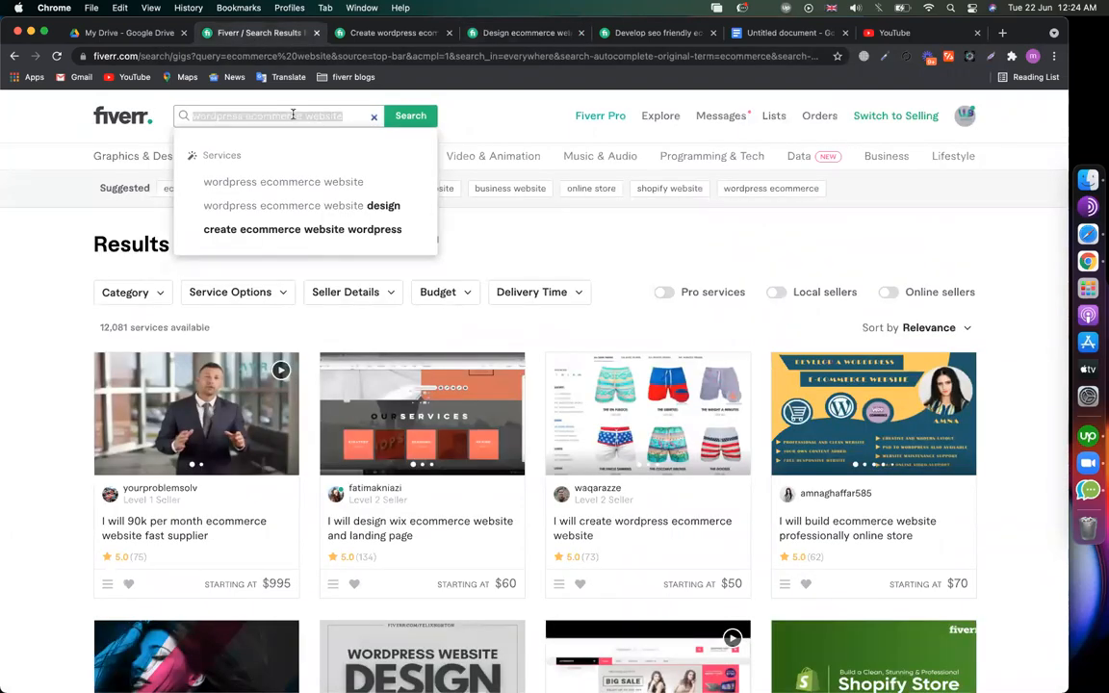
text(woocommerce website)
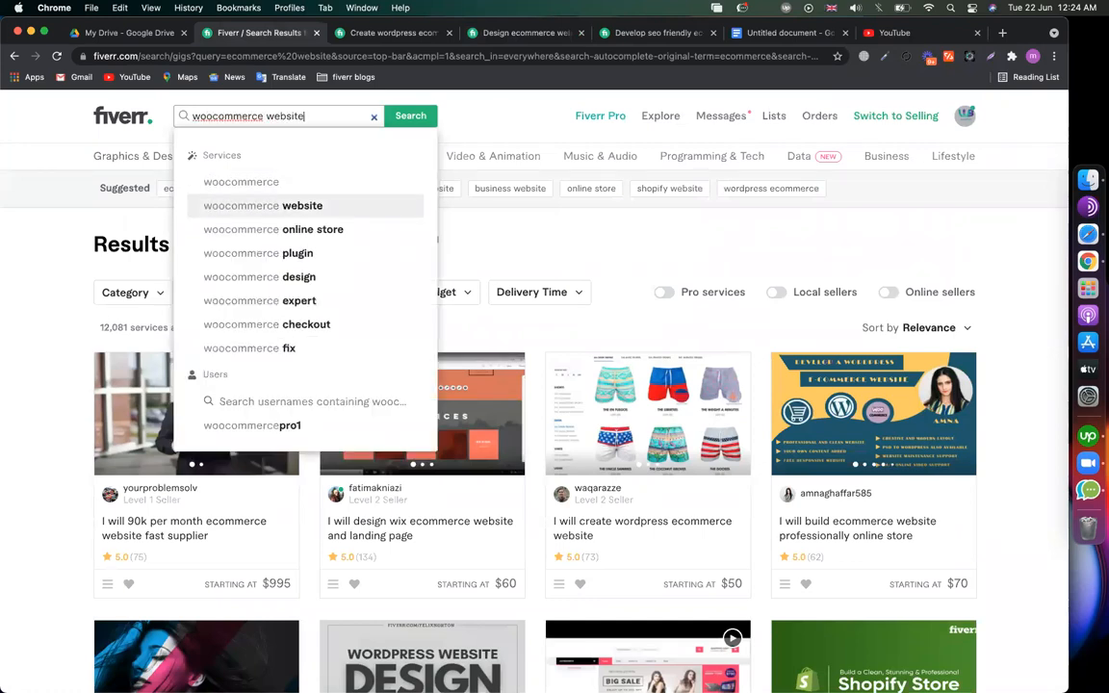
key(Down)
key(Down)
key(Down)
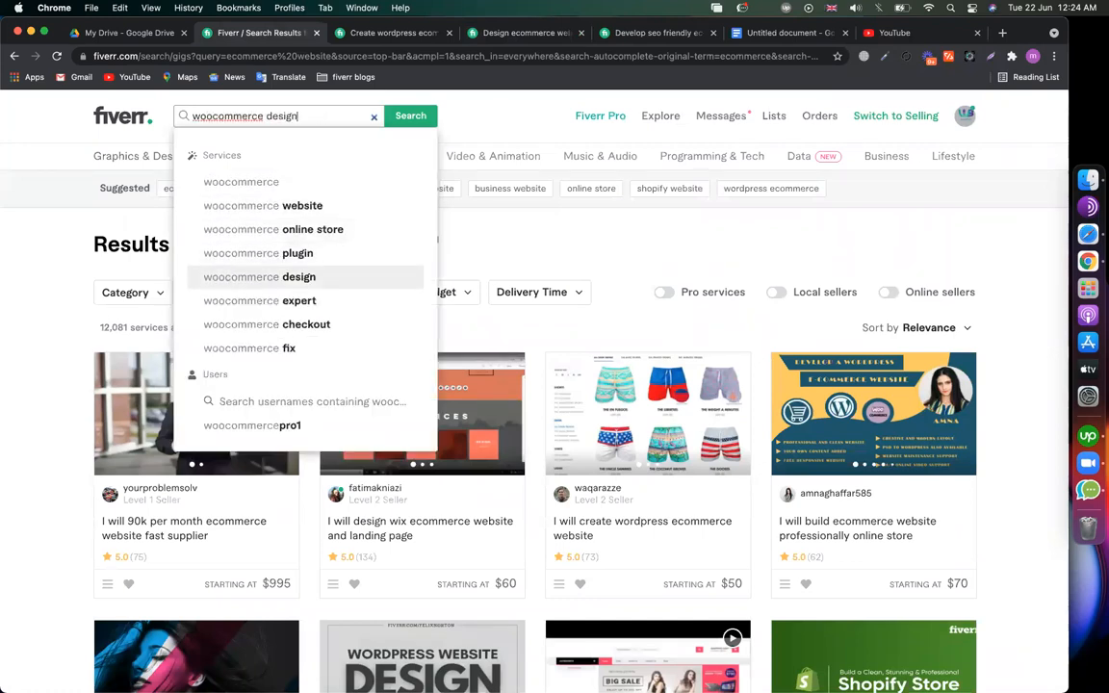
key(super+a)
key(super+c)
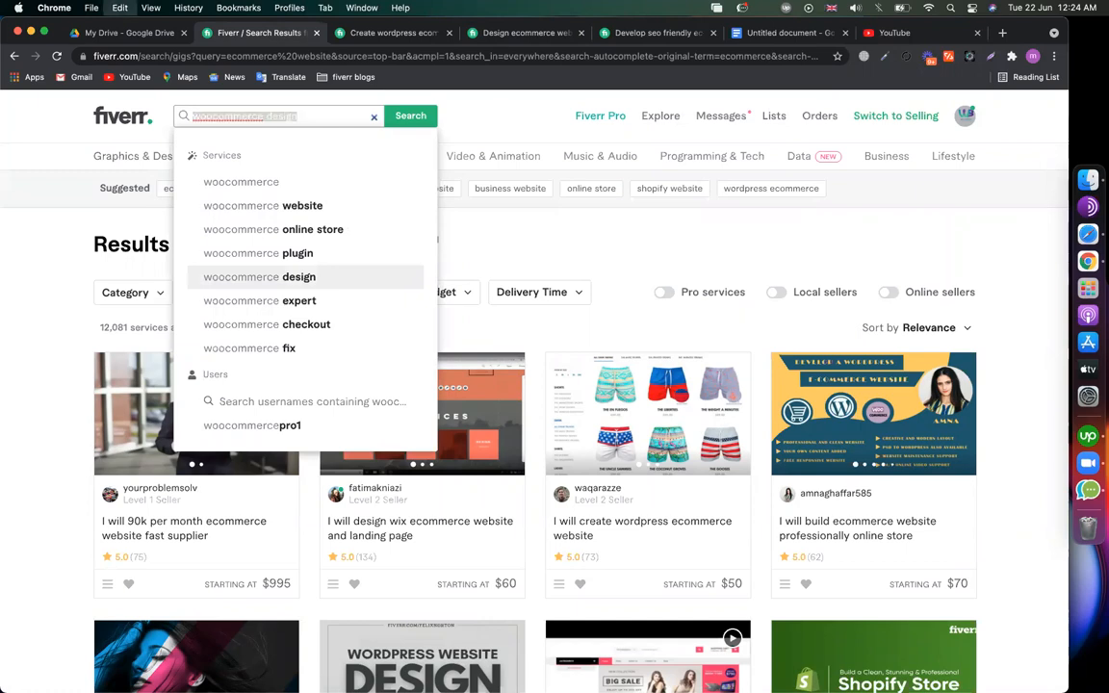
- Paste "woocommerce design" on a new line below "online store" in the keyword document and highlight it
click(787, 33)
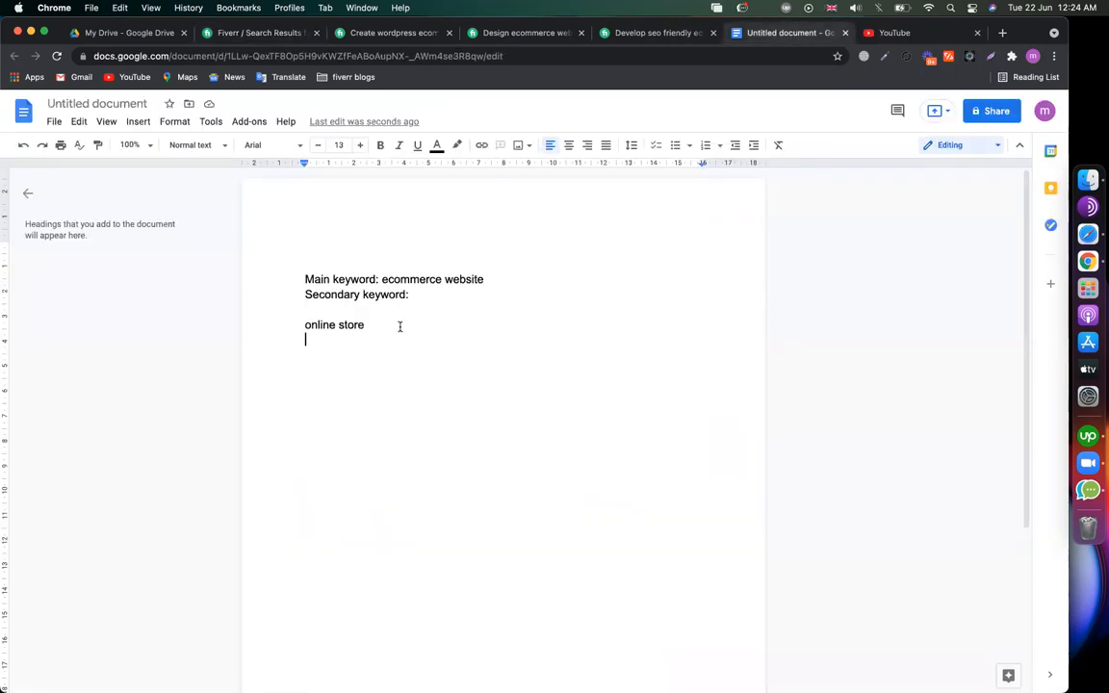
drag(524, 279, 381, 280)
click(366, 325)
key(Return)
key(super+v)
drag(438, 339, 256, 337)
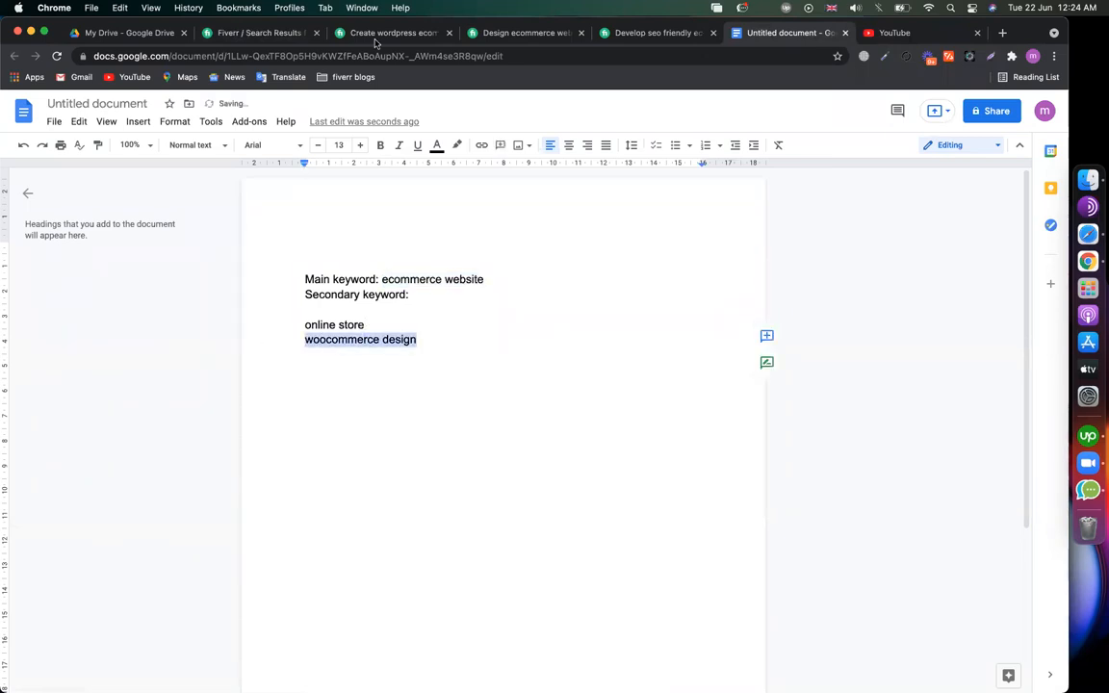
- Look up "online" in the Fiverr search suggestions and choose "online shop" without running the search
click(277, 31)
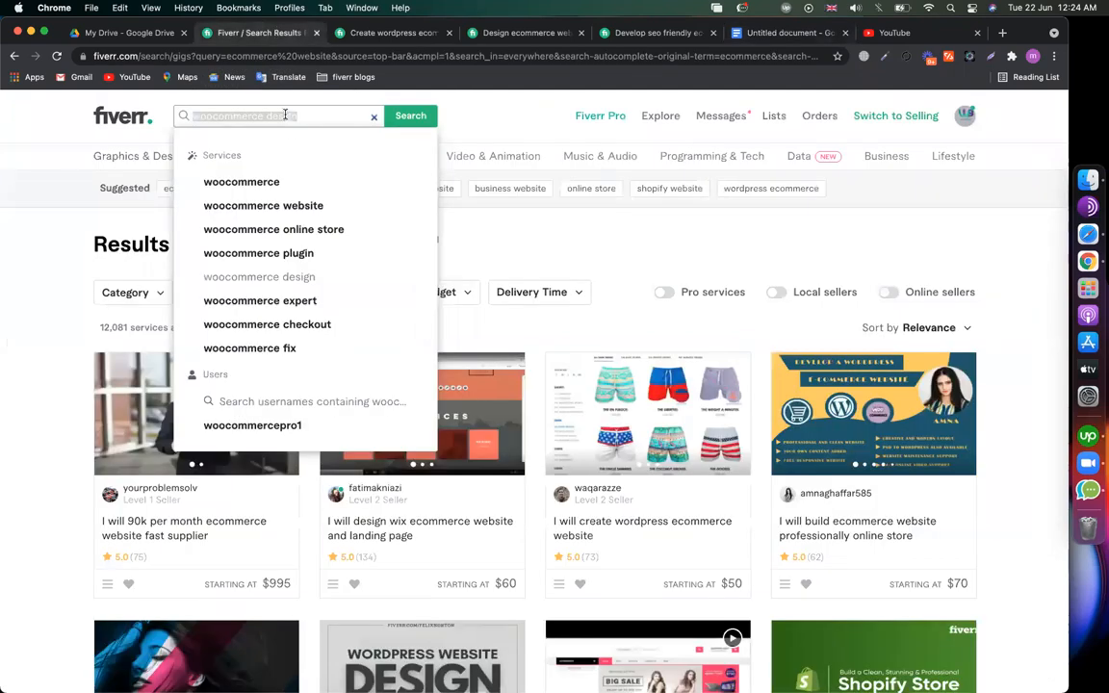
text(online)
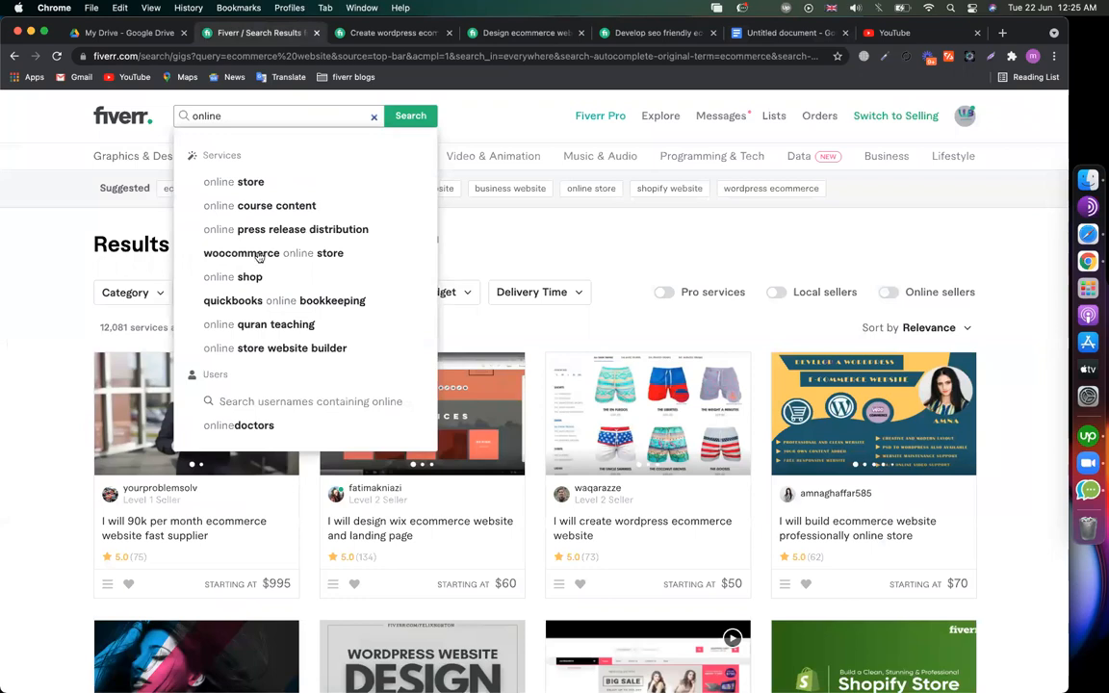
key(Down)
key(Down)
key(Down)
key(Down)
key(Down)
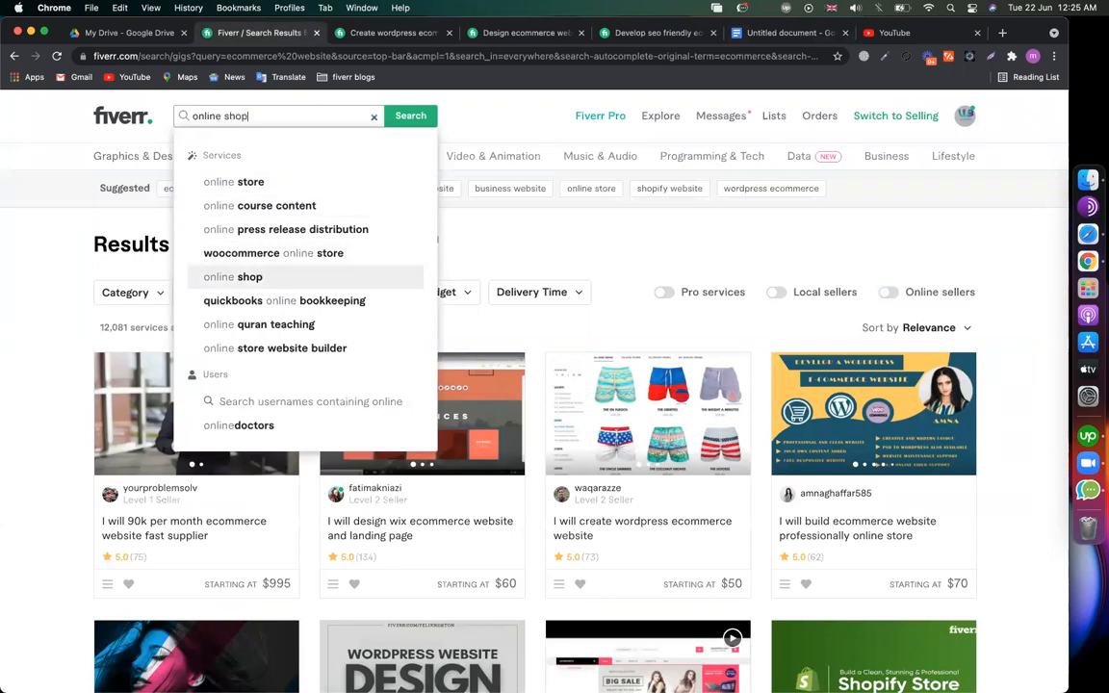
- Add "online shop" on a new line below "woocommerce design" in the keyword document
click(771, 37)
key(Right)
key(Return)
text(online shop)
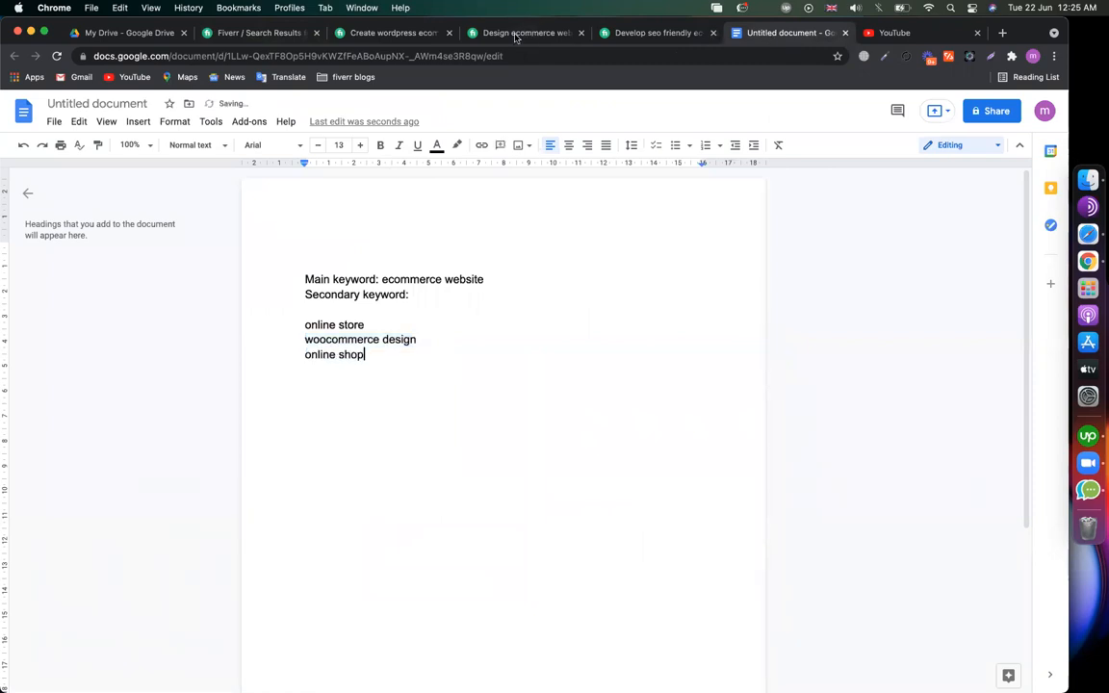
- Examine the related tags of the "Design ecommerce website" gig, focusing on "wordpress ecommerce"
click(470, 32)
scroll(310, 362, down, 5)
scroll(310, 363, down, 10)
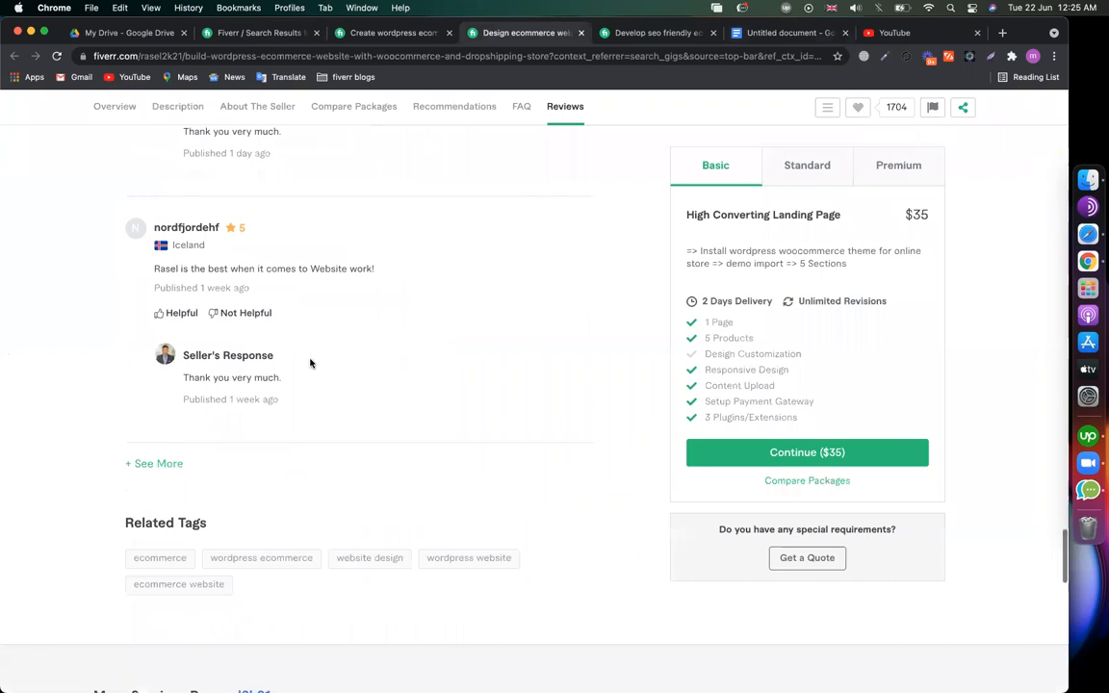
scroll(312, 364, up, 3)
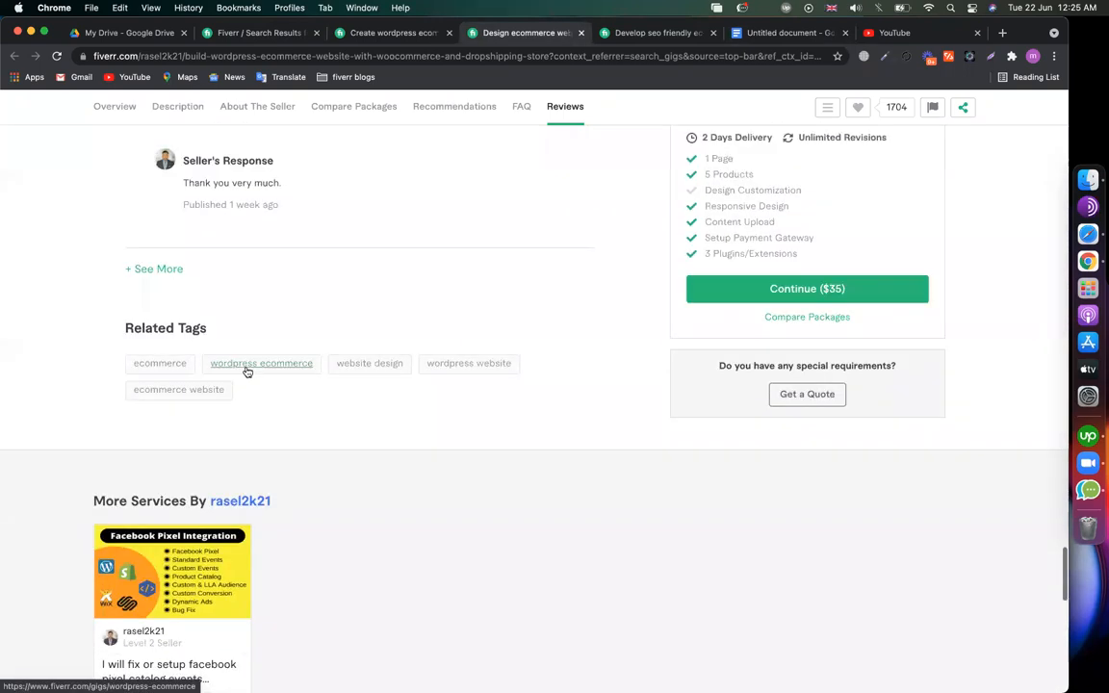
drag(291, 368, 214, 371)
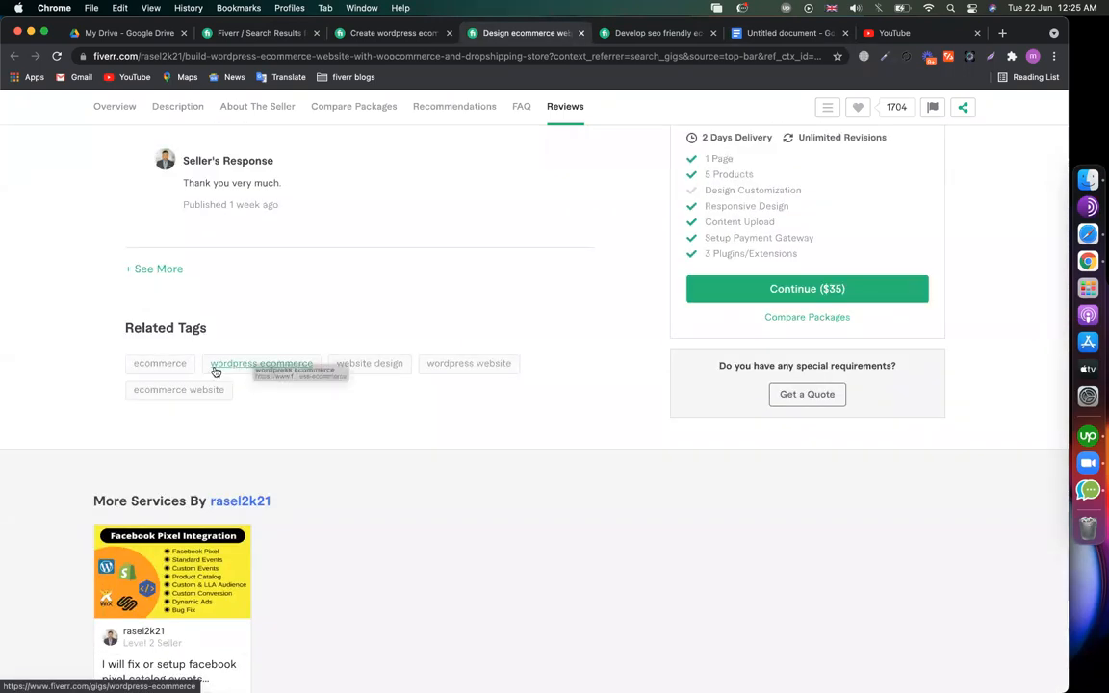
- Look up "wordpress e" in the Fiverr search suggestions and copy the suggestion "wordpress ecommerce"
click(231, 31)
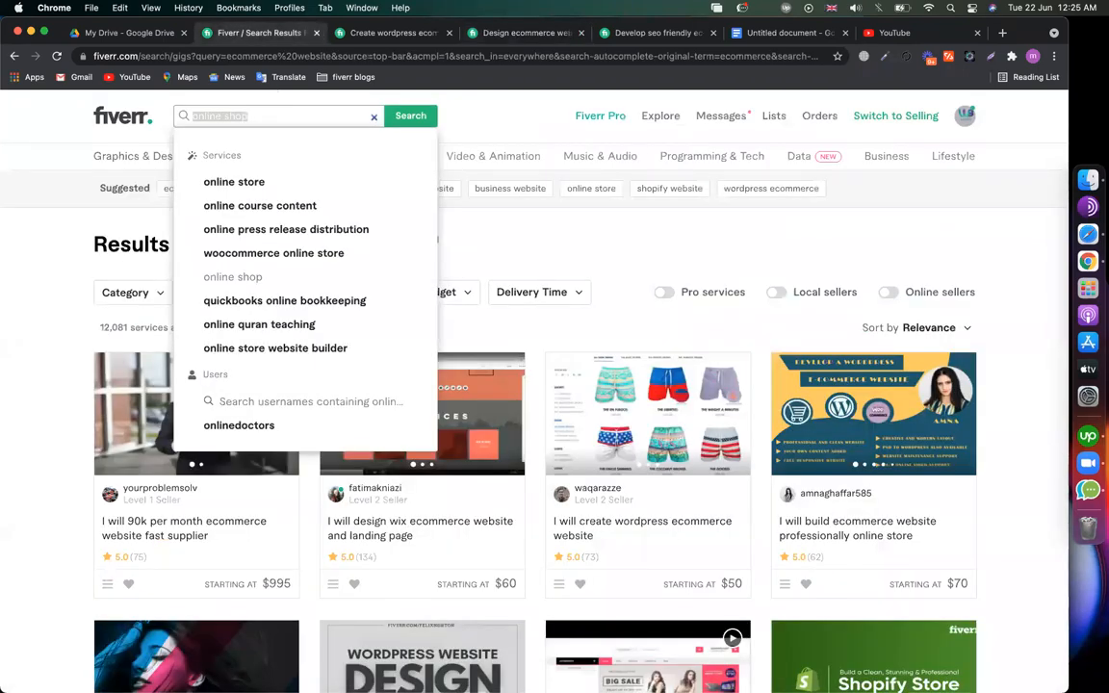
text(wordpress e)
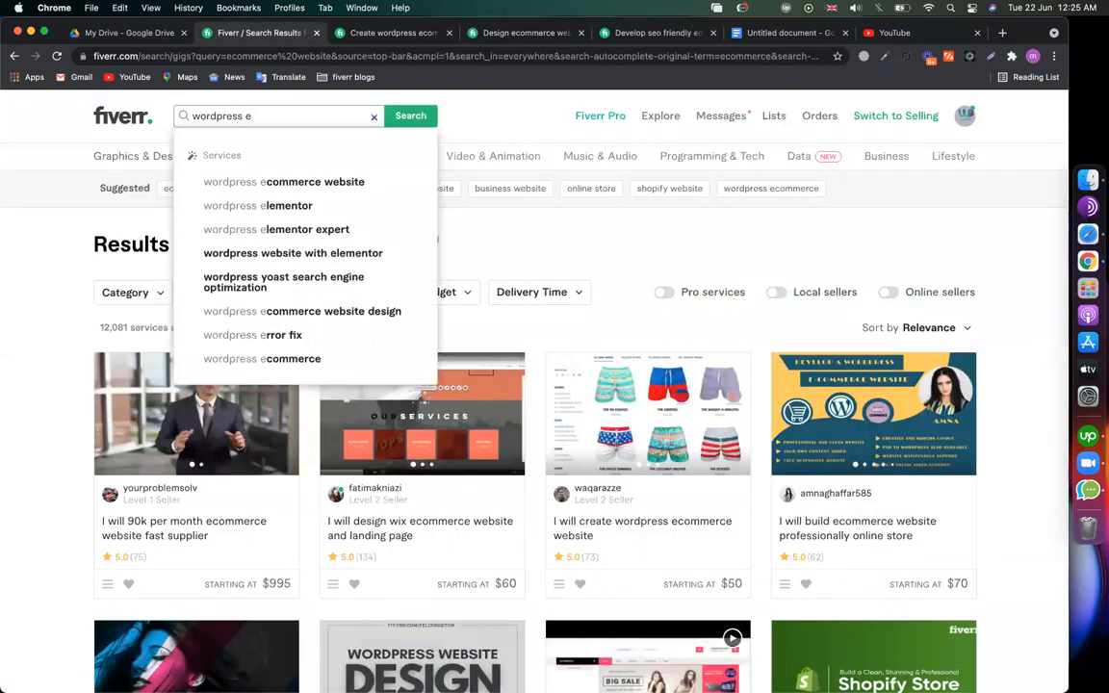
key(Down)
key(Down)
key(Down)
key(Down)
key(Down)
key(Down)
key(Down)
key(Down)
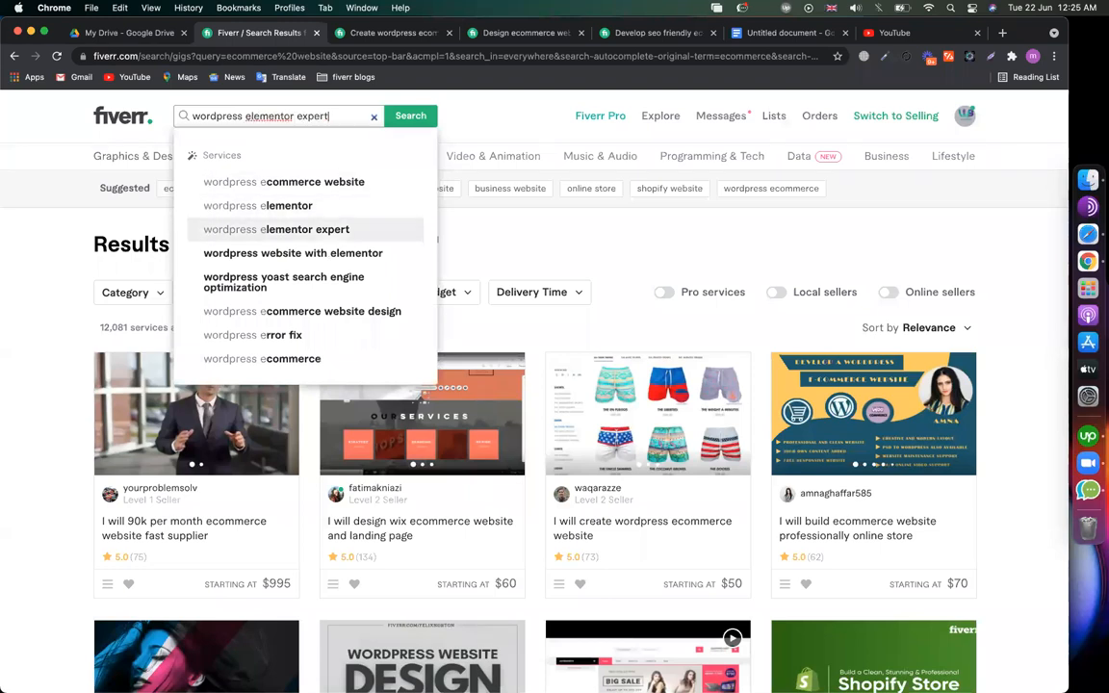
key(super+a)
key(super+c)
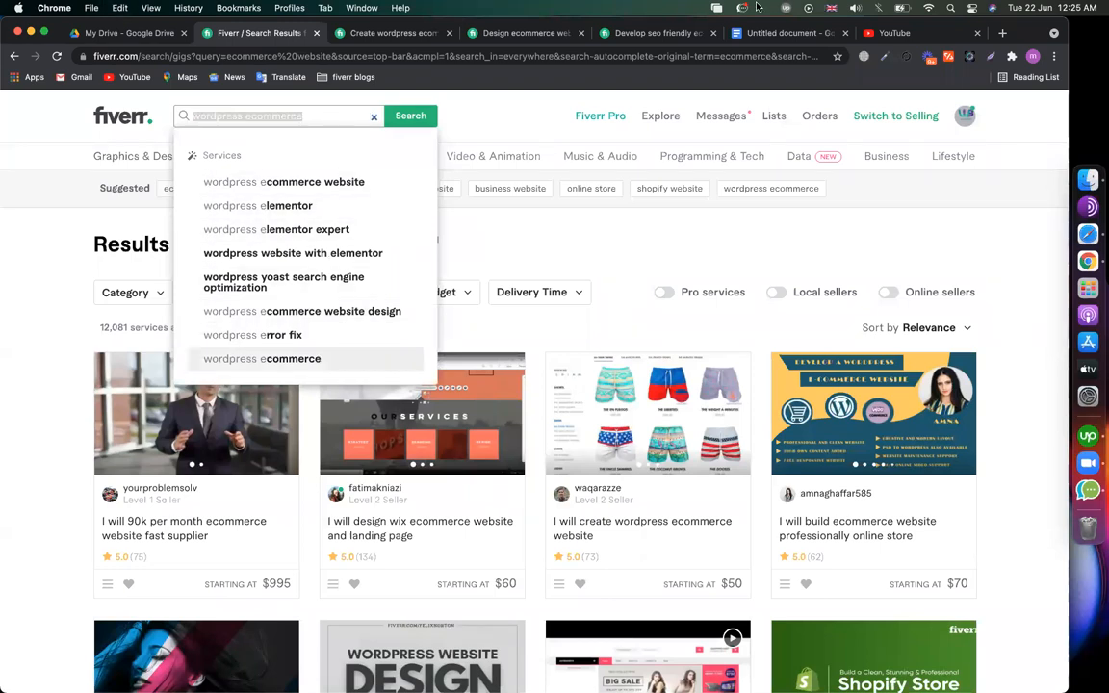
- Paste "wordpress ecommerce" on a new line below "online shop" in the keyword document
click(770, 32)
key(Return)
key(super+v)
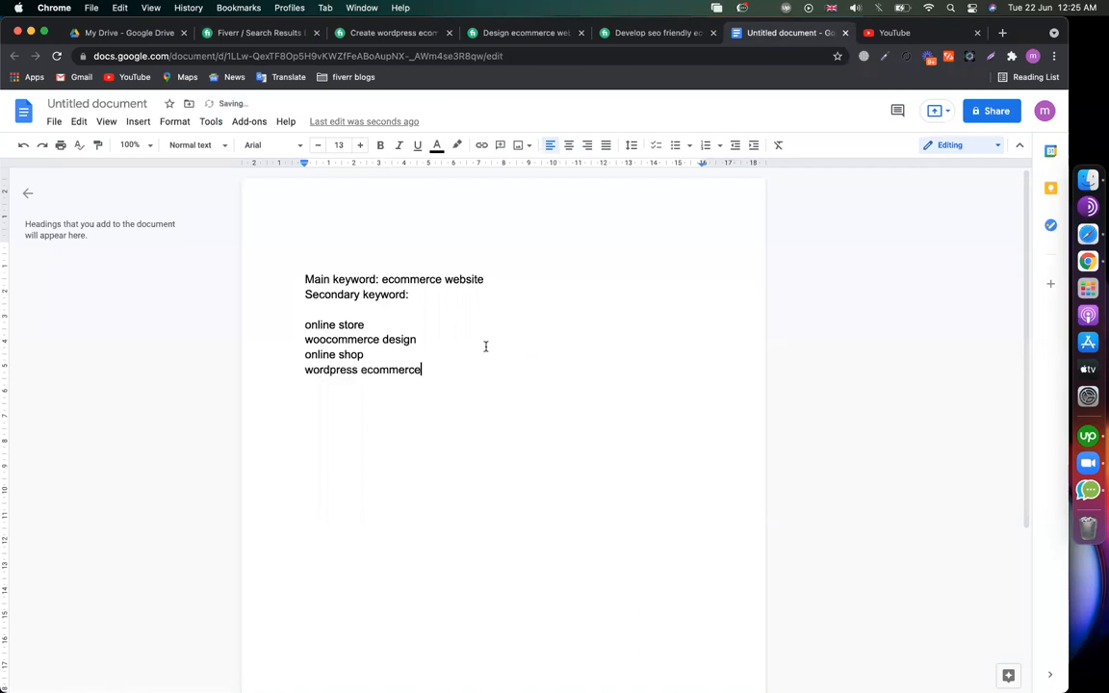
- Check the related tags of the "Develop seo friendly" gig, and copy the keyword "woocommerce store" from the Fiverr search
click(627, 35)
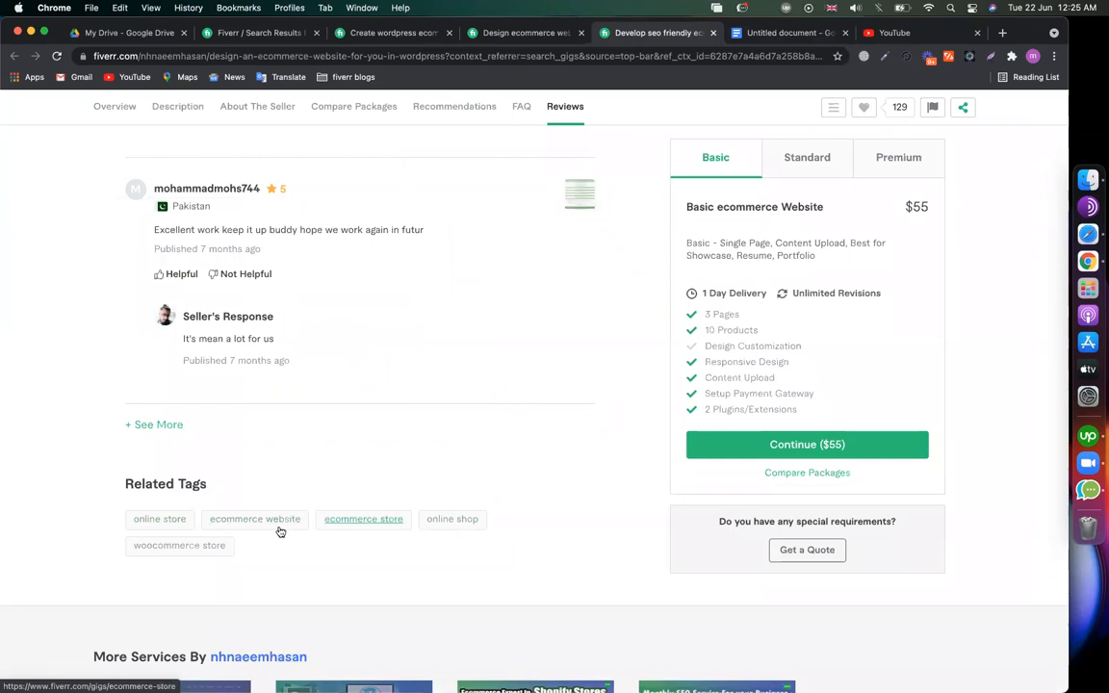
click(235, 33)
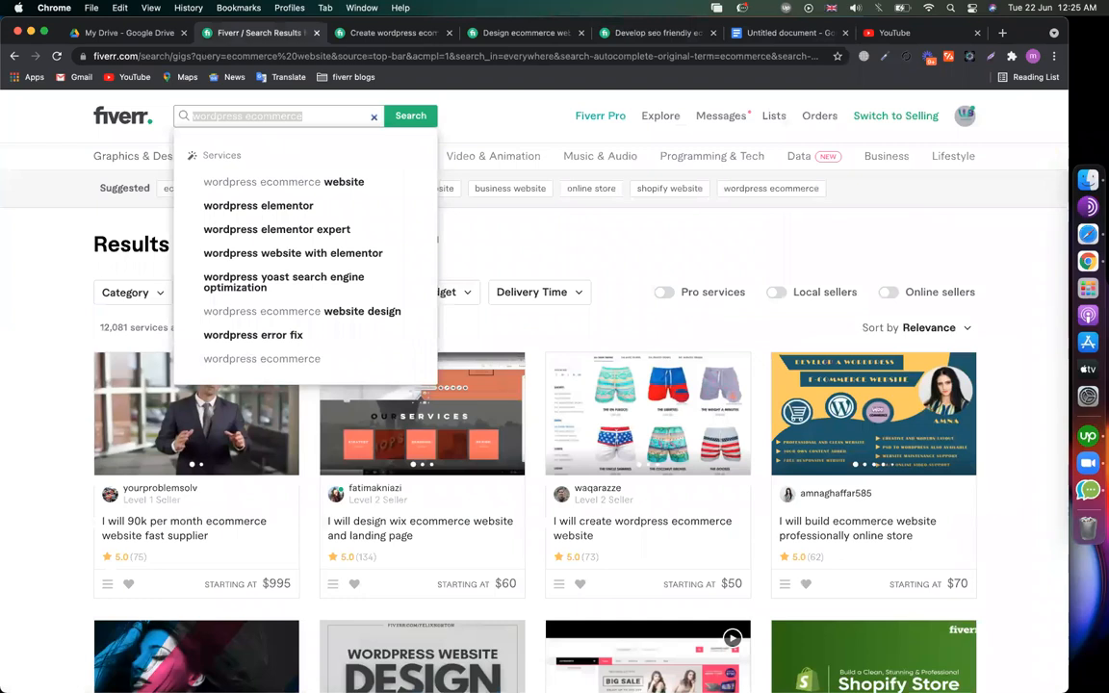
text(woocomme)
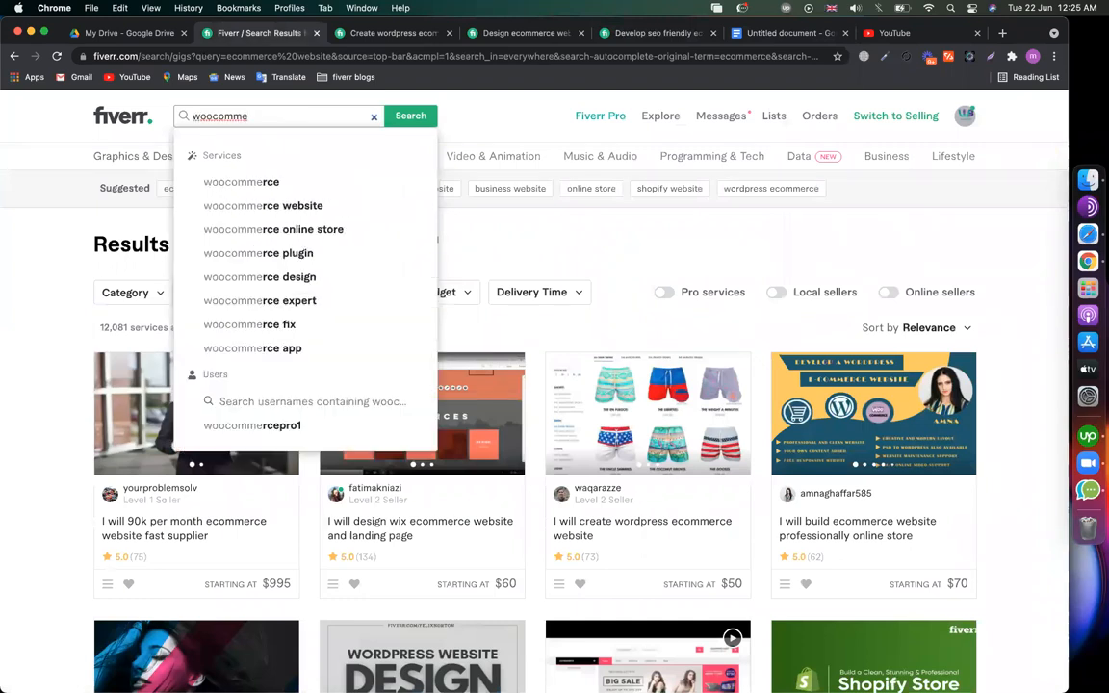
text(rce)
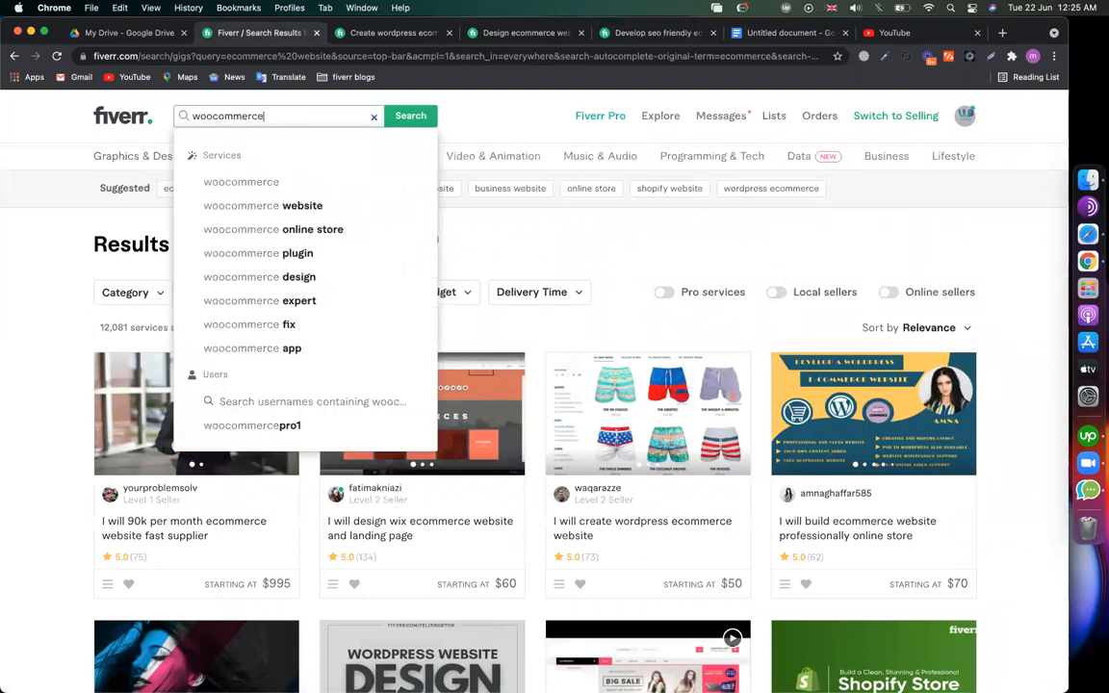
text( s)
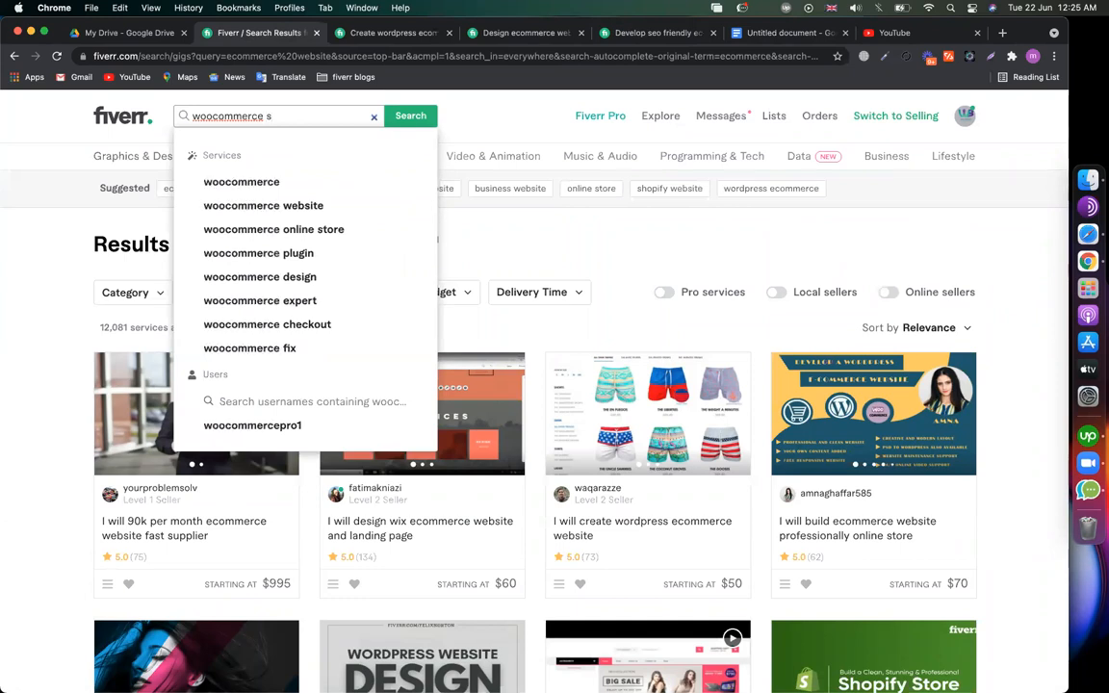
text(tore)
key(super+a)
key(super+c)
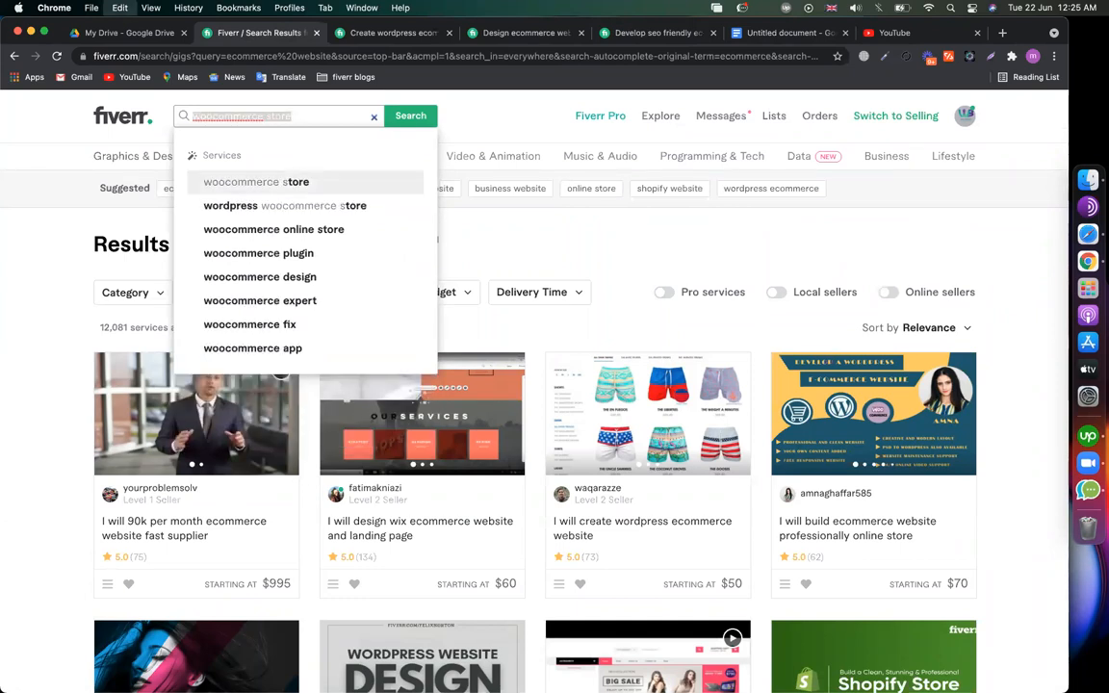
- Paste "woocommerce store" at the end of the secondary keyword list and select the whole list
click(785, 34)
key(Return)
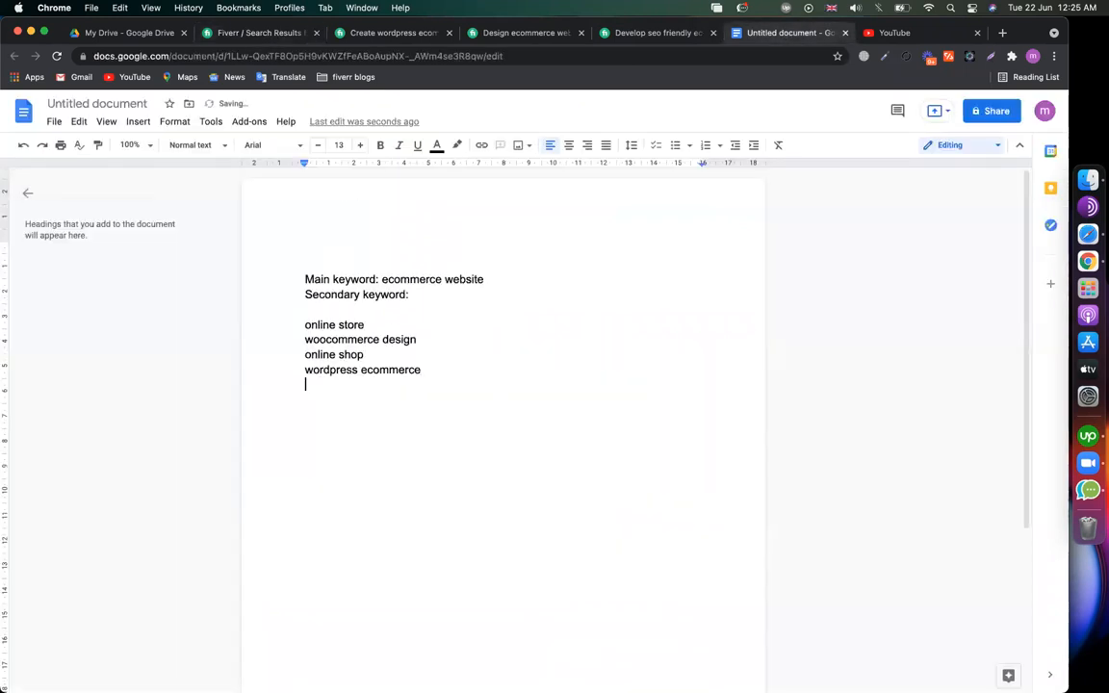
key(super+v)
drag(409, 385, 298, 329)
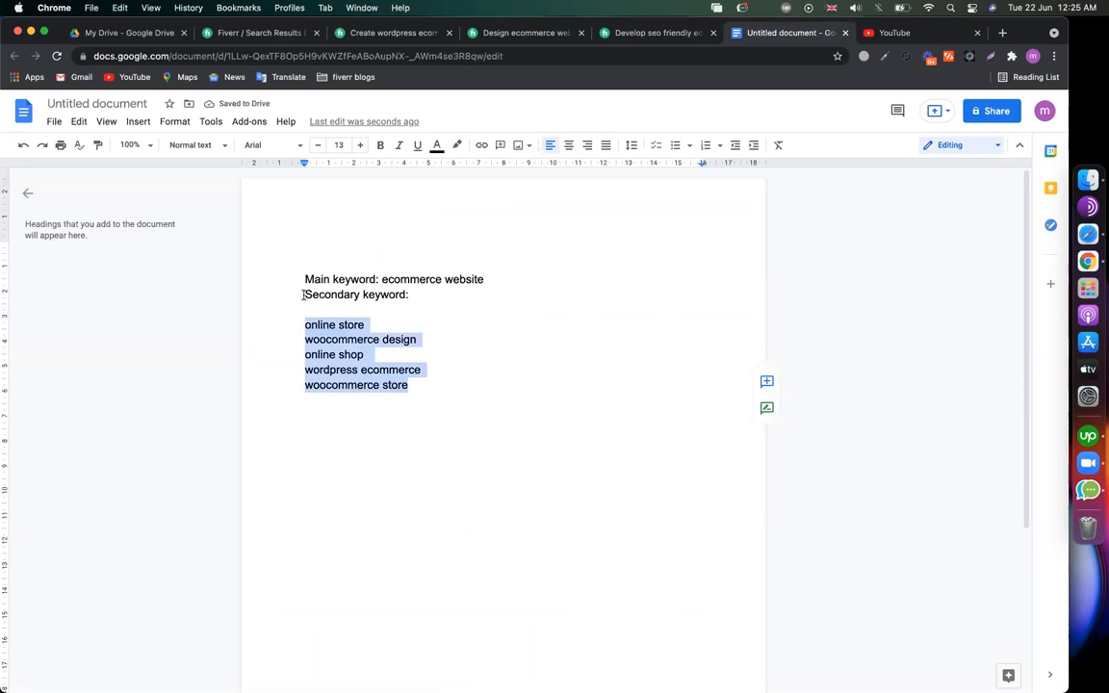
- Insert a blank line above "Secondary keyword:" and move "ecommerce website" onto its own line below "Main keyword:"
click(304, 294)
key(Return)
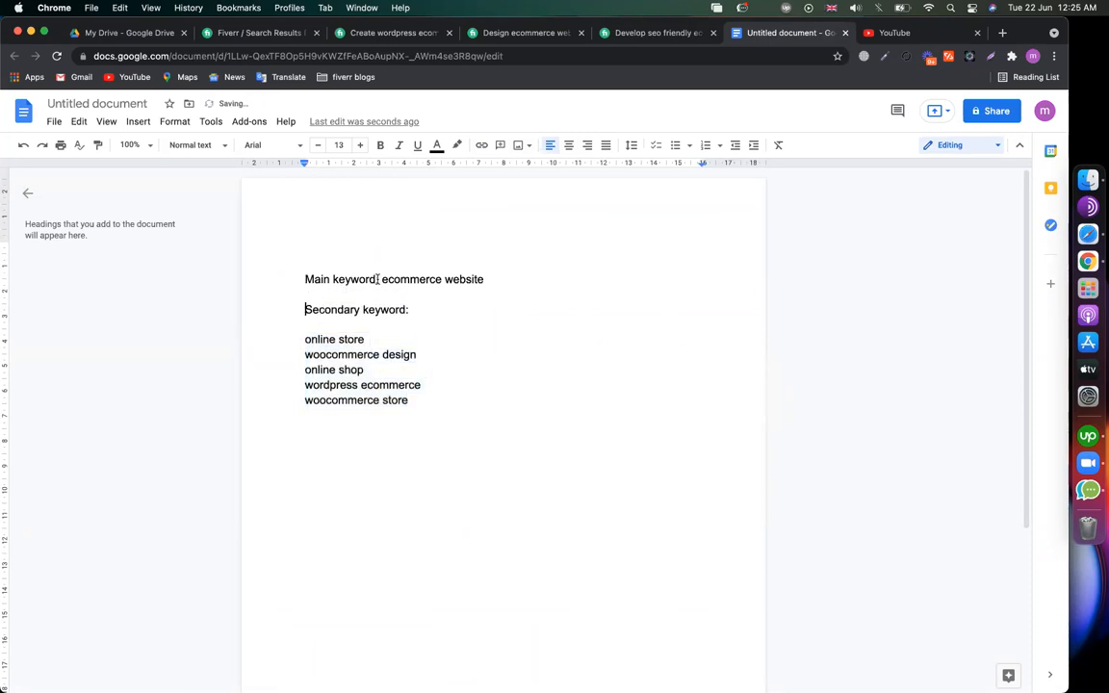
key(Return)
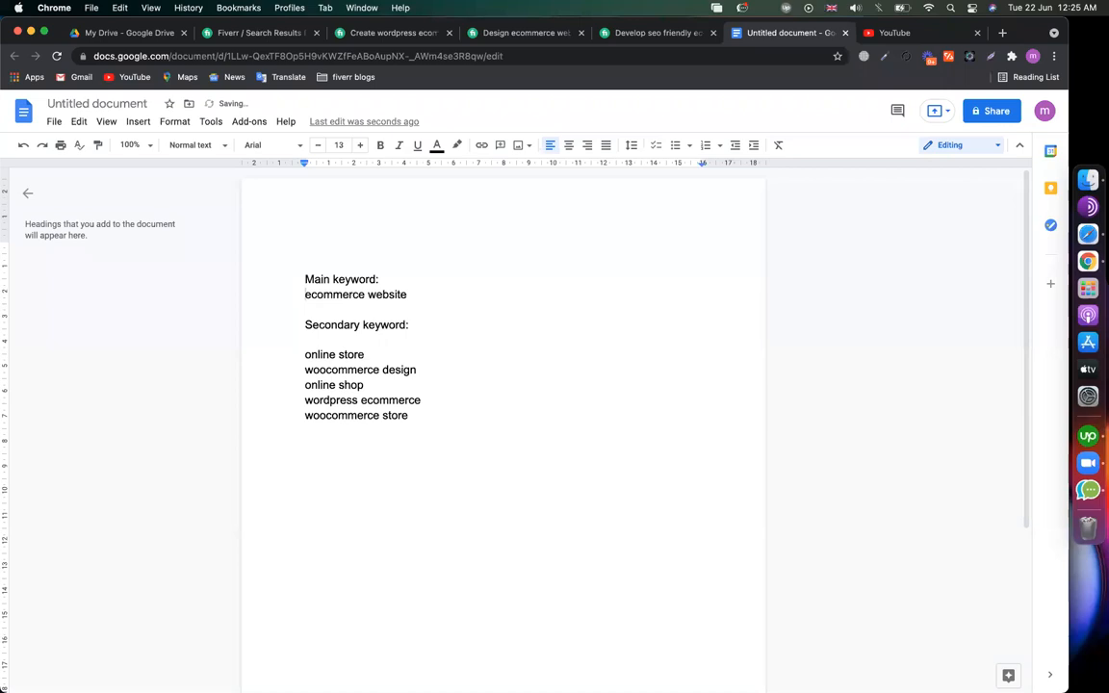
- Underline the "Main keyword:" and "Secondary keyword:" labels
drag(383, 279, 281, 272)
key(super+u)
click(388, 345)
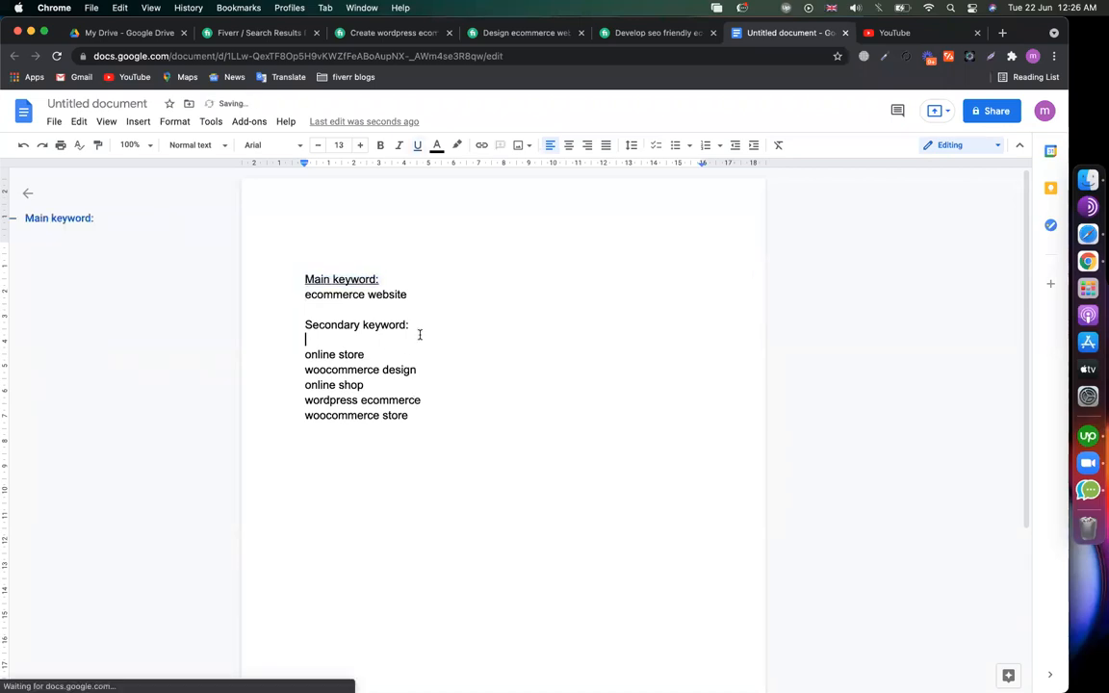
click(443, 314)
triple_click(301, 323)
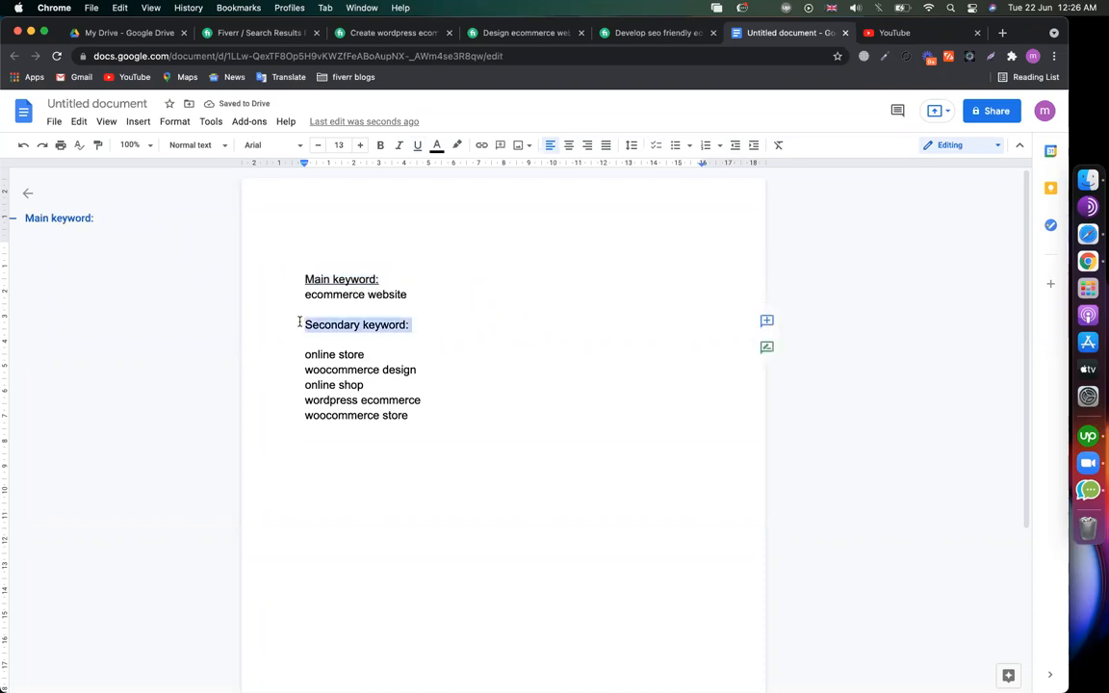
key(super+u)
- Remove the blank line below "Secondary keyword:" and add two new lines after "woocommerce store"
click(307, 338)
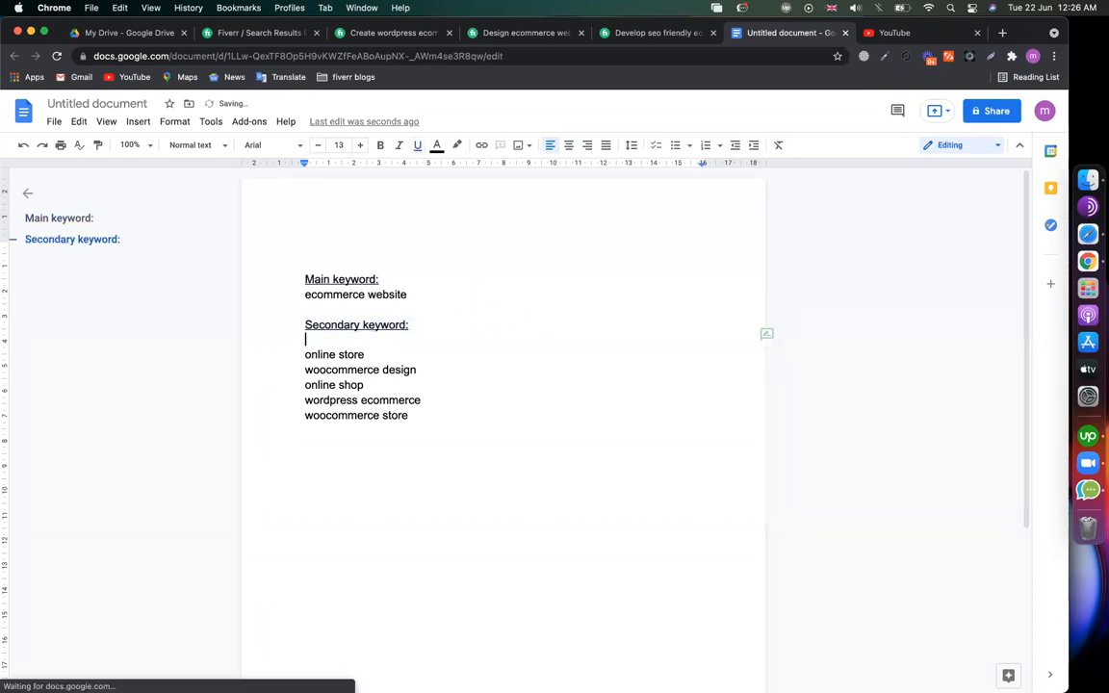
key(BackSpace)
click(458, 408)
key(Return)
key(Return)
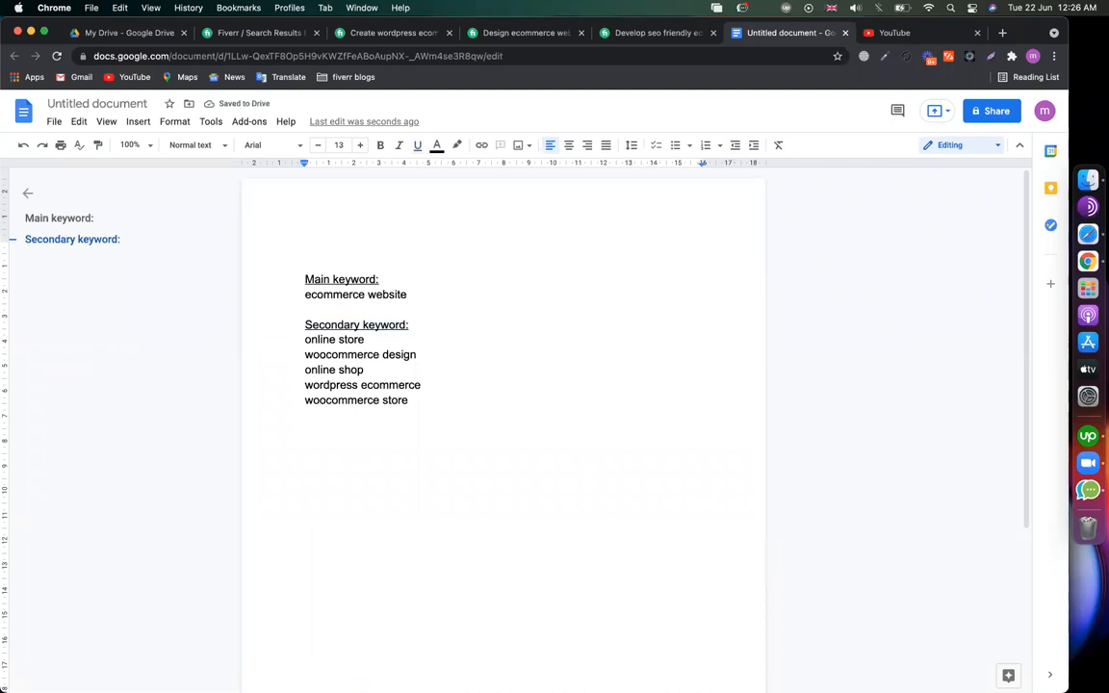
- Recheck the related tags of the "Design ecommerce website" gig and return to the Fiverr search results
click(526, 33)
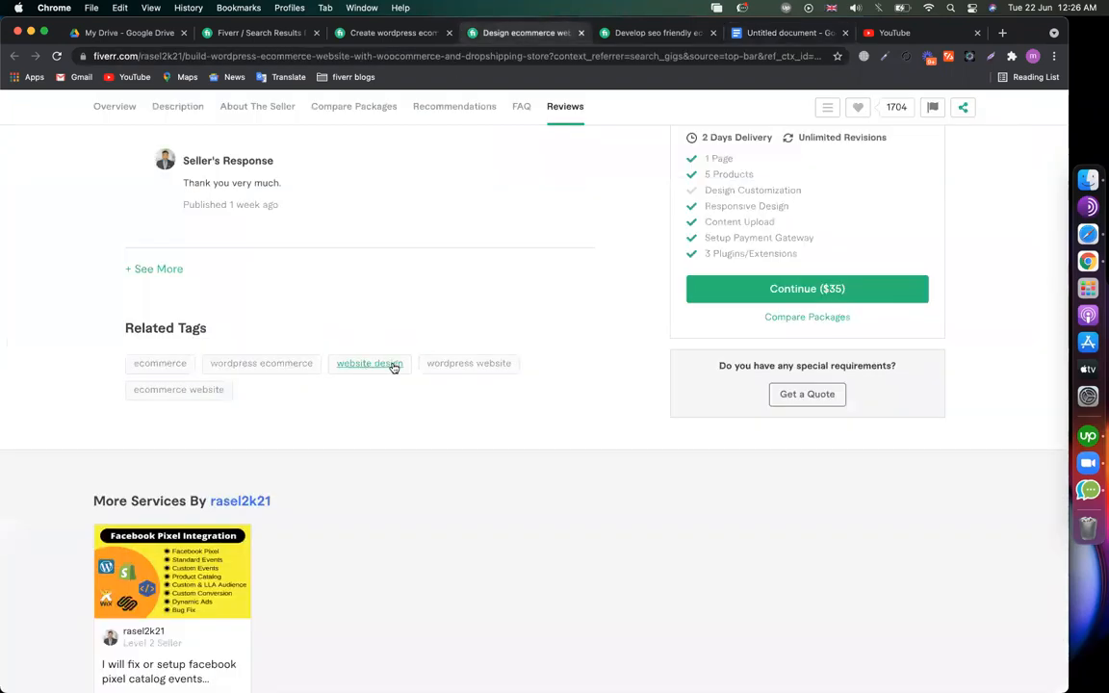
scroll(435, 327, up, 10)
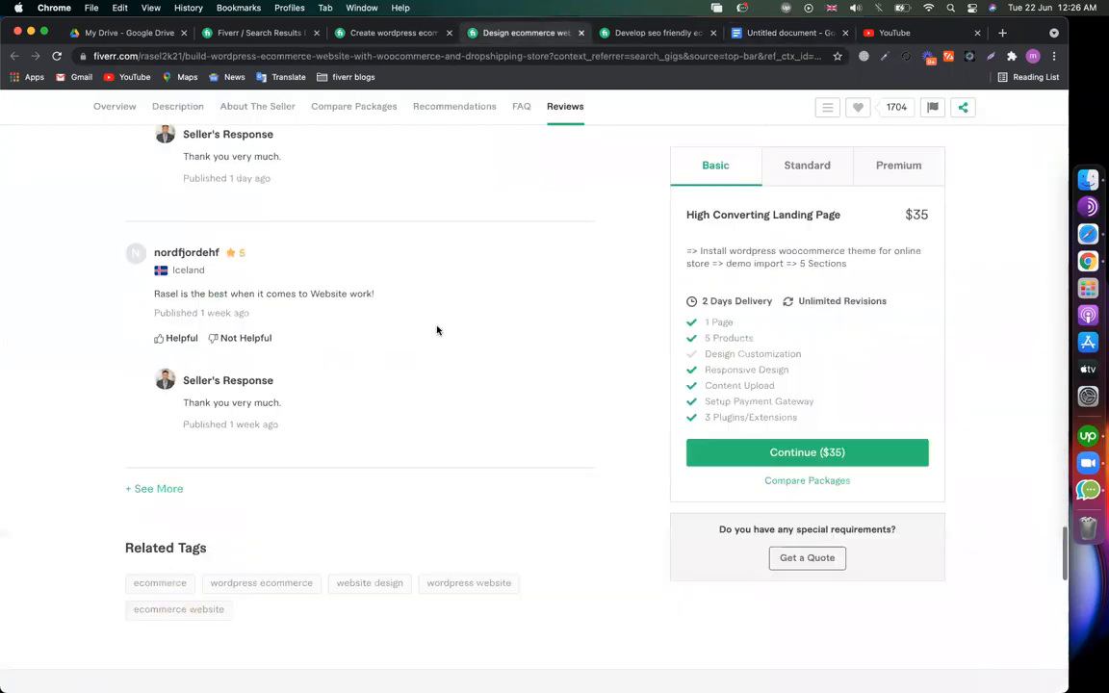
click(252, 33)
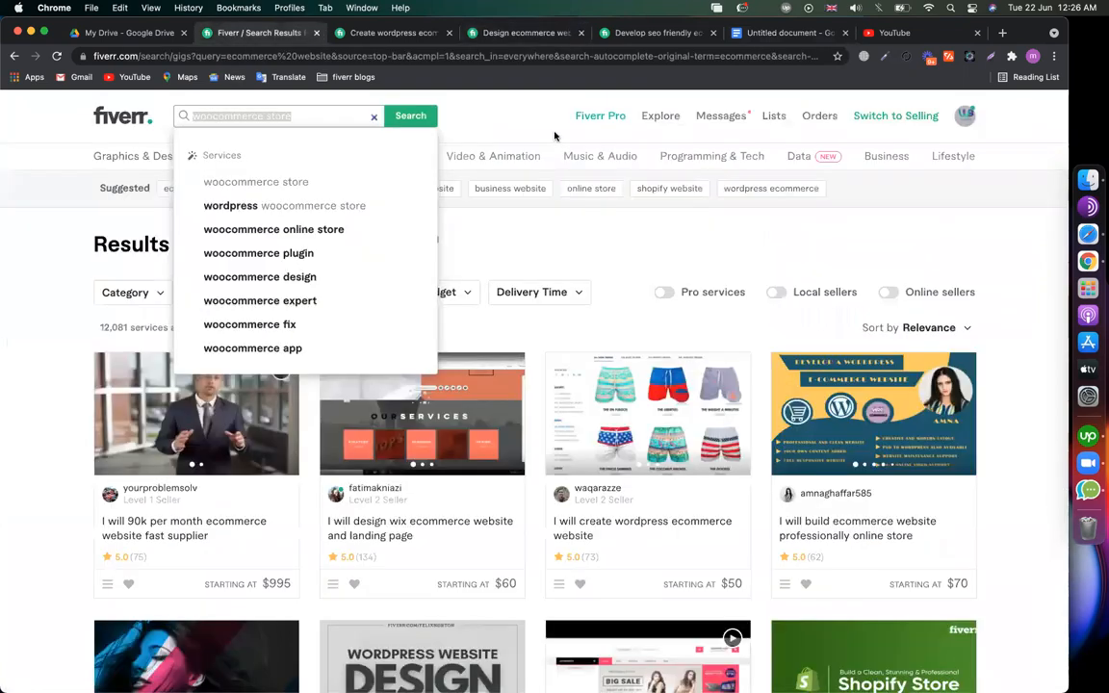
- Switch the Fiverr account to selling mode and open the list of its active gigs
click(886, 123)
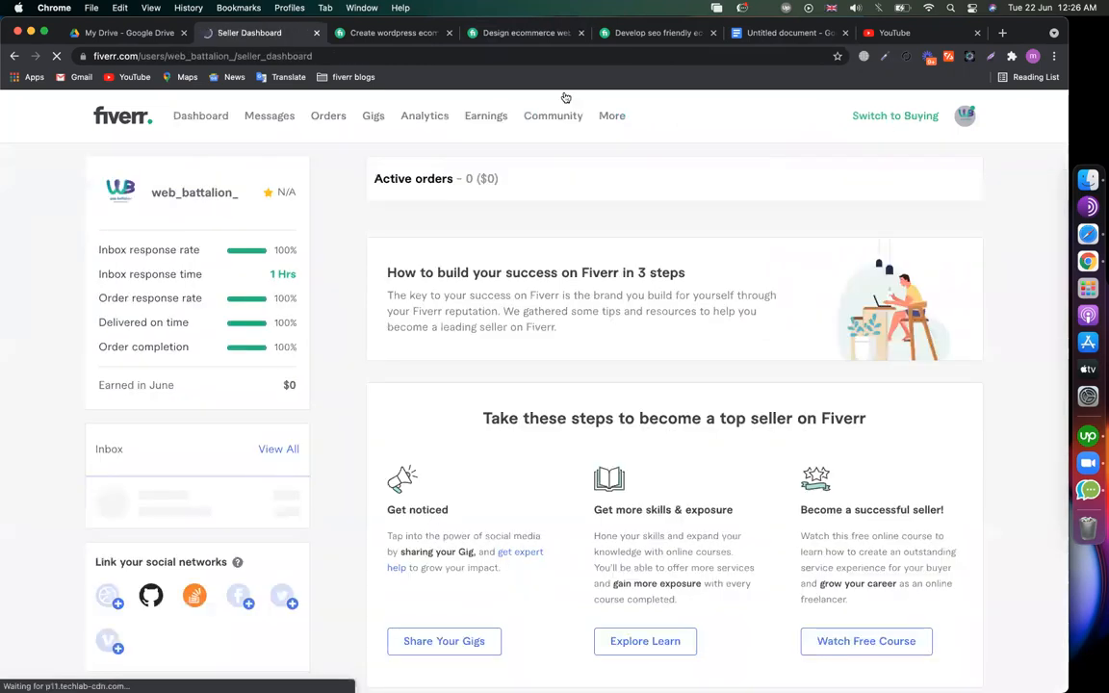
click(373, 115)
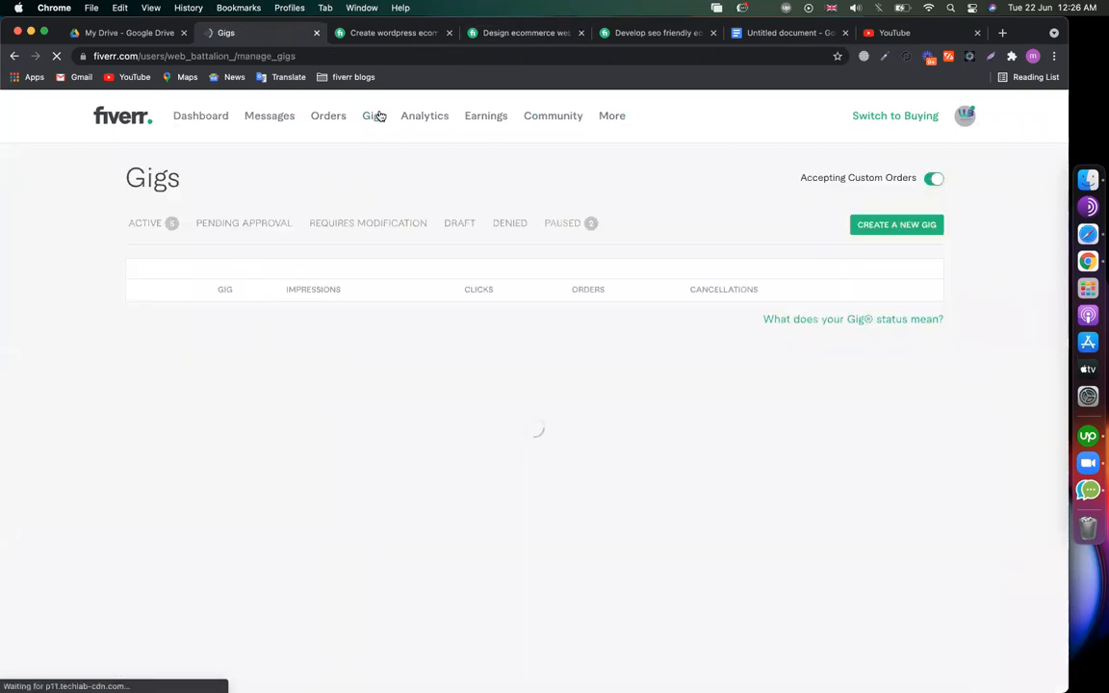
click(879, 232)
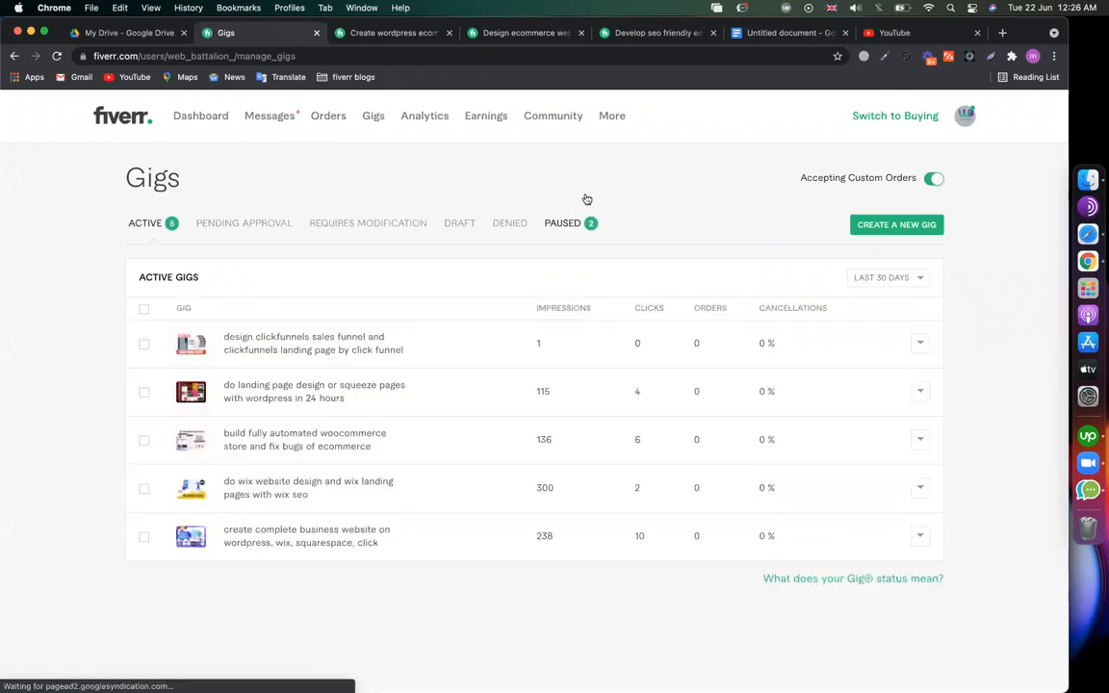
- Search Google for "shopify pagefly review" in a new browser tab
click(1000, 33)
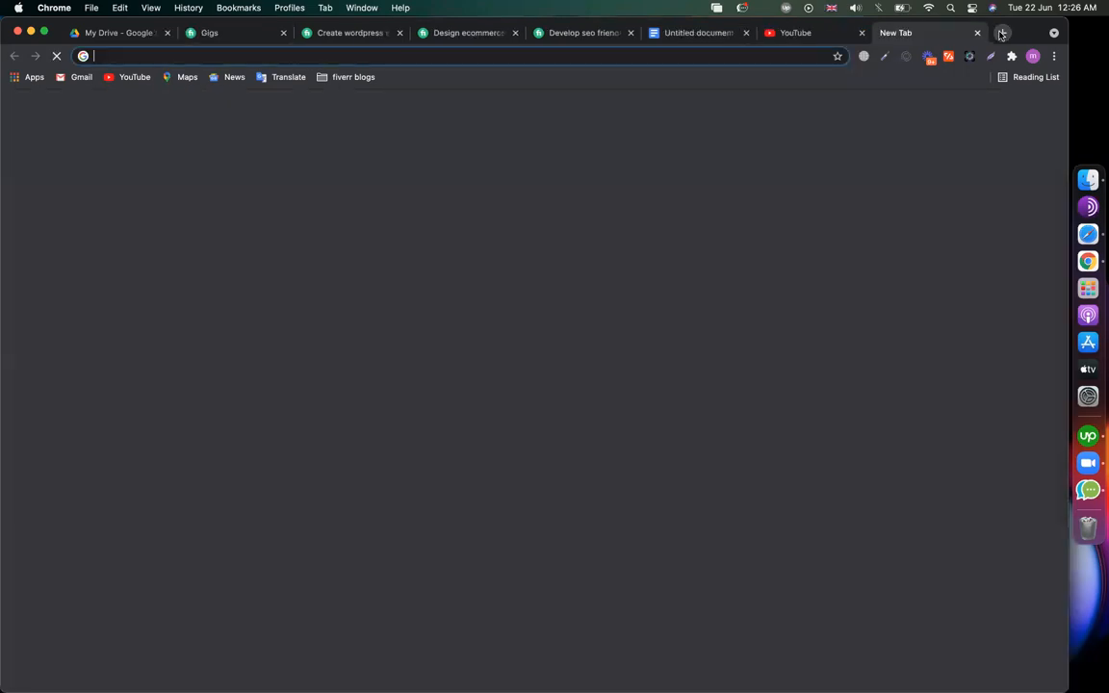
text(shopi)
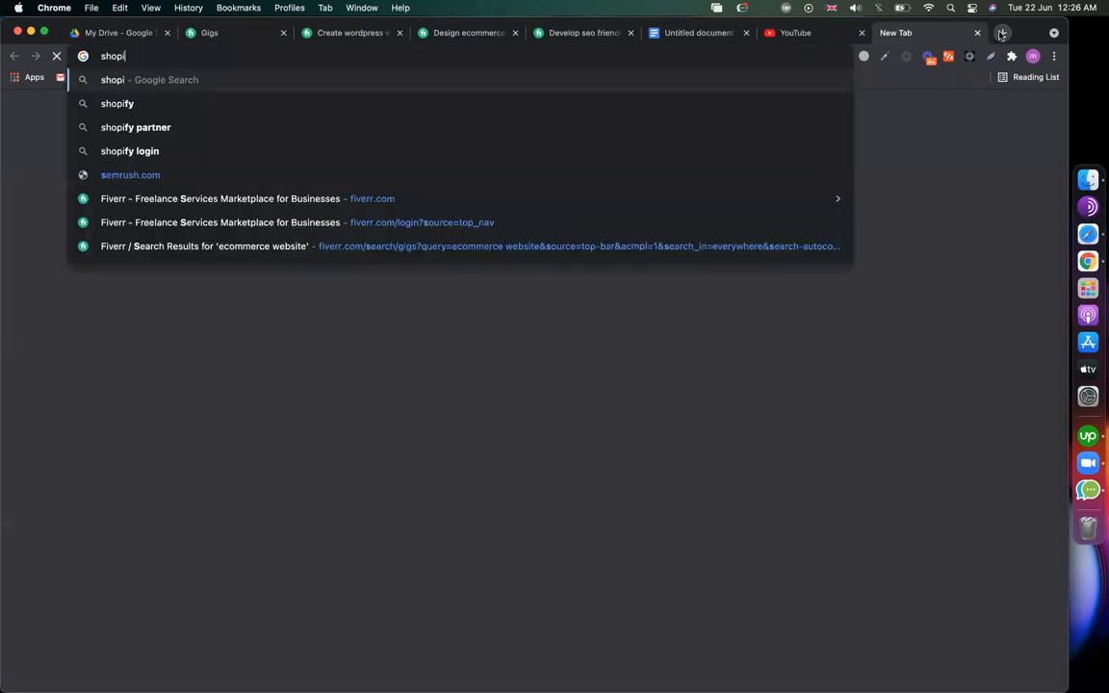
text(fy pagefly )
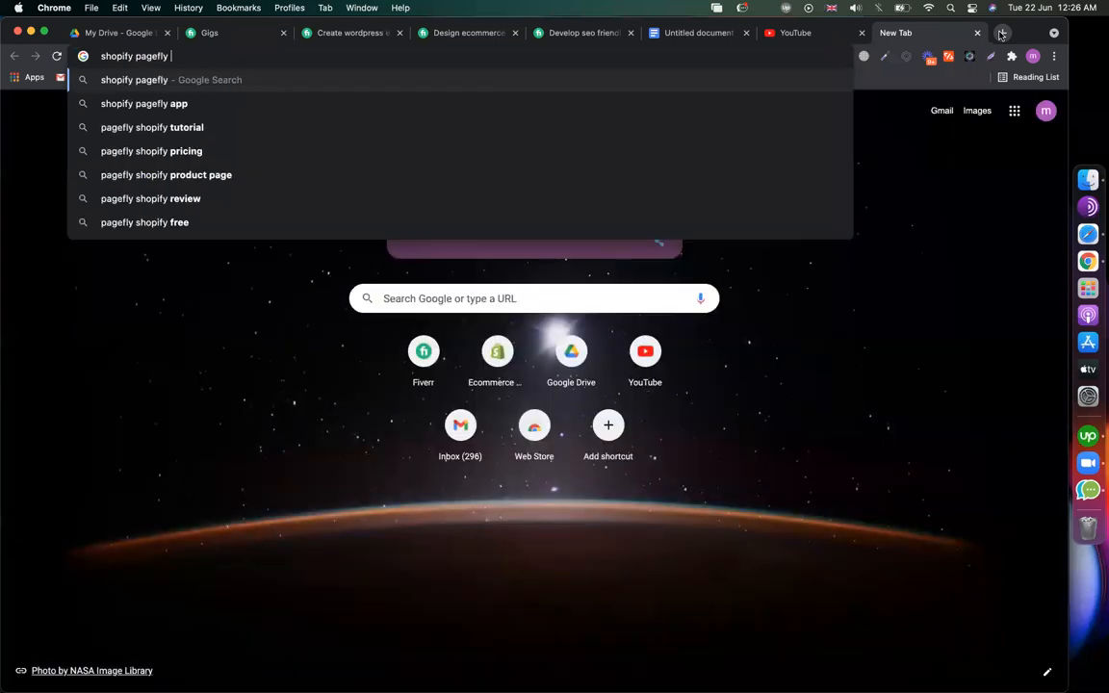
text(review)
key(Return)
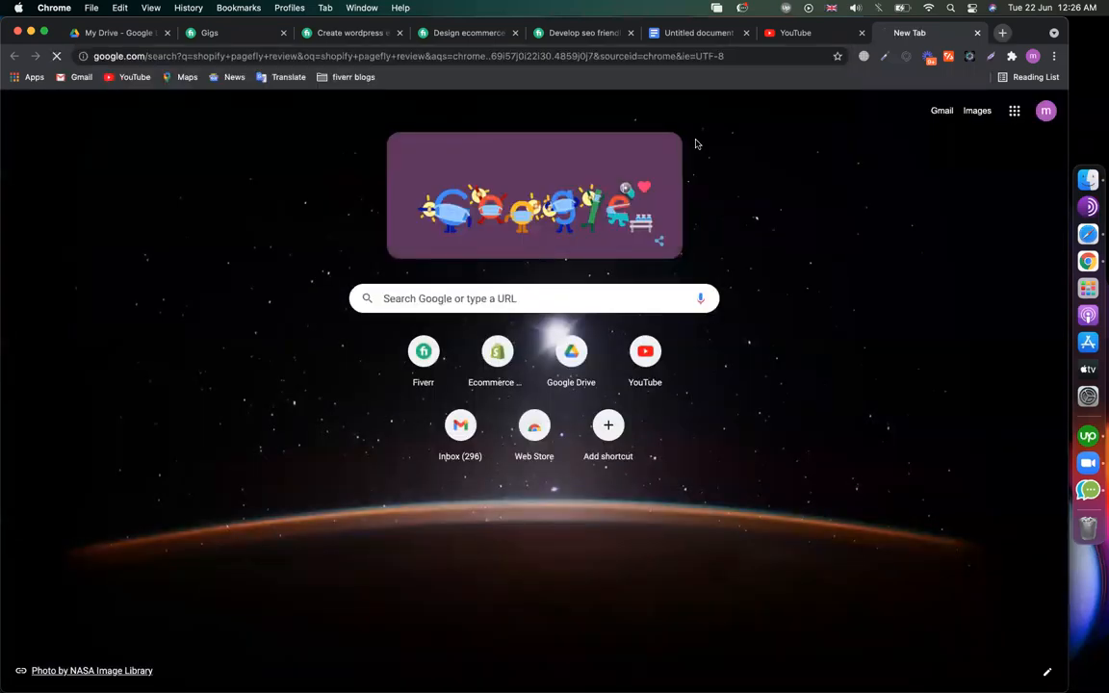
- Look through the search results and open the techreviewed.net article "Shopify Pagefly Review : shopify page builder 2021"
scroll(596, 352, down, 3)
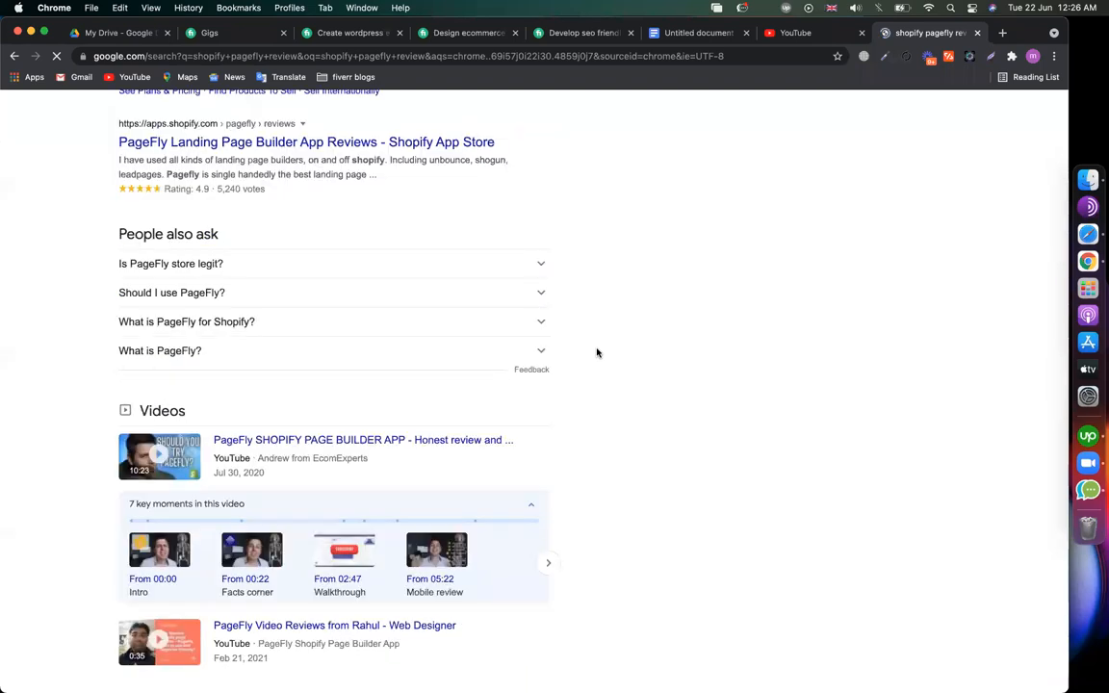
scroll(597, 352, down, 5)
scroll(597, 352, down, 3)
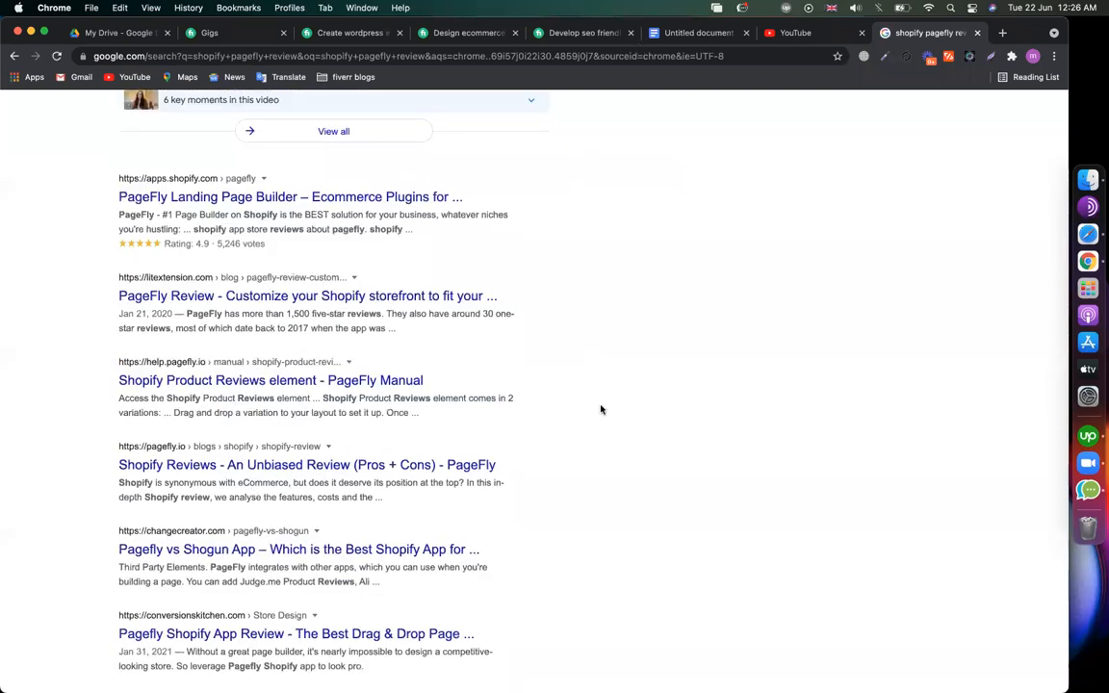
scroll(601, 408, down, 3)
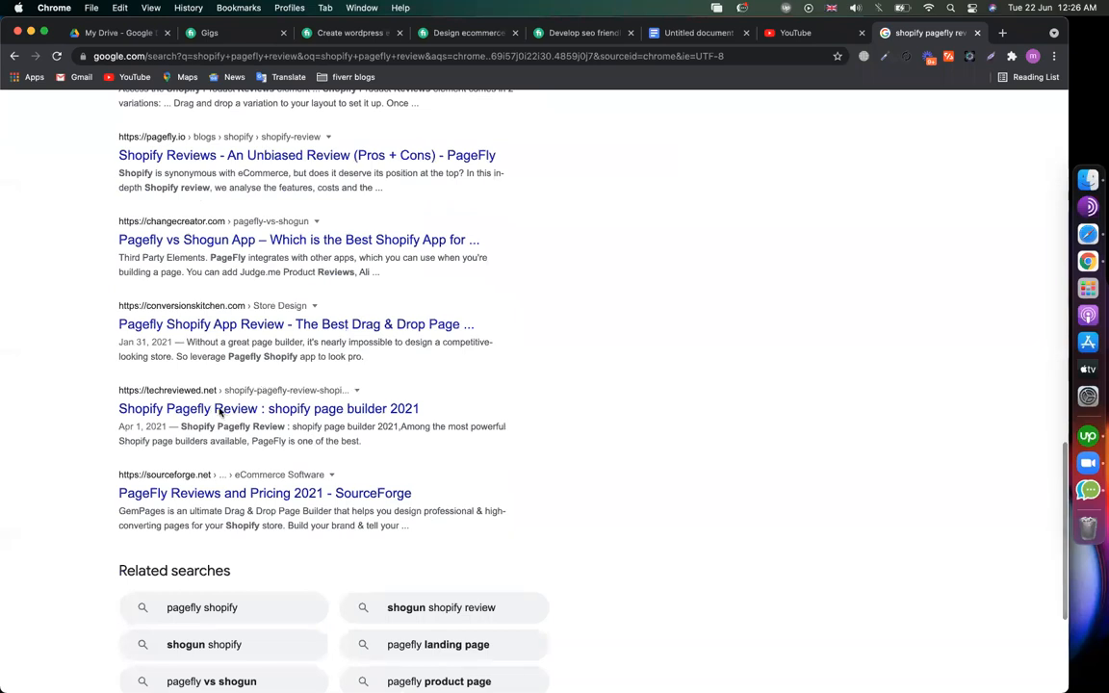
click(241, 411)
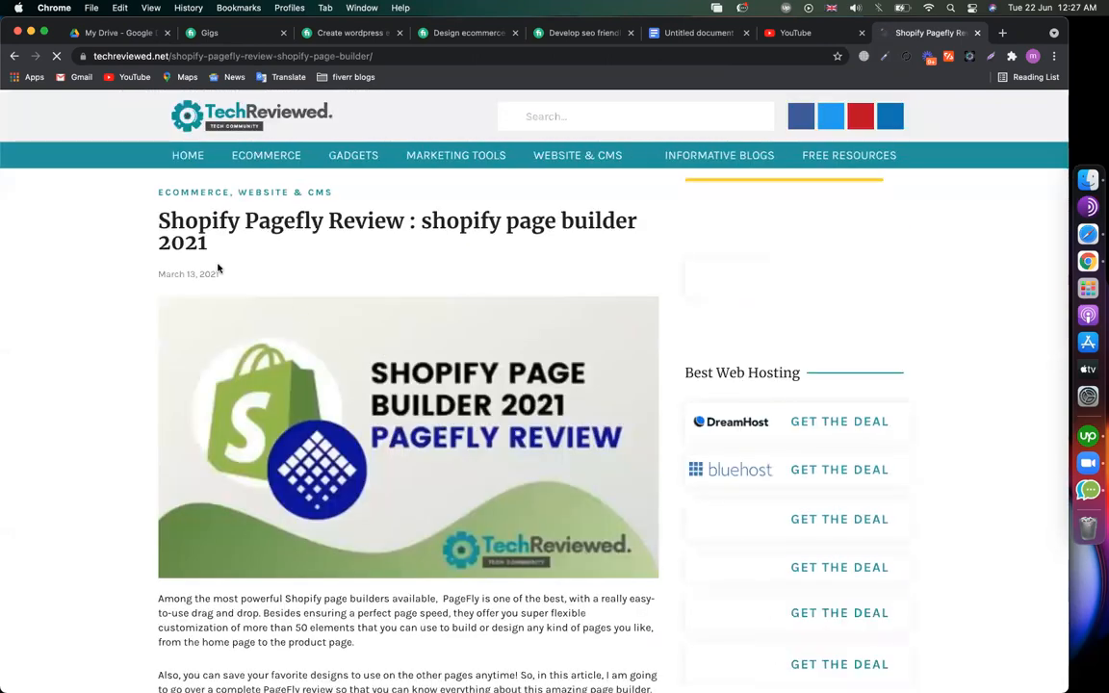
- Highlight the full title of the PageFly review article and look over its cover image and introduction
triple_click(189, 240)
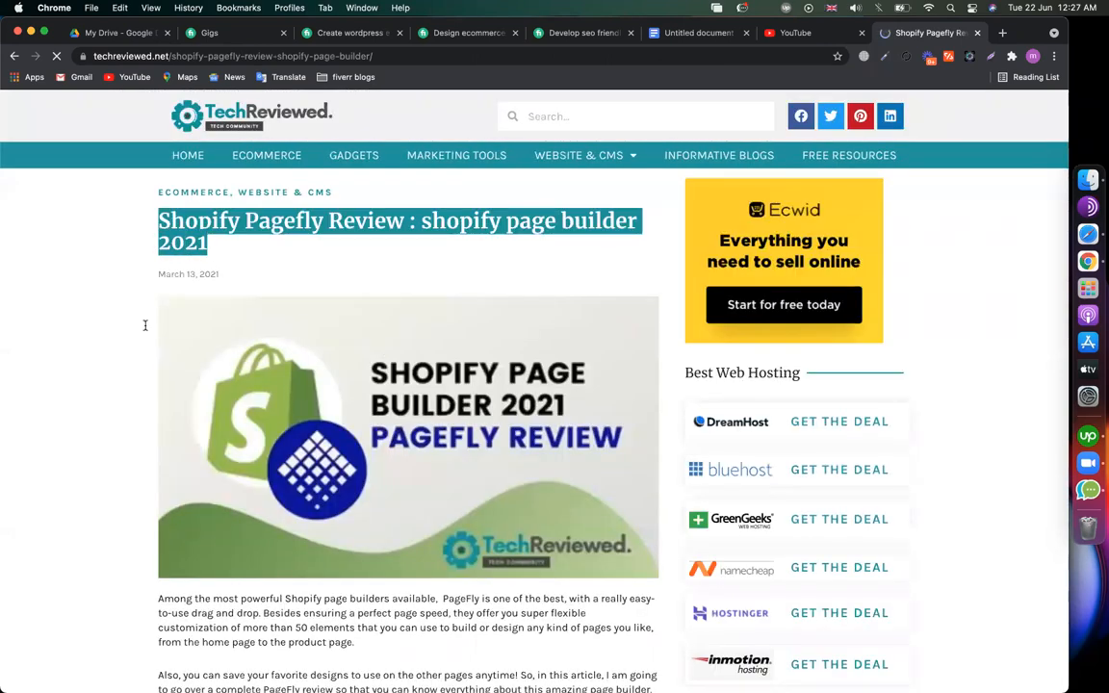
scroll(353, 248, down, 2)
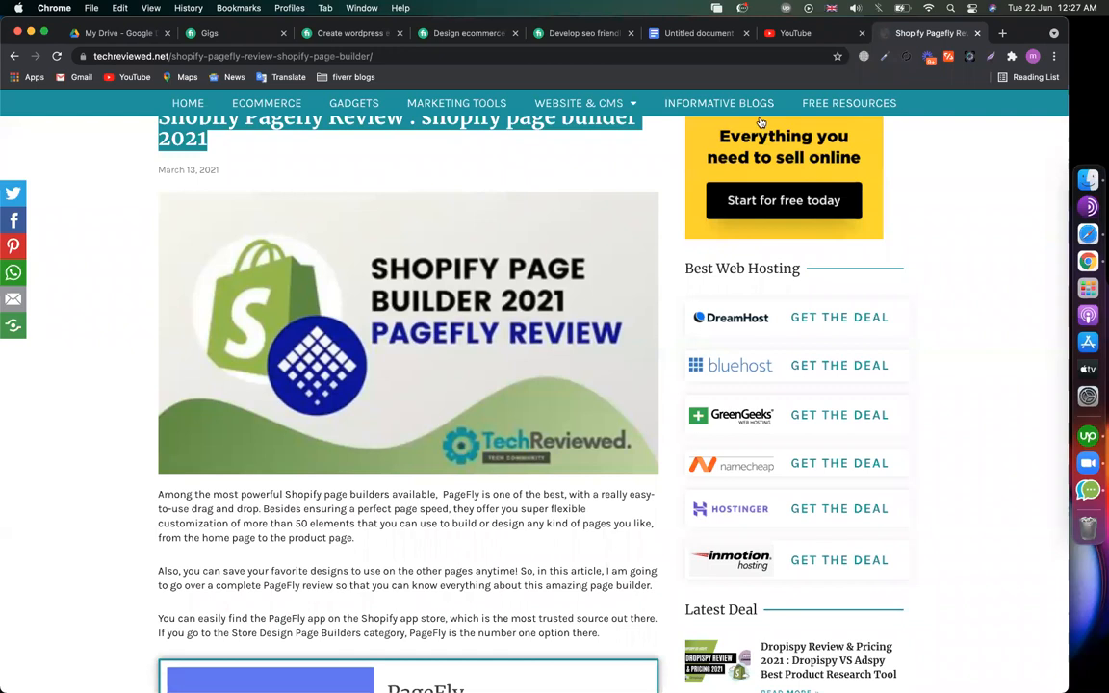
scroll(412, 204, up, 2)
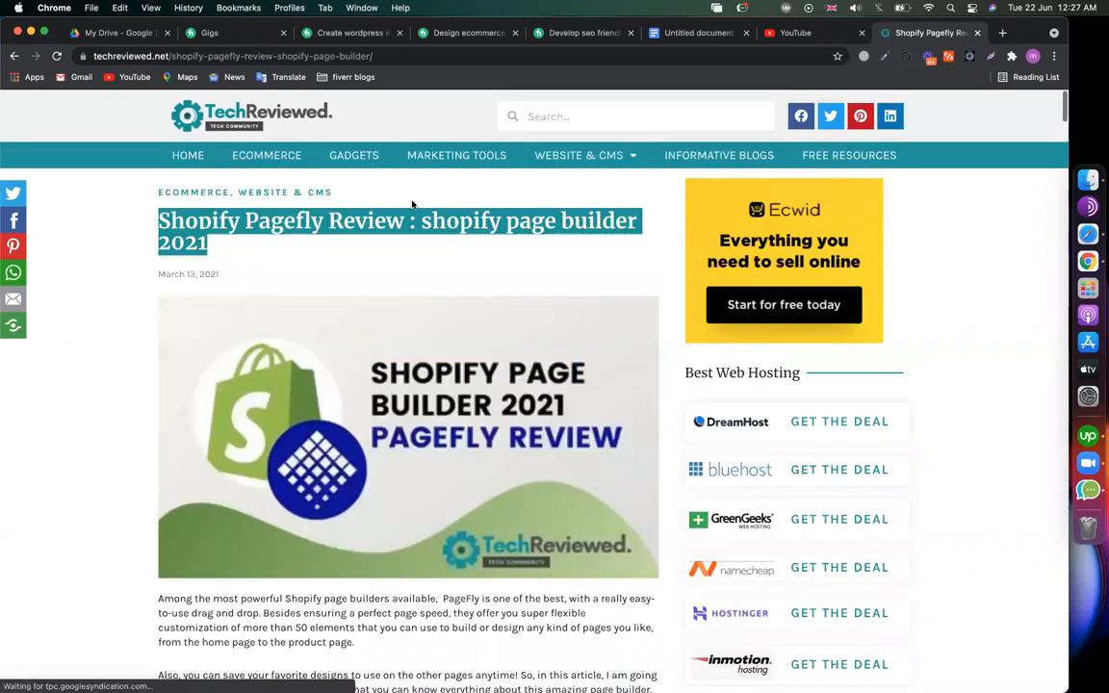
- Search Google for the title phrase "Shopify Pagefly Review" in a separate tab and show the image results
drag(404, 221, 165, 213)
key(super+shift+l)
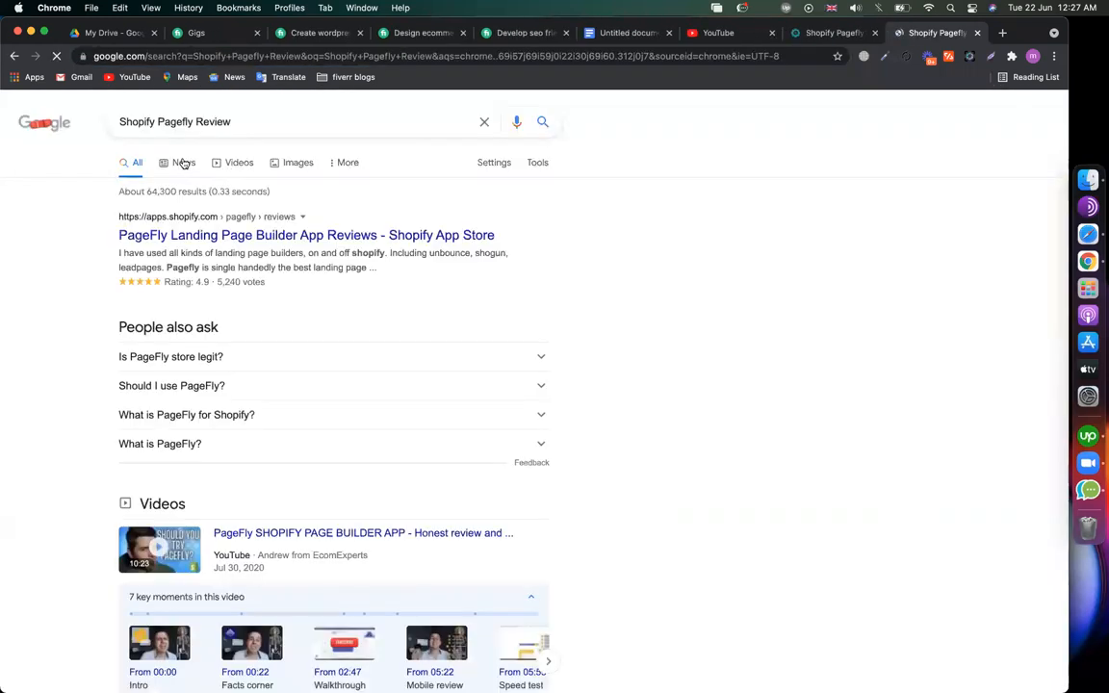
click(297, 164)
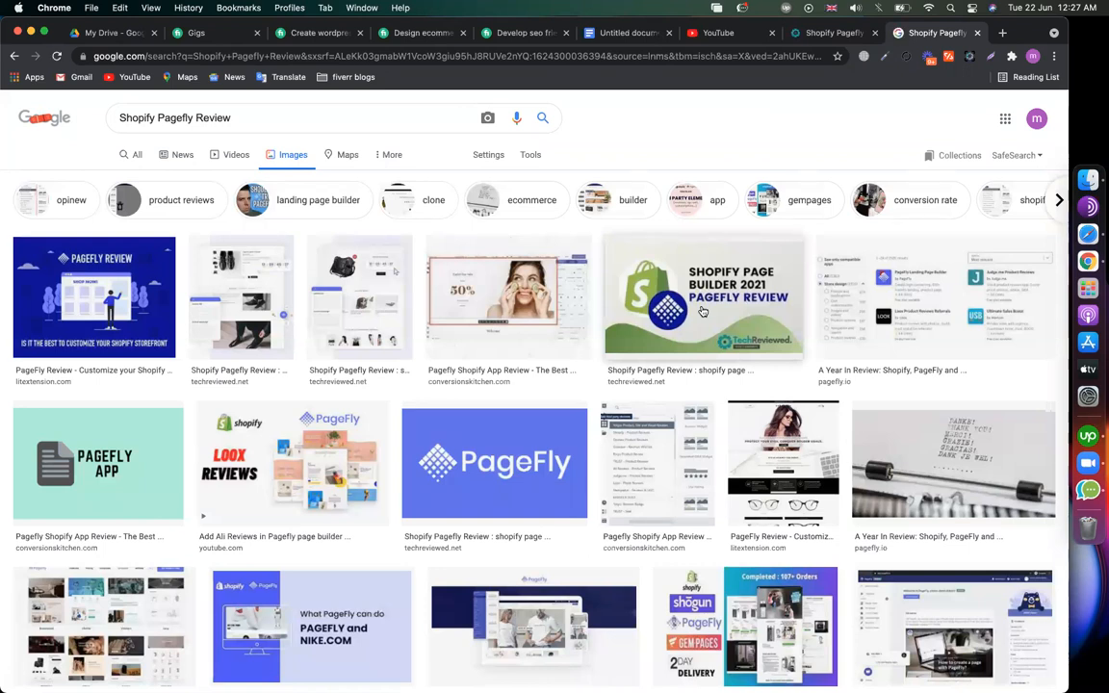
- Browse the gallery images of the "Create wordpress ecommerce" gig, and switch to the "Design ecommerce website" gig
click(306, 35)
scroll(323, 237, up, 10)
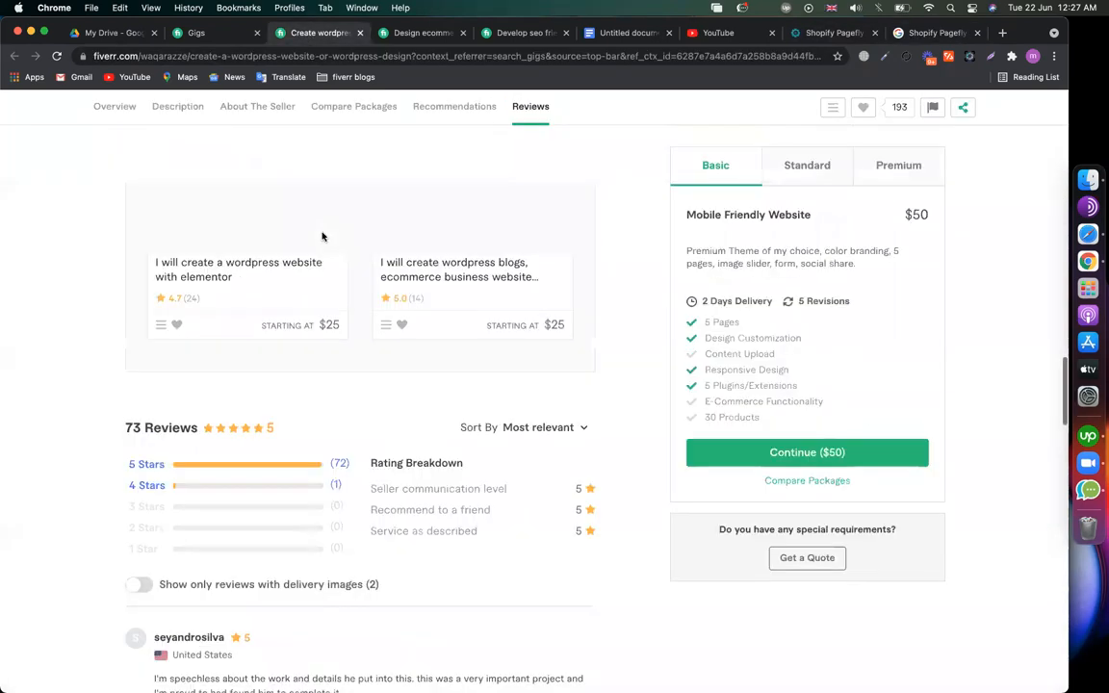
scroll(323, 237, up, 10)
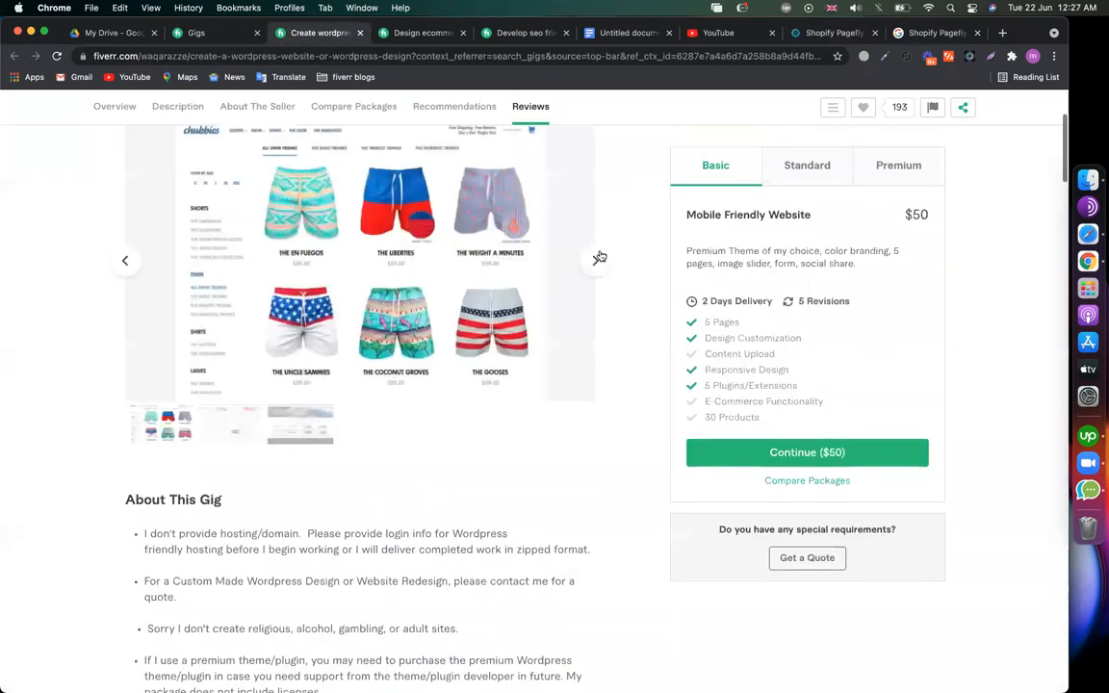
click(597, 258)
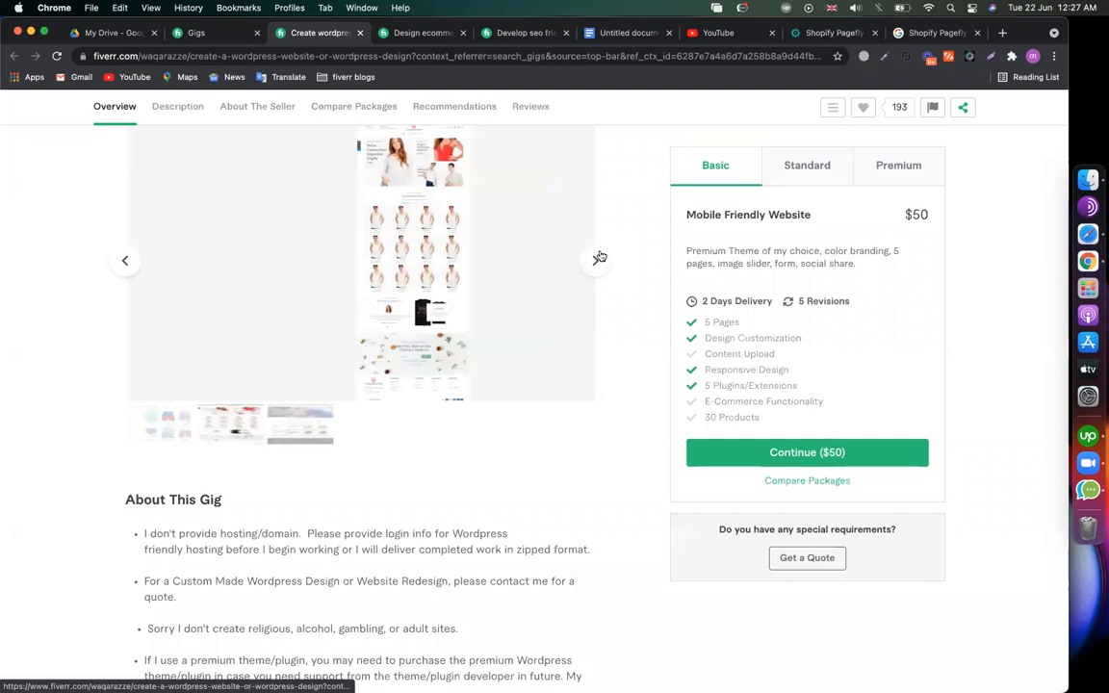
click(599, 258)
key(ctrl+Tab)
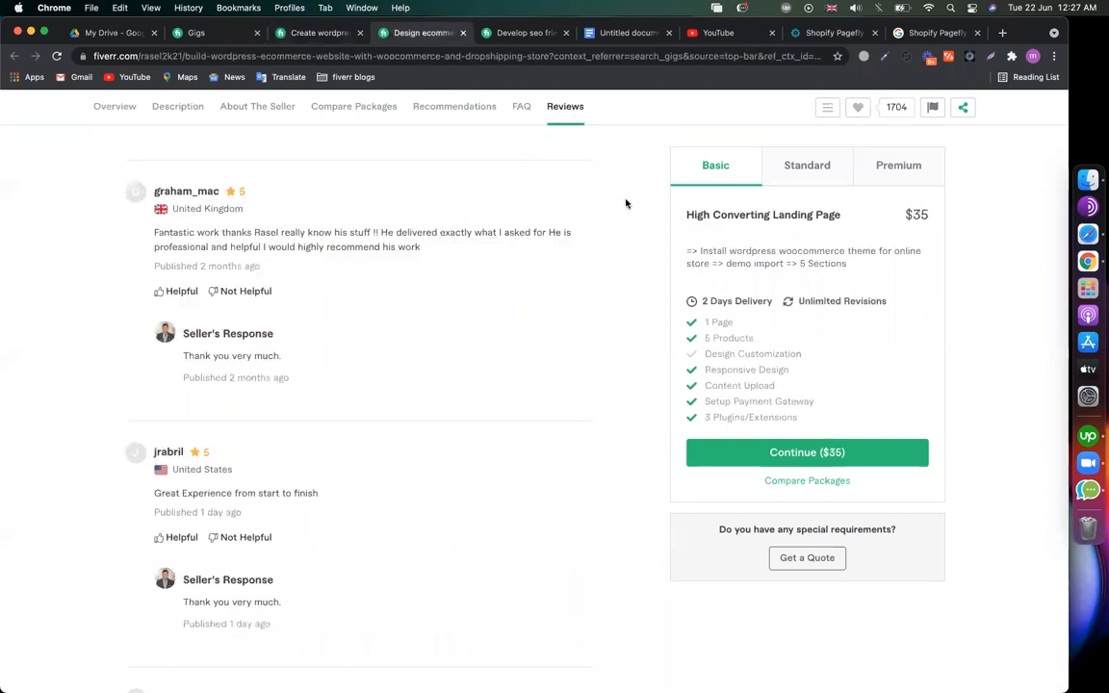
- Return to the TechReviewed article and highlight its title and body text from the opening paragraphs to the premium themes section
click(809, 36)
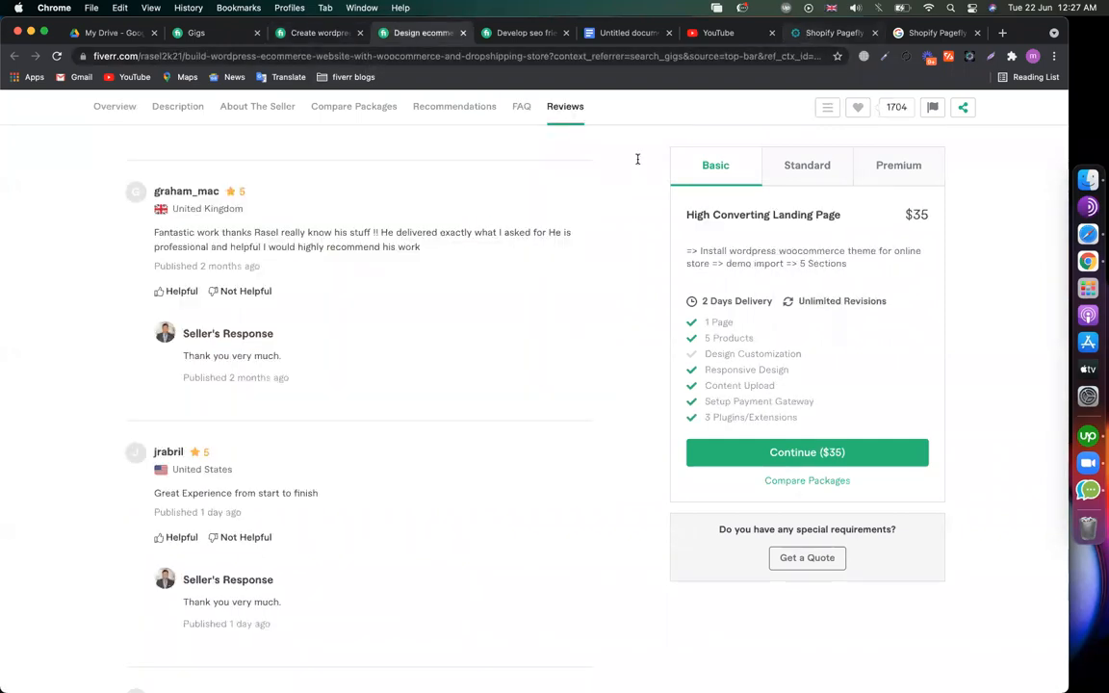
scroll(443, 297, down, 1)
triple_click(337, 176)
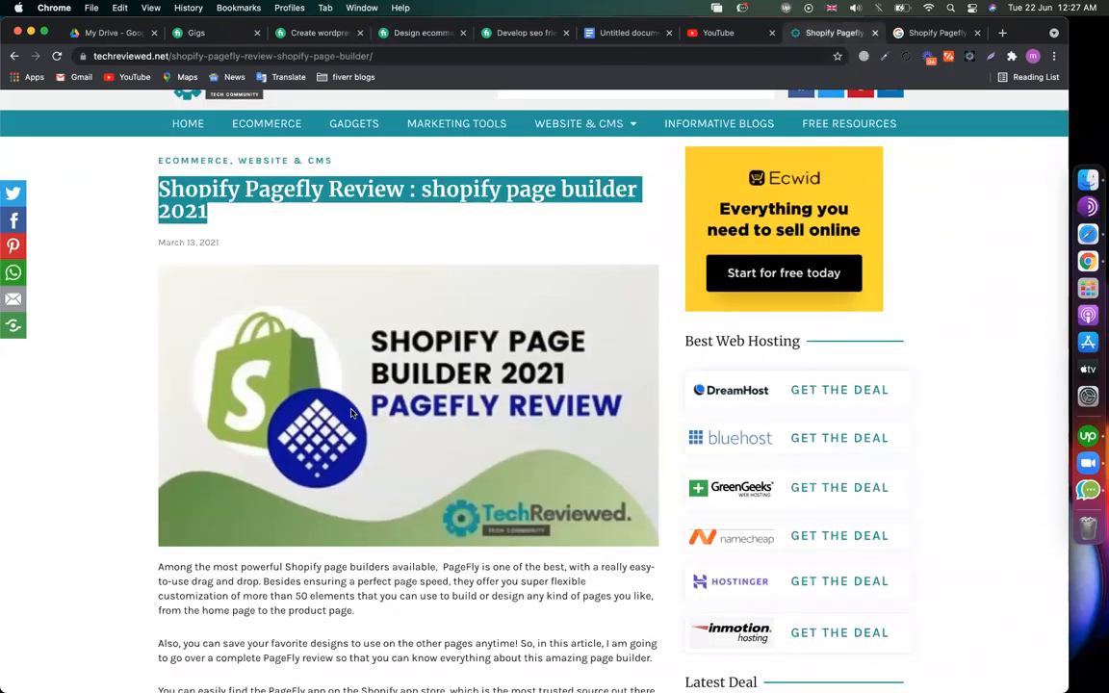
scroll(350, 409, down, 5)
drag(163, 291, 274, 662)
scroll(275, 662, down, 1)
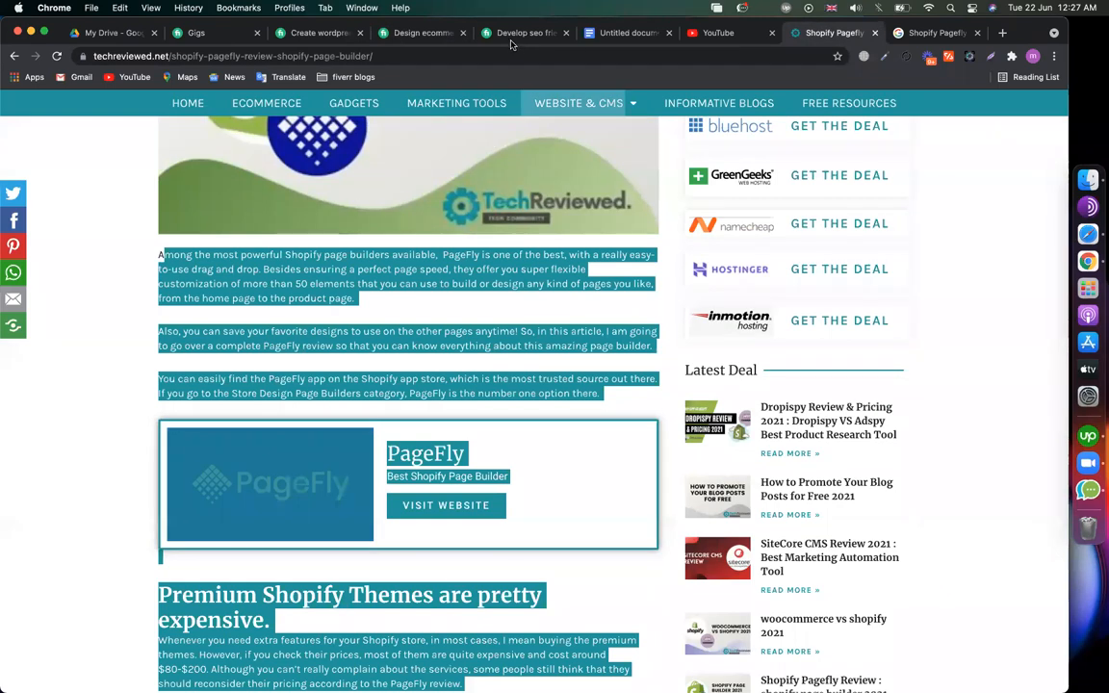
- Open the "Develop seo friendly" ecommerce gig and go to its About This Gig description
click(444, 35)
scroll(346, 292, up, 10)
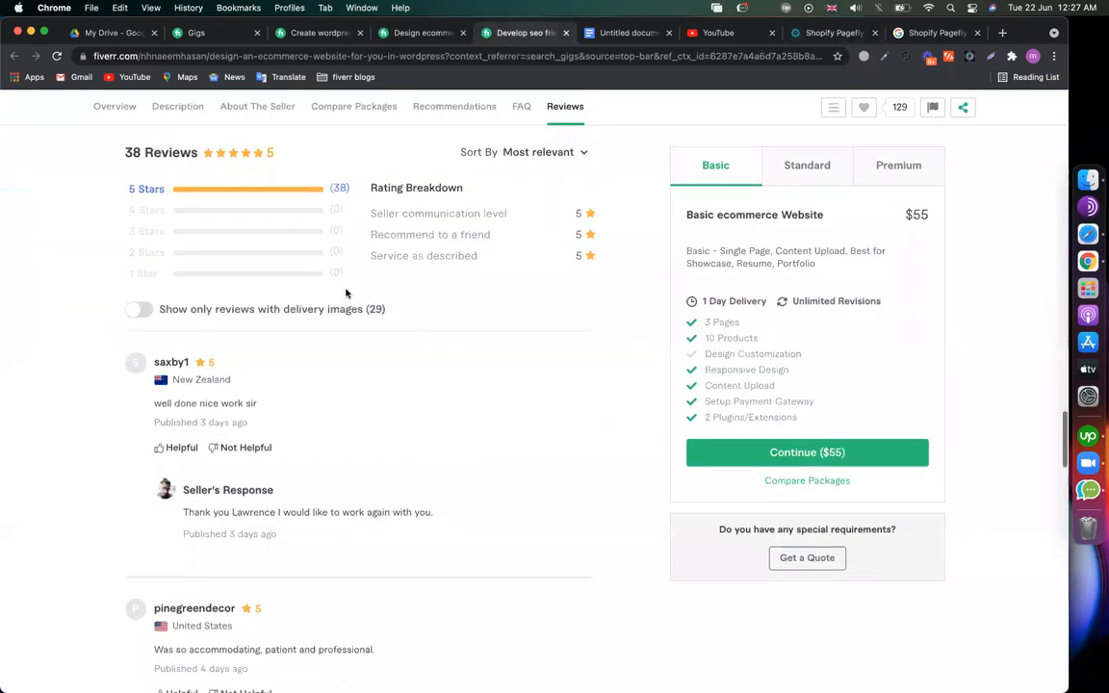
scroll(347, 291, up, 5)
scroll(347, 293, up, 5)
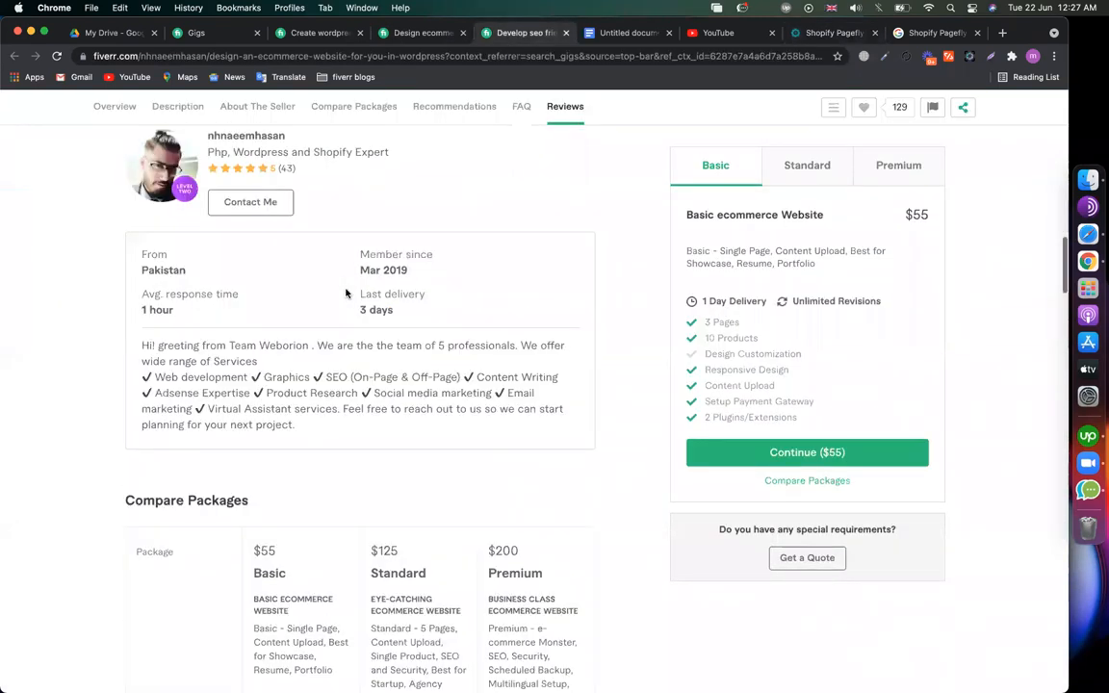
scroll(126, 346, up, 5)
scroll(126, 346, down, 3)
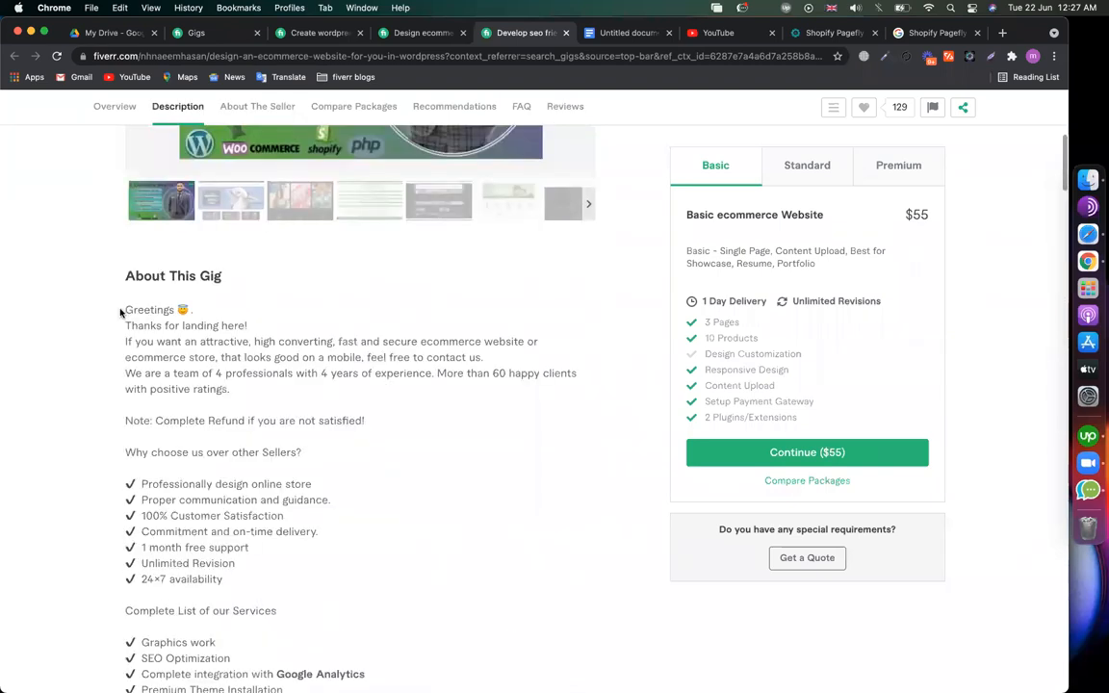
- Highlight the gig description from the greeting through the complete list of services to examine its structure
drag(270, 633, 415, 542)
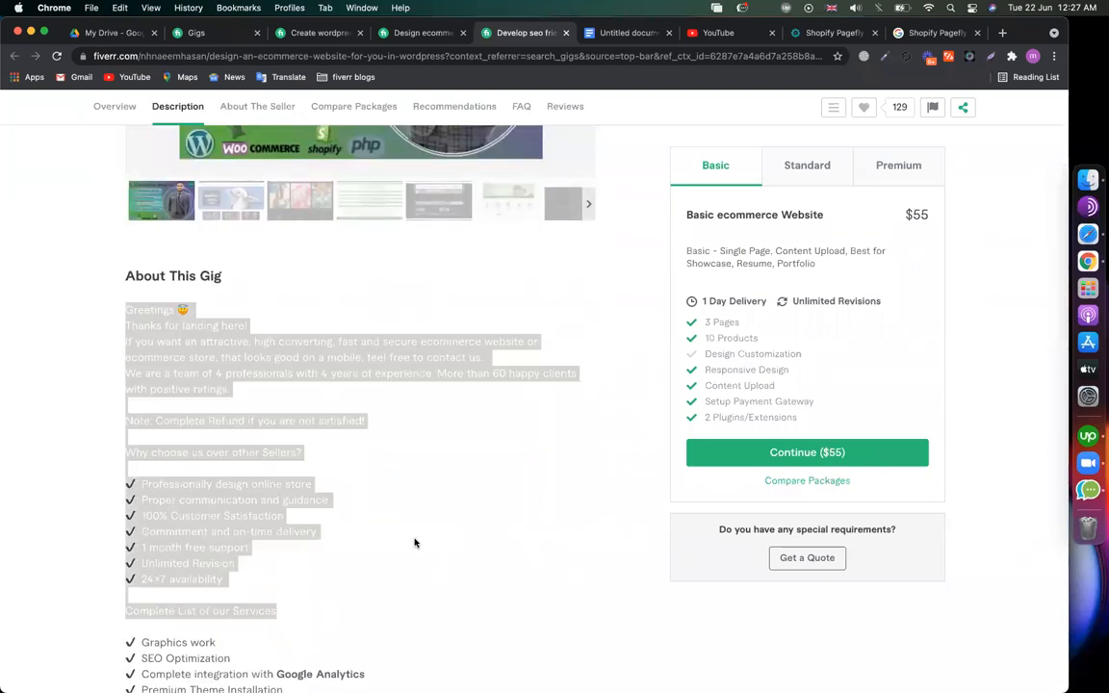
scroll(242, 309, down, 2)
click(237, 301)
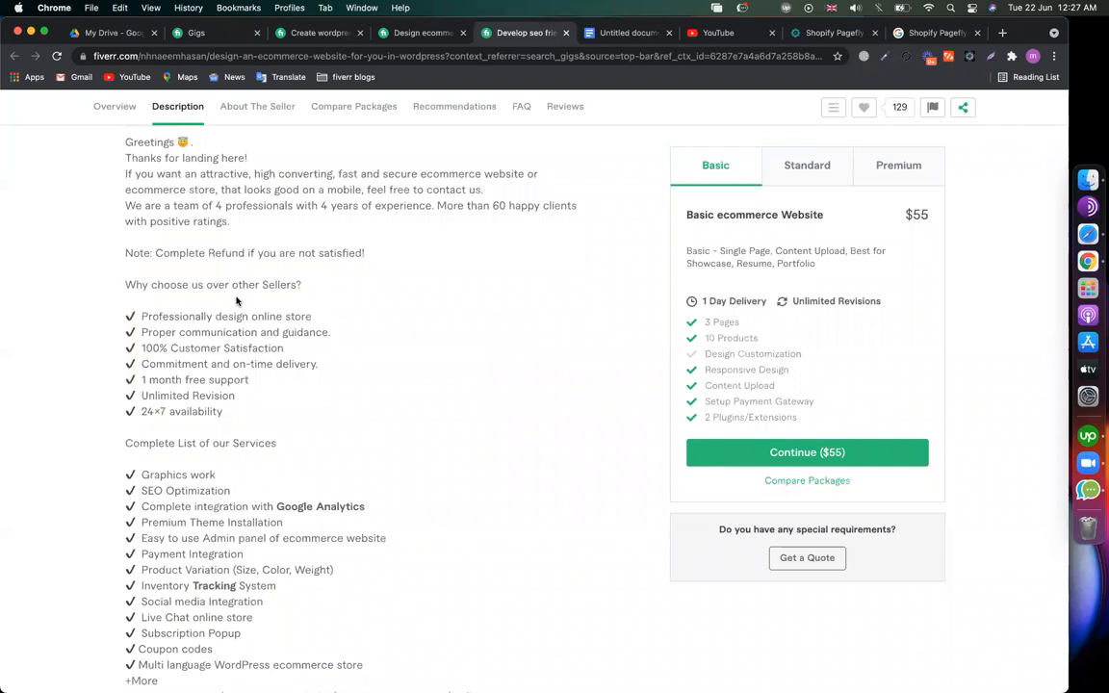
scroll(237, 302, up, 1)
drag(305, 506, 298, 679)
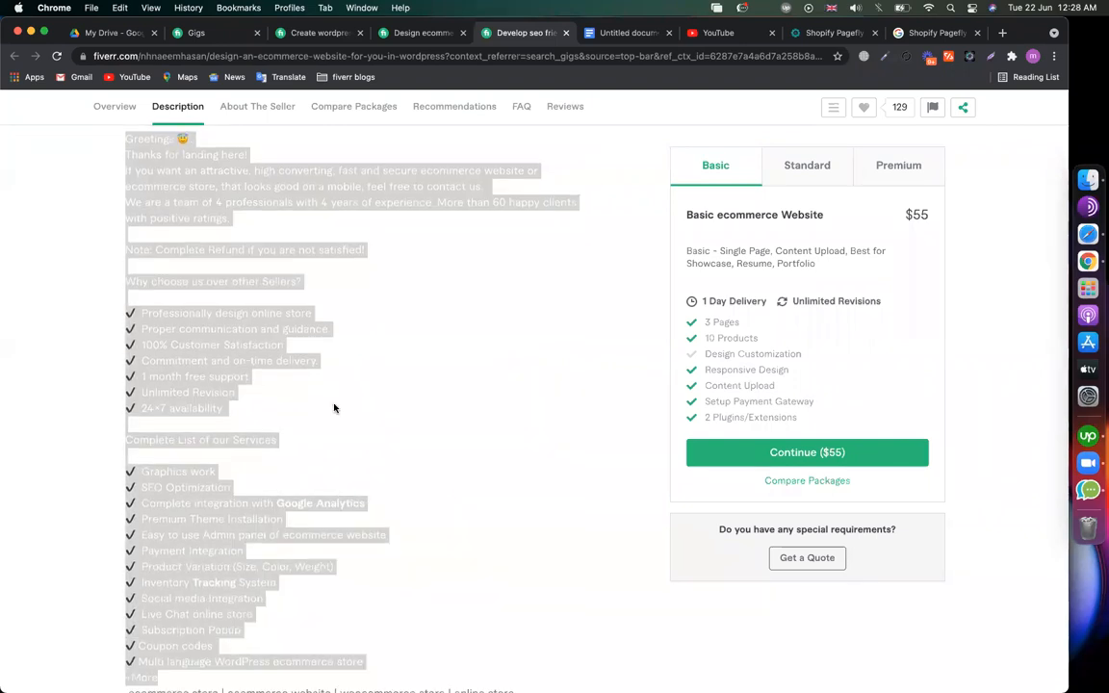
- Highlight the bullet points under "Why choose us over other Sellers?" and review how they fit into the gig description
click(289, 371)
drag(235, 395, 119, 315)
click(237, 400)
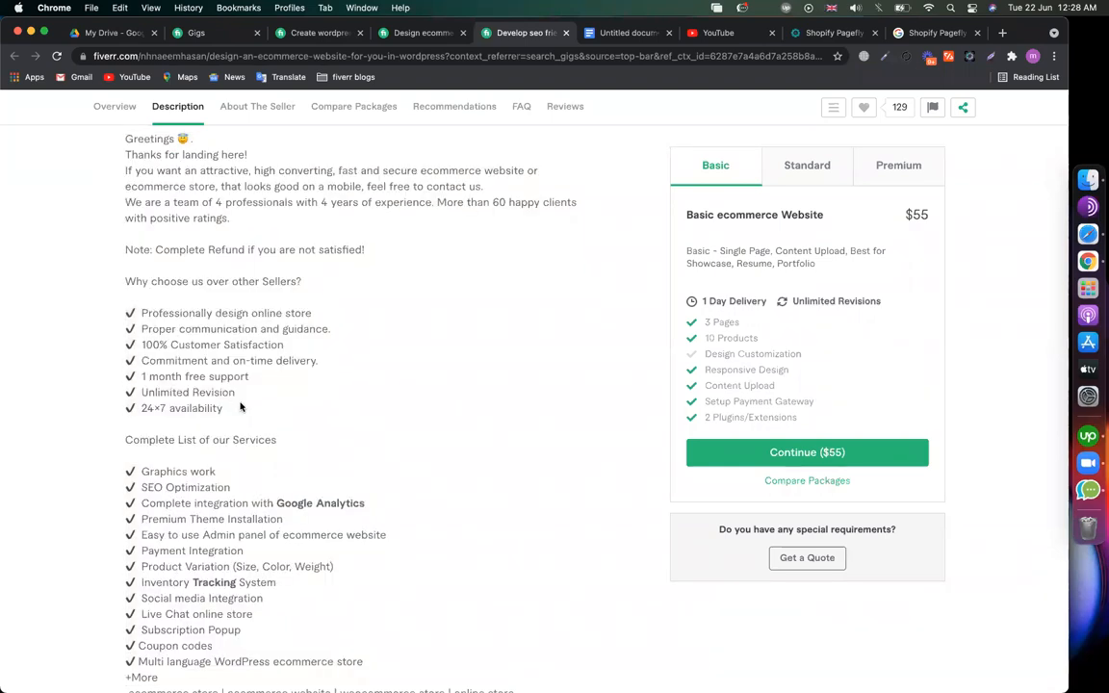
drag(225, 409, 99, 286)
scroll(191, 328, up, 2)
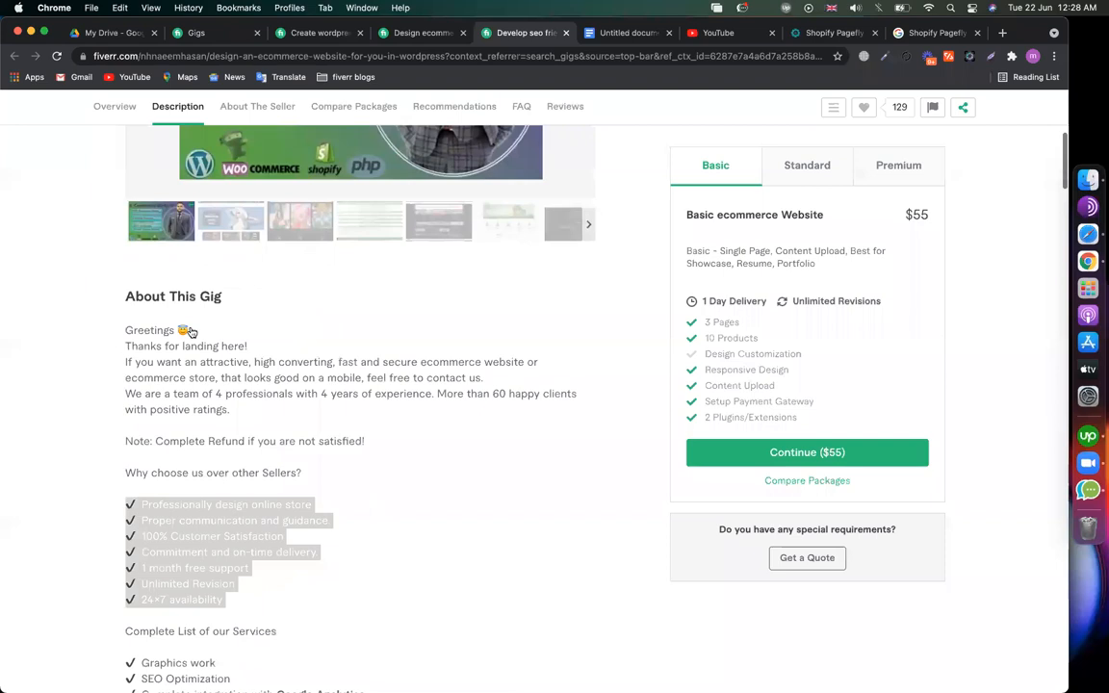
scroll(190, 328, down, 4)
scroll(190, 331, up, 1)
scroll(191, 331, up, 1)
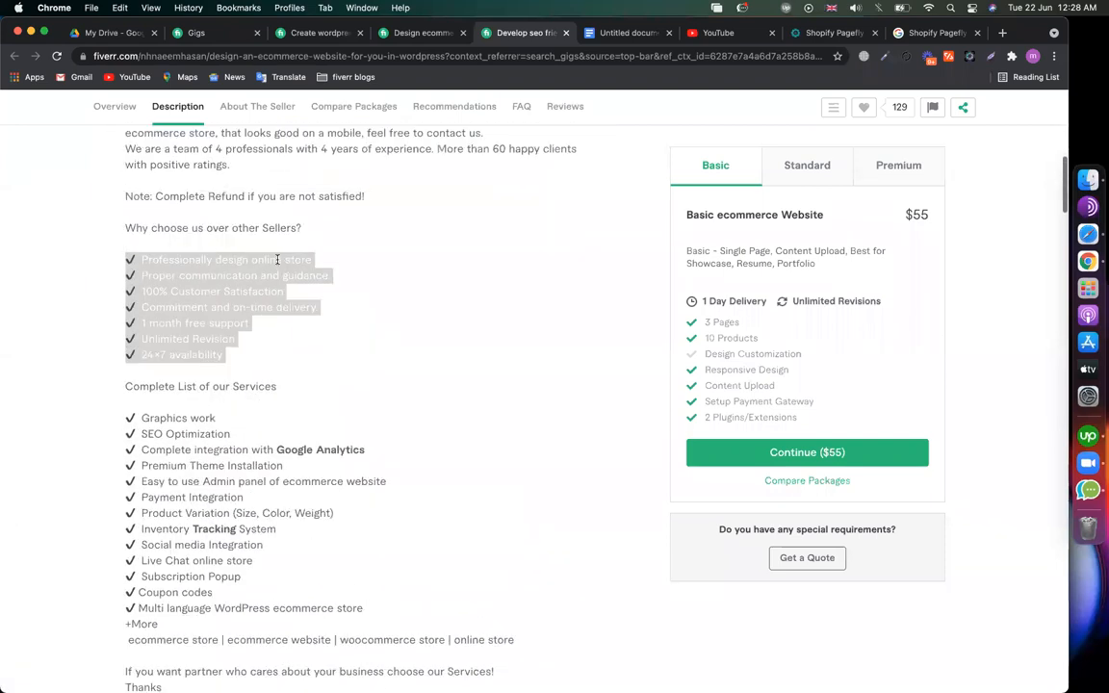
click(250, 234)
scroll(810, 33, up, 1)
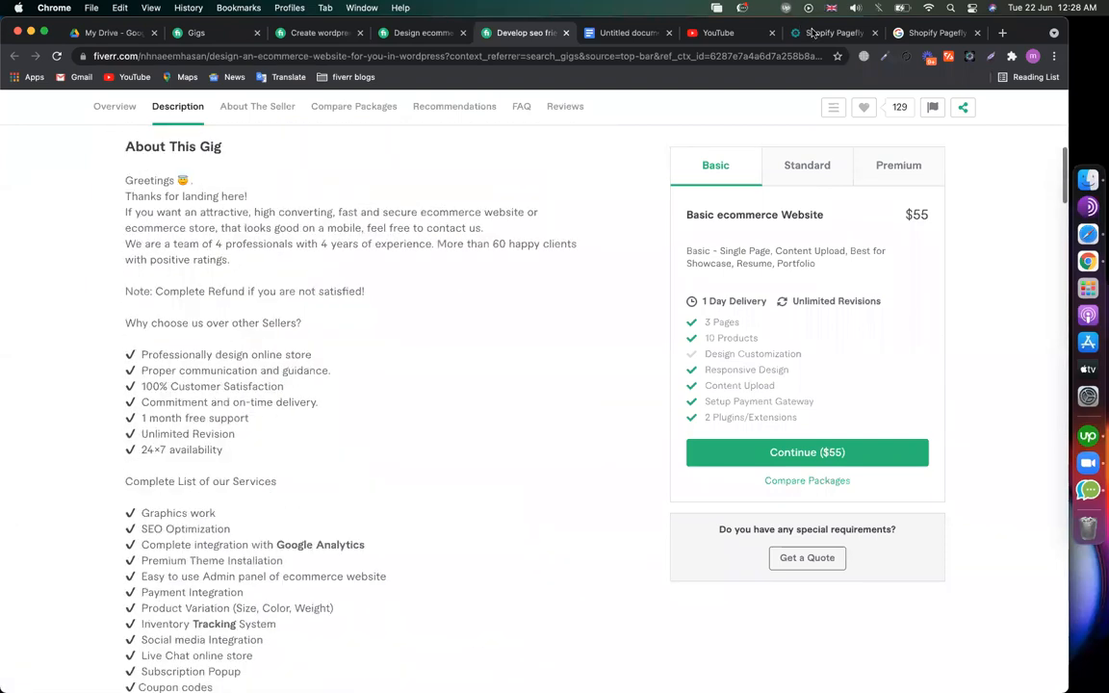
- Return to the TechReviewed article and read on to the "Page Customization With PageFly" section
click(810, 33)
click(64, 345)
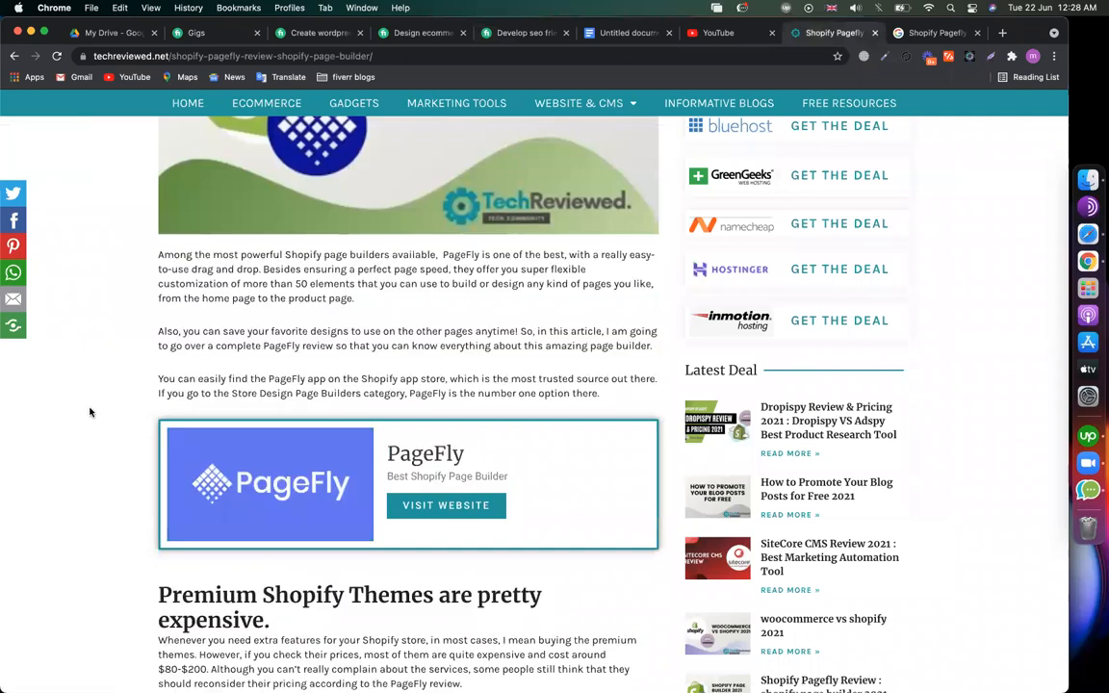
scroll(89, 410, down, 3)
scroll(89, 411, down, 2)
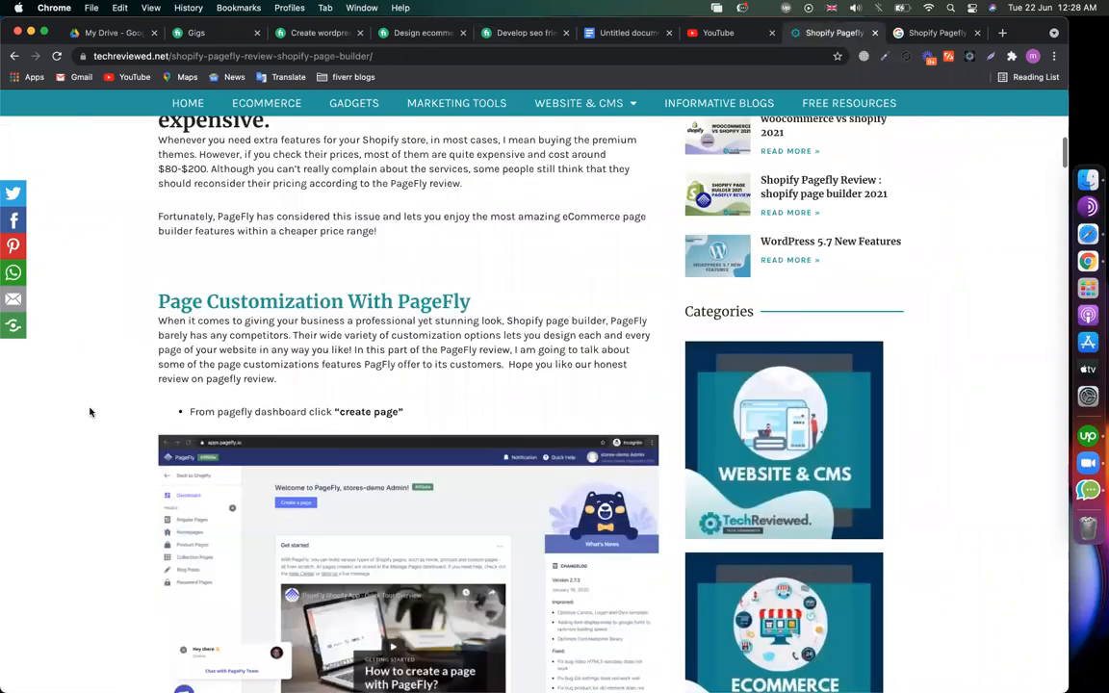
- Go back to the top of the article, switch to Fiverr's Gigs page and try to create a new gig
scroll(90, 412, up, 10)
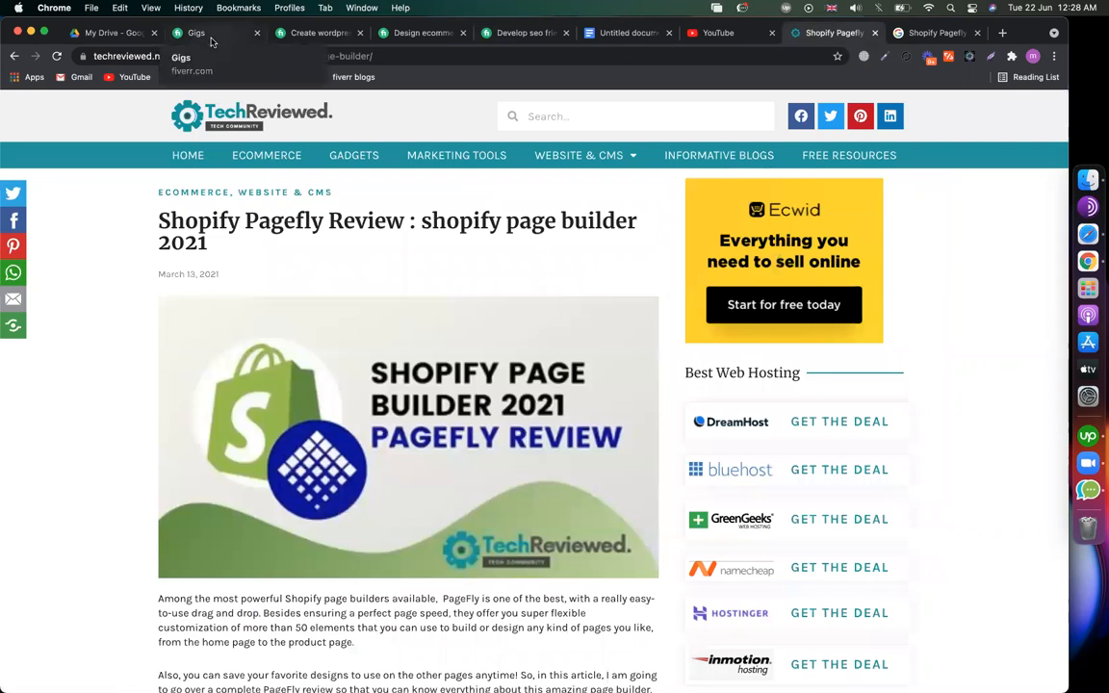
click(212, 38)
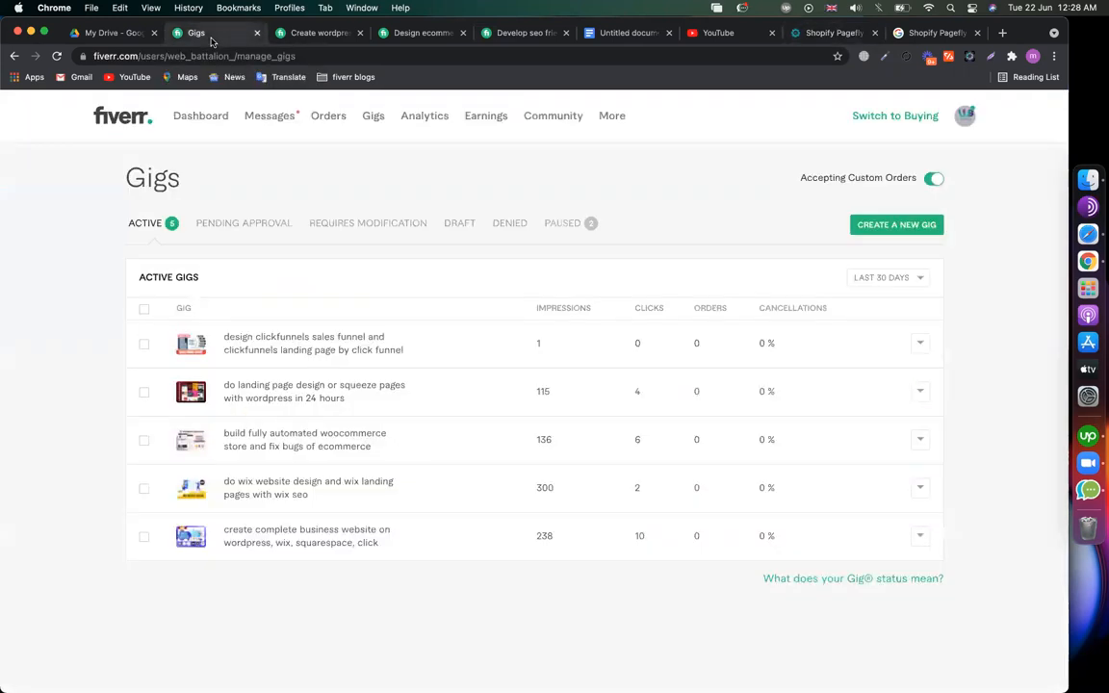
click(864, 227)
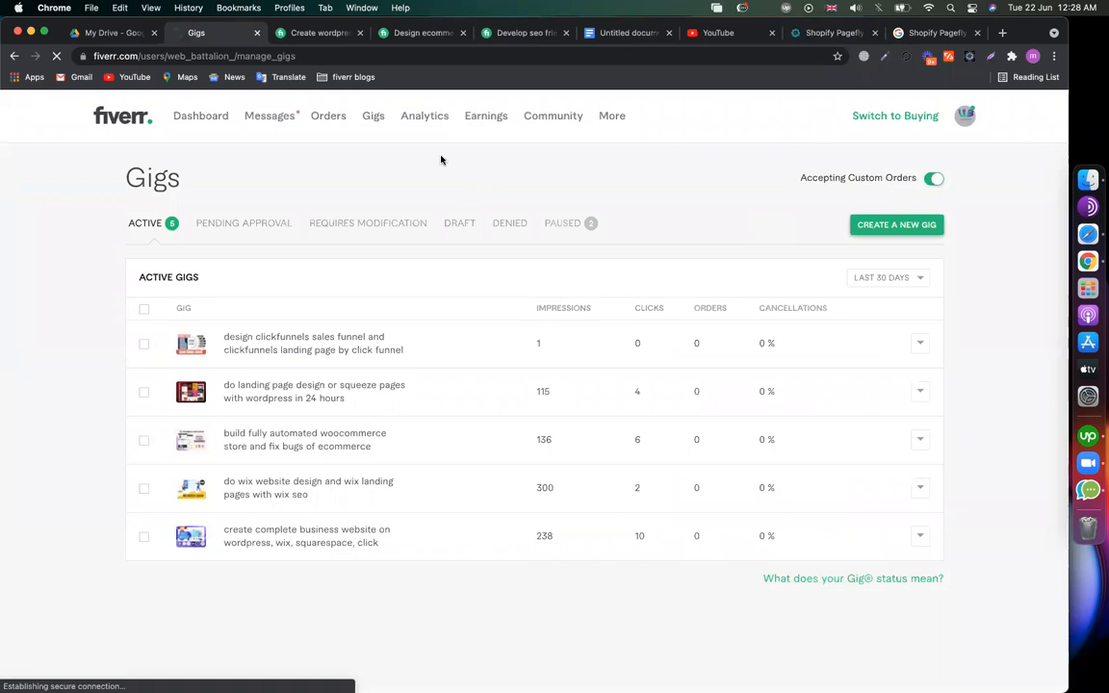
- Open the "Design ecommerce" gig and highlight the keyword phrase "build-wordpress-ecommerce-website" in its web address
click(412, 35)
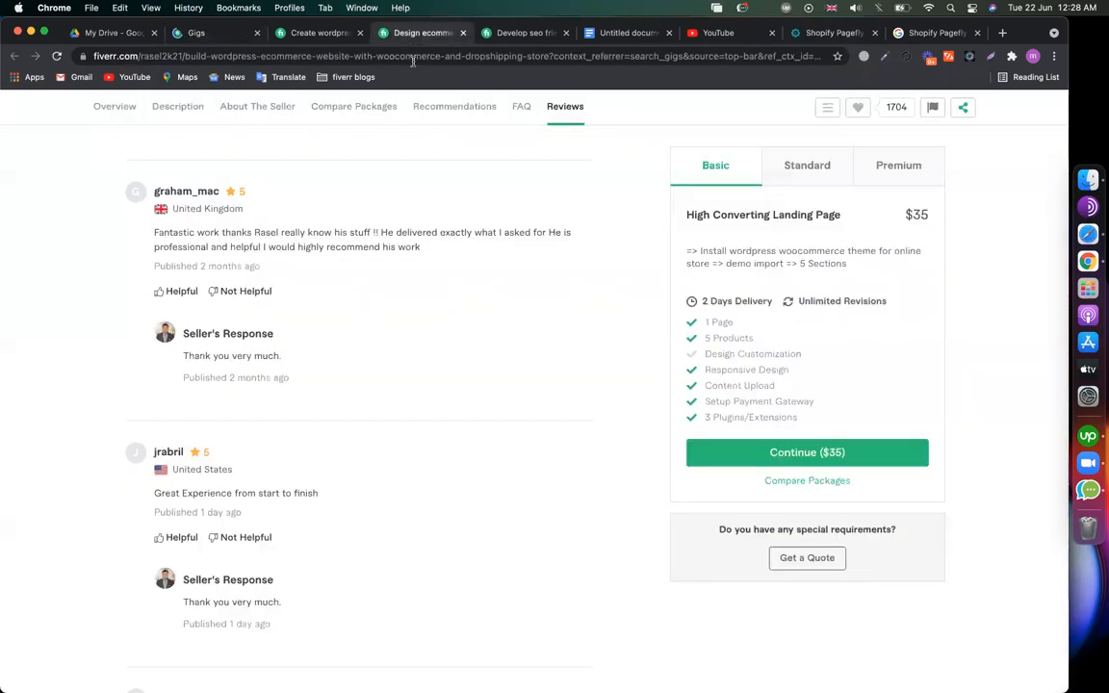
click(208, 60)
click(195, 55)
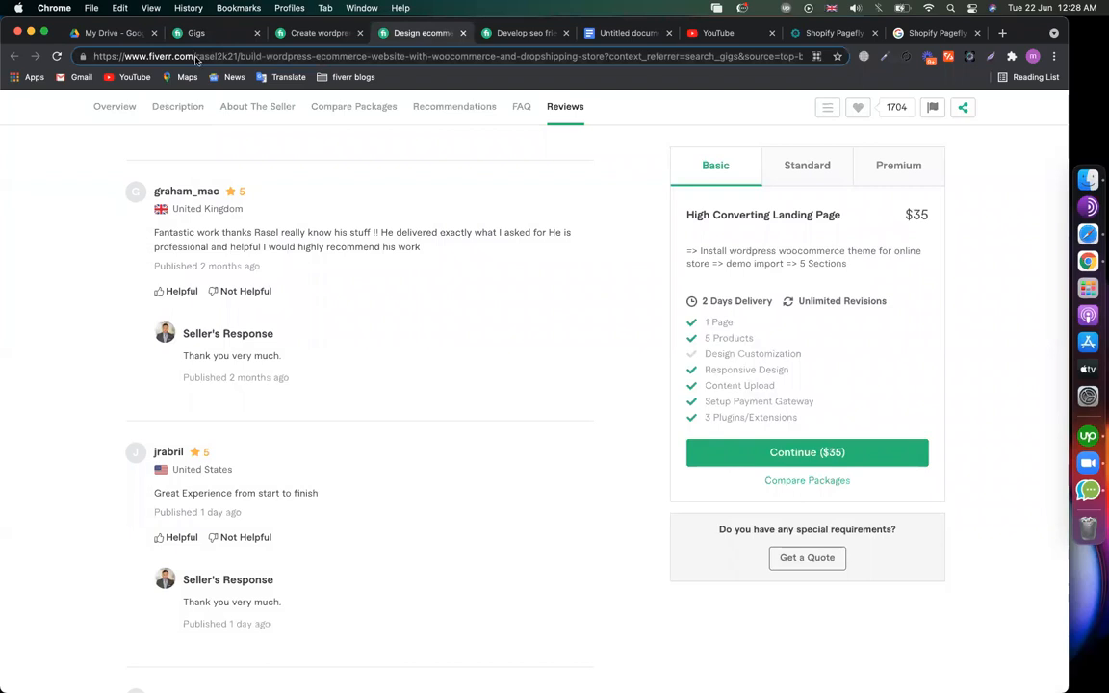
double_click(252, 56)
drag(331, 61, 405, 60)
click(109, 168)
drag(186, 58, 346, 58)
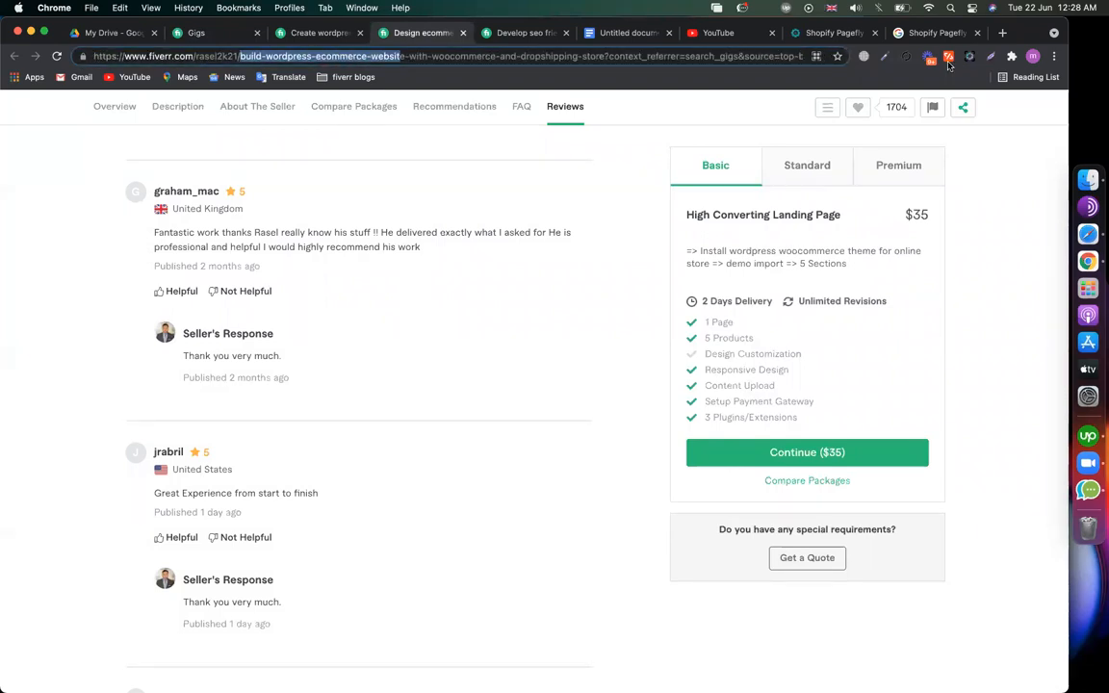
- Search Google for "body building" in a new tab and dismiss the location permission request
click(1002, 32)
text(b)
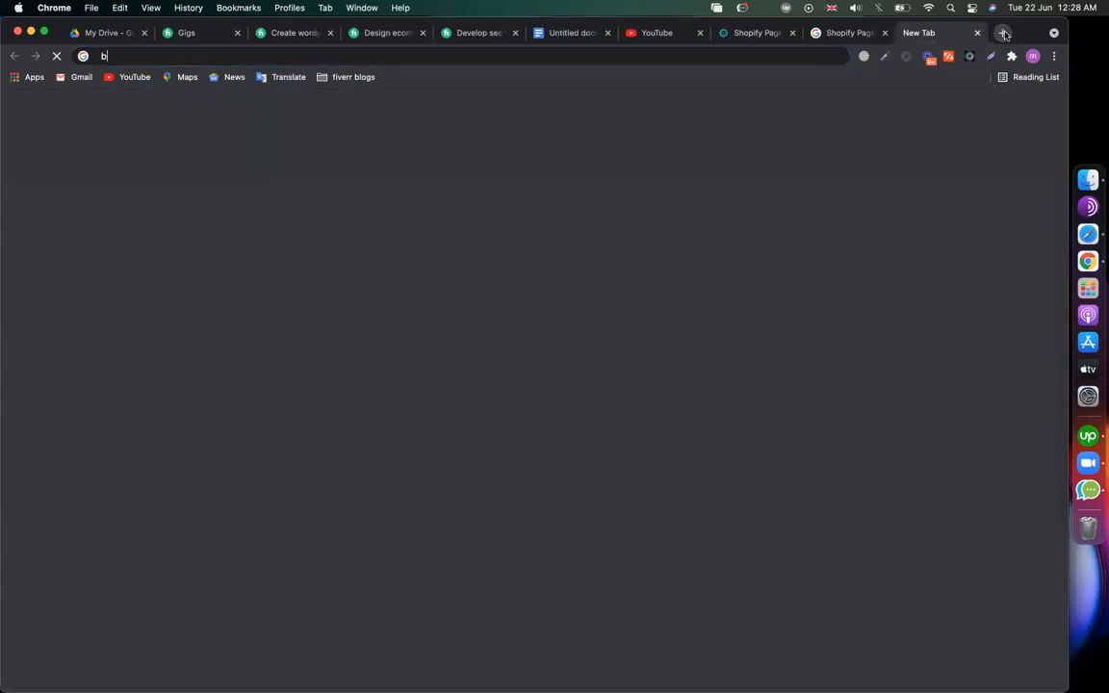
text(ody )
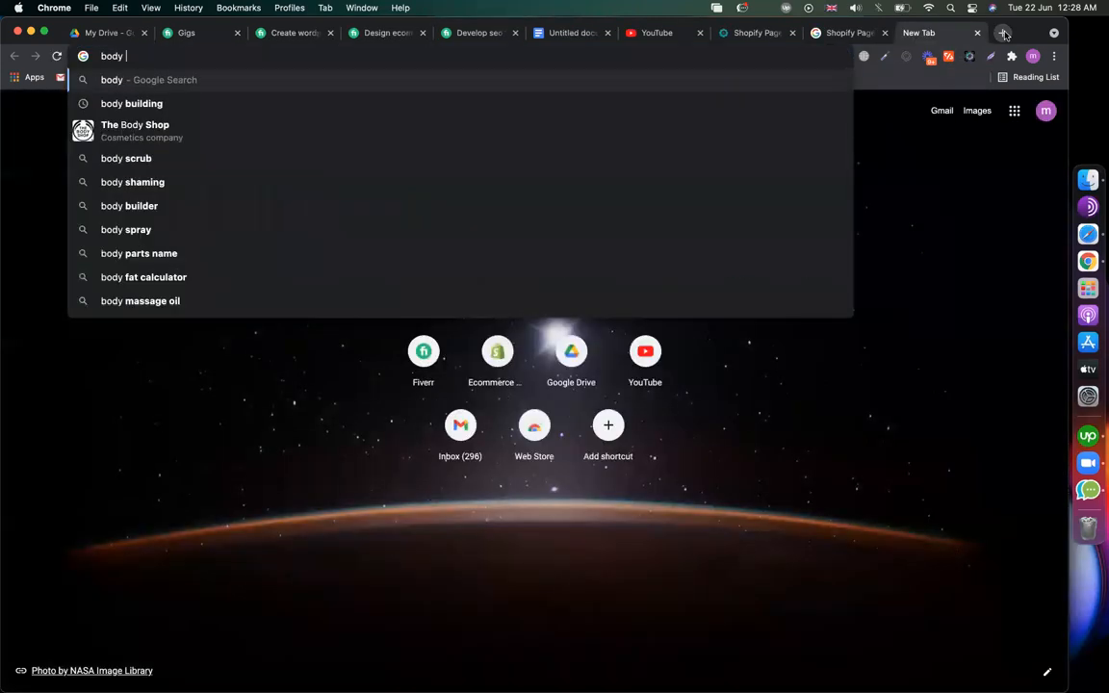
text(building)
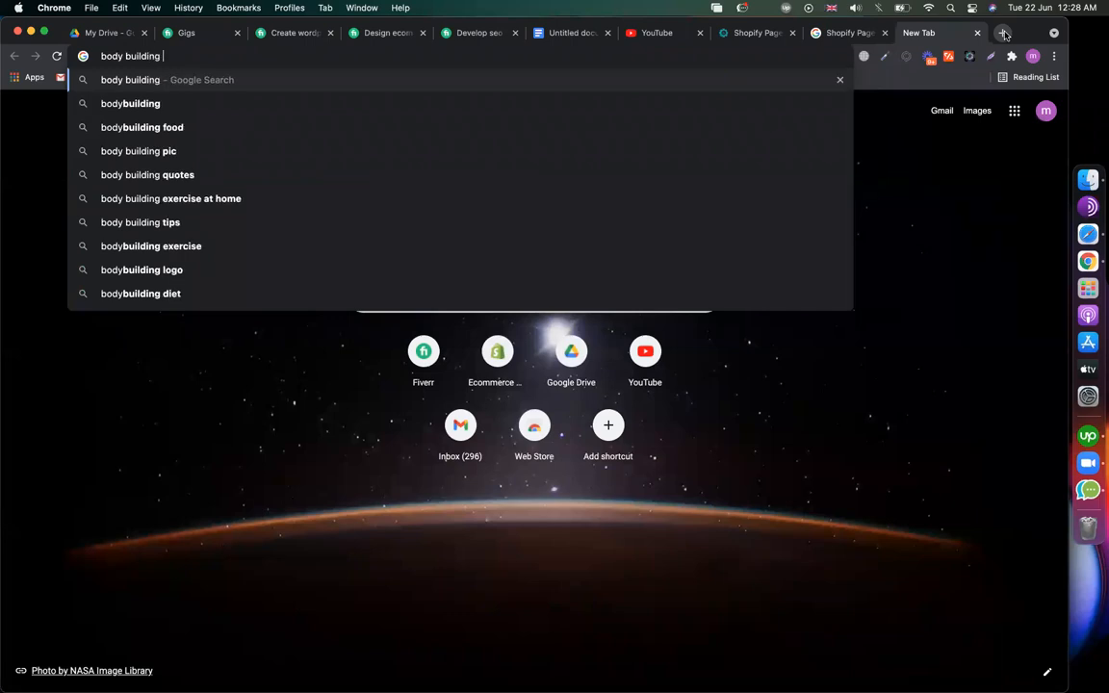
key(Return)
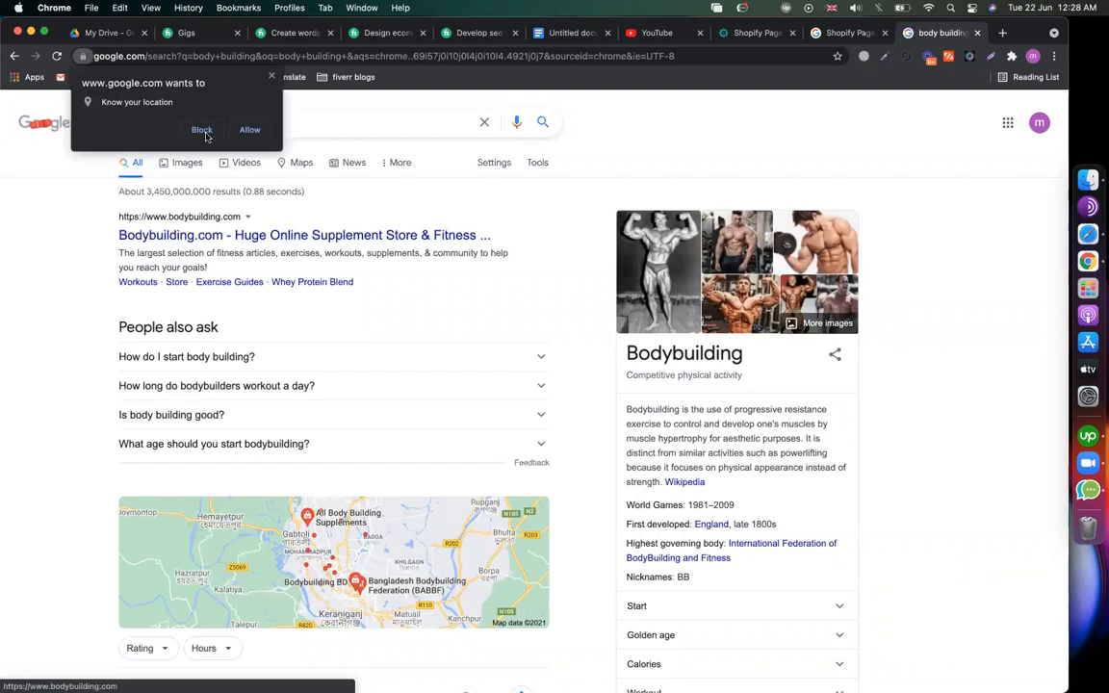
click(272, 77)
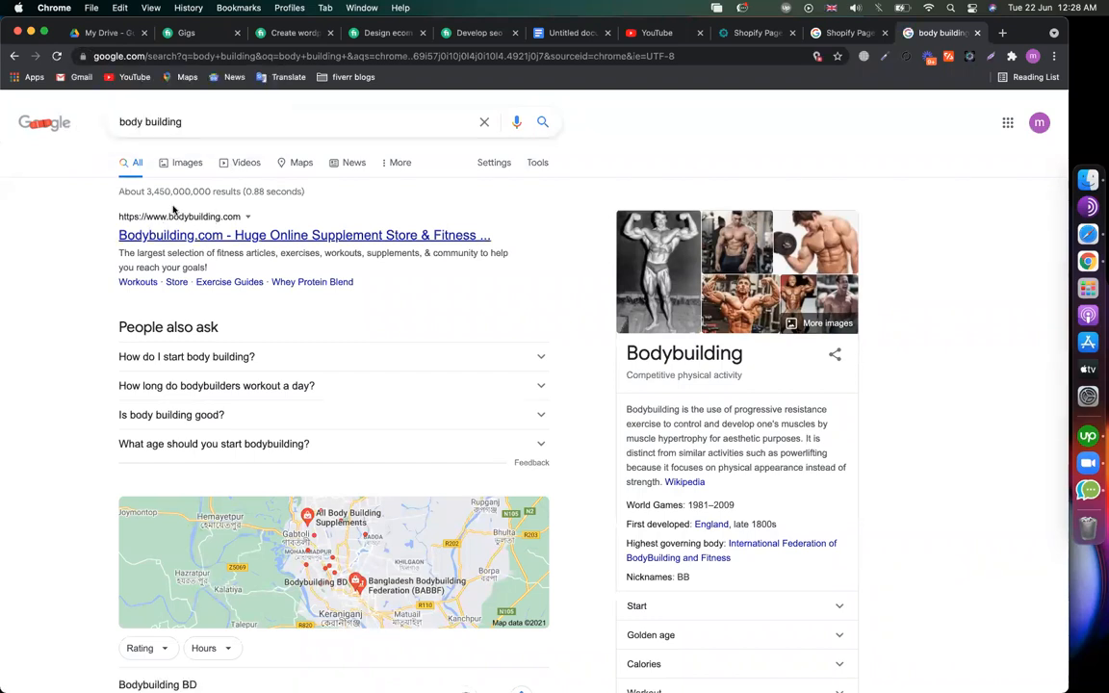
- Highlight the "Create wordpress" gig's web address and compare it with how the search phrase appears in the "body building" results
click(292, 32)
drag(141, 56, 396, 76)
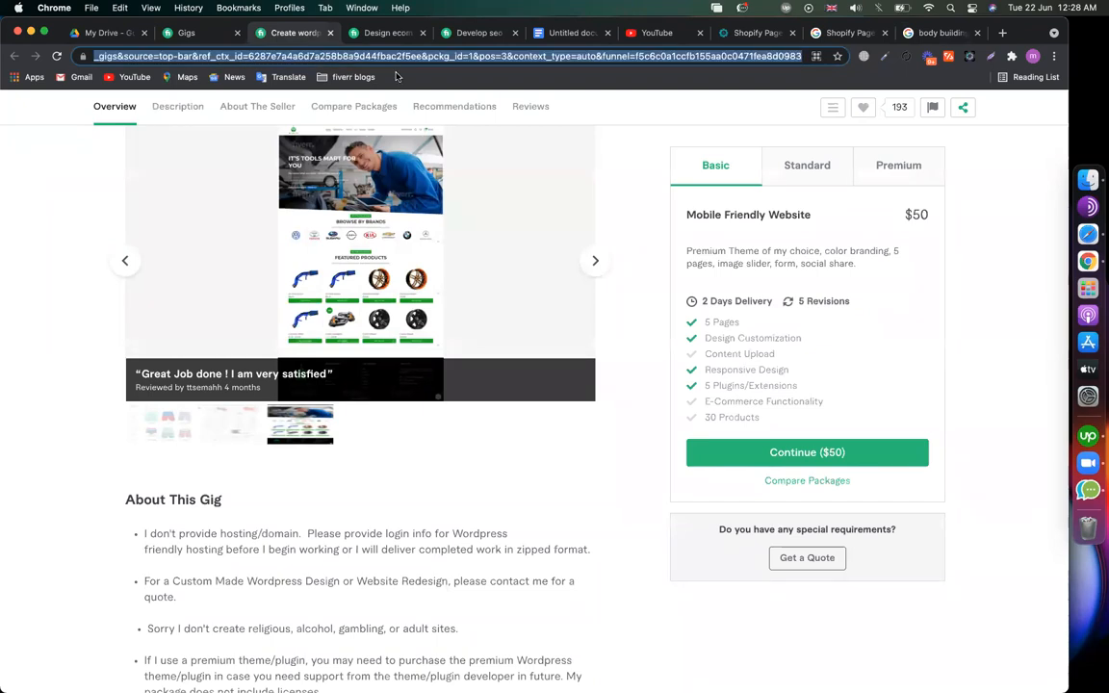
click(939, 34)
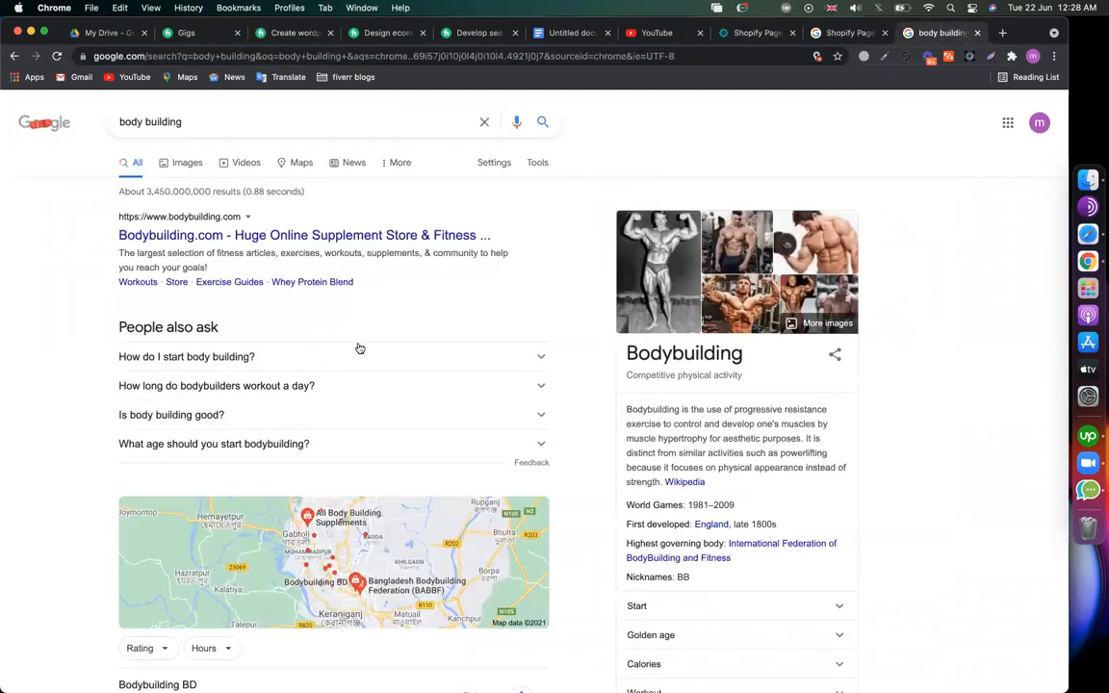
scroll(358, 349, down, 5)
scroll(358, 348, down, 5)
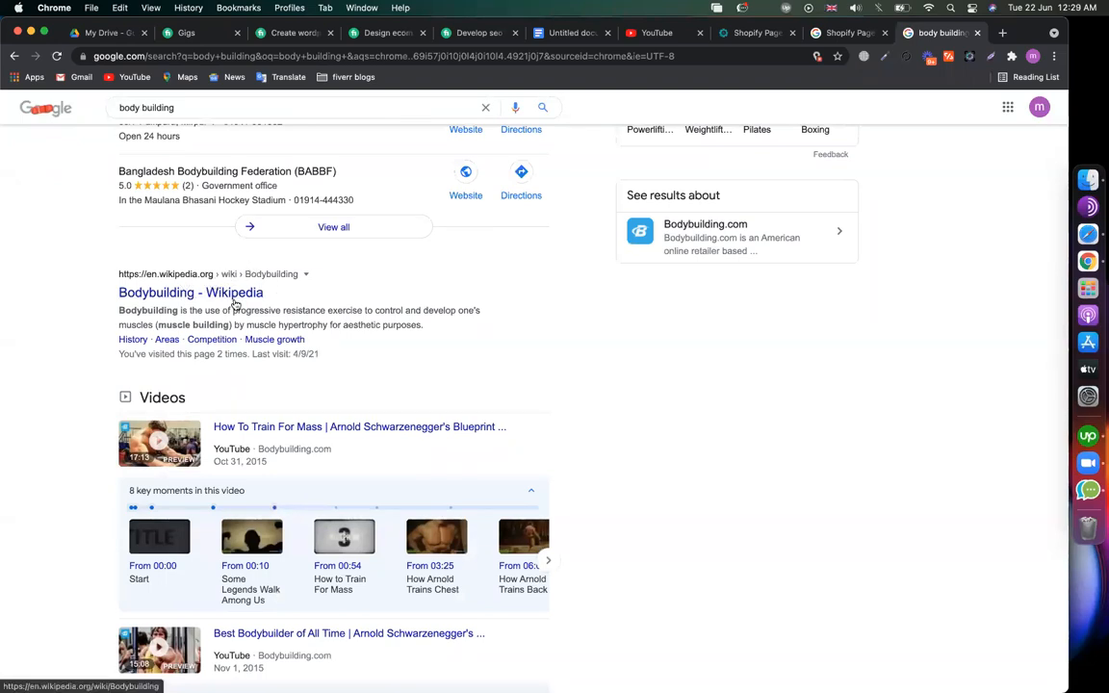
double_click(165, 107)
click(66, 241)
- Delete the paused gig "create responsive elementor landing and elementor wordpress website" and start creating a new gig
click(192, 33)
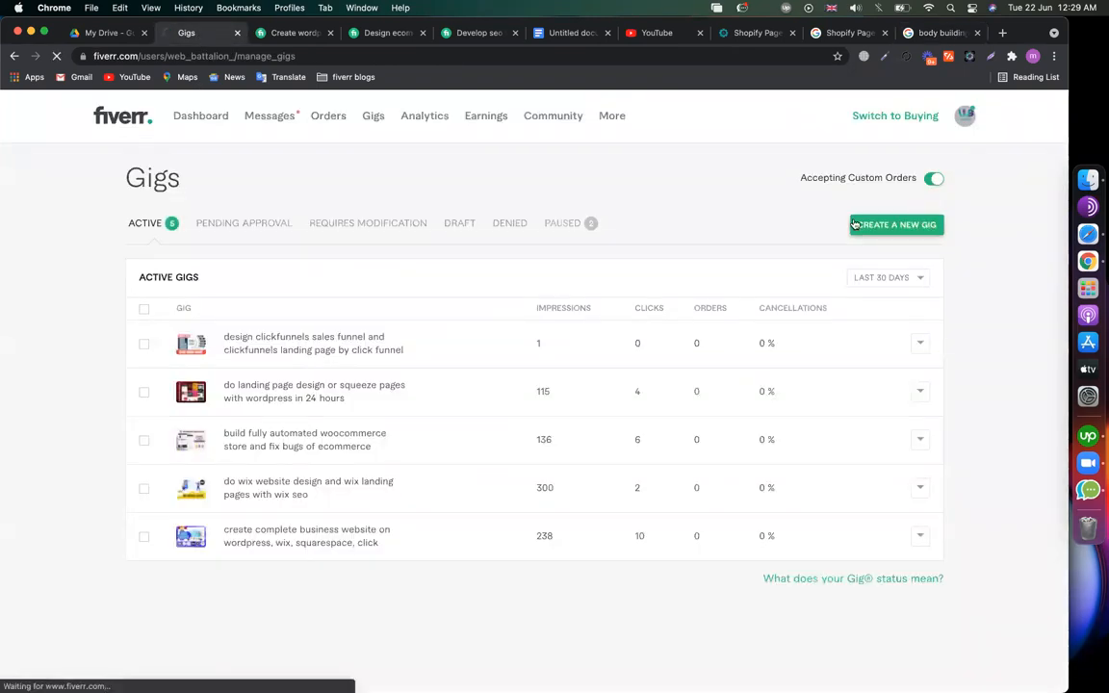
click(507, 226)
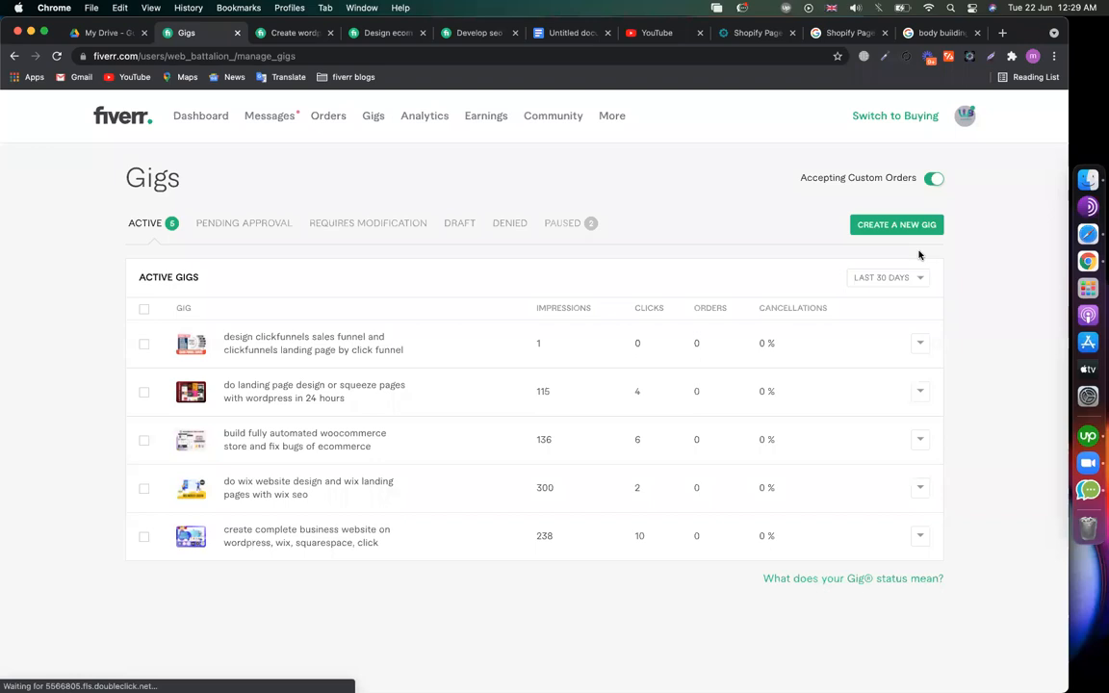
click(562, 225)
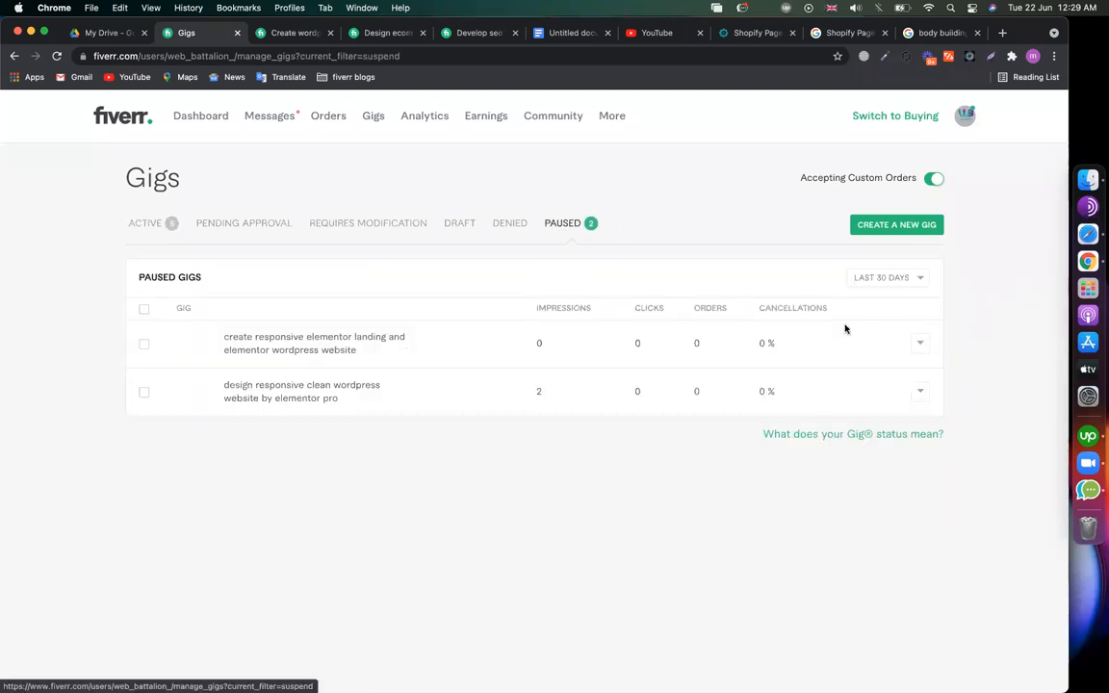
click(922, 347)
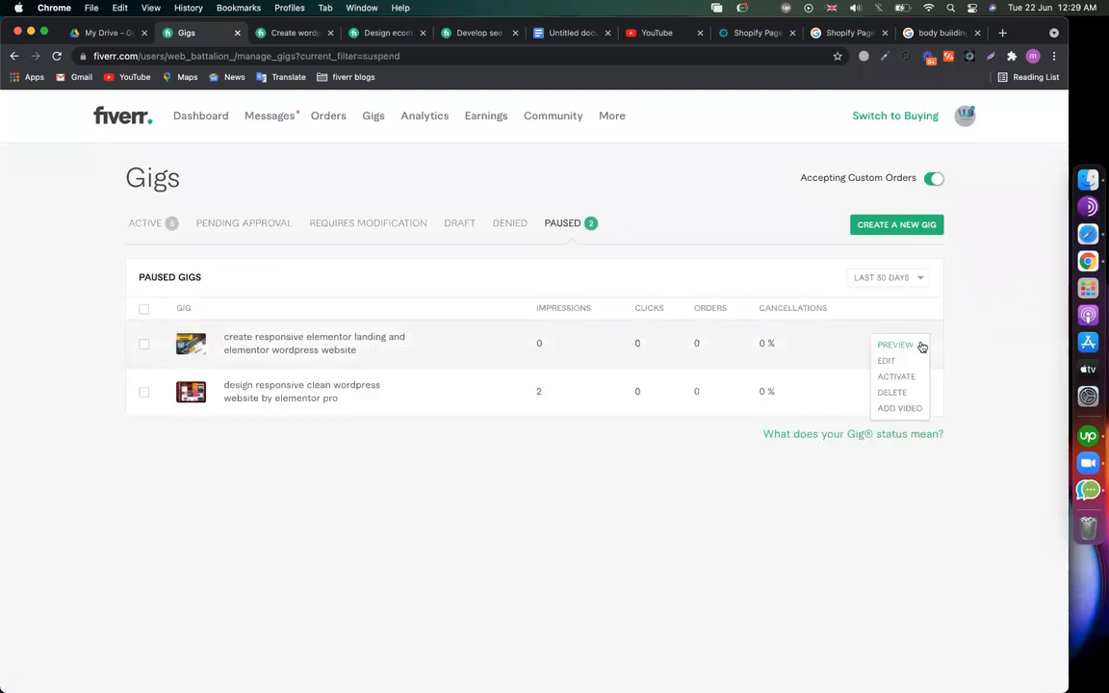
click(891, 393)
click(648, 131)
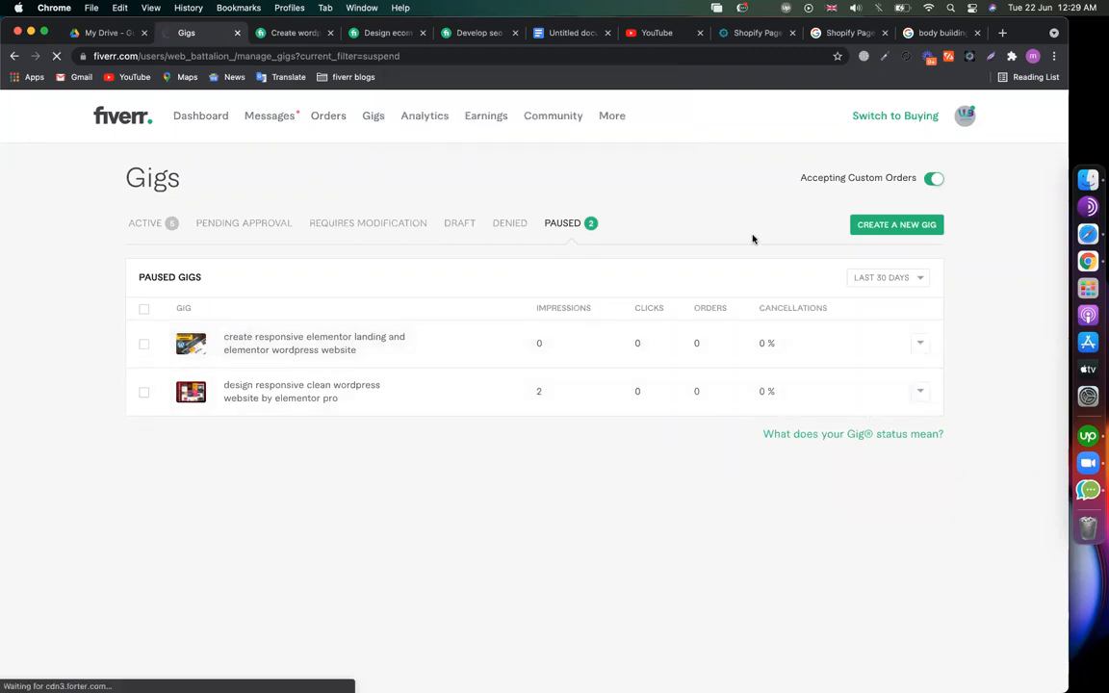
click(868, 229)
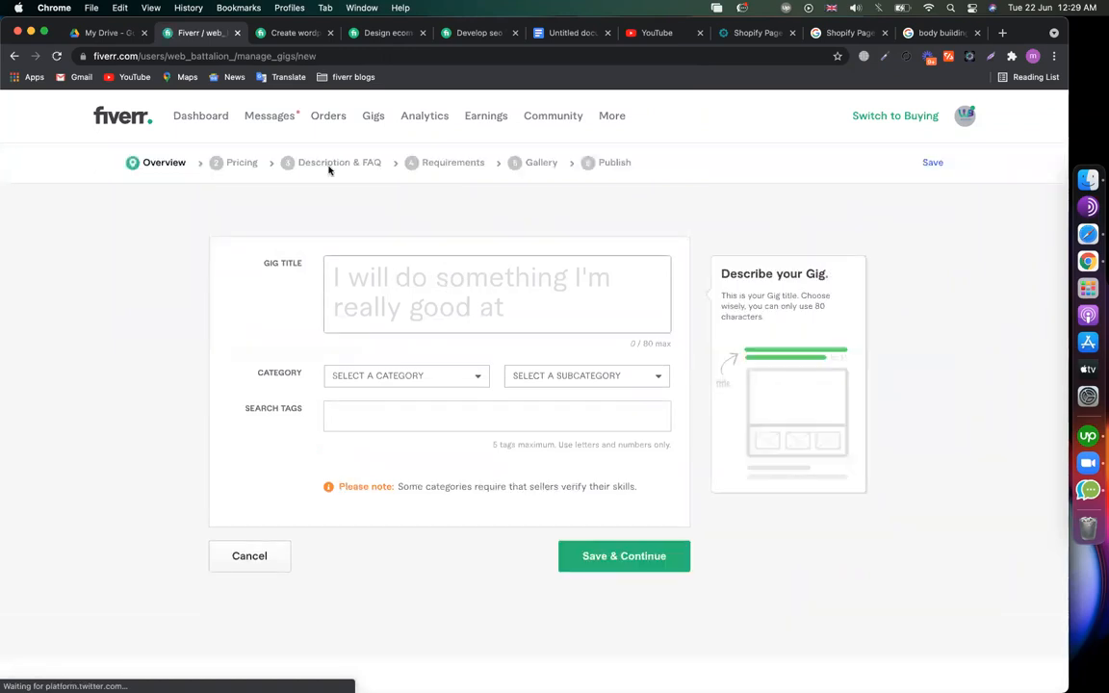
- Compare the "Design ecommerce" gig's web address with the new gig's title field and address
click(367, 33)
click(160, 56)
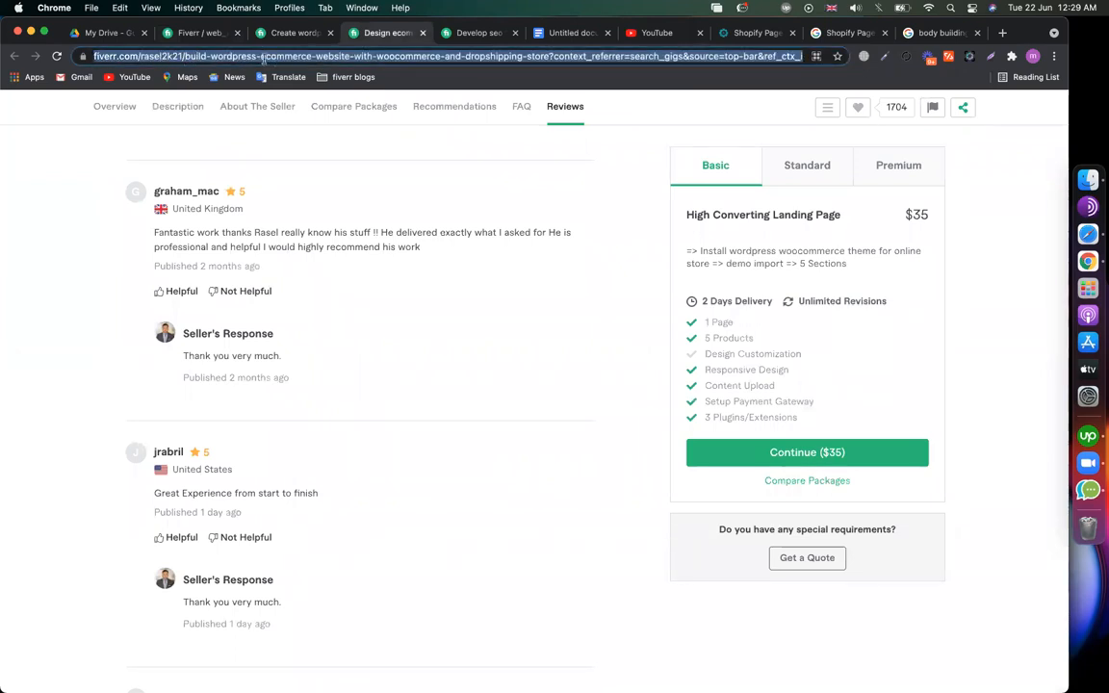
click(199, 32)
click(375, 285)
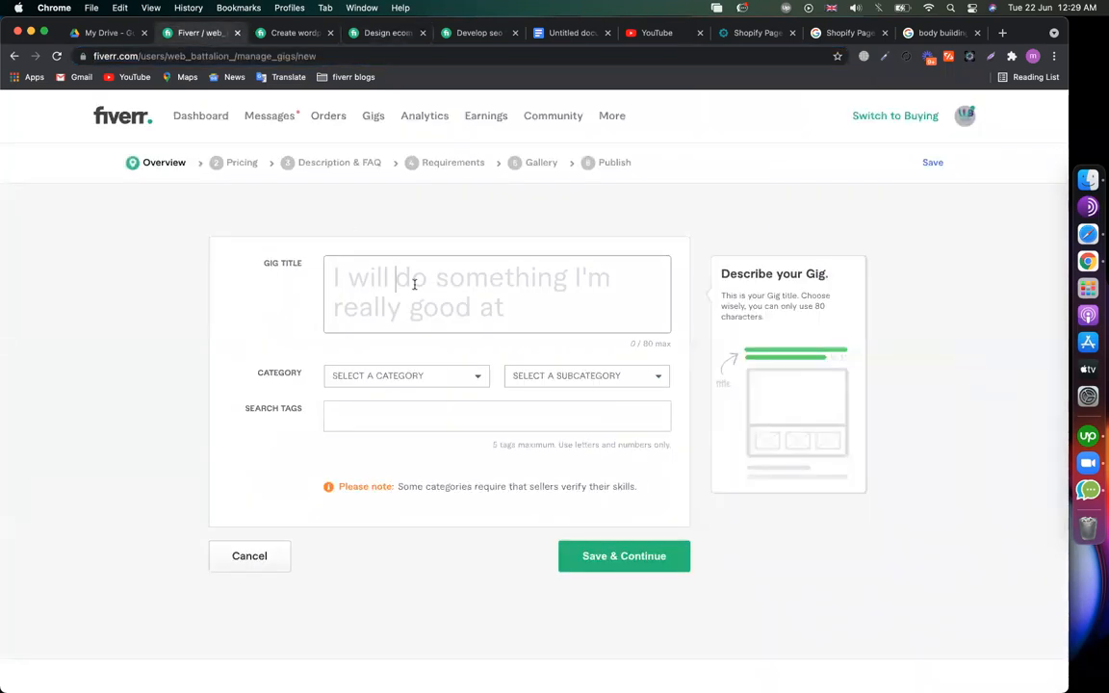
click(261, 60)
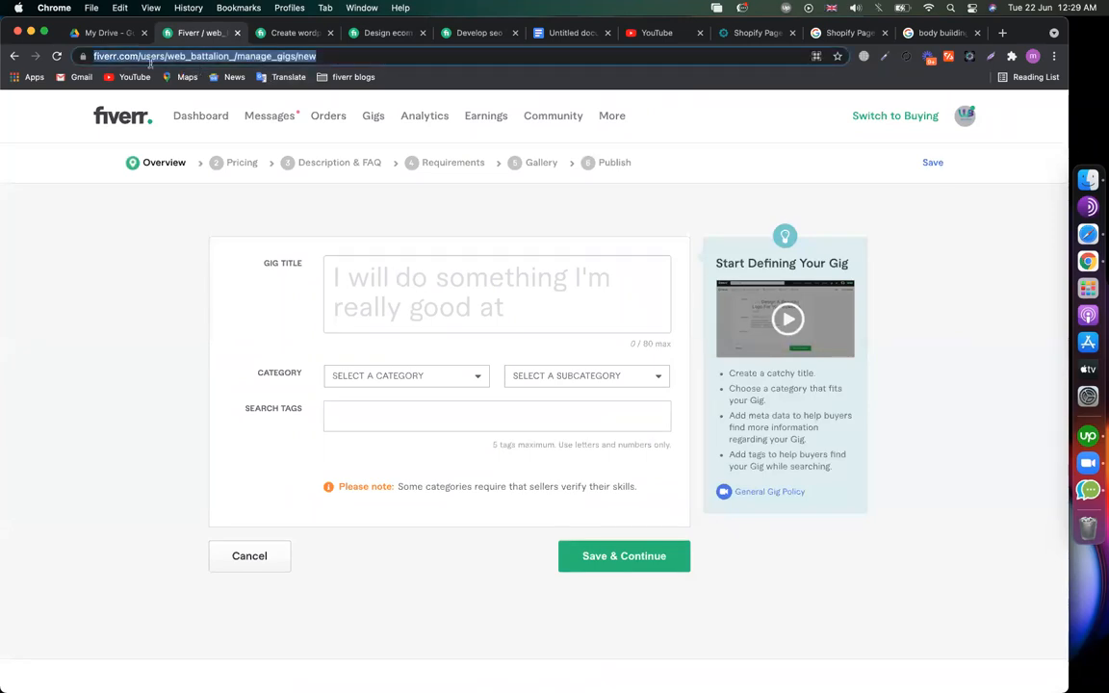
click(368, 278)
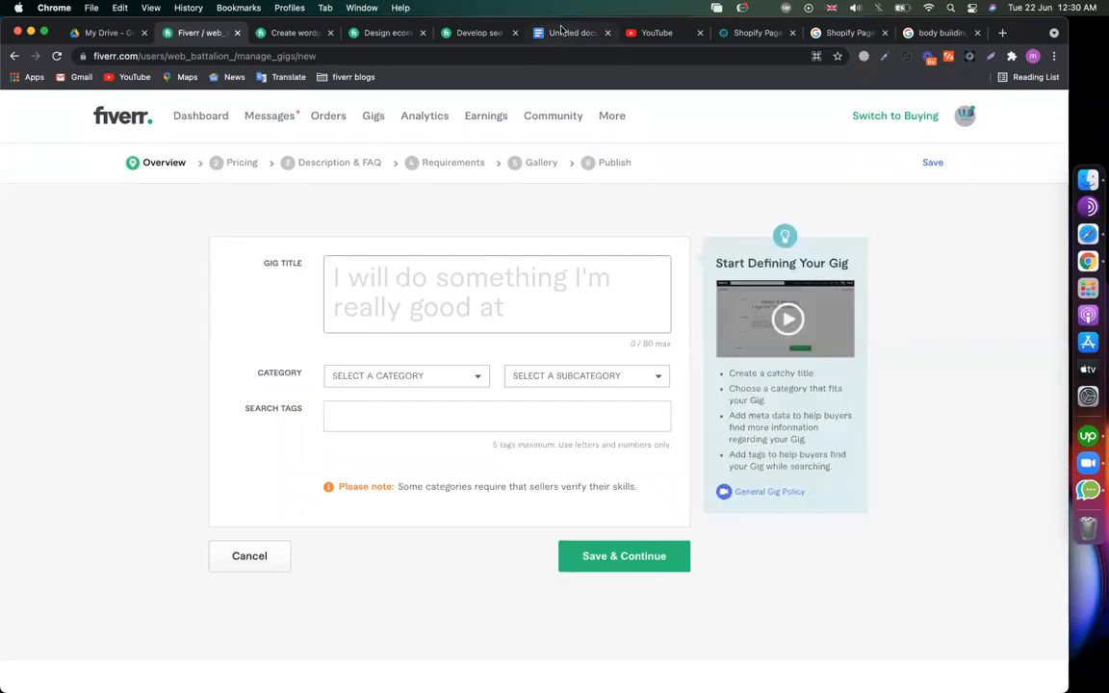
- Copy the main keyword "ecommerce website" from the keyword document into the new gig's title
click(559, 33)
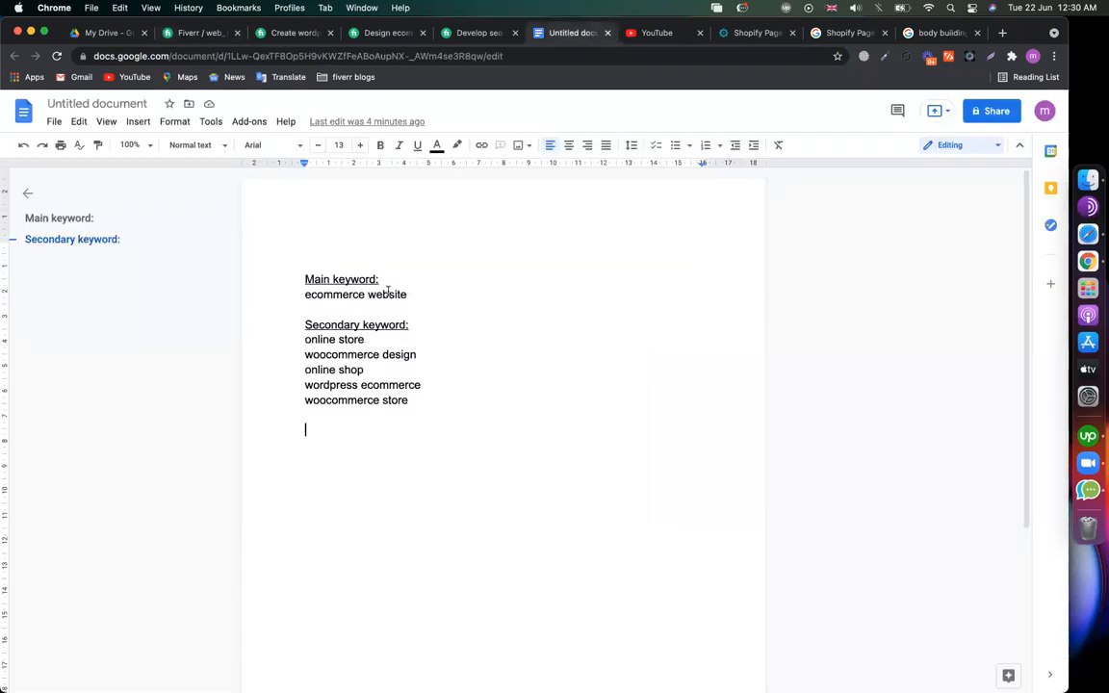
drag(408, 294, 287, 293)
key(super+c)
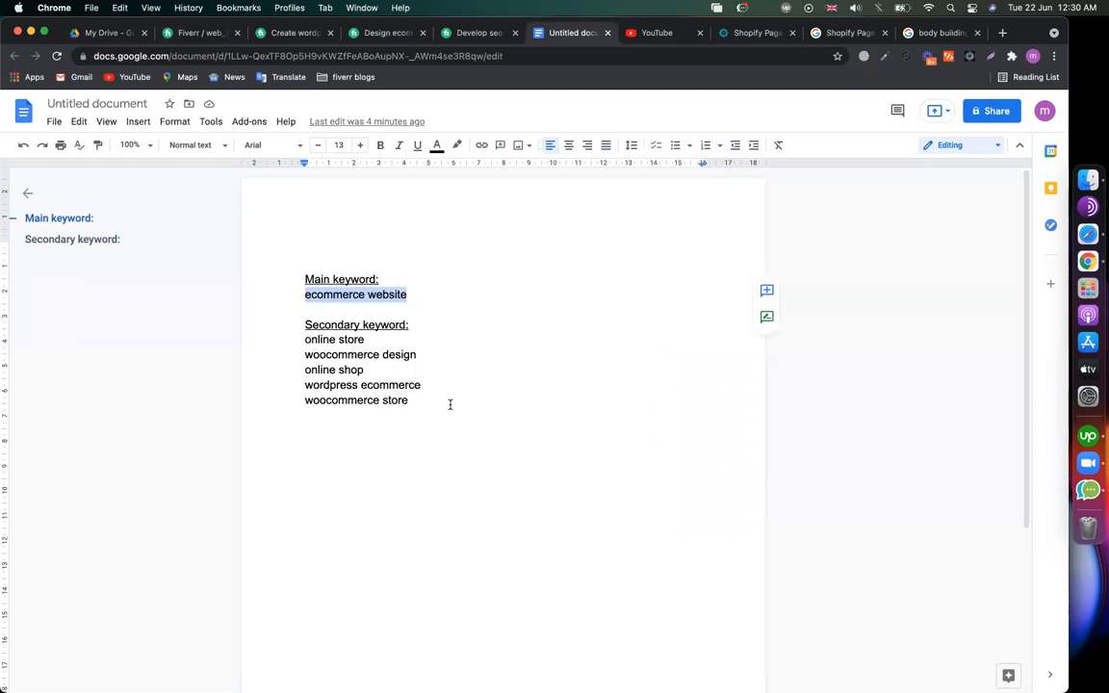
click(202, 34)
click(385, 274)
key(super+v)
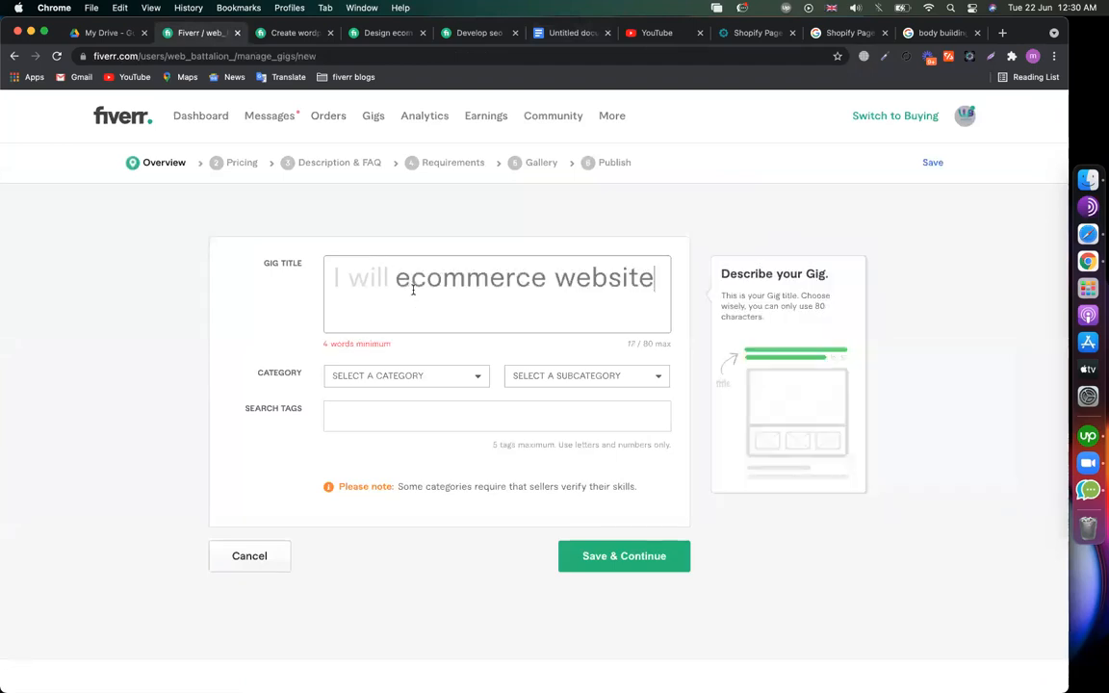
- Copy the secondary keyword "online store" from the document and append it to the gig title
click(578, 33)
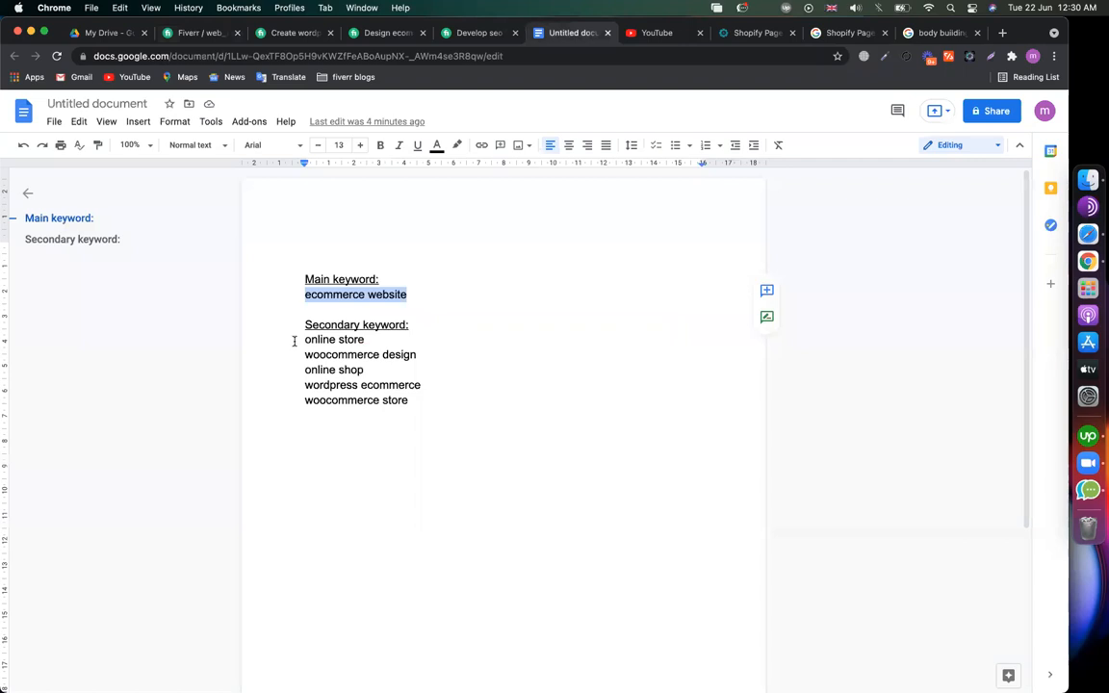
triple_click(293, 341)
key(super+c)
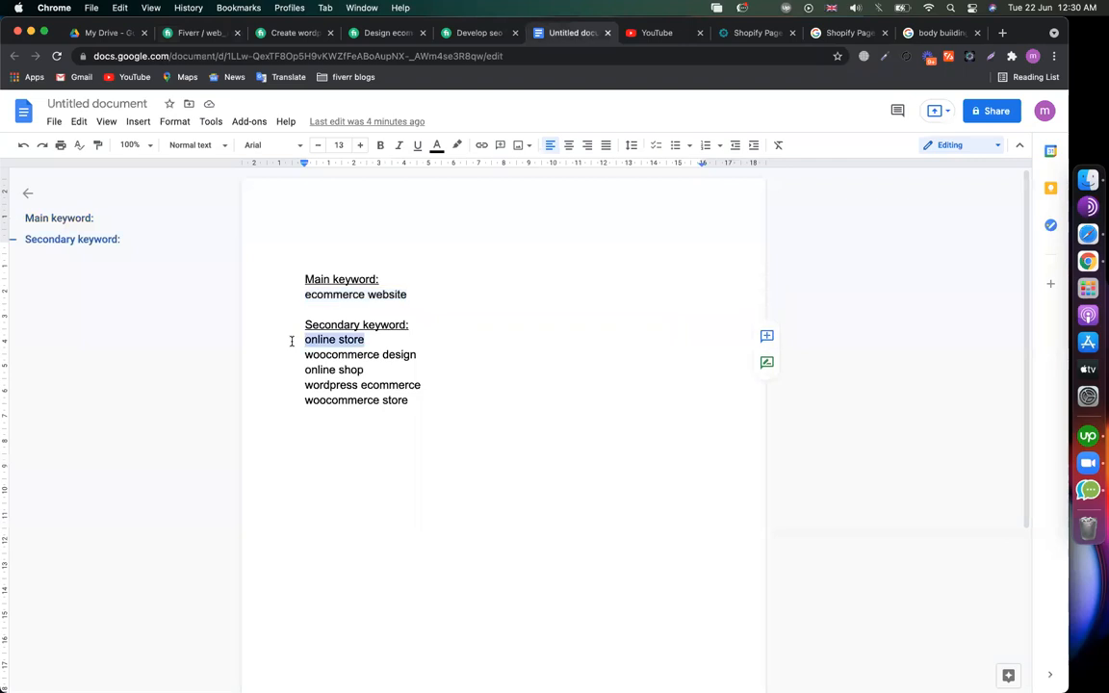
click(225, 37)
click(593, 312)
key(super+v)
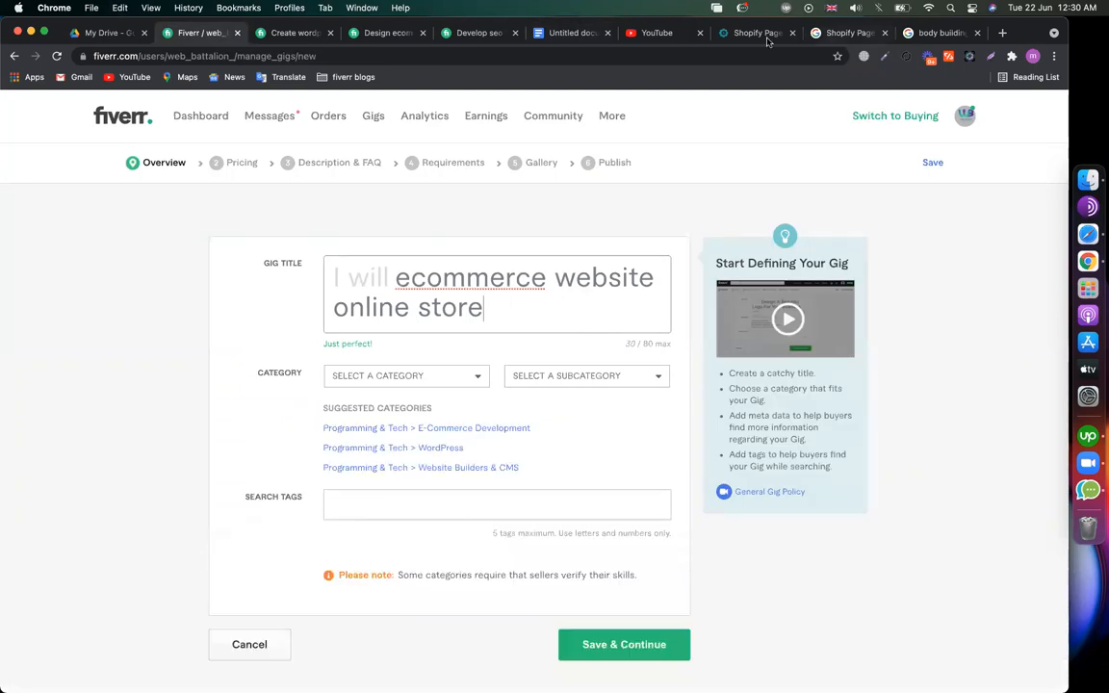
- Append the remaining secondary keywords, from "woocommerce design" through "woocommerce store", to the gig title and review the combined text
click(583, 34)
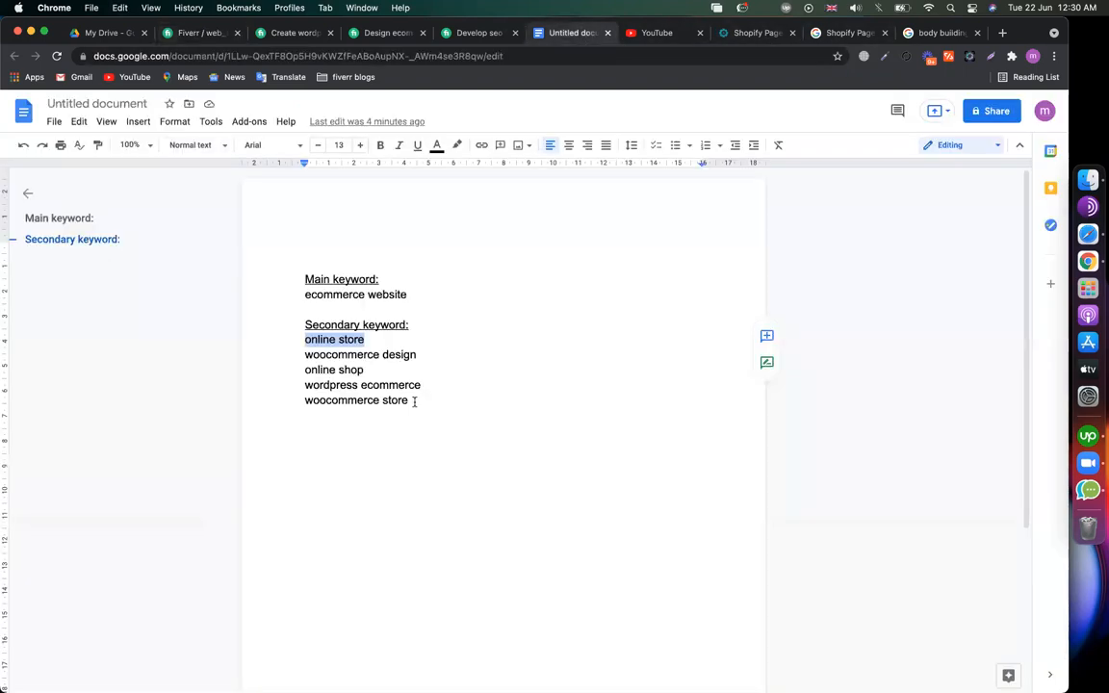
drag(415, 402, 304, 358)
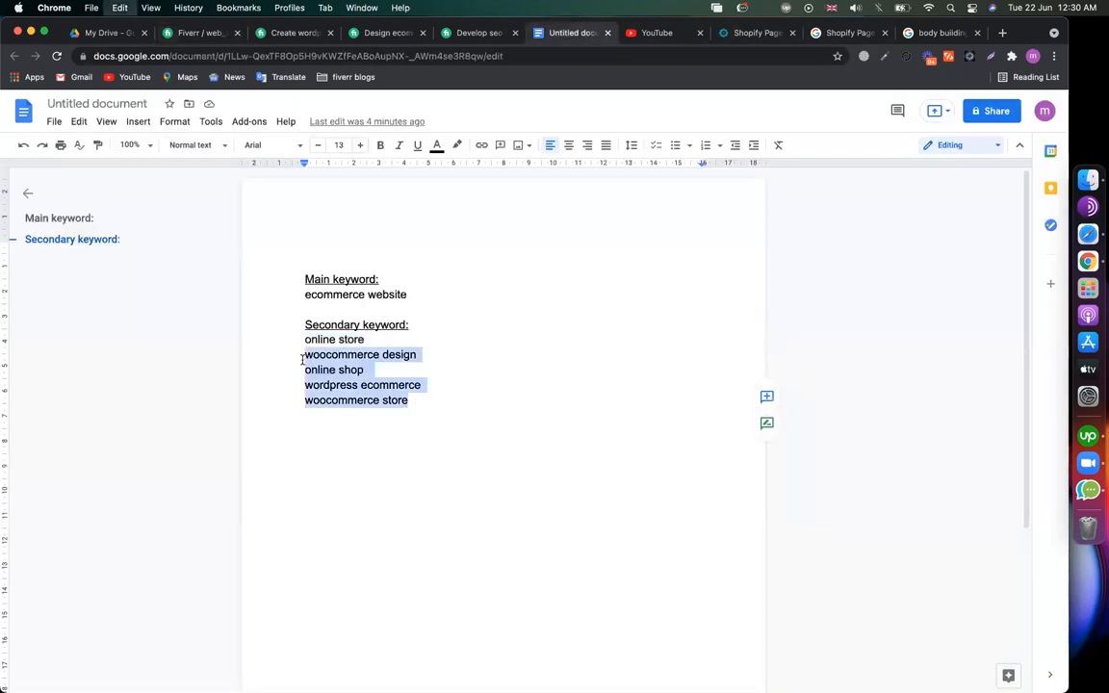
click(216, 35)
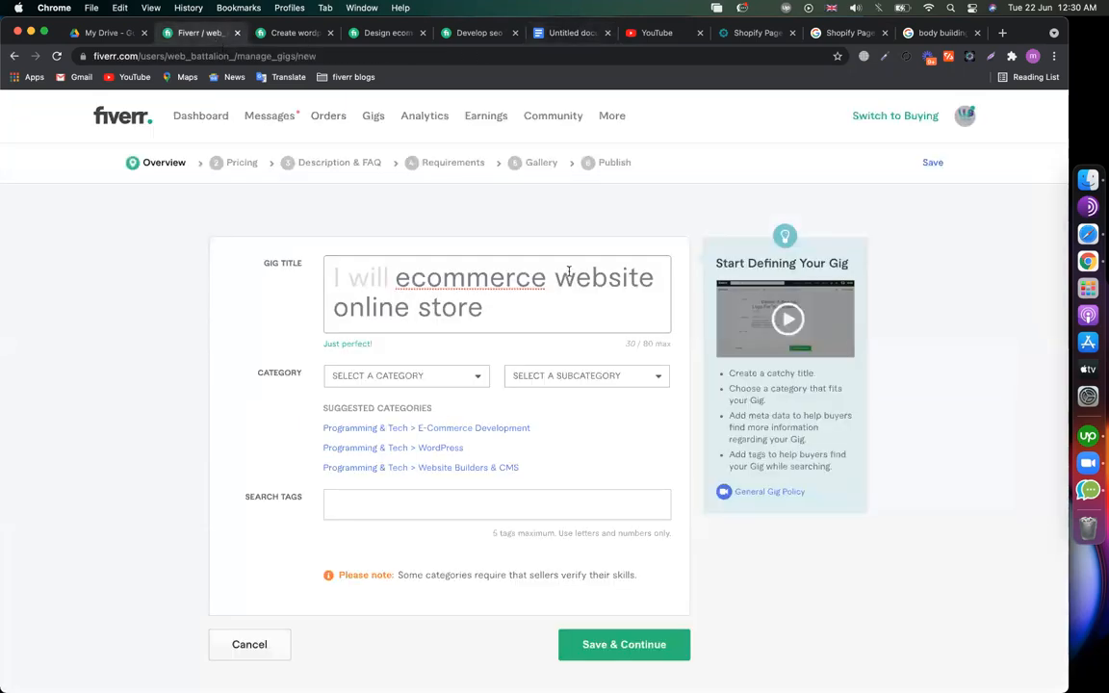
key(super+v)
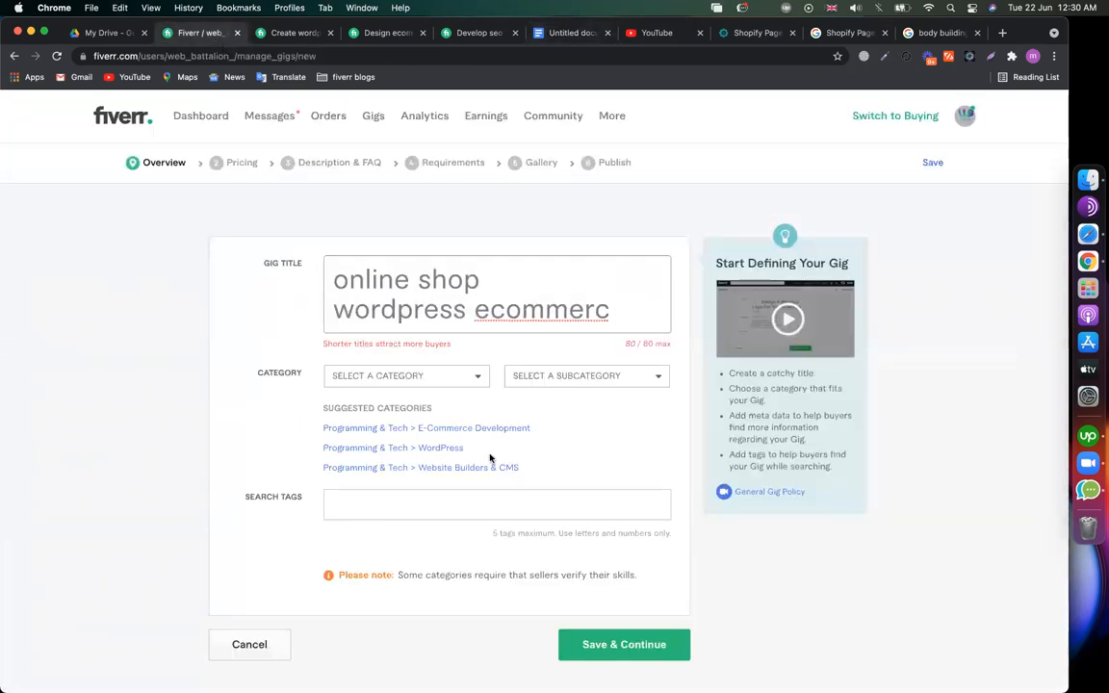
scroll(489, 458, down, 2)
scroll(529, 412, up, 2)
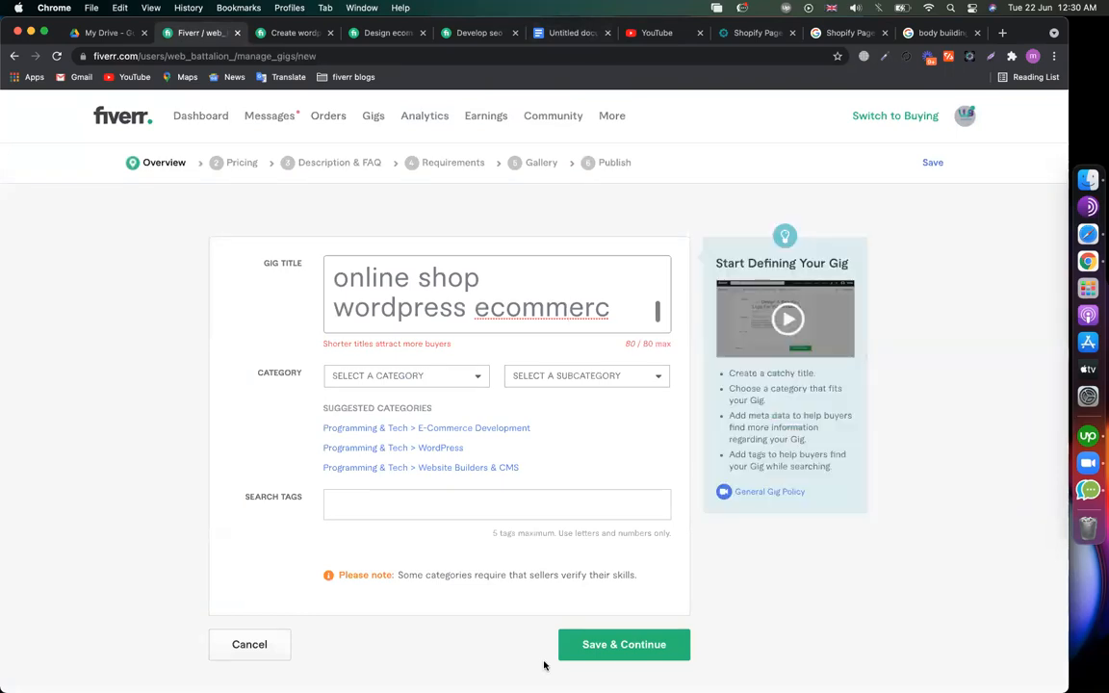
- Examine the combined keyword text in the new gig's title from its beginning to its end
click(525, 309)
scroll(527, 306, down, 1)
scroll(526, 306, up, 1)
scroll(520, 280, up, 2)
scroll(520, 280, down, 2)
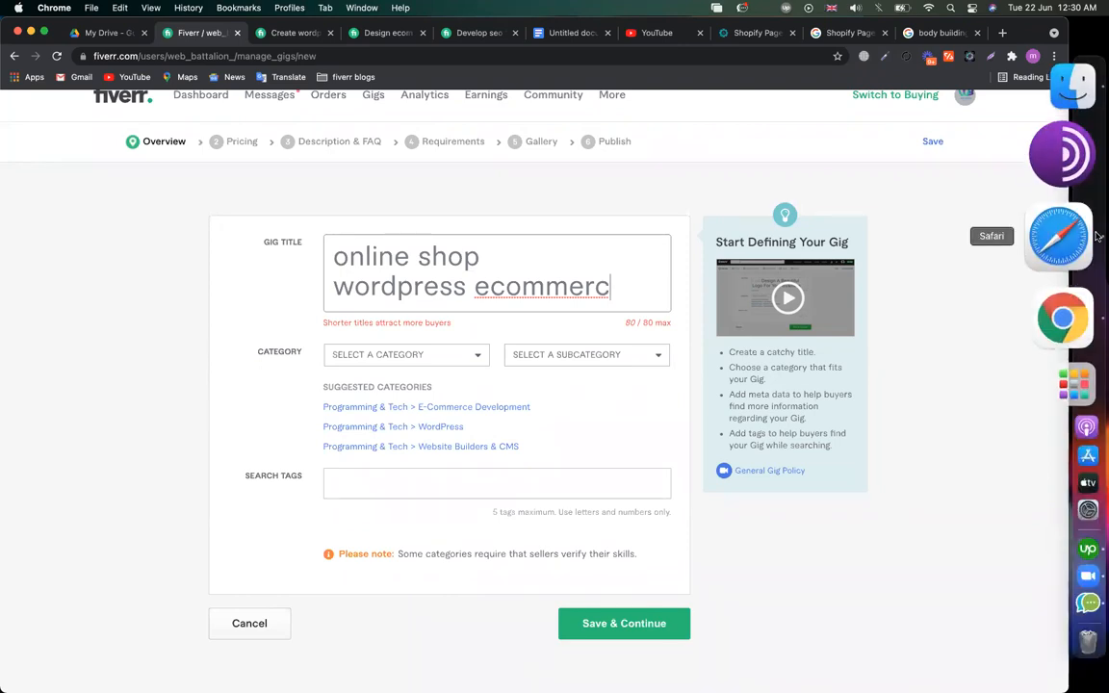
click(548, 292)
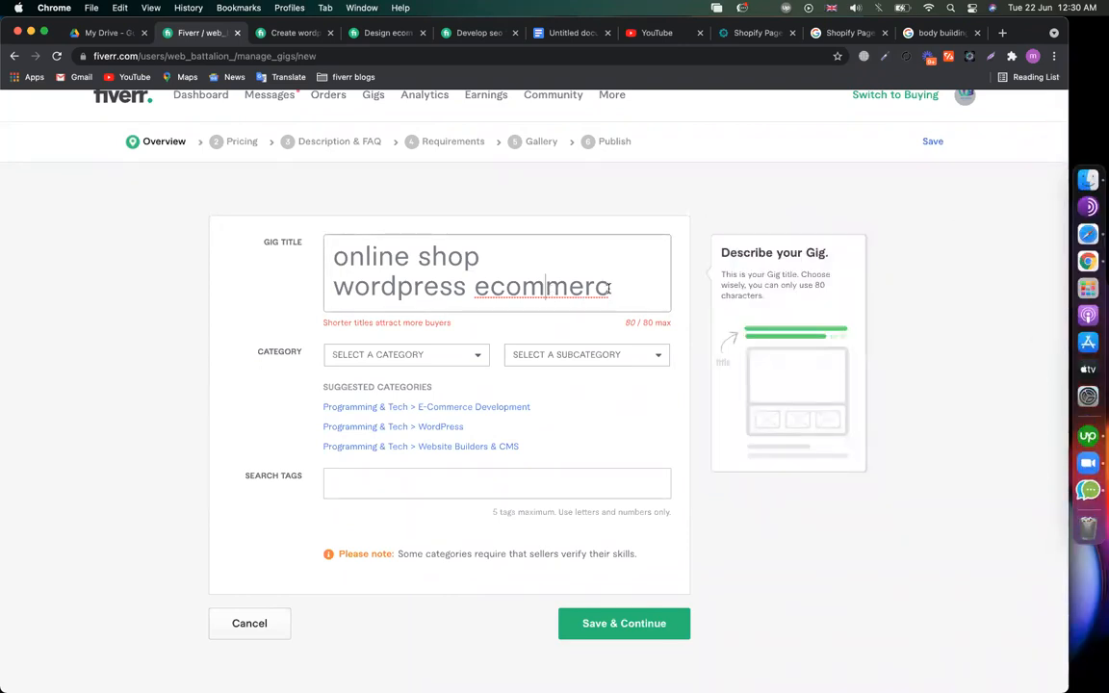
click(475, 289)
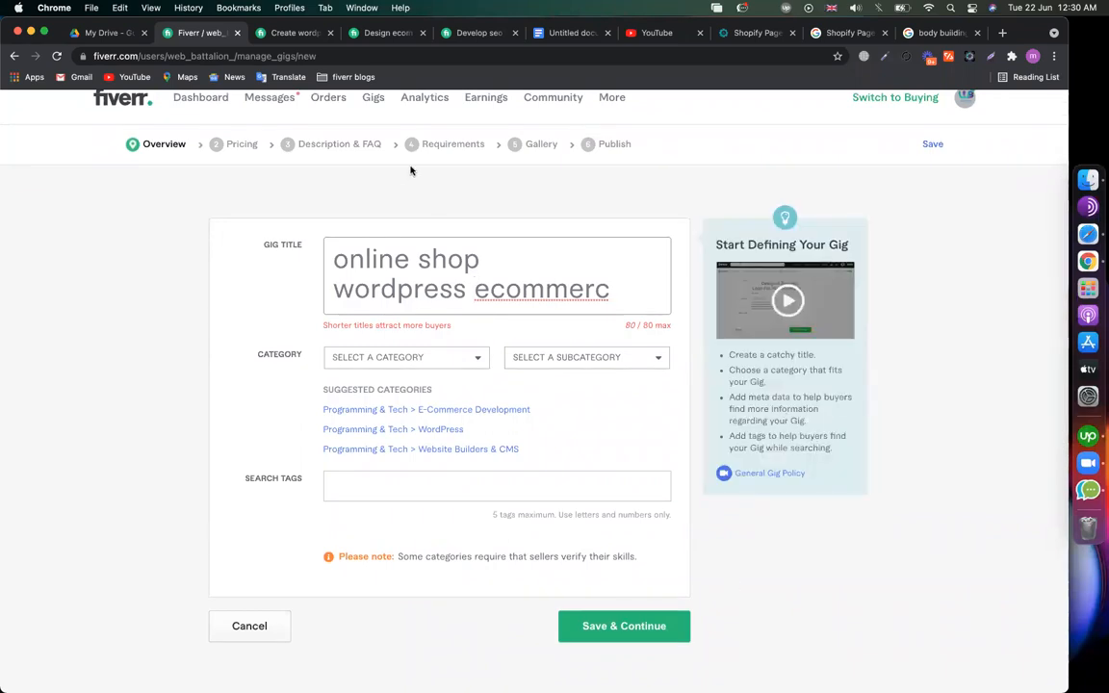
click(473, 273)
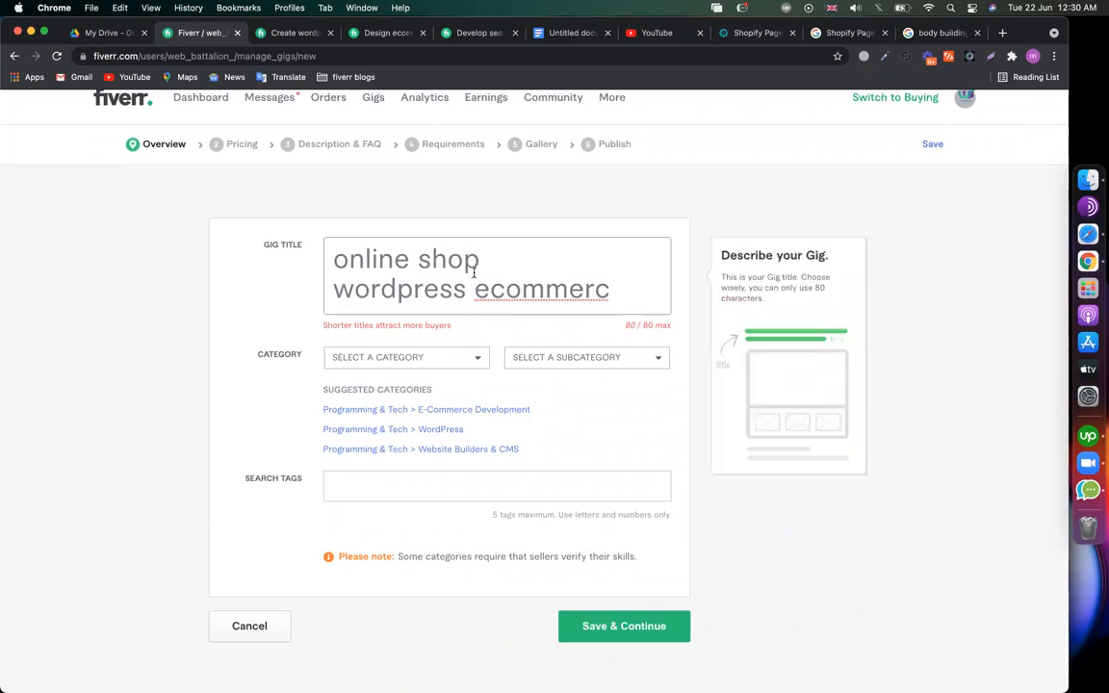
scroll(549, 276, up, 1)
scroll(597, 275, down, 1)
click(616, 282)
scroll(495, 294, down, 2)
scroll(454, 285, up, 4)
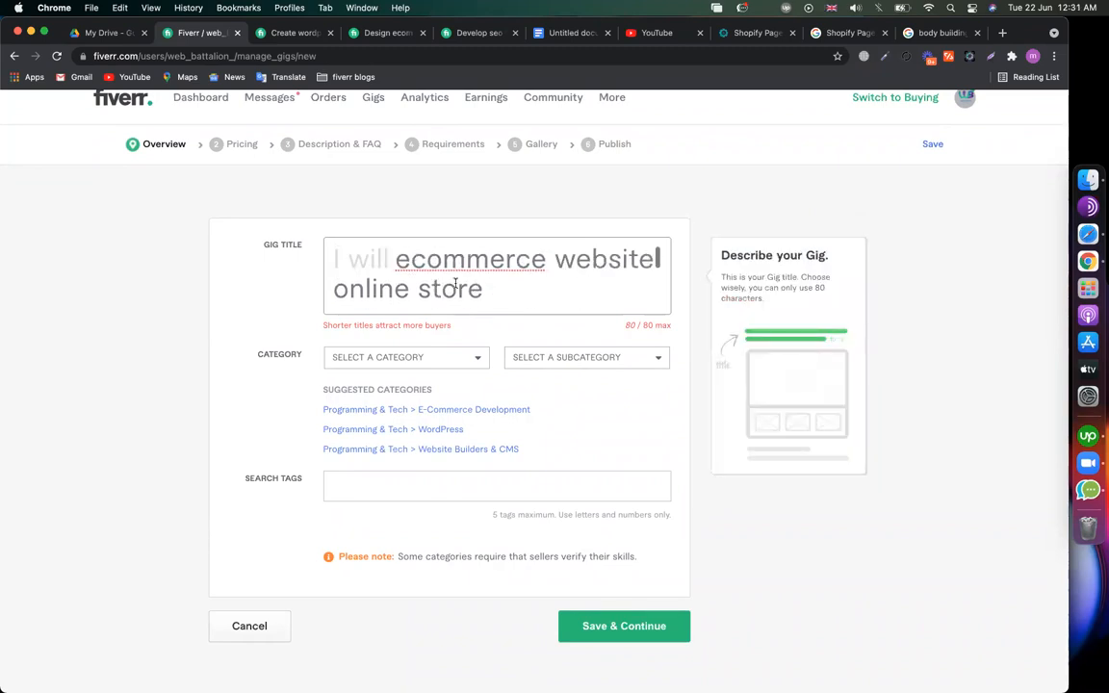
scroll(454, 285, down, 5)
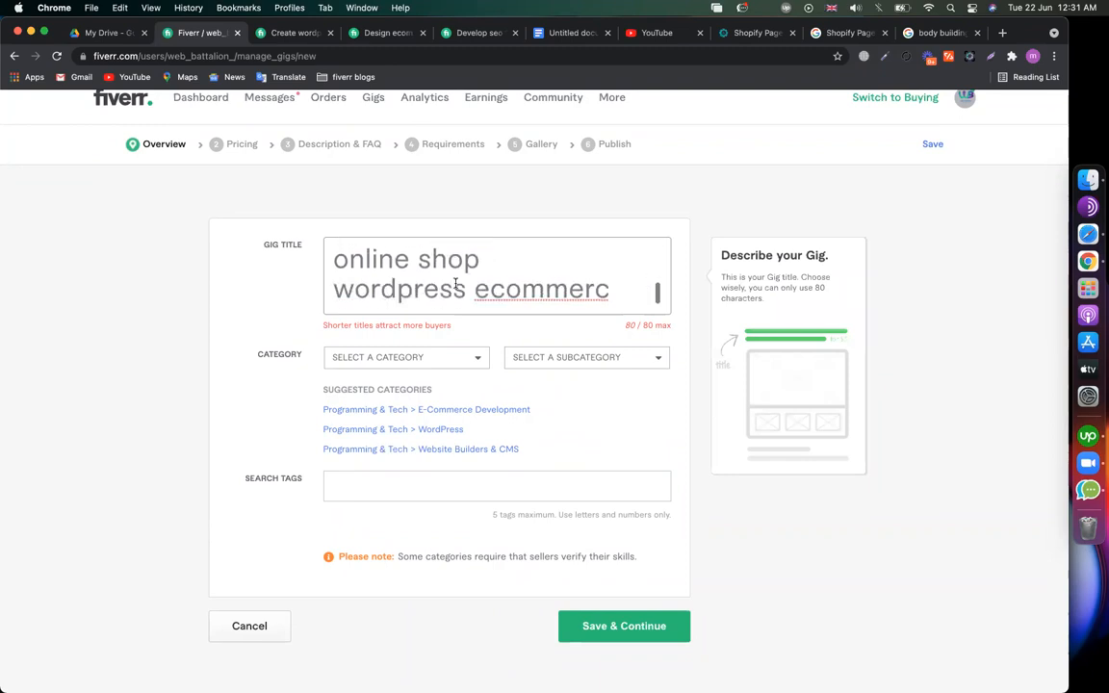
scroll(290, 221, up, 2)
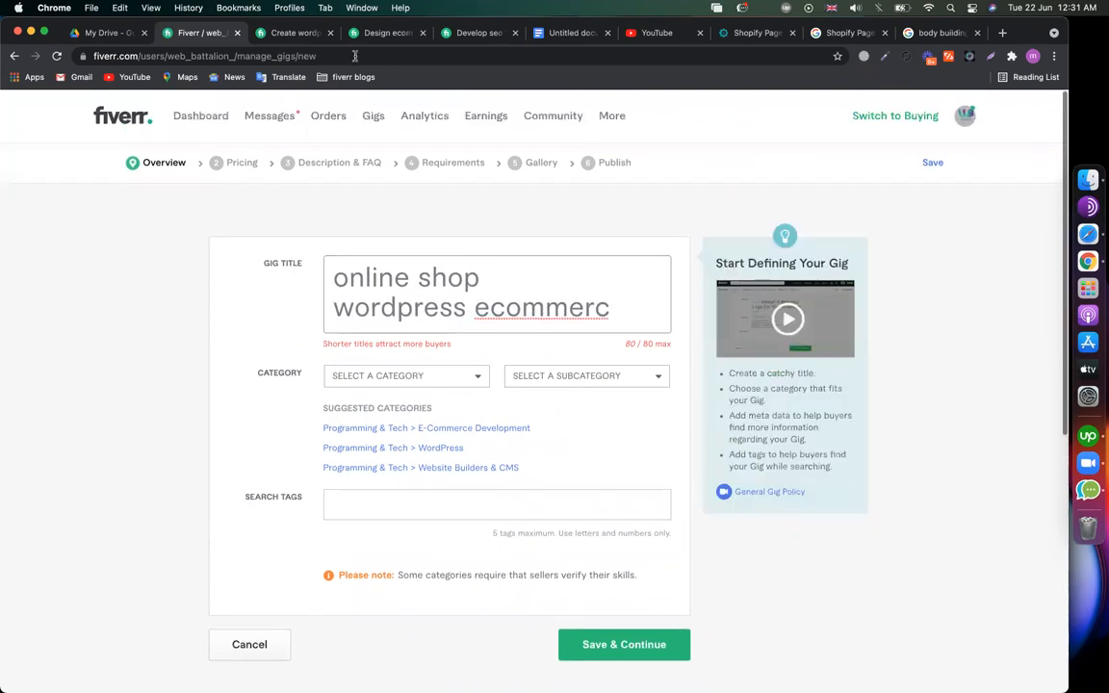
- Compare the "Design ecommerce" gig's title with its web address, and check the new gig's title, category and search tag fields
click(358, 38)
scroll(347, 228, up, 15)
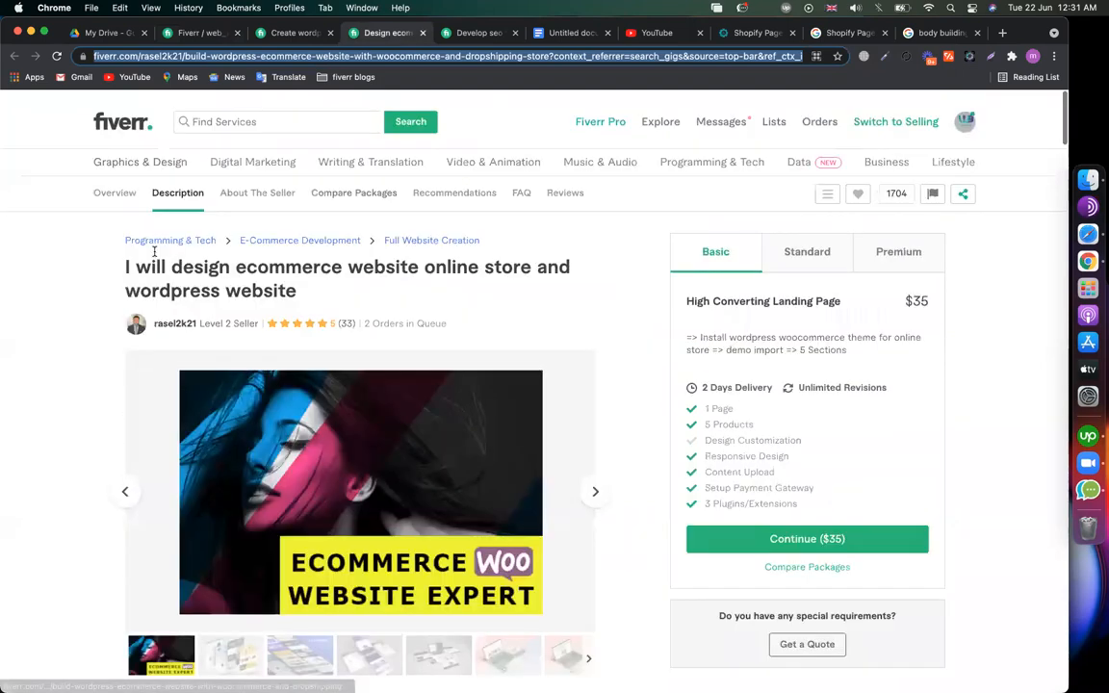
drag(124, 258, 359, 282)
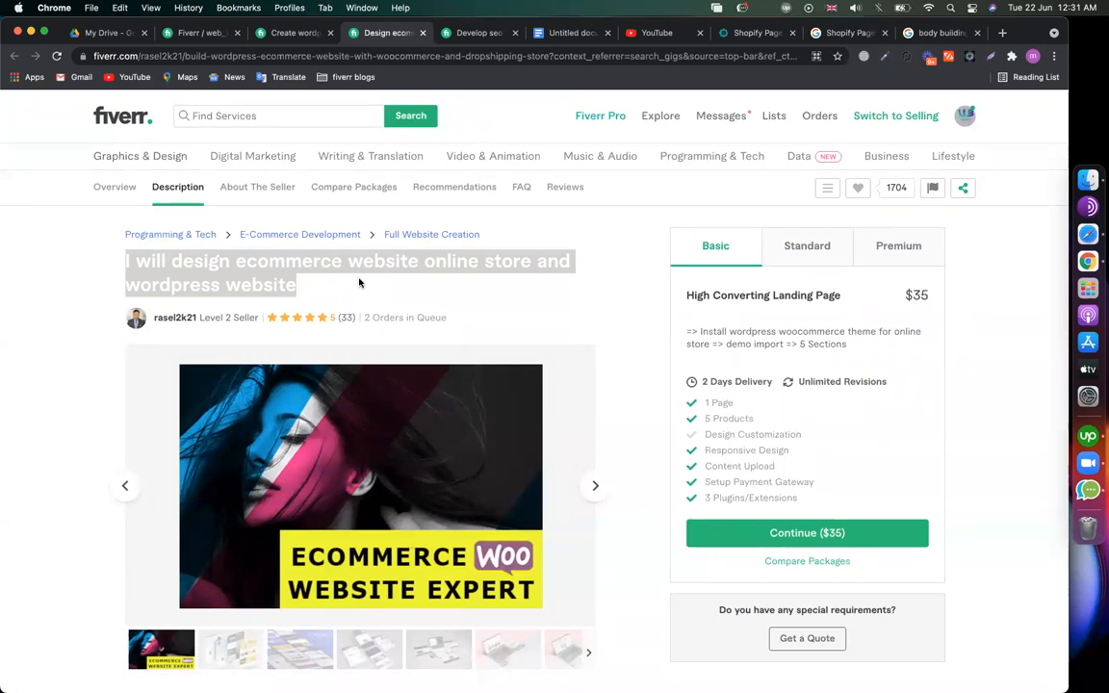
drag(185, 58, 360, 74)
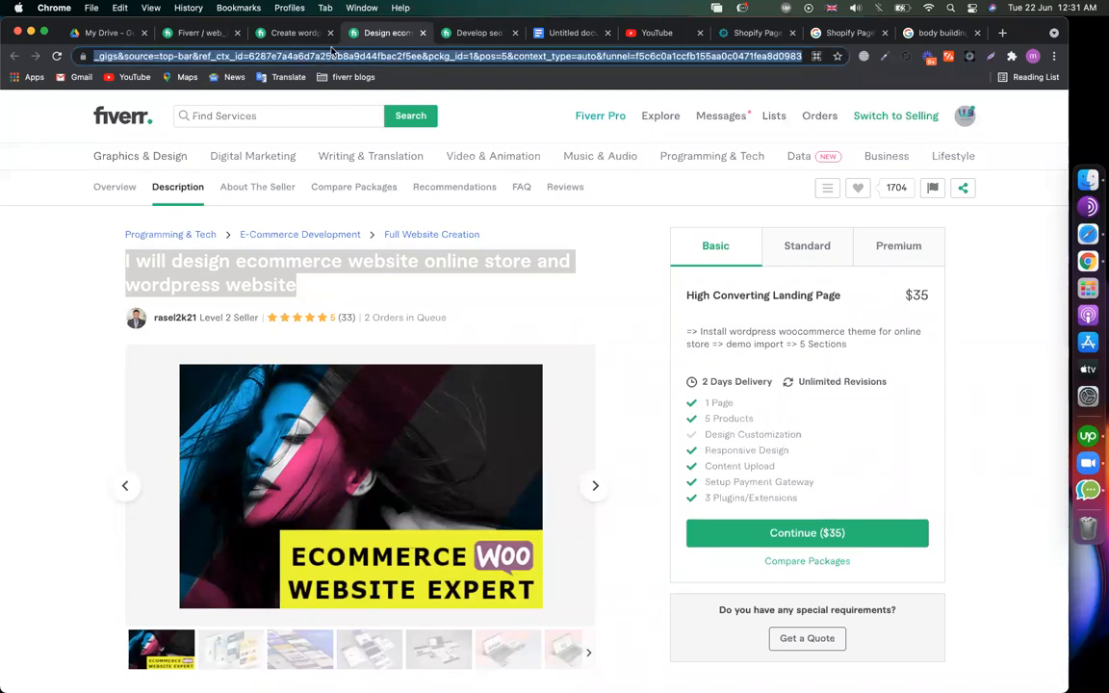
click(173, 34)
click(630, 307)
scroll(577, 318, down, 1)
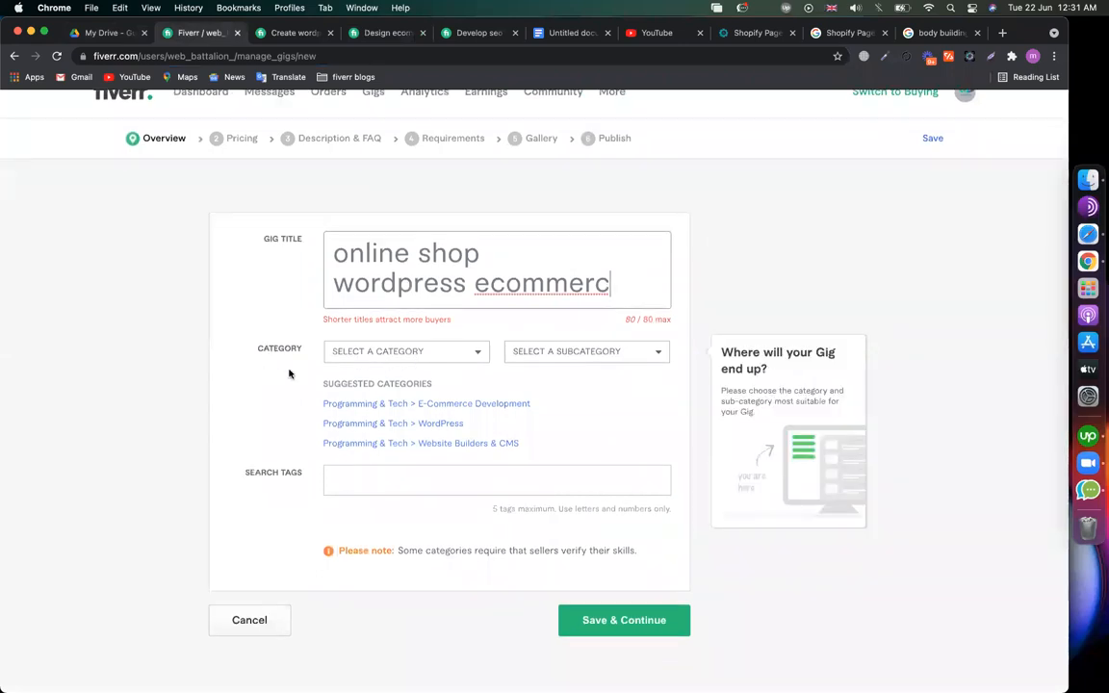
scroll(289, 374, down, 3)
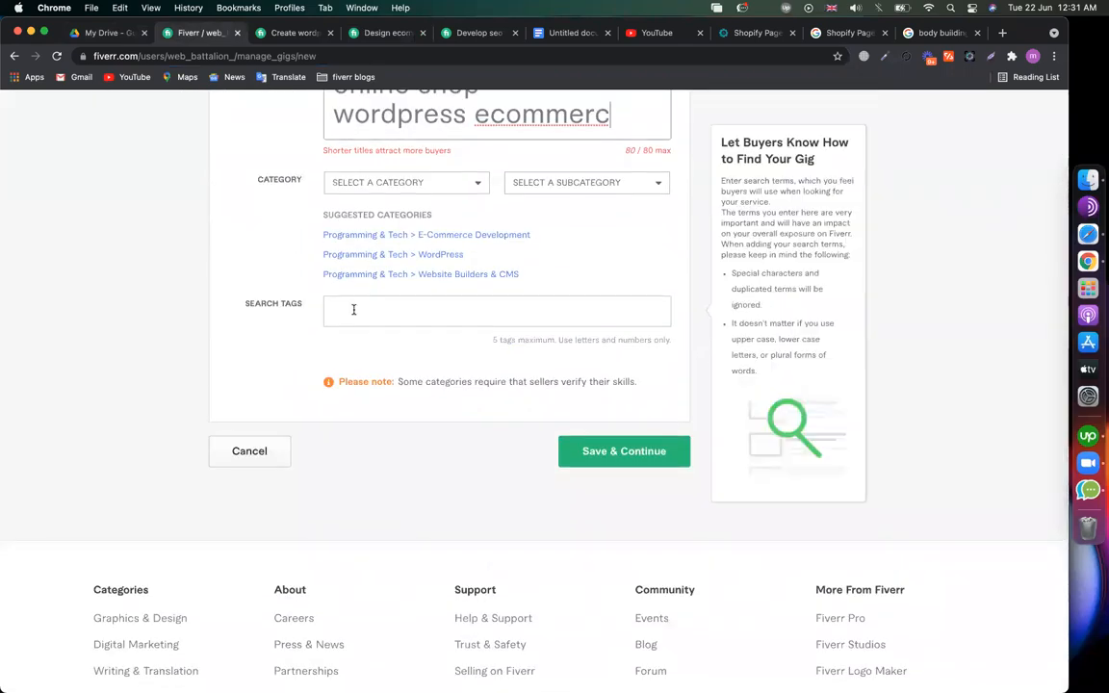
- Check the category paths of the "Design ecommerce" and "Develop seo" gigs
click(381, 34)
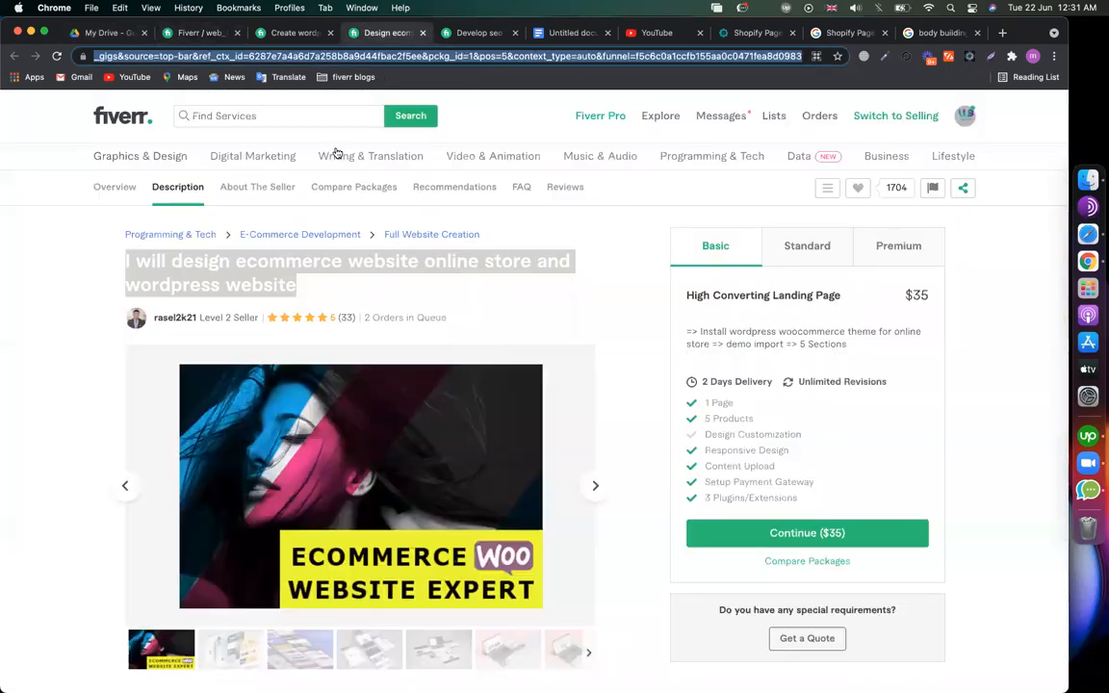
click(24, 281)
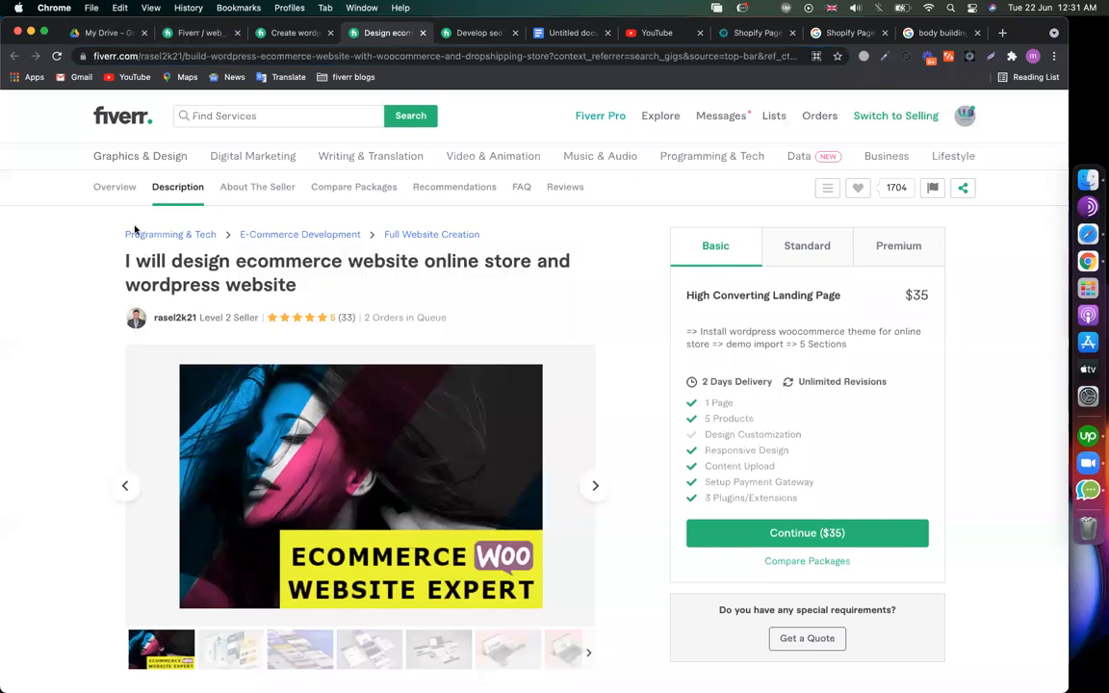
click(465, 34)
scroll(364, 210, up, 10)
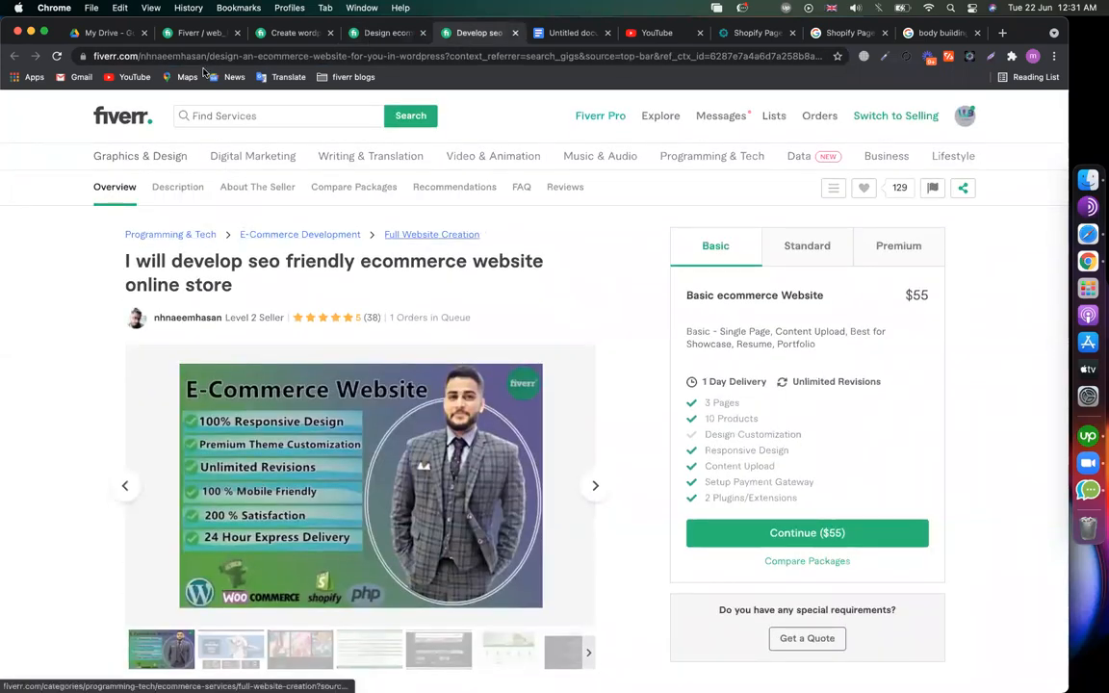
- Set the new gig's category to Programming & Tech, subcategory to E-Commerce Development and service type to Full Website Creation
click(197, 33)
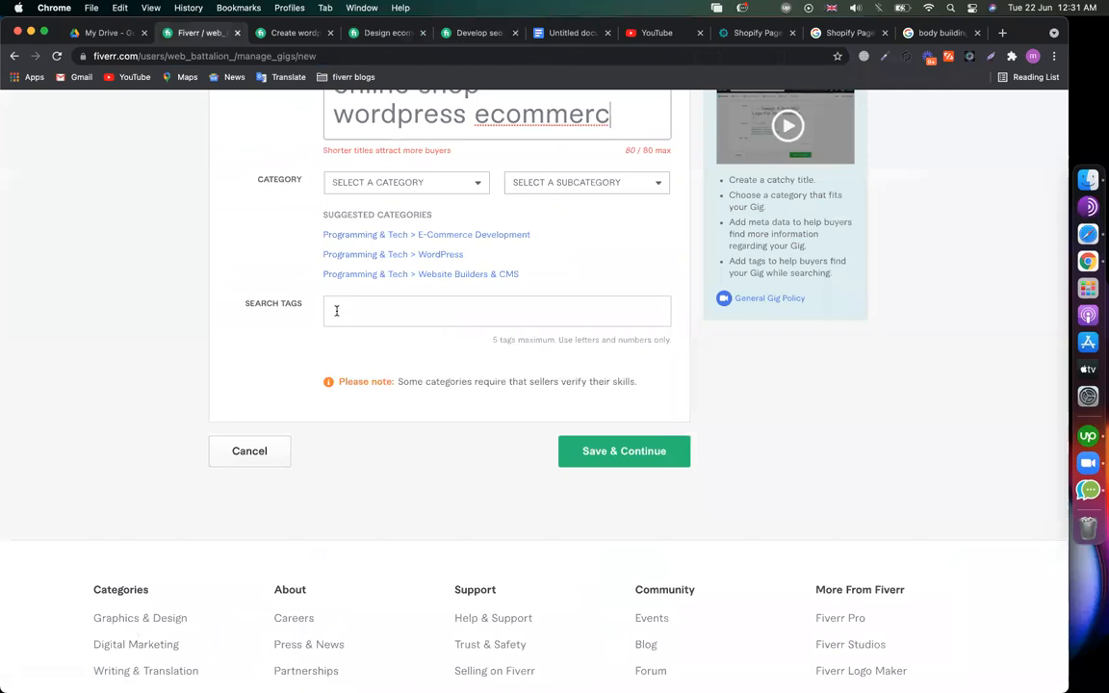
click(388, 188)
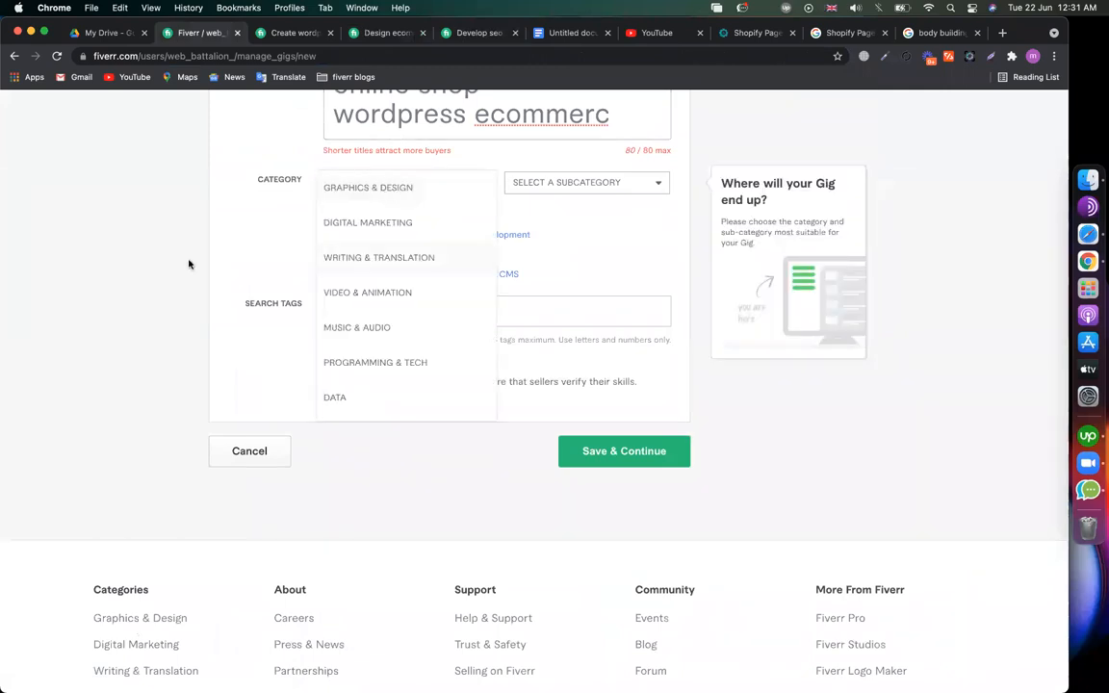
click(396, 188)
click(395, 364)
click(532, 184)
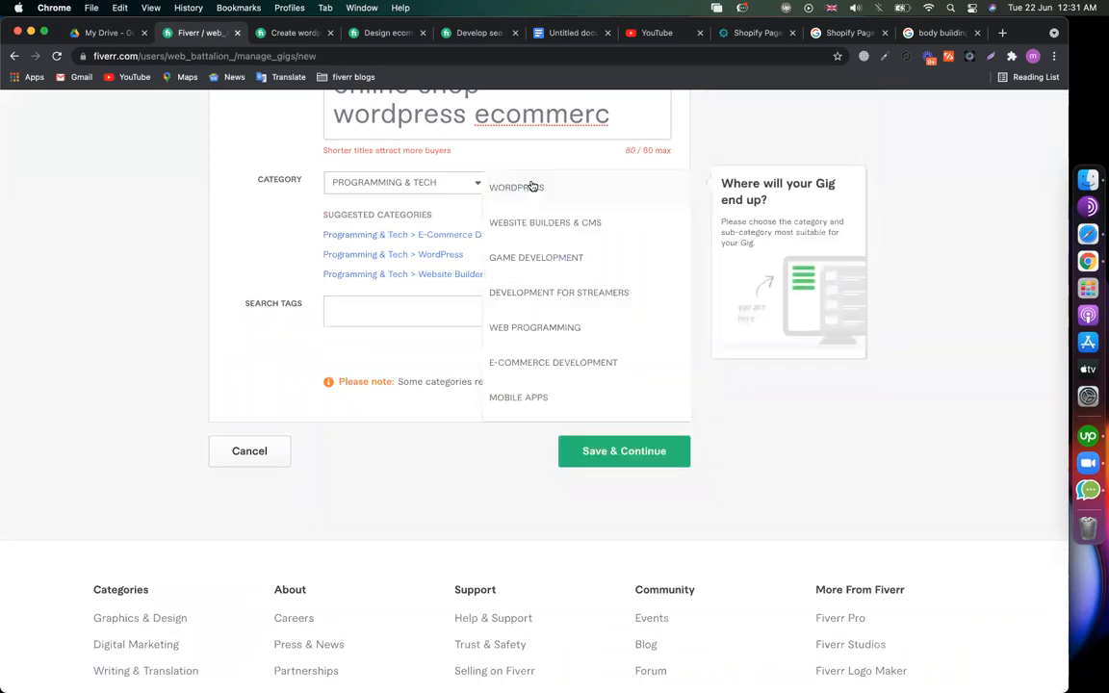
click(540, 362)
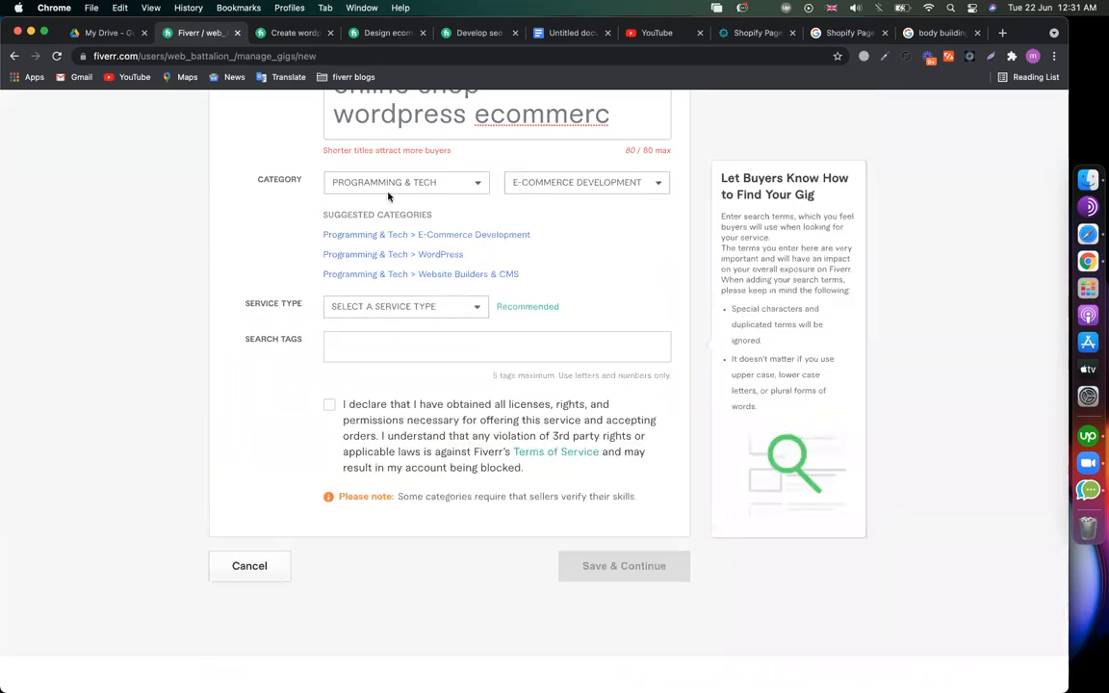
click(378, 311)
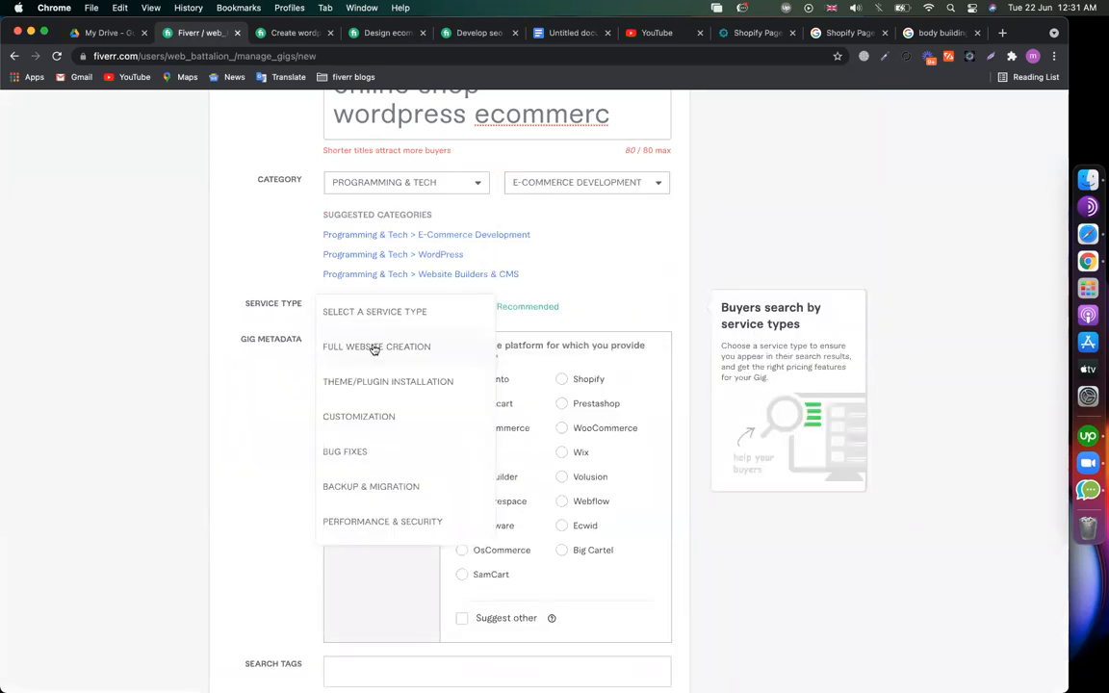
click(374, 347)
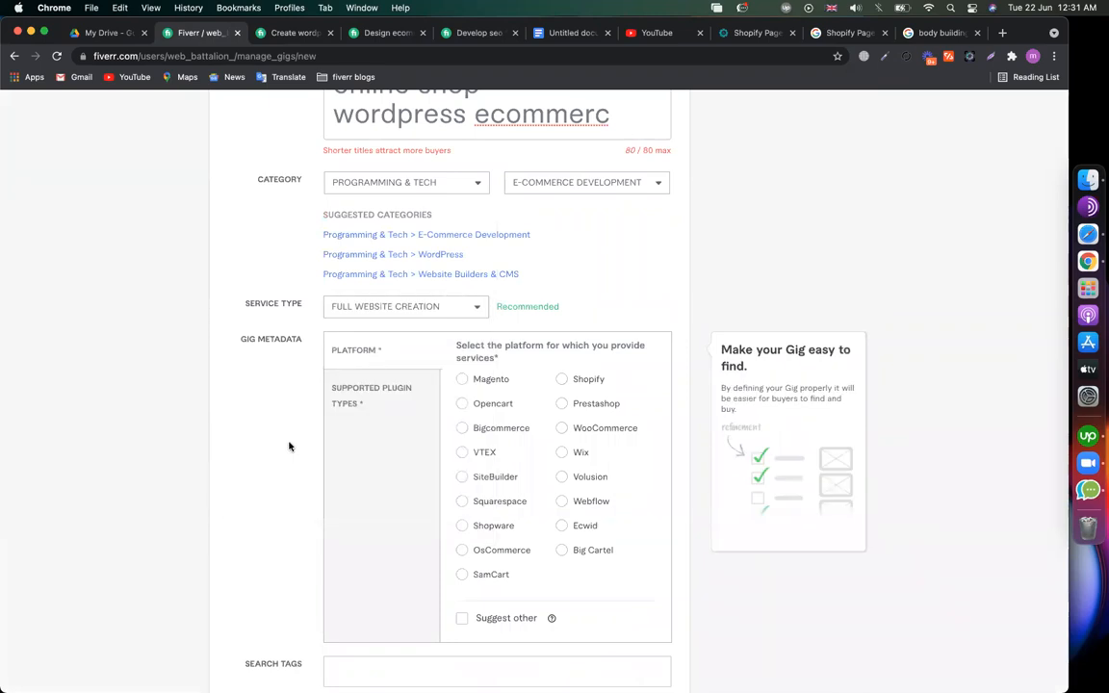
- Copy the new gig's full title into the keyword document below the secondary keywords, labelled "URL :"
scroll(289, 446, up, 2)
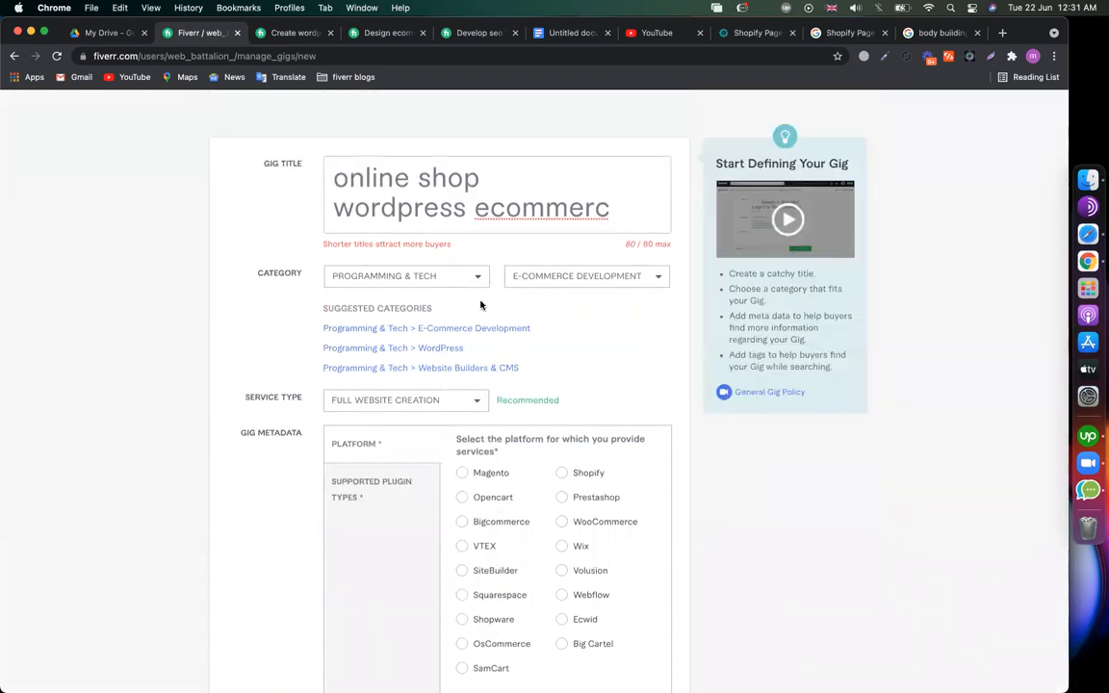
scroll(196, 481, up, 2)
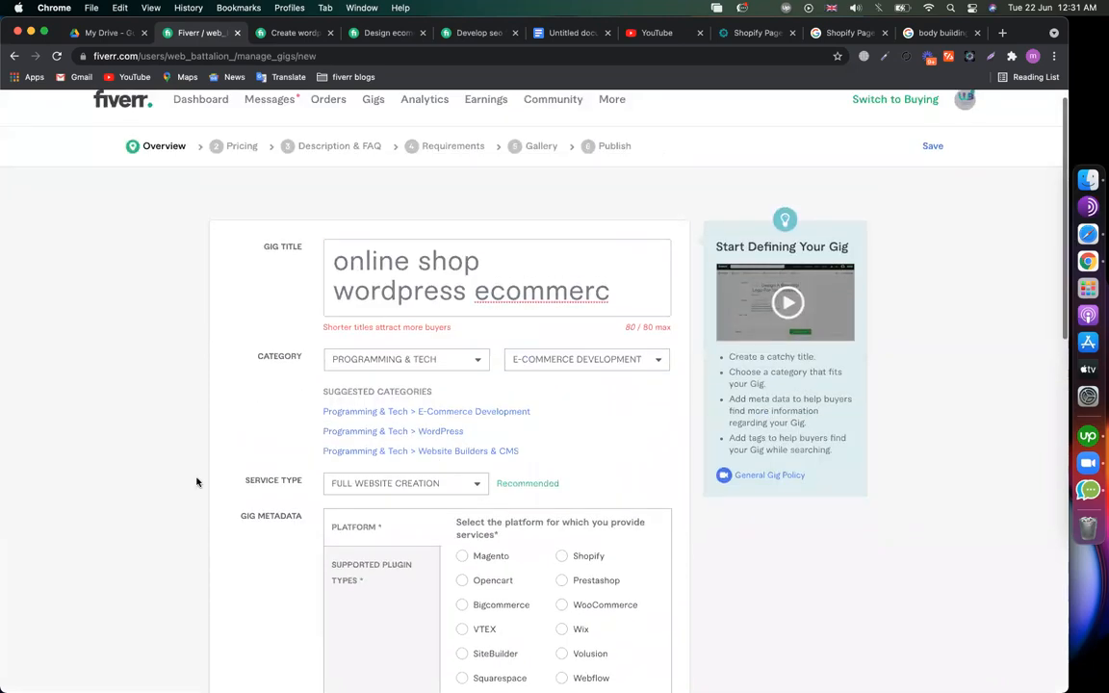
scroll(197, 481, down, 1)
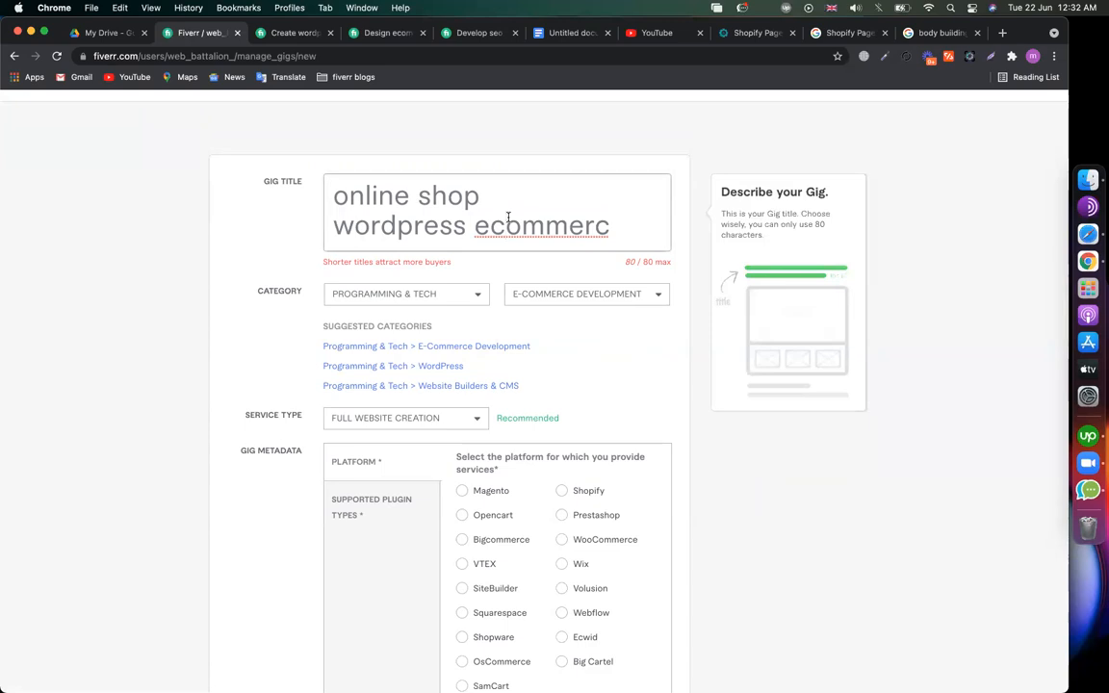
key(super+a)
key(super+c)
click(556, 36)
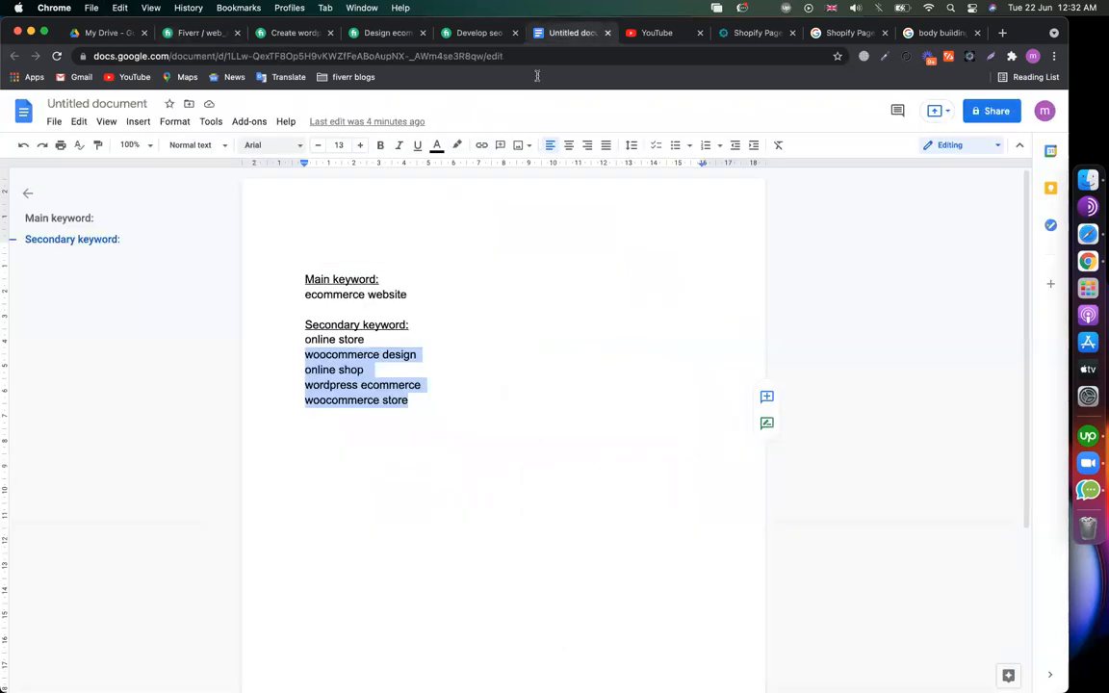
click(548, 479)
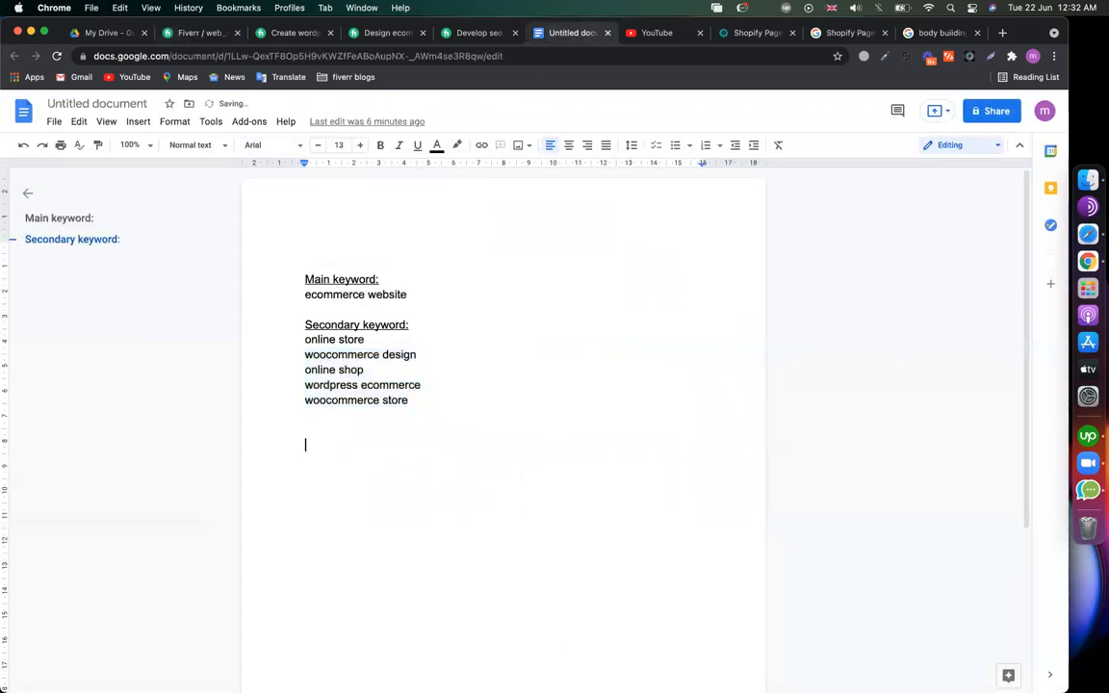
text(1. UR)
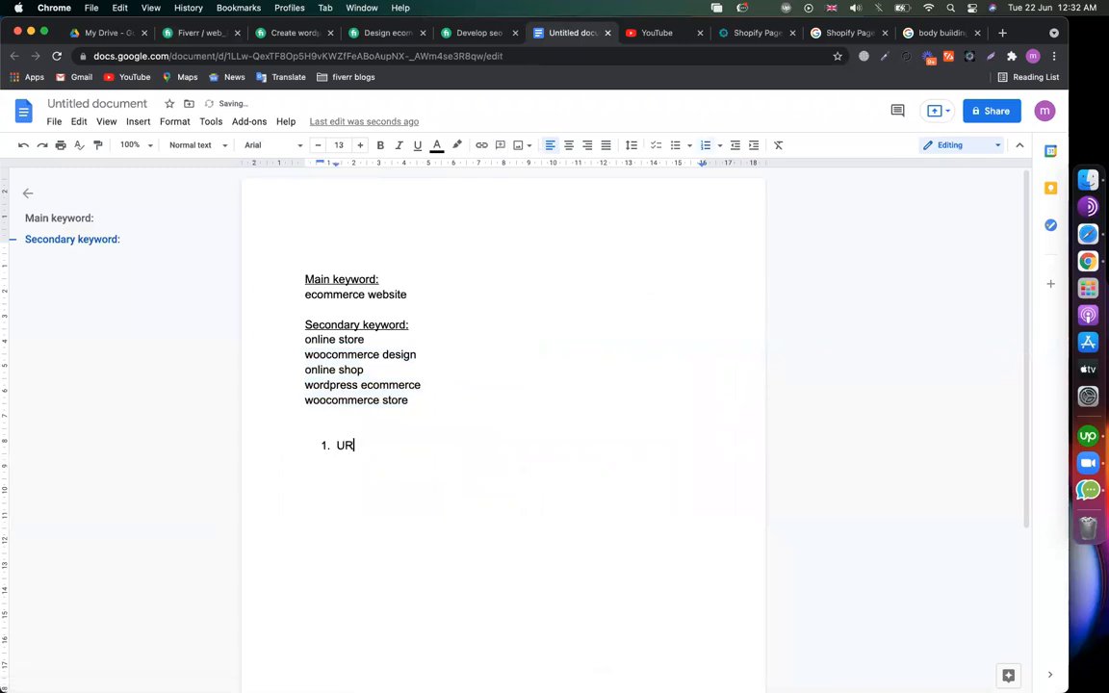
text(L :)
text(ecommerce website online store woocommerce design online shop wordpress ecommerc)
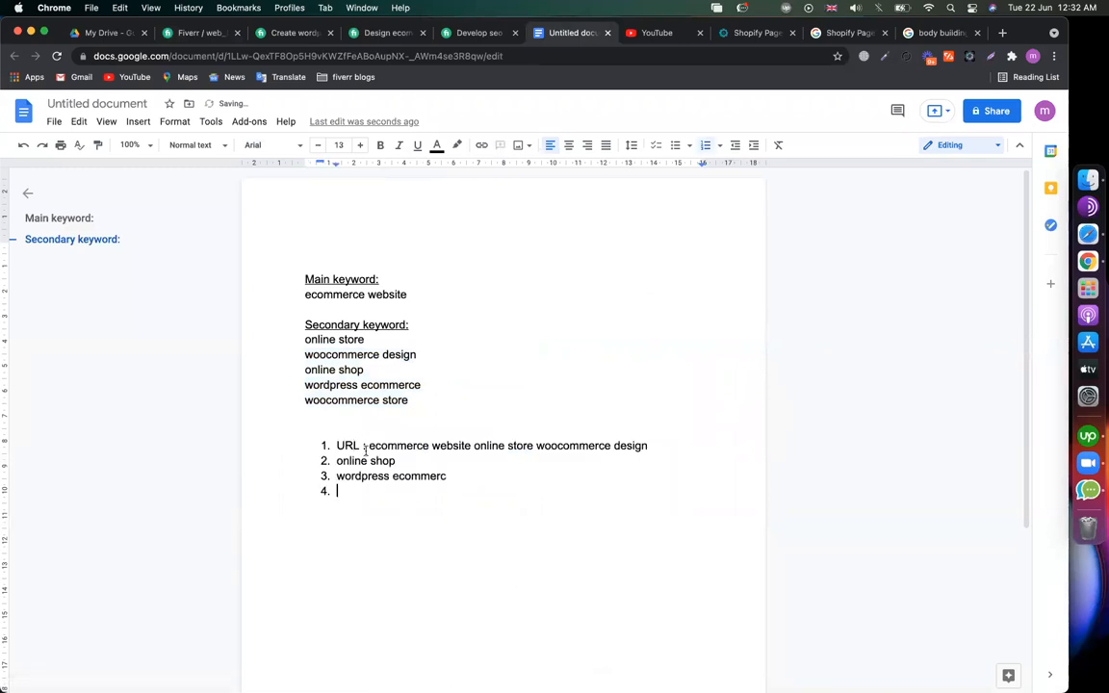
- Remove the list numbering from the URL text and join "online shop" and "wordpress ecommerc" onto the same paragraph
key(BackSpace)
key(BackSpace)
click(335, 460)
key(BackSpace)
key(BackSpace)
key(BackSpace)
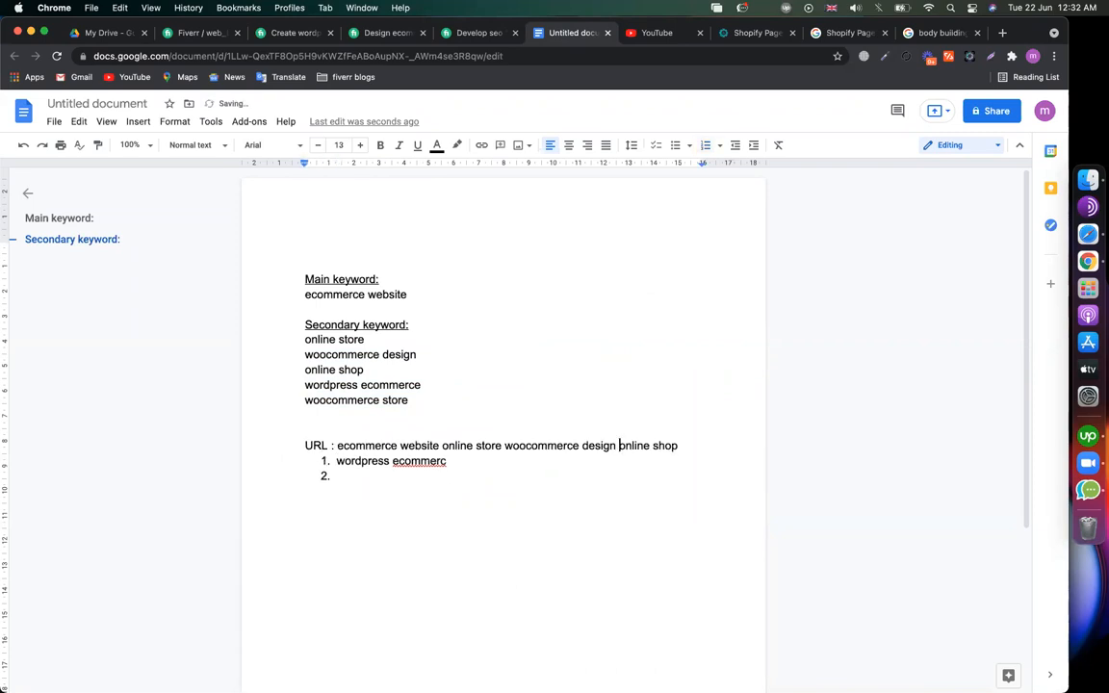
click(335, 461)
key(BackSpace)
key(BackSpace)
key(BackSpace)
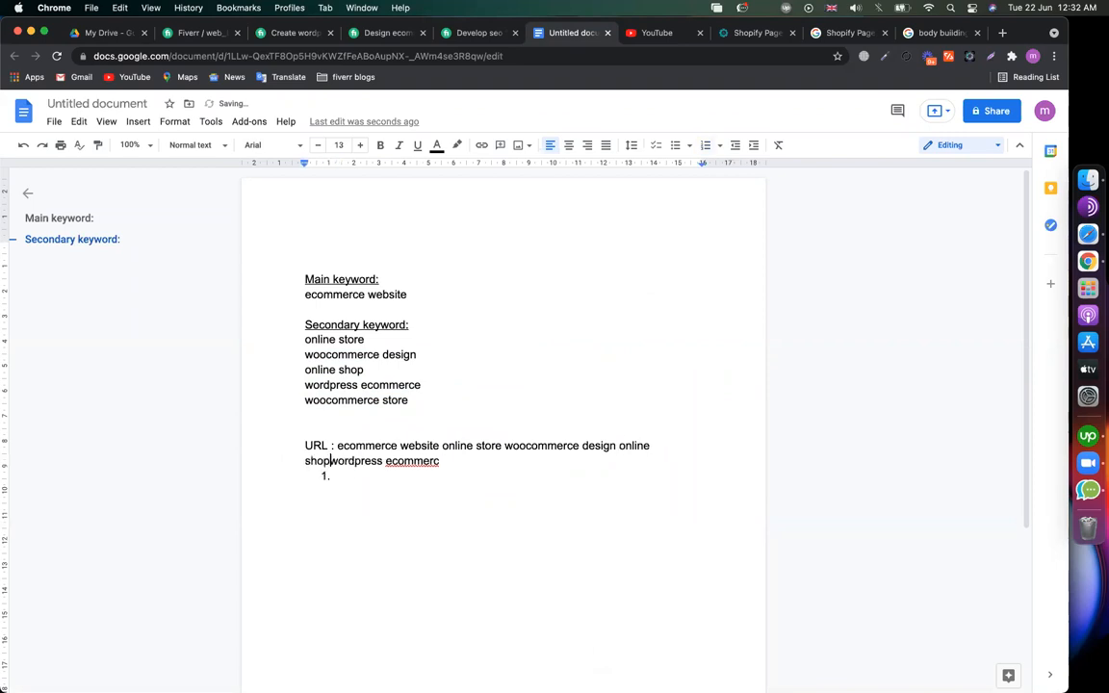
- Delete the leftover empty list item and complete the last word of the URL text as "ecommerce"
click(339, 476)
key(BackSpace)
key(BackSpace)
key(BackSpace)
text(e)
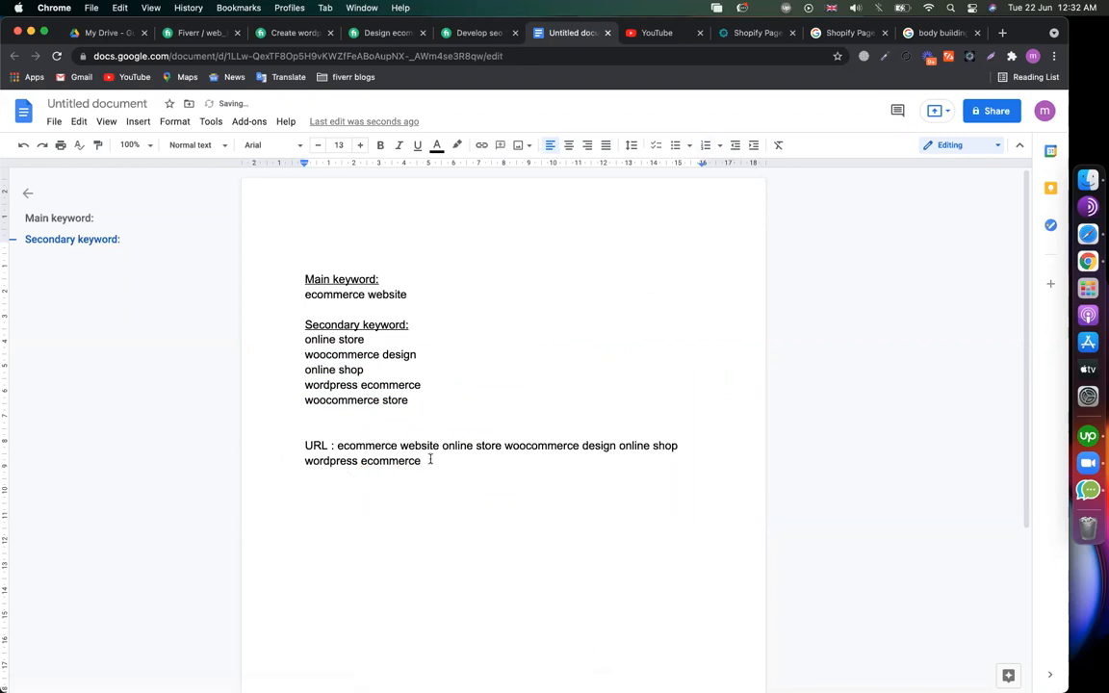
- Replace the new gig's title with the cleaned-up URL keyword text from the document
shift+click(337, 446)
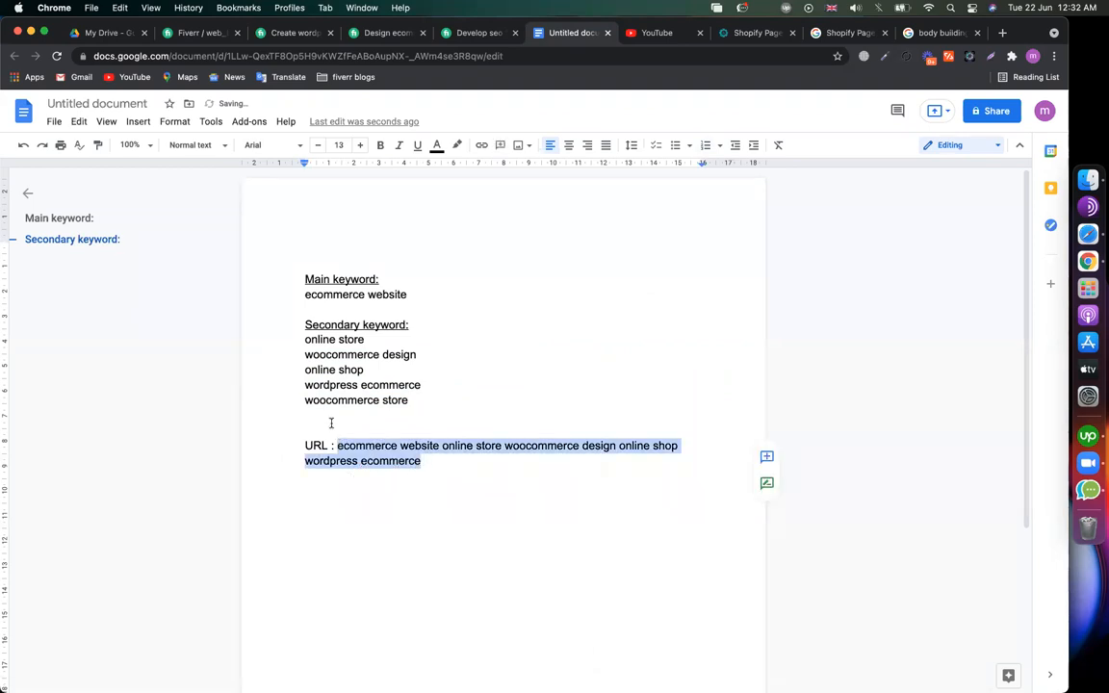
click(206, 34)
click(426, 204)
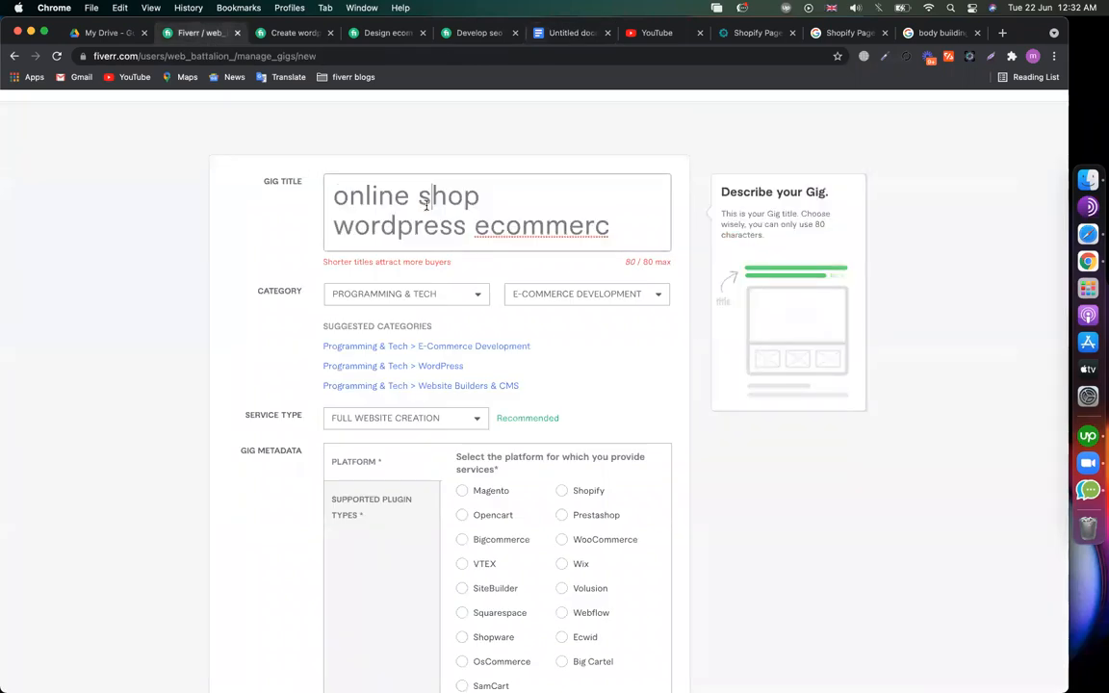
key(super+a)
key(super+v)
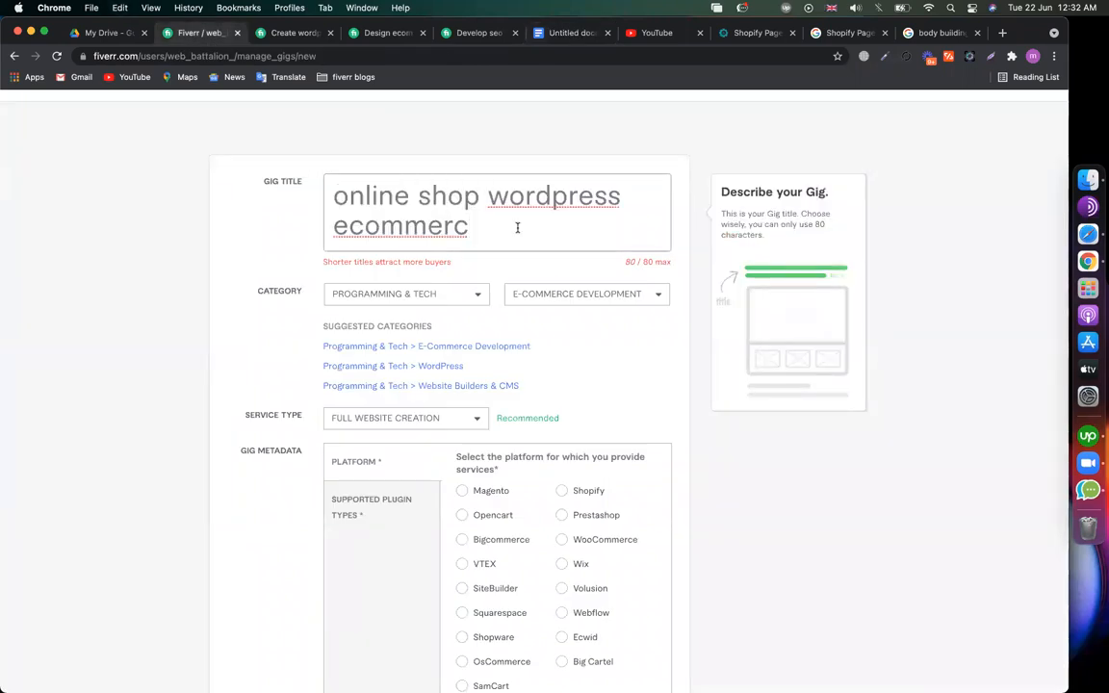
click(638, 261)
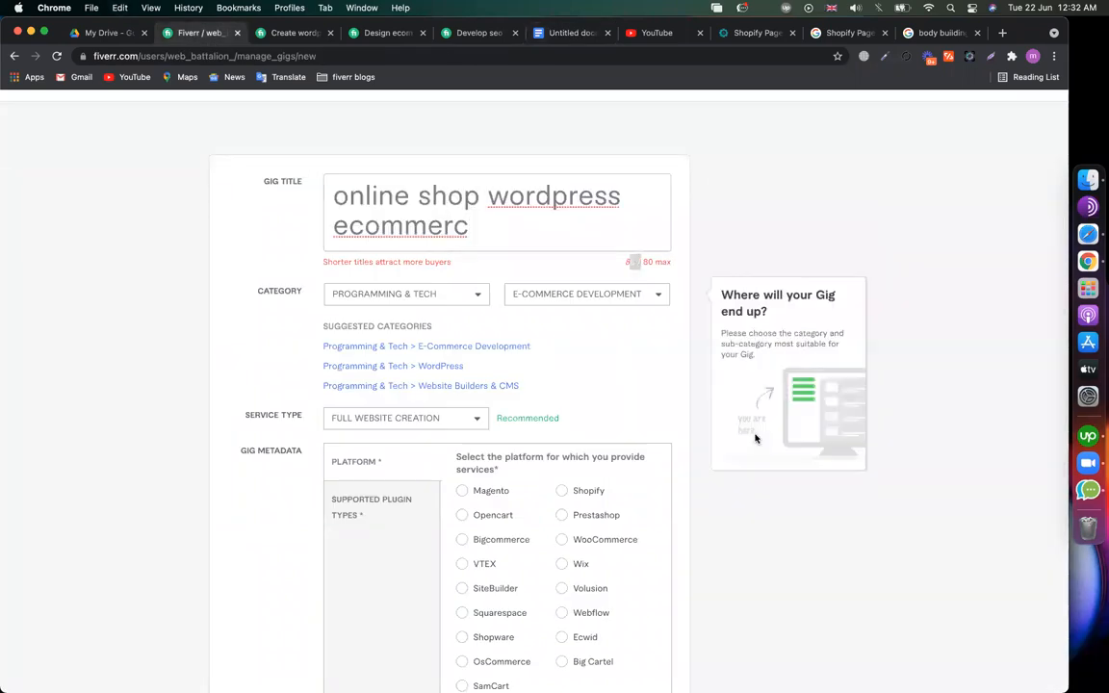
- Set the gig's platform metadata to WooCommerce and bring up the supported plugin types
scroll(674, 519, down, 4)
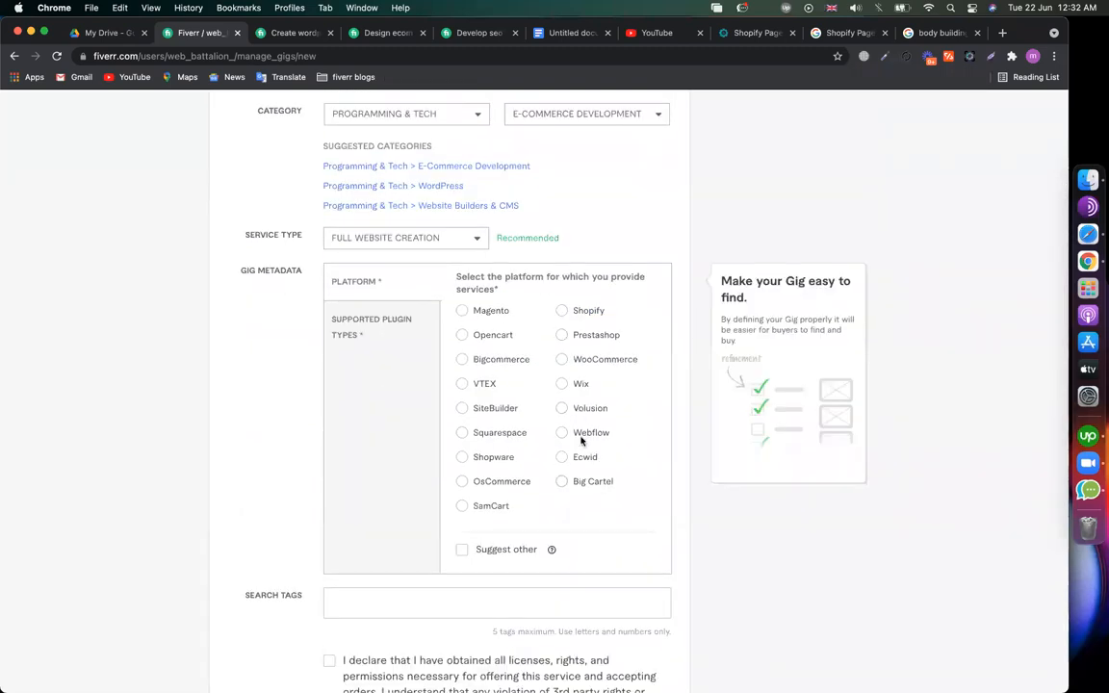
click(562, 361)
click(354, 335)
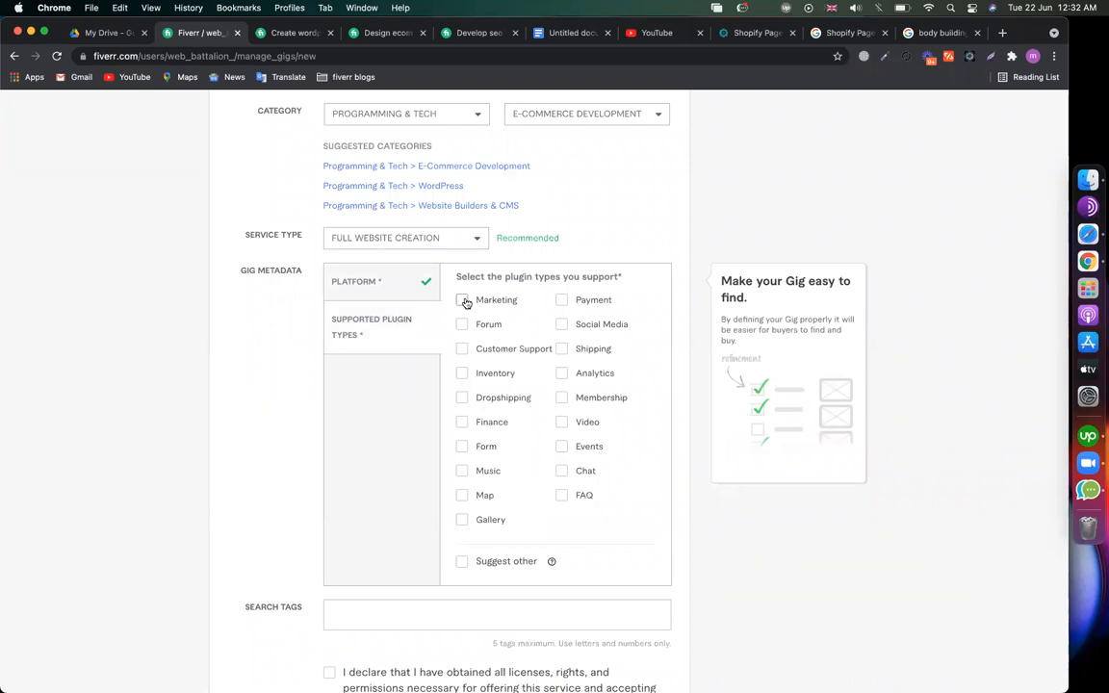
- Add an empty line below the URL text in the keyword document, then return to the new gig form
click(563, 34)
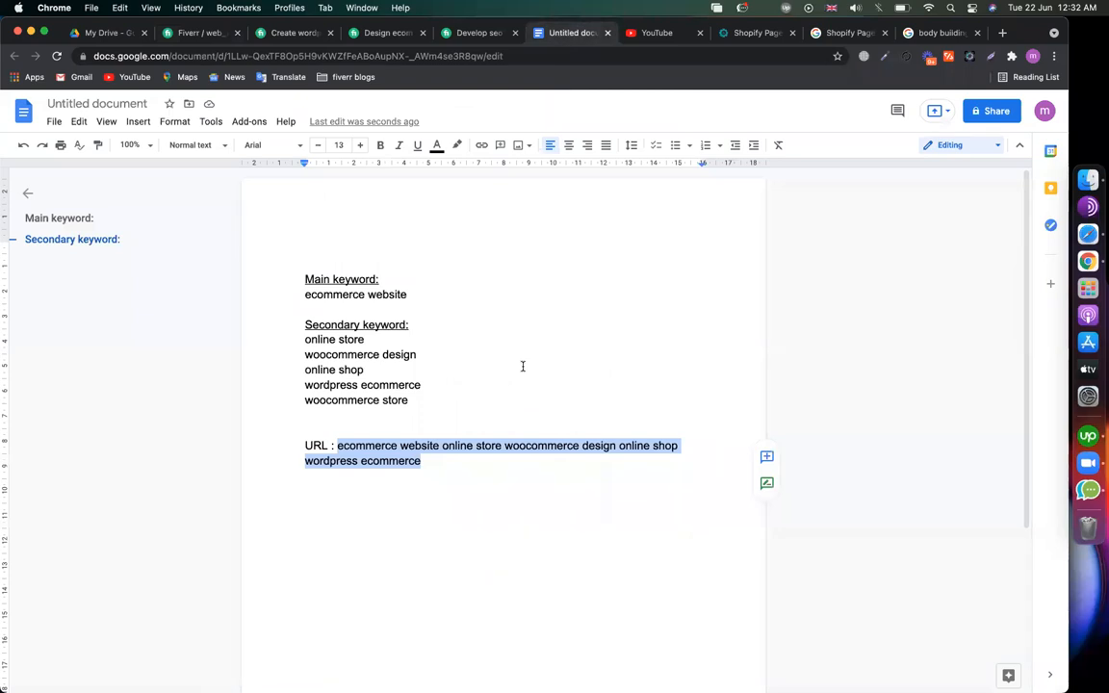
click(484, 465)
key(Return)
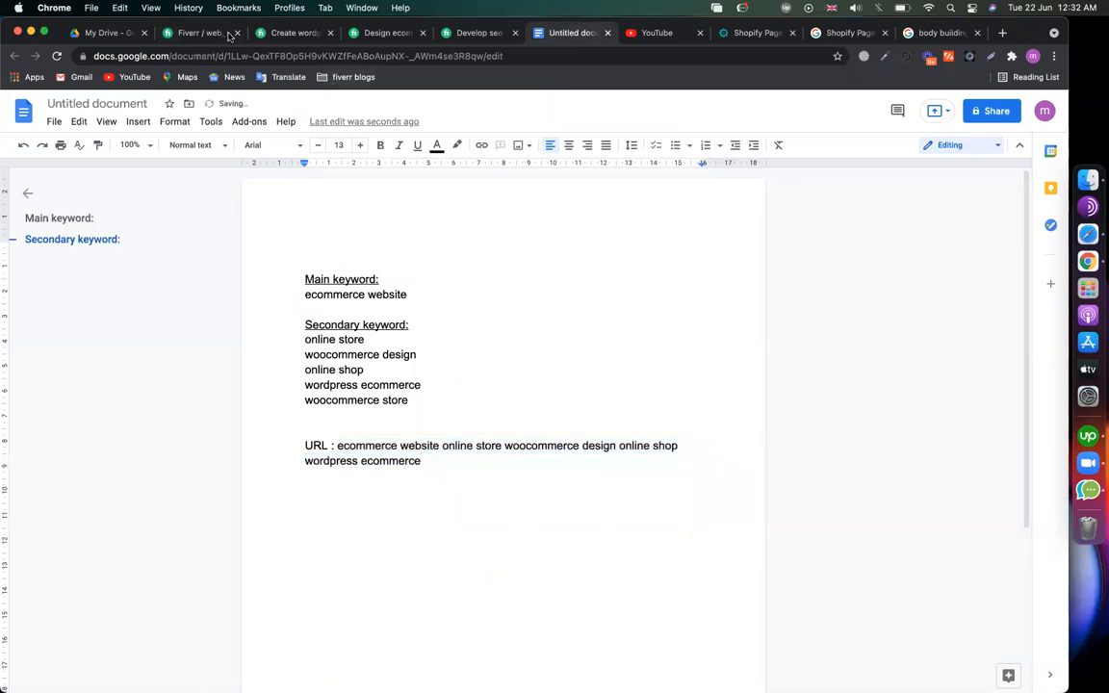
click(204, 33)
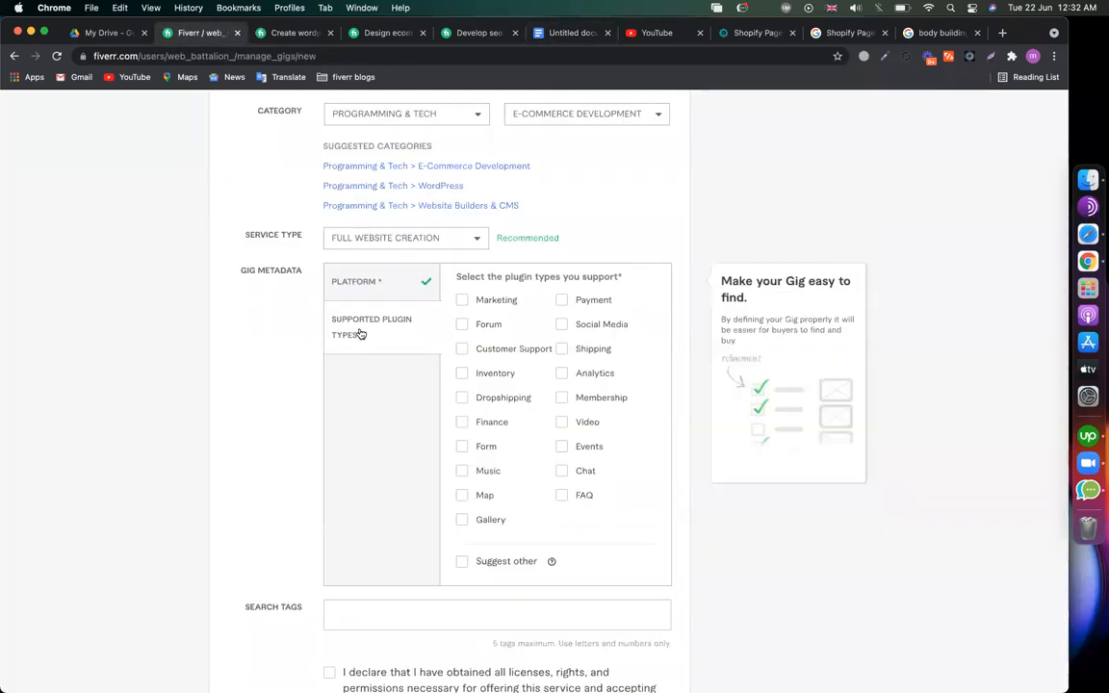
- Select every listed supported plugin type, from Marketing to Gallery and Payment to FAQ, leaving out Suggest other
click(462, 300)
click(463, 326)
click(462, 350)
click(462, 374)
click(461, 398)
click(462, 428)
click(462, 449)
click(462, 472)
click(462, 495)
click(462, 520)
click(561, 495)
click(561, 471)
click(561, 447)
click(561, 424)
click(562, 399)
click(562, 373)
click(561, 349)
click(562, 324)
click(561, 300)
- Add the document's main keyword "ecommerce website" as the gig's first search tag
scroll(343, 520, down, 2)
click(344, 537)
scroll(343, 510, down, 2)
scroll(344, 480, down, 1)
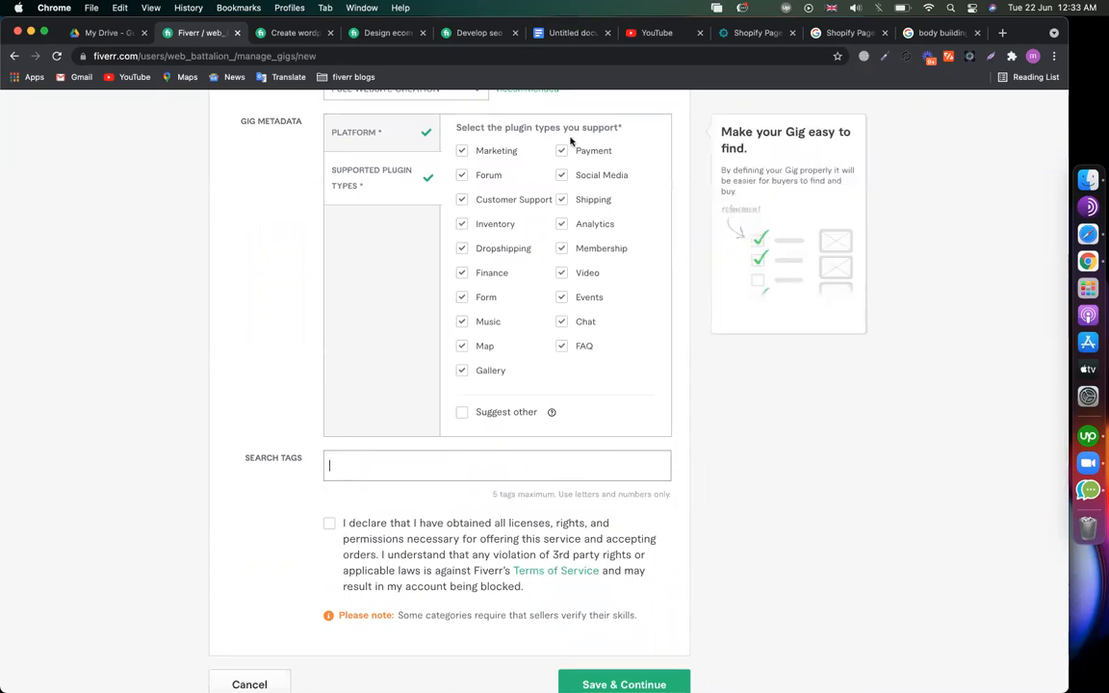
click(566, 32)
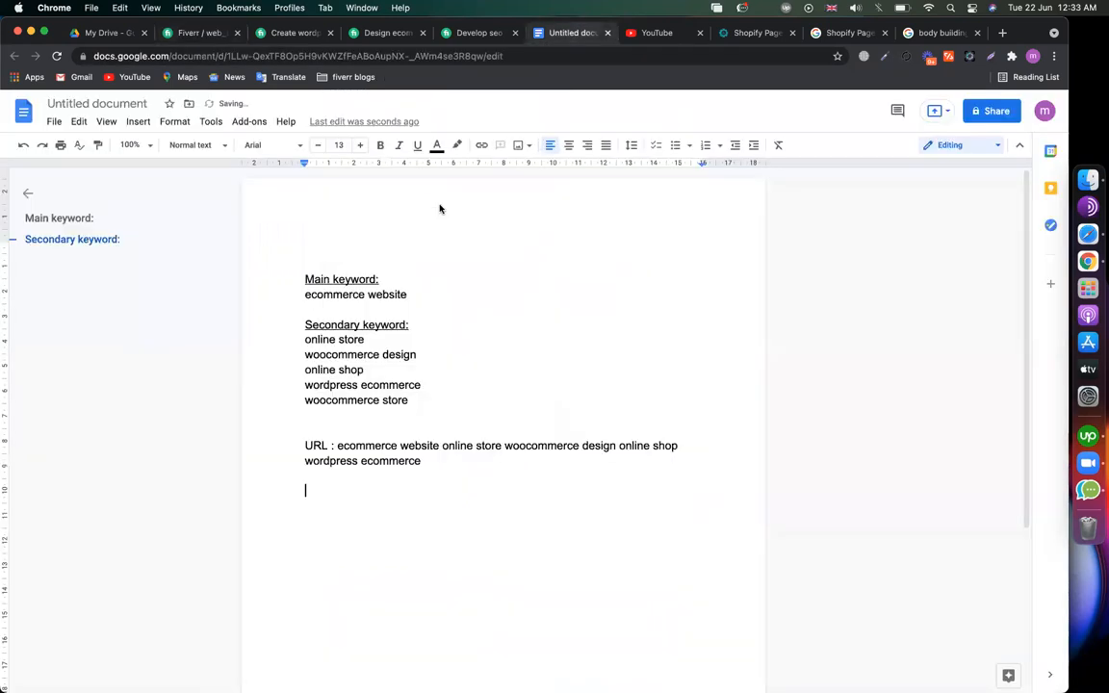
drag(412, 294, 304, 294)
key(super+c)
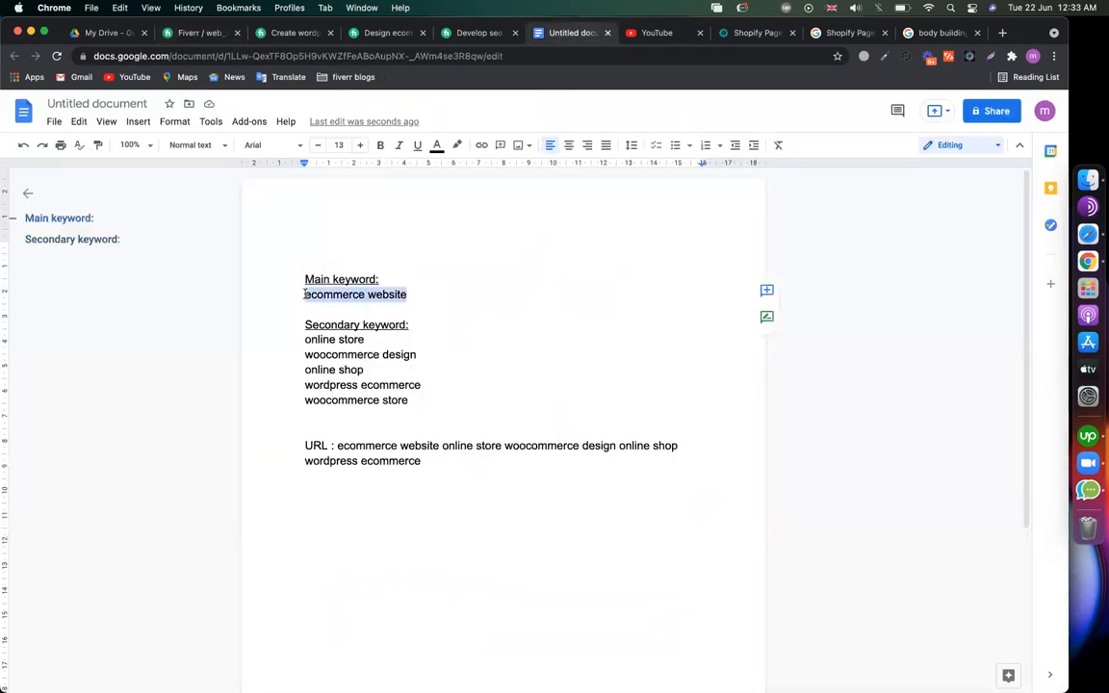
click(174, 33)
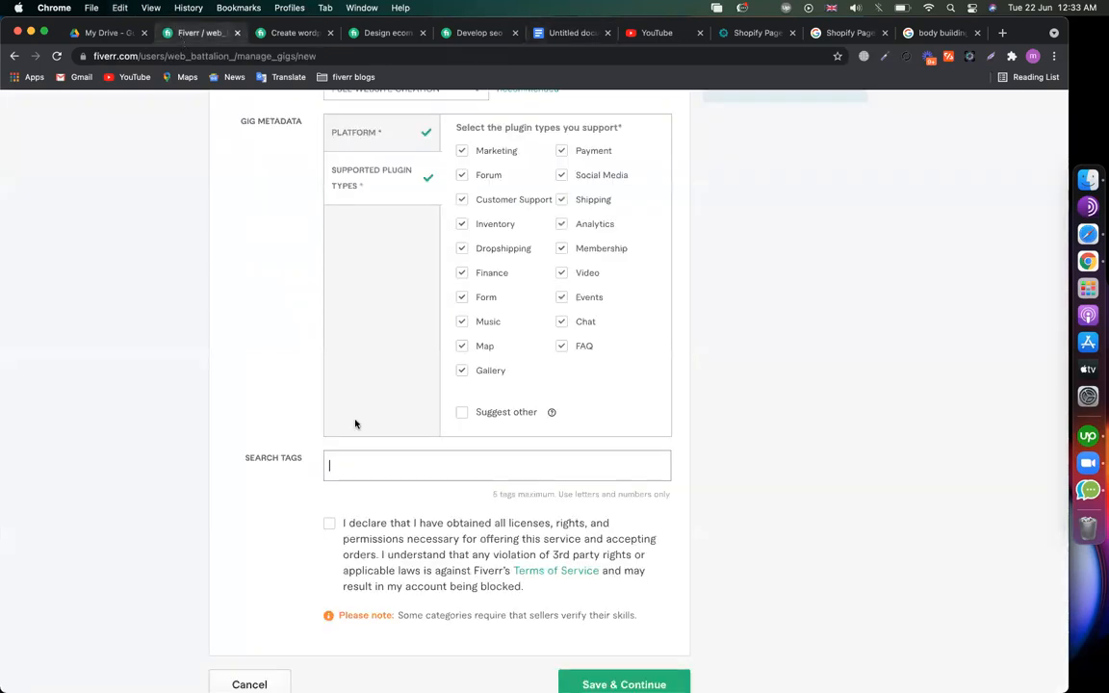
key(super+v)
key(Return)
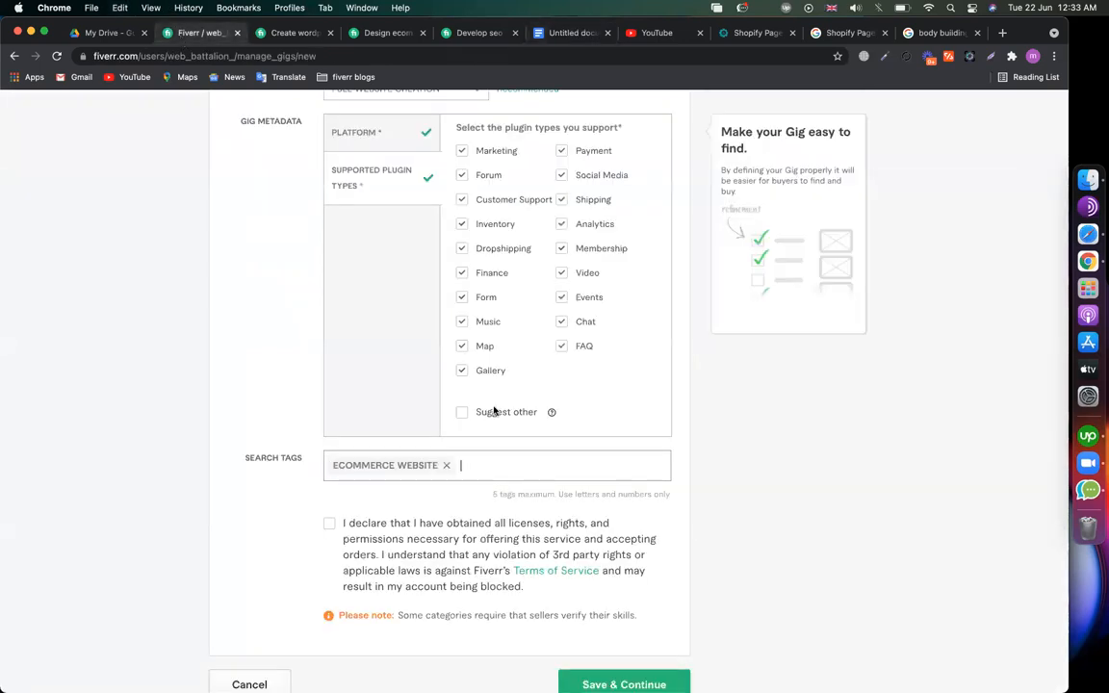
- Copy the secondary keyword "online store" from the document and add it as a search tag
click(573, 32)
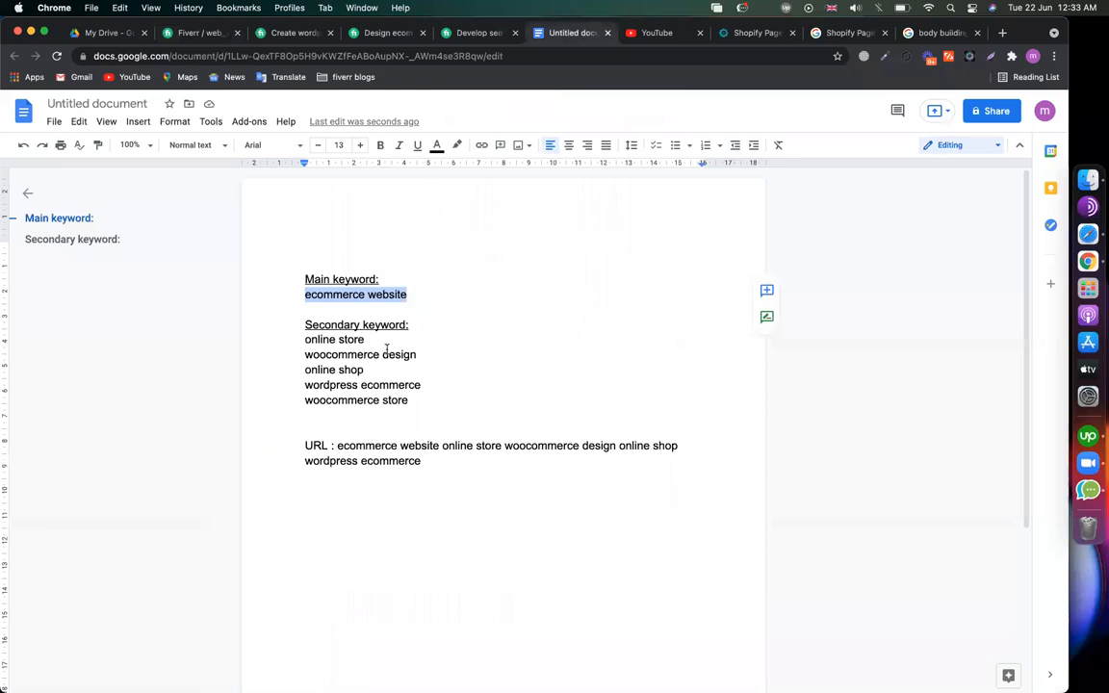
drag(364, 341, 300, 340)
key(super+c)
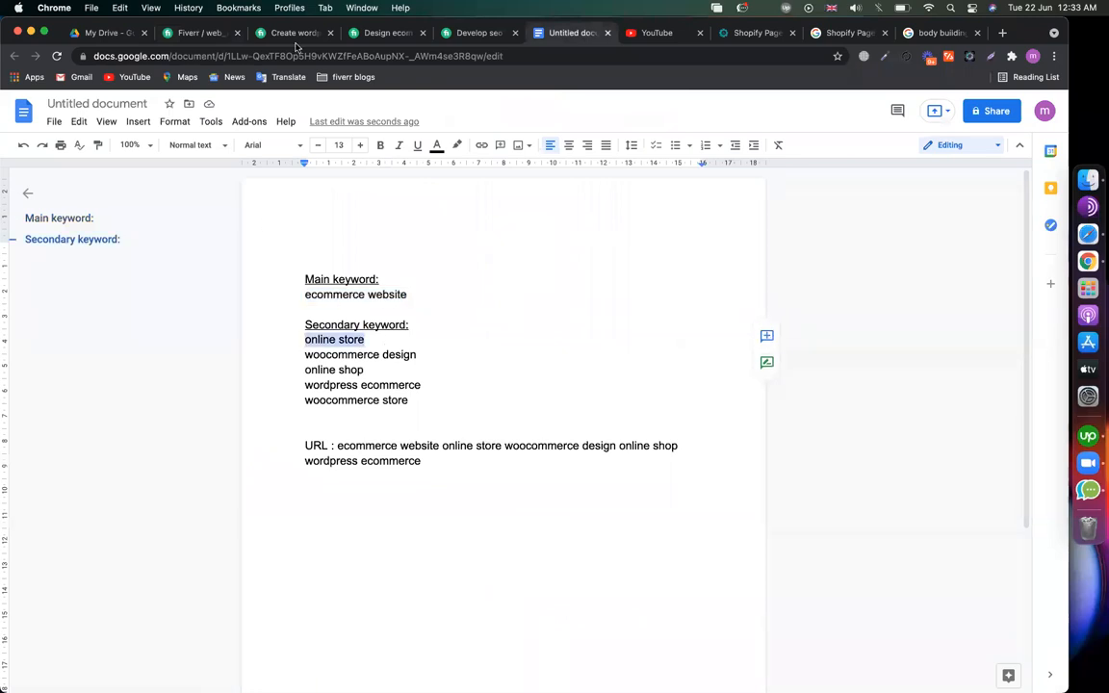
click(197, 33)
key(super+v)
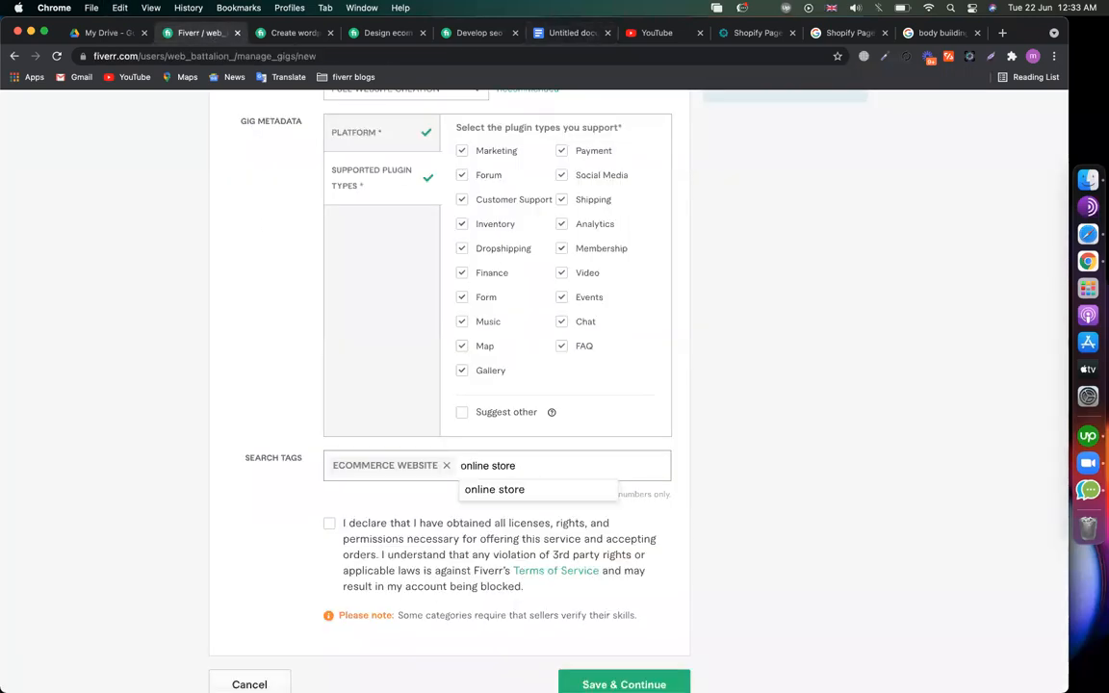
key(Return)
- Copy the secondary keyword "woocommerce design" from the document and add it as a search tag
click(565, 31)
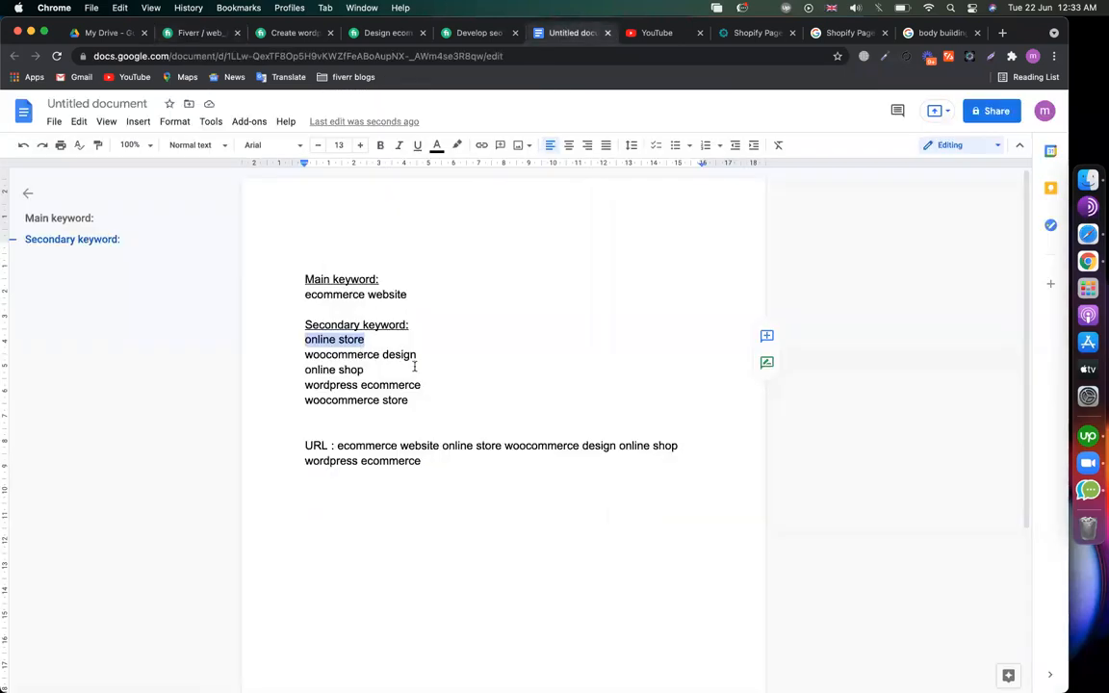
drag(416, 356, 292, 356)
key(super+c)
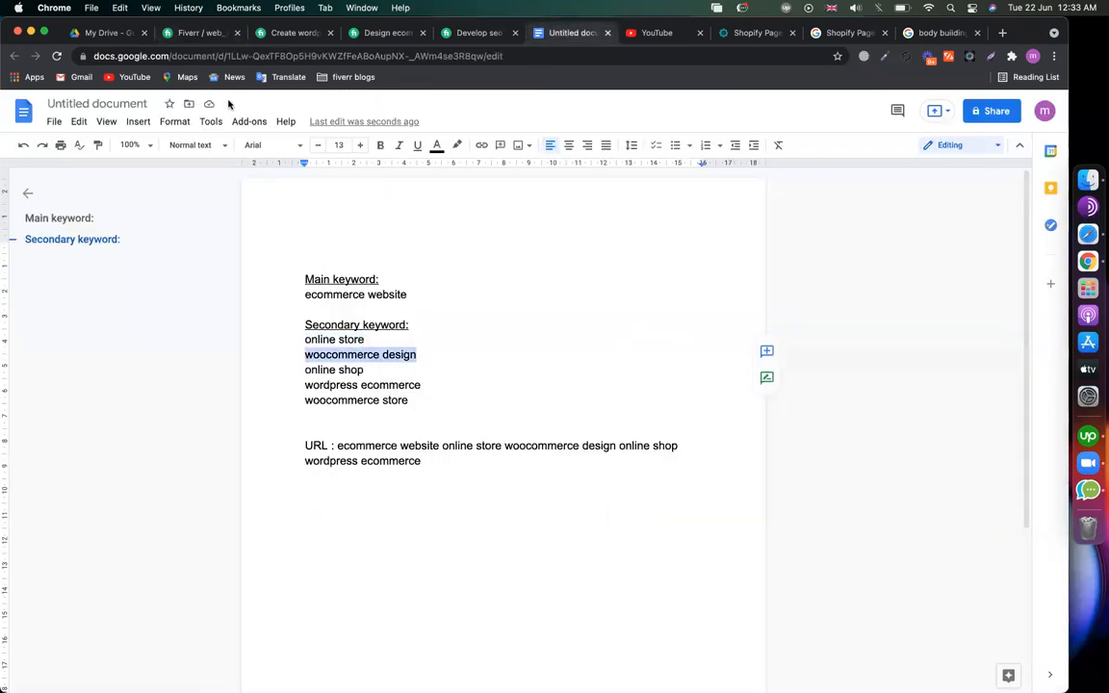
click(197, 33)
key(super+v)
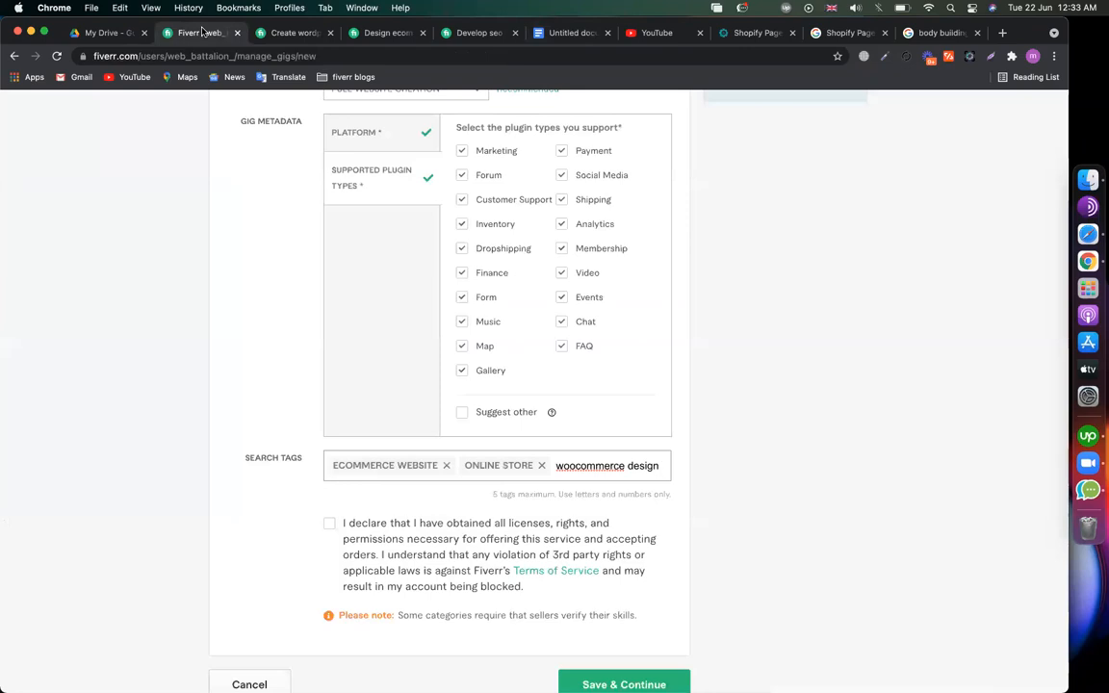
key(Return)
- Copy the secondary keyword "online shop" from the document and add it as a search tag
click(568, 33)
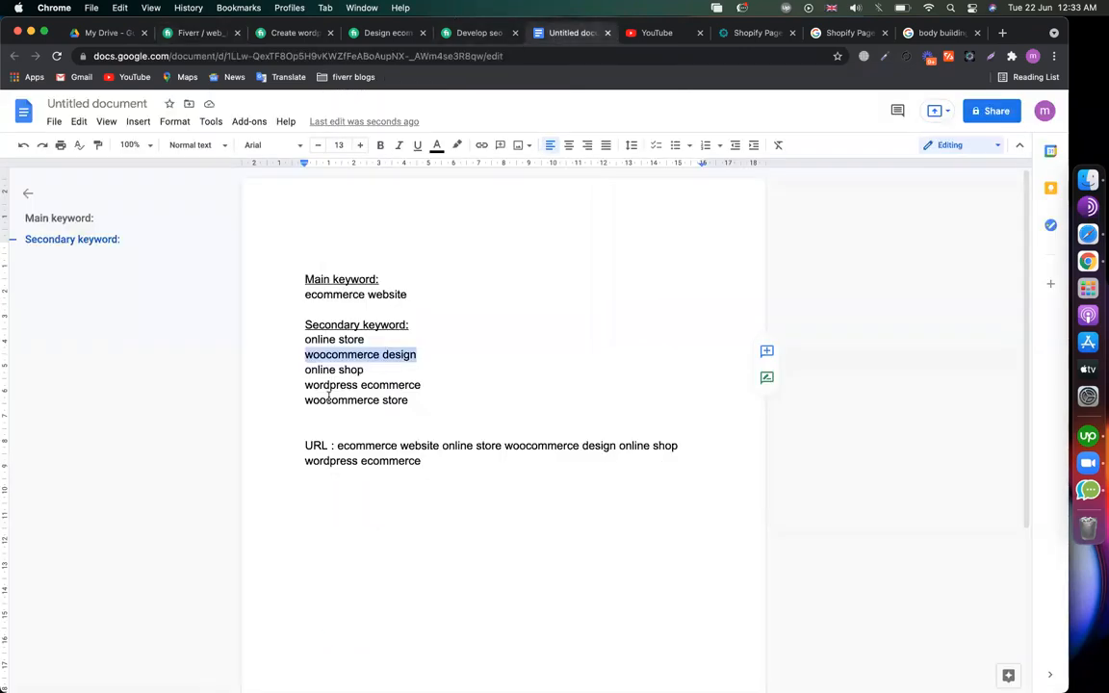
drag(363, 376, 296, 371)
key(cmd+c)
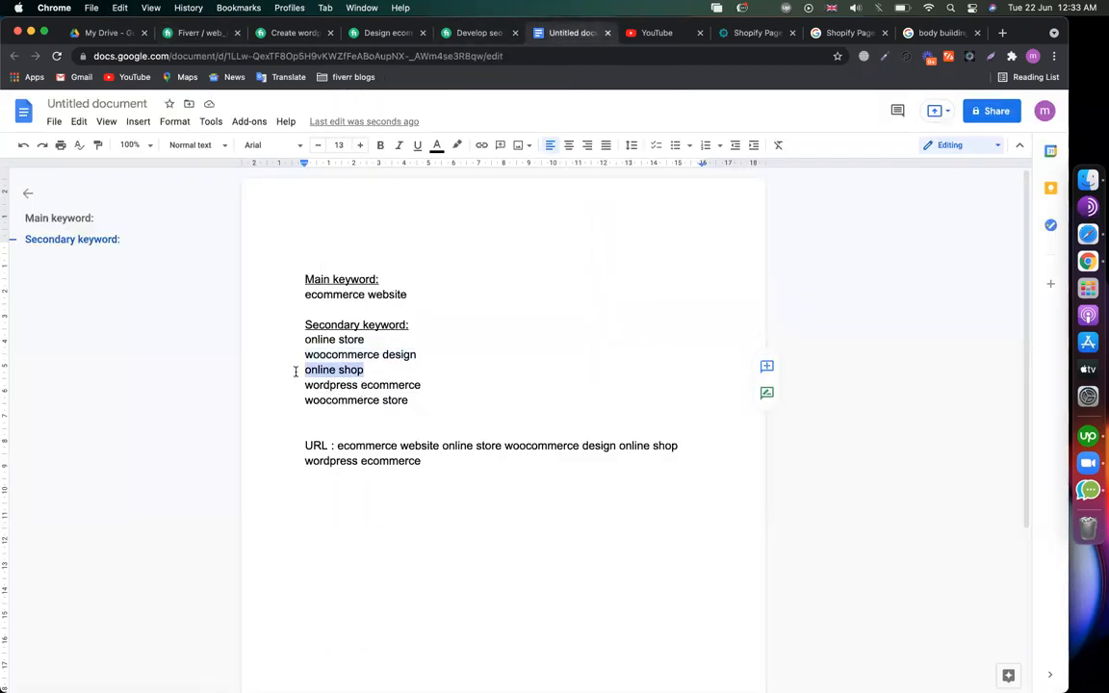
click(203, 31)
key(cmd+v)
key(Return)
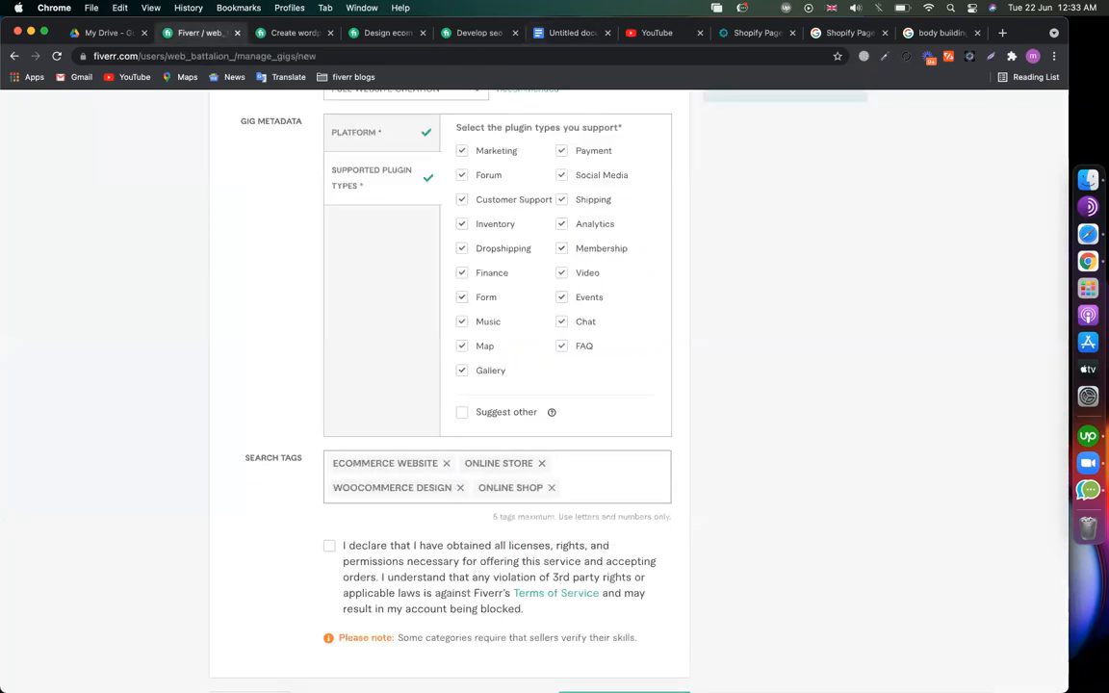
- Delete "woocommerce store" and its empty line from the secondary keywords in the document
click(566, 32)
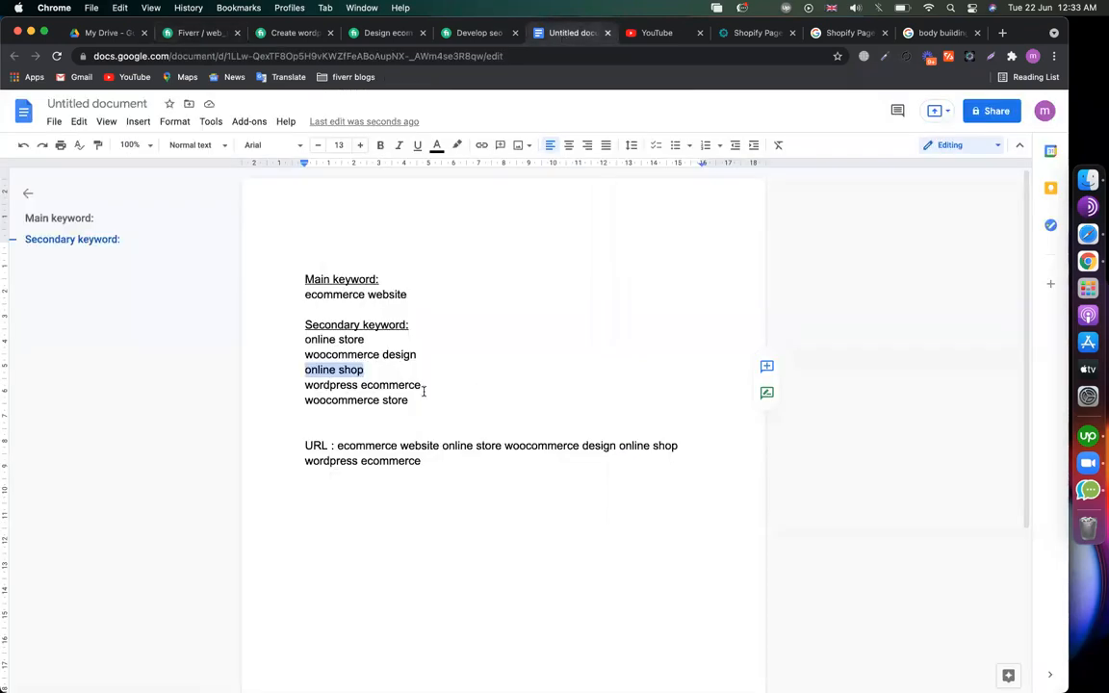
click(424, 389)
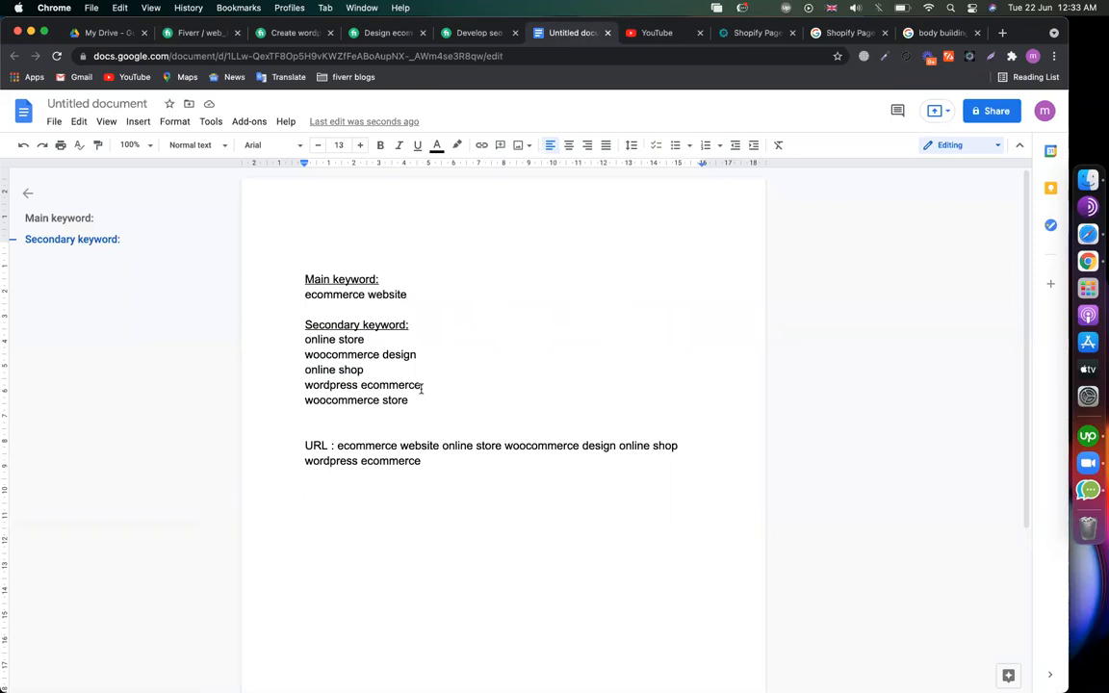
drag(424, 385, 303, 381)
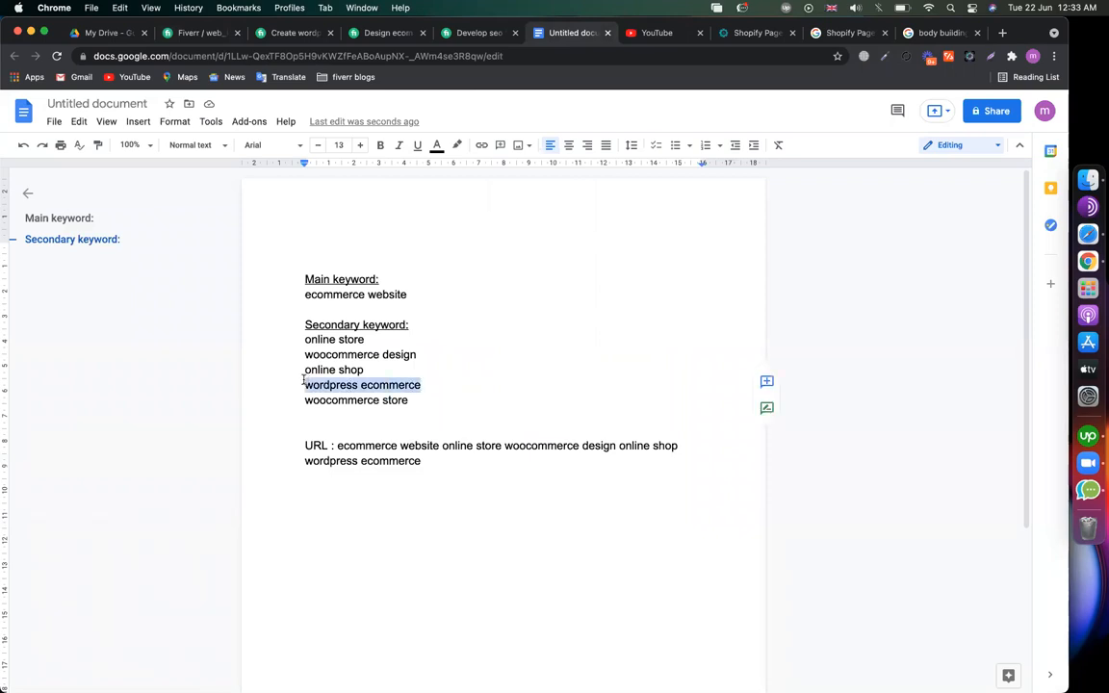
drag(412, 399, 298, 394)
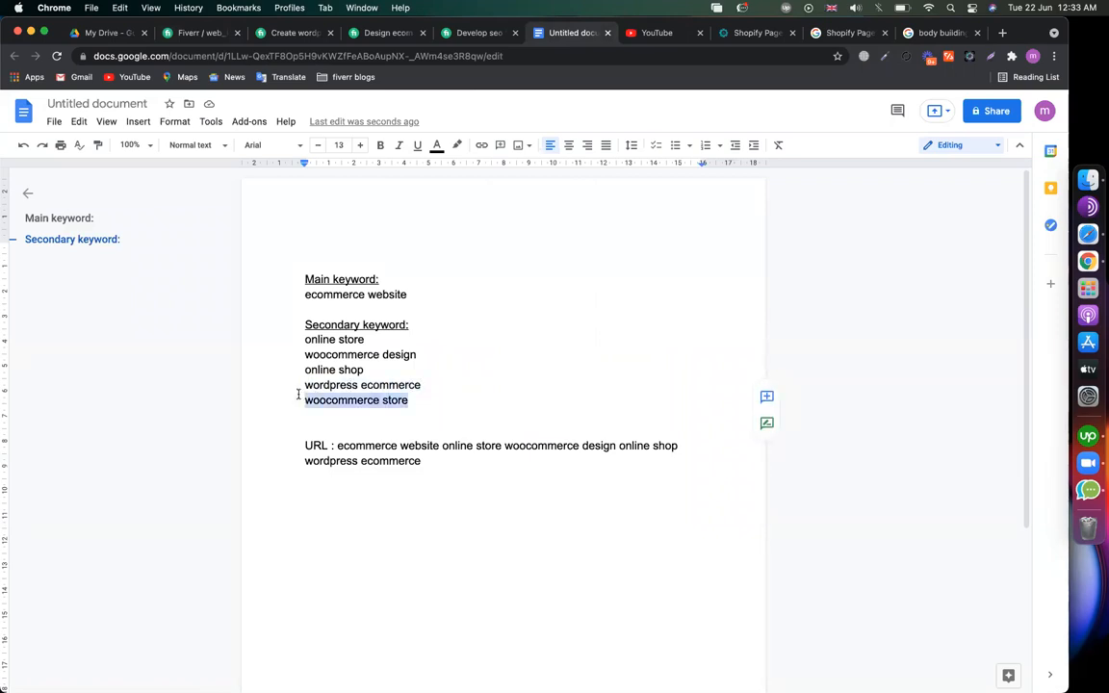
key(BackSpace)
key(BackSpace)
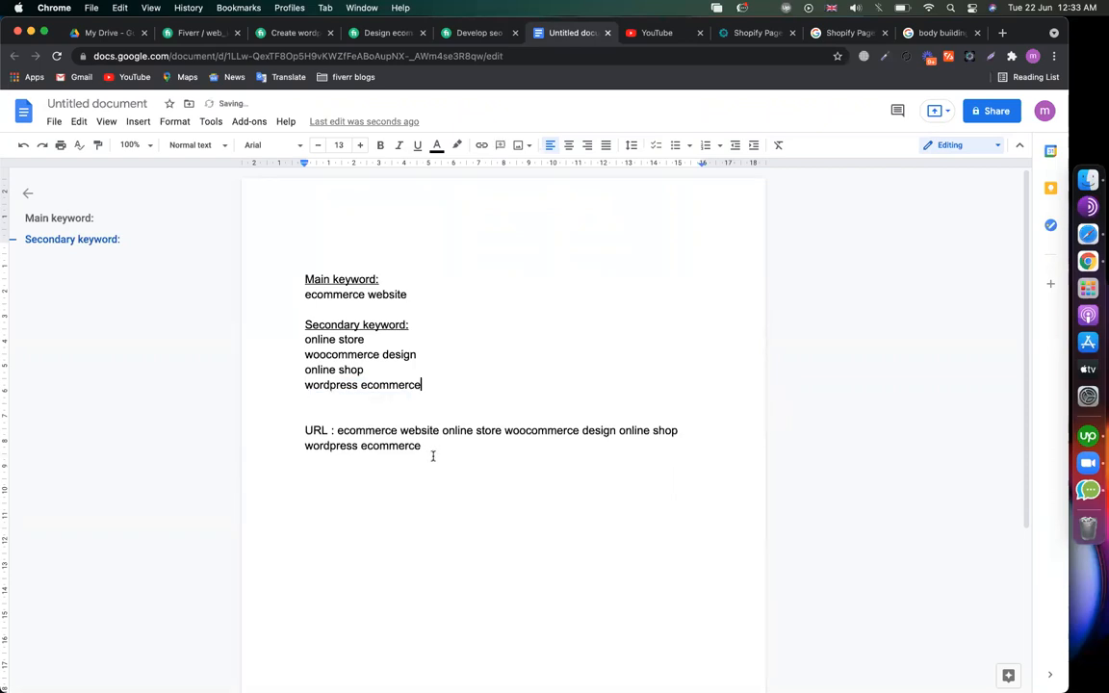
- Copy the secondary keyword "wordpress ecommerce" from the document and add it as the fifth search tag
drag(421, 385, 304, 388)
key(cmd+c)
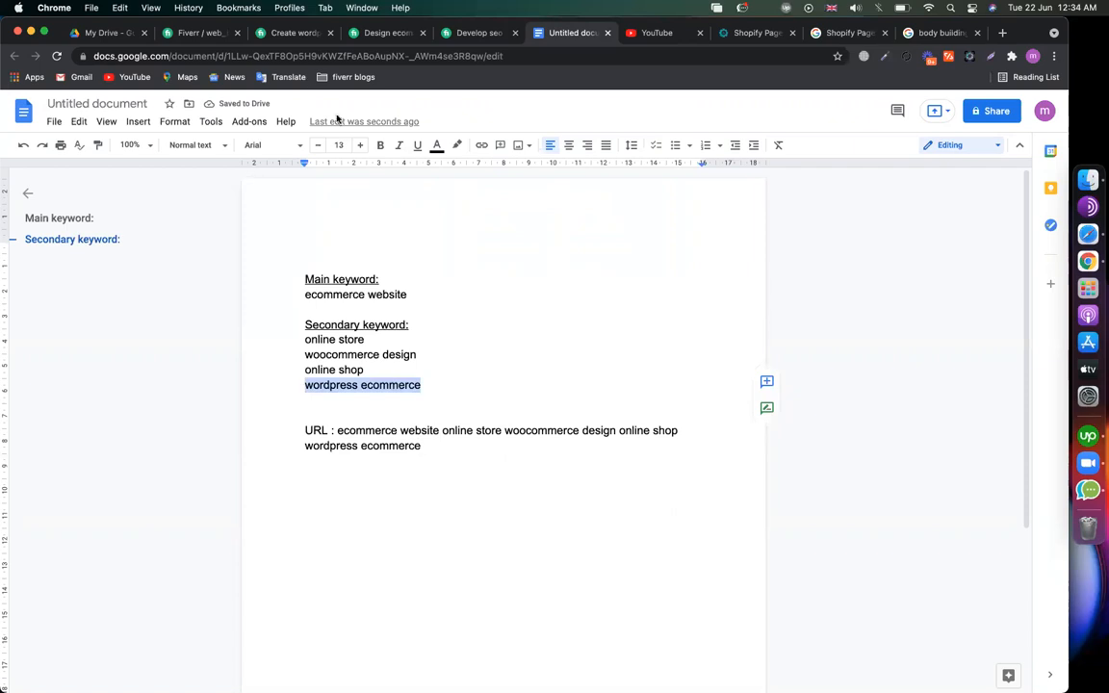
click(199, 33)
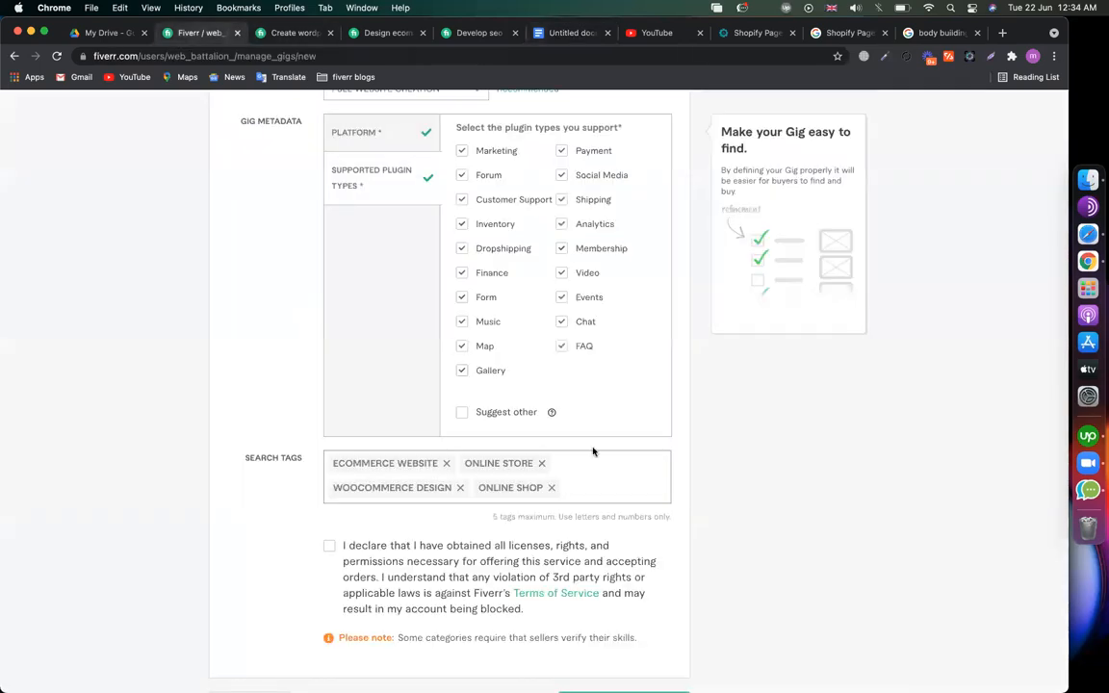
key(cmd+v)
key(Return)
scroll(606, 457, up, 1)
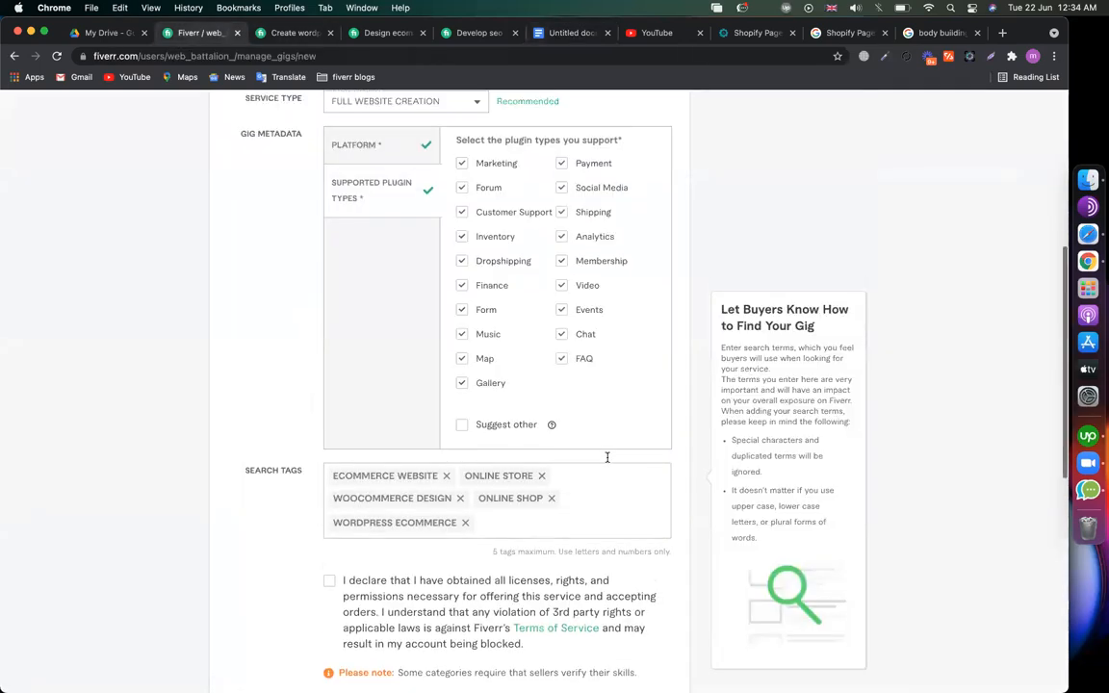
- Accept the licenses and rights declaration, then save the gig overview and continue to pricing
right_click(608, 459)
click(333, 585)
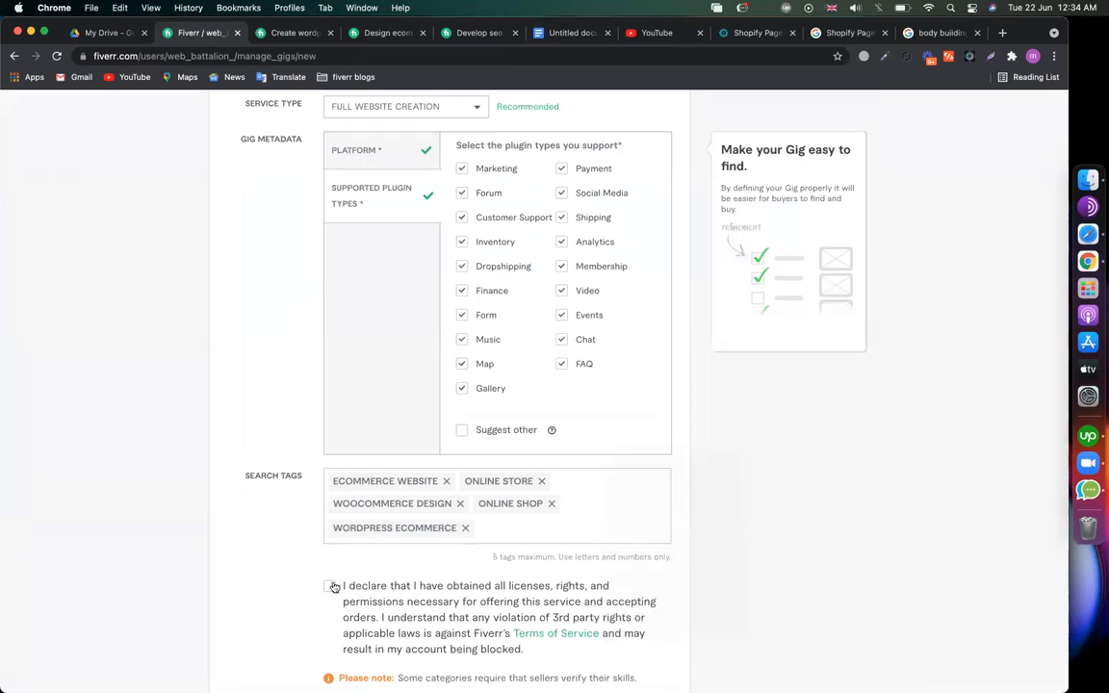
click(330, 585)
scroll(545, 461, down, 5)
click(589, 425)
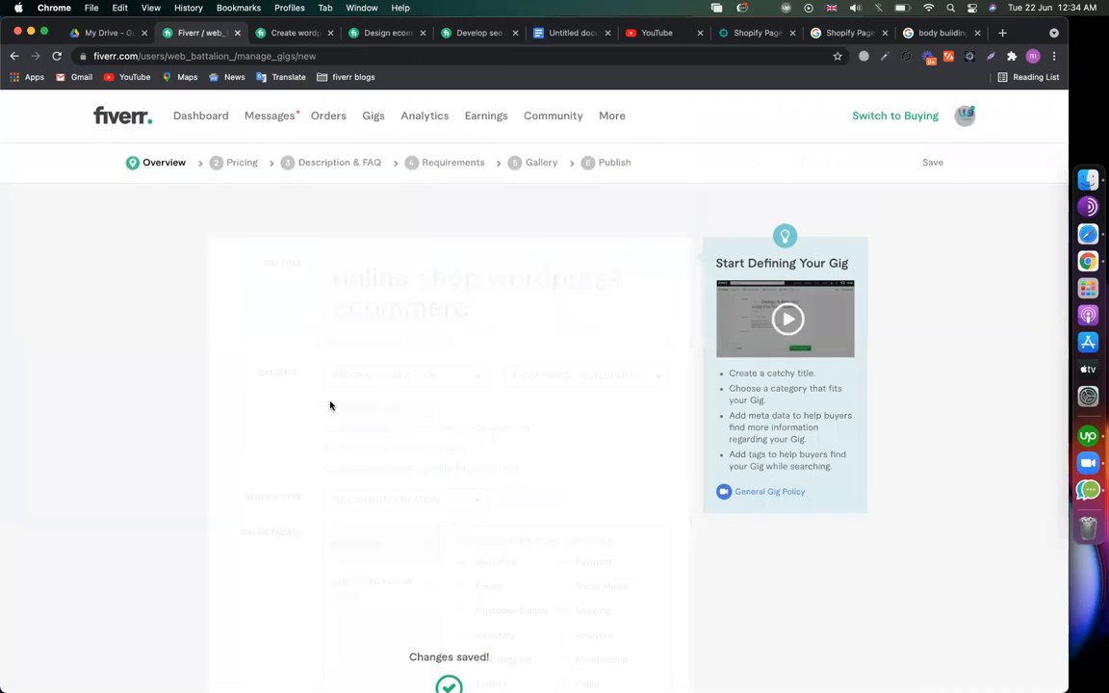
- Examine the saved gig's address, from the keyword portion of the URL through its ending
click(274, 58)
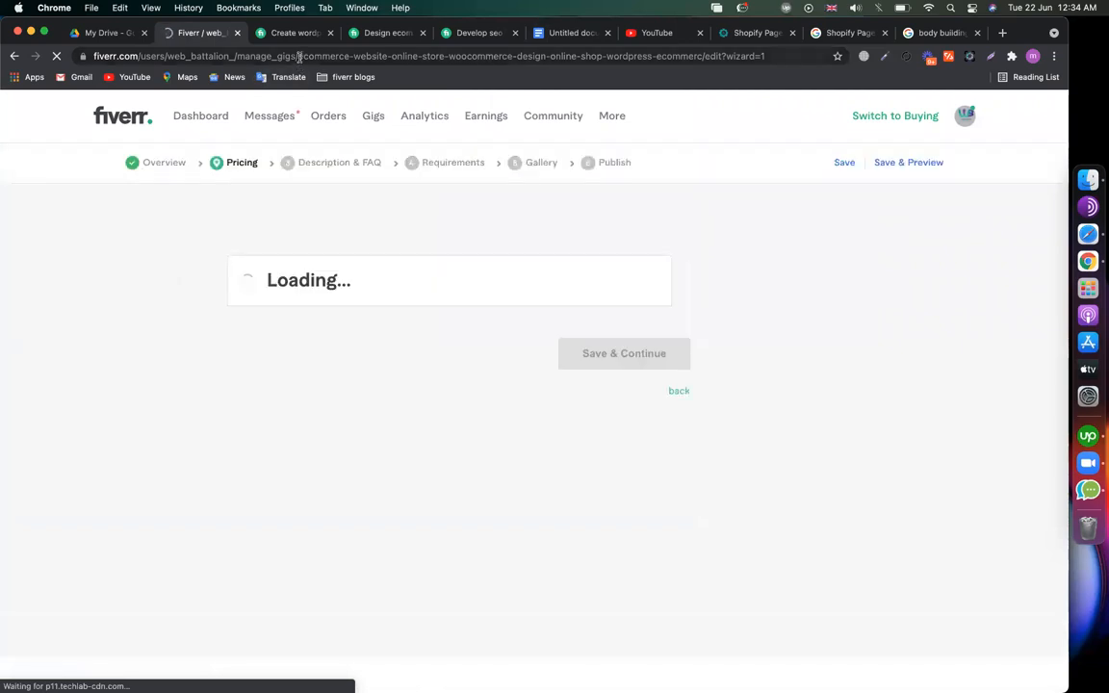
drag(299, 56, 761, 58)
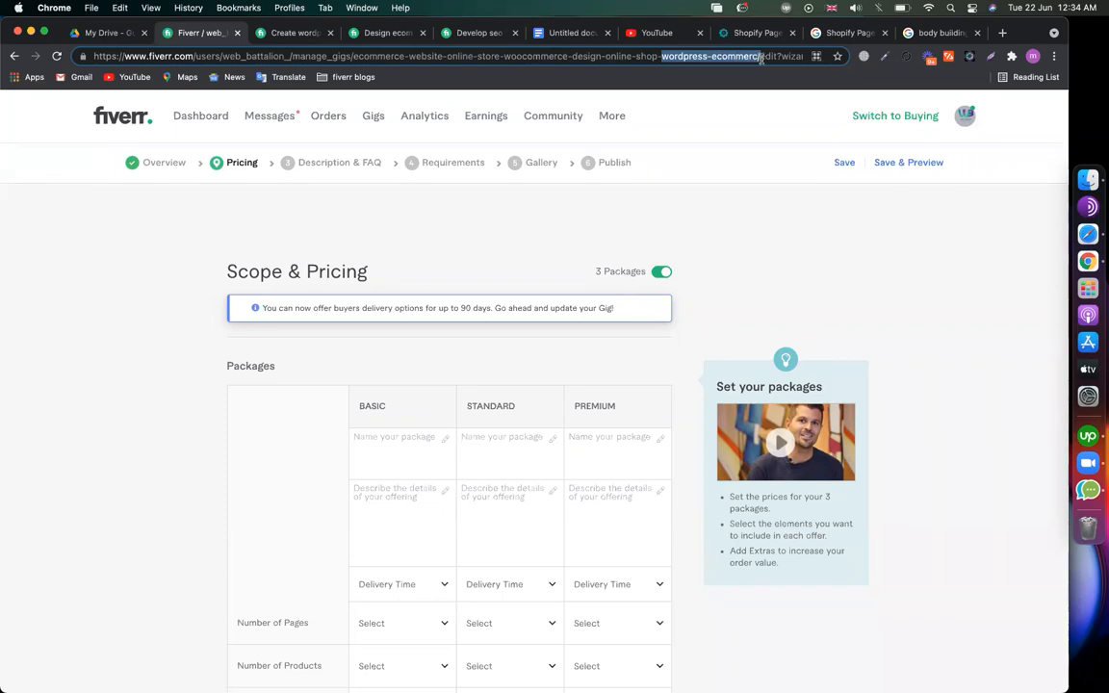
click(781, 56)
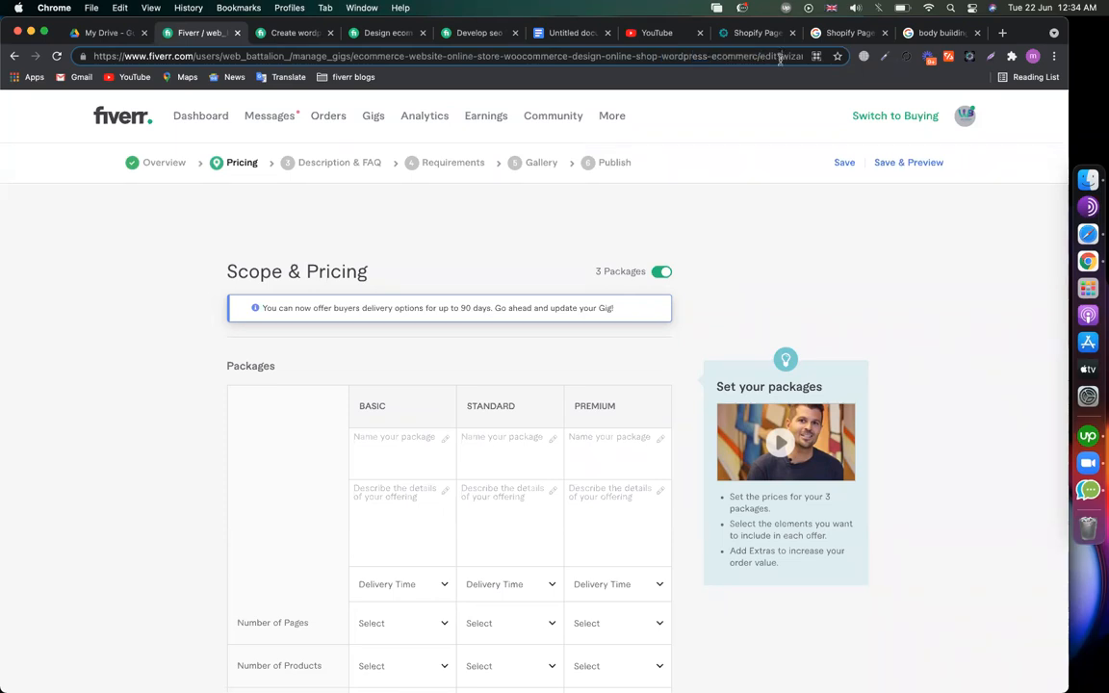
key(Right)
key(Right)
key(Right)
key(Right)
key(Right)
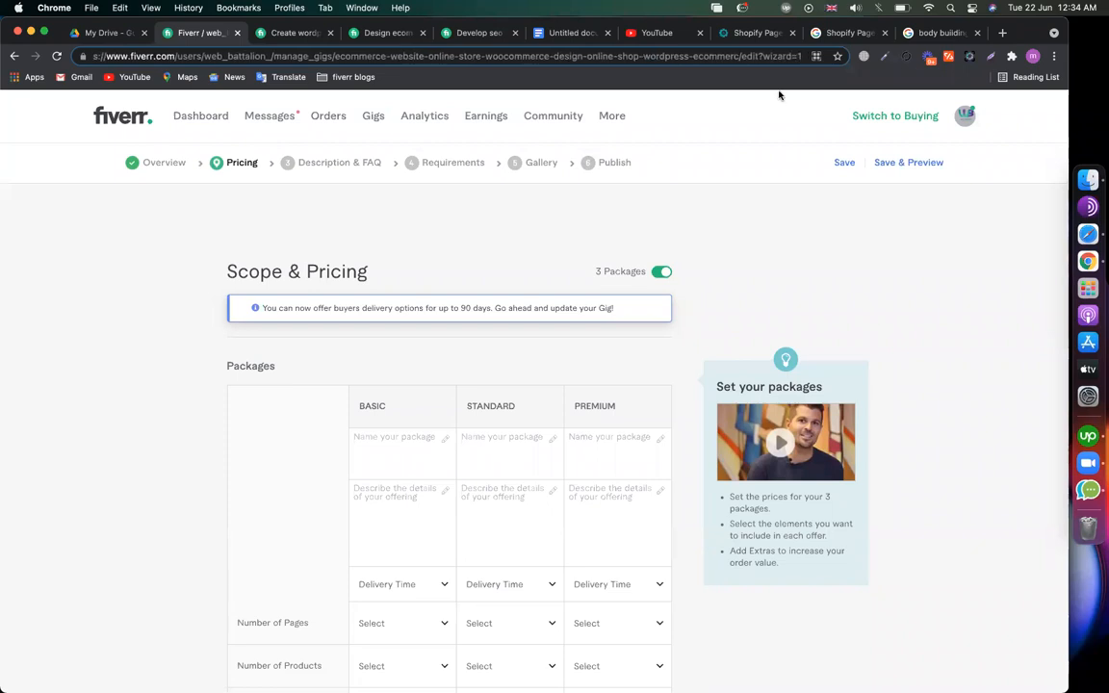
key(BackSpace)
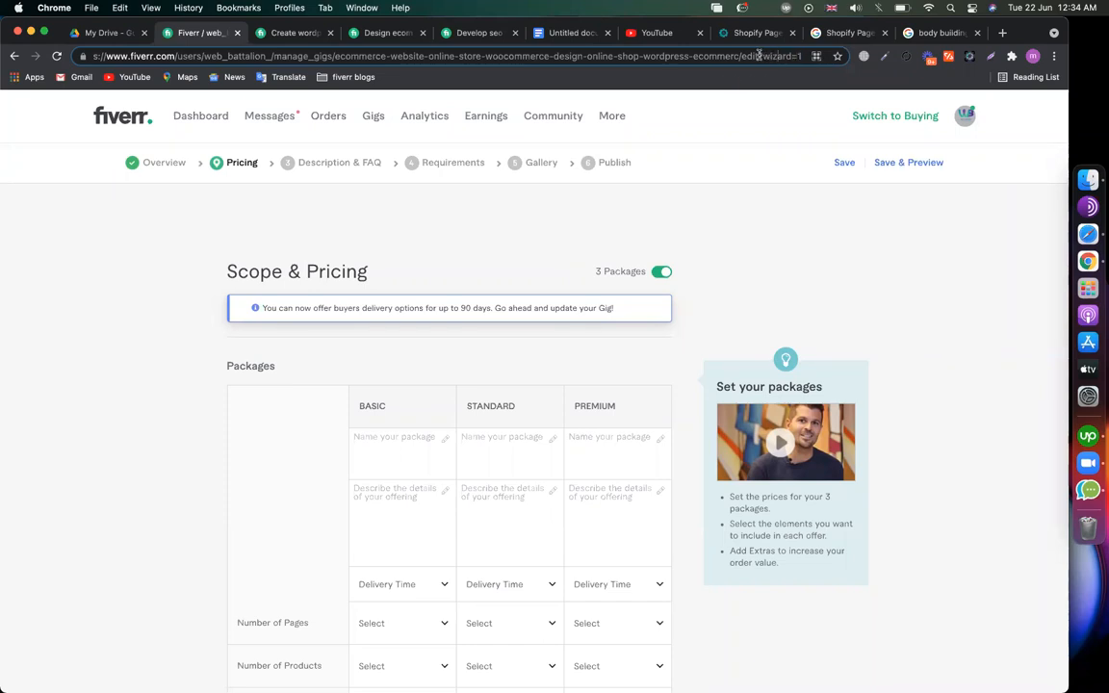
drag(761, 55, 807, 66)
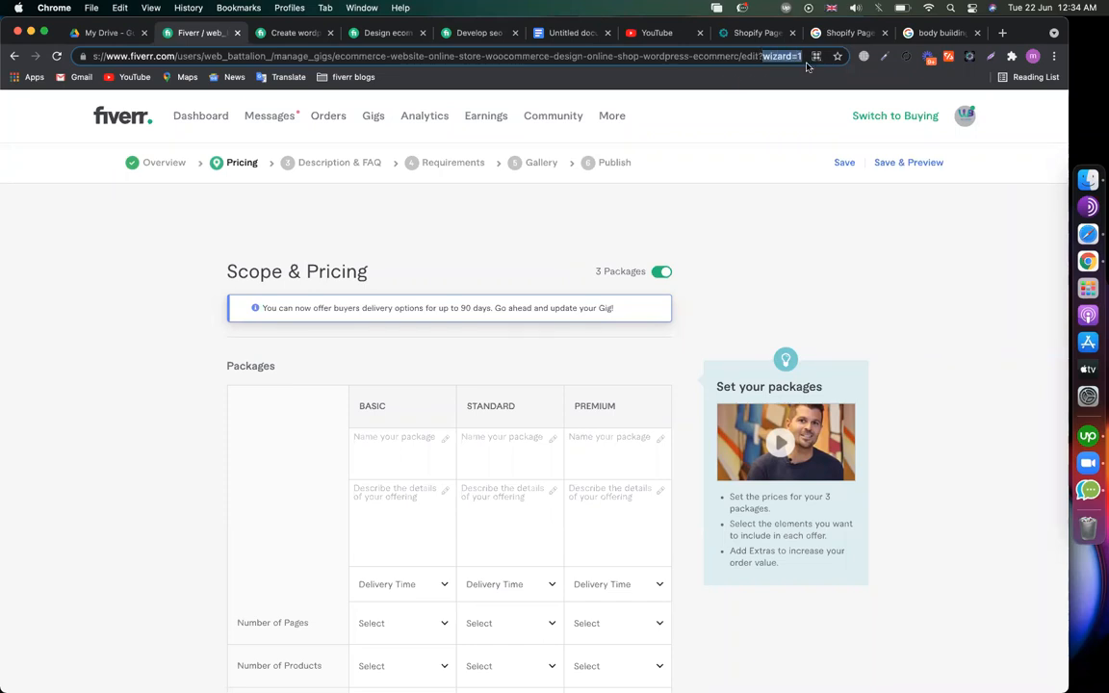
- Recheck the keyword slug and the "wizard=1" ending in the saved gig's address
click(782, 206)
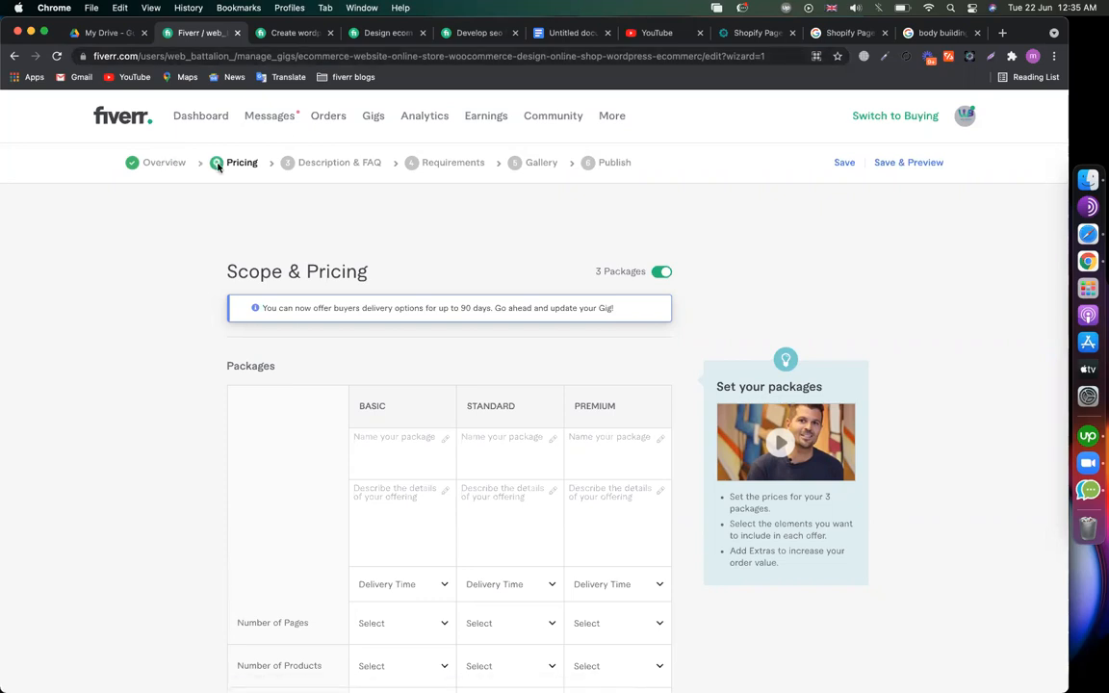
drag(298, 55, 520, 56)
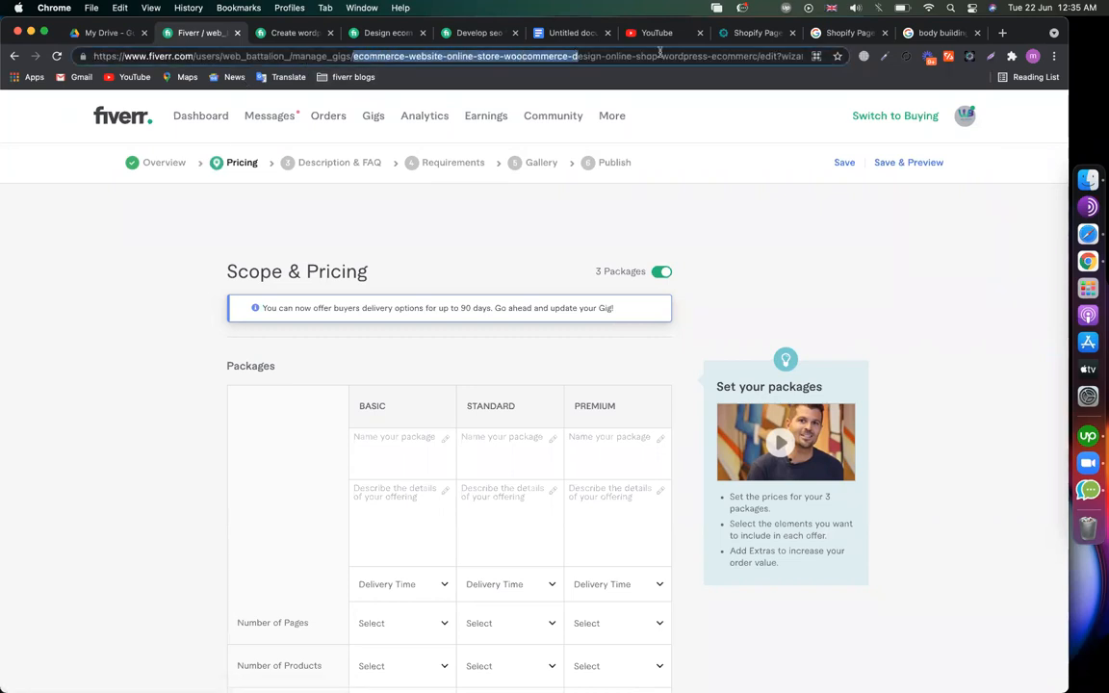
double_click(786, 55)
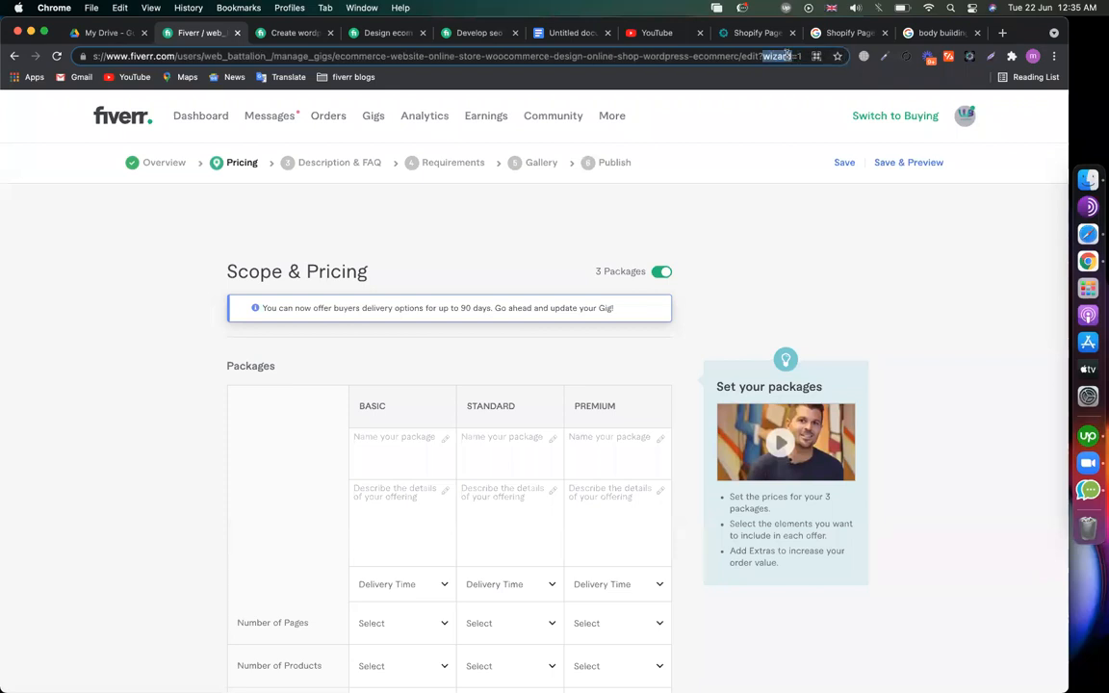
click(798, 56)
drag(763, 55, 812, 56)
click(59, 56)
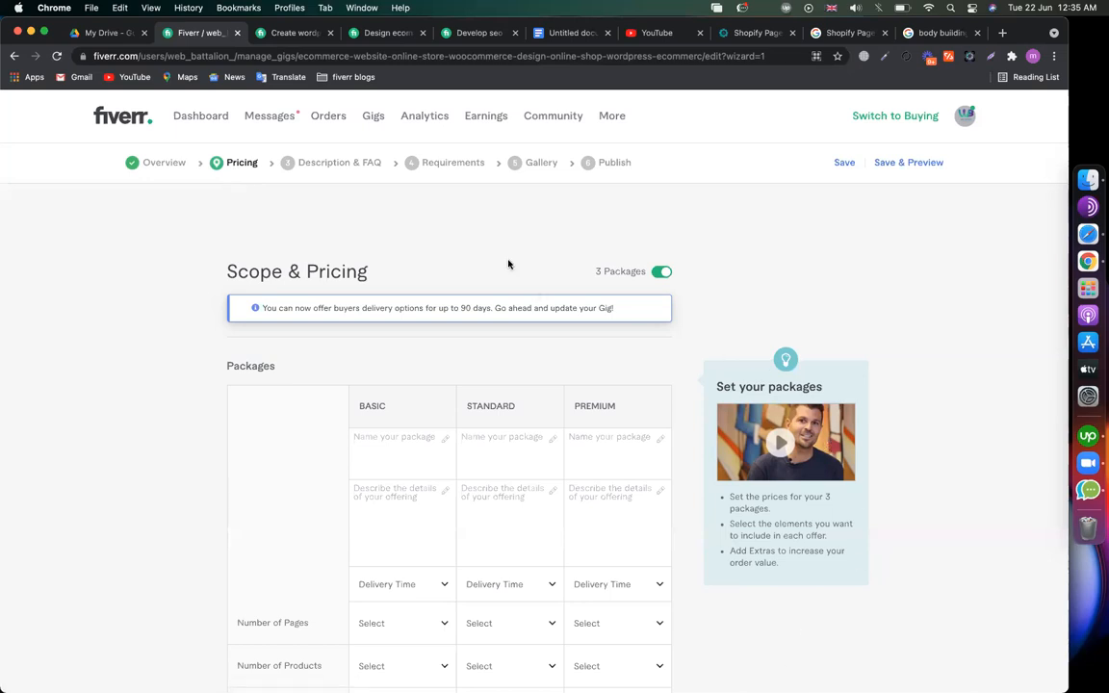
- Return to the gig's overview stage and clear the whole gig title
click(158, 164)
click(413, 299)
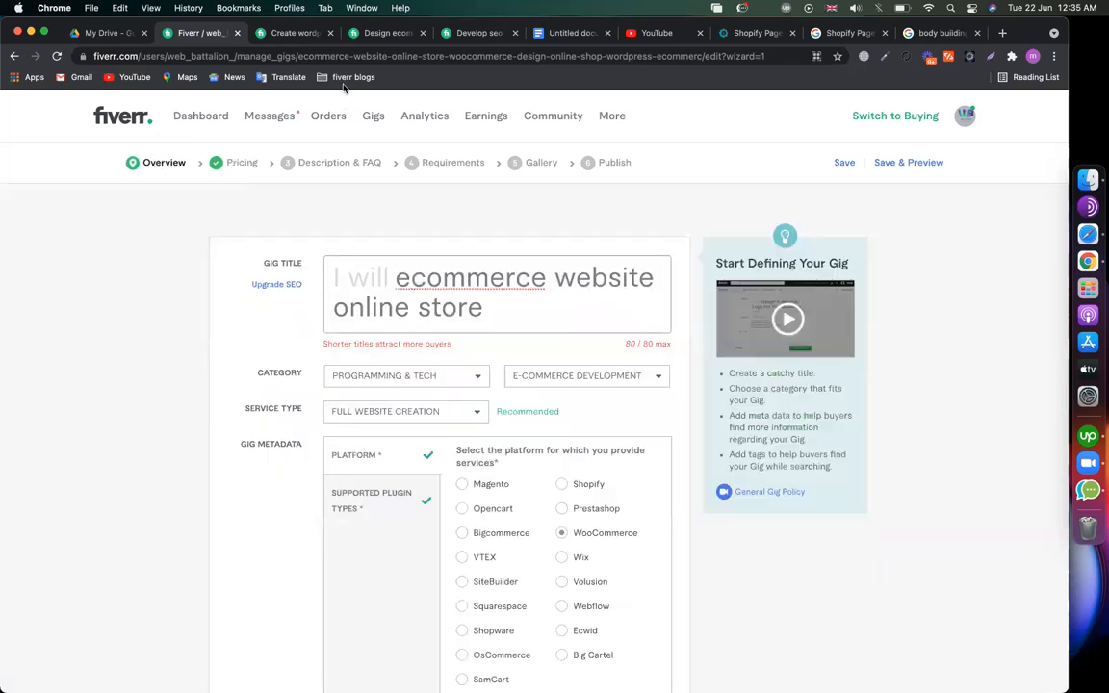
click(299, 56)
click(534, 287)
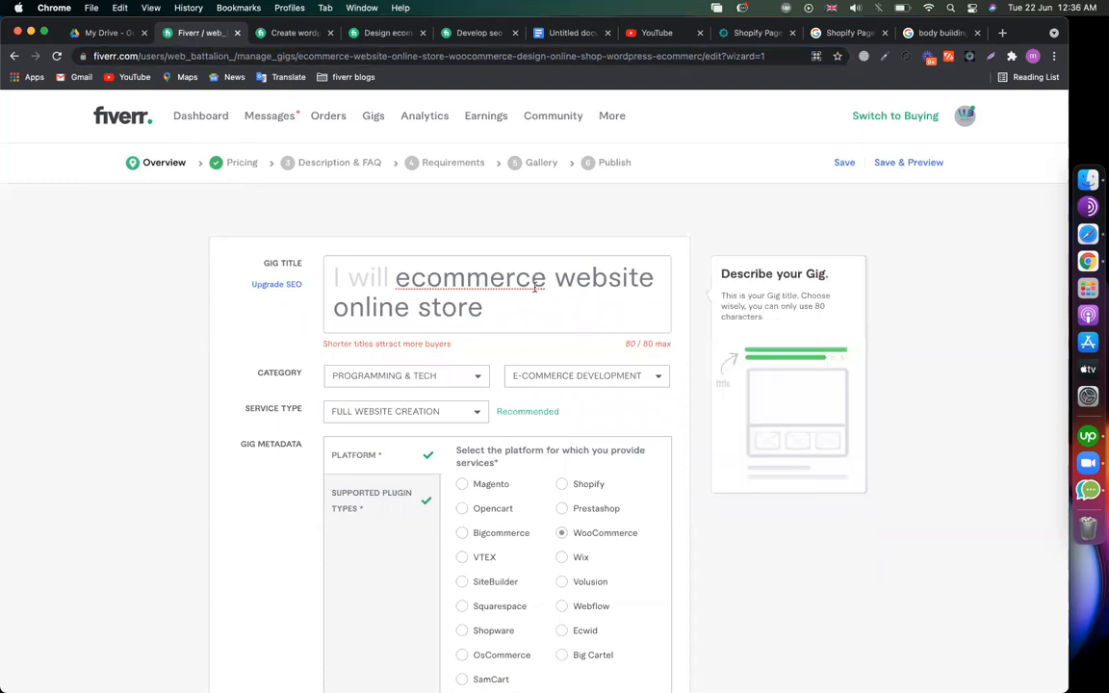
key(super+a)
key(BackSpace)
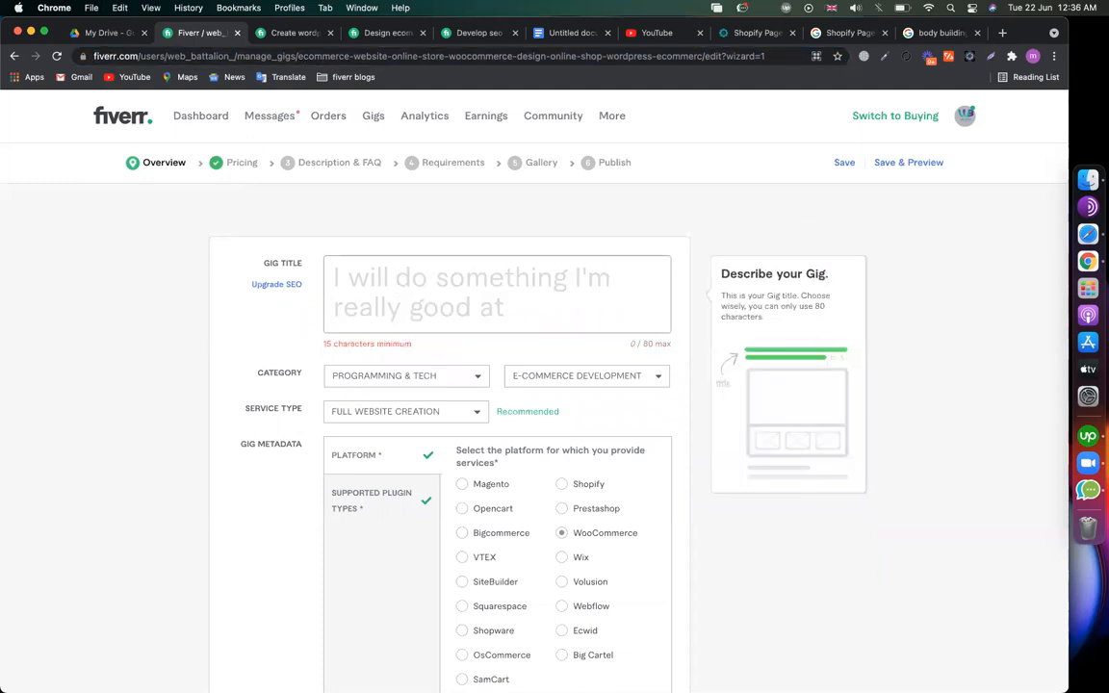
- In the keyword document, add the line "Gig title : Design ecommerce website" below the URL entry, copying the main keyword
click(544, 34)
click(556, 473)
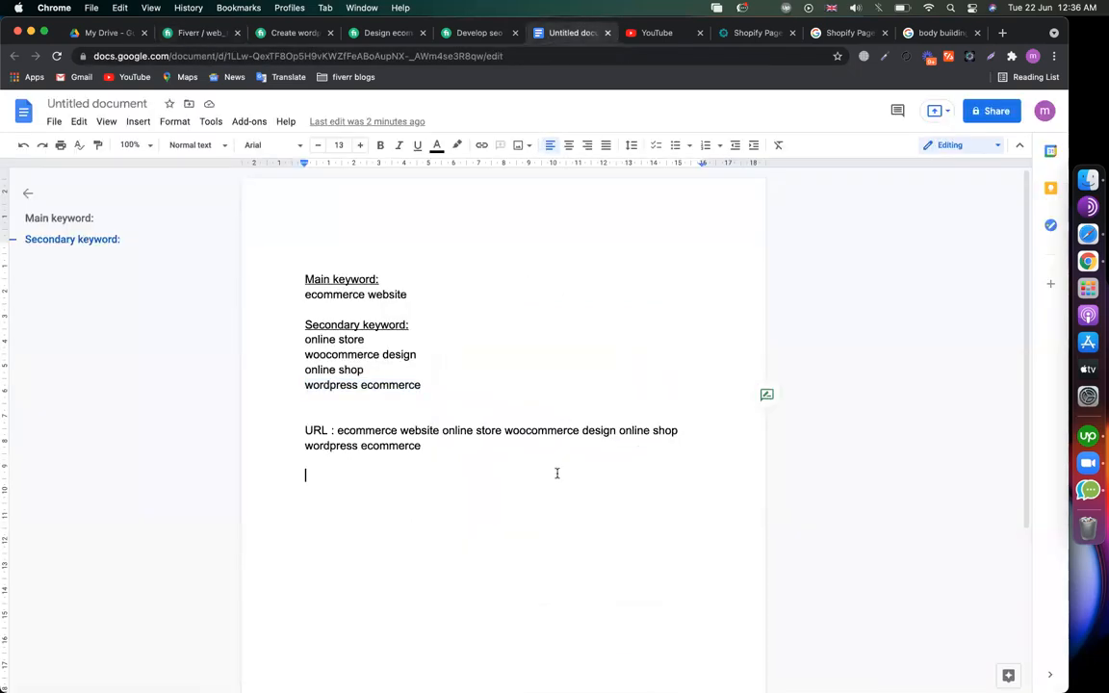
text(gig title : )
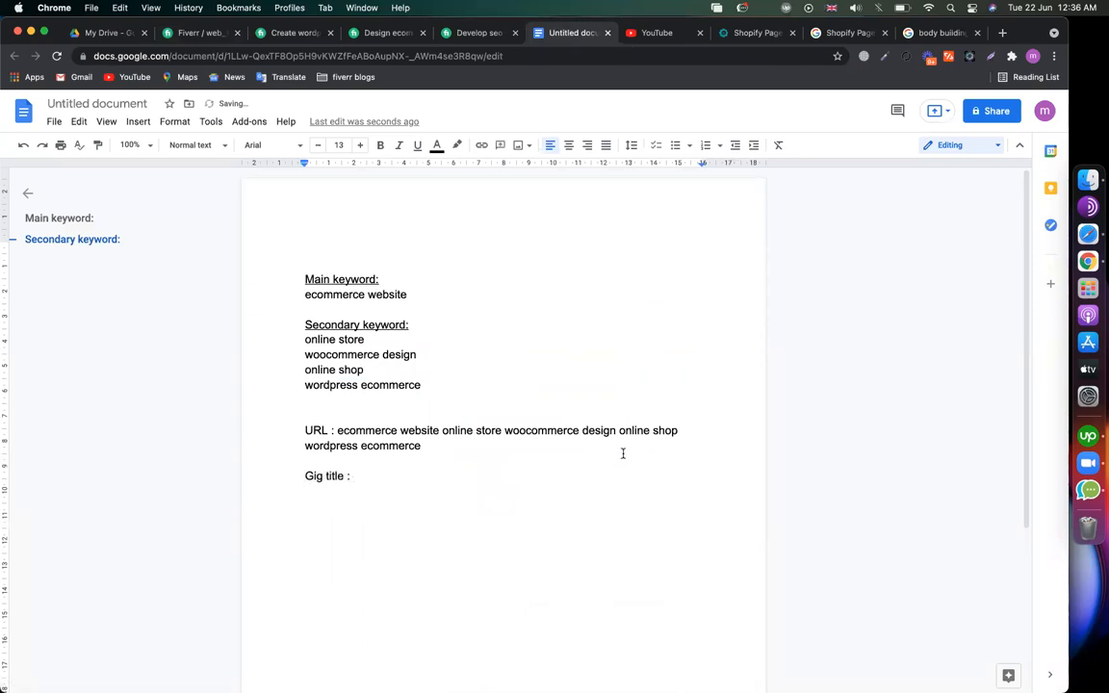
text(Design)
drag(411, 294, 285, 297)
key(super+c)
click(448, 475)
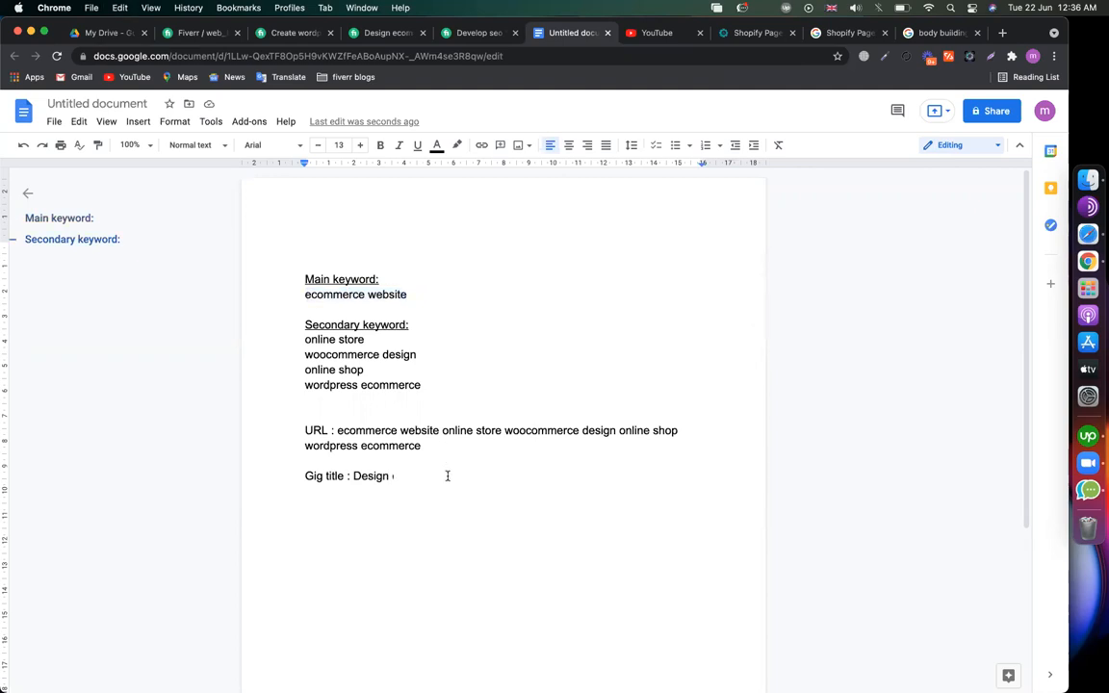
key(super+v)
- Extend the gig title in the document with "or online store"
drag(460, 445, 276, 442)
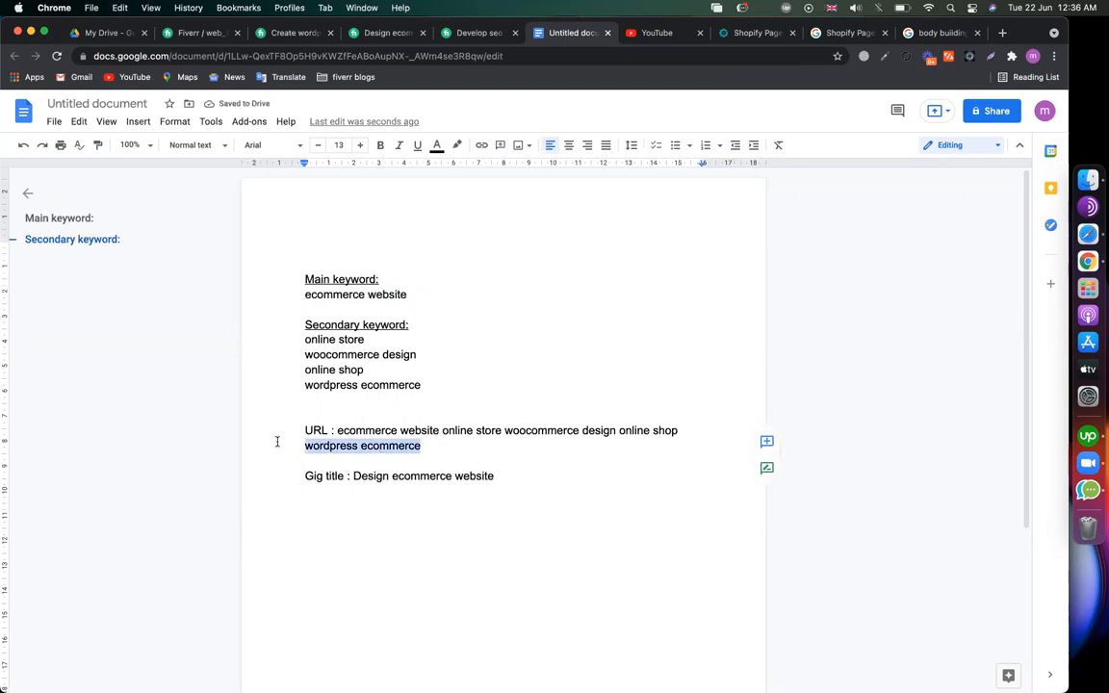
click(498, 475)
double_click(633, 430)
drag(672, 429, 676, 430)
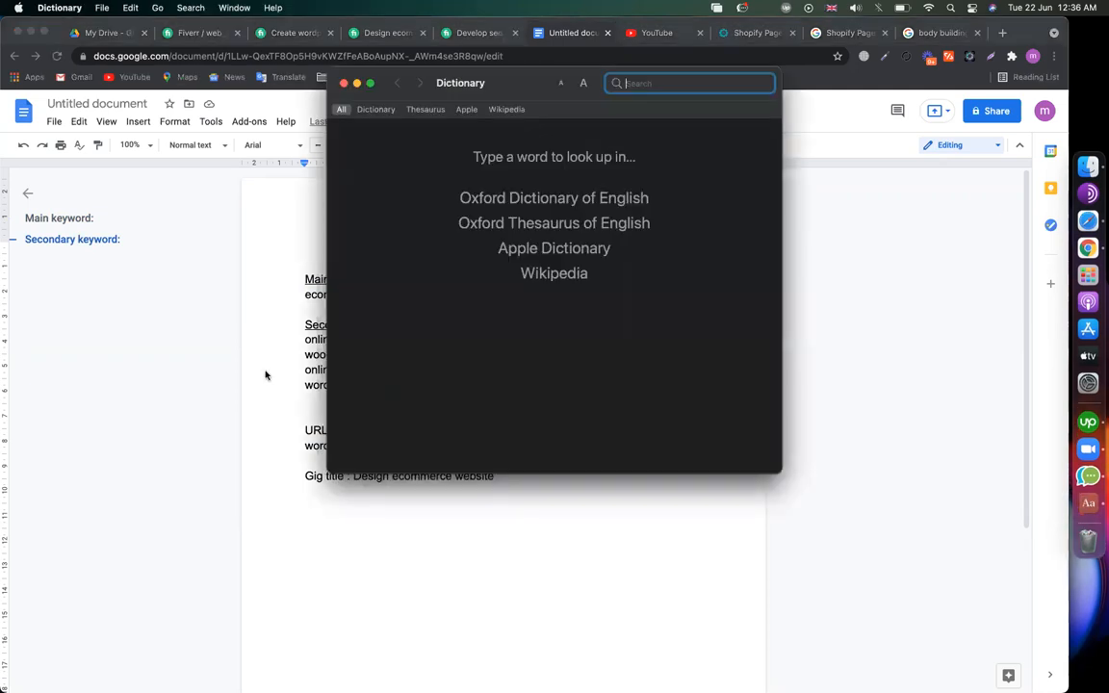
key(super+q)
drag(414, 340, 273, 339)
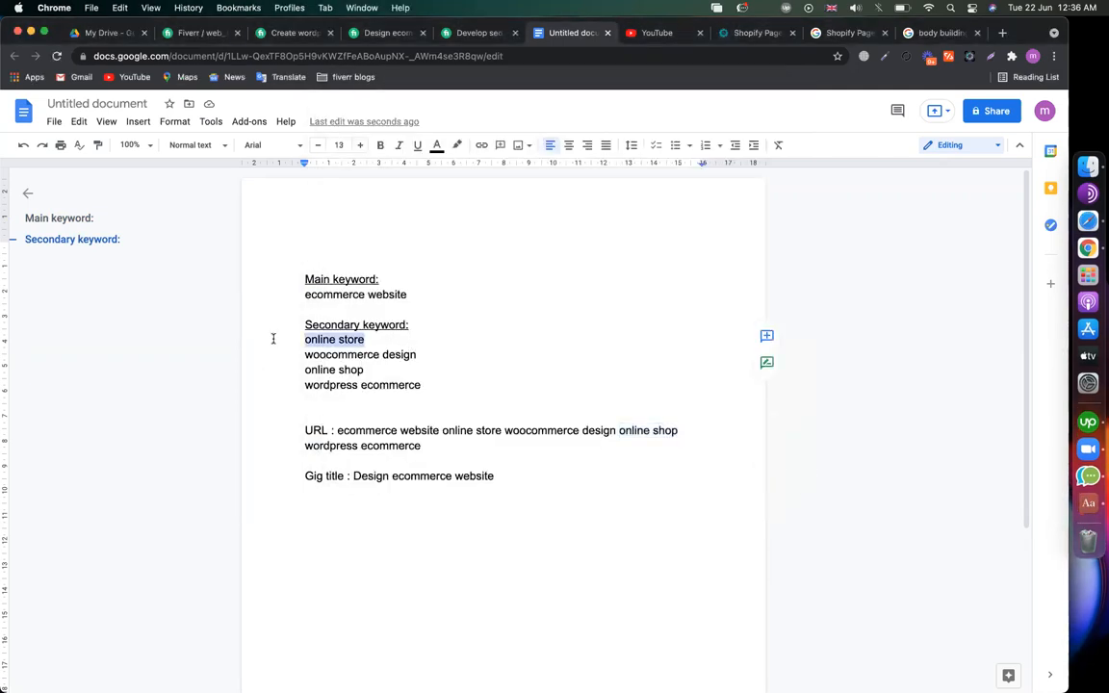
click(524, 482)
text(or online store)
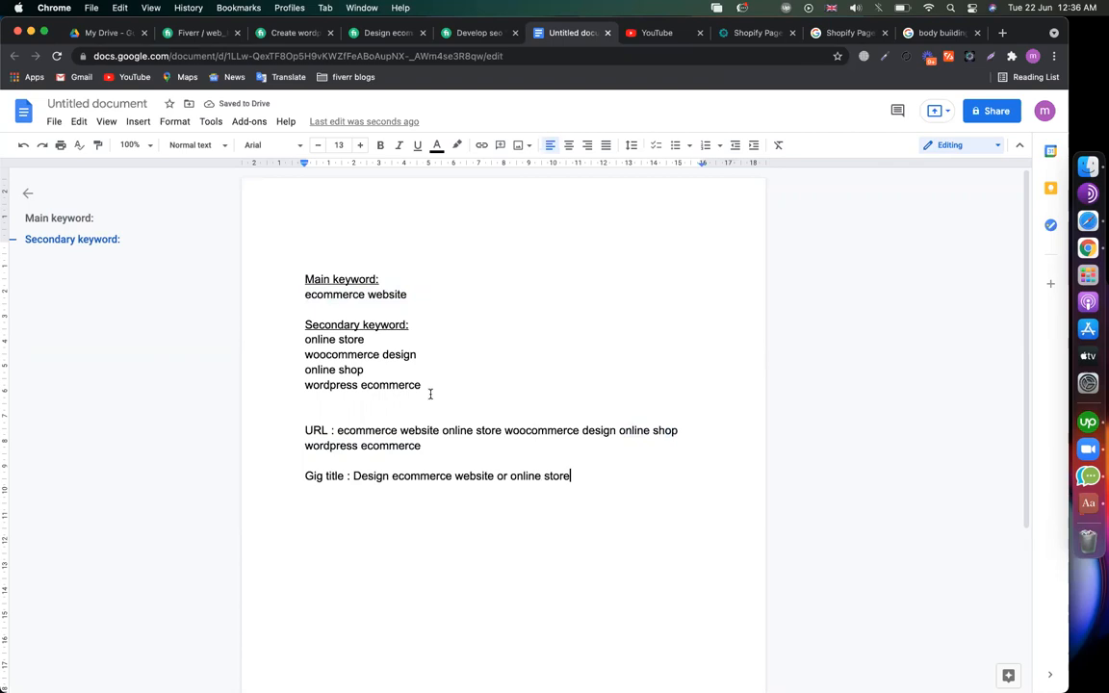
- Append "with" and the secondary keyword "wordpress ecommerce" to the gig title line in the document
drag(423, 385, 298, 383)
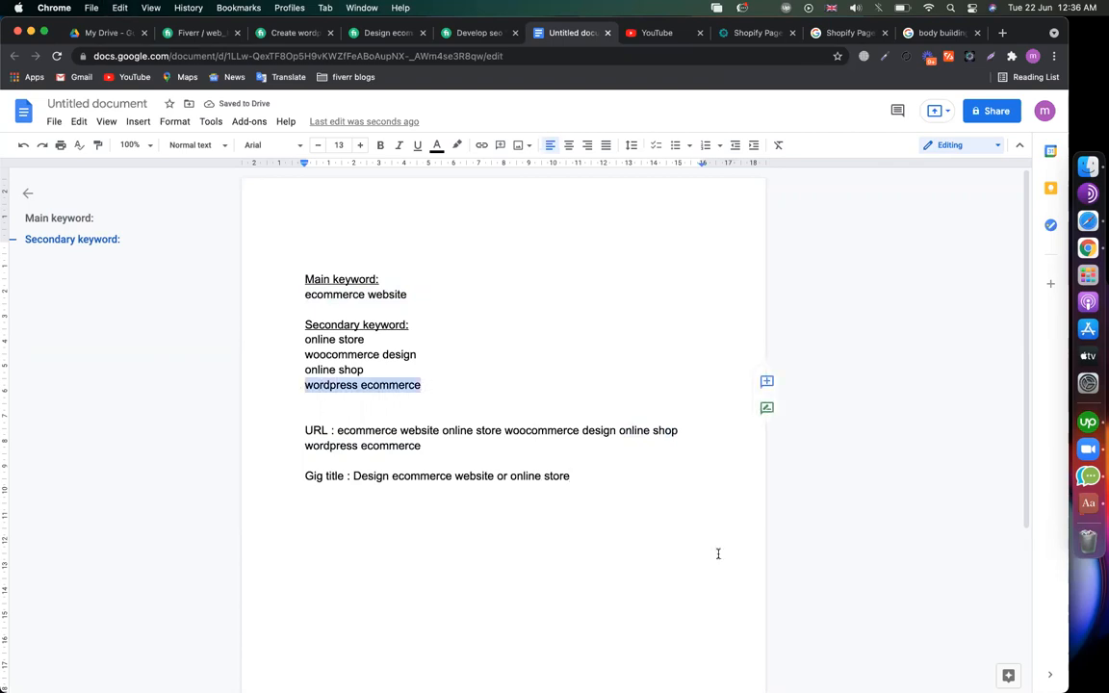
click(638, 478)
text(wi)
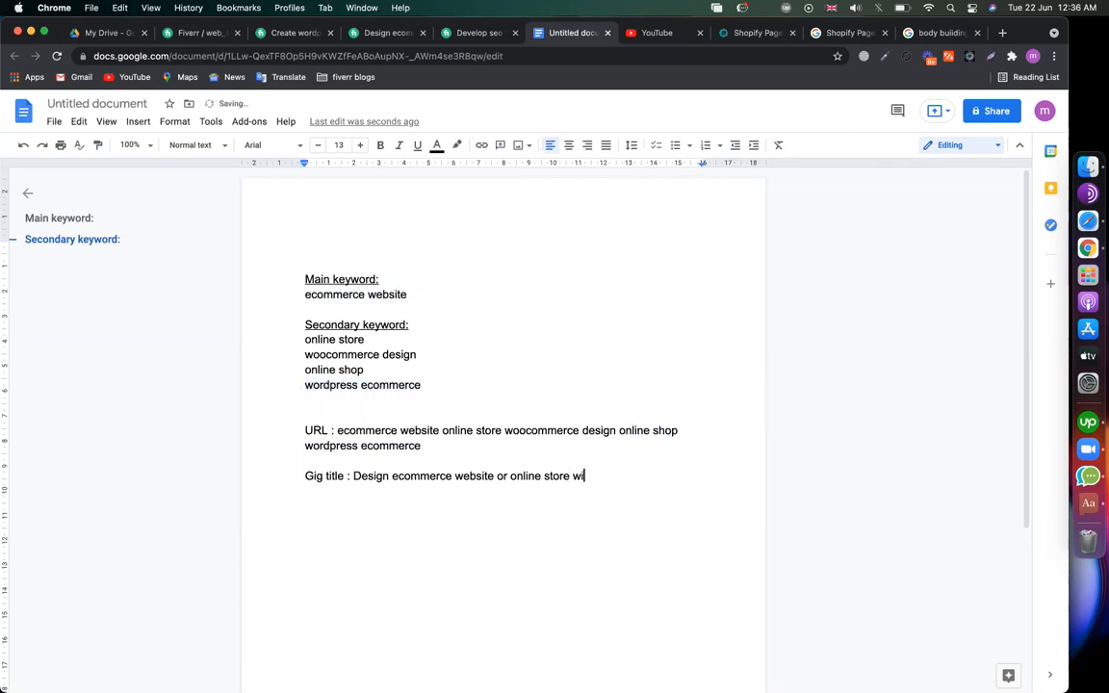
text(th)
key(super+v)
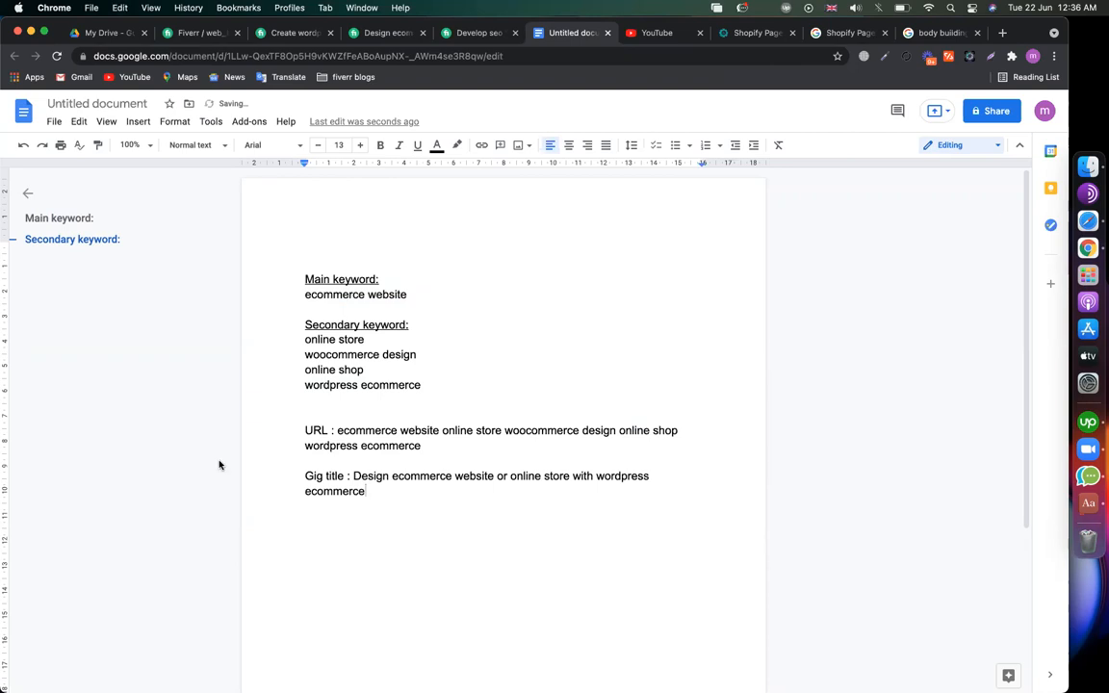
- Copy "Design ecommerce website or online store with wordpress ecommerce" into Fiverr's empty gig title and remove the trailing line break
drag(354, 474, 367, 491)
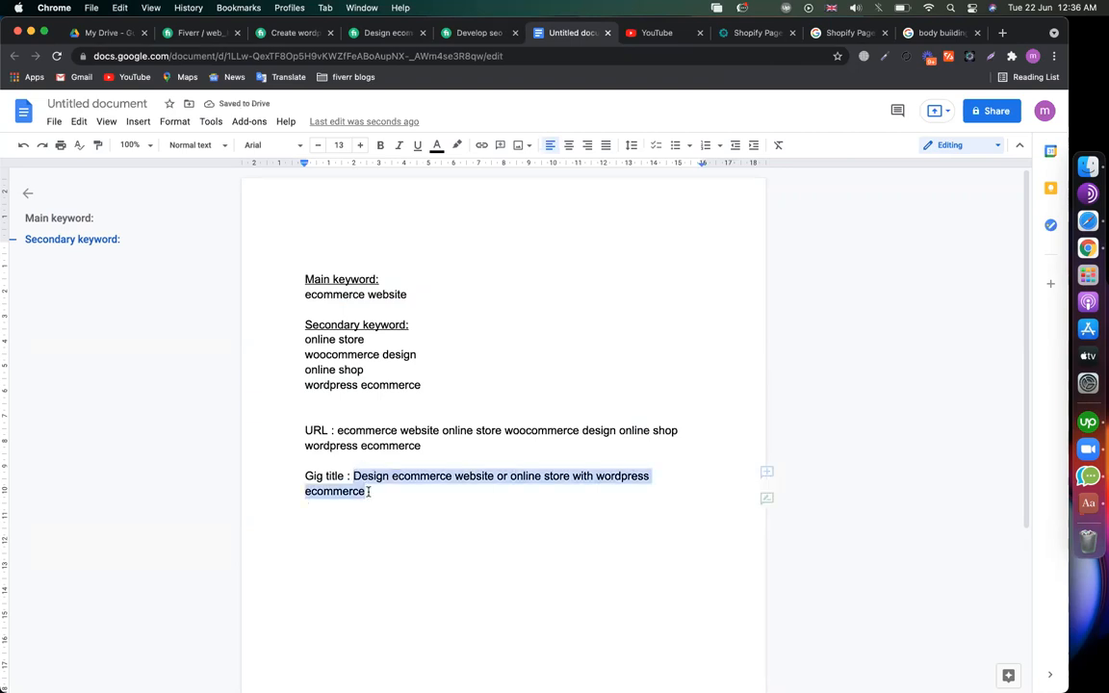
click(202, 33)
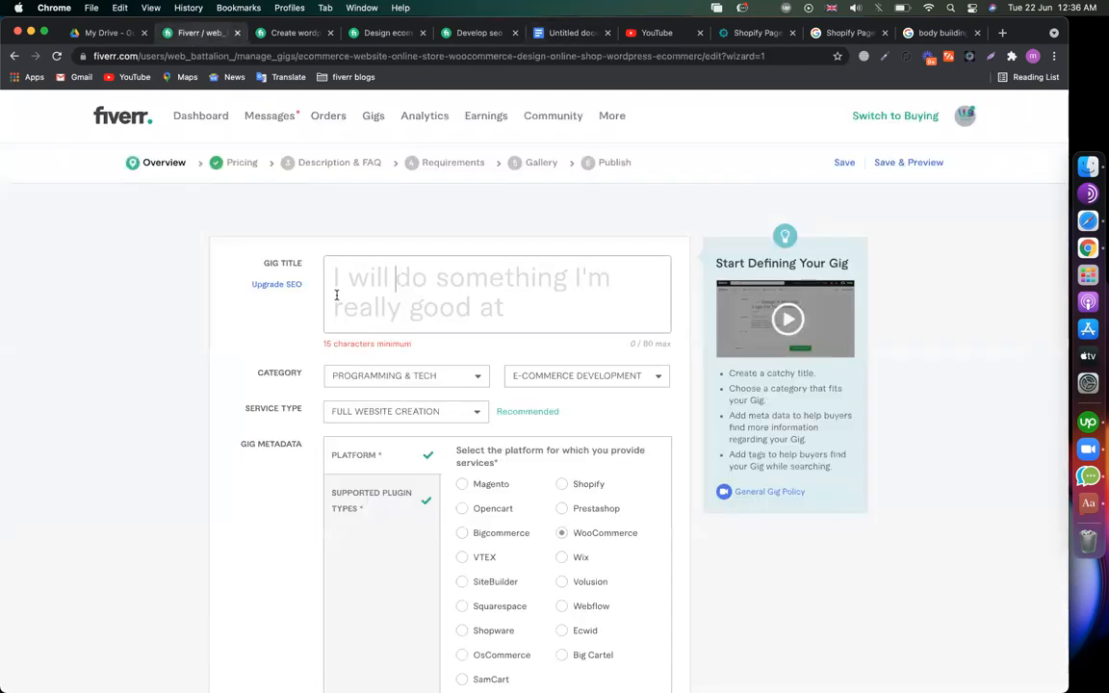
key(super+v)
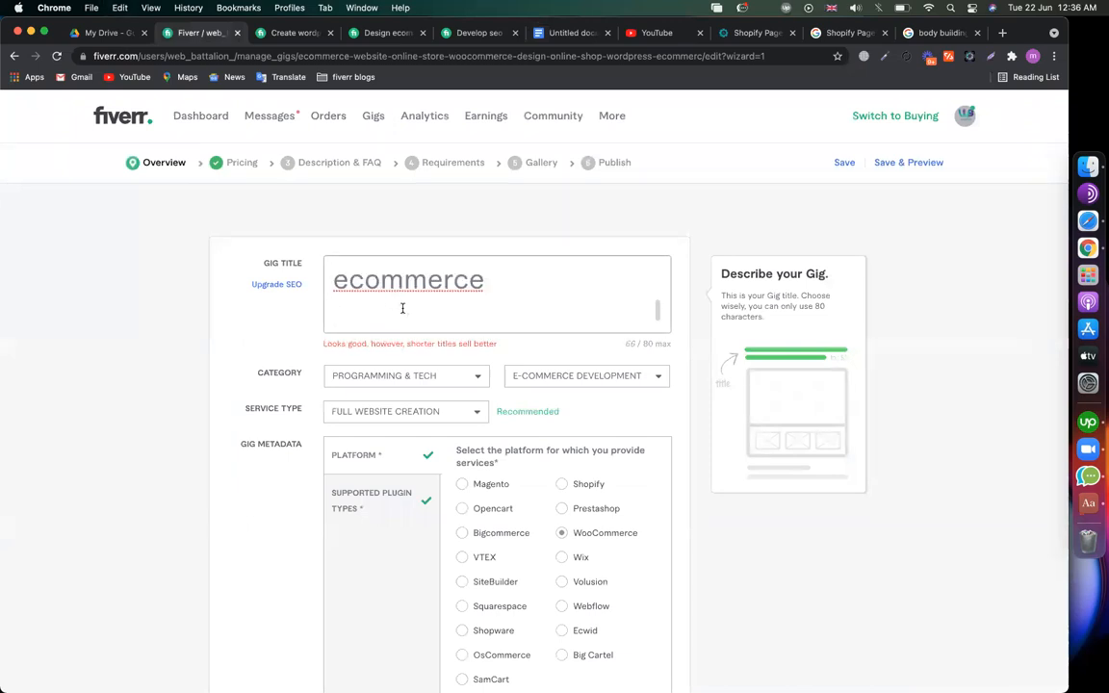
key(BackSpace)
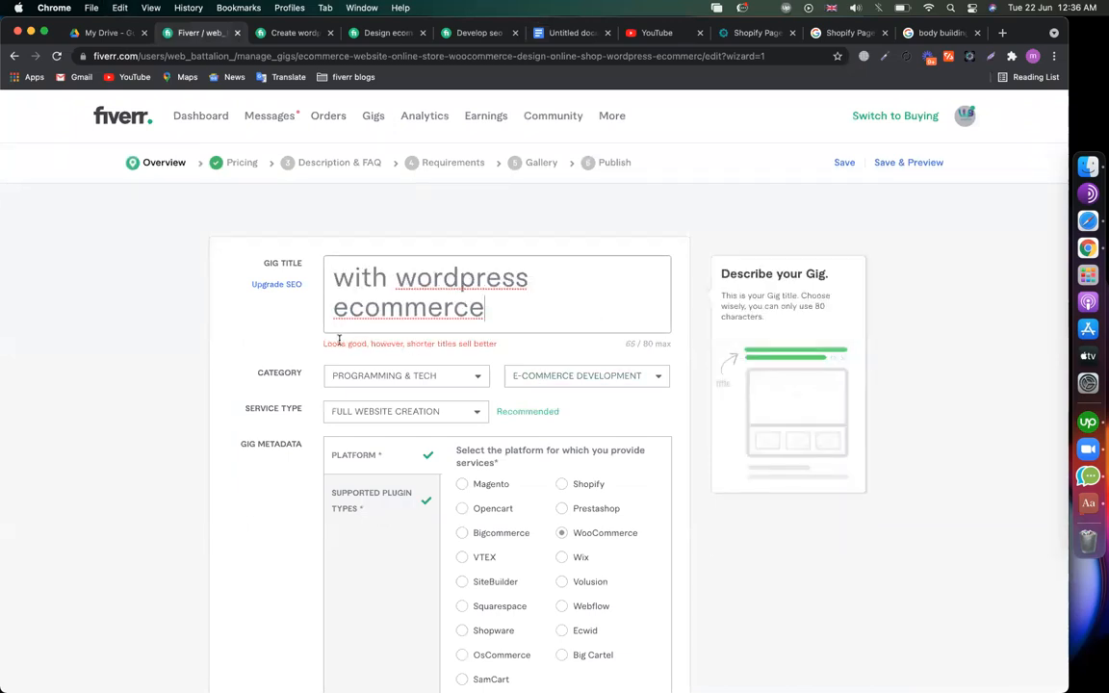
- Review the new gig title's wording, length feedback and character count
double_click(465, 344)
click(630, 343)
double_click(628, 343)
click(577, 352)
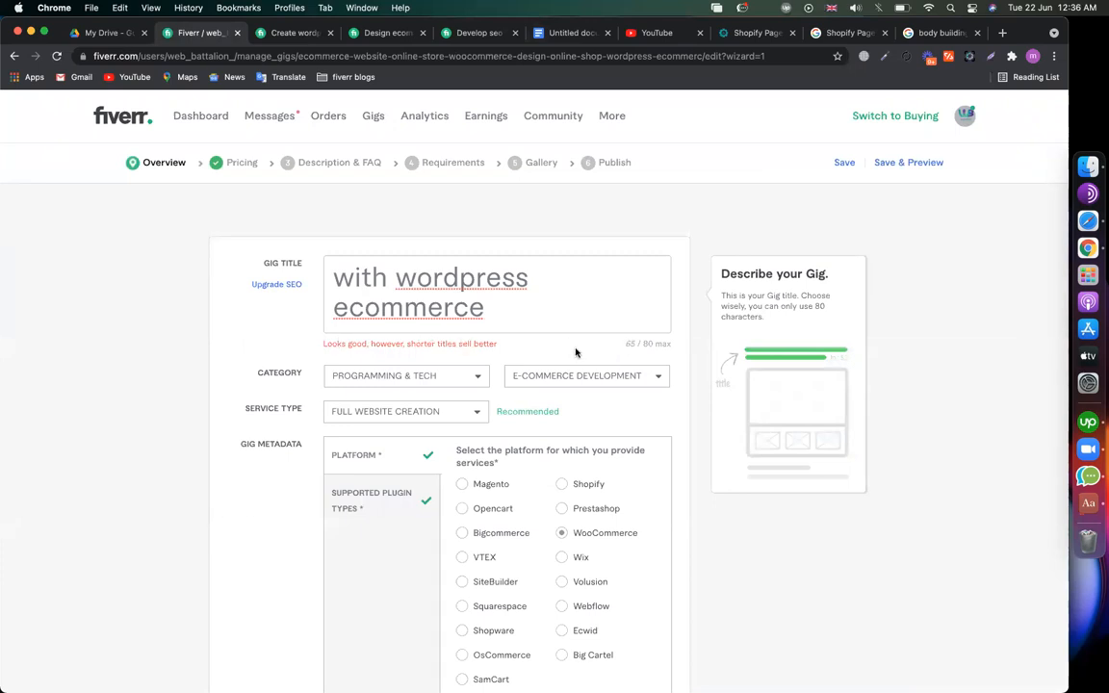
scroll(583, 337, up, 3)
click(498, 290)
scroll(498, 291, up, 1)
scroll(498, 291, up, 2)
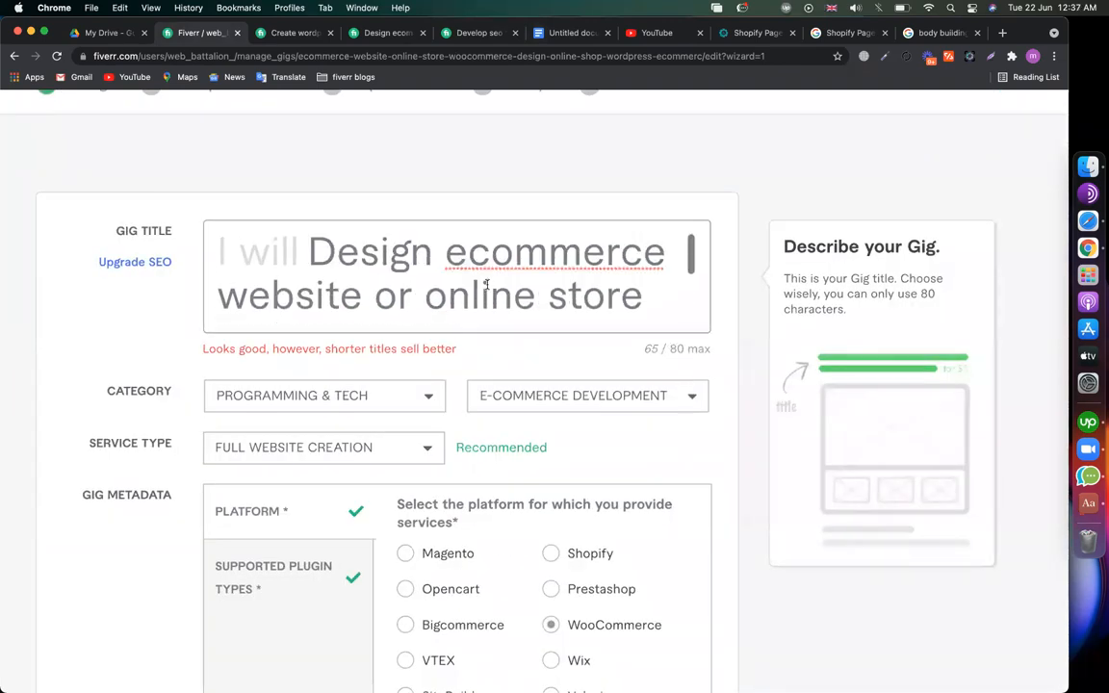
scroll(348, 304, down, 1)
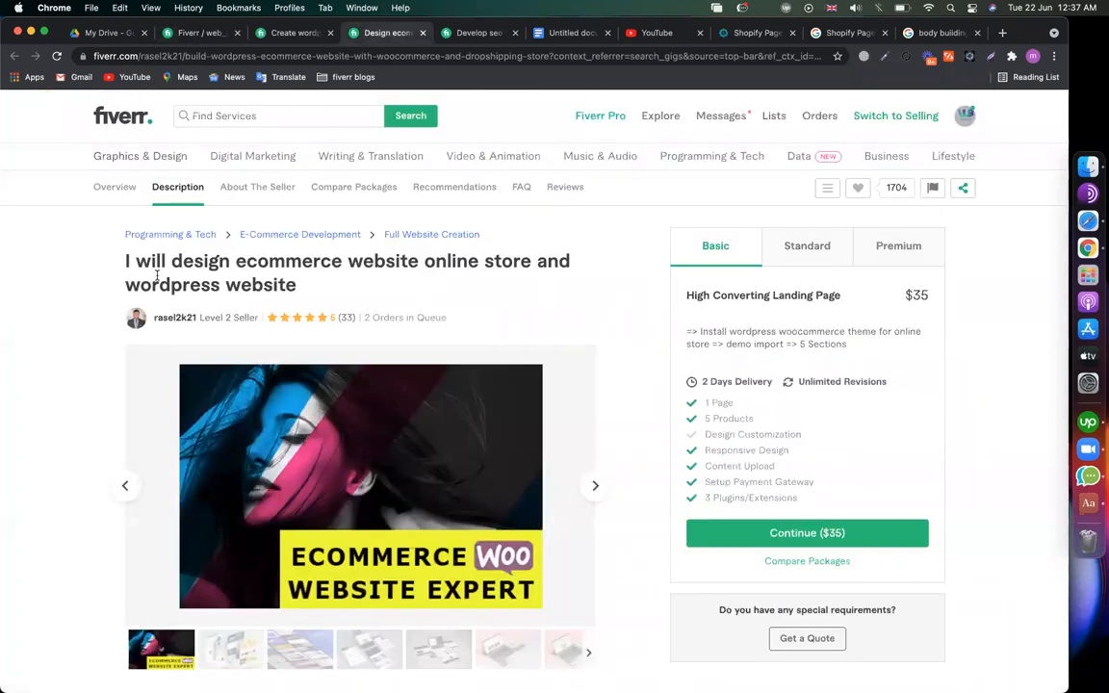
- Examine how the three open competitor gigs use their keywords in their titles
drag(181, 265, 270, 269)
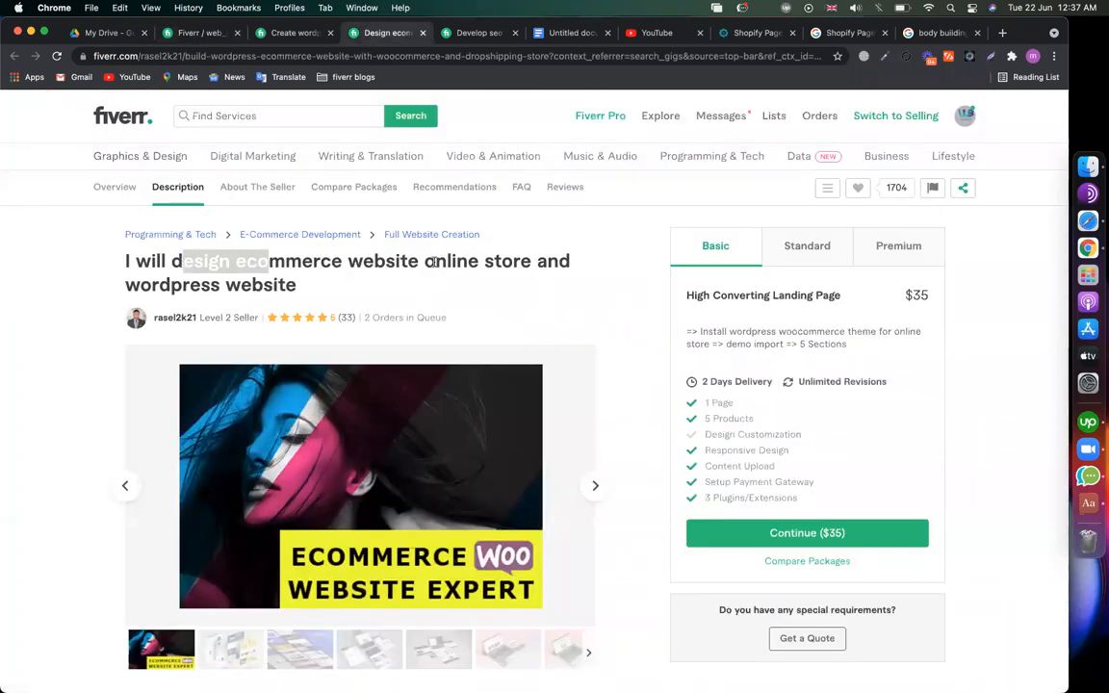
drag(436, 262, 494, 265)
drag(201, 284, 297, 285)
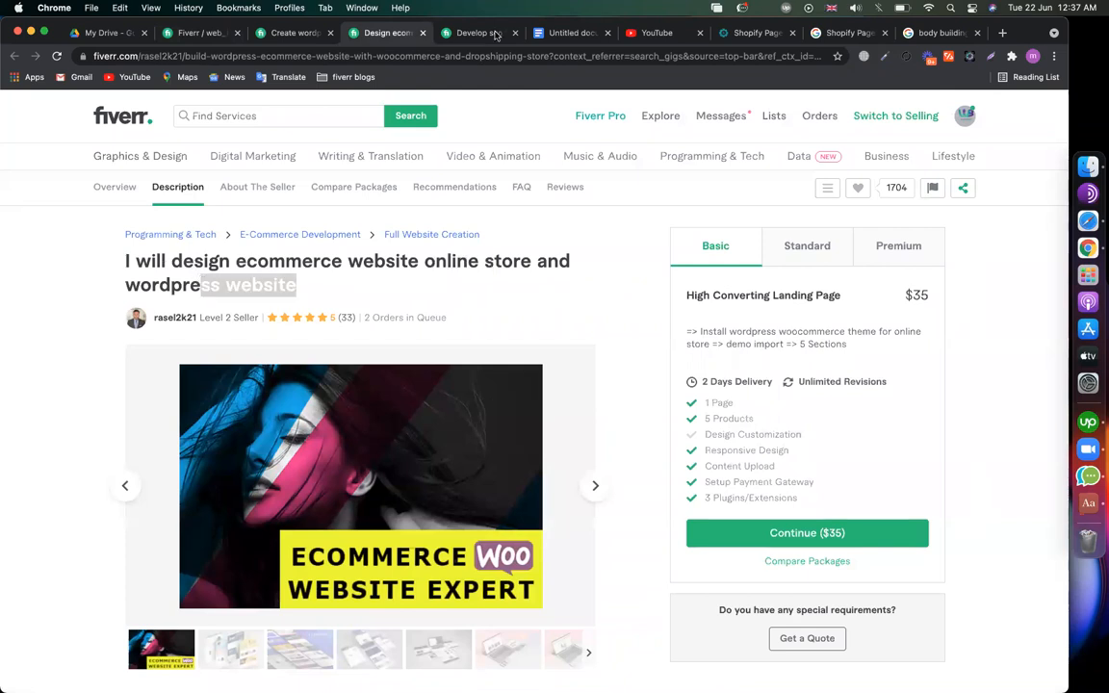
click(482, 34)
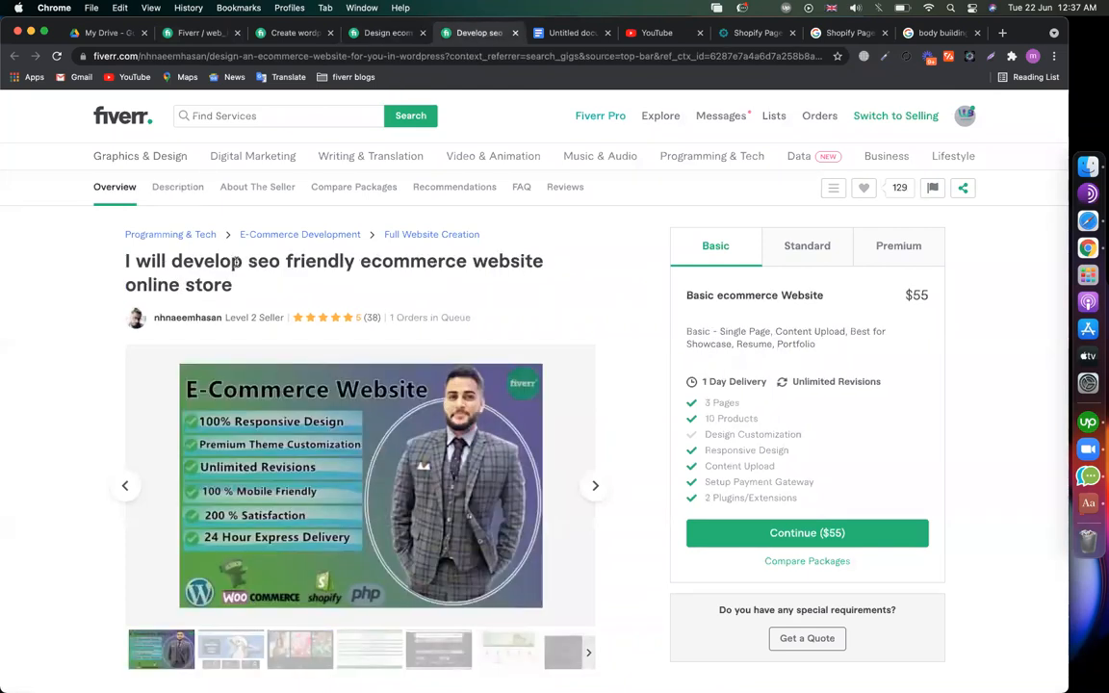
drag(172, 262, 327, 262)
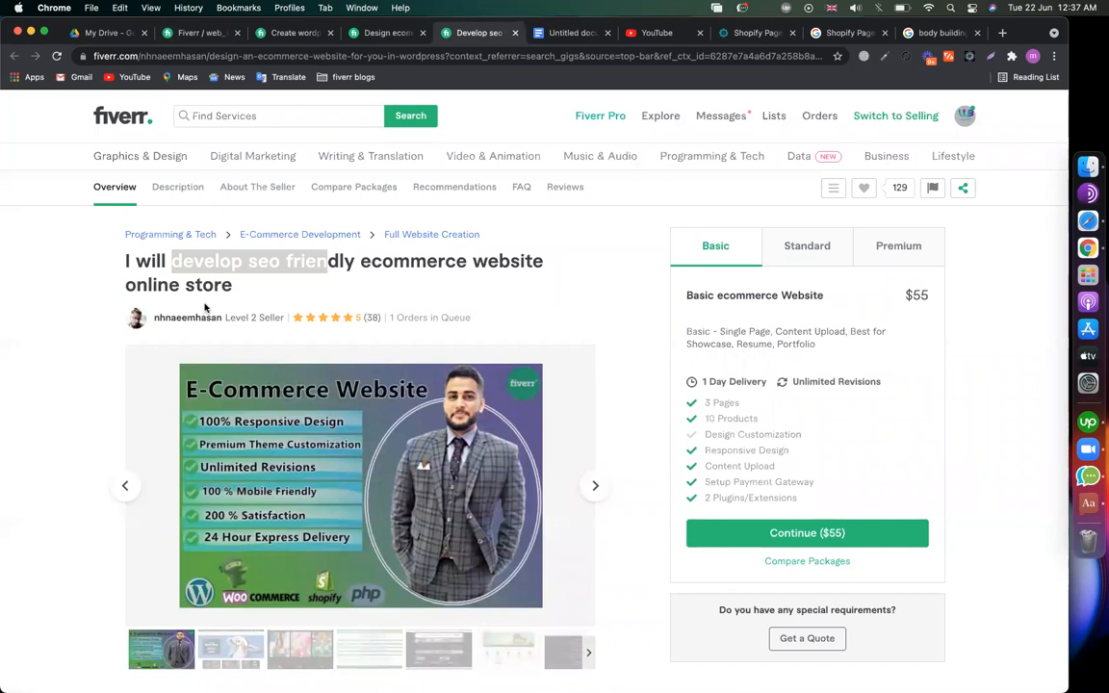
click(385, 33)
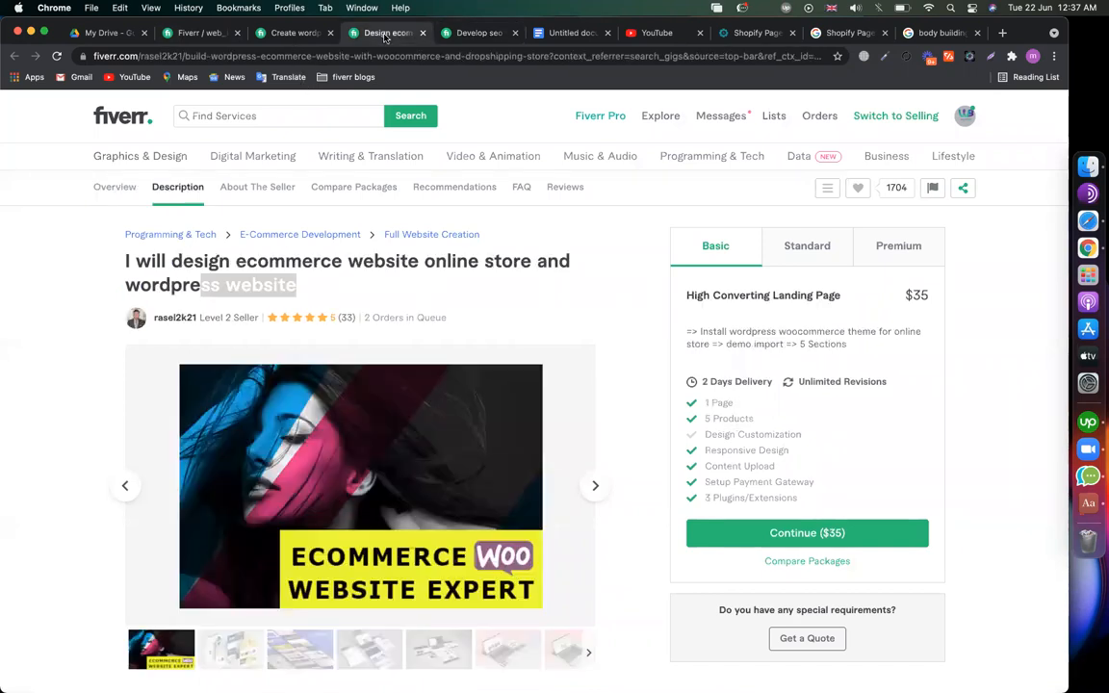
click(289, 34)
scroll(265, 278, down, 1)
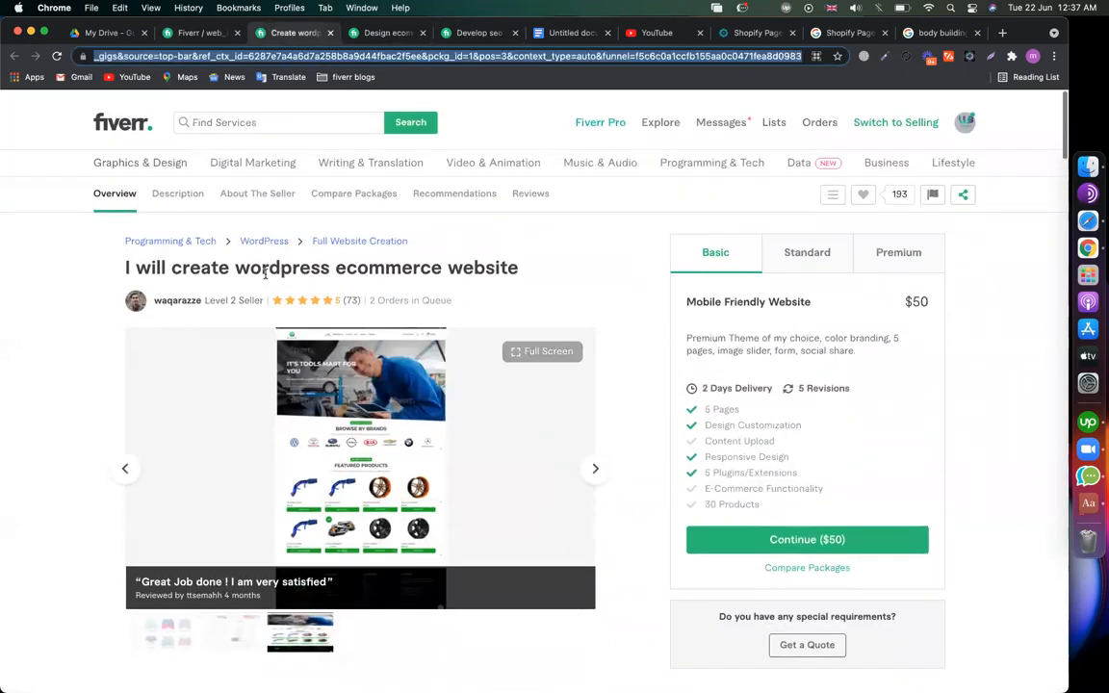
drag(210, 261, 497, 259)
click(540, 249)
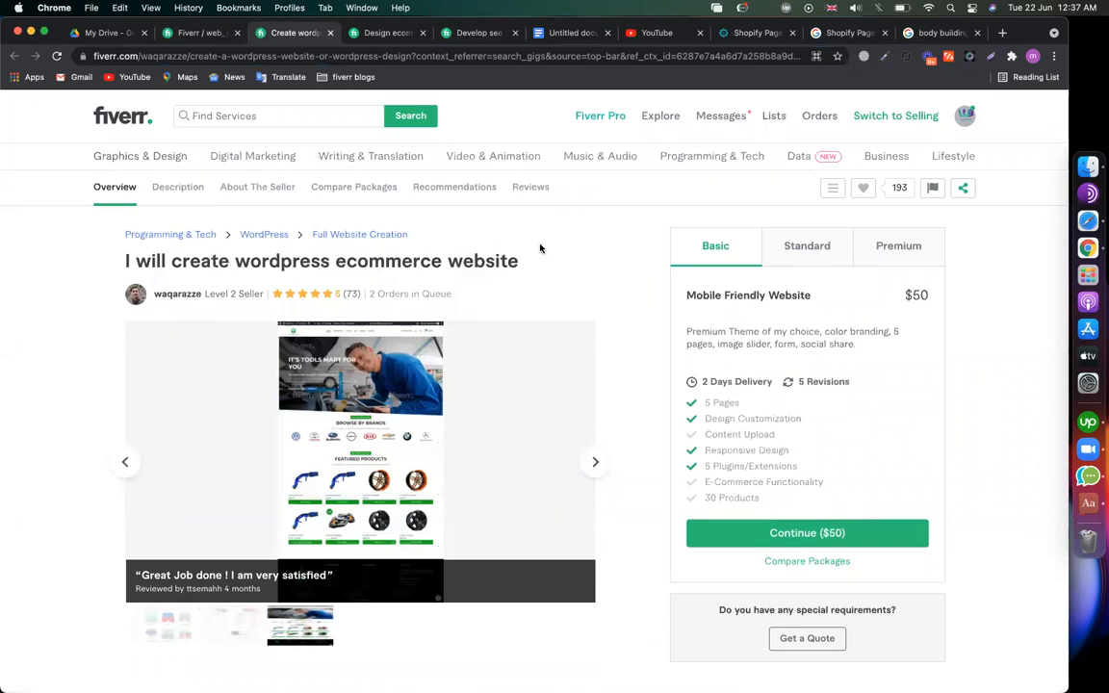
- Shorten the new gig's title by deleting the final word "ecommerce" so it ends with "with wordpress"
click(199, 33)
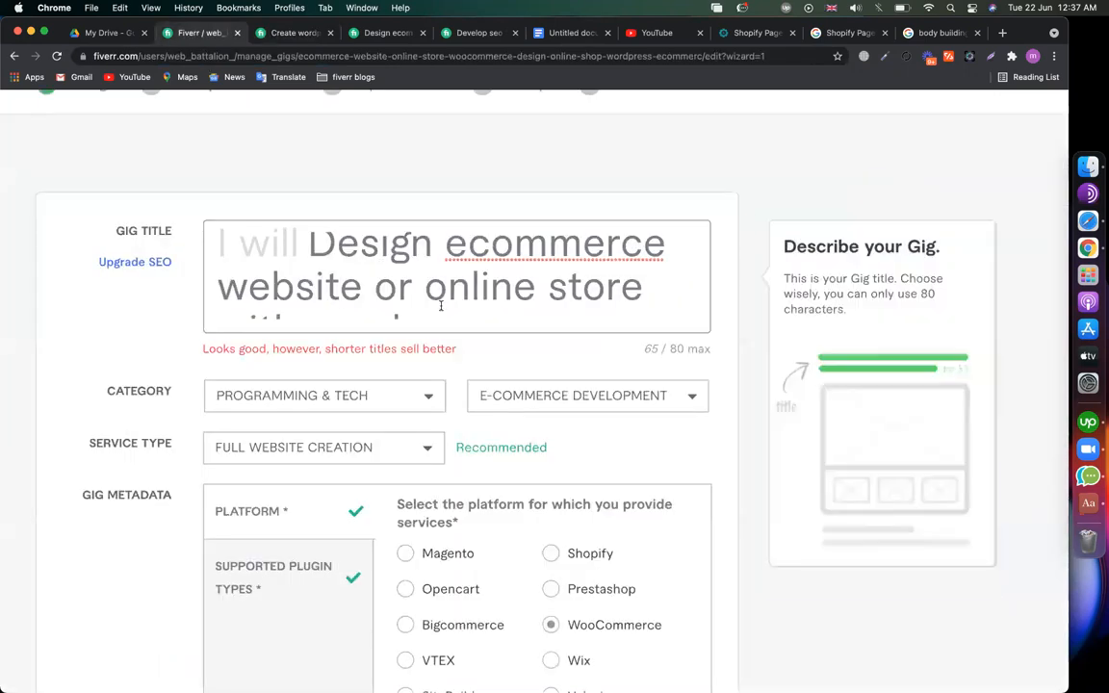
scroll(435, 297, down, 1)
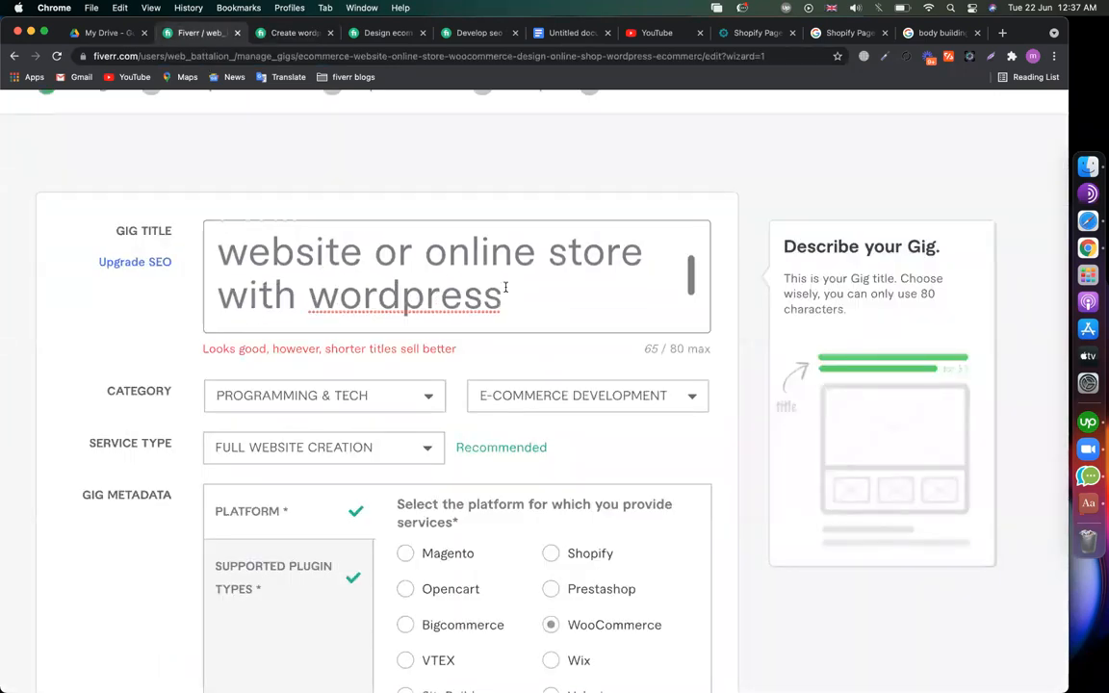
scroll(504, 287, down, 1)
drag(446, 300, 215, 303)
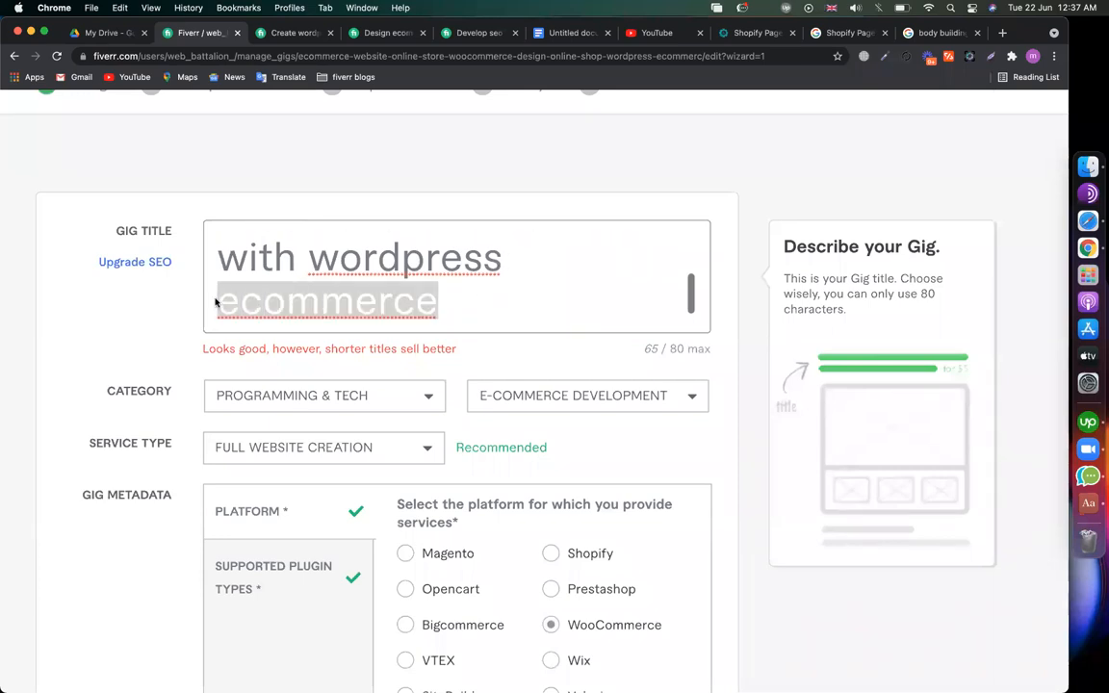
key(BackSpace)
key(BackSpace)
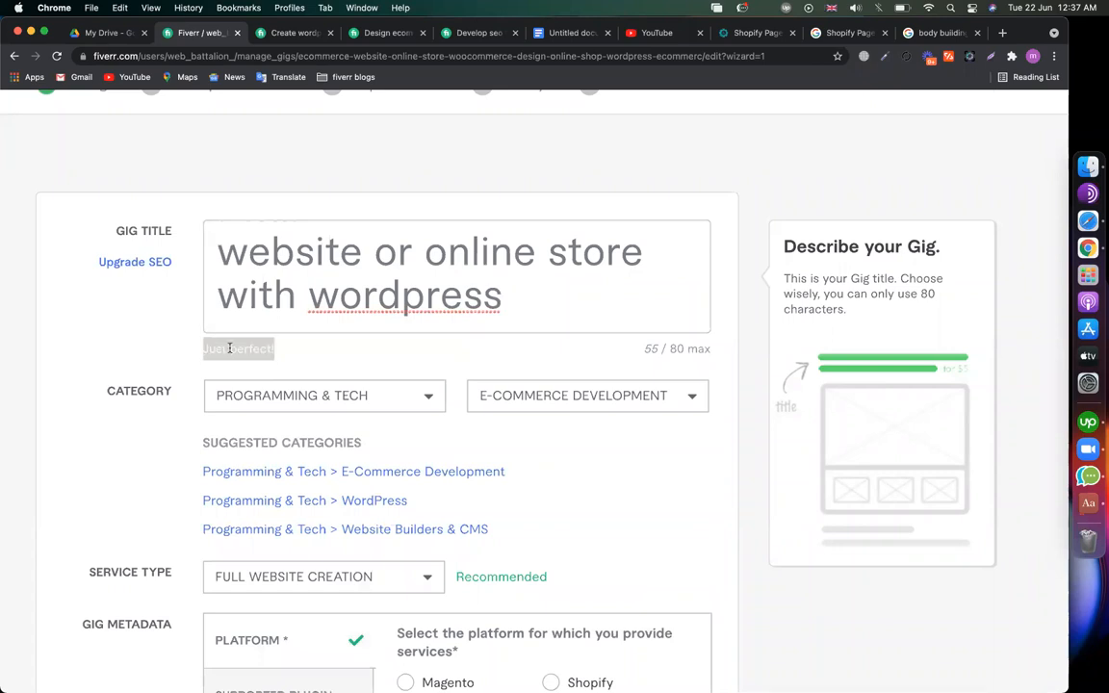
double_click(328, 298)
double_click(328, 303)
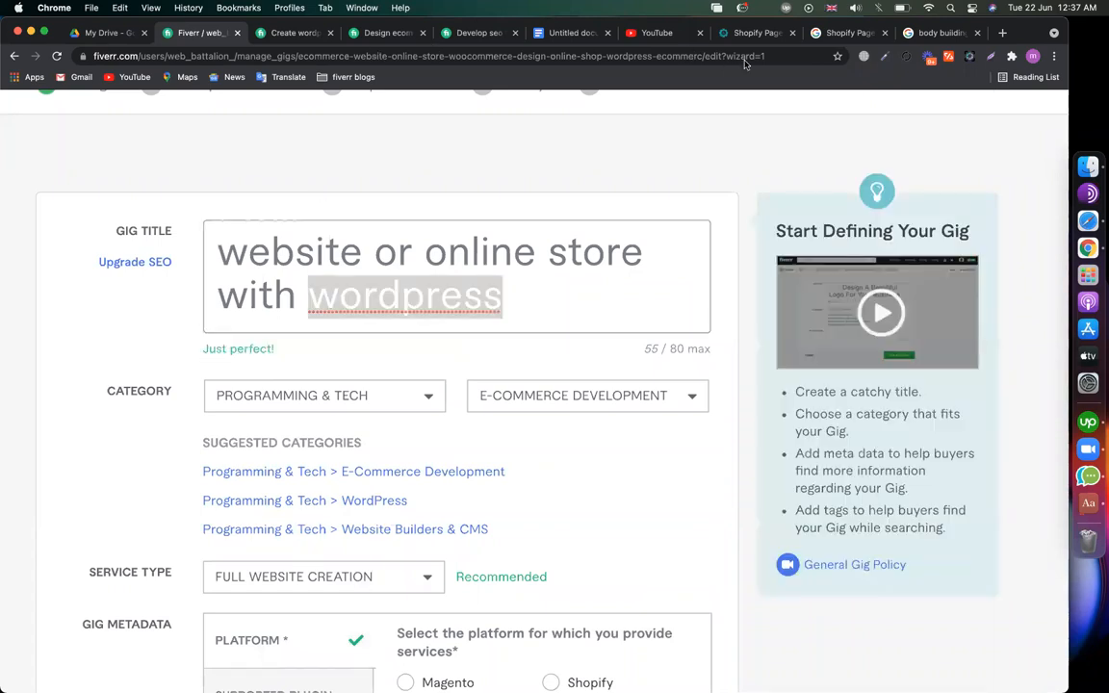
click(279, 35)
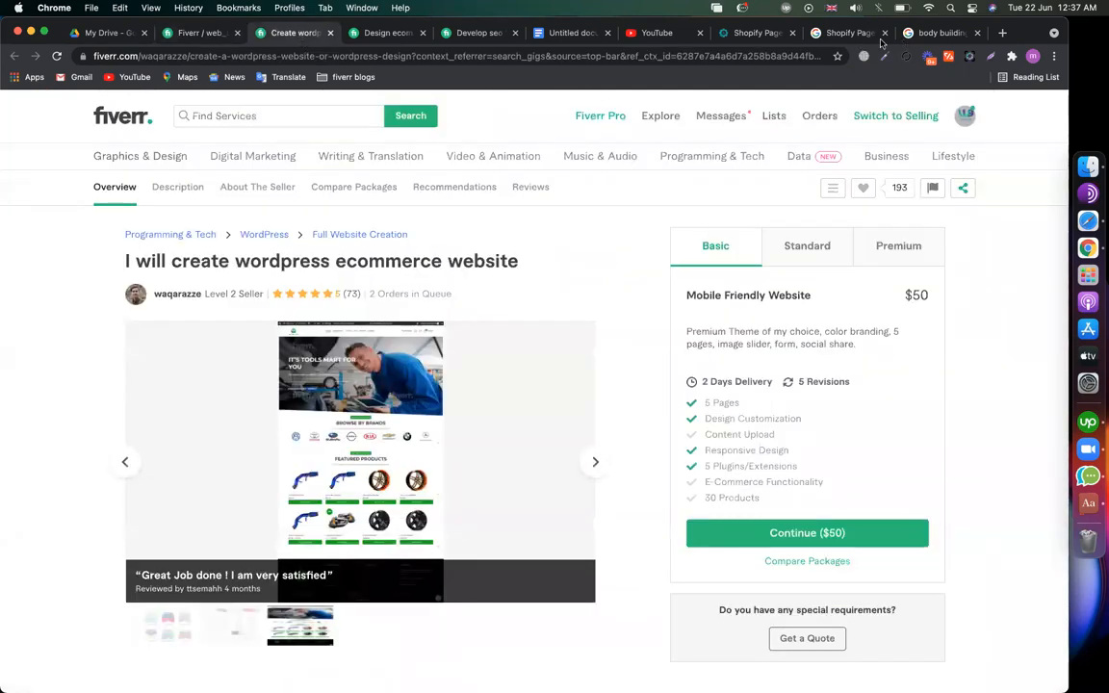
- Load Fiverr in place of the body building search page, search for "wordpress ecommerce", and examine how the resulting gig titles are worded
click(926, 35)
click(471, 54)
text(fiverr)
key(Return)
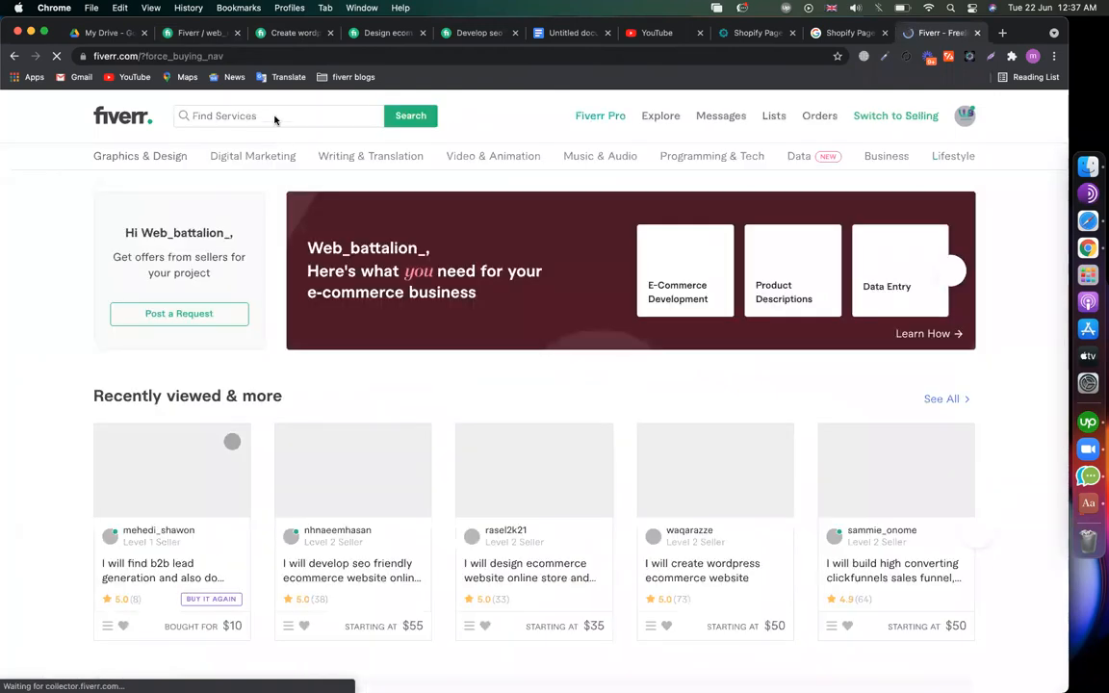
click(269, 116)
text(wordpress e)
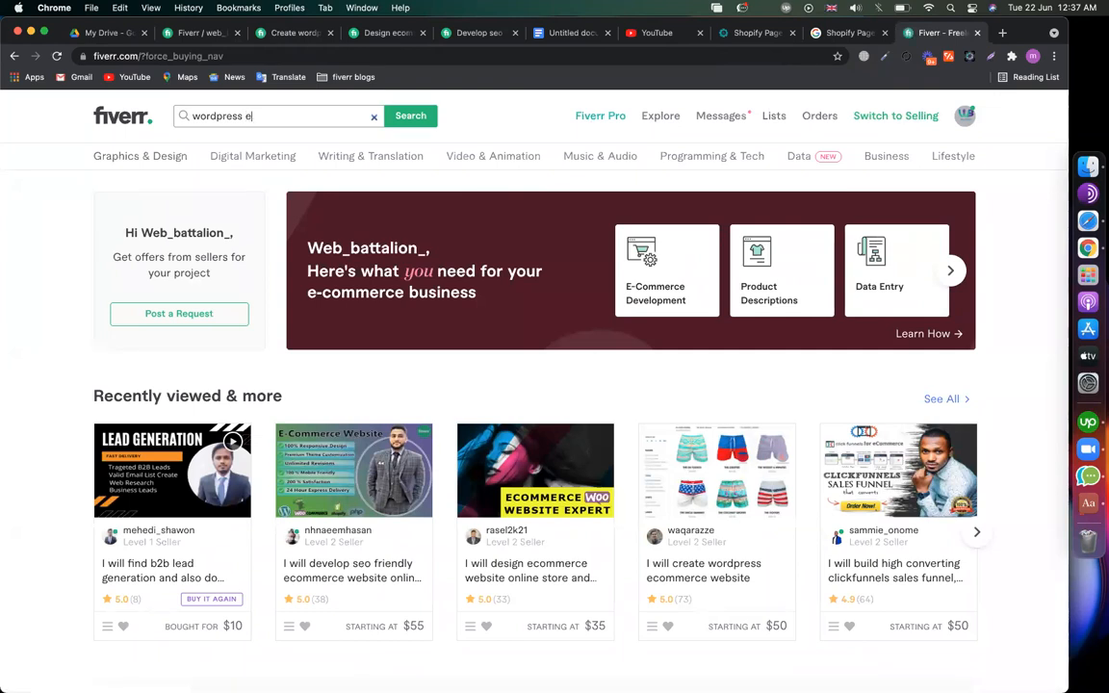
text(commerce)
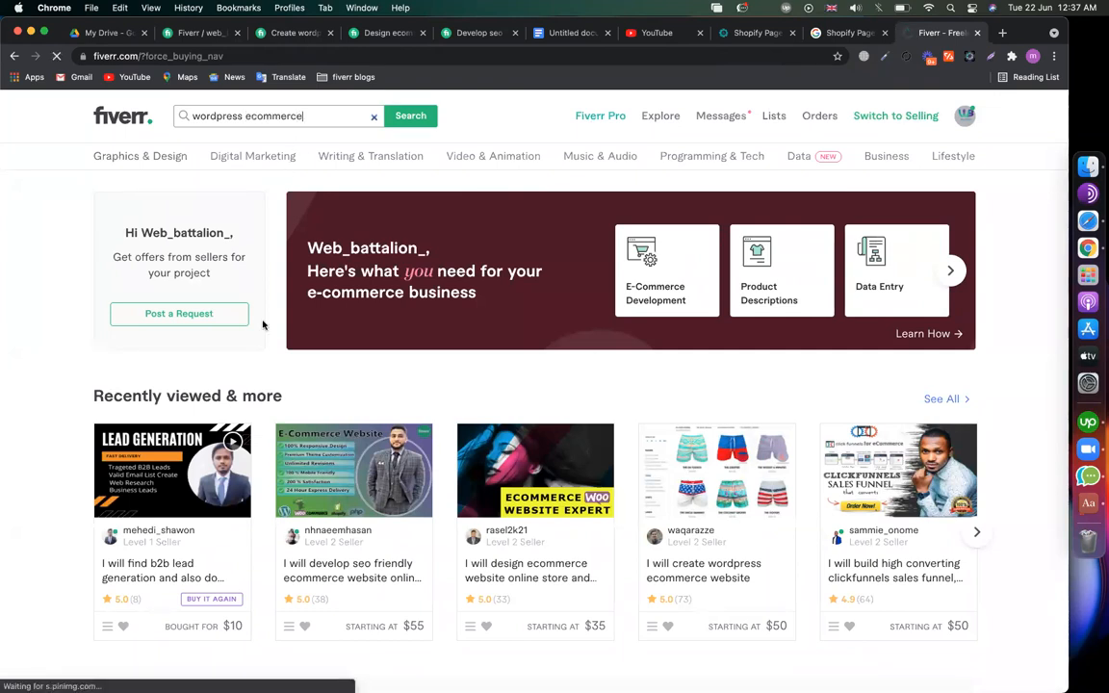
scroll(149, 324, down, 3)
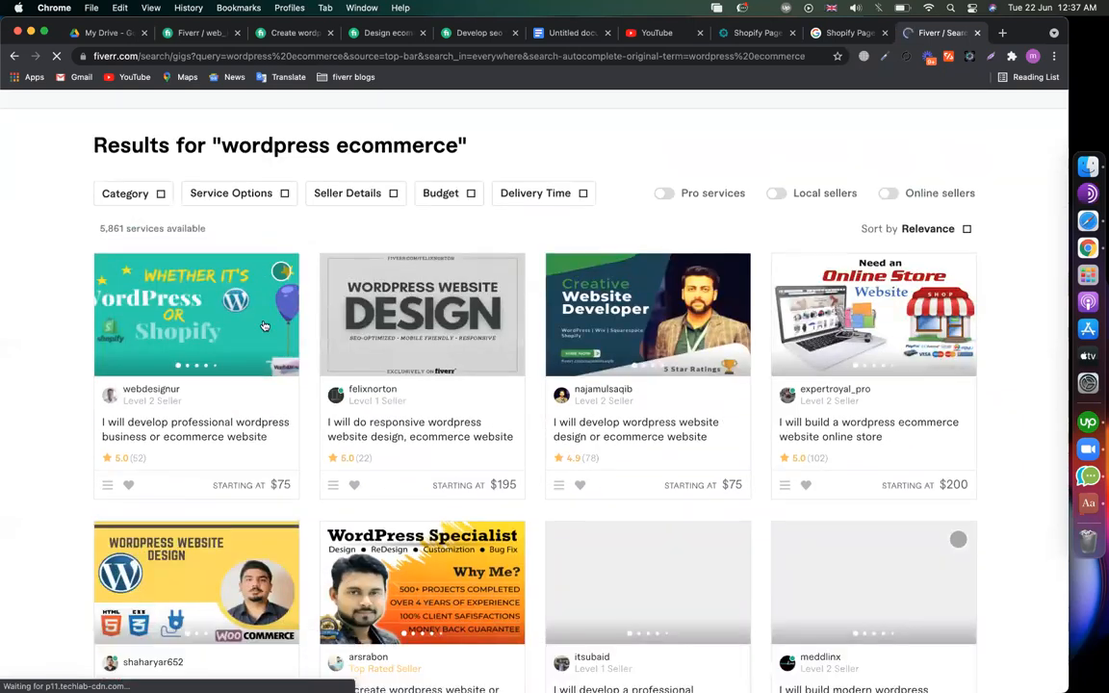
scroll(149, 325, down, 1)
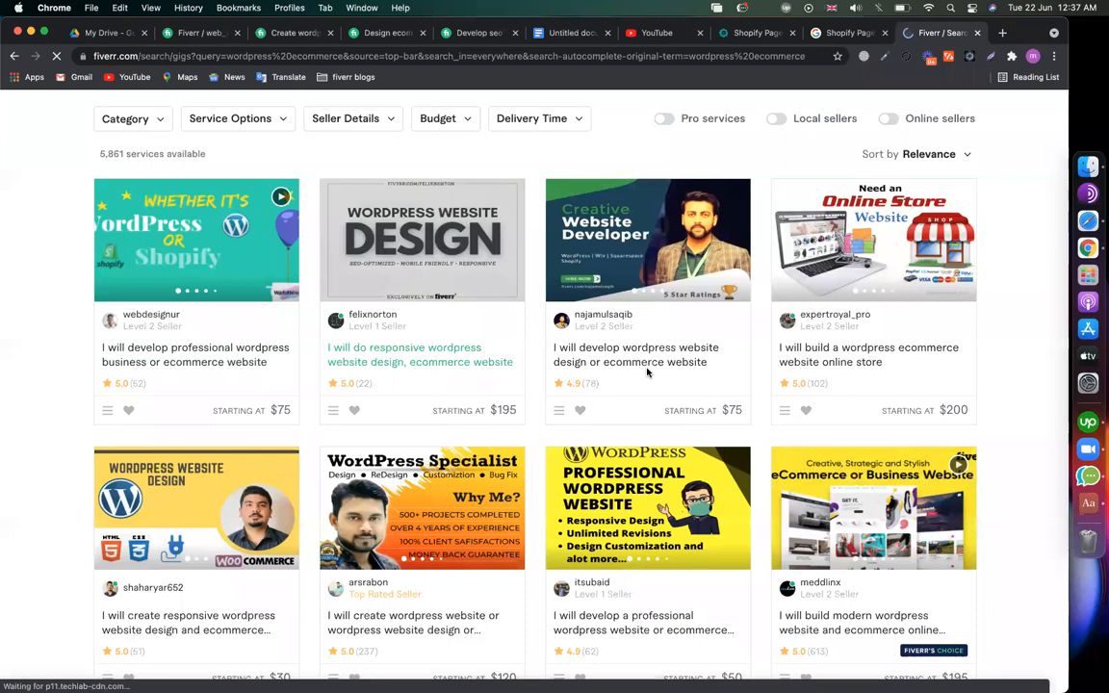
scroll(648, 372, down, 5)
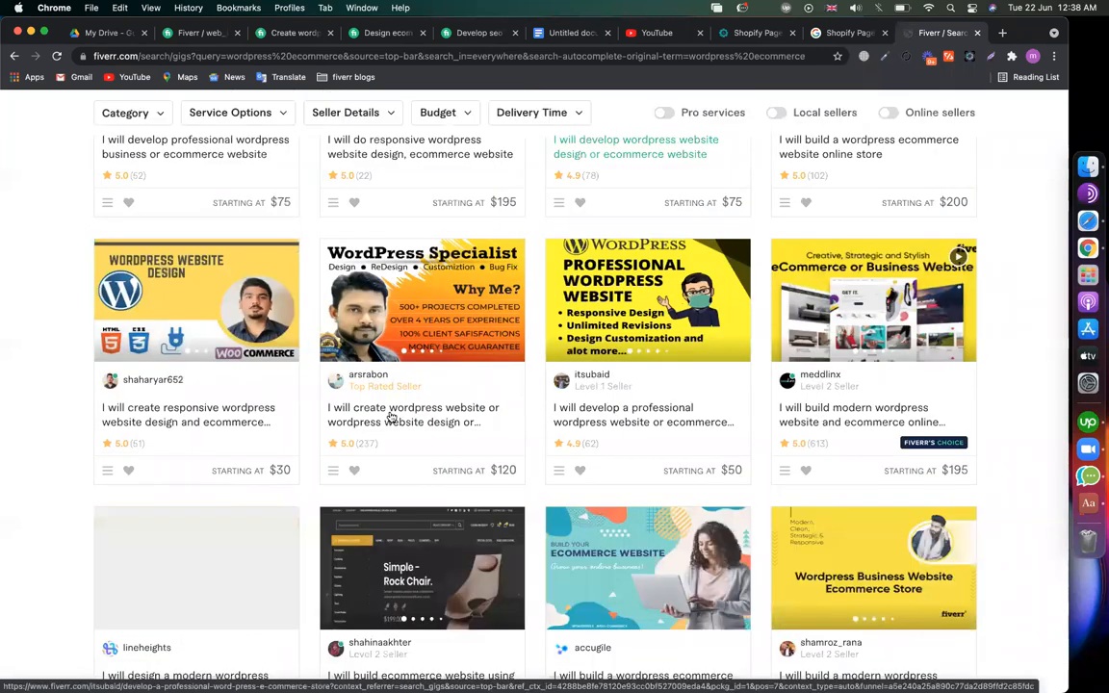
mouse_move(447, 386)
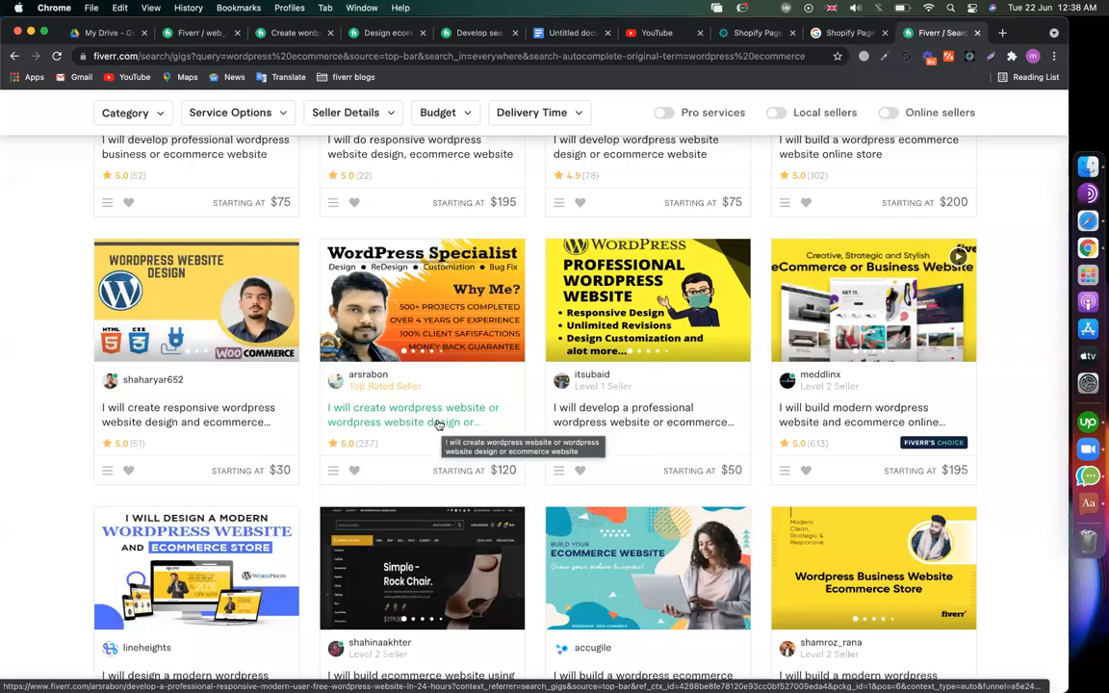
scroll(463, 426, down, 3)
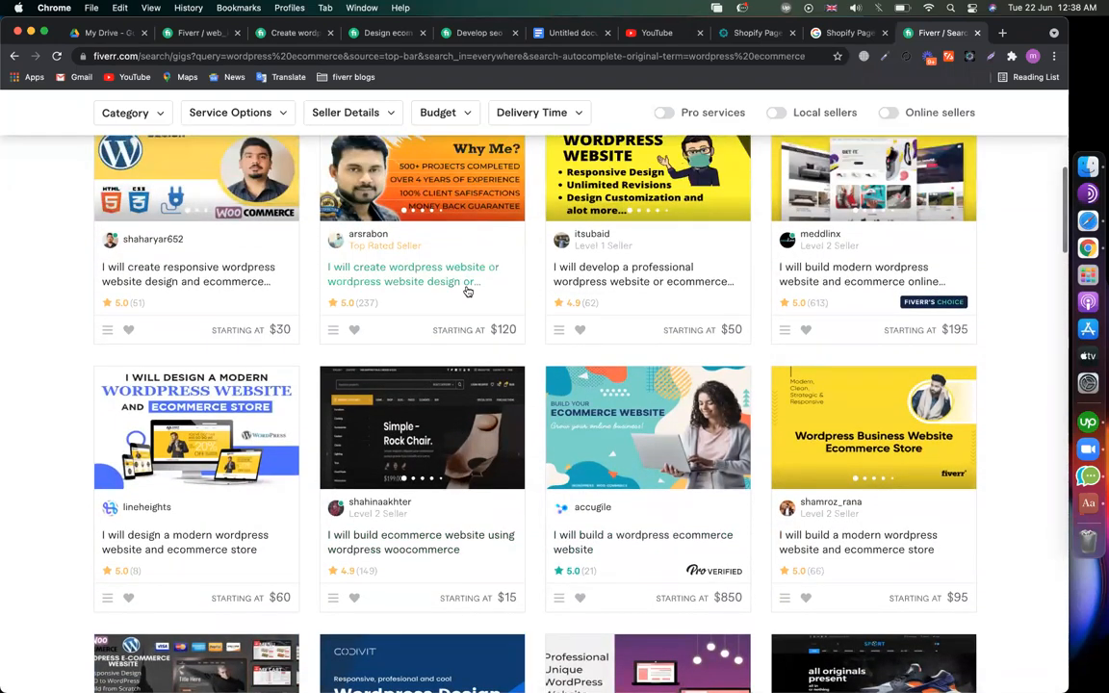
- Append the filler text "jashcjksahjckhkashjc" after "with wordpress" in the new gig's title to test the title length feedback
click(192, 35)
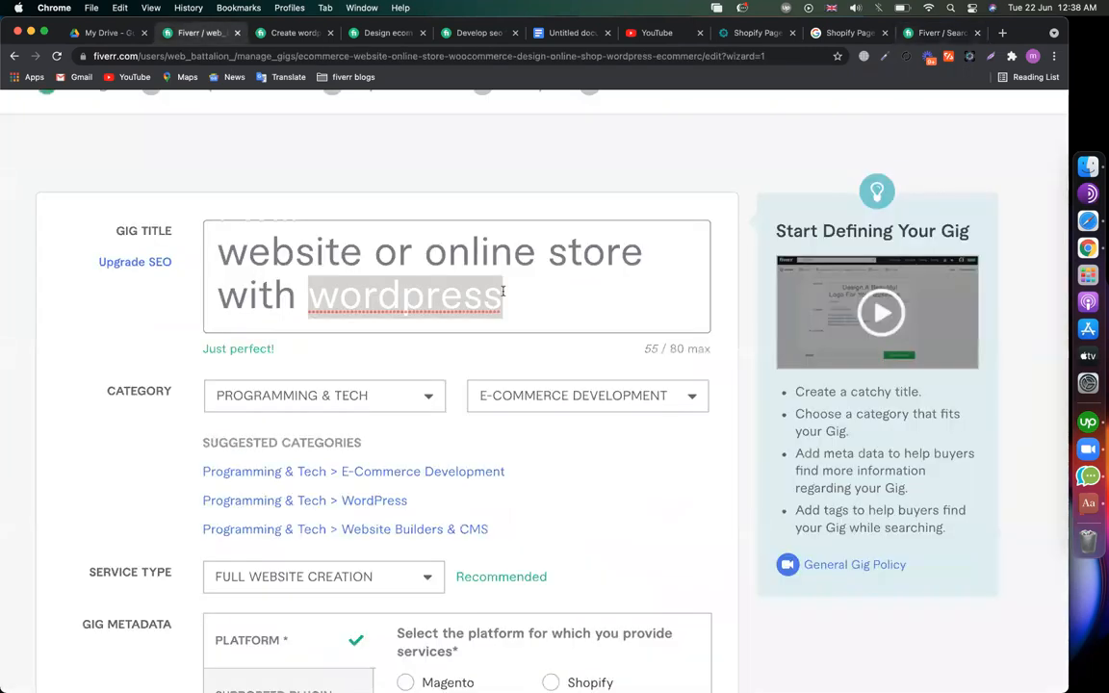
click(515, 300)
drag(268, 352, 190, 356)
click(527, 277)
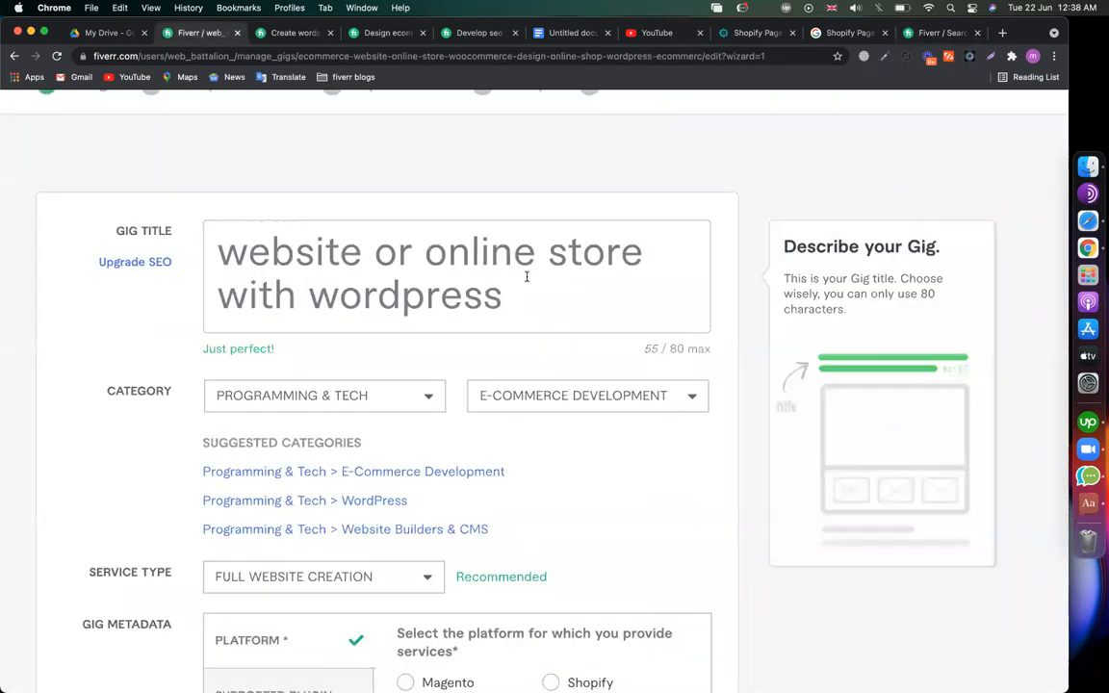
text(jashcjk)
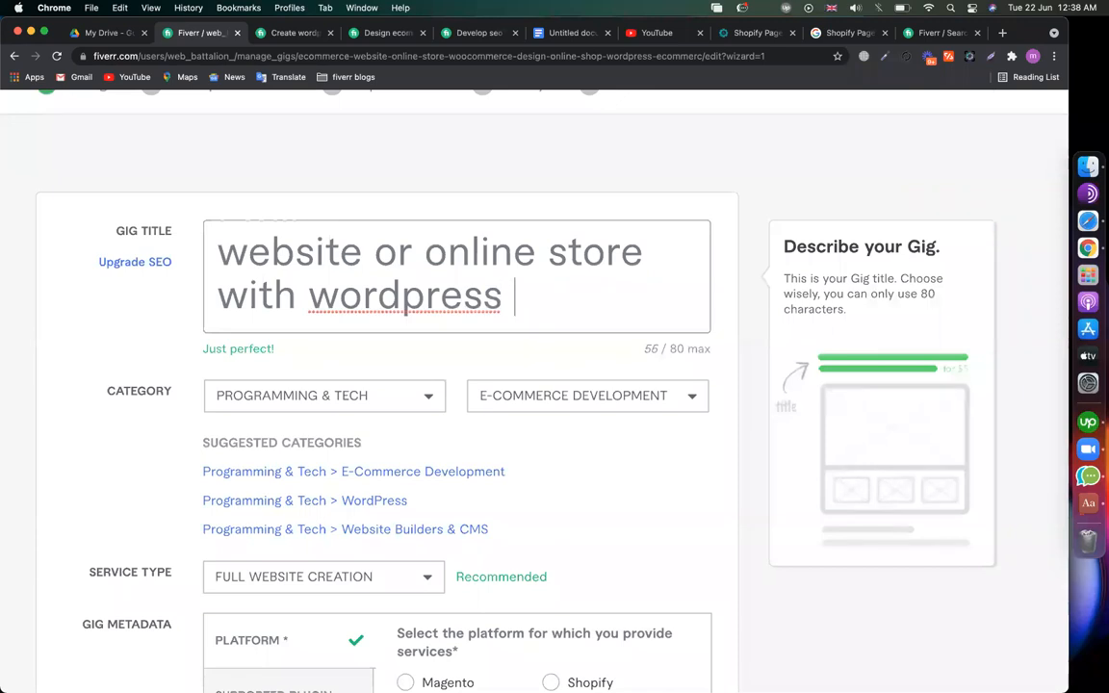
text(sahjckhkashjc)
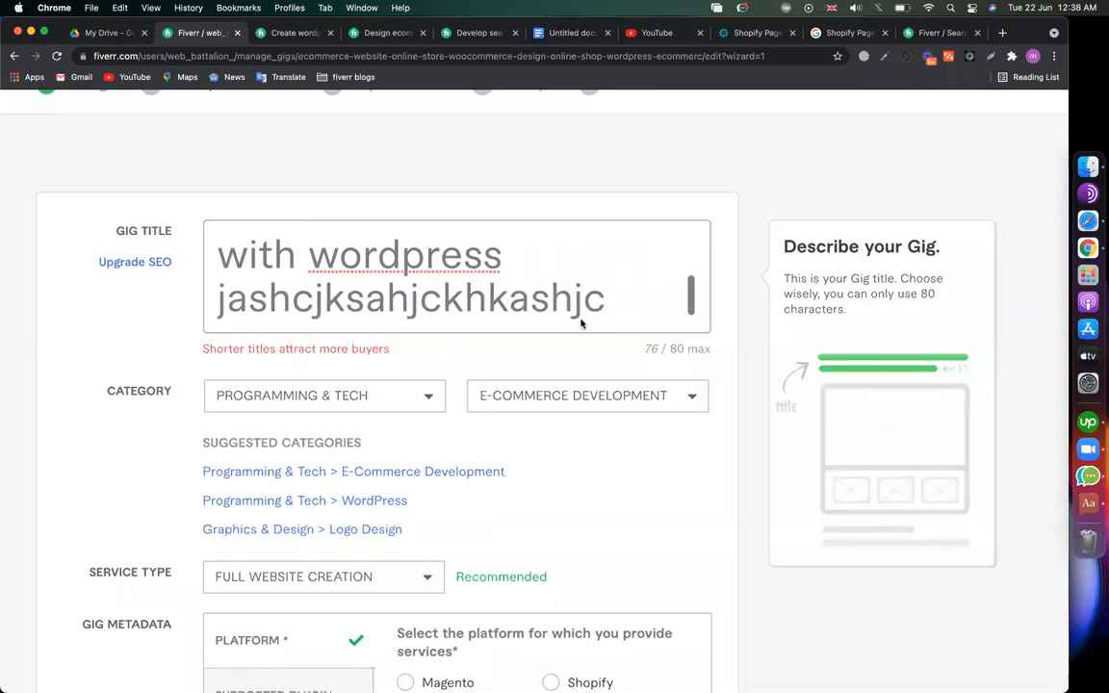
- Open the $120 top-rated gig from the wordpress ecommerce search results and examine its full title
click(931, 35)
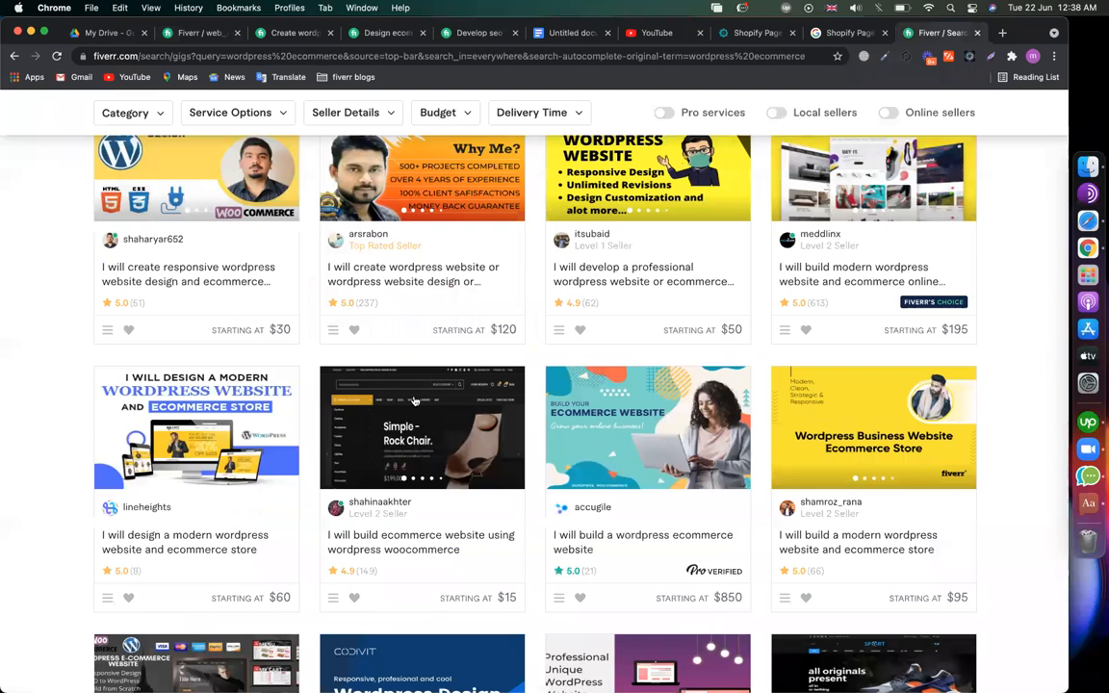
click(456, 281)
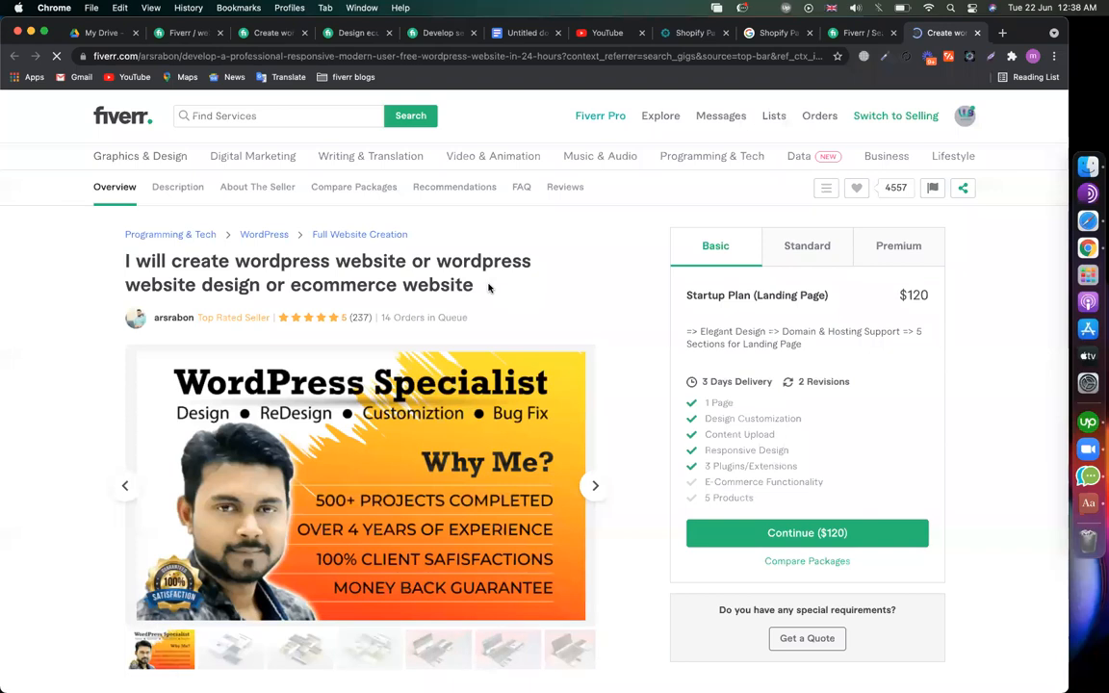
drag(486, 285, 131, 261)
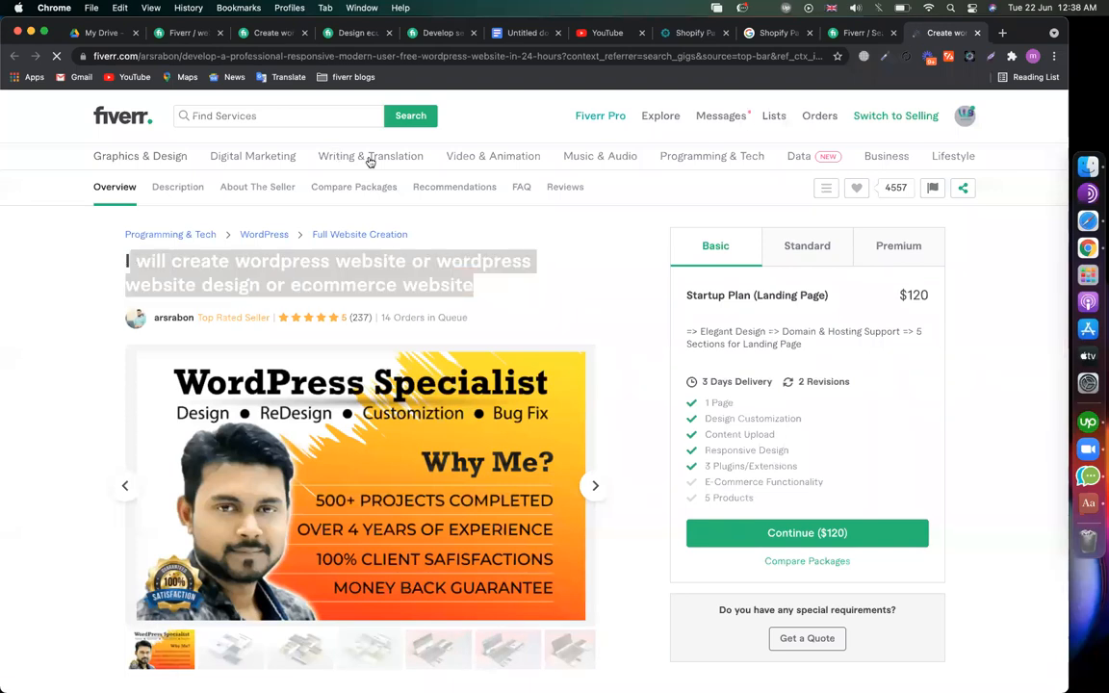
- Remove the gibberish text after "wordpress" from the gig title, including the trailing space
click(173, 35)
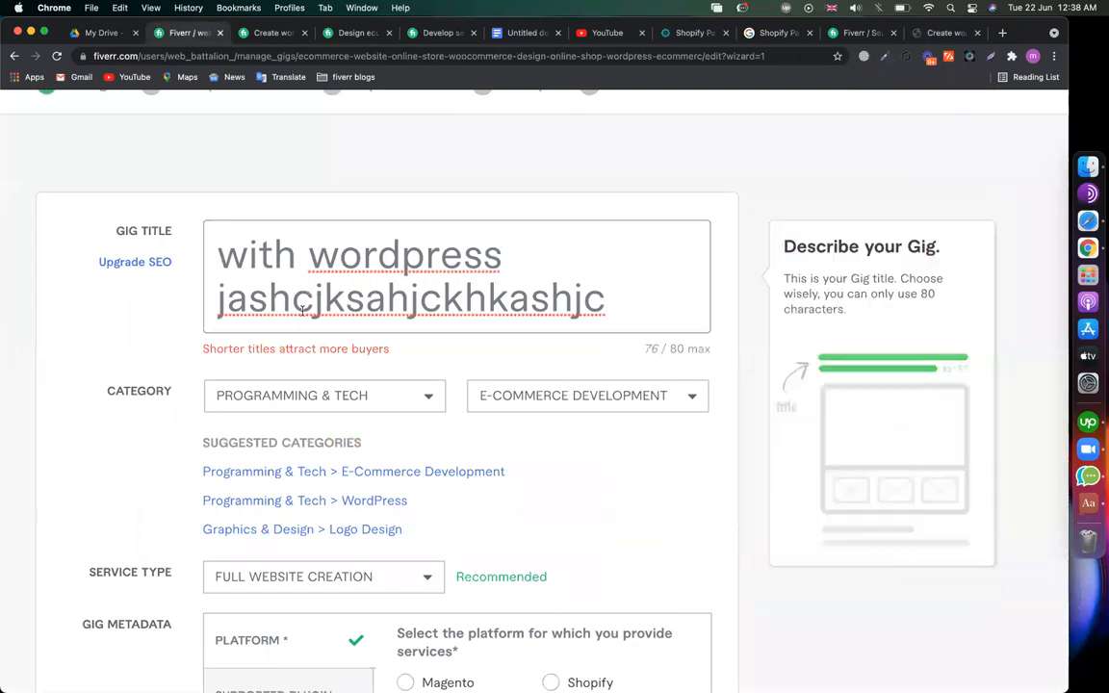
drag(606, 300, 211, 317)
key(BackSpace)
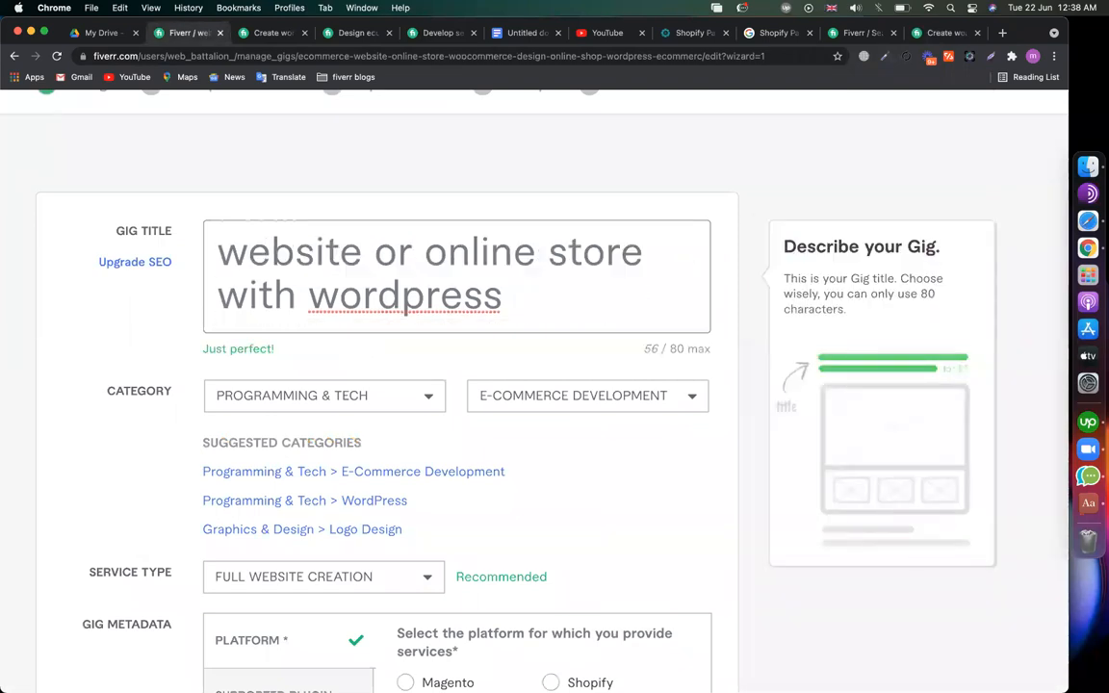
key(BackSpace)
click(110, 323)
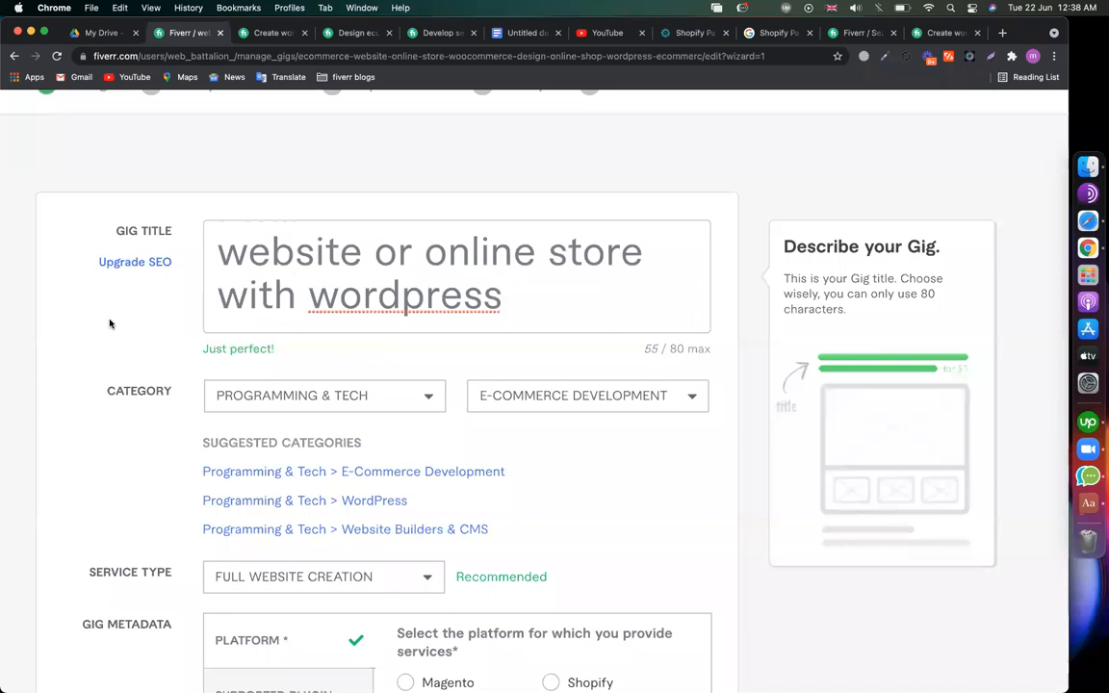
- Copy the gig title into the keyword document, replacing its draft with "Design ecommerce website or online store with wordpress", and start a new line
scroll(110, 324, down, 1)
click(389, 268)
key(super+a)
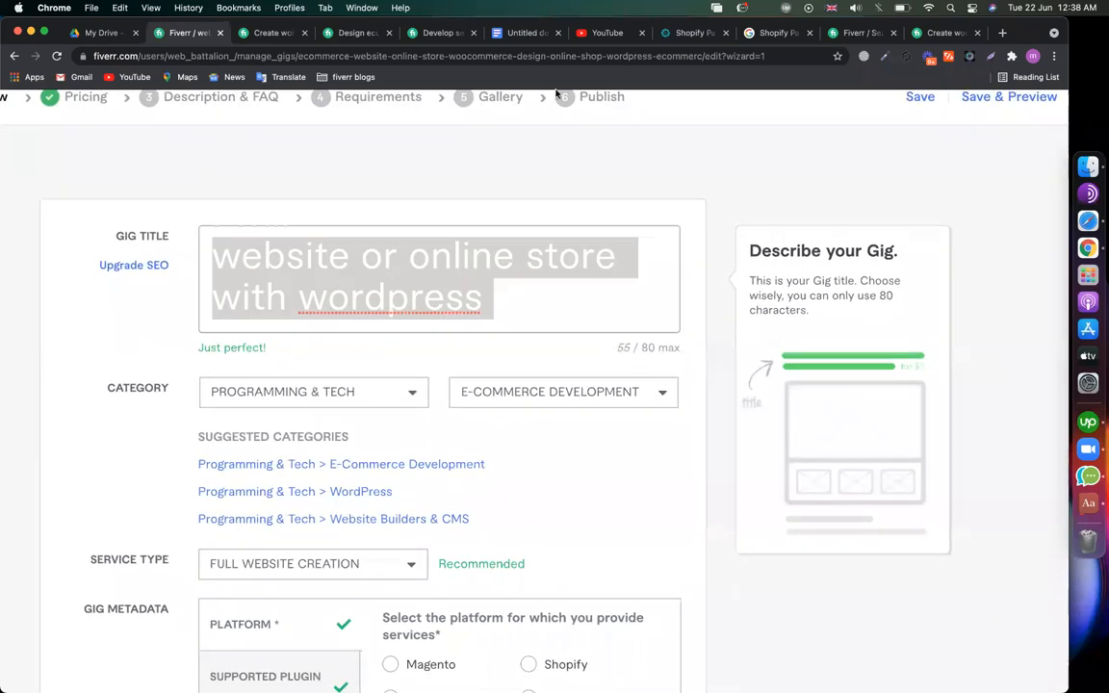
click(523, 32)
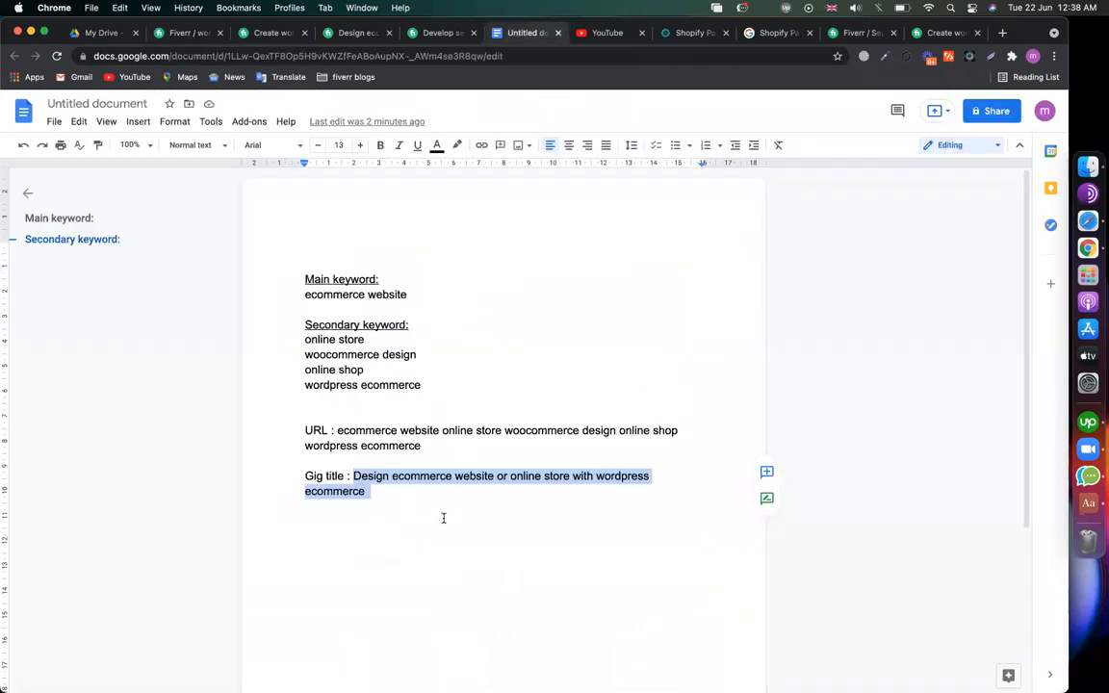
text(Design ecommerce website or online store with wordpress)
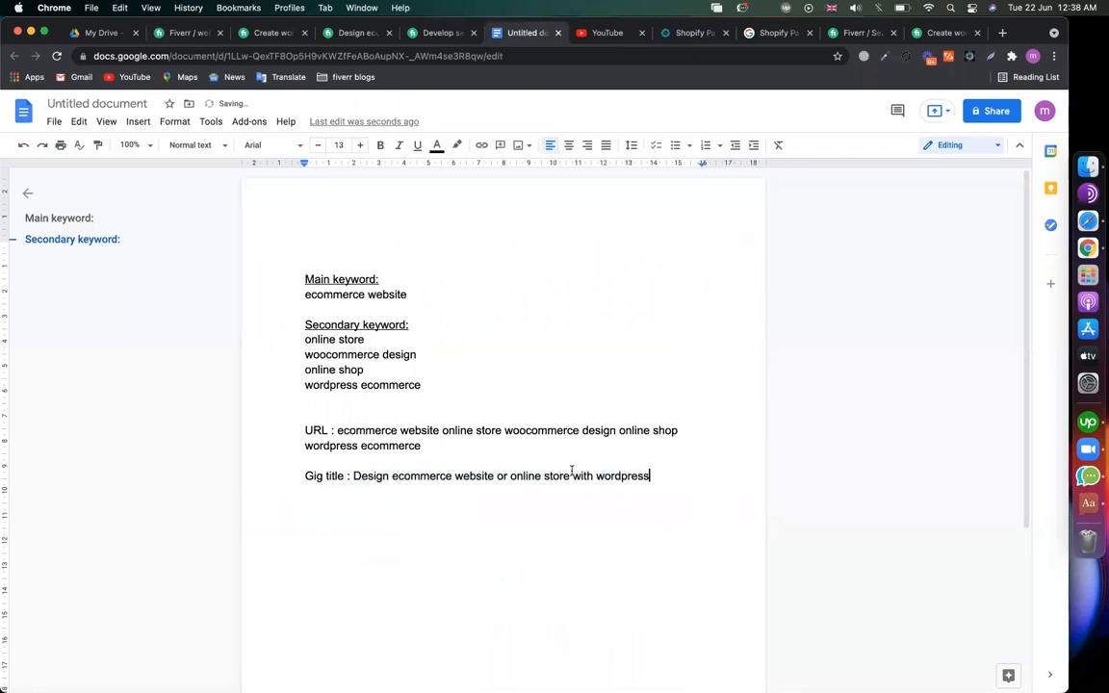
scroll(571, 470, down, 1)
key(Return)
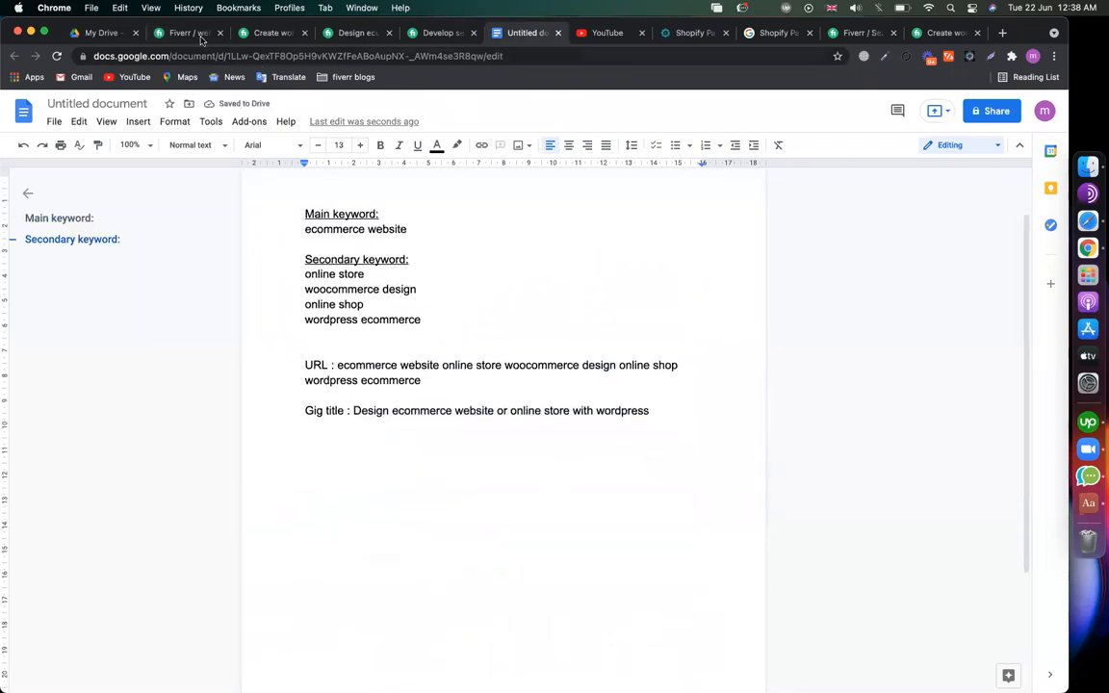
- Return to the gig's overview form and add the SEO title field with Upgrade SEO
click(198, 34)
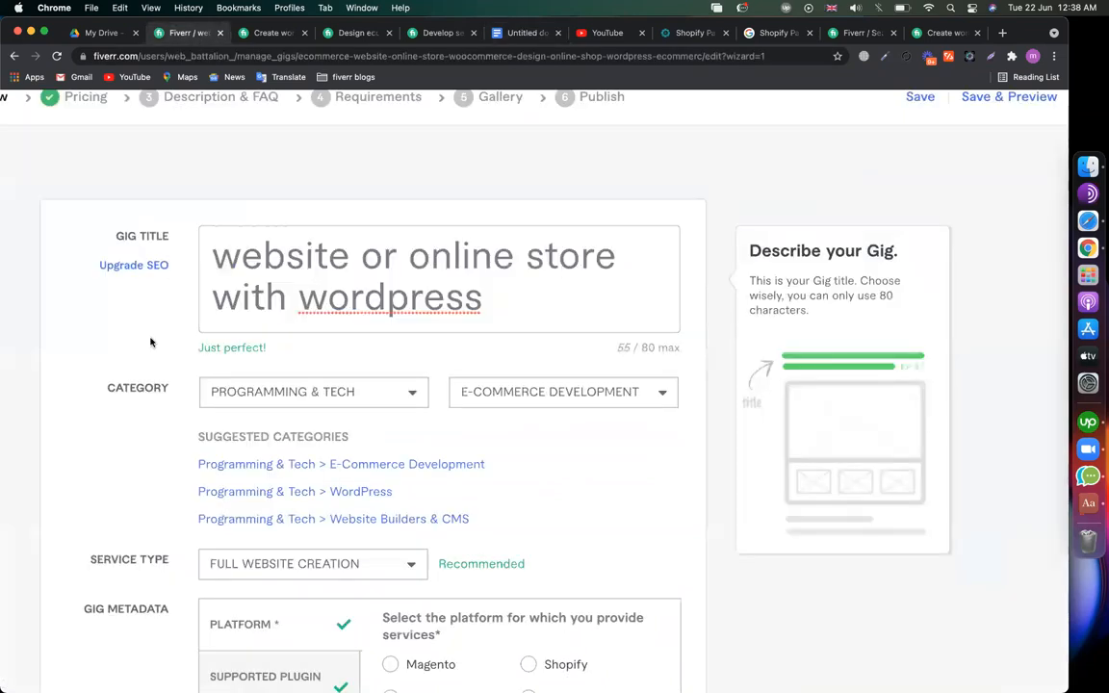
scroll(151, 341, left, 3)
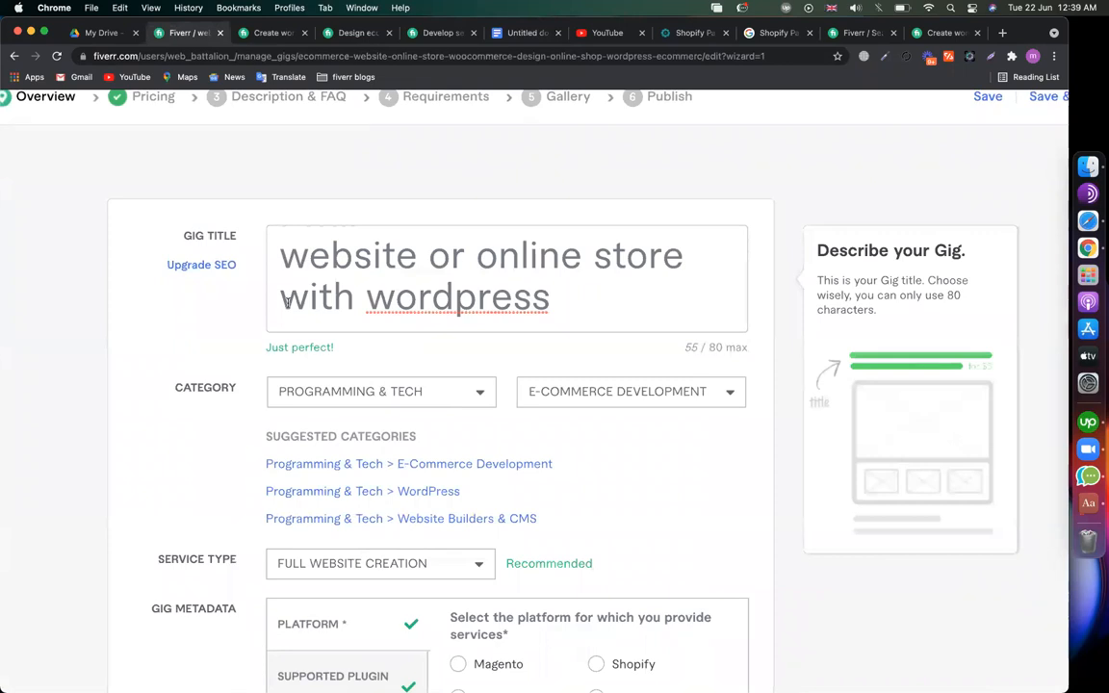
scroll(287, 301, up, 1)
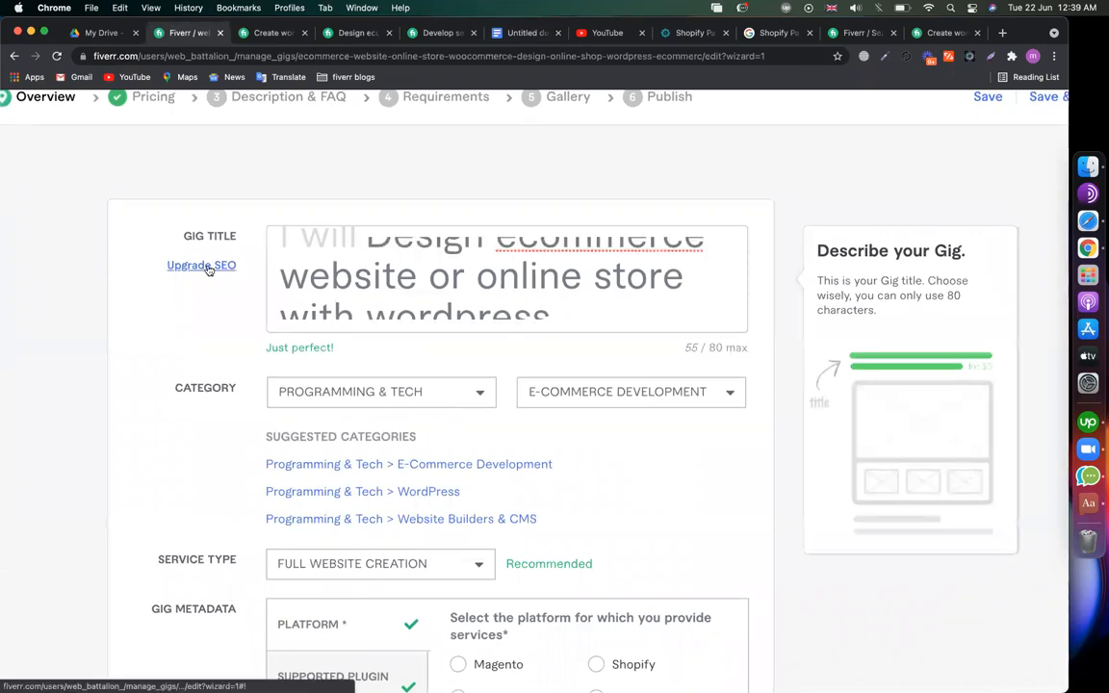
click(211, 268)
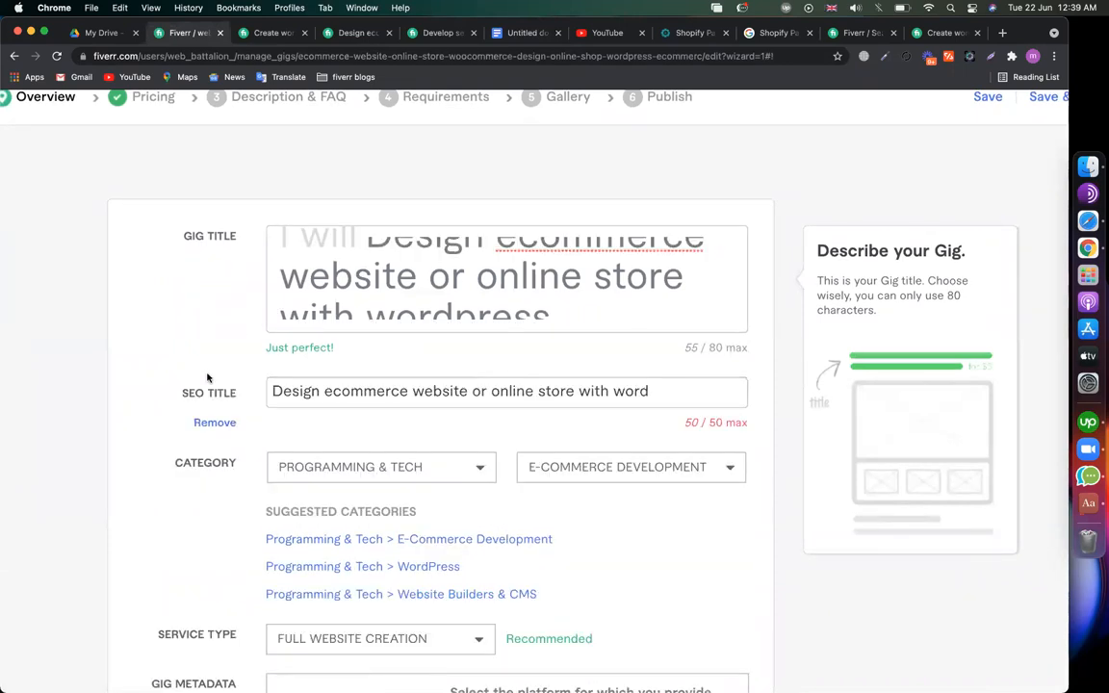
- Copy the SEO TITLE label from the gig form into the keyword document below the gig title, followed by a colon
drag(182, 395, 234, 397)
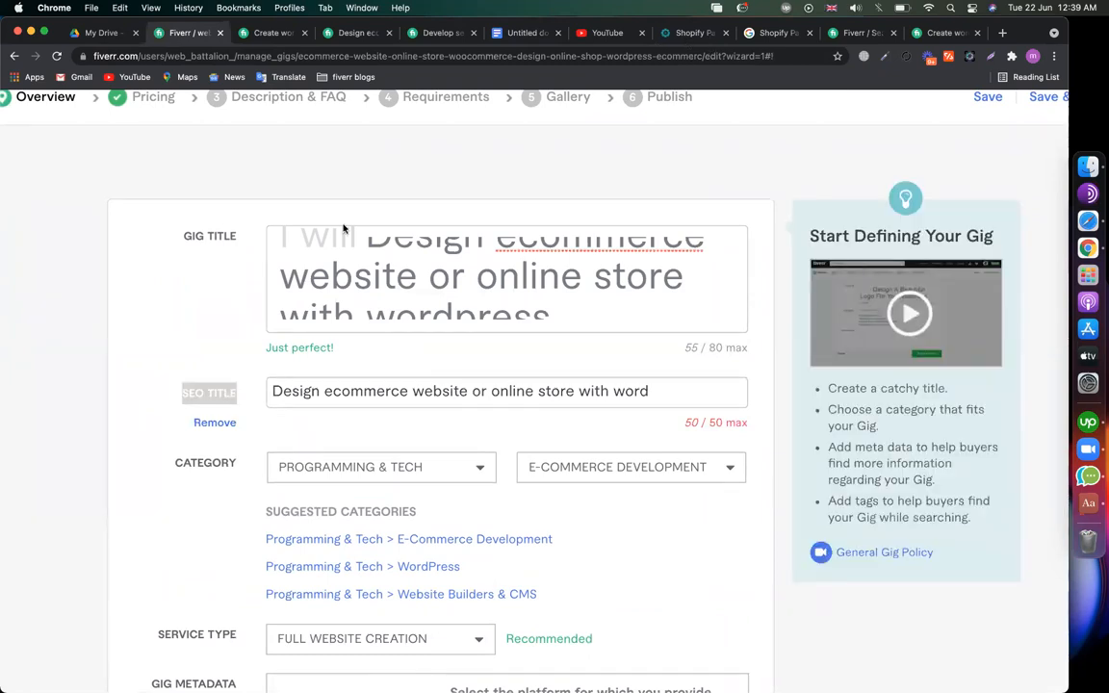
right_click(217, 392)
click(240, 419)
click(524, 33)
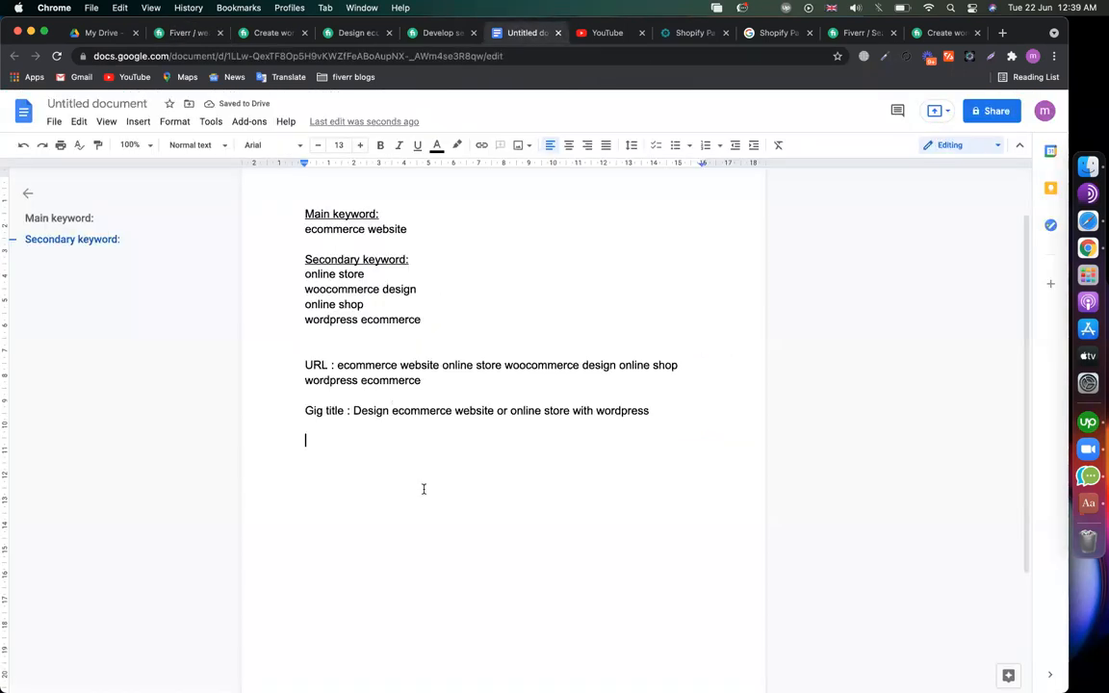
key(super+v)
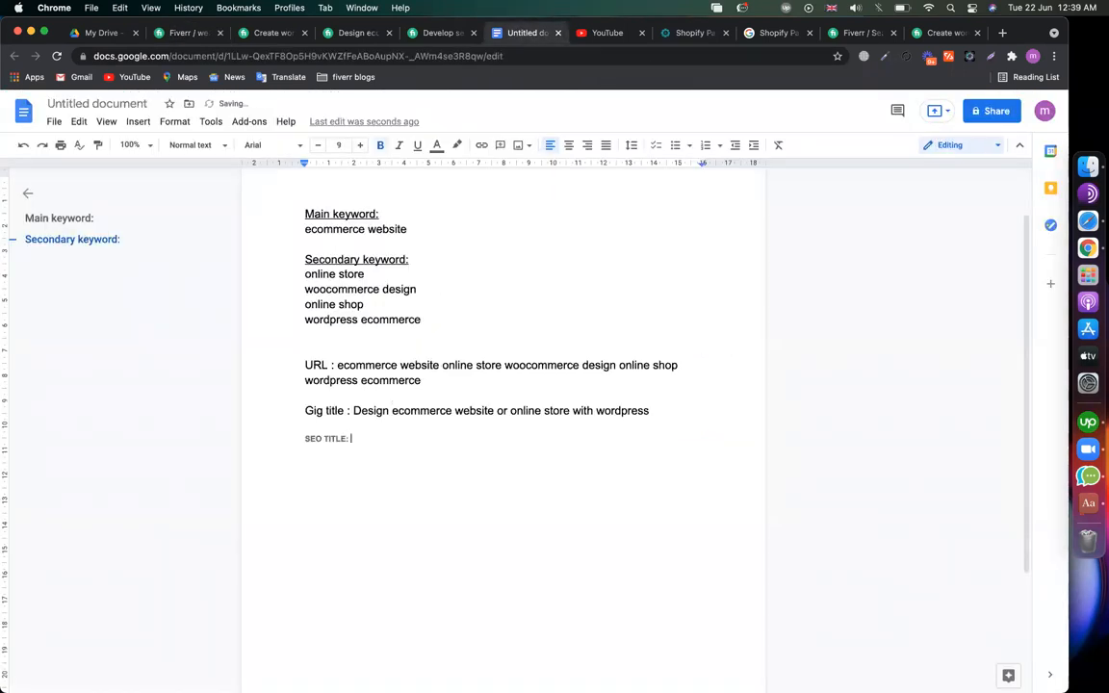
- Examine which main and secondary keywords the document's URL and gig title lines already use
click(421, 381)
shift+click(337, 365)
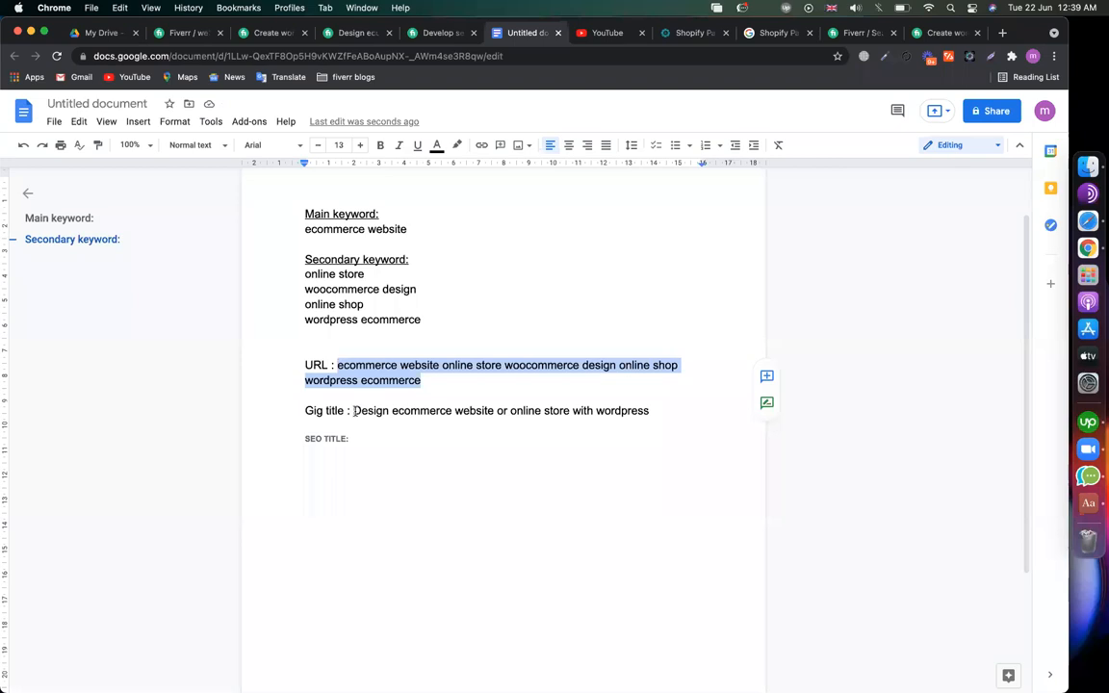
drag(353, 410, 679, 410)
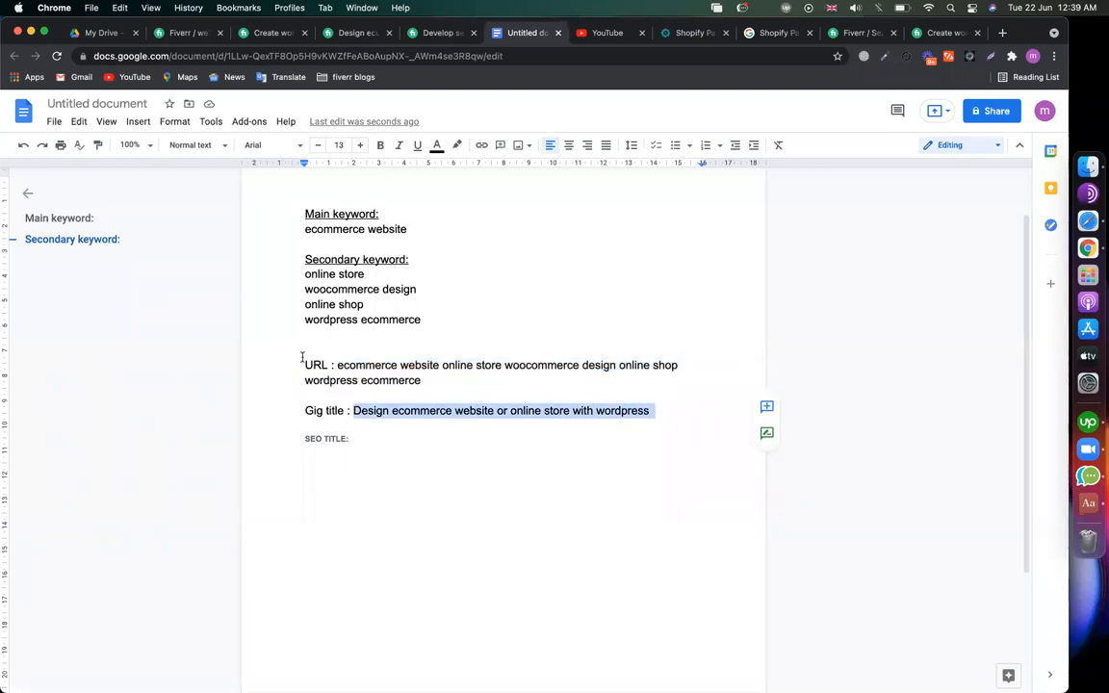
click(391, 410)
drag(391, 410, 490, 411)
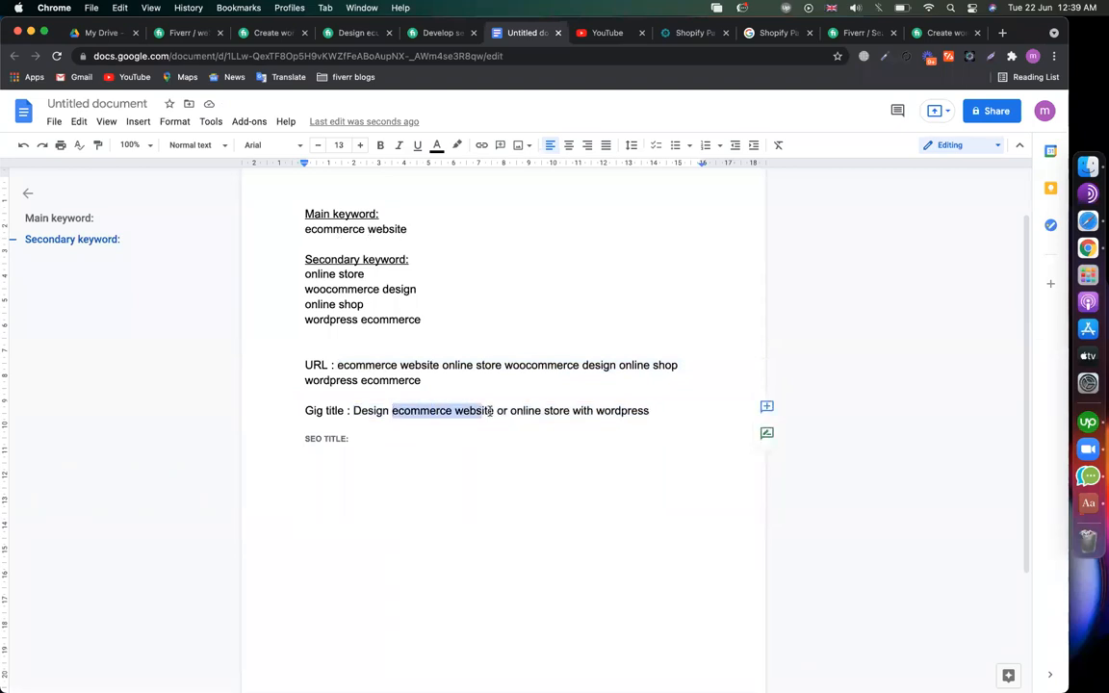
drag(299, 275, 386, 275)
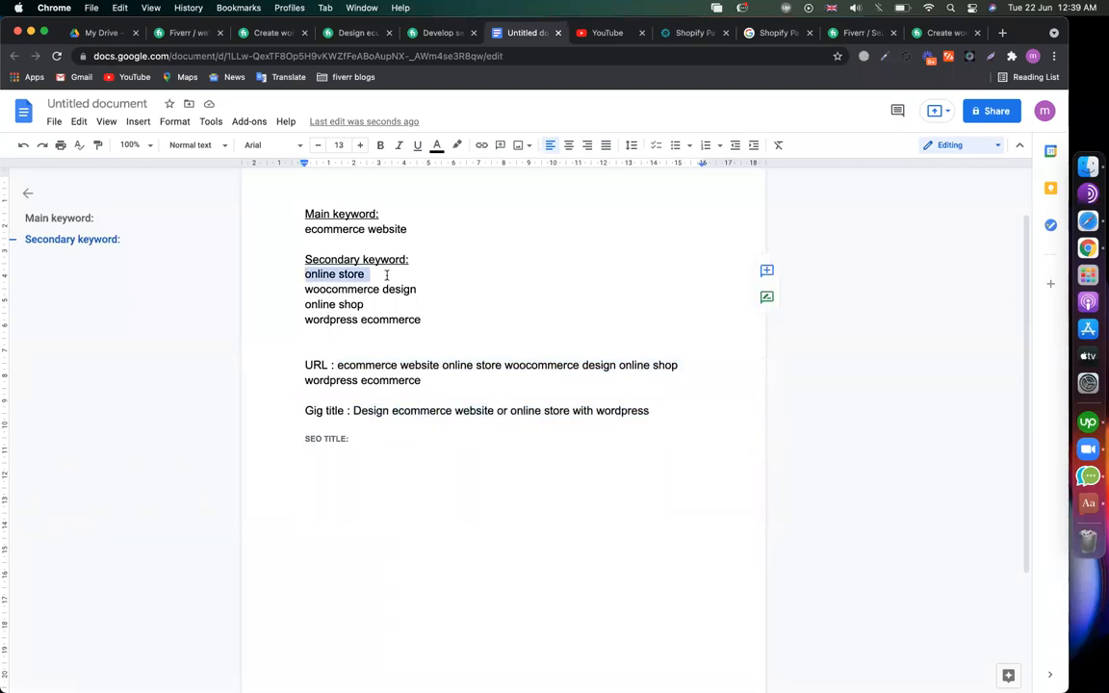
drag(511, 411, 569, 411)
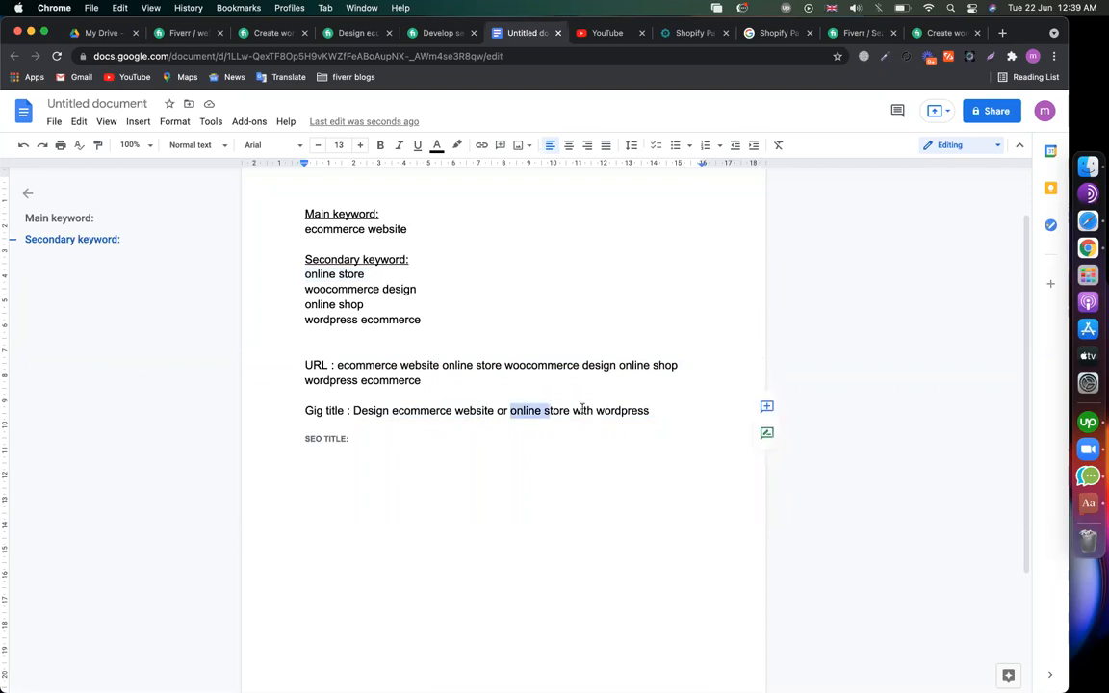
drag(654, 411, 597, 411)
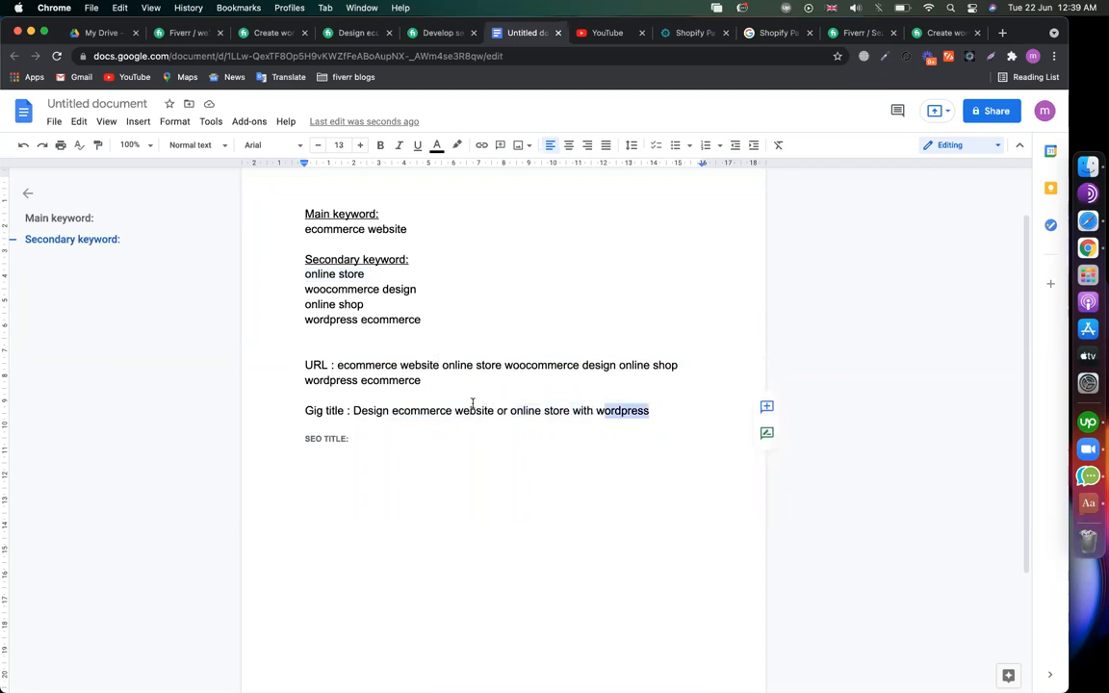
click(470, 408)
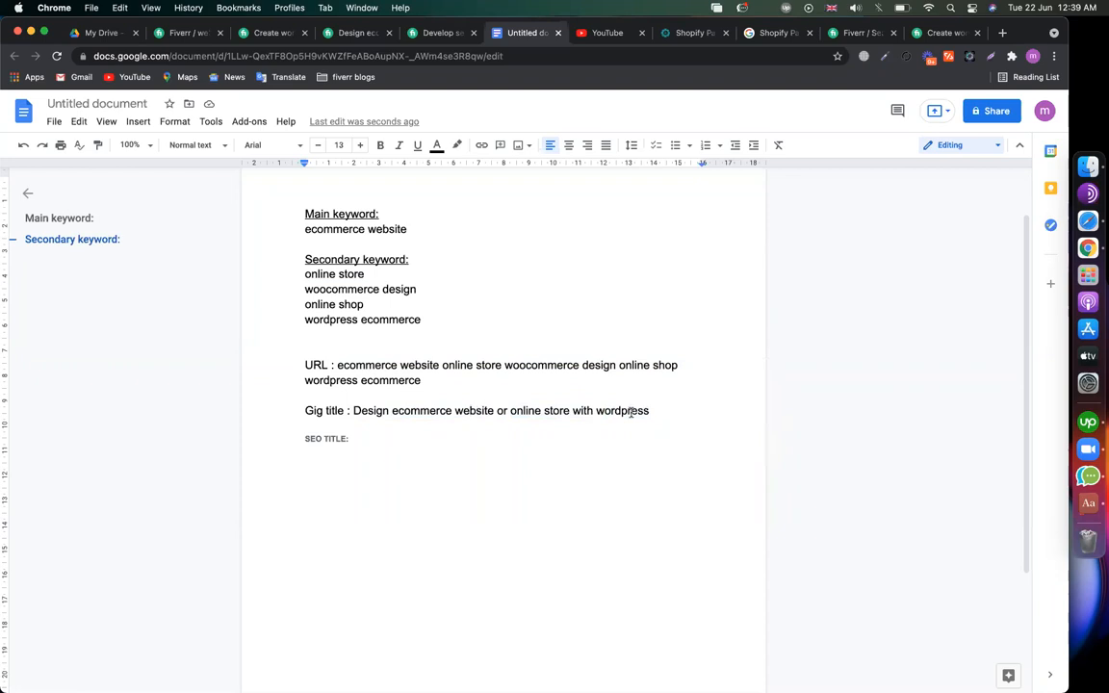
- Write "Design ecommerce website with woocommerce" after the SEO TITLE label, reusing the main keyword, and compare it with the keyword list
click(422, 443)
text(Design)
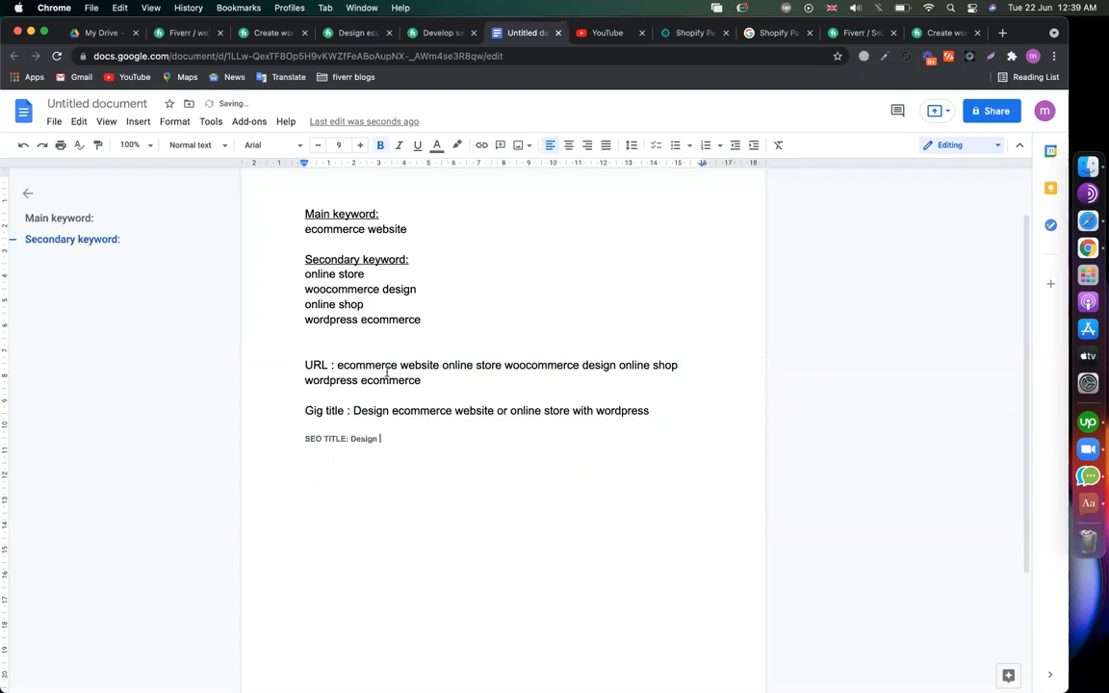
drag(408, 229, 285, 228)
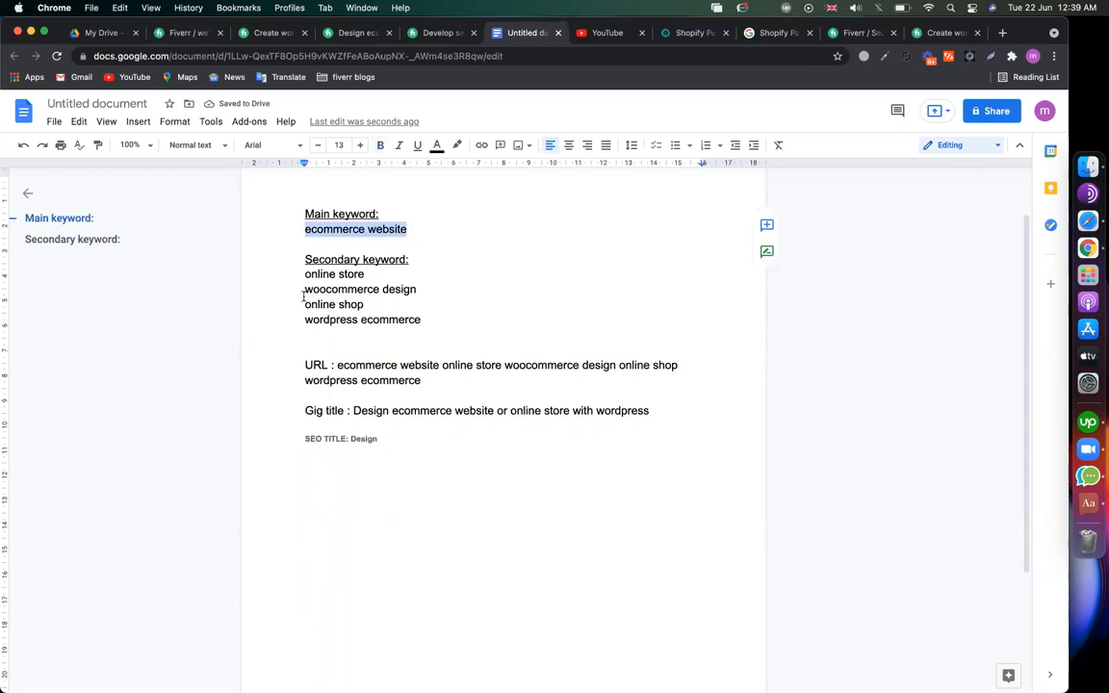
click(420, 446)
key(cmd+v)
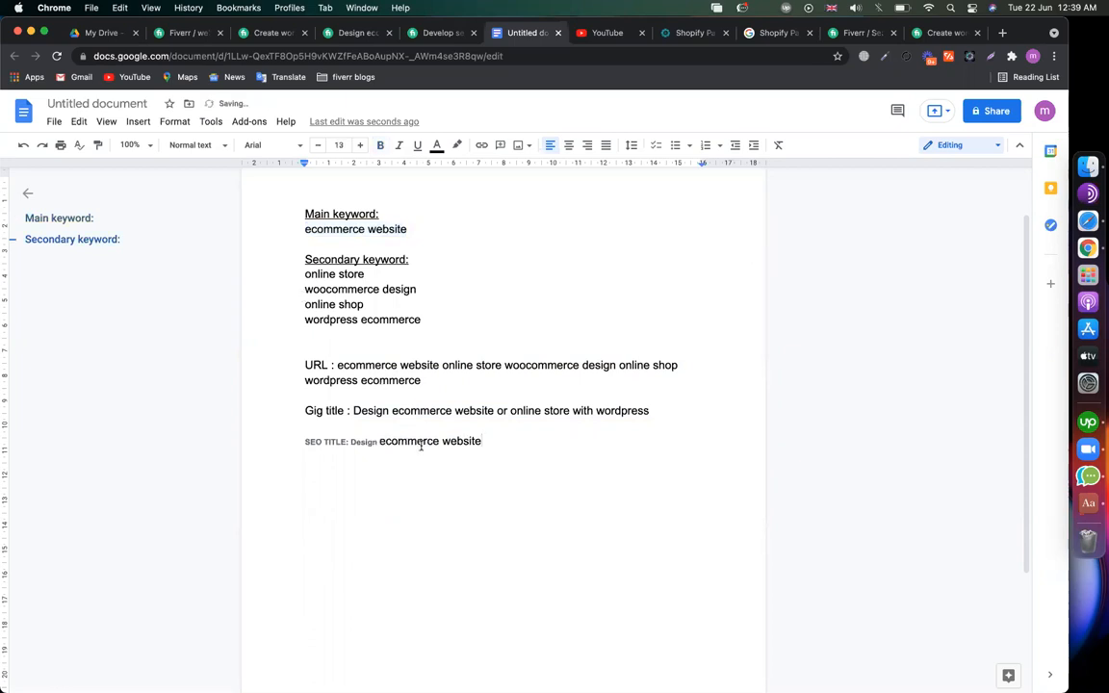
text(with wooocommerce)
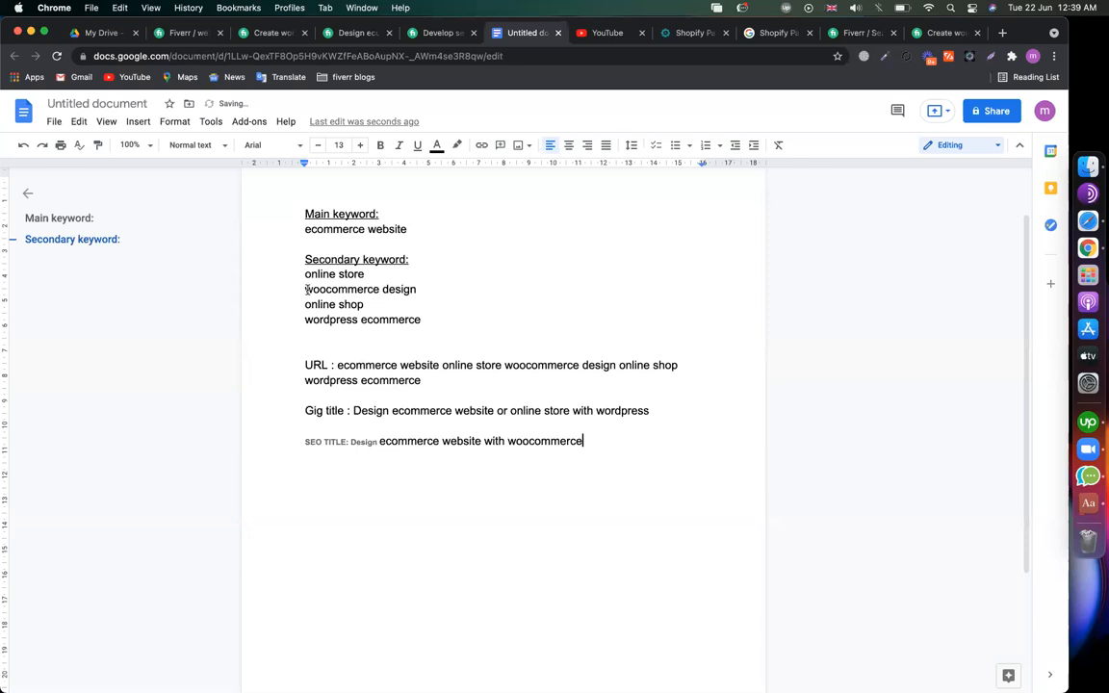
drag(306, 288, 417, 290)
click(604, 446)
drag(391, 442, 478, 441)
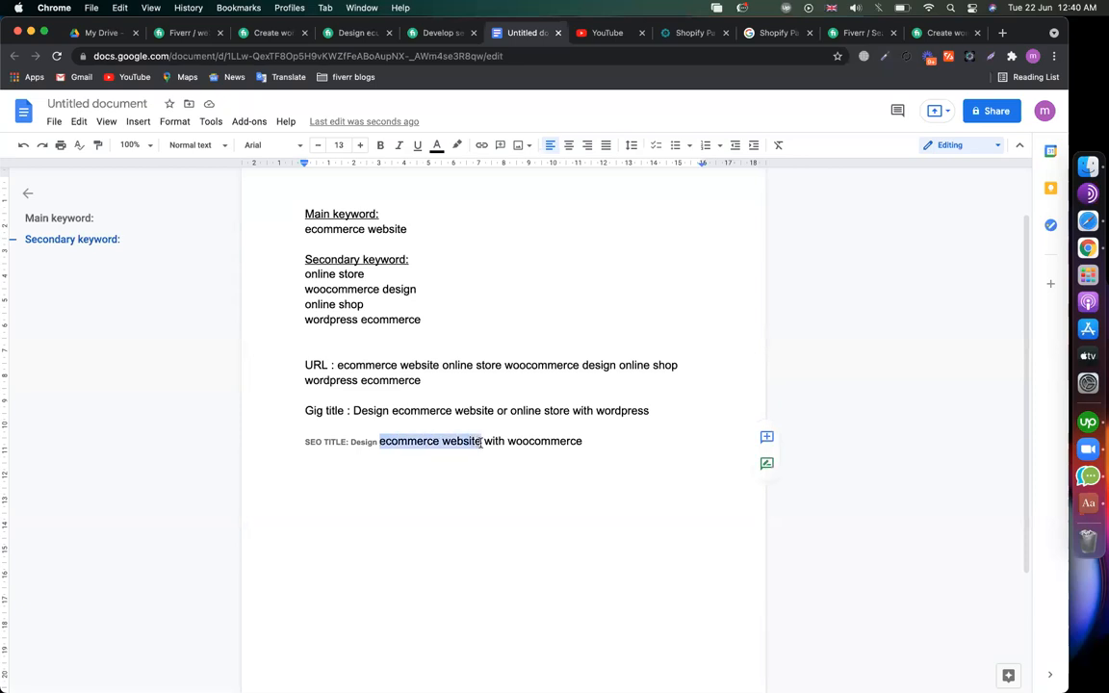
click(595, 441)
- Replace the gig form's SEO title with "Design ecommerce website with woocommerce" copied from the document
drag(463, 445, 352, 441)
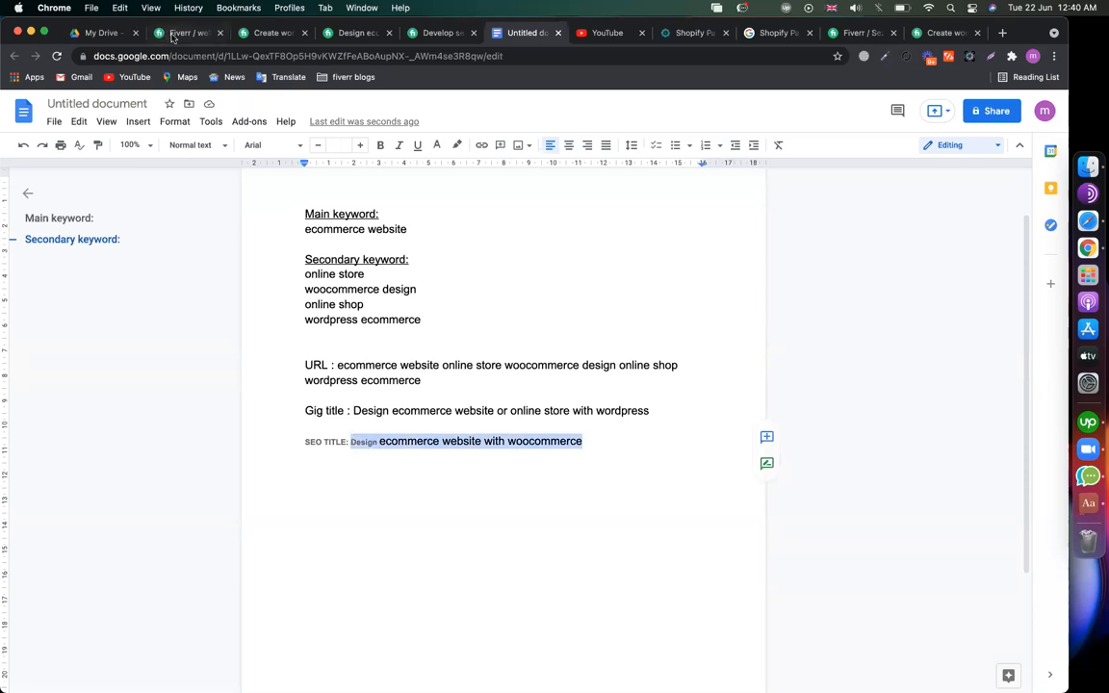
click(189, 33)
click(327, 391)
key(super+a)
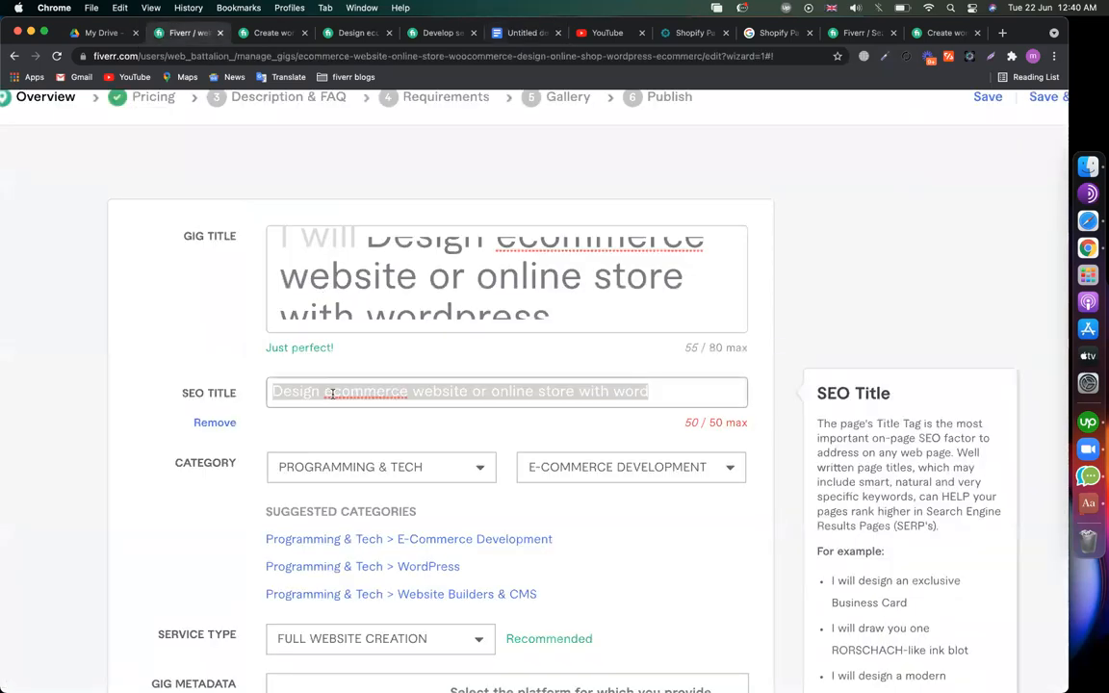
key(super+v)
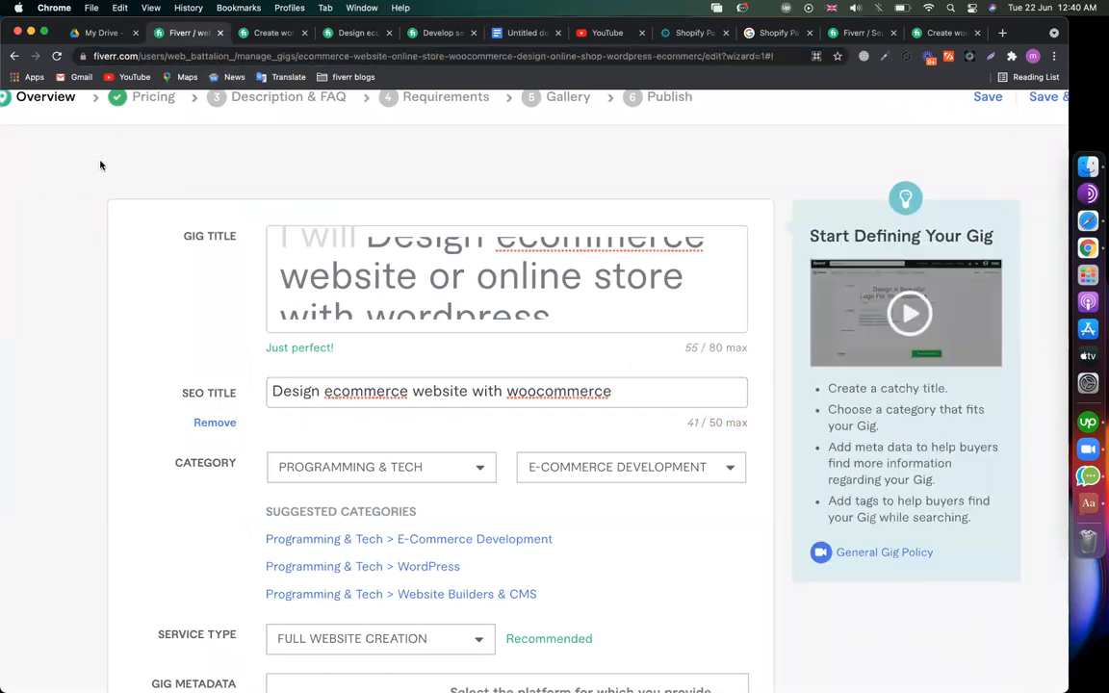
- Review the competing WordPress gig's page again and return to the wordpress ecommerce search results
scroll(360, 130, up, 1)
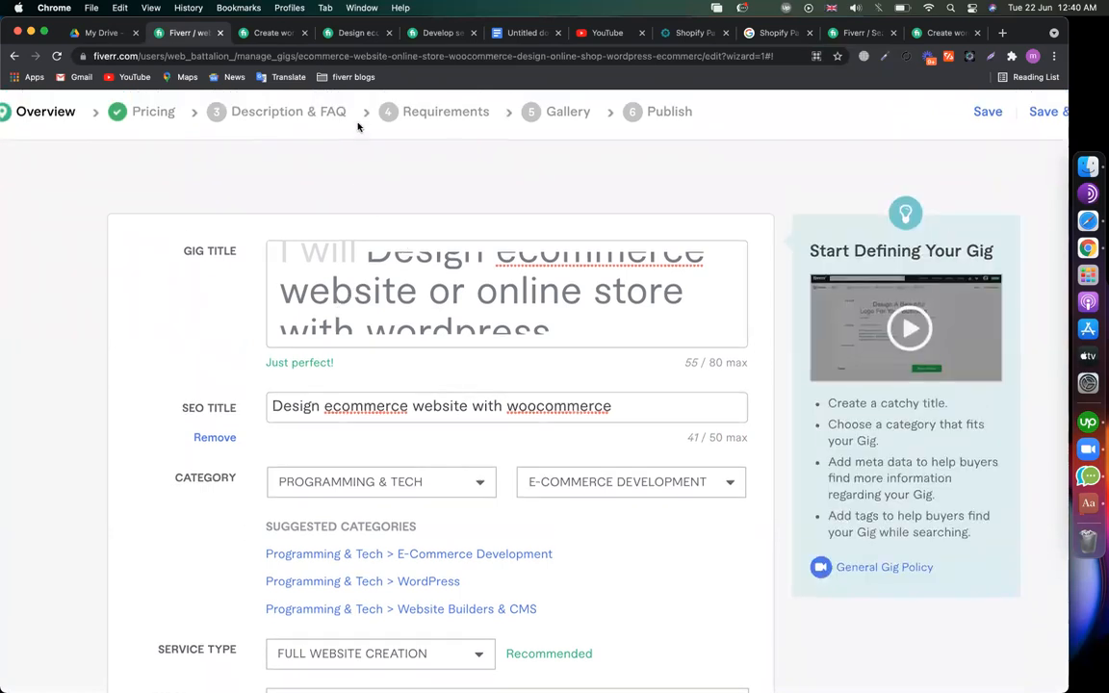
click(475, 279)
scroll(474, 278, up, 1)
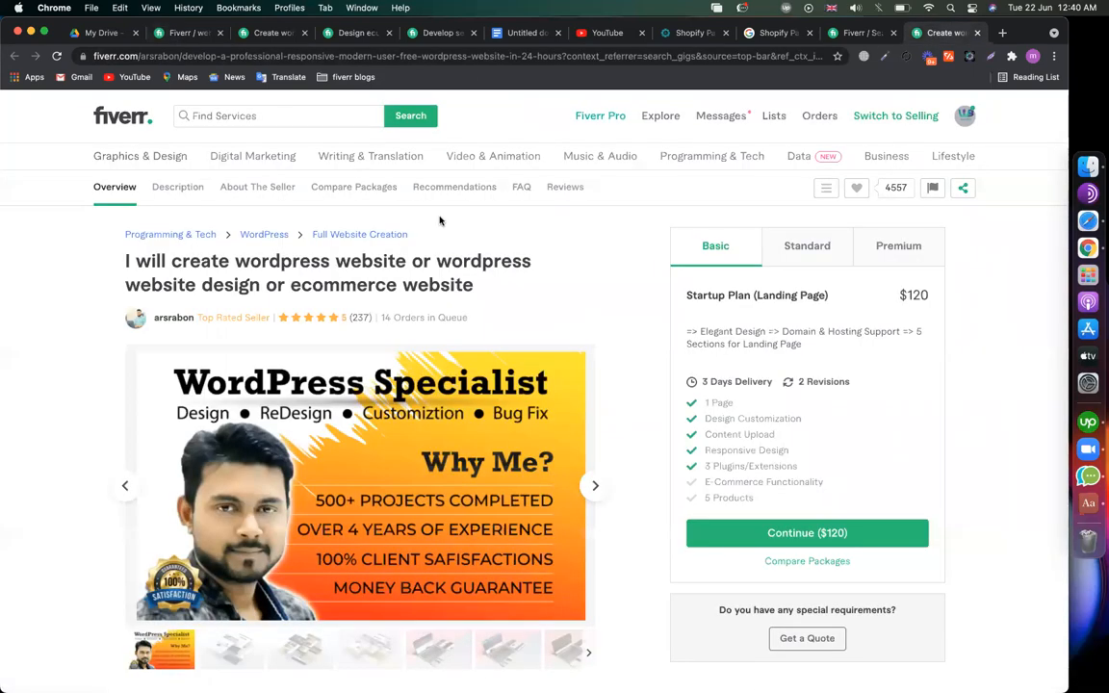
click(829, 31)
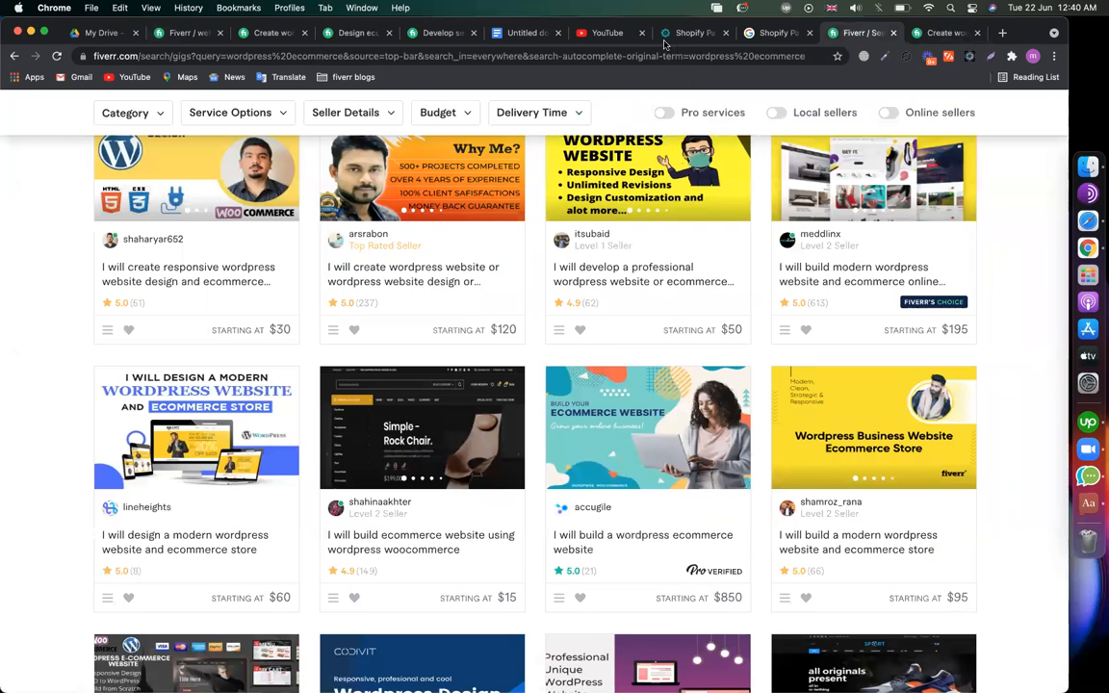
- Add "with wordpress" to the end of the gig title in the Fiverr gig form
click(202, 39)
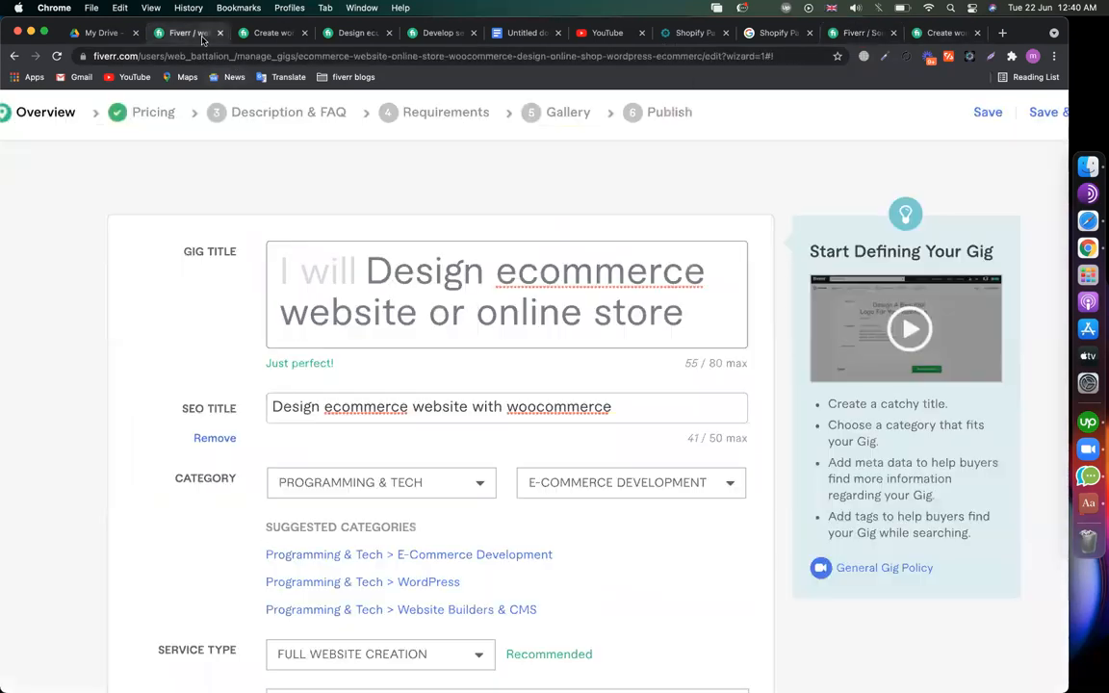
click(446, 304)
text(with wordpress)
click(363, 414)
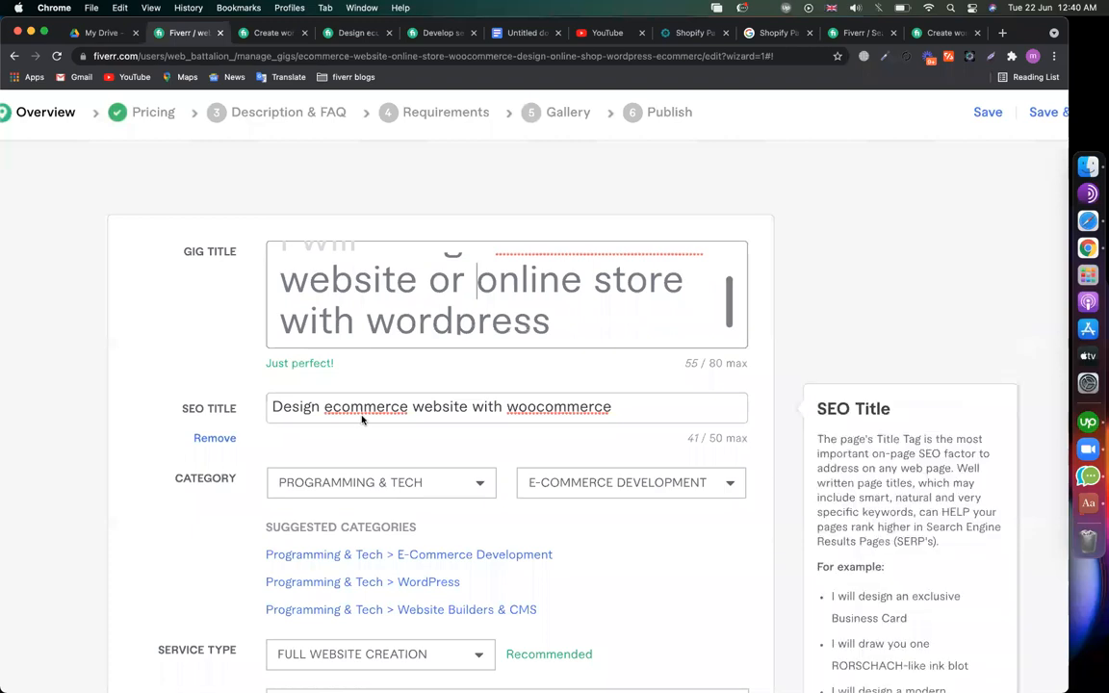
- Replace the document's SEO title text with "Design ecommerce website with woocommerce" copied from the gig form, and start a new paragraph below it
triple_click(343, 406)
drag(323, 407, 636, 406)
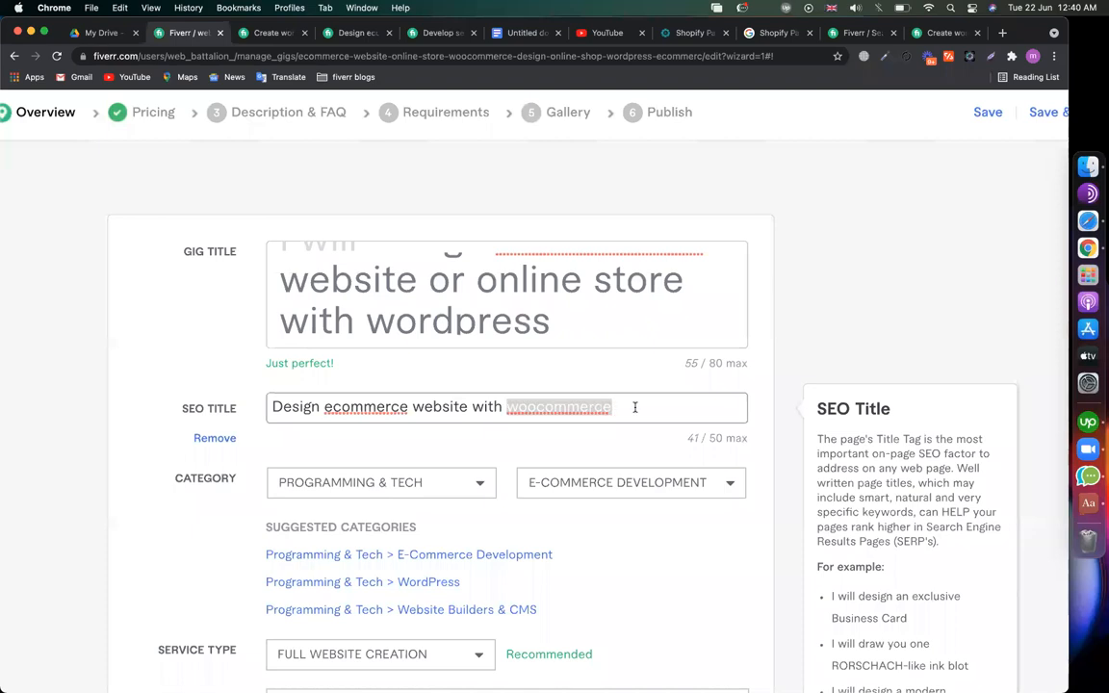
triple_click(634, 407)
key(super+c)
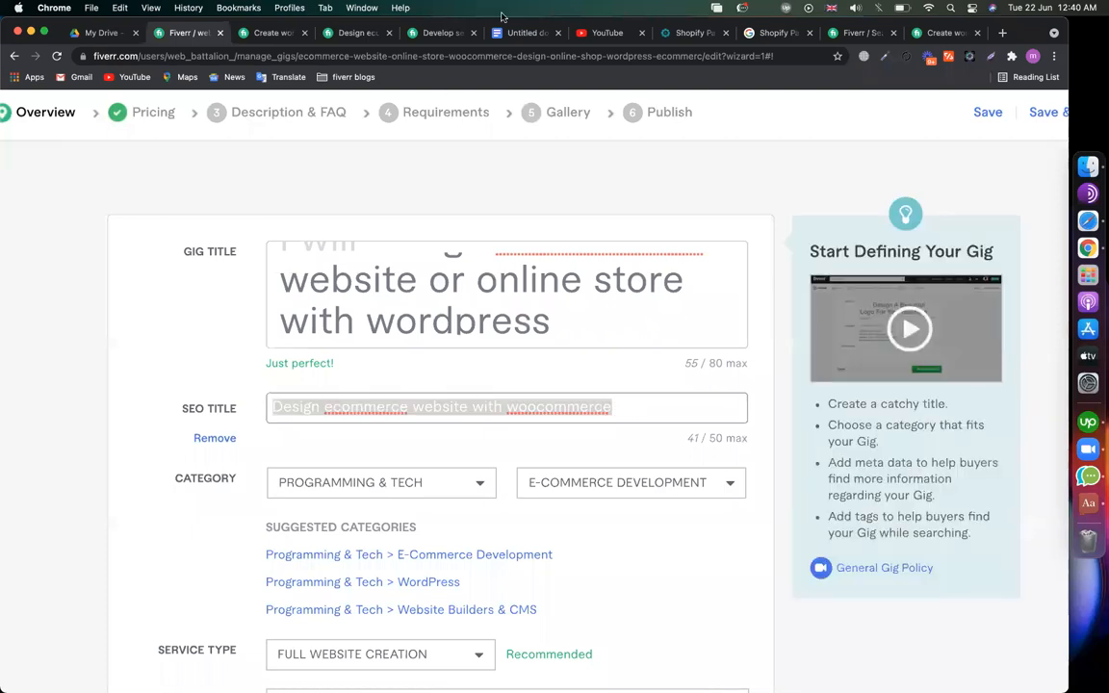
click(515, 34)
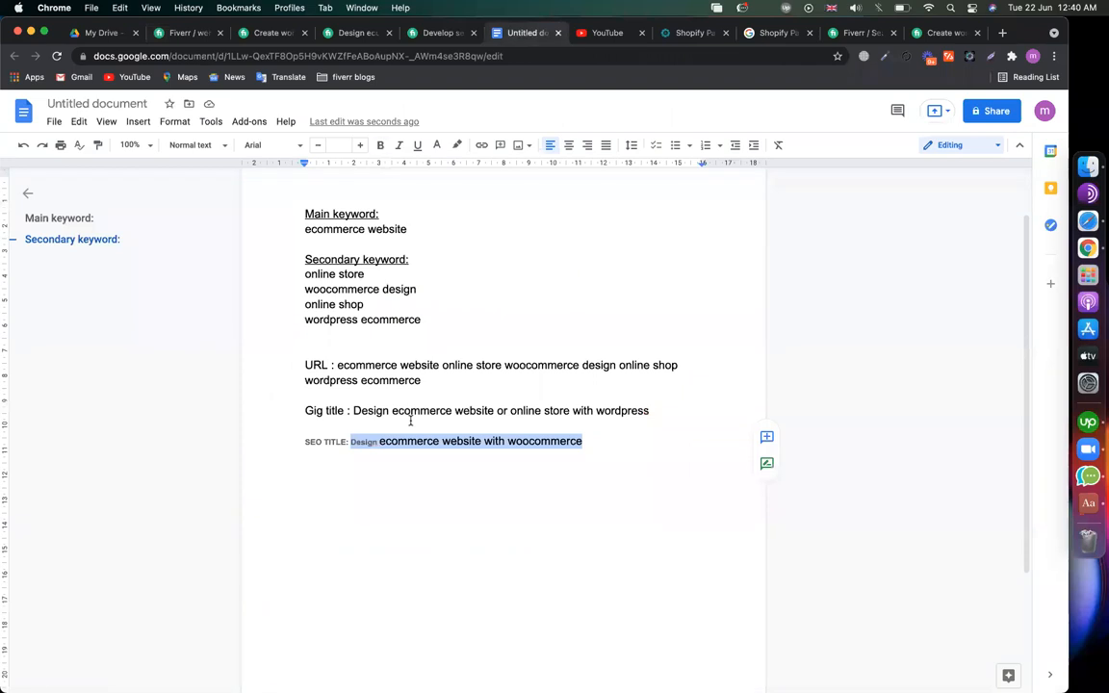
key(super+v)
key(Return)
key(Return)
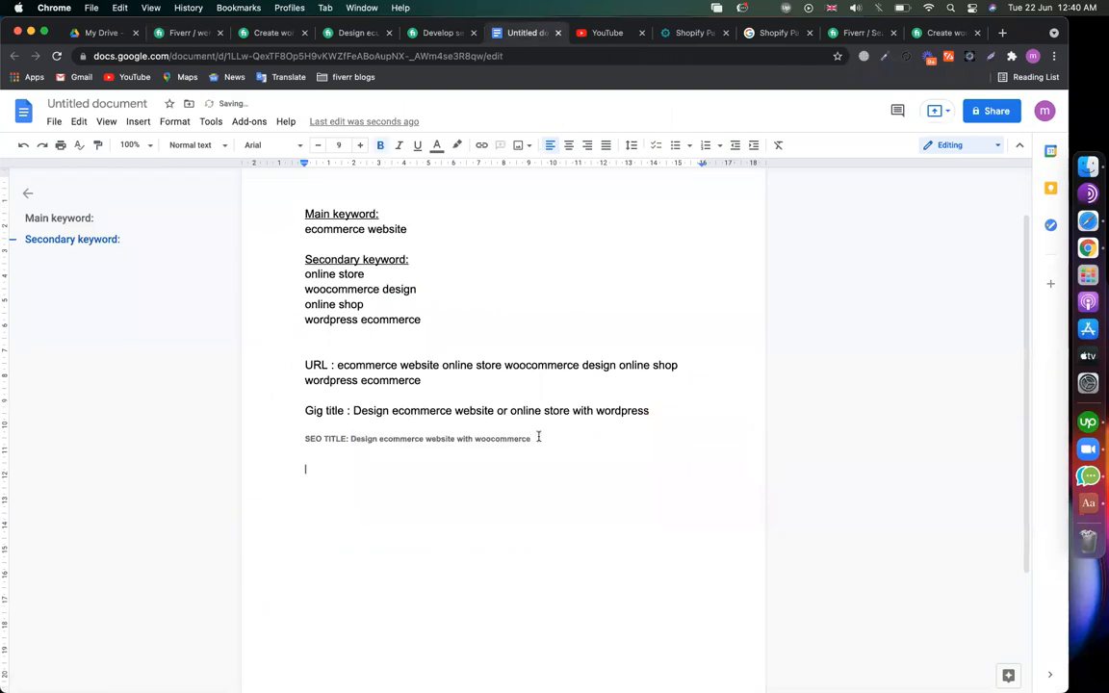
scroll(389, 361, down, 2)
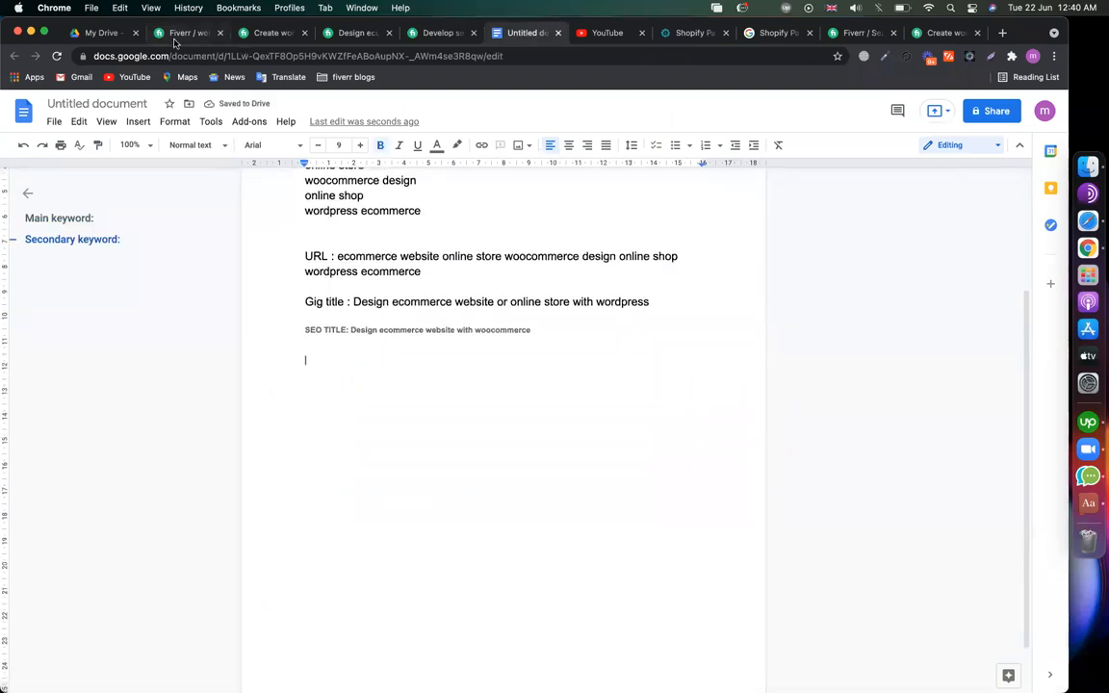
- Check the gig form's overview from the titles down to the search tags and continue to the pricing stage
click(175, 38)
click(245, 345)
scroll(231, 347, down, 4)
scroll(228, 347, down, 10)
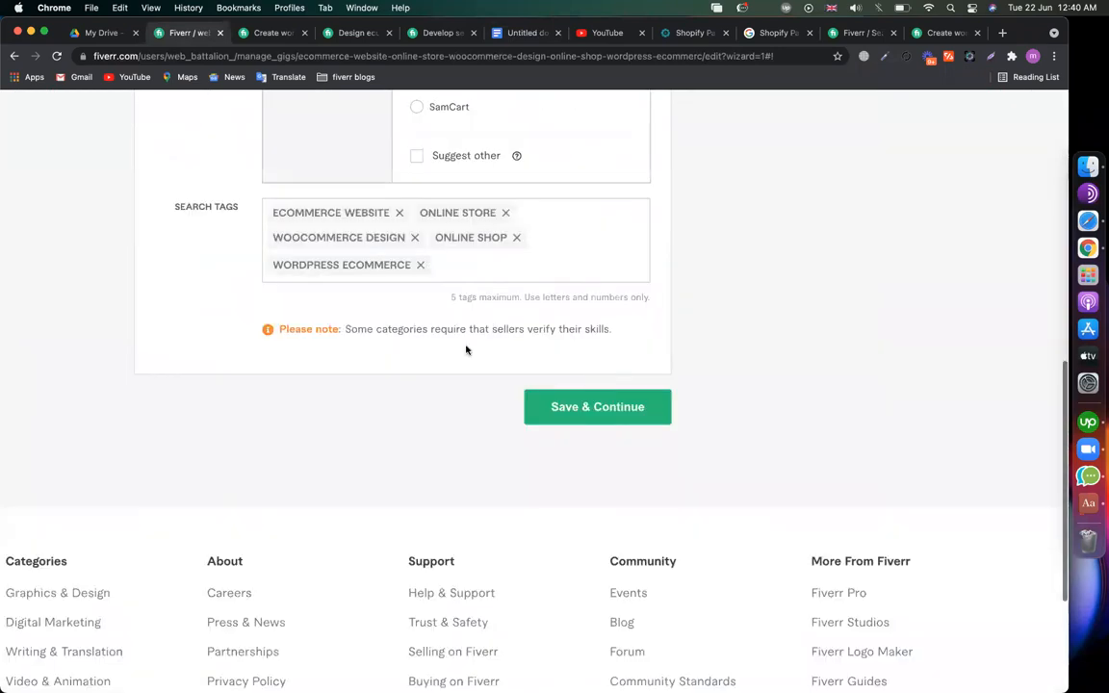
scroll(449, 358, up, 15)
click(332, 307)
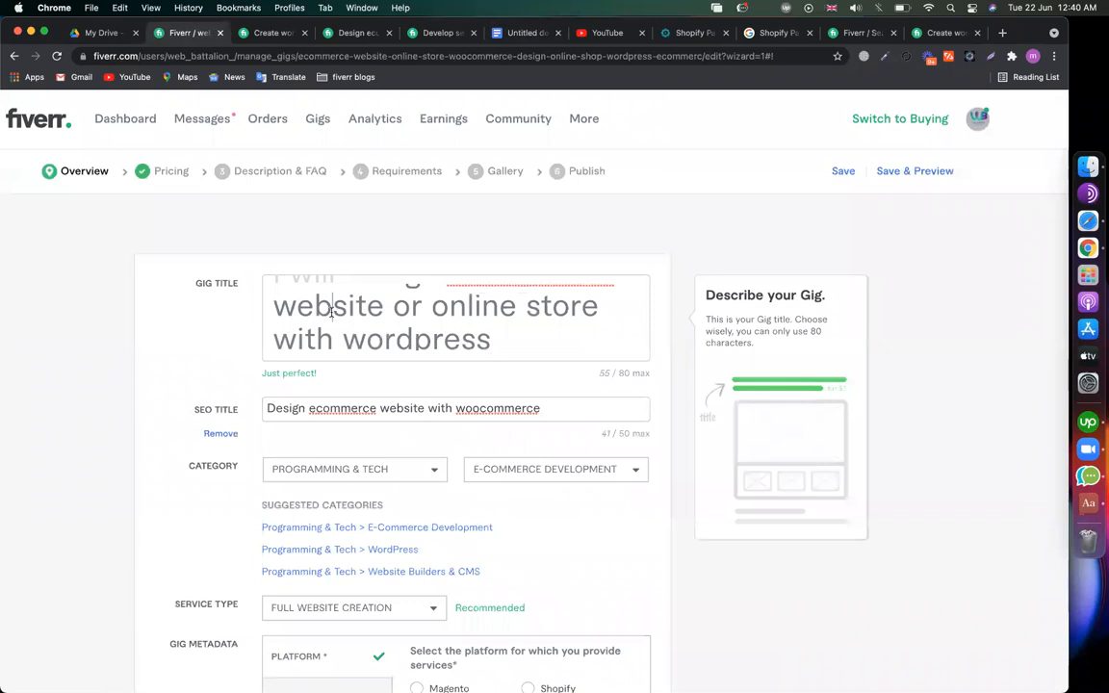
key(super+a)
scroll(217, 395, down, 6)
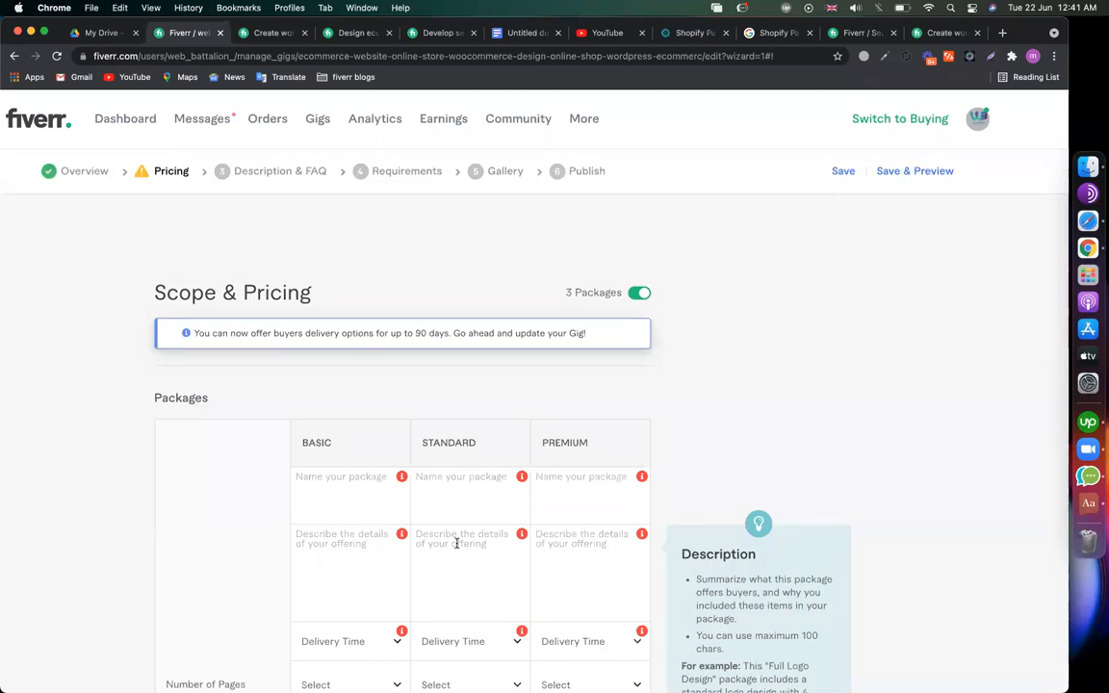
- Return to the gig's overview stage and compare the keywords in the page URL, gig title and SEO title
click(64, 173)
click(469, 340)
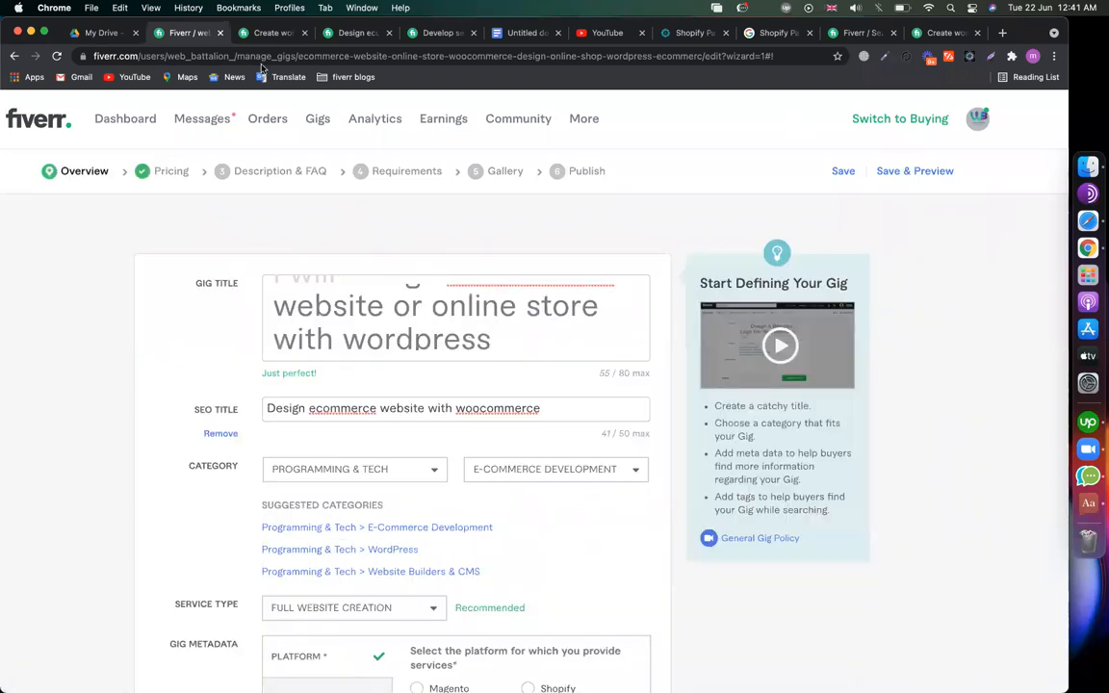
drag(297, 57, 906, 61)
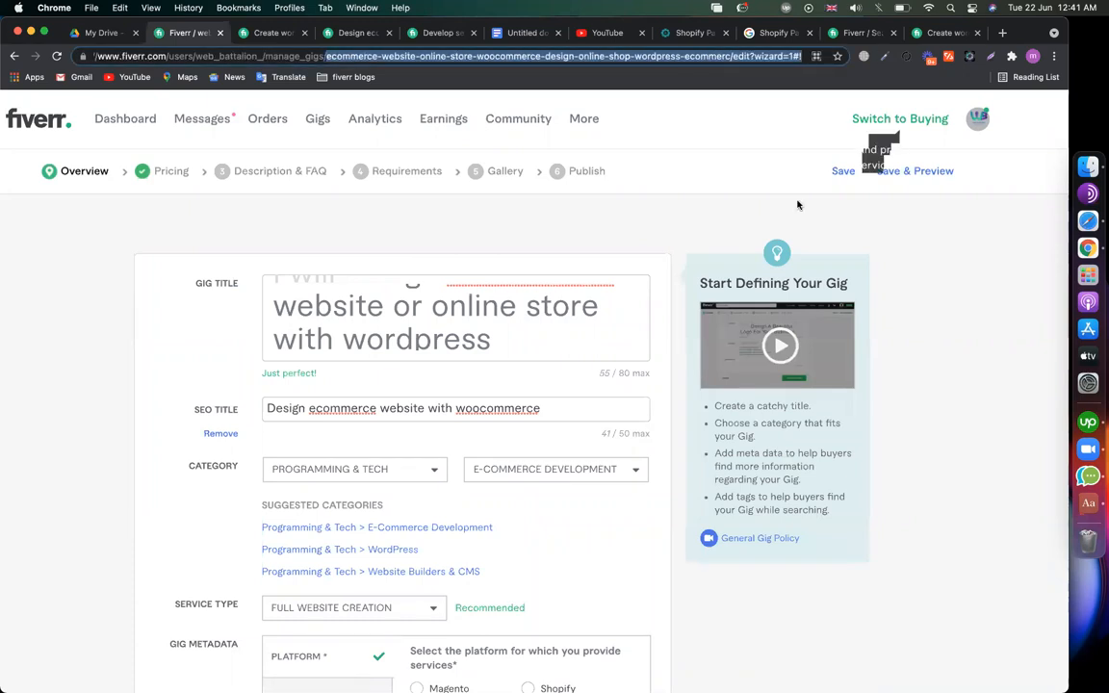
click(674, 243)
drag(525, 309, 513, 309)
triple_click(512, 309)
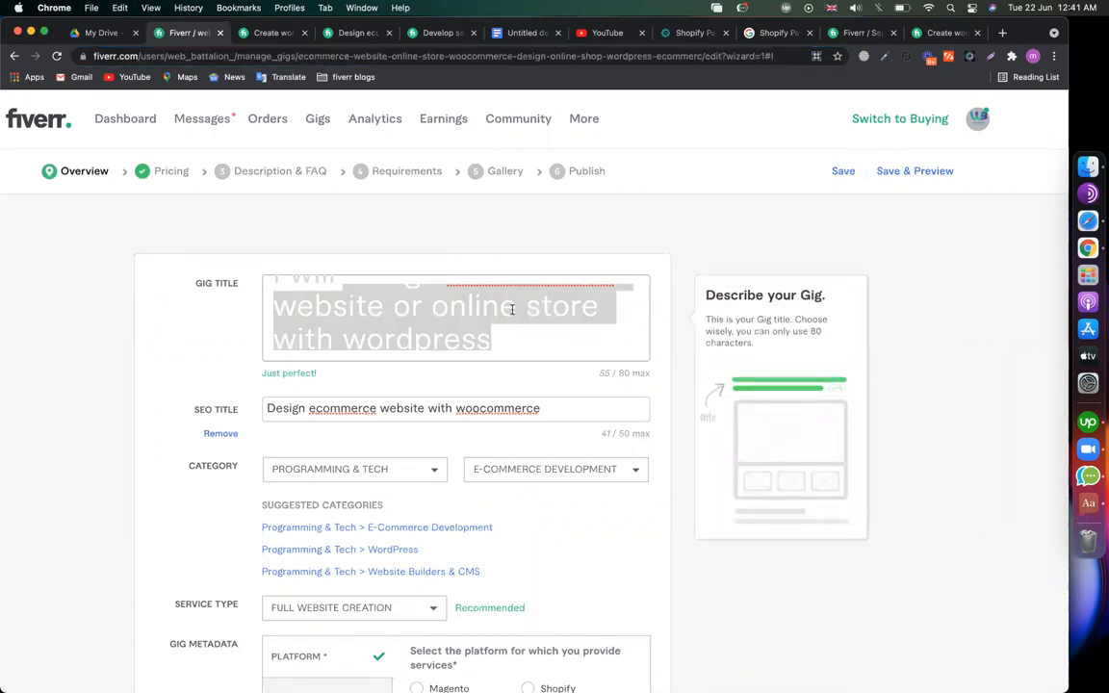
triple_click(559, 403)
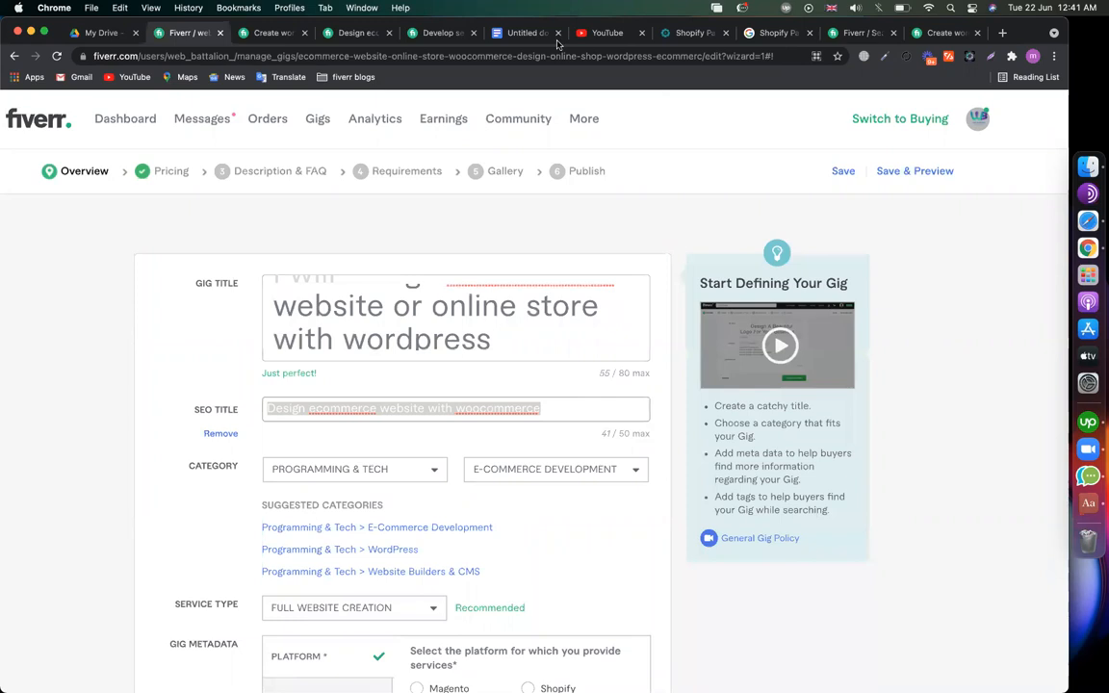
- Prefix the document's URL line with "80//", the Gig title line with "60//" and the SEO TITLE line with "50//"
click(520, 31)
click(471, 279)
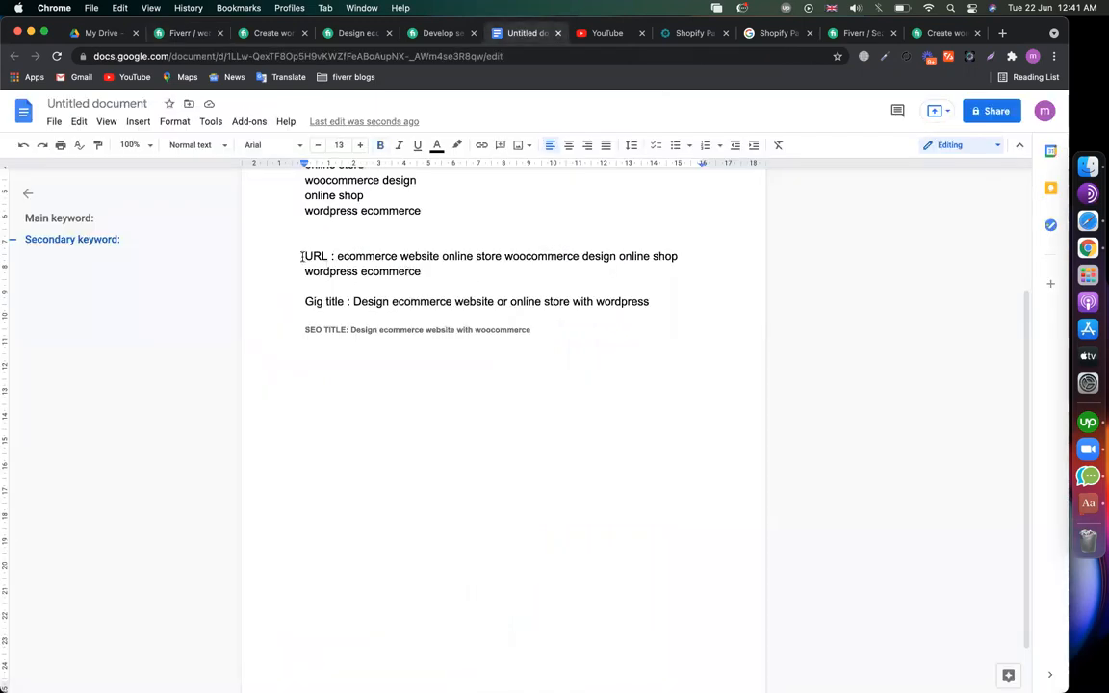
text(80// )
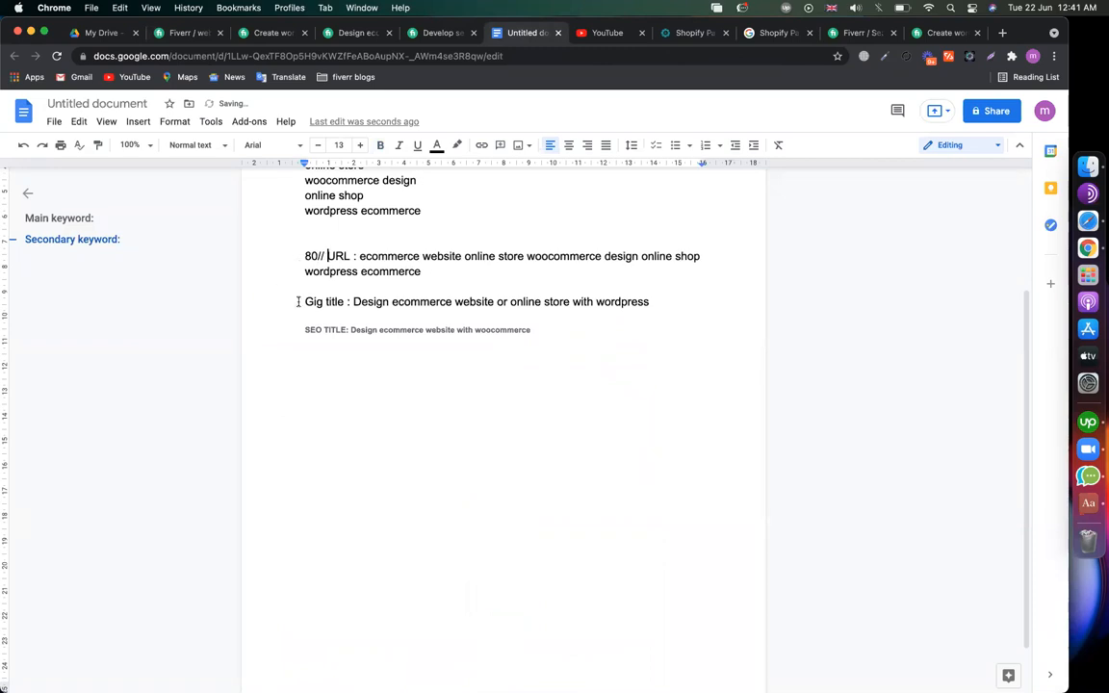
text(60//)
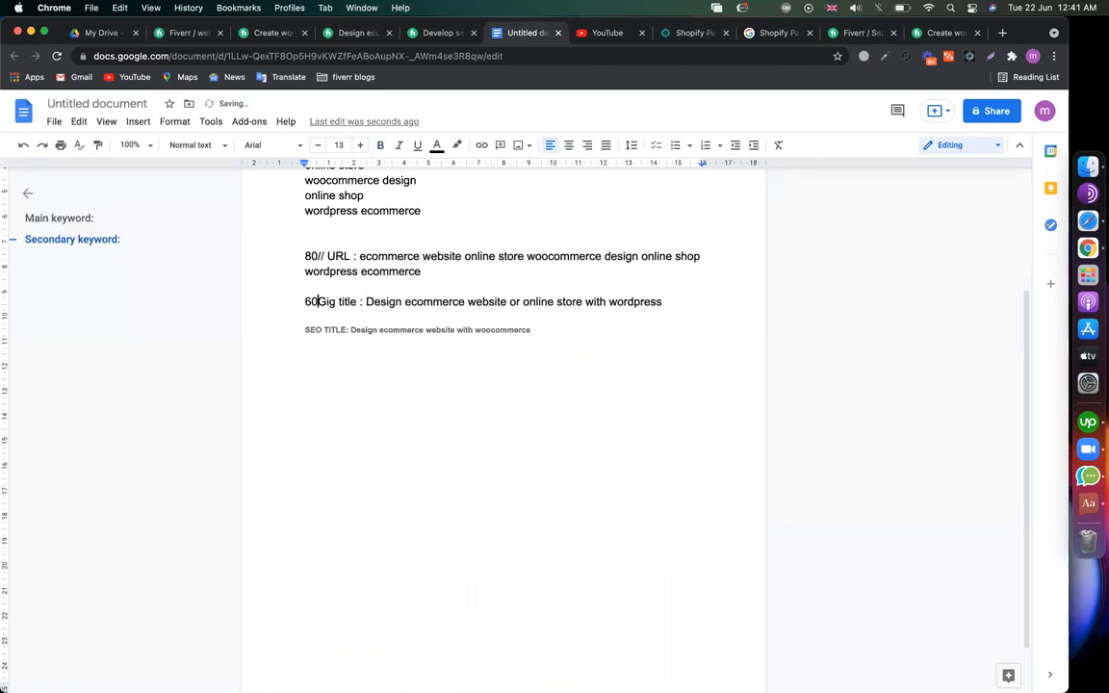
click(285, 334)
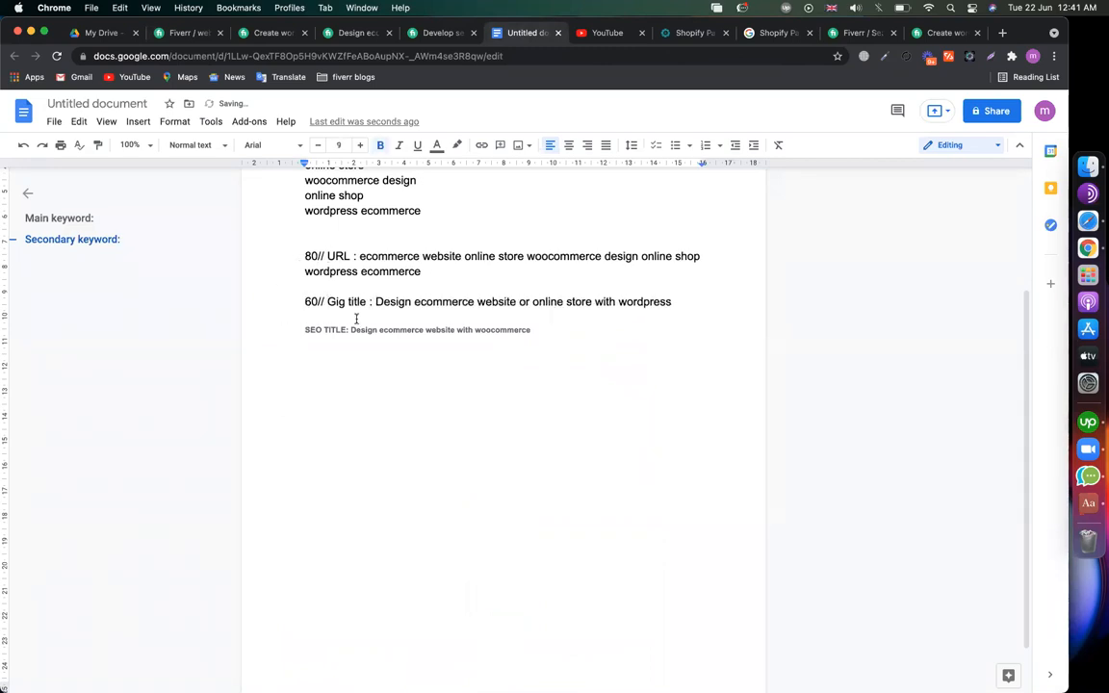
shift+click(594, 301)
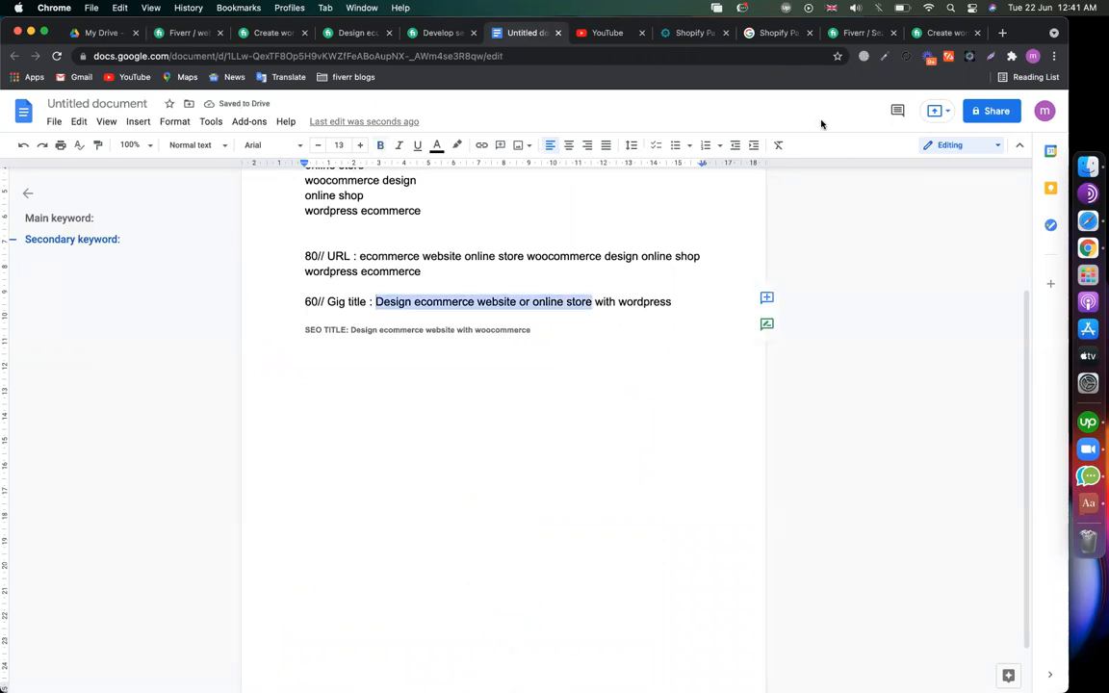
click(859, 31)
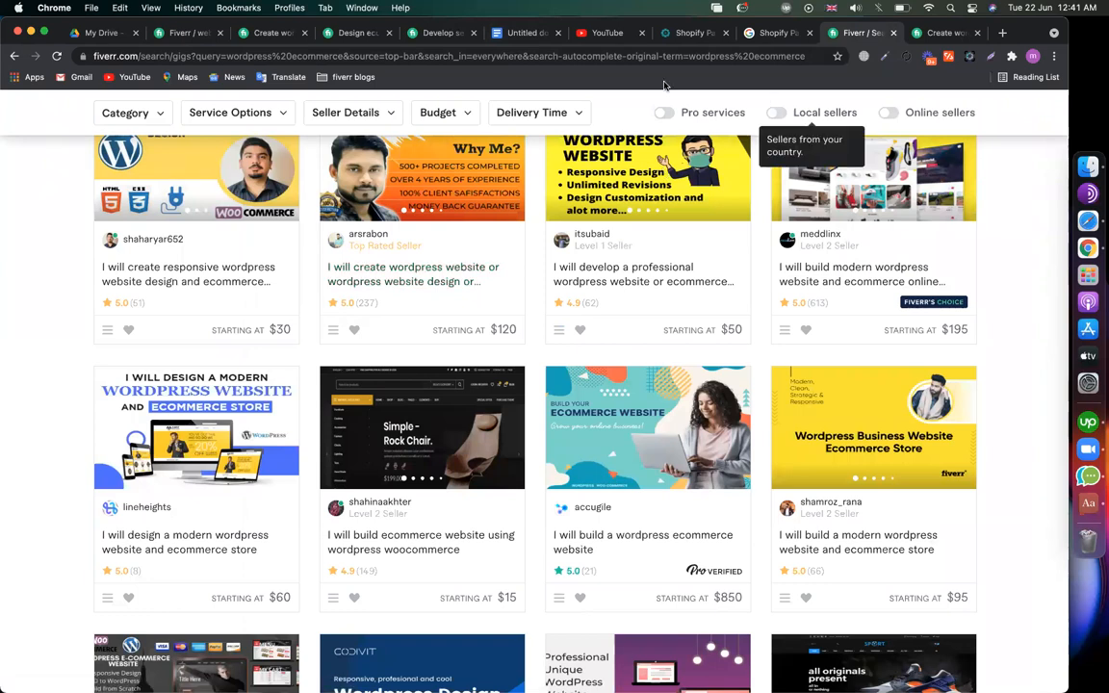
click(527, 33)
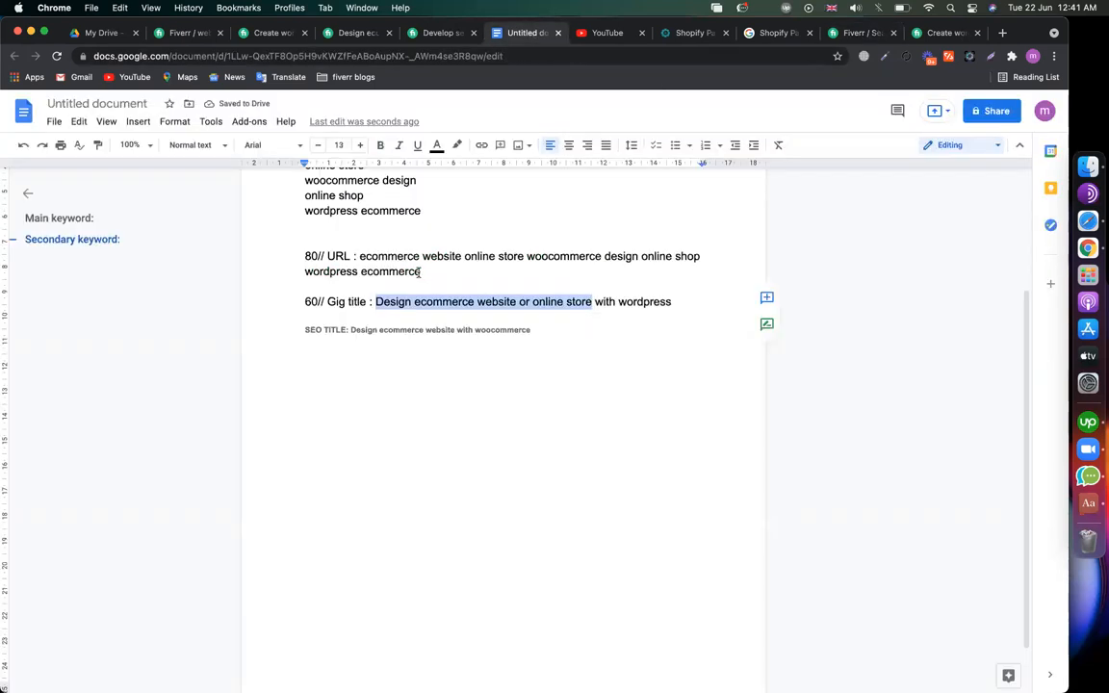
click(305, 328)
text(50//)
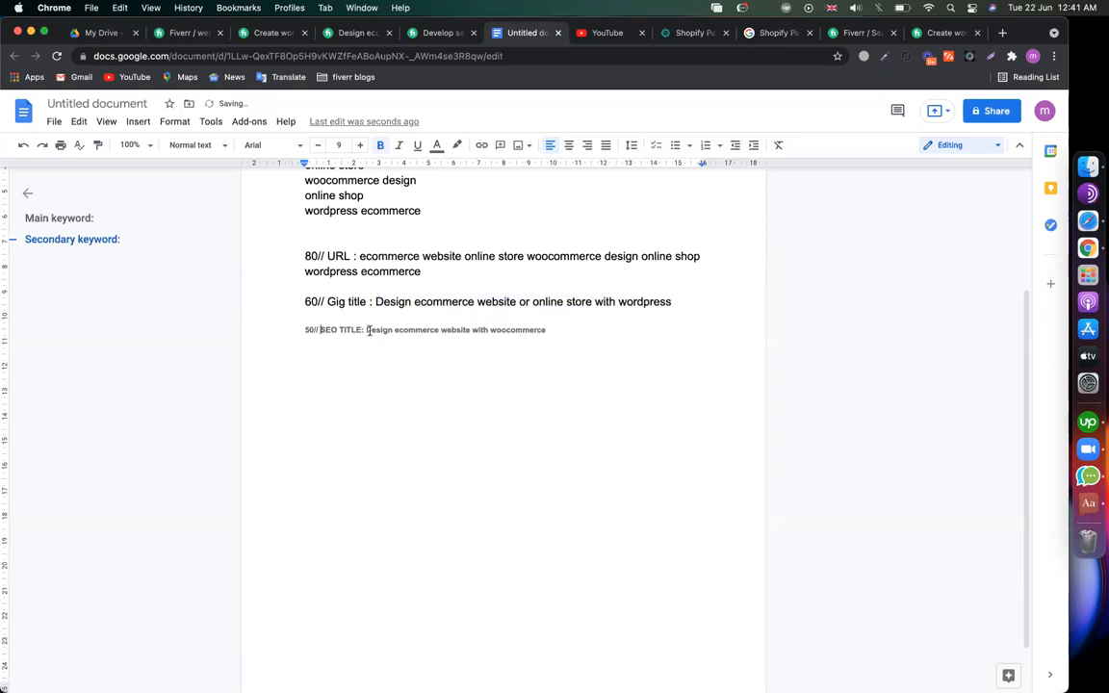
- Review the wording of the document's SEO title, URL and gig title lines
drag(366, 330, 548, 330)
click(423, 272)
drag(423, 271, 358, 253)
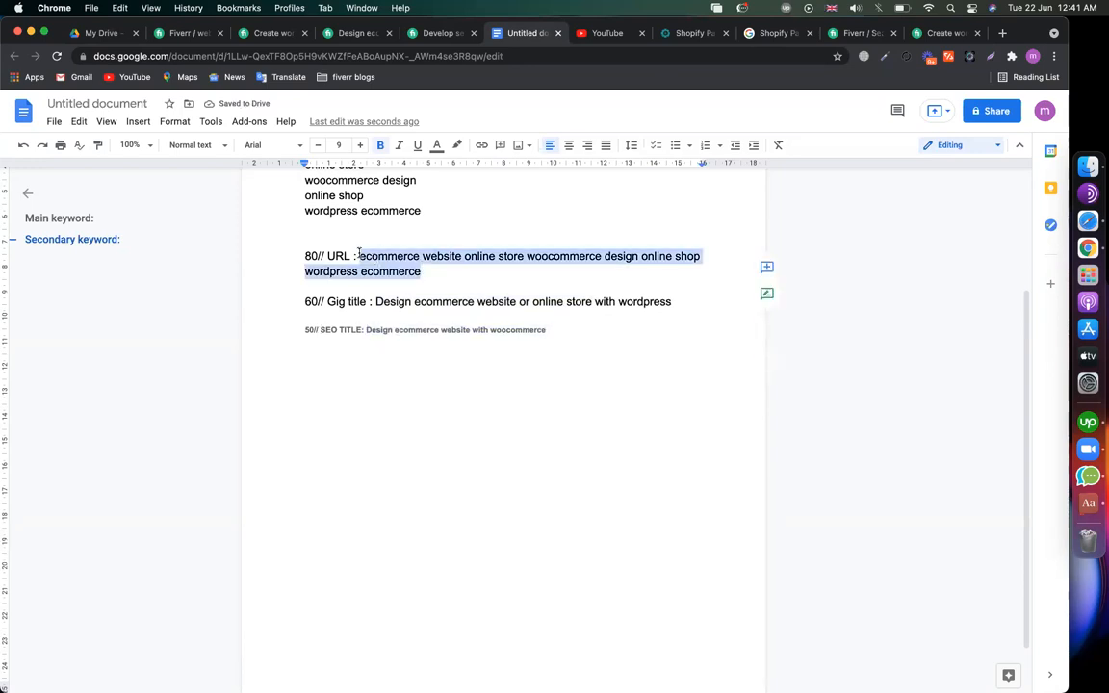
click(501, 304)
click(581, 336)
key(Return)
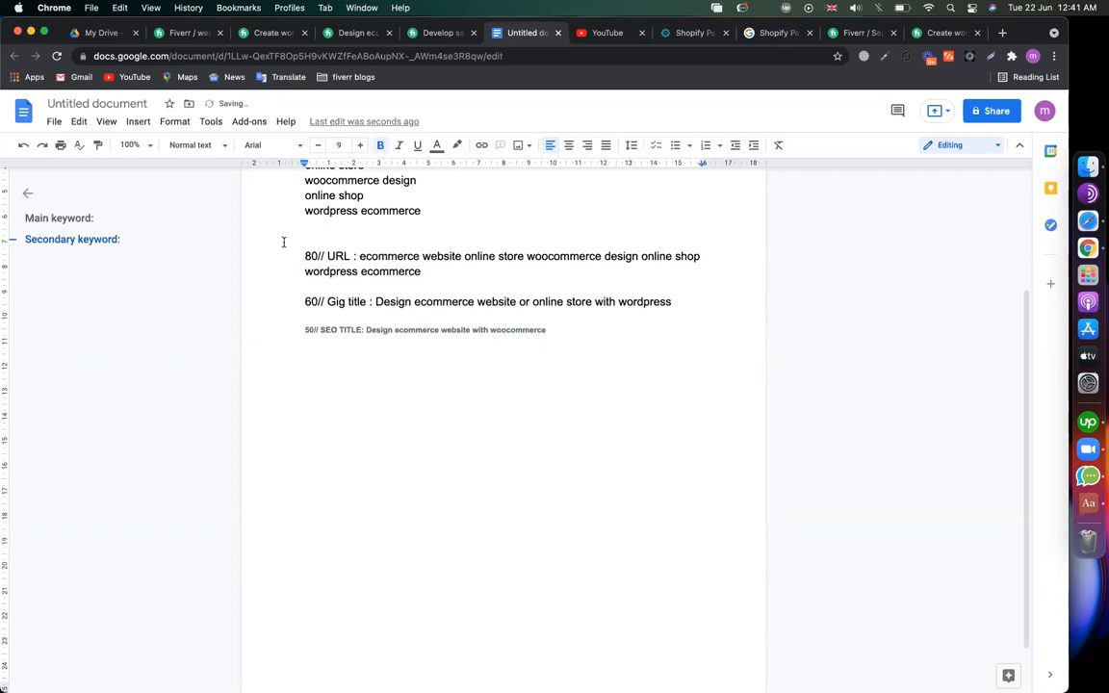
- Copy the URL line's keyword text from the document and search Google for "word counter" in a new tab
drag(359, 256, 429, 271)
key(super+c)
key(cmd+t)
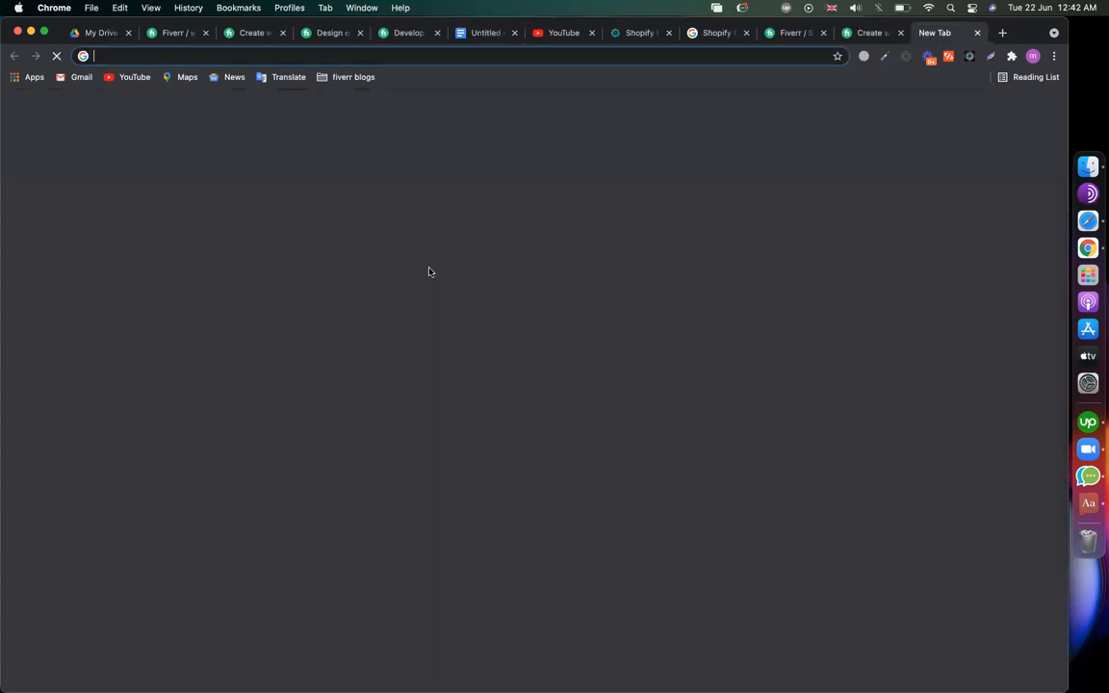
text(woo)
key(BackSpace)
text(rd counter)
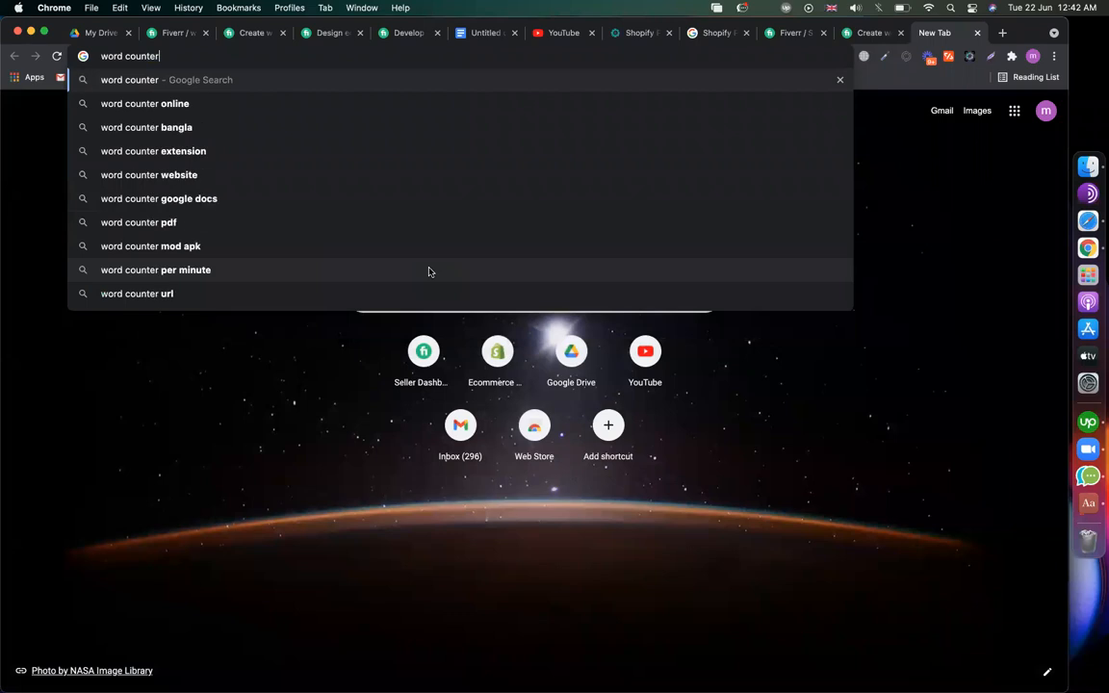
key(Return)
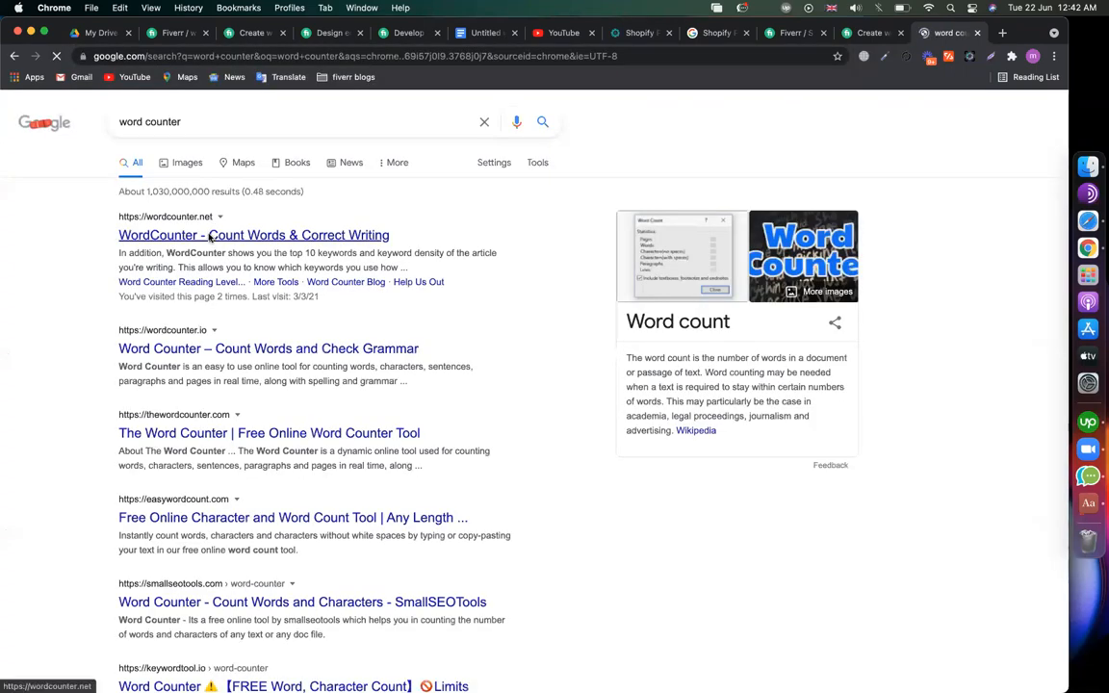
- Open the wordcounter.net result and replace its sample text with the copied URL keywords to count the characters
click(209, 236)
key(super+v)
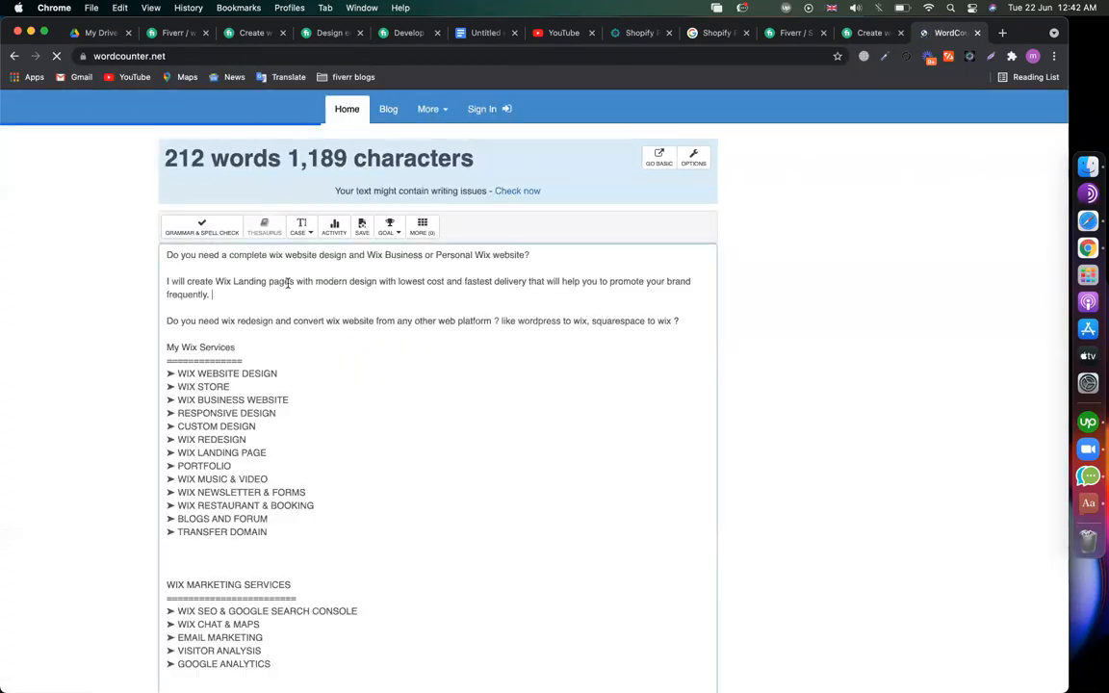
key(super+a)
key(super+v)
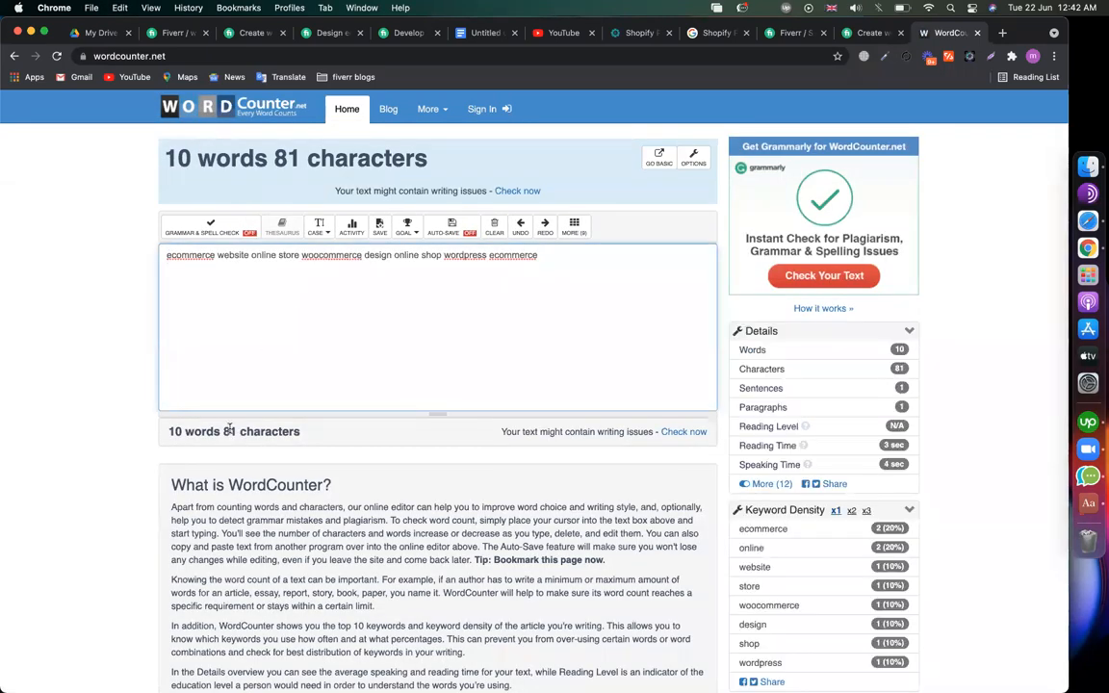
- Return to the document and check "Design ecommerce website or online store" in the gig title line against the keyword list
click(488, 35)
click(424, 282)
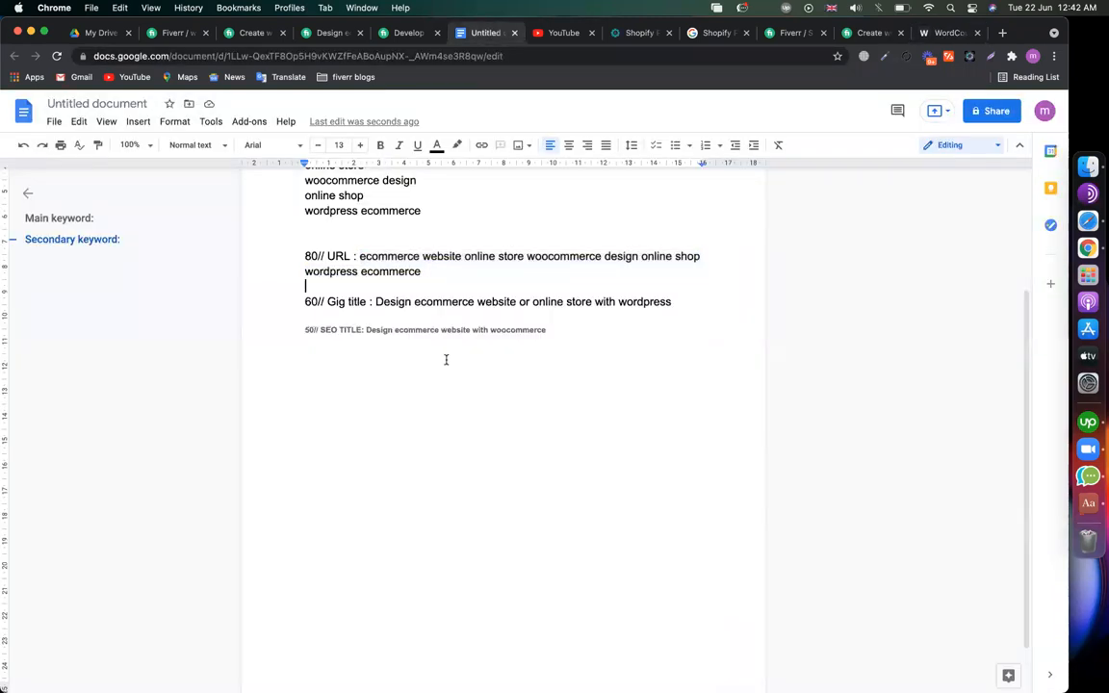
scroll(430, 361, up, 1)
drag(375, 354, 590, 354)
click(537, 405)
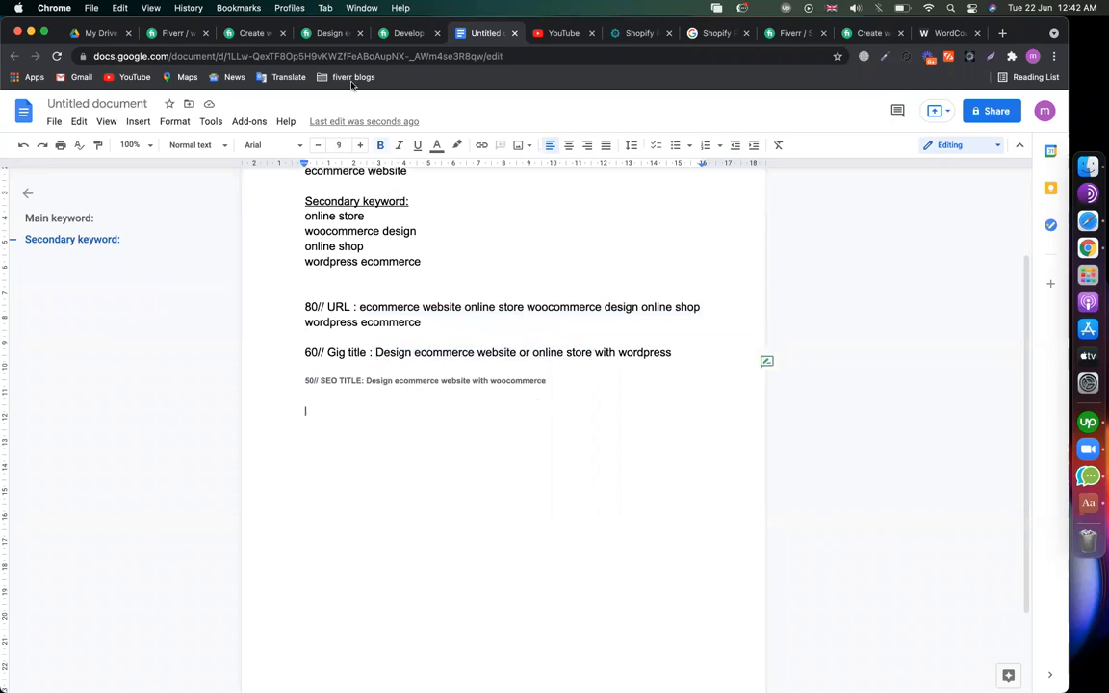
- Continue the Fiverr gig form to the pricing stage and look through the packages and extra services
click(171, 32)
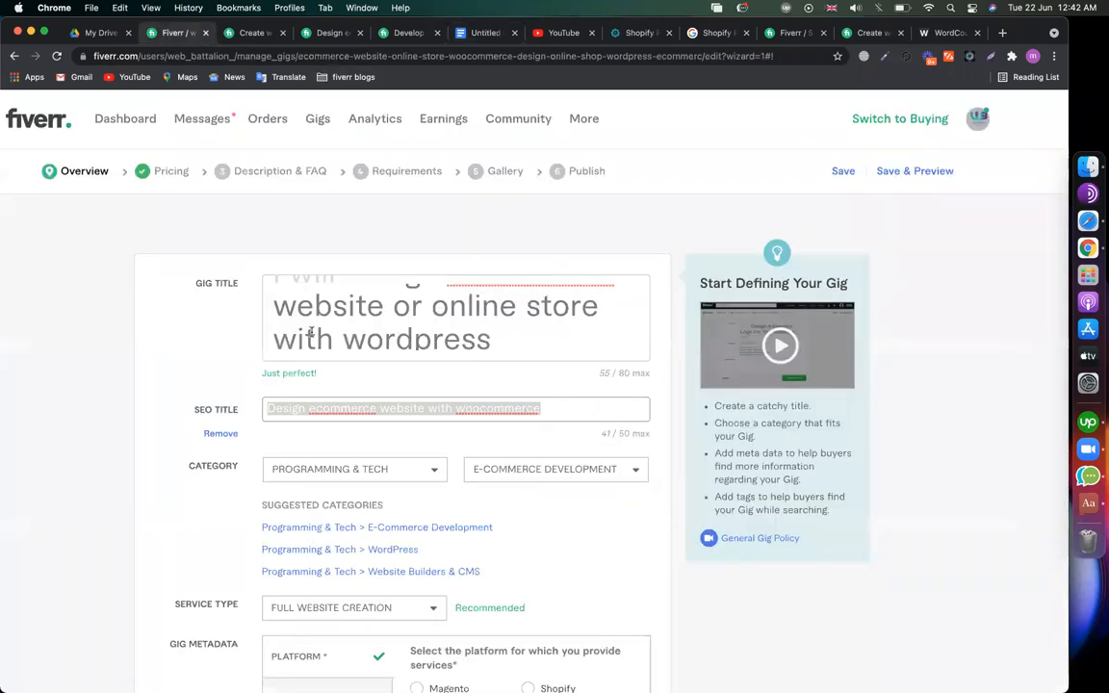
scroll(305, 388, down, 5)
scroll(305, 389, down, 4)
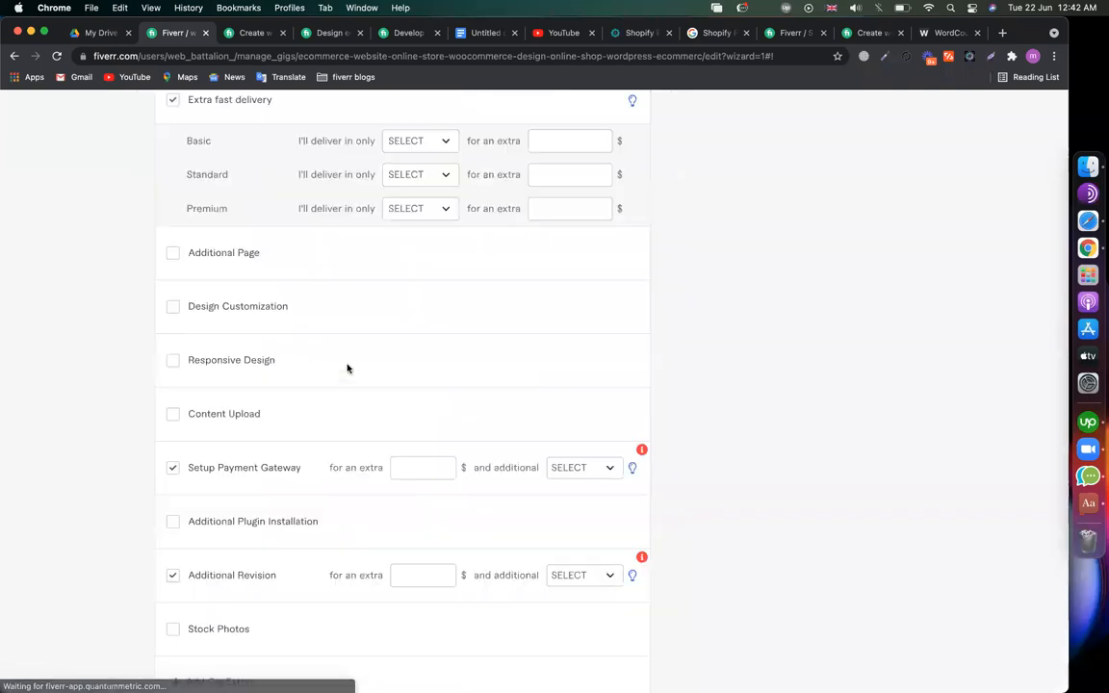
scroll(344, 364, up, 6)
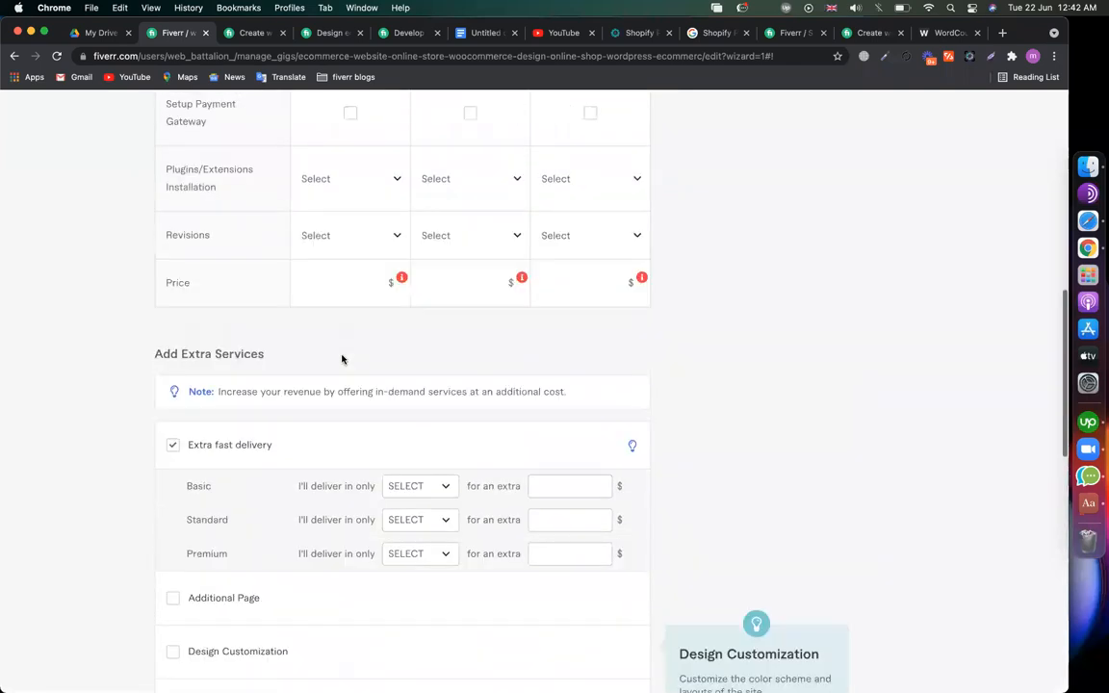
scroll(342, 359, up, 6)
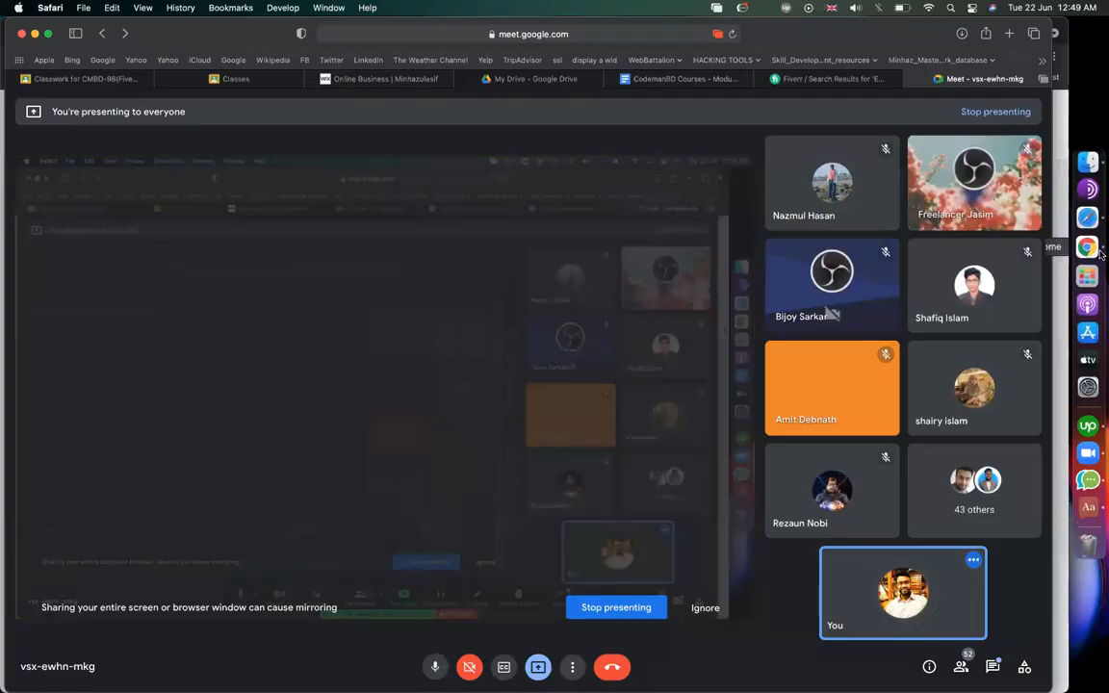
- Switch to Chrome and look over the packages table on the gig's pricing form
click(1066, 239)
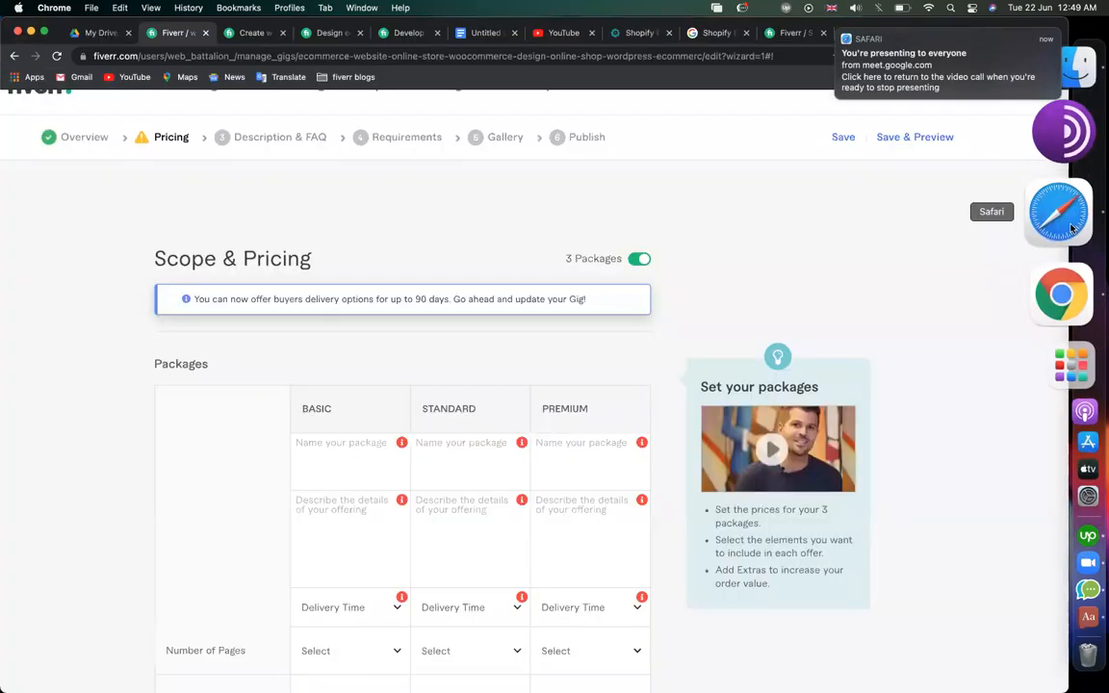
click(1068, 212)
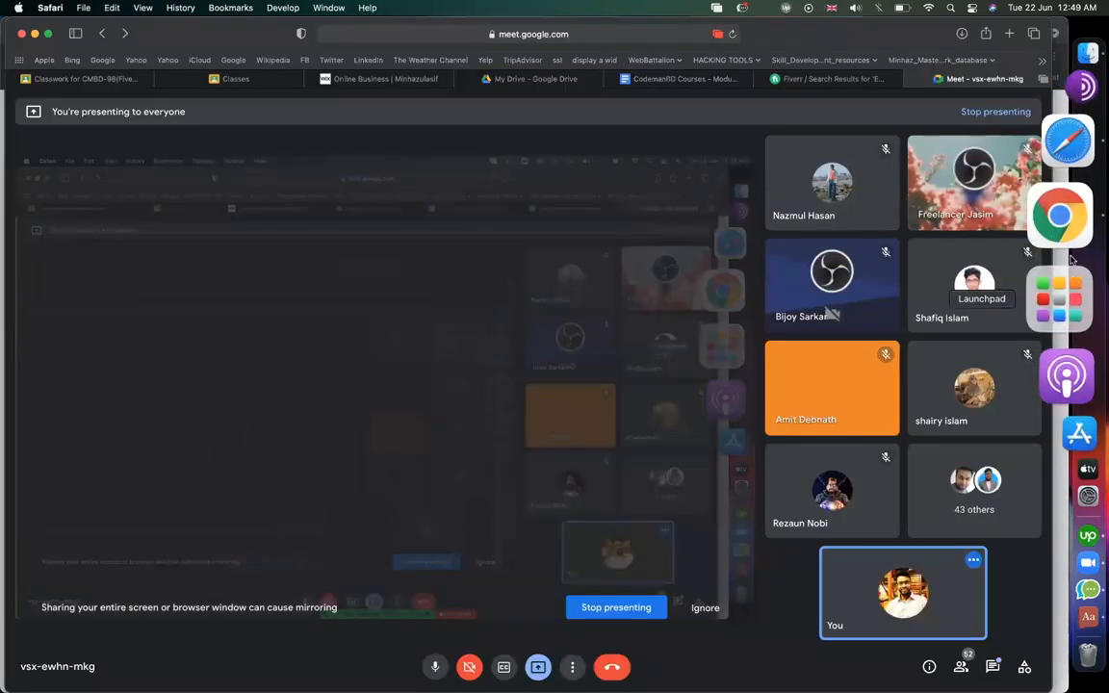
click(1068, 238)
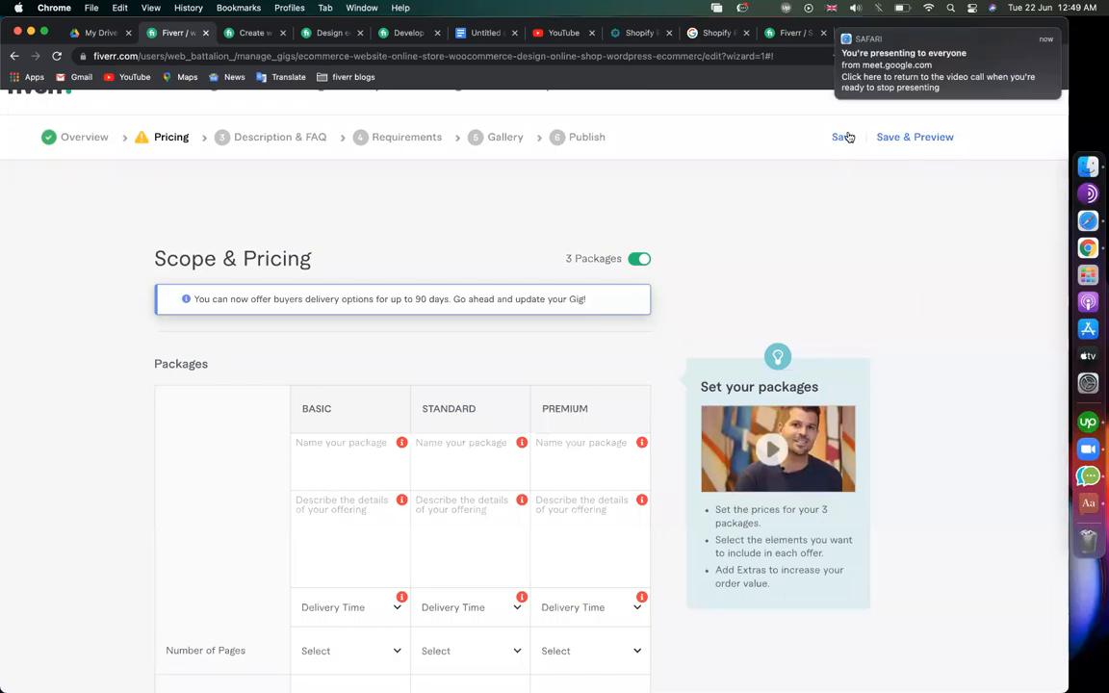
scroll(346, 243, down, 5)
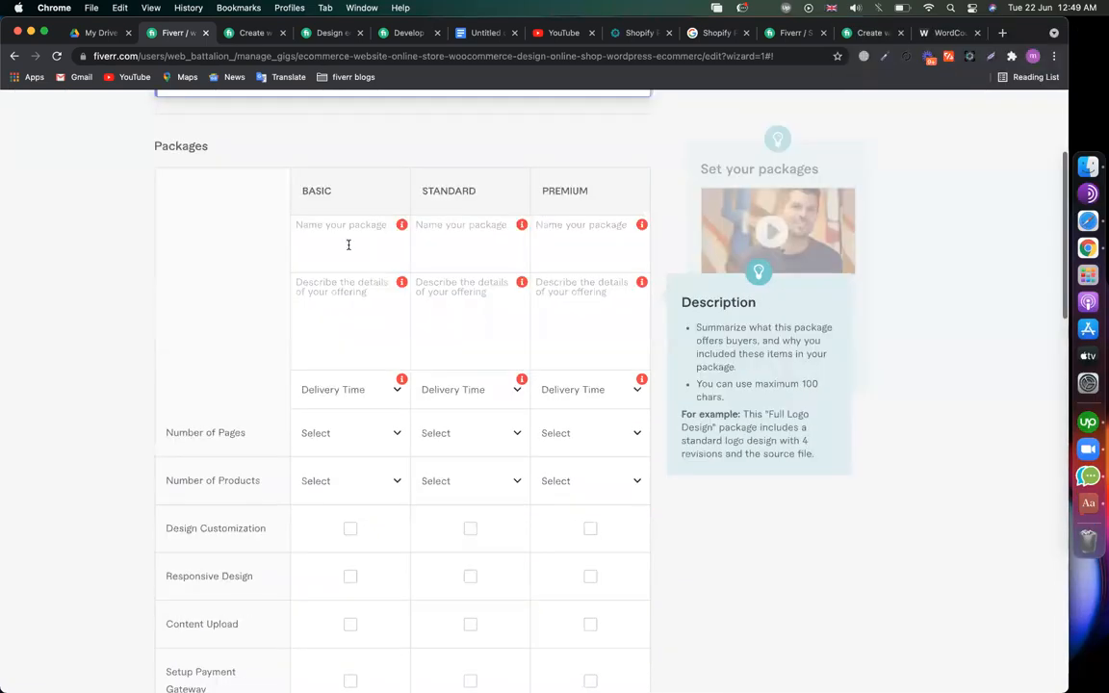
click(346, 242)
scroll(348, 245, up, 1)
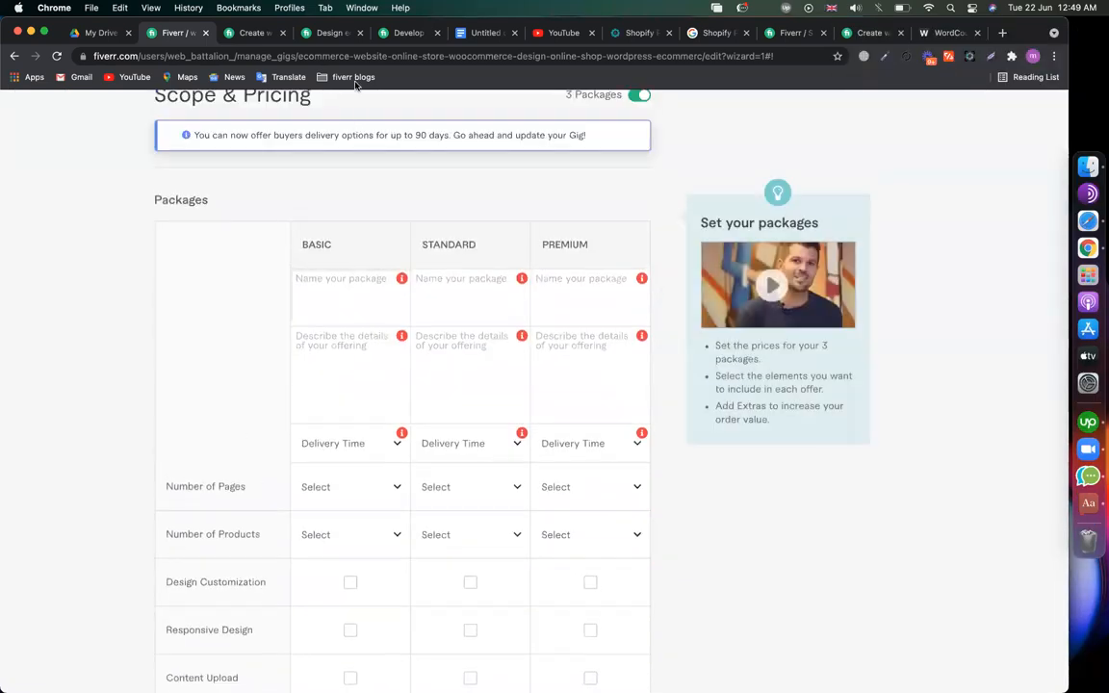
- Examine the package comparison of the competing WooCommerce and dropshipping store gig, focusing on the Basic package's name
click(323, 33)
scroll(310, 258, down, 15)
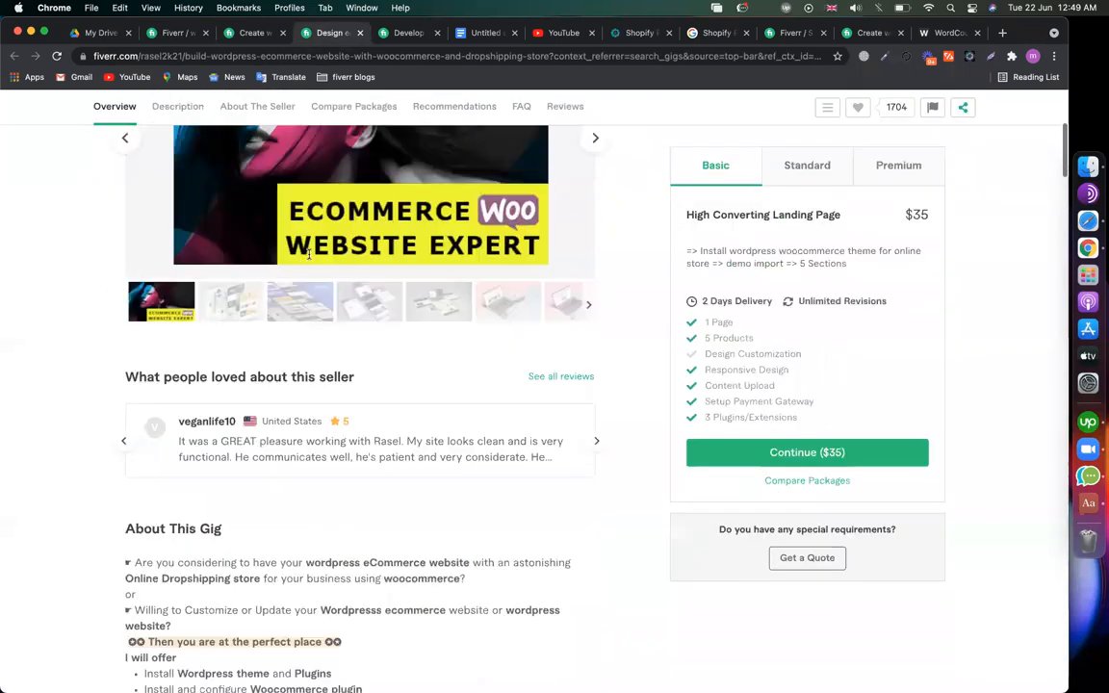
scroll(309, 258, down, 8)
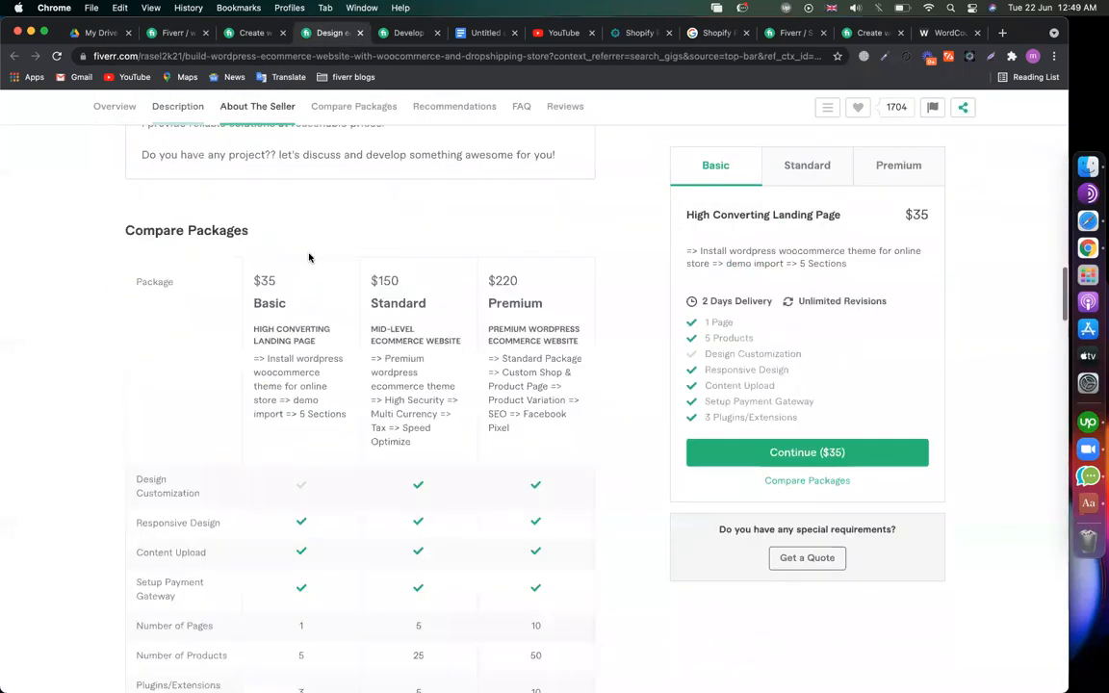
scroll(296, 339, up, 1)
drag(317, 361, 253, 362)
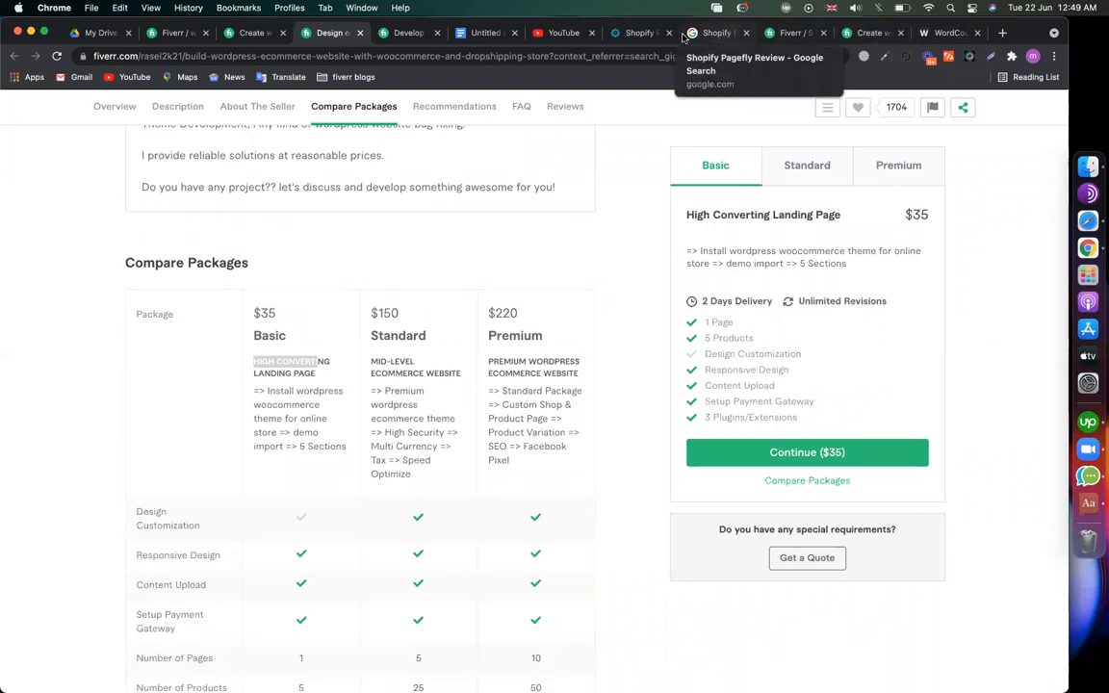
- Open the TechReviewed Shopify Pagefly review article and read its title and sections down to the home page features
click(635, 32)
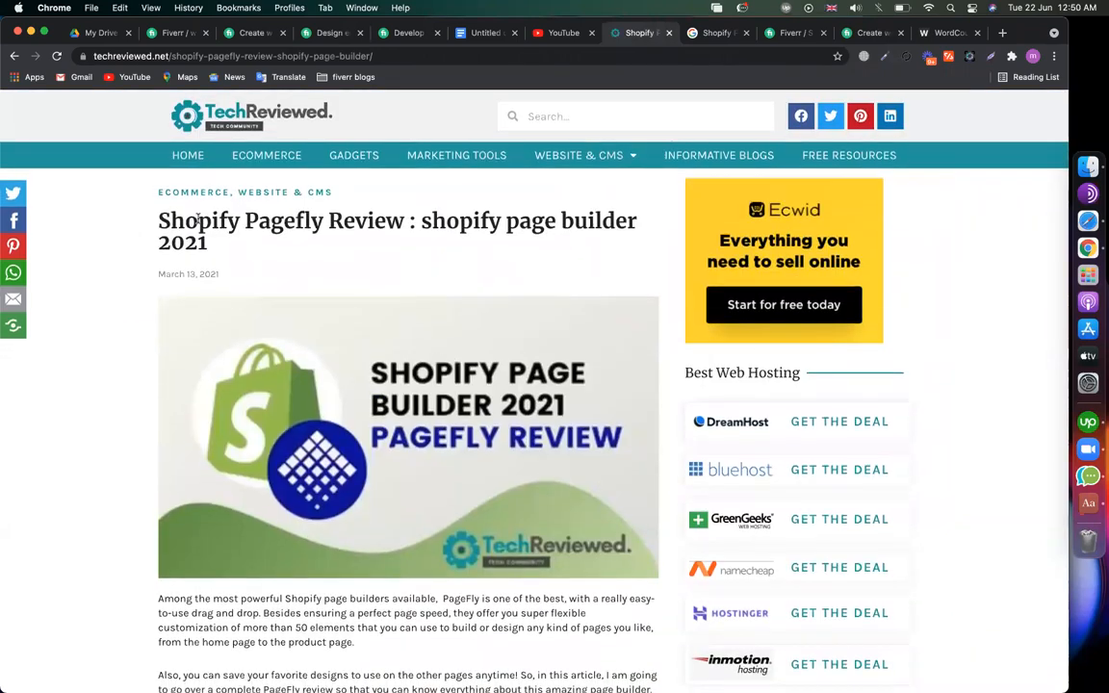
drag(197, 220, 141, 222)
click(126, 307)
scroll(125, 308, down, 10)
scroll(125, 308, up, 2)
scroll(125, 308, down, 3)
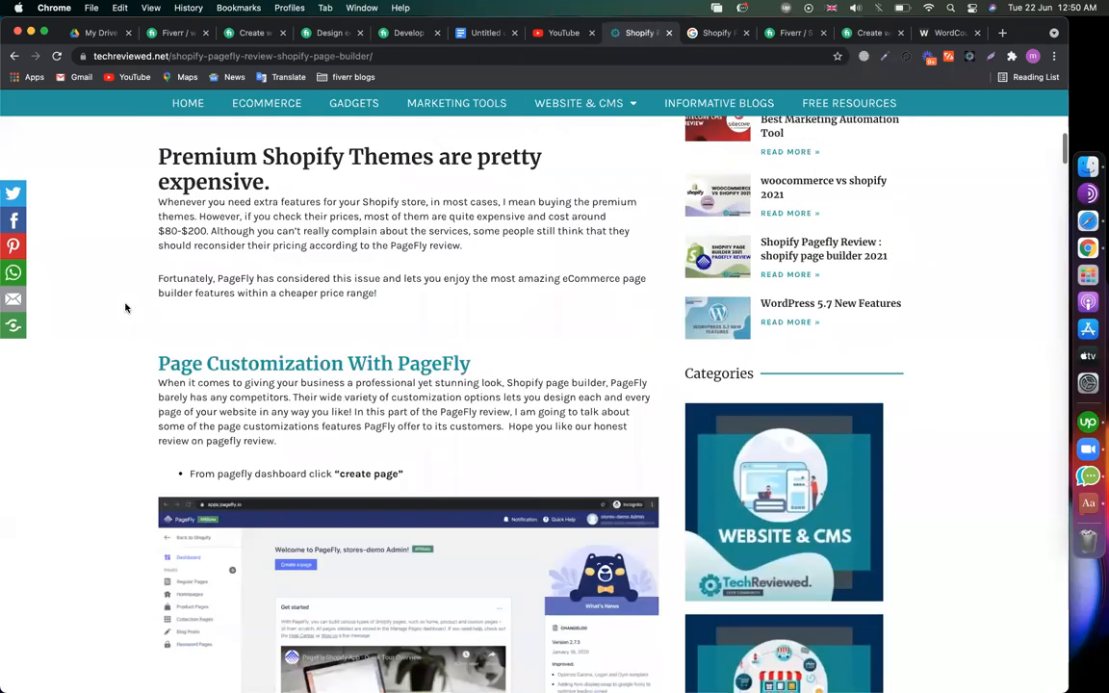
scroll(125, 308, down, 10)
scroll(125, 308, down, 15)
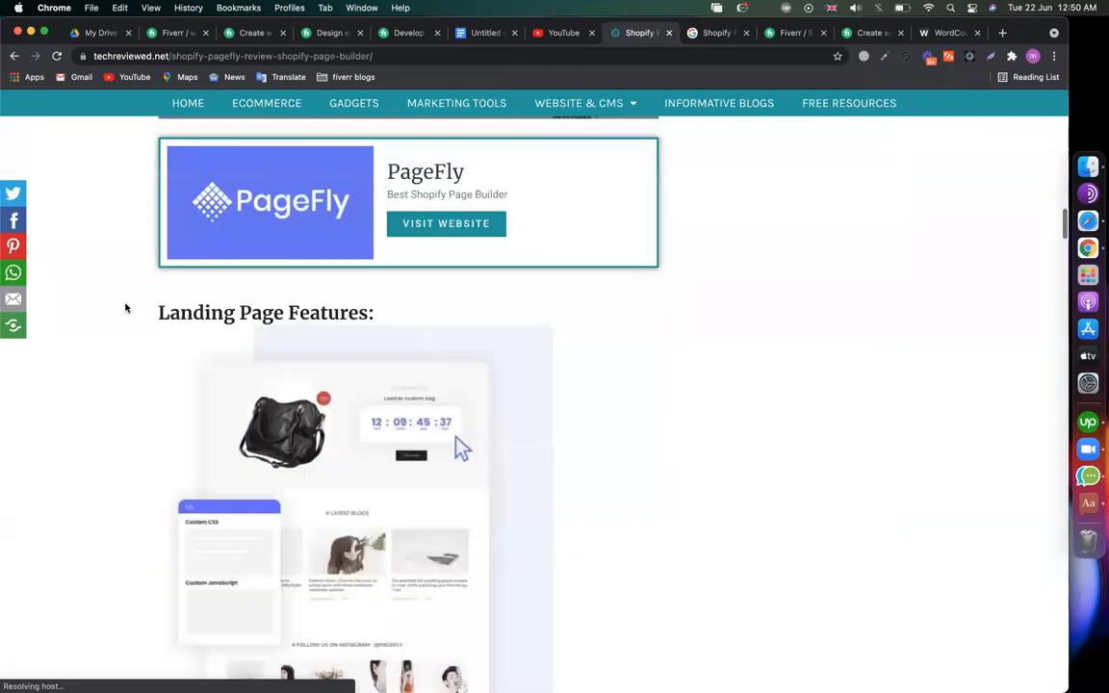
scroll(153, 366, down, 10)
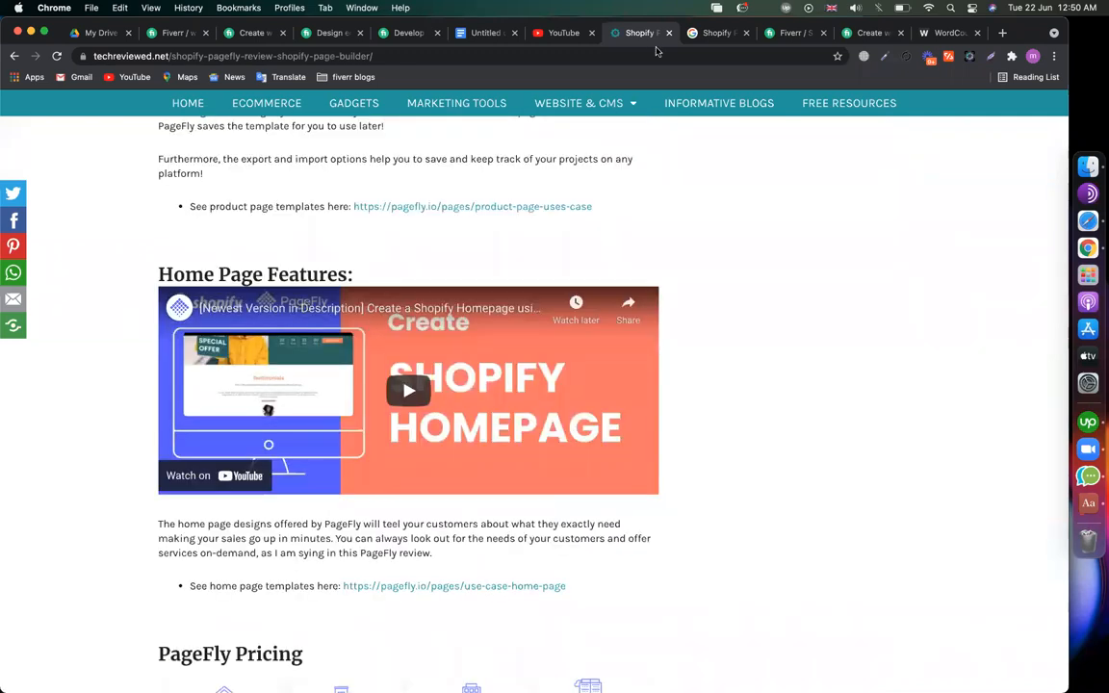
- Examine how keywords are used in the article's headings, from "Home Page Features" to "PageFly vs Shogun: Which One is Best?"
drag(354, 278, 159, 274)
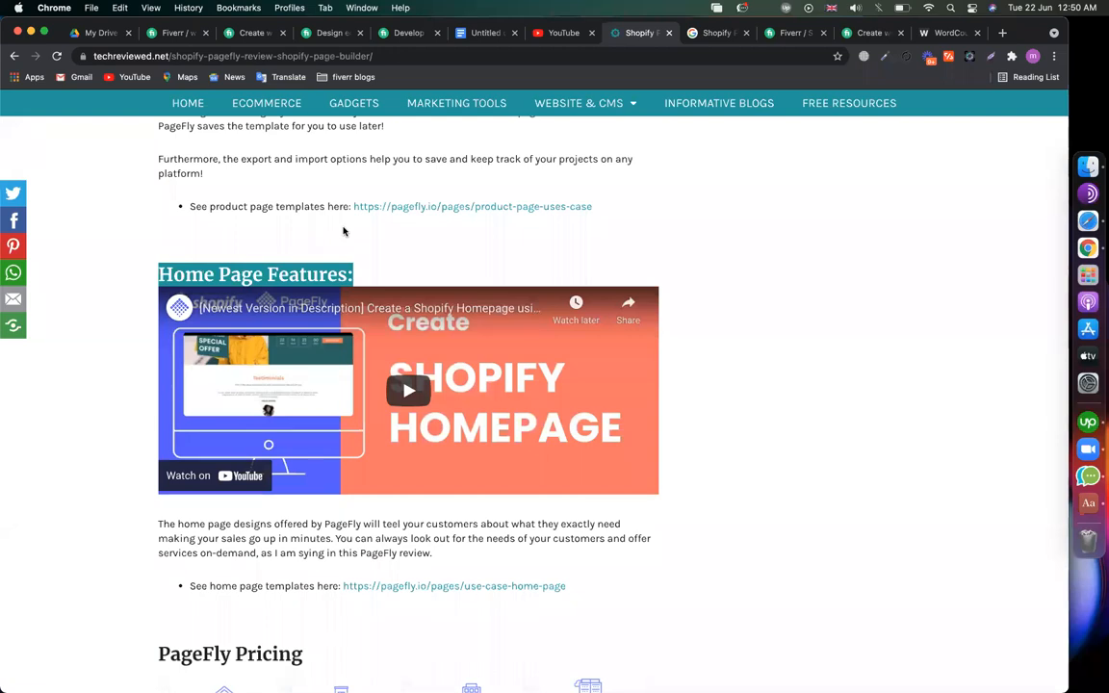
scroll(342, 231, down, 20)
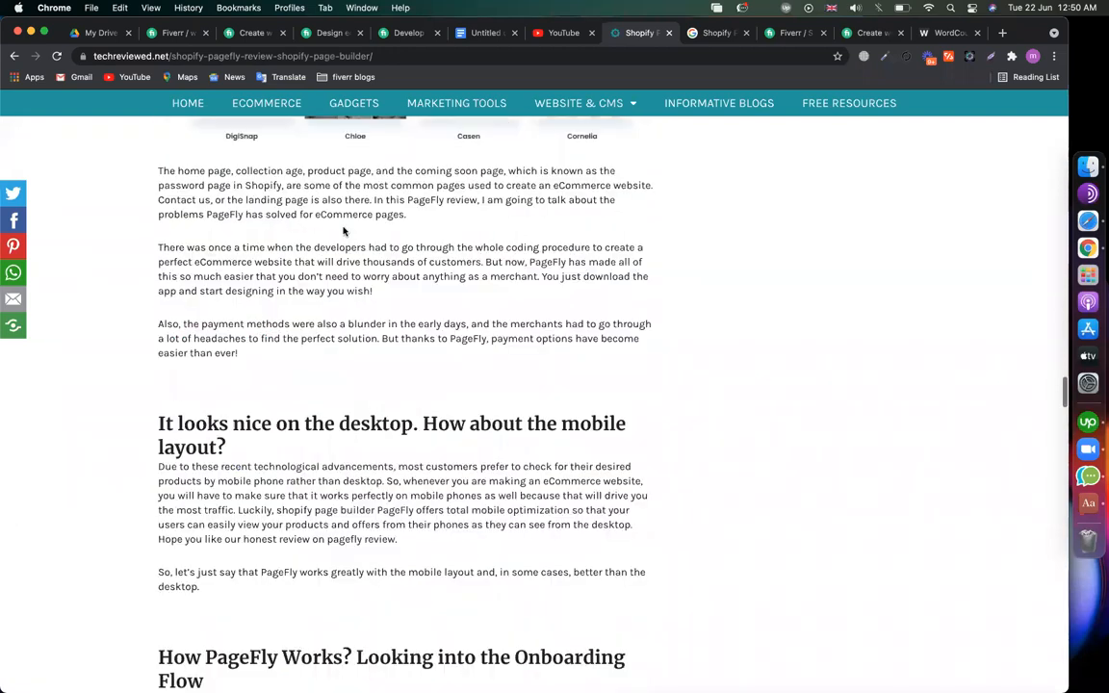
scroll(342, 228, down, 15)
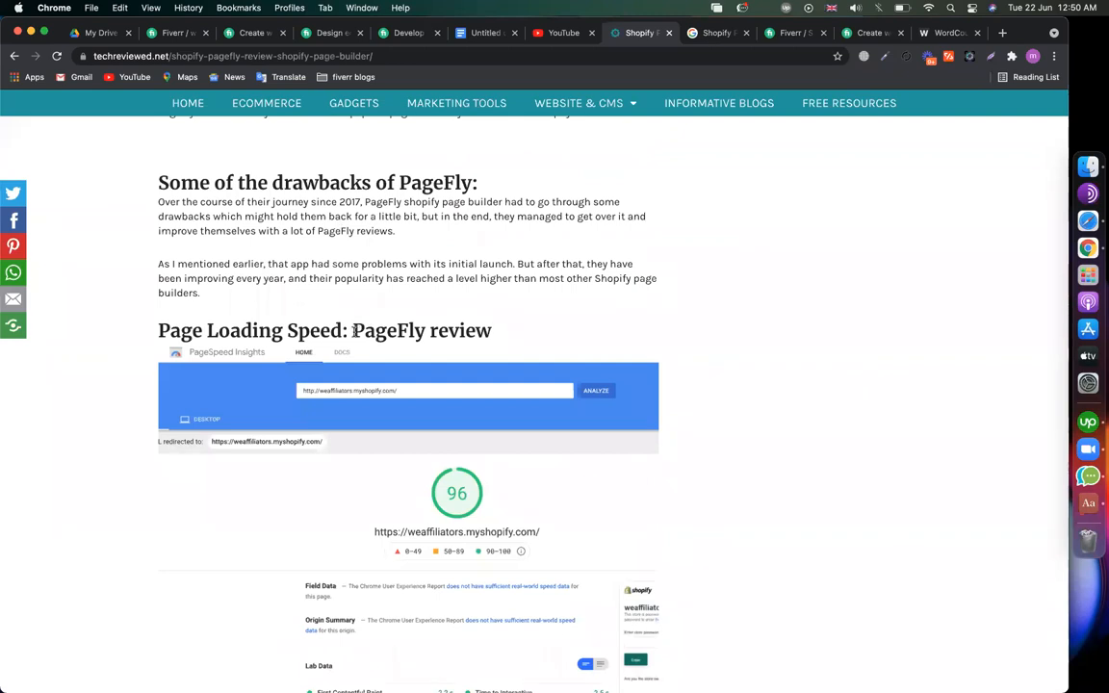
drag(353, 330, 500, 331)
scroll(500, 331, down, 15)
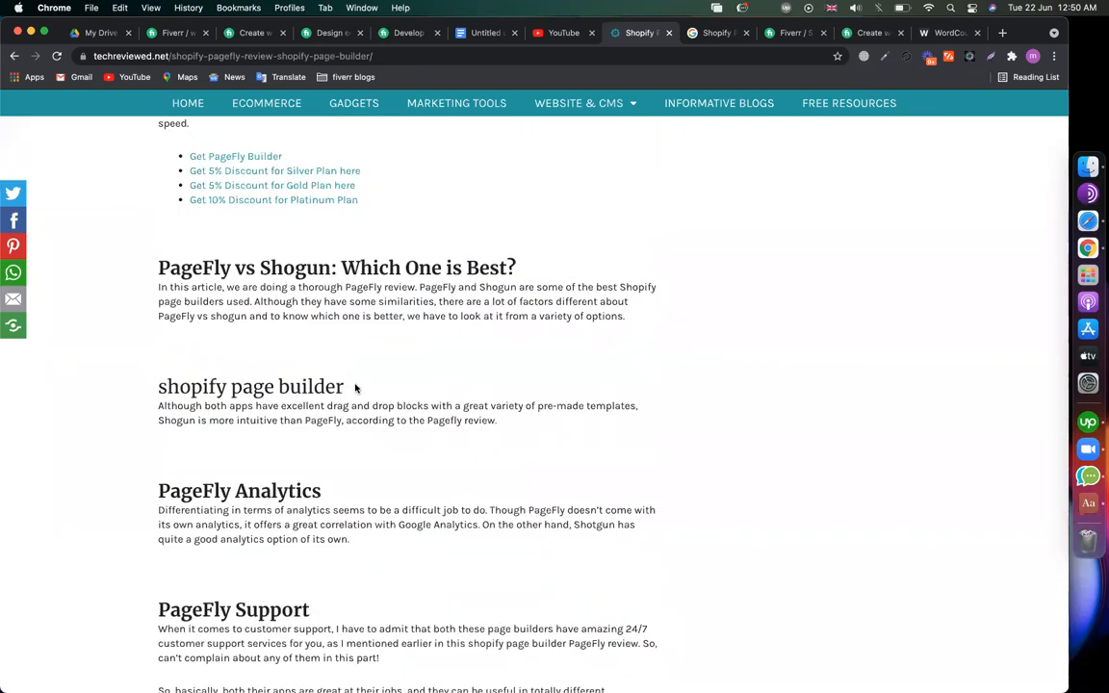
drag(158, 267, 475, 269)
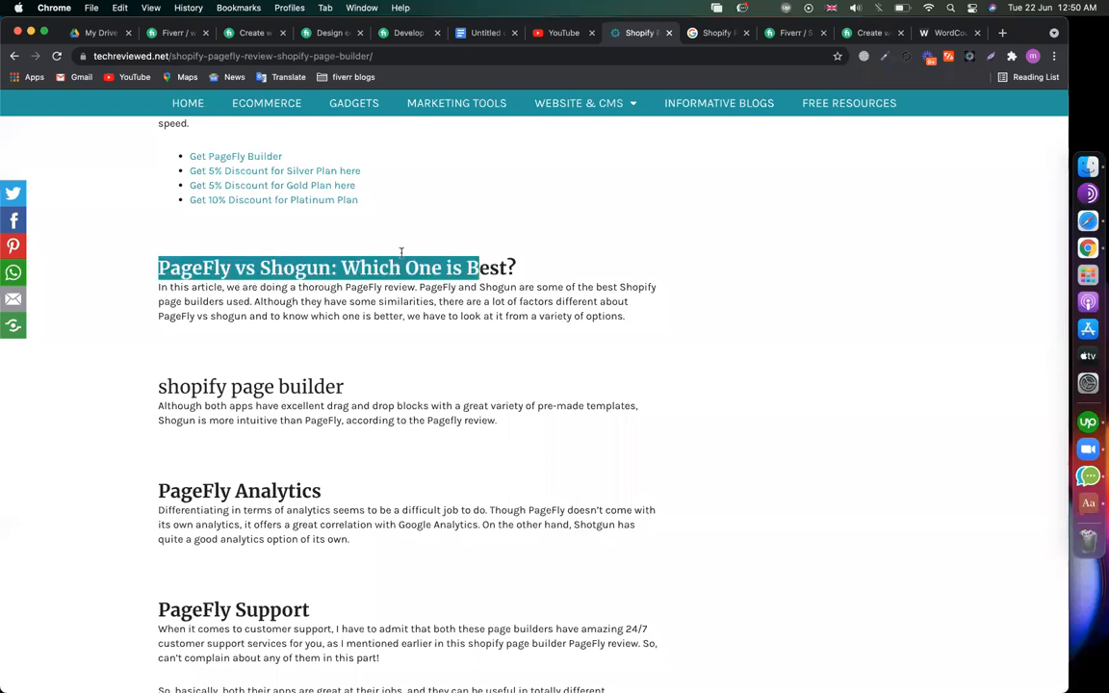
- Examine the Basic, Standard and Premium package names in the competing SEO-friendly ecommerce website online store gig
click(245, 33)
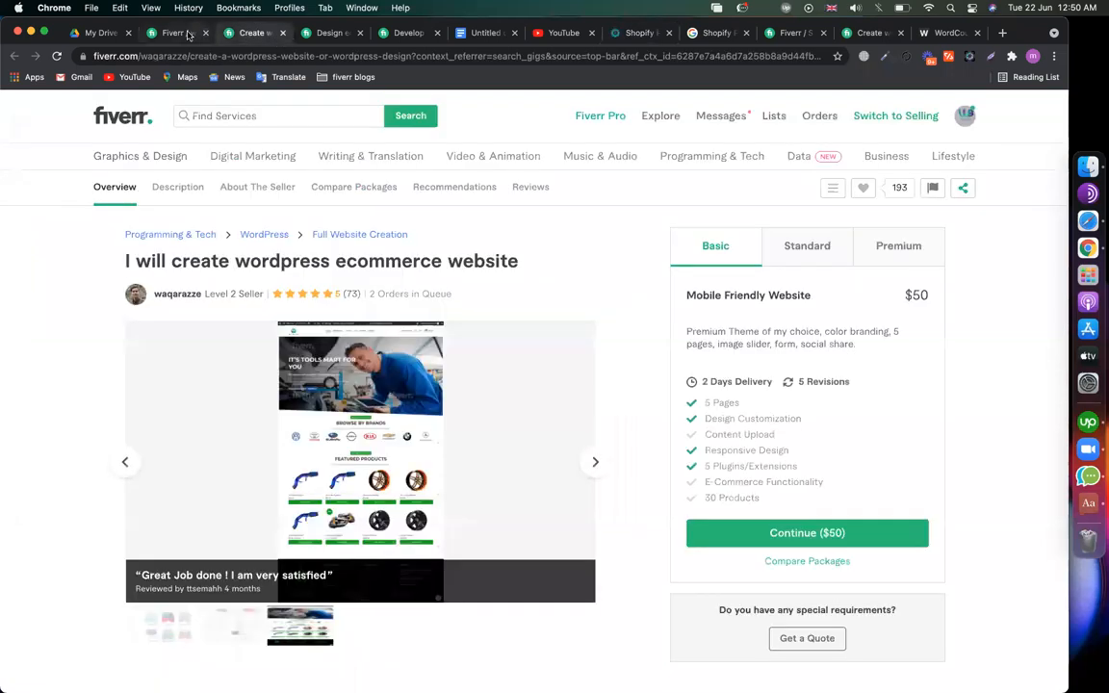
click(192, 33)
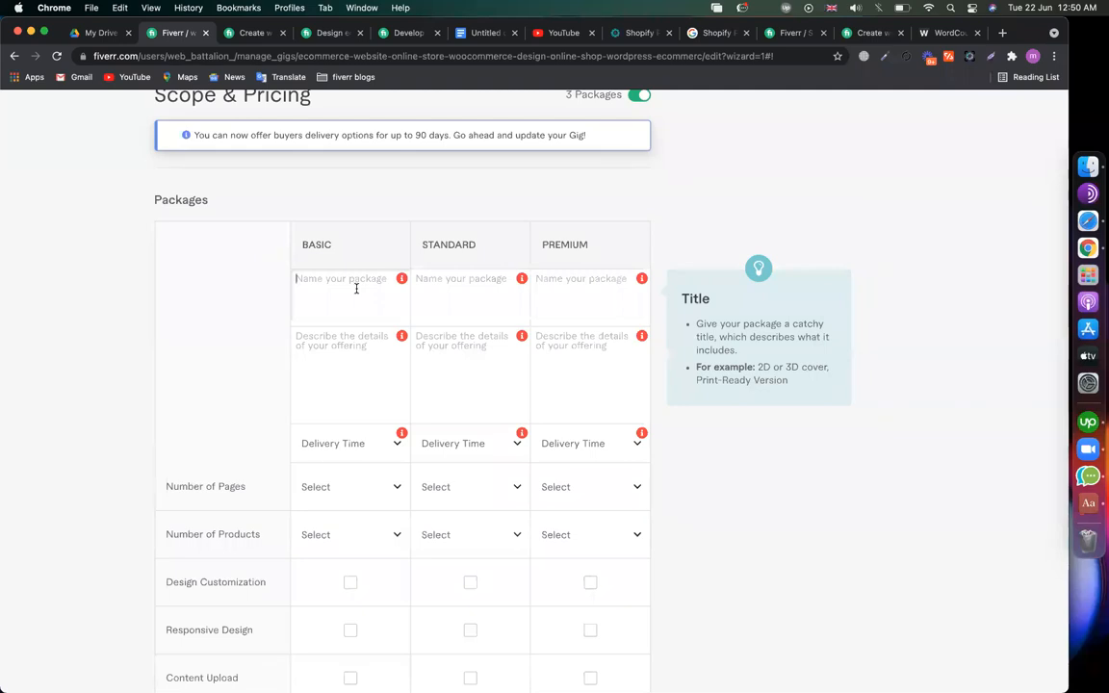
click(404, 33)
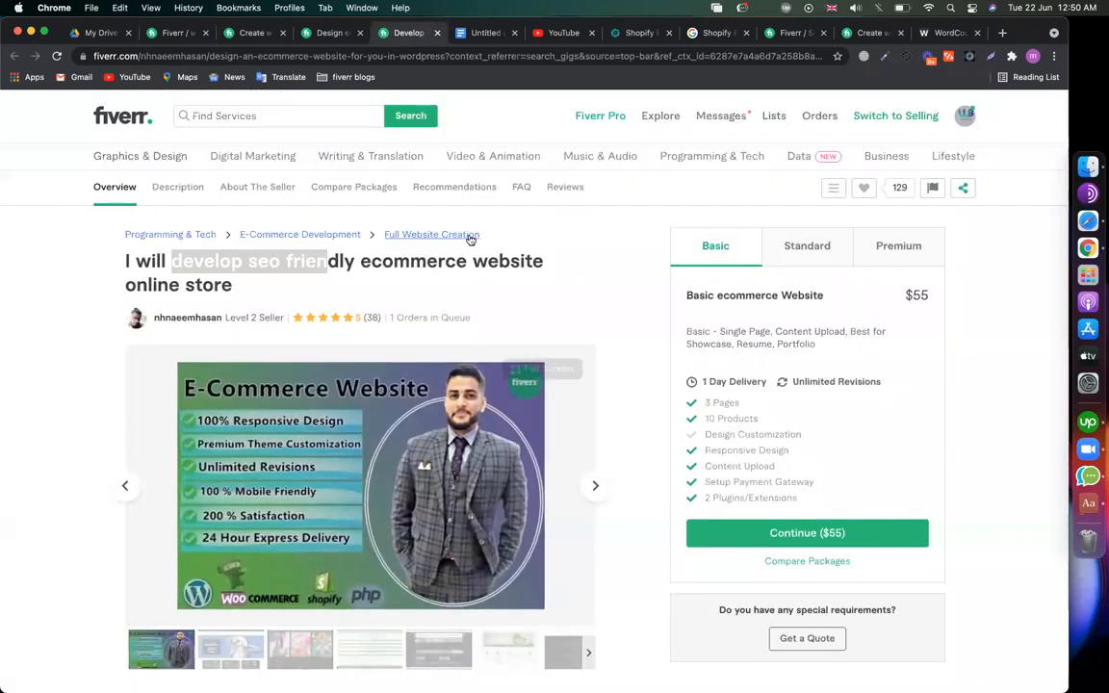
scroll(470, 240, down, 20)
scroll(470, 239, down, 5)
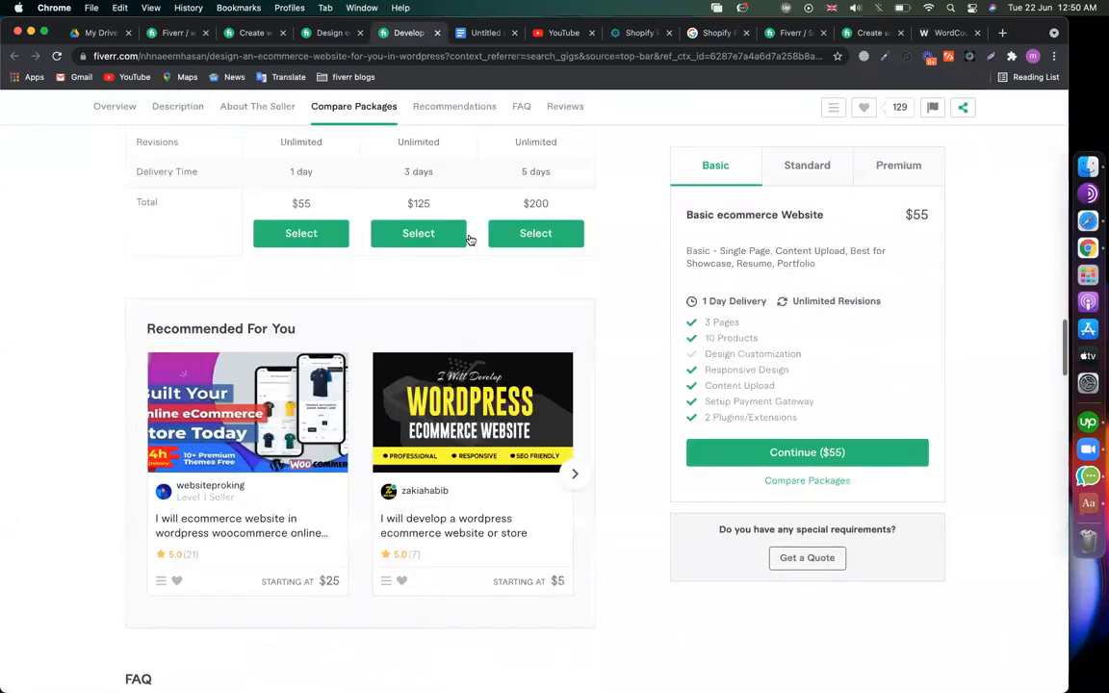
scroll(404, 279, up, 5)
drag(304, 248, 251, 254)
drag(461, 258, 365, 249)
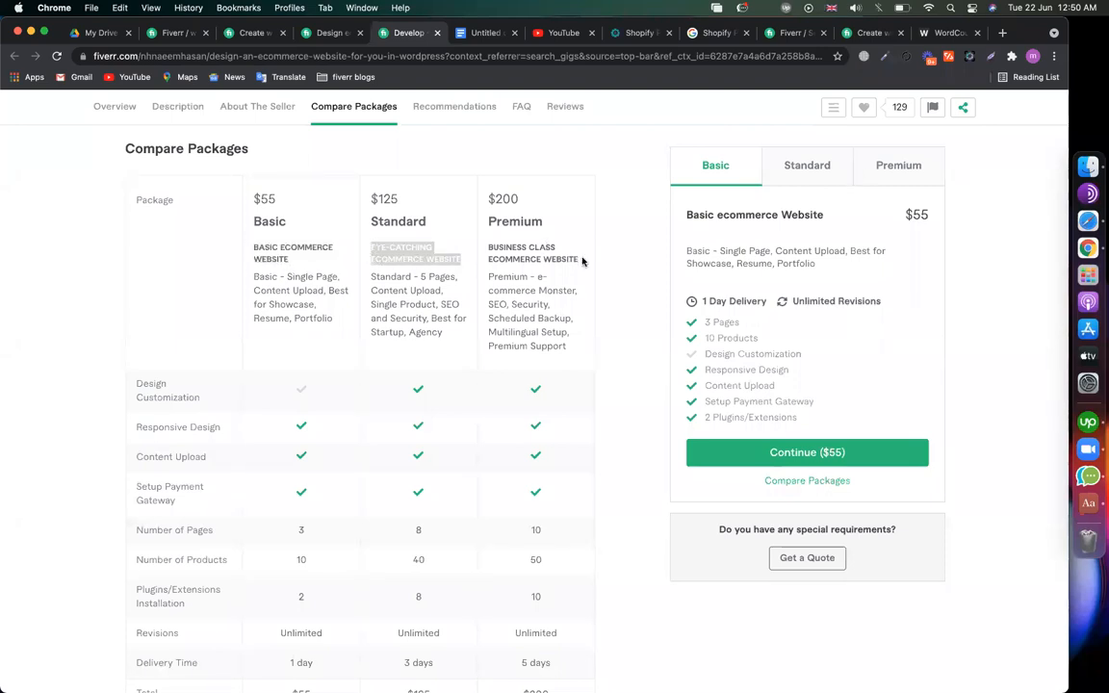
drag(580, 258, 441, 232)
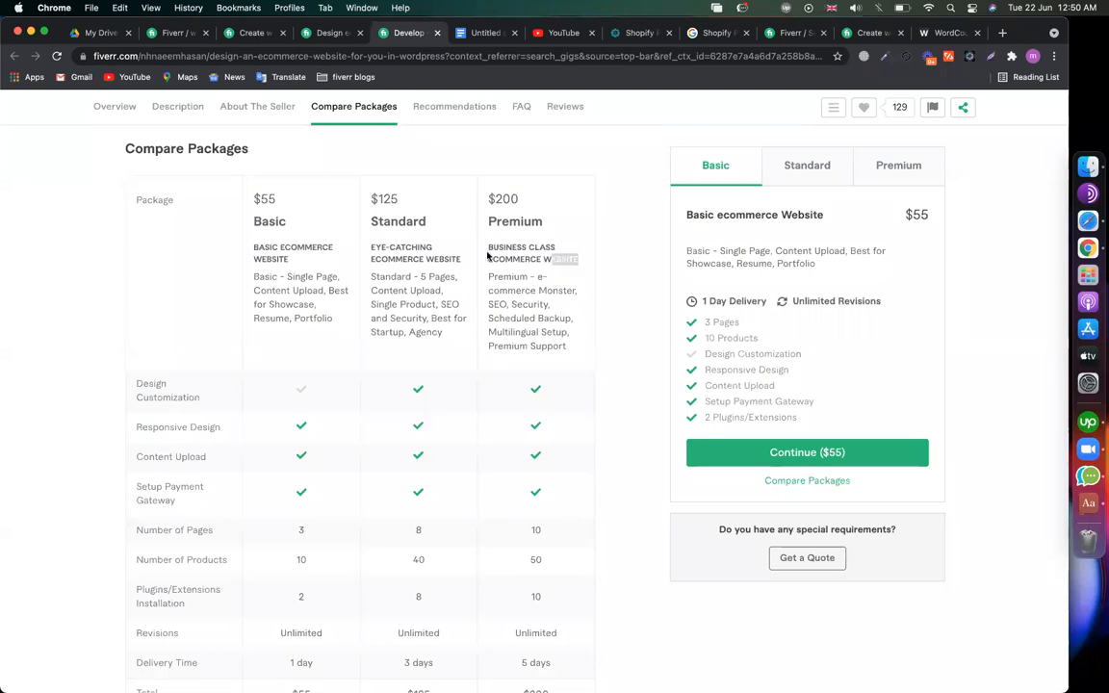
- Return to the WooCommerce and dropshipping store gig and review its Basic and Standard package names
click(330, 33)
click(323, 374)
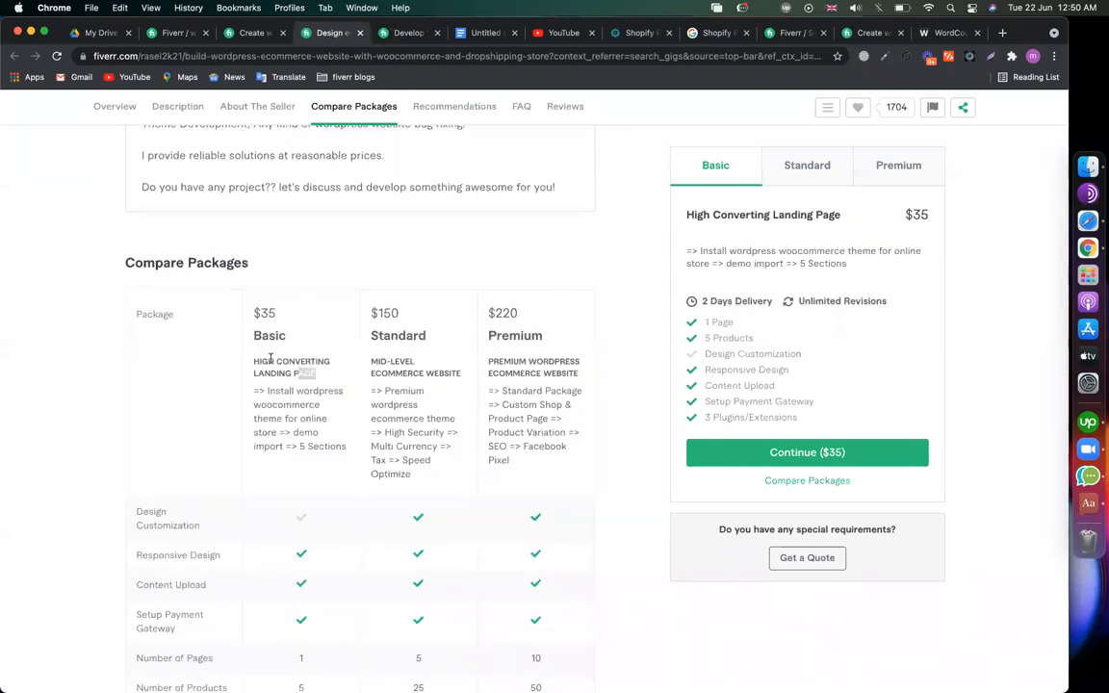
drag(262, 363, 320, 373)
drag(461, 374, 403, 373)
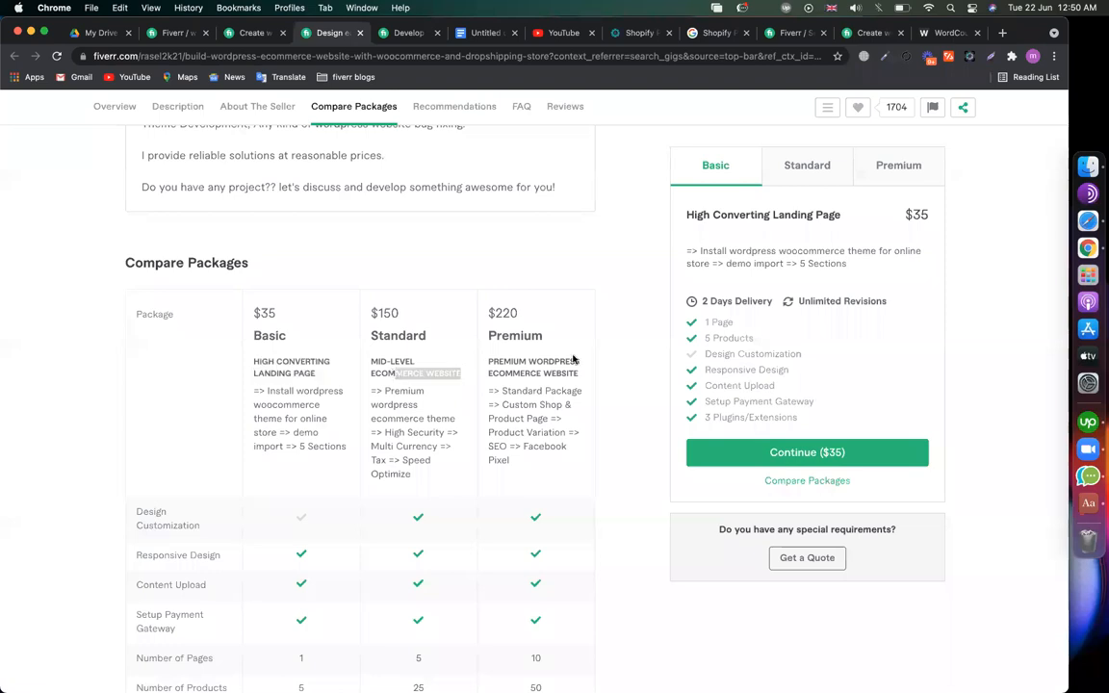
- Examine the package comparison of the "create wordpress ecommerce website" gig, focusing on the Basic package's name and description
click(223, 36)
scroll(244, 394, down, 15)
scroll(245, 394, up, 10)
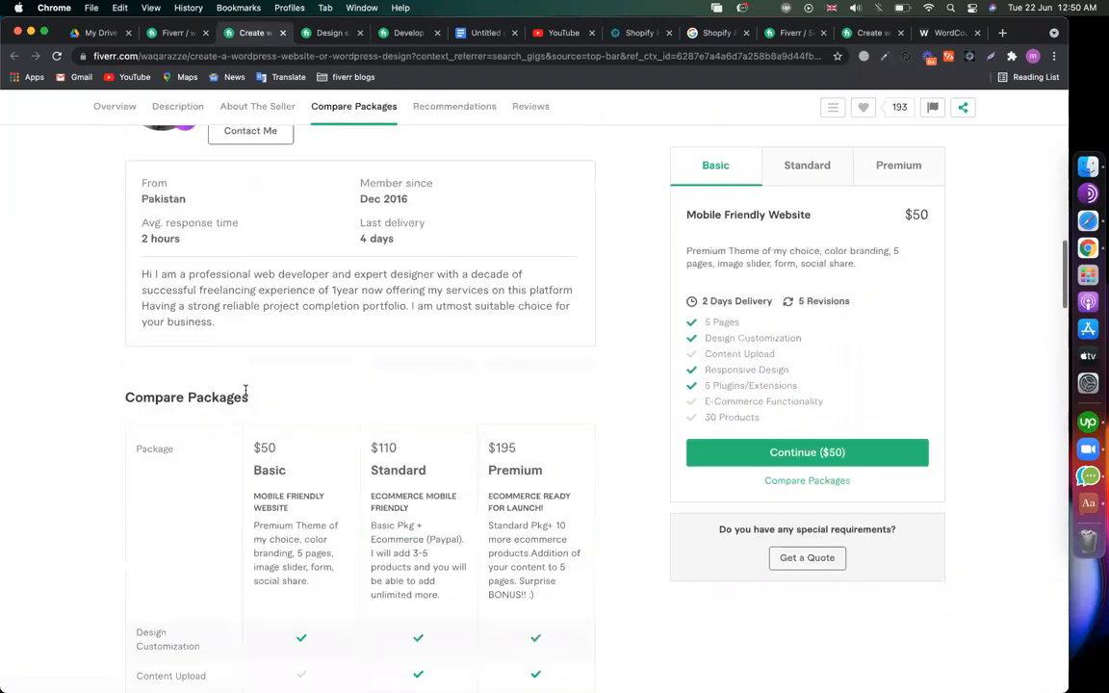
scroll(246, 393, down, 4)
scroll(246, 394, up, 3)
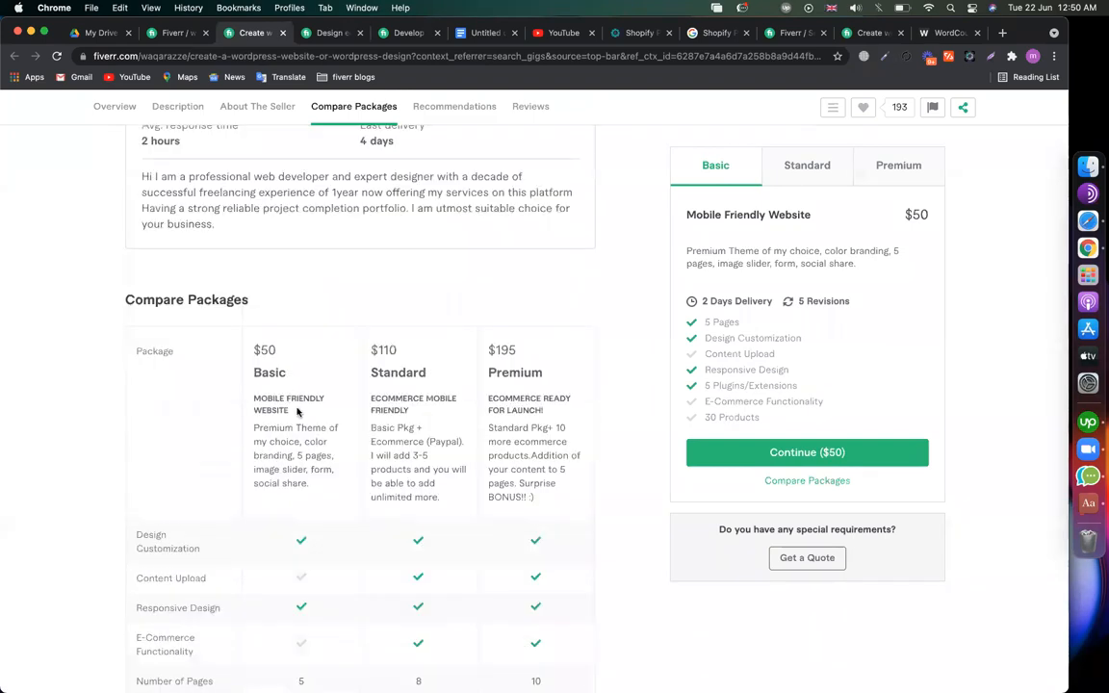
triple_click(270, 399)
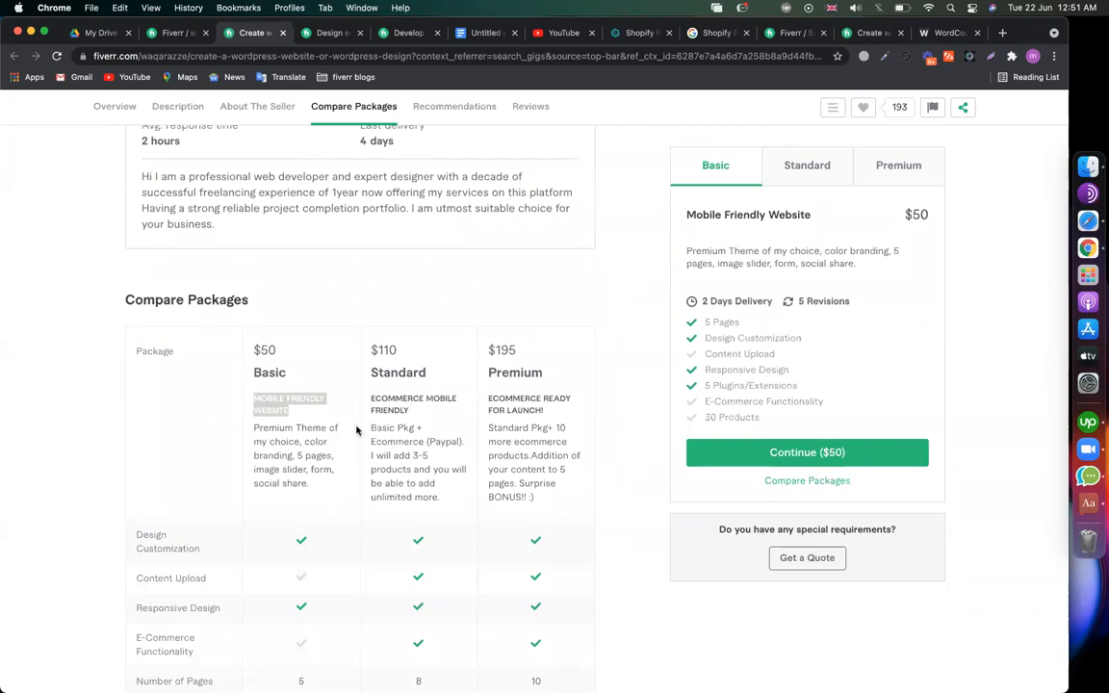
drag(308, 483, 229, 429)
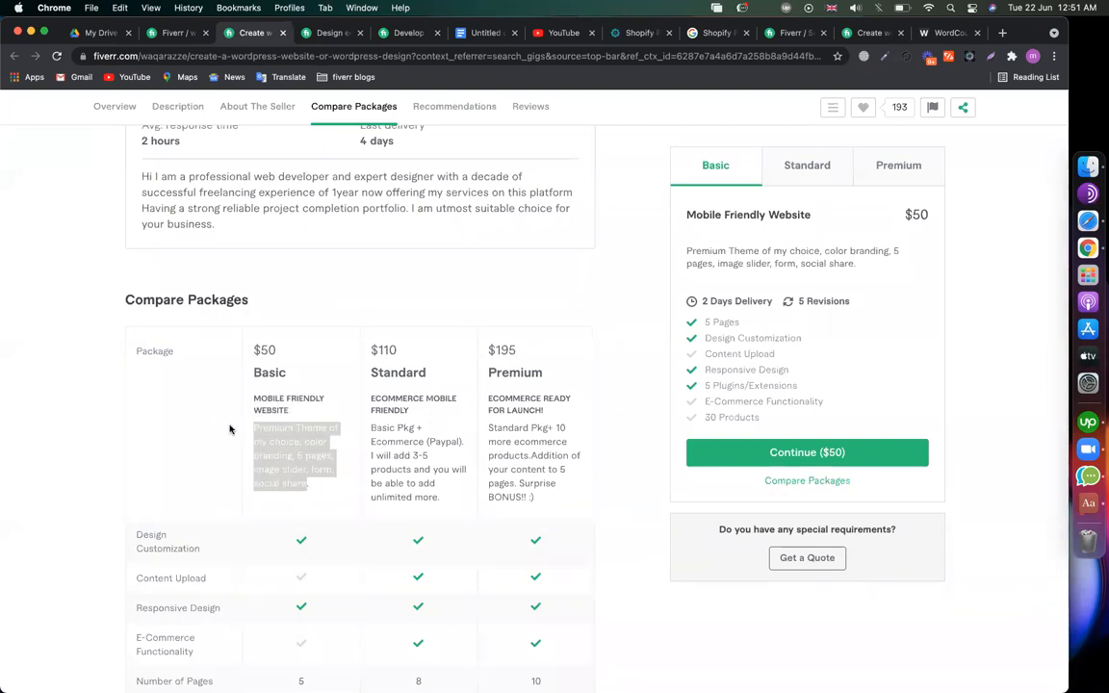
click(291, 441)
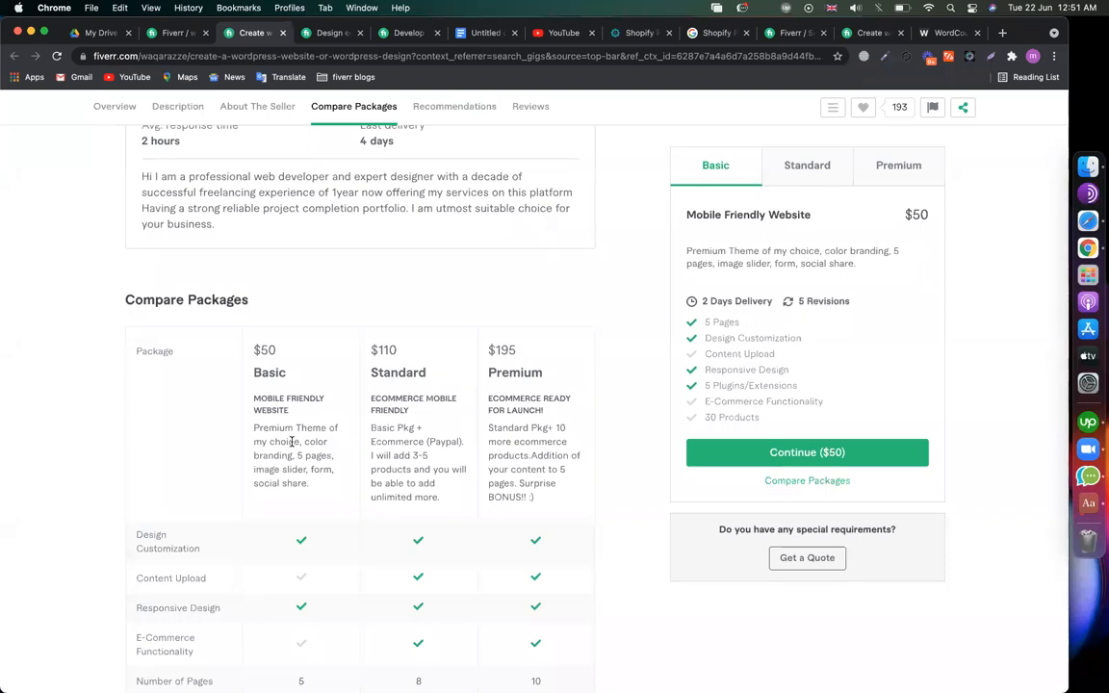
drag(295, 415, 240, 405)
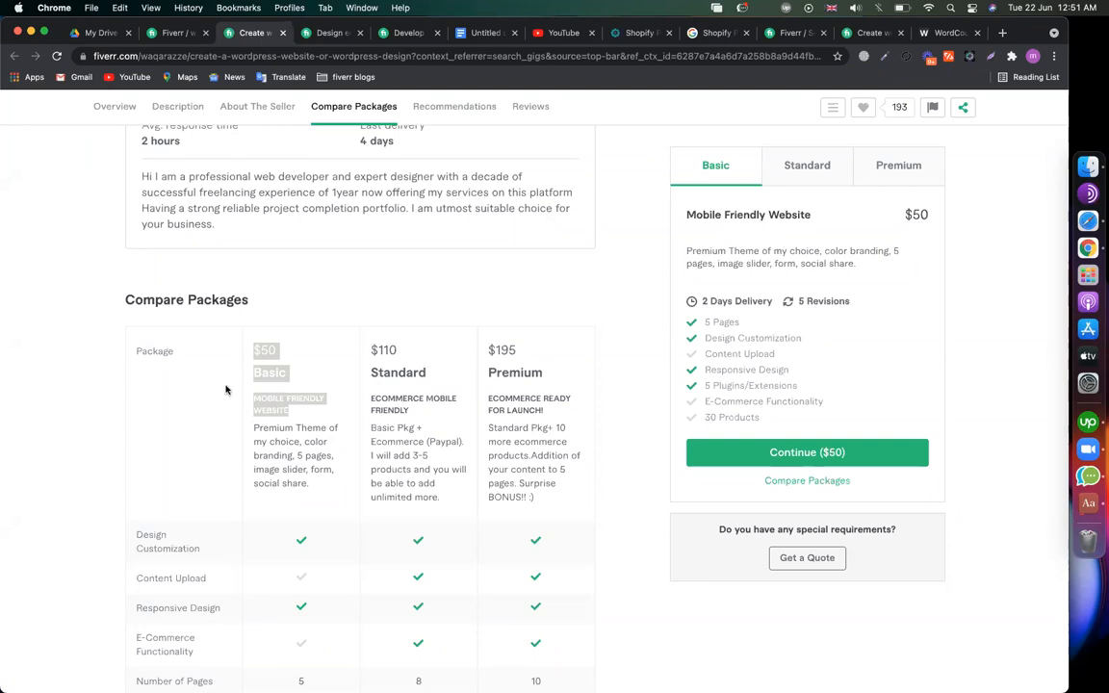
click(226, 388)
- Return to the gig's pricing form and enter "SMALL" as the Basic package's name
click(173, 33)
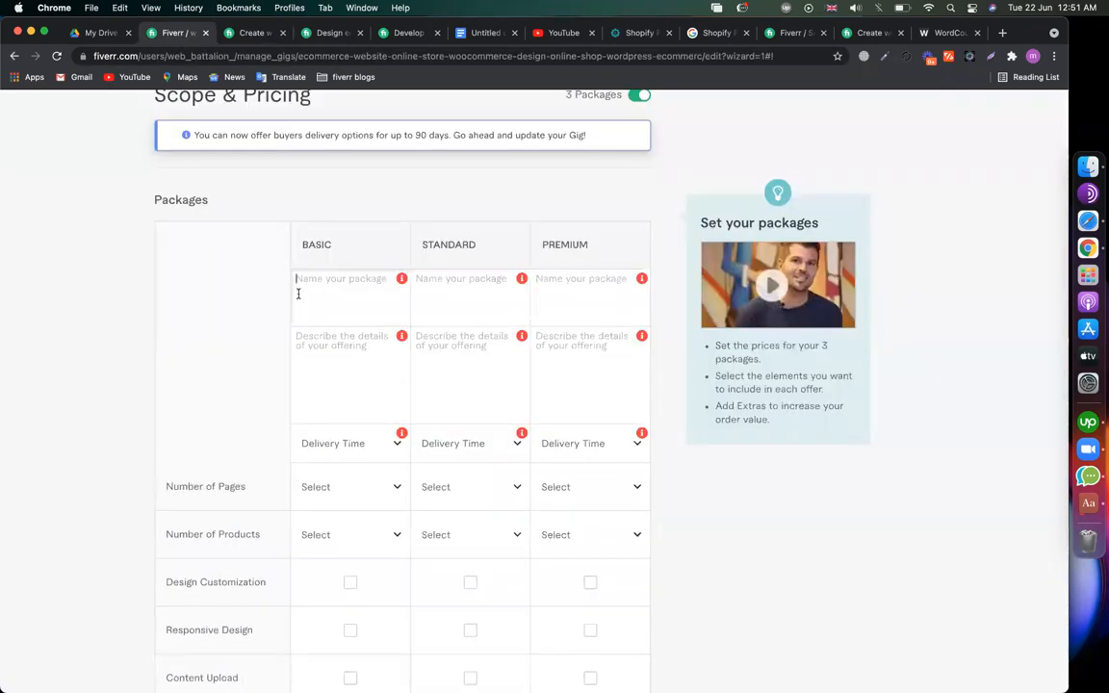
click(298, 293)
text(sma)
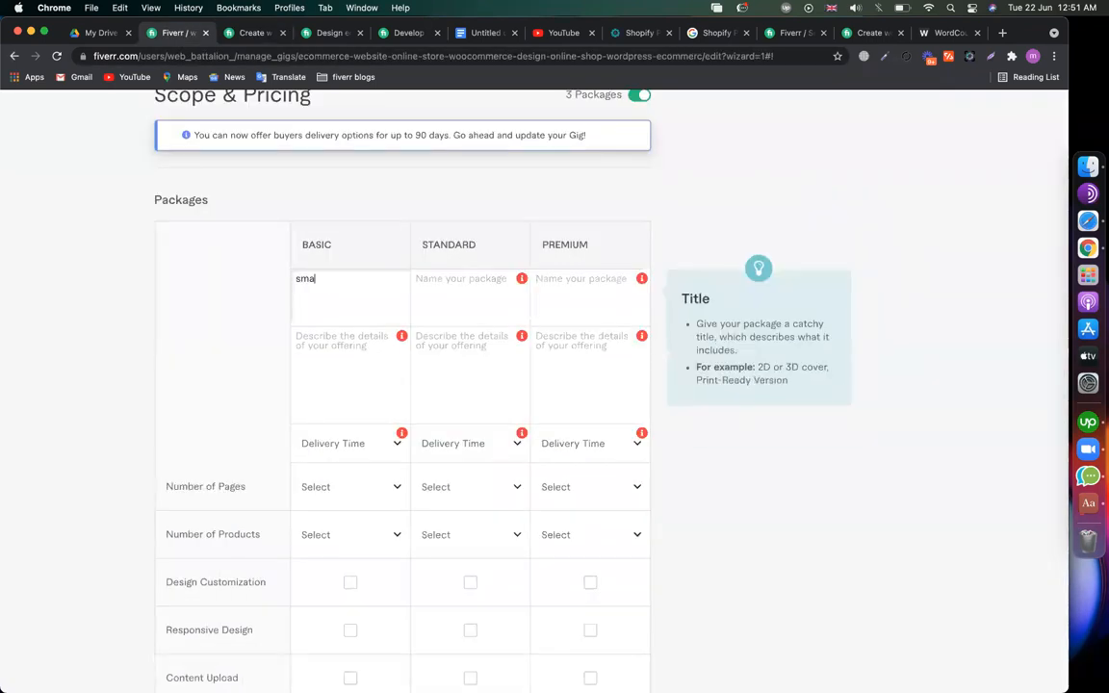
text(ll)
key(super+a)
text(SMALL)
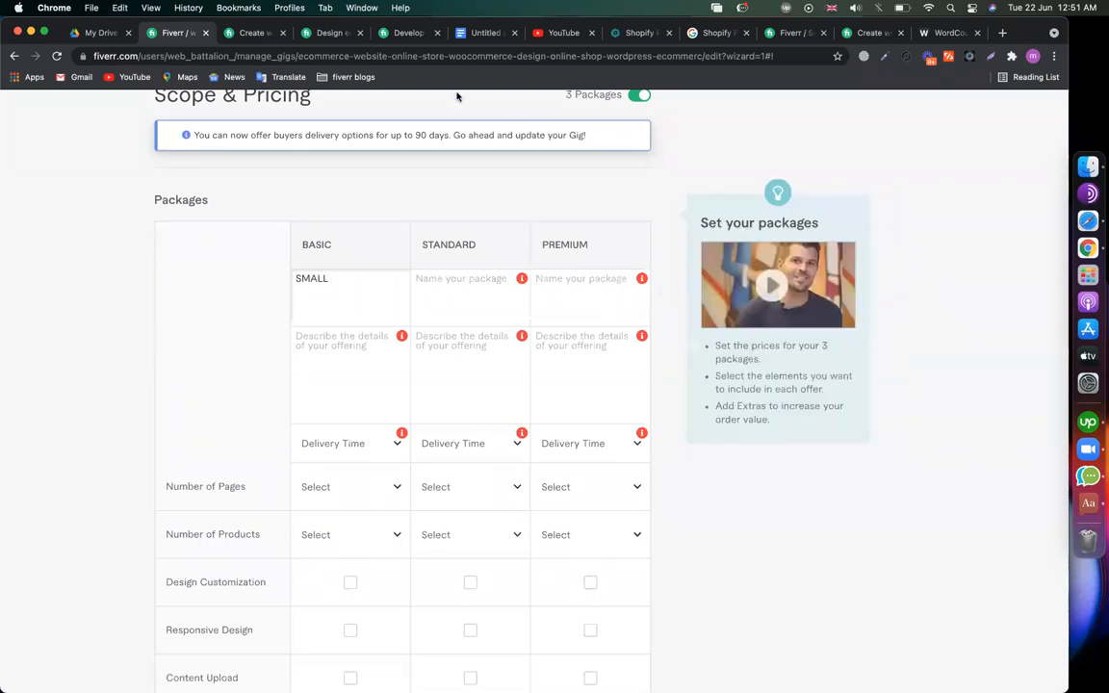
- Look up the main keyword in the planning document and complete the Basic package's name as "SMALL ECOMMERCE WEBSITE"
click(482, 33)
scroll(394, 301, up, 4)
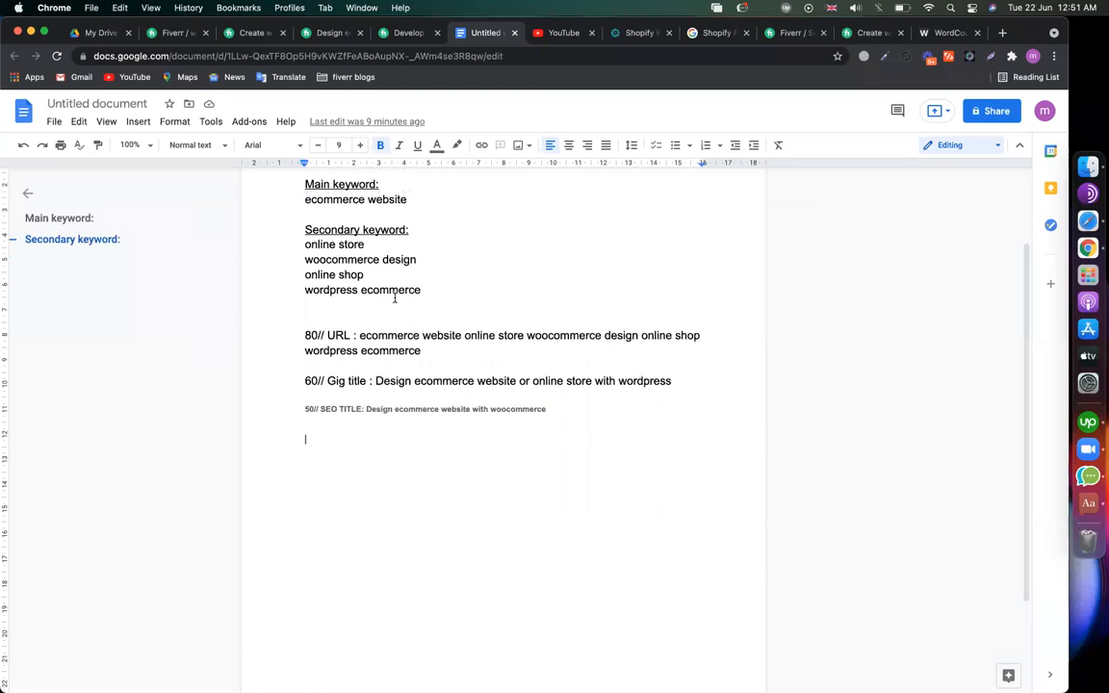
click(424, 272)
drag(338, 272, 284, 276)
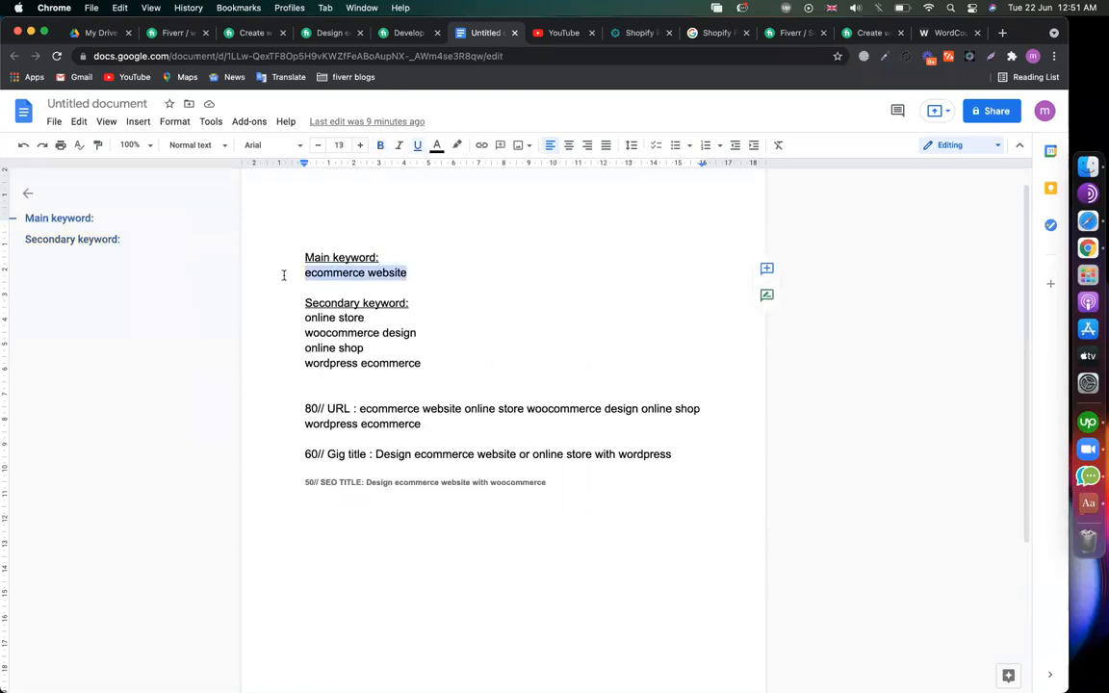
click(179, 33)
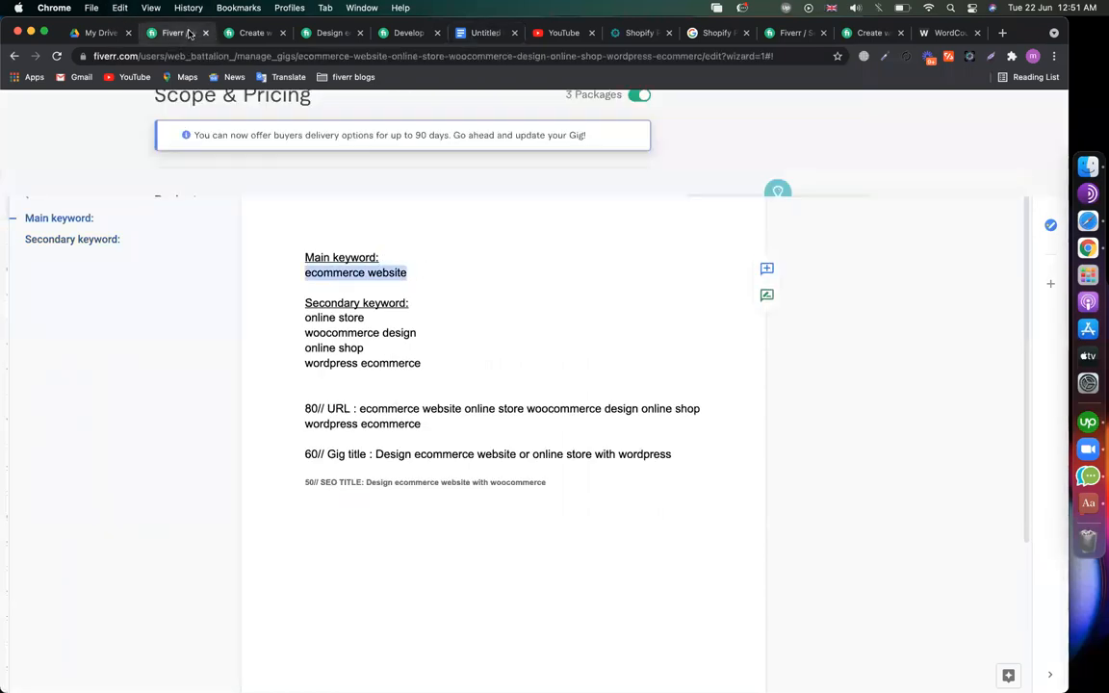
text(ECOMME)
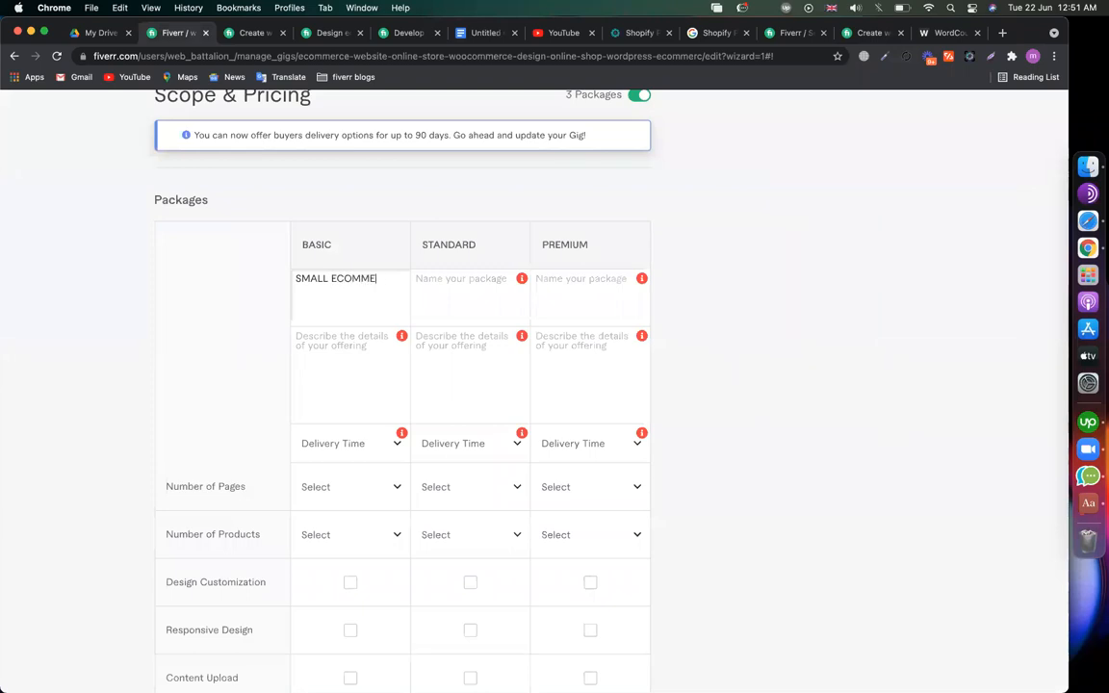
text(RCE WEBSITE)
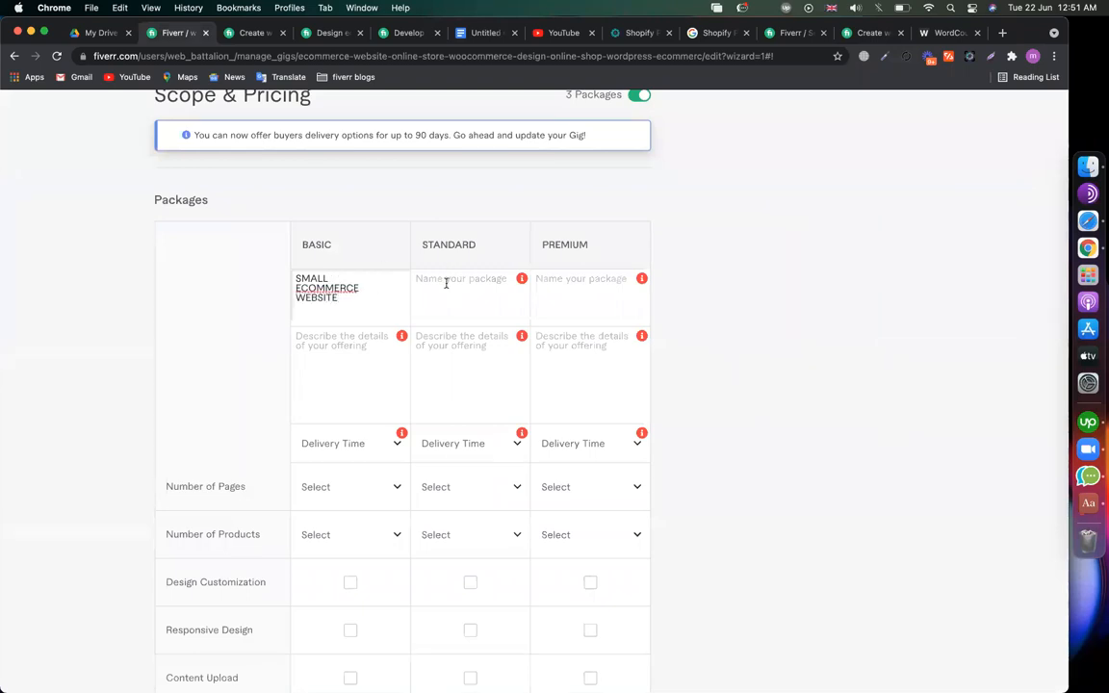
- Name the Standard package "MINIMAL ONLINE STORE", taking the first secondary keyword from the planning document
click(446, 282)
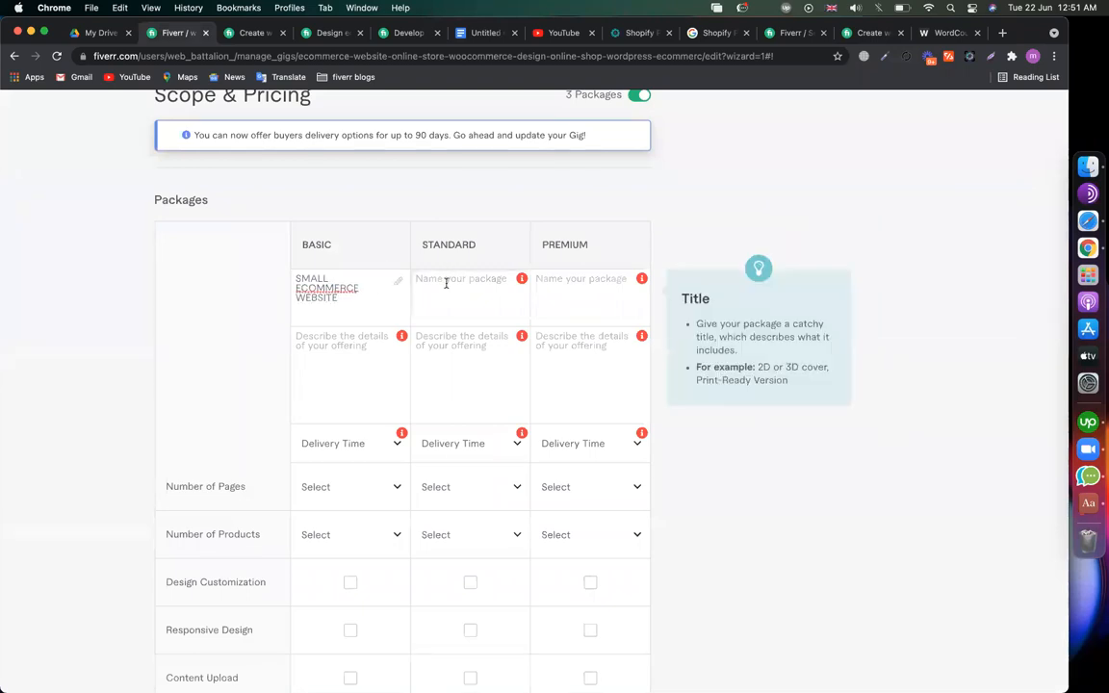
text(MINIMAL)
click(317, 34)
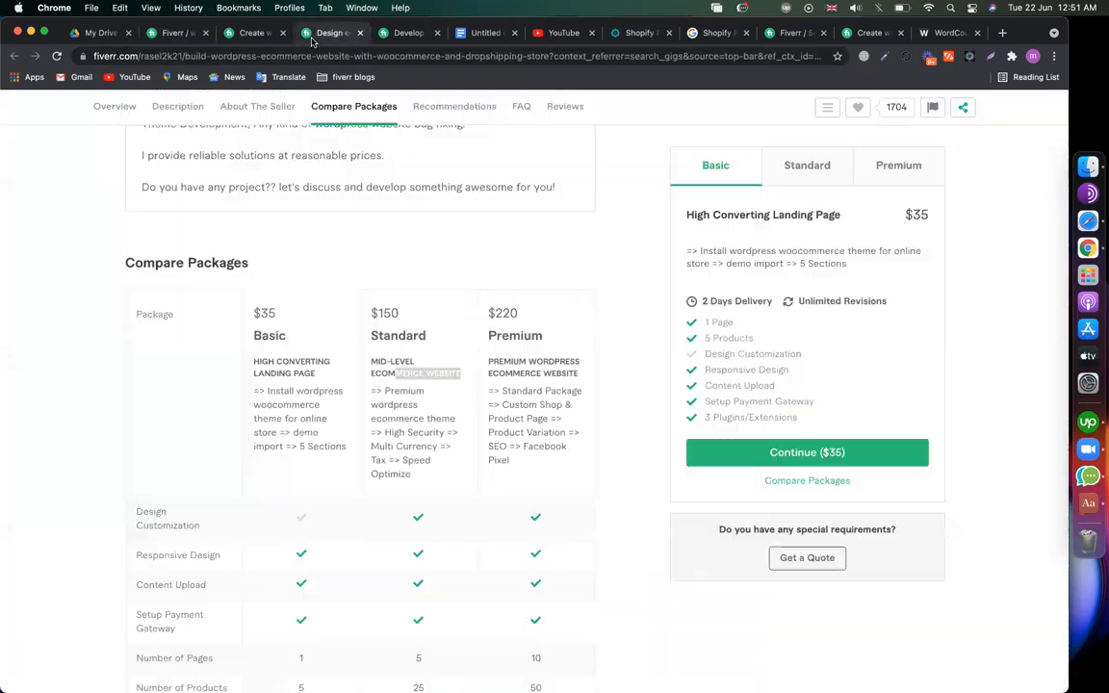
click(481, 32)
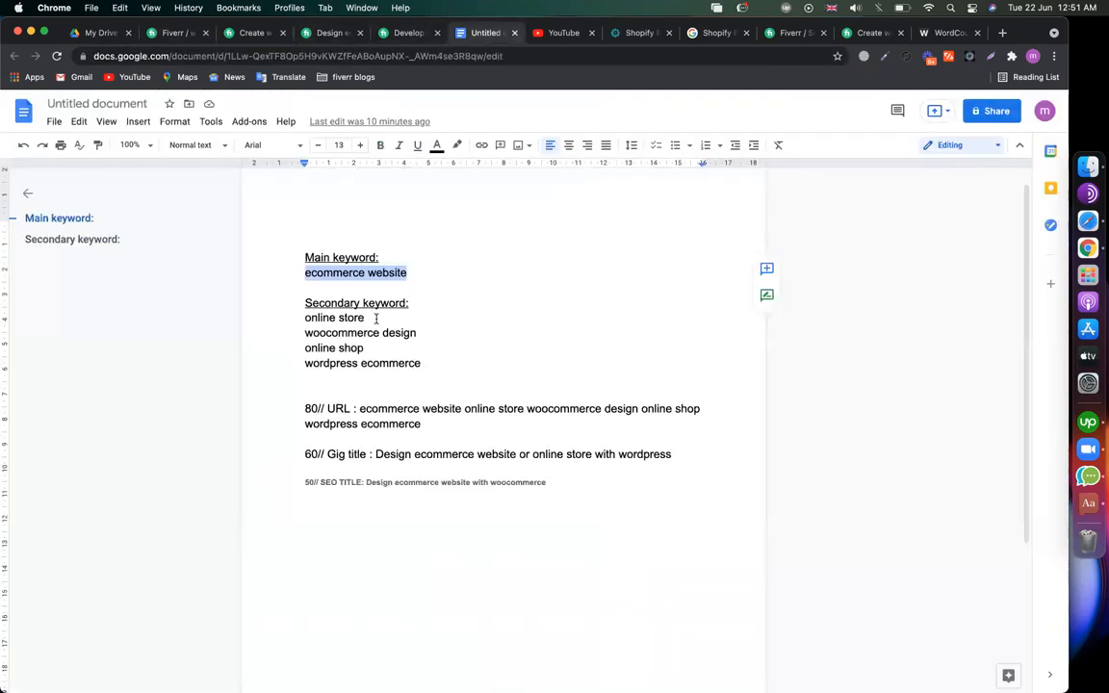
drag(376, 318, 304, 318)
click(178, 33)
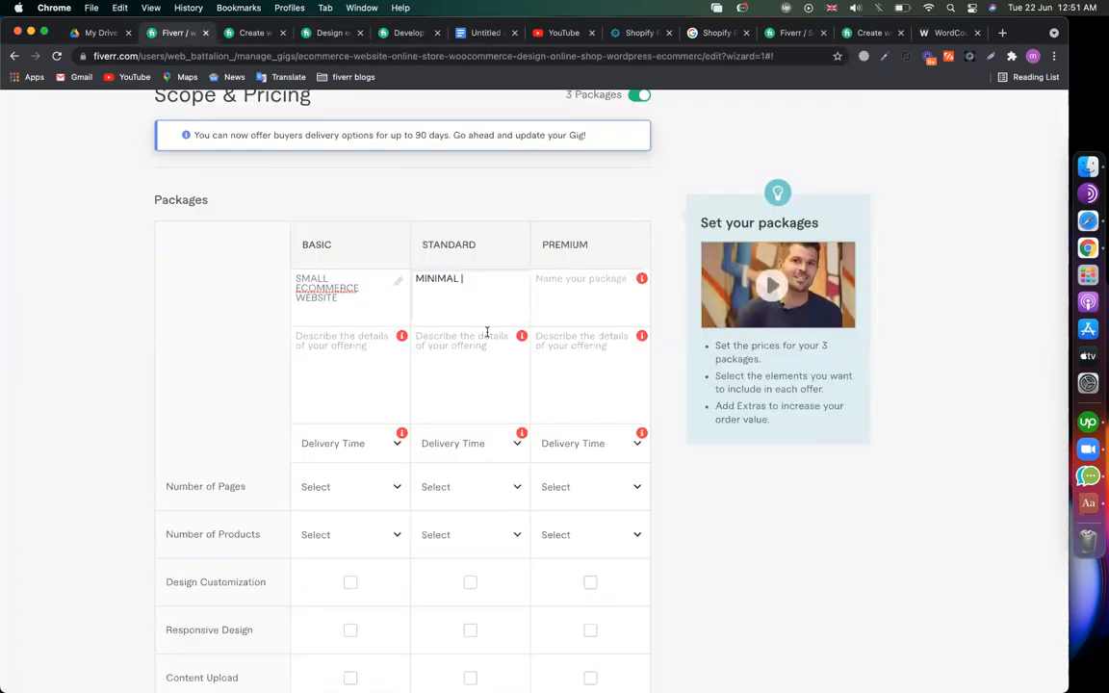
click(462, 298)
text(ONLINE )
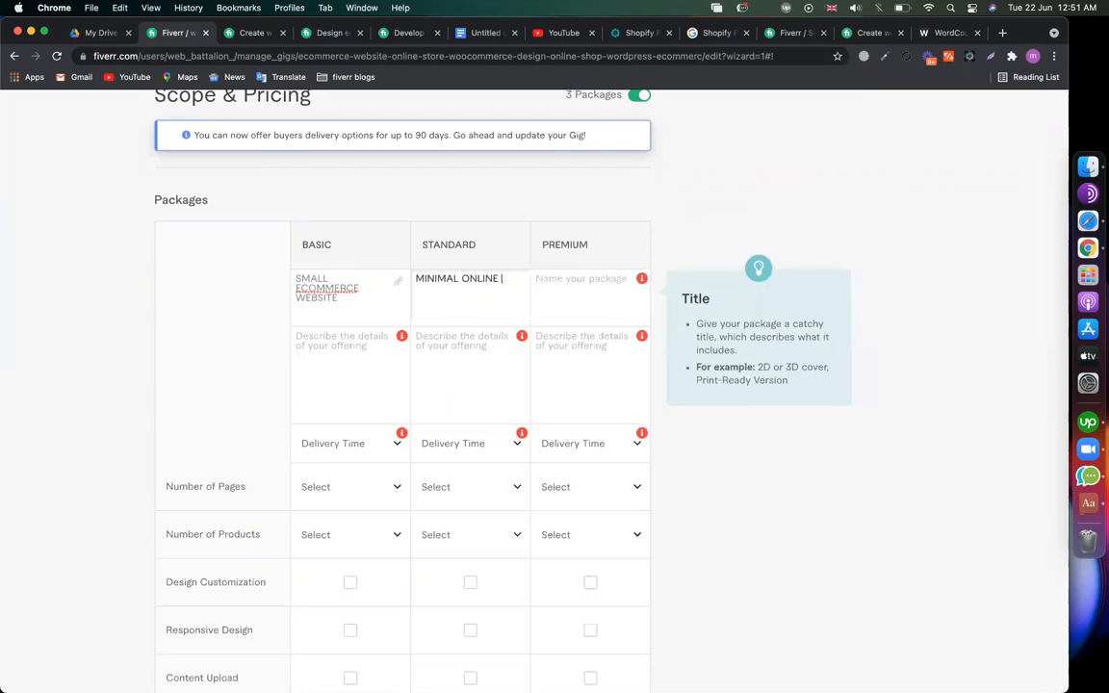
text(STORE)
- Name the Premium package "ADVANCED ONLINE SHOP", taking the "online shop" keyword from the planning document
click(574, 290)
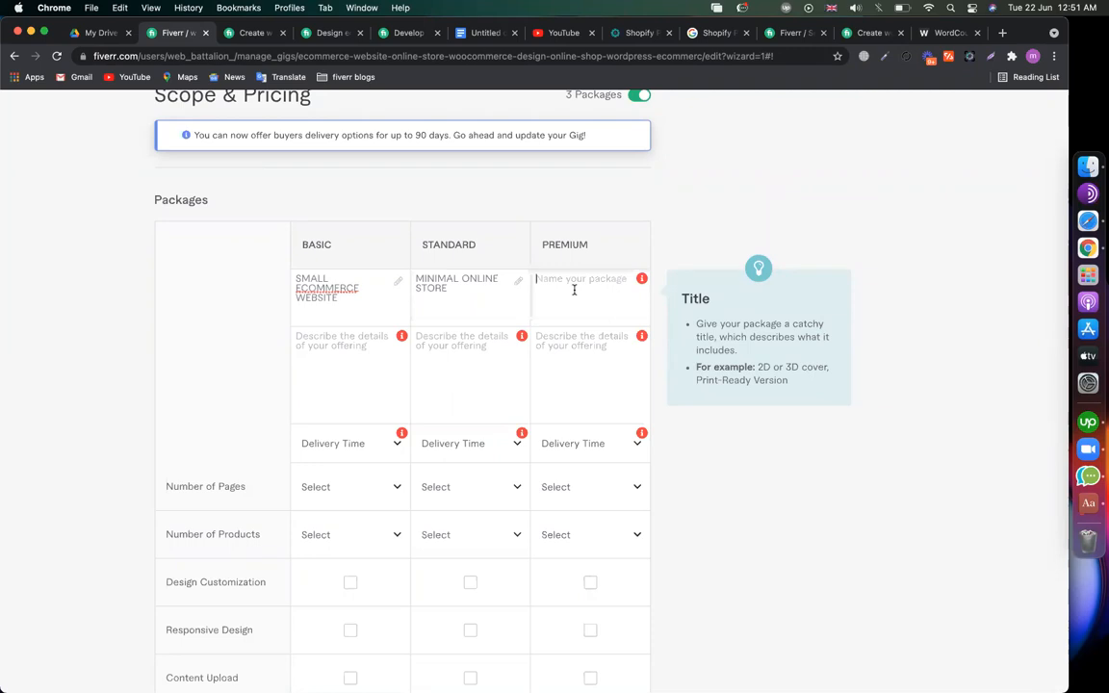
text(ADVANCED)
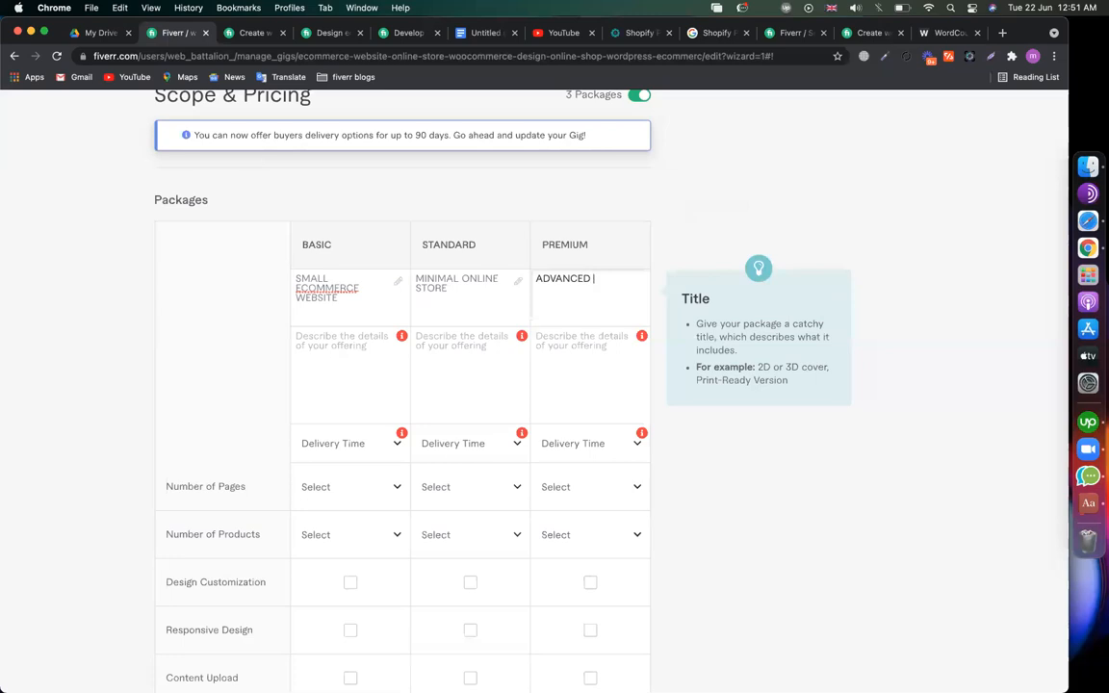
click(494, 42)
drag(417, 332, 291, 352)
click(366, 348)
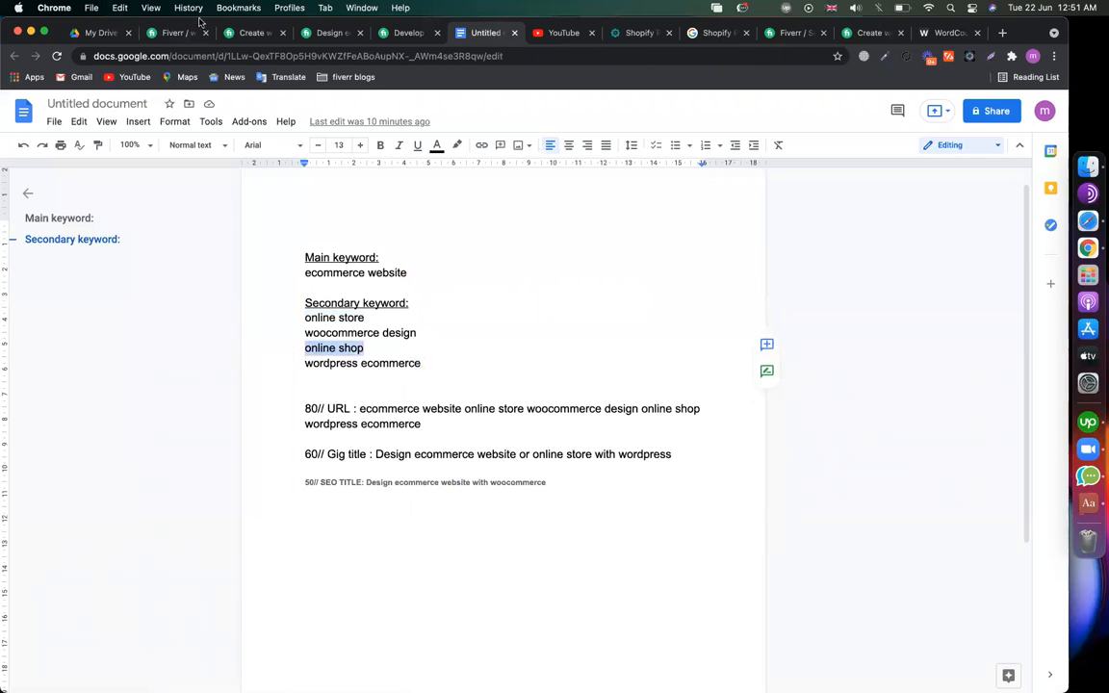
click(173, 33)
text(ONIN)
key(BackSpace)
key(BackSpace)
text(E S)
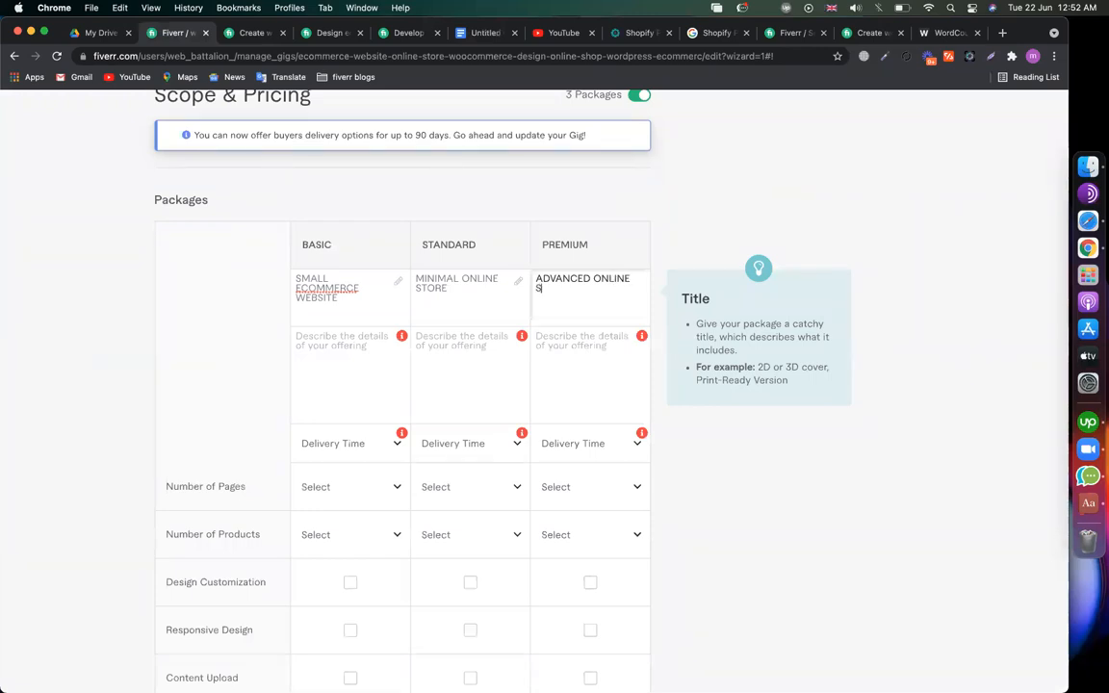
text(HOP)
- Review the keyword portions of the Basic, Standard and Premium package names
click(298, 296)
drag(370, 294, 275, 290)
drag(470, 291, 462, 275)
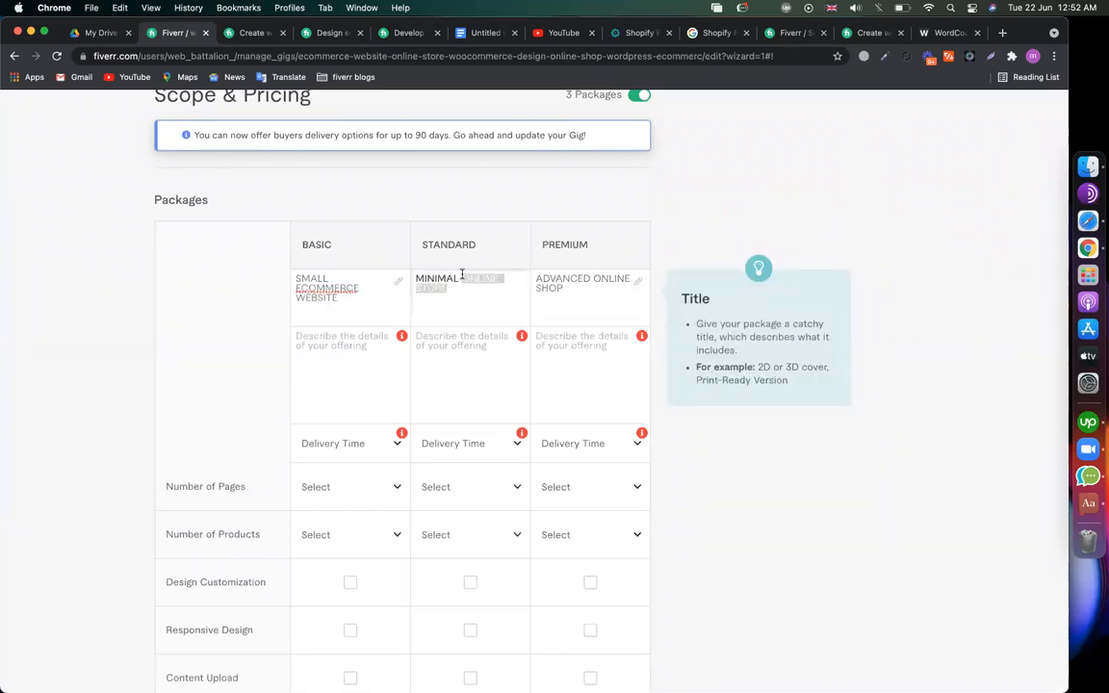
drag(648, 289, 591, 280)
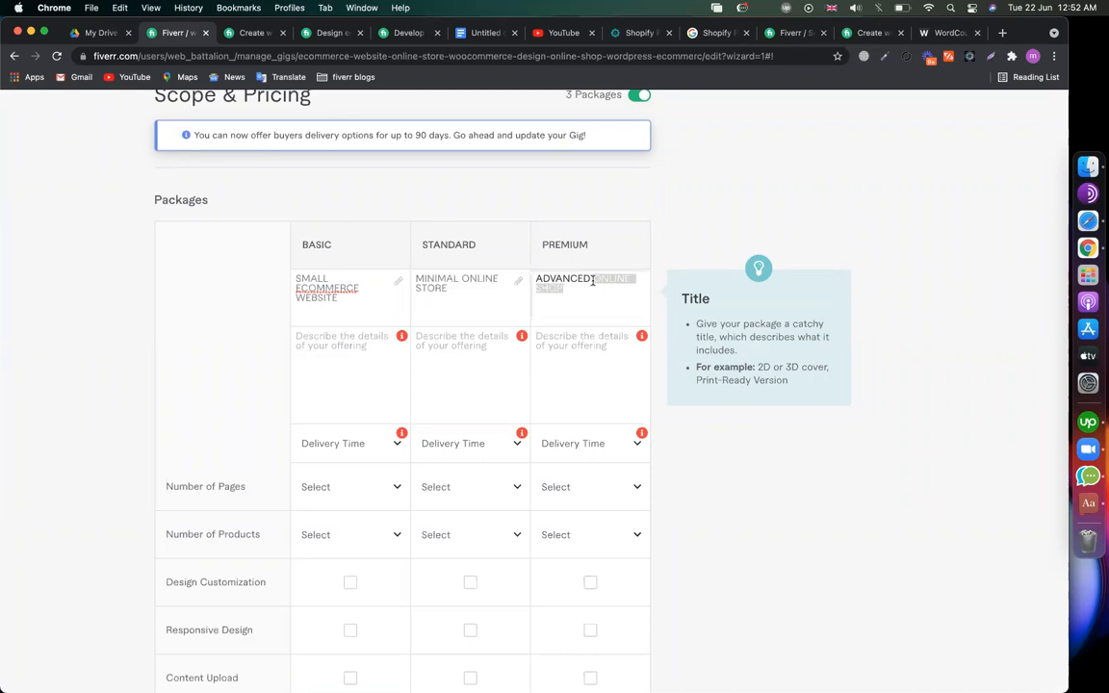
click(118, 280)
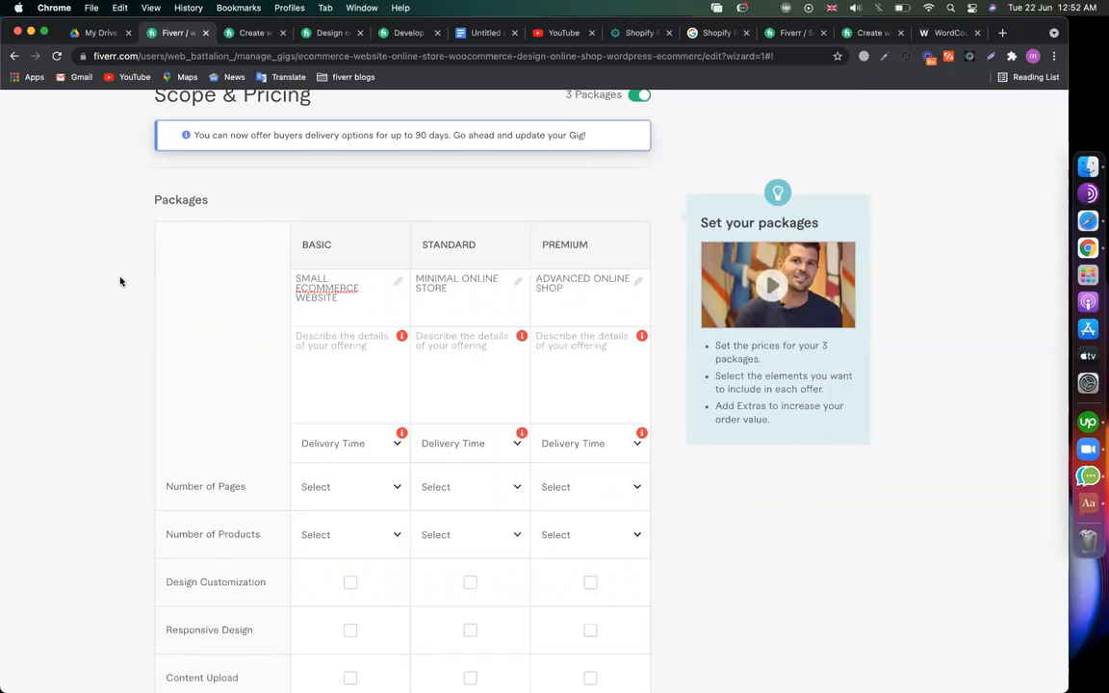
- Examine the Basic and Standard package descriptions in the competing "design an ecommerce website for you in wordpress" gig
click(351, 349)
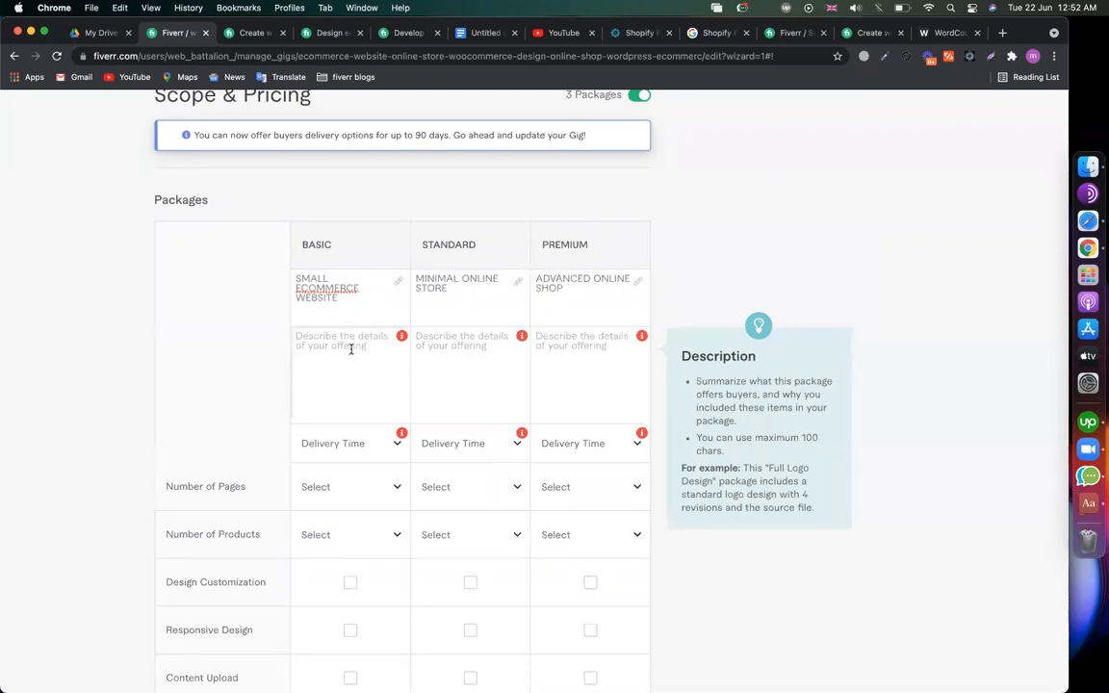
click(265, 33)
click(403, 35)
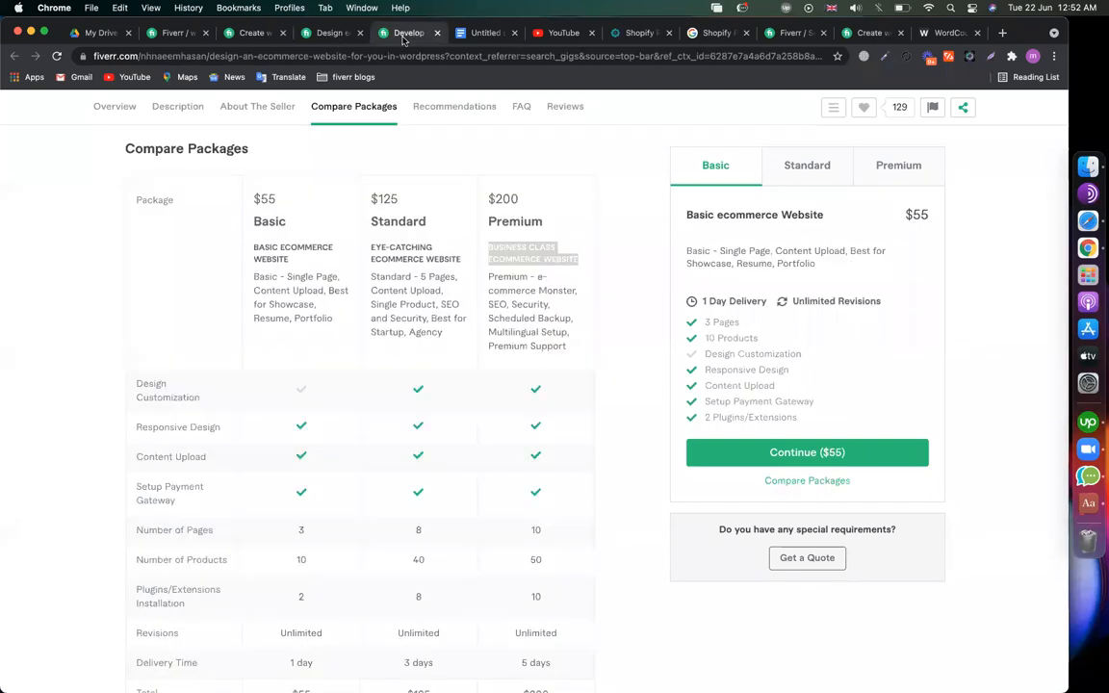
drag(339, 320, 255, 274)
drag(444, 332, 365, 279)
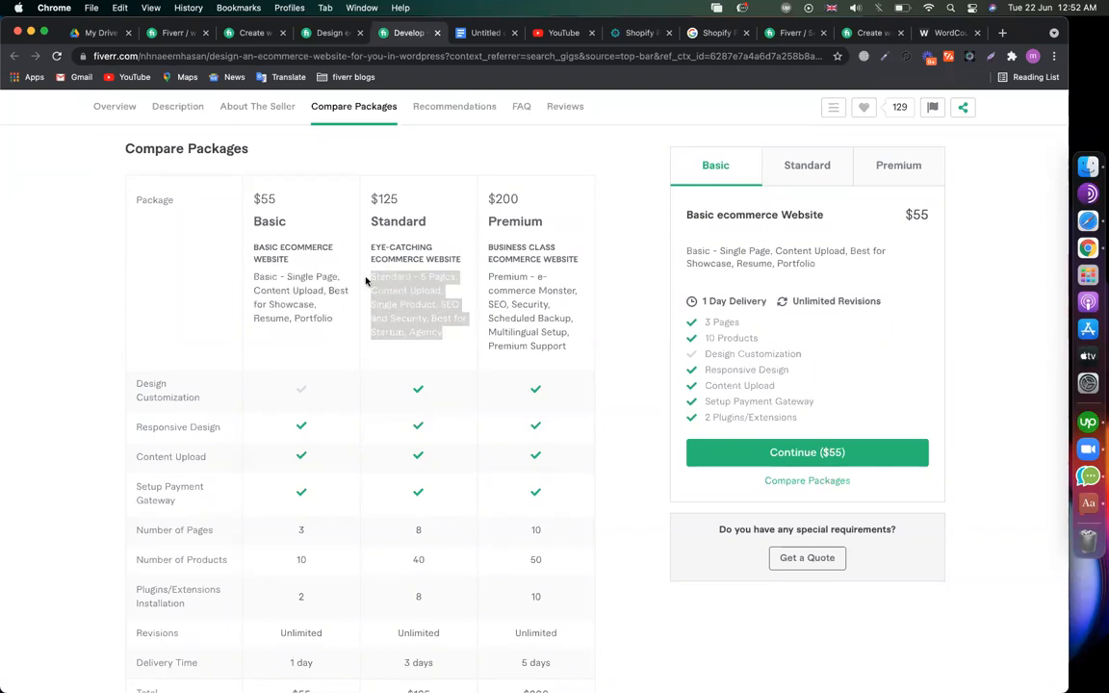
- Return to the gig's pricing form and look over the description fields of all three packages
click(173, 33)
click(339, 357)
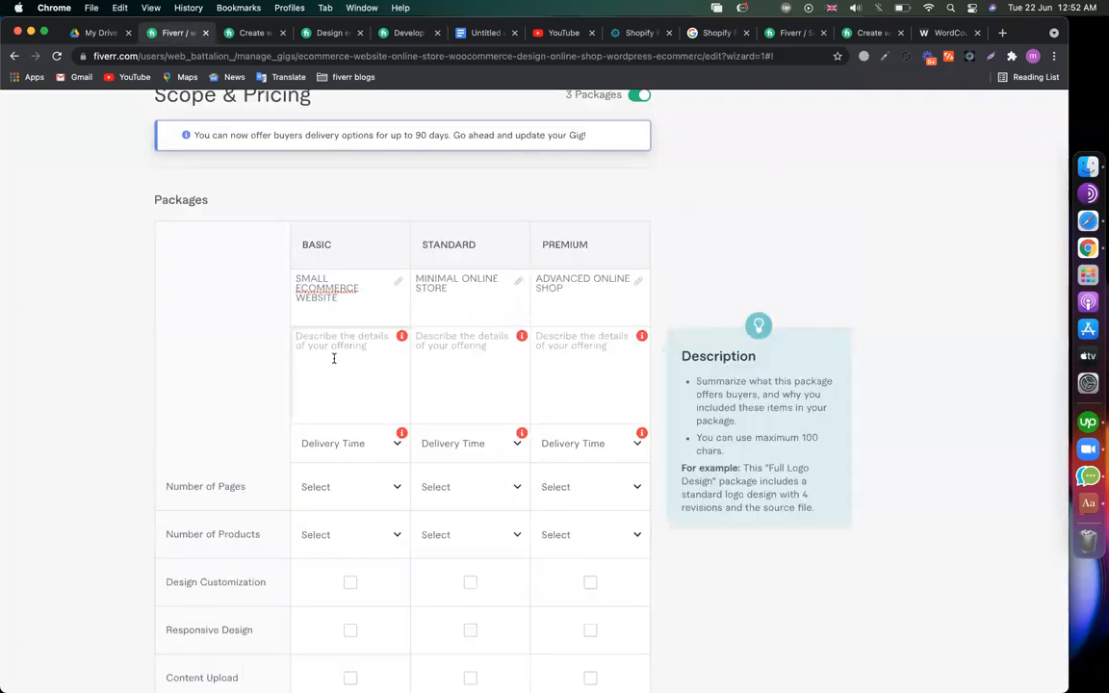
click(438, 385)
click(579, 369)
click(352, 366)
- Copy the Basic package's name into the planning document below the SEO title as "PRICING : 1 // SMALL ECOMMERCE WEBSITE"
click(481, 33)
click(478, 267)
click(174, 33)
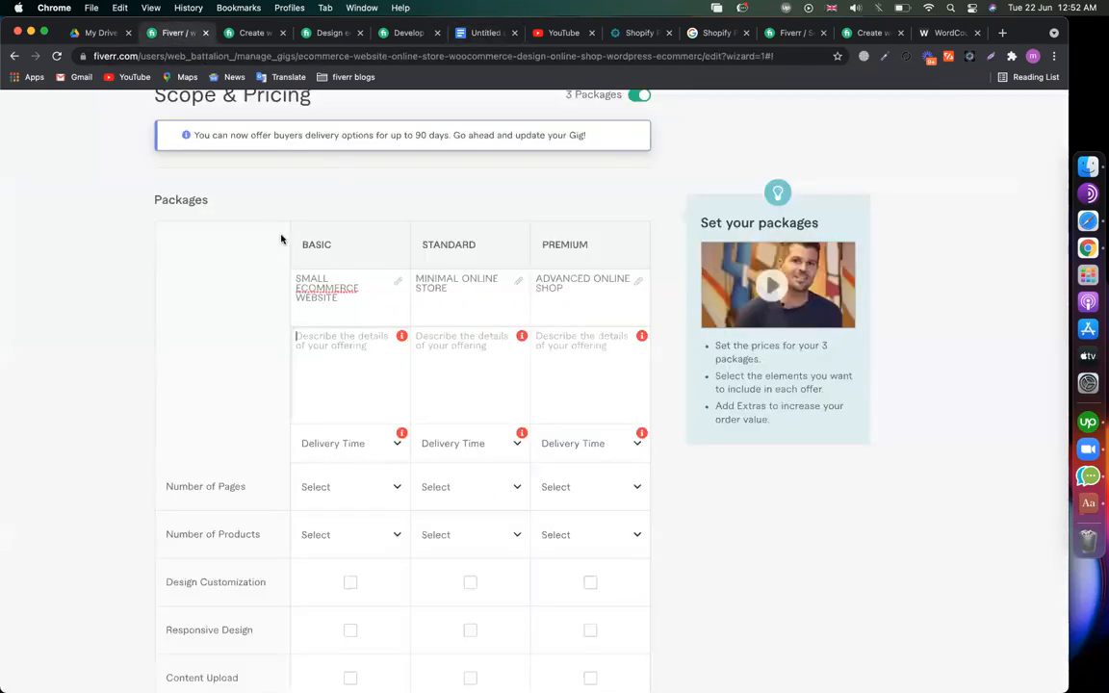
drag(352, 303, 295, 280)
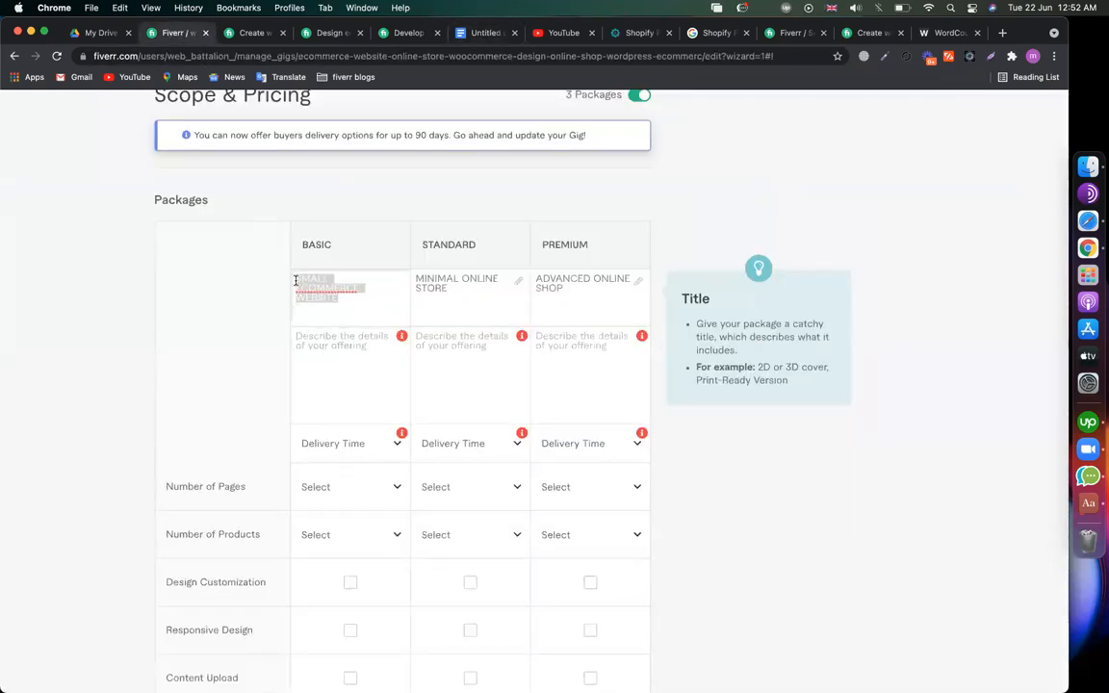
click(484, 35)
click(626, 574)
text(PRICING : 1 // SMALL ECOMMERCE WEBSITE)
key(Return)
- Add a plain "DESCRIPTION" line without a list dash below the pricing heading, followed by an empty line
text(- DESCR)
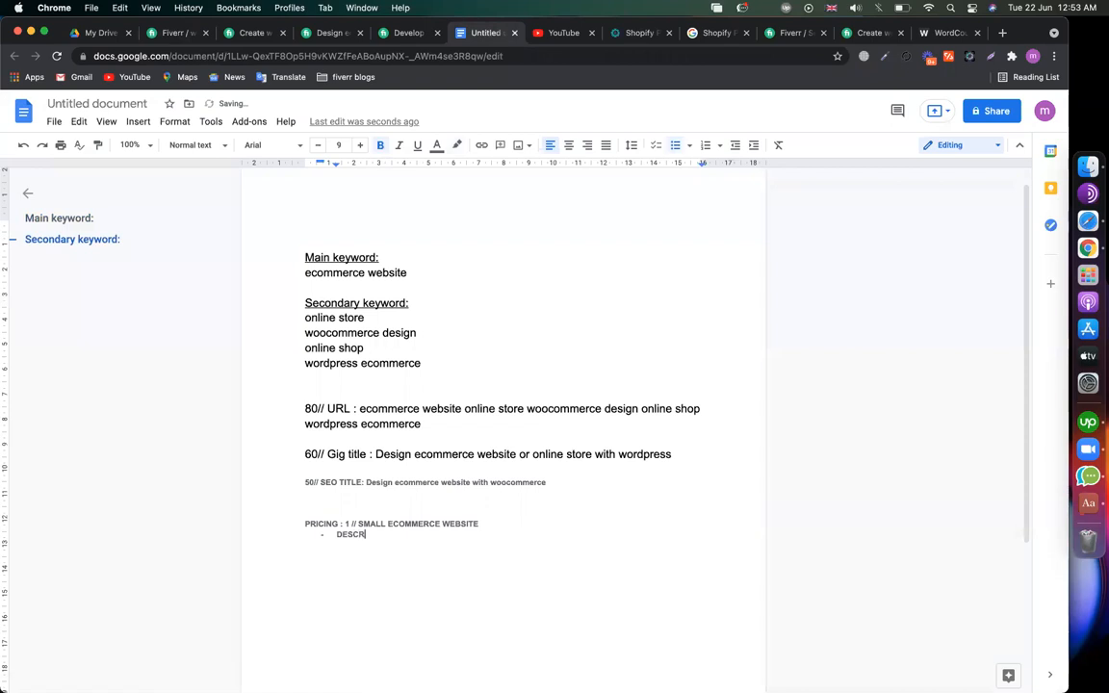
text(IPTION)
key(shift+Return)
click(336, 535)
key(BackSpace)
key(BackSpace)
click(358, 543)
key(BackSpace)
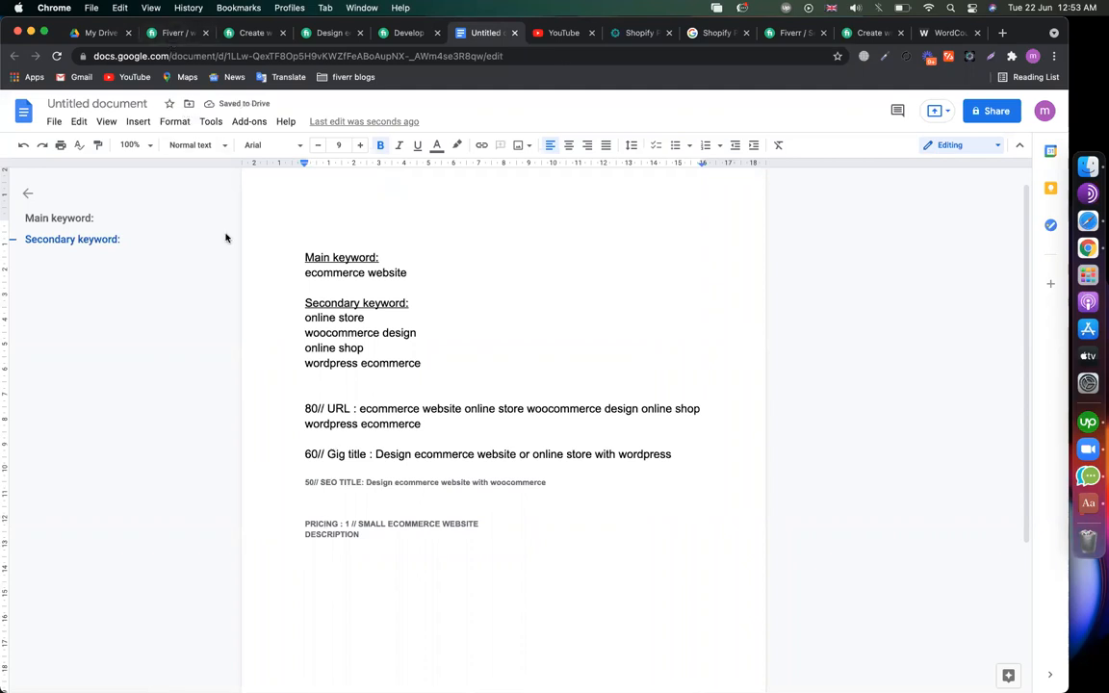
- Insert a right-pointing arrowhead special character on the line below "DESCRIPTION" and copy it
click(139, 126)
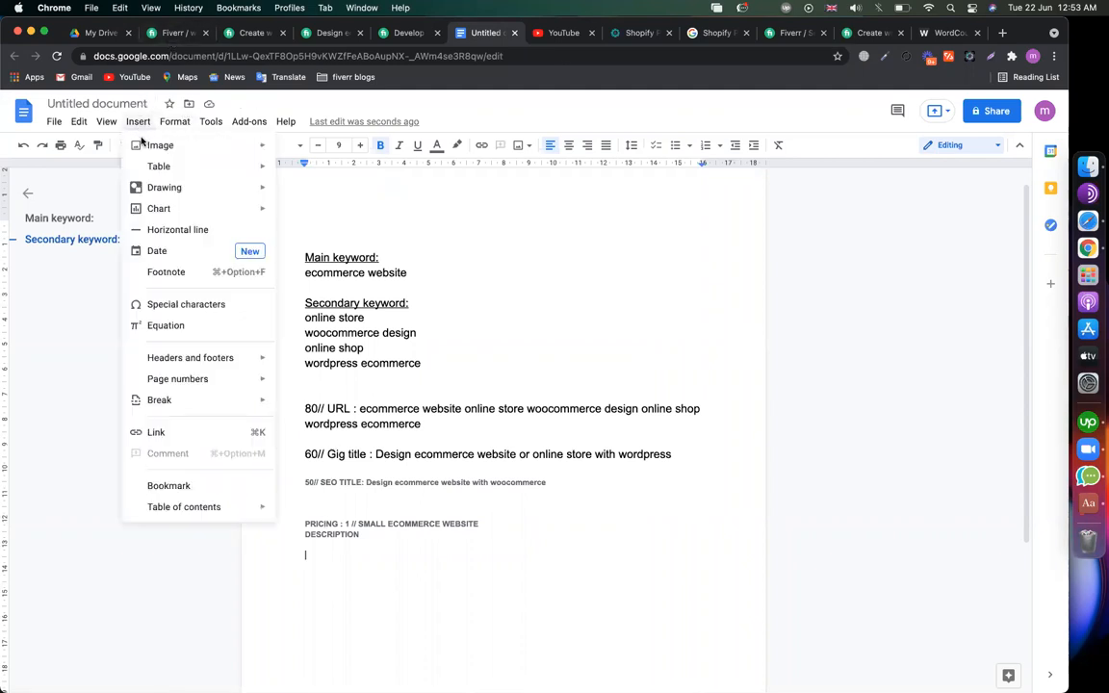
click(212, 312)
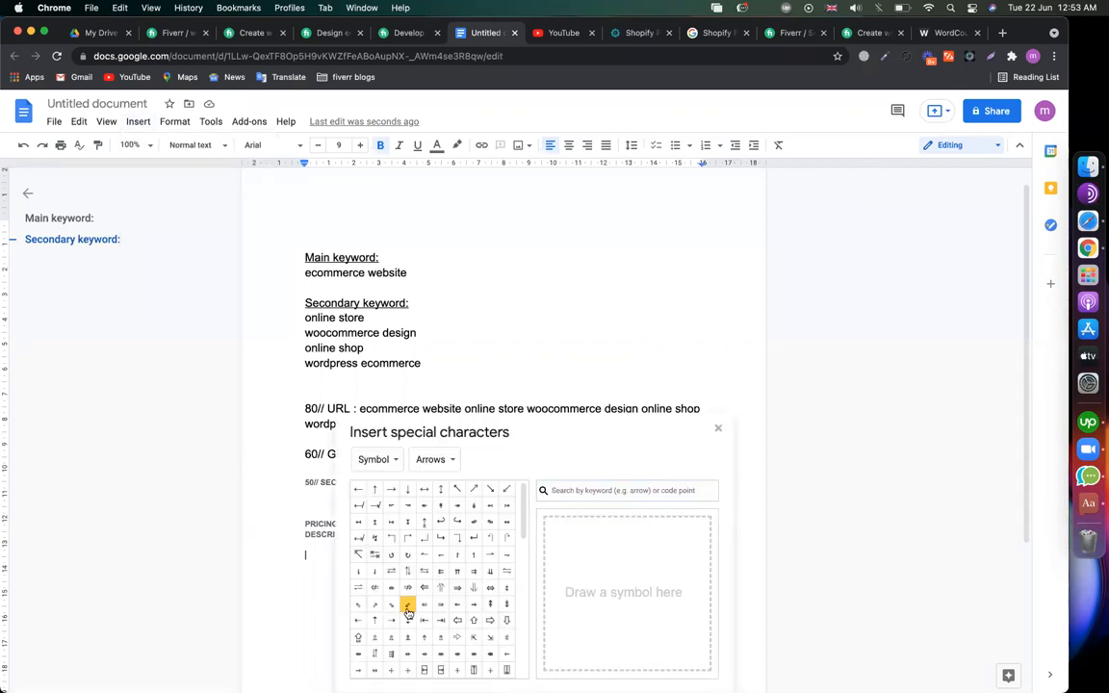
scroll(375, 616, down, 2)
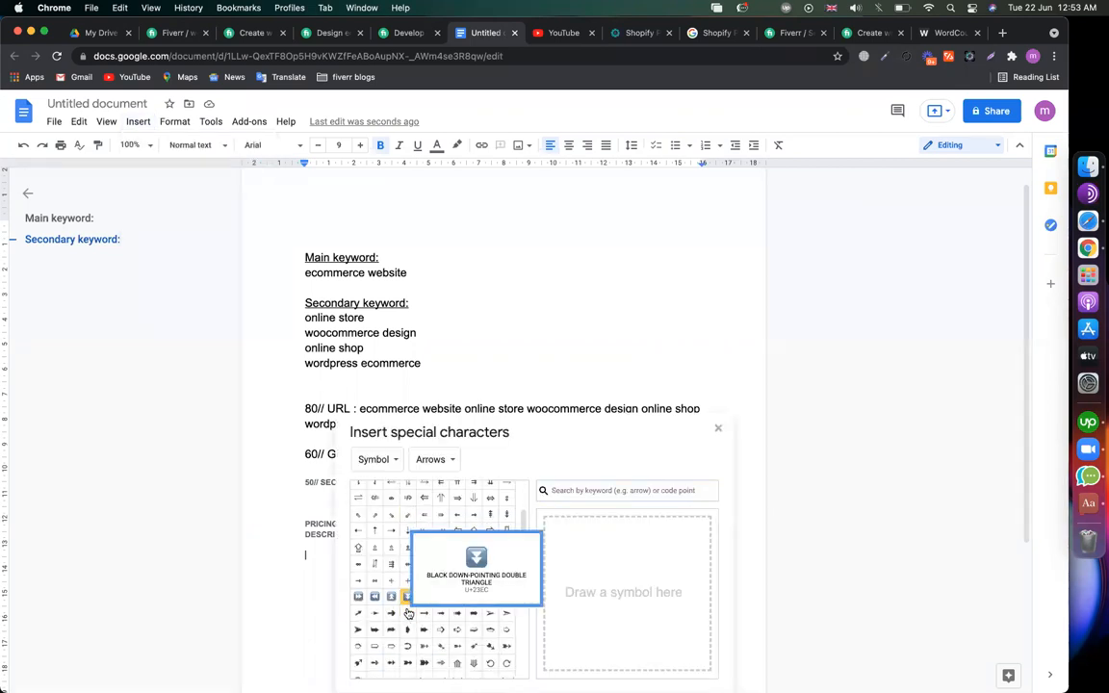
click(358, 629)
click(718, 430)
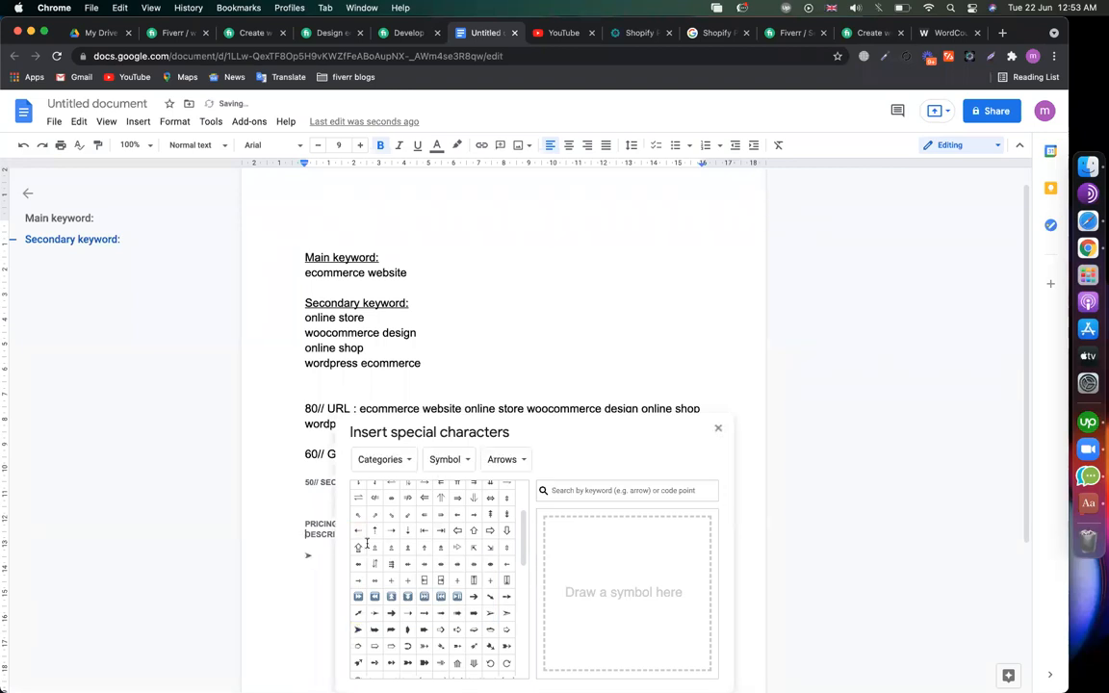
scroll(337, 532, down, 1)
click(323, 517)
drag(317, 519, 279, 516)
key(super+c)
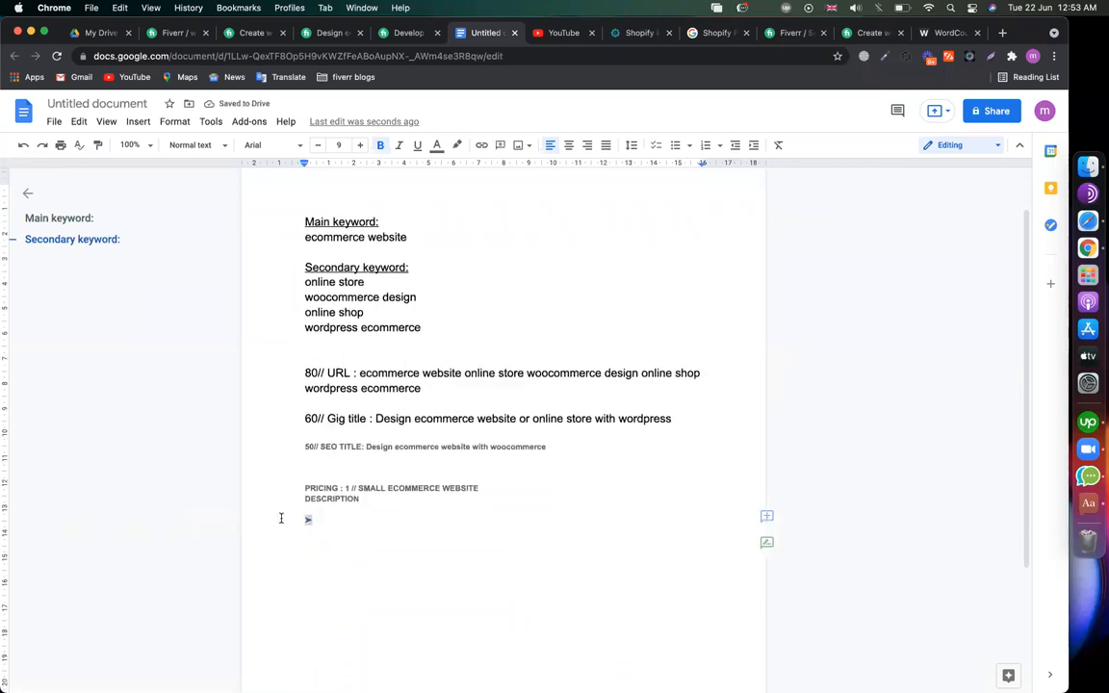
- Compare the package descriptions in the three competing gigs, focusing on their arrow separators, and return to the pricing form
click(183, 33)
click(246, 32)
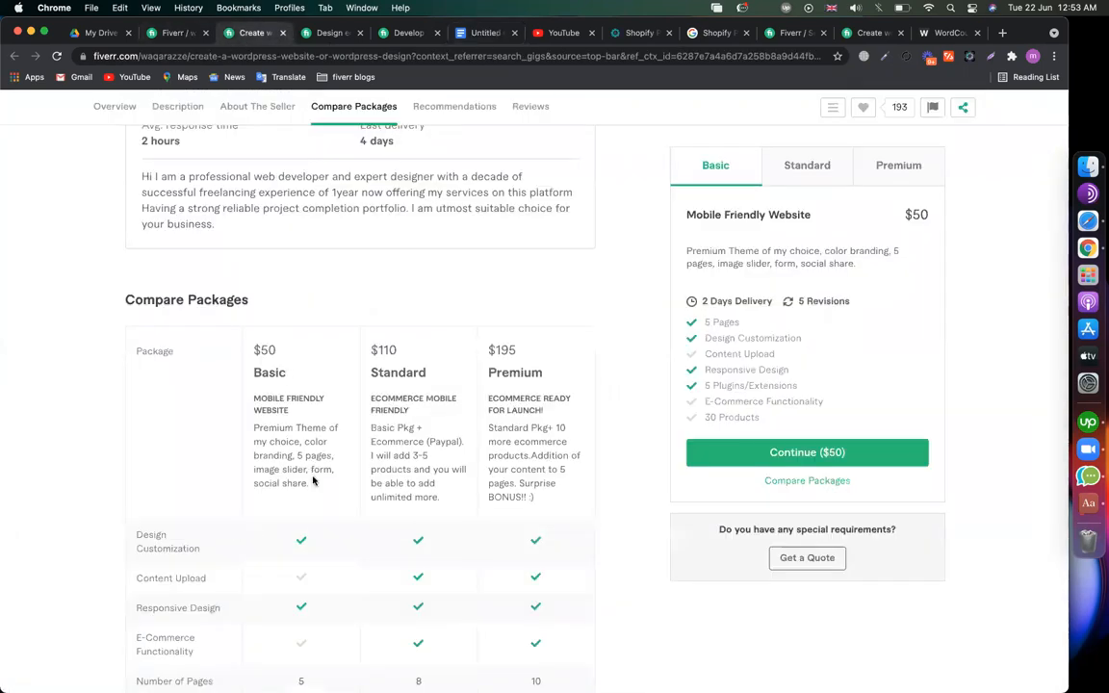
drag(253, 426, 310, 470)
drag(418, 482, 381, 428)
click(384, 35)
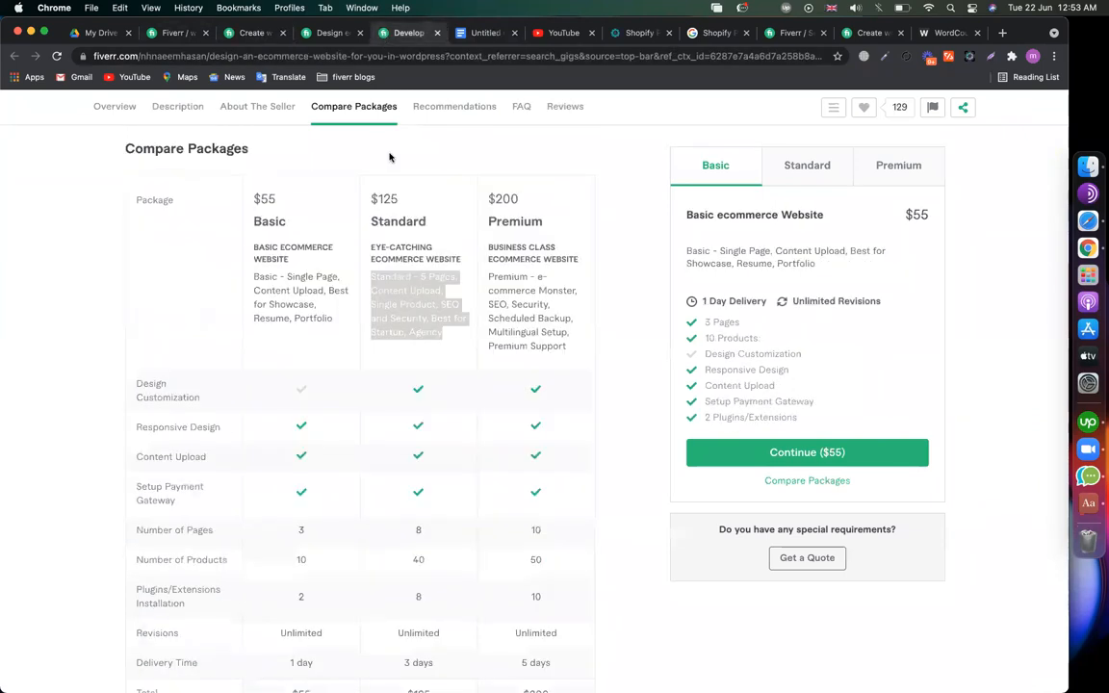
click(326, 31)
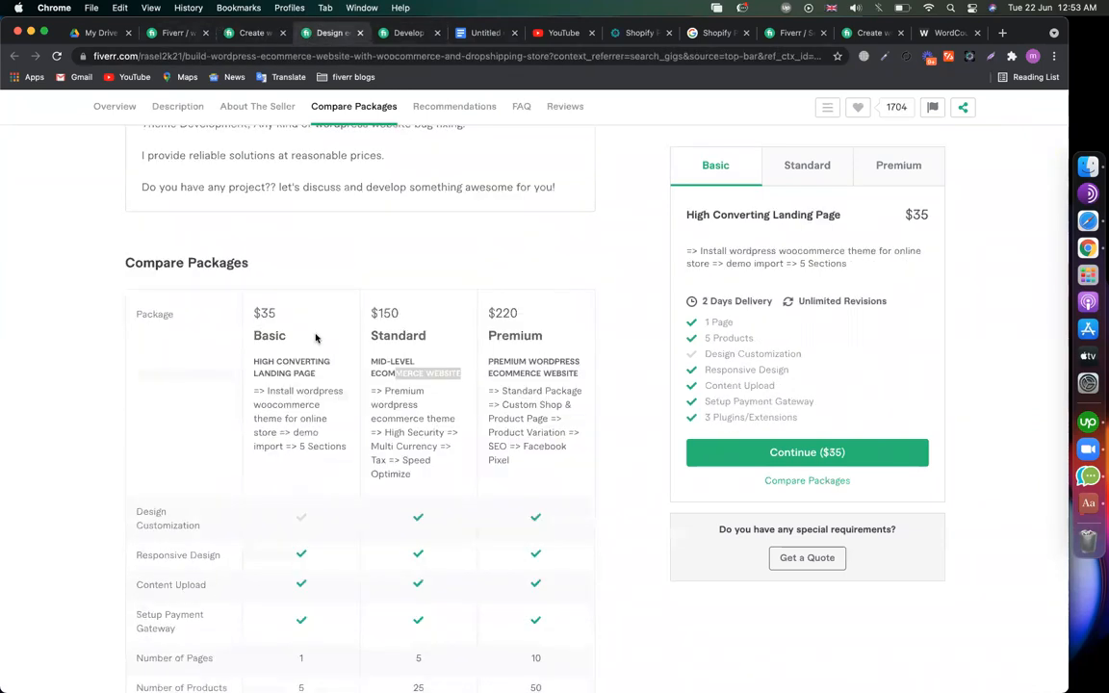
click(370, 388)
double_click(371, 388)
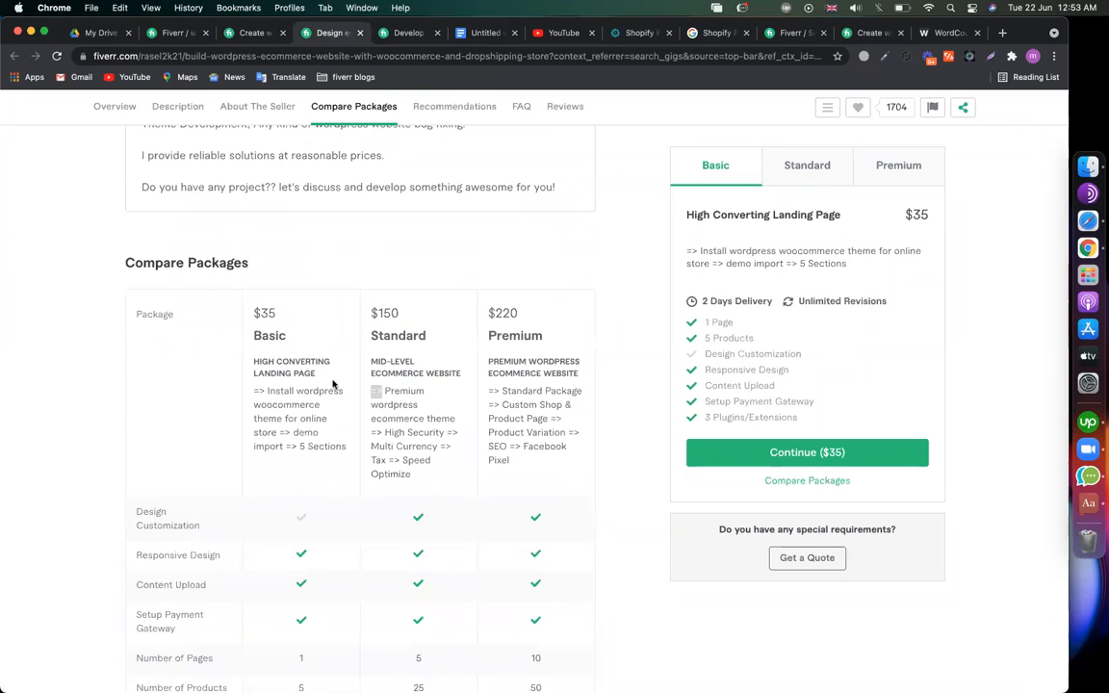
double_click(286, 432)
click(178, 35)
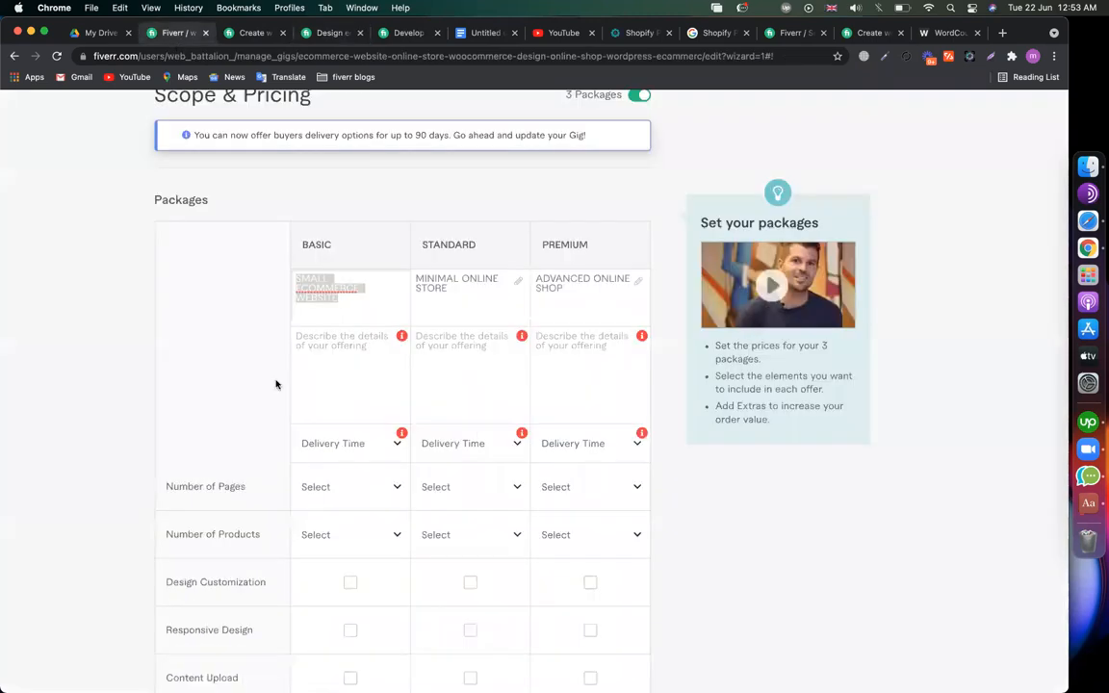
- Start the Basic package description with two arrow-marked lines, "10 product upload" and "store design"
click(338, 346)
key(super+v)
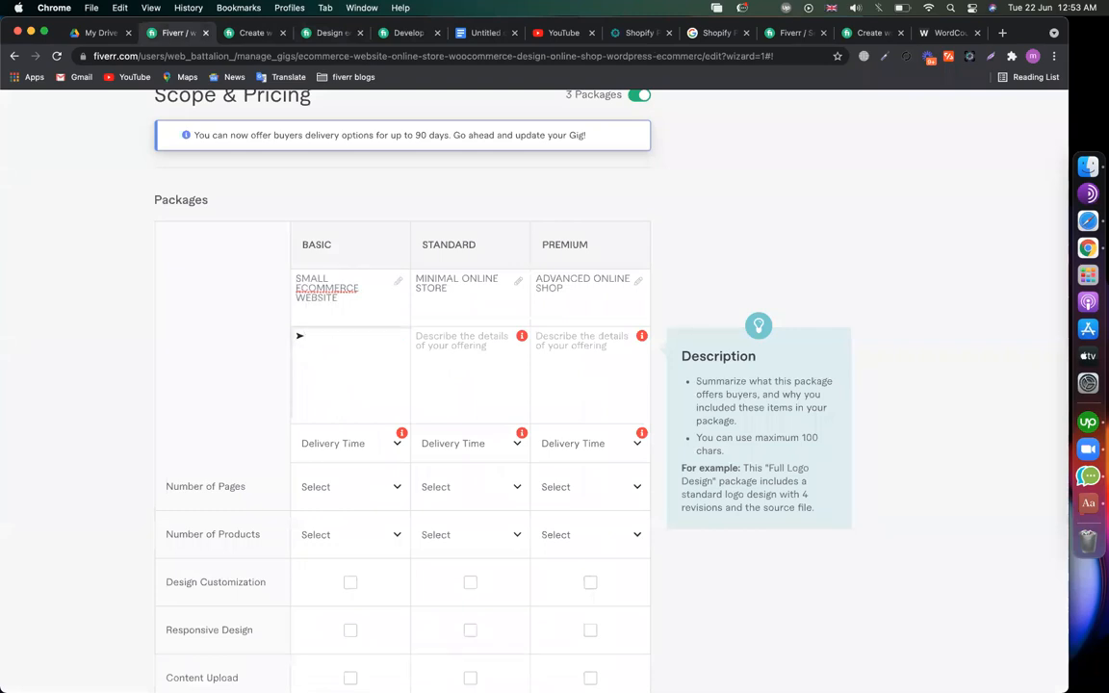
text(10 PRO)
key(BackSpace)
key(BackSpace)
key(BackSpace)
text(product upload)
key(Return)
text(esign)
key(Return)
key(super+v)
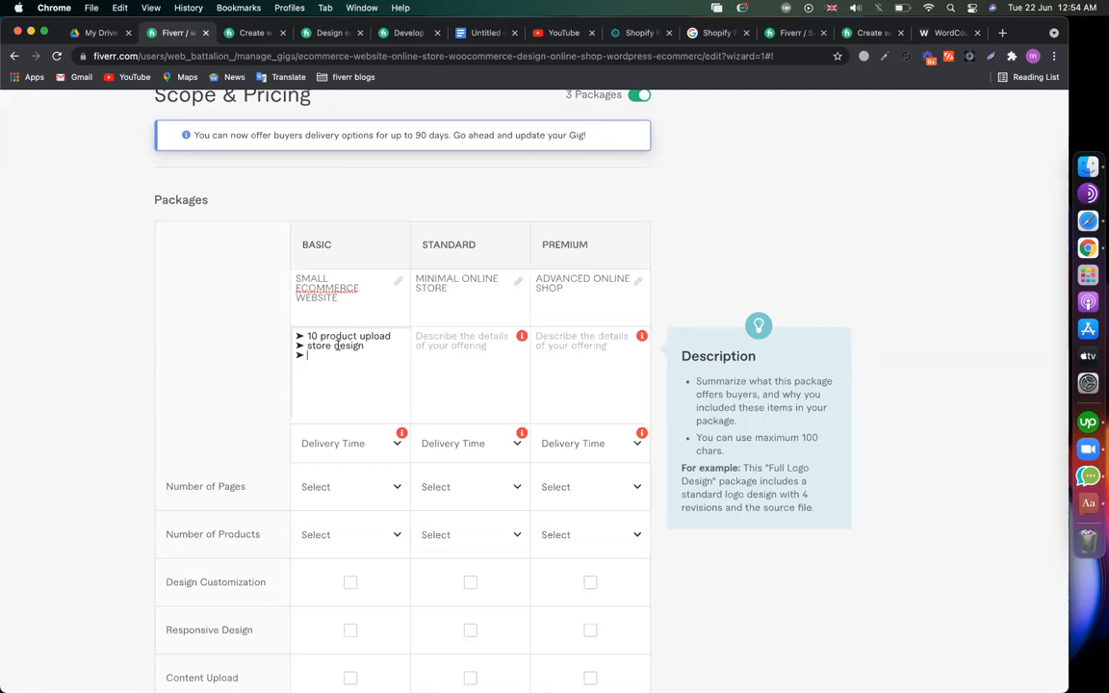
- Capitalise "Store design" in the Basic description and add arrow-marked lines "Responsiveness" and "Payment Gateway"
text(Store design ➤ )
text(Responsive)
text(ness)
key(cmd+v)
text(Payment Gateway)
- Start the Standard package description with arrow-marked lines "30 product upload", "home page design" and "Theme customize"
click(446, 347)
key(cmd+v)
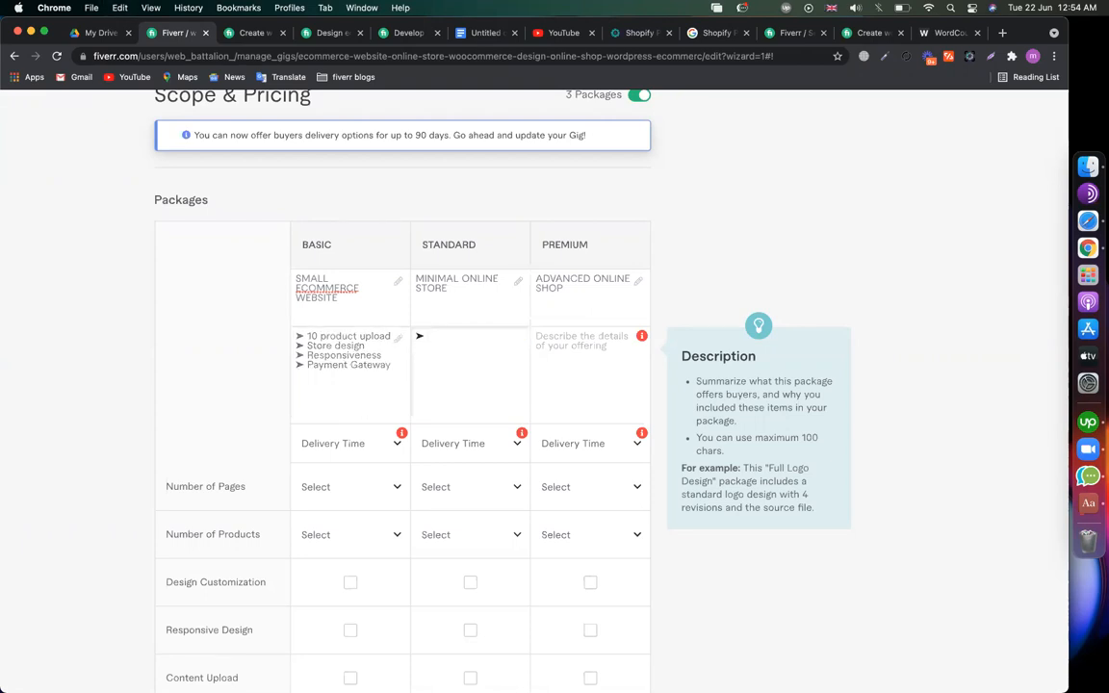
text(30 product upload)
key(Return)
text(home page desi)
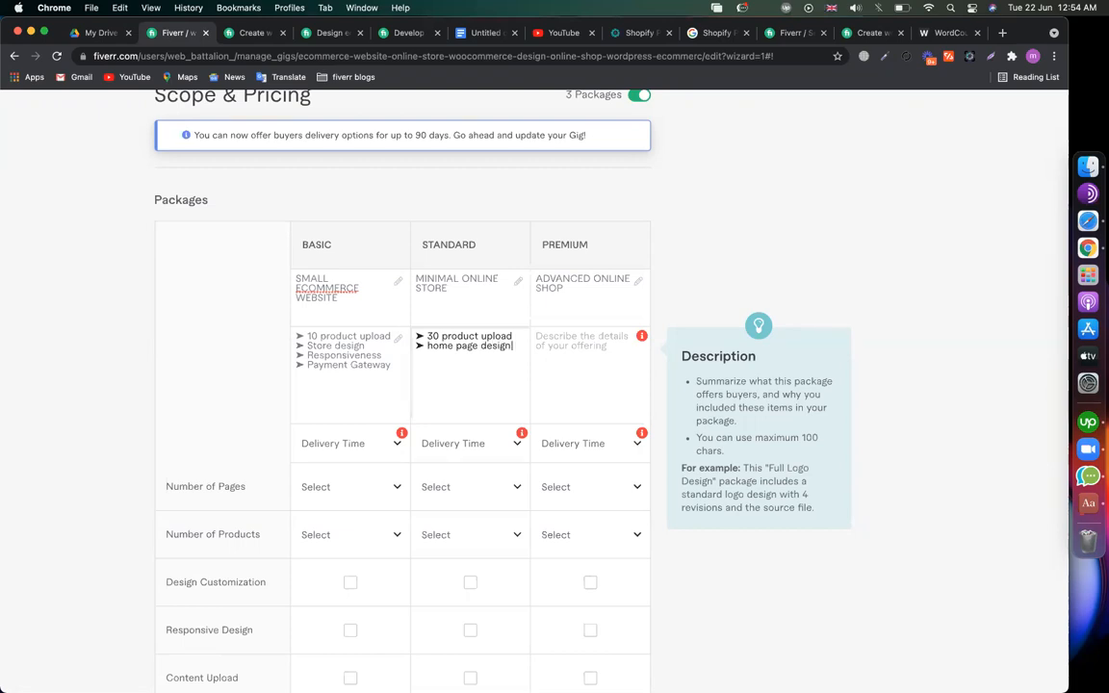
text(gn)
key(Return)
text(➤ Theme customize)
key(Return)
- Add arrow-marked lines "Payment & Tax" and "Shipping method" to the end of the Standard description
text(➤ )
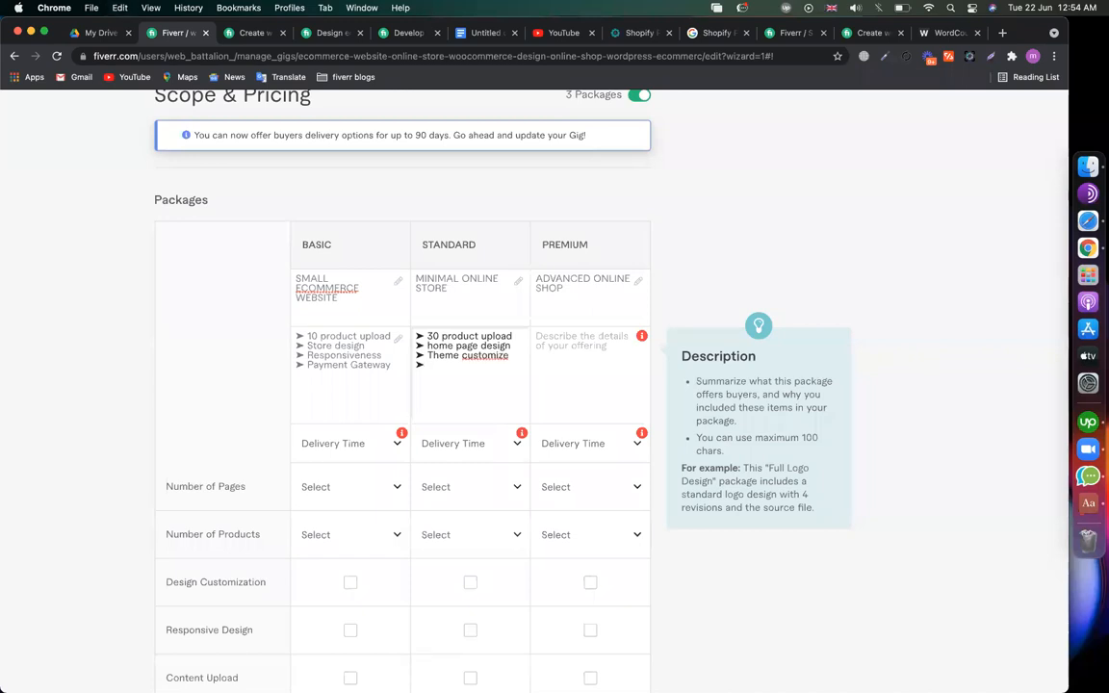
text(Payment & S)
text(hipping)
key(Return)
key(BackSpace)
key(BackSpace)
key(BackSpace)
key(BackSpace)
key(BackSpace)
key(BackSpace)
key(BackSpace)
key(BackSpace)
text(Tax)
key(Return)
text(Shipping method)
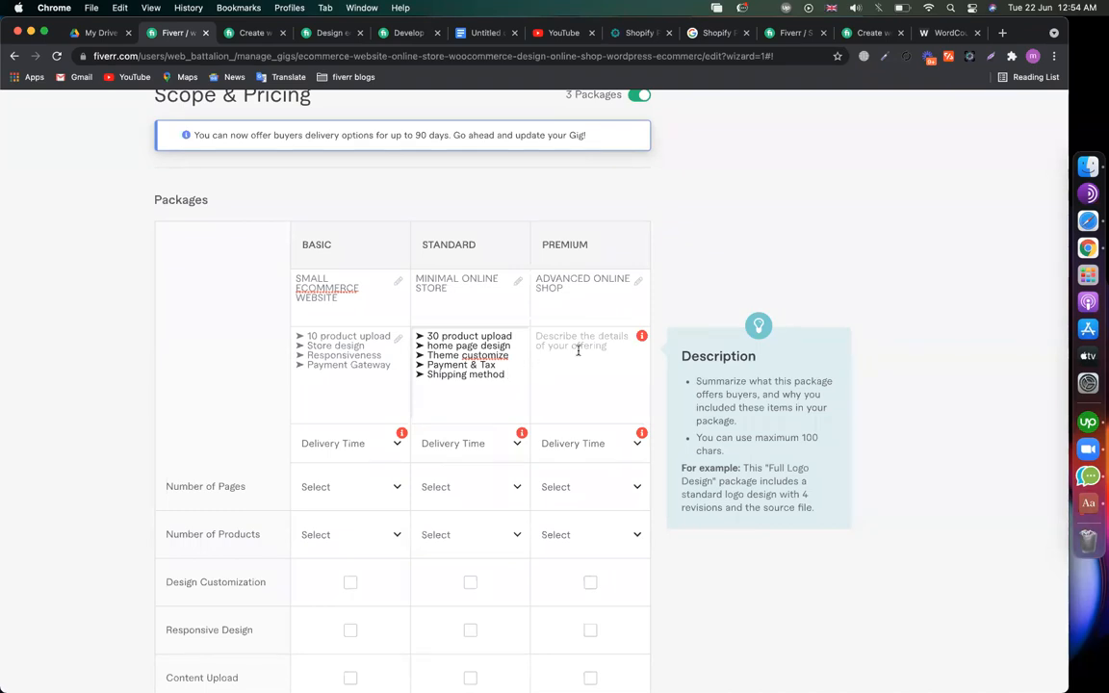
- Write the Premium package description as arrow-marked lines "50 product upload", "FB Pixel" and "Store security"
click(577, 350)
key(super+v)
text(50+ product)
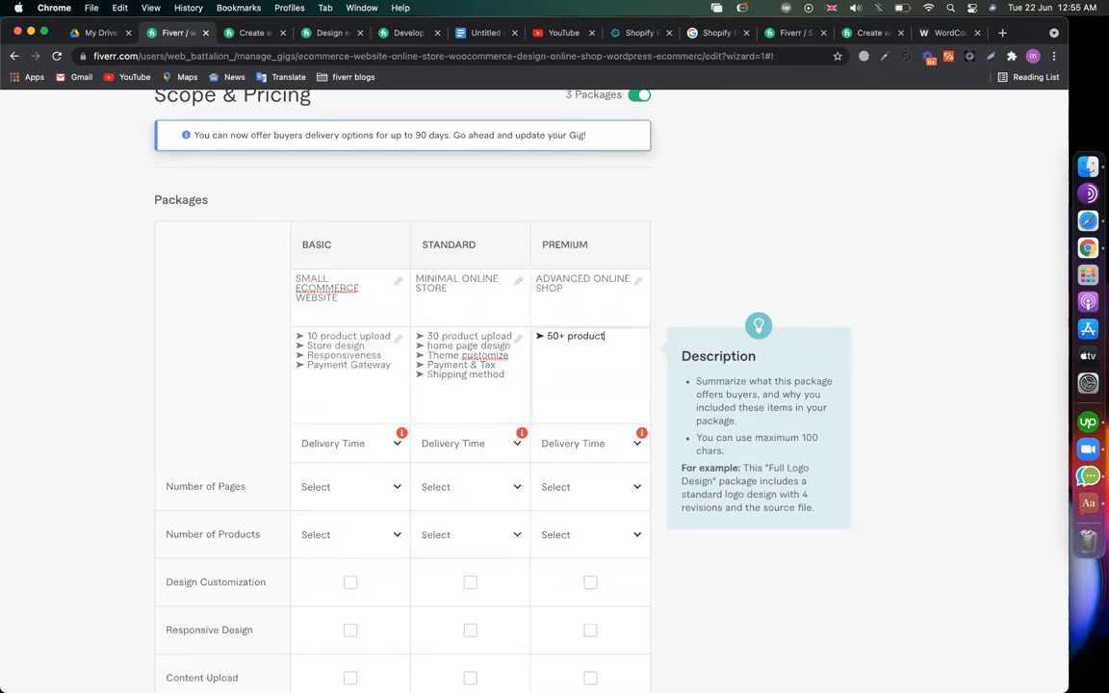
text( upload)
key(Return)
click(565, 335)
key(BackSpace)
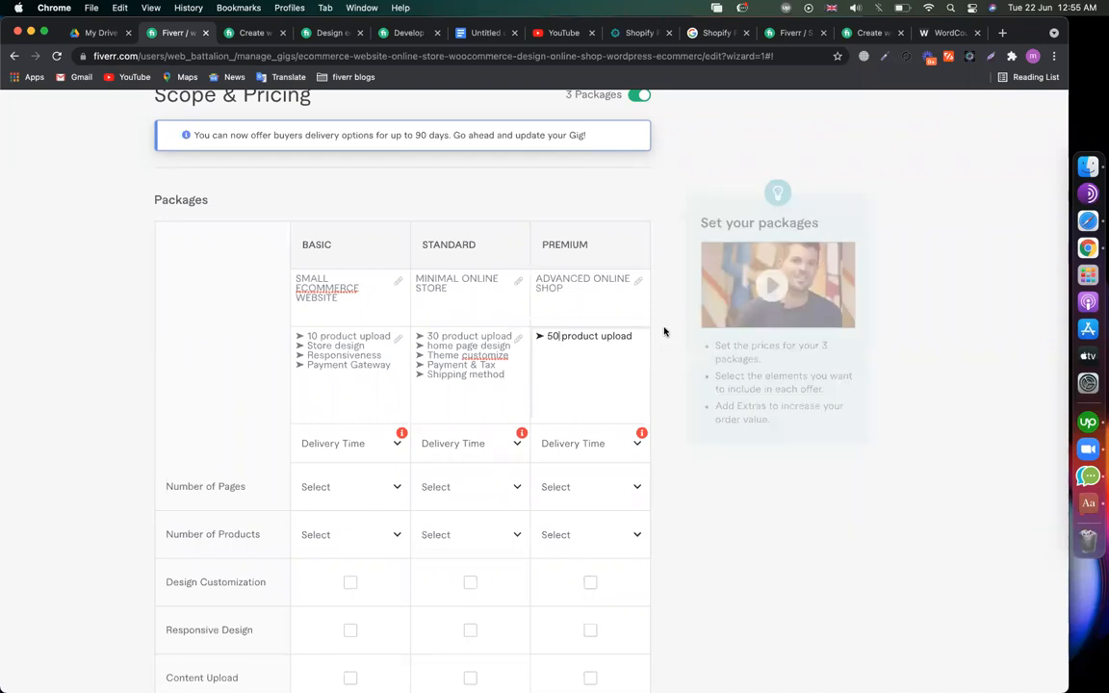
key(super+v)
text(FB Pixl)
key(BackSpace)
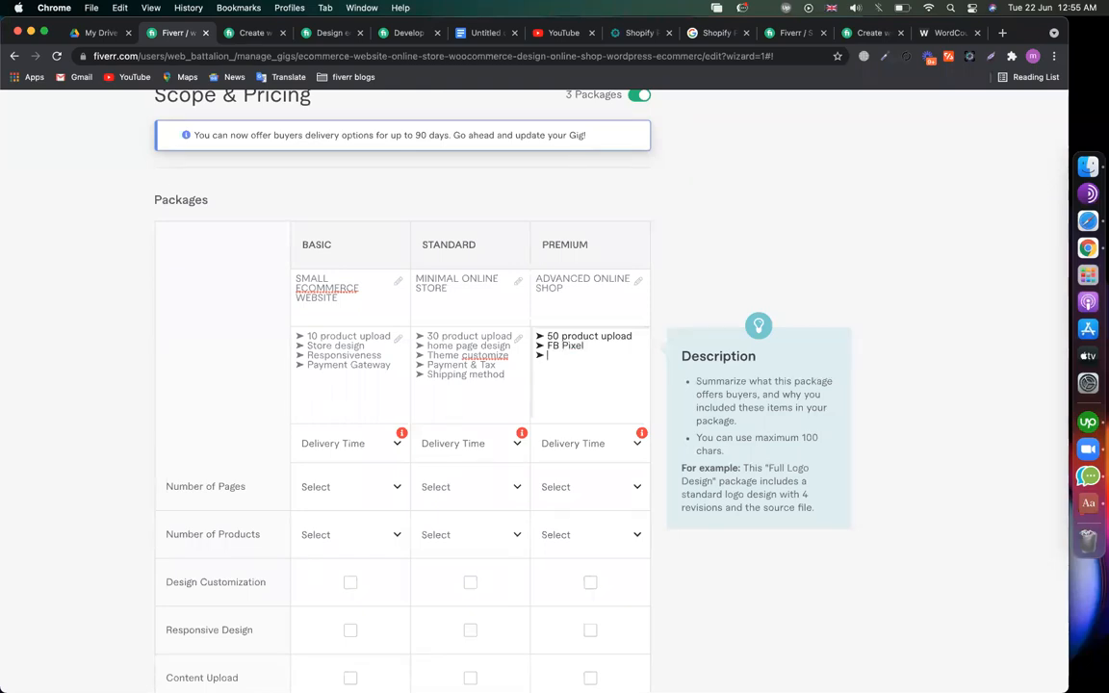
text(Store security)
- Insert the heading "BASIC" on a new first line above the Standard package's feature list
click(417, 335)
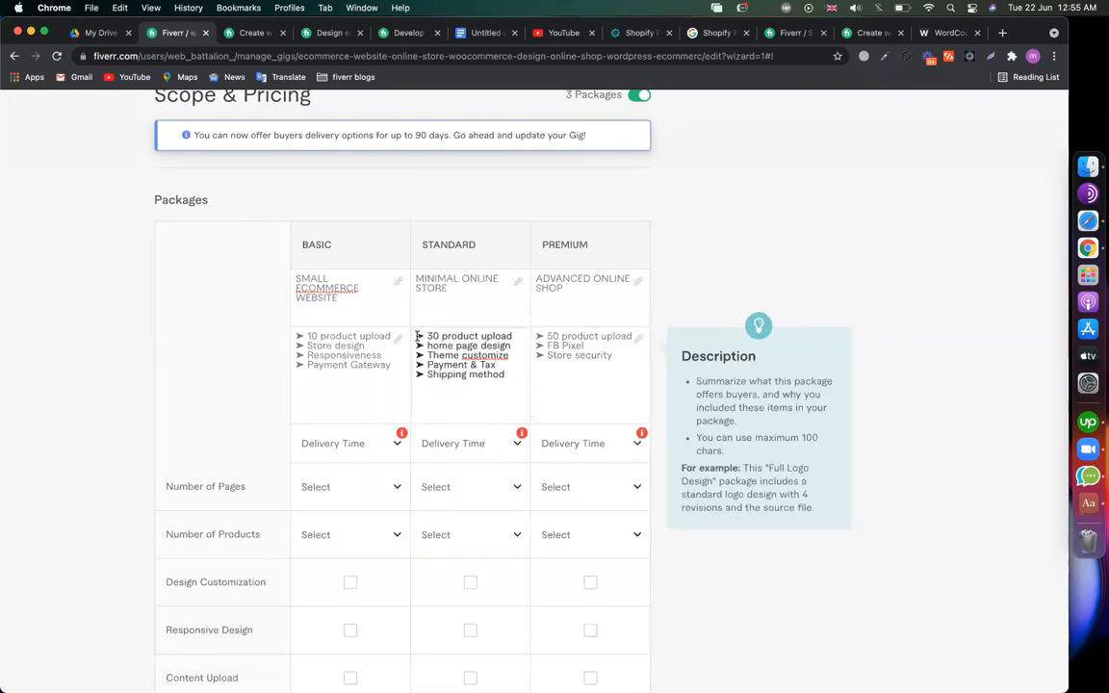
key(Return)
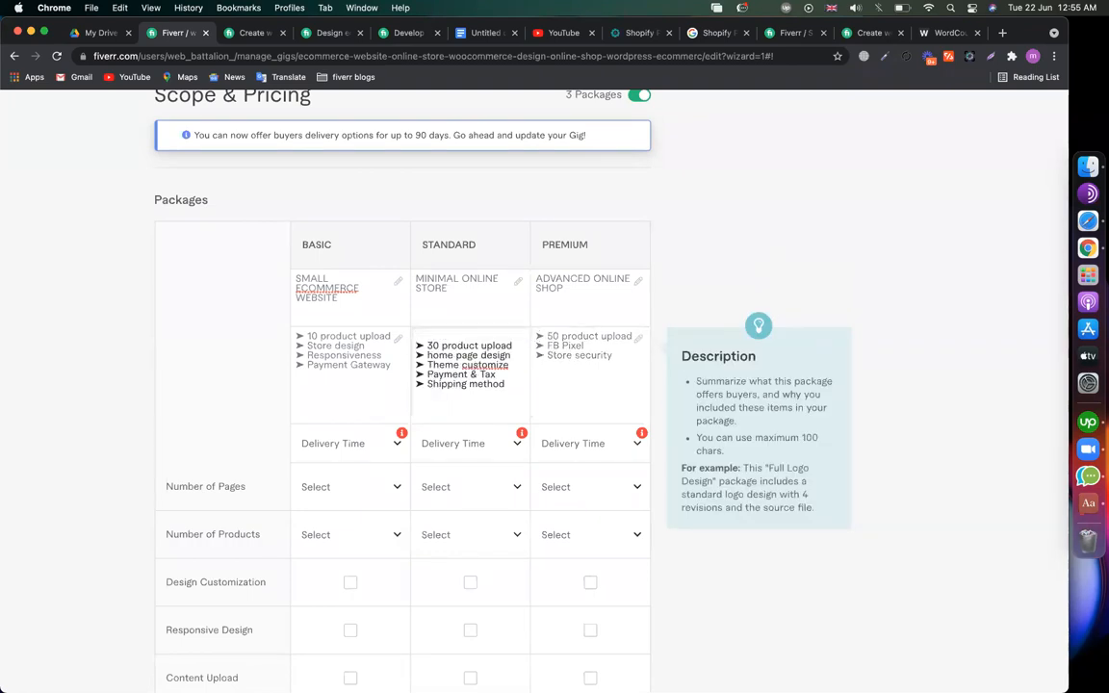
drag(334, 247, 302, 245)
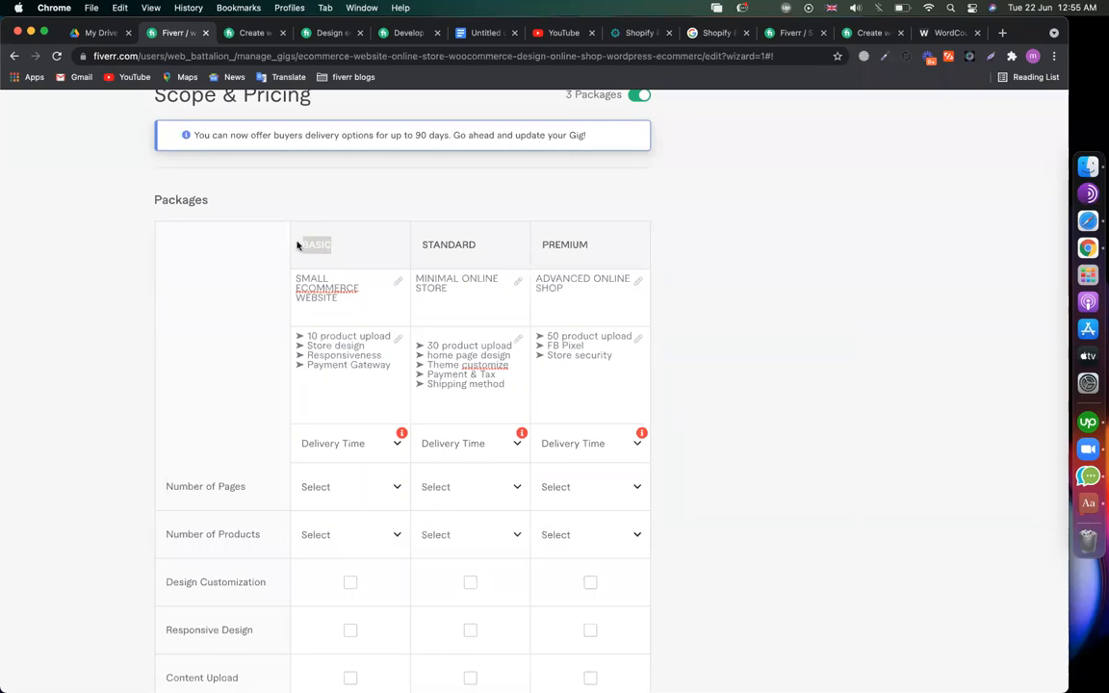
click(468, 334)
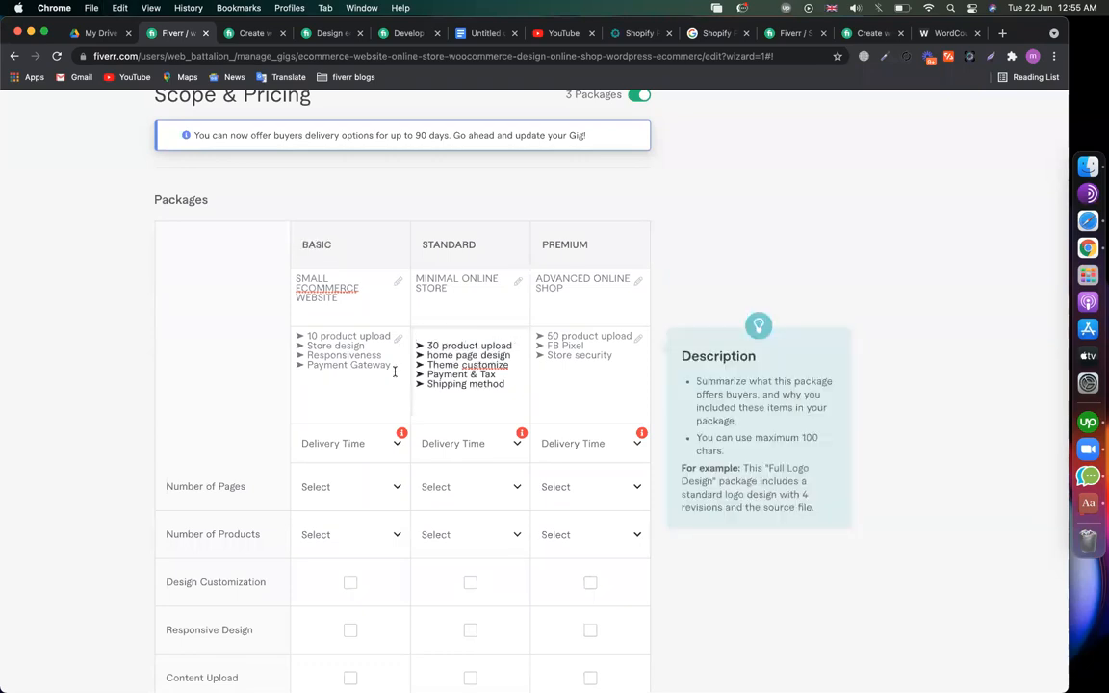
drag(393, 366, 274, 334)
click(468, 336)
text(BASIC)
- Shorten the last Standard item to "Shipping" and extend the heading to "BASIC +" with an empty line below it
click(510, 384)
double_click(496, 384)
key(BackSpace)
click(462, 333)
text(+)
key(Return)
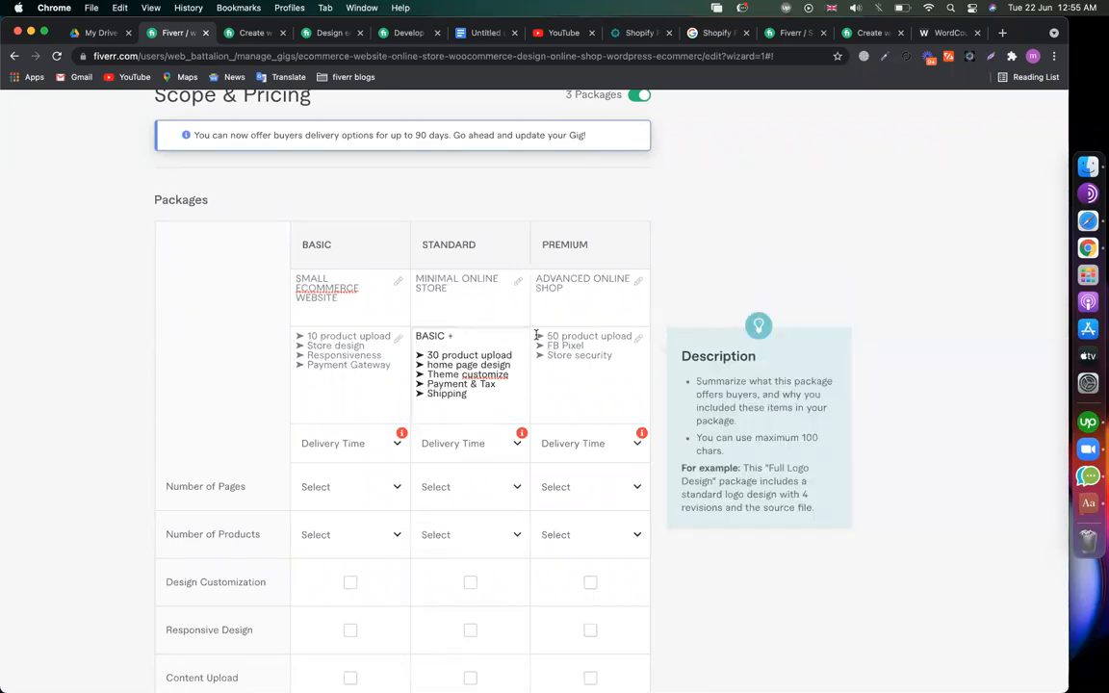
- Head the Premium description with "STANDARD +" and leave an empty line above its feature list
click(536, 335)
key(Return)
key(Return)
drag(484, 393, 419, 360)
drag(476, 245, 424, 243)
key(super+c)
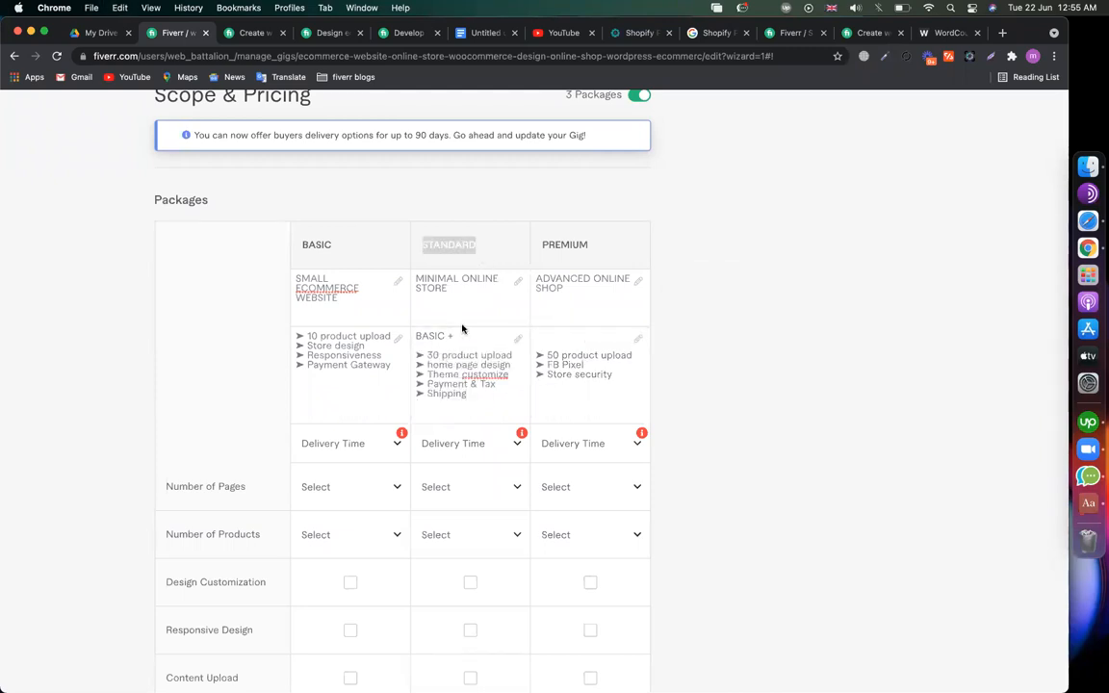
click(572, 335)
key(super+v)
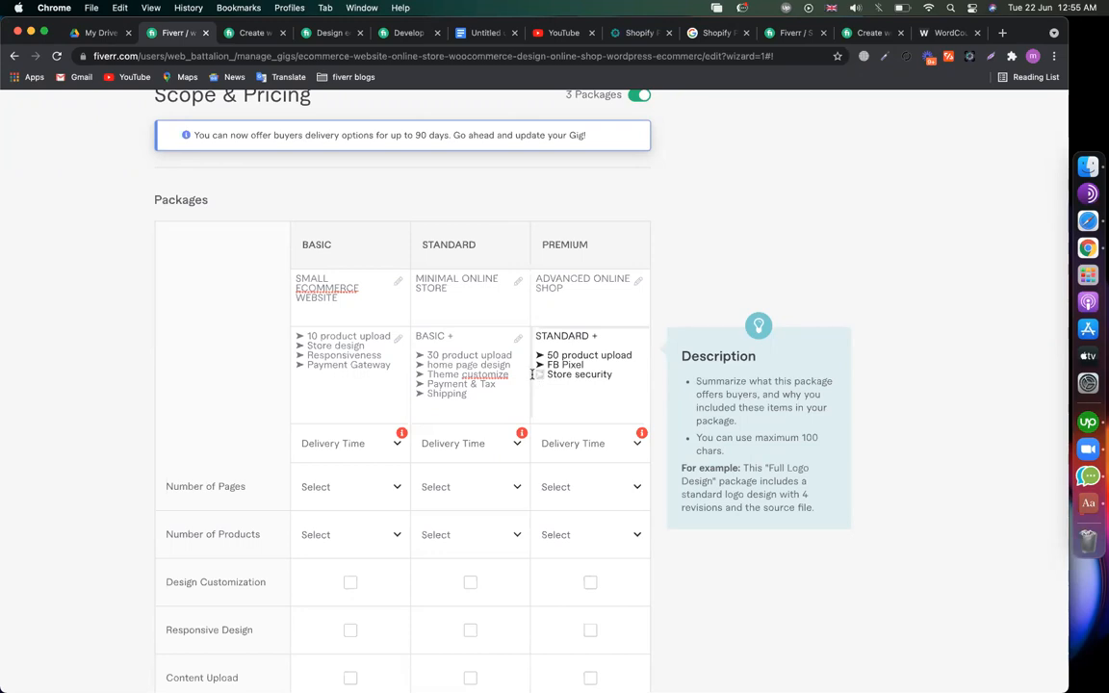
- Add an arrow-marked "Product Research" line at the end of the Premium description
click(469, 394)
drag(469, 393, 427, 384)
click(577, 356)
drag(605, 334, 456, 337)
click(618, 379)
text(Product Research)
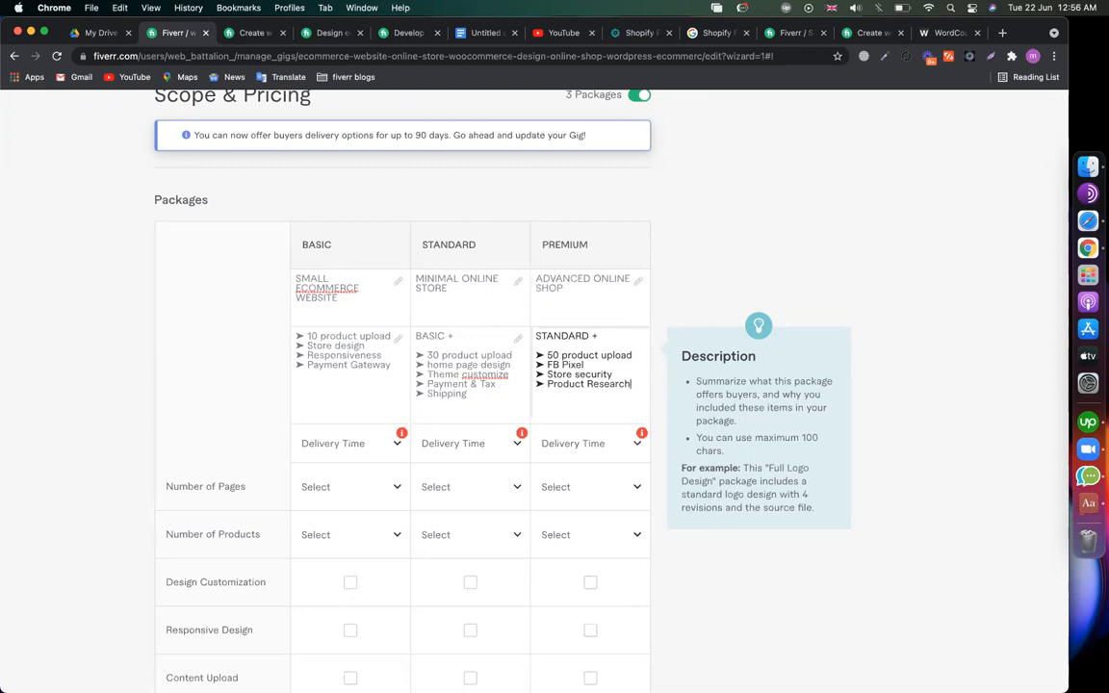
- Review how the Standard and Premium descriptions build on the features of the package before them
click(129, 376)
scroll(128, 376, down, 1)
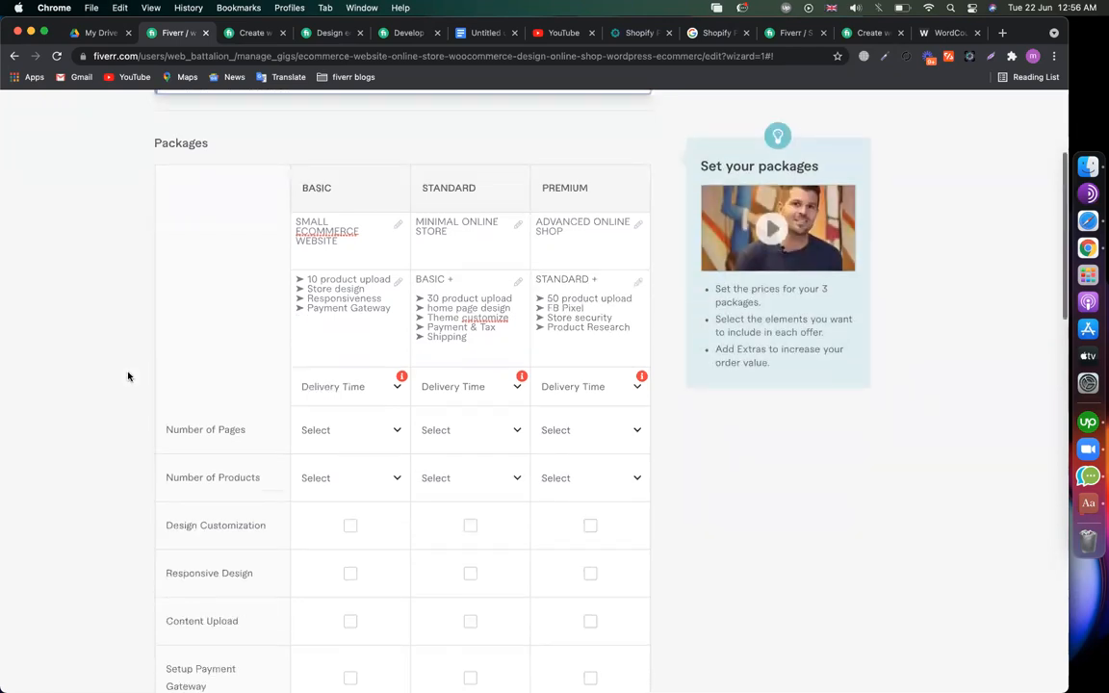
click(346, 334)
key(super+a)
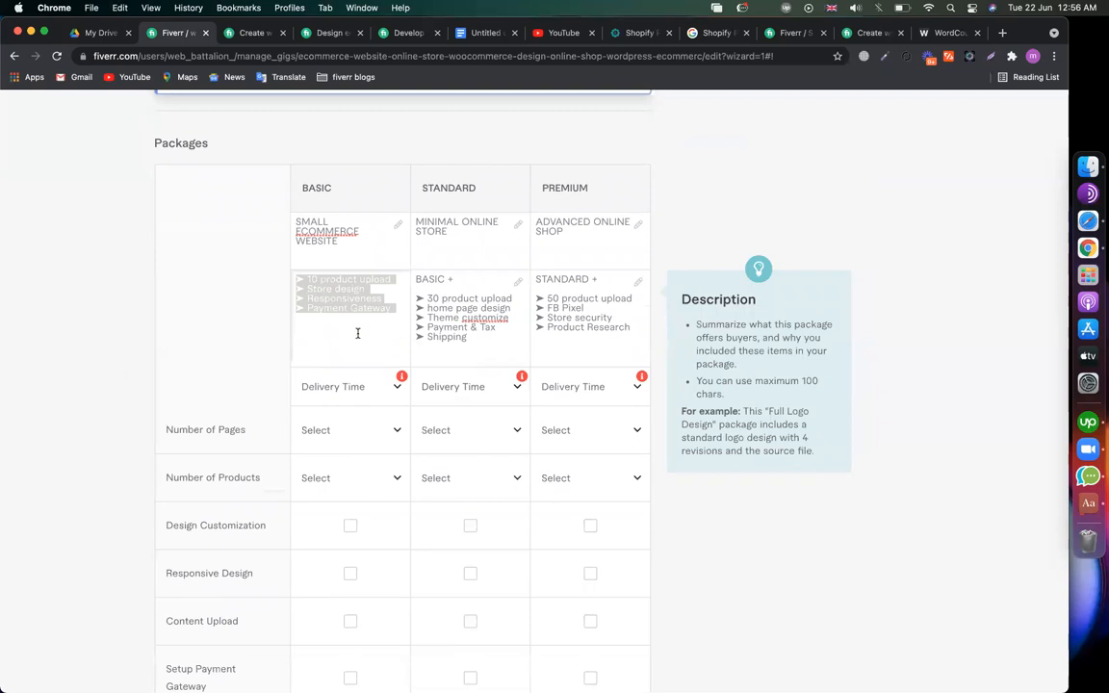
click(394, 288)
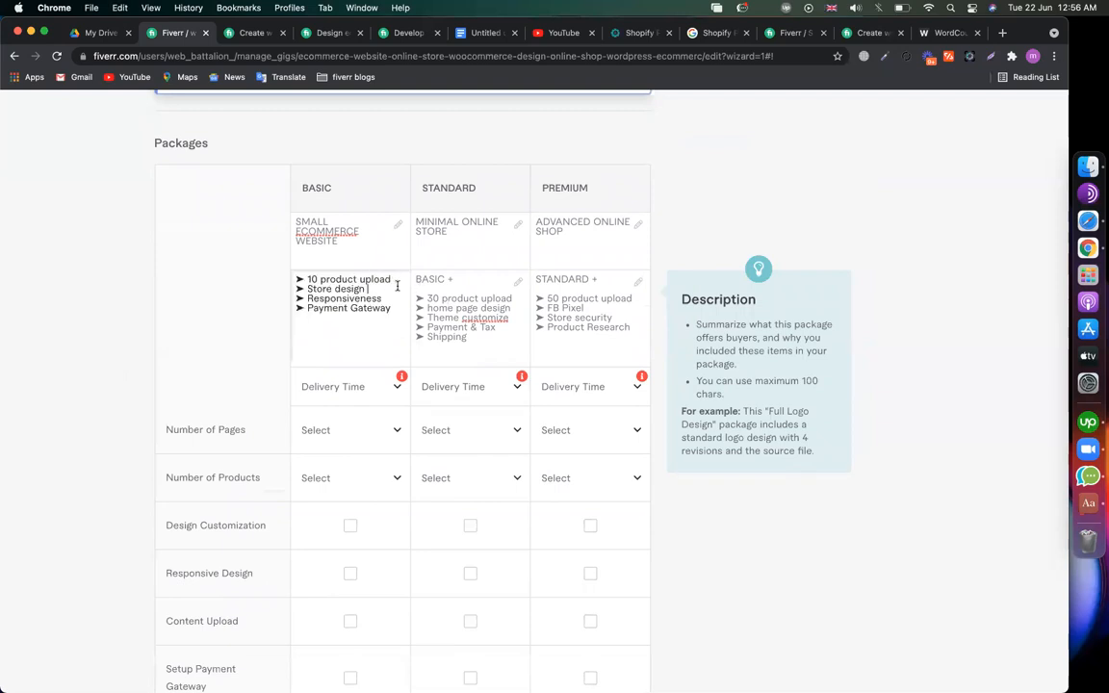
click(458, 279)
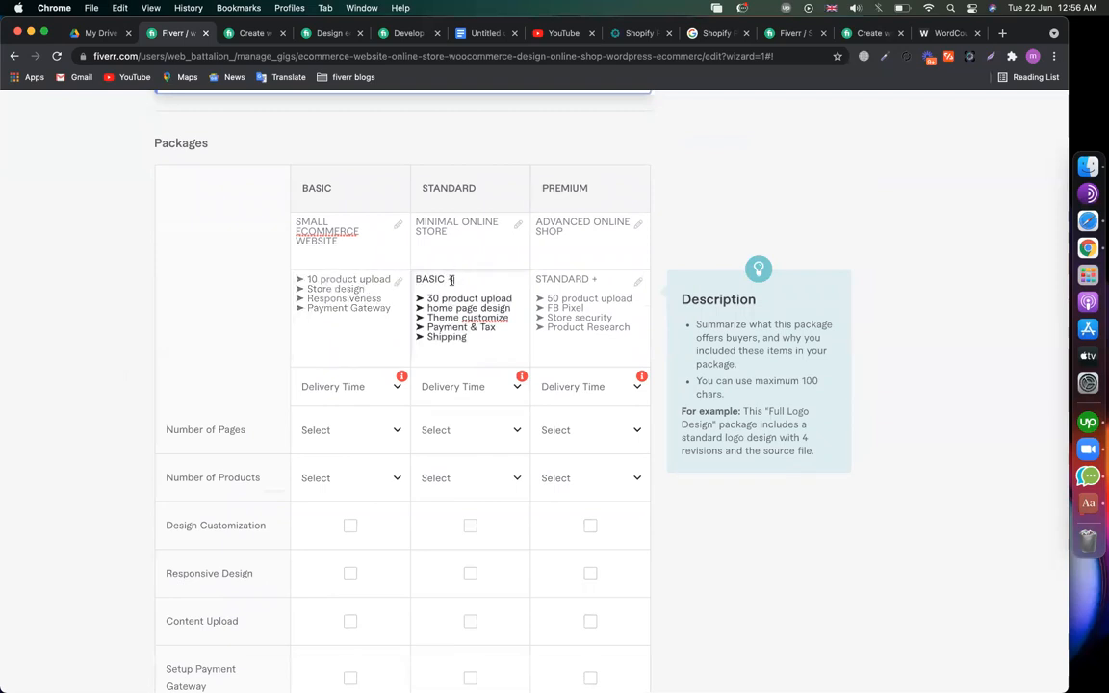
click(391, 312)
drag(390, 311, 296, 280)
click(484, 343)
drag(454, 277, 280, 280)
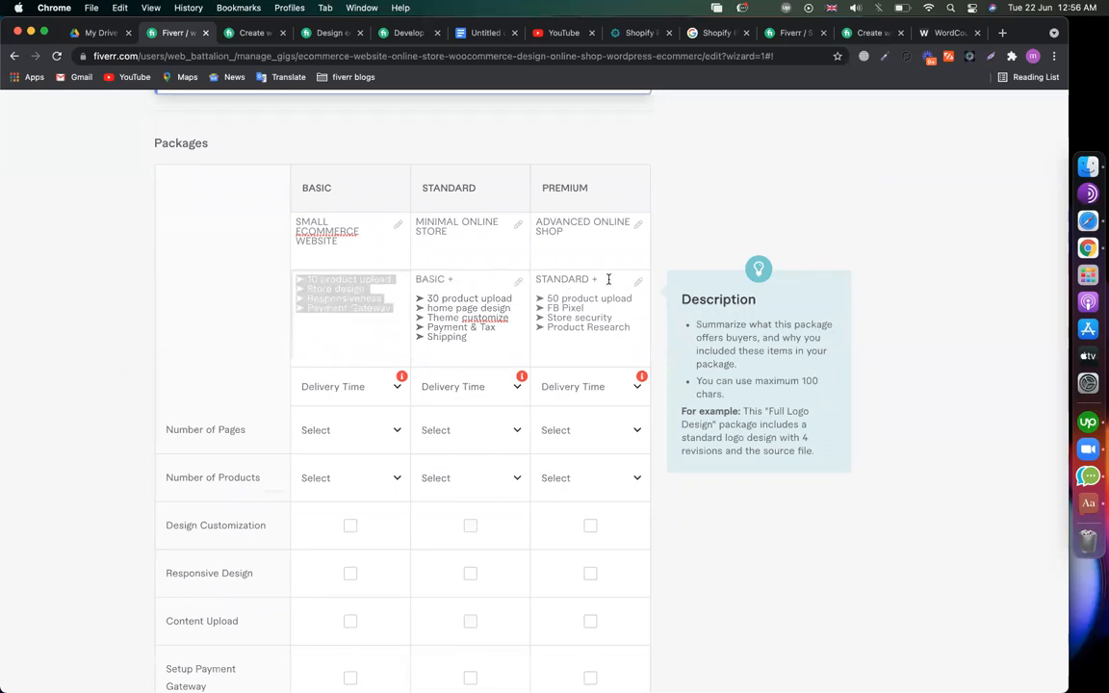
drag(606, 279, 544, 277)
drag(481, 338, 412, 298)
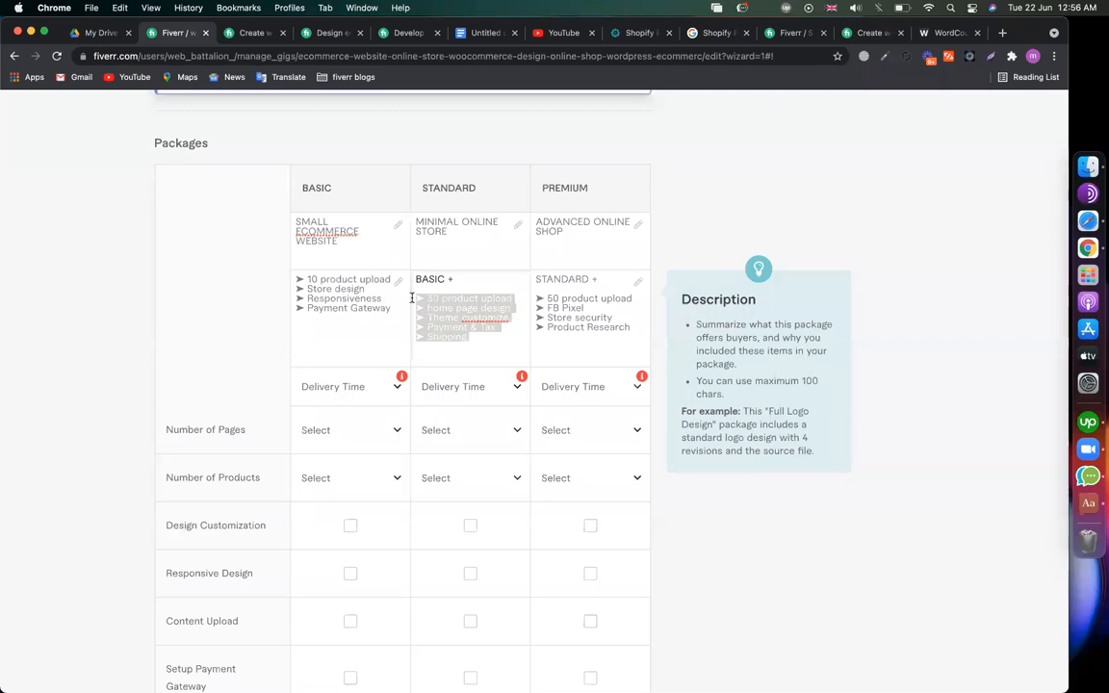
- Copy the whole Basic description into the planning document, replacing the lone arrow below "DESCRIPTION"
click(322, 299)
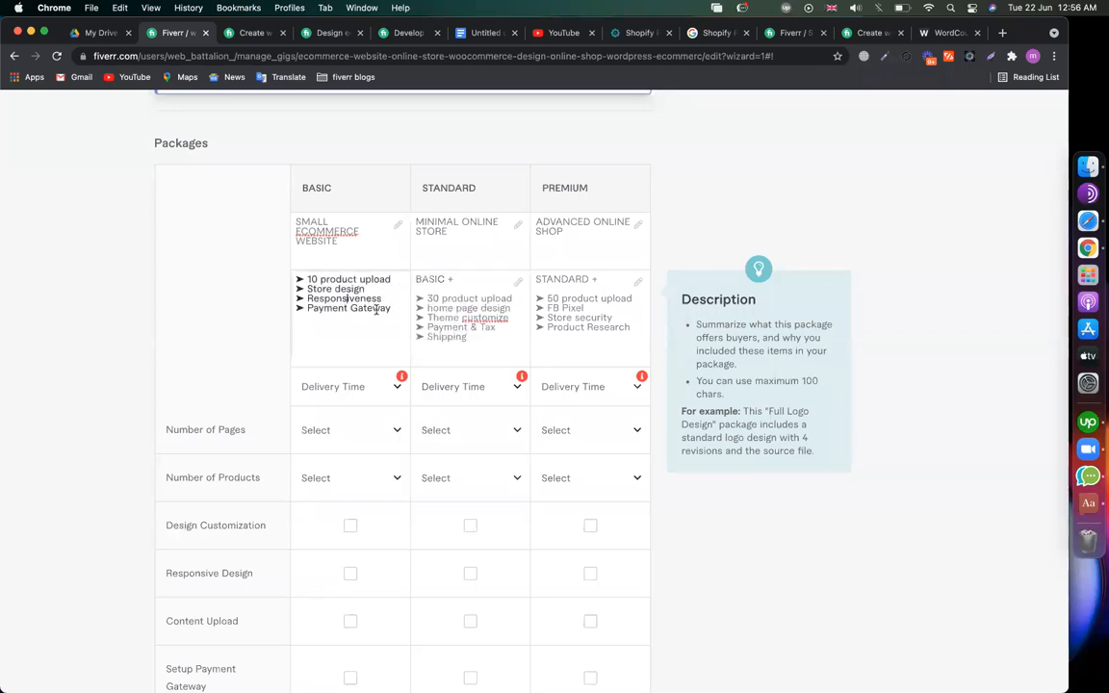
key(super+a)
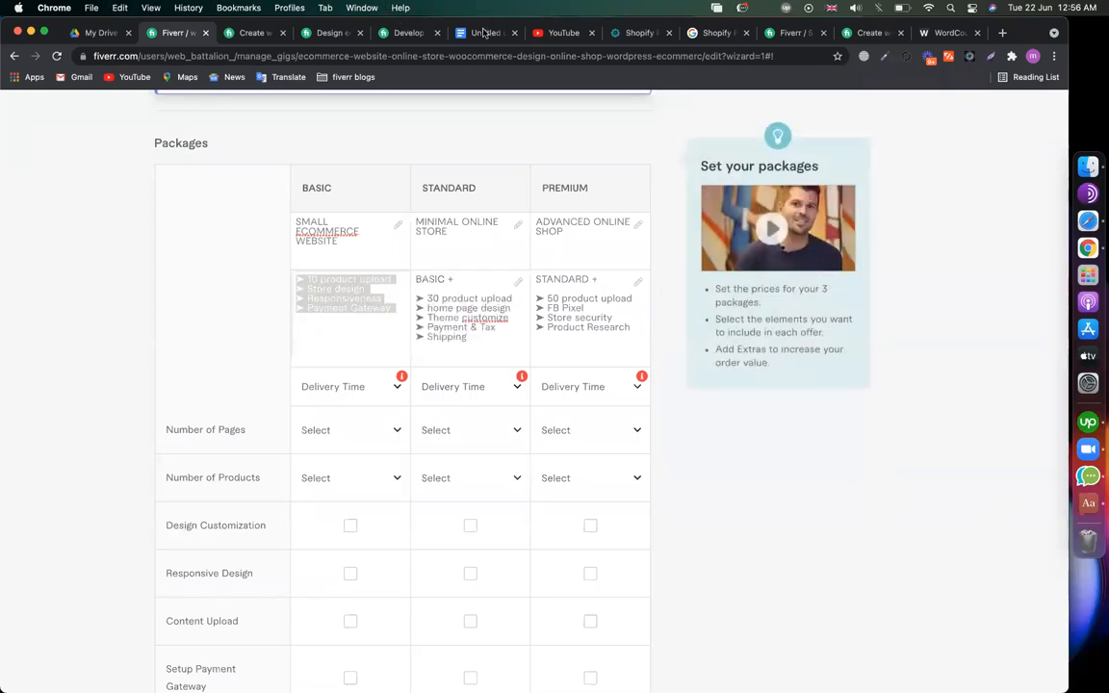
click(486, 31)
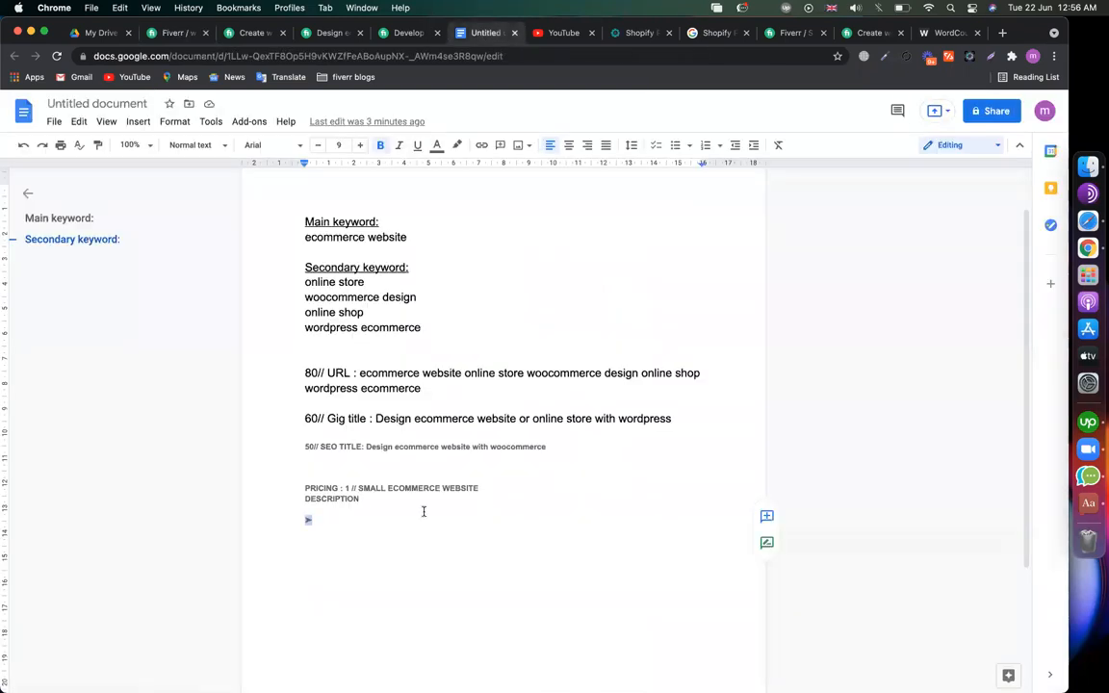
text(10 product upload Store design Responsiveness Payment Gateway)
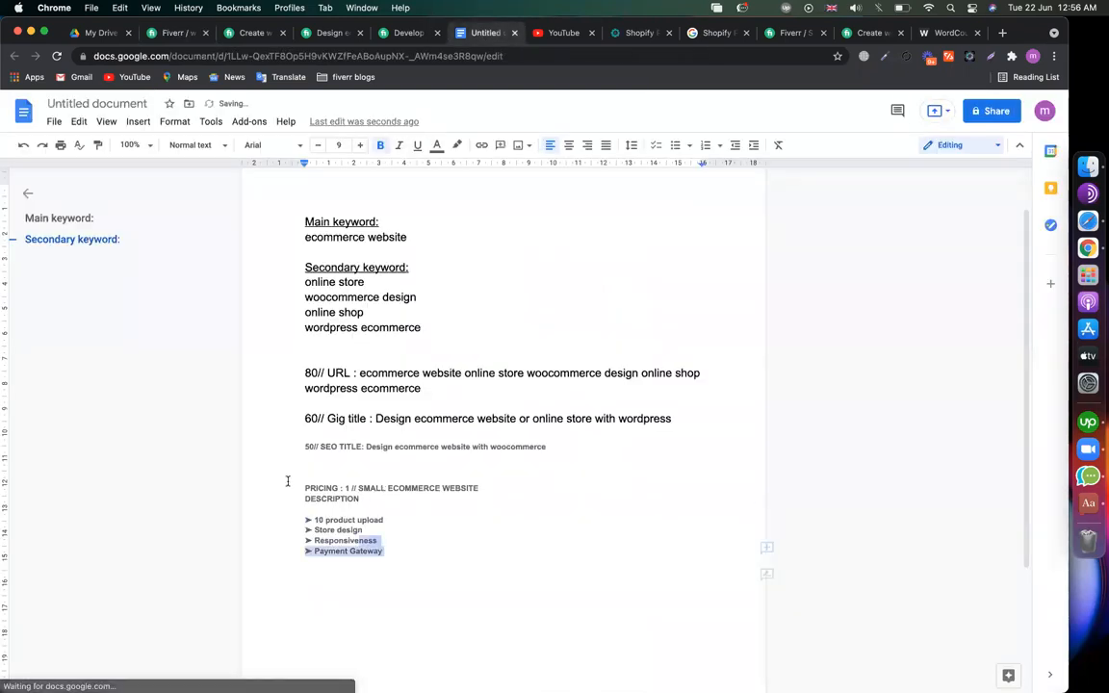
- Duplicate the first pricing block below itself in the planning document and renumber the copy as "PRICING : 2"
click(447, 550)
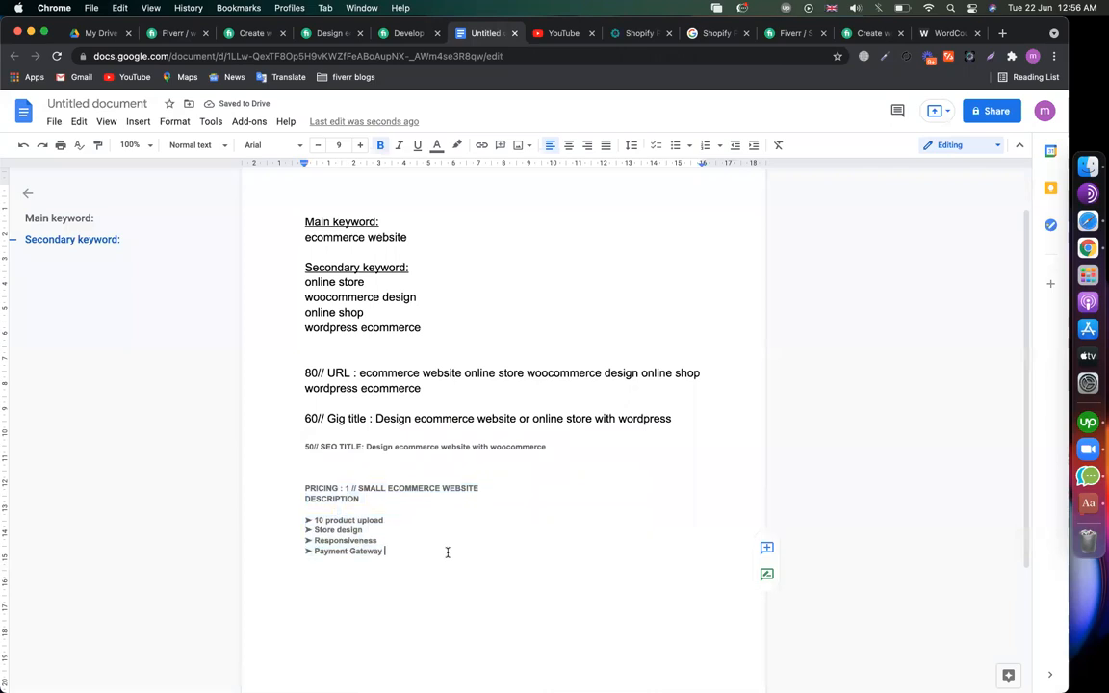
key(Return)
key(Return)
text(PRICING : 1 // SMALL ECOMMERCE WEBSITE DESCRIPTION  10 product upload Store design Responsiveness Payment Gateway)
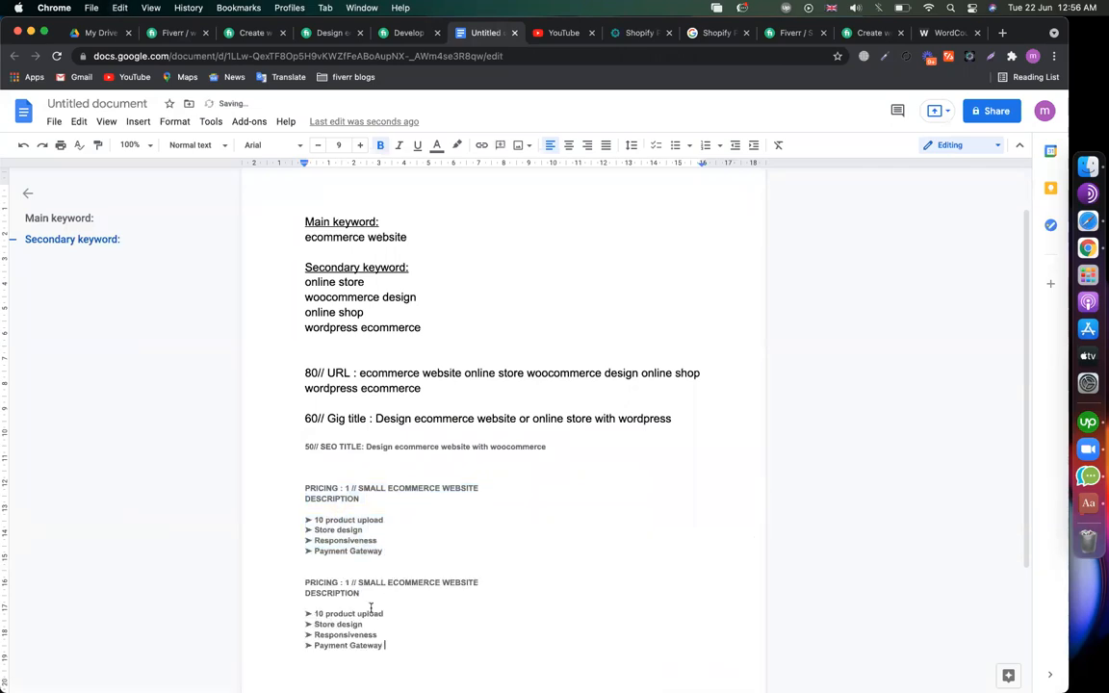
scroll(371, 607, down, 3)
click(347, 447)
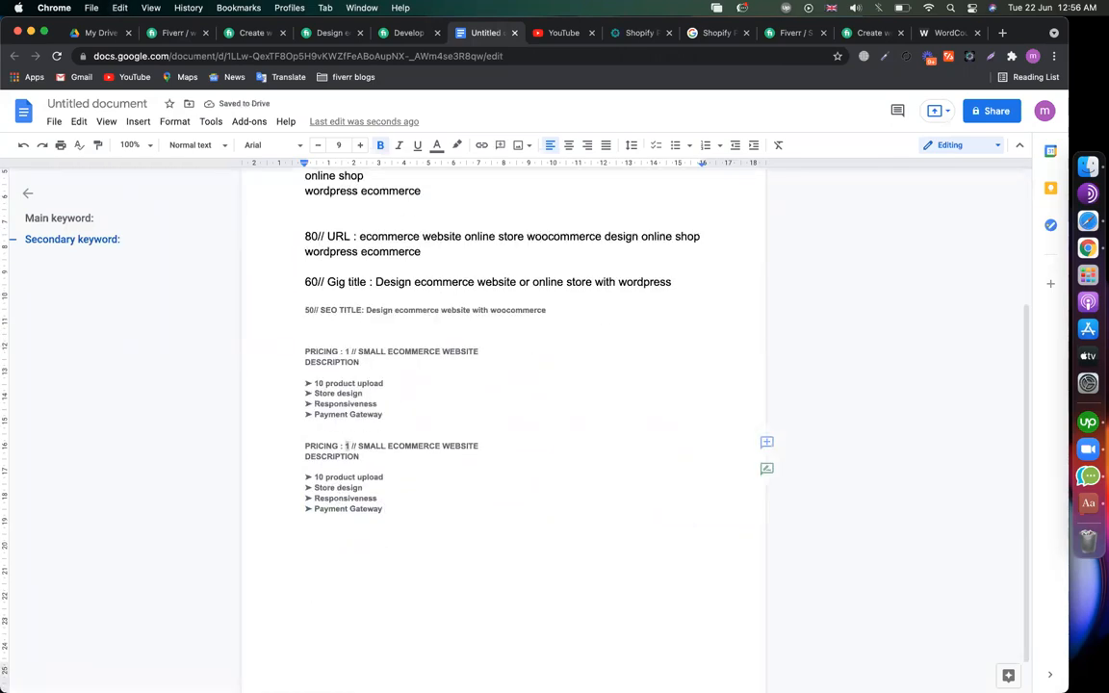
text(2)
key(Delete)
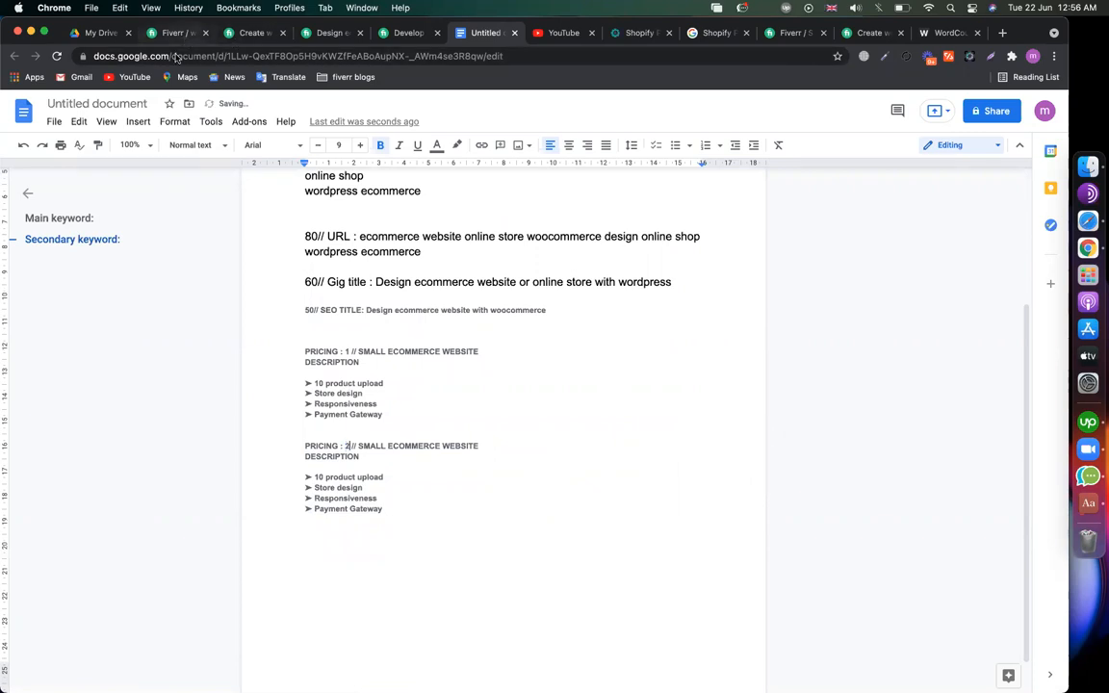
- Replace the package name in the second pricing heading with the Standard package's name, "MINIMAL ONLINE STORE", copied from the gig form
click(177, 34)
click(488, 240)
key(super+a)
key(super+c)
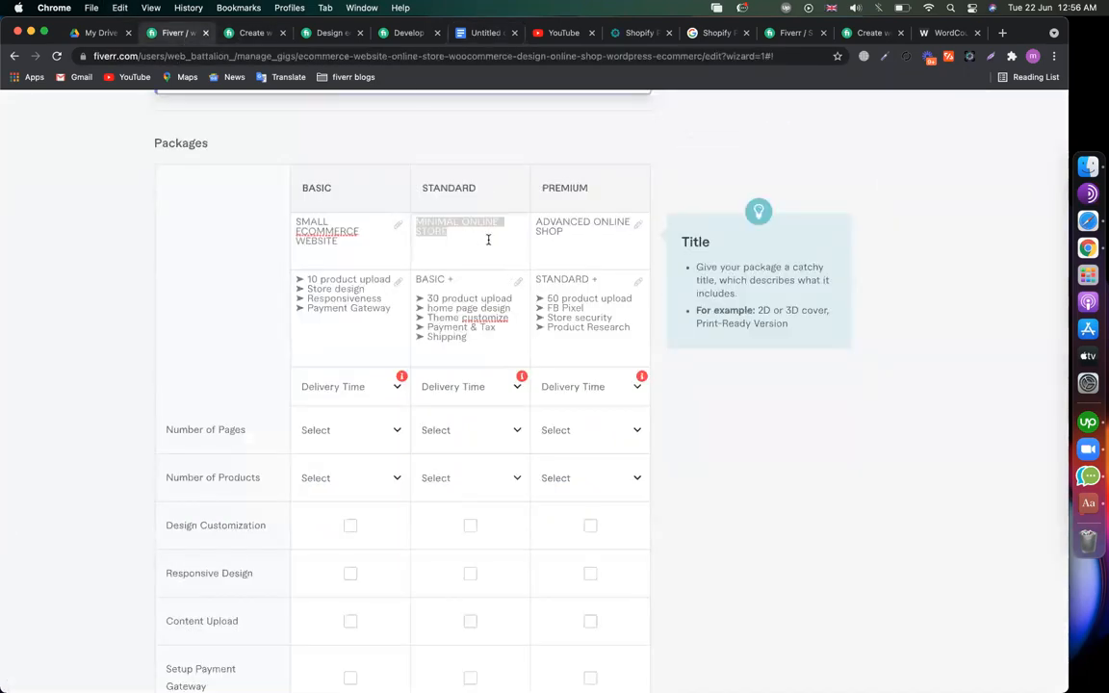
click(481, 34)
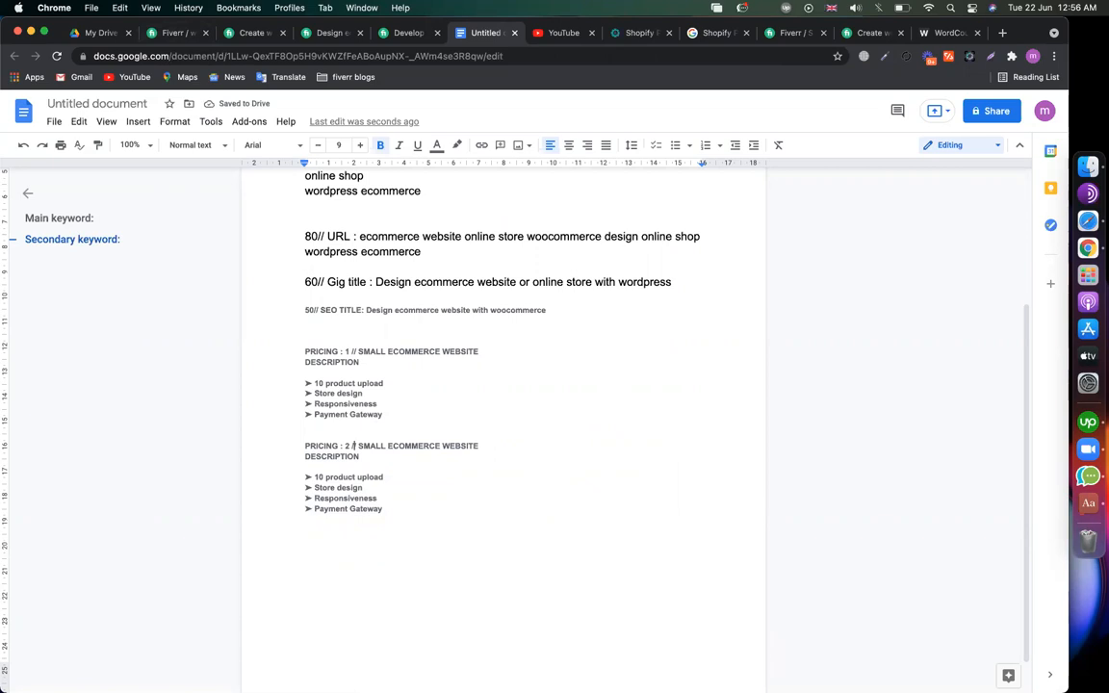
key(shift+super+Right)
key(Right)
shift+click(357, 445)
key(super+v)
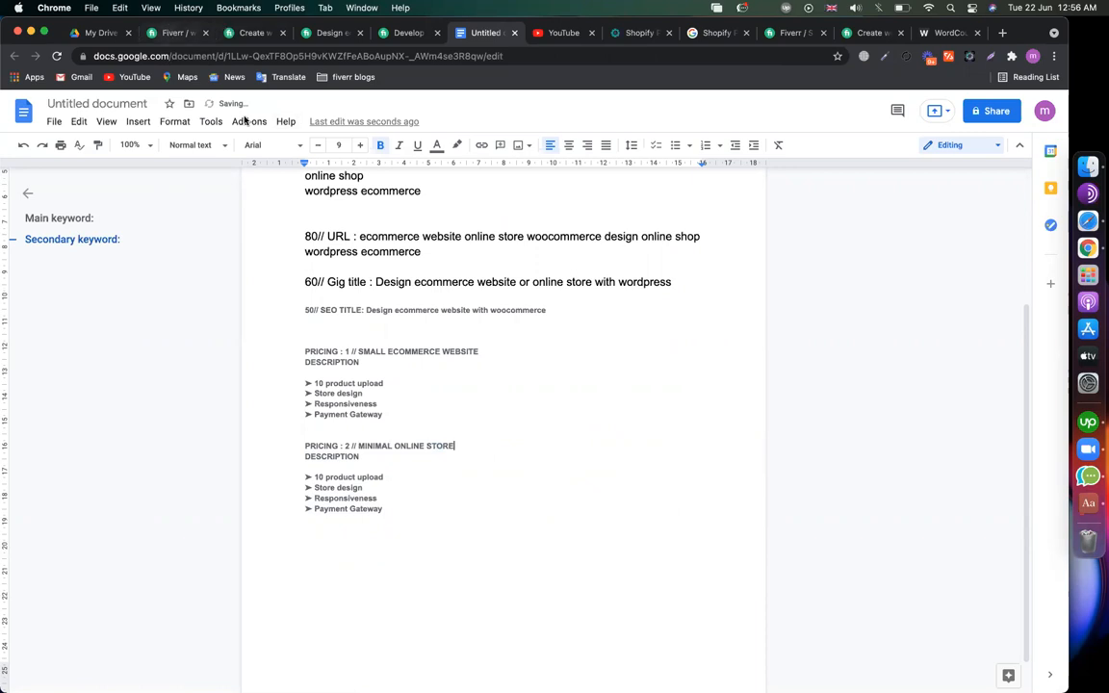
- Replace the feature list in the second pricing block of the planning document with the Standard package's description copied from the gig form
click(173, 33)
key(super+a)
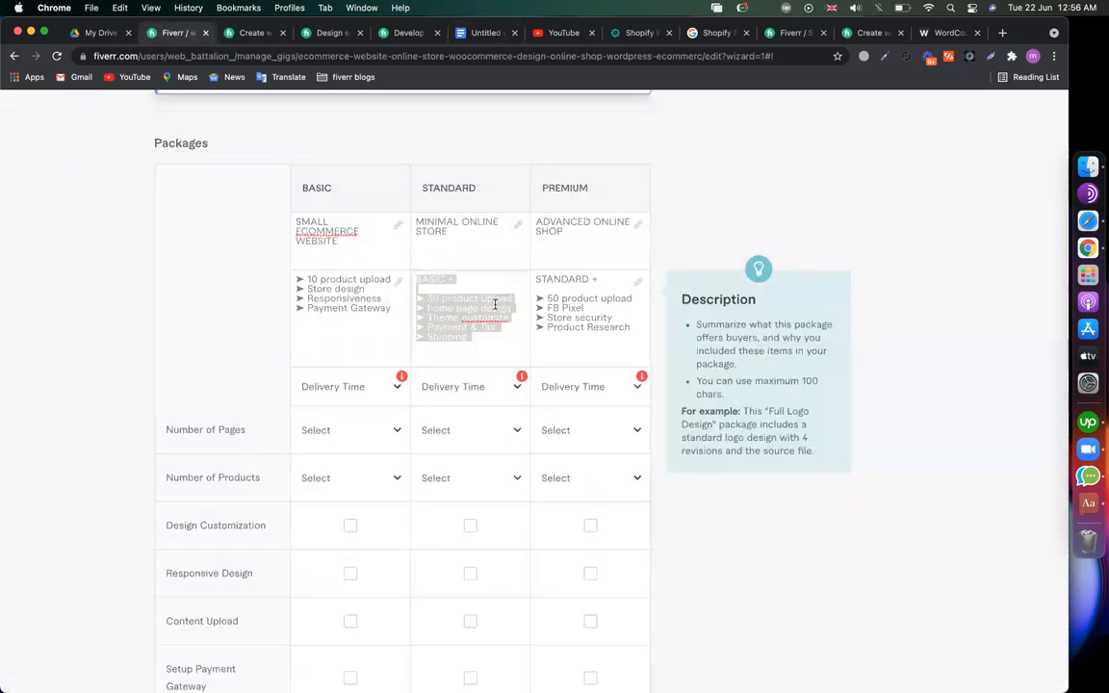
click(479, 35)
drag(385, 509, 292, 474)
key(super+v)
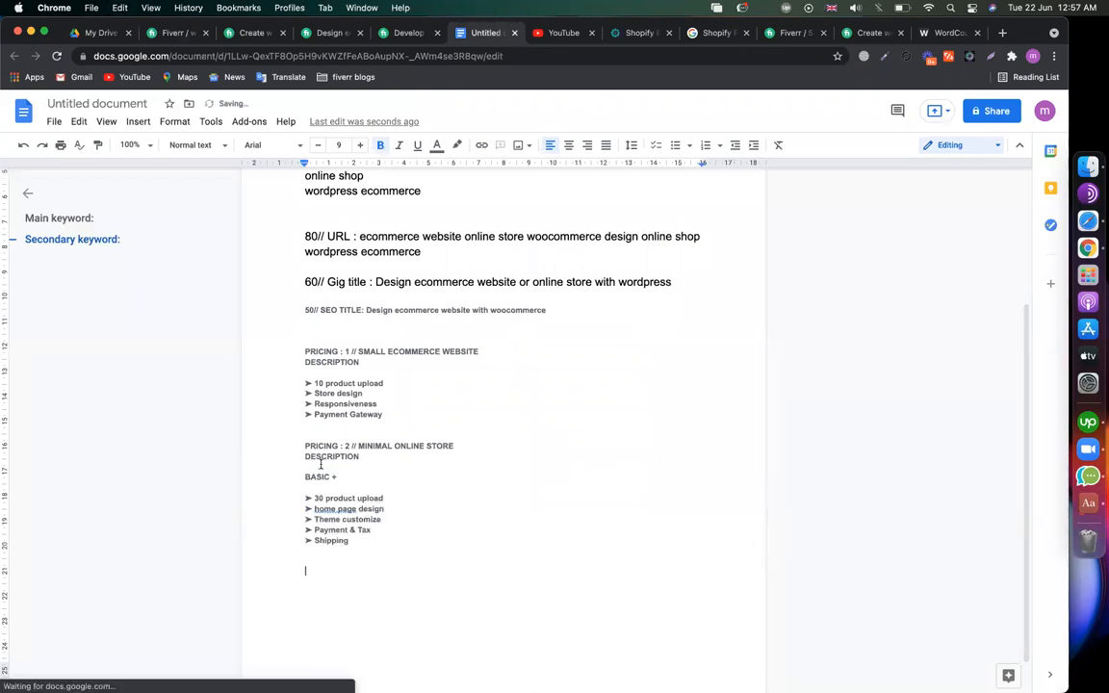
- Duplicate the second pricing block below itself in the planning document and renumber the copy as "PRICING : 3"
drag(373, 539, 301, 439)
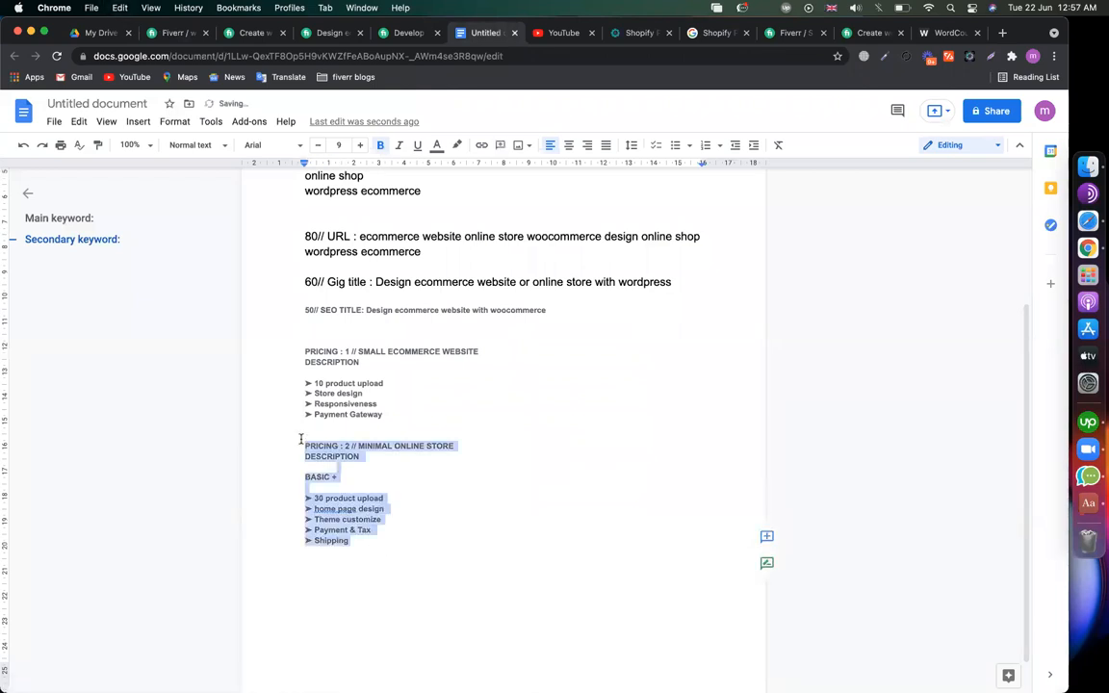
click(316, 575)
key(super+v)
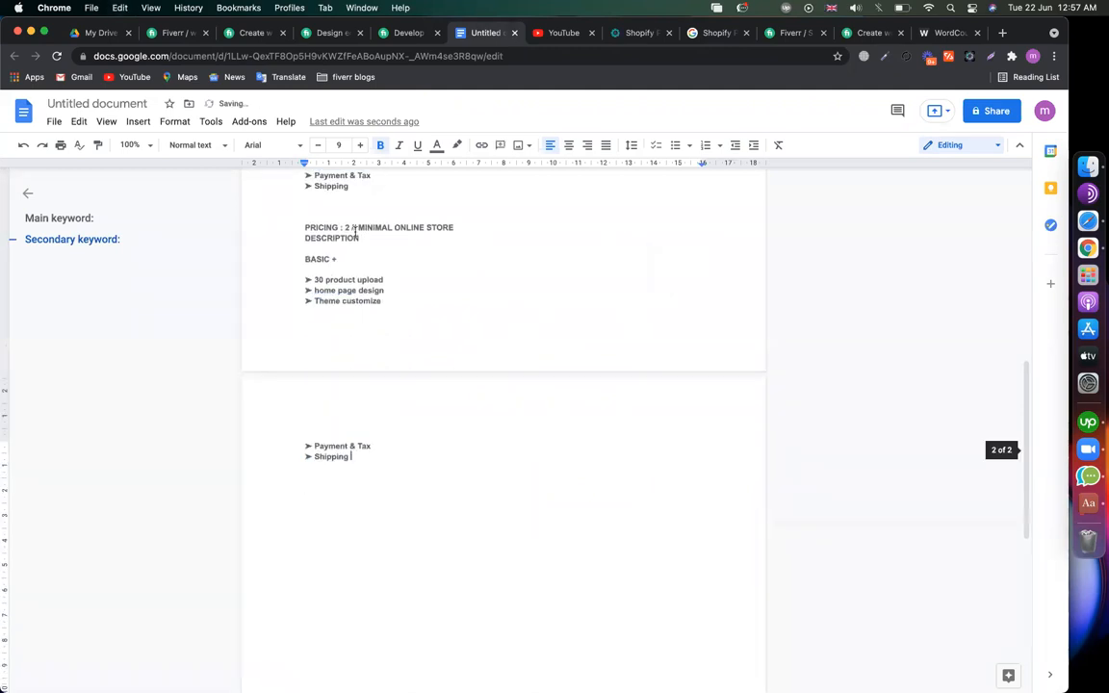
- Replace the package name in the third pricing heading with the Premium package's name, "ADVANCED ONLINE SHOP", copied from the gig form
click(154, 33)
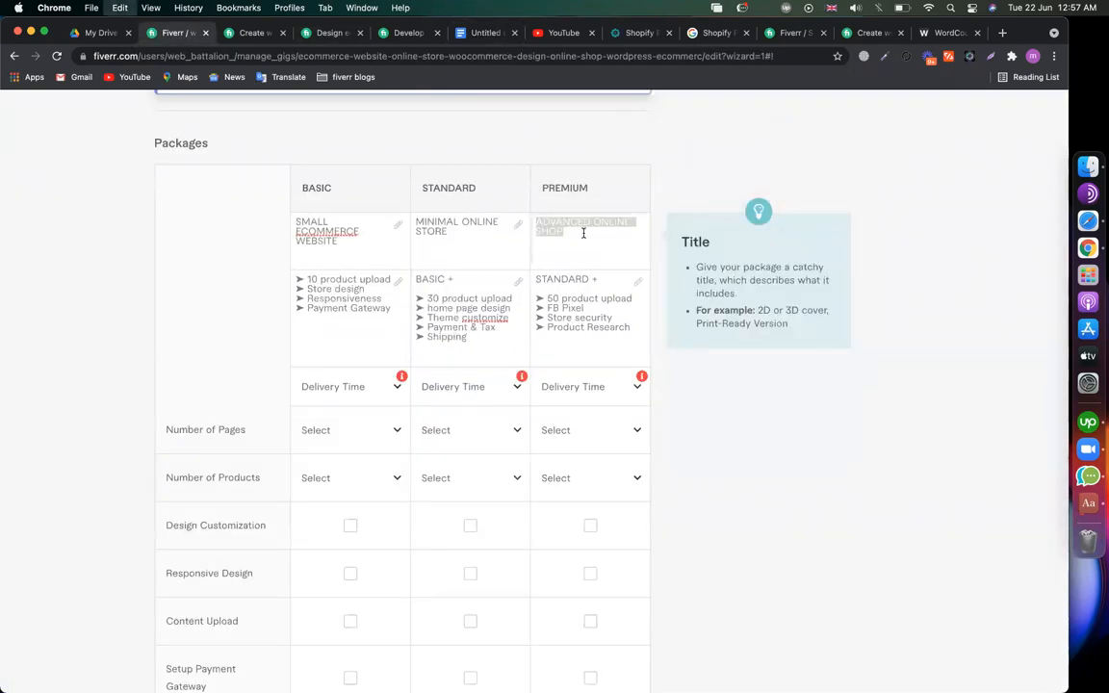
click(478, 32)
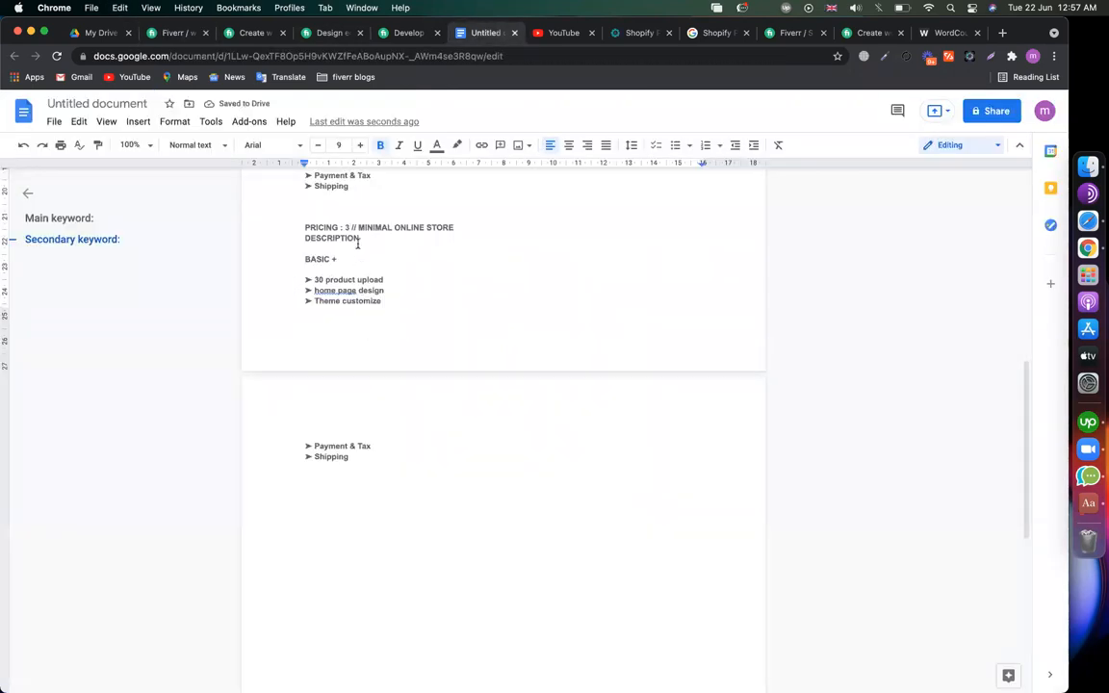
drag(357, 227, 453, 227)
key(super+v)
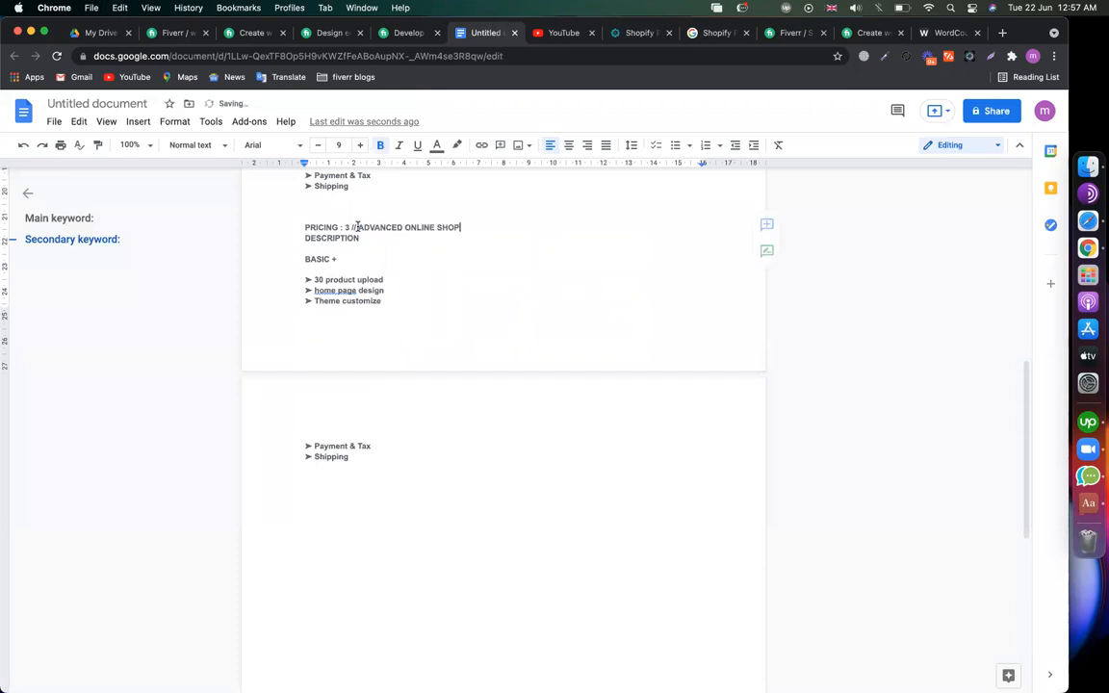
- Replace the third pricing block's description in the planning document with the Premium package's description copied from the gig form
click(158, 34)
key(super+a)
key(super+c)
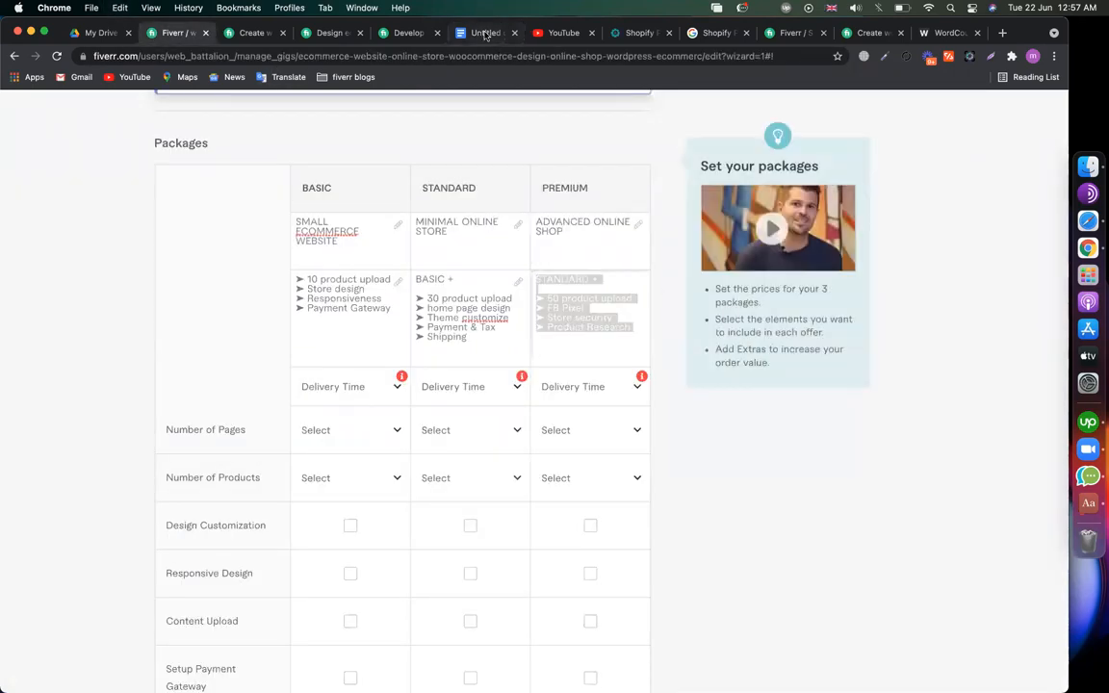
click(478, 32)
drag(370, 457, 289, 261)
key(super+v)
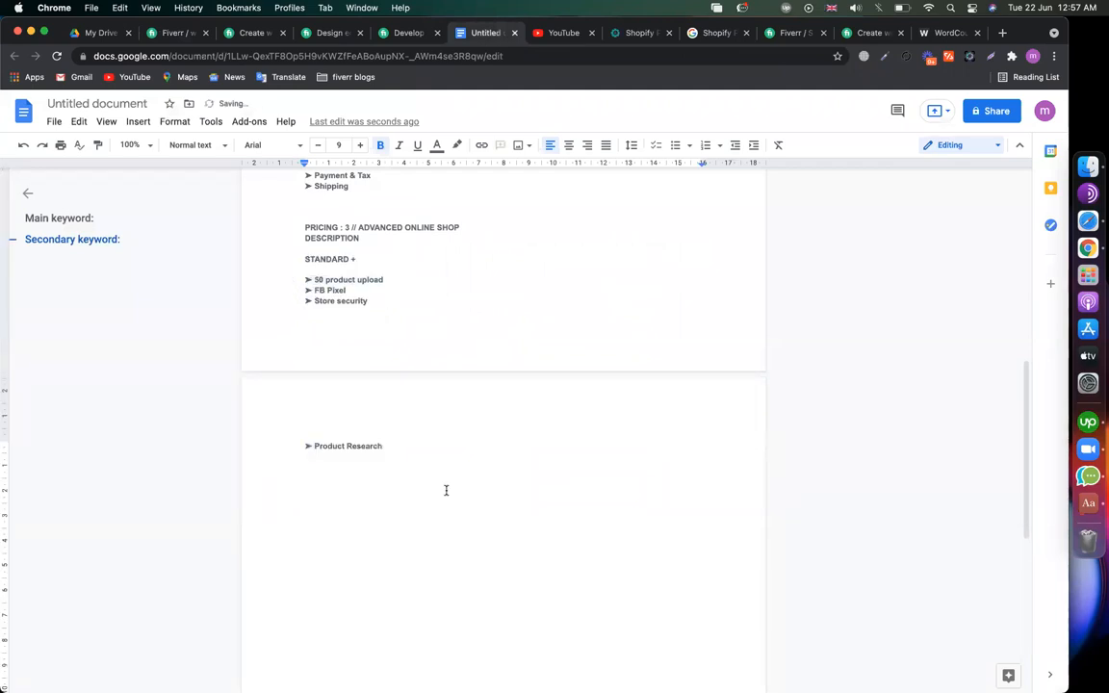
key(Return)
- Set the gig's delivery times to 1 day for Basic, 2 days for Standard and 3 days for Premium
click(151, 35)
scroll(319, 316, down, 3)
scroll(395, 333, up, 5)
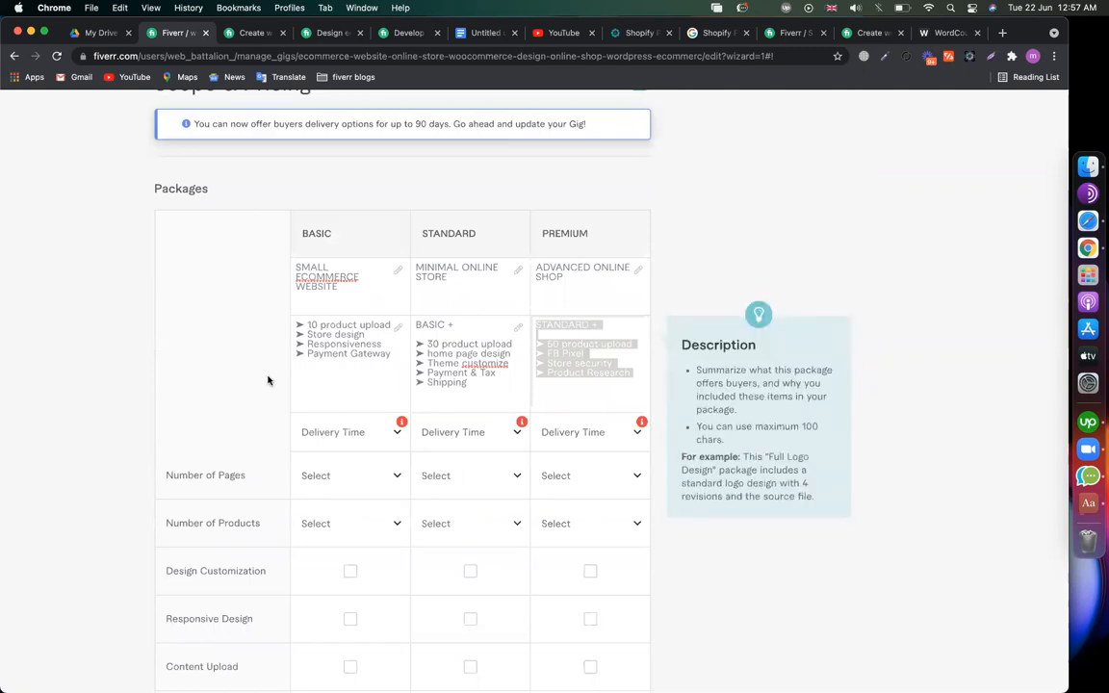
click(366, 432)
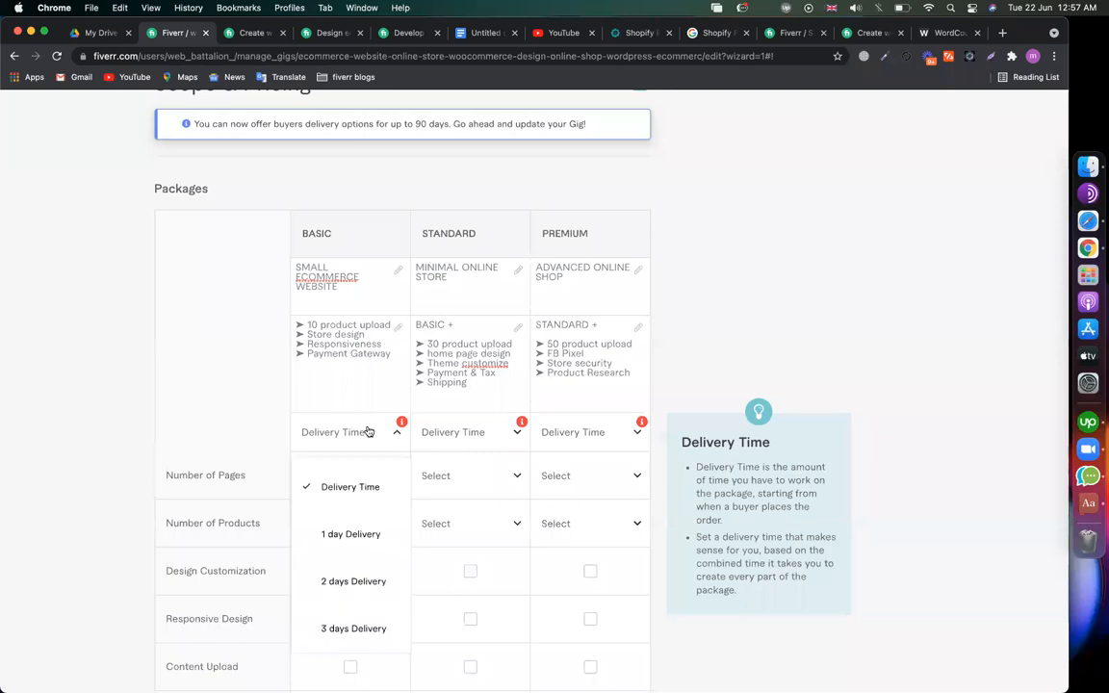
click(350, 532)
click(466, 444)
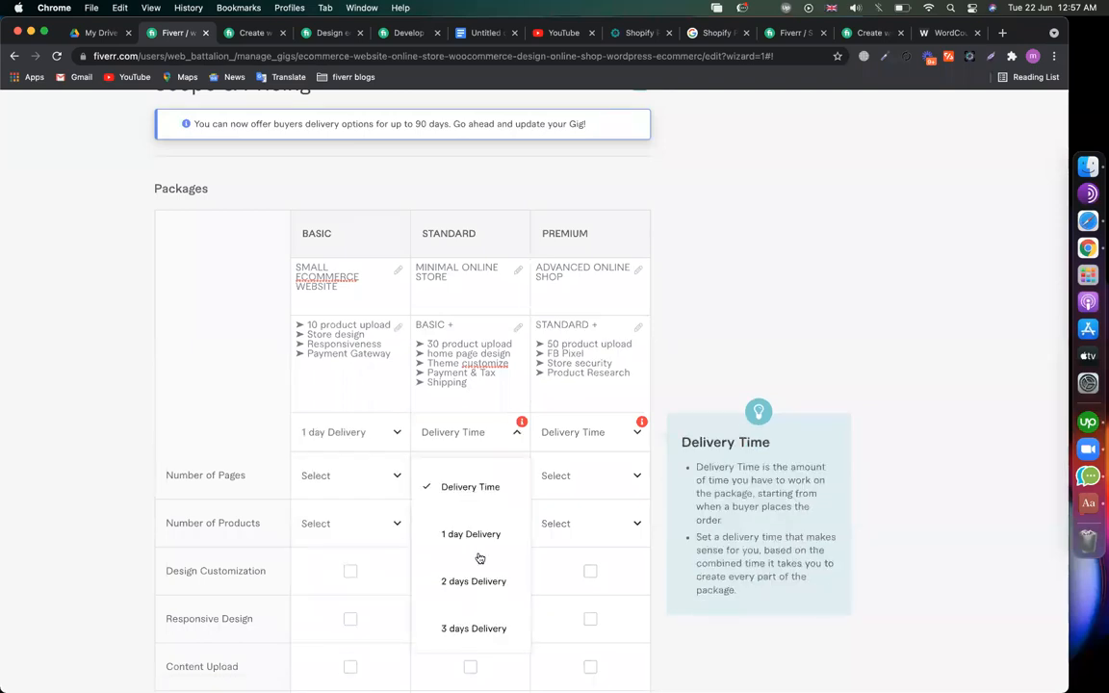
click(483, 581)
click(587, 435)
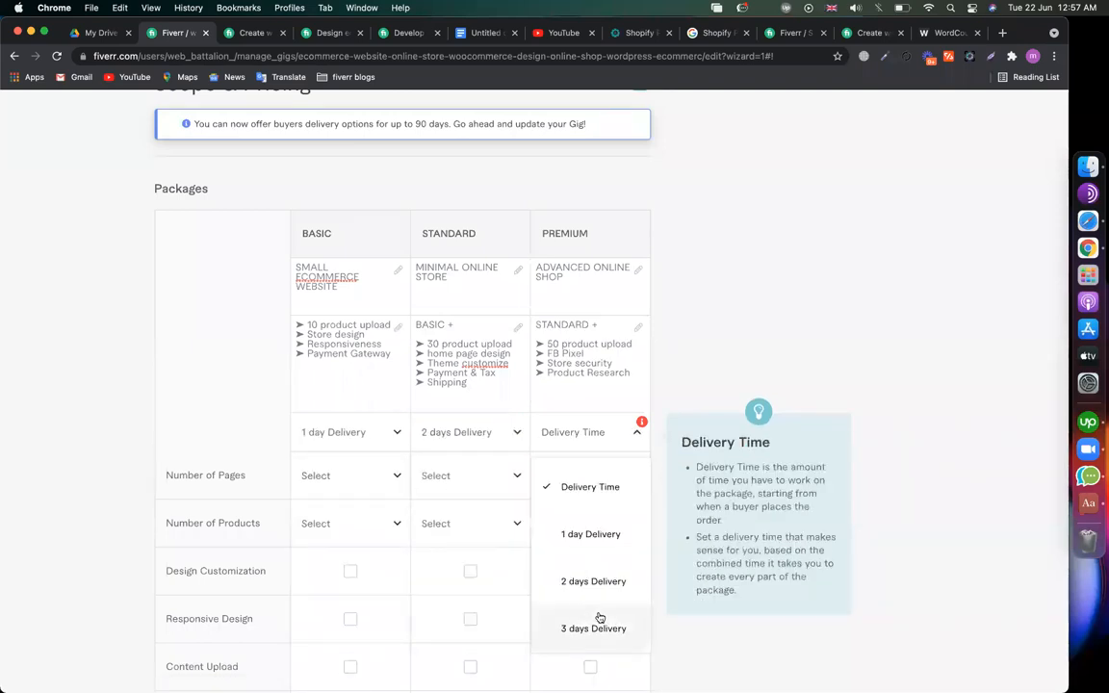
click(574, 626)
- Set the number of pages to 3 for Basic, 5 for Standard and 7 for Premium
scroll(206, 442, down, 3)
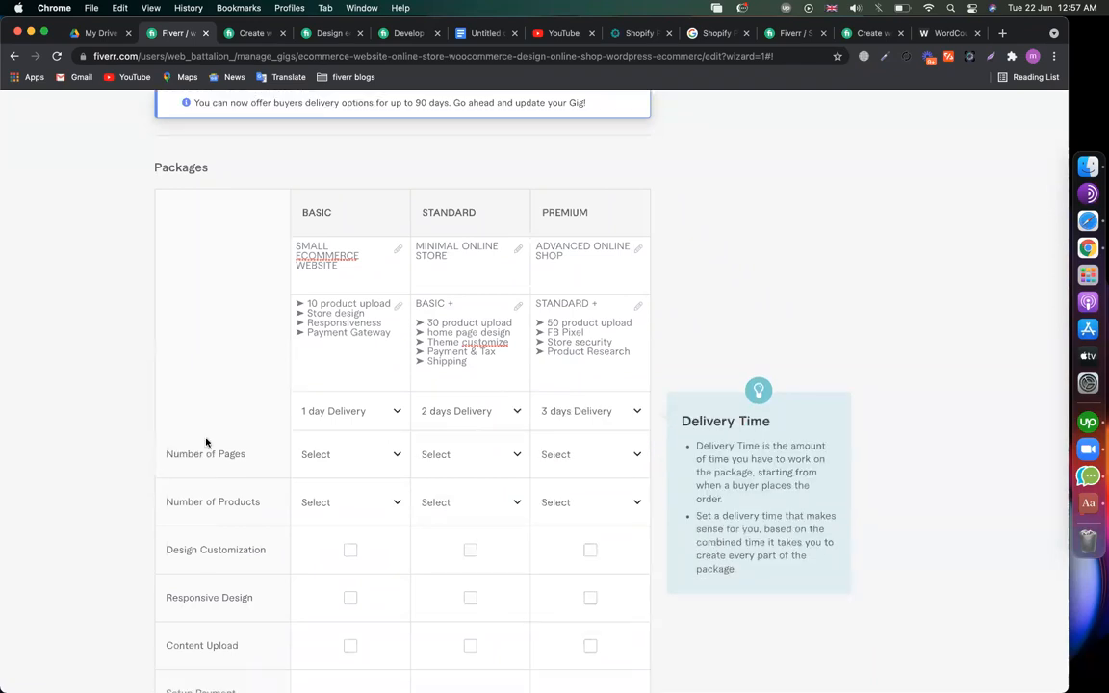
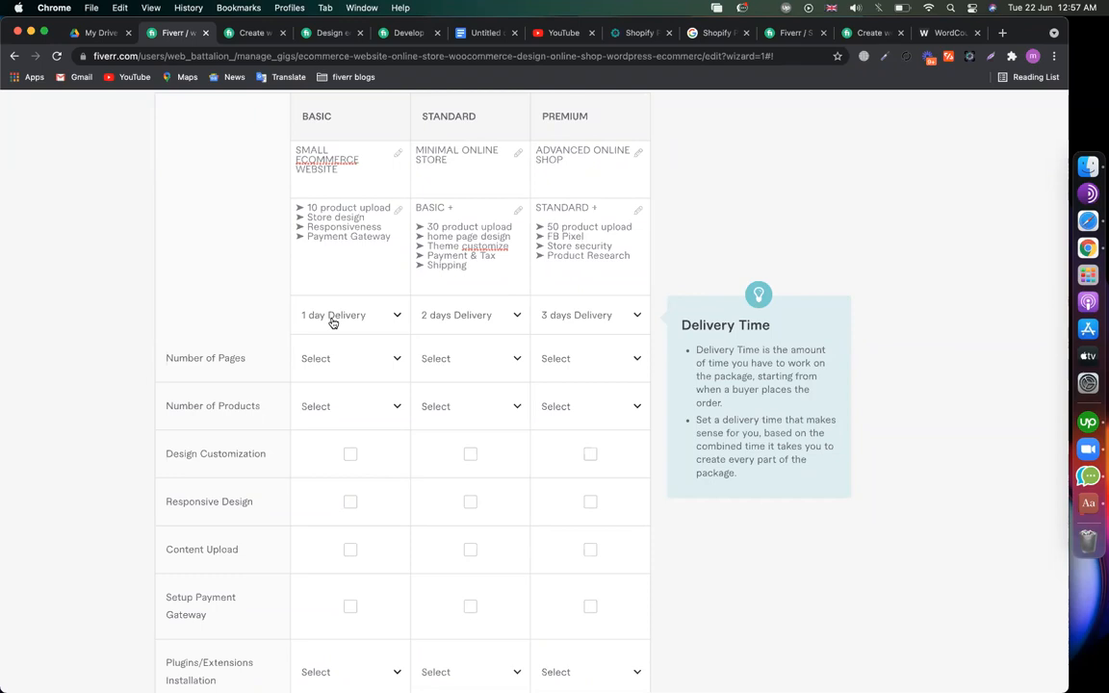
click(354, 367)
scroll(332, 501, down, 1)
click(324, 500)
click(438, 360)
scroll(452, 496, down, 1)
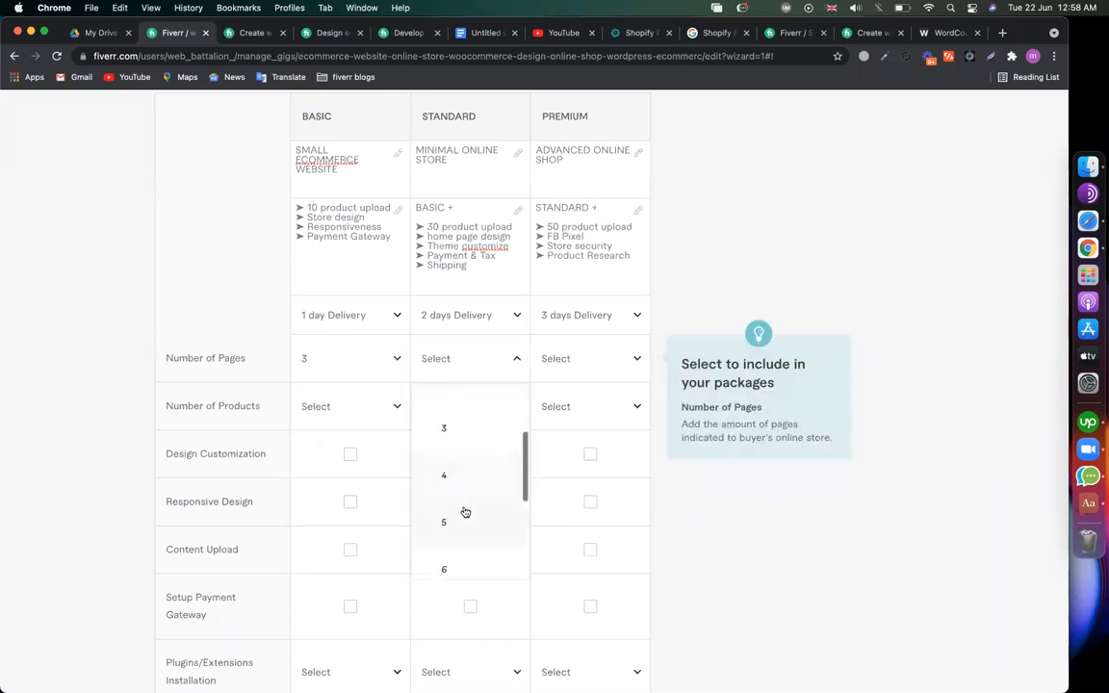
click(459, 526)
click(583, 362)
scroll(581, 476, down, 3)
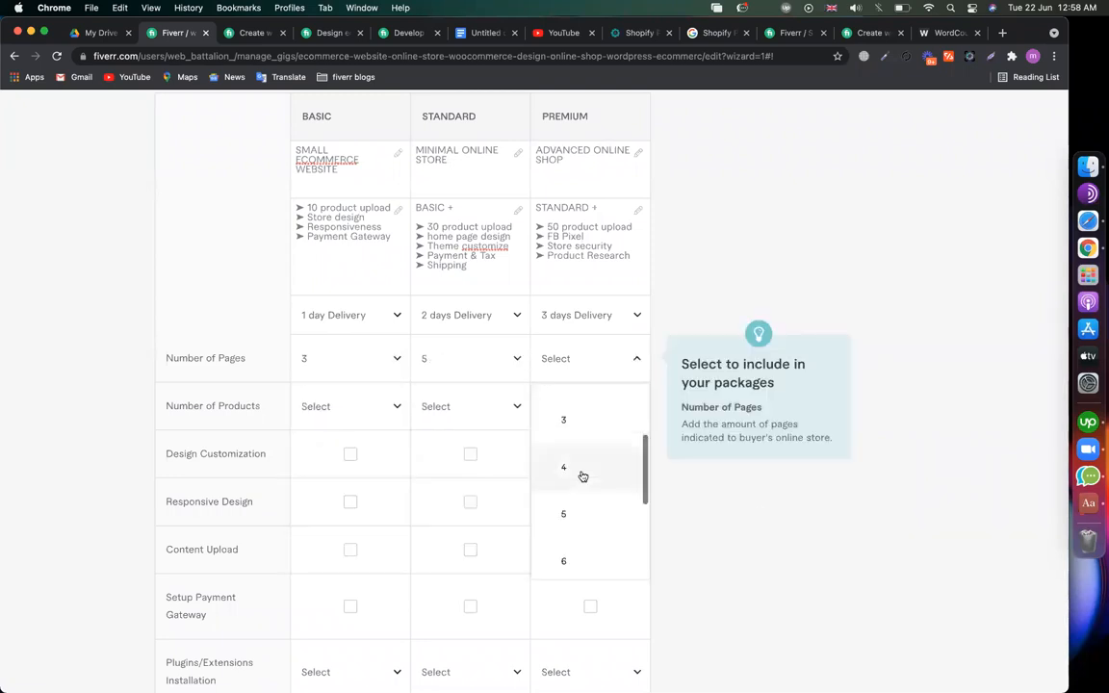
click(571, 556)
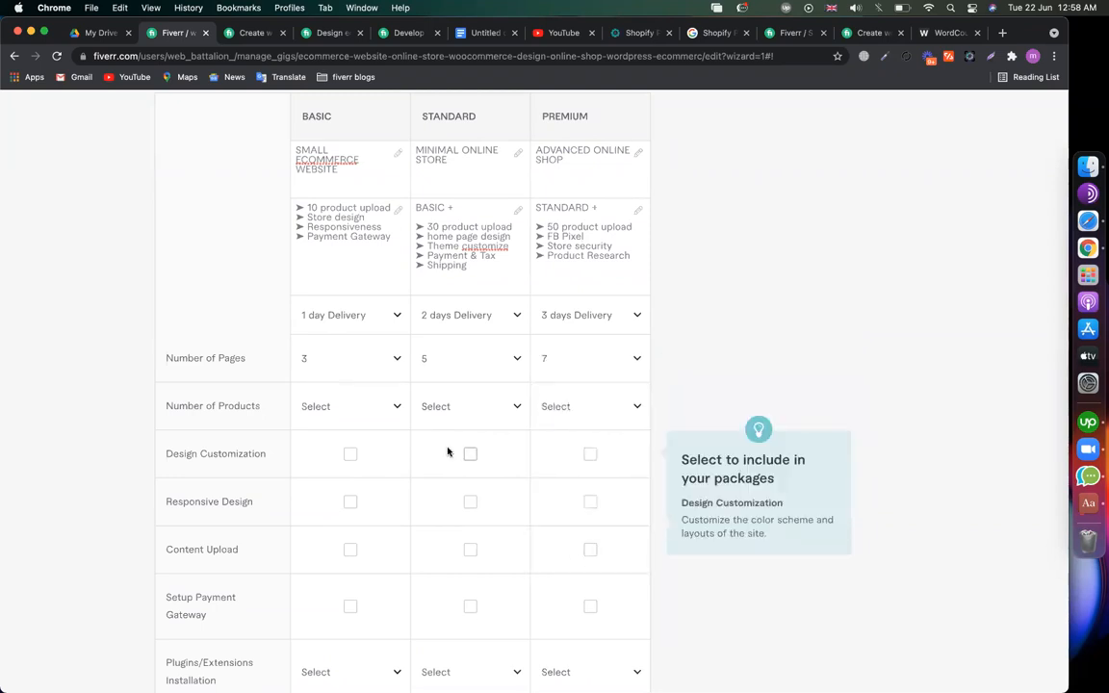
- Set the number of products to 10 for Basic, 30 for Standard and 50 for Premium
scroll(351, 401, down, 1)
click(319, 344)
scroll(335, 489, down, 3)
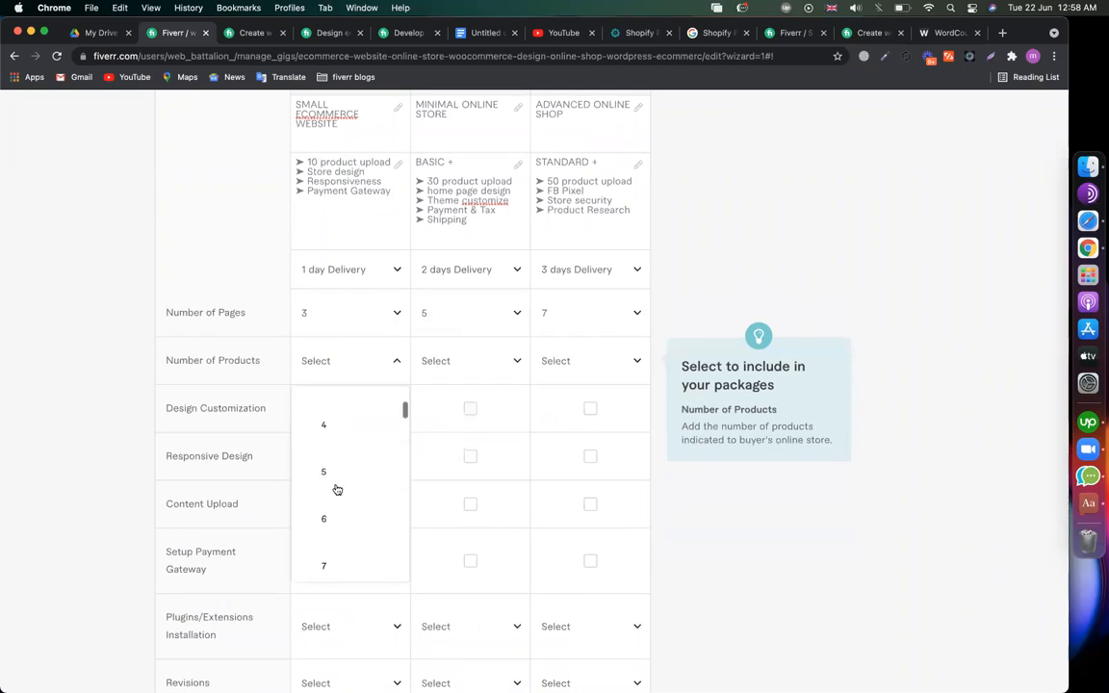
scroll(342, 552, down, 3)
click(337, 531)
click(458, 369)
scroll(460, 557, down, 10)
scroll(453, 529, down, 4)
scroll(452, 528, down, 4)
scroll(452, 495, down, 3)
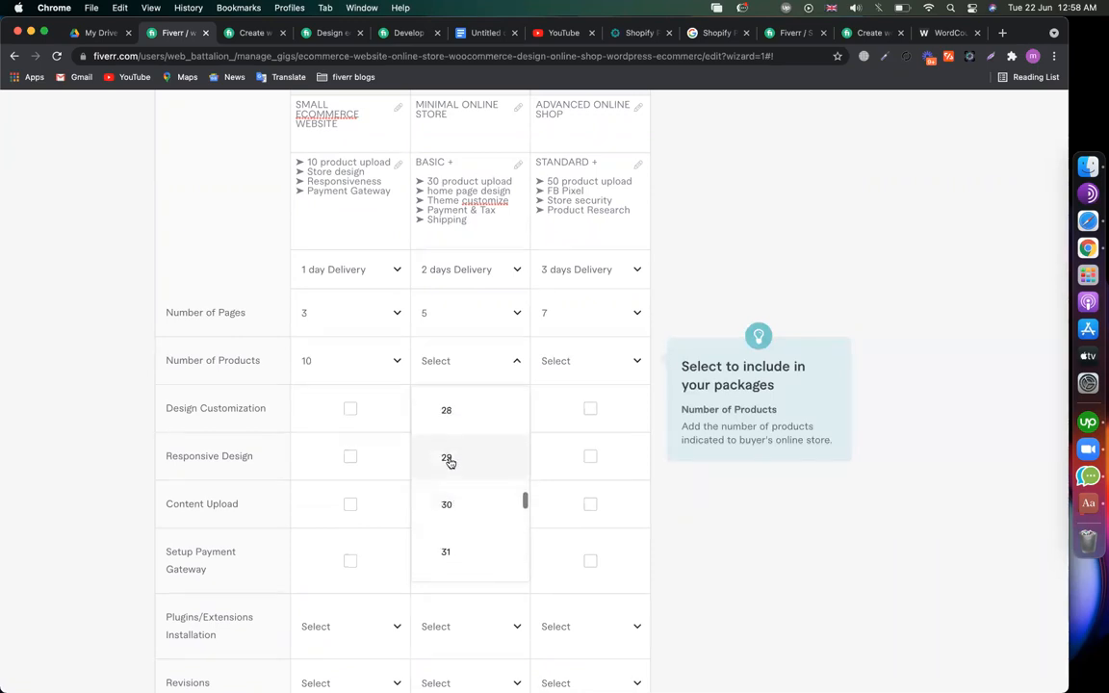
click(449, 515)
click(585, 361)
scroll(582, 487, down, 20)
click(574, 554)
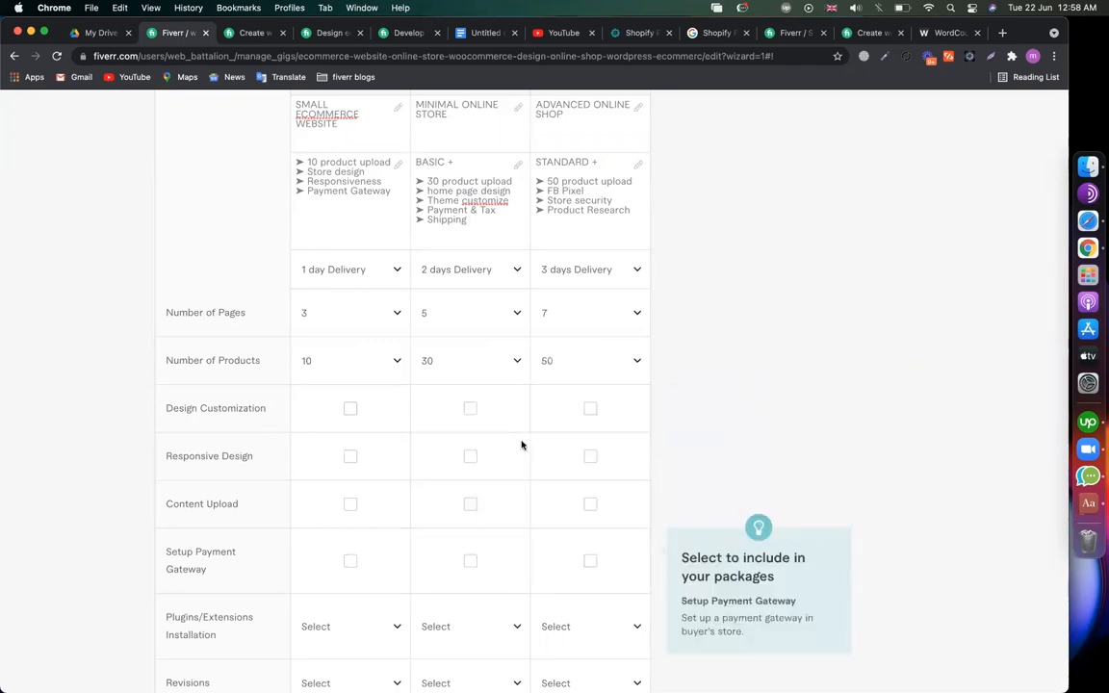
- Include Design Customization and Responsive Design in the Basic, Standard and Premium packages
click(351, 410)
click(590, 408)
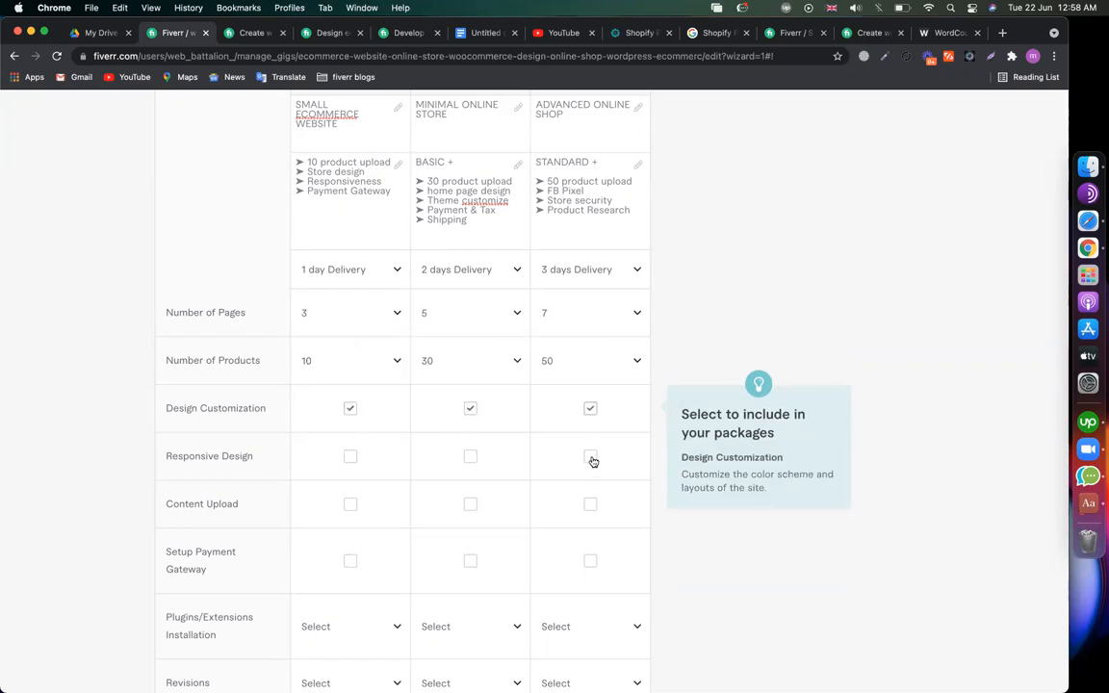
click(590, 456)
click(470, 456)
click(366, 455)
- Include Content Upload and Setup Payment Gateway in all three packages
click(352, 505)
click(469, 503)
click(590, 504)
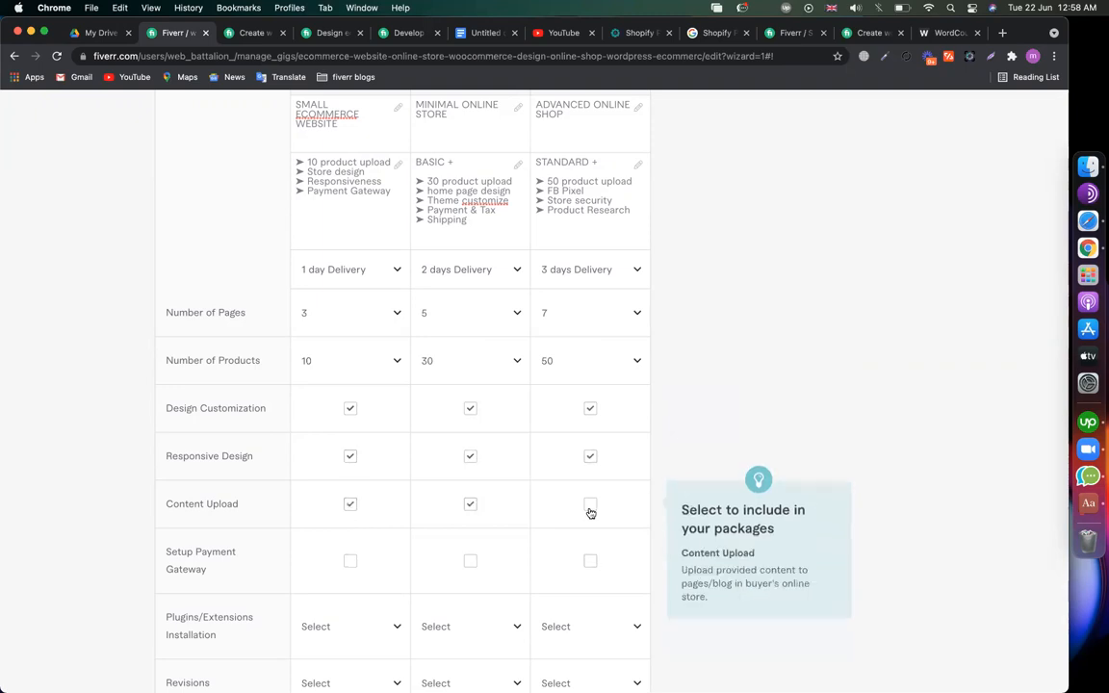
click(590, 560)
click(470, 560)
click(349, 560)
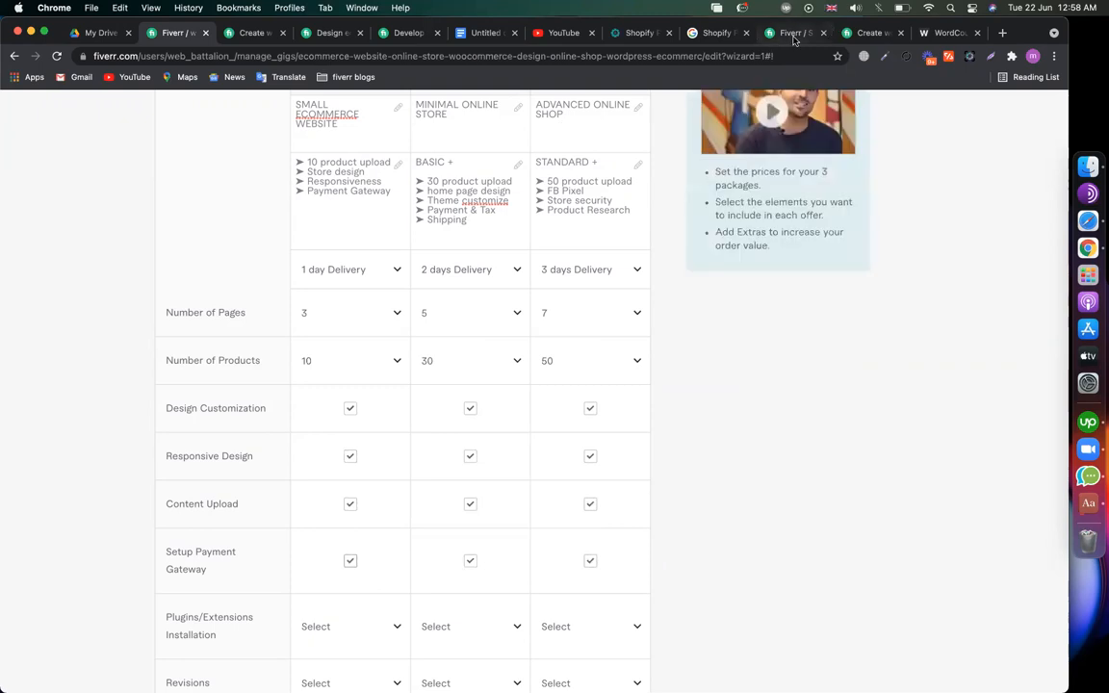
- Examine which features the competitor gig with the "Basic ecommerce Website" package includes in each tier, especially Design Customization
click(402, 35)
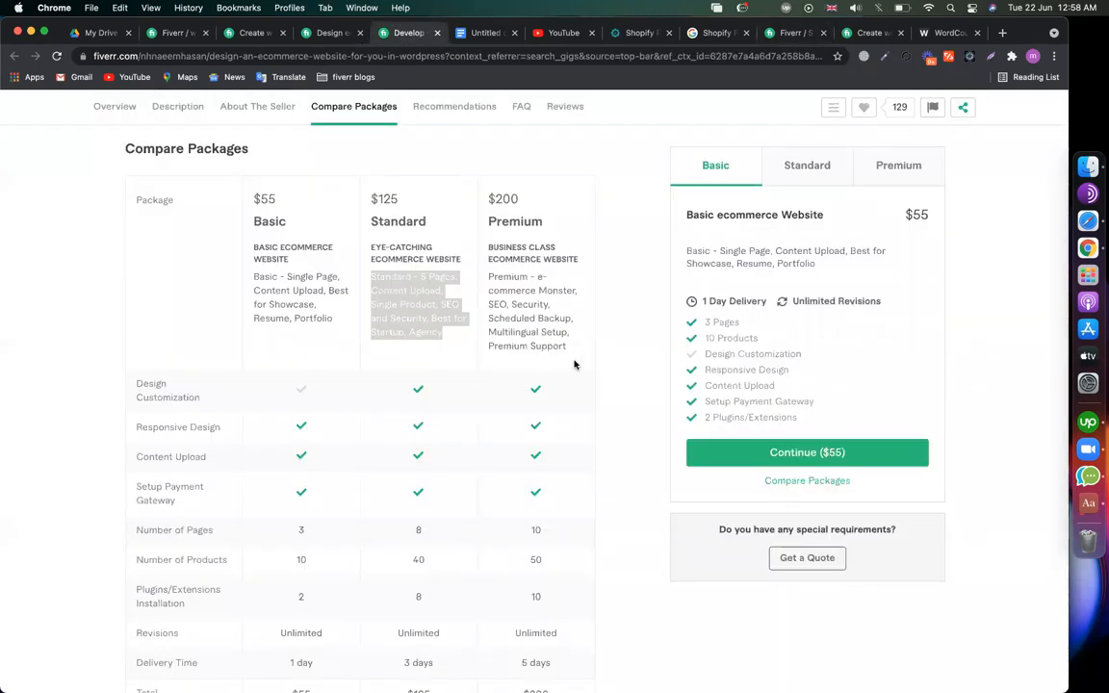
click(636, 342)
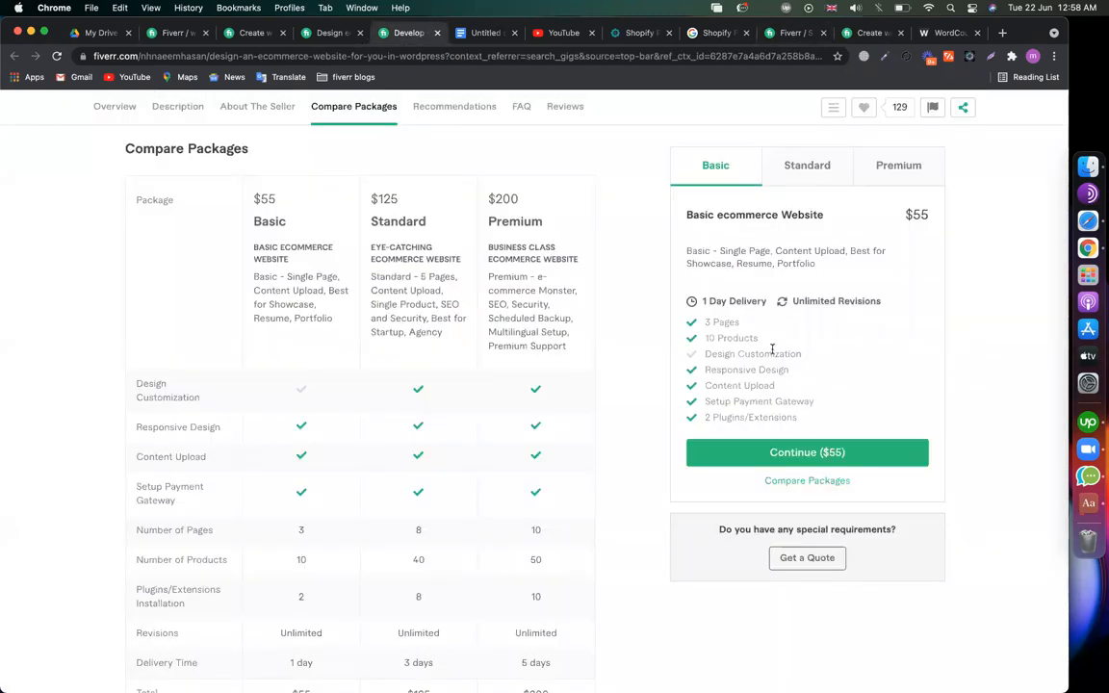
drag(796, 354, 735, 346)
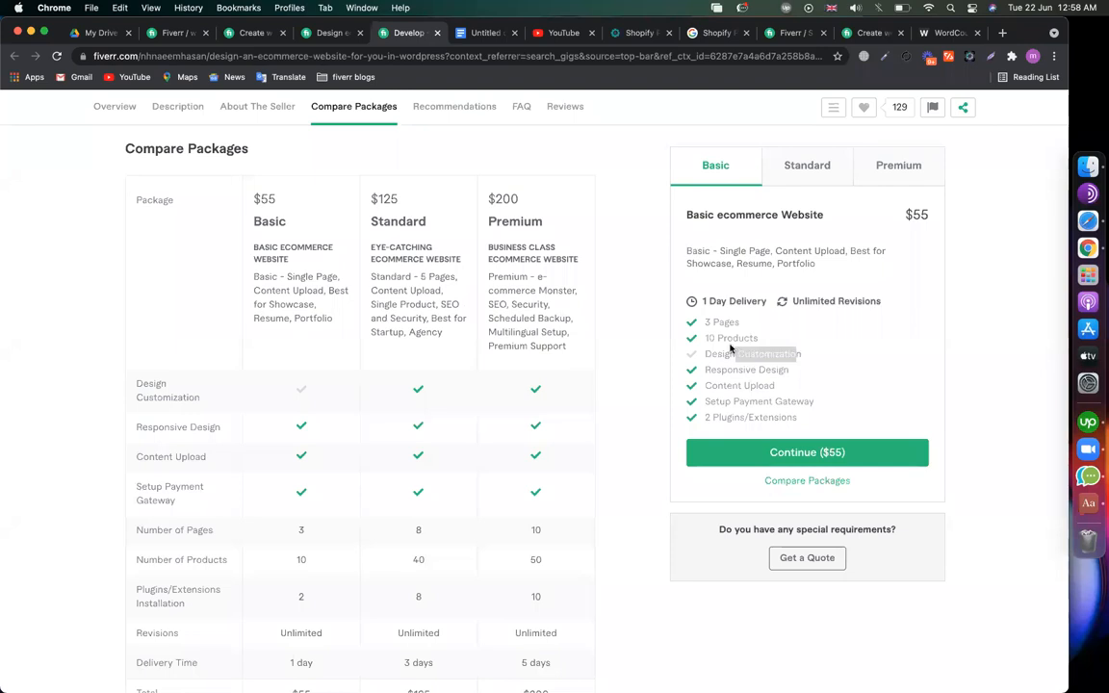
click(797, 169)
click(897, 166)
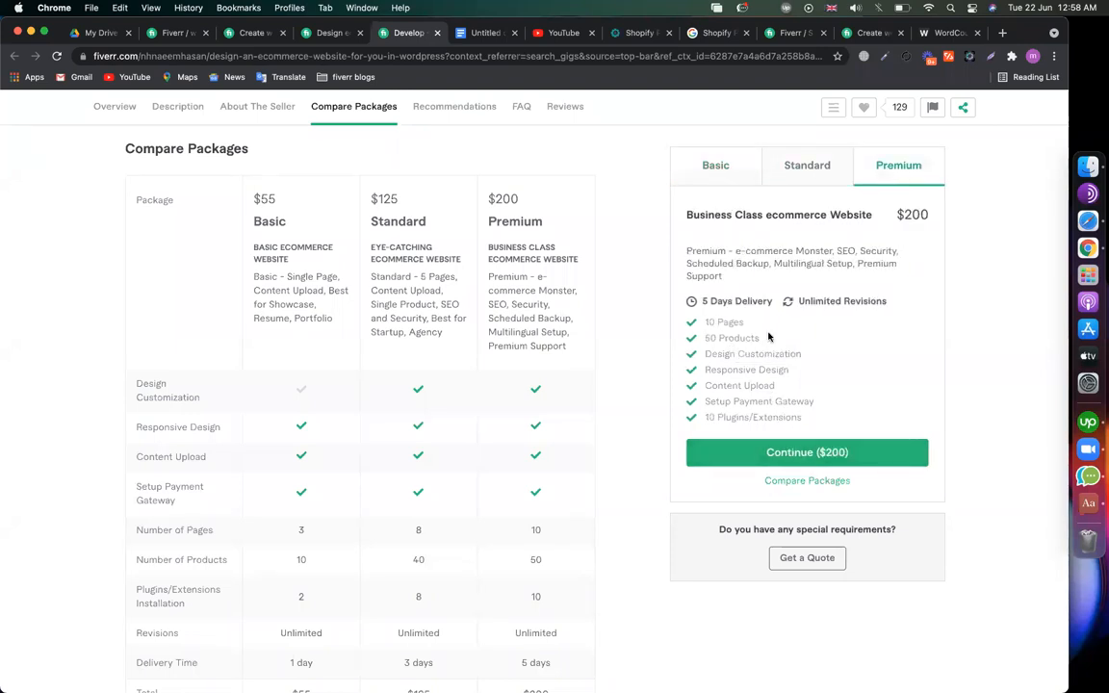
- Compare the Basic and Standard packages of the "High Converting Landing Page" competitor gig for price and Design Customization
click(300, 33)
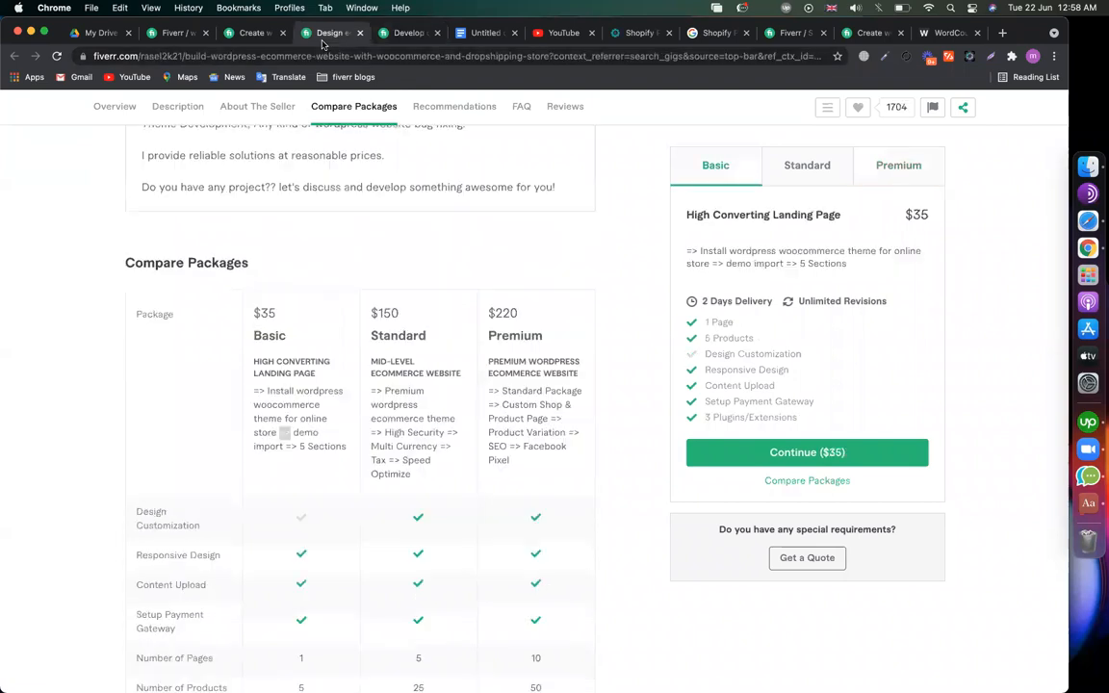
click(804, 169)
click(712, 168)
triple_click(797, 353)
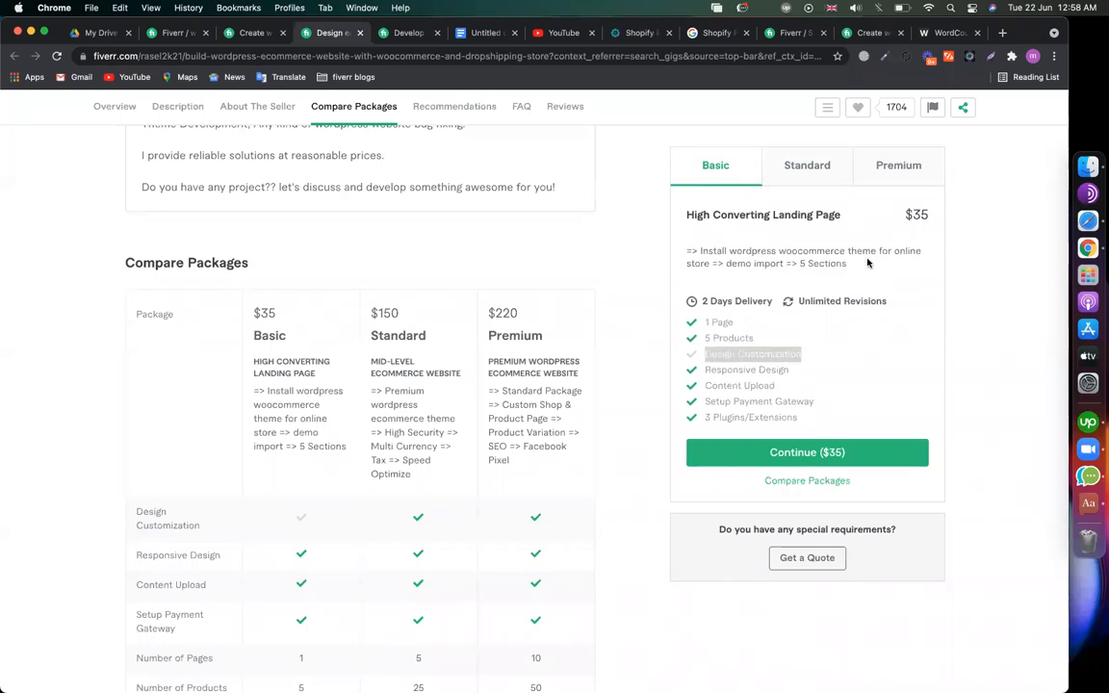
triple_click(917, 214)
drag(806, 355, 707, 354)
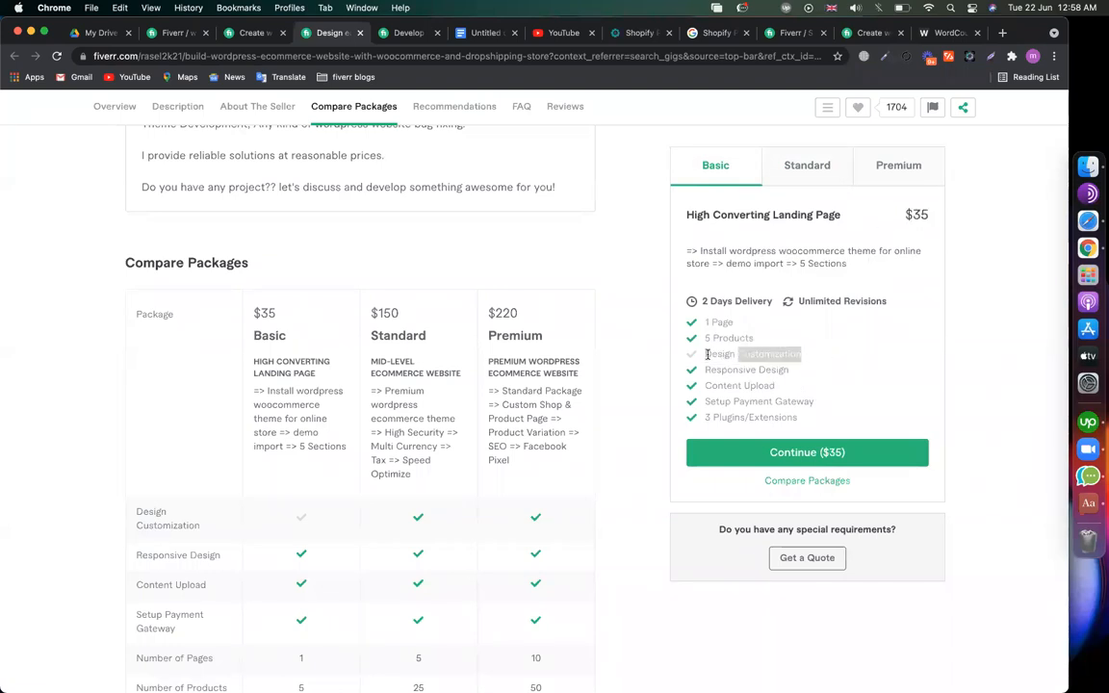
click(810, 168)
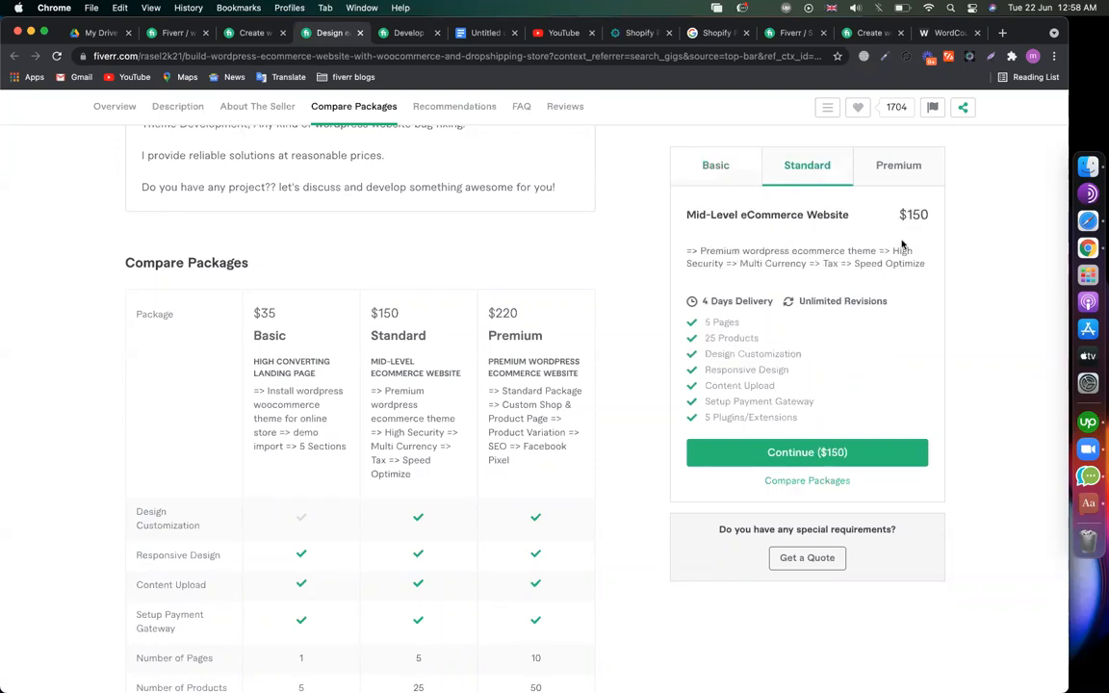
click(714, 166)
triple_click(717, 354)
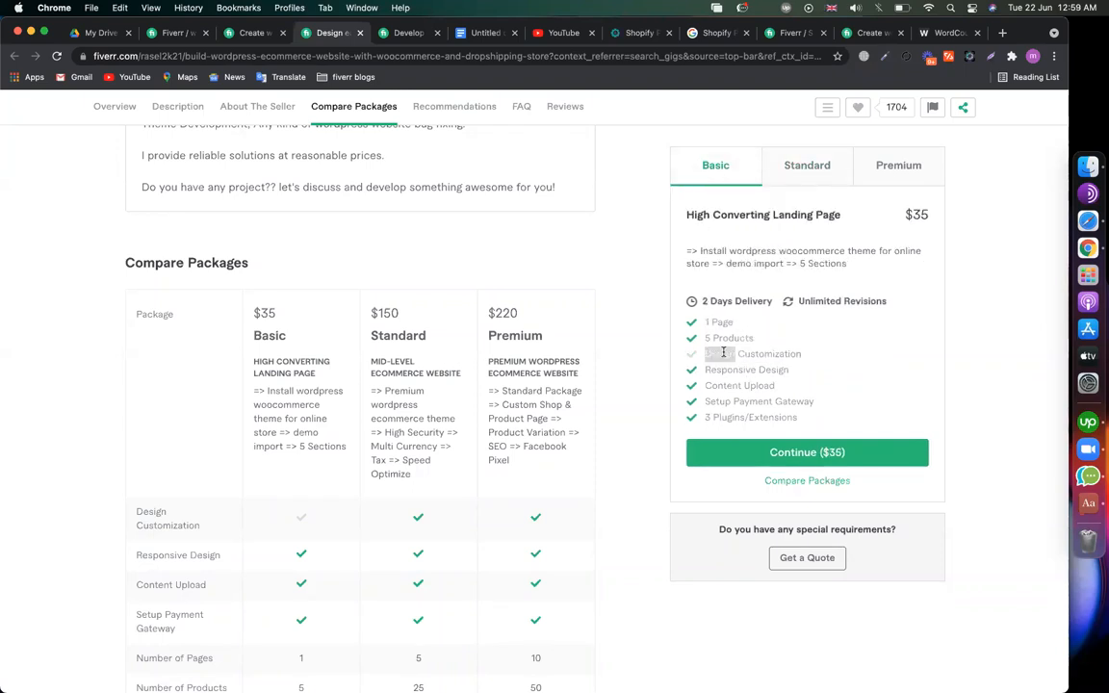
- Set Plugins/Extensions Installation in the gig form to 3 for Basic, 5 for Standard and 7 for Premium
click(178, 33)
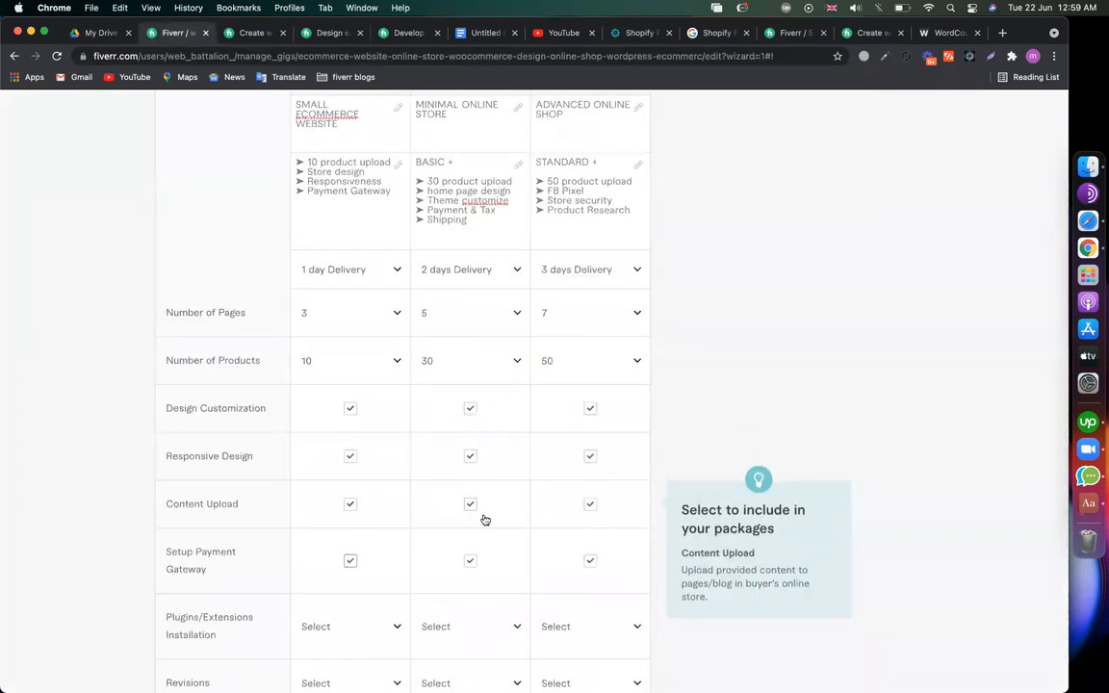
scroll(485, 520, down, 4)
click(368, 454)
scroll(356, 563, down, 2)
click(350, 566)
click(446, 464)
scroll(465, 519, down, 4)
click(464, 536)
click(572, 470)
scroll(567, 545, down, 4)
click(580, 650)
scroll(315, 430, down, 2)
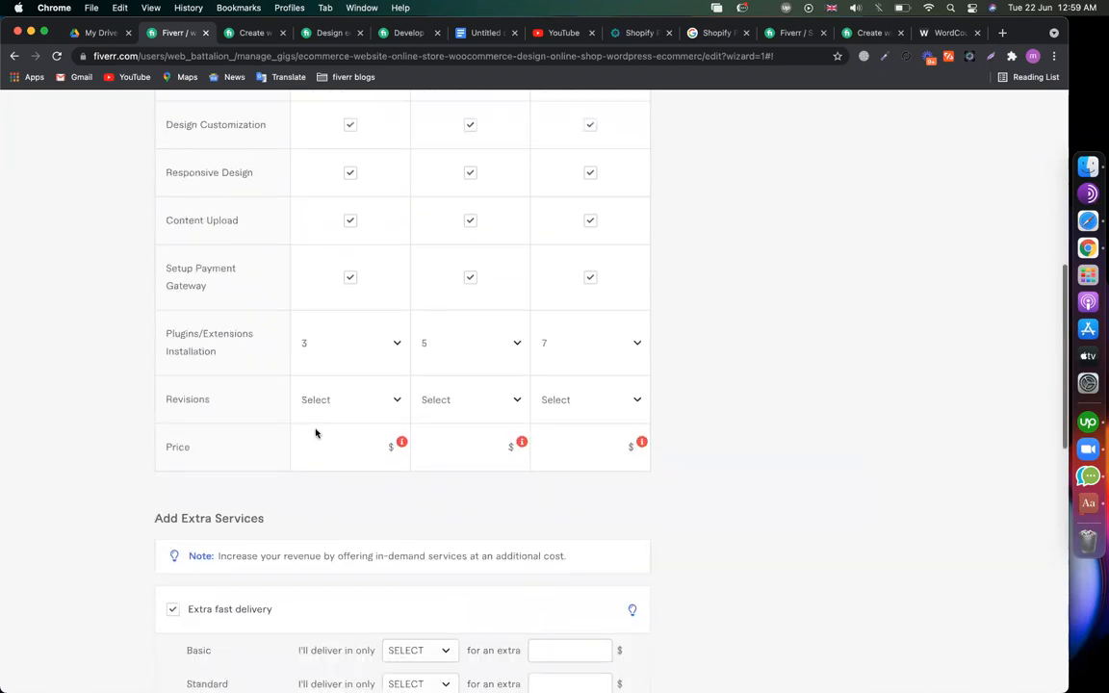
- Set Revisions to Unlimited for the Basic, Standard and Premium packages
click(339, 401)
scroll(342, 551, down, 6)
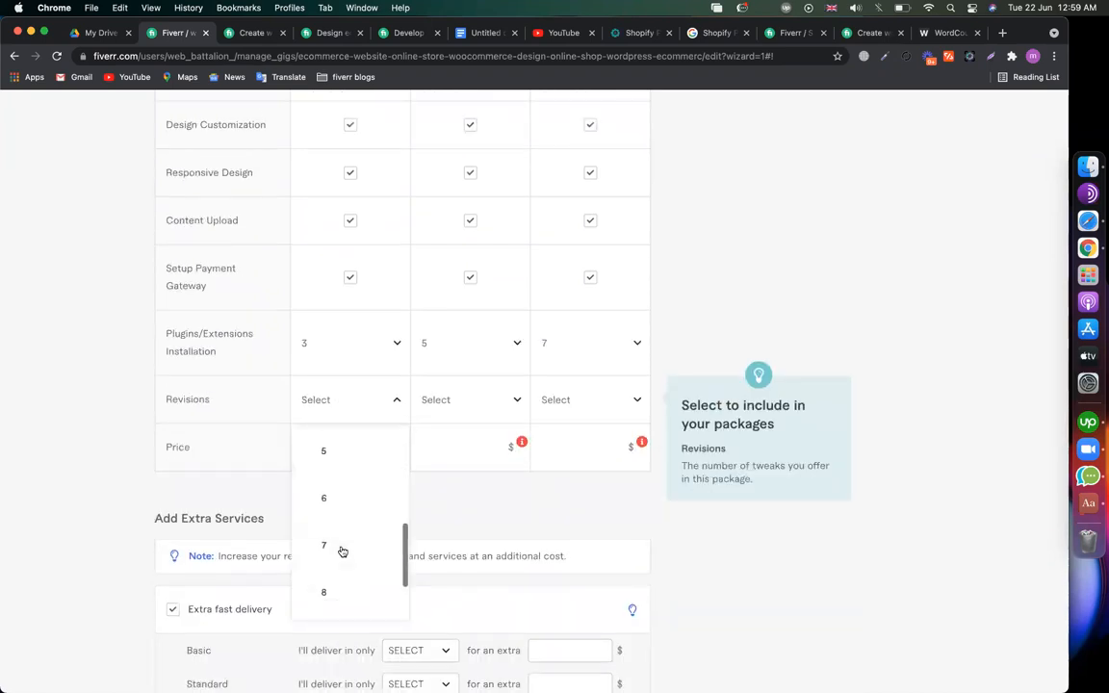
click(341, 590)
click(448, 401)
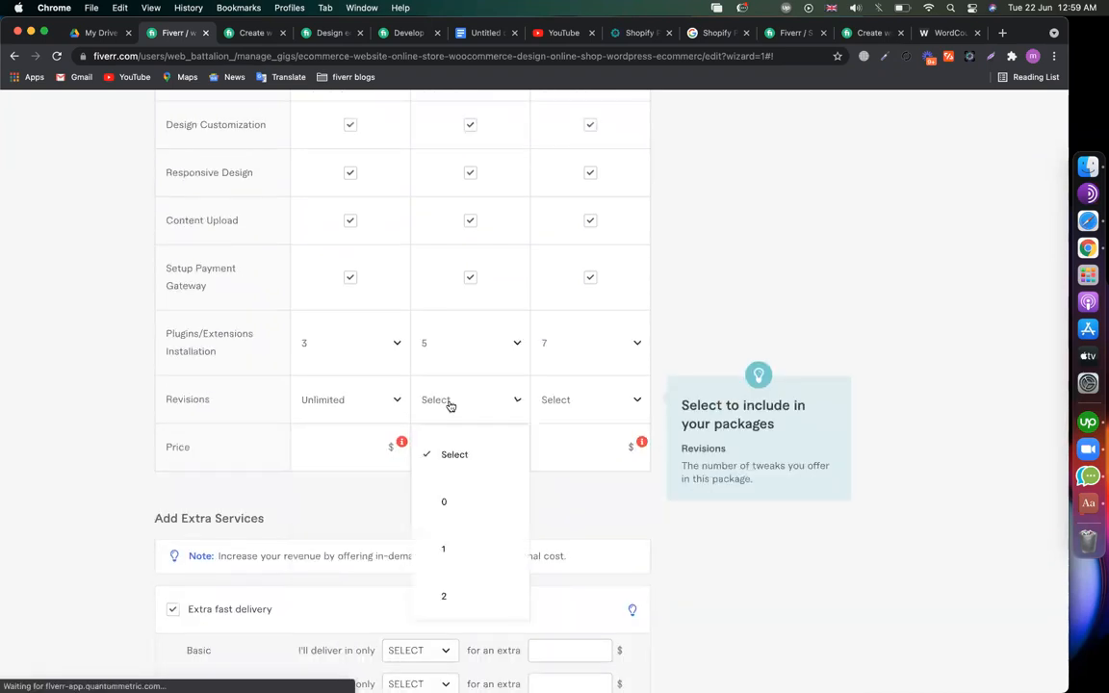
scroll(462, 539, down, 6)
click(461, 591)
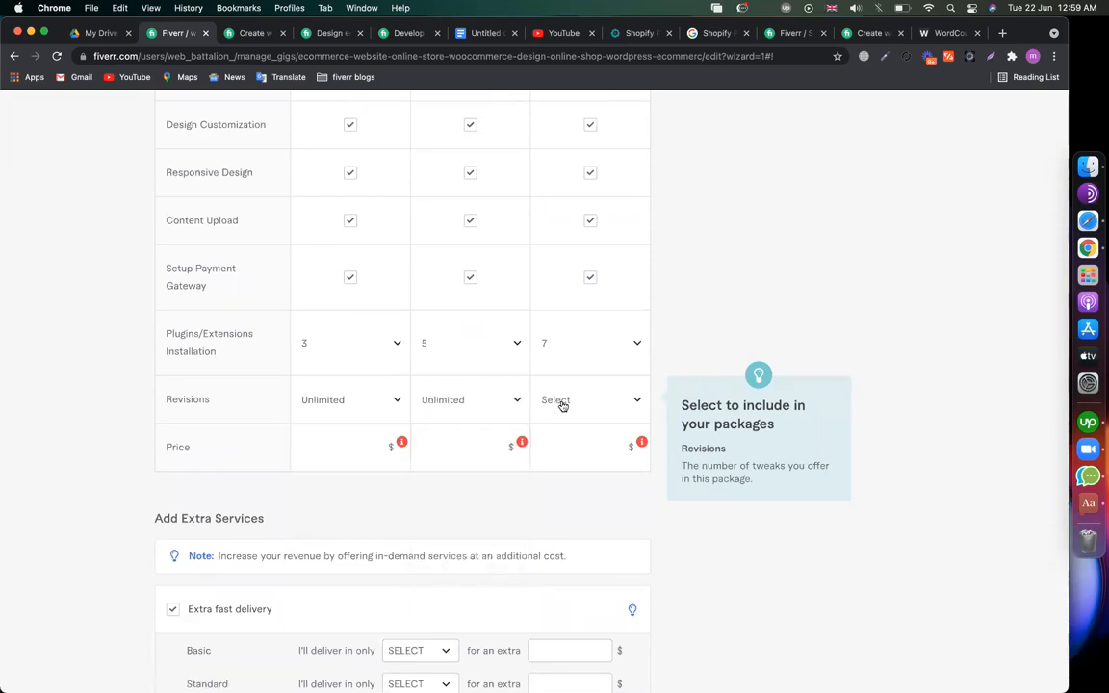
click(564, 401)
scroll(562, 558, down, 6)
click(580, 590)
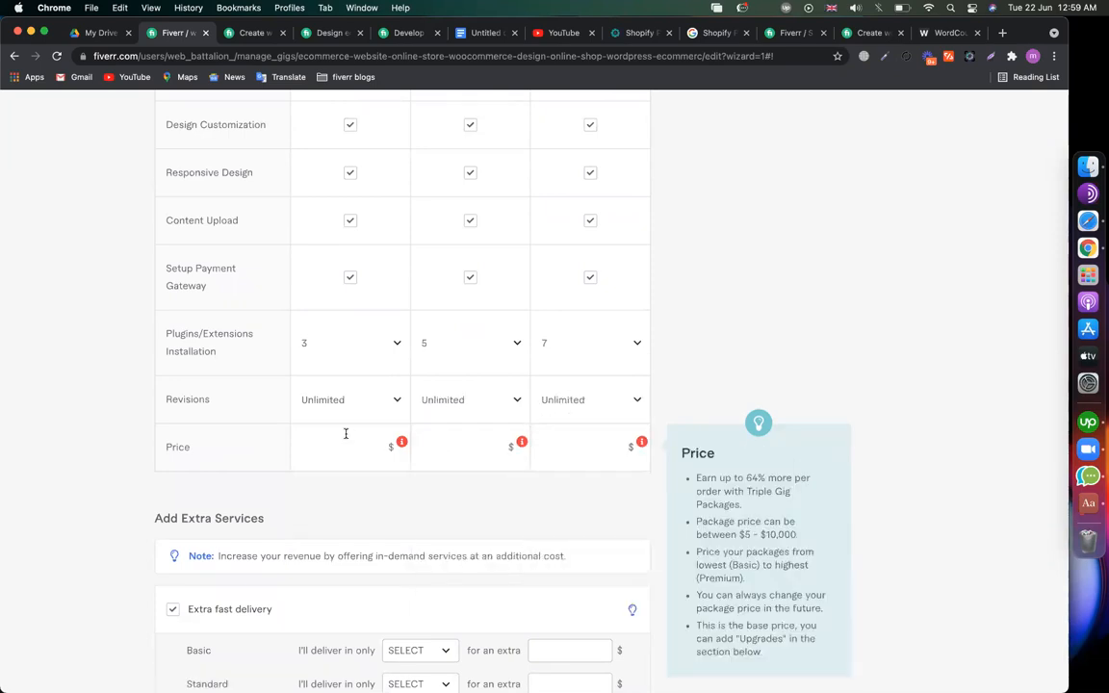
- Set the package prices to $25 for Basic, $50 for Standard and $120 for Premium
scroll(301, 424, up, 6)
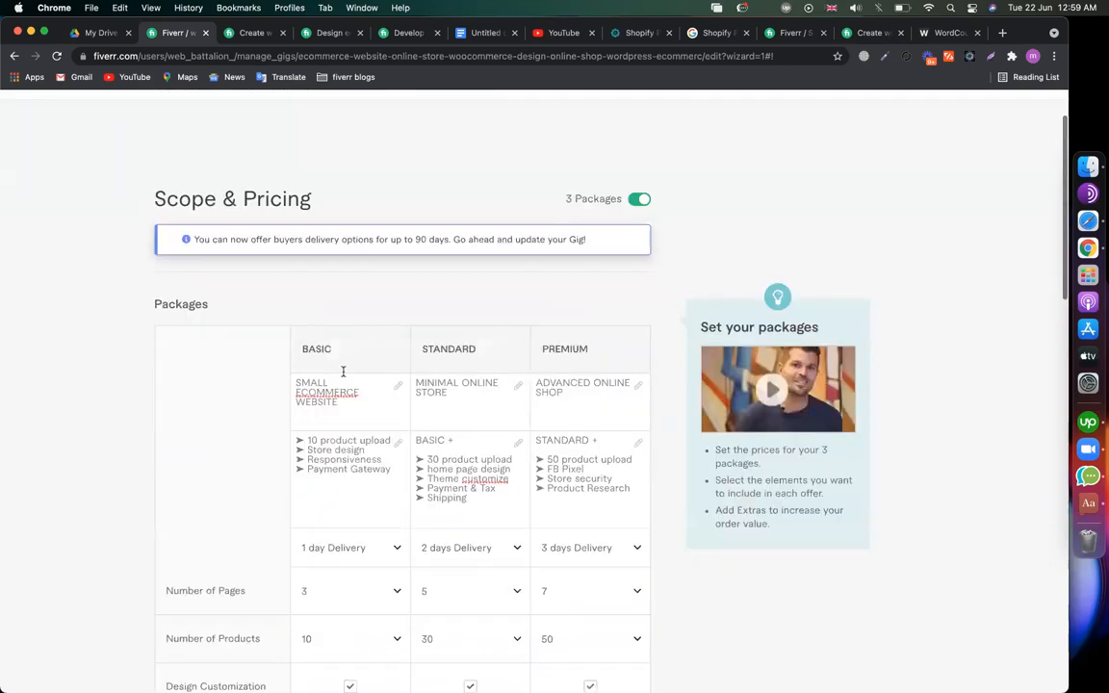
scroll(357, 356, down, 6)
scroll(349, 290, up, 1)
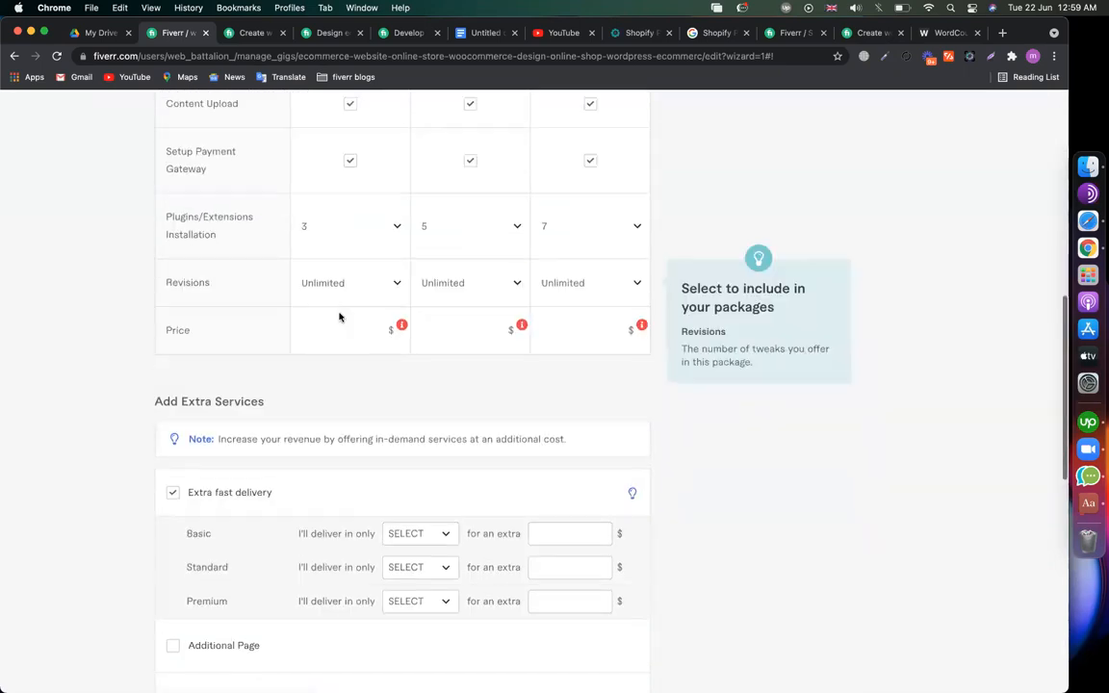
click(339, 331)
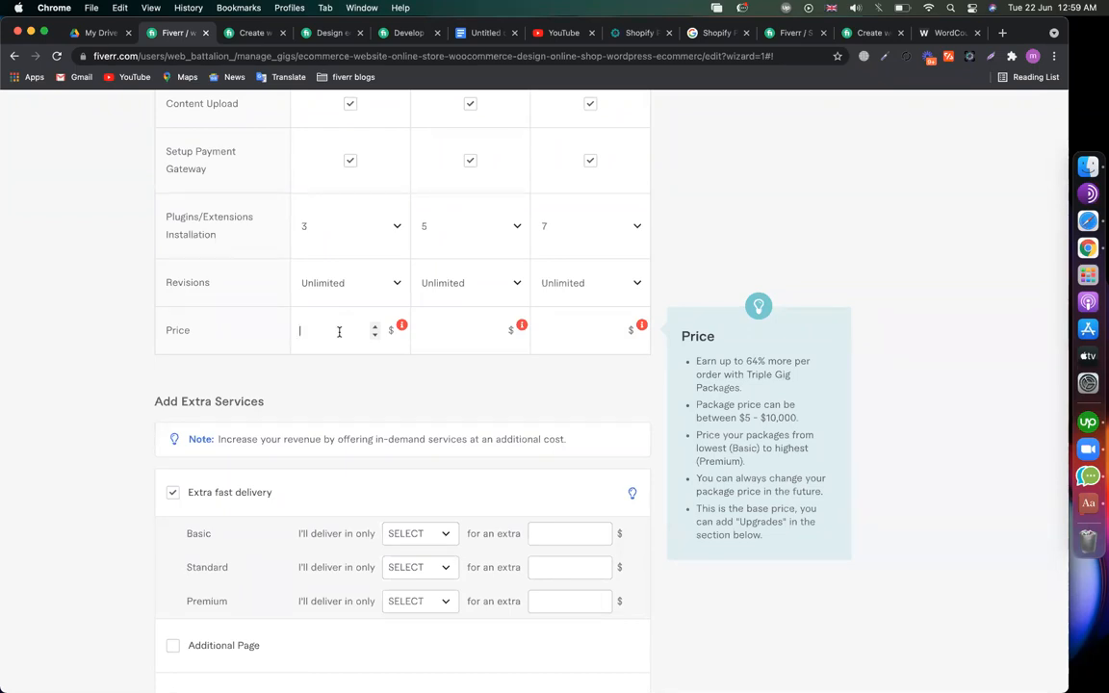
text(25)
click(433, 335)
text(50)
click(566, 331)
text(120)
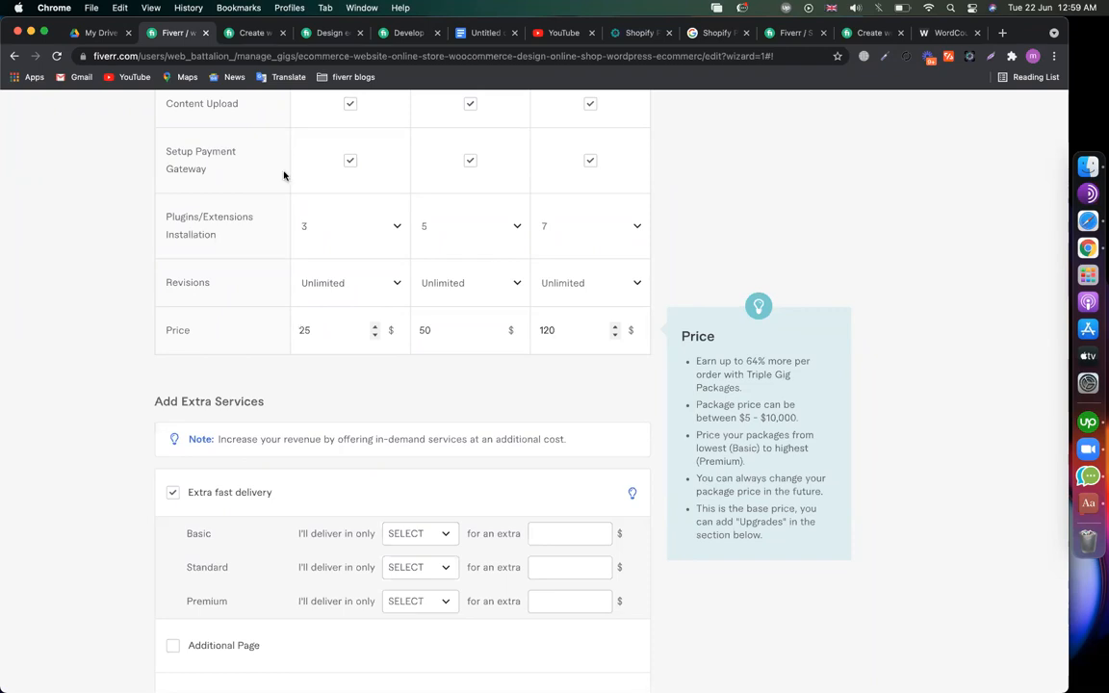
- Check the Basic package's price and inclusions on the "Basic ecommerce Website" competitor gig
click(400, 35)
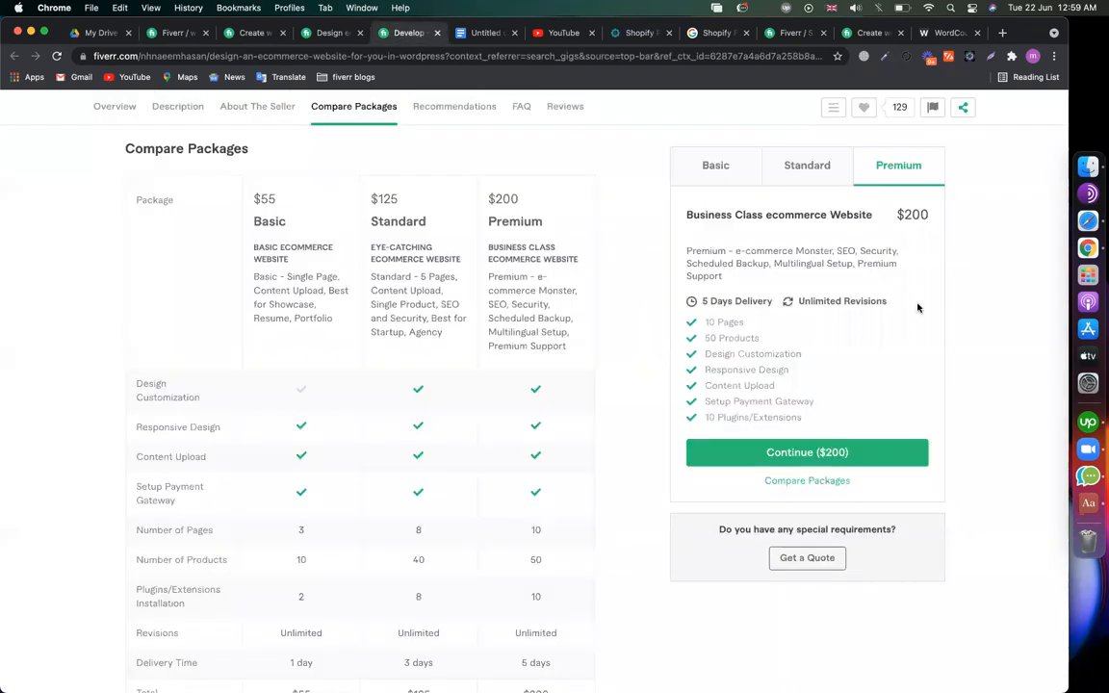
double_click(714, 165)
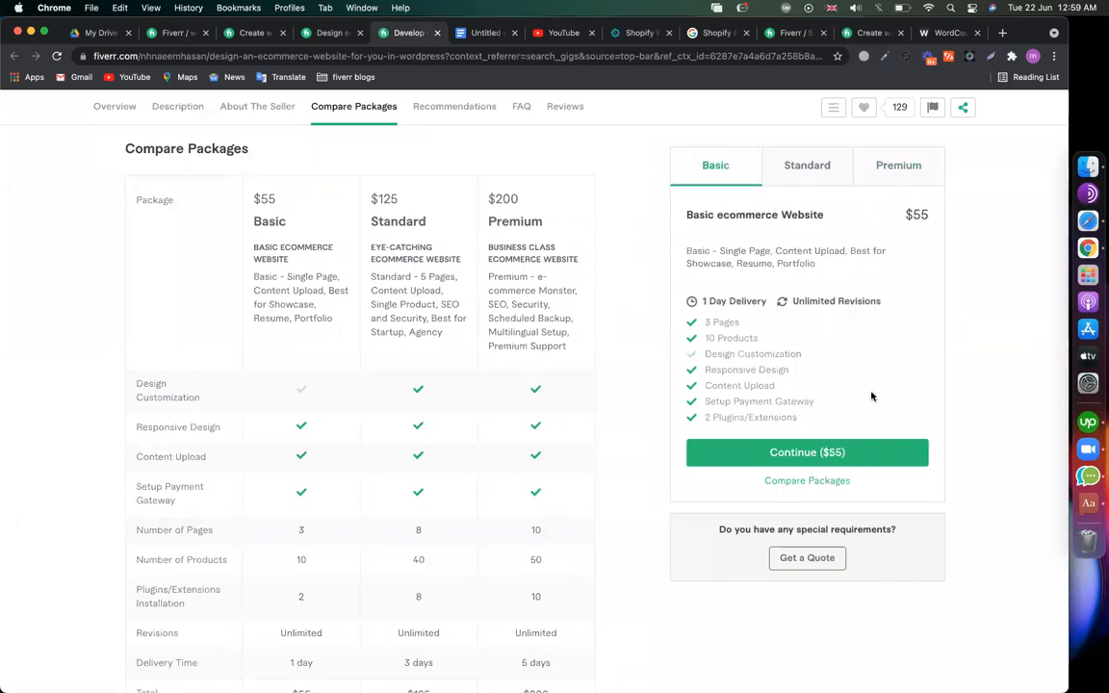
scroll(881, 503, down, 3)
scroll(881, 502, up, 10)
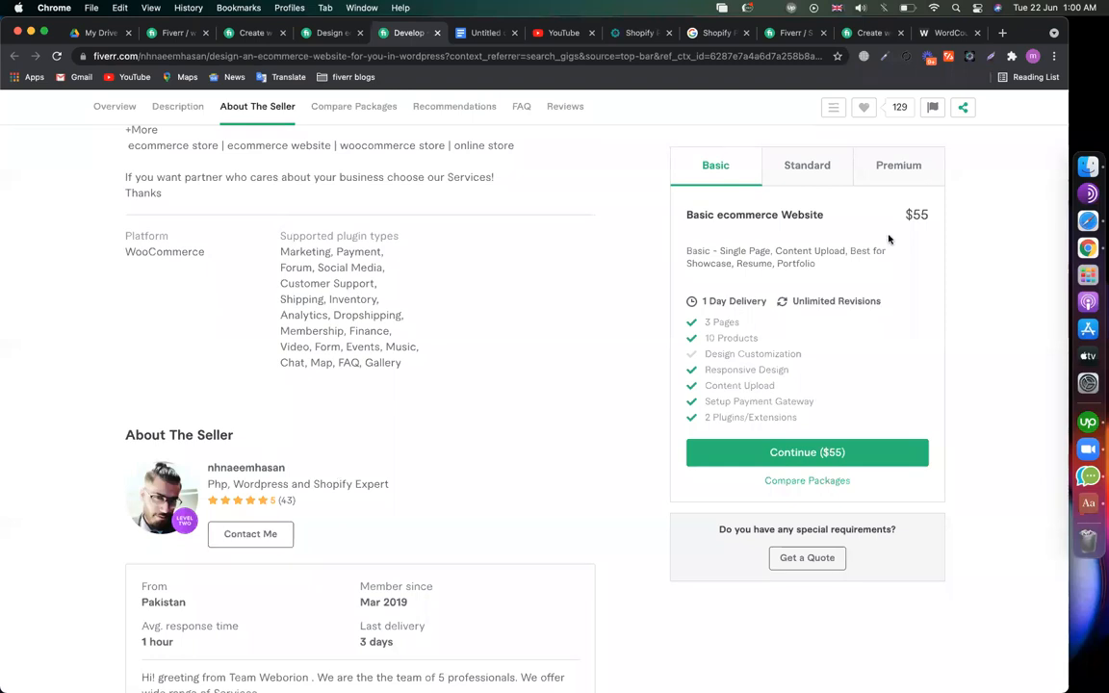
double_click(916, 212)
click(936, 237)
double_click(924, 219)
- Return to the gig form and re-enter 25 as the Basic package price
click(172, 33)
click(306, 330)
double_click(306, 330)
click(452, 331)
drag(364, 330, 197, 312)
text(25)
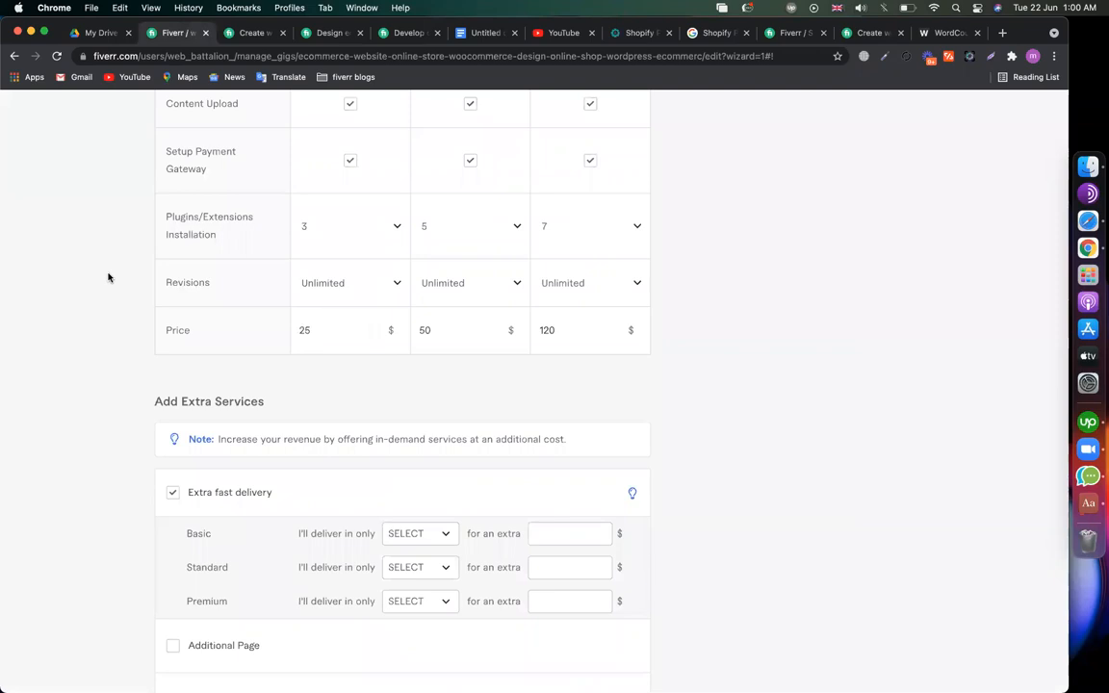
- Review the titles, descriptions, delivery times and included features of all three packages in the Scope & Pricing table
click(609, 330)
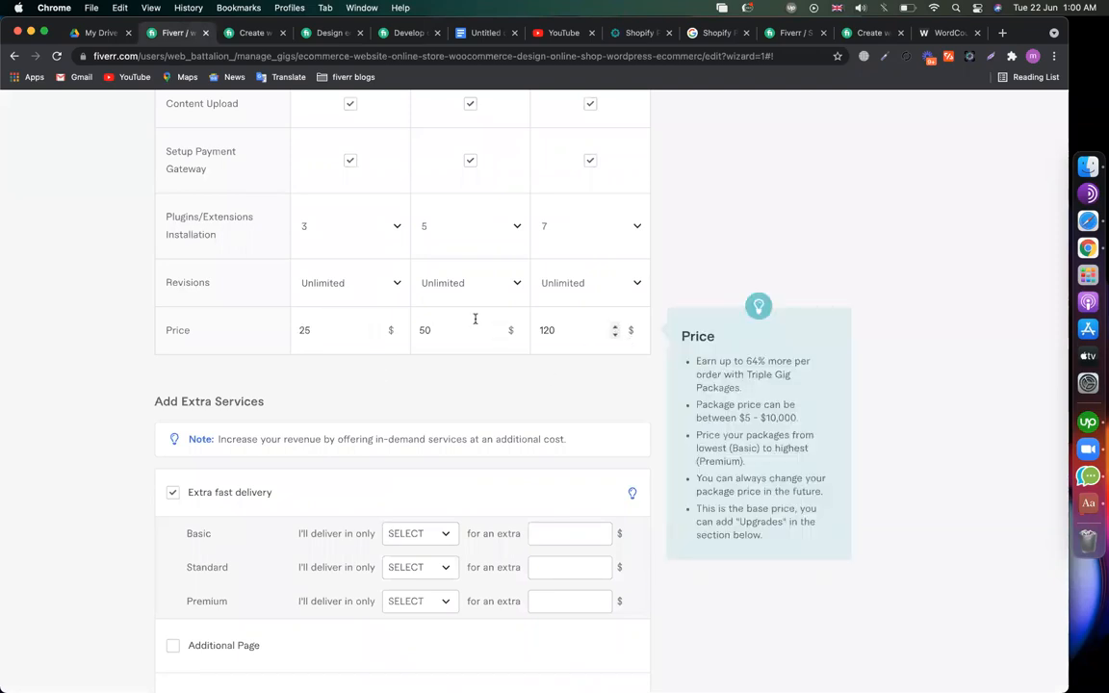
scroll(474, 318, up, 10)
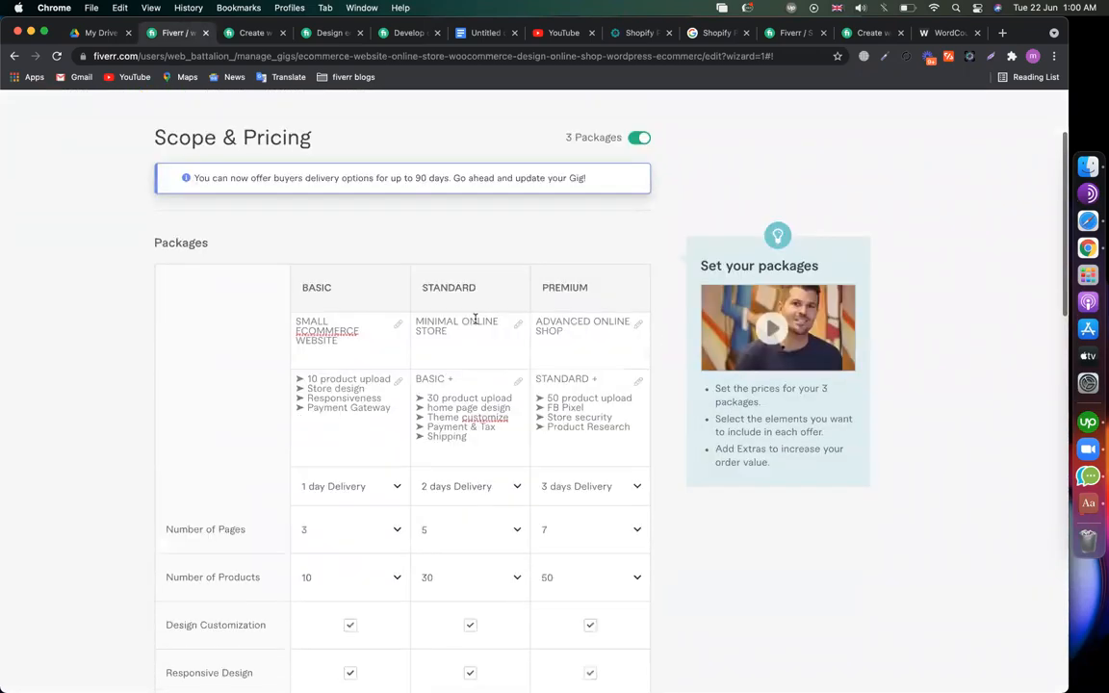
scroll(474, 318, down, 5)
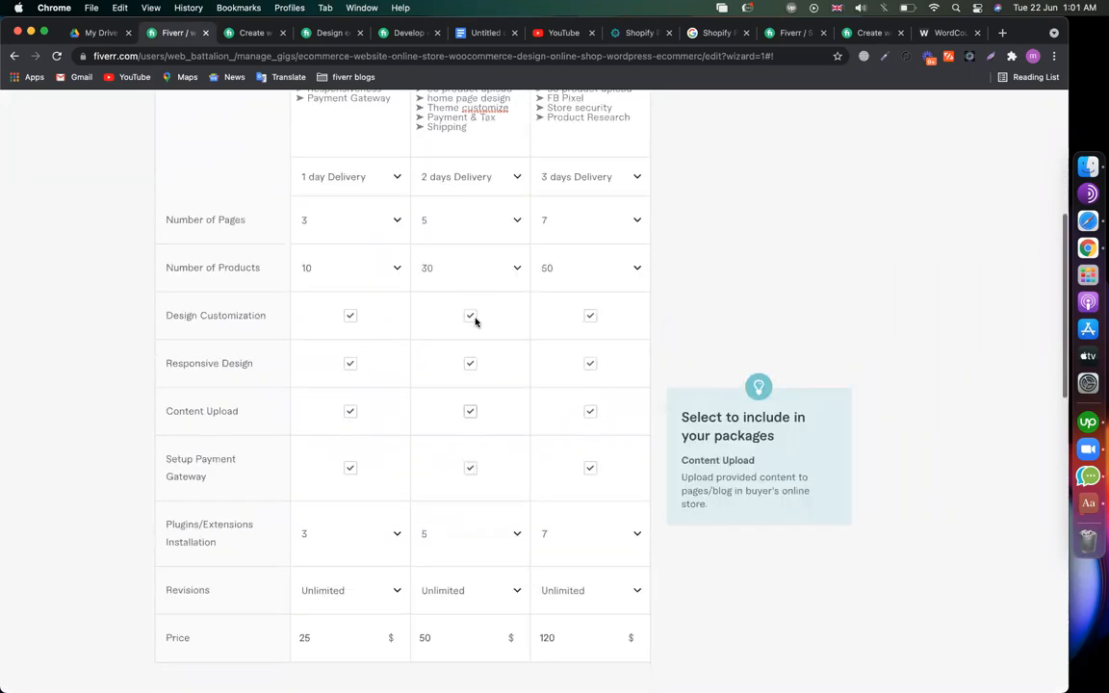
scroll(474, 320, up, 4)
scroll(464, 522, down, 2)
scroll(465, 523, up, 2)
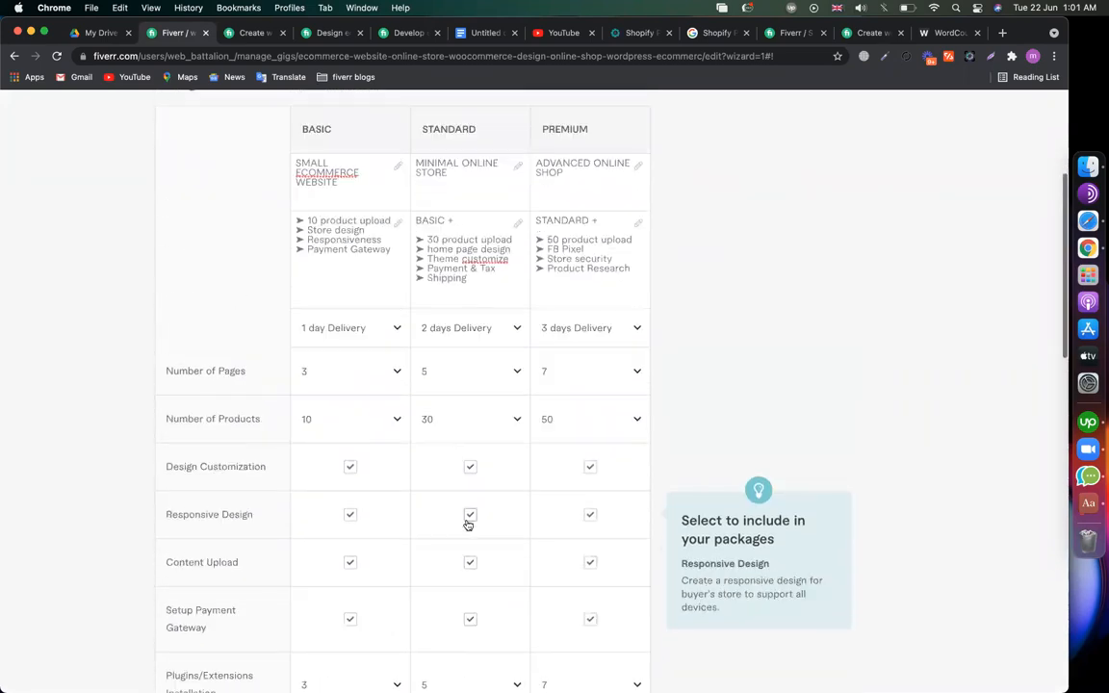
scroll(468, 525, up, 1)
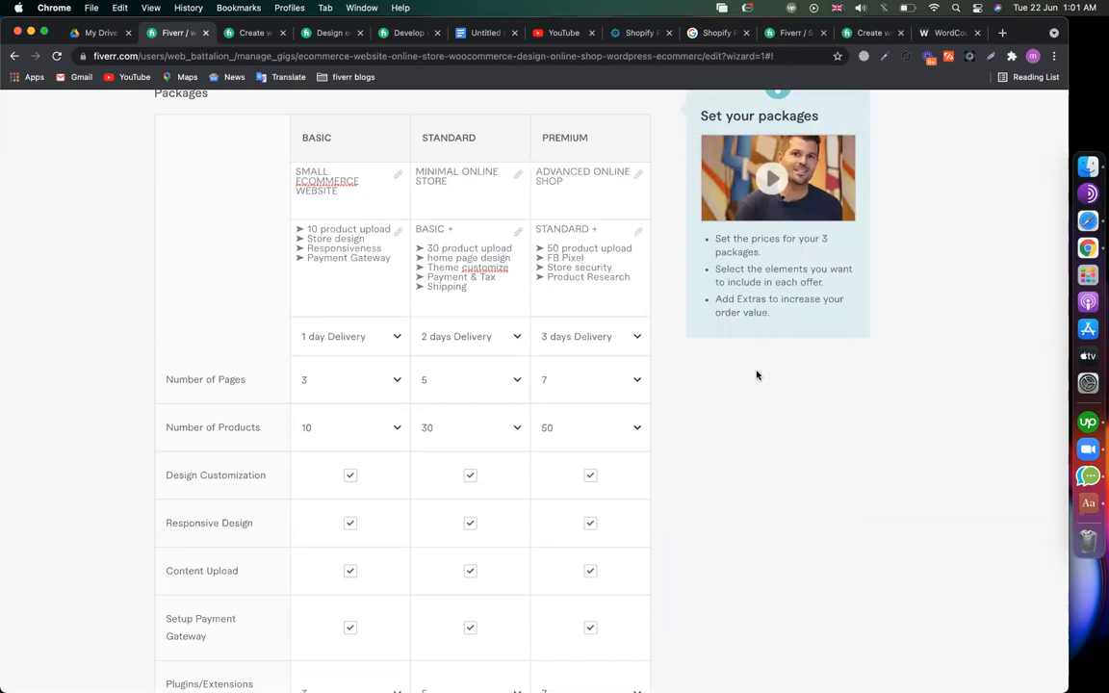
scroll(770, 396, up, 1)
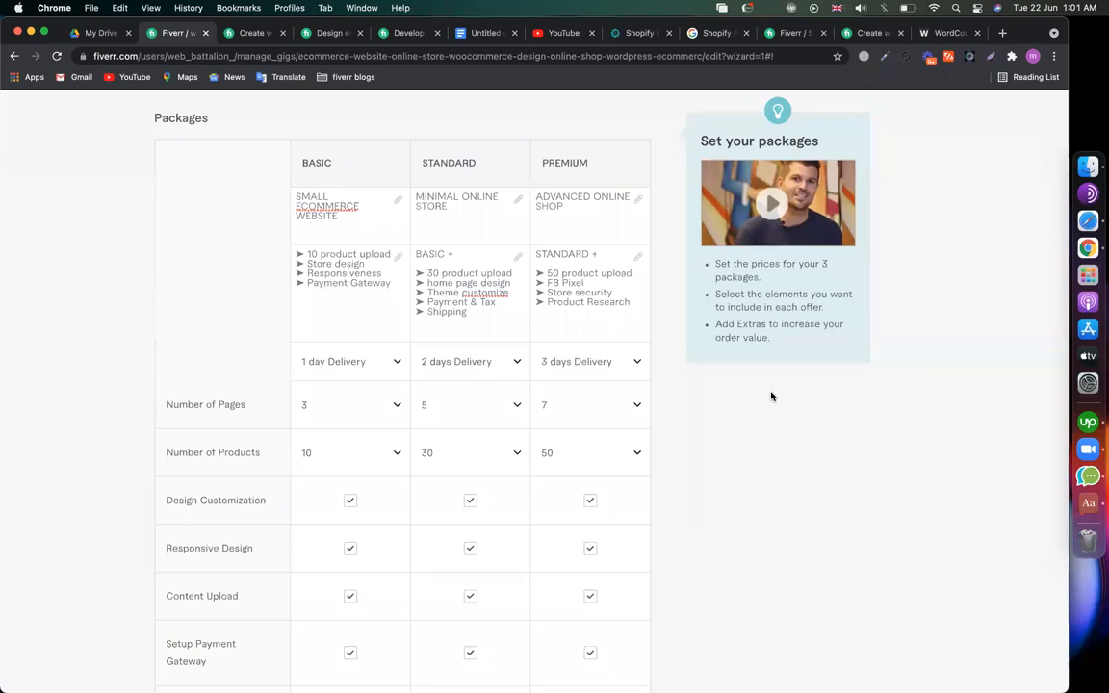
- Look through the Add Extra Services options and compare them with the delivery times and features in the packages table
scroll(771, 395, down, 8)
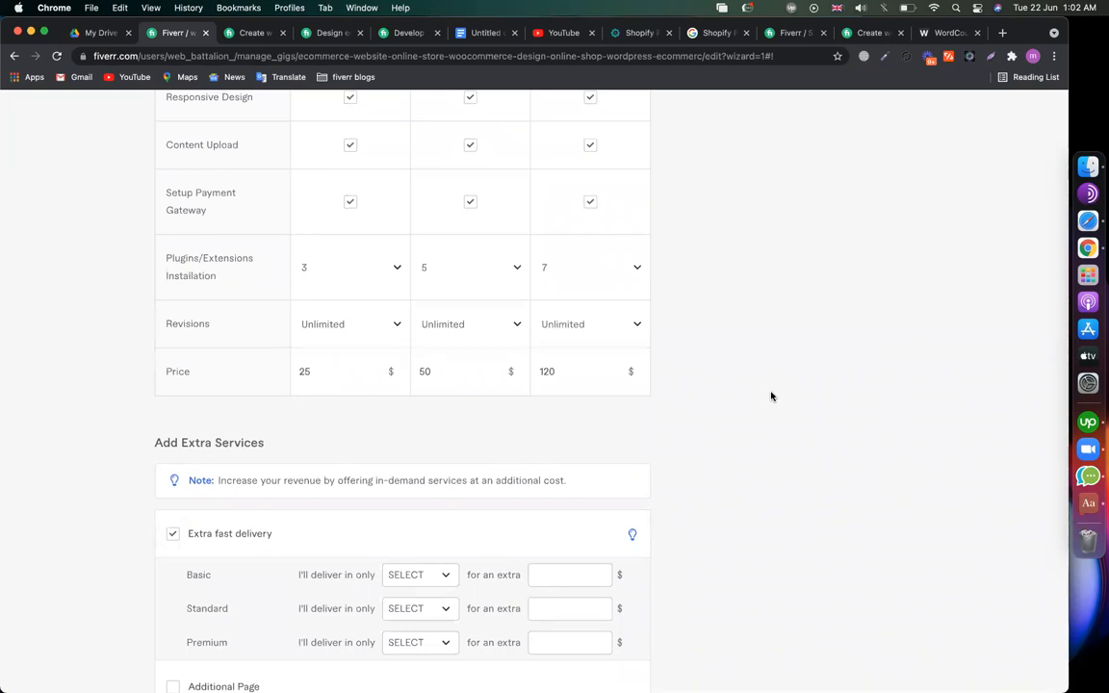
scroll(770, 395, down, 5)
scroll(772, 381, up, 2)
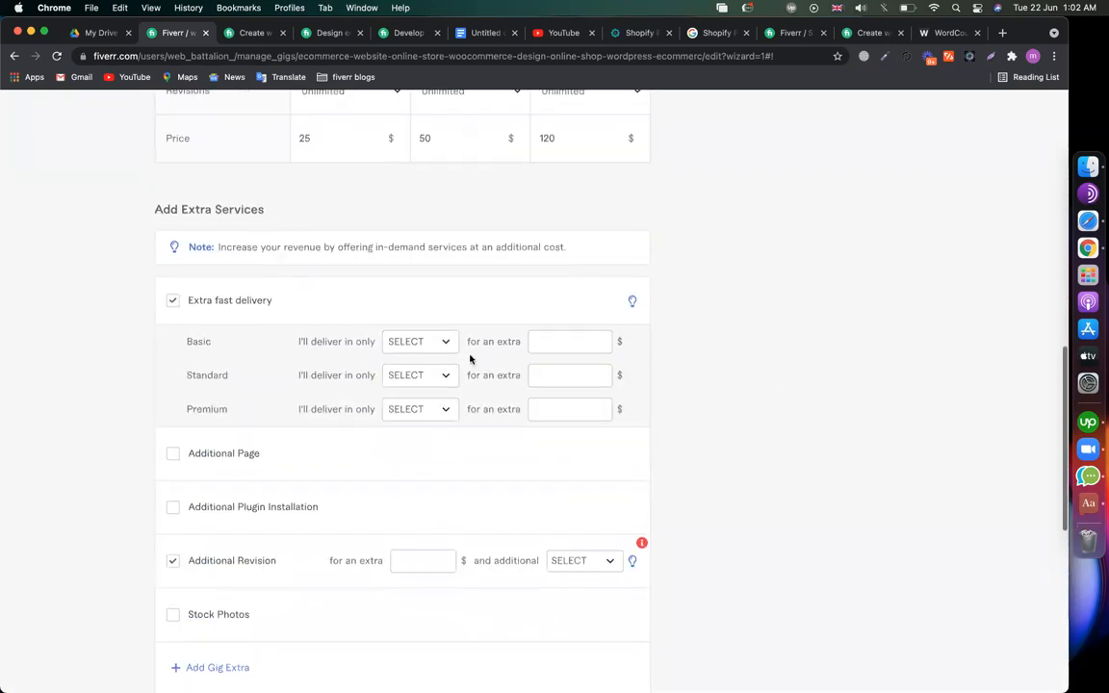
scroll(257, 321, up, 10)
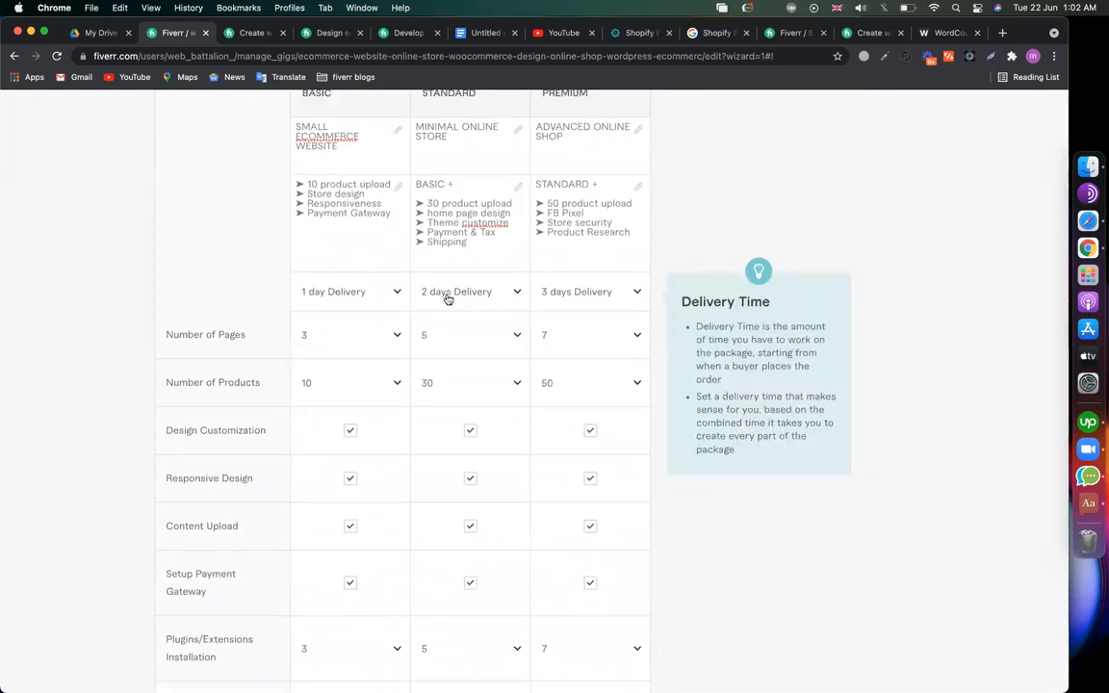
scroll(447, 300, down, 10)
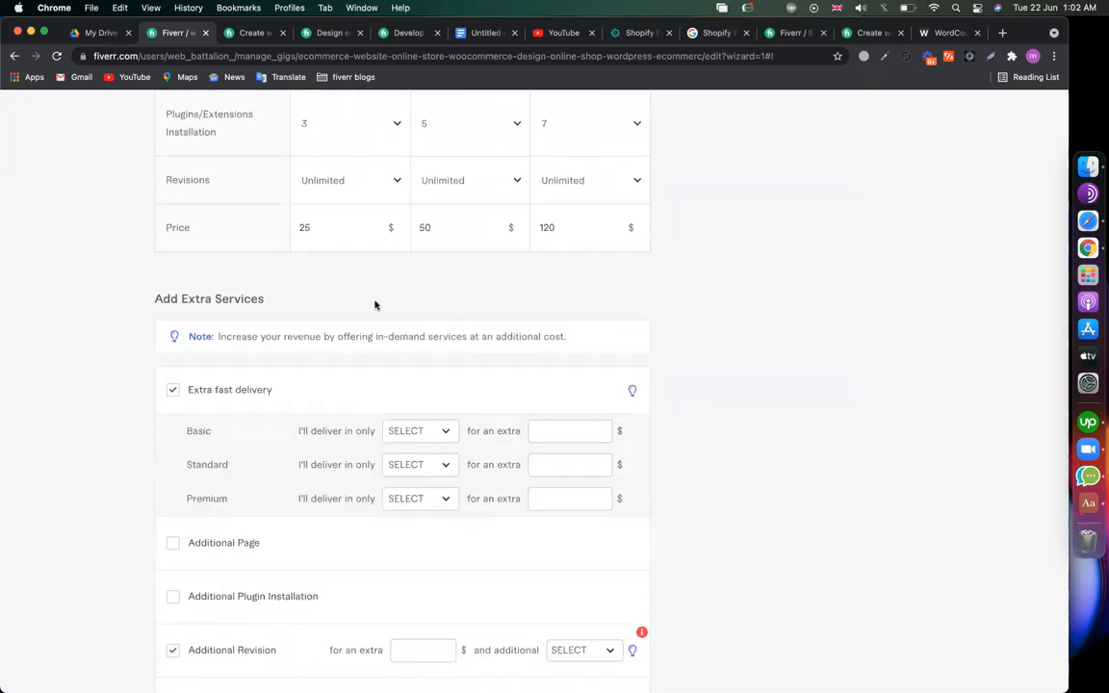
drag(181, 300, 128, 306)
click(128, 306)
scroll(128, 306, up, 1)
scroll(128, 306, up, 5)
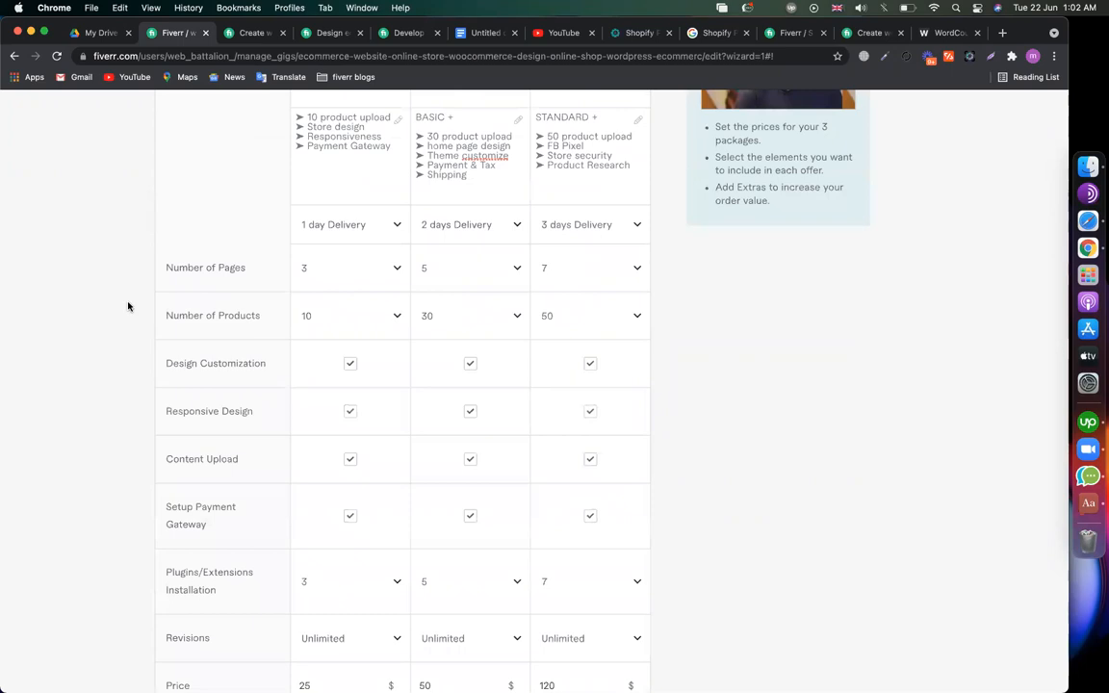
- Compare the product upload lines in the three package descriptions and check the Standard package's title
scroll(128, 306, up, 1)
click(432, 214)
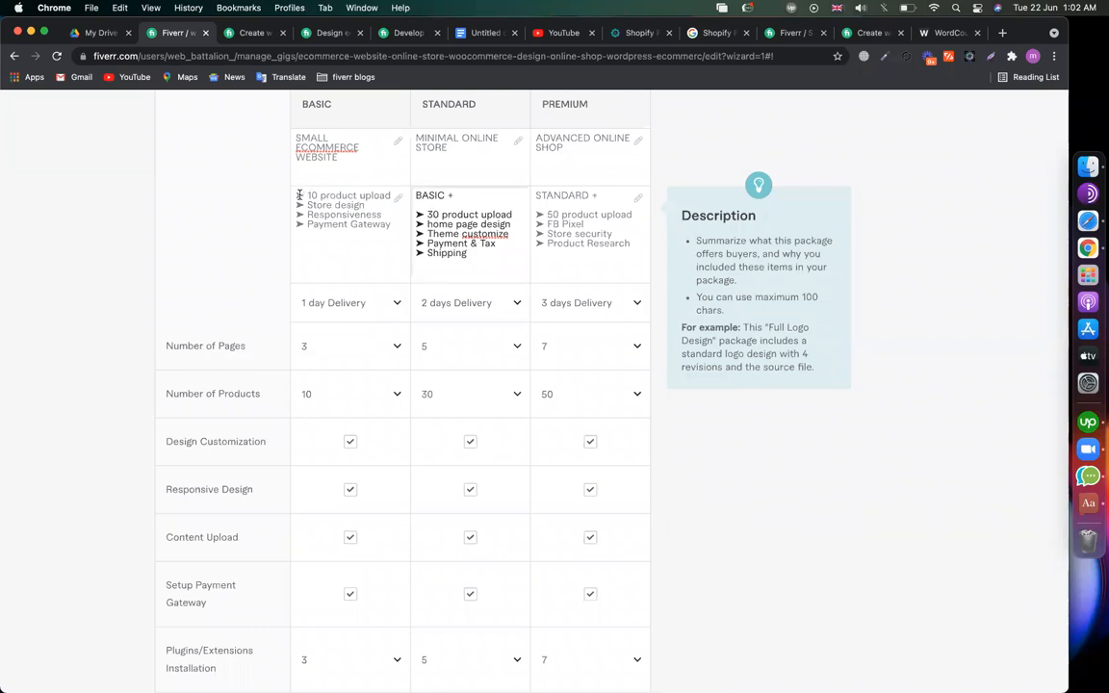
drag(306, 196, 624, 214)
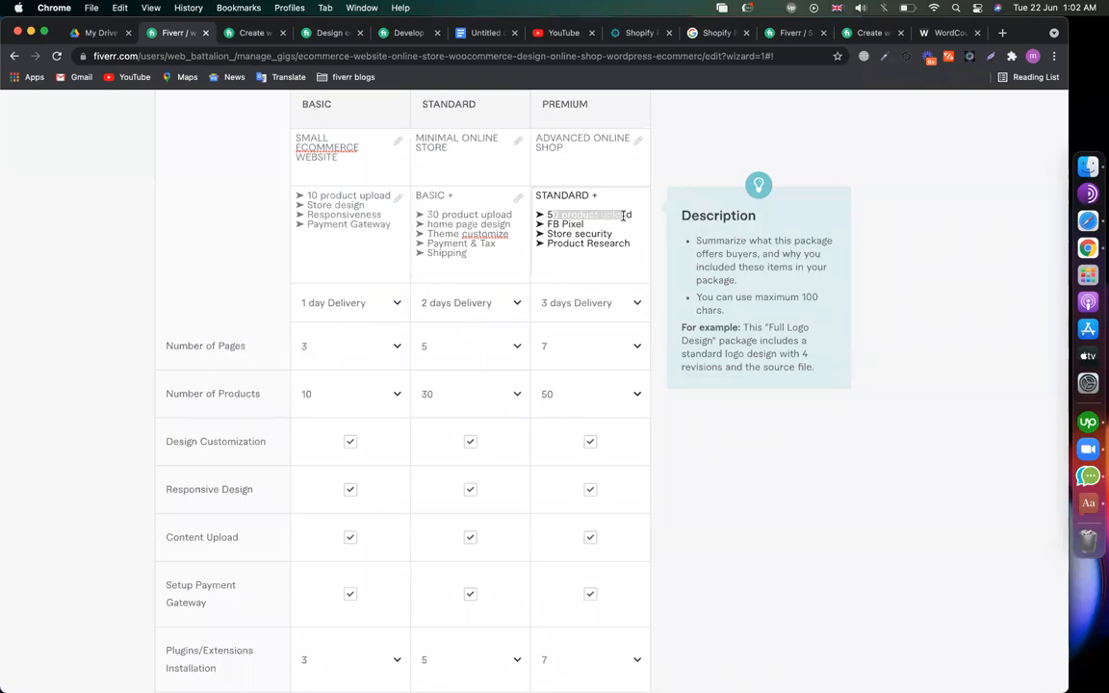
click(795, 482)
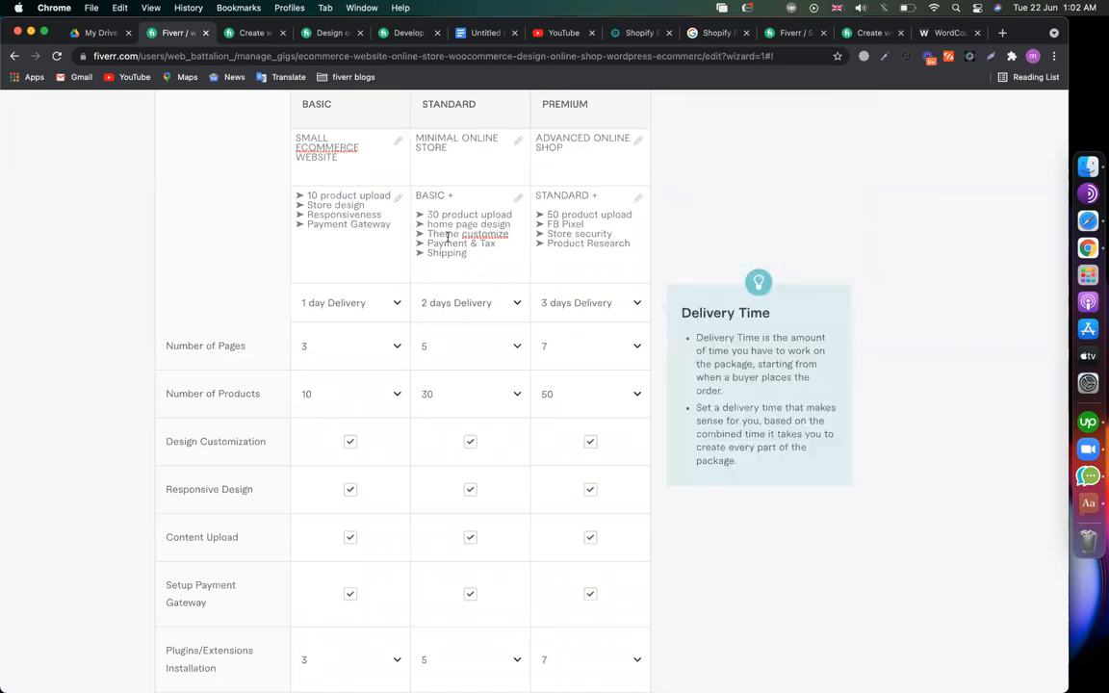
click(426, 214)
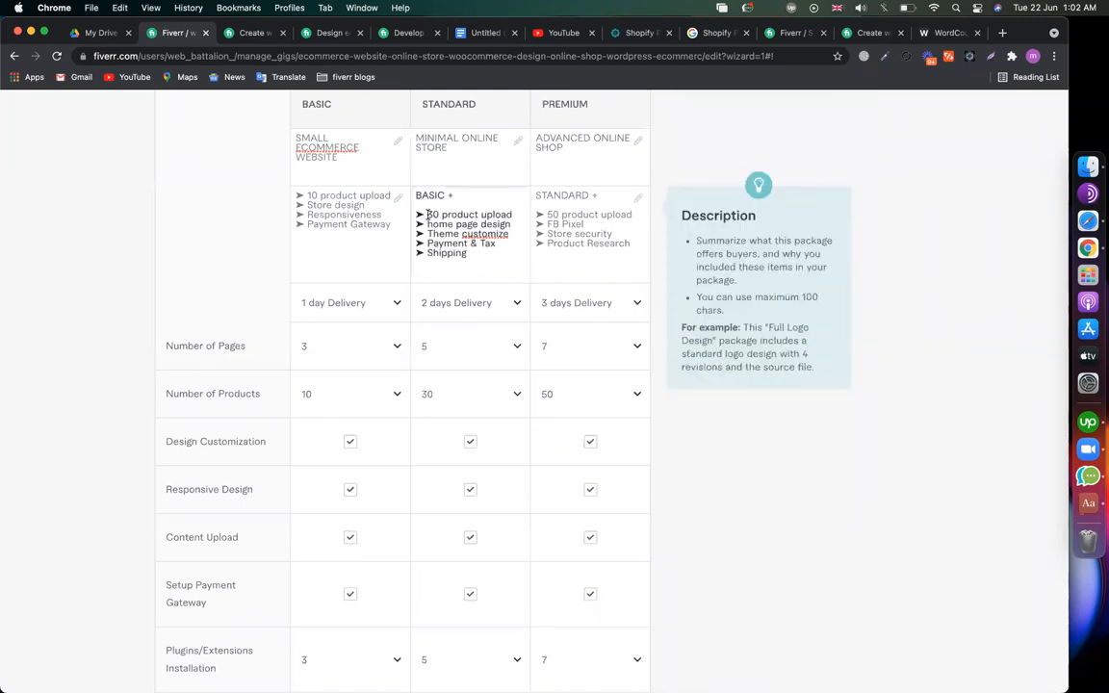
scroll(457, 212, up, 1)
drag(446, 165, 424, 163)
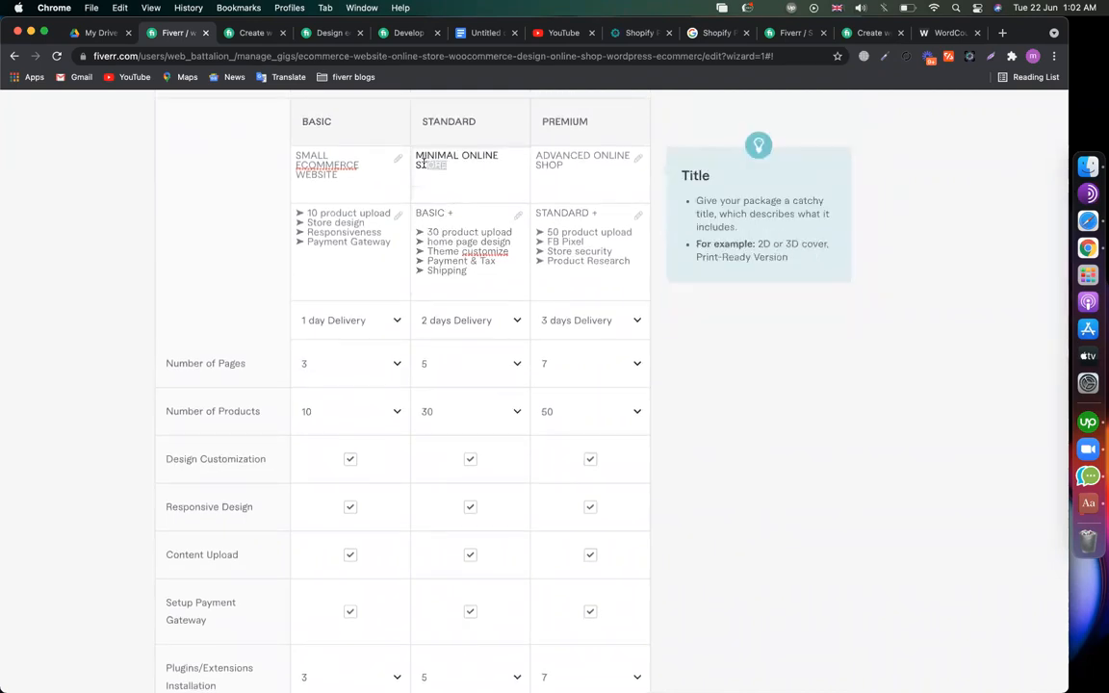
- Examine the "wordpress ecommerce" search results for the number of available services and the competing gigs' titles and starting prices
click(794, 33)
scroll(283, 415, up, 10)
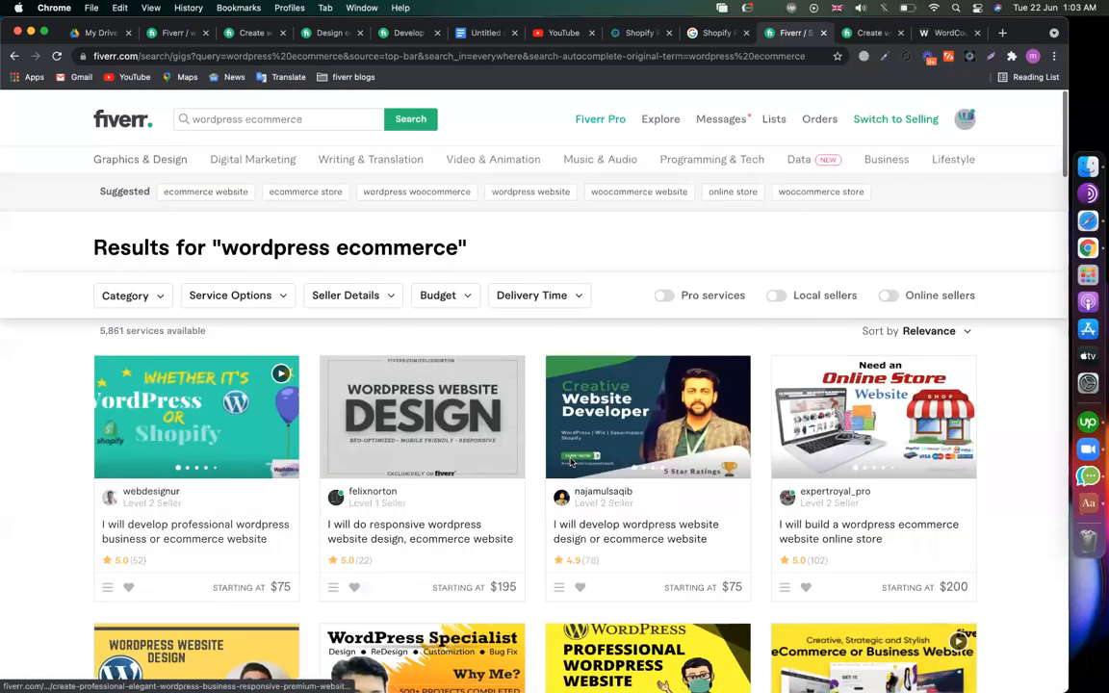
scroll(570, 458, down, 7)
scroll(569, 458, down, 10)
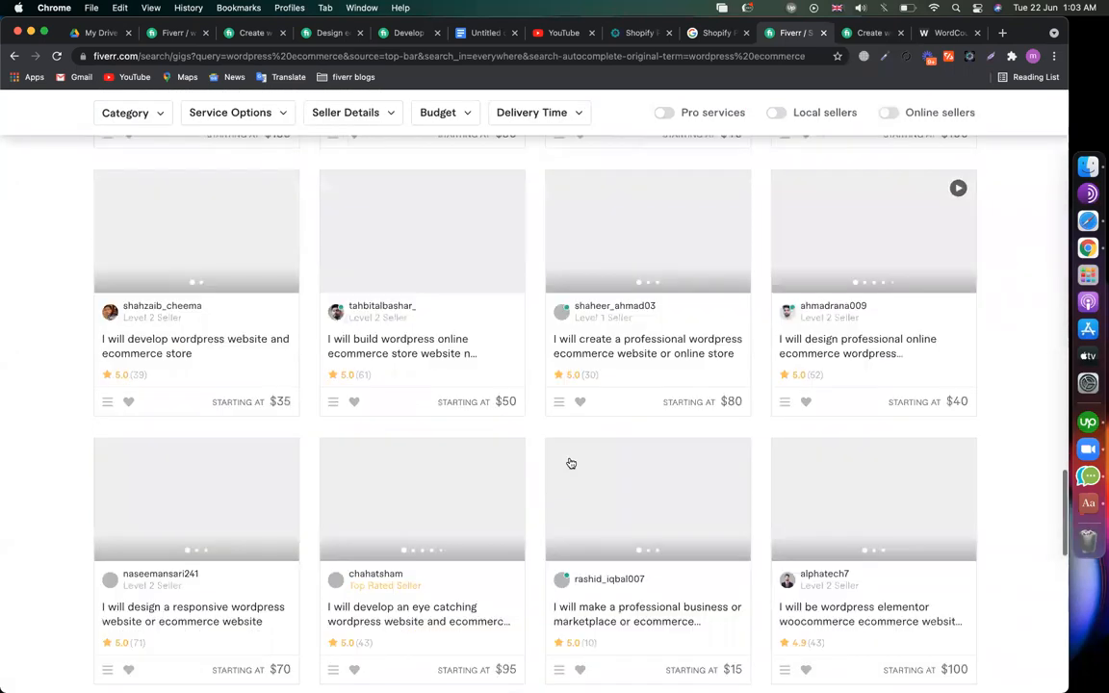
scroll(571, 463, up, 15)
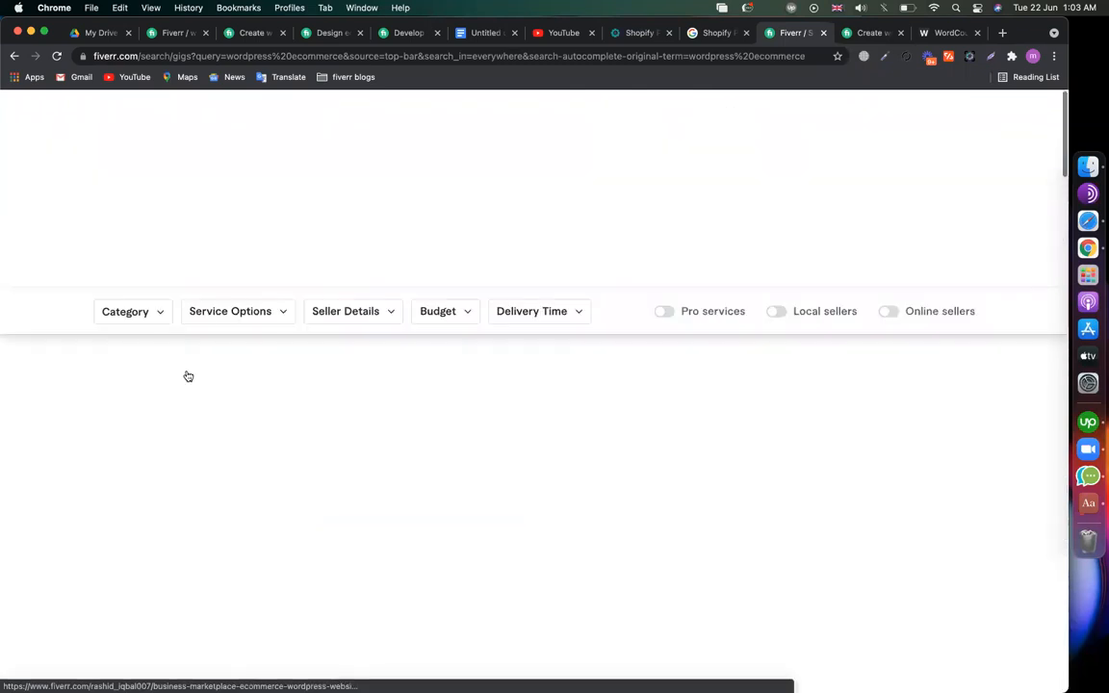
double_click(76, 324)
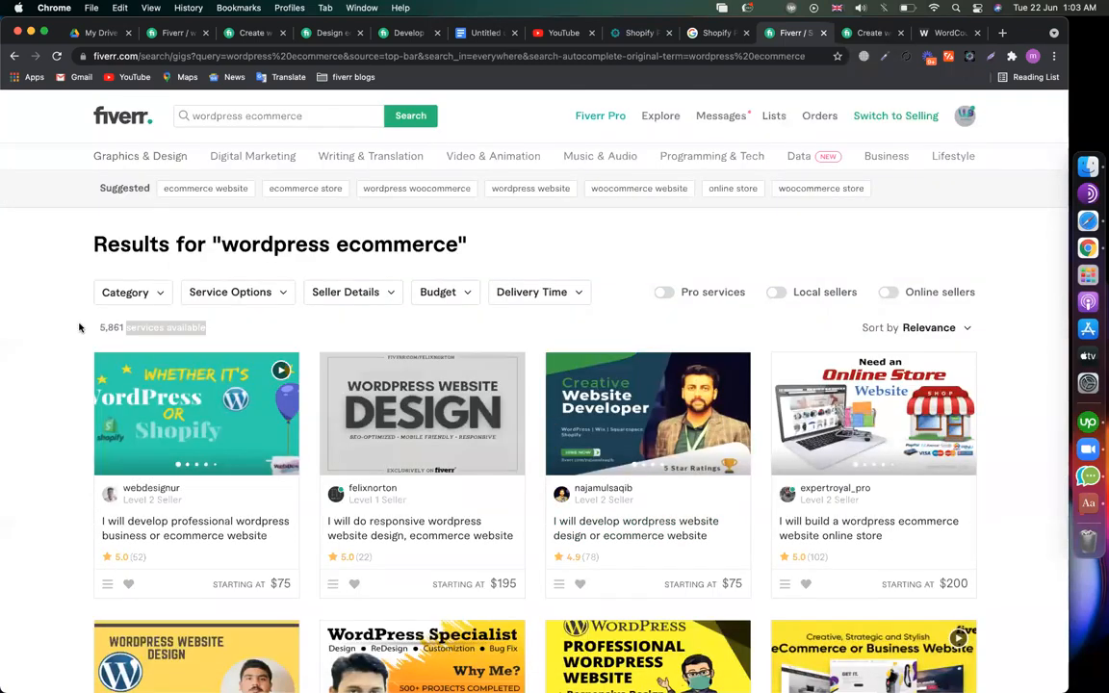
drag(124, 325, 94, 328)
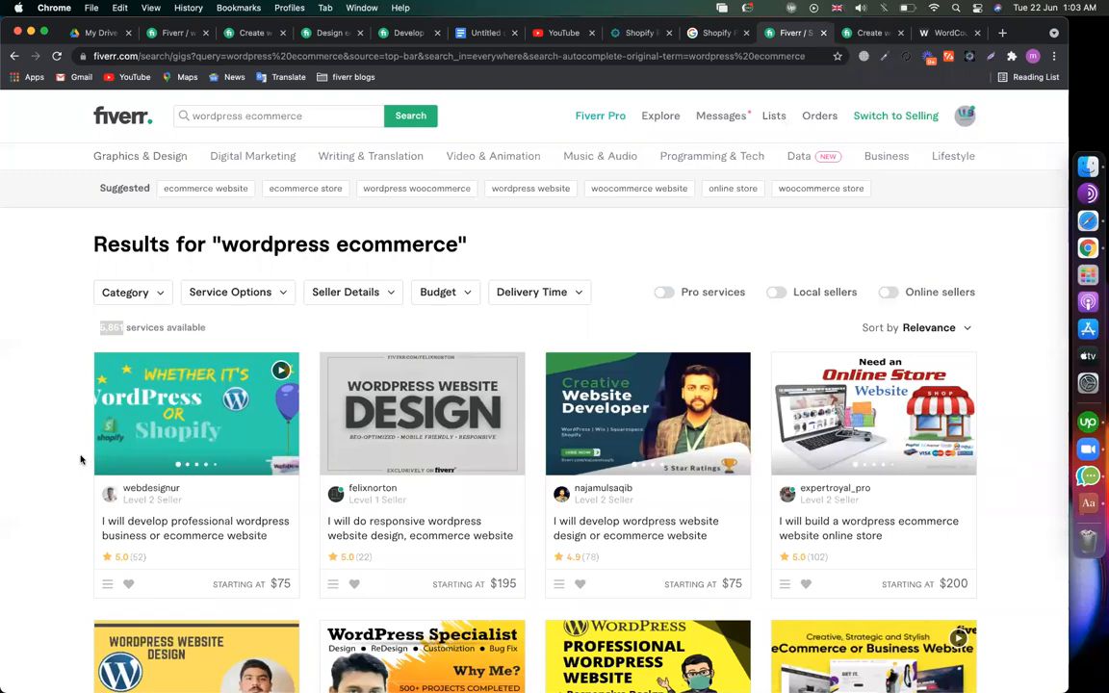
scroll(80, 460, down, 2)
scroll(81, 460, down, 5)
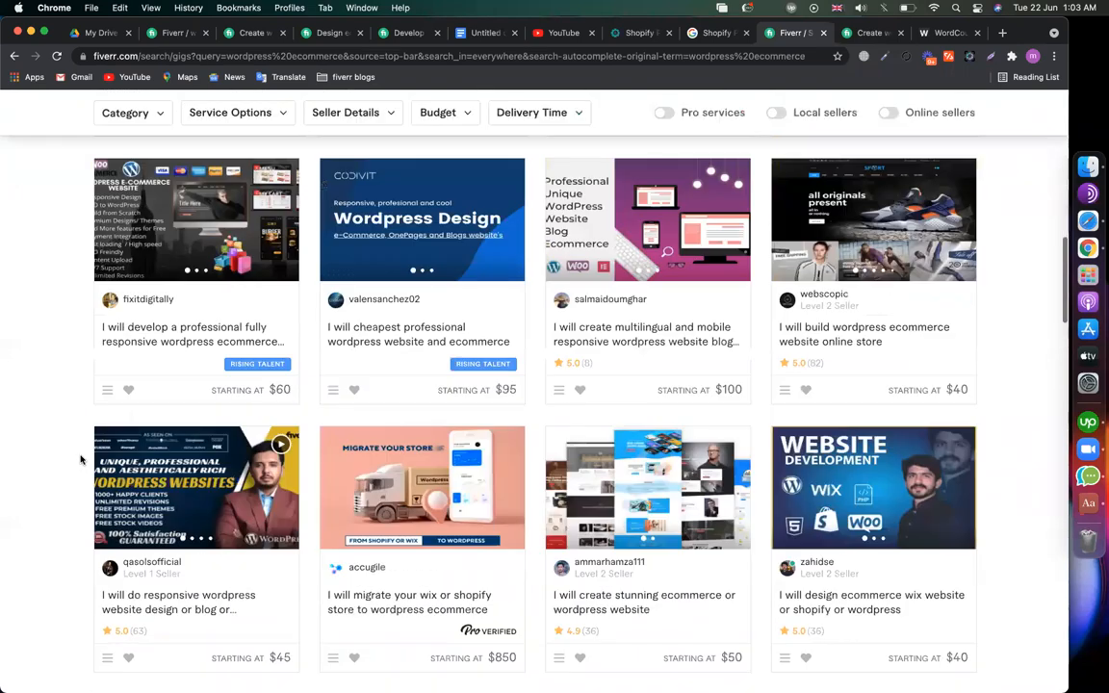
scroll(81, 460, up, 2)
scroll(81, 460, up, 3)
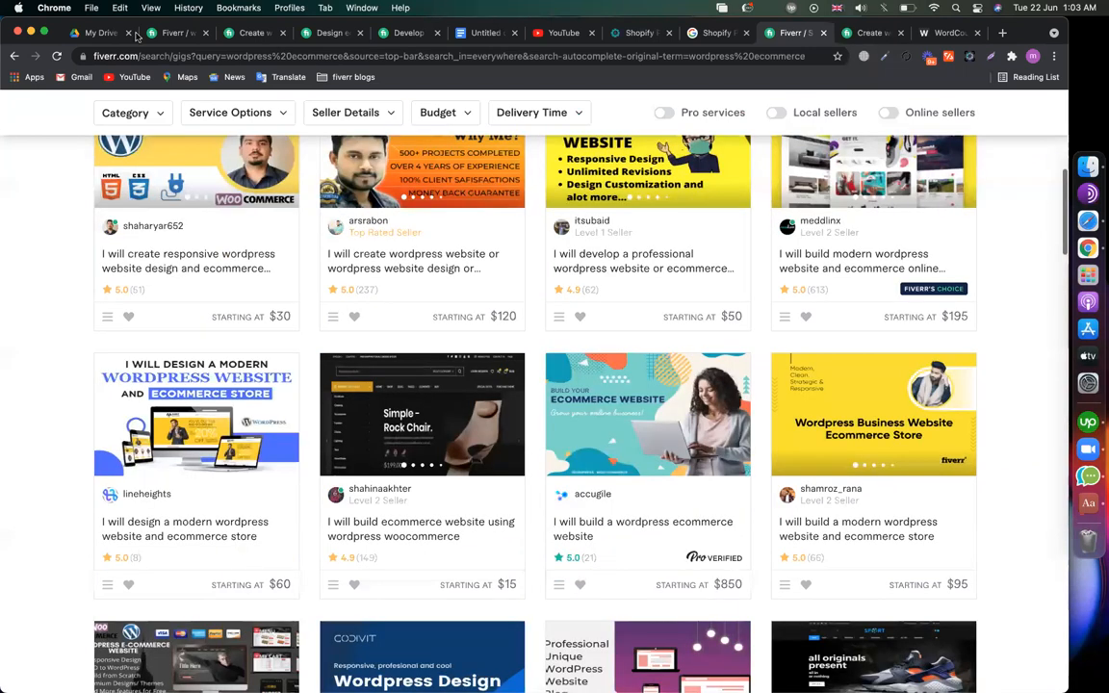
- Compare the gig's package titles and product upload lines with the competing High Converting Landing Page gig's package descriptions and list of offered services
click(178, 33)
drag(458, 167, 414, 148)
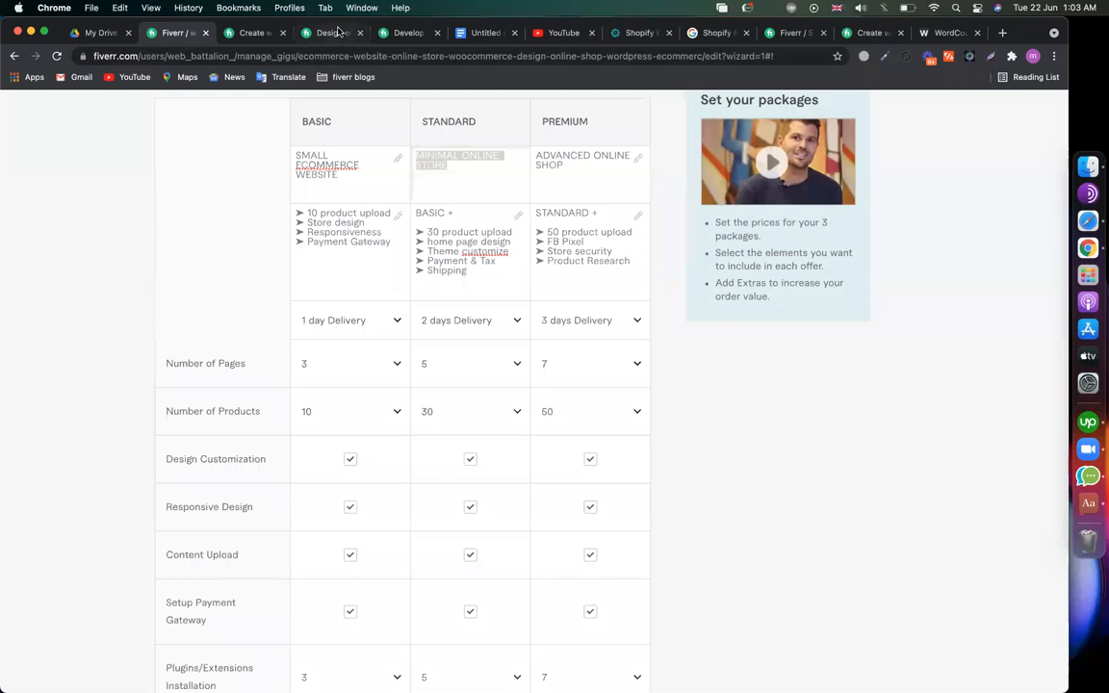
click(308, 31)
scroll(343, 306, up, 3)
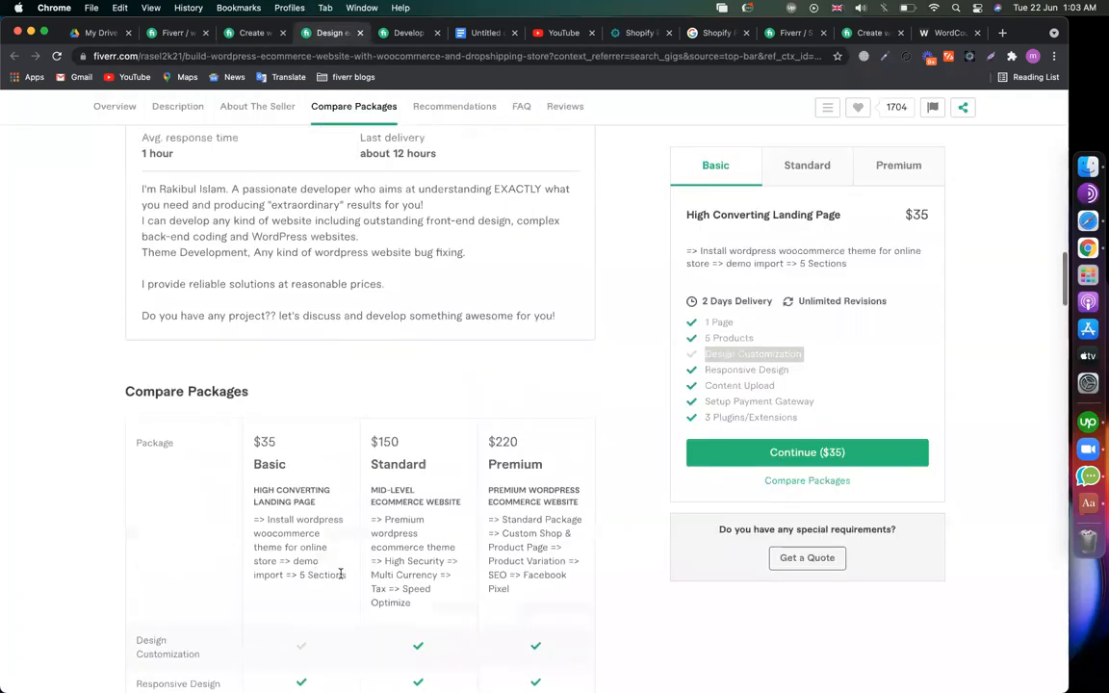
drag(339, 575, 250, 524)
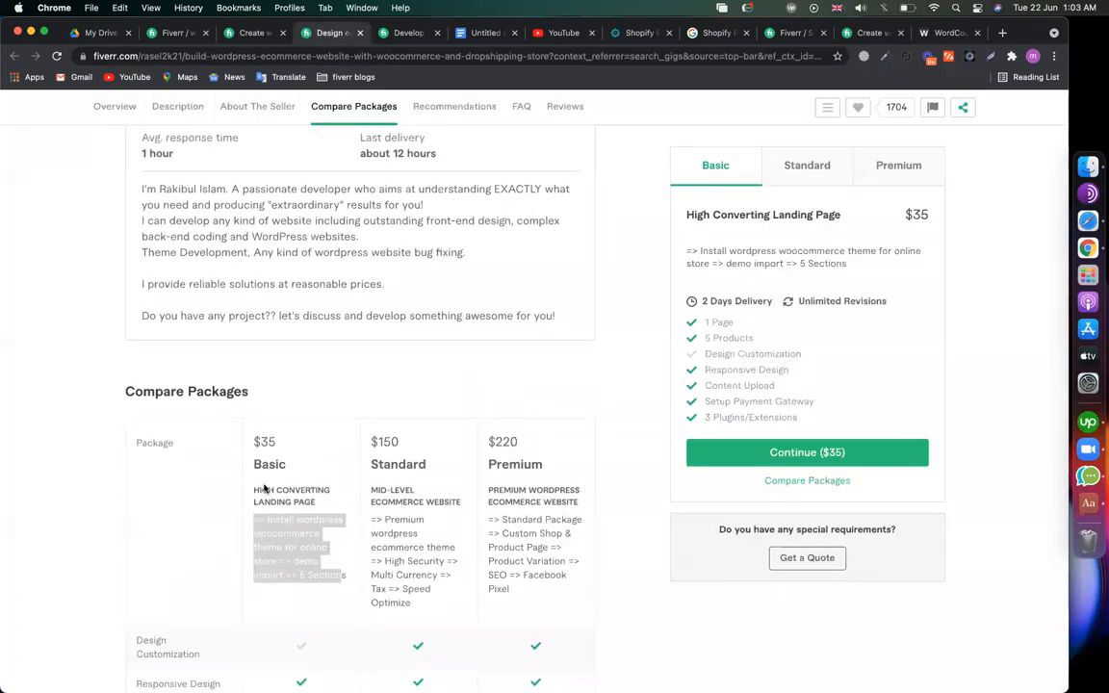
scroll(262, 487, up, 10)
drag(164, 460, 256, 602)
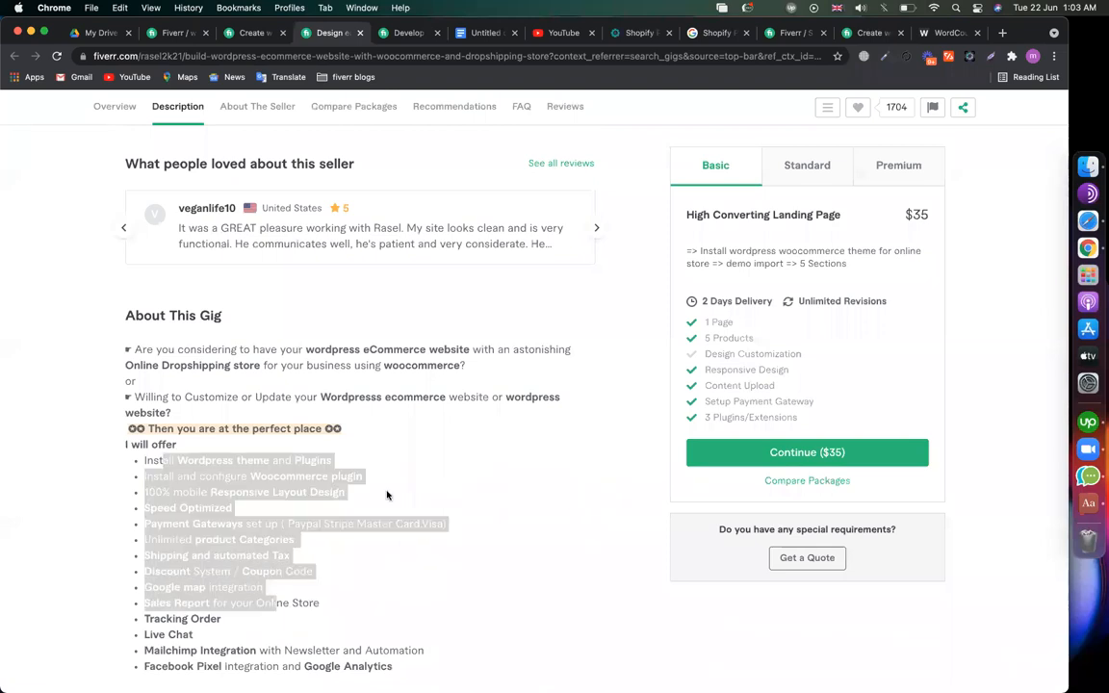
scroll(426, 469, up, 1)
scroll(425, 468, down, 7)
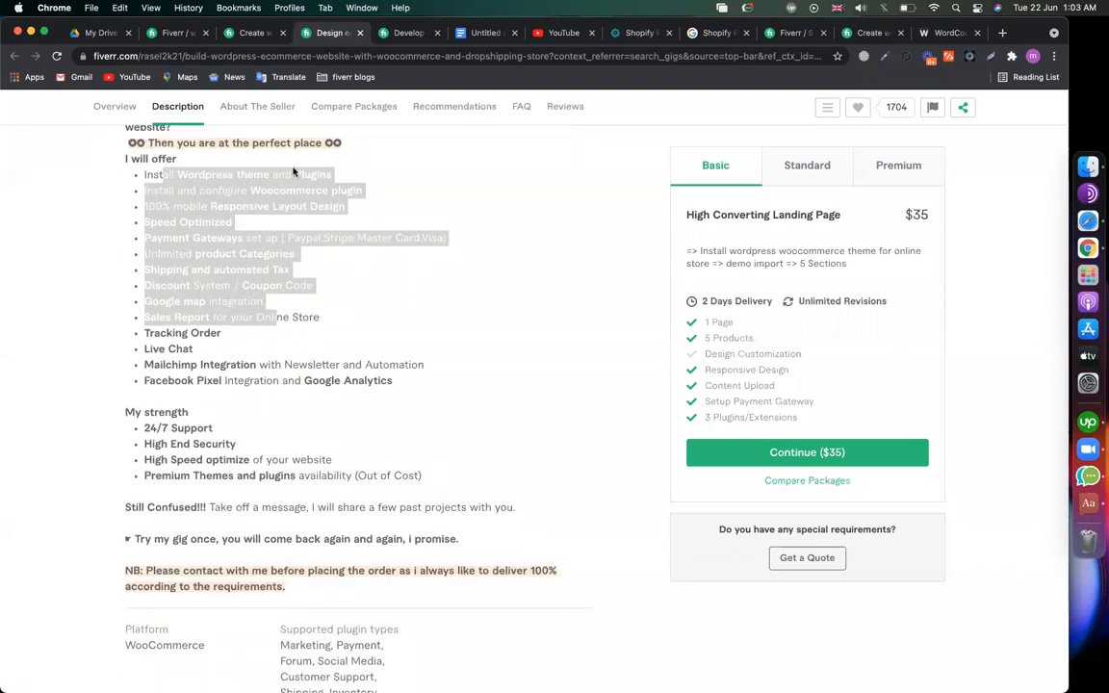
click(172, 34)
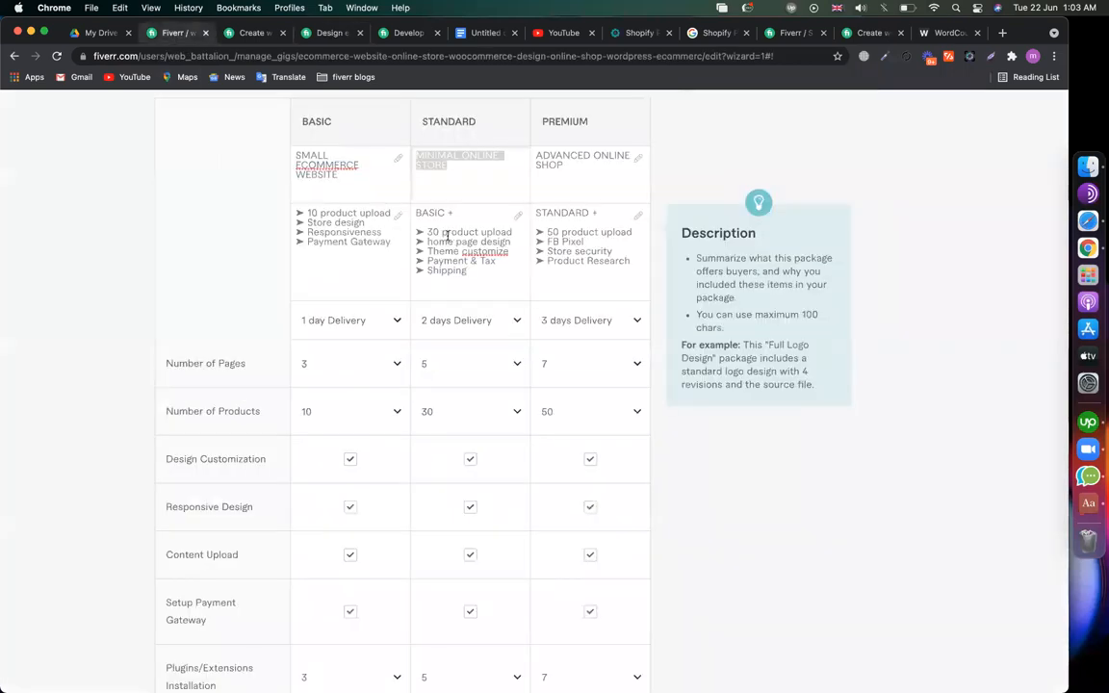
drag(424, 232, 456, 229)
text(30 pro)
- Set the Standard package's extra fast delivery to 1 day for an extra $30
scroll(717, 510, down, 15)
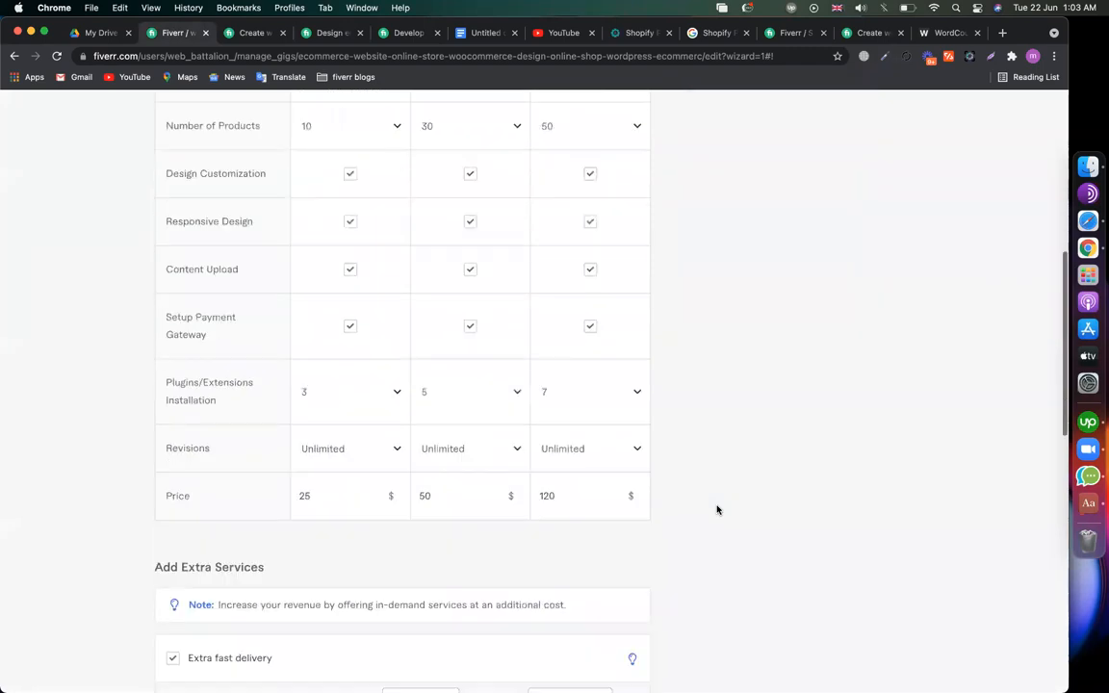
scroll(717, 510, up, 2)
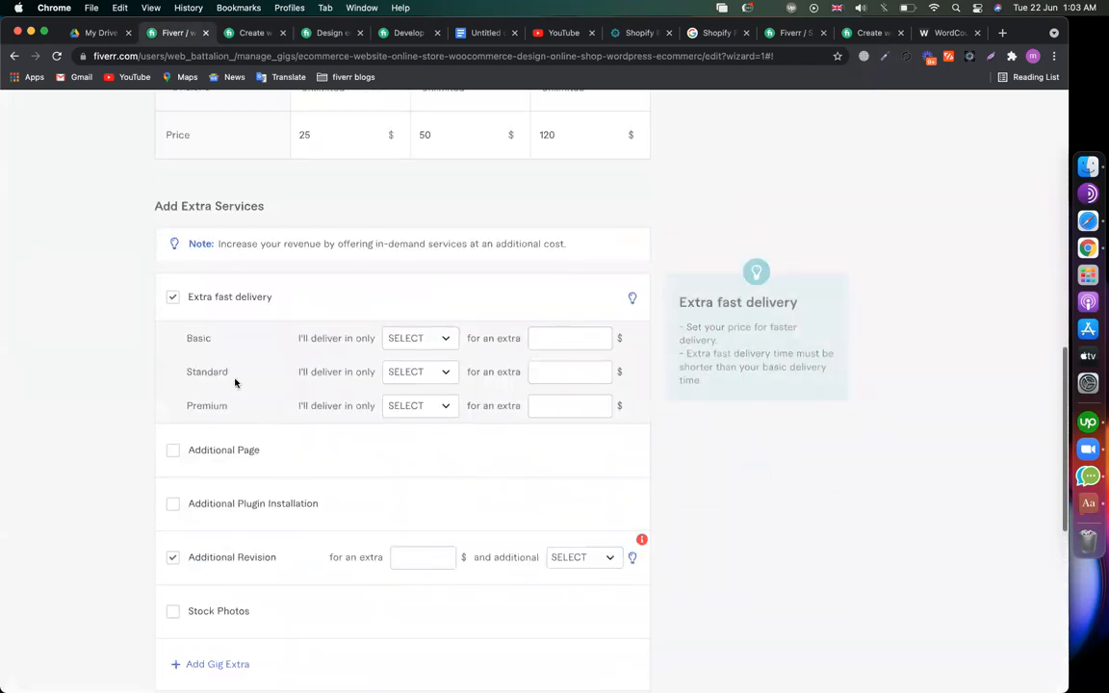
click(408, 342)
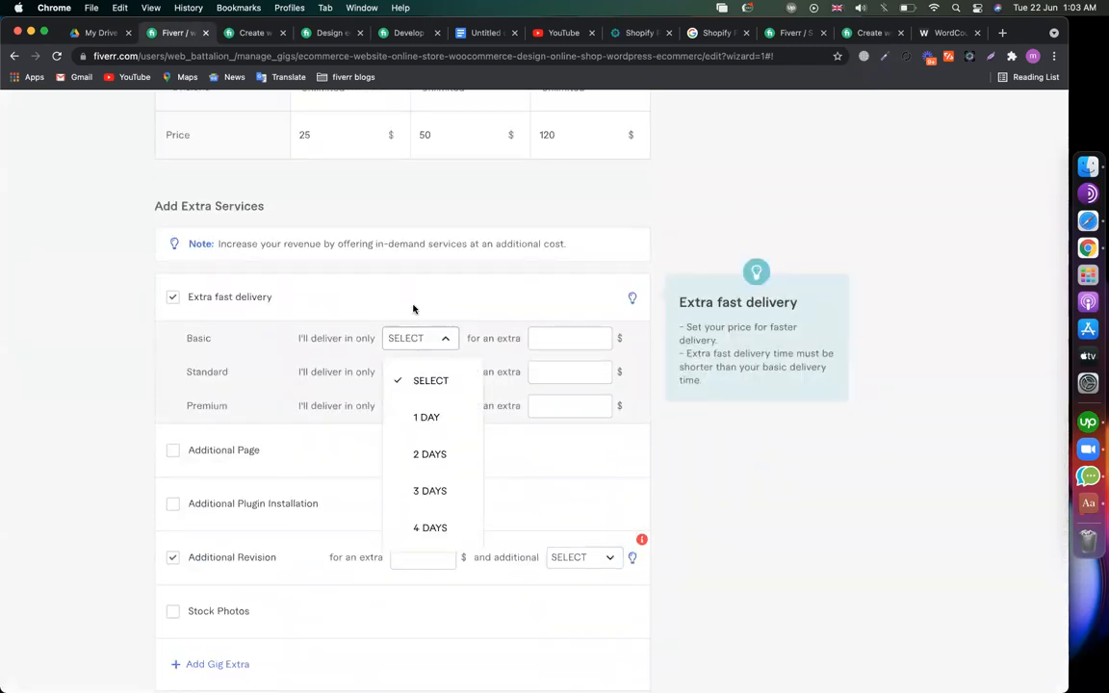
click(413, 308)
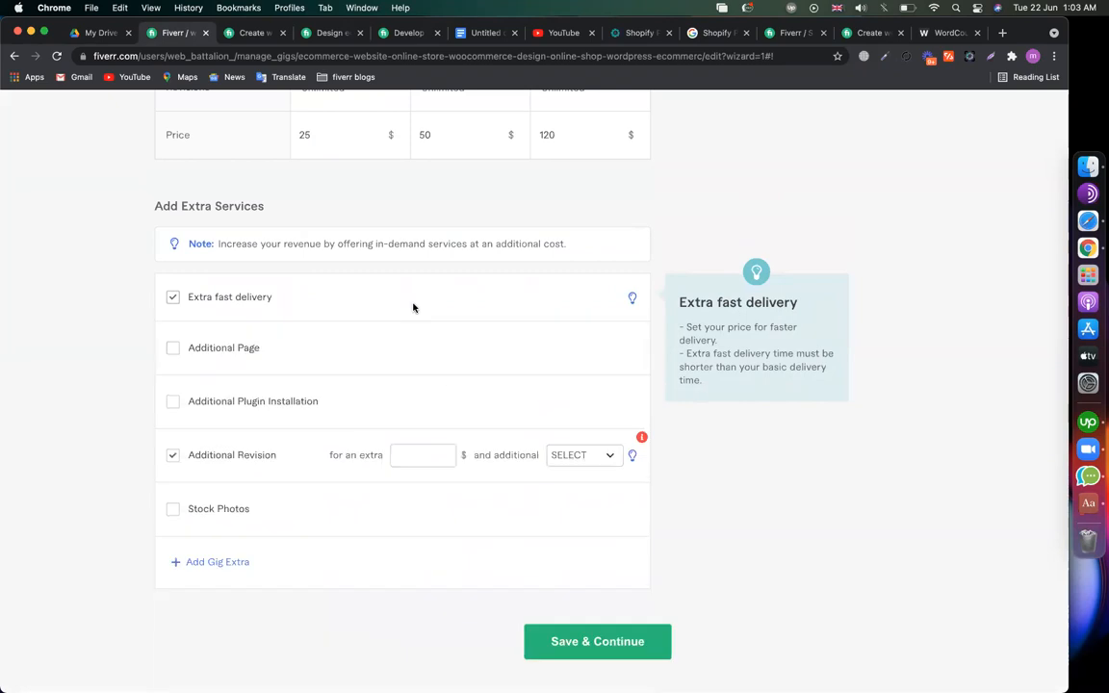
click(227, 301)
click(404, 373)
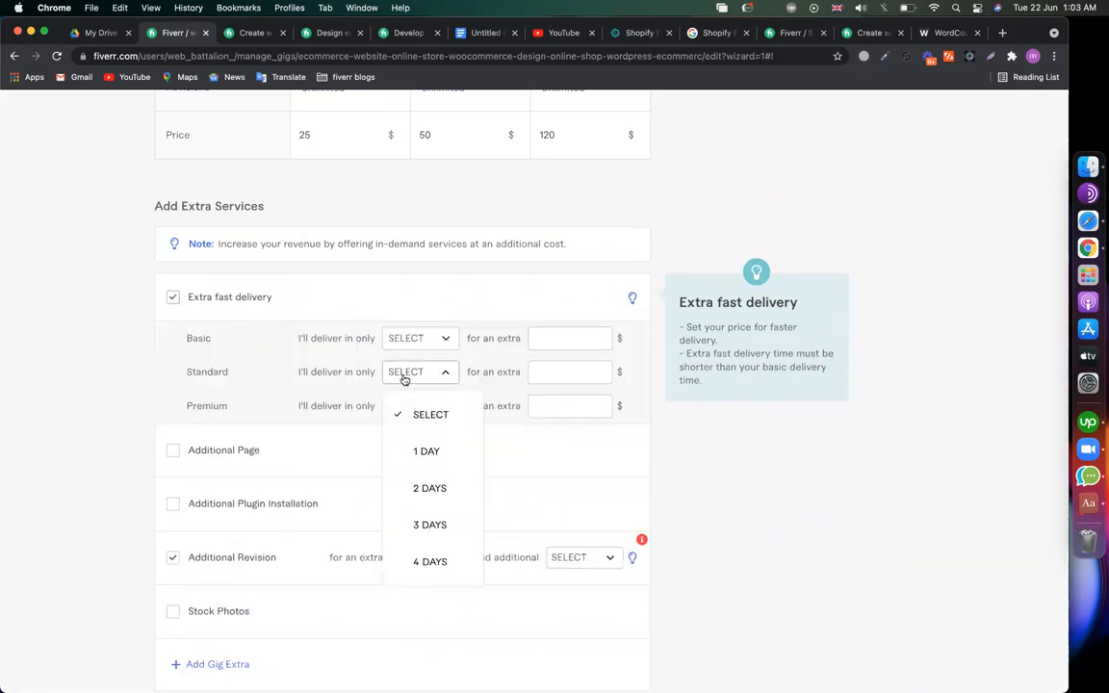
scroll(260, 354, up, 10)
mouse_move(434, 306)
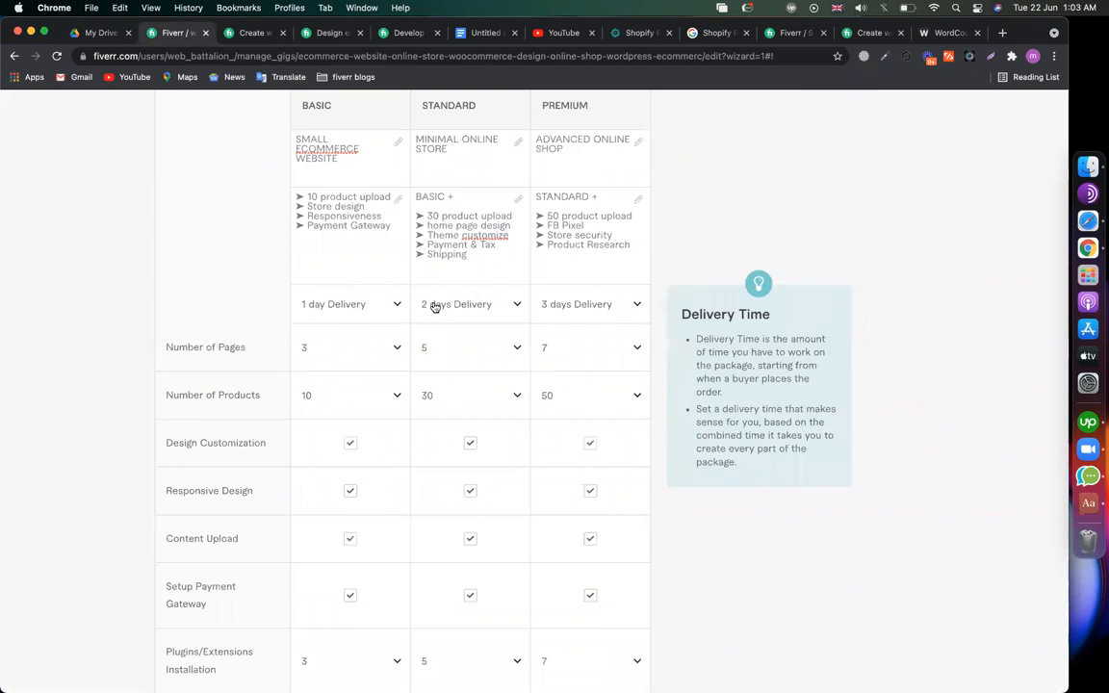
scroll(433, 306, down, 10)
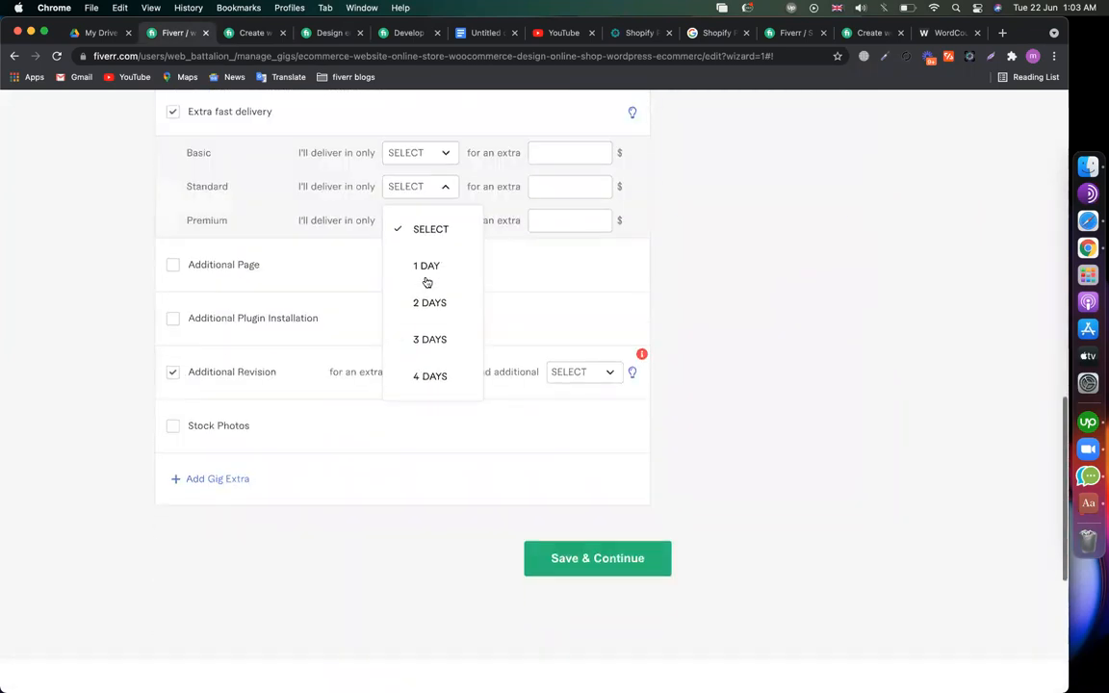
click(430, 262)
click(560, 186)
text(30)
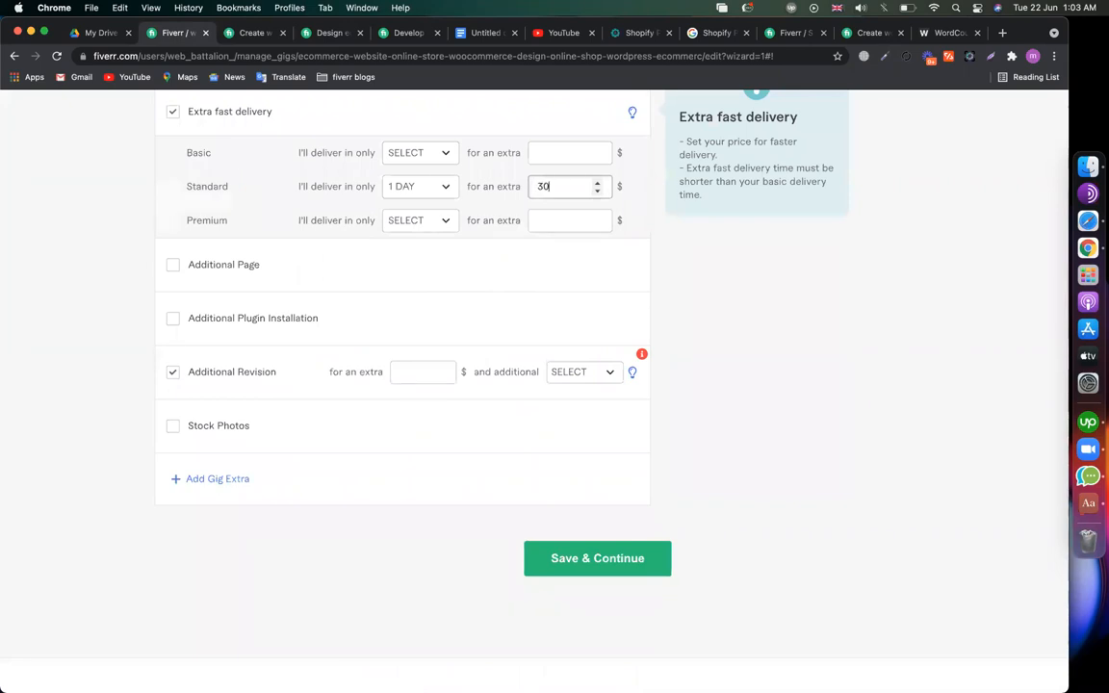
- Check the order page of the competing SEO friendly ecommerce gig's Basic package for included items and extras, and return to the gig
click(390, 37)
click(724, 463)
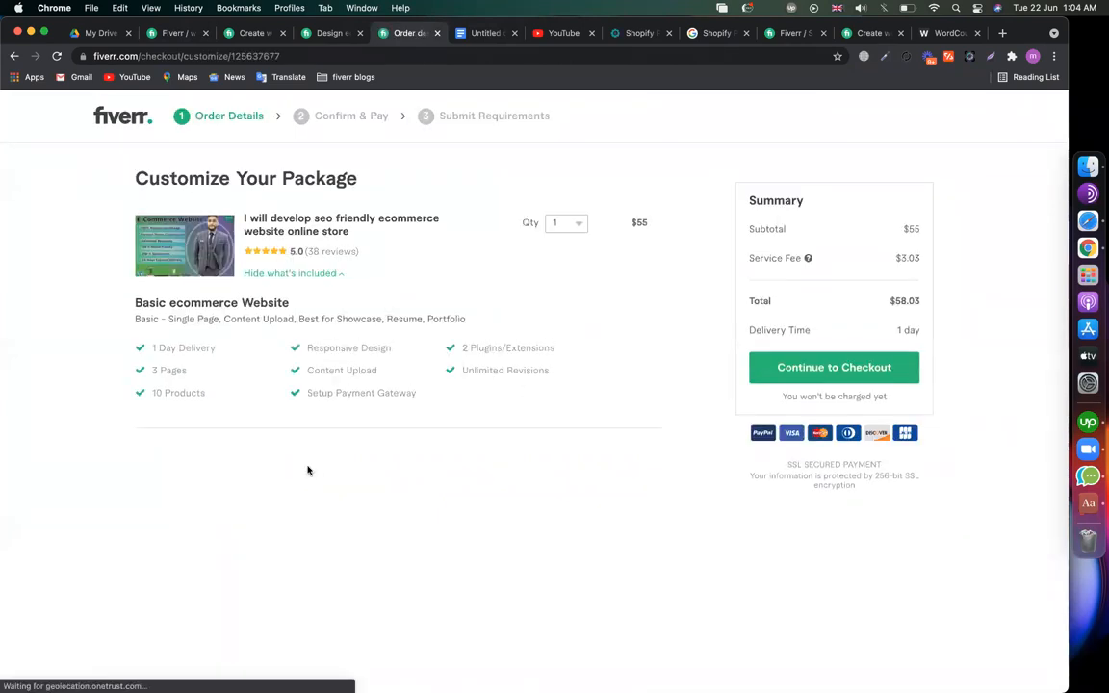
click(308, 275)
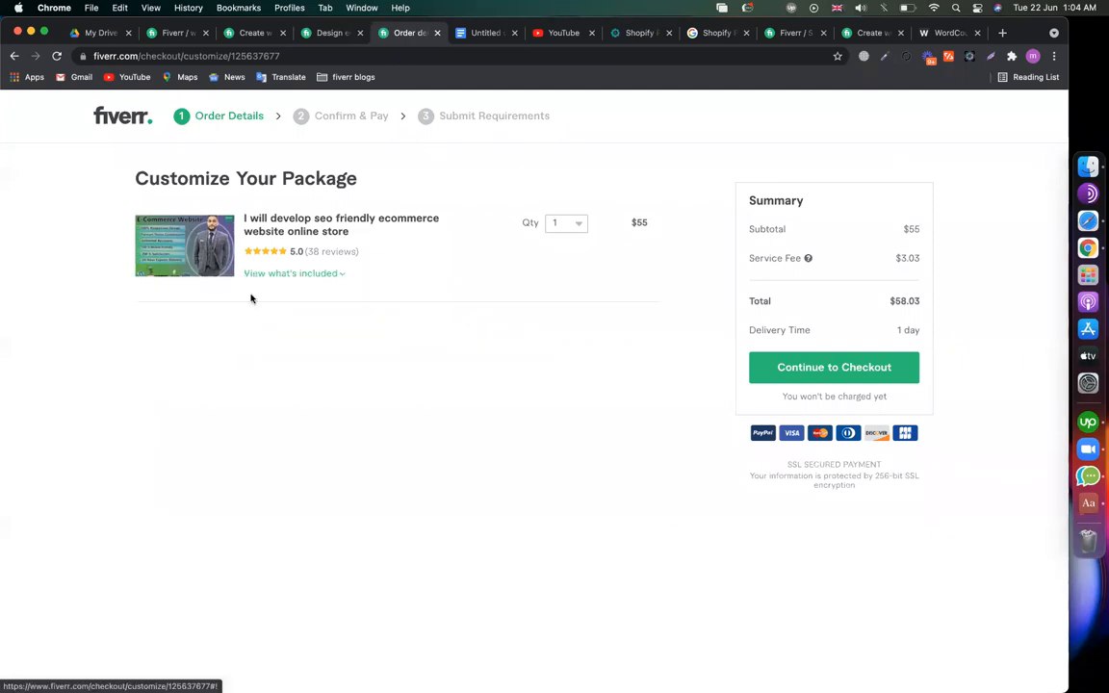
click(13, 56)
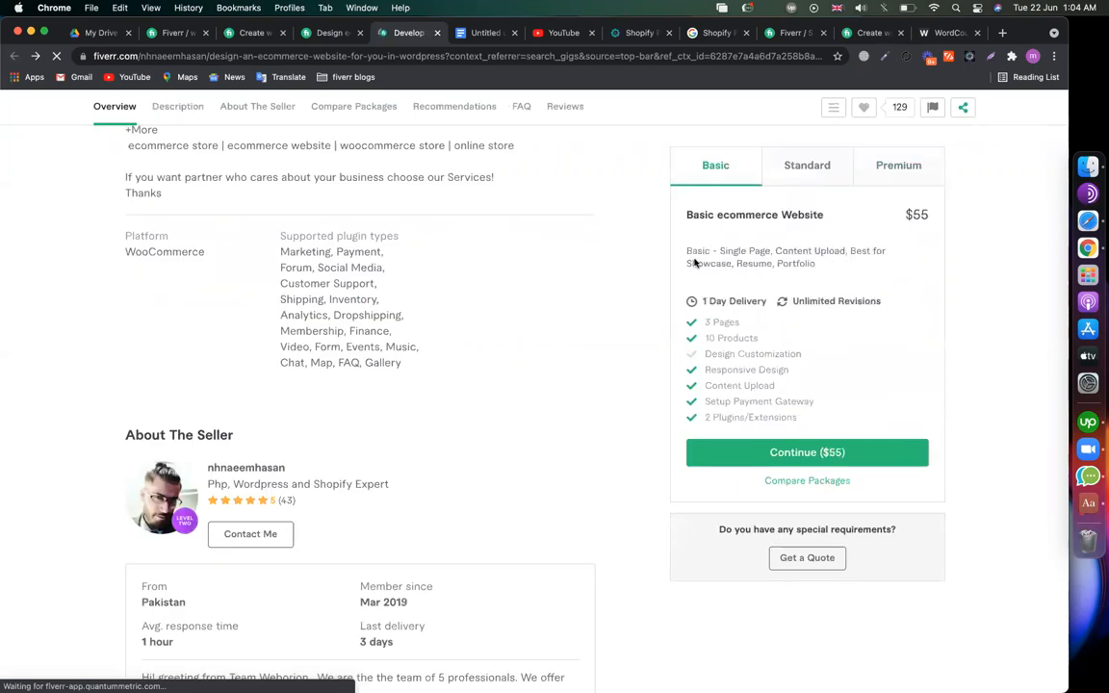
- Open the order page for the competing High Converting Landing Page package and add Extra Fast 1 Day Delivery to compare the total
click(319, 34)
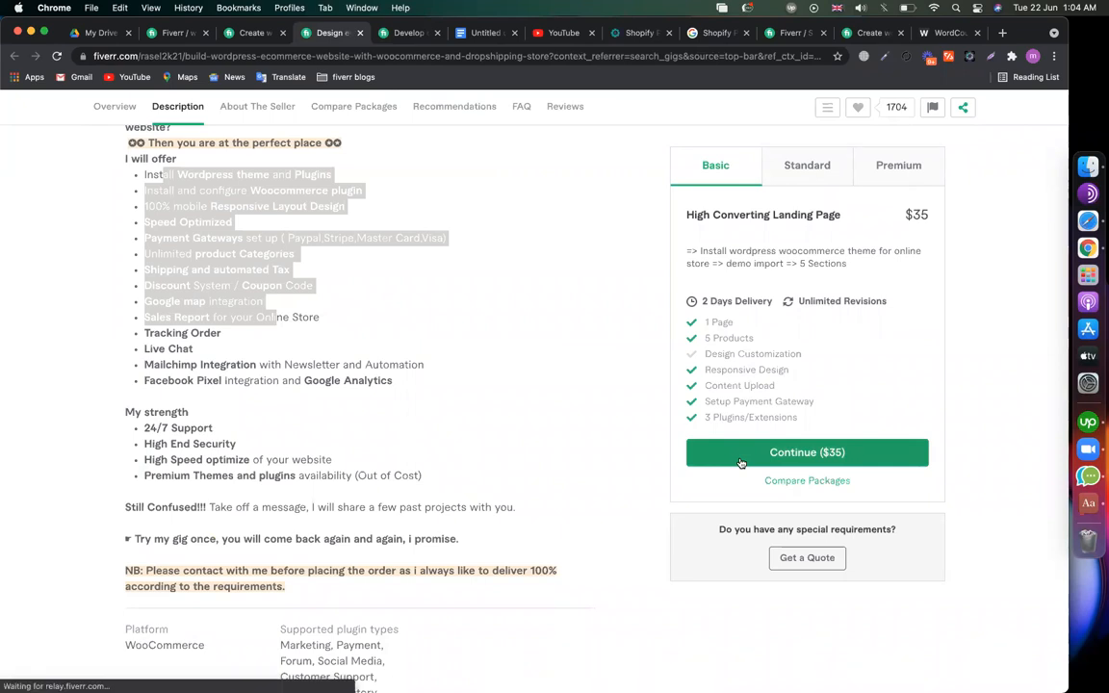
click(740, 461)
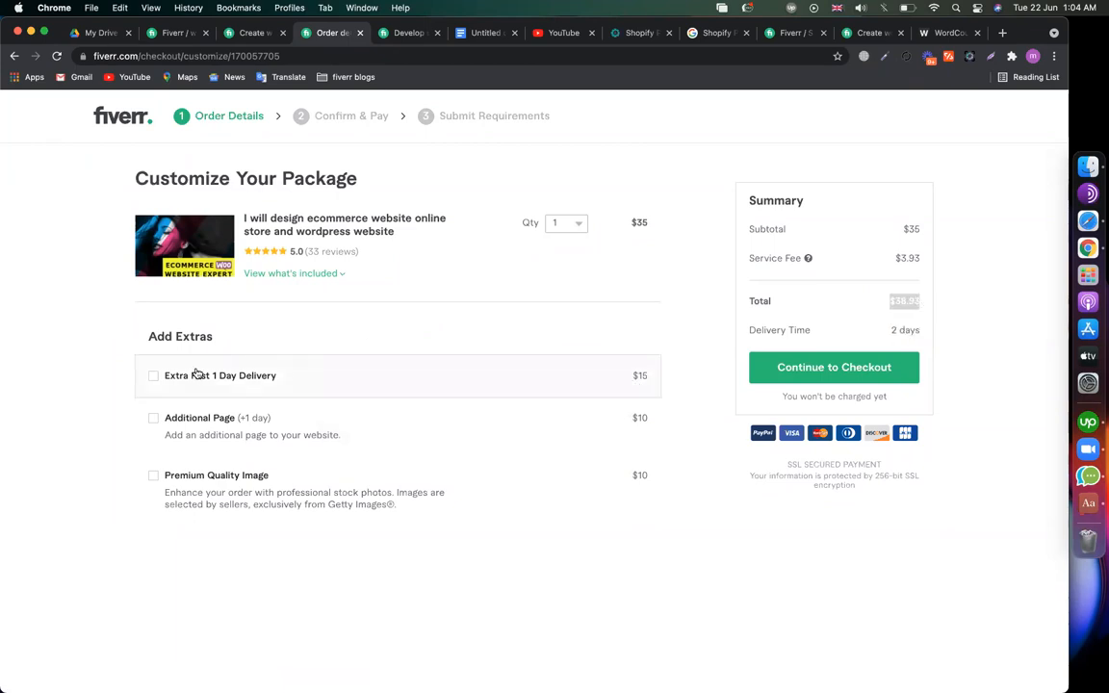
click(197, 374)
drag(921, 303, 923, 303)
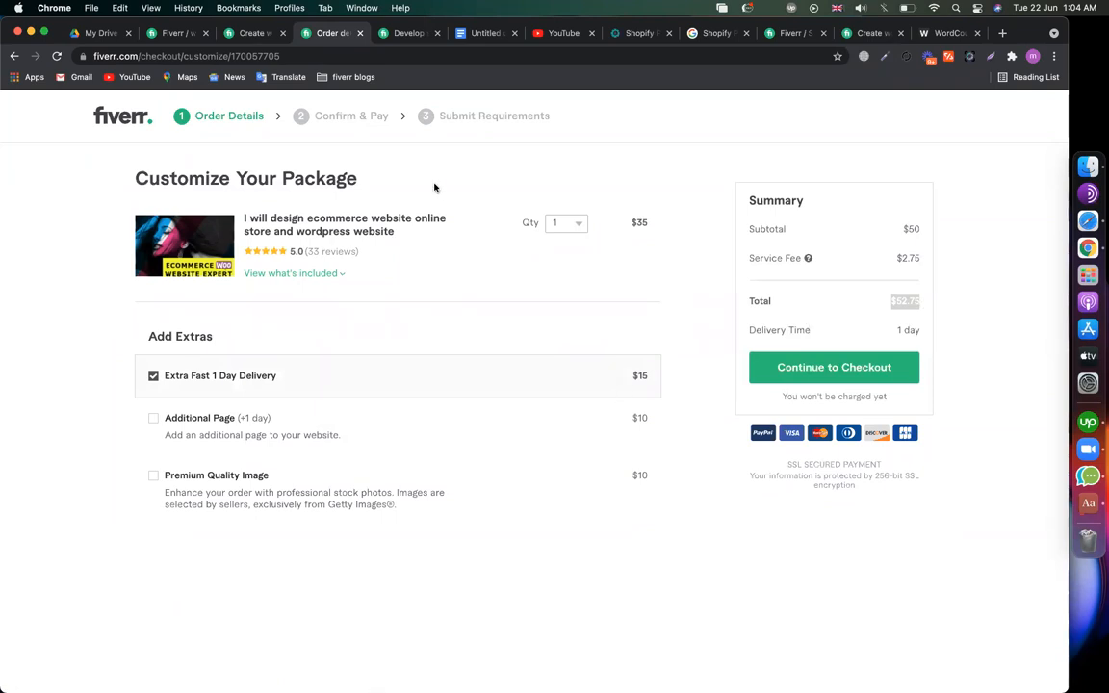
- Return to the gig being edited and set the Premium package's extra fast delivery to 2 days for an extra $50
click(161, 38)
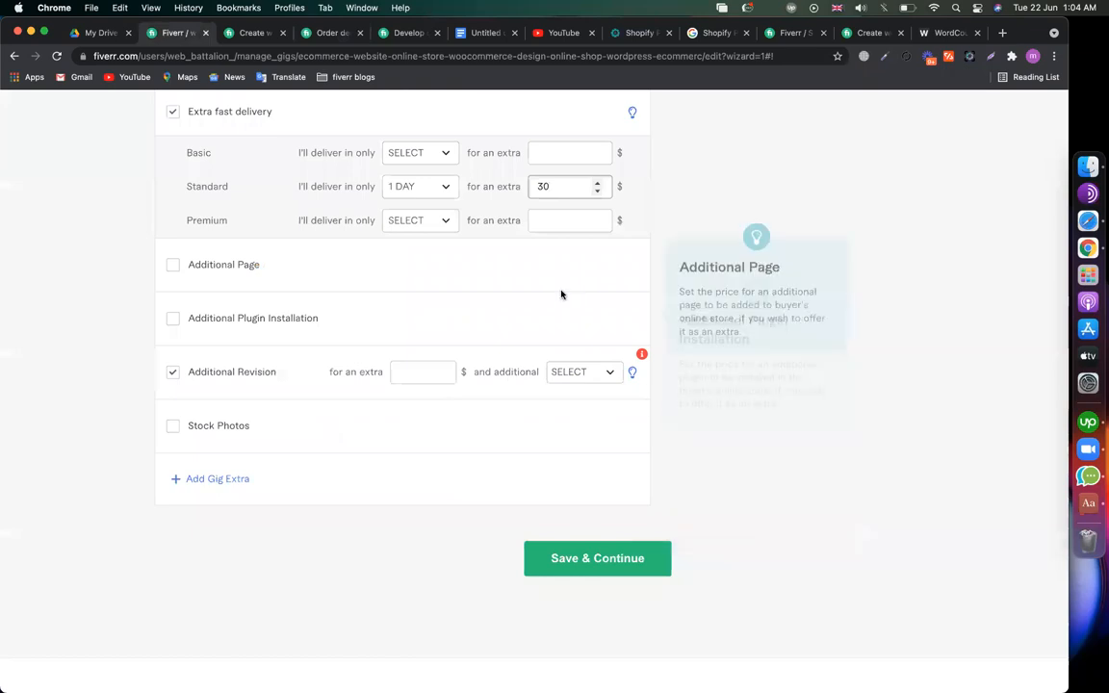
scroll(401, 321, up, 3)
scroll(400, 321, up, 10)
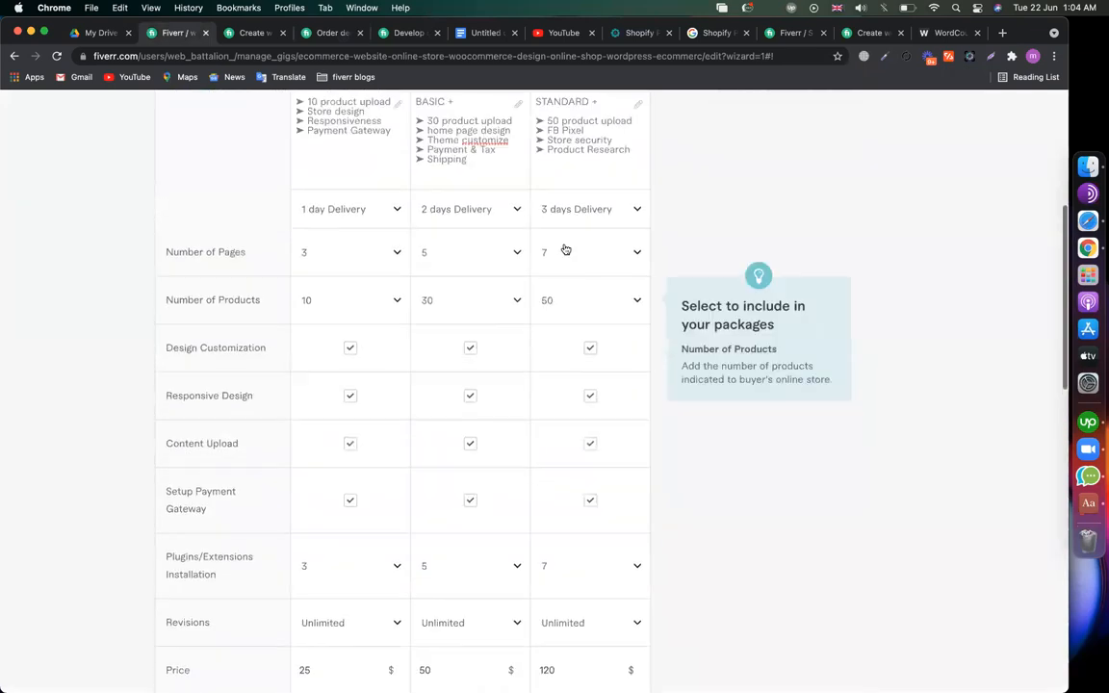
click(561, 211)
click(561, 212)
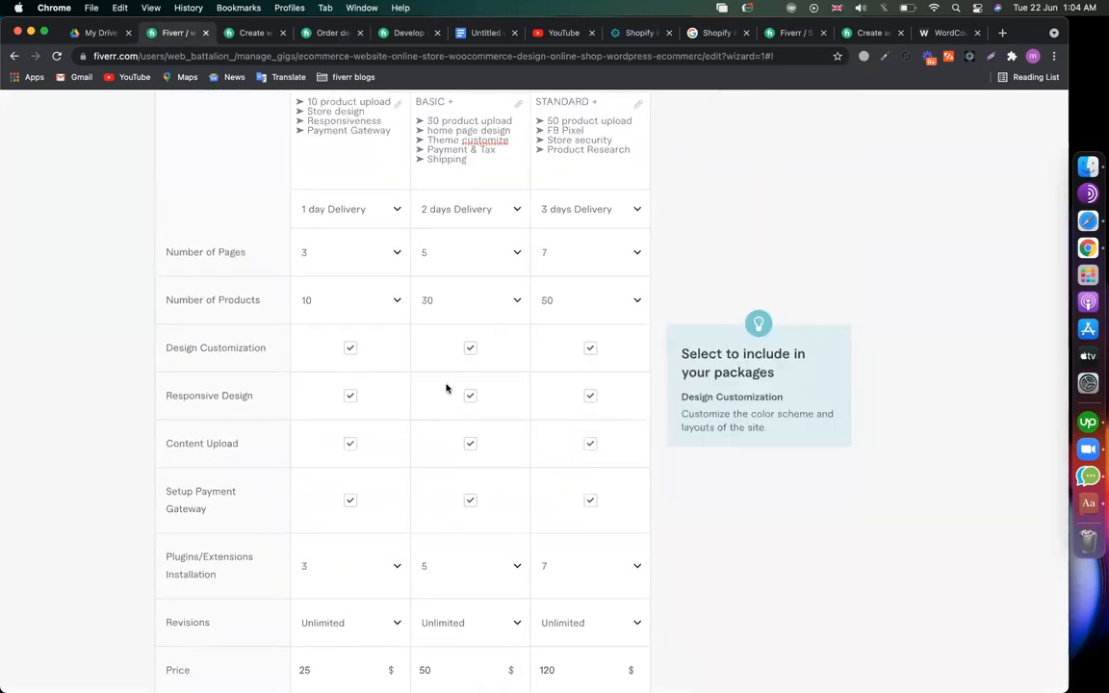
scroll(443, 385, down, 10)
click(420, 320)
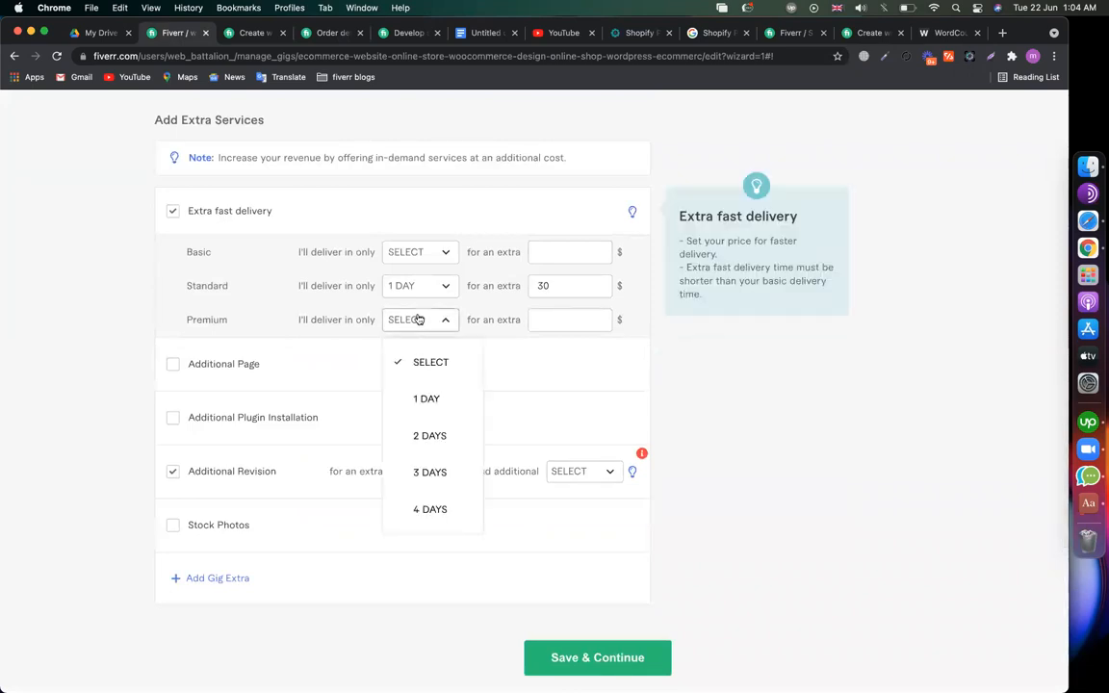
click(423, 438)
click(543, 326)
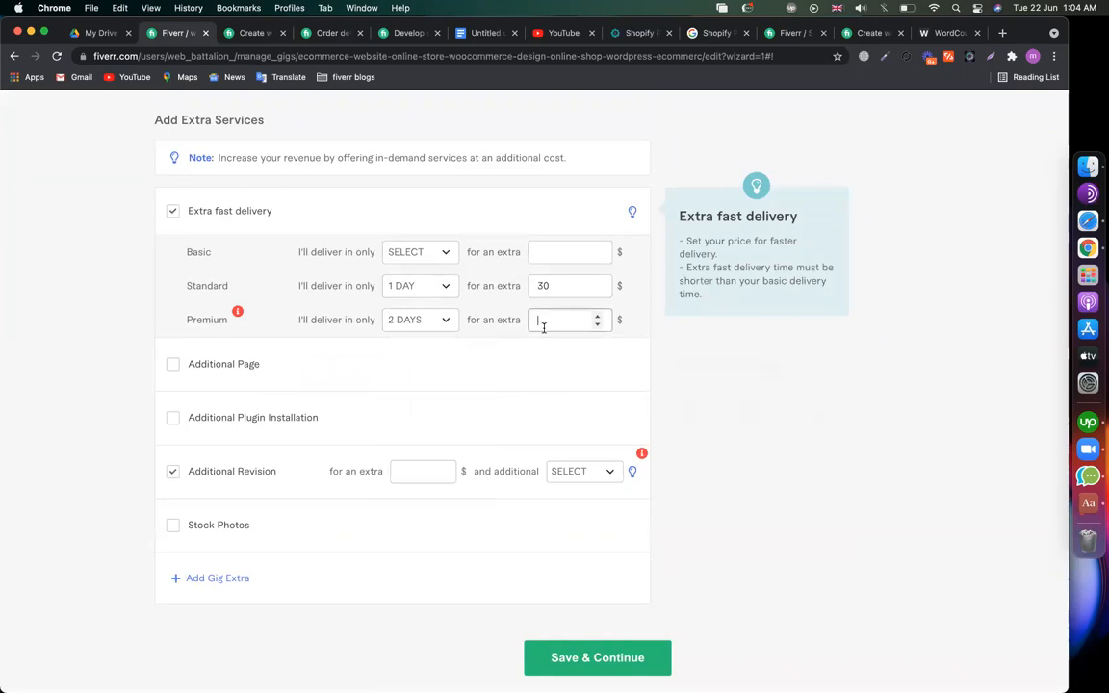
text(50)
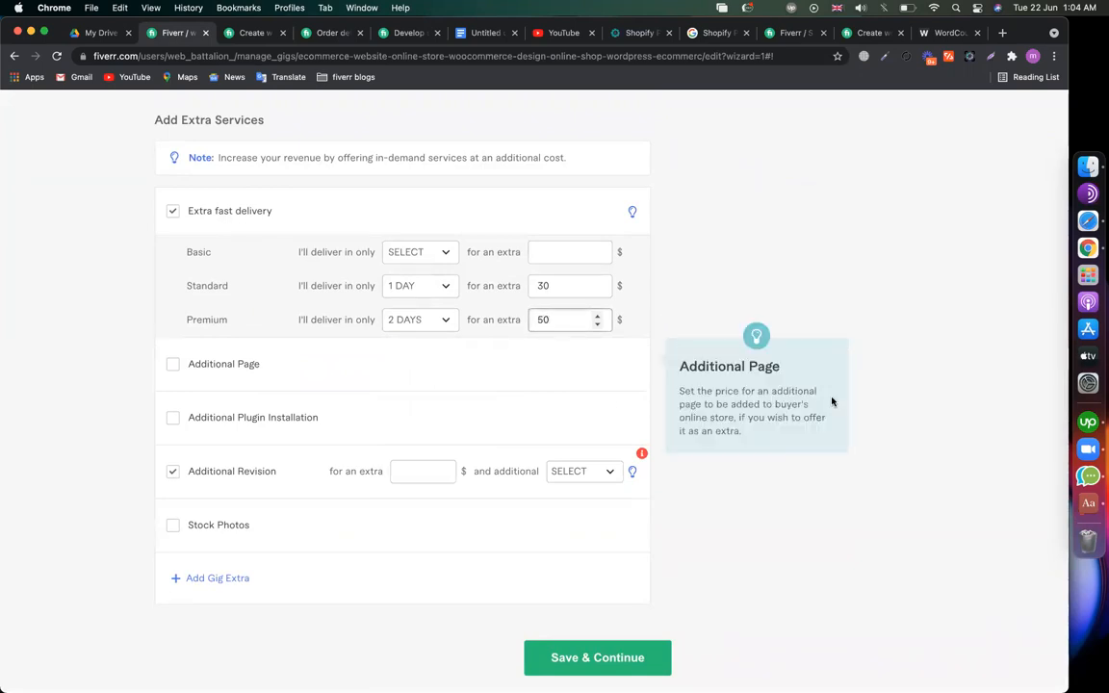
click(99, 331)
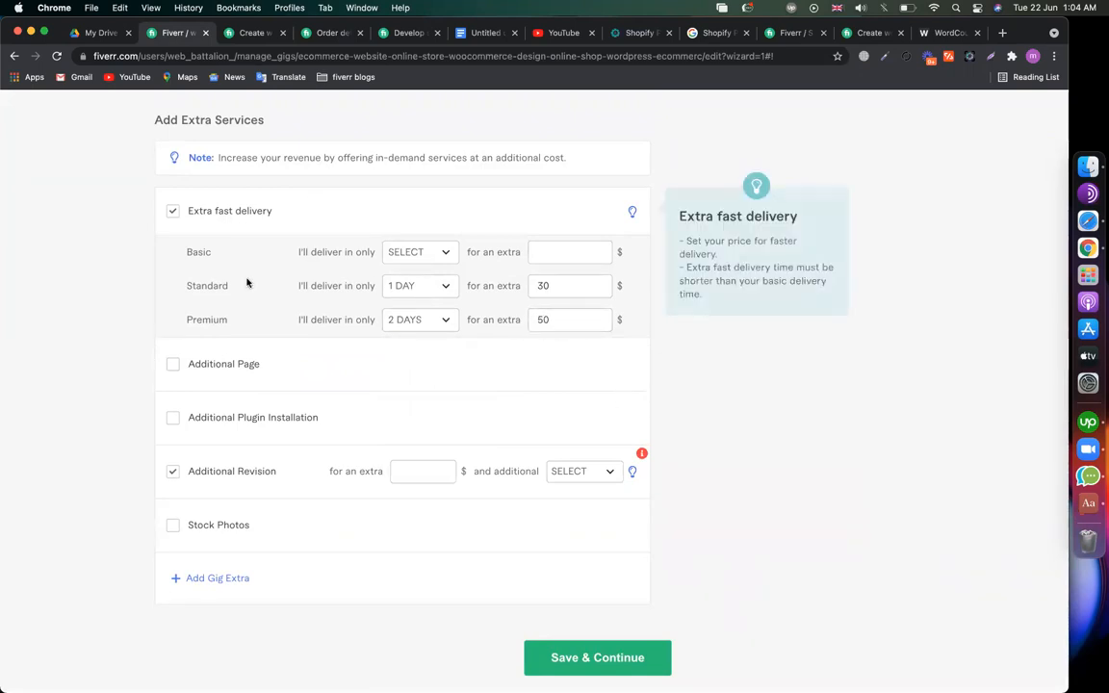
- Enable the Additional Page extra service on the gig being edited and price it at $10
scroll(318, 304, up, 1)
scroll(420, 327, up, 10)
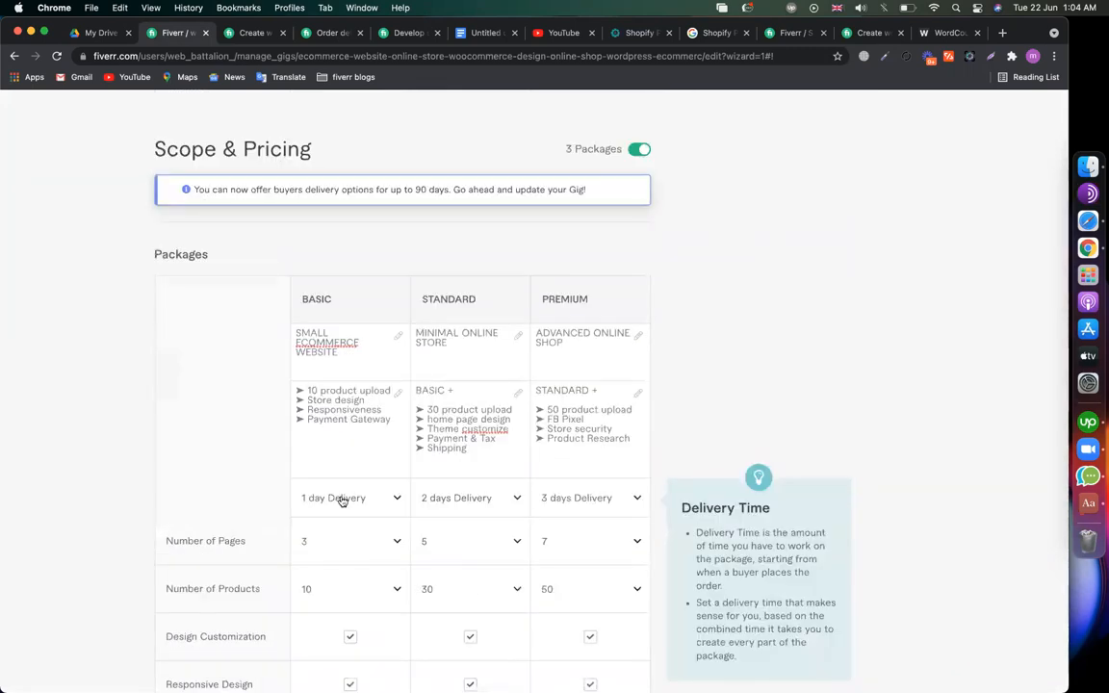
scroll(340, 500, down, 10)
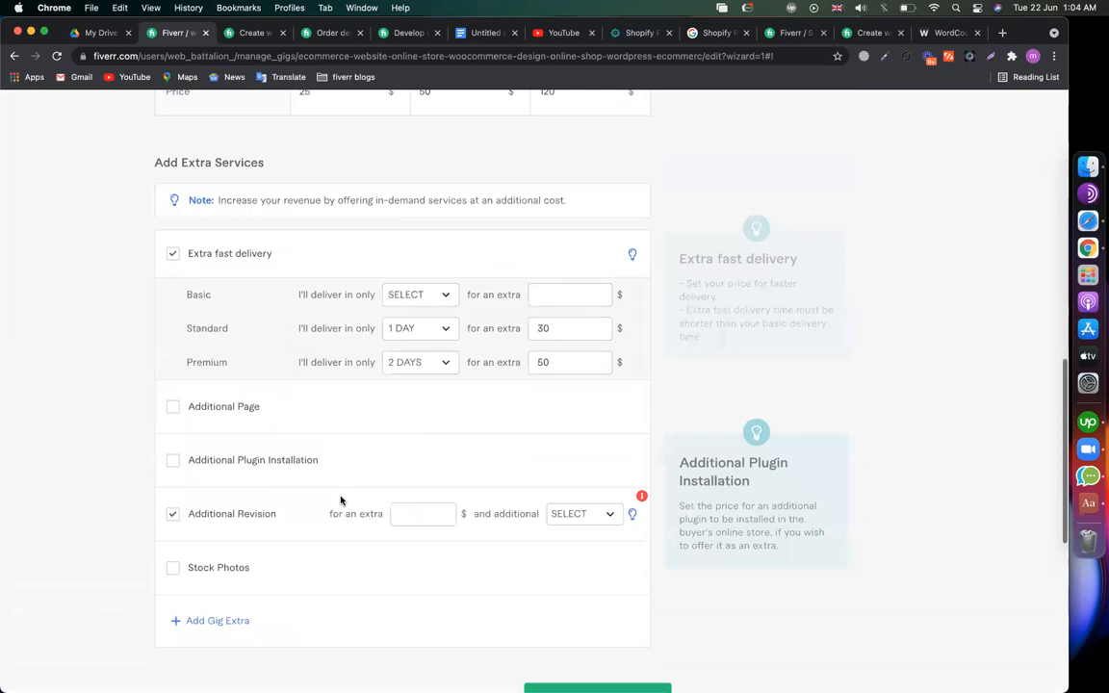
scroll(174, 386, up, 10)
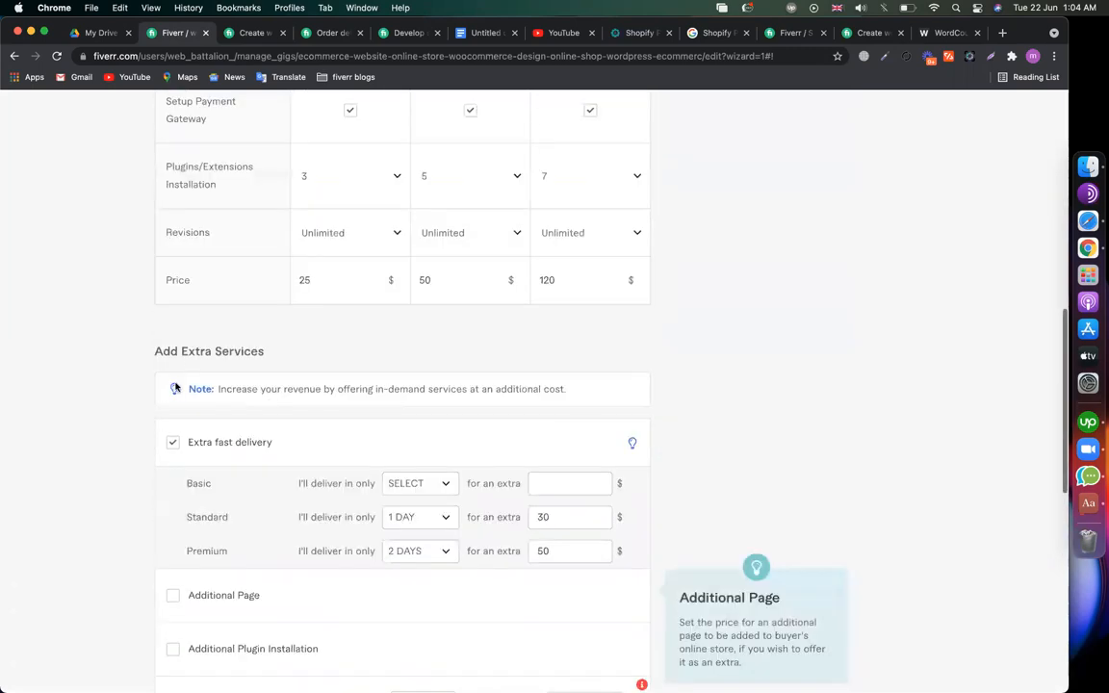
scroll(174, 386, up, 3)
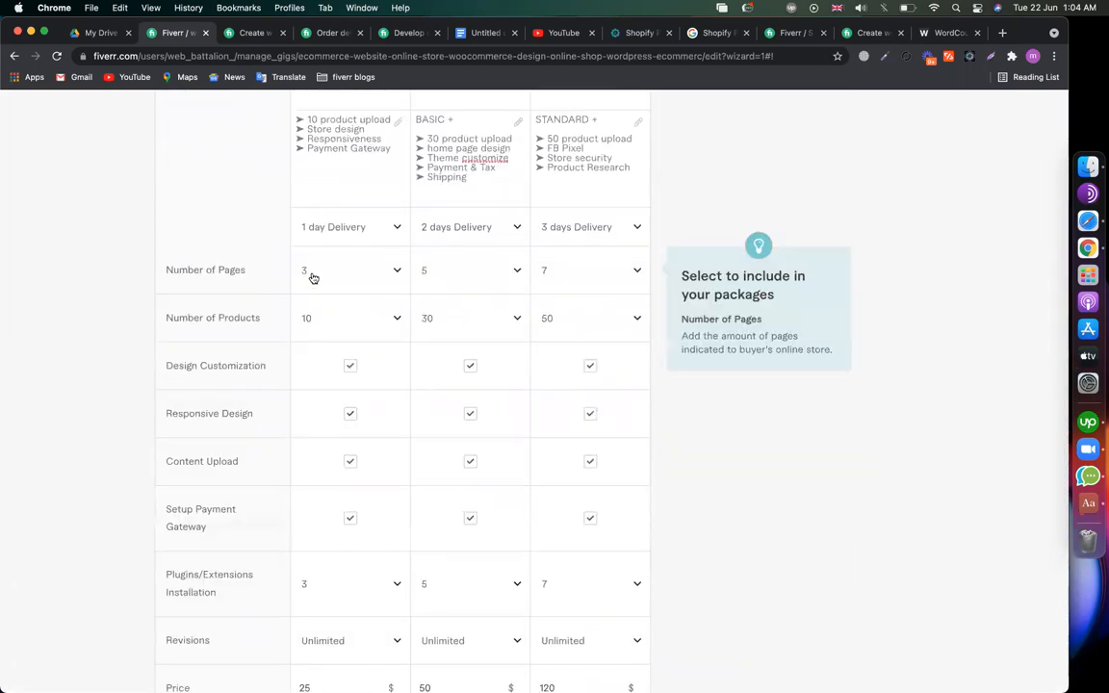
scroll(309, 420, down, 10)
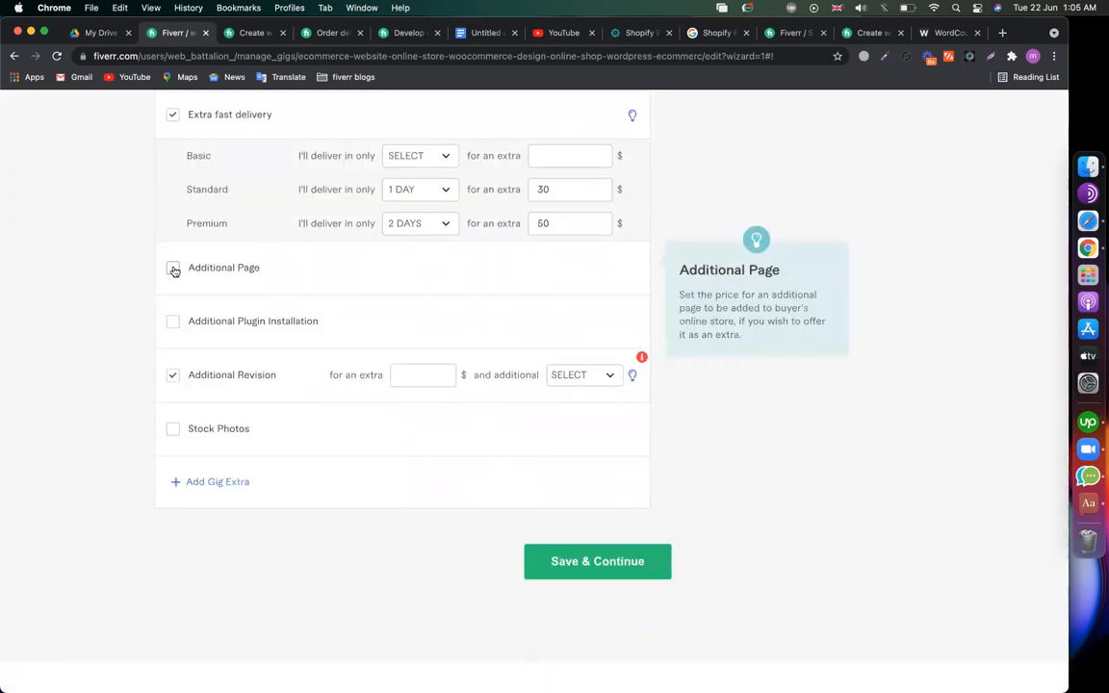
click(173, 269)
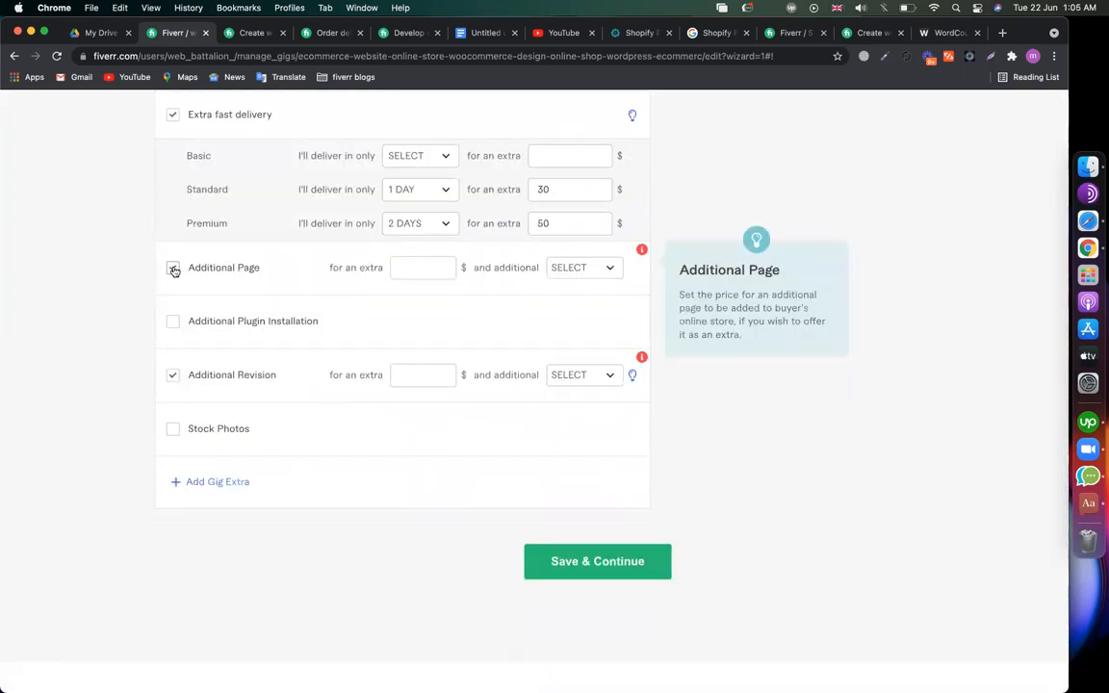
click(412, 265)
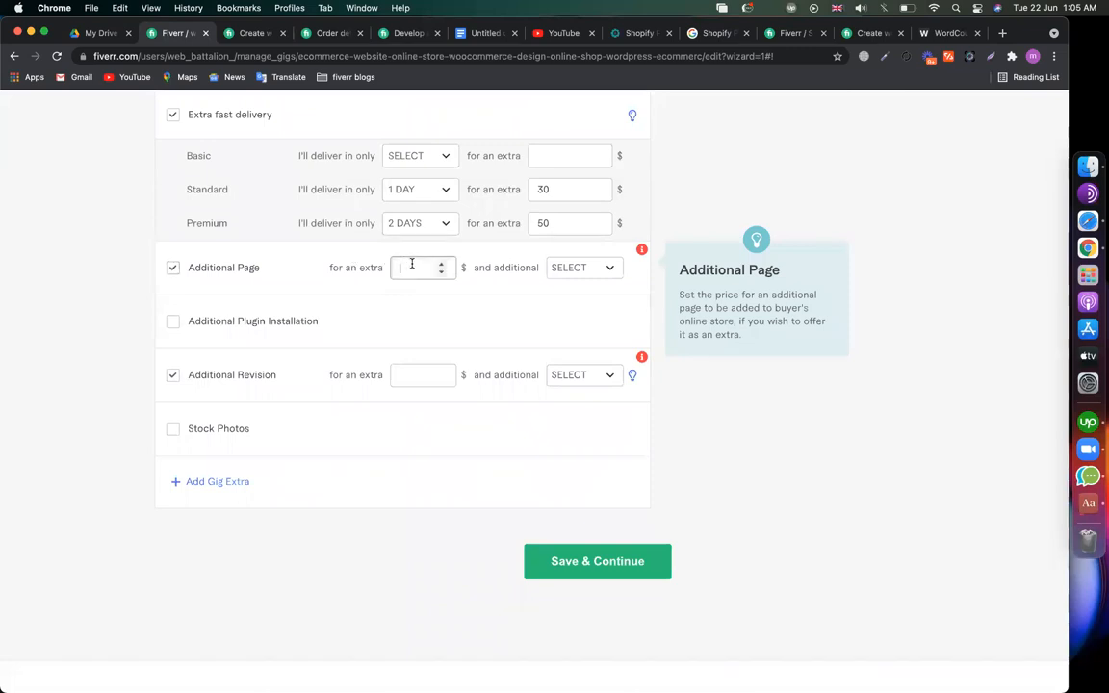
text(10)
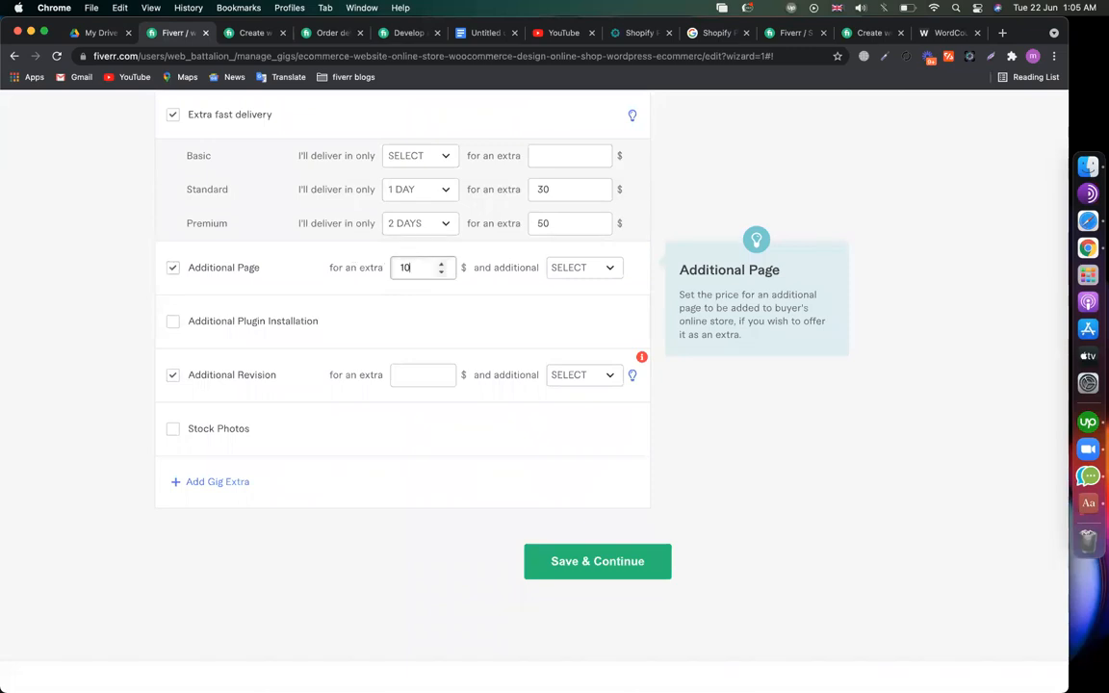
click(594, 268)
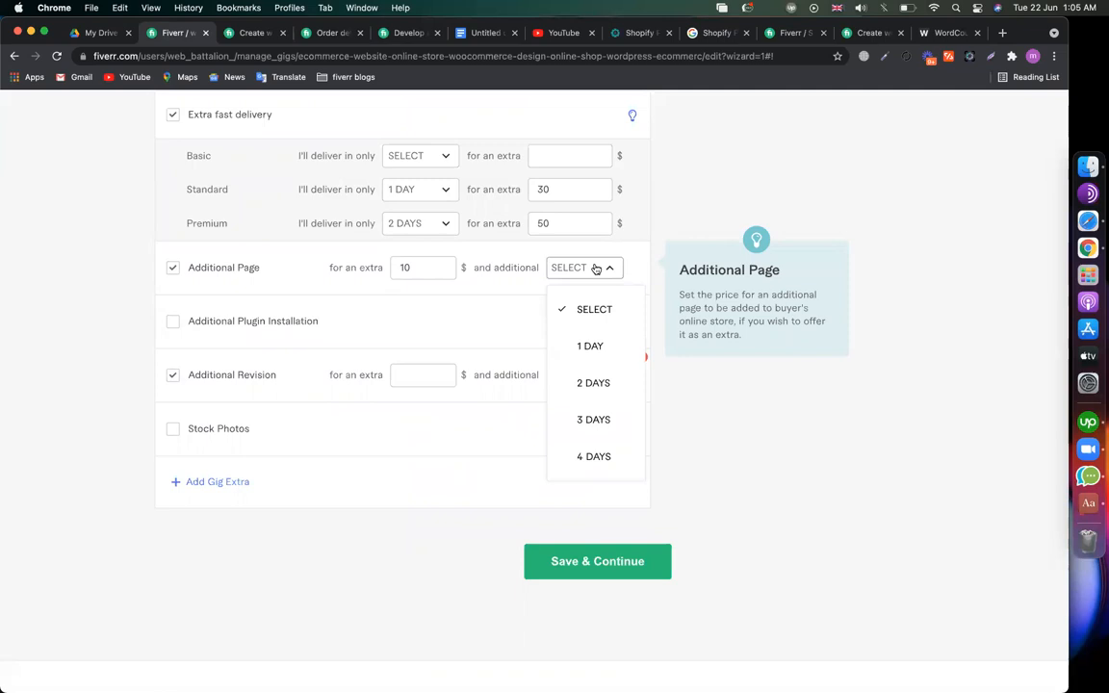
click(574, 271)
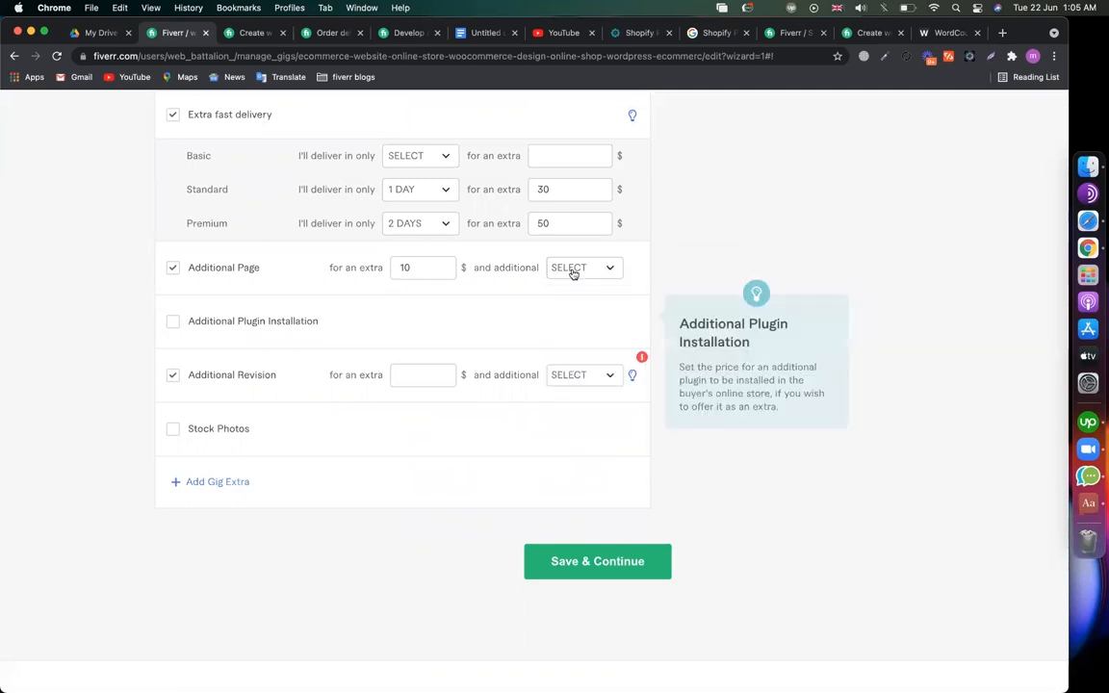
- Check the order page of the competing SEO friendly ecommerce gig's Standard package for extras, and return to the gig
click(430, 37)
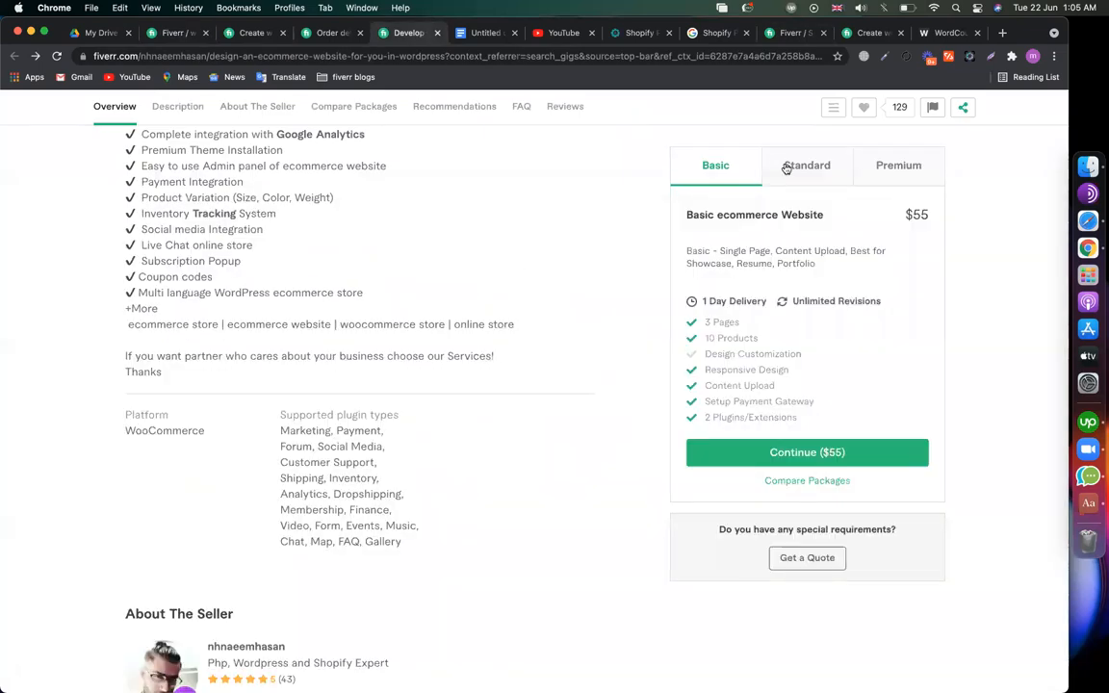
click(786, 168)
click(731, 452)
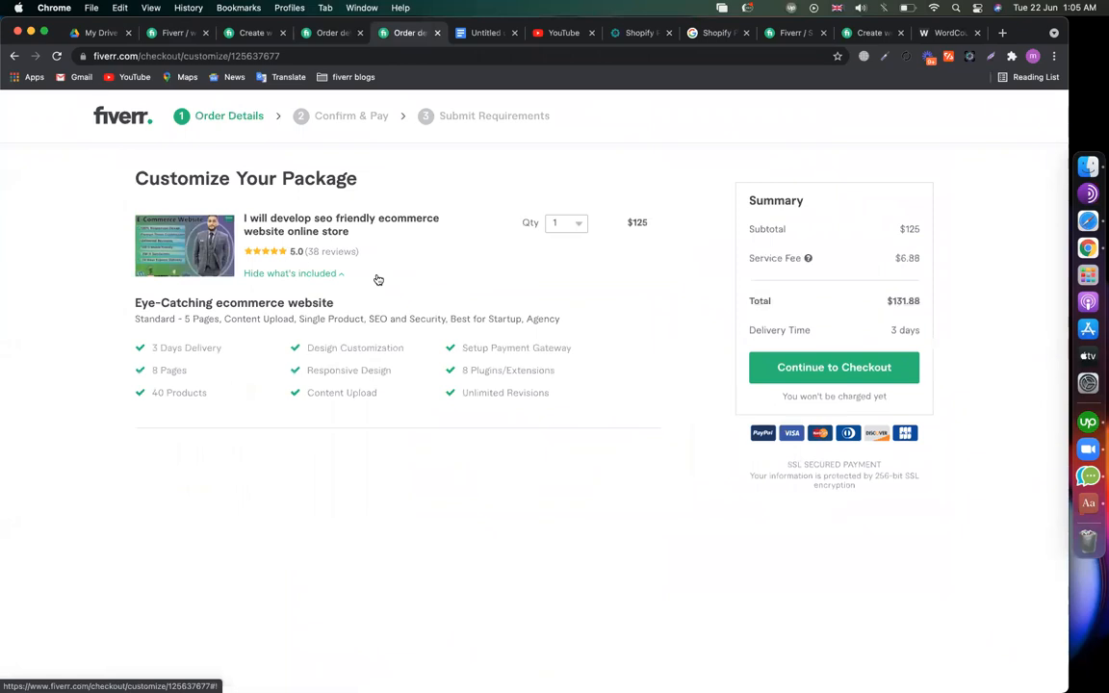
click(14, 56)
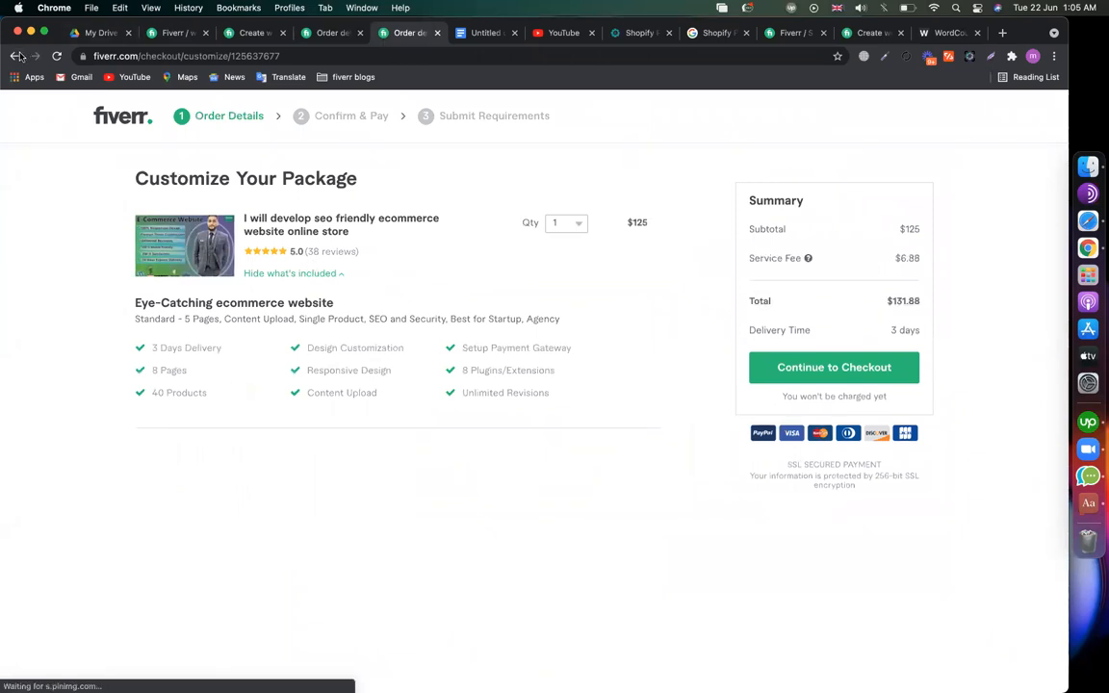
- Add an Additional Page to the competing ecommerce and WordPress website order and check its effect on the delivery time
click(327, 35)
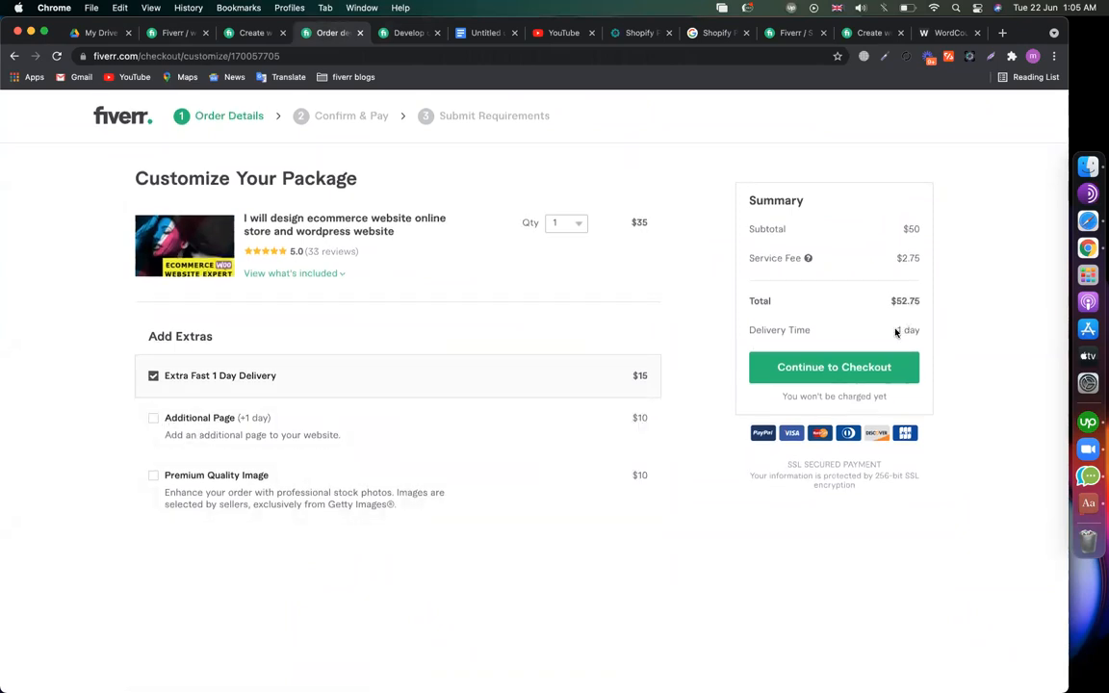
click(182, 419)
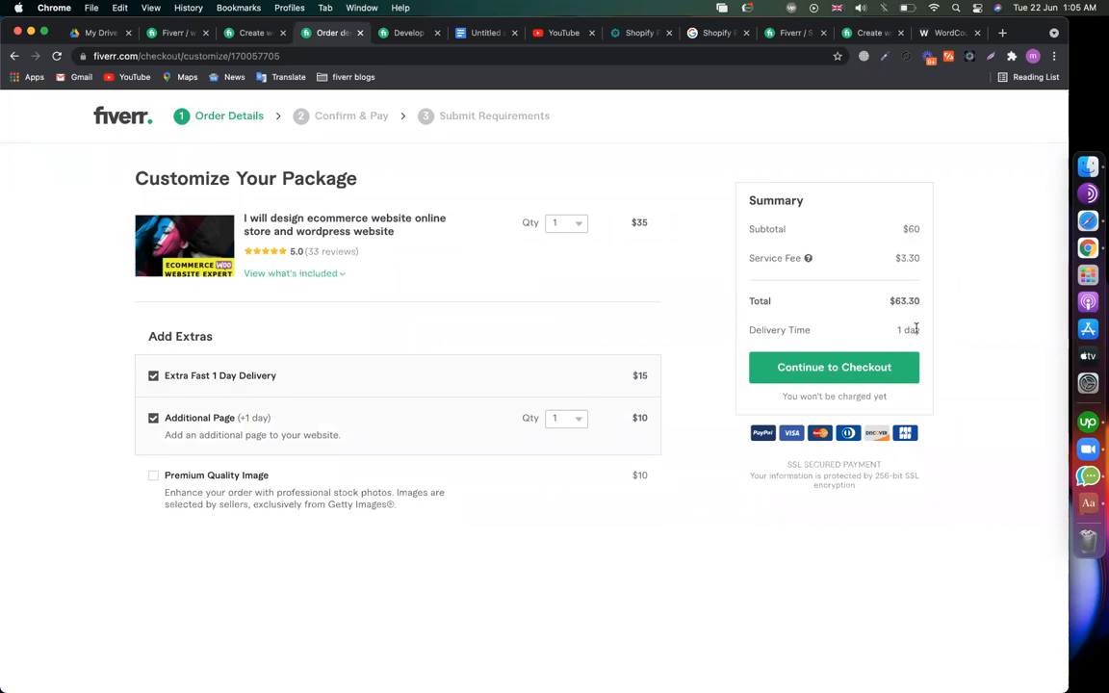
drag(902, 329, 920, 329)
click(907, 338)
drag(901, 329, 915, 329)
- Return to the gig being edited and set the Additional Page extra's additional time to 2 days
click(157, 32)
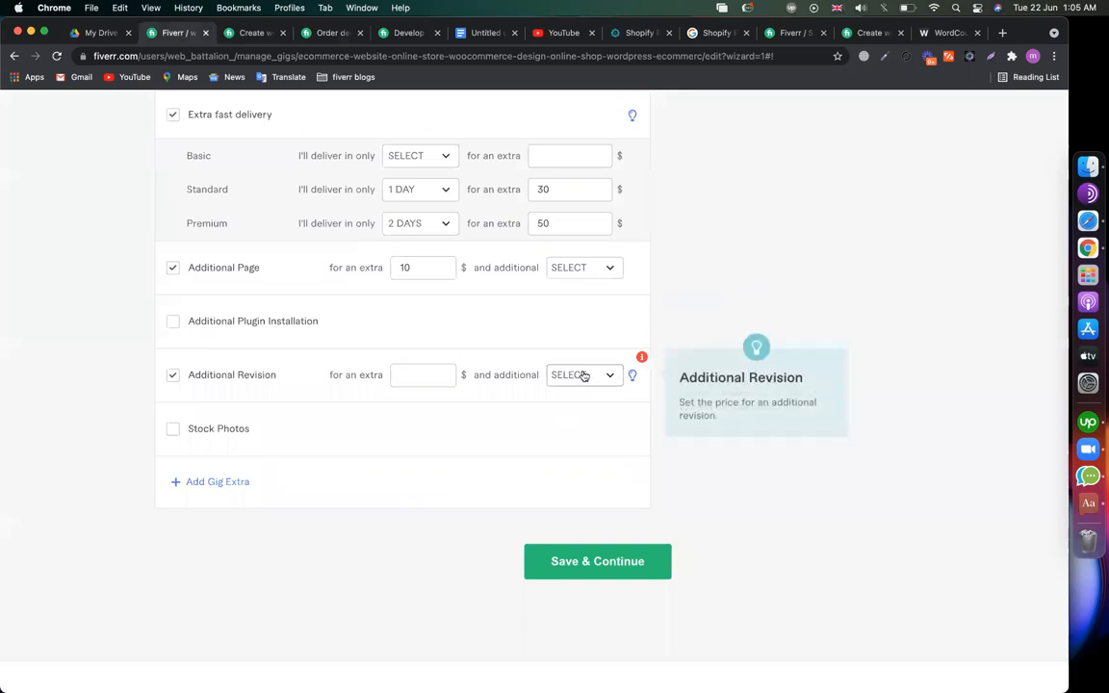
click(579, 374)
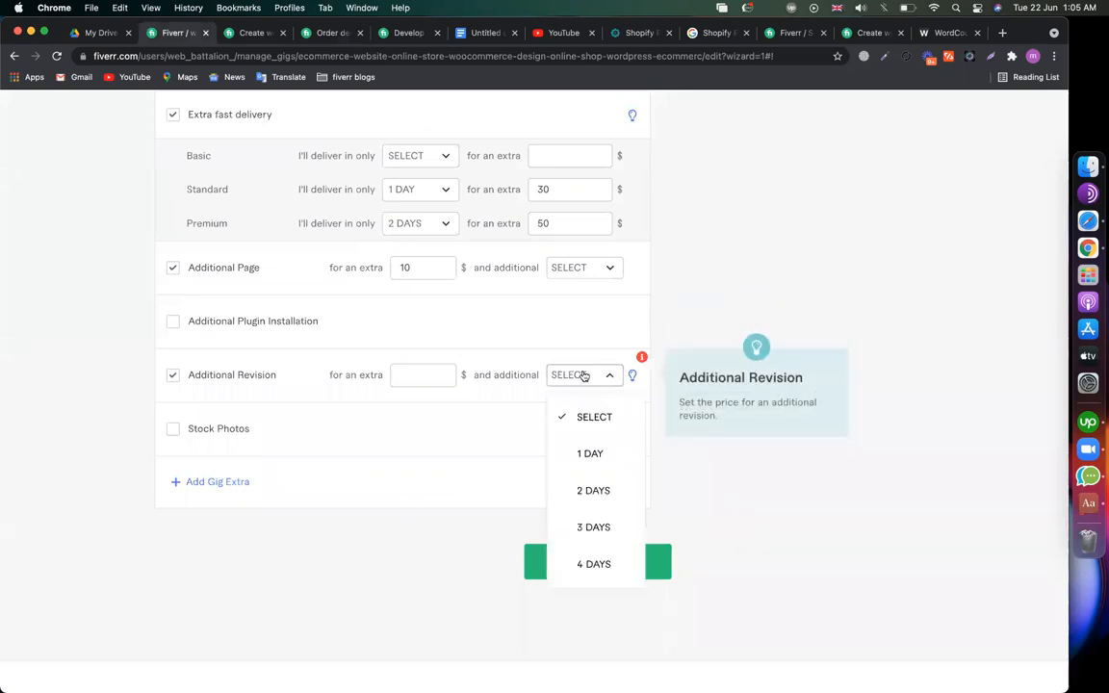
click(579, 269)
click(593, 383)
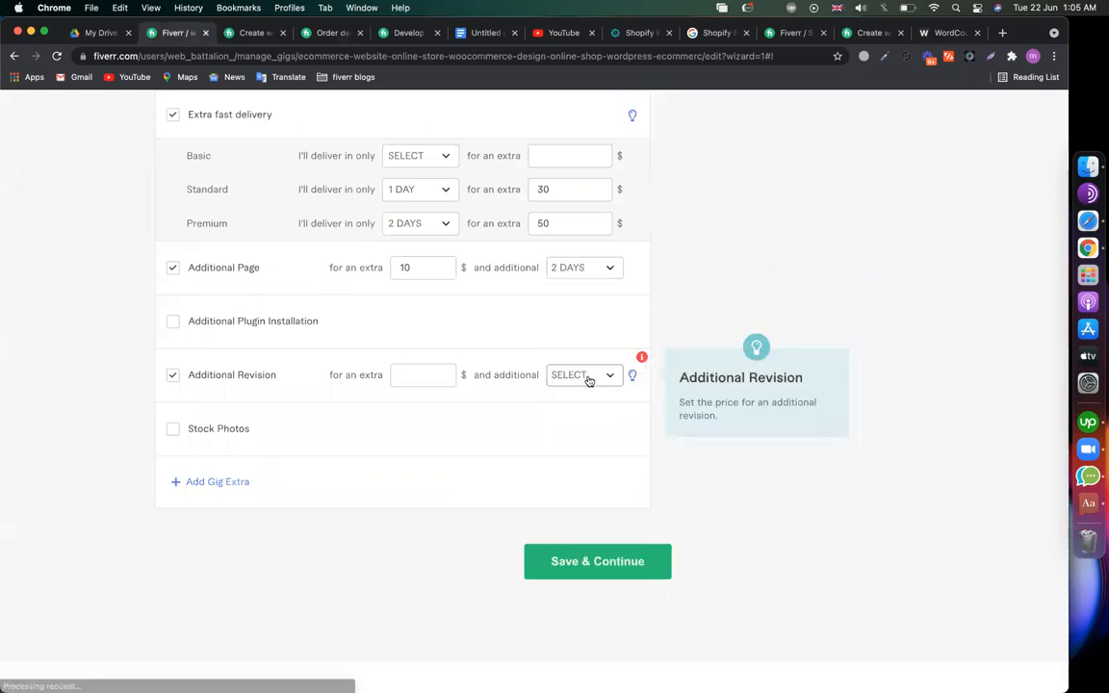
- Remove and re-add the Additional Page extra in the competing order to recheck the delivery time
click(308, 32)
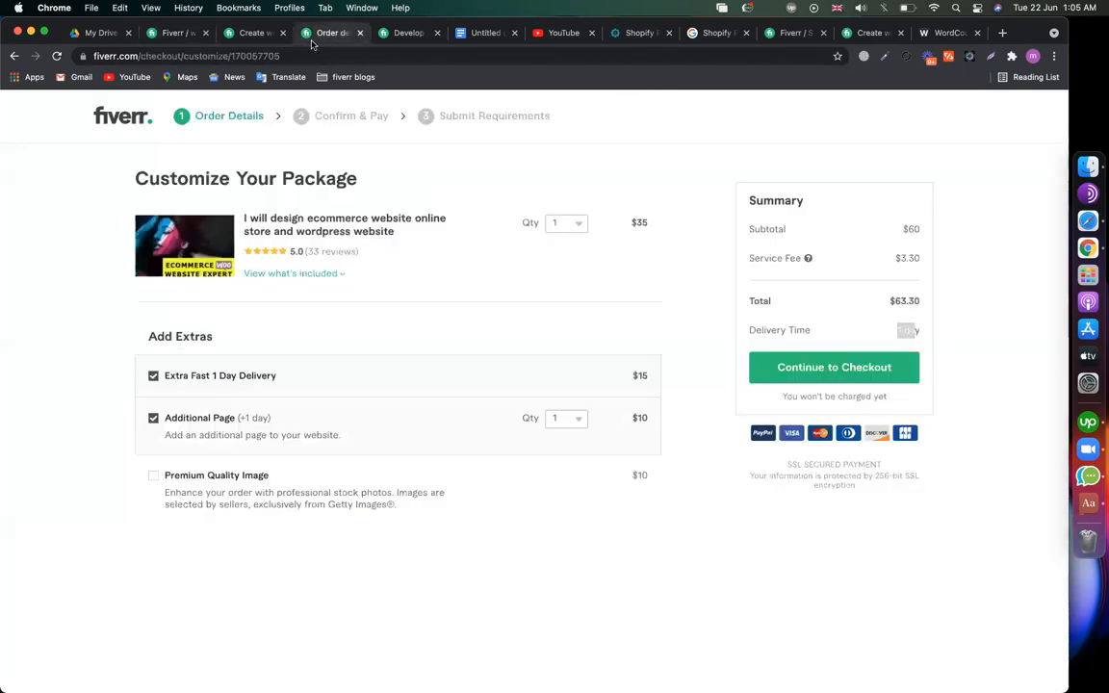
click(161, 417)
click(162, 418)
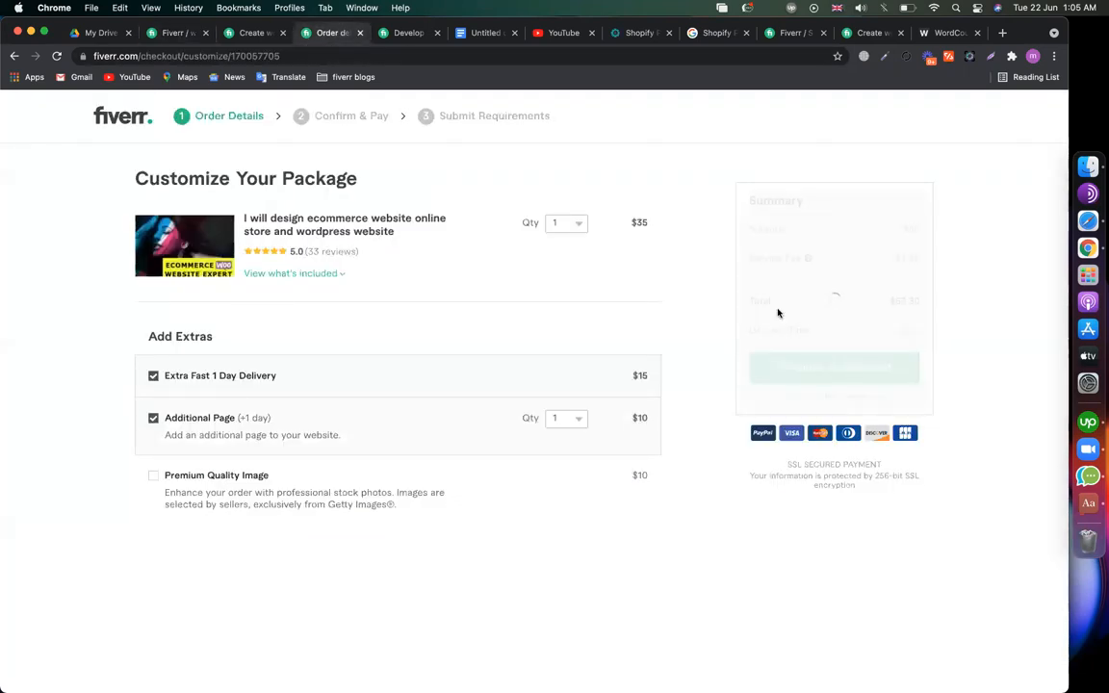
drag(927, 333, 890, 331)
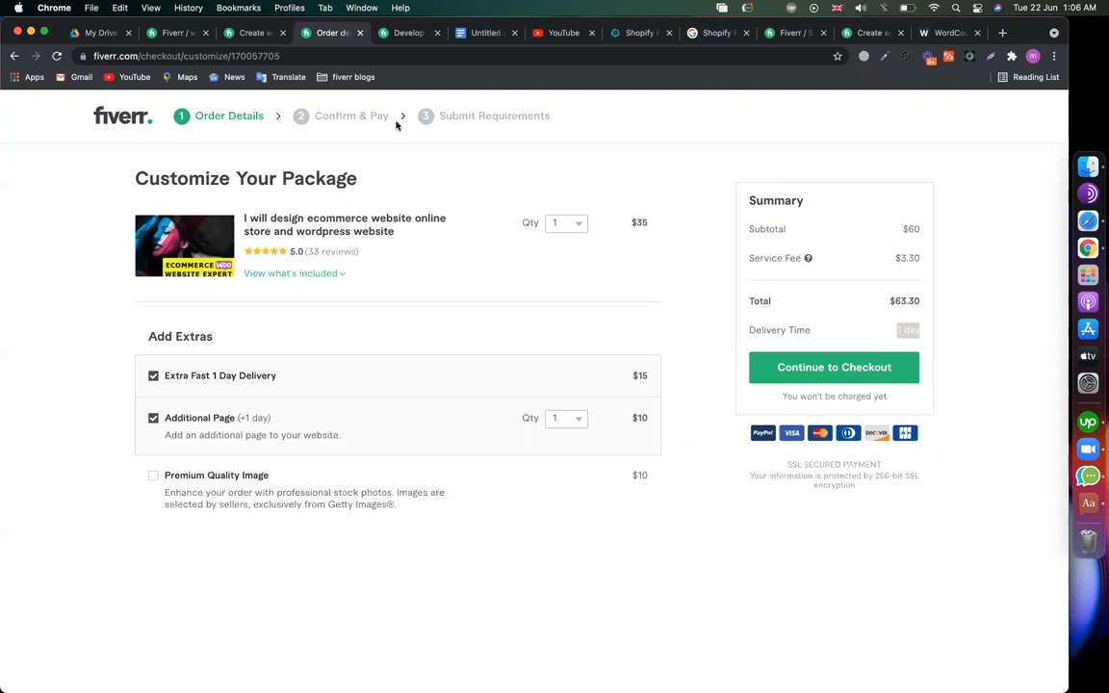
- Return to the gig being edited and reset the Additional Page extra's additional days to the unselected option
click(177, 38)
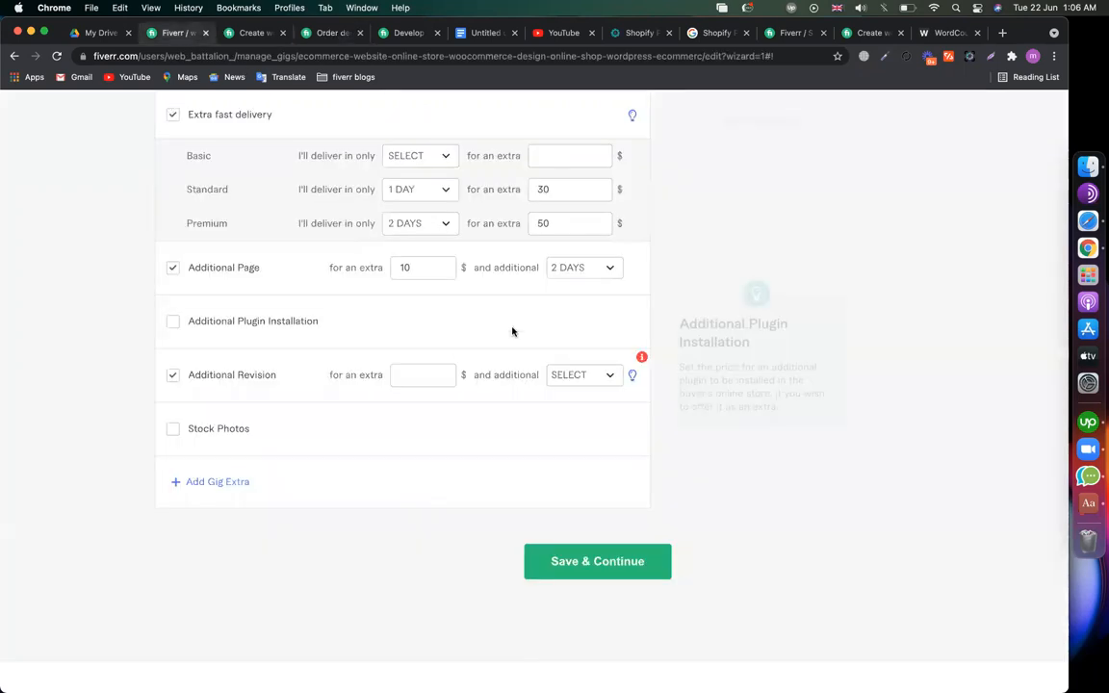
scroll(525, 325, up, 1)
click(605, 308)
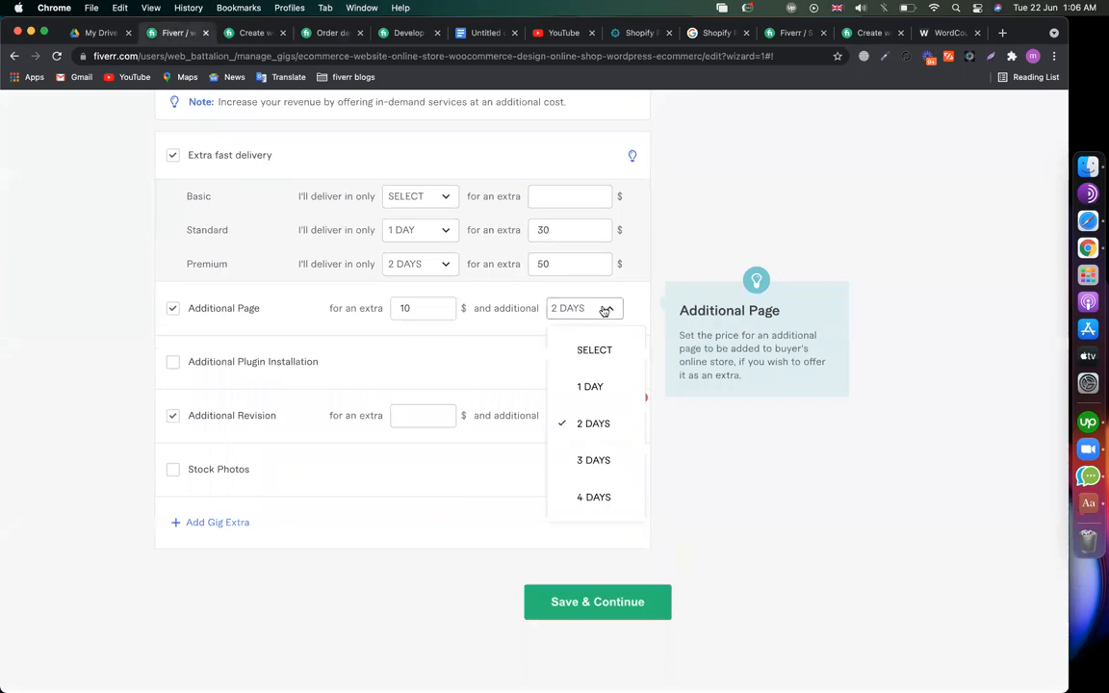
click(593, 351)
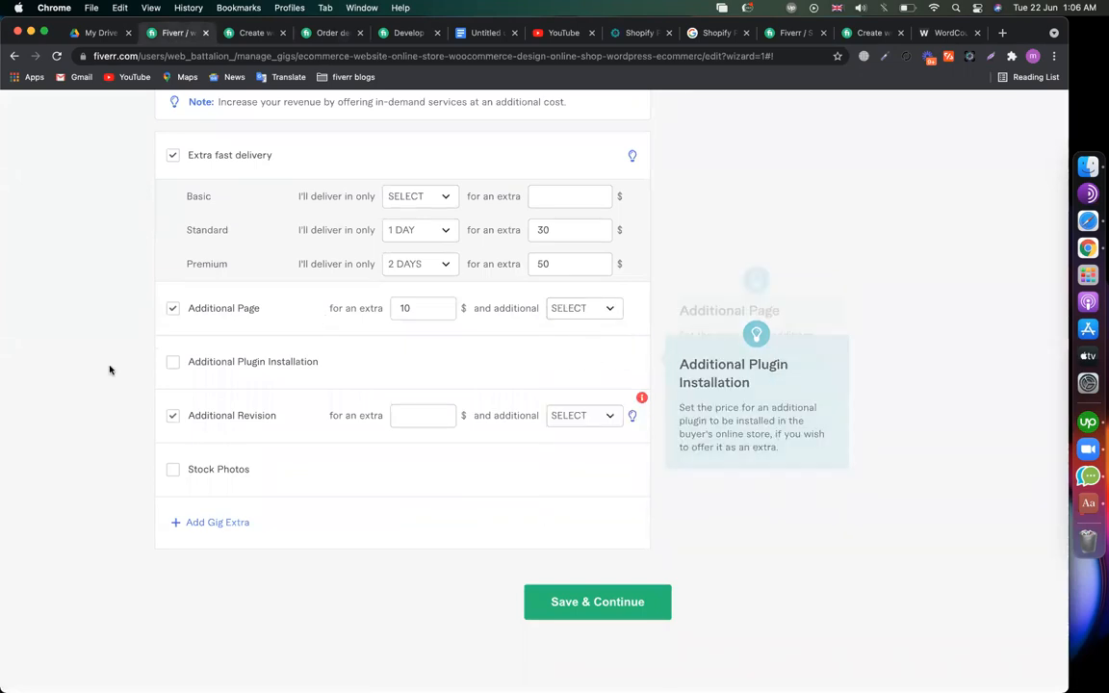
- Enable the Additional Plugin Installation extra for $15, leaving its additional days unselected
click(170, 364)
click(438, 364)
text(5)
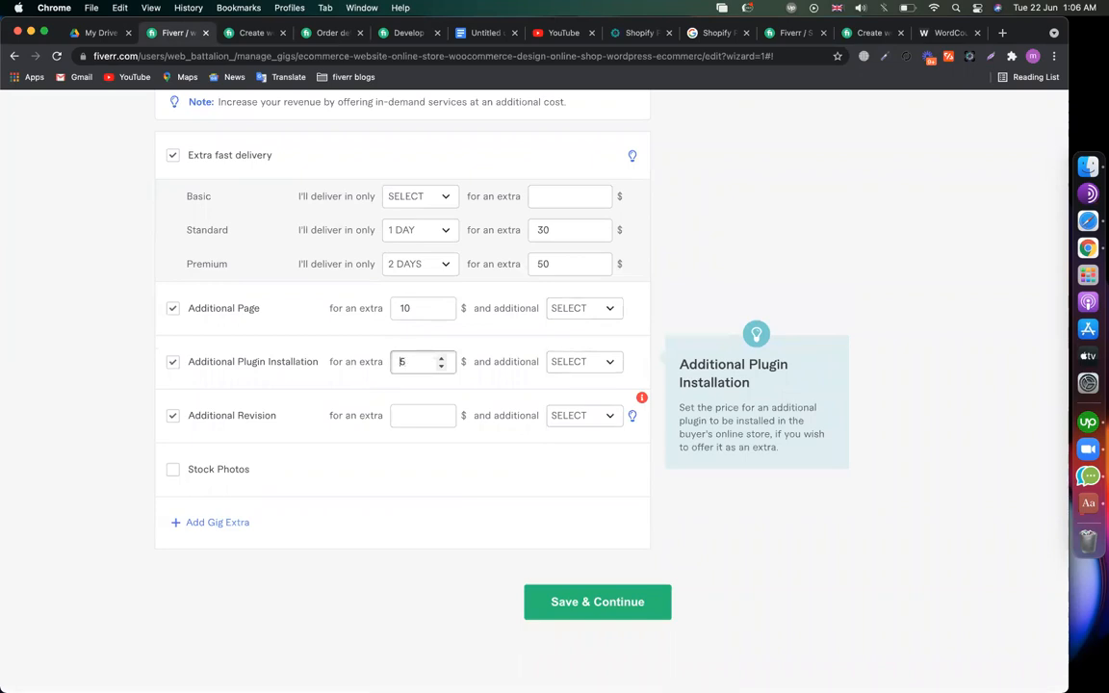
click(579, 361)
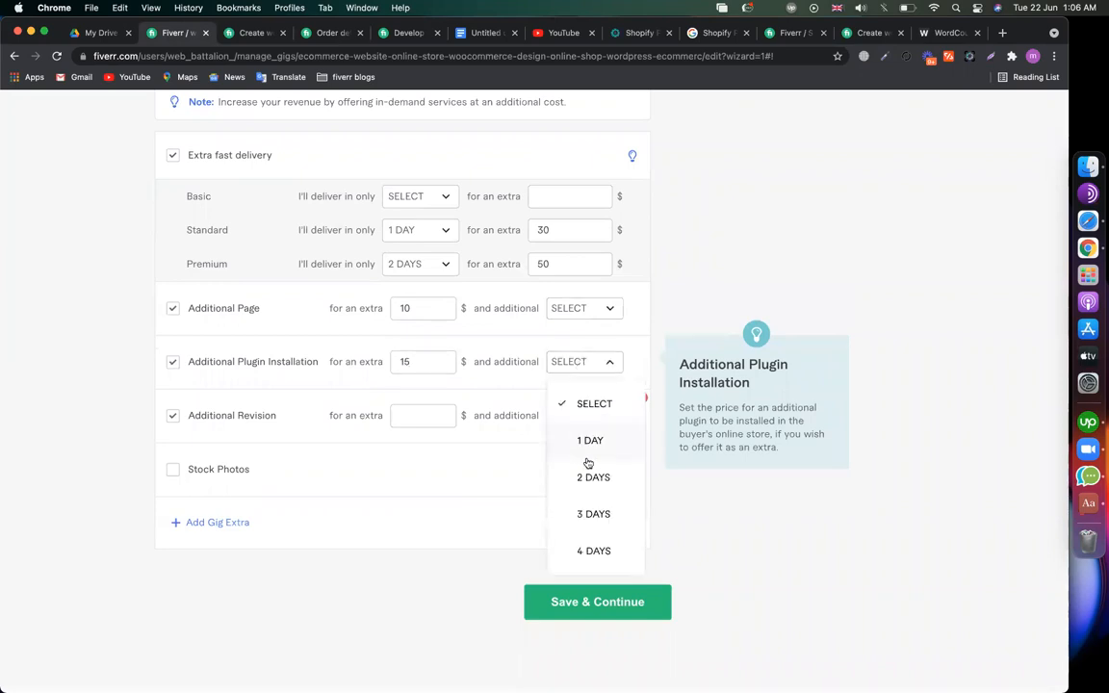
click(581, 404)
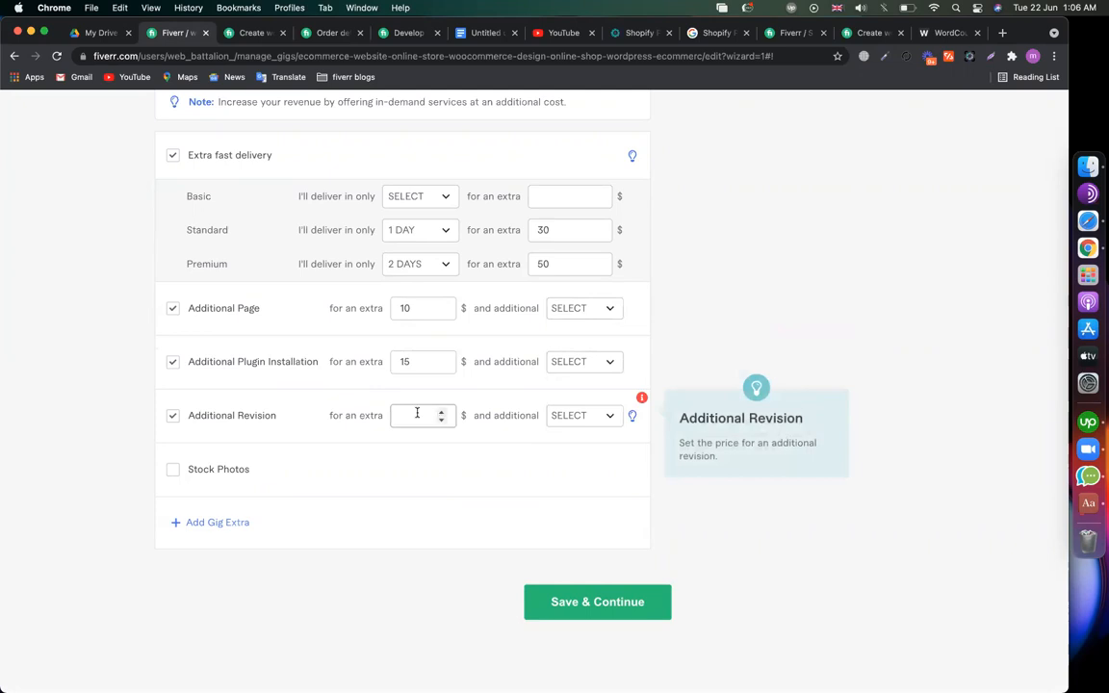
- Review the packages' revision settings and disable the Additional Revision extra
scroll(200, 421, up, 10)
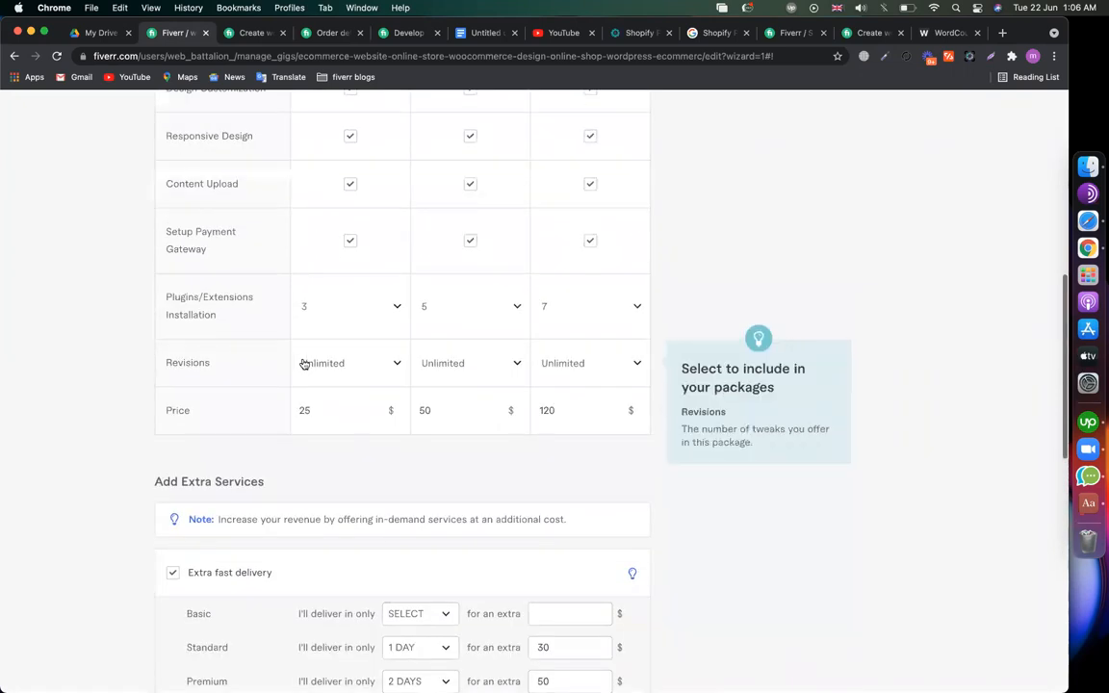
scroll(258, 546, down, 10)
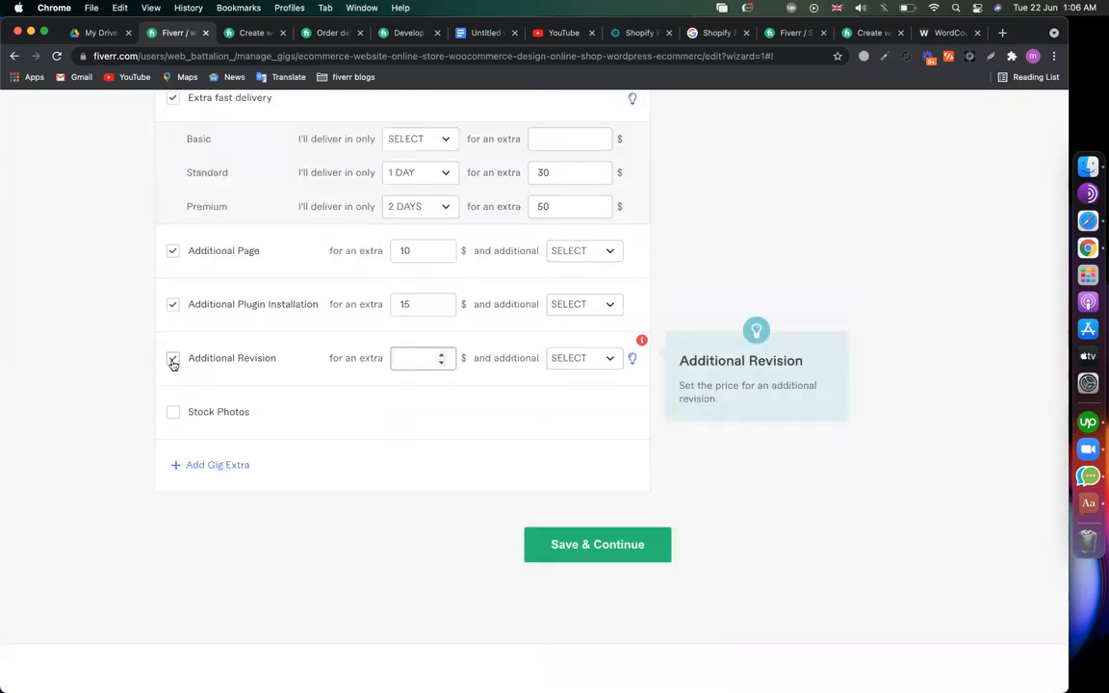
click(173, 360)
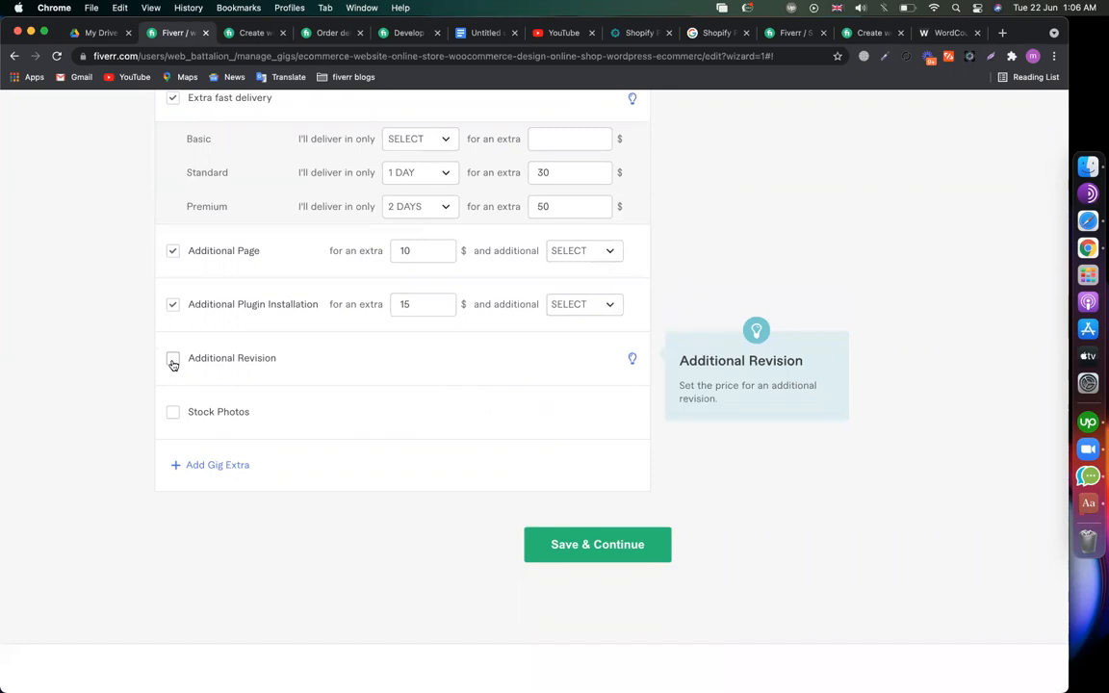
- Try enabling the Stock Photos extra to view its offer, and leave it disabled
click(173, 415)
click(173, 415)
click(173, 415)
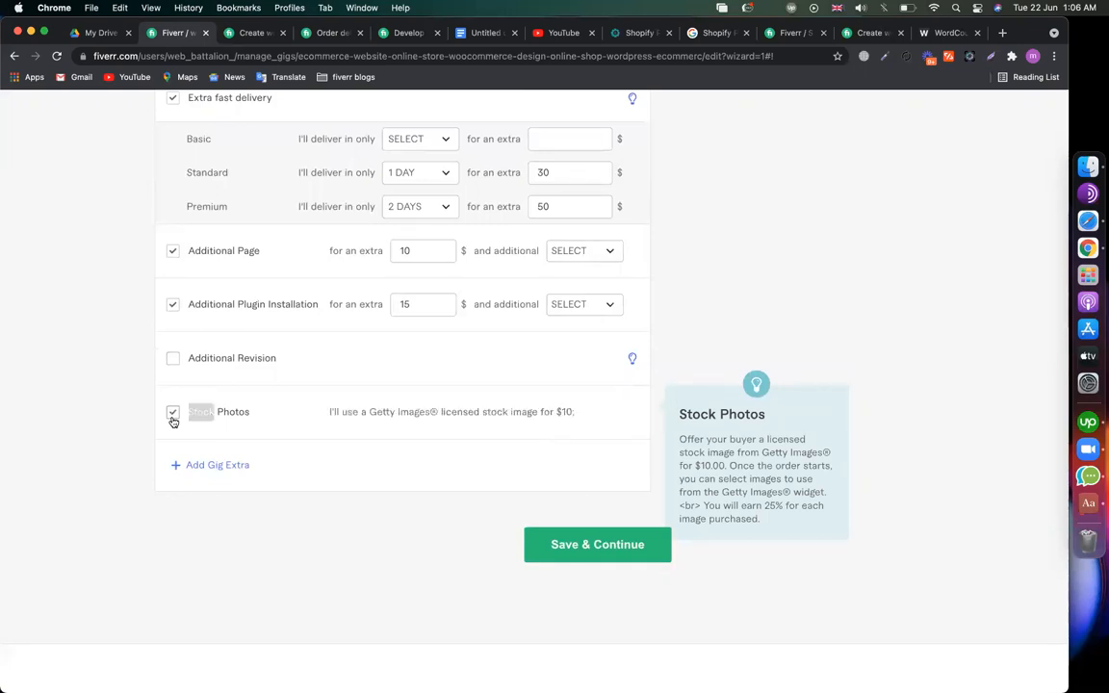
click(173, 416)
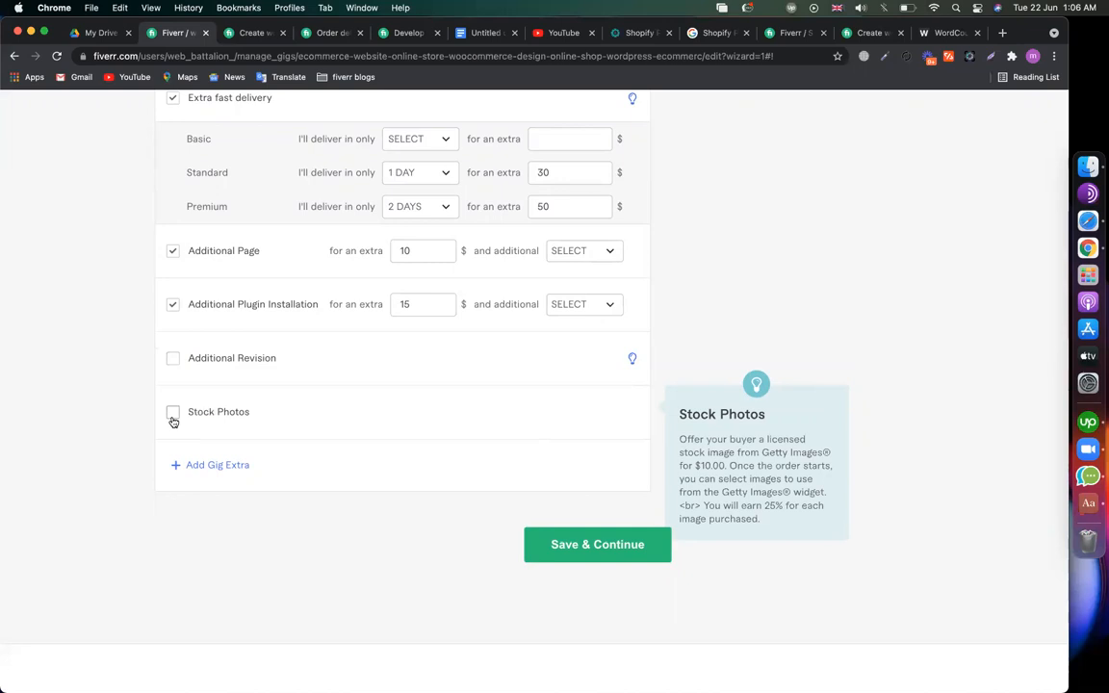
scroll(361, 412, up, 3)
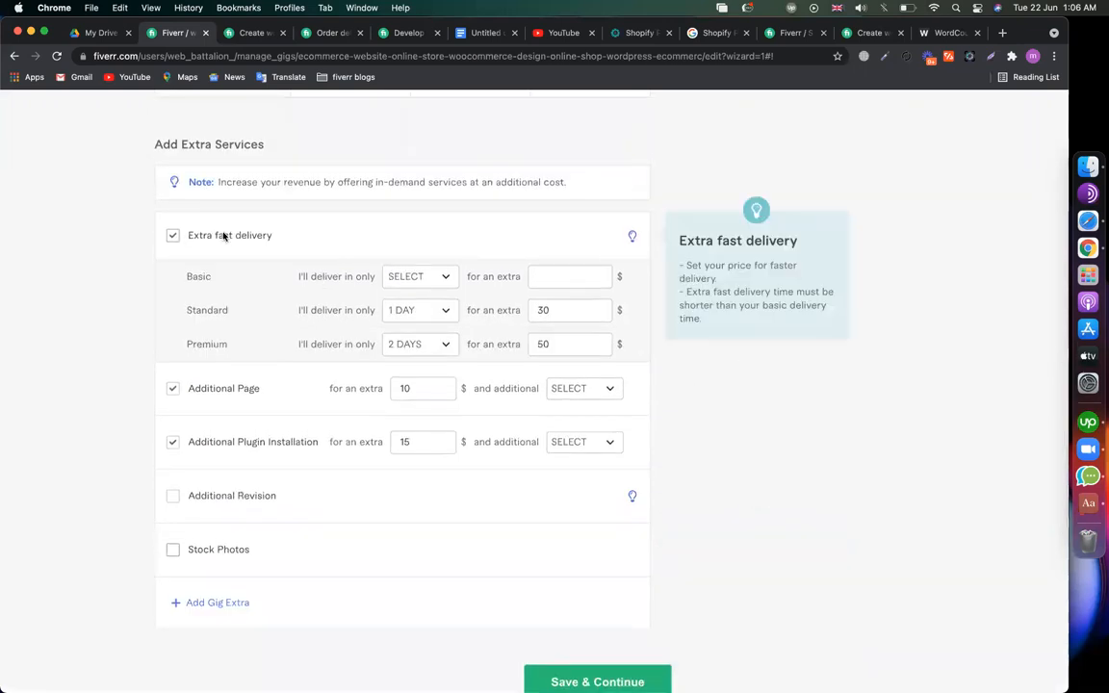
click(227, 236)
click(220, 238)
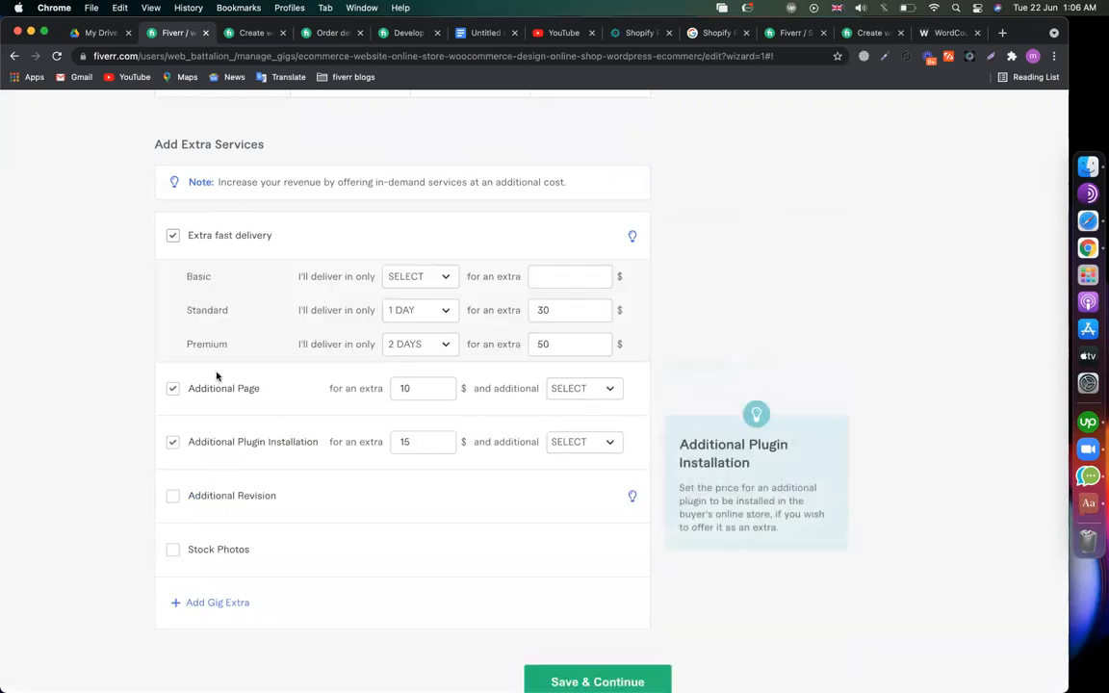
scroll(121, 512, down, 4)
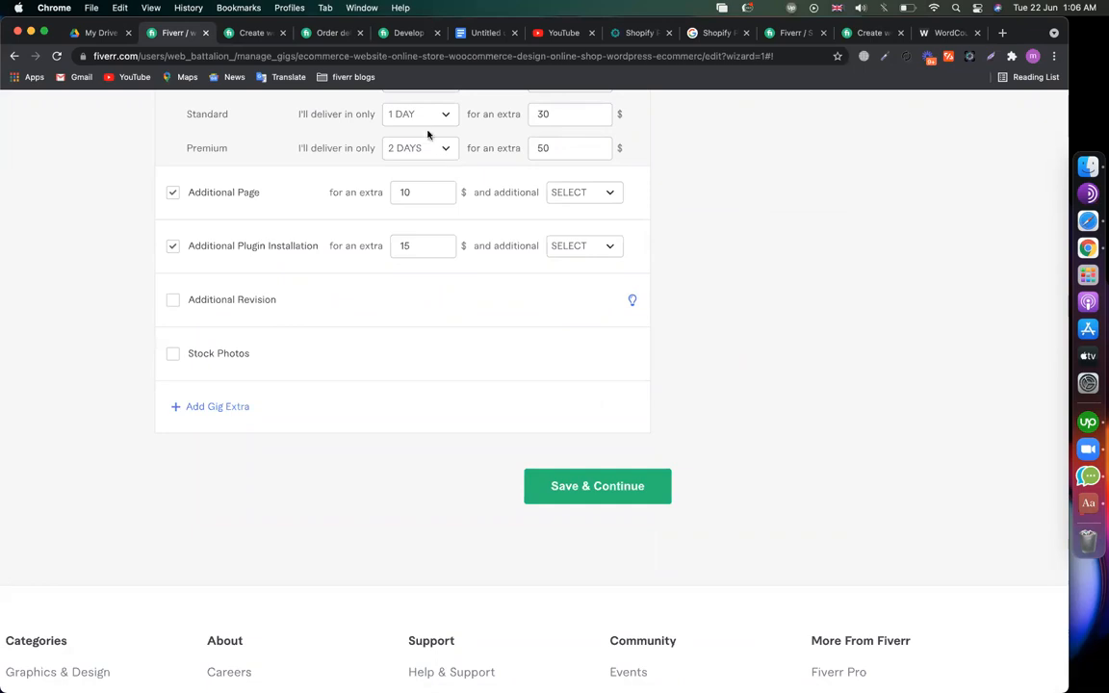
- Add the Premium Quality Image extra to the competitor's order to see its effect on the summary, and return to the gig being edited
click(322, 33)
click(151, 475)
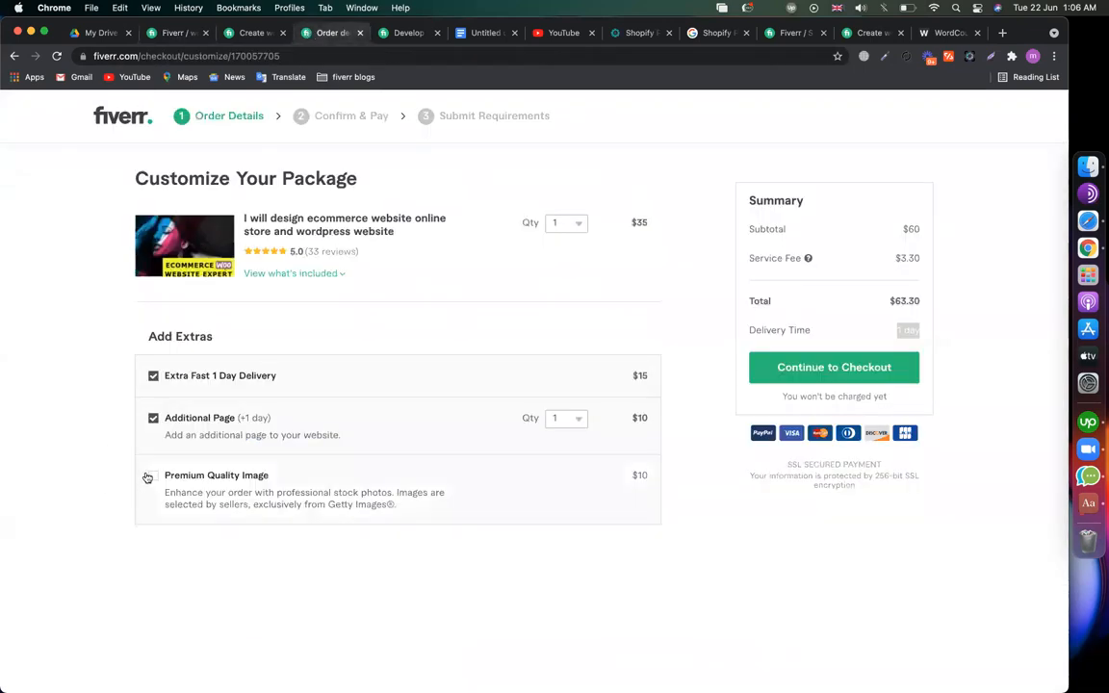
click(151, 477)
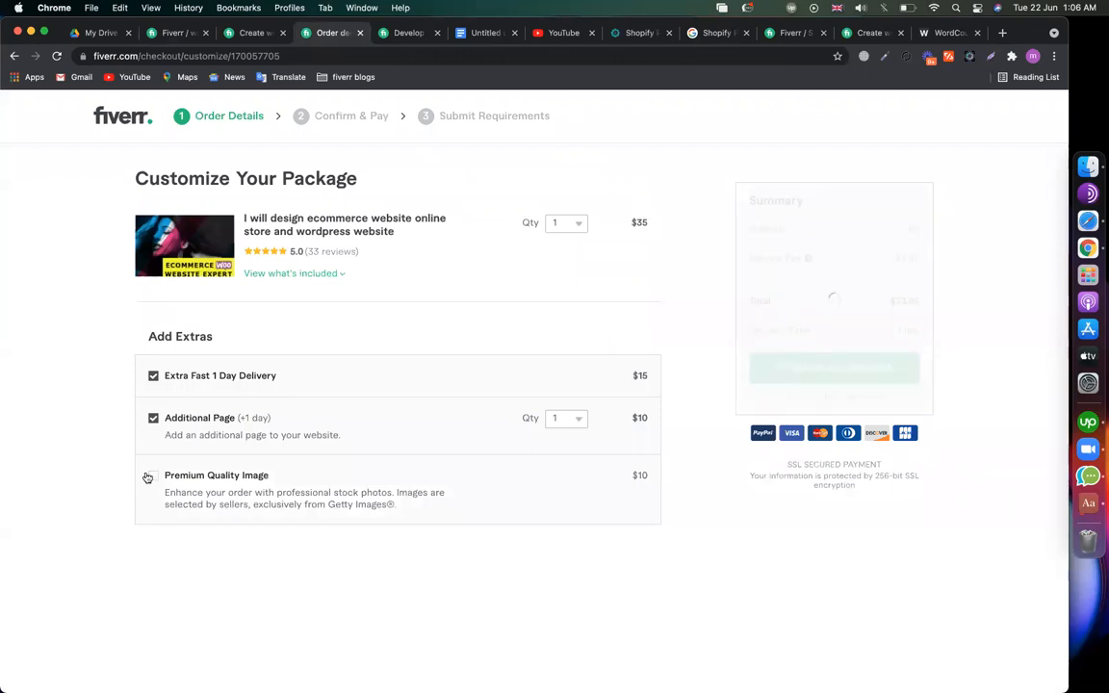
click(149, 475)
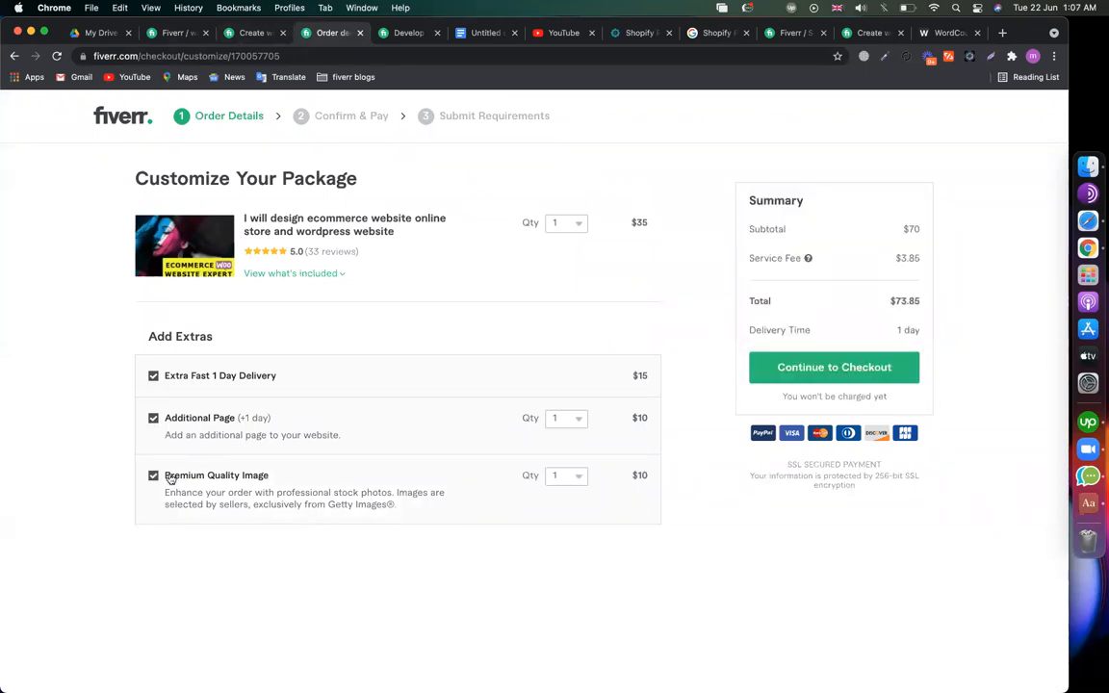
click(175, 32)
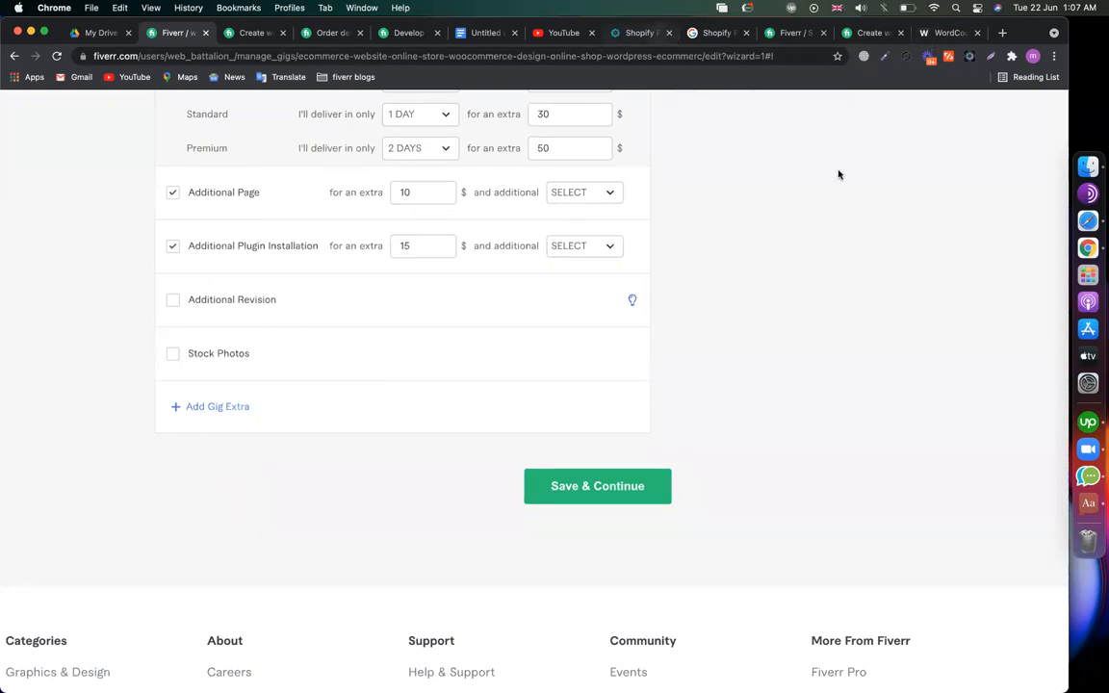
- Switch to the Google Meet call in Safari, check the list of people in the call, and return to the gig in Chrome
click(1062, 306)
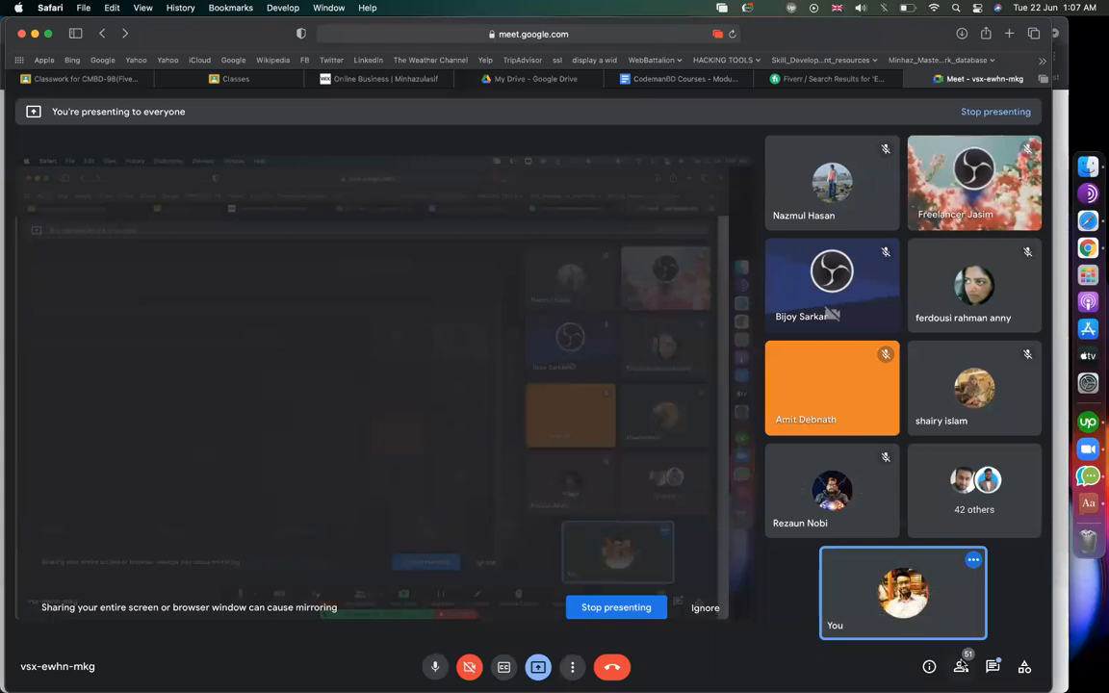
click(961, 666)
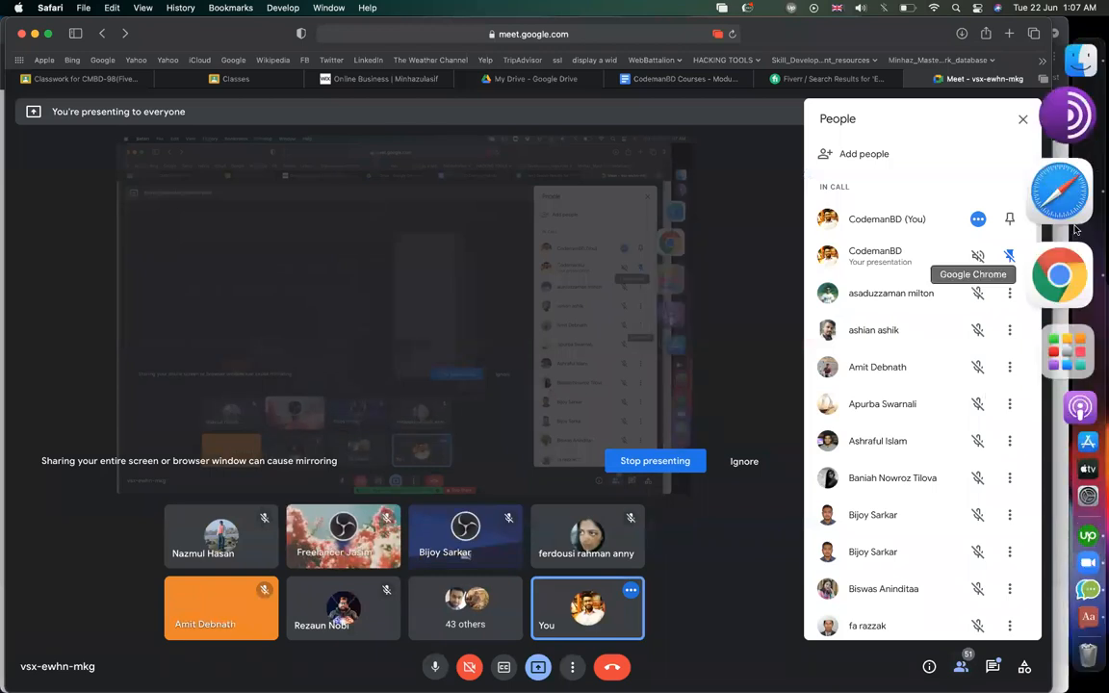
click(1058, 265)
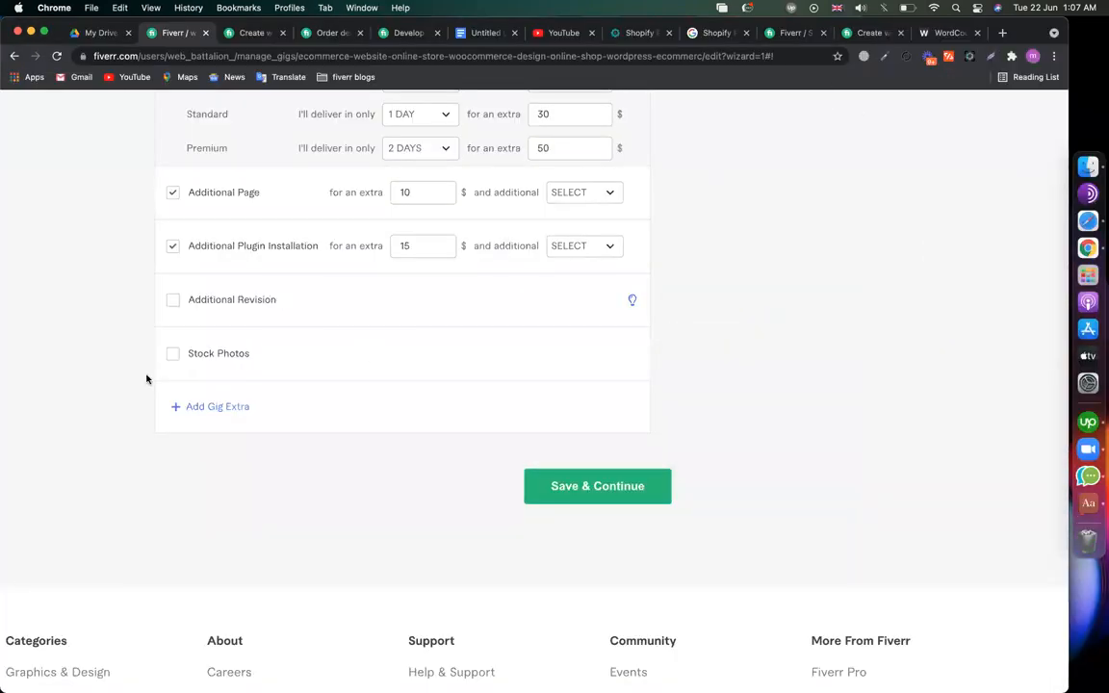
- Add a custom gig extra titled "Product page design"
click(207, 406)
click(298, 411)
text(Product page design)
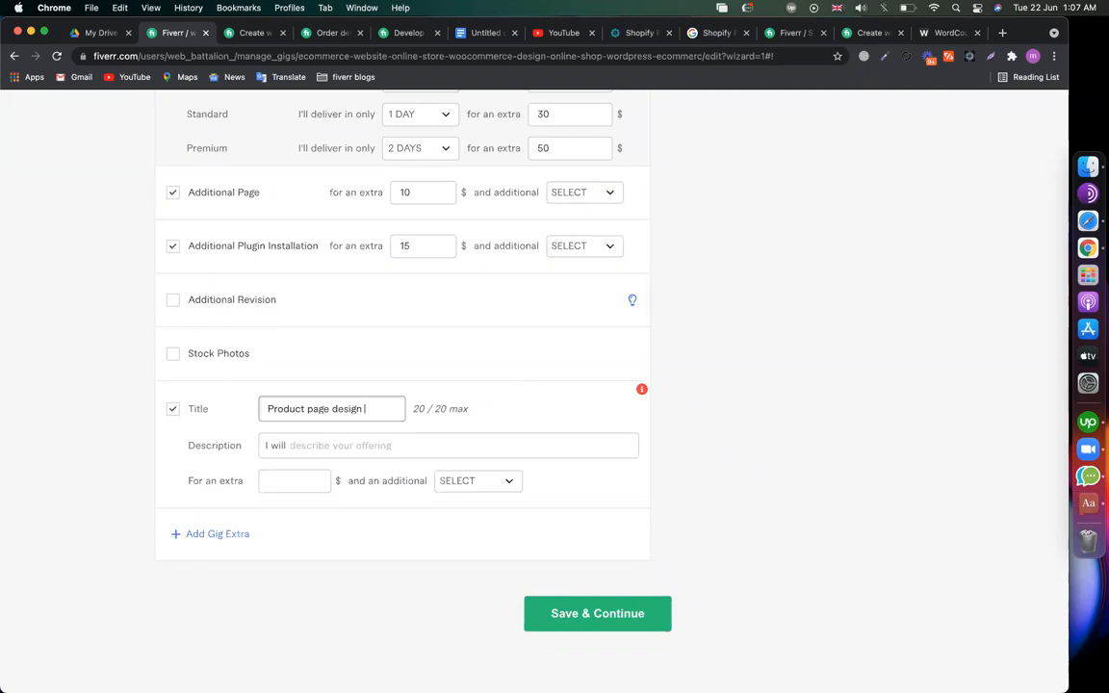
- Describe the product page extra as "I will design your custom product page"
click(328, 445)
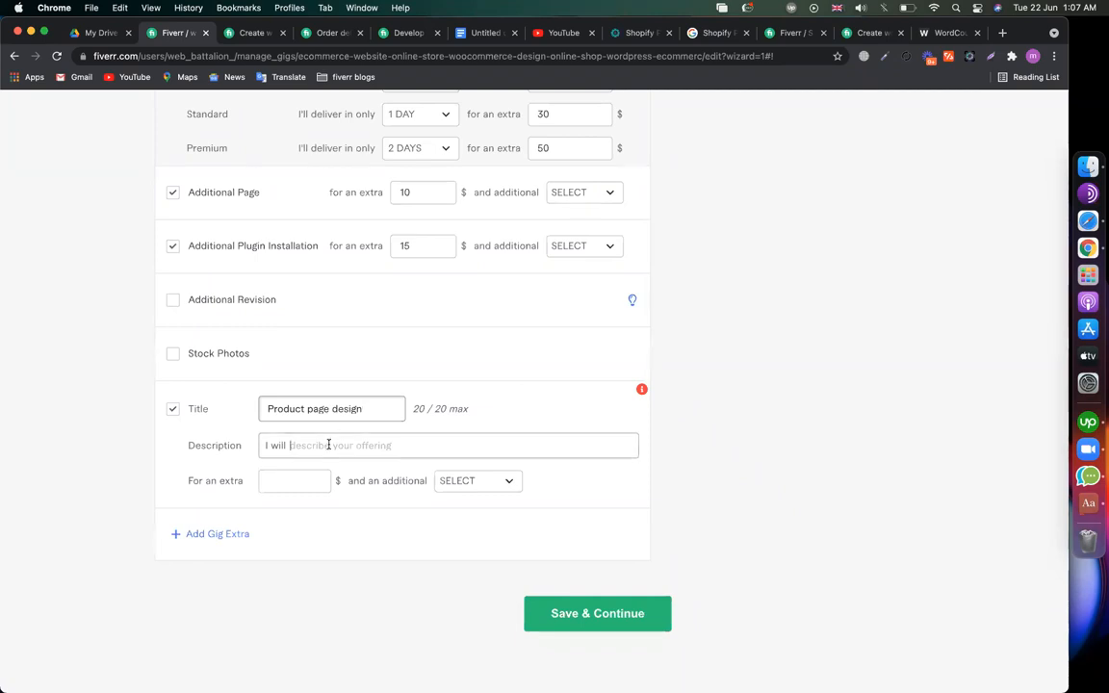
text(design yor)
key(BackSpace)
key(BackSpace)
key(BackSpace)
key(BackSpace)
key(BackSpace)
text(ur product page )
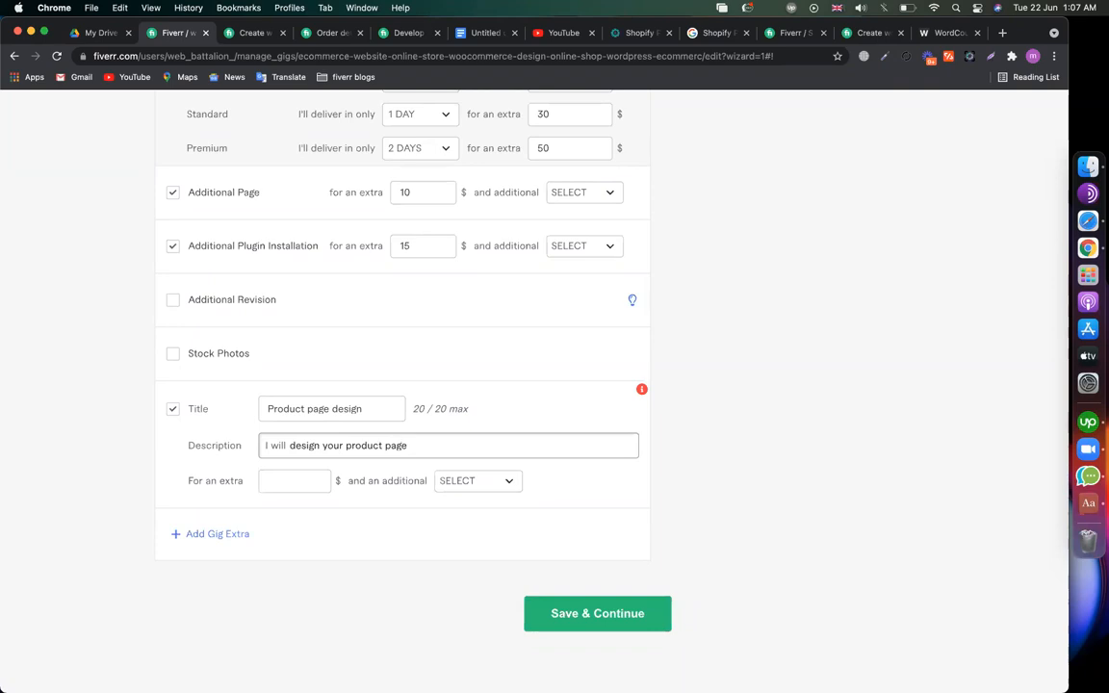
text(customly)
key(BackSpace)
double_click(431, 445)
key(BackSpace)
click(347, 446)
text(custom)
- Price the product page extra at $15 and set its additional days to NONE
click(288, 480)
text(15)
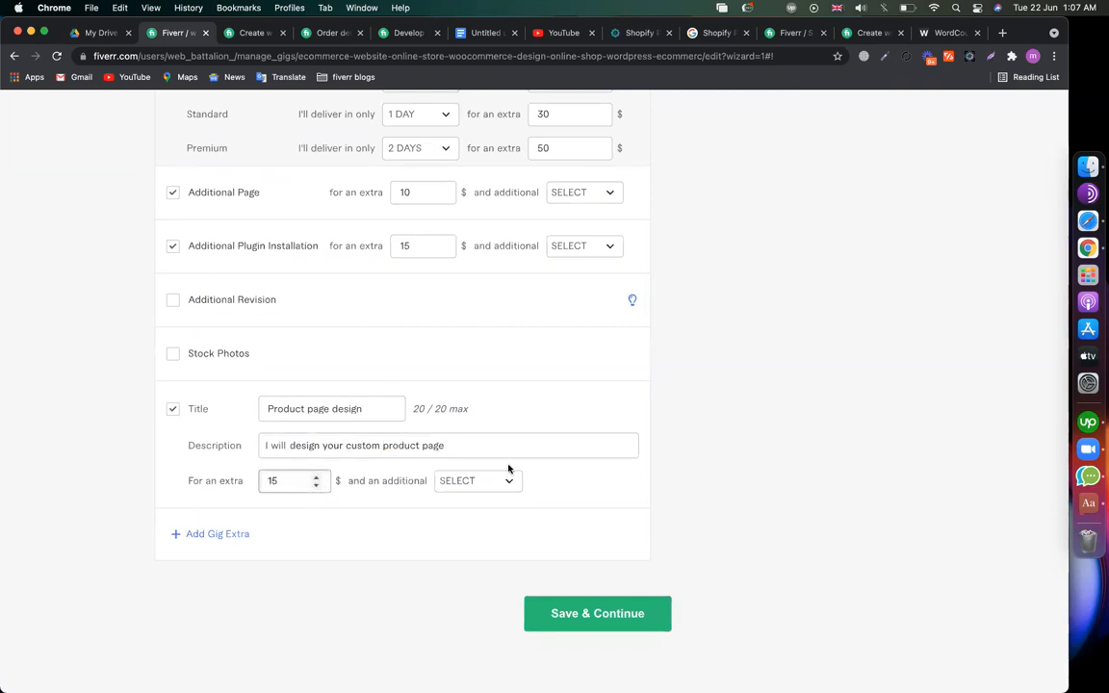
click(452, 486)
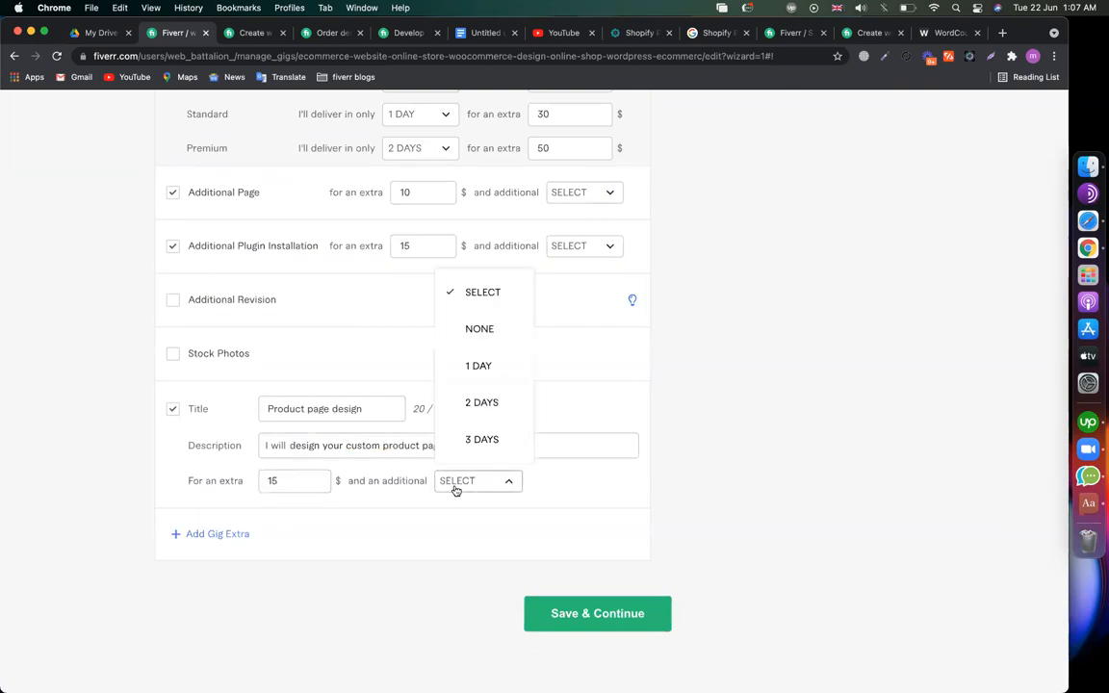
click(479, 329)
- Add a second custom gig extra titled "Facebook pixel"
click(250, 534)
click(272, 535)
scroll(144, 519, down, 1)
triple_click(317, 353)
click(286, 483)
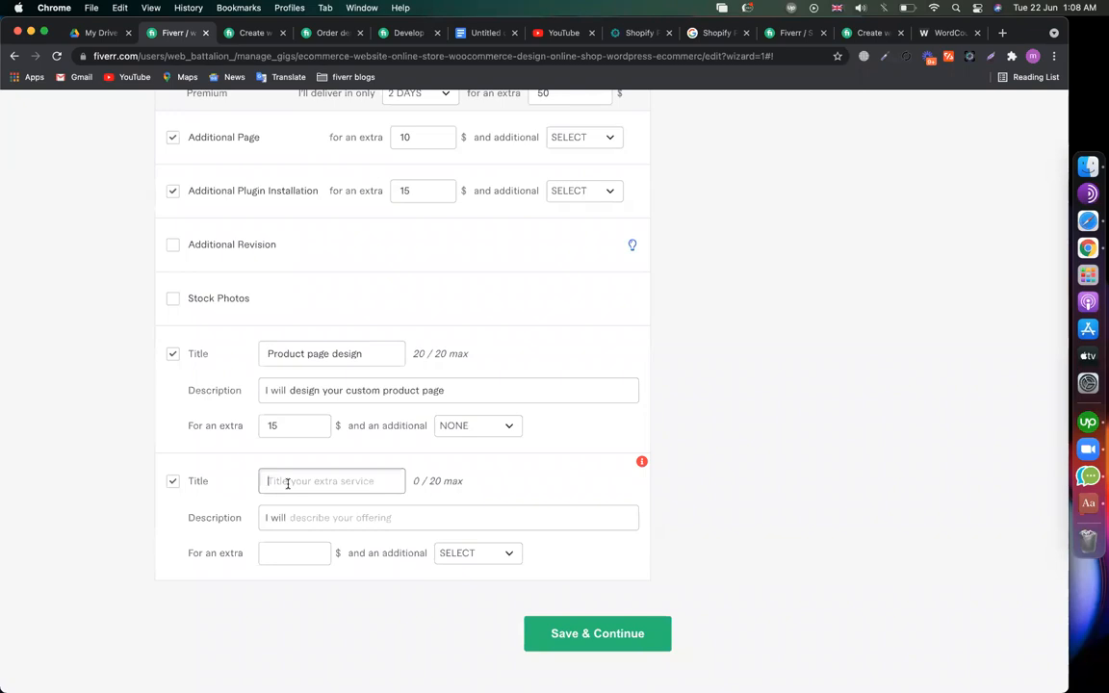
text(Face)
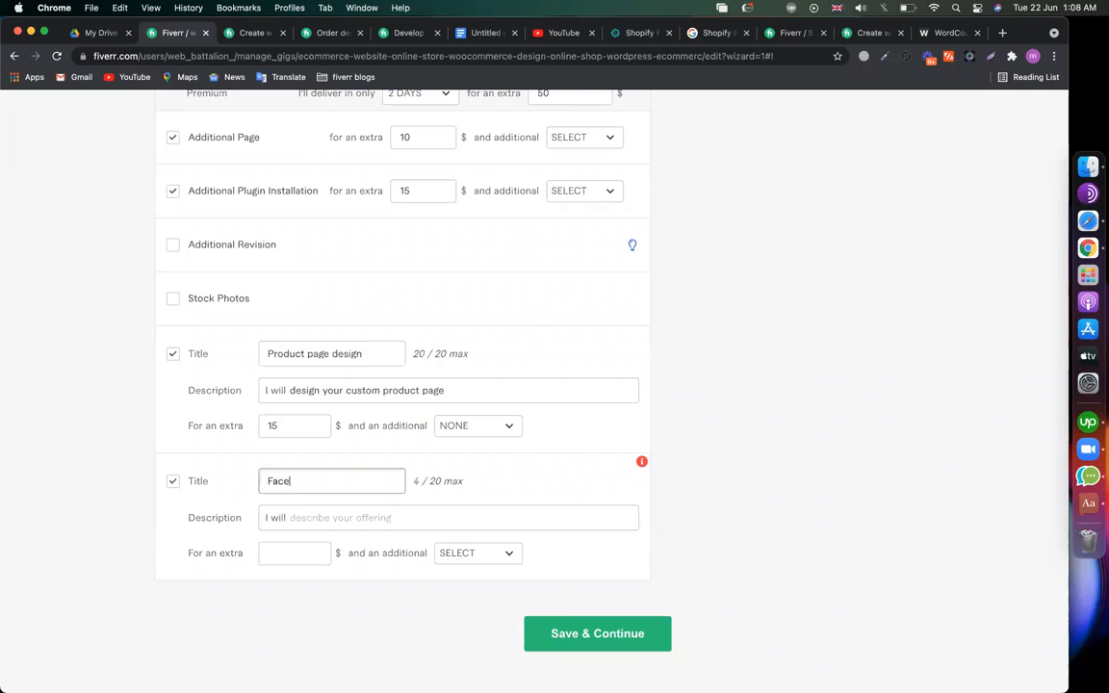
text(book pixel)
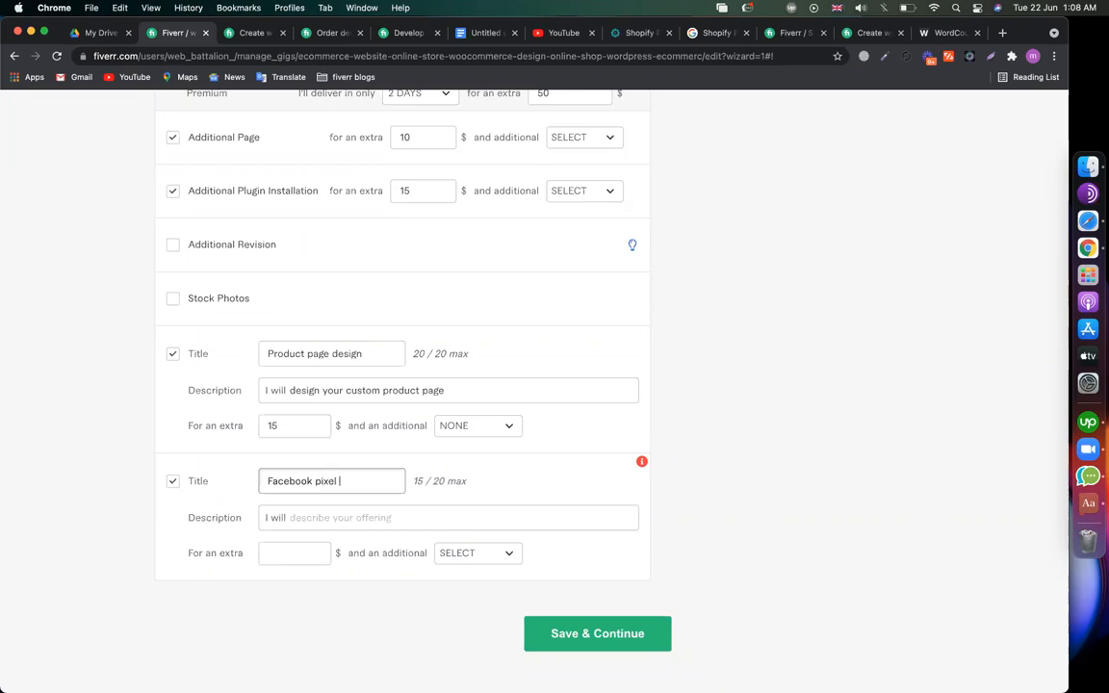
- Describe the Facebook pixel extra as "I will add Facebook pixel for your woocommerce store"
key(Tab)
text(add )
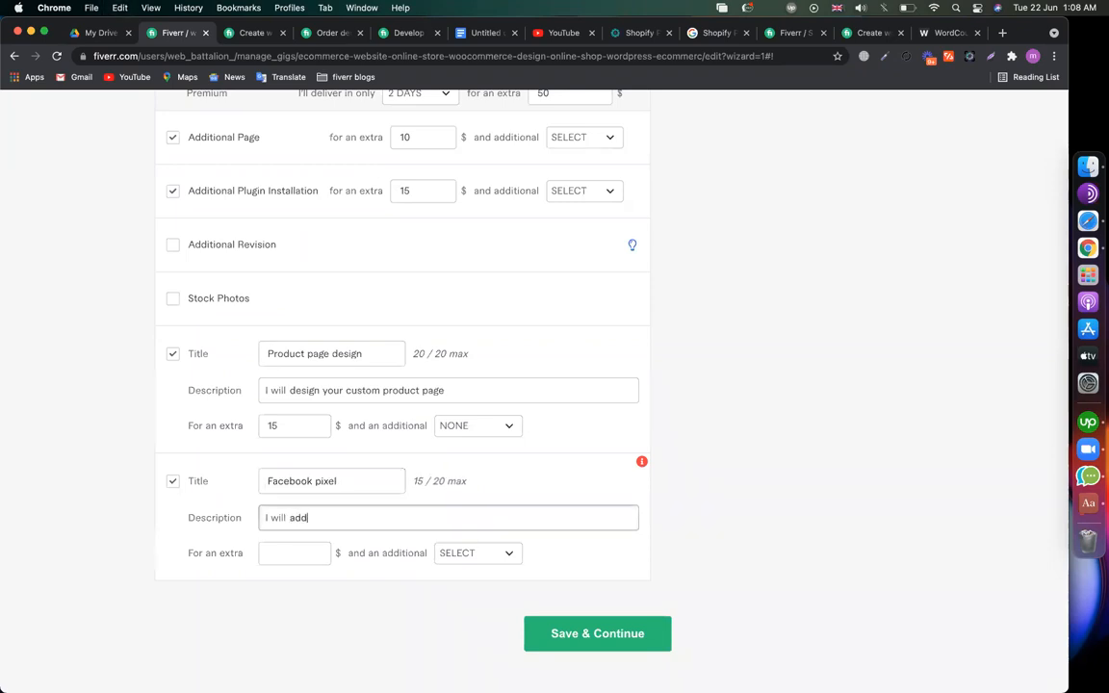
text(Facebook pixel for your w)
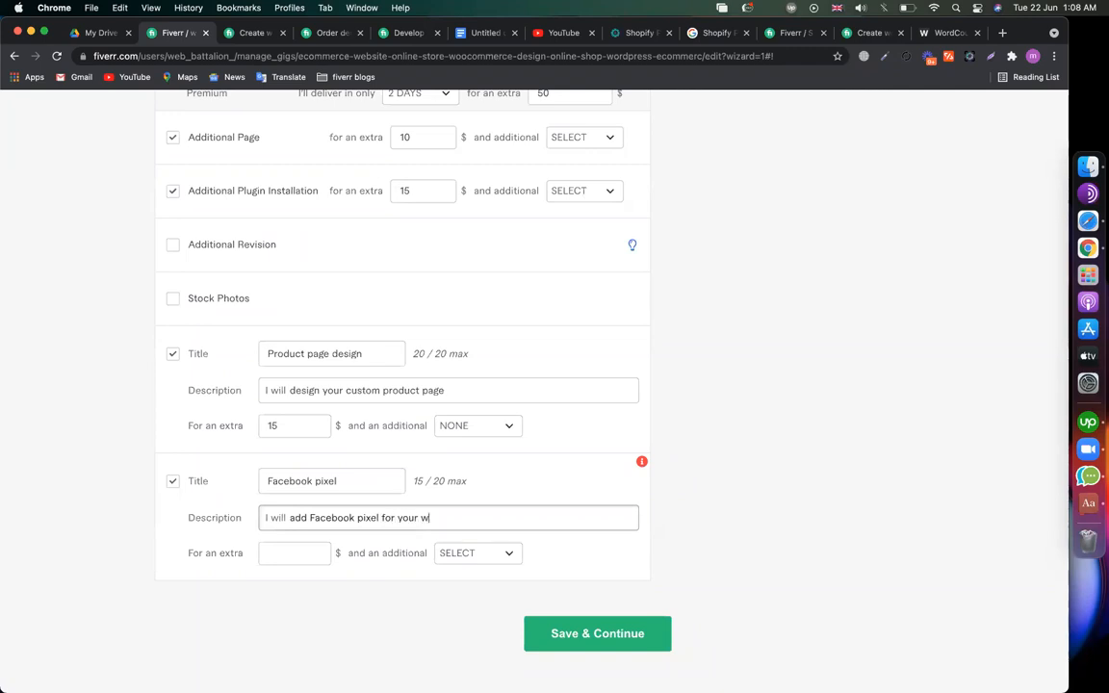
text(oocommerce store)
- Price the Facebook pixel extra at $15 and set its additional days to NONE
click(279, 553)
text(15)
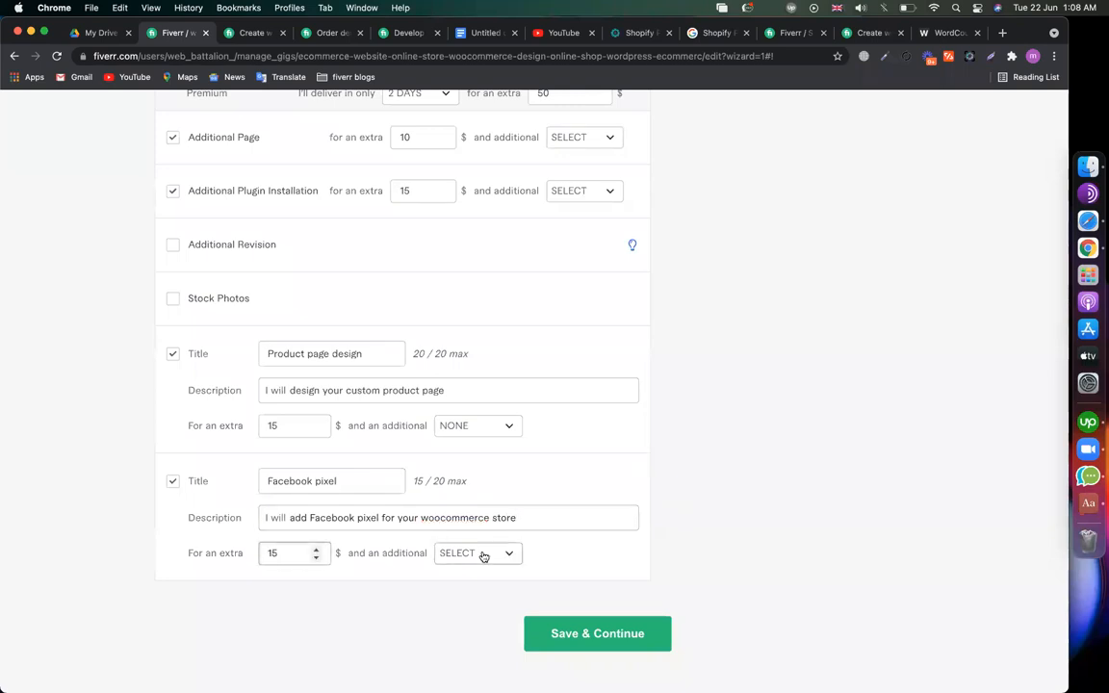
click(490, 551)
click(478, 401)
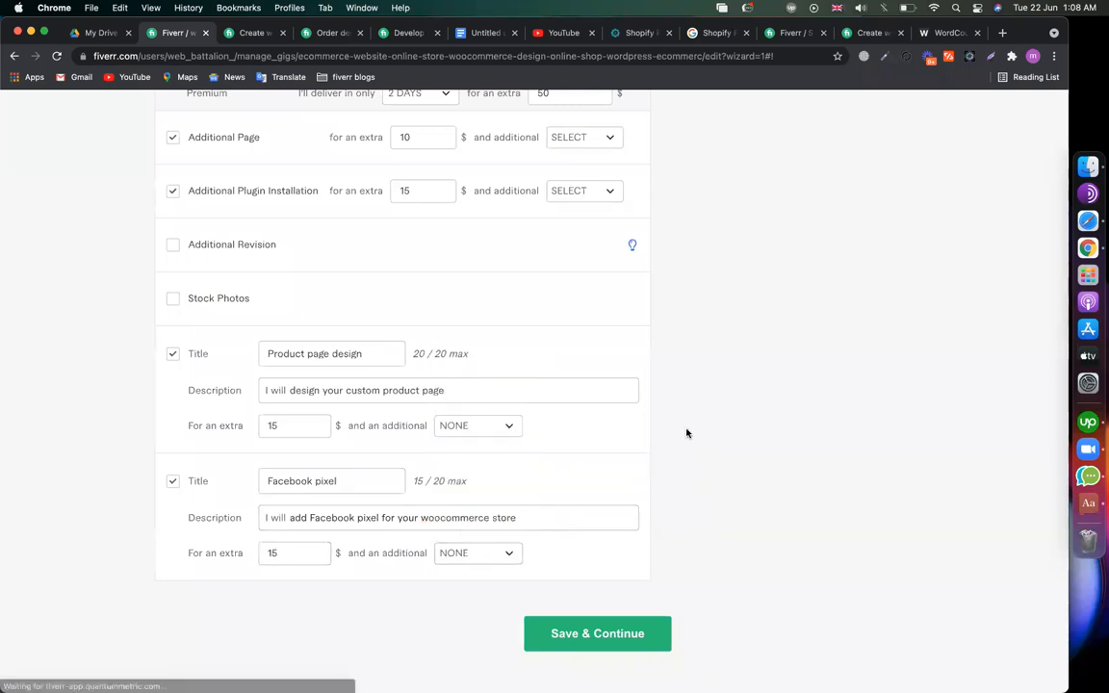
- Add a GIG EXTRA heading with a dashed line beneath it after the Product Research line in the Google Docs document
scroll(365, 228, up, 8)
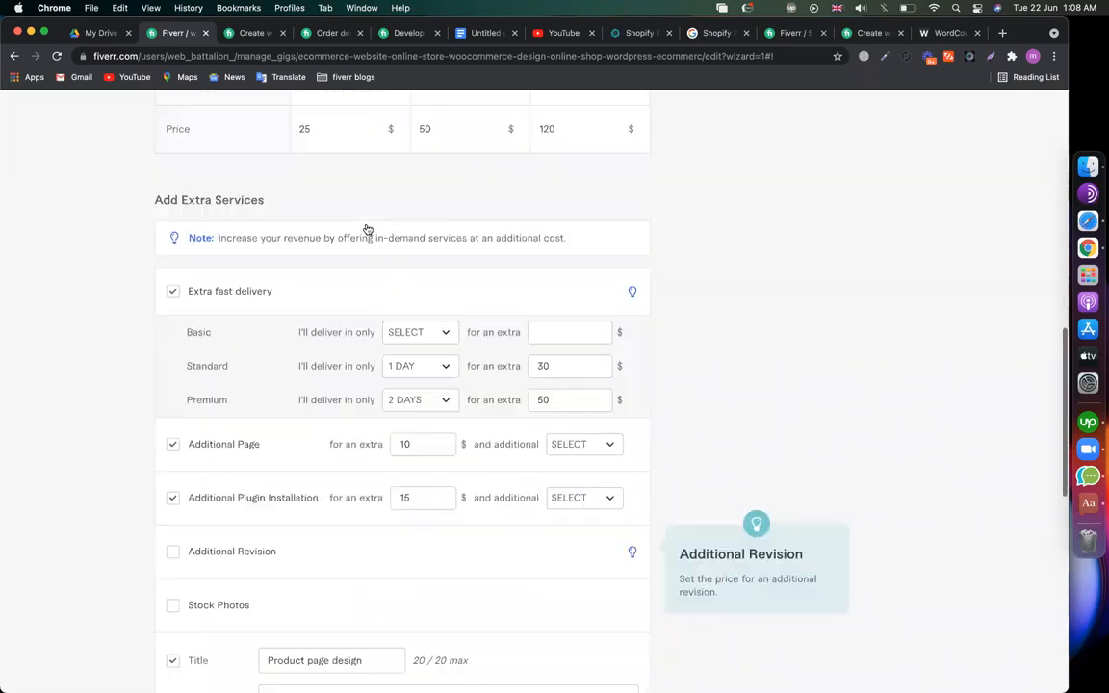
scroll(347, 389, down, 5)
scroll(347, 388, down, 4)
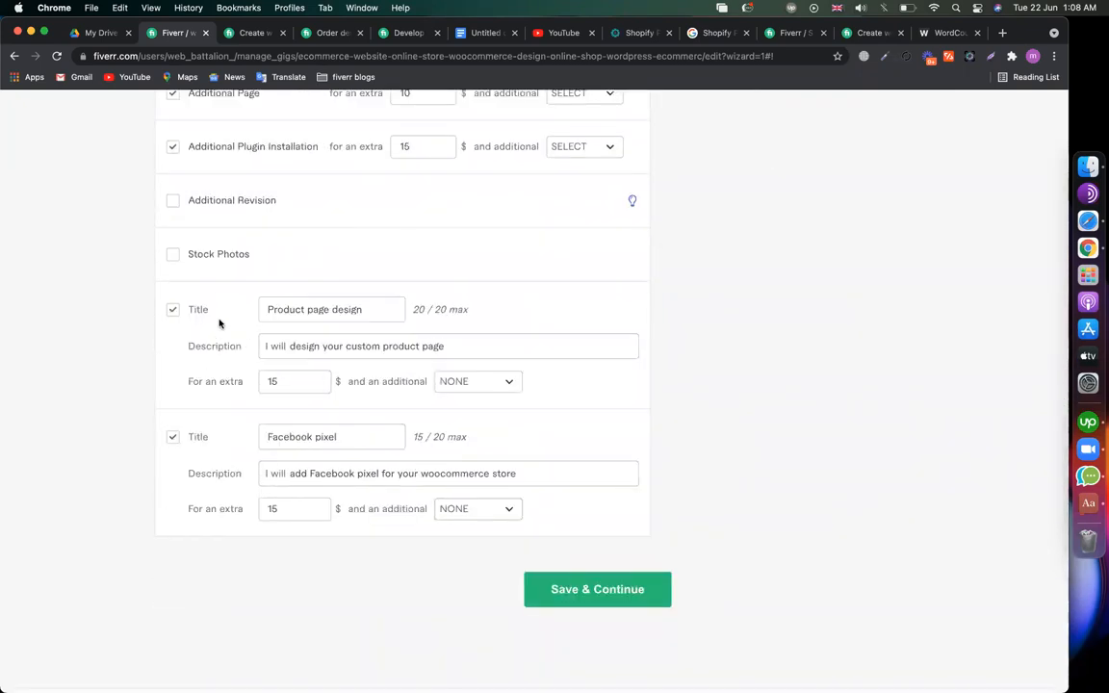
click(480, 35)
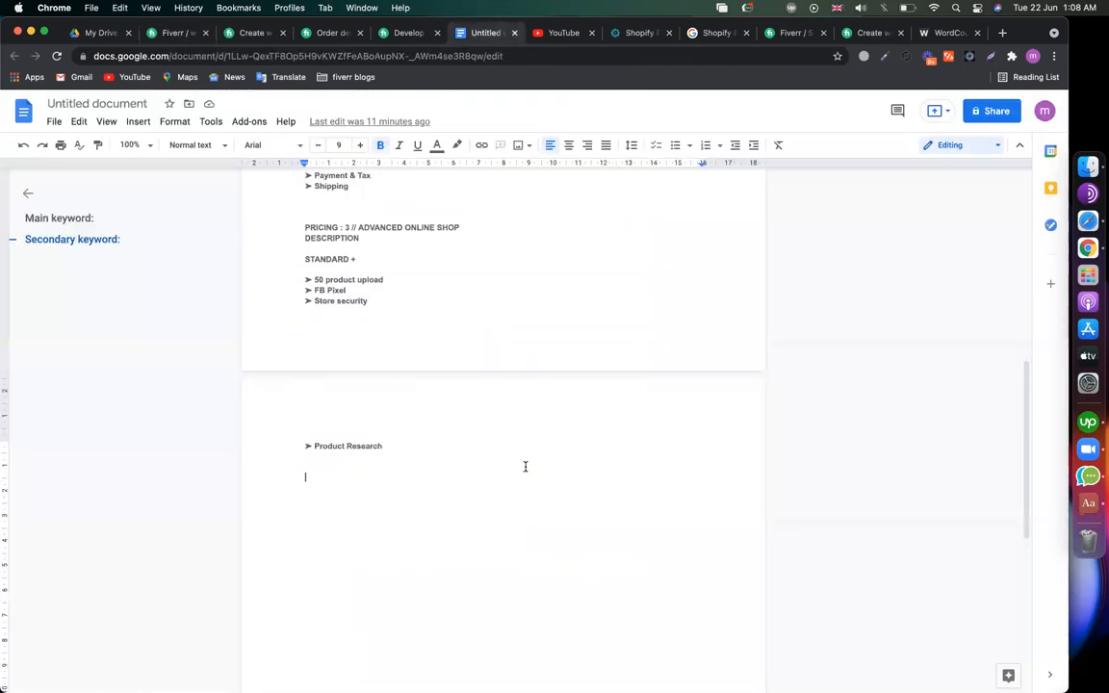
text(GIG)
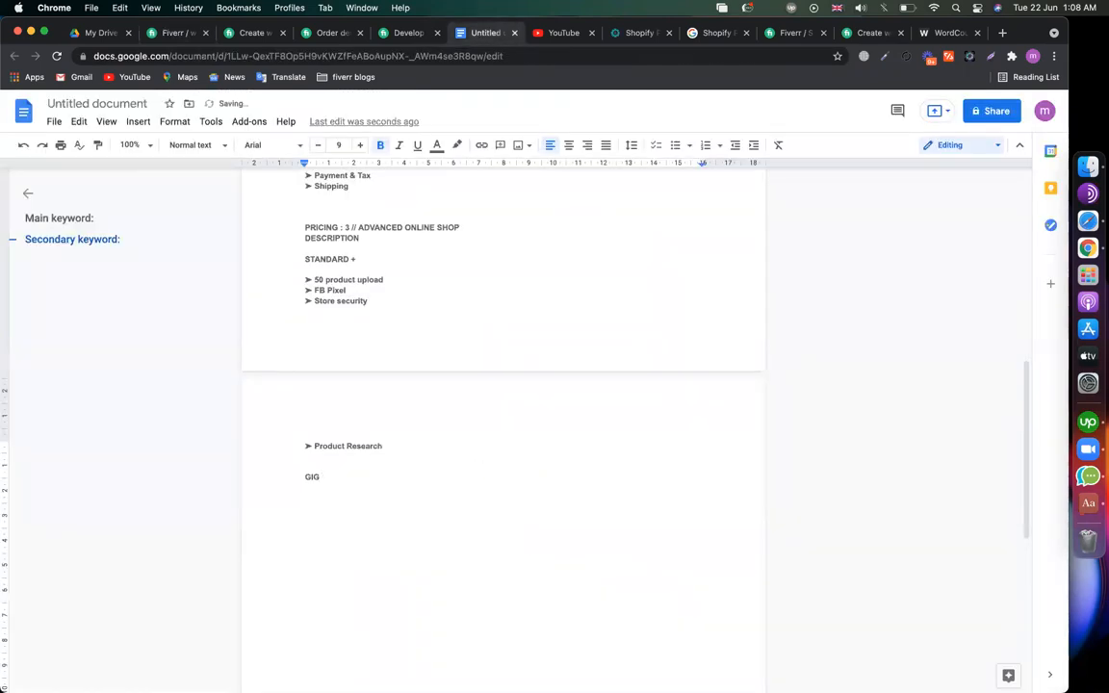
text( EXTRA)
key(Return)
text(---------------)
key(Return)
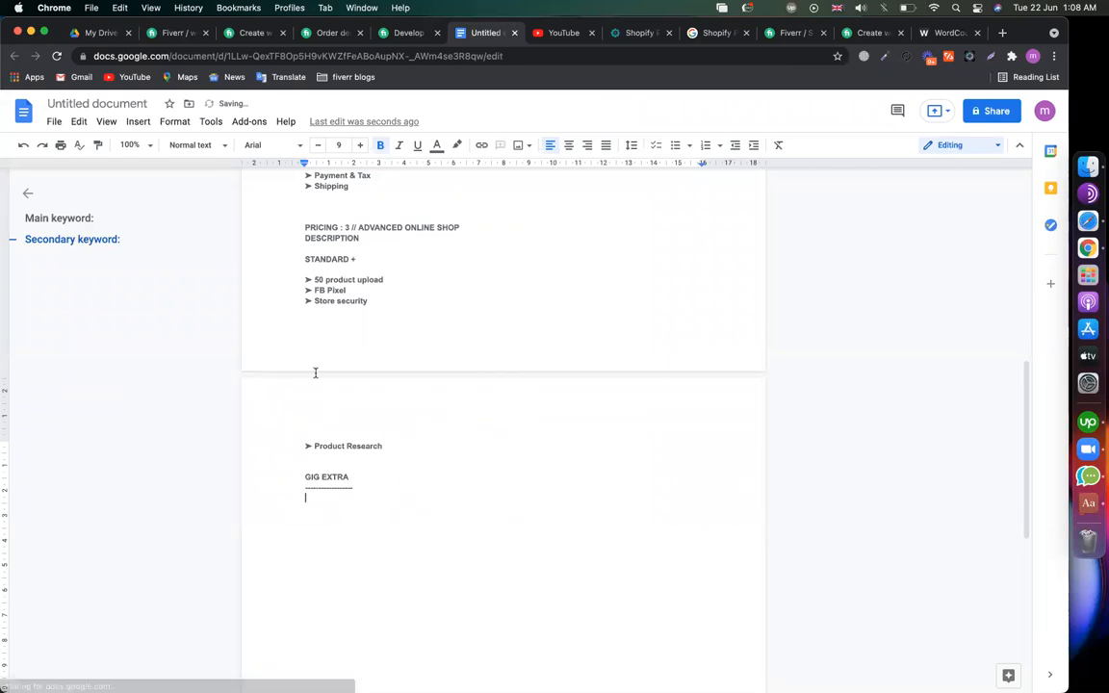
- Copy the title "Product page design" from the Fiverr gig form into the document under the GIG EXTRA heading
click(160, 32)
click(308, 308)
key(super+a)
key(super+c)
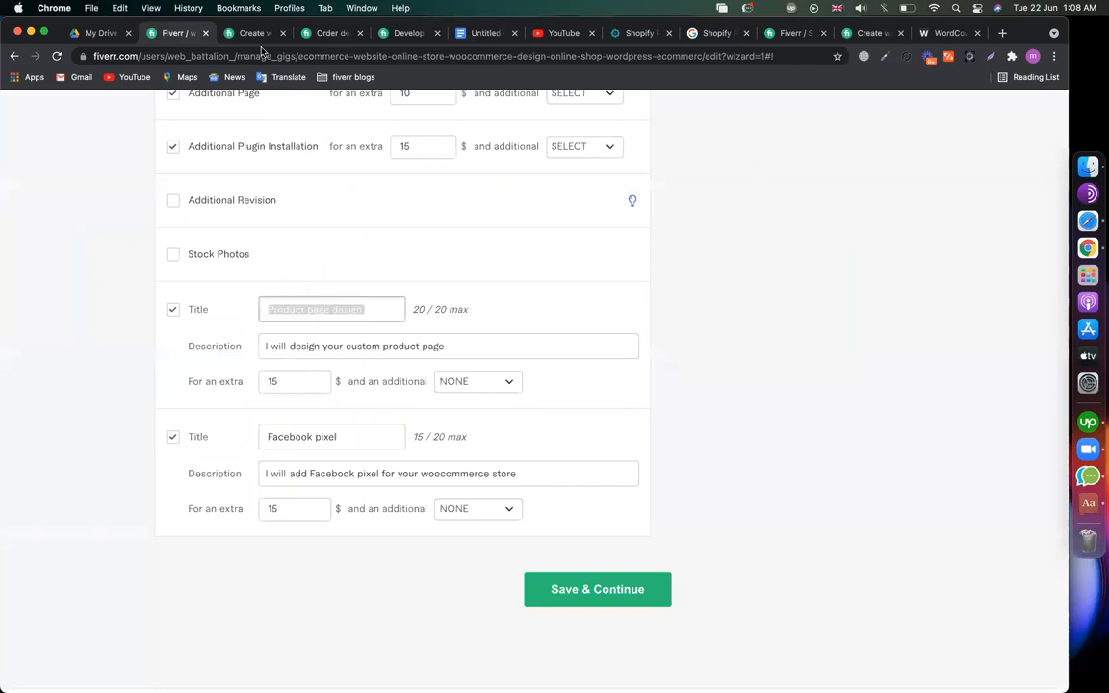
click(476, 35)
key(super+v)
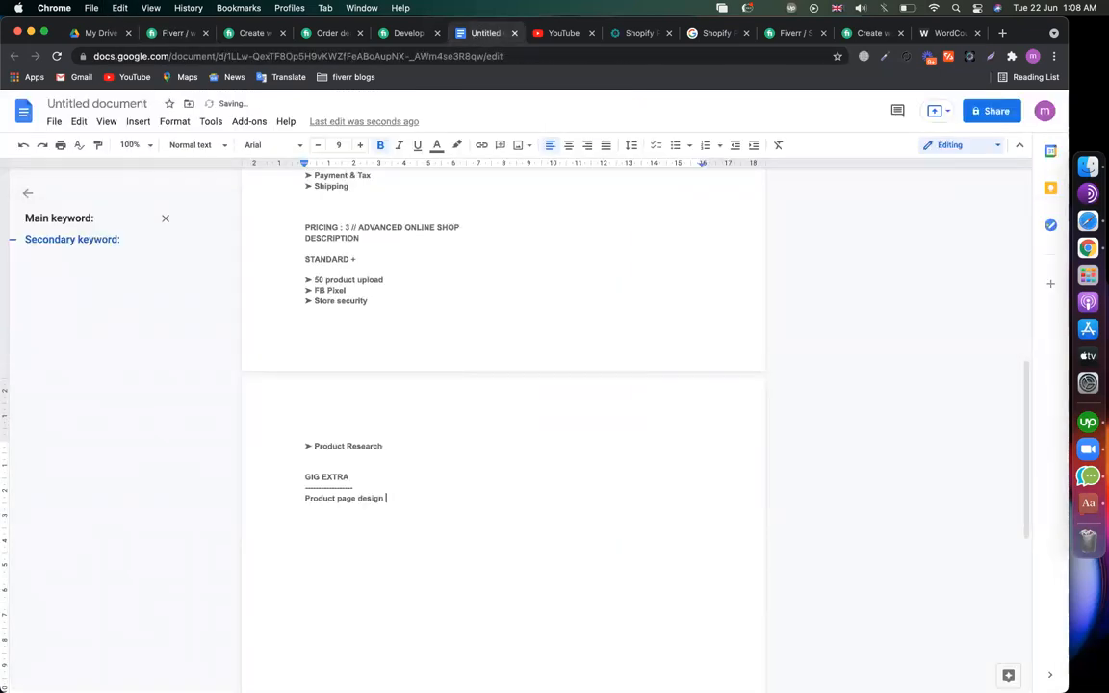
key(Return)
- Copy the product page extra's description from the gig form below its title in the document and append "// 15 usd"
click(169, 33)
click(316, 349)
key(super+a)
key(super+c)
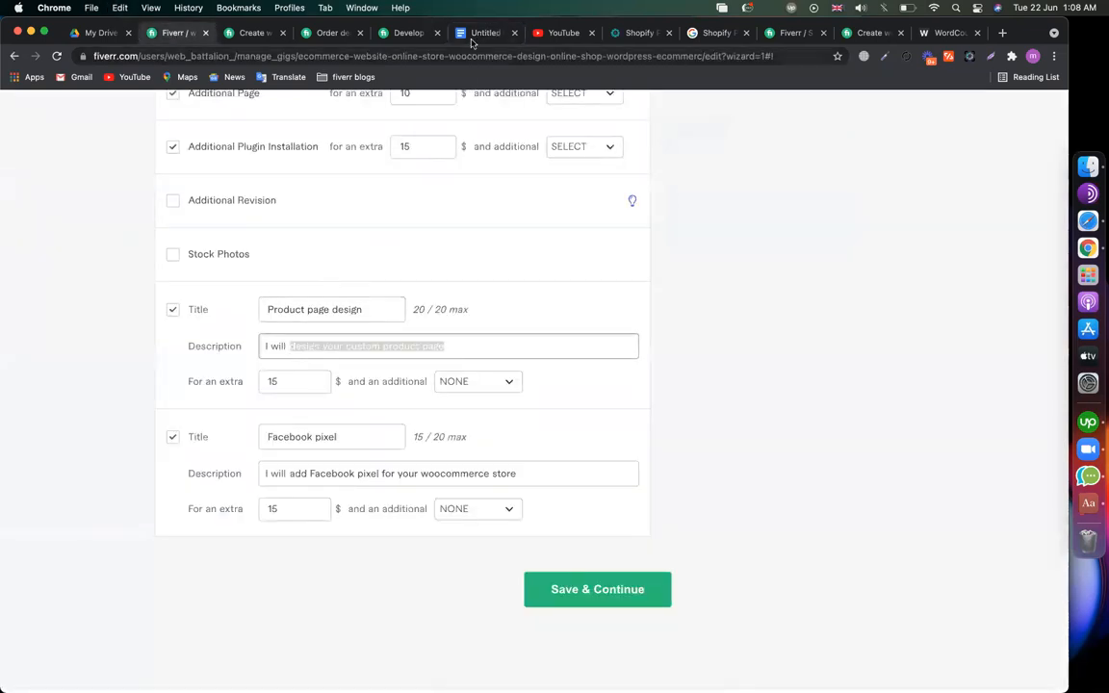
click(476, 35)
key(super+v)
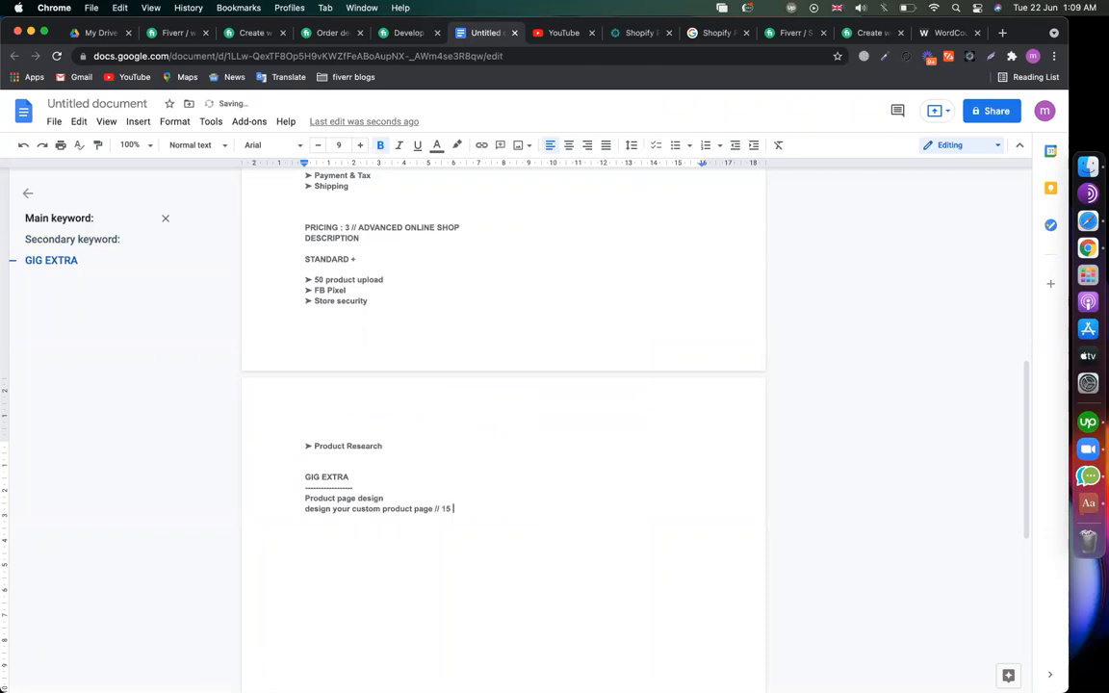
text(// 15 usd)
key(Return)
key(Return)
- Copy the title "Facebook pixel" from the second custom extra on the gig form into the document as a new entry
click(151, 33)
click(332, 436)
key(super+a)
key(super+v)
key(super+z)
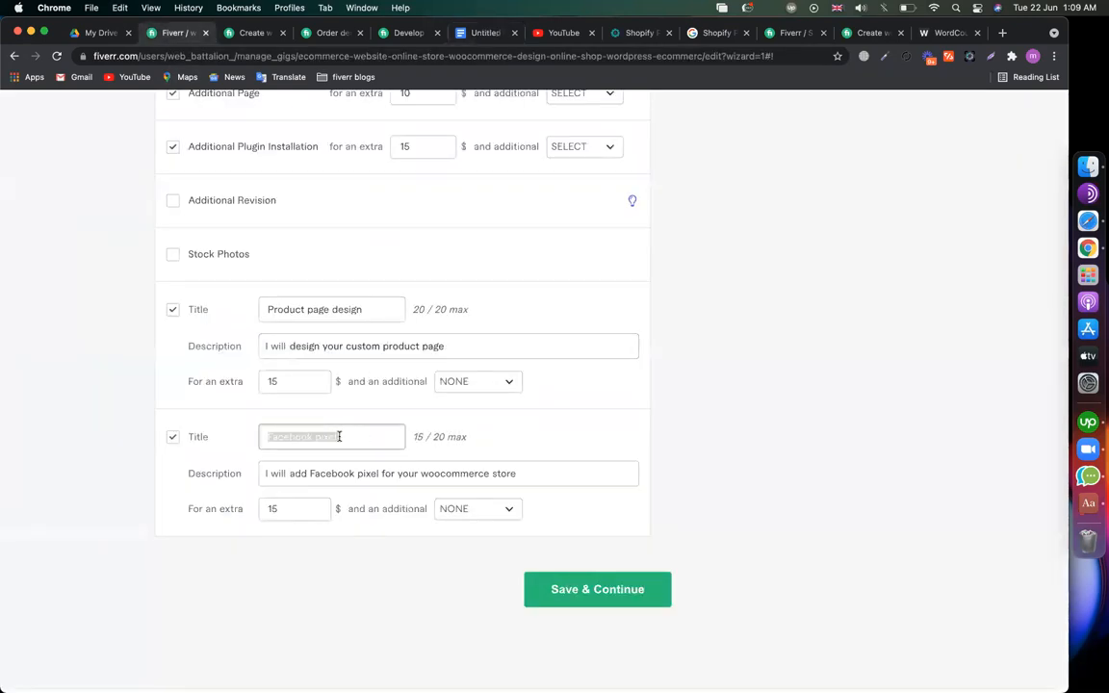
key(super+c)
click(484, 33)
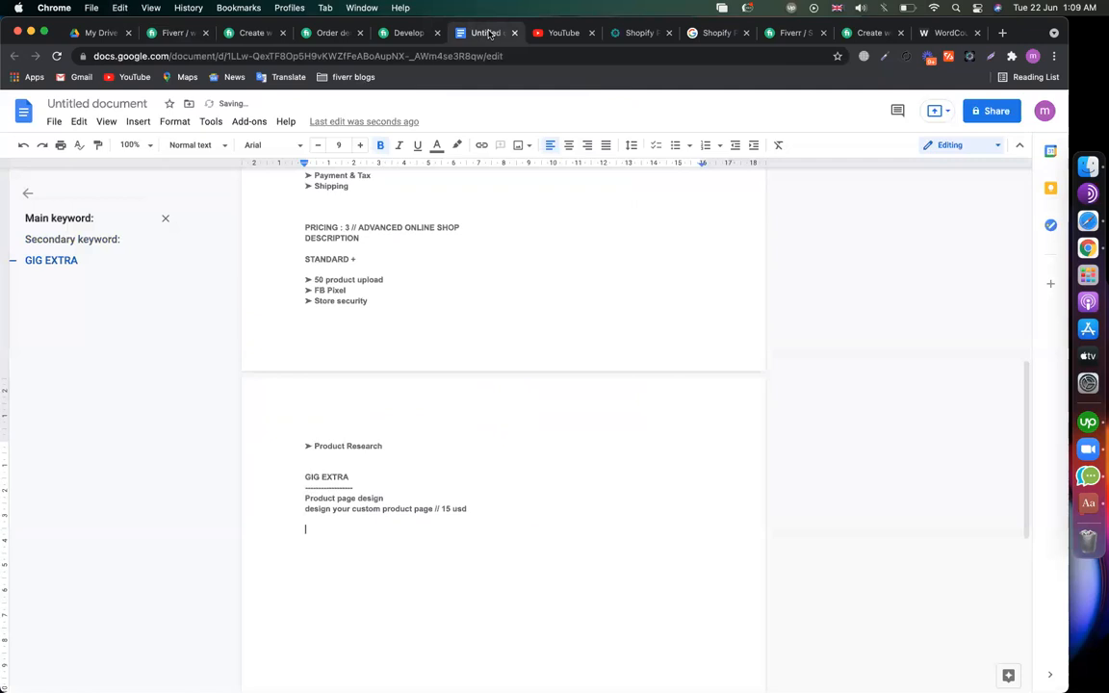
key(super+v)
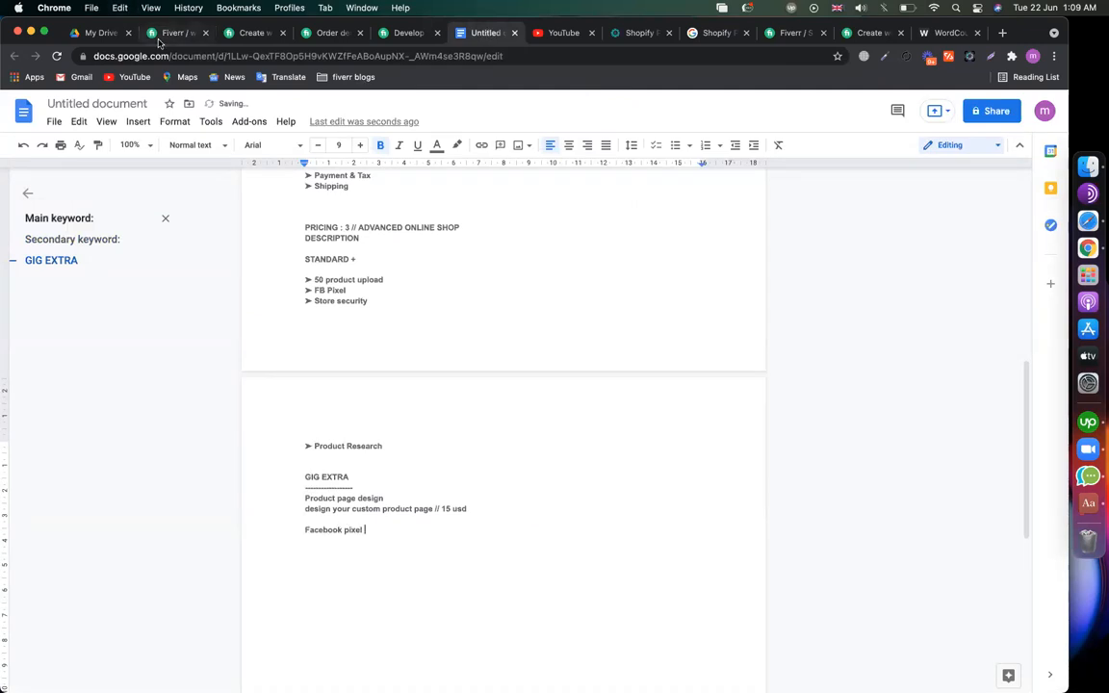
- Copy the Facebook pixel extra's description from the gig form below its title in the document and append "// 15 usd"
click(151, 34)
click(282, 481)
click(297, 474)
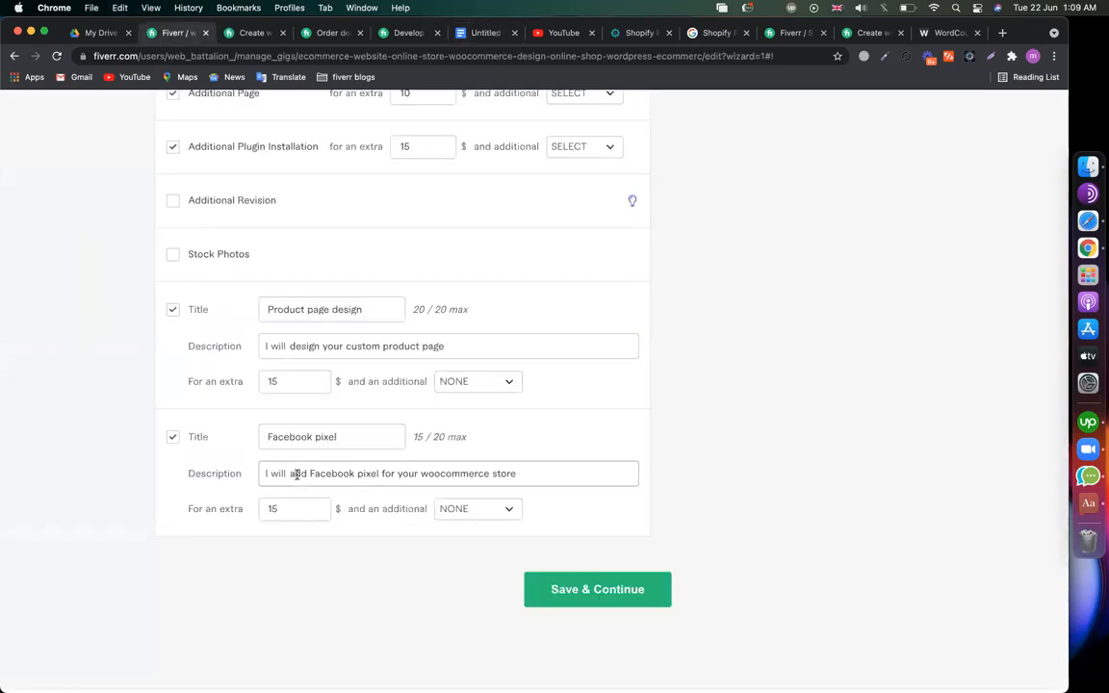
key(super+a)
key(super+c)
click(484, 33)
key(Return)
key(super+v)
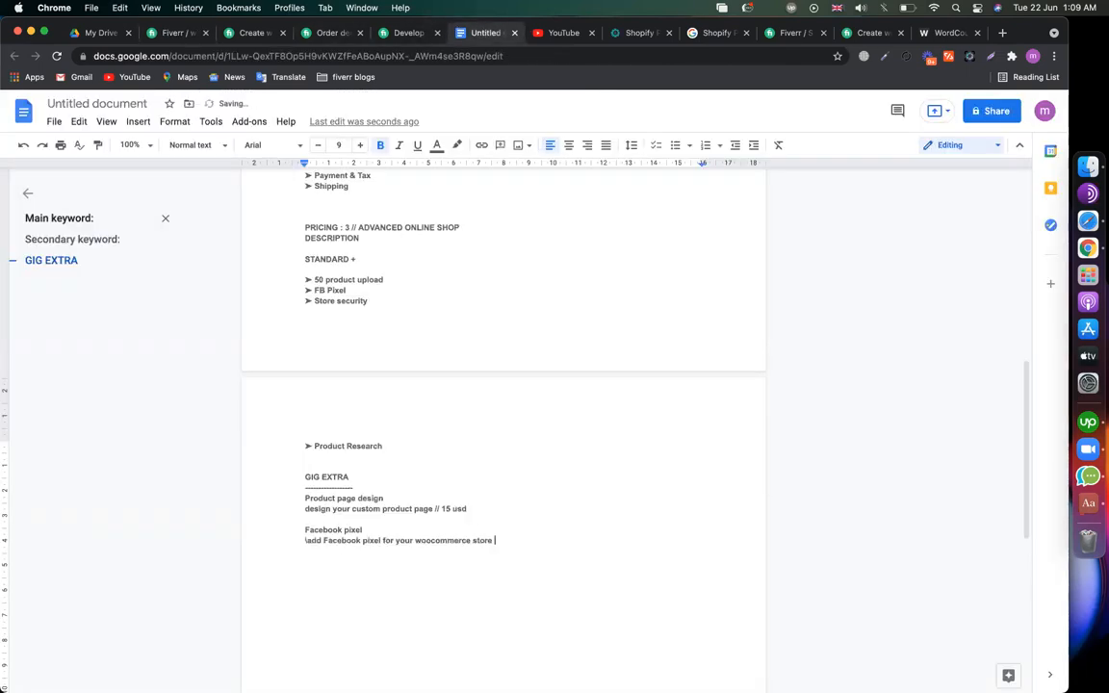
text(// 15 usd)
key(Return)
key(Return)
key(Return)
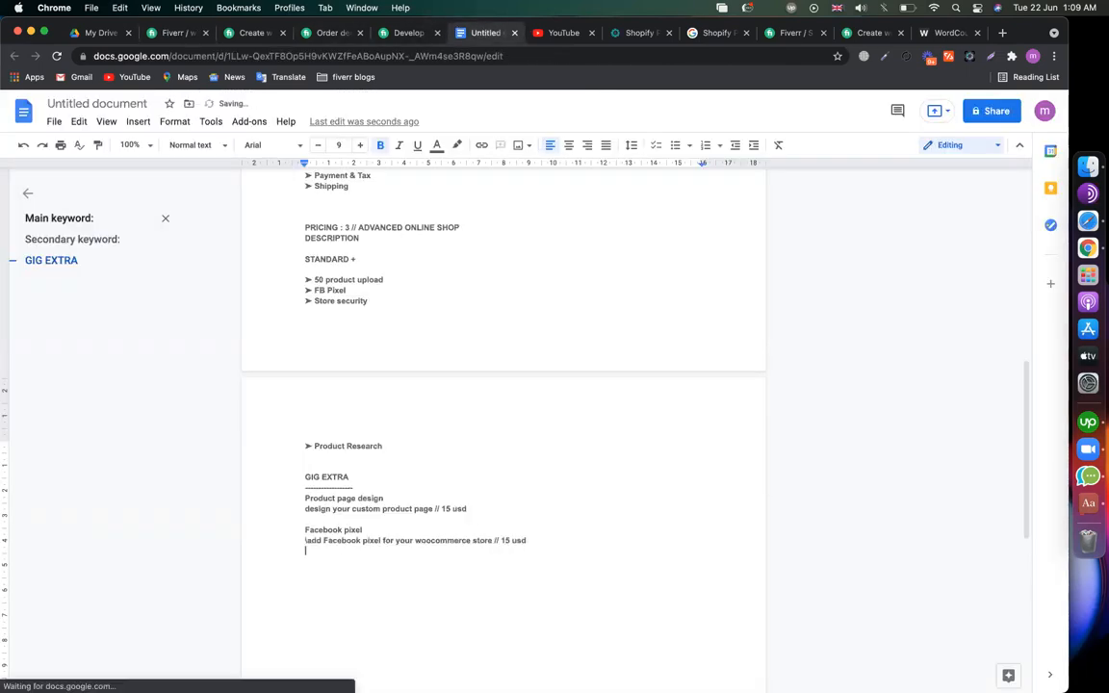
- Delete the stray backslash at the start of the Facebook pixel description line in the document
click(307, 540)
key(BackSpace)
scroll(320, 550, down, 1)
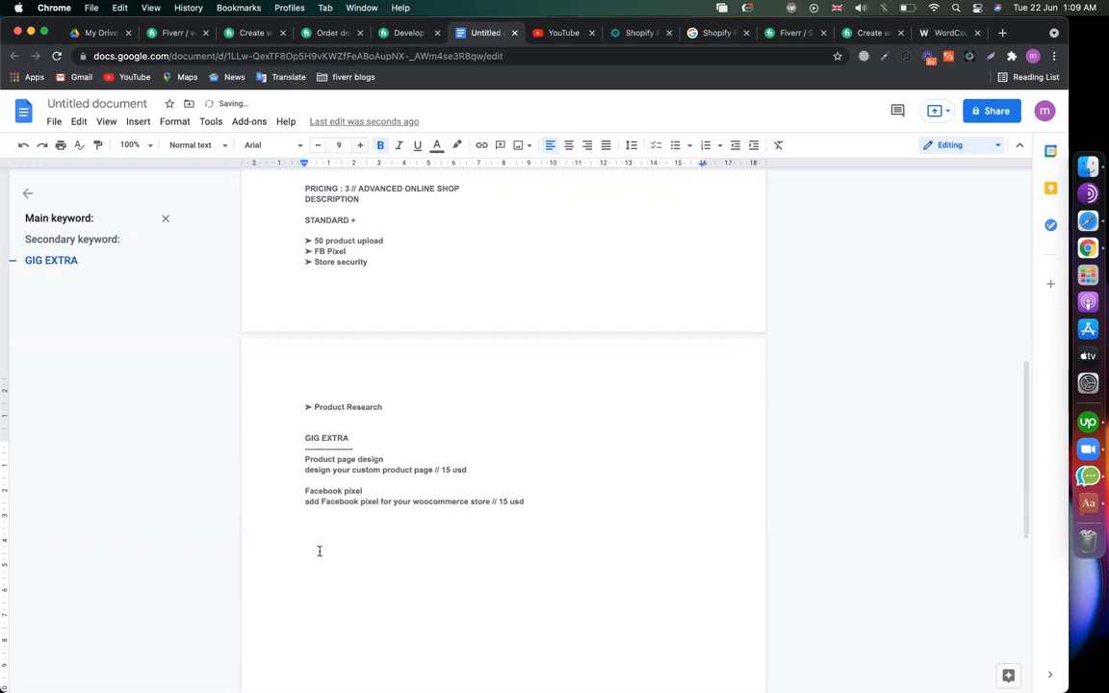
scroll(320, 551, down, 2)
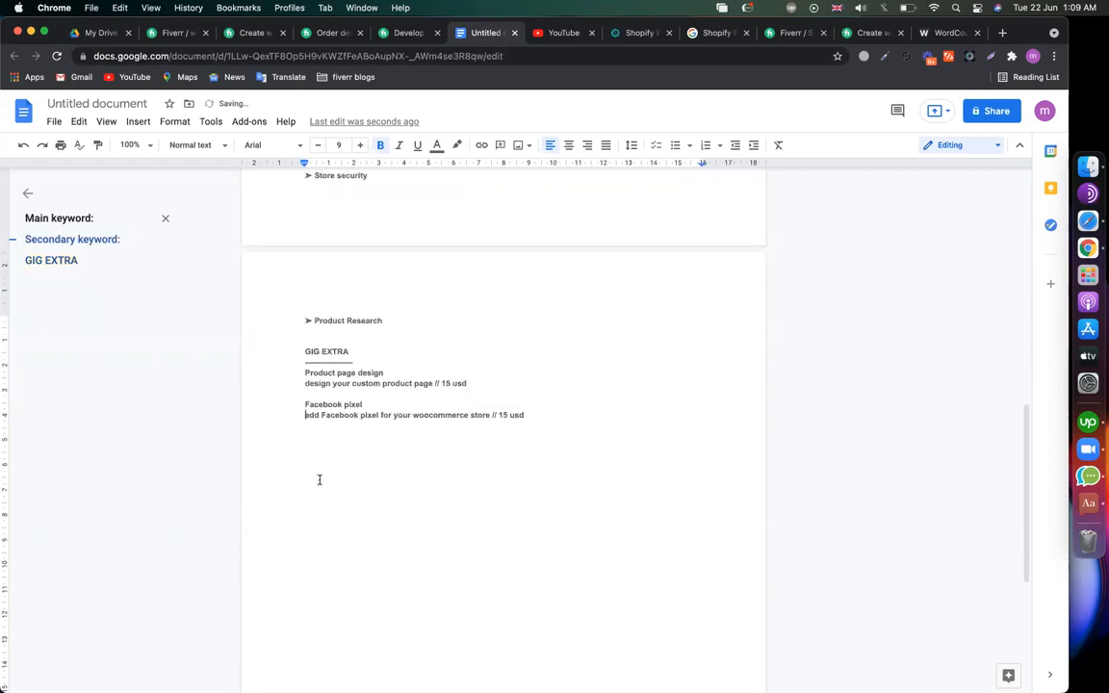
- Review the extras offered on the Fiverr order details page and the extra services and packages on the gig form
click(186, 40)
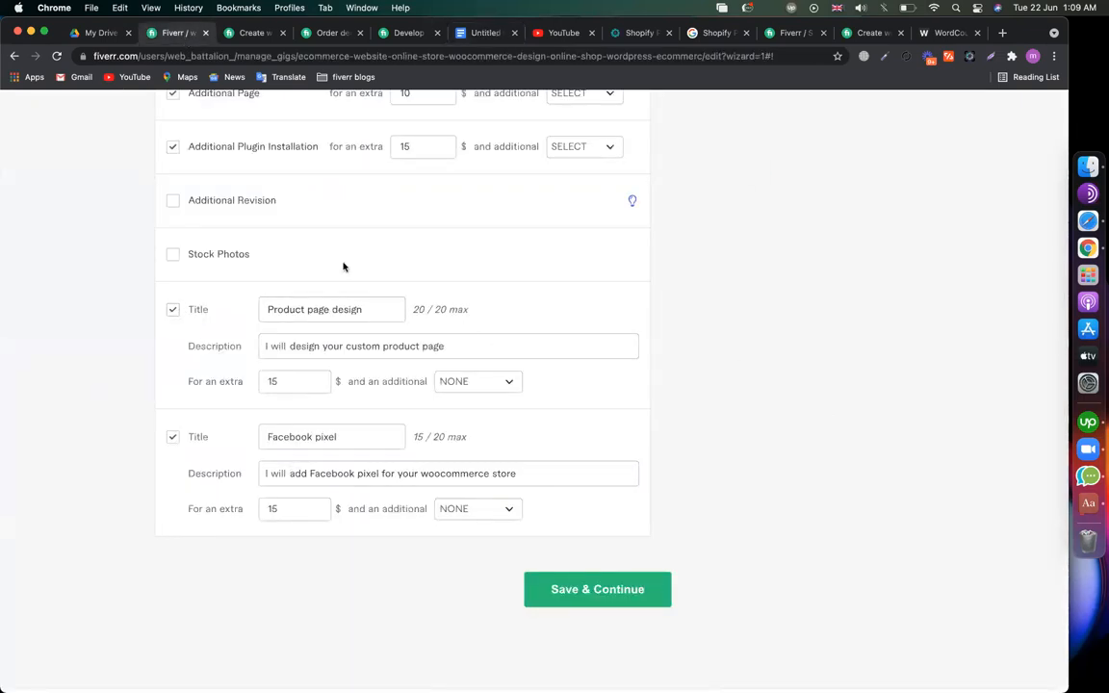
click(300, 37)
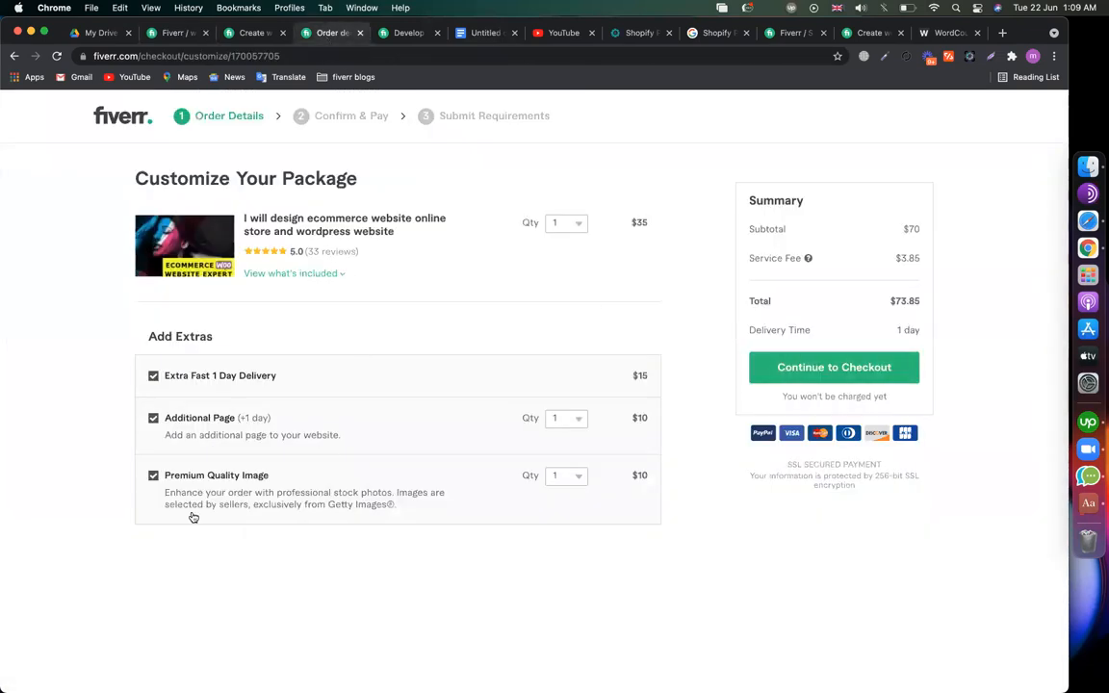
click(176, 39)
scroll(513, 351, up, 20)
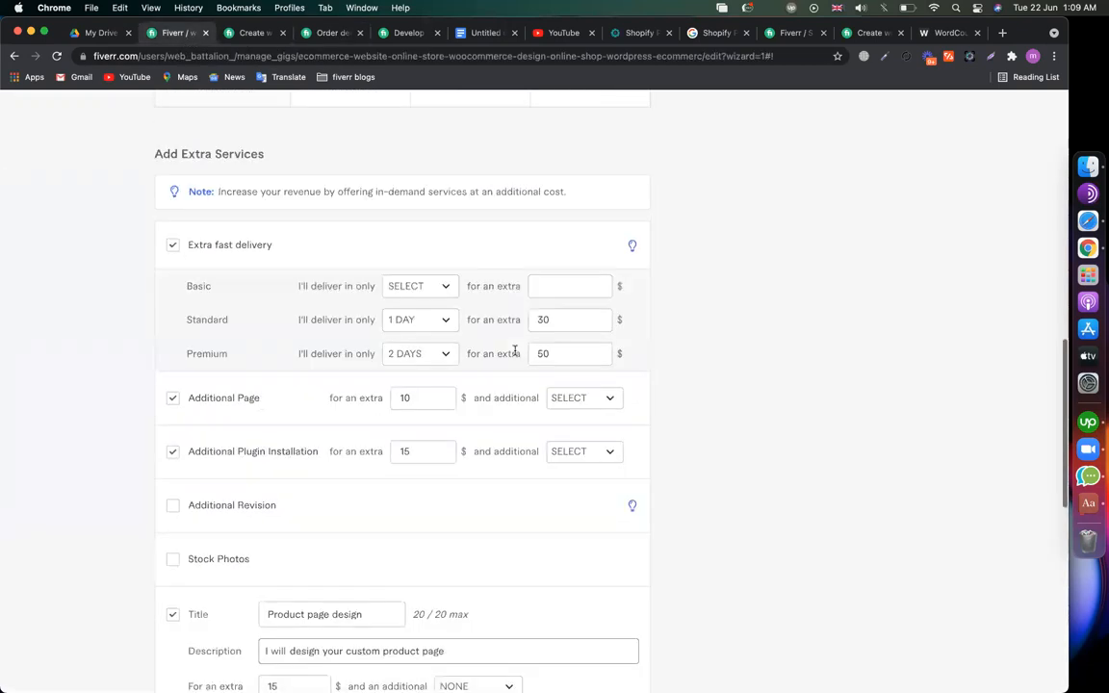
drag(355, 361, 295, 332)
drag(480, 363, 413, 336)
click(150, 368)
scroll(132, 478, down, 5)
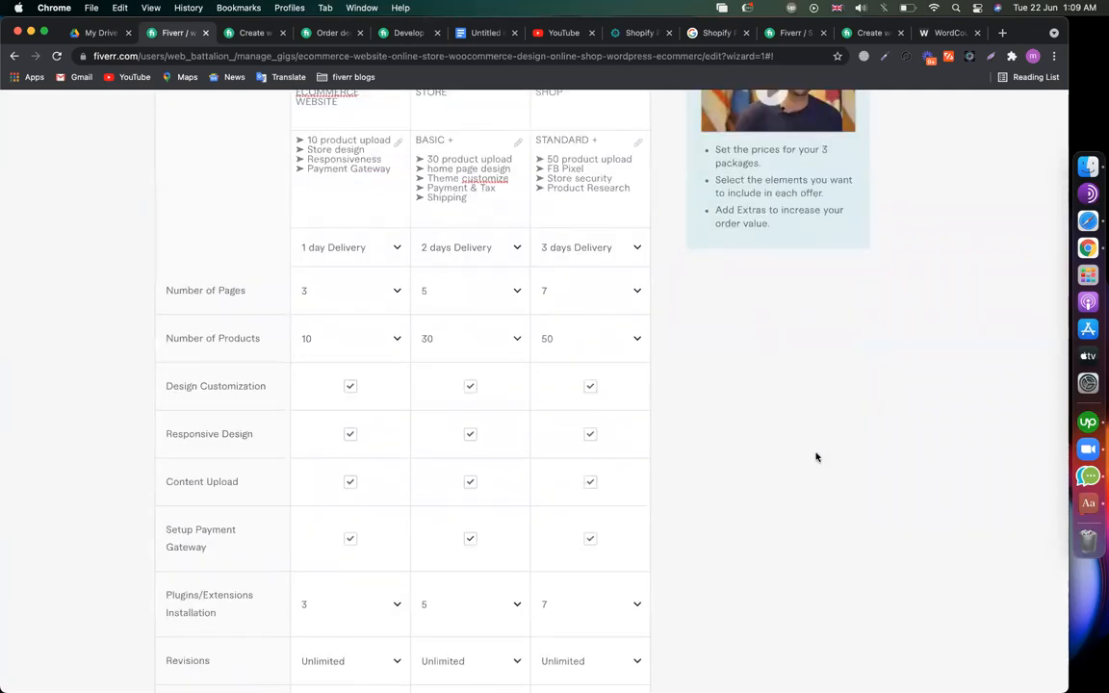
- Screenshot the gig form's Packages table down to Content Upload and paste it into the document below the gig extras
scroll(816, 457, up, 2)
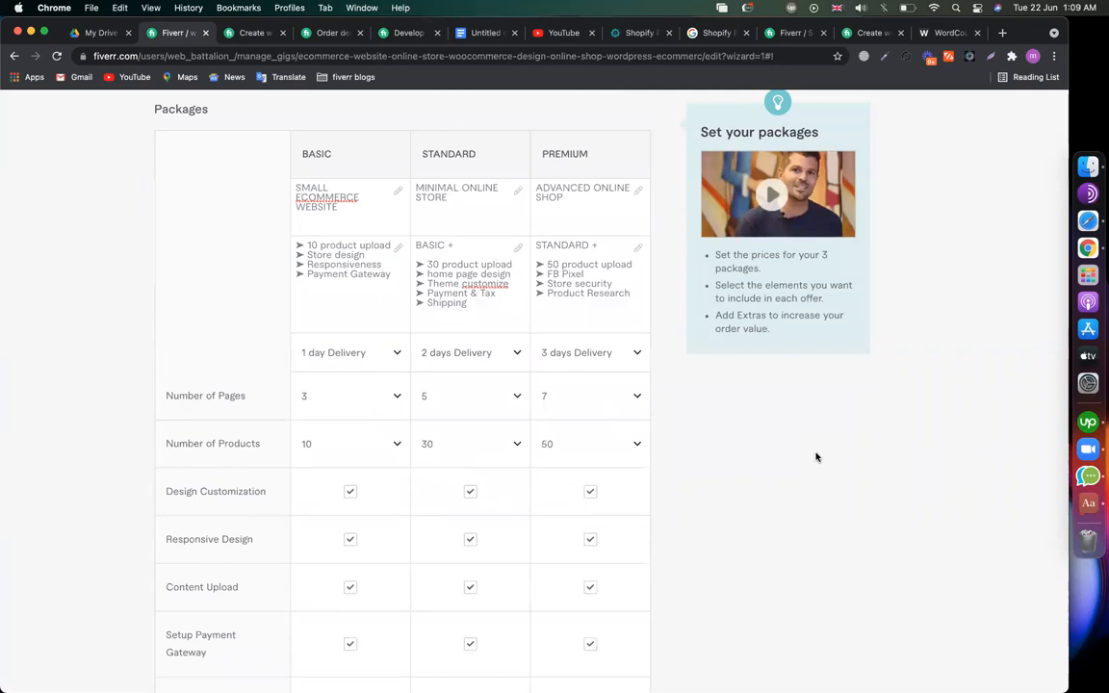
scroll(816, 457, up, 1)
scroll(816, 457, down, 1)
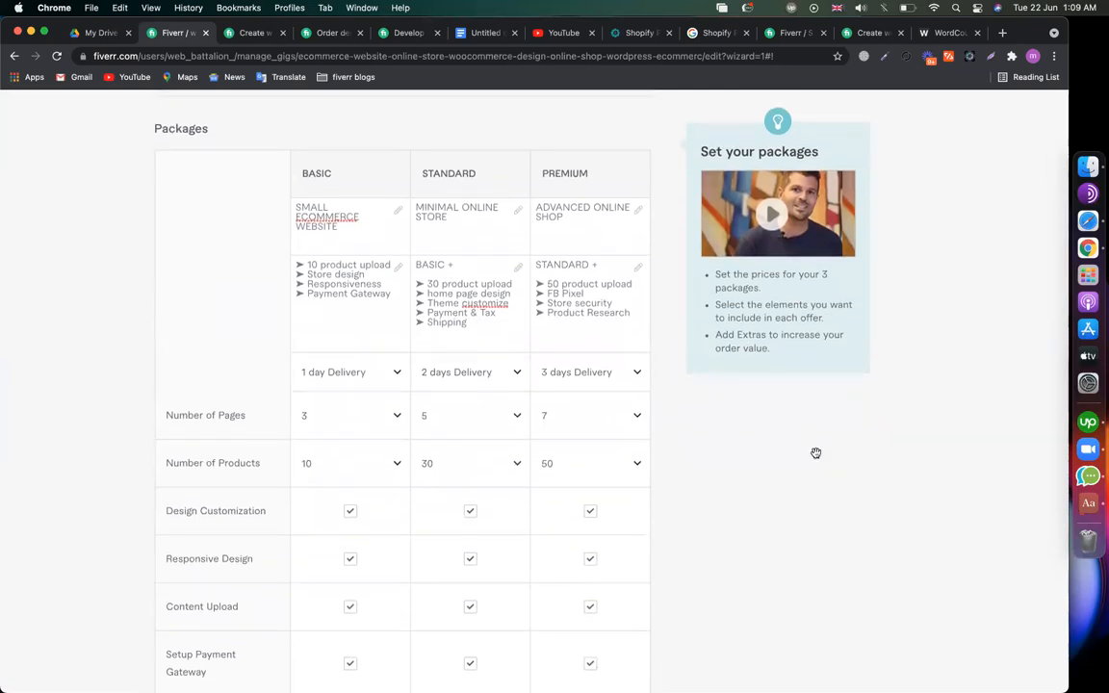
key(super+shift+5)
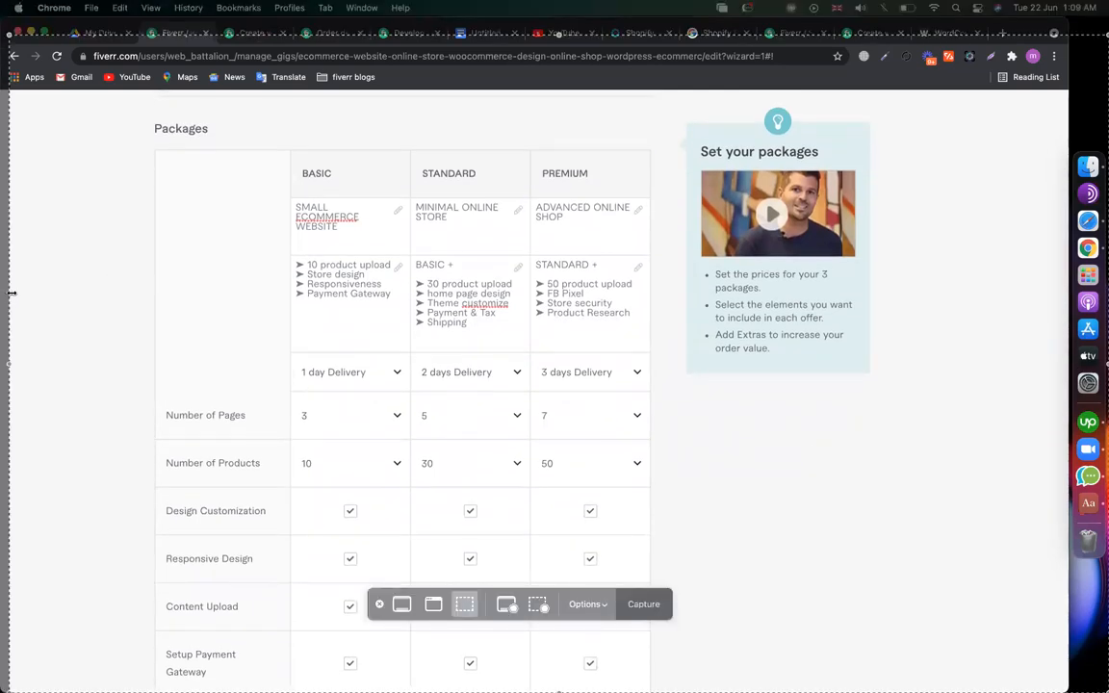
drag(5, 265, 183, 265)
drag(592, 36, 564, 180)
drag(527, 225, 473, 153)
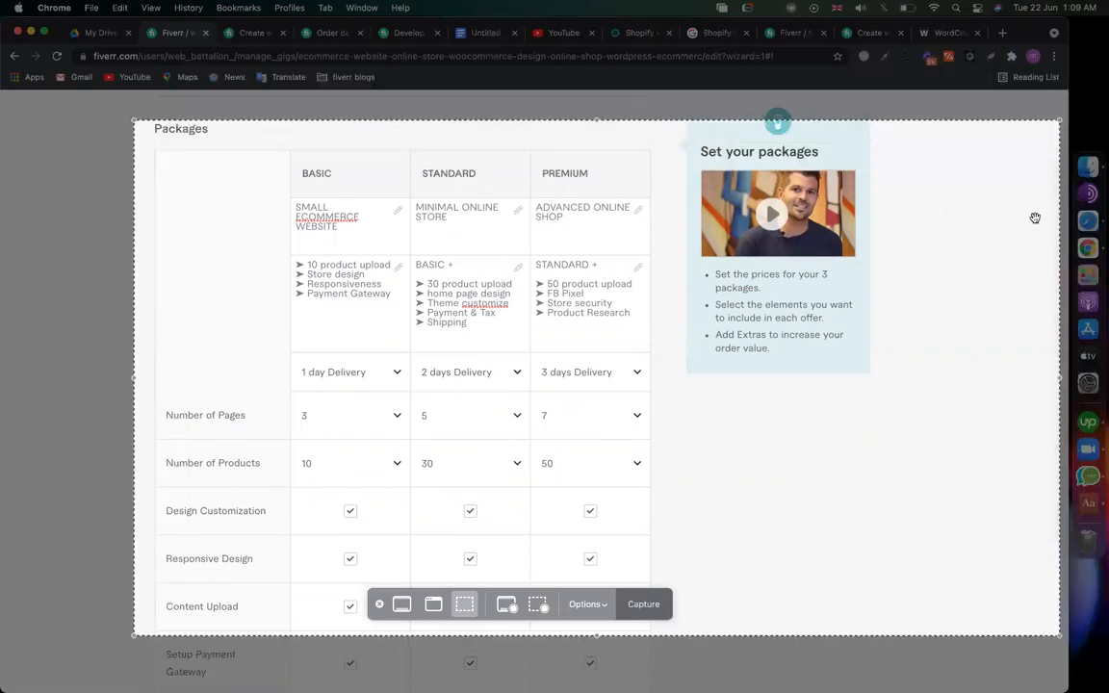
drag(722, 197, 654, 204)
key(Return)
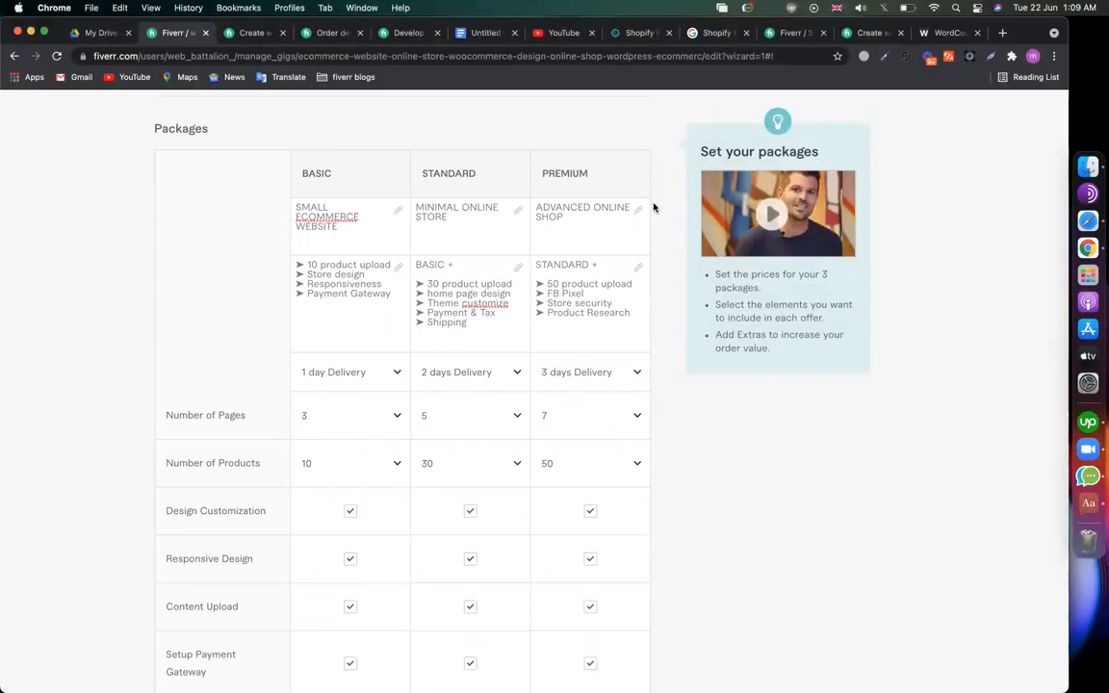
click(453, 35)
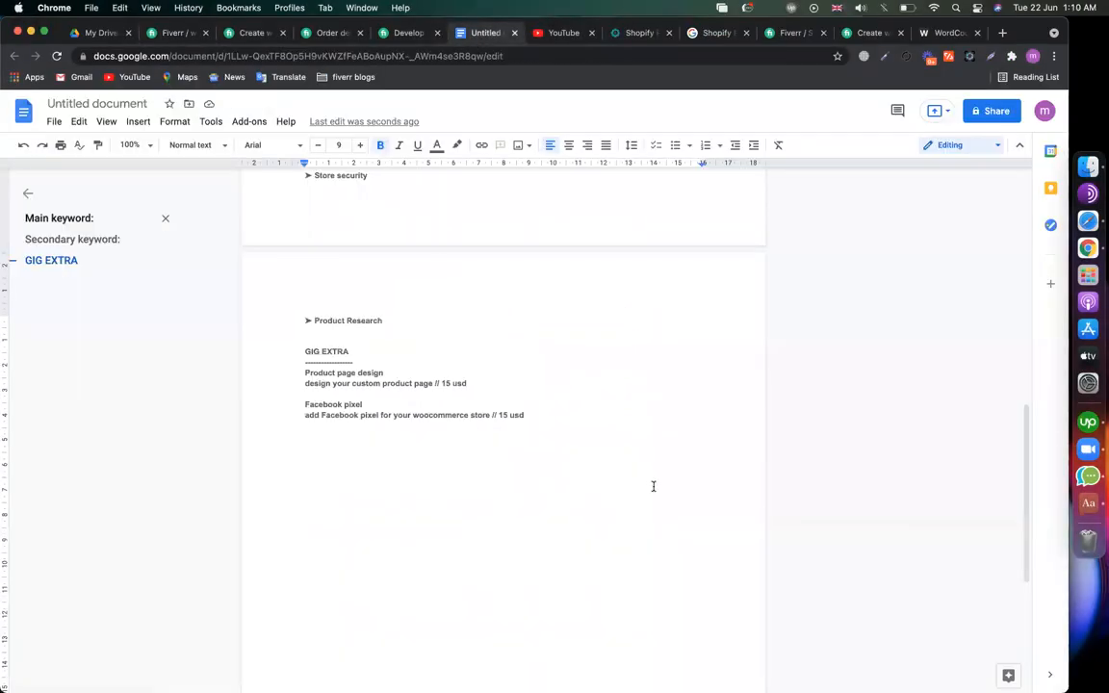
key(super+v)
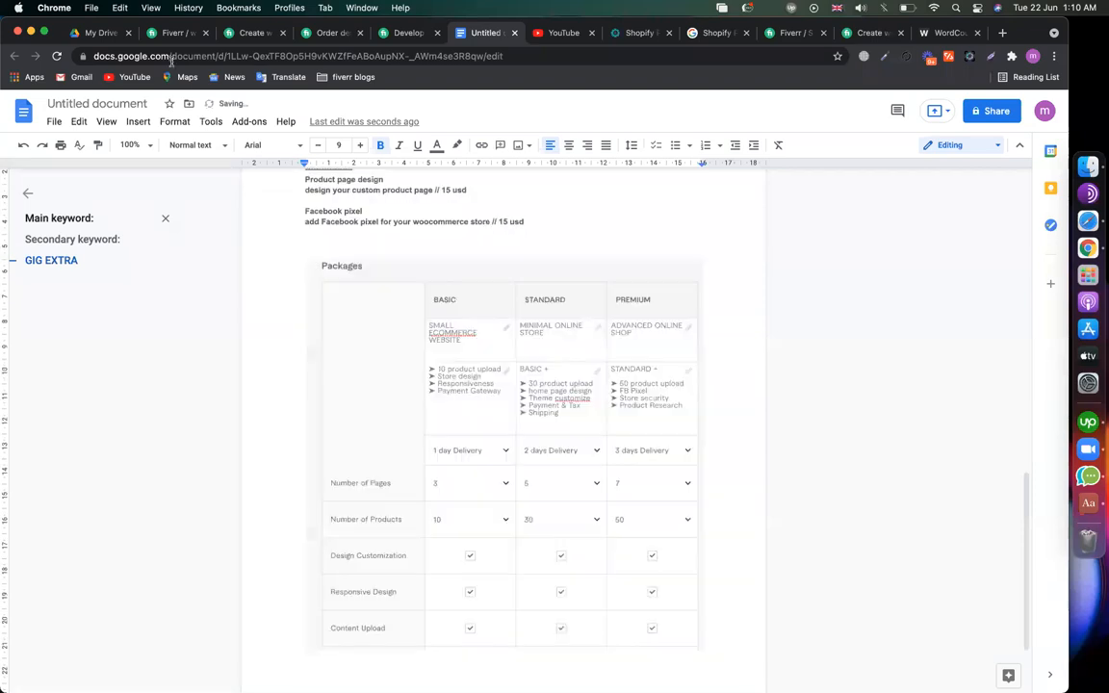
- Screenshot the rest of the Packages table through the Price row and paste it into the document below the first screenshot
click(154, 33)
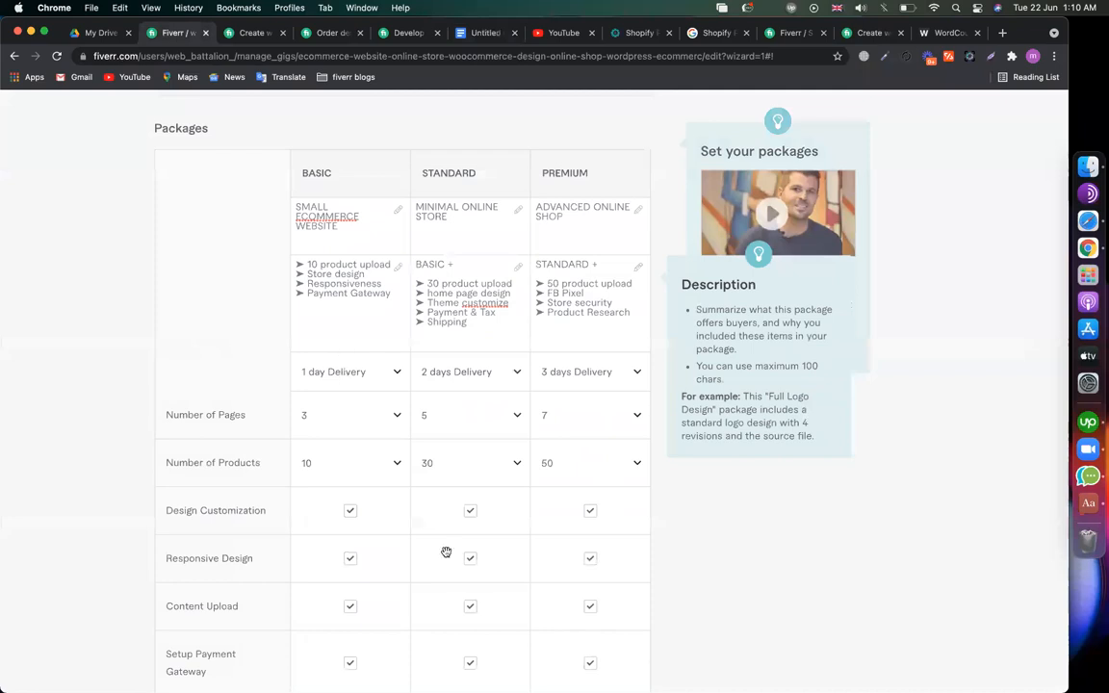
scroll(318, 606, down, 5)
key(super+shift+5)
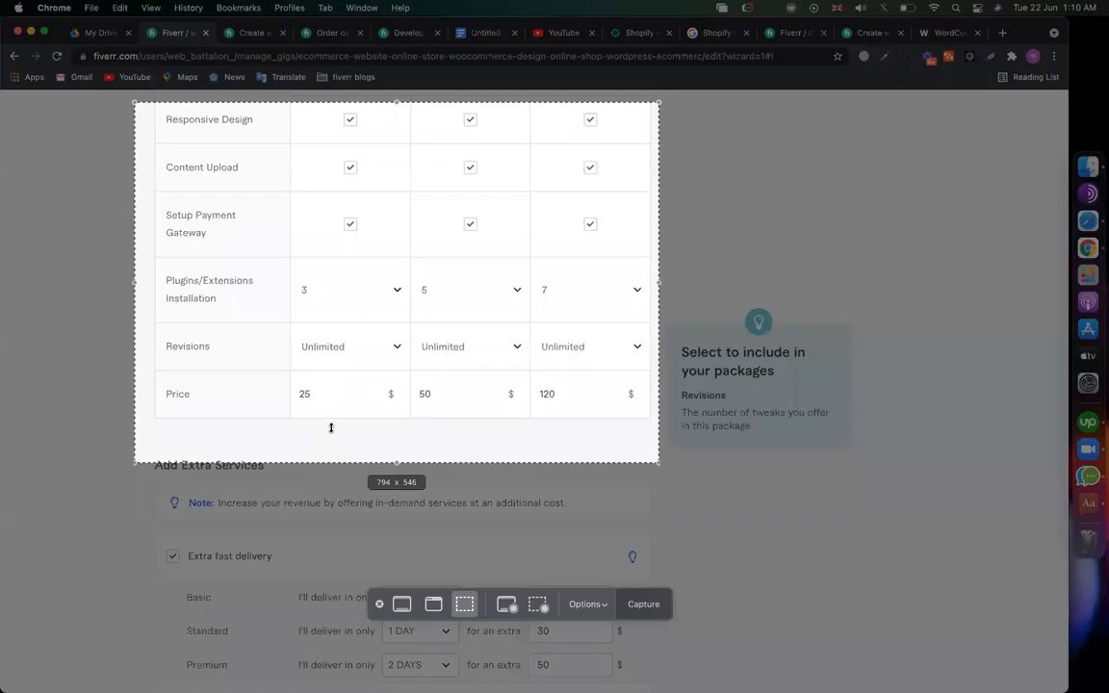
key(Return)
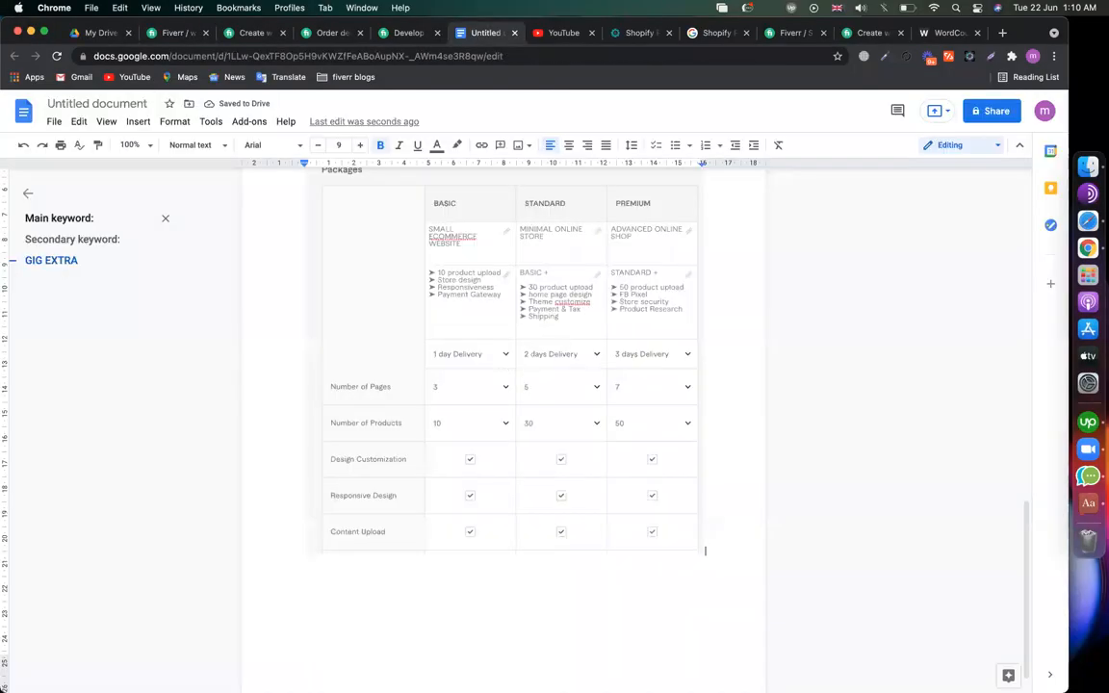
key(Return)
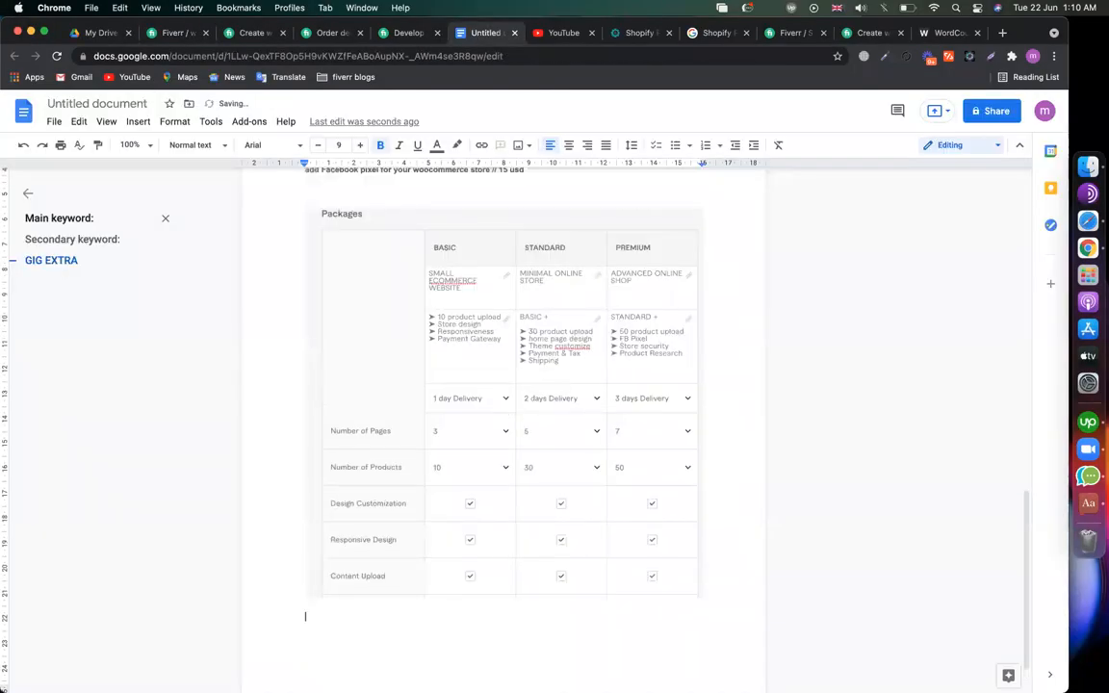
key(cmd+v)
- Screenshot the gig form's Add Extra Services section from the note down to Stock Photos and paste it into the document below the packages
click(168, 33)
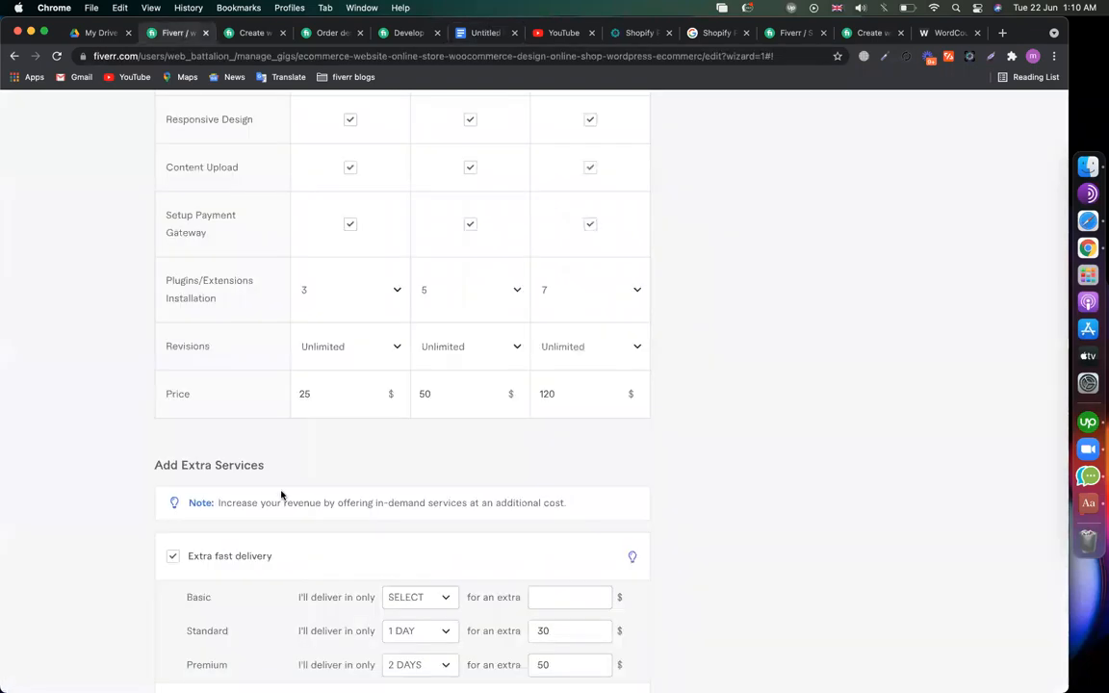
scroll(281, 495, down, 5)
key(cmd+shift+5)
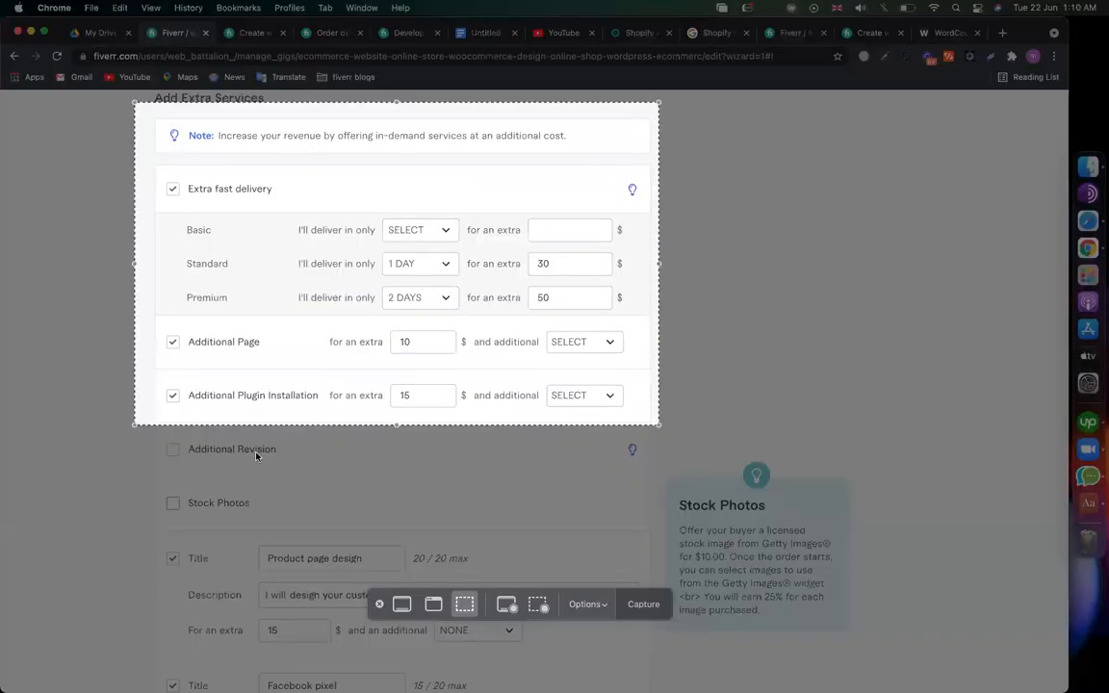
drag(412, 425, 416, 539)
key(Return)
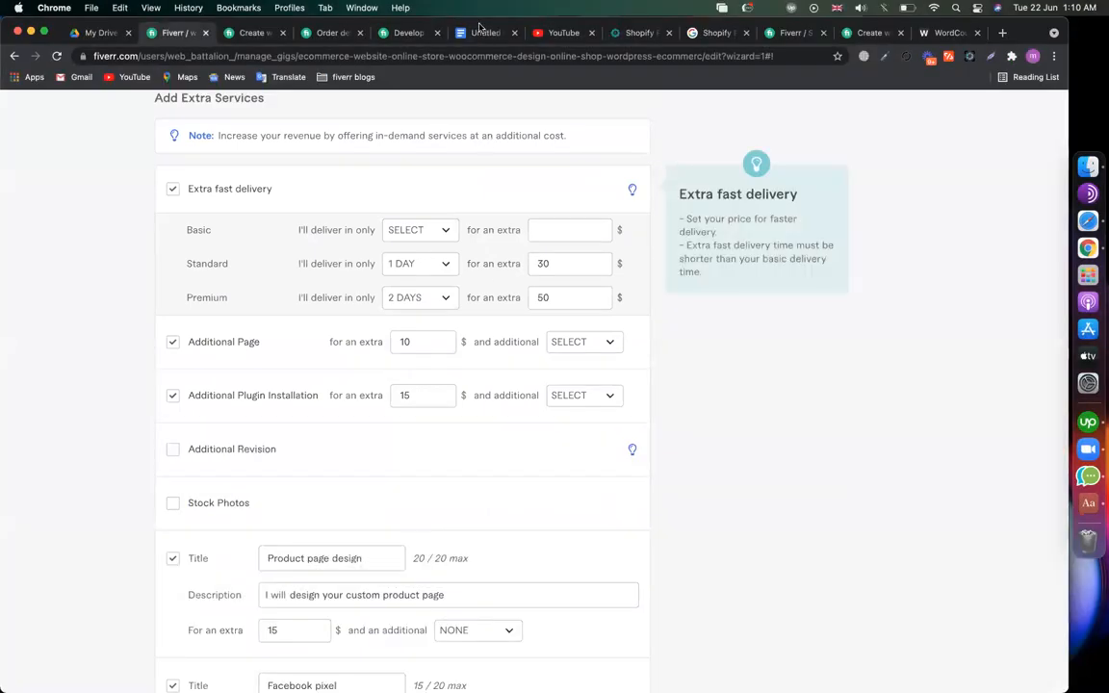
click(480, 32)
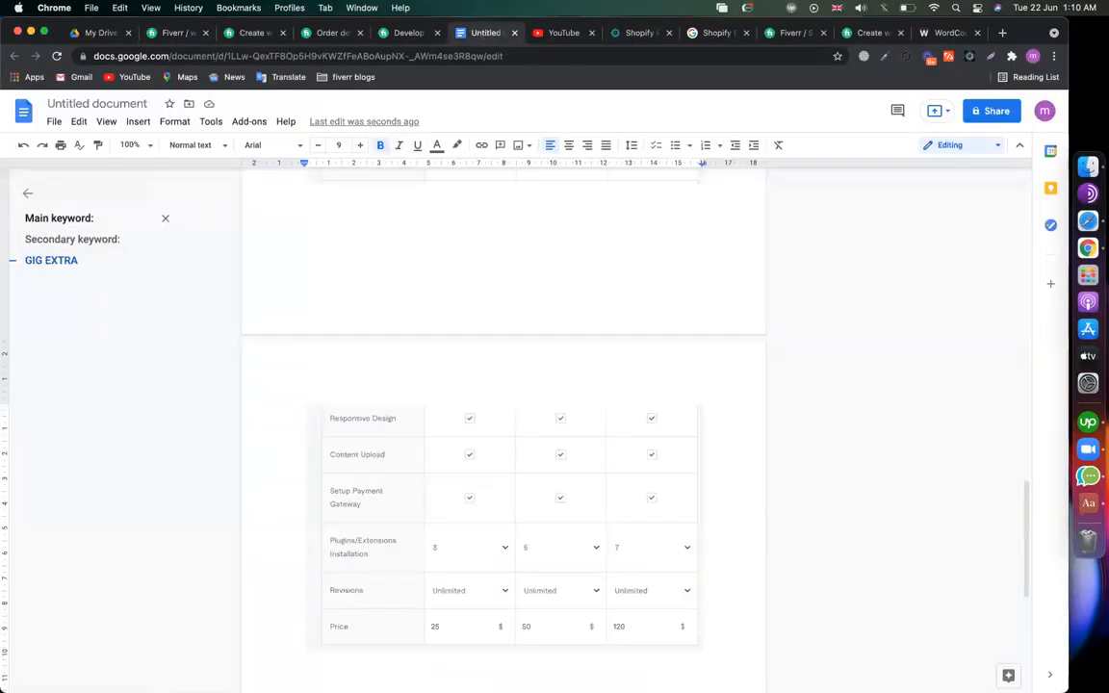
key(cmd+v)
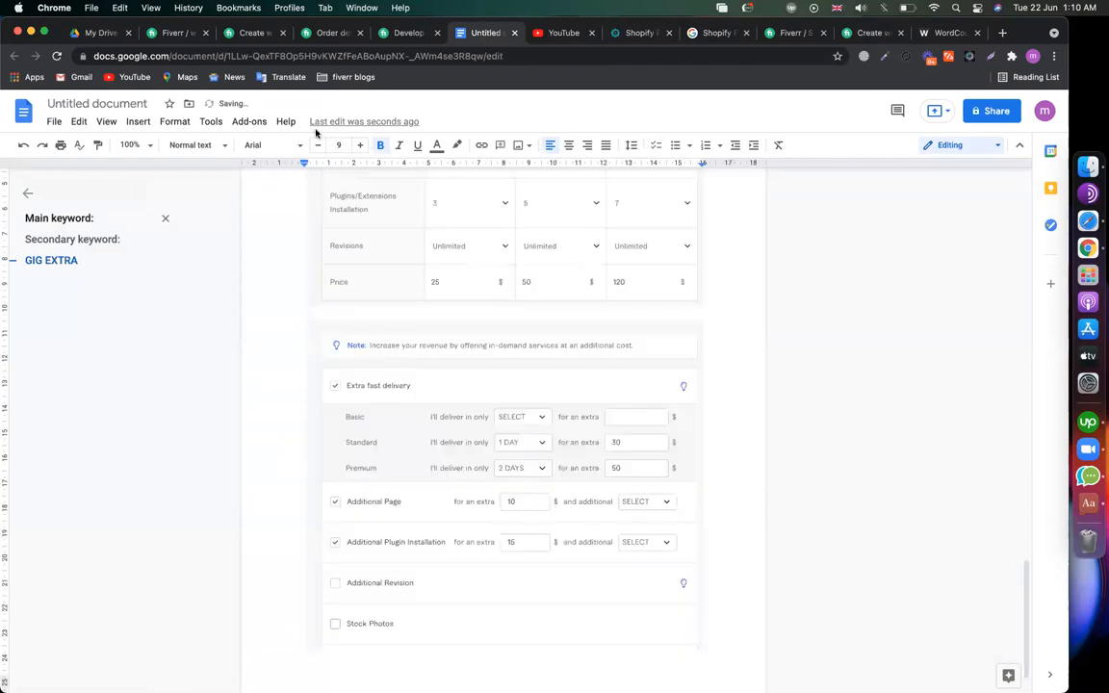
- Screenshot the Product page design and Facebook pixel extras on the gig form and paste the capture into the document below the extra services
click(170, 34)
scroll(225, 412, down, 5)
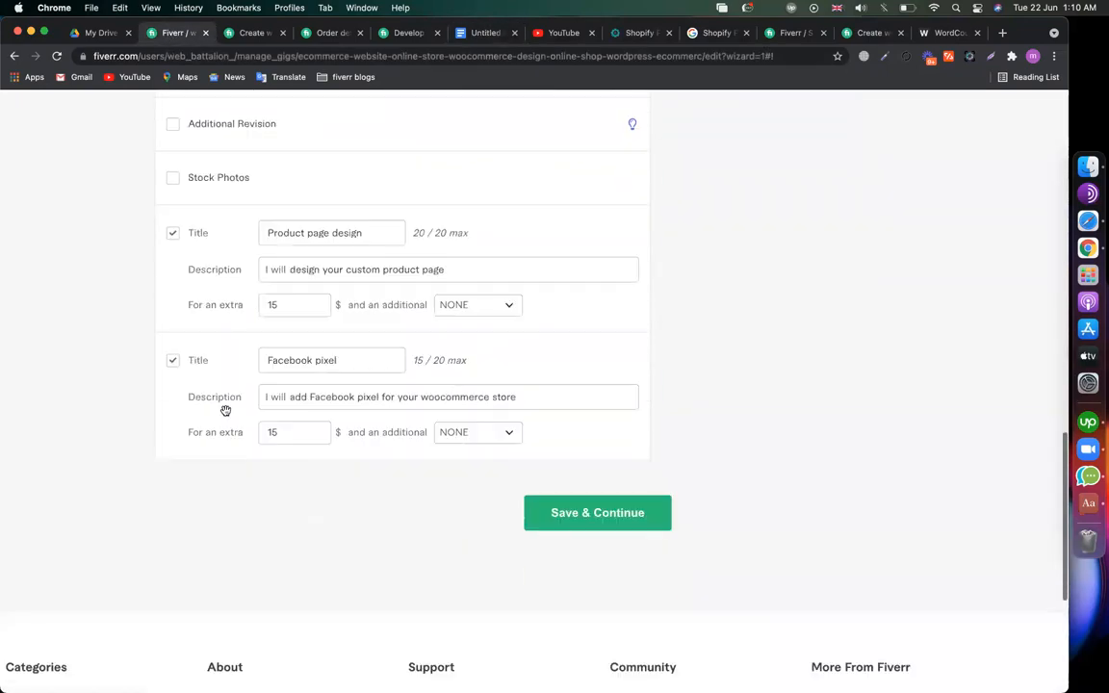
key(cmd+shift+5)
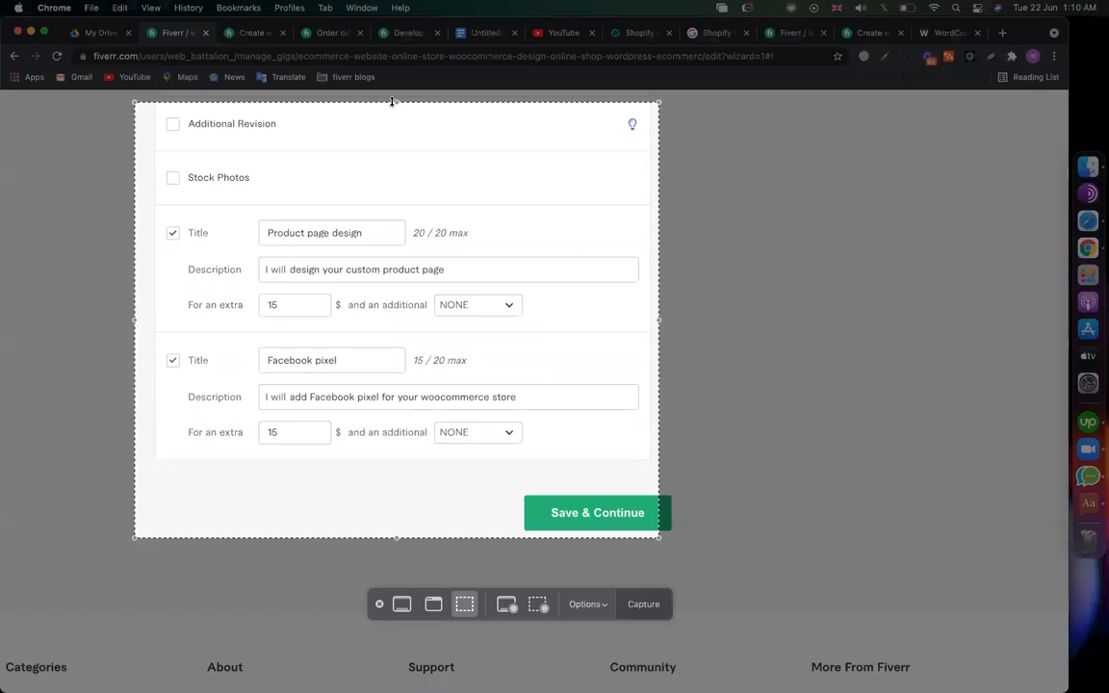
drag(390, 160, 387, 197)
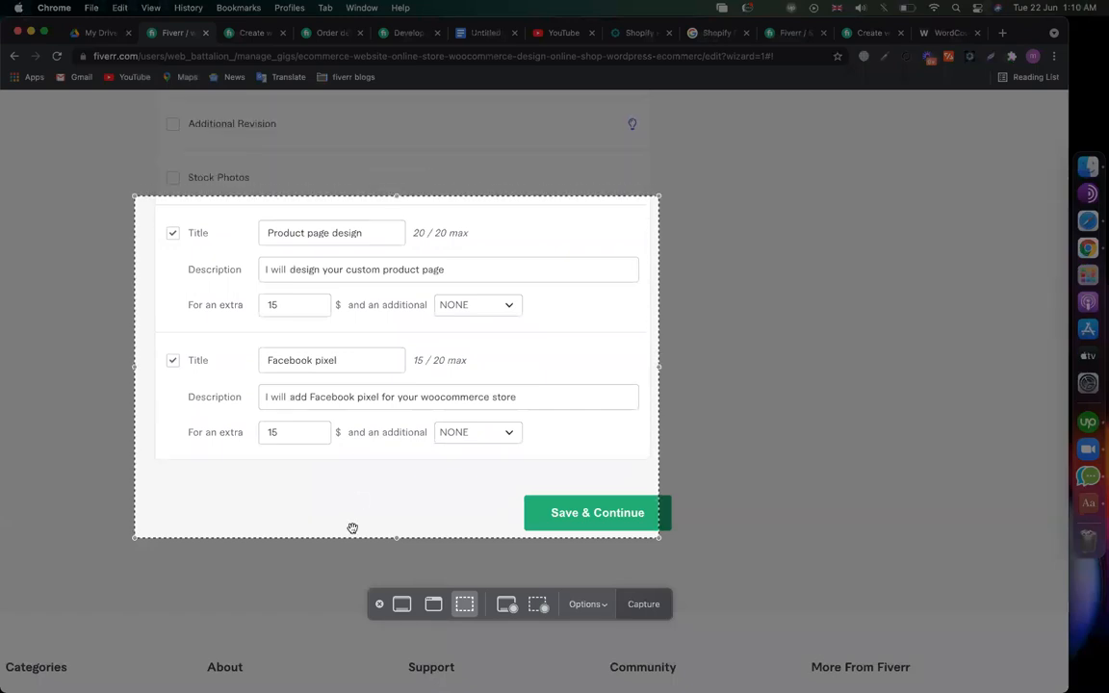
drag(352, 530, 349, 460)
key(Escape)
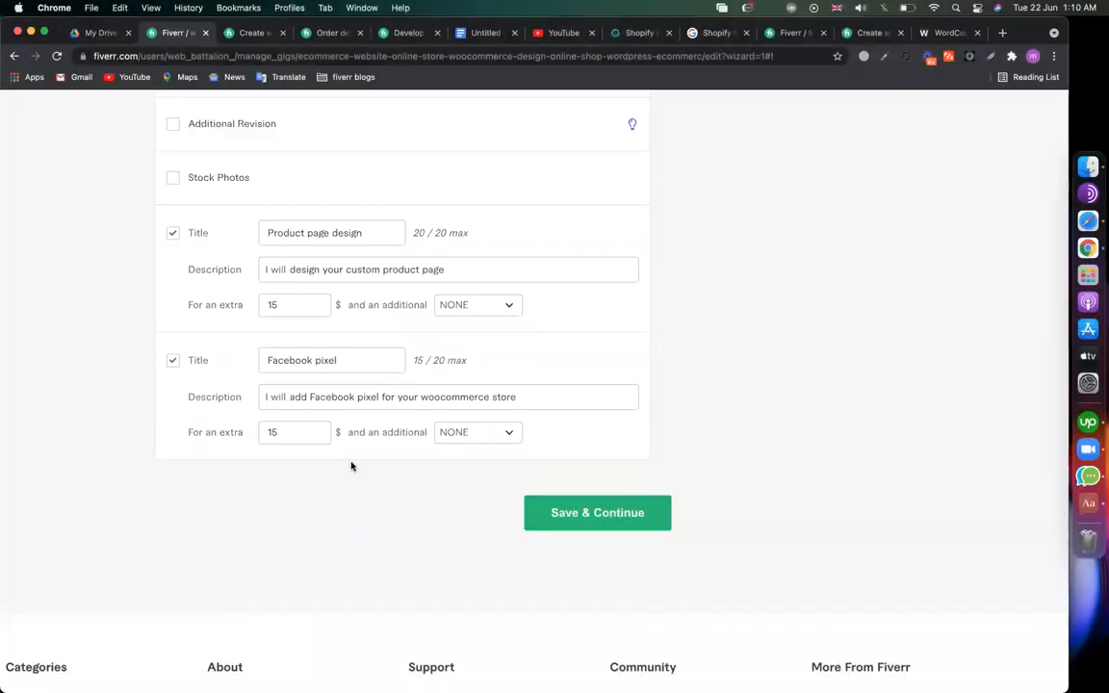
key(super+Tab)
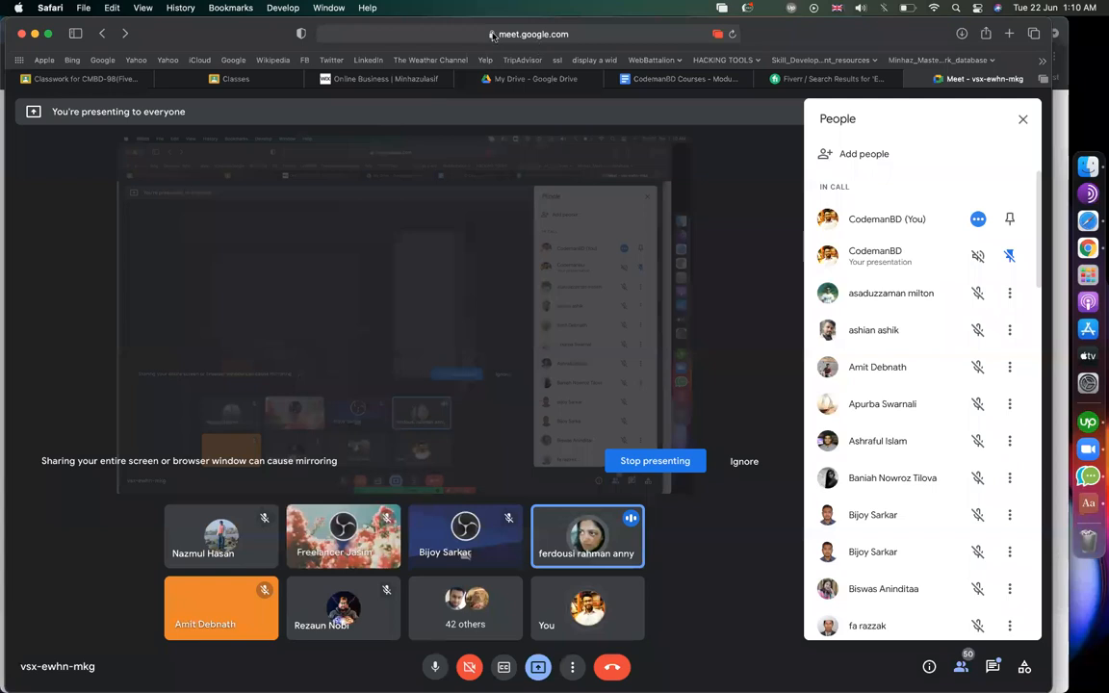
key(super+Tab)
key(Return)
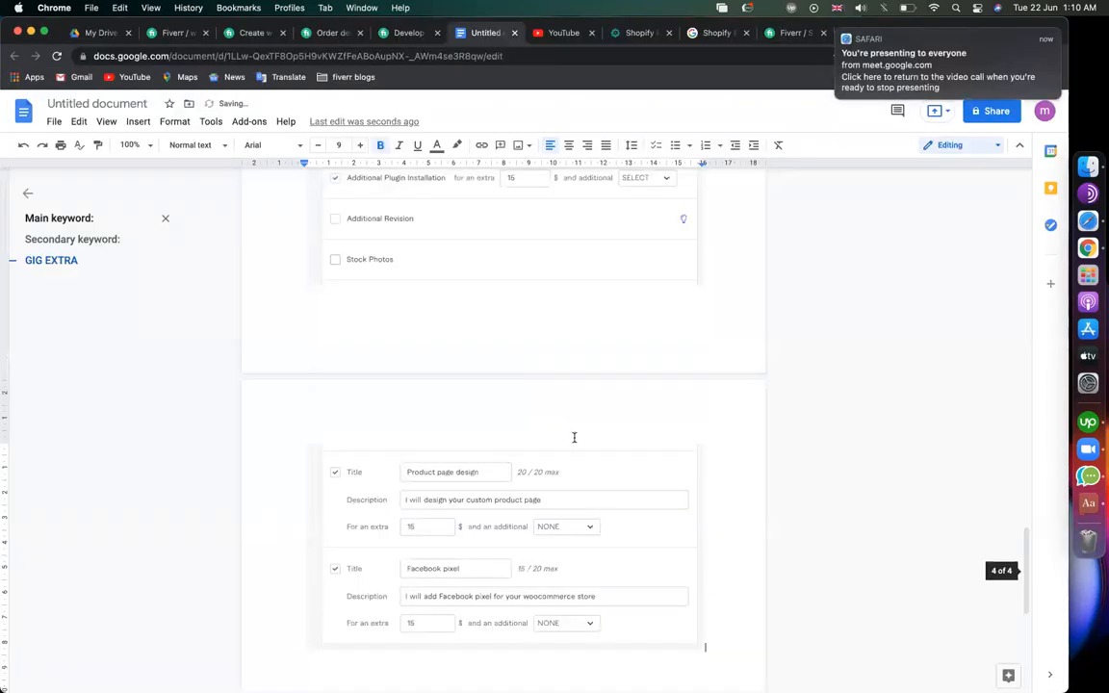
- Review the recorded gig extras and packages in the document, and the package comparison and related tags on the competing WordPress gig
scroll(575, 437, up, 15)
scroll(575, 437, up, 10)
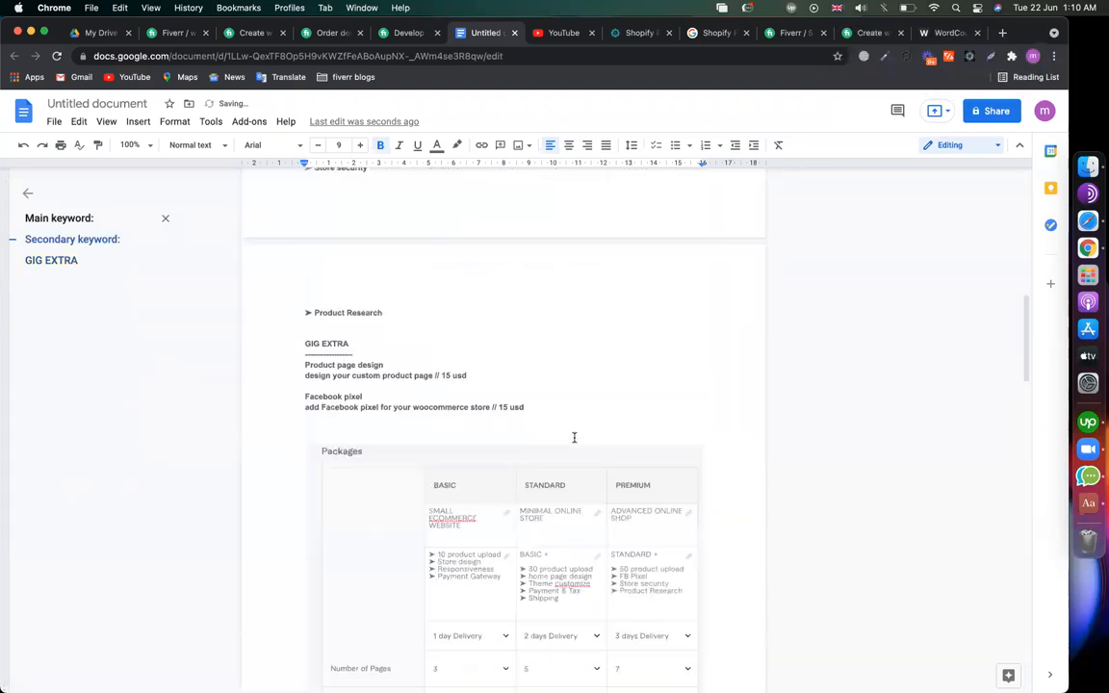
scroll(574, 438, up, 5)
scroll(574, 438, down, 10)
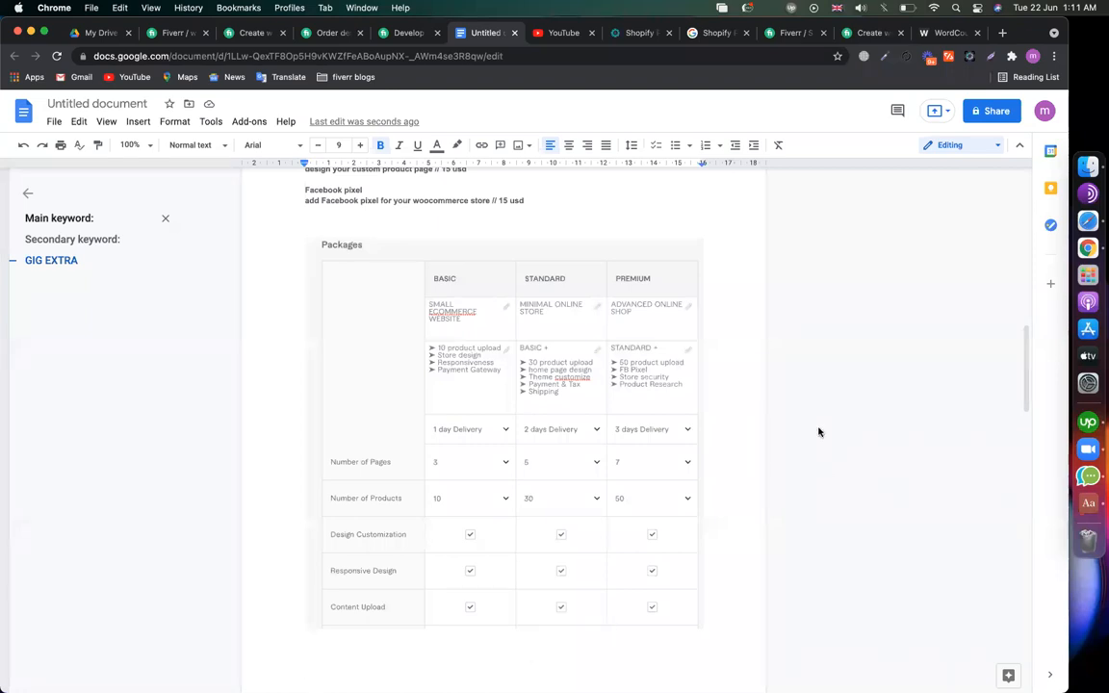
click(834, 286)
click(252, 33)
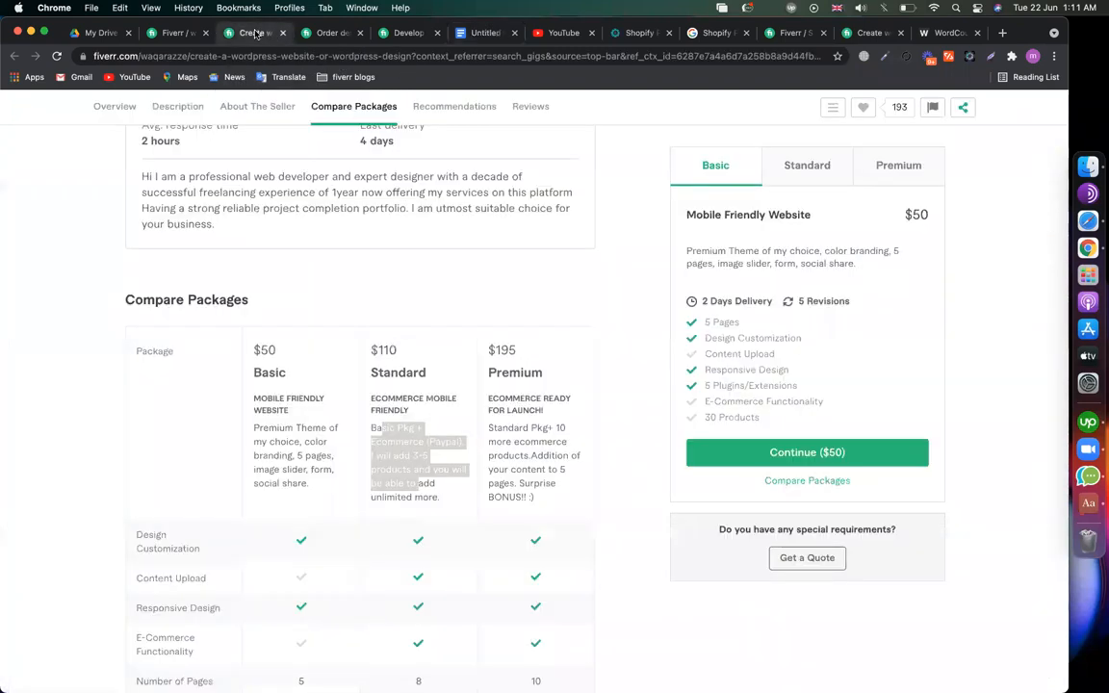
click(101, 431)
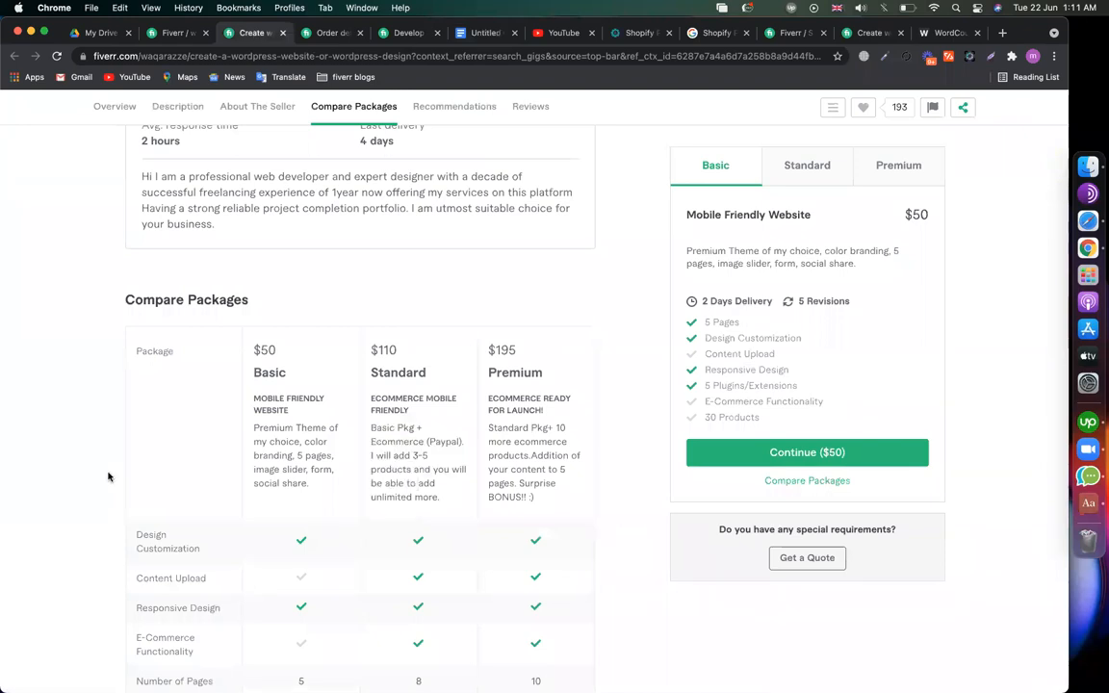
scroll(109, 475, down, 2)
scroll(109, 475, down, 10)
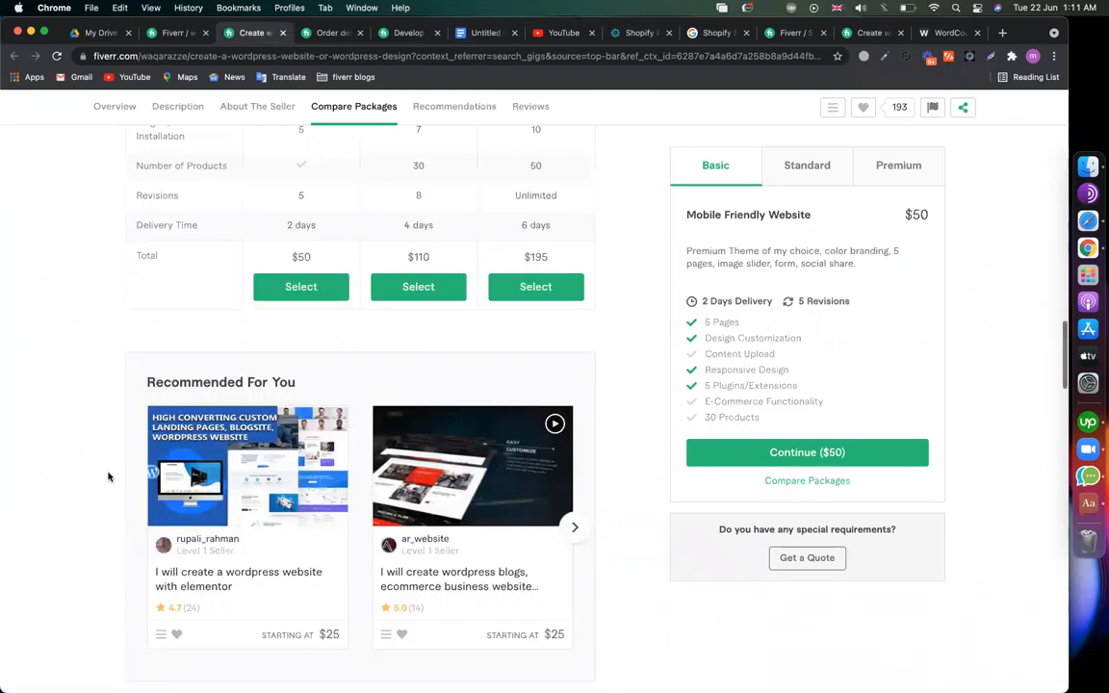
scroll(108, 475, down, 10)
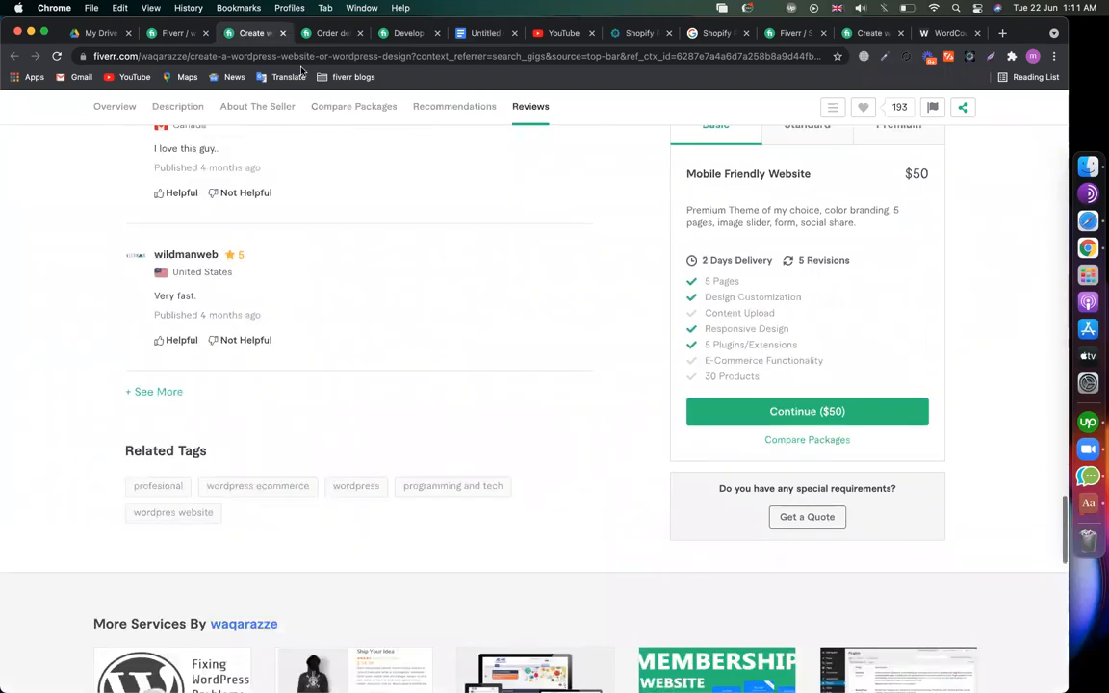
- Try to save the gig's Scope & Pricing section and continue
click(162, 34)
click(608, 513)
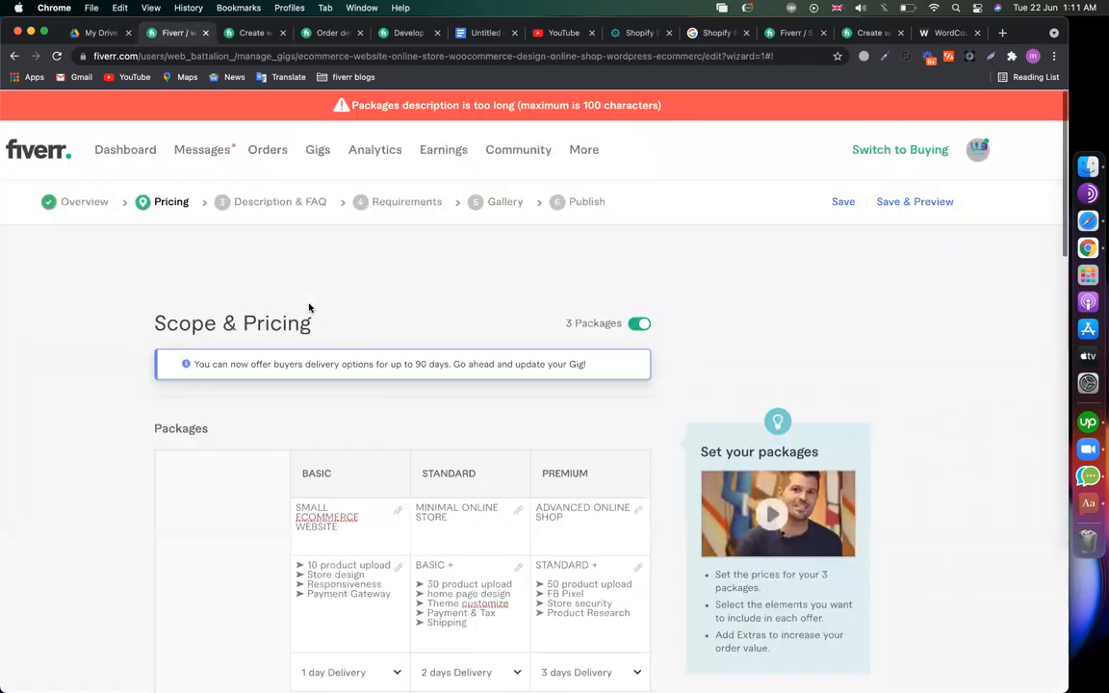
drag(444, 104, 616, 104)
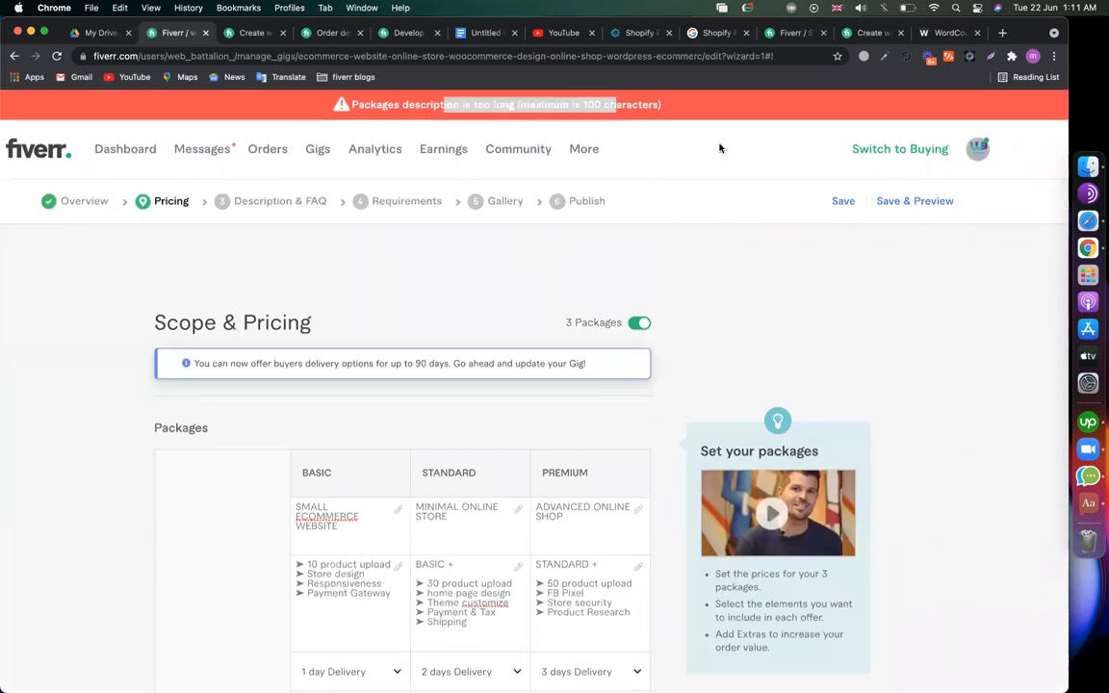
- Remove the Shipping bullet from the Standard package description, and save the pricing section to continue to Description & FAQ
scroll(760, 275, down, 2)
click(492, 452)
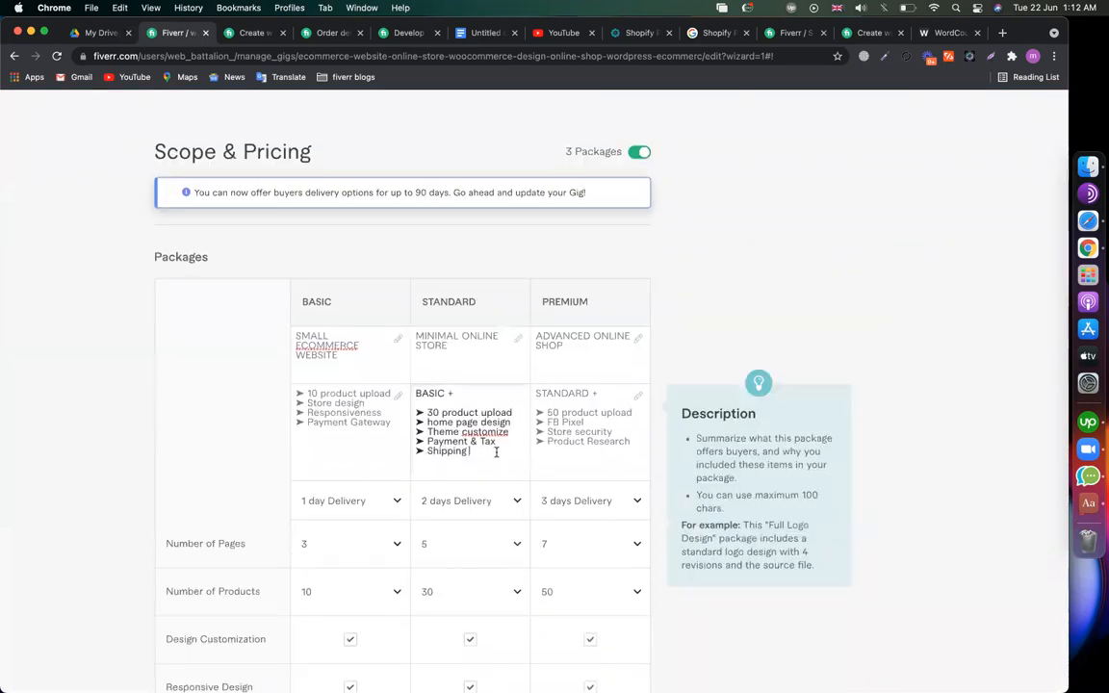
key(BackSpace)
key(BackSpace)
key(BackSpace)
key(BackSpace)
key(BackSpace)
key(BackSpace)
key(BackSpace)
key(BackSpace)
key(BackSpace)
key(BackSpace)
key(BackSpace)
scroll(270, 504, down, 3)
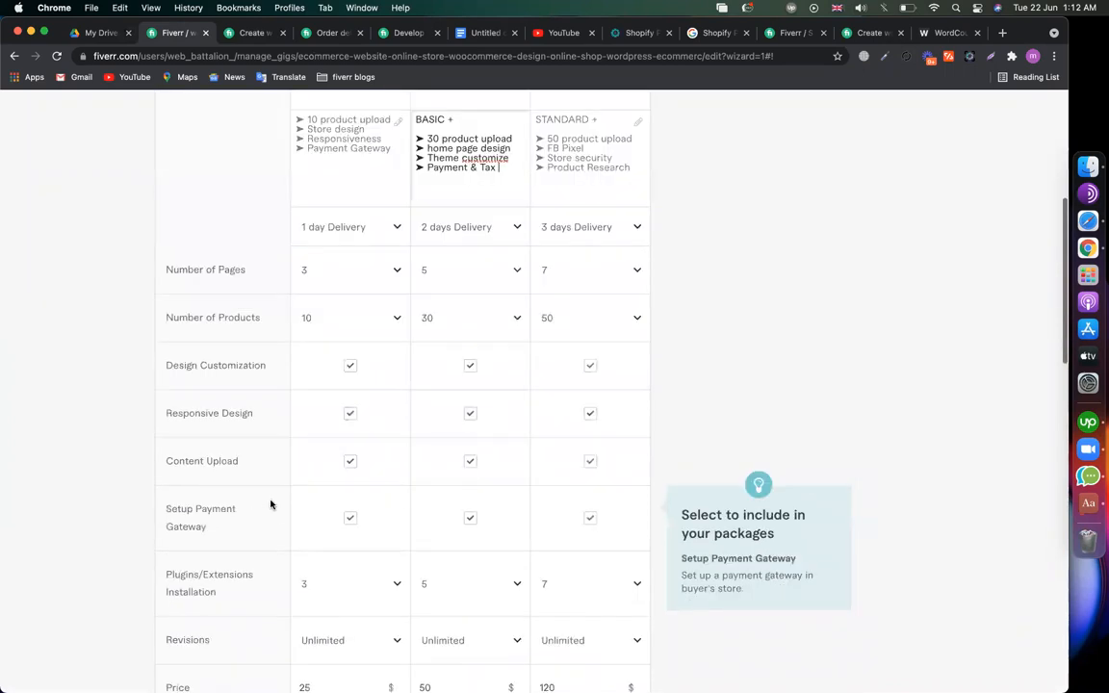
scroll(346, 460, down, 15)
click(575, 458)
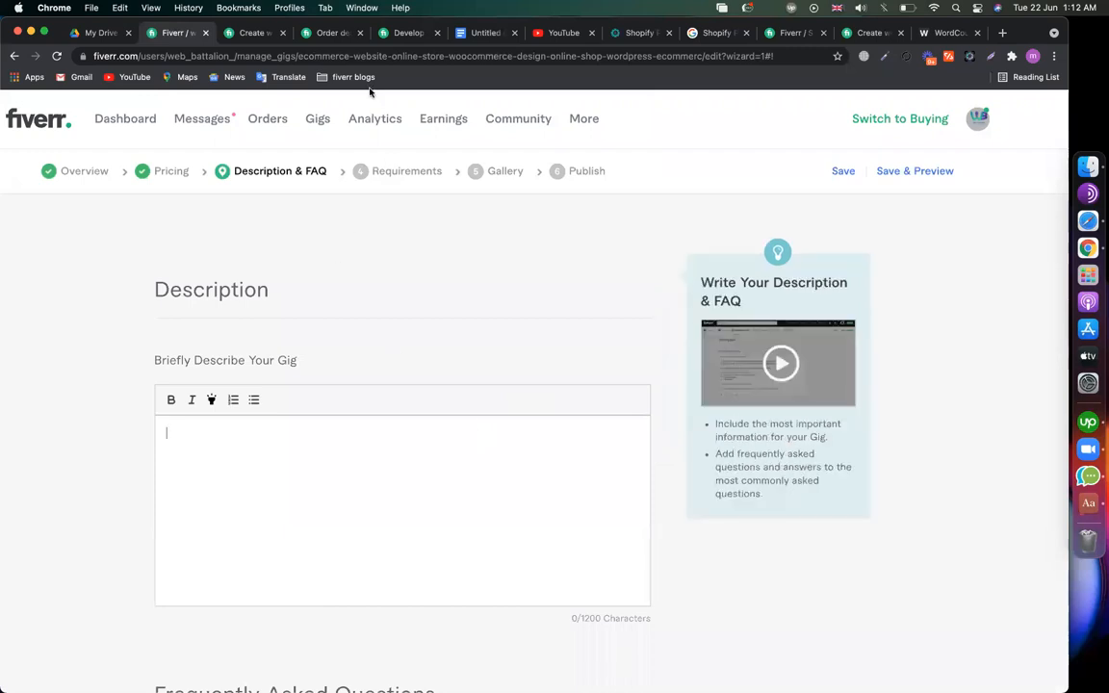
- Go back from the order details page to the competing WooCommerce gig and examine its About This Gig description
click(315, 33)
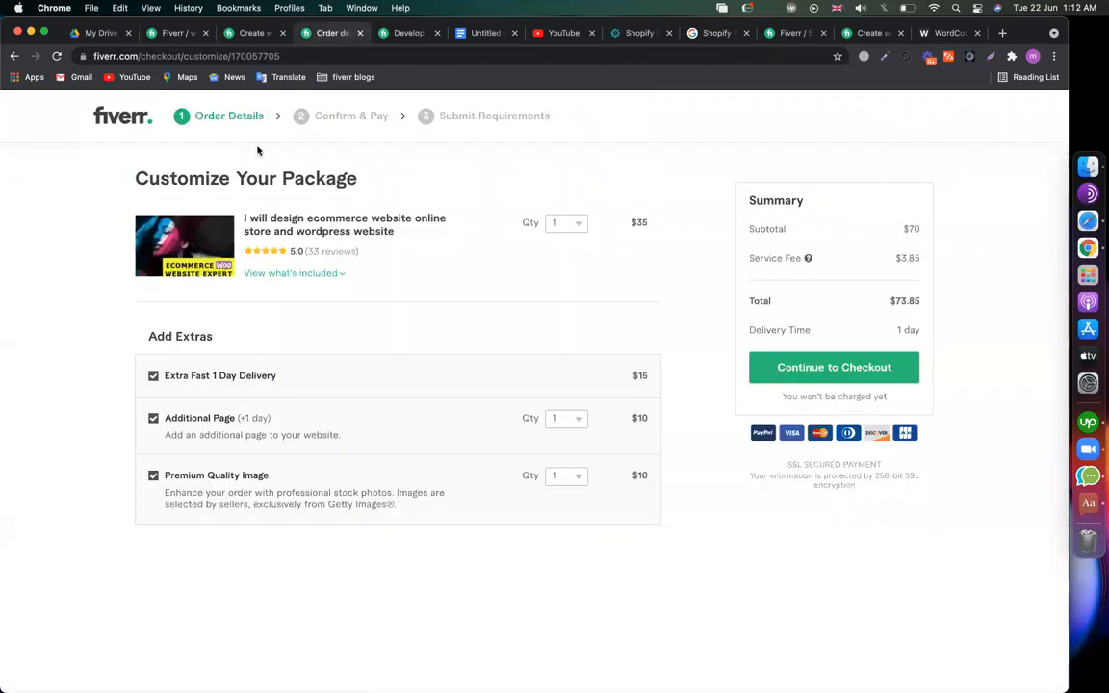
click(14, 56)
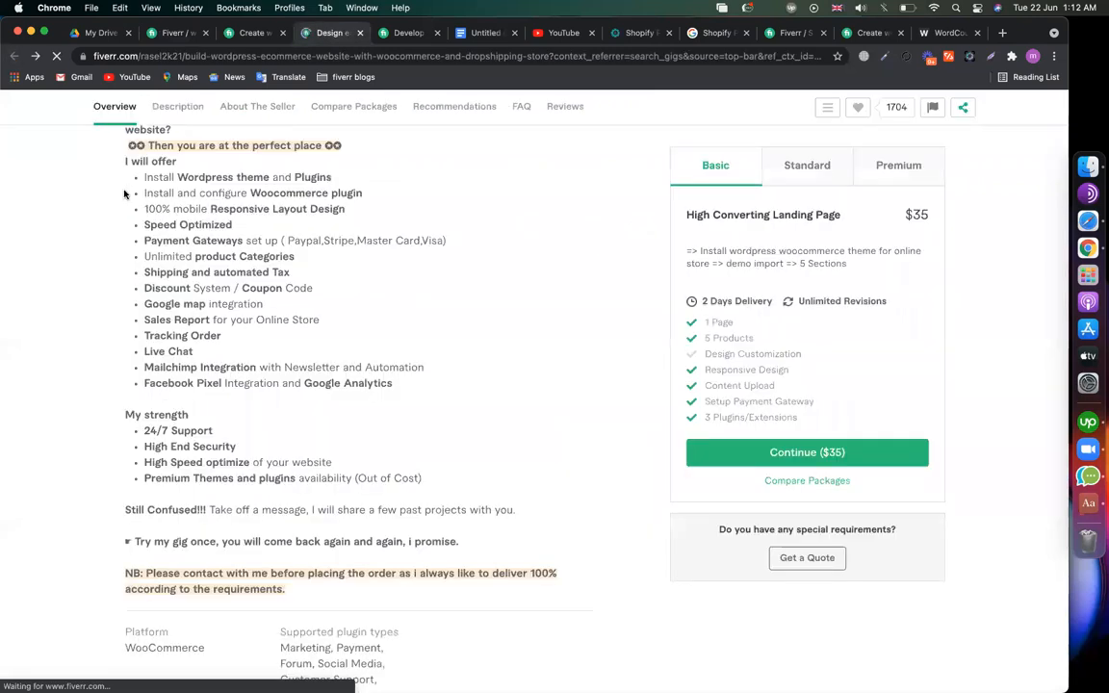
scroll(217, 190, up, 2)
drag(110, 208, 282, 633)
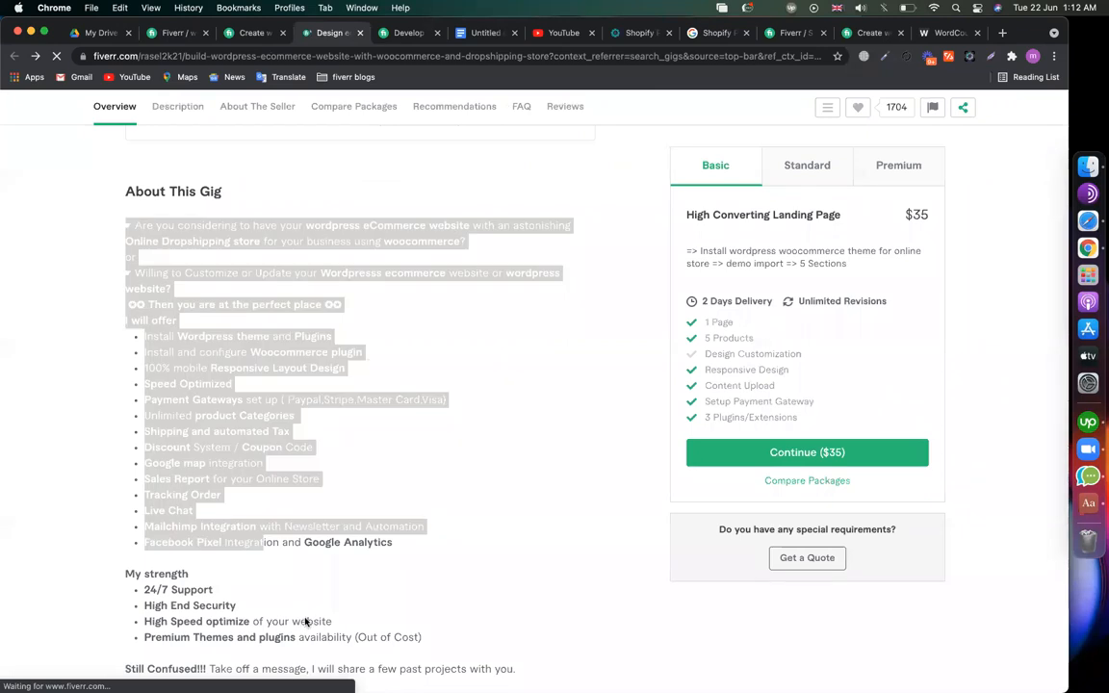
click(265, 378)
scroll(265, 378, down, 2)
scroll(674, 96, up, 2)
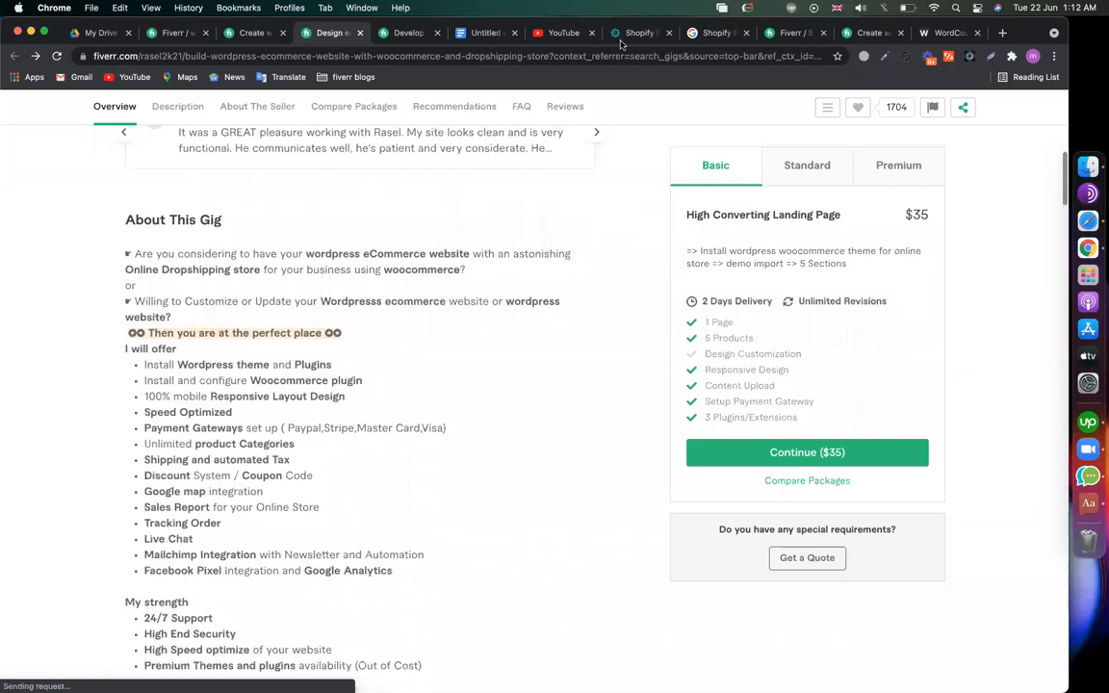
- Search the Shopify PageFly article for "Pagefly Review", examine how the keyword is spread through the text, and return to the gig's description form
click(635, 33)
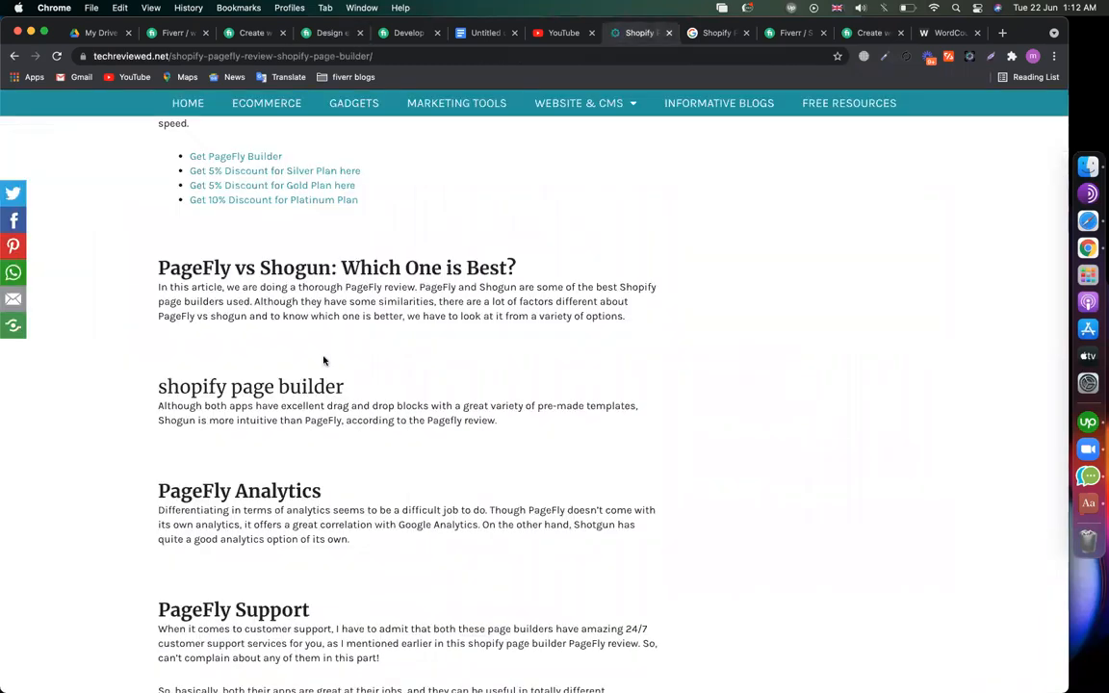
scroll(410, 341, up, 10)
scroll(416, 213, up, 5)
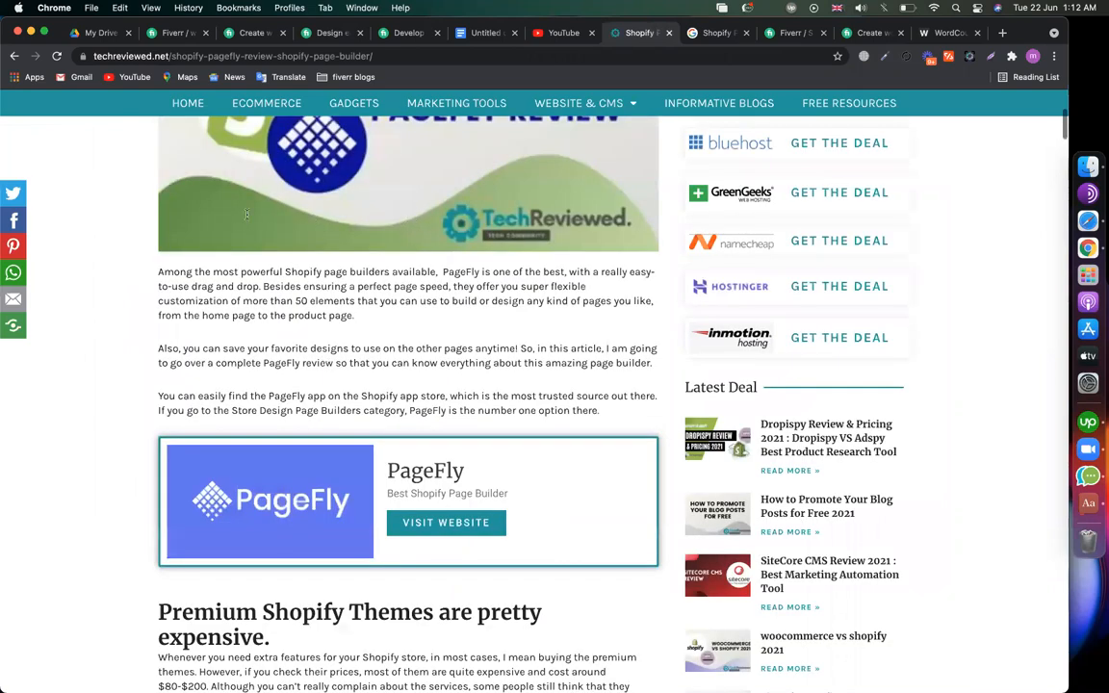
scroll(246, 214, up, 5)
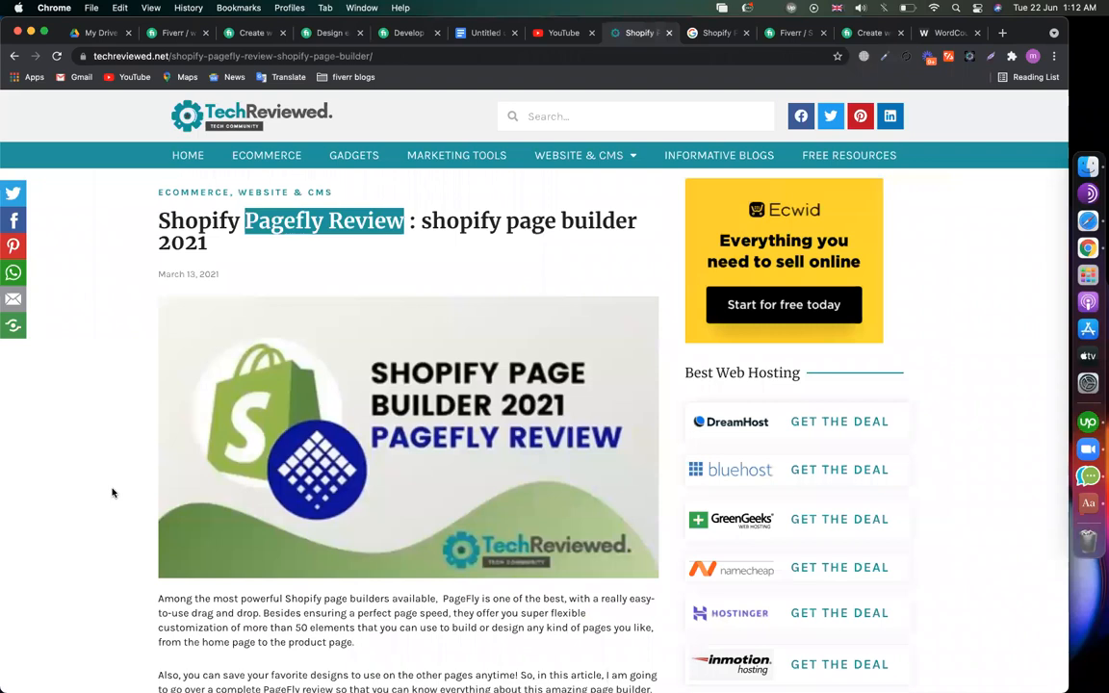
key(super+f)
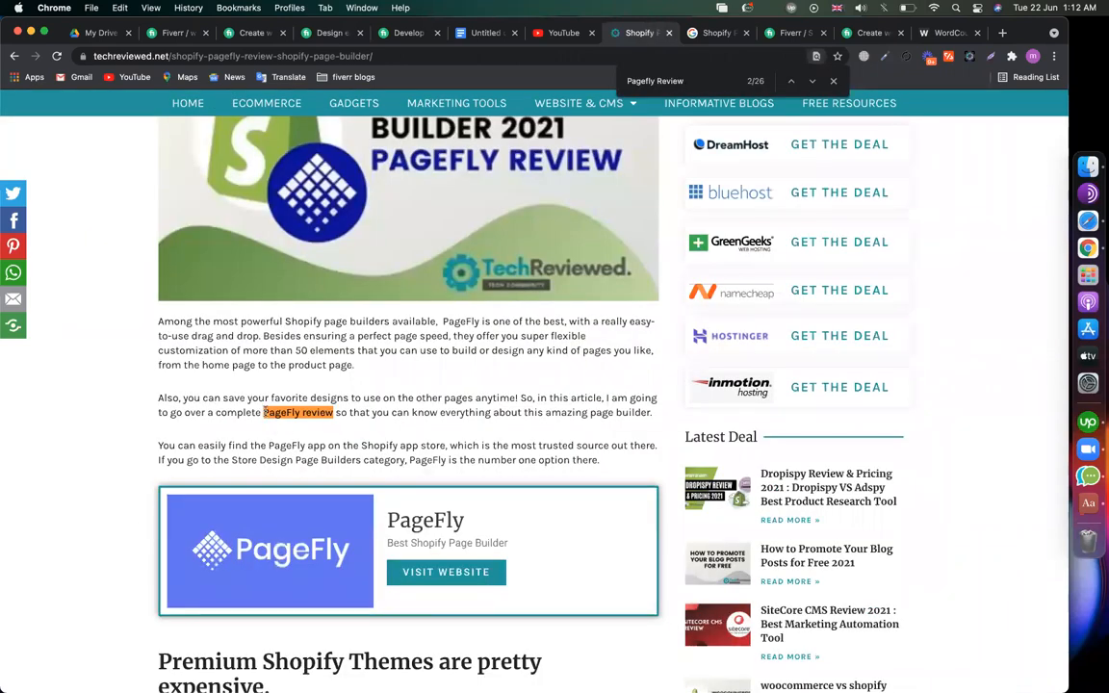
key(Return)
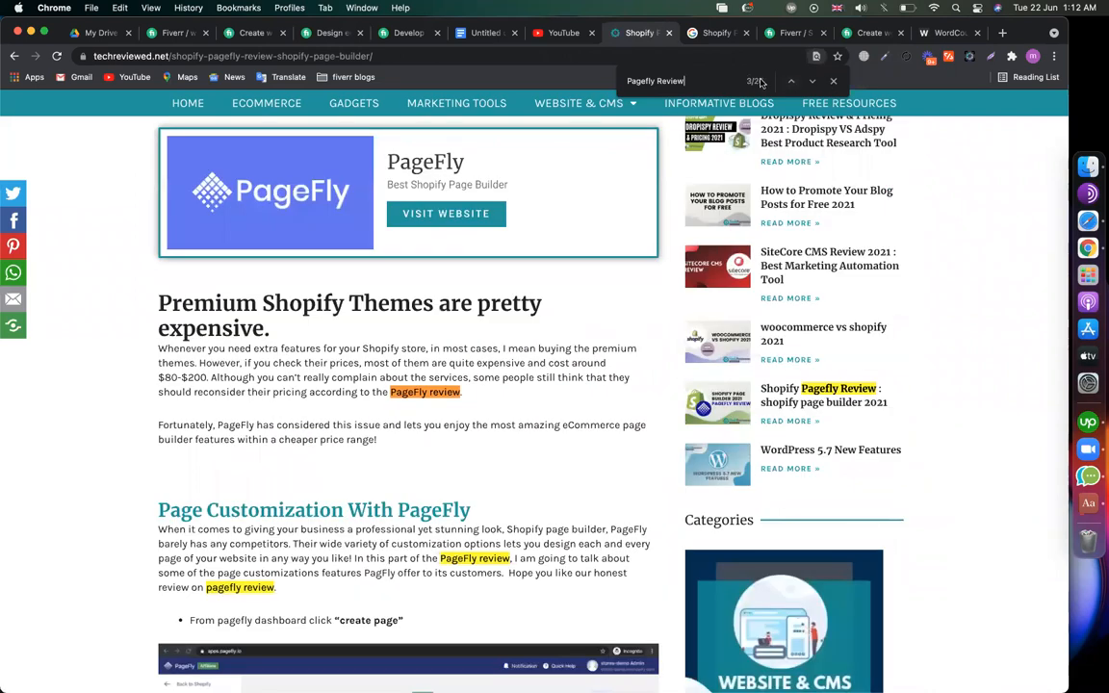
scroll(498, 343, down, 5)
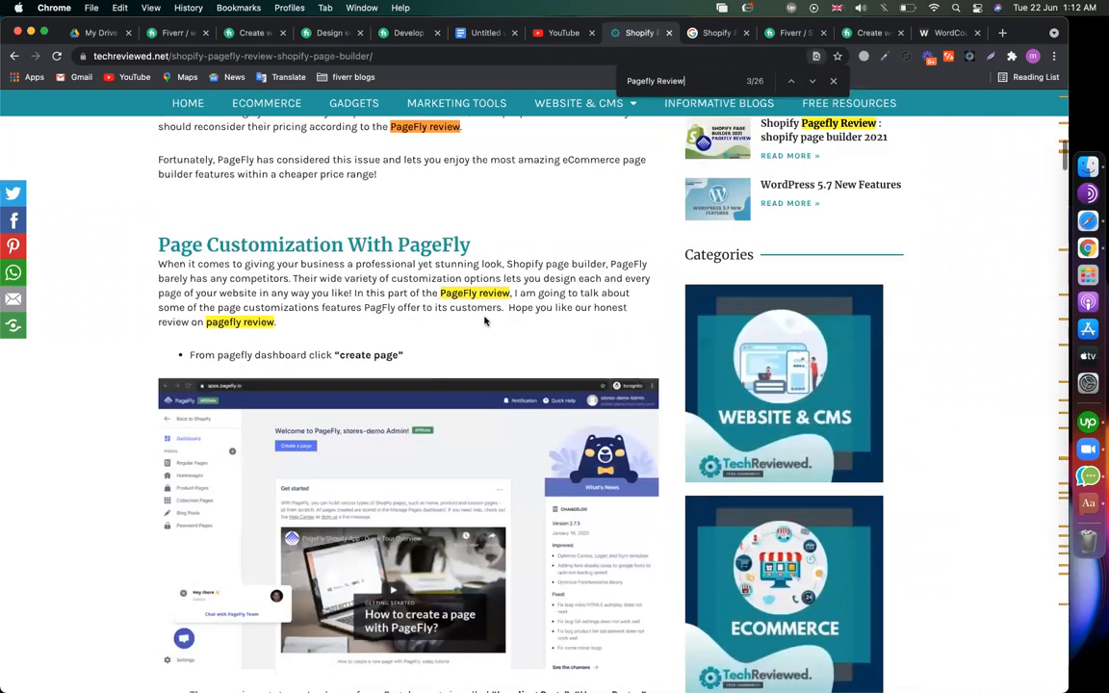
scroll(485, 322, down, 15)
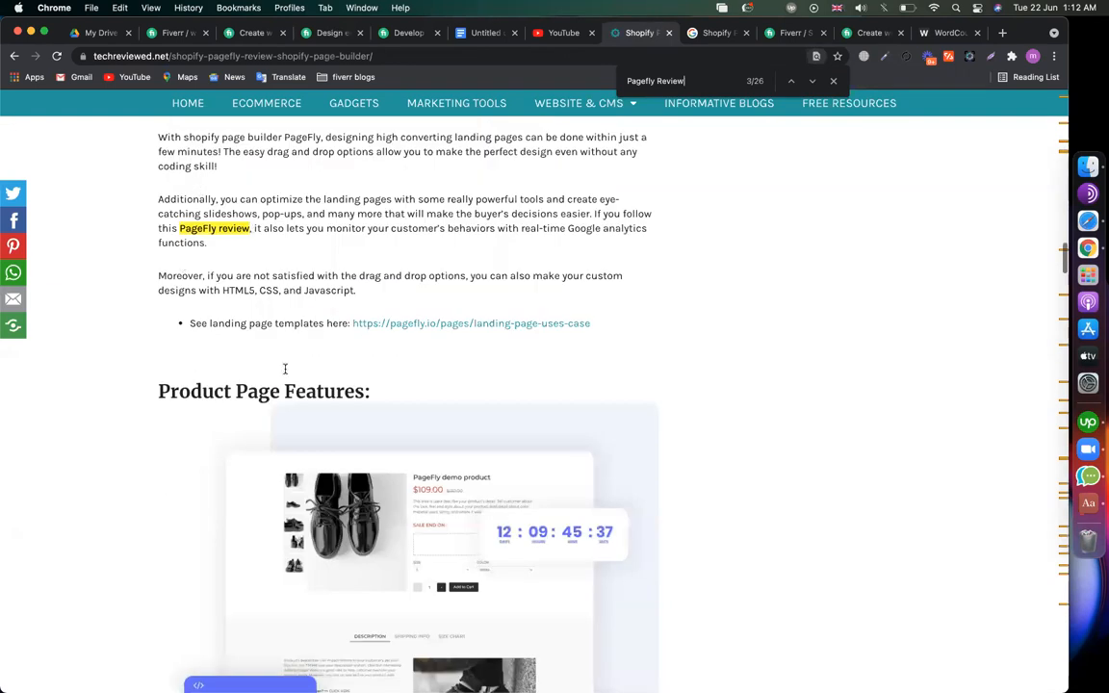
scroll(291, 359, down, 10)
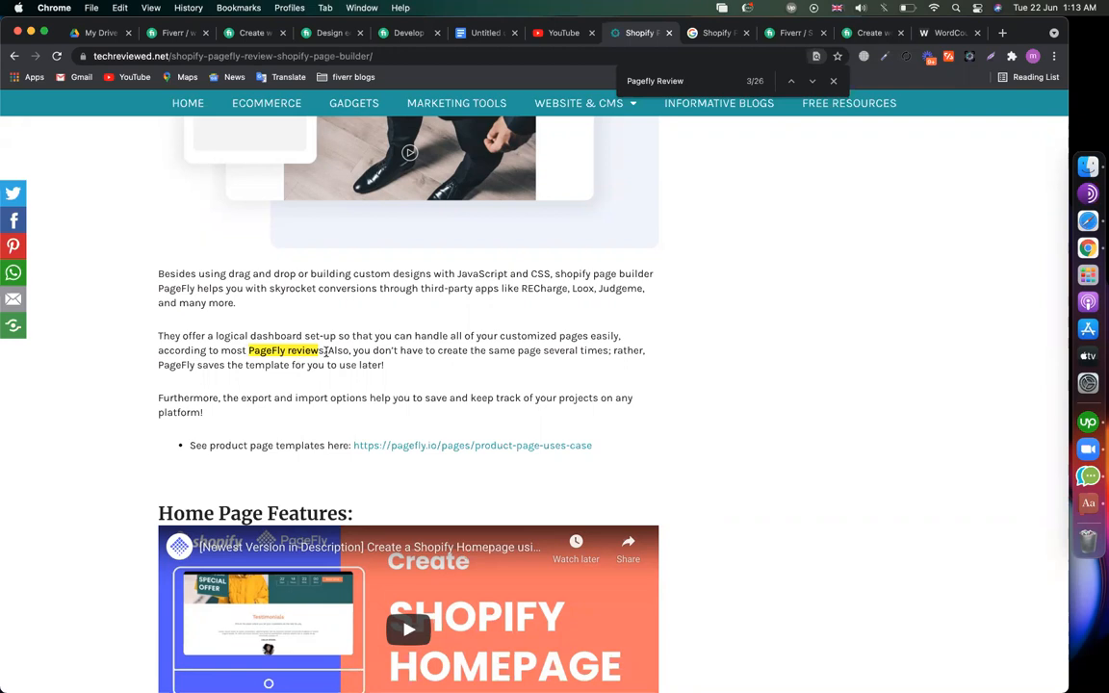
click(179, 35)
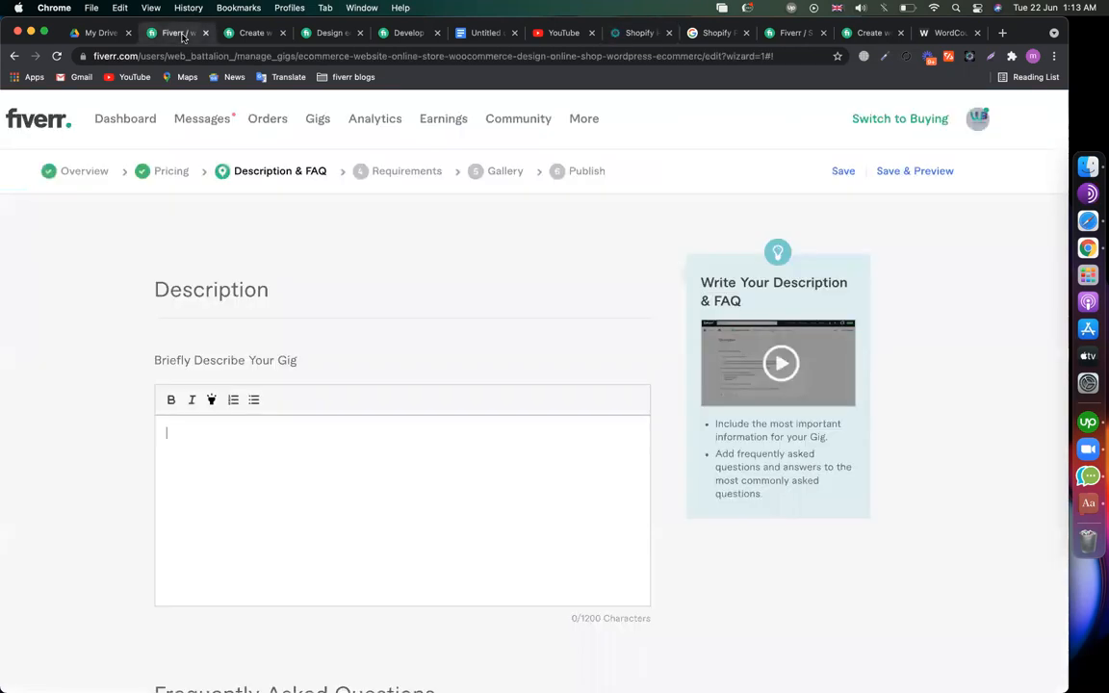
- Switch to the Google Docs gig document and review its main and secondary keywords
click(302, 478)
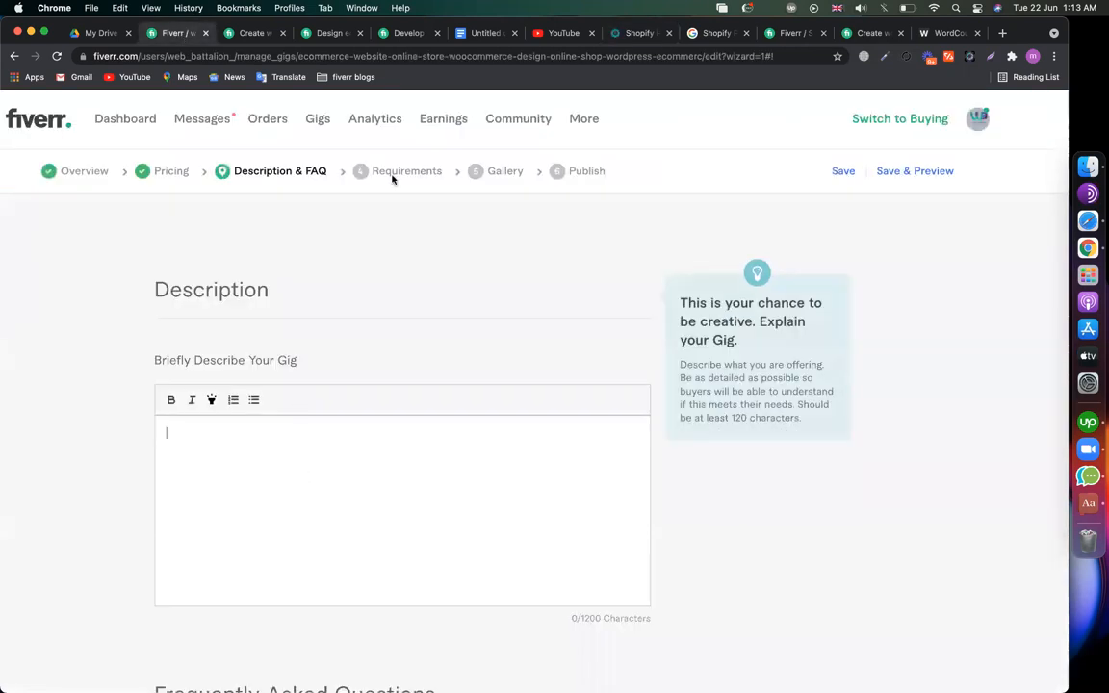
click(486, 32)
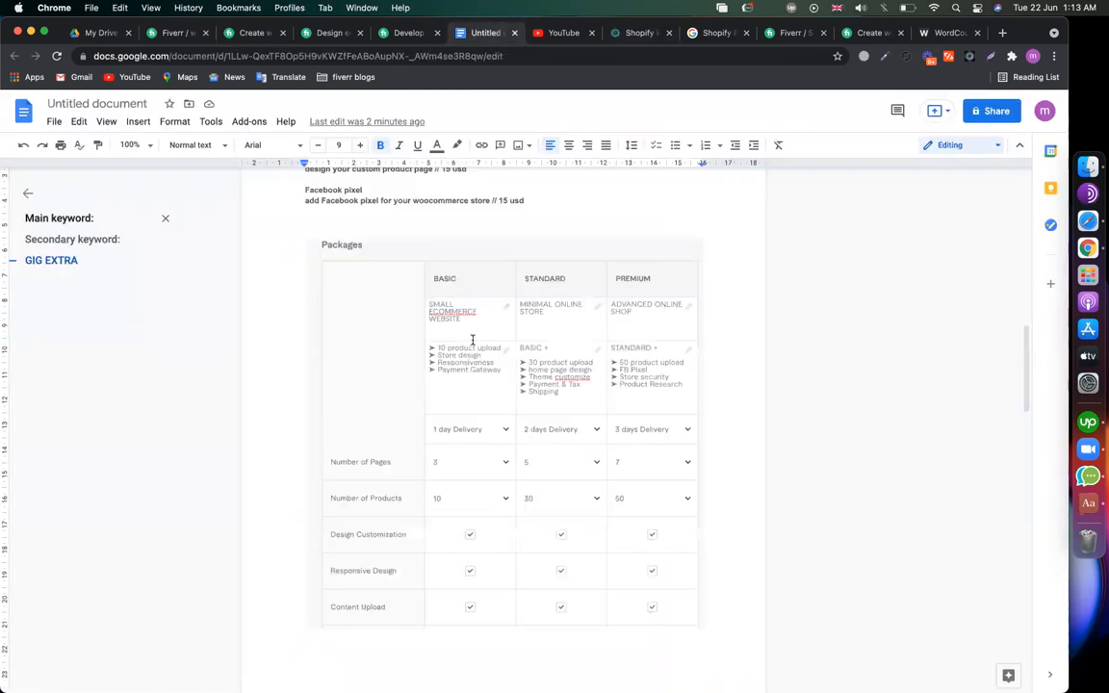
scroll(472, 341, up, 10)
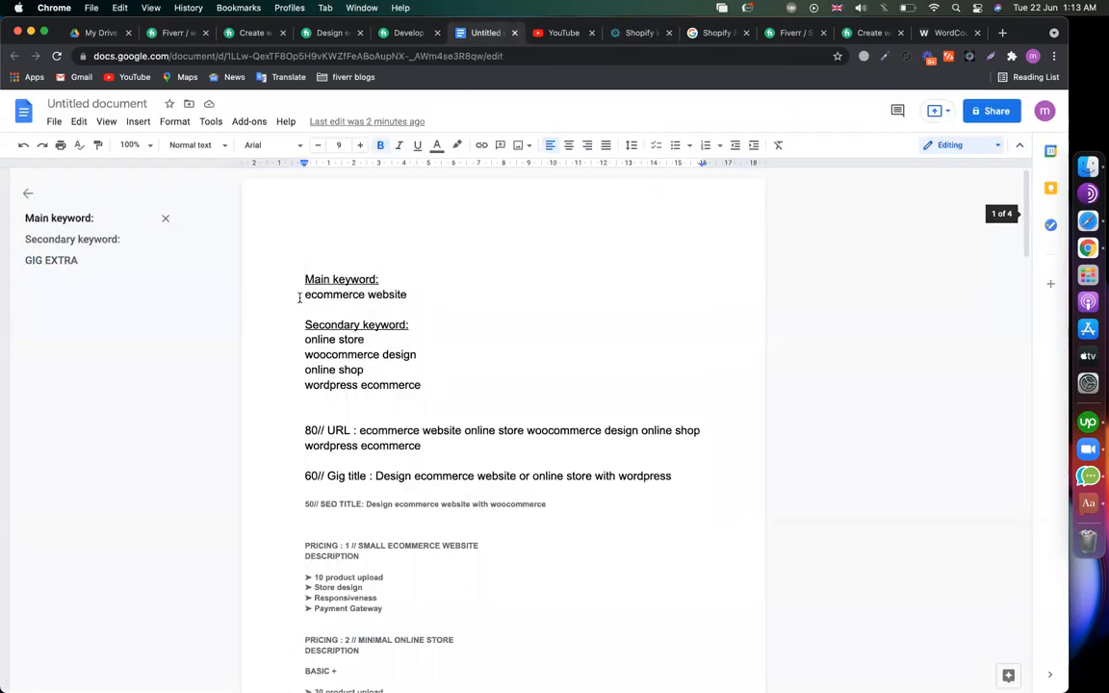
drag(421, 385, 299, 297)
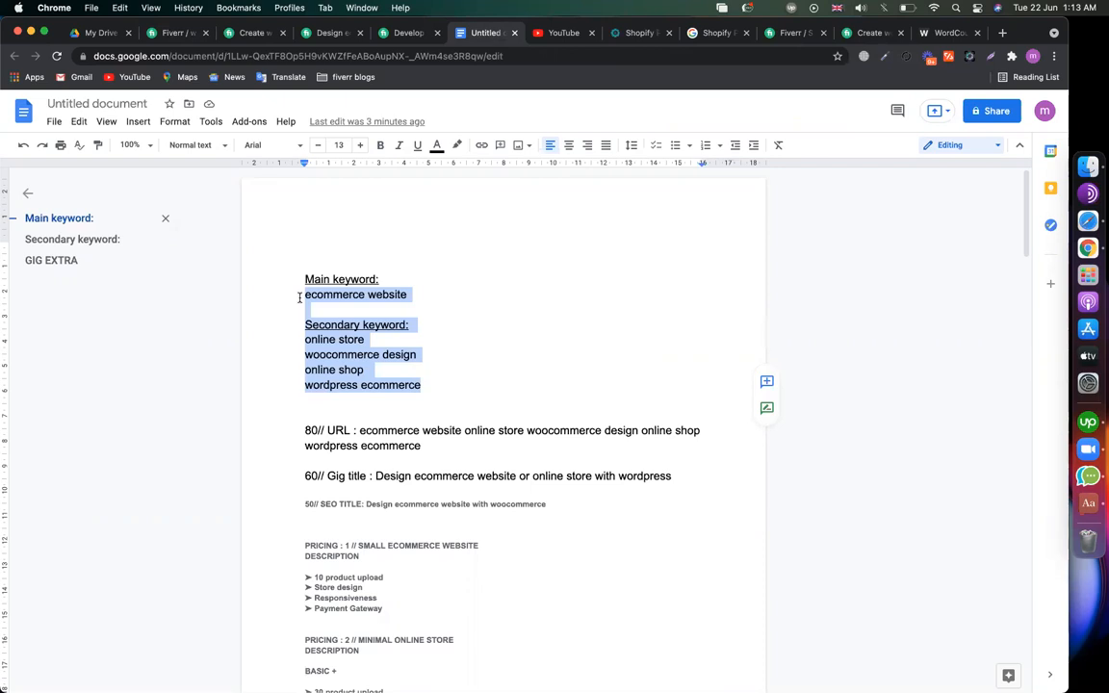
- Examine how "PageFly review" is worked into the article's Product Page Features text, and return to the gig's description form
click(630, 33)
scroll(633, 317, up, 5)
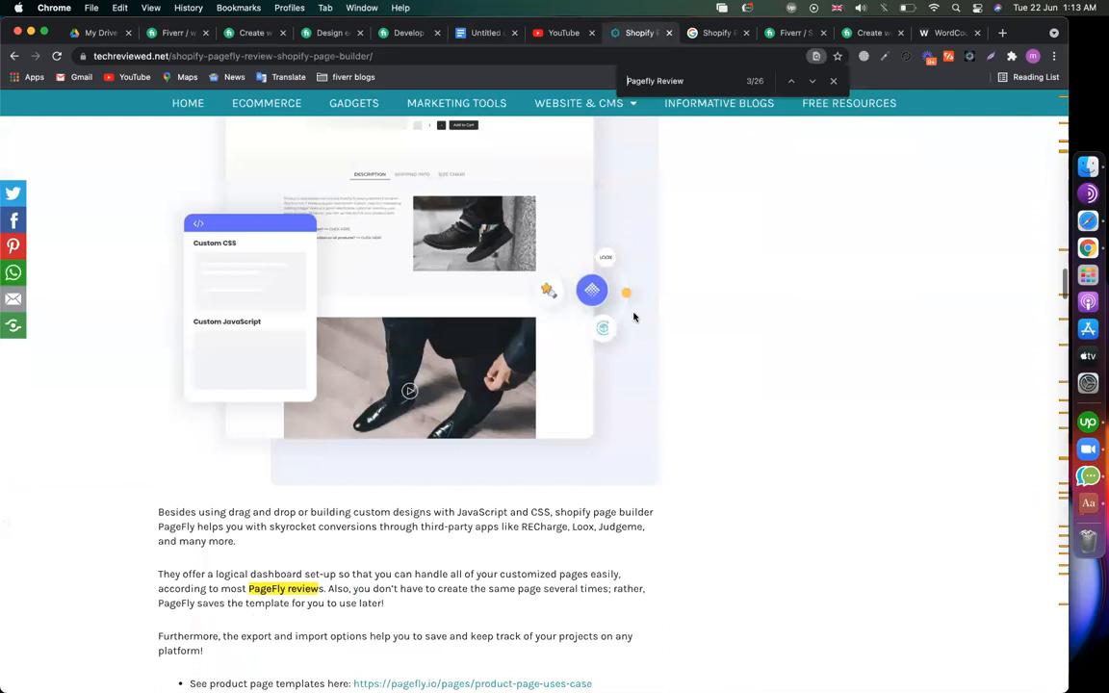
scroll(242, 451, down, 4)
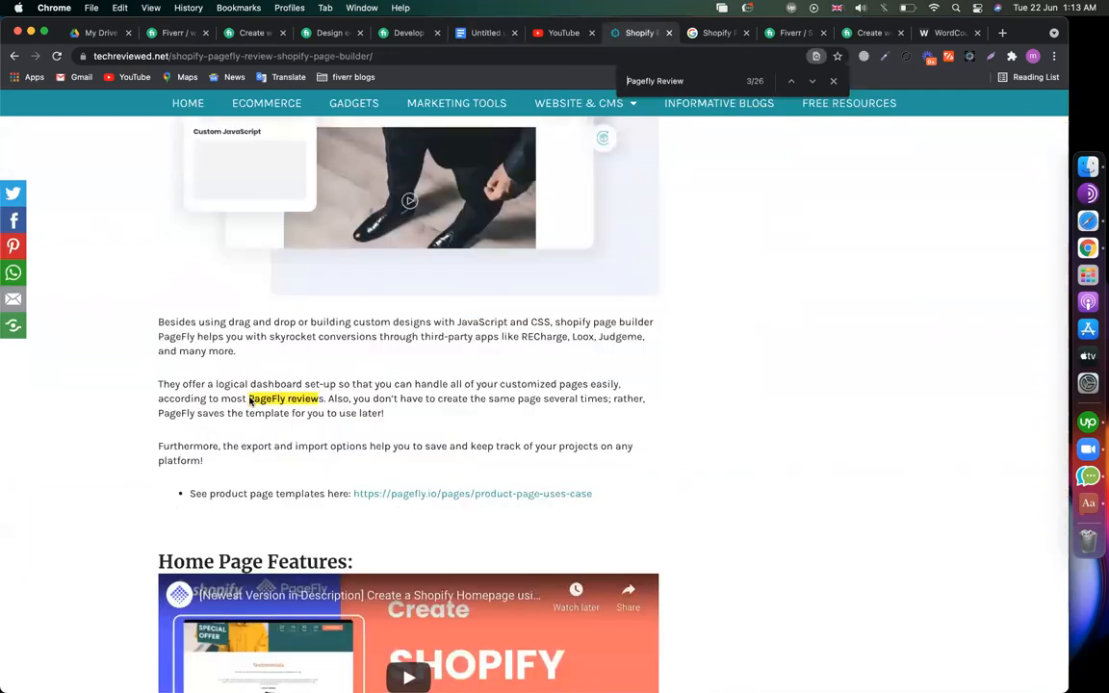
drag(248, 397, 324, 399)
click(388, 398)
click(173, 33)
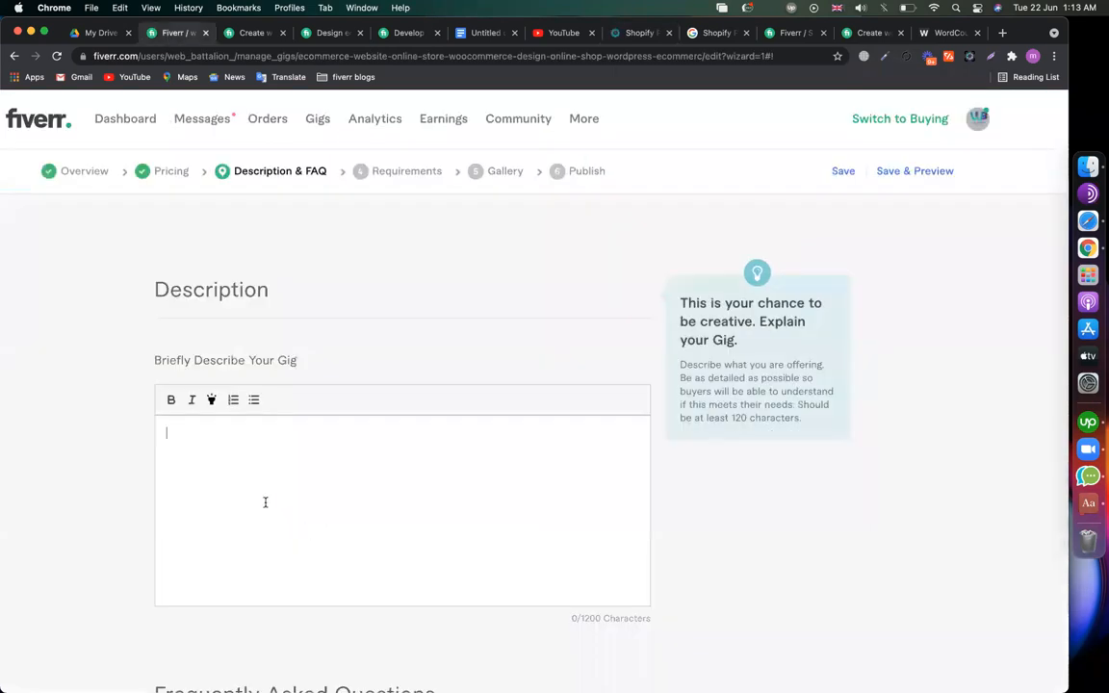
- Examine the About This Gig text of the competing gig that sells the "Eye-Catching ecommerce website" package
scroll(148, 478, down, 2)
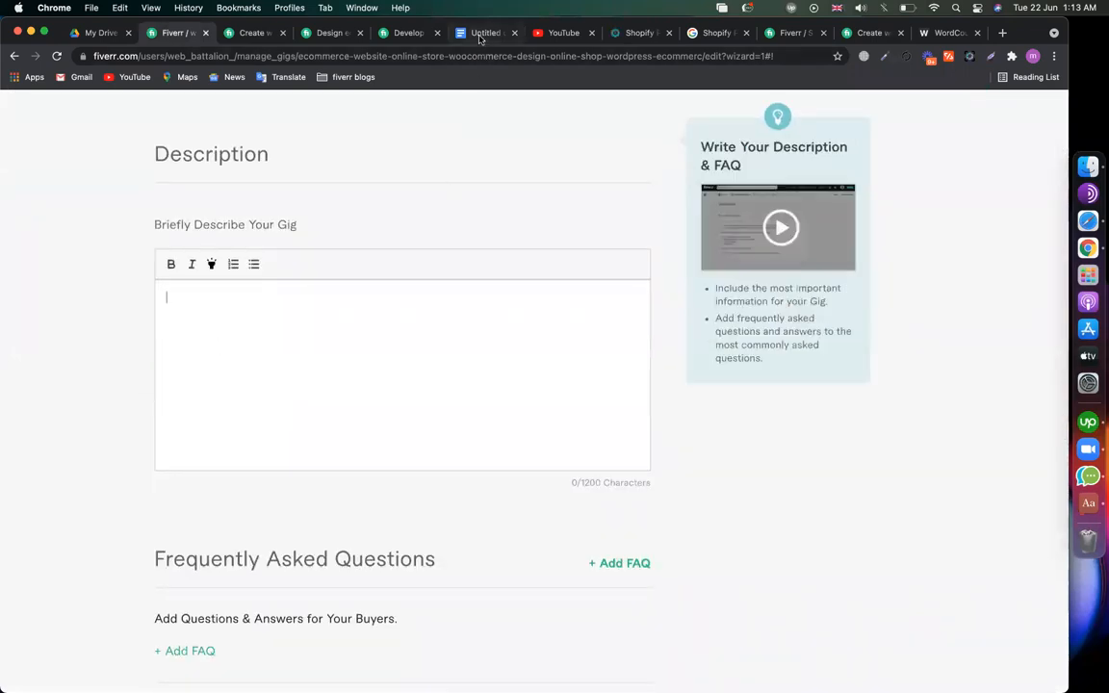
click(407, 33)
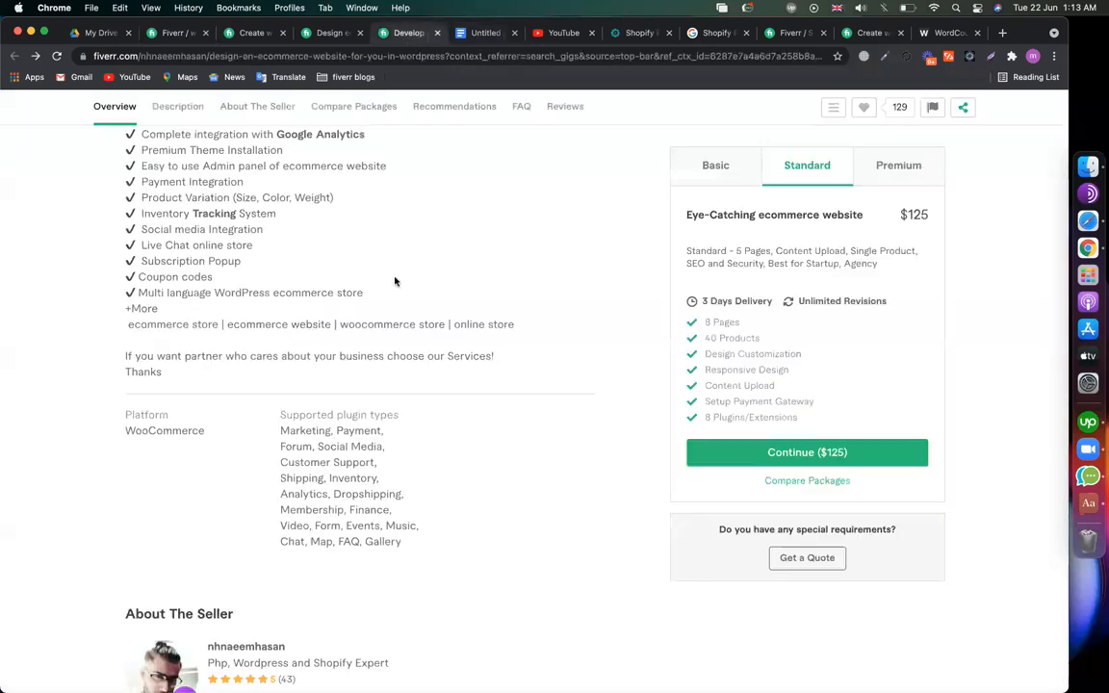
scroll(393, 281, up, 10)
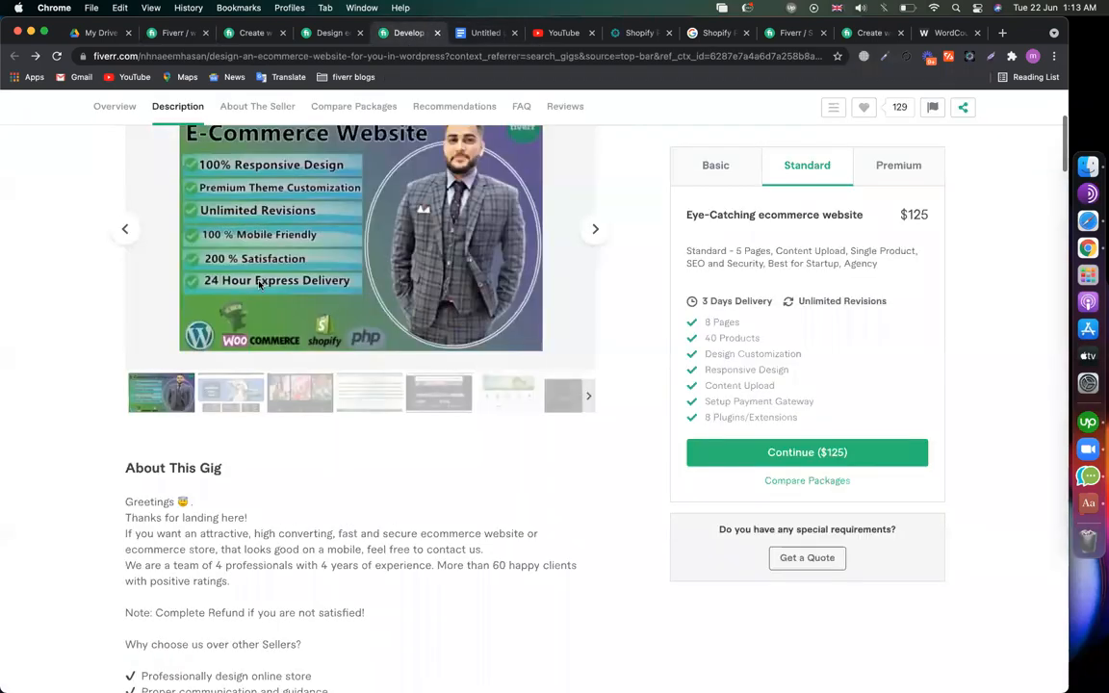
scroll(238, 393, down, 3)
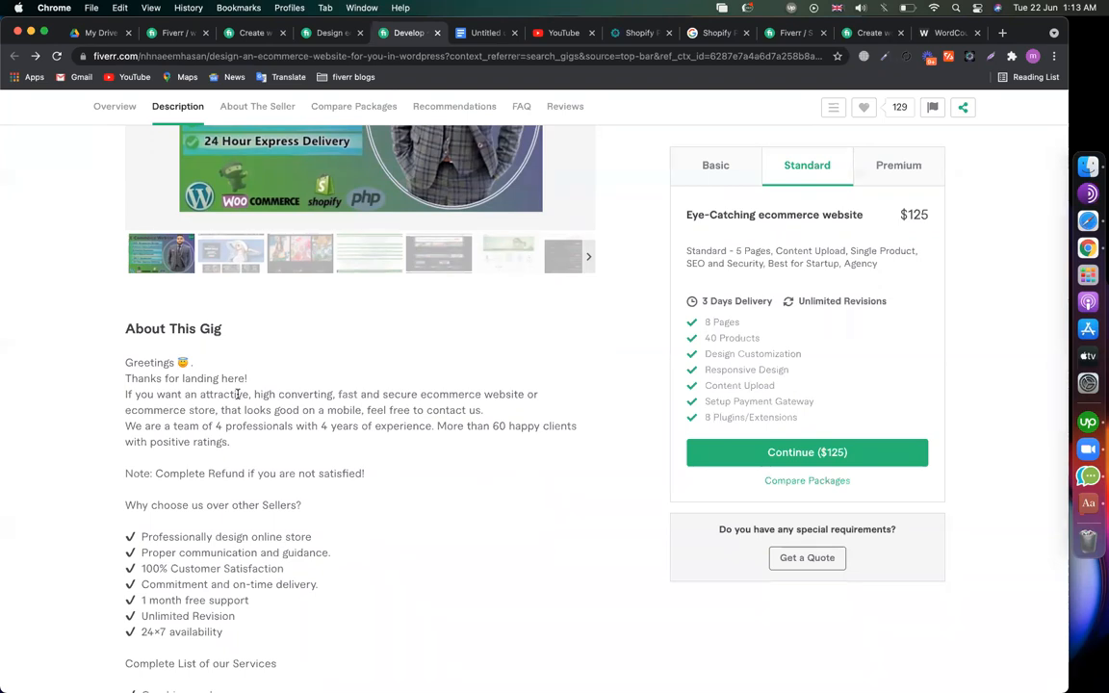
- Examine the opening questions and the "I will offer" list in the competing WordPress dropshipping gig's description
click(314, 31)
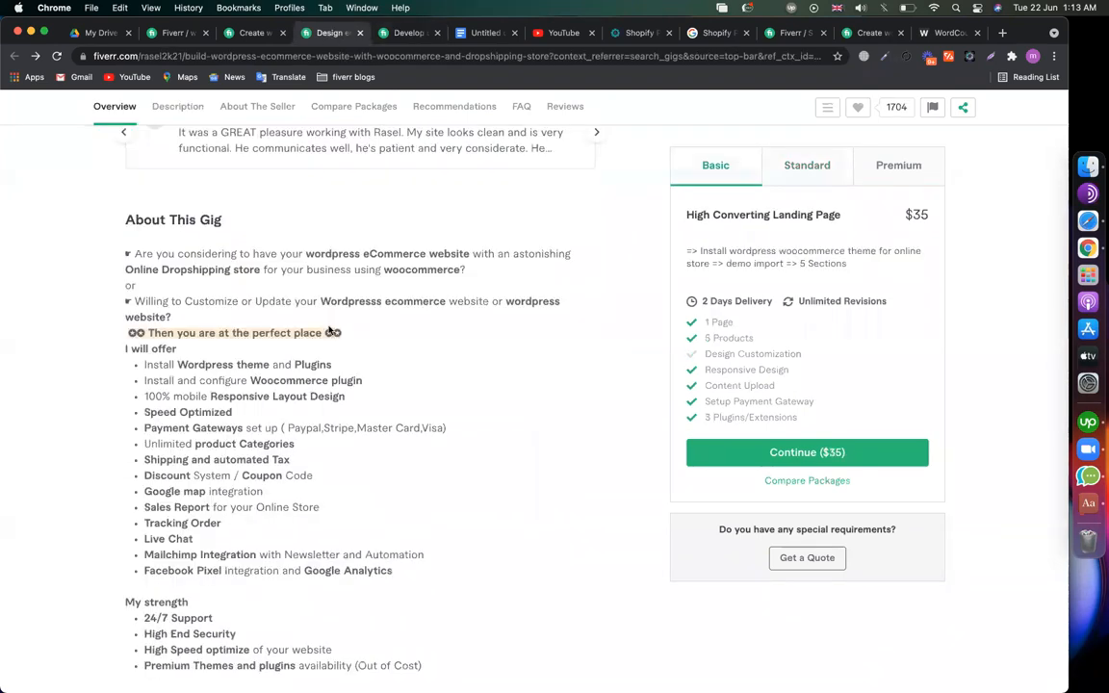
scroll(203, 230, down, 1)
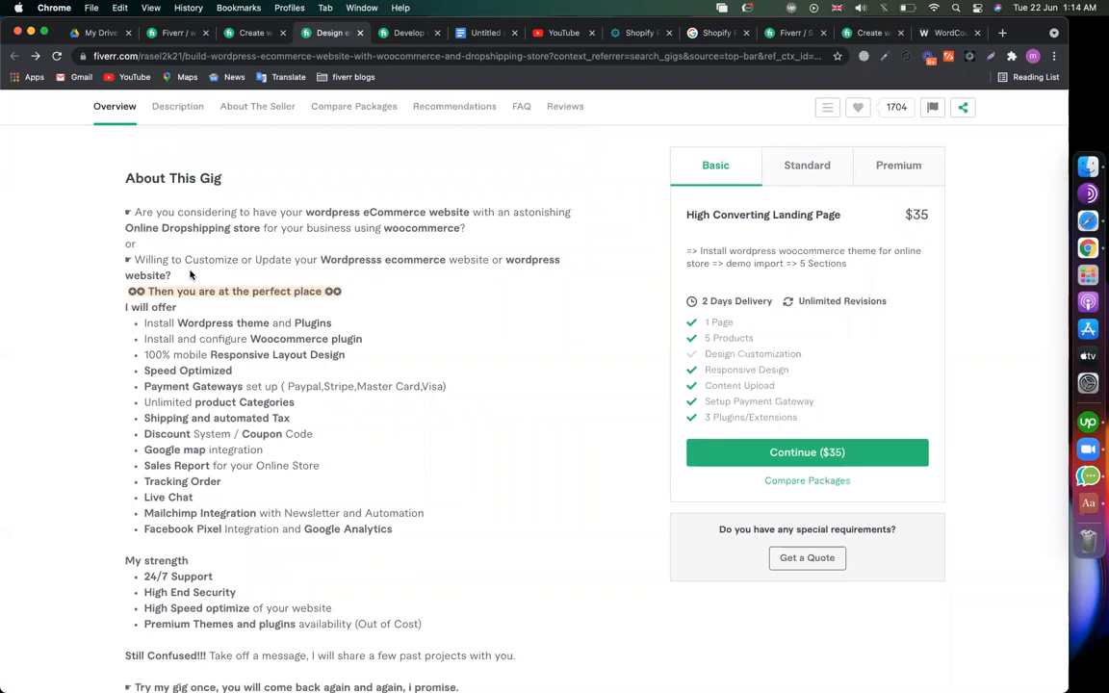
drag(173, 276, 119, 220)
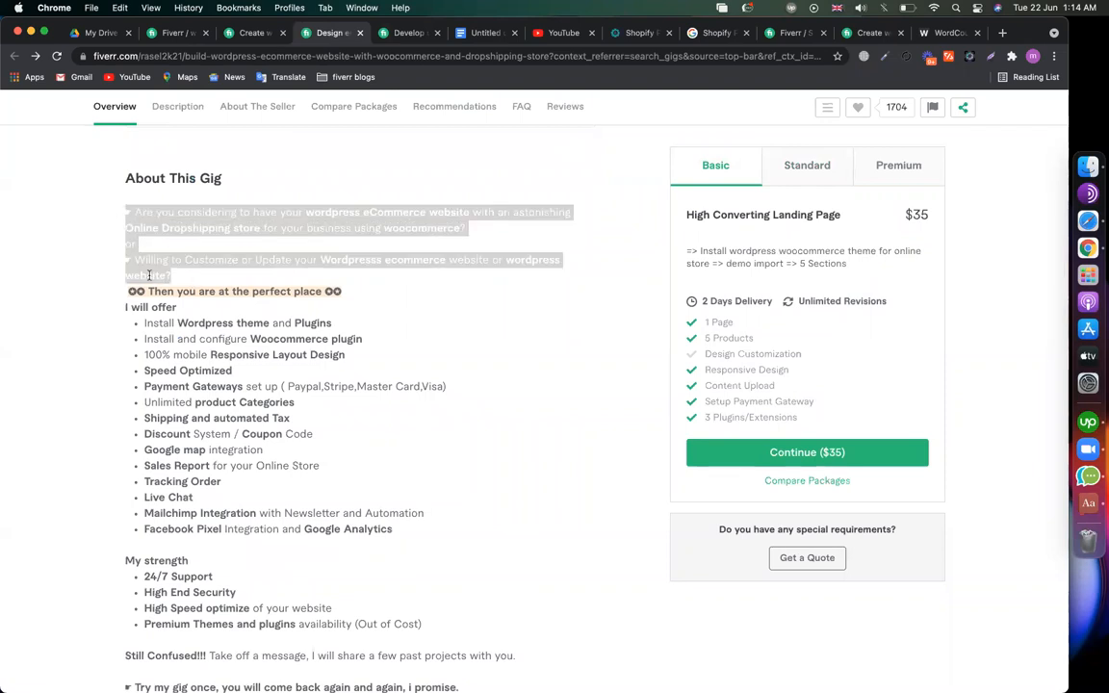
scroll(174, 323, up, 2)
drag(169, 369, 403, 522)
scroll(135, 353, down, 2)
click(127, 294)
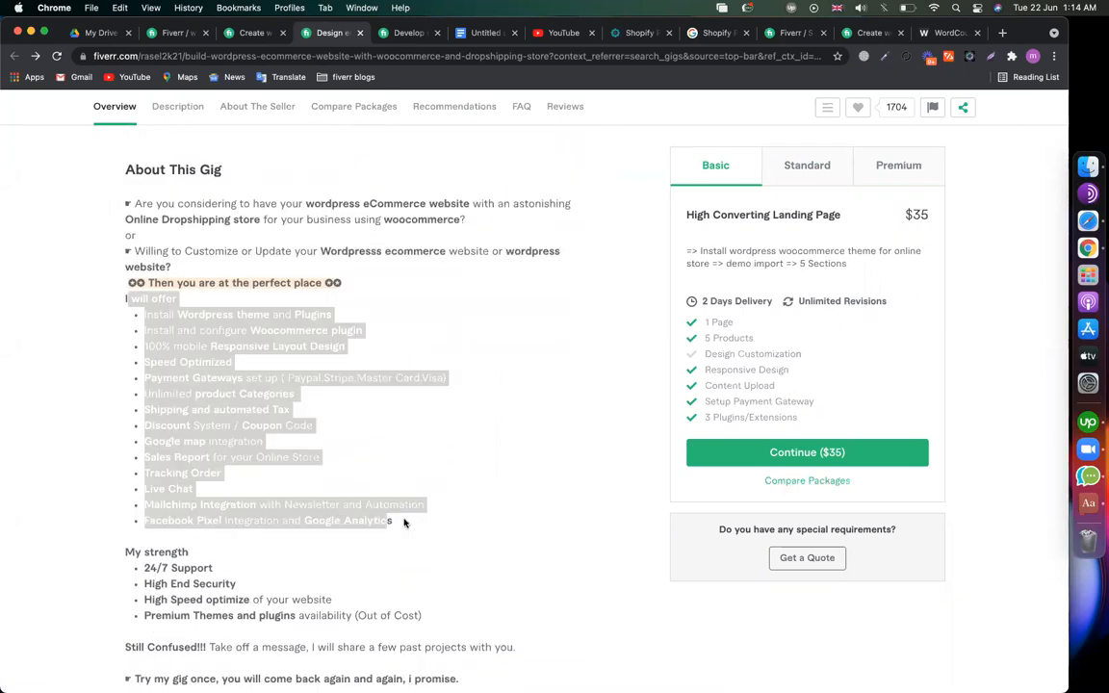
- Examine the "My strength" list in the same competing gig's description, and return to the gig's description form
scroll(366, 530, down, 1)
scroll(366, 530, down, 2)
drag(412, 456, 113, 400)
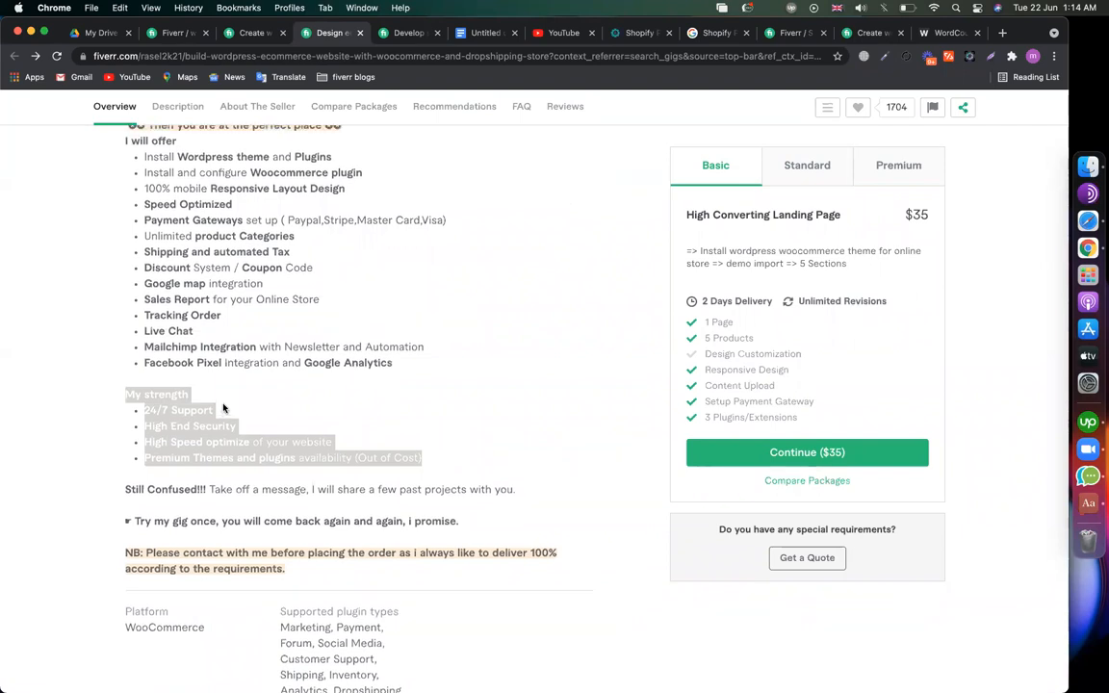
scroll(223, 403, up, 3)
scroll(222, 403, up, 3)
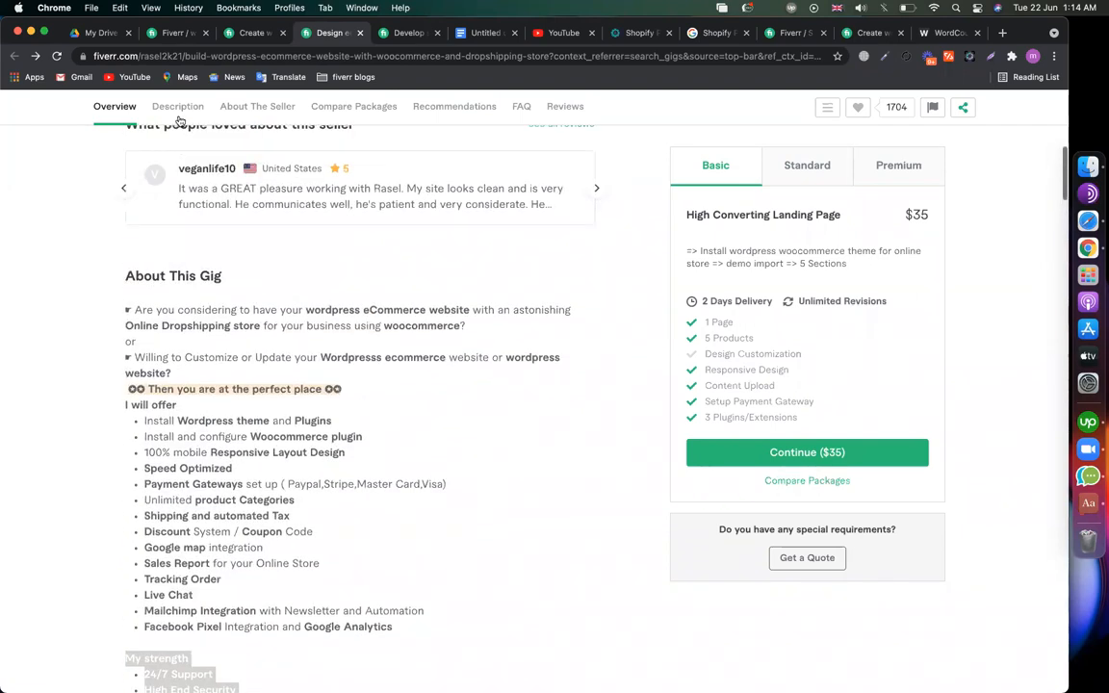
click(169, 37)
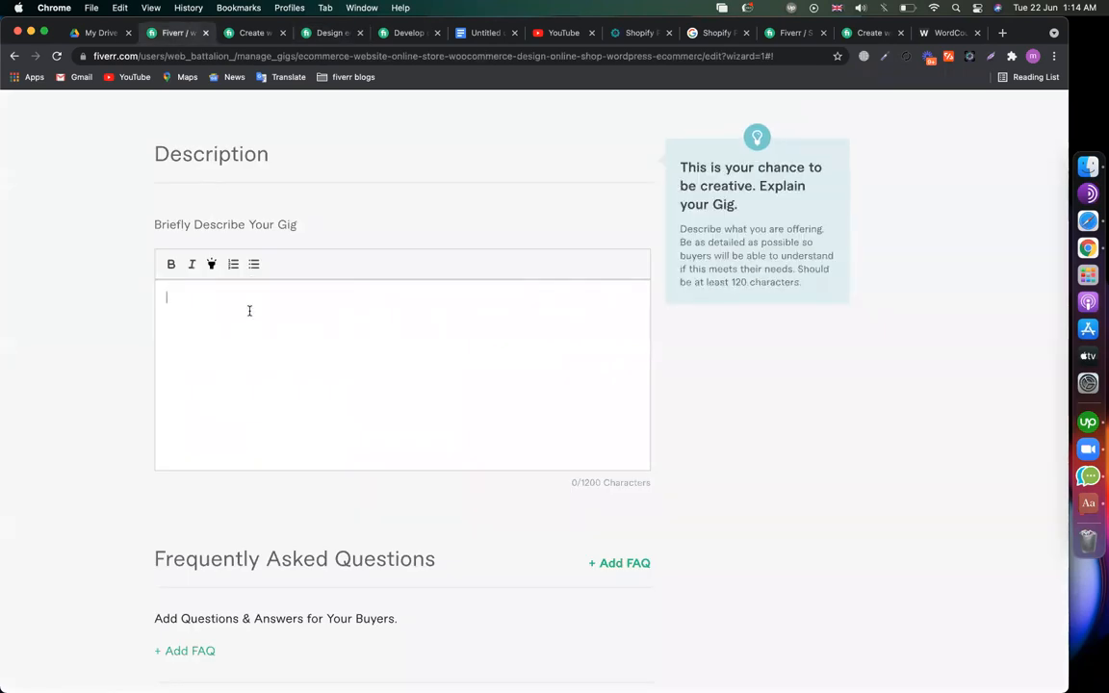
- Try to copy the competing gig's payment gateways, product categories and shipping tax bullets into the gig description
click(329, 35)
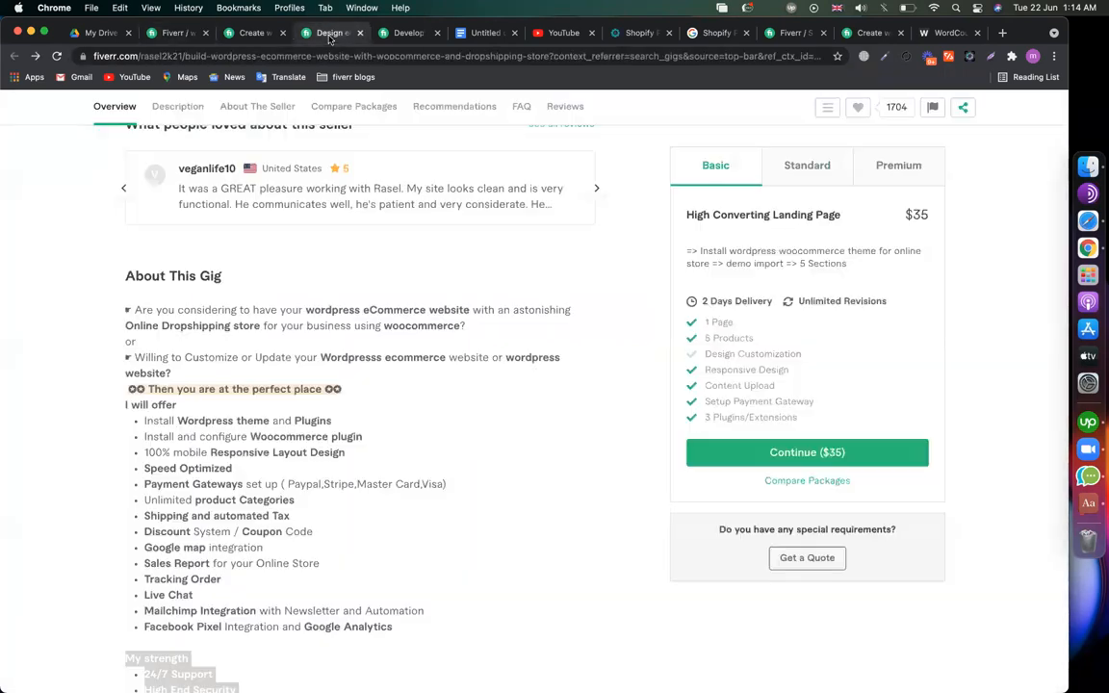
click(313, 507)
drag(291, 516, 138, 486)
key(cmd+c)
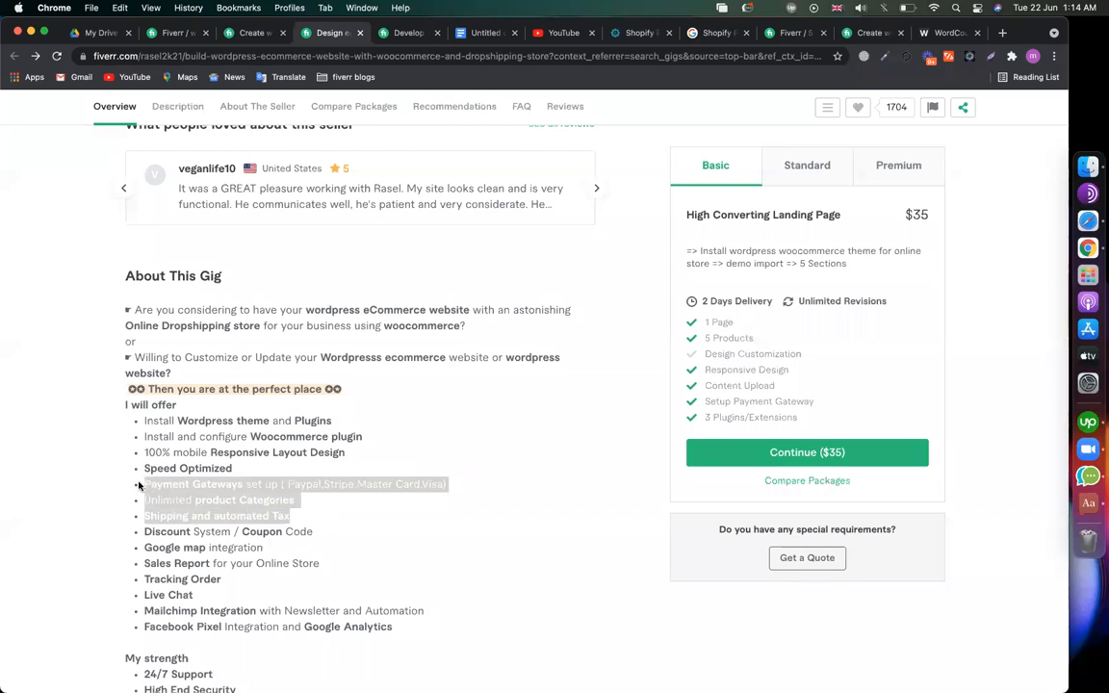
click(164, 35)
click(219, 362)
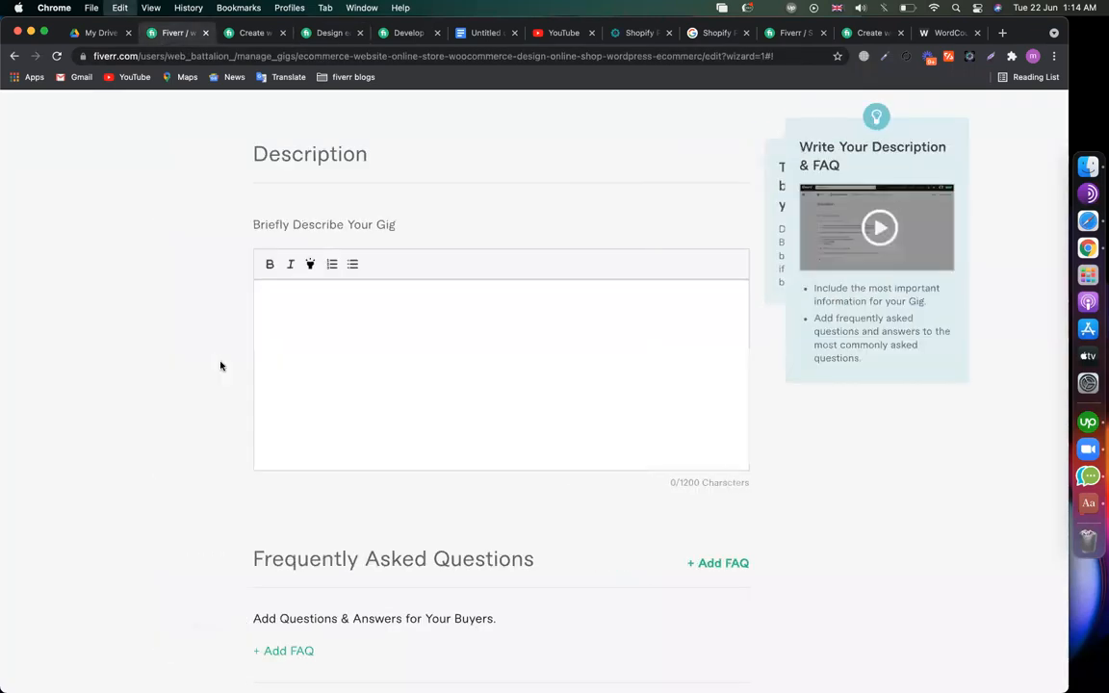
key(cmd+v)
key(cmd+z)
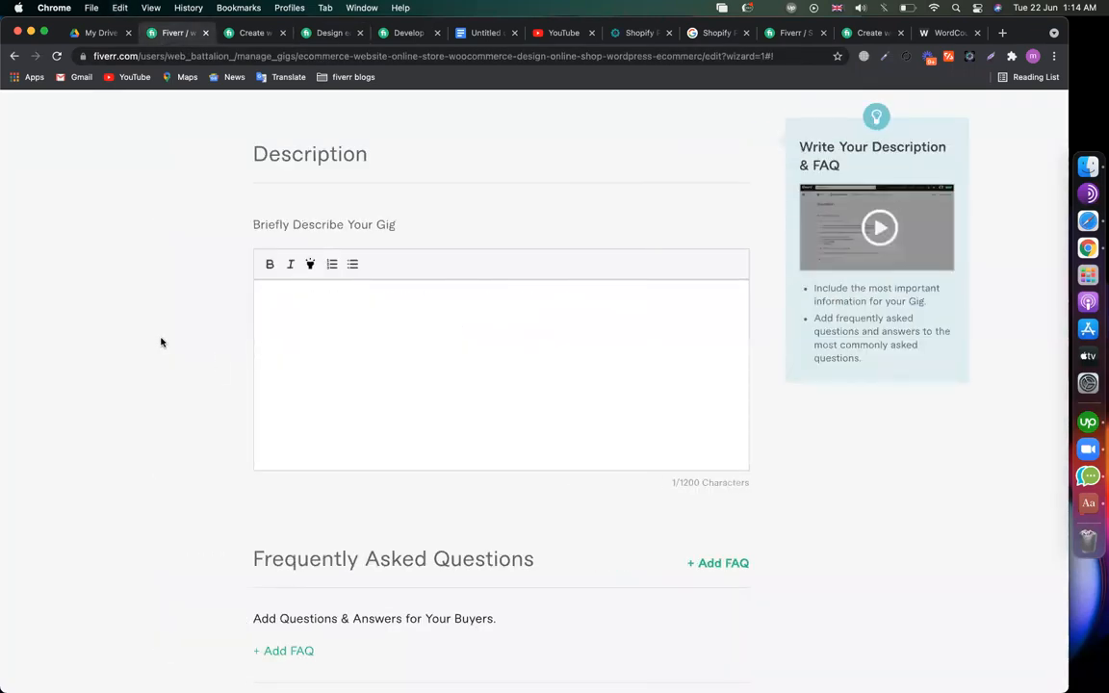
scroll(162, 342, up, 3)
scroll(162, 342, down, 2)
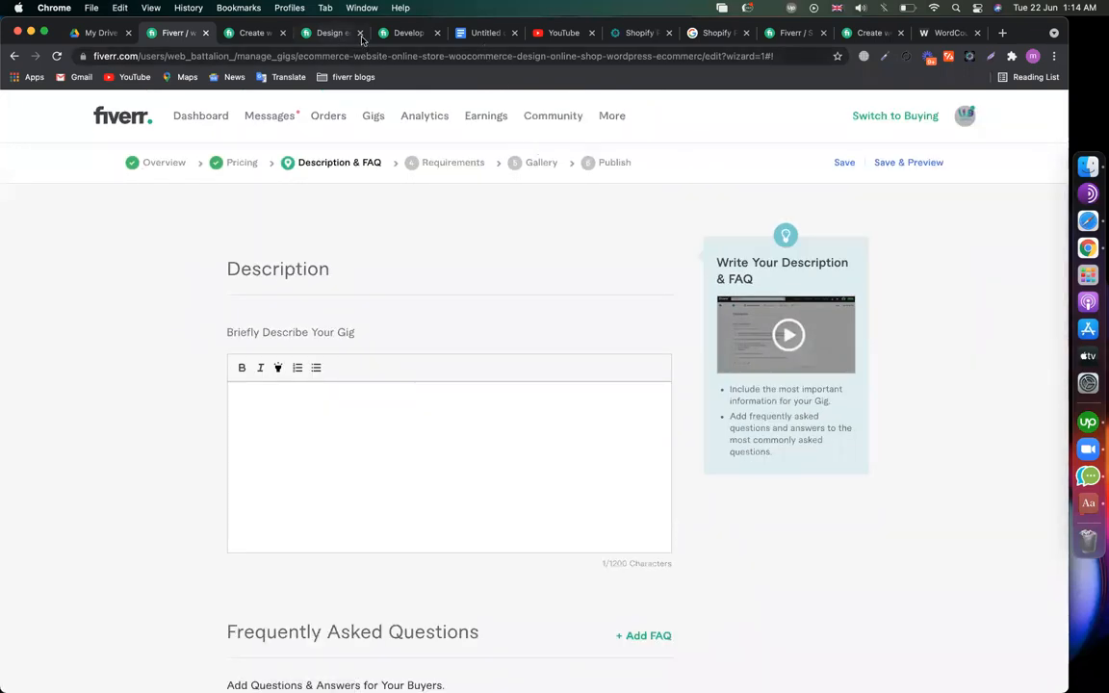
- Copy the landing page section above Product Page Features in the PageFly article, including its image and template link
click(631, 38)
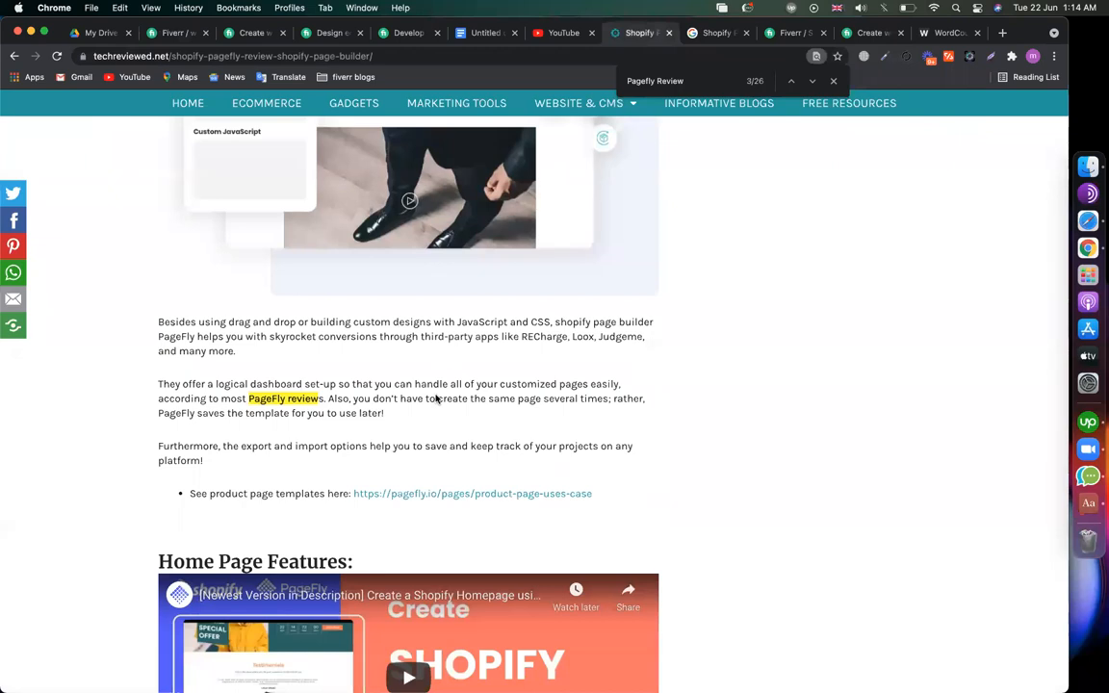
scroll(392, 353, down, 3)
scroll(435, 399, up, 4)
scroll(435, 399, down, 5)
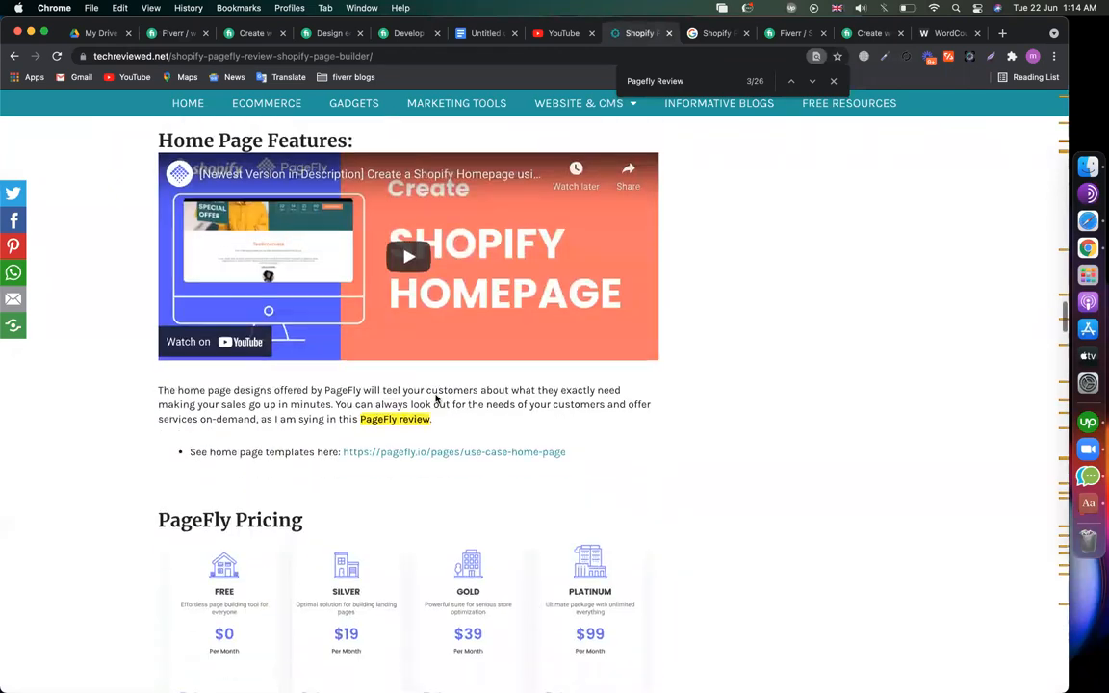
scroll(438, 398, up, 3)
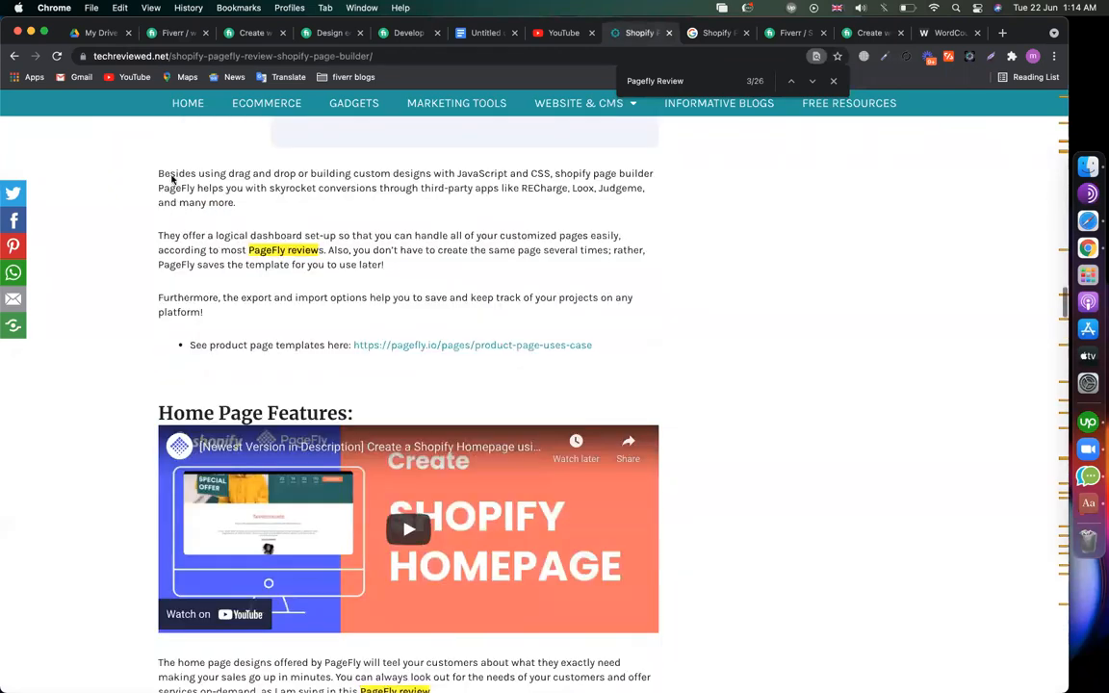
scroll(173, 179, up, 6)
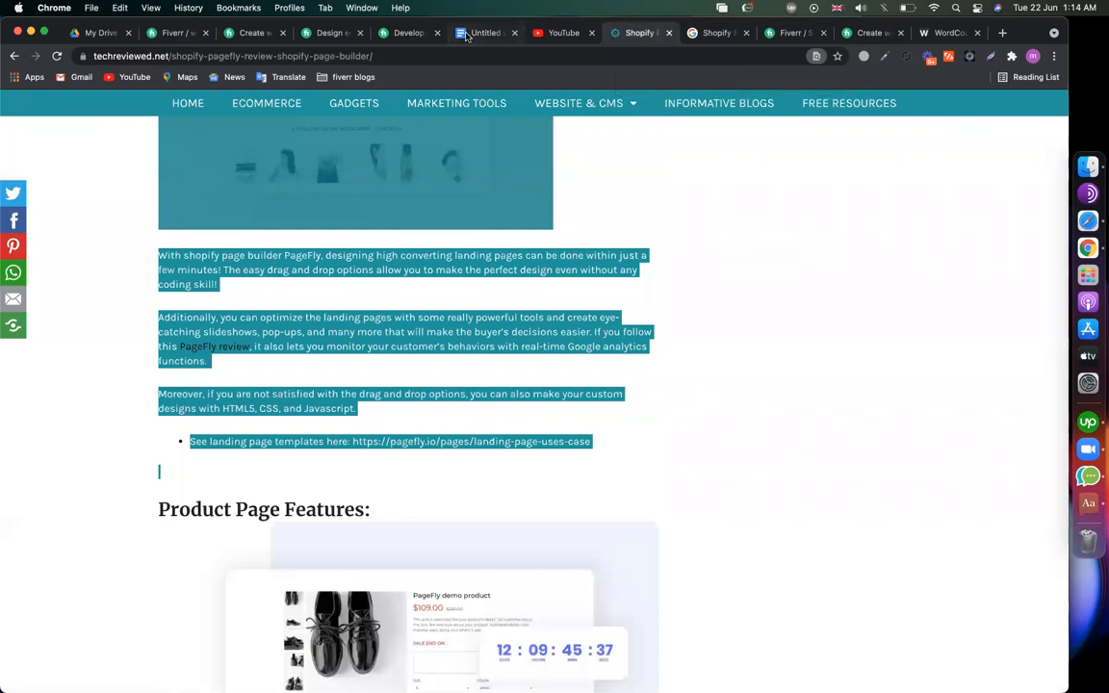
- Paste the copied landing page section at the end of the Google Docs gig document
click(482, 33)
scroll(454, 536, down, 20)
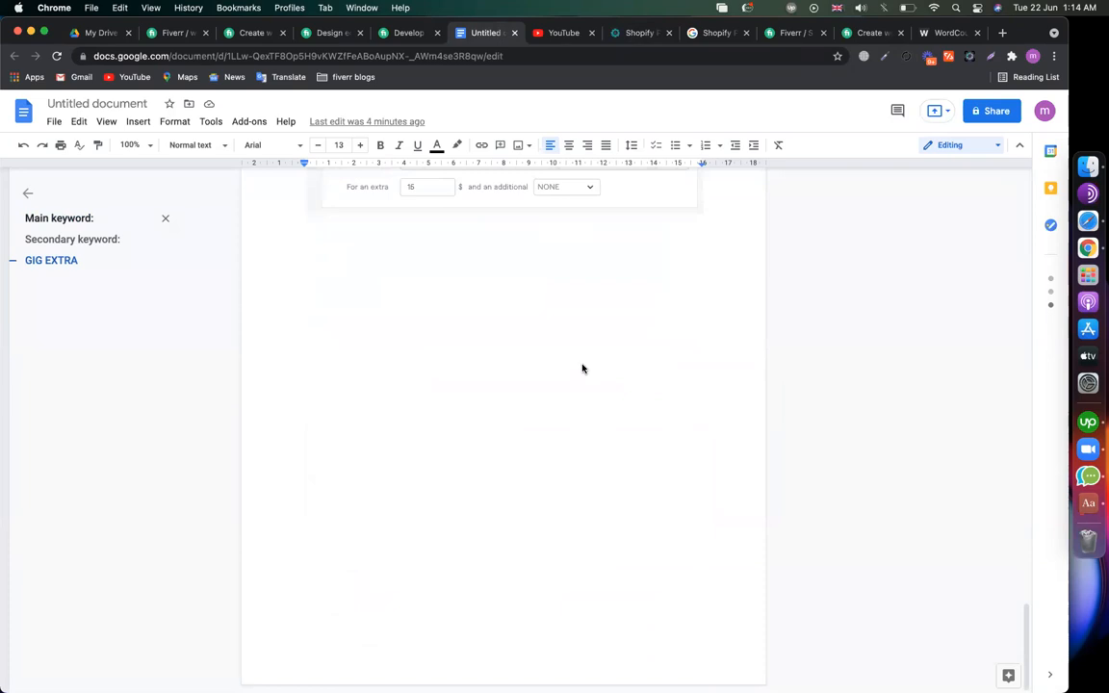
click(582, 368)
key(Right)
key(super+v)
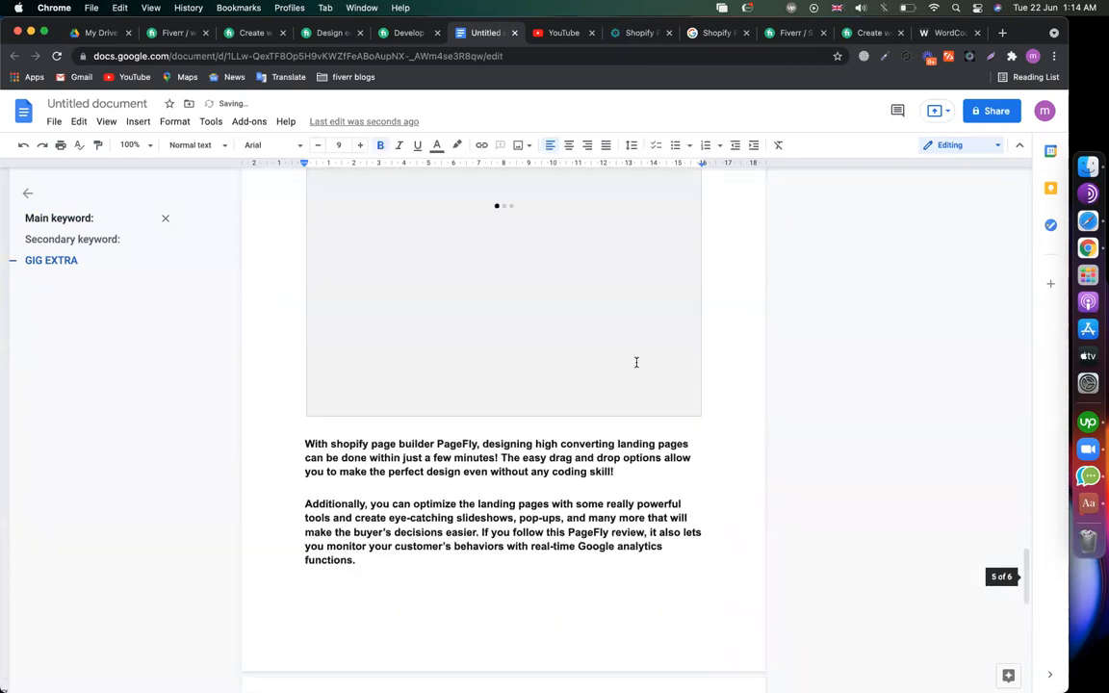
- Delete the pasted landing page paragraphs and template link beneath the image at the document's end
click(453, 506)
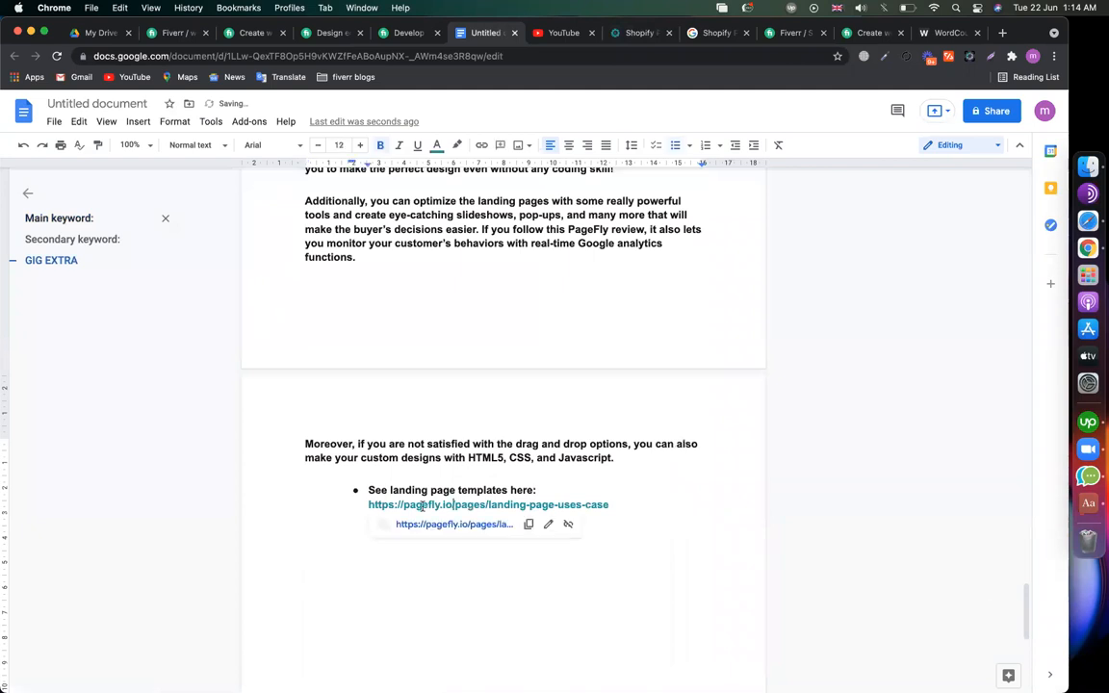
click(379, 449)
scroll(378, 450, up, 1)
scroll(379, 450, up, 5)
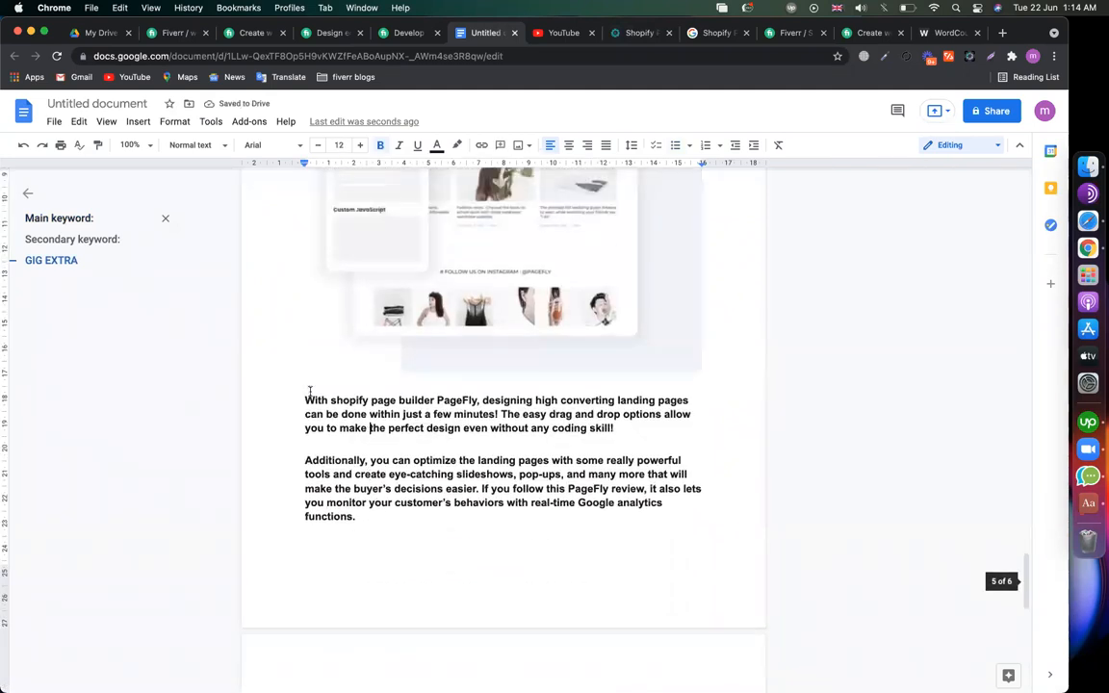
triple_click(458, 613)
scroll(458, 613, down, 4)
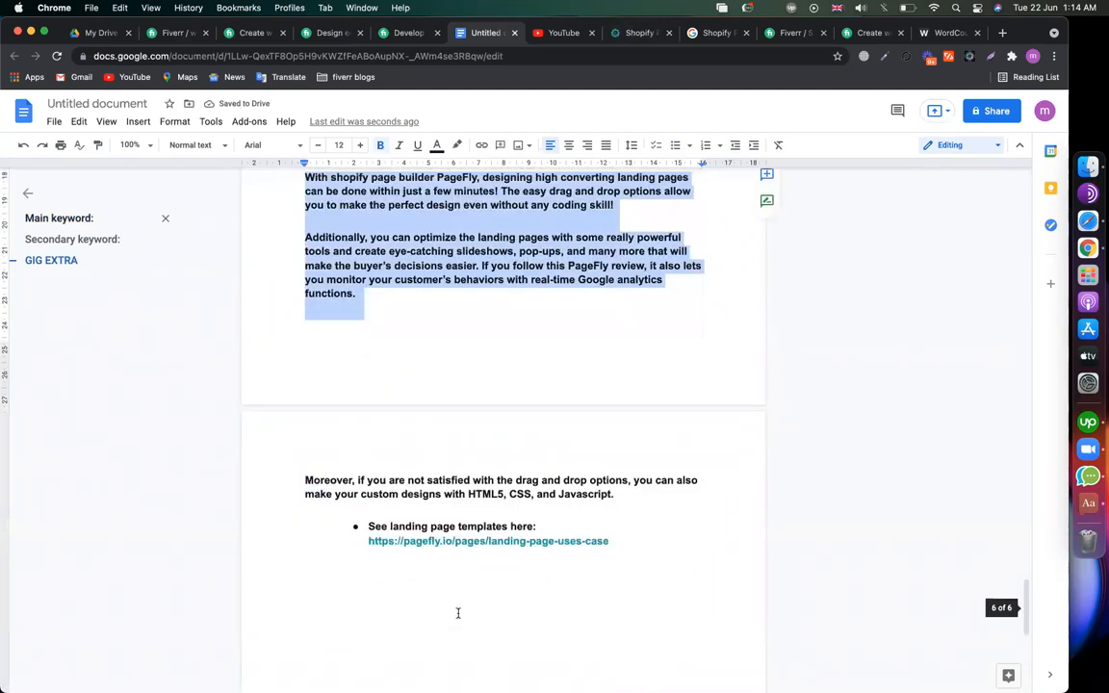
click(402, 372)
scroll(402, 372, up, 2)
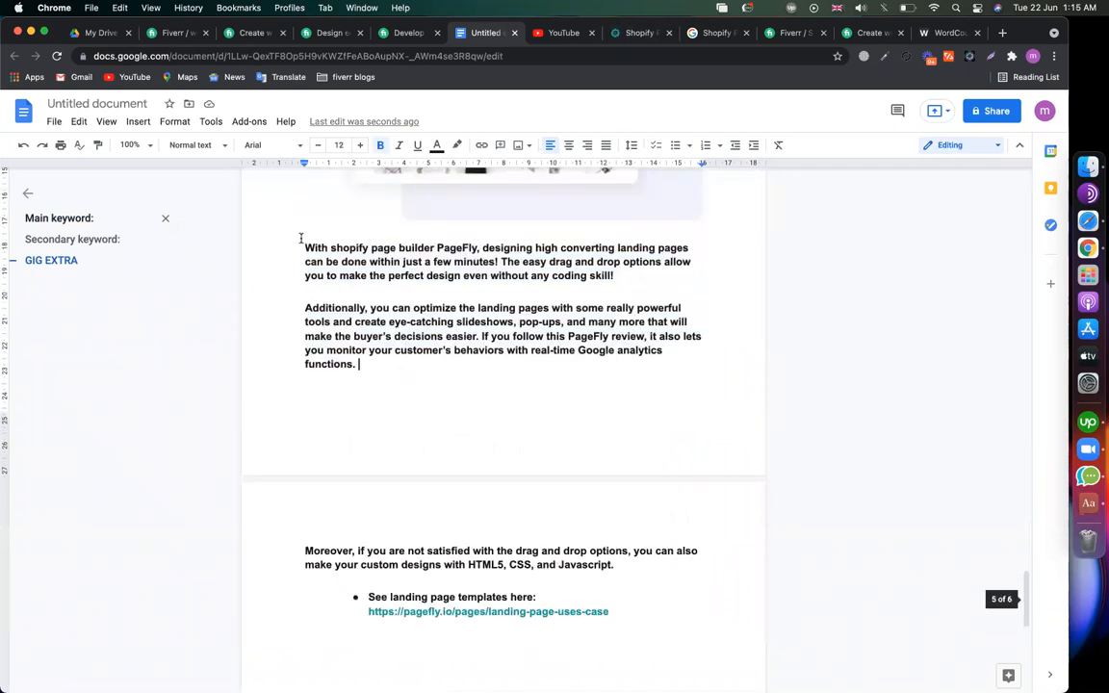
drag(301, 244, 641, 624)
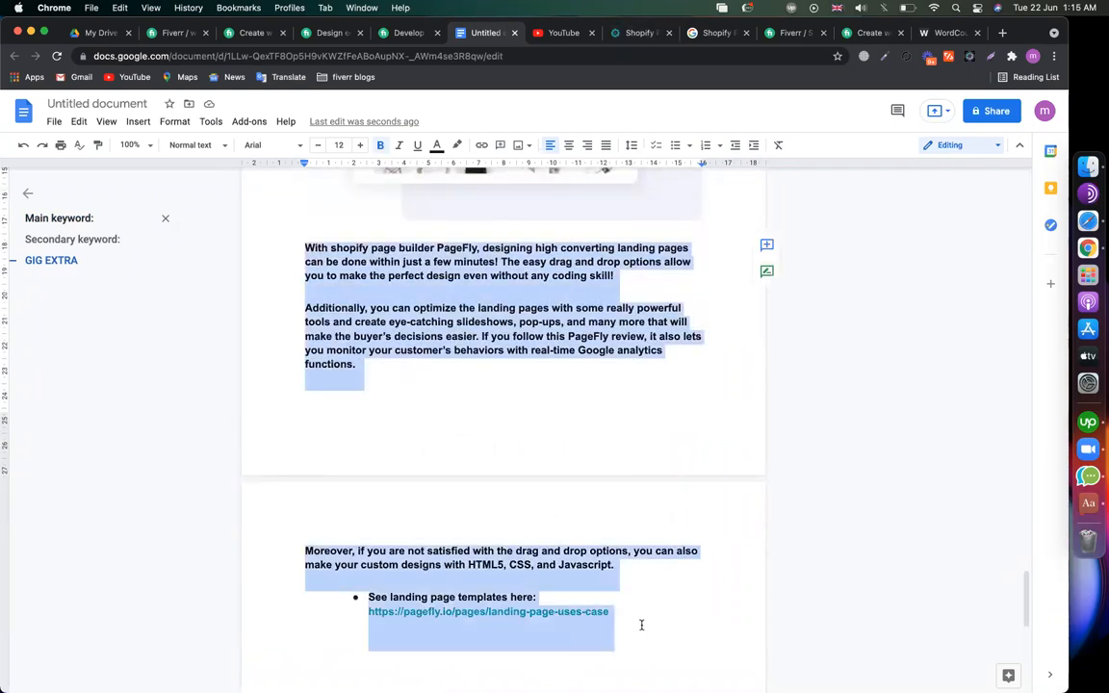
key(BackSpace)
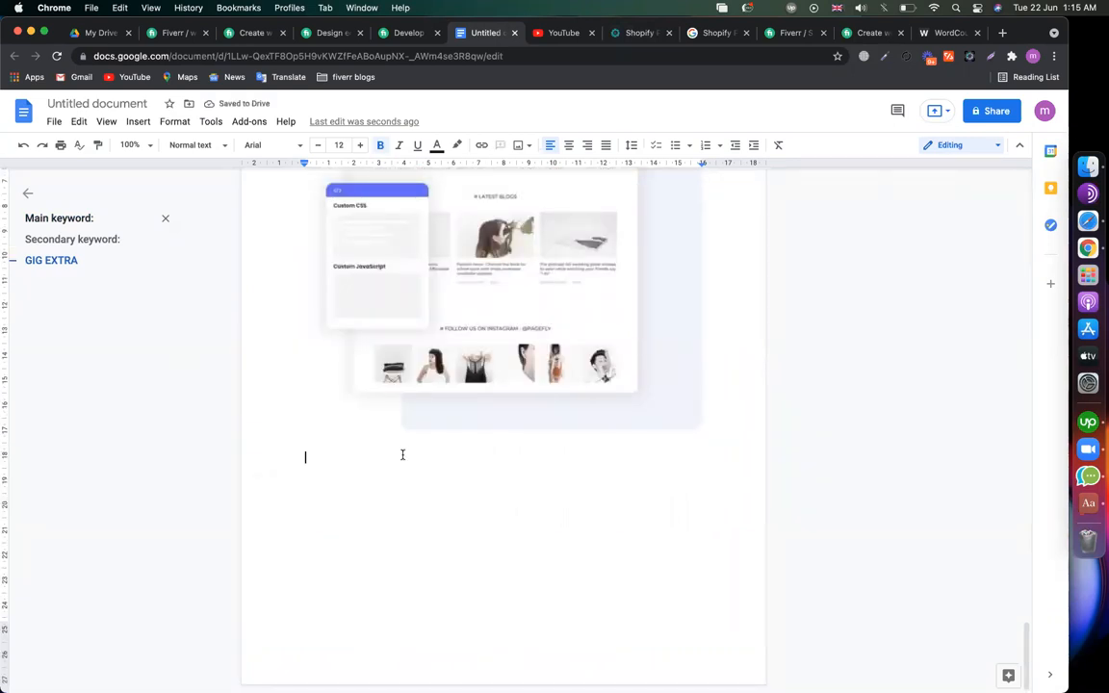
- Examine the competing gigs' reasons to choose the seller and opening About This Gig lines as references for the gig description
click(174, 35)
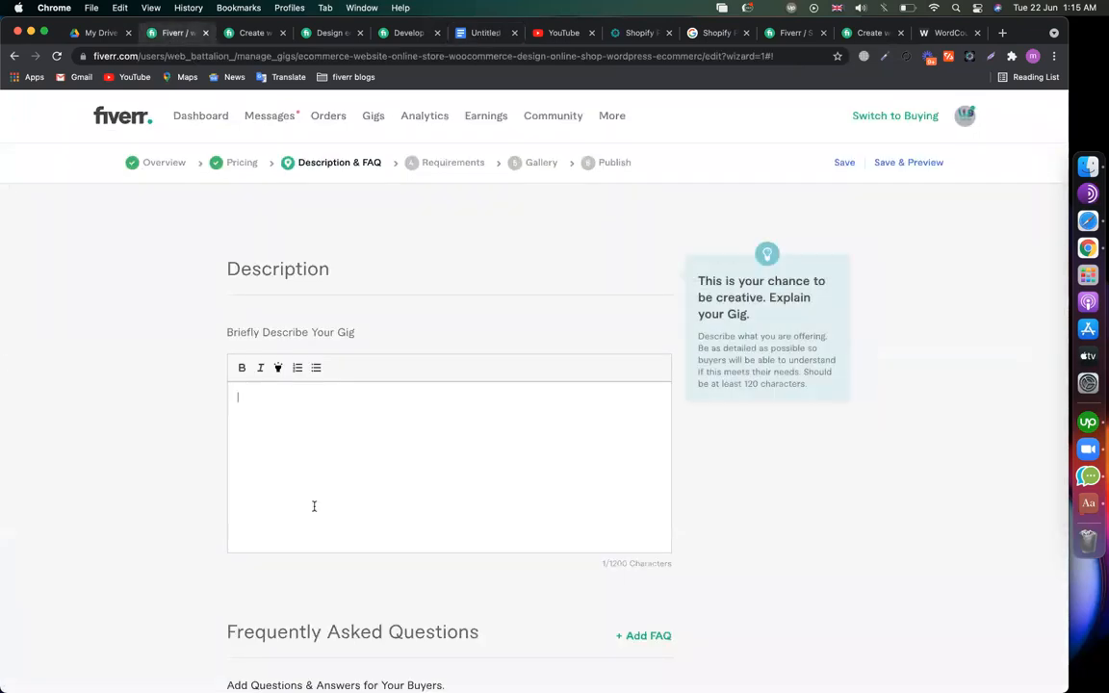
click(408, 38)
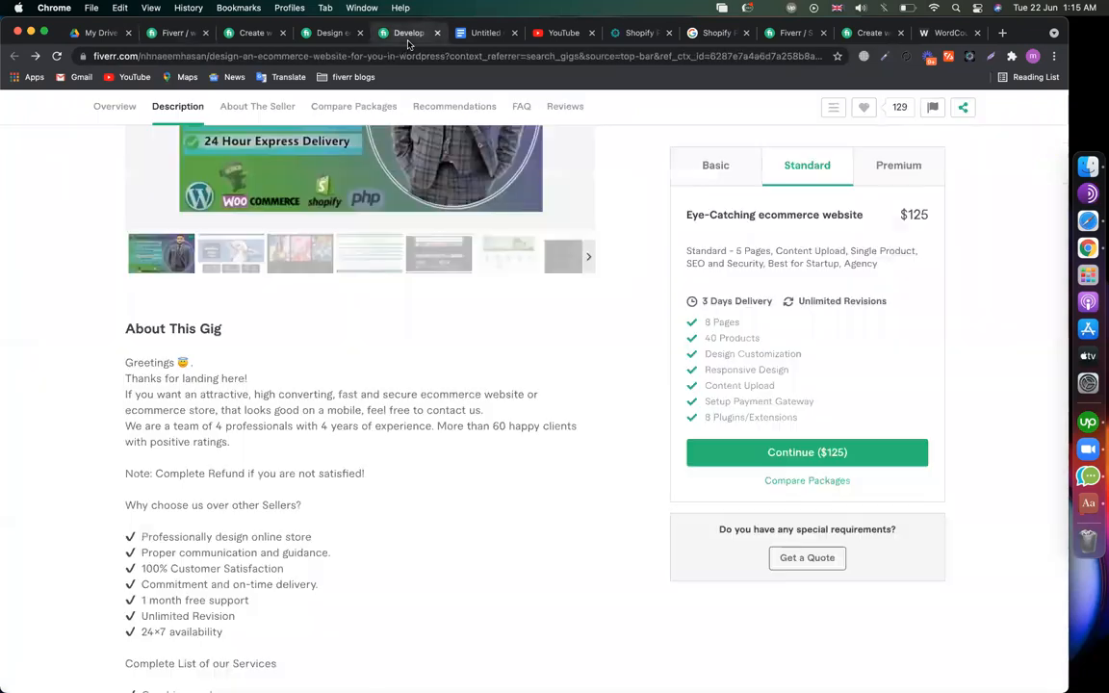
drag(147, 528, 140, 626)
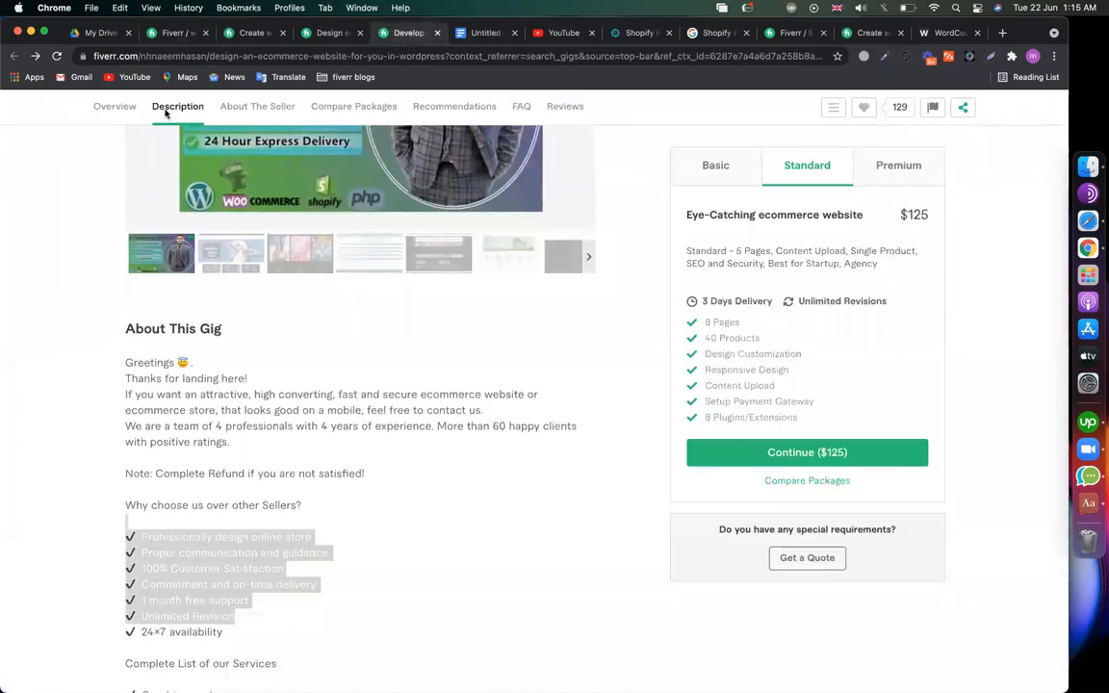
click(150, 35)
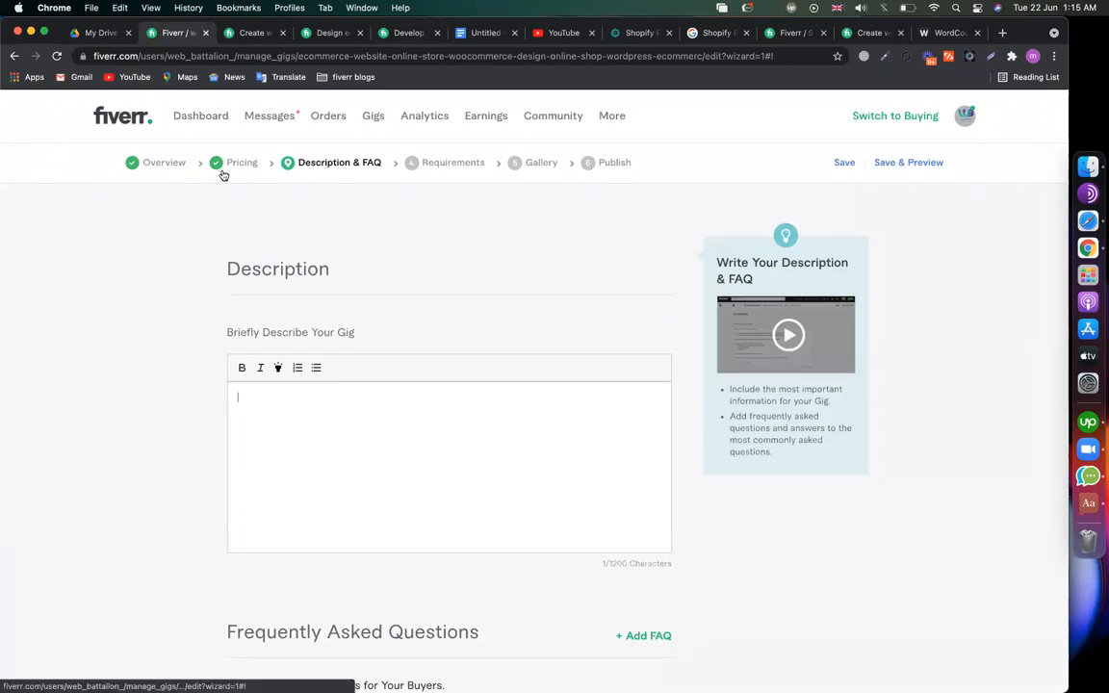
click(275, 117)
click(93, 231)
click(303, 491)
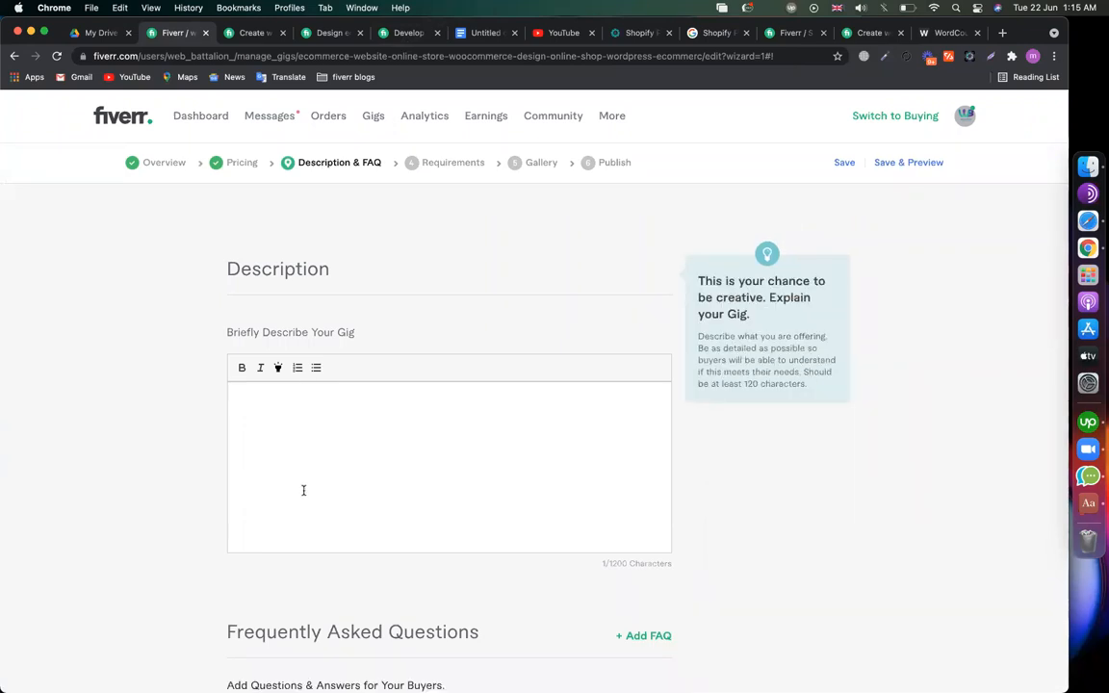
click(326, 33)
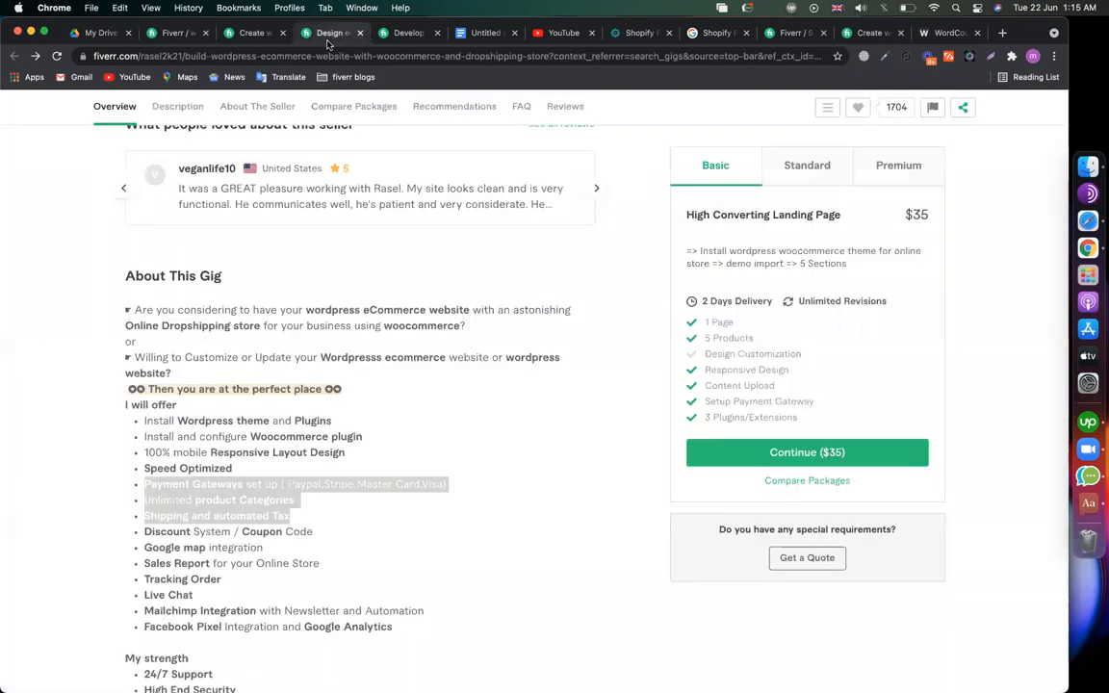
scroll(289, 375, up, 1)
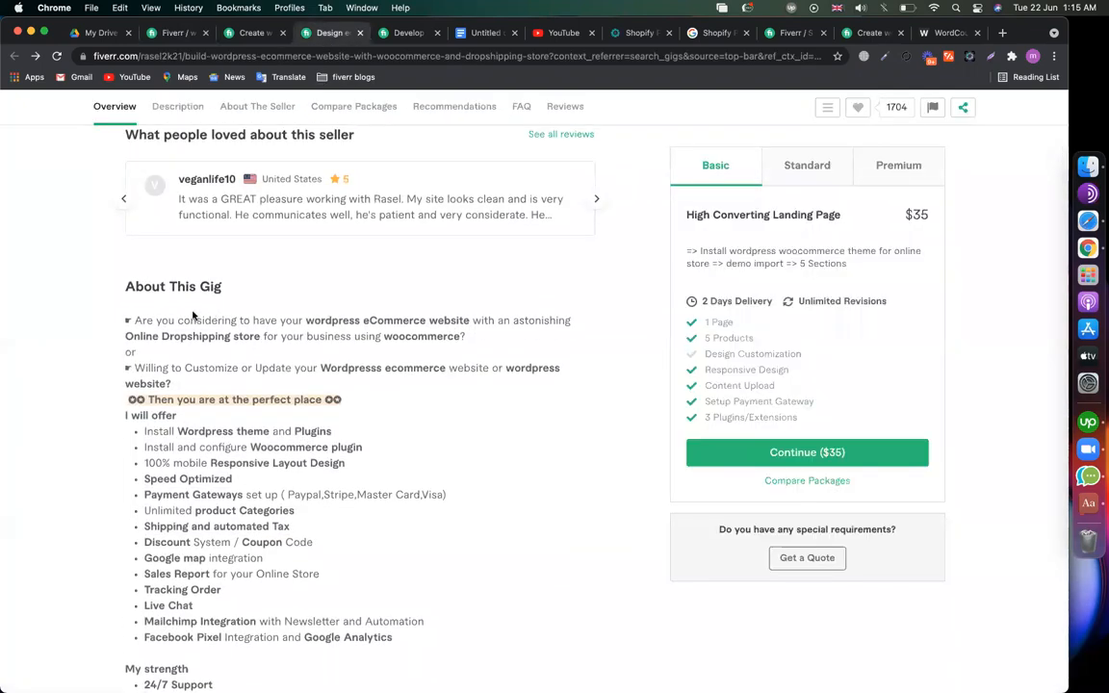
drag(262, 320, 392, 320)
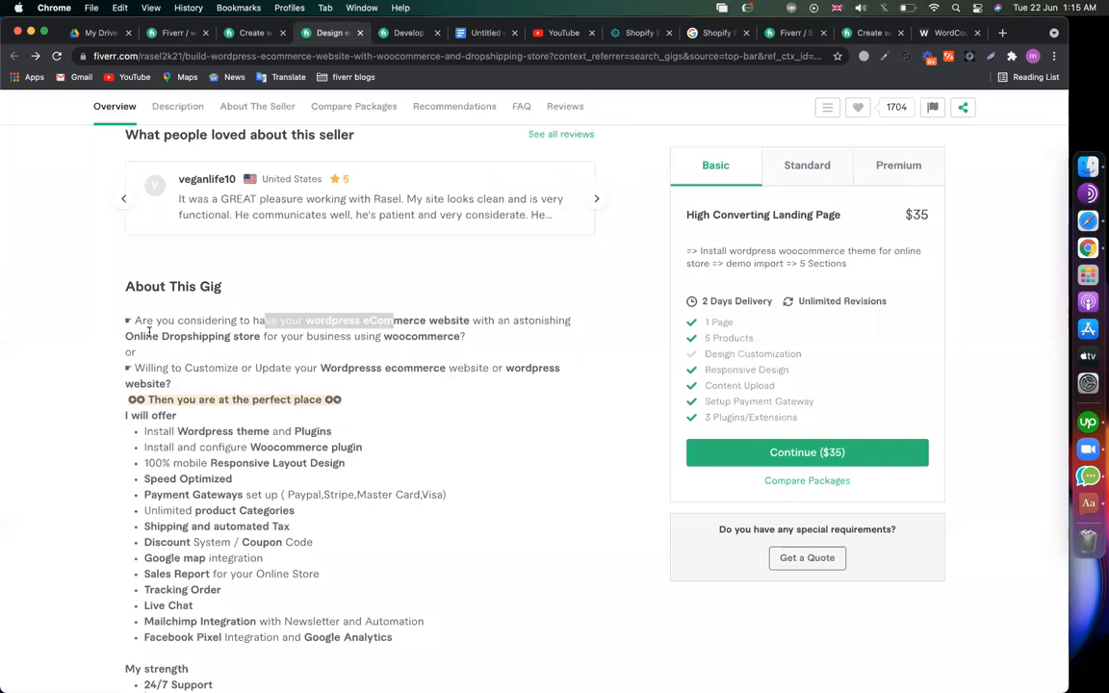
drag(151, 336, 225, 337)
click(316, 362)
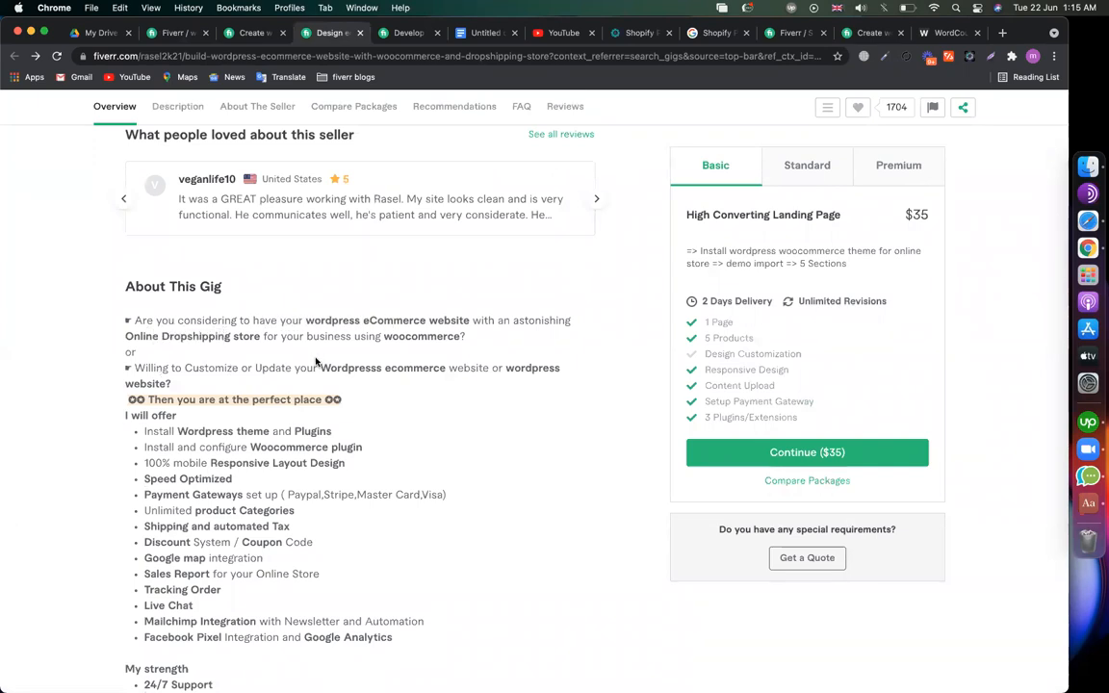
click(154, 32)
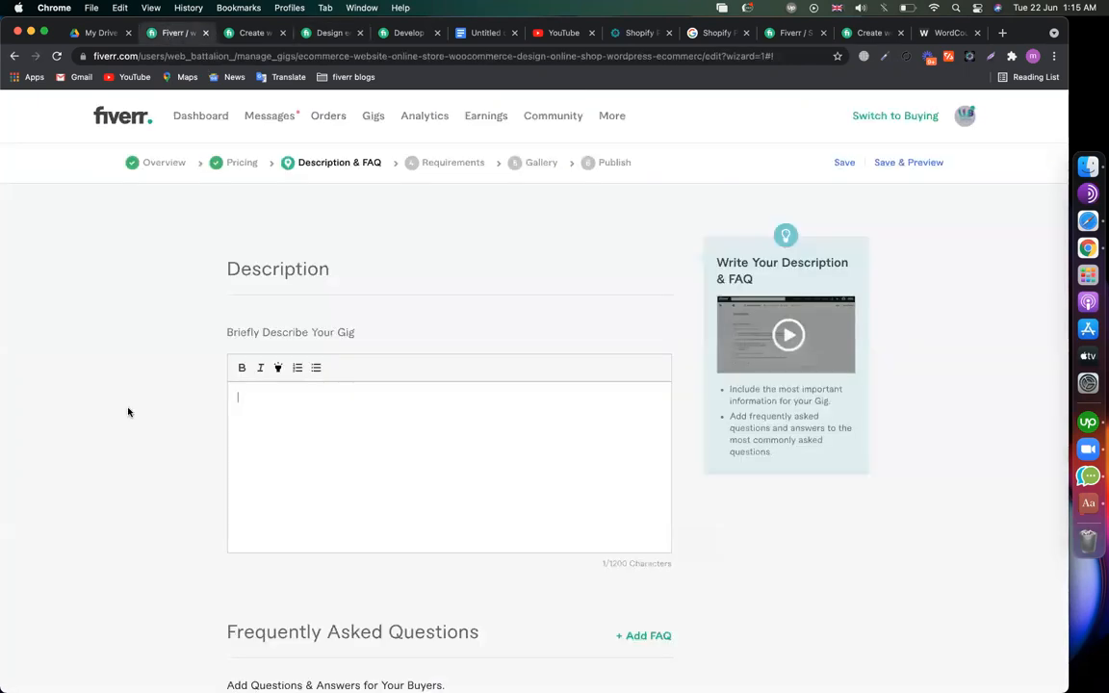
- Remove the leftover pasted landing page image in the Google Docs gig document and place the insertion point below the Facebook pixel gig extra
click(473, 37)
scroll(424, 488, up, 5)
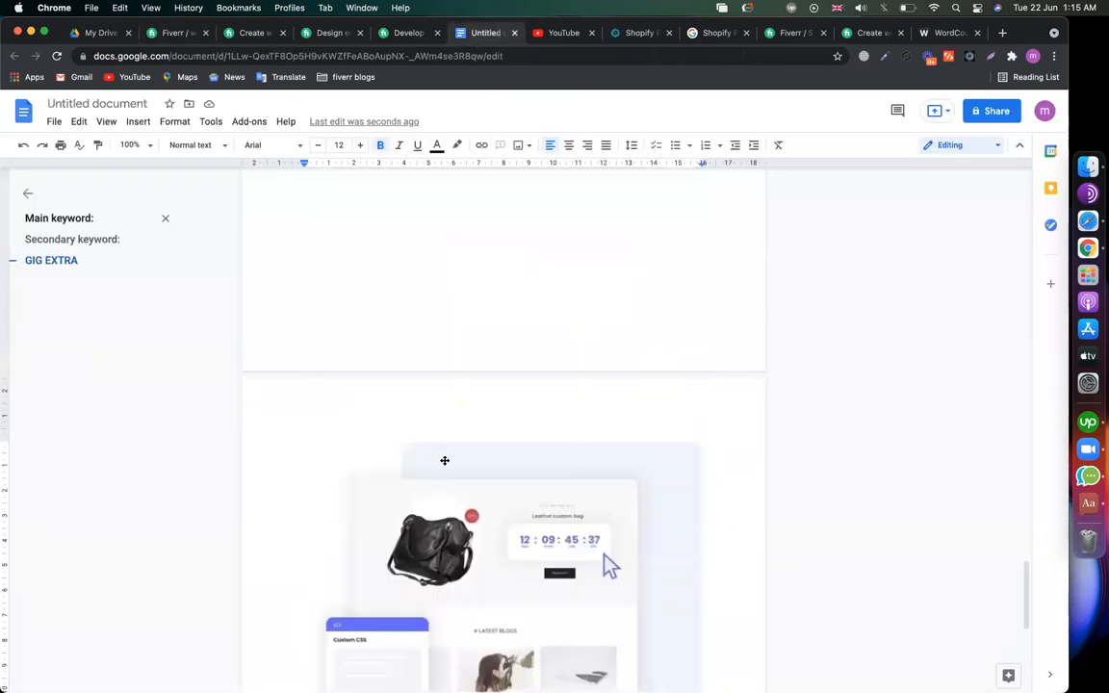
scroll(444, 463, up, 15)
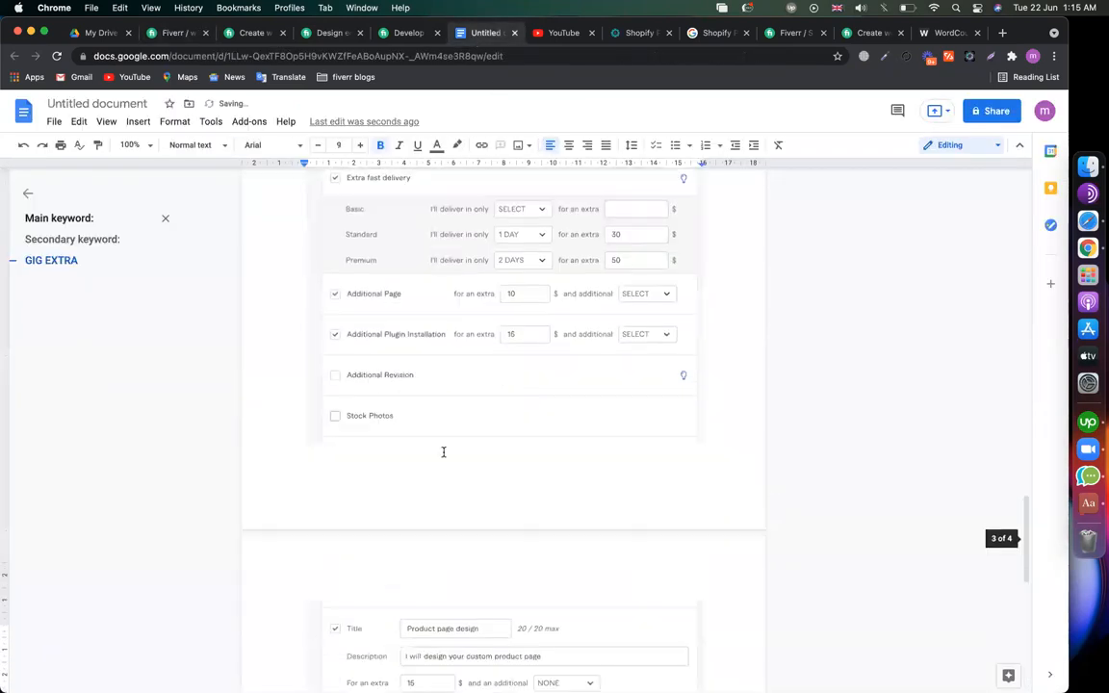
scroll(444, 452, up, 5)
click(304, 378)
scroll(420, 460, down, 10)
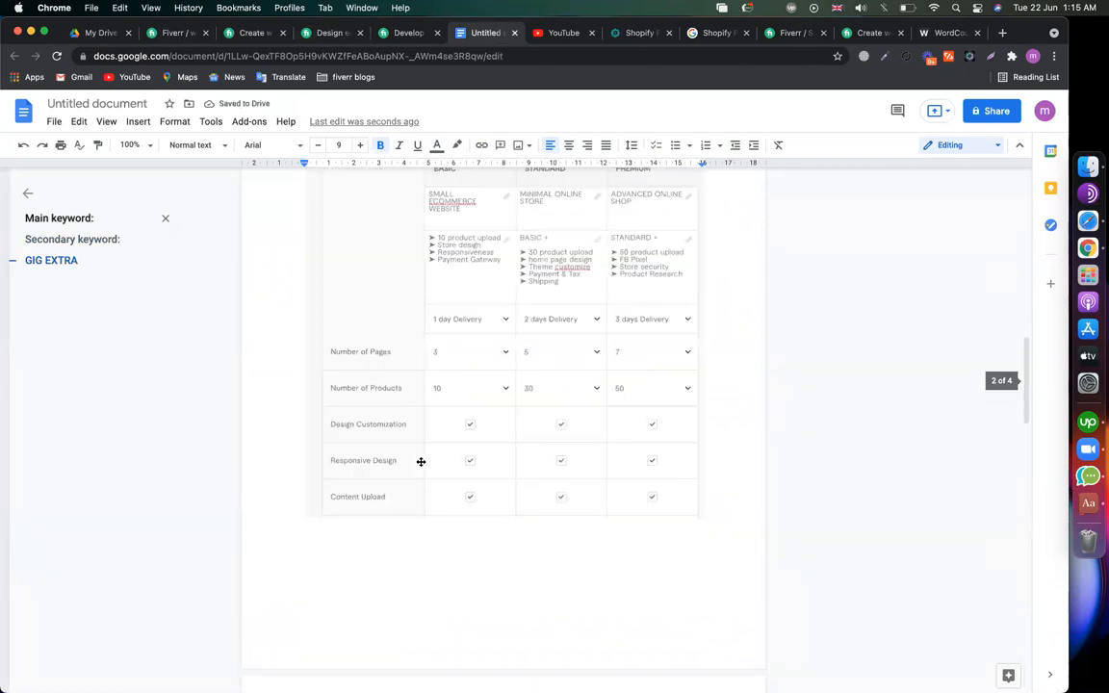
scroll(421, 462, down, 15)
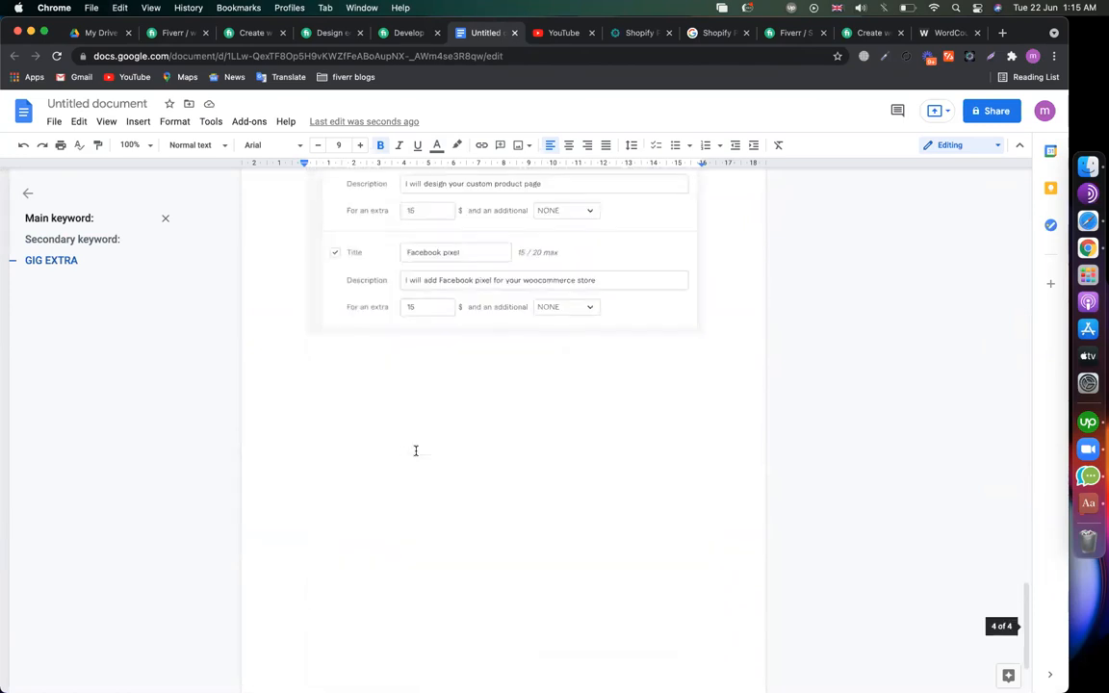
click(371, 344)
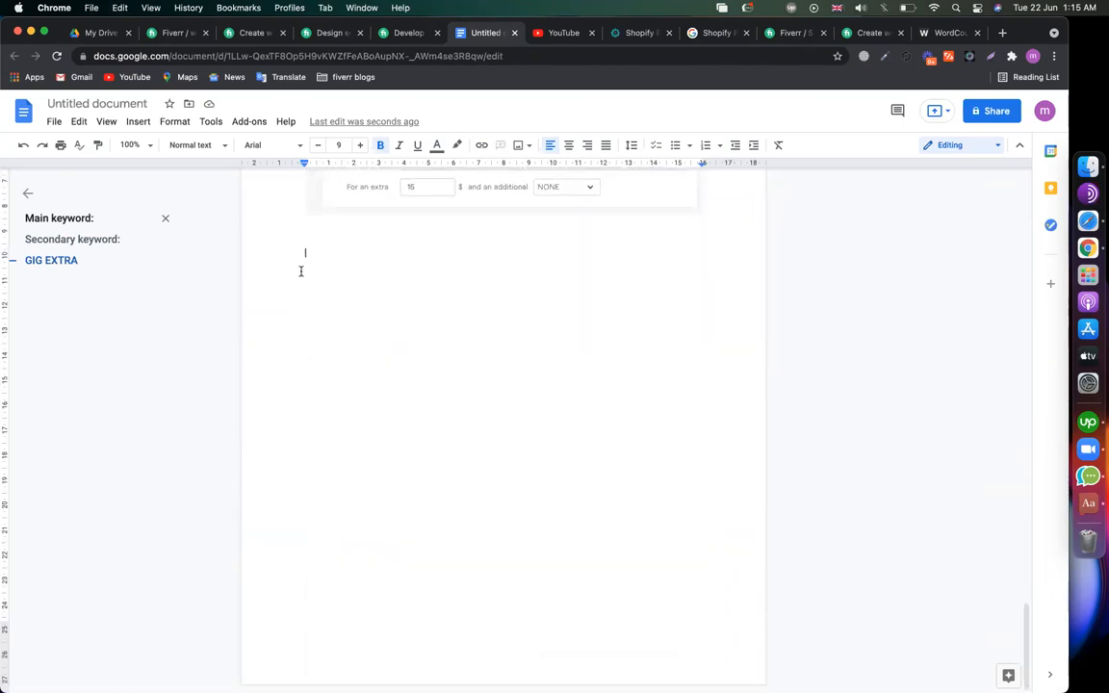
- Start the Fiverr gig description with an arrow-bulleted line reading "➤ I will design"
click(159, 33)
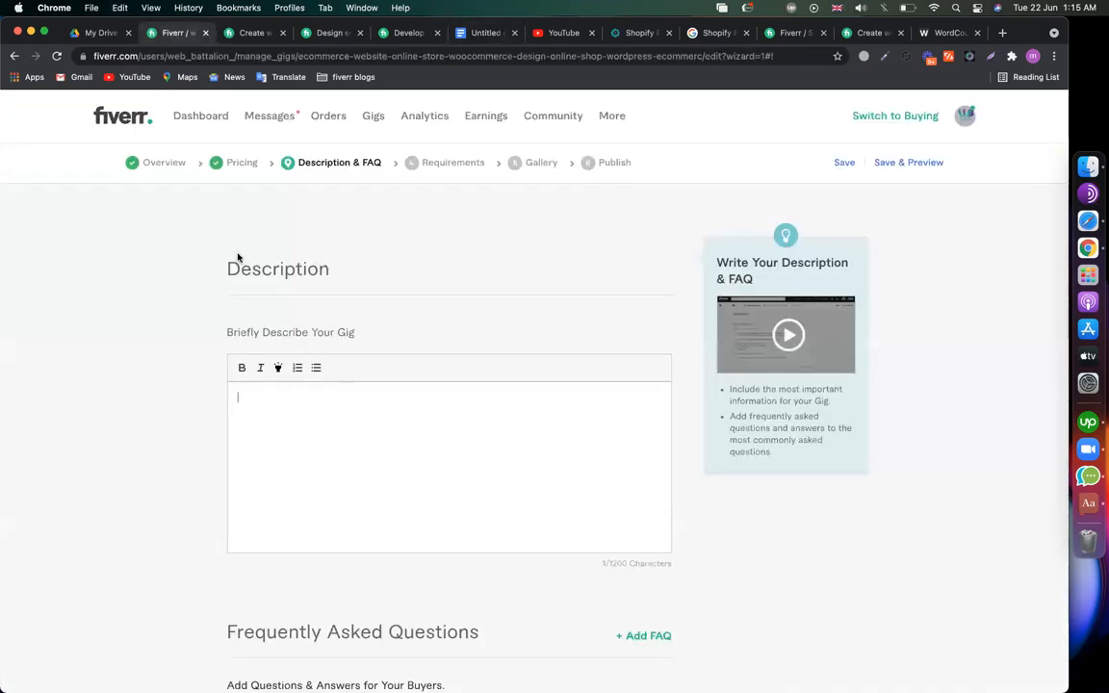
click(296, 464)
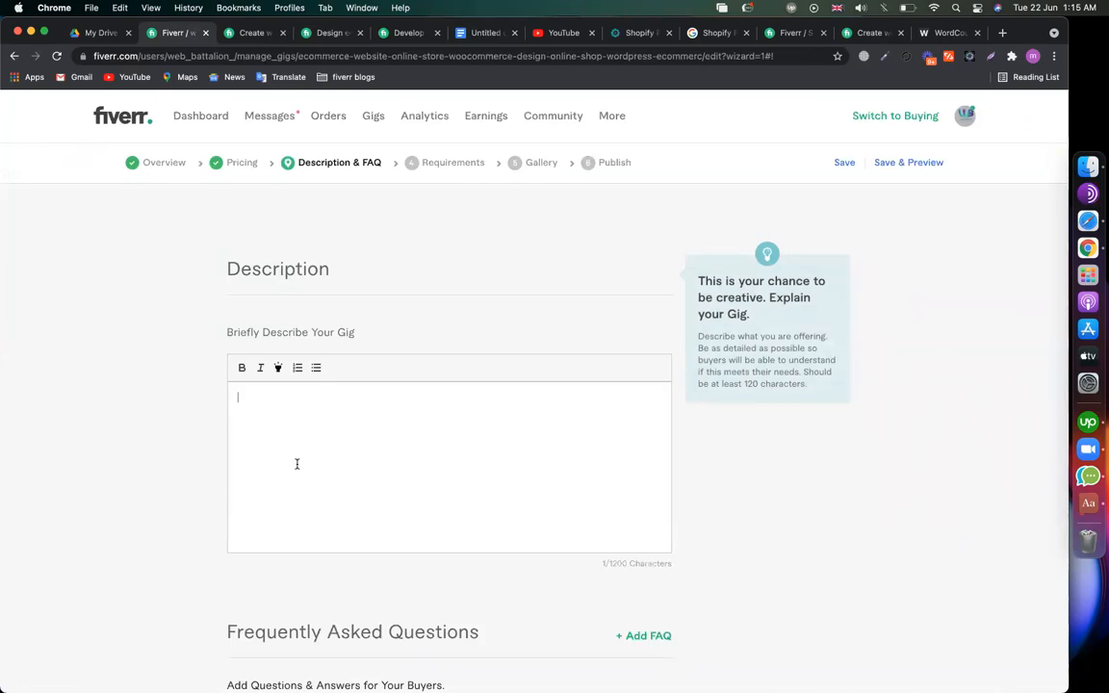
text(➢)
text(I will)
drag(302, 399, 205, 401)
key(BackSpace)
text(➢)
text(I will design)
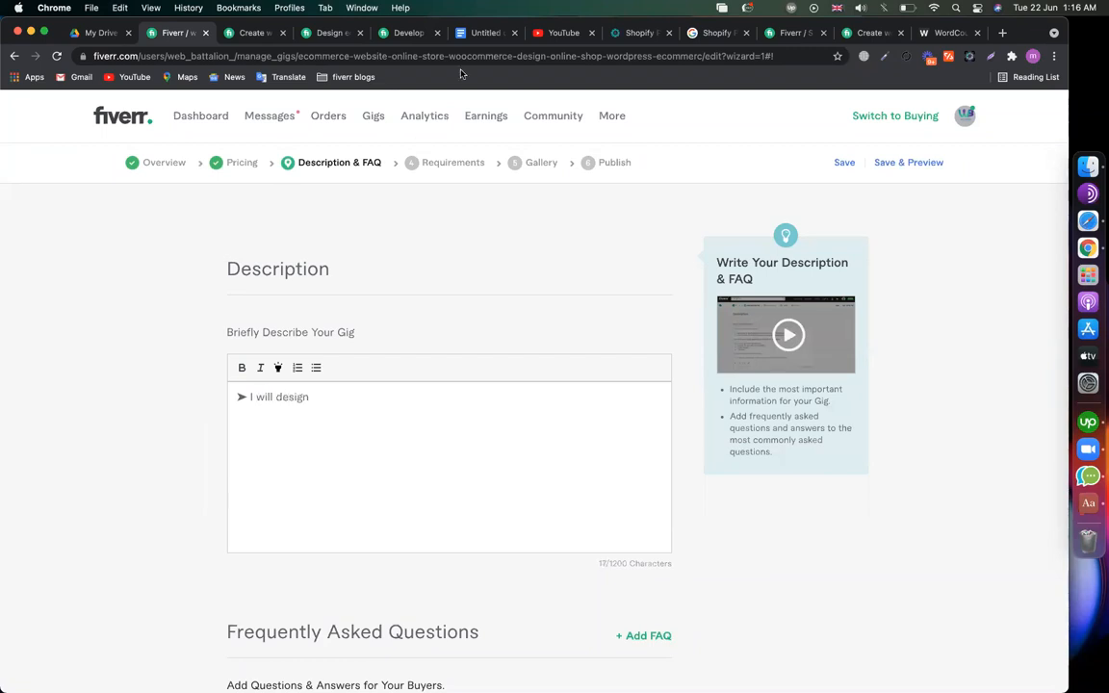
- Copy the main keyword "ecommerce website" from the Google Docs gig document and paste it after "I will design" in the Fiverr description
click(473, 35)
scroll(444, 308, up, 15)
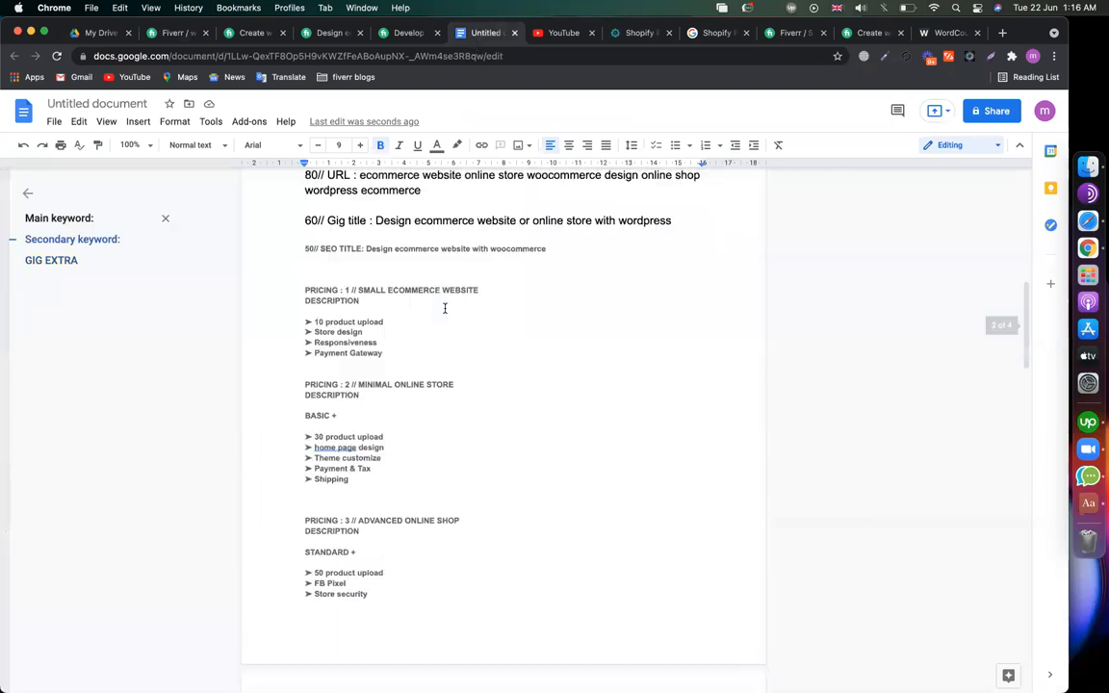
drag(422, 293, 255, 292)
key(super+c)
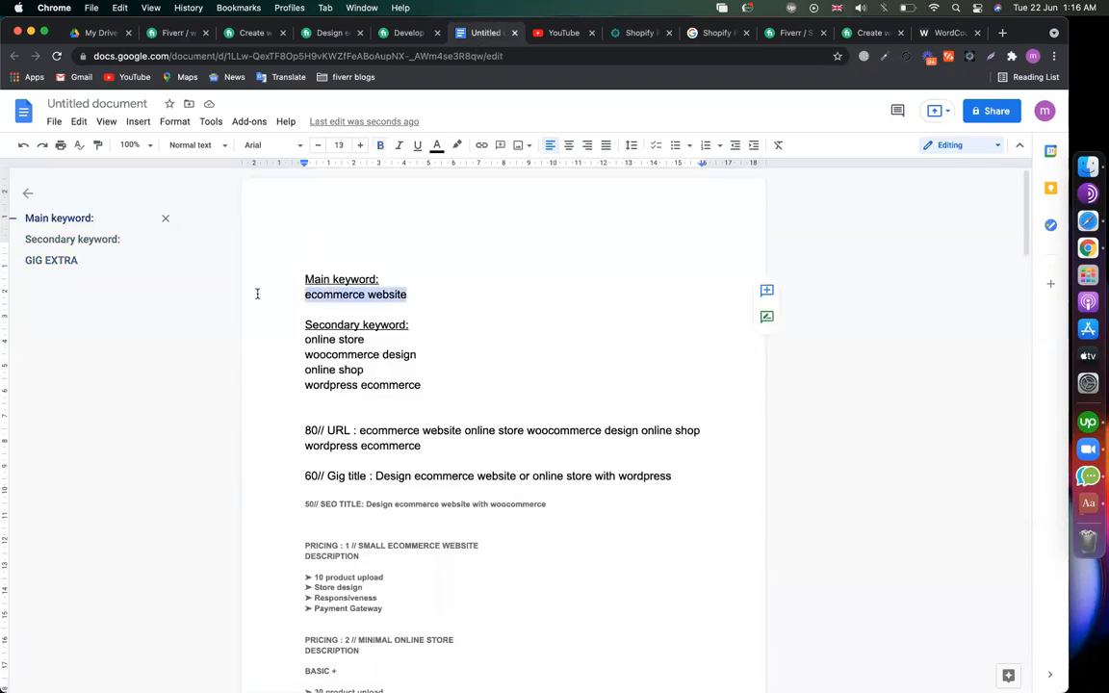
click(173, 35)
click(383, 452)
key(super+v)
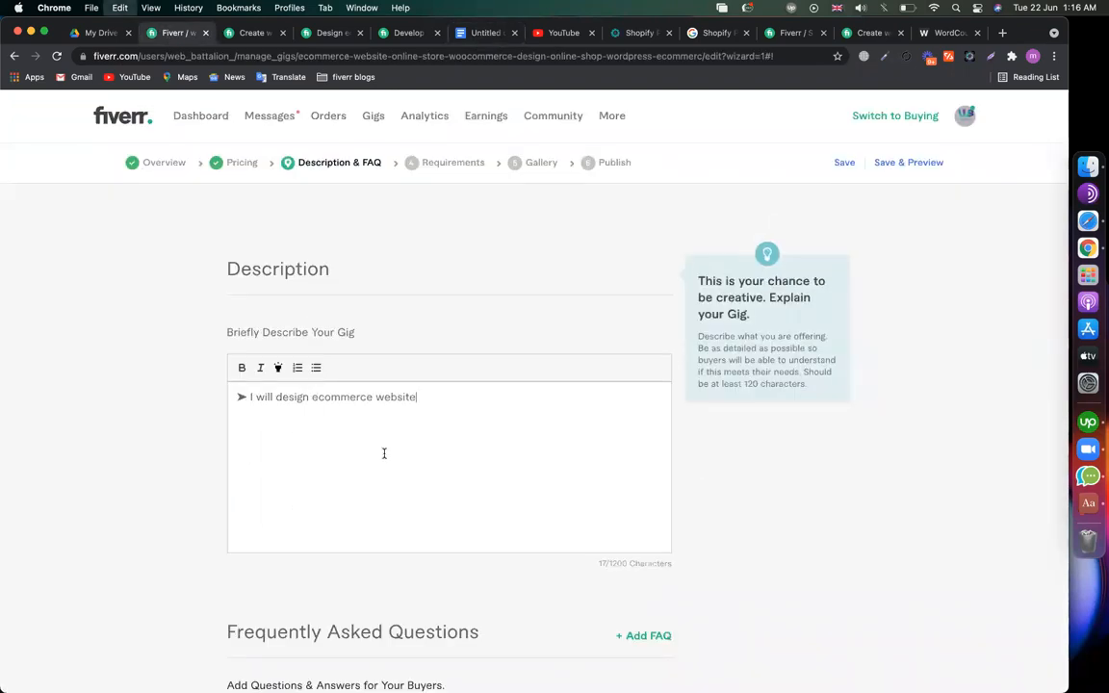
- Make "ecommerce website" bold and highlighted in the first description line
drag(311, 397, 411, 397)
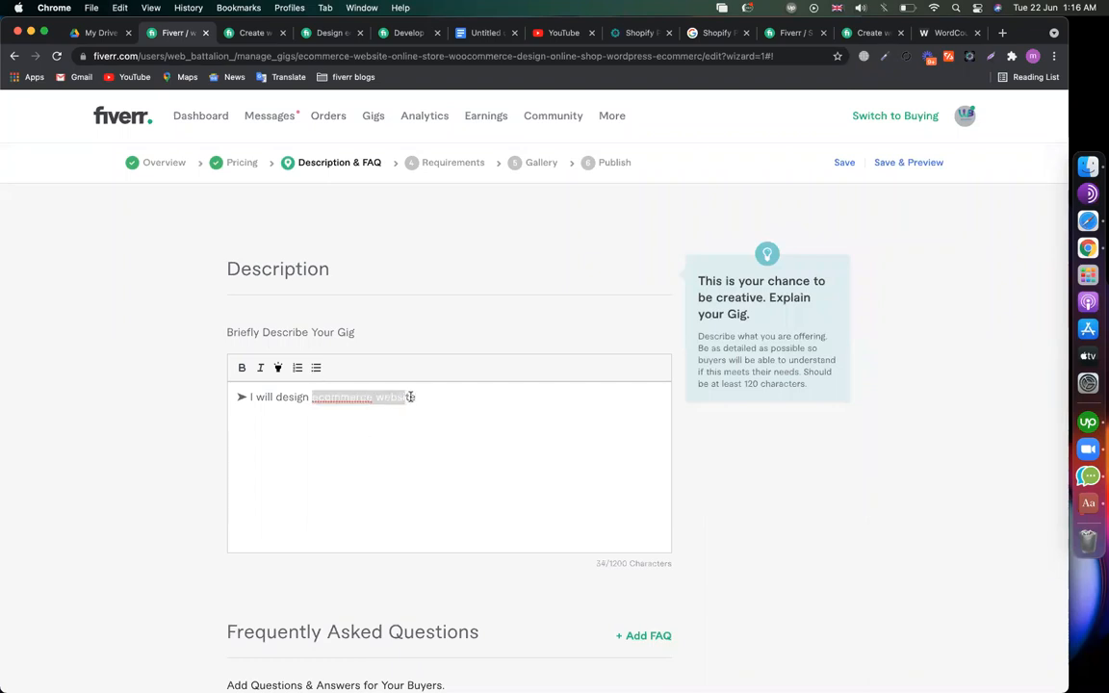
click(243, 368)
click(280, 374)
click(452, 411)
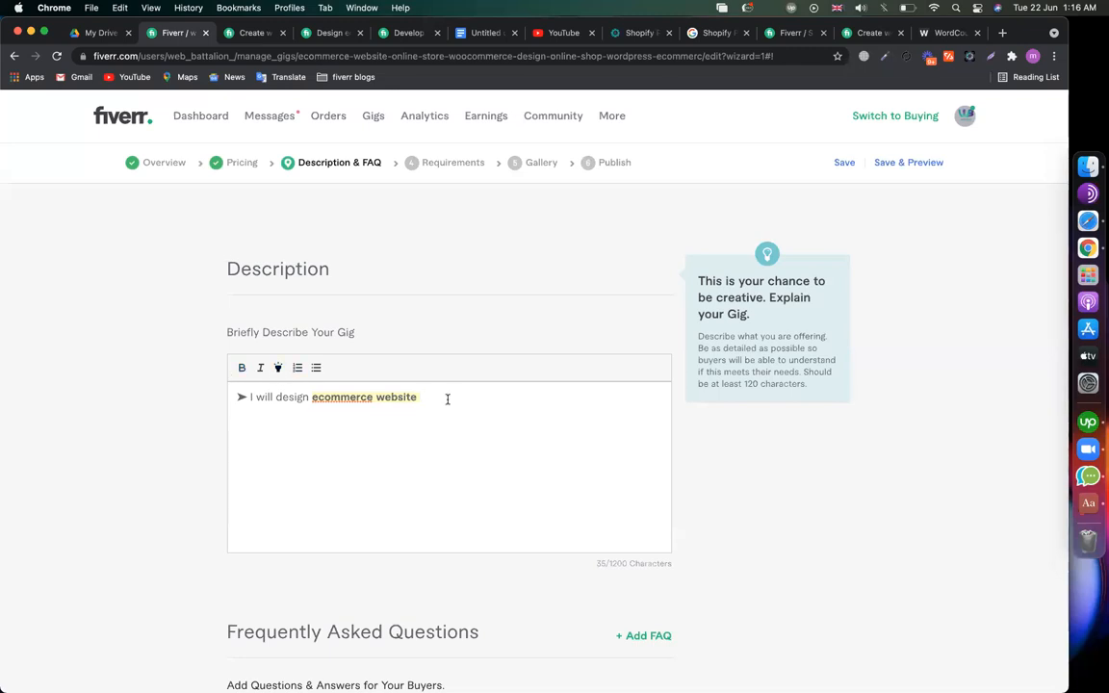
- Insert "complete" before the highlighted keyword and add "by woocommerce" after it as plain text
click(309, 396)
text(complete)
click(531, 396)
text(by woo)
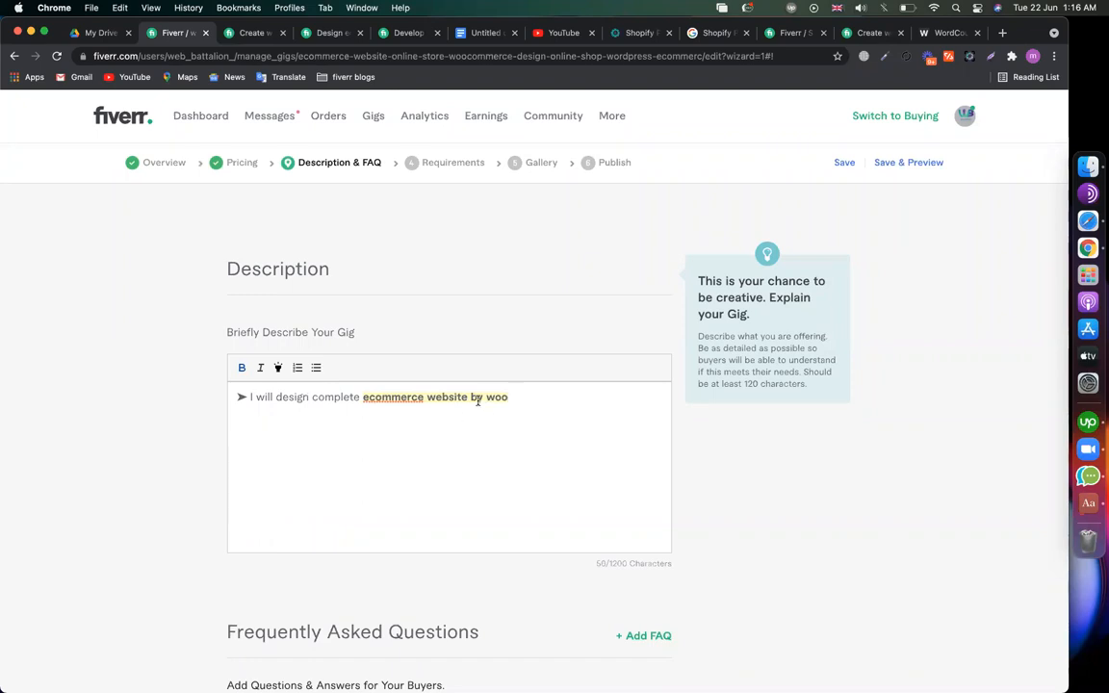
drag(470, 397, 524, 396)
click(529, 402)
text(commerce)
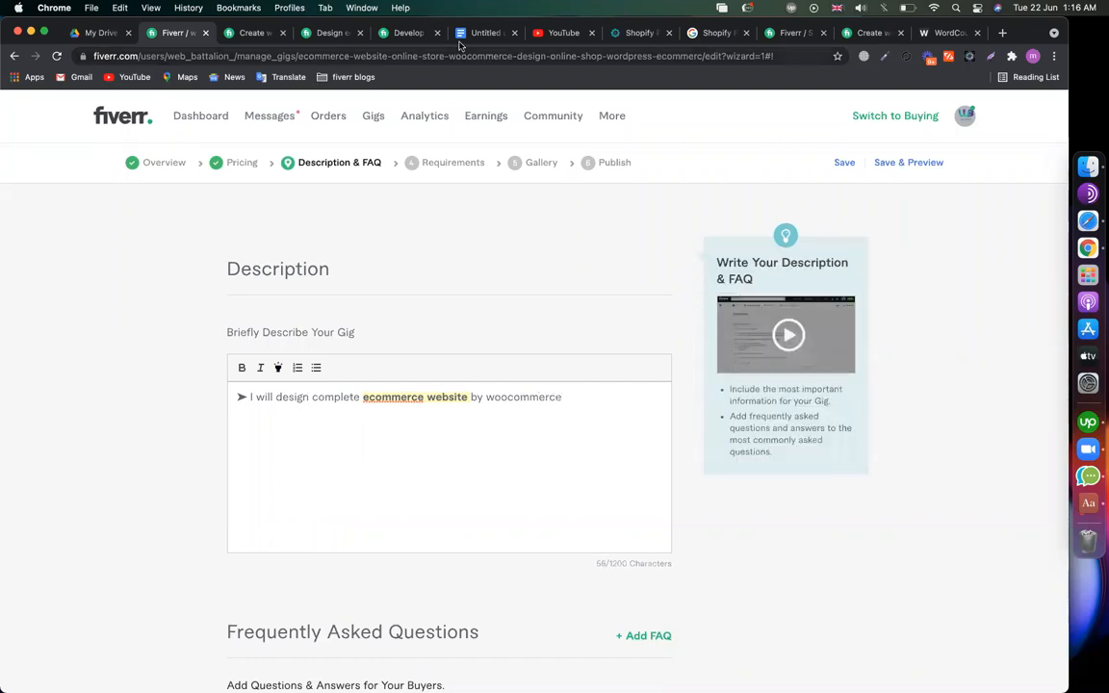
- Replace "woocommerce" in the first description line with the secondary keyword "wordpress ecommerce" copied from the Google Docs gig document
click(477, 33)
click(494, 341)
click(365, 368)
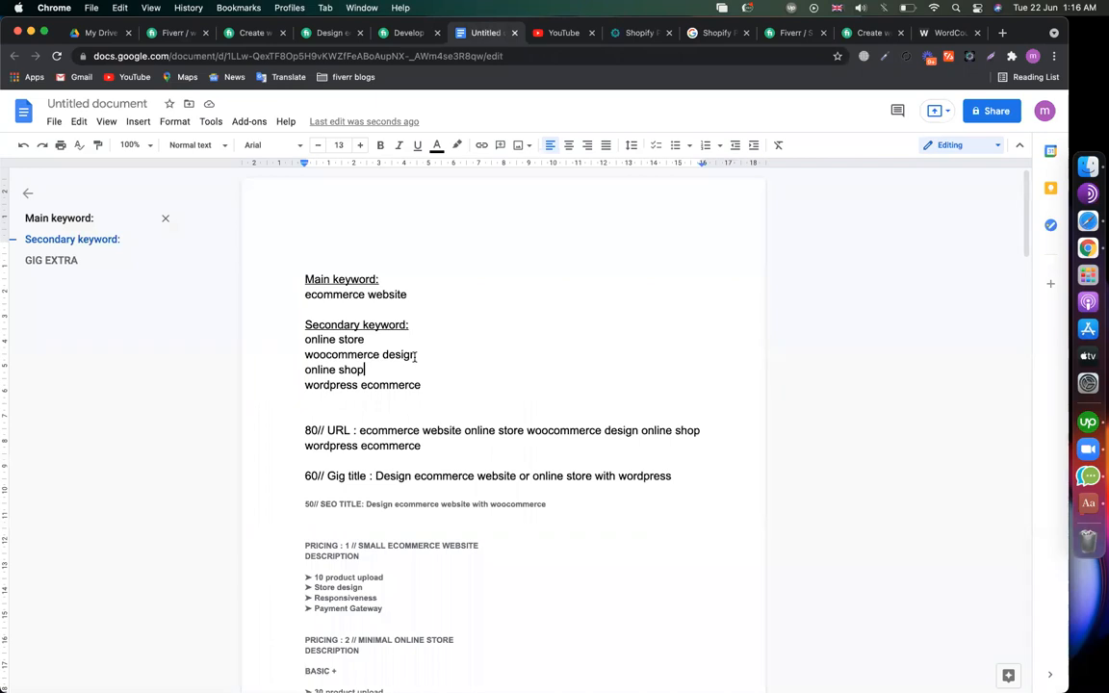
drag(423, 355, 292, 354)
drag(440, 389, 289, 386)
key(super+c)
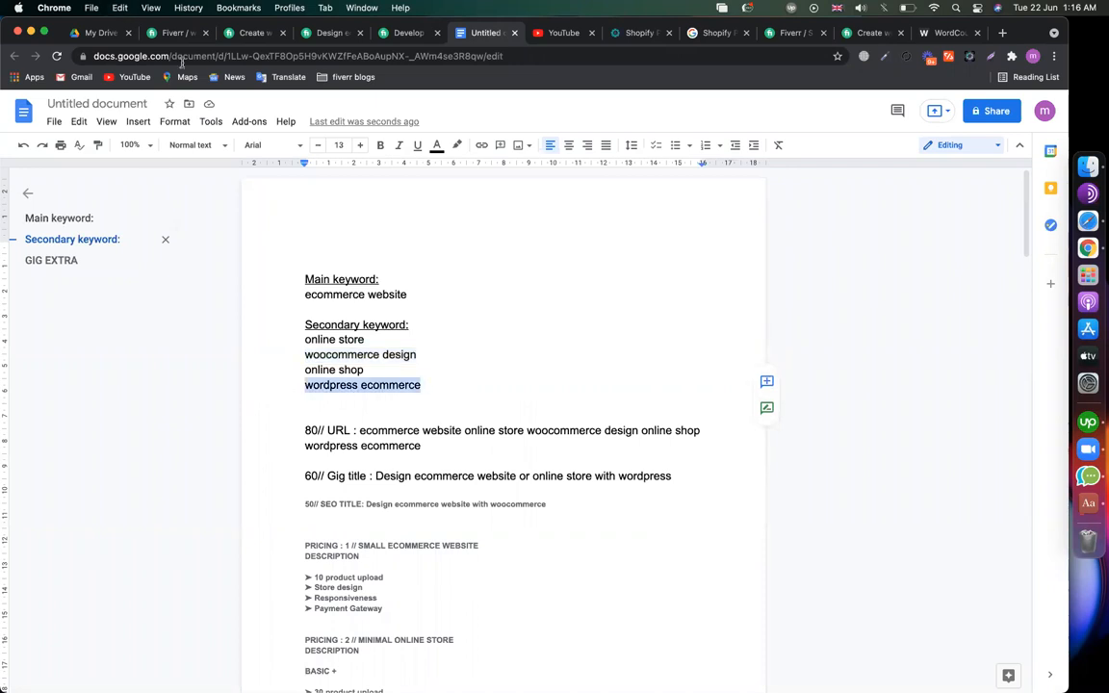
click(174, 33)
double_click(543, 397)
key(super+v)
- Make "wordpress ecommerce" bold and highlighted at the end of the first description line
drag(486, 396, 644, 396)
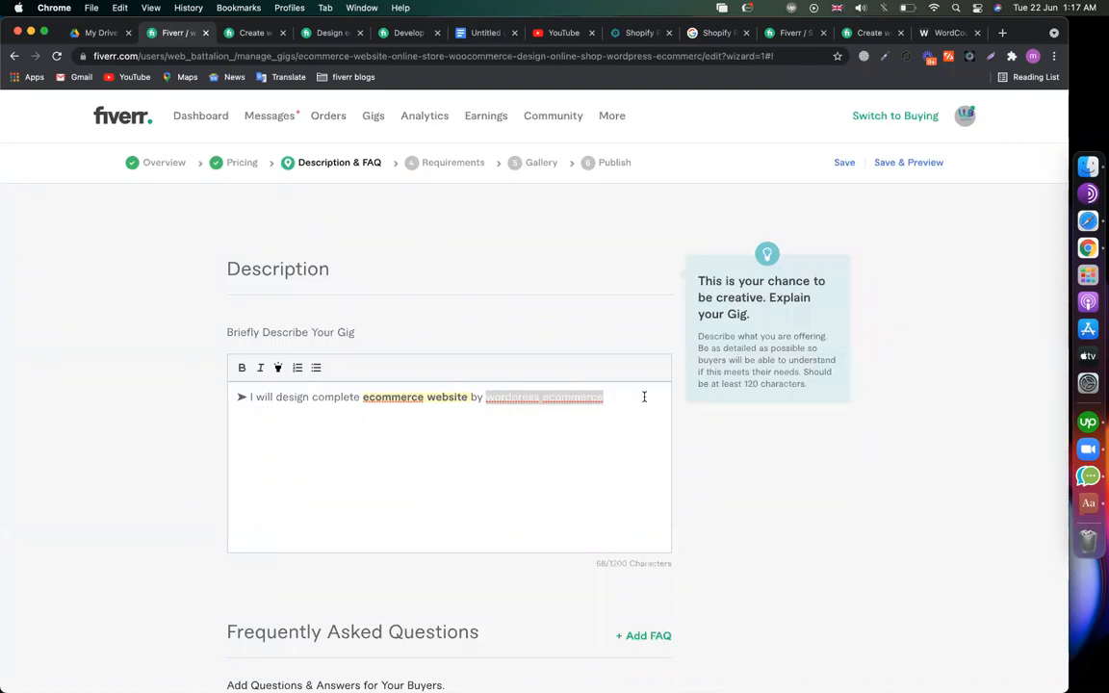
click(278, 367)
click(441, 435)
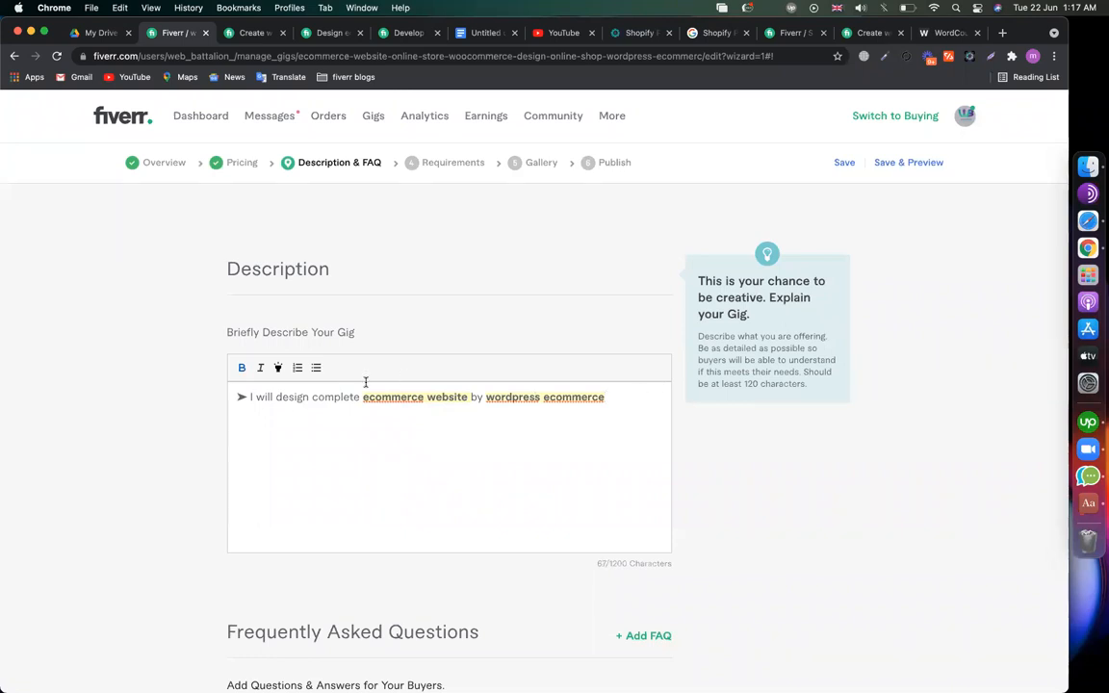
- Add a second arrow-bulleted line reading "➤ I will design dropshipping store by" to the gig description
click(222, 400)
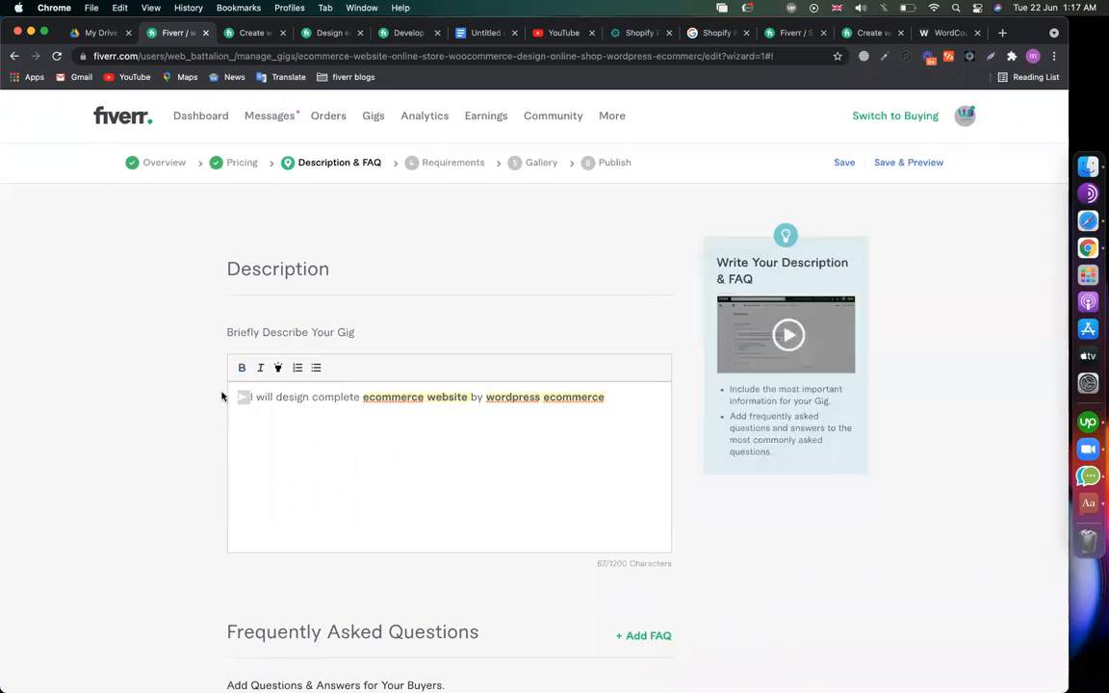
click(257, 404)
text(I will)
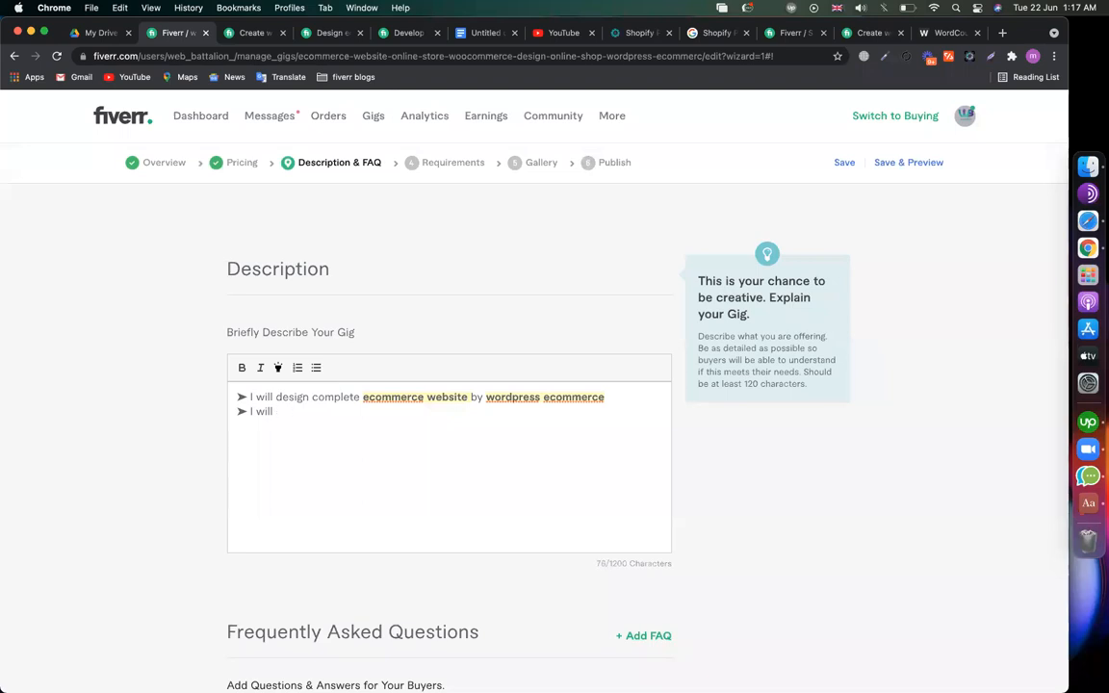
text( design d)
text(ropshippi)
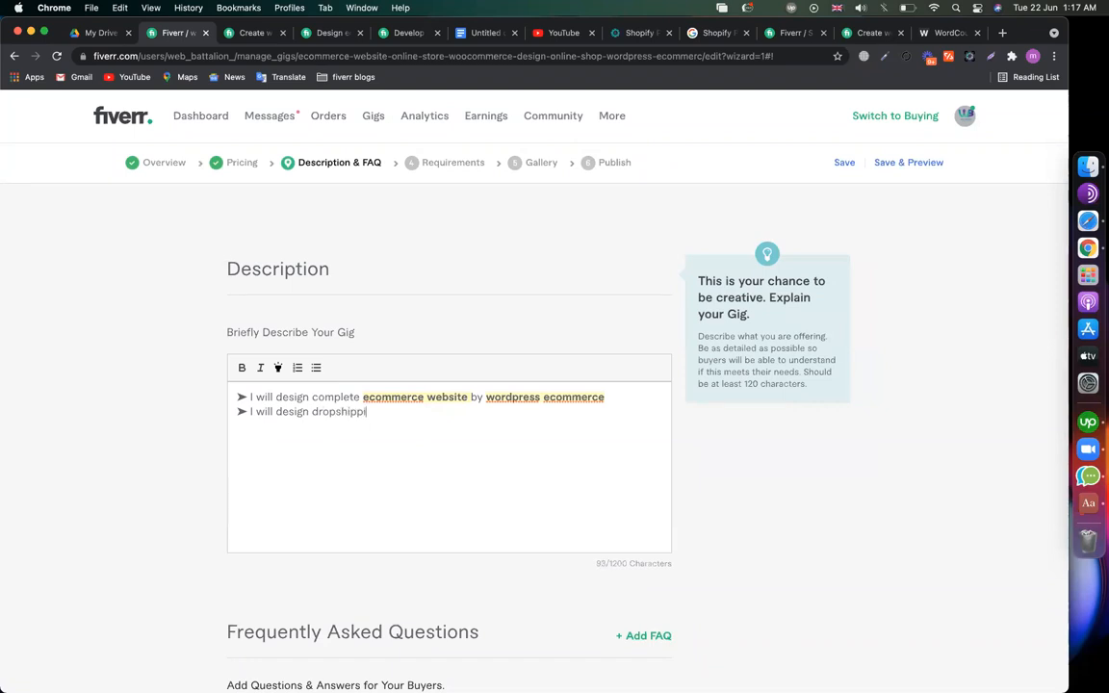
text(ng store by)
- Make "dropshipping store" bold and highlighted, and put the insertion point at the end of the second description line
drag(311, 412, 409, 412)
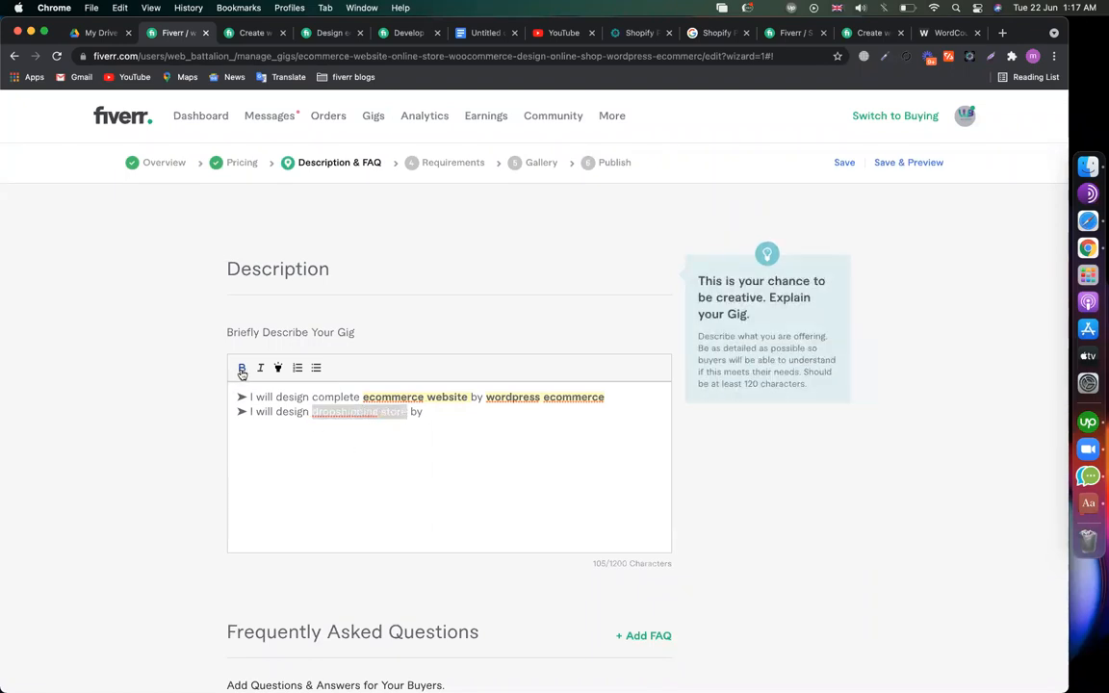
click(276, 370)
click(443, 412)
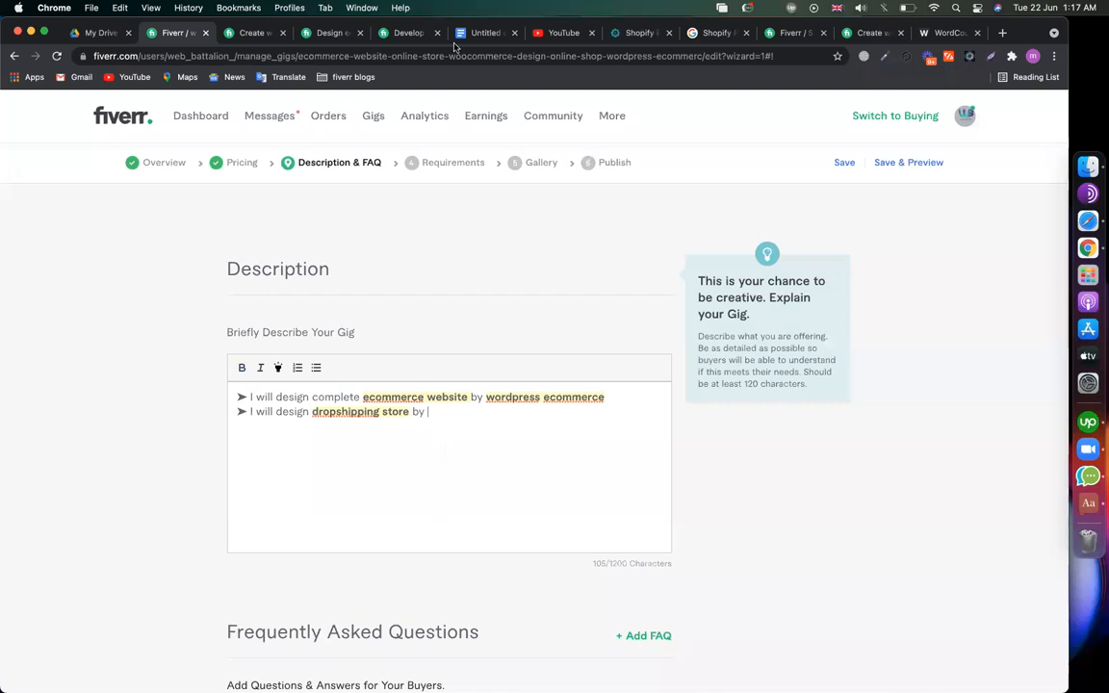
- Append the secondary keyword "woocommerce design" from the Google Docs gig document to the second line of the Fiverr description
click(484, 32)
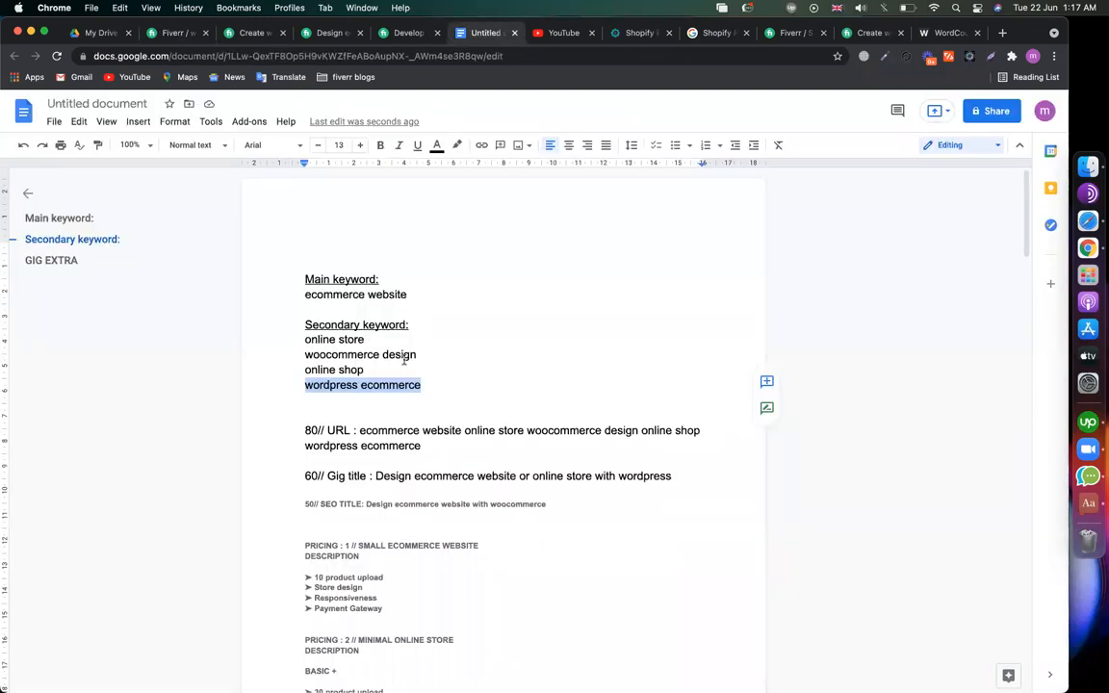
drag(421, 361, 291, 356)
key(ctrl+c)
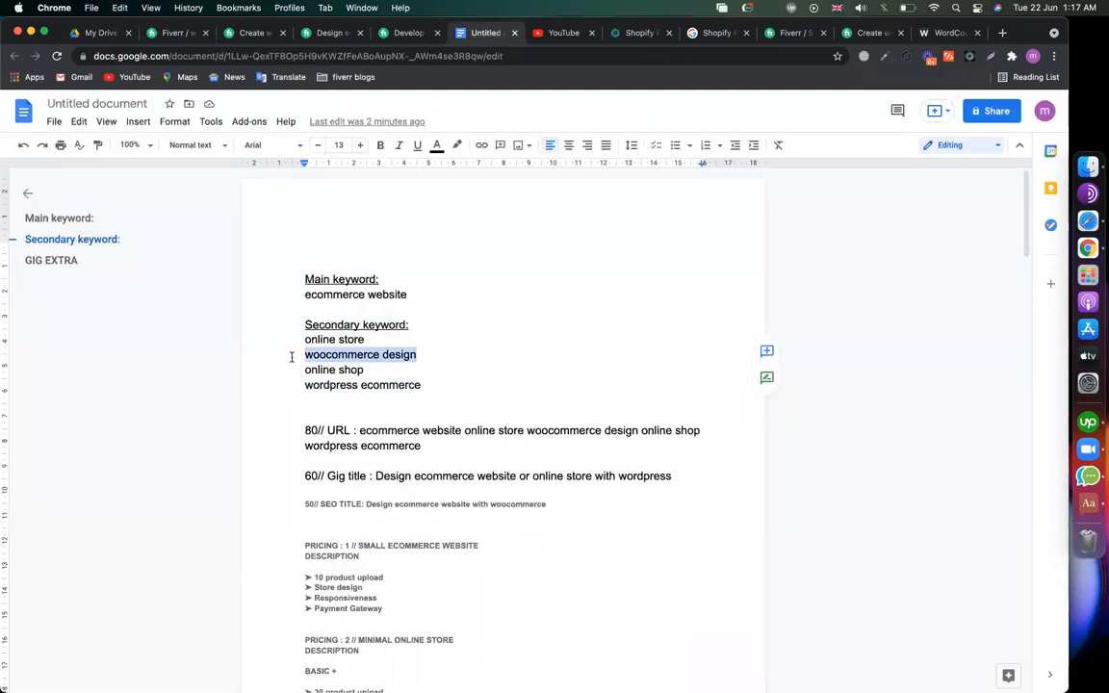
click(169, 37)
key(ctrl+v)
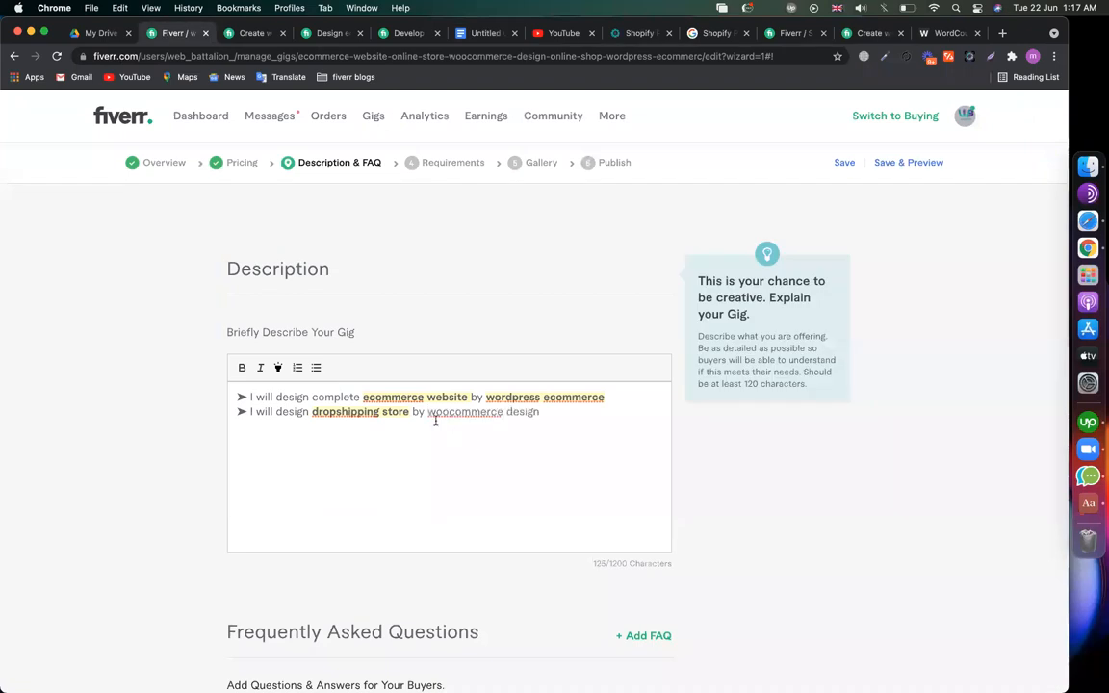
- Make "woocommerce design" bold and highlighted at the end of the second description line
drag(426, 412, 553, 414)
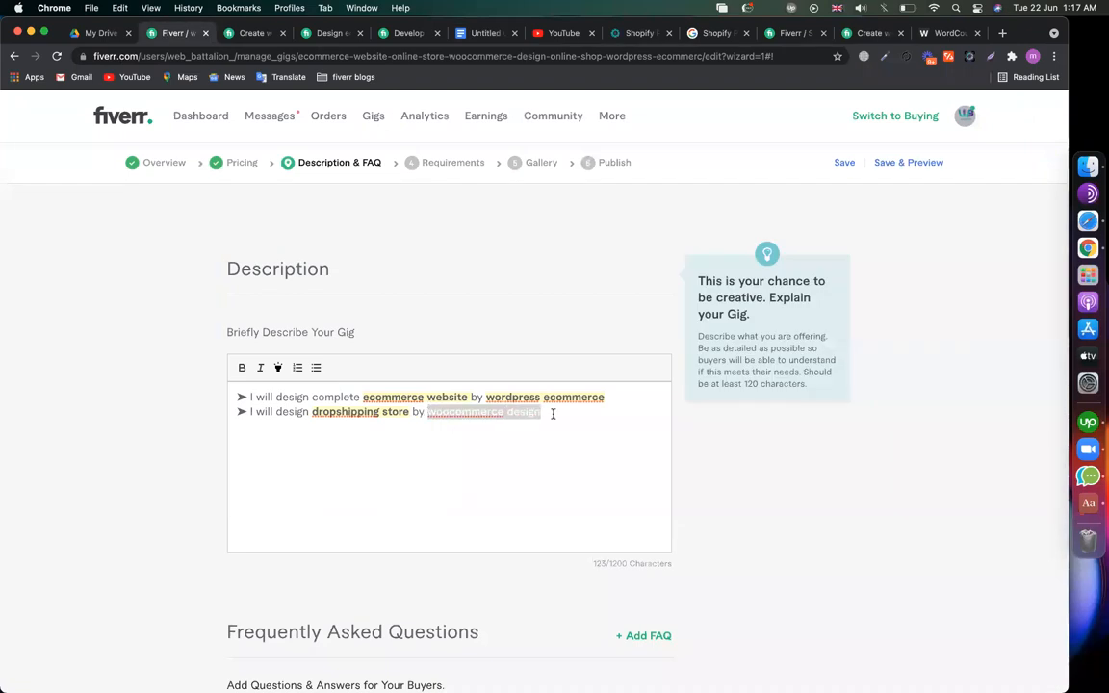
click(279, 369)
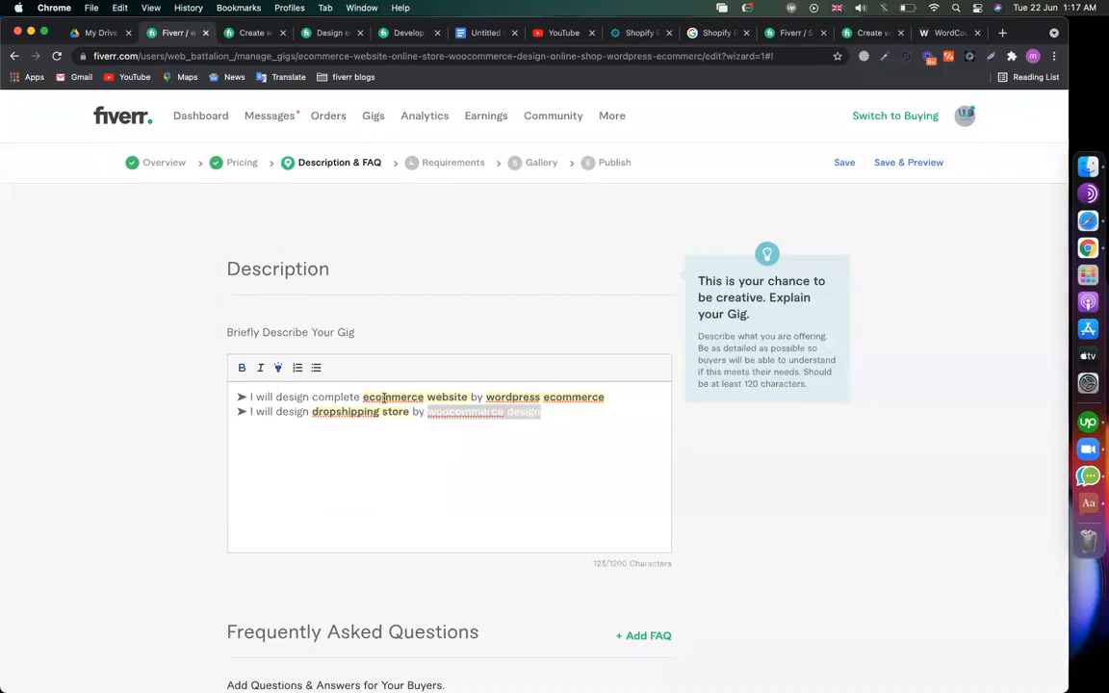
click(576, 426)
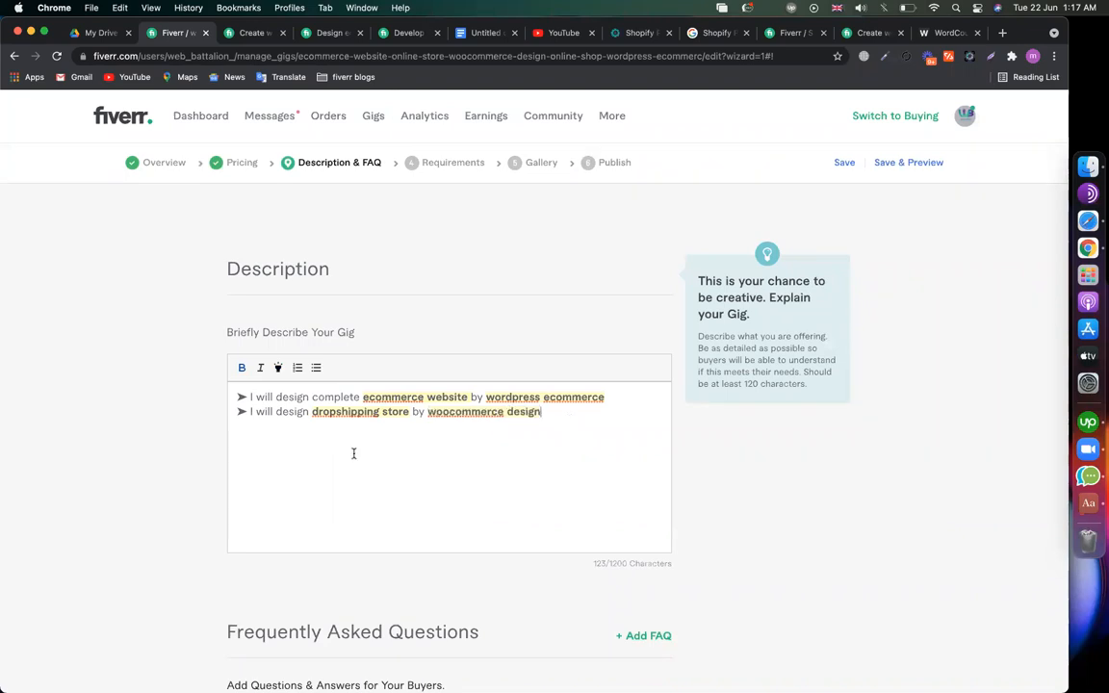
- Add a third arrow-bulleted line beginning "➤ I will customize" to the gig description
drag(252, 412, 226, 415)
key(super+c)
click(243, 430)
key(Return)
key(super+v)
text(I will customize)
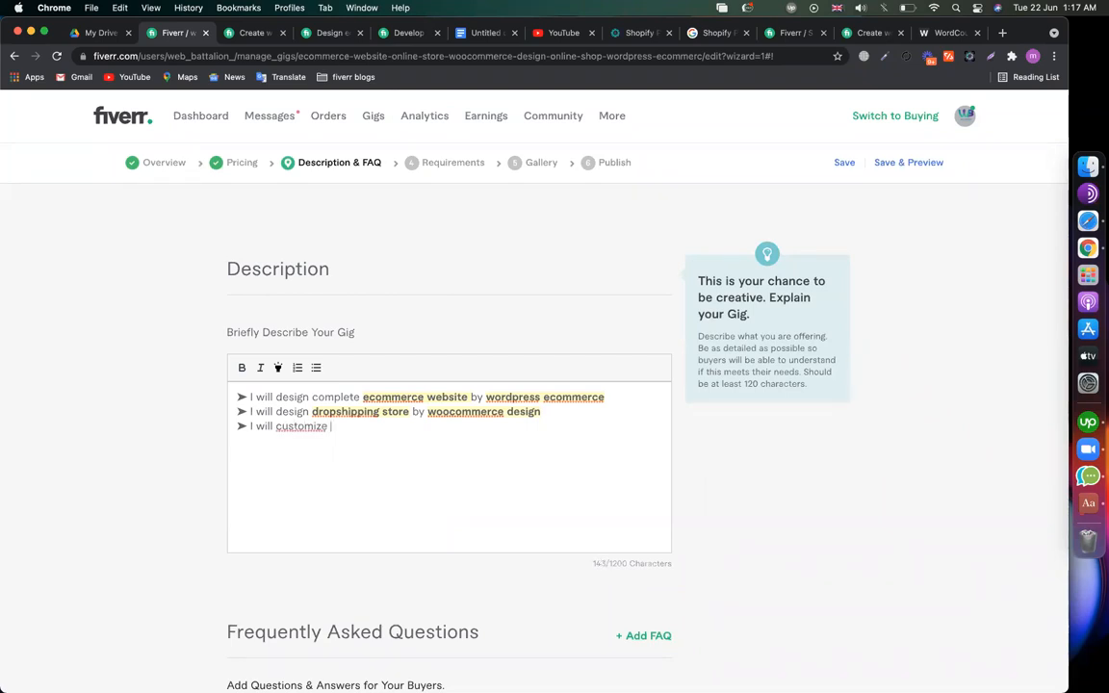
- Complete the third description line with "online shop by any woocommerce theme", copying the keyword "online shop" from the Google Docs gig document
click(481, 33)
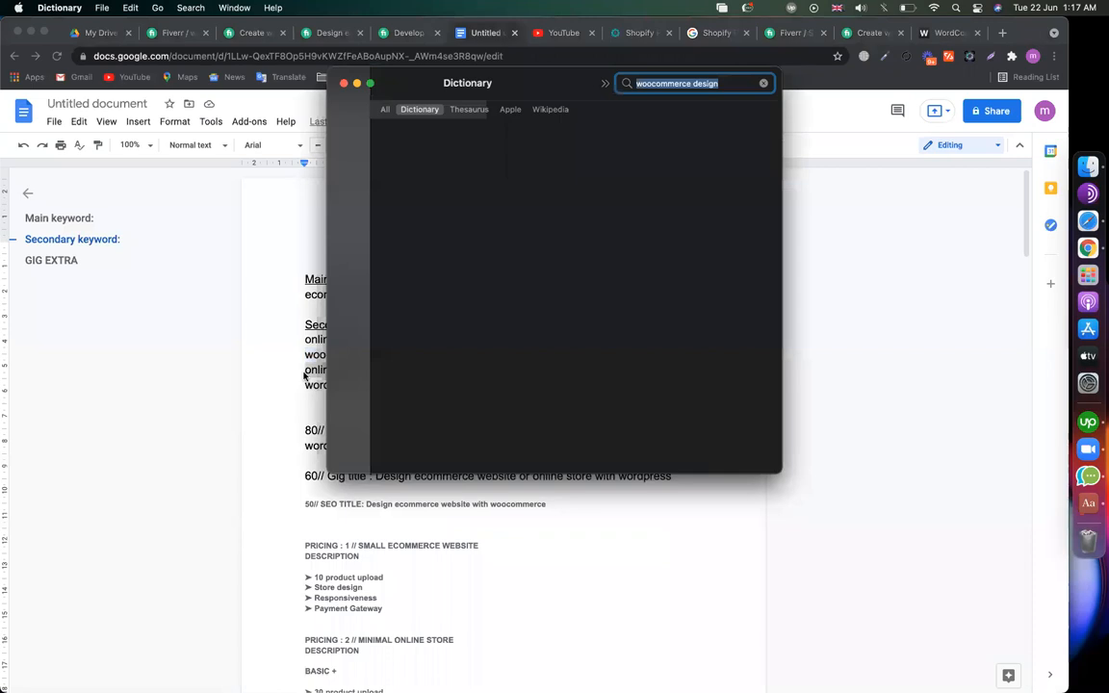
triple_click(304, 372)
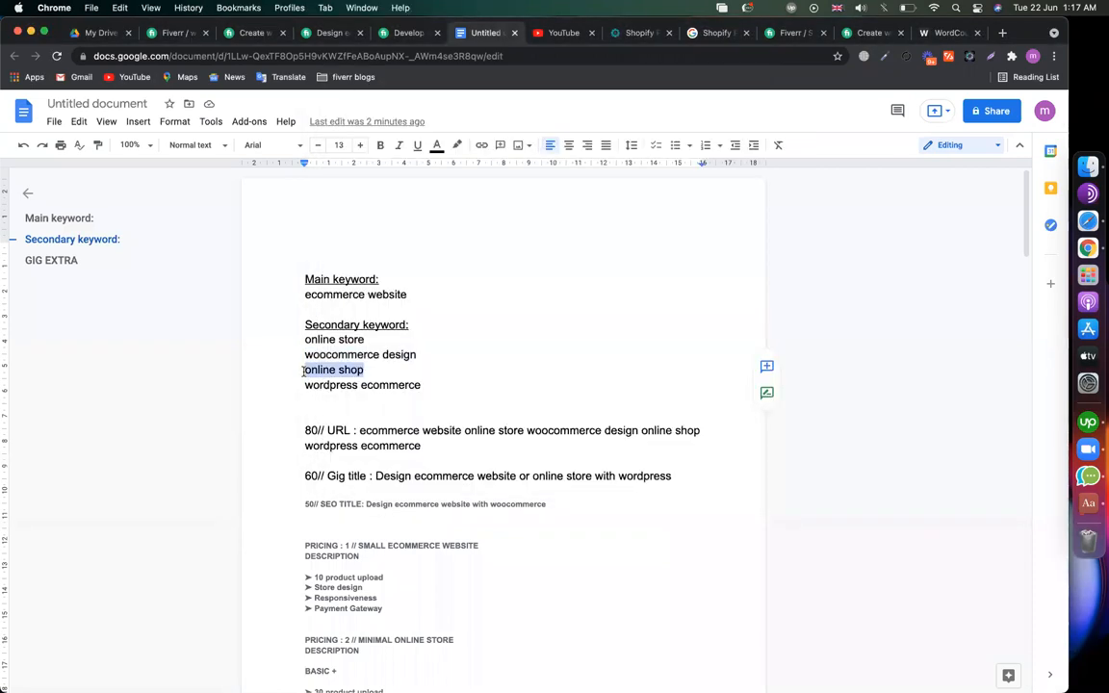
click(173, 33)
key(super+v)
text(by )
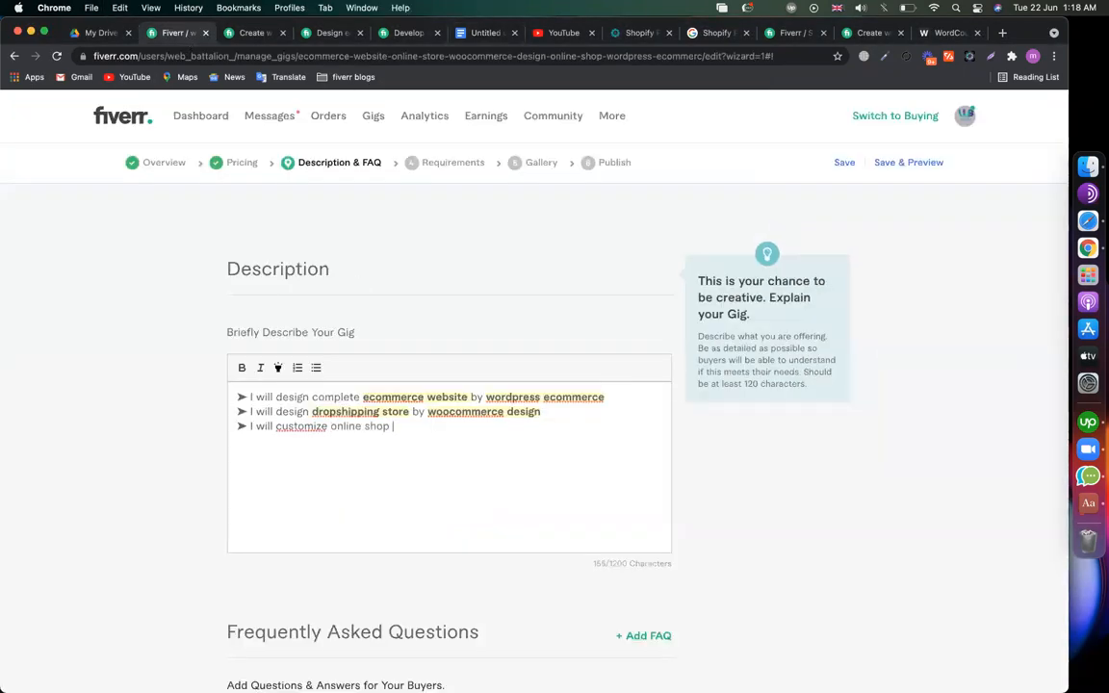
text(woocommerce theme)
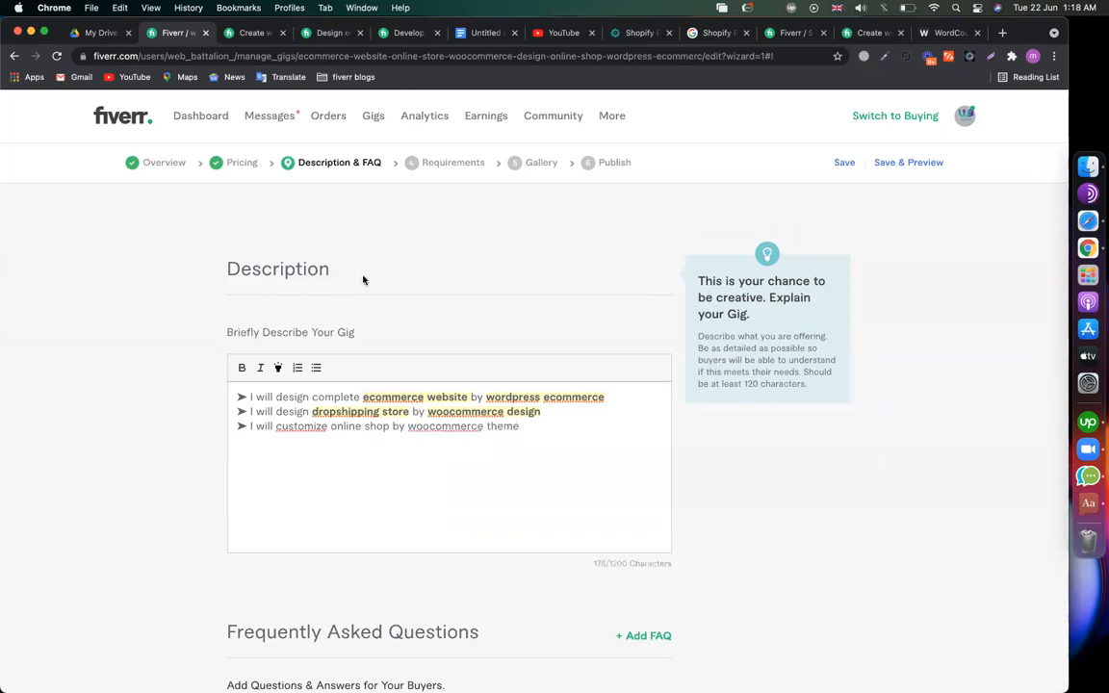
click(407, 425)
text(any)
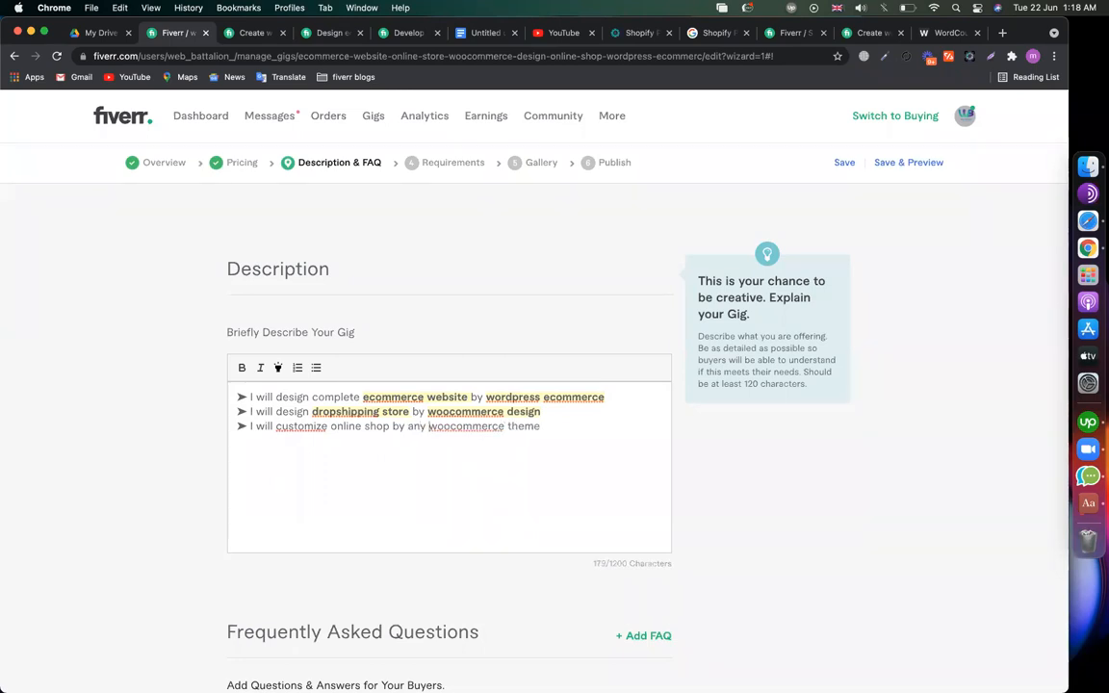
- Make "online shop by any woocommerce theme" bold and highlighted in the third description line
drag(330, 426, 386, 426)
click(277, 366)
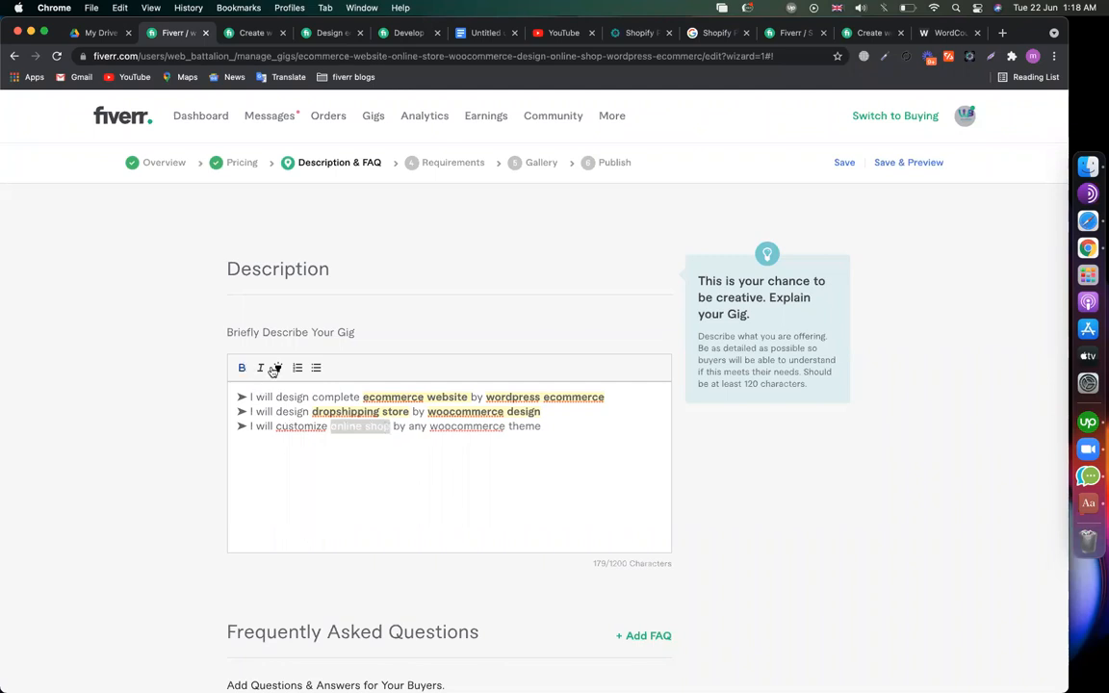
click(469, 442)
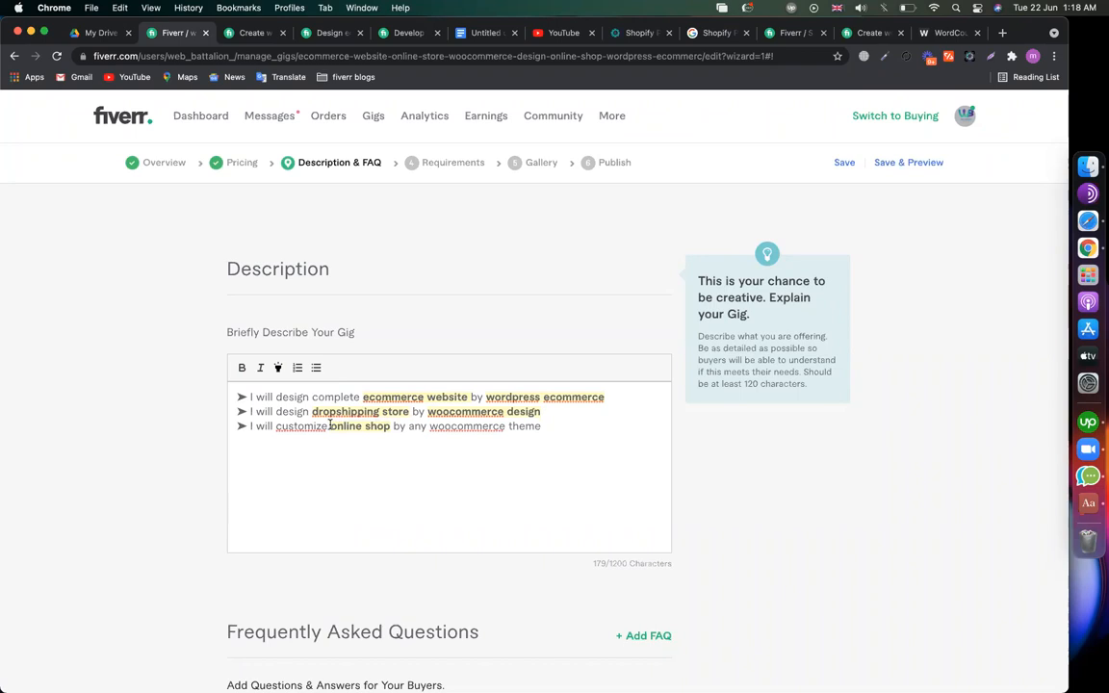
shift+click(550, 438)
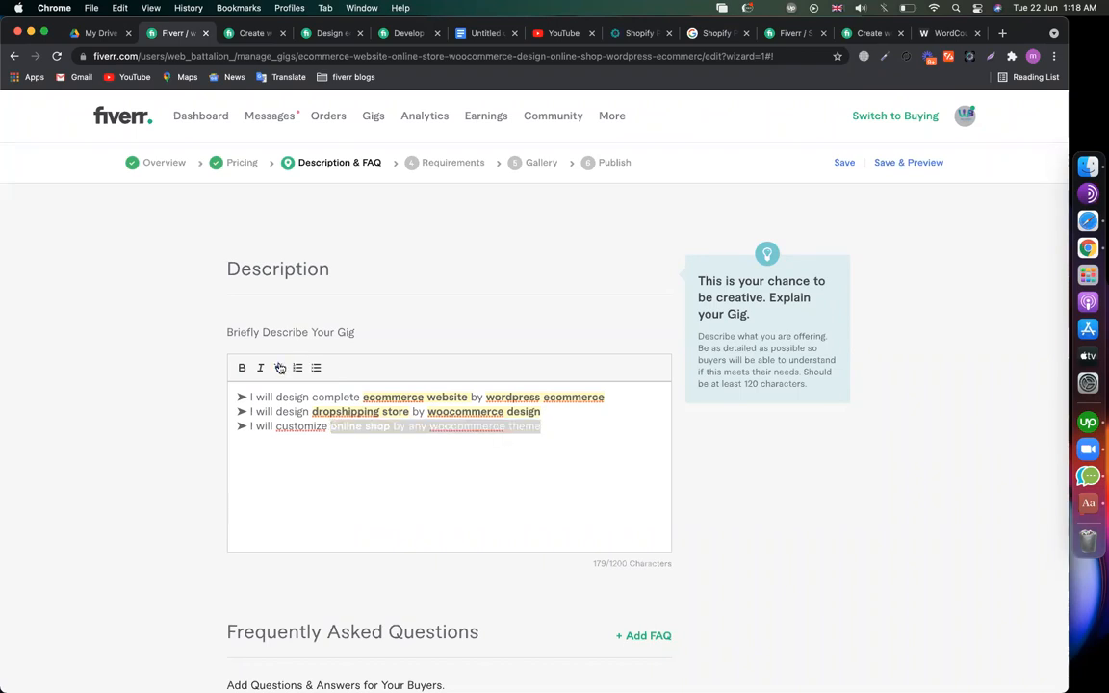
click(245, 367)
click(346, 460)
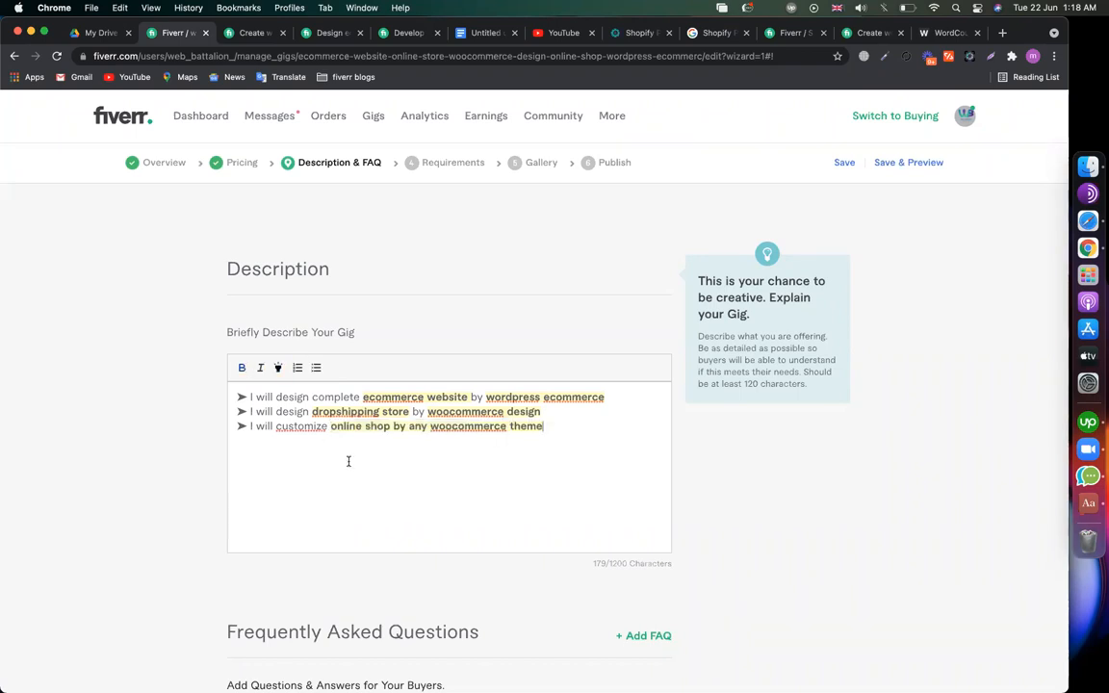
- Add a fourth arrow-bulleted line reading "➤ Product" to the gig description
drag(250, 425, 236, 426)
key(super+c)
click(554, 428)
key(Return)
key(super+v)
text(Product)
- Remove "I will" from the second and third description lines so they begin with "Design" and "Customize"
drag(278, 413, 249, 414)
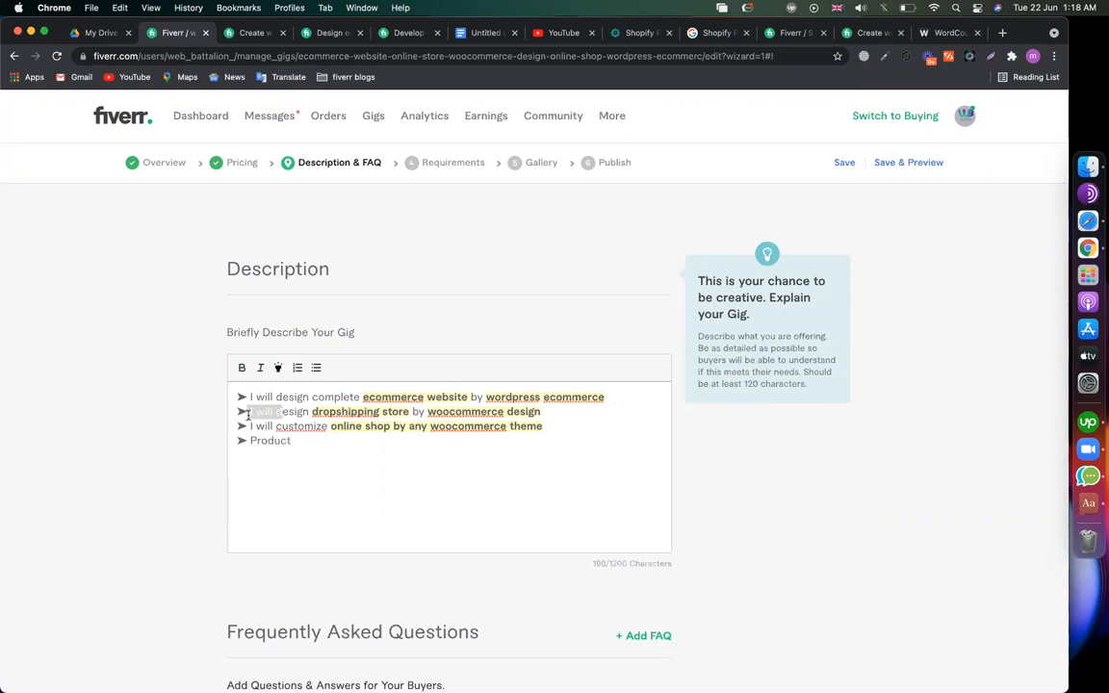
key(BackSpace)
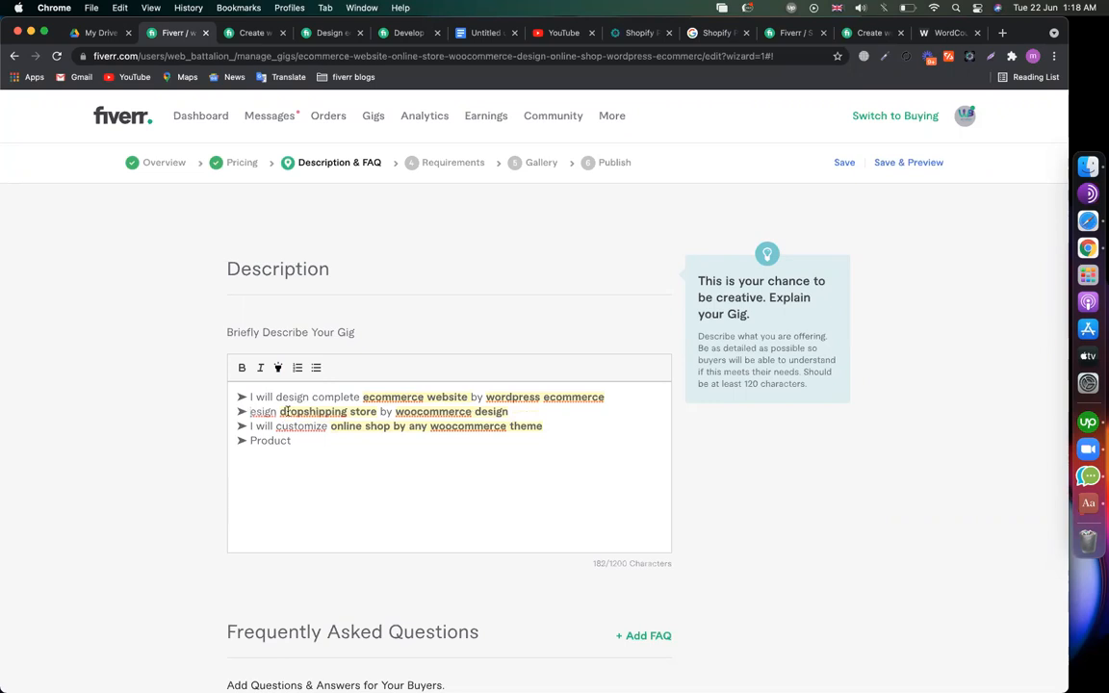
text(D)
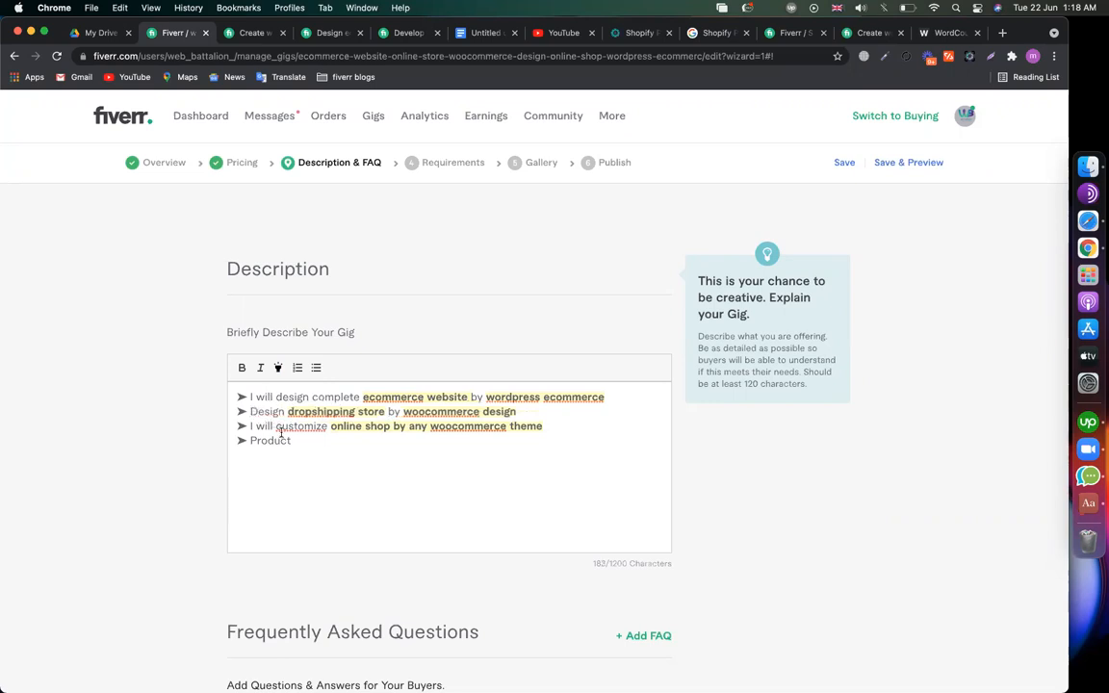
drag(277, 427, 250, 426)
key(BackSpace)
text(C)
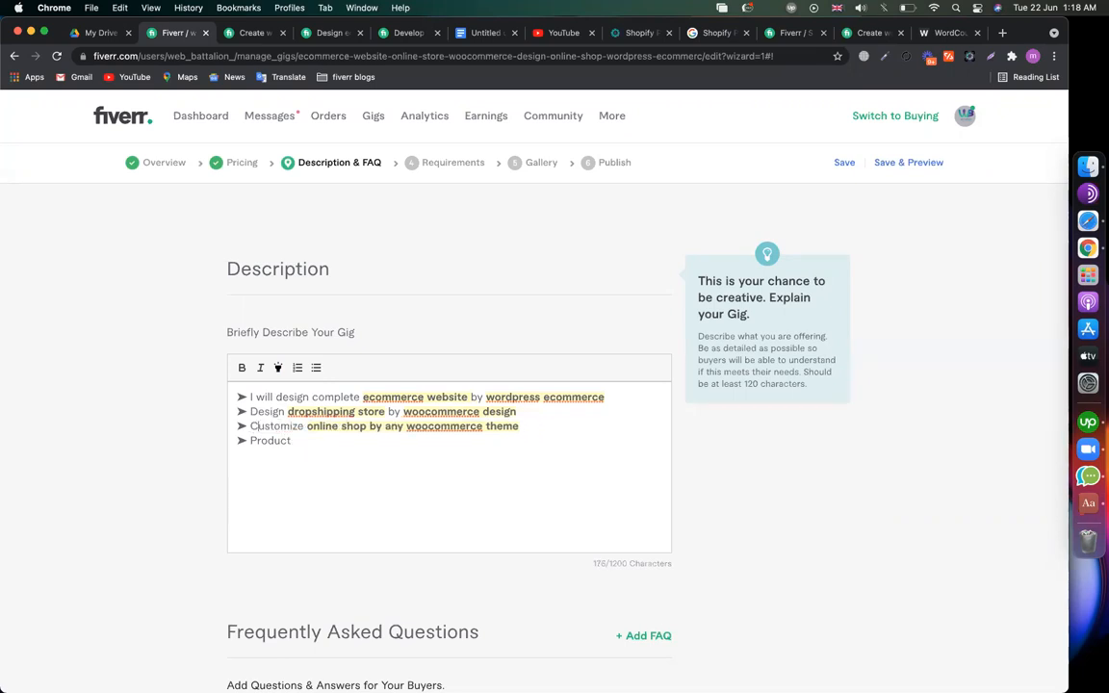
- Expand the fourth description line to read "➤ Do Product Upload for"
click(334, 440)
text(Upload)
click(249, 439)
text(Do)
click(353, 441)
text(for)
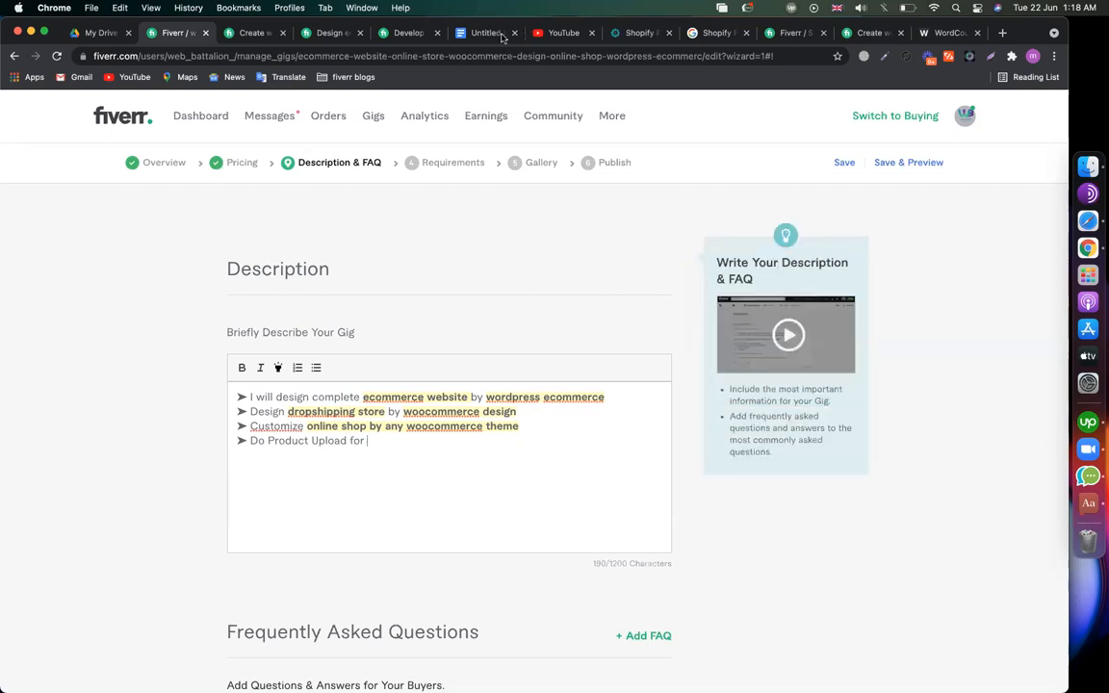
- Finish the fourth description line with "your online store", copying the keyword "online store" from the Google Docs gig document
click(499, 36)
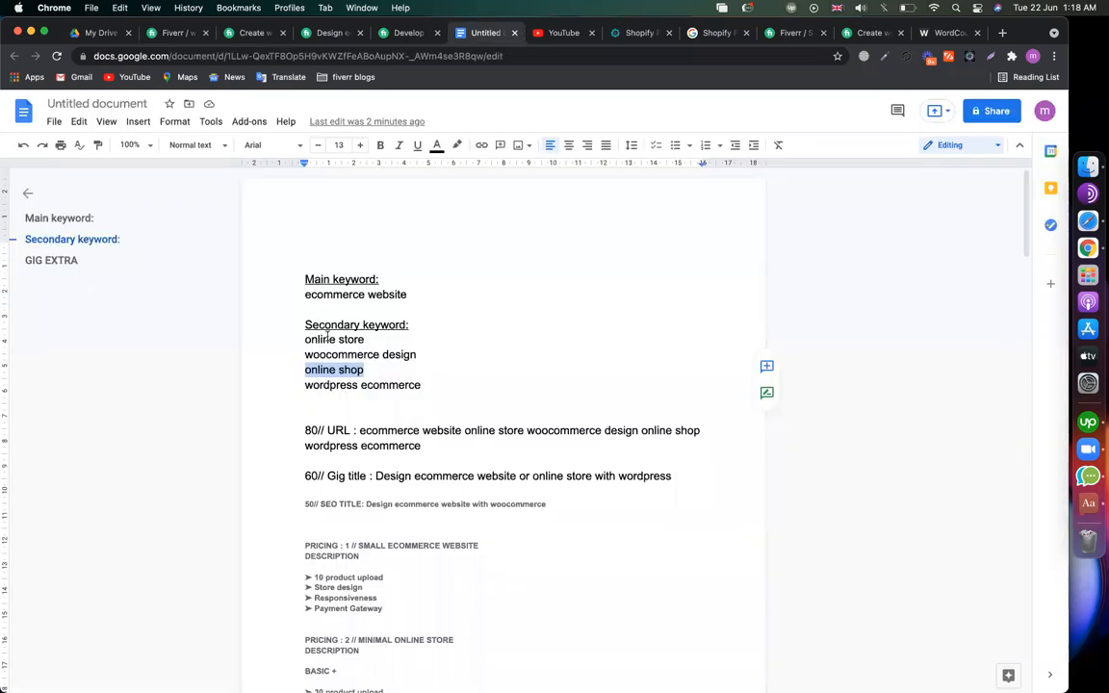
drag(366, 337, 288, 336)
key(shift+super+Left)
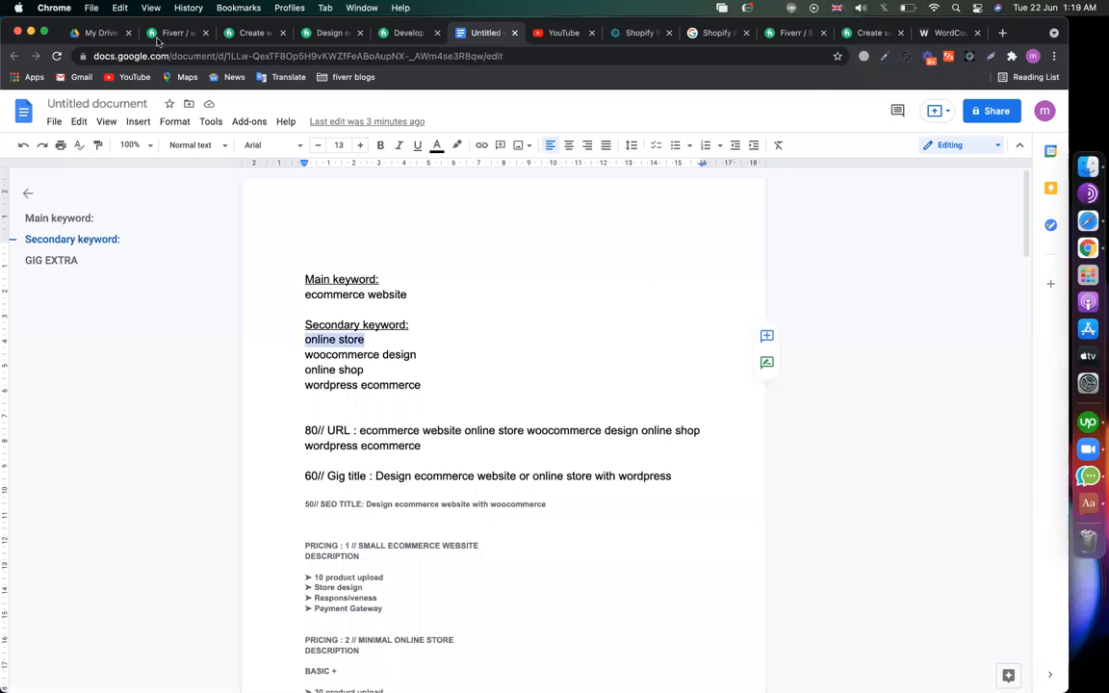
click(157, 39)
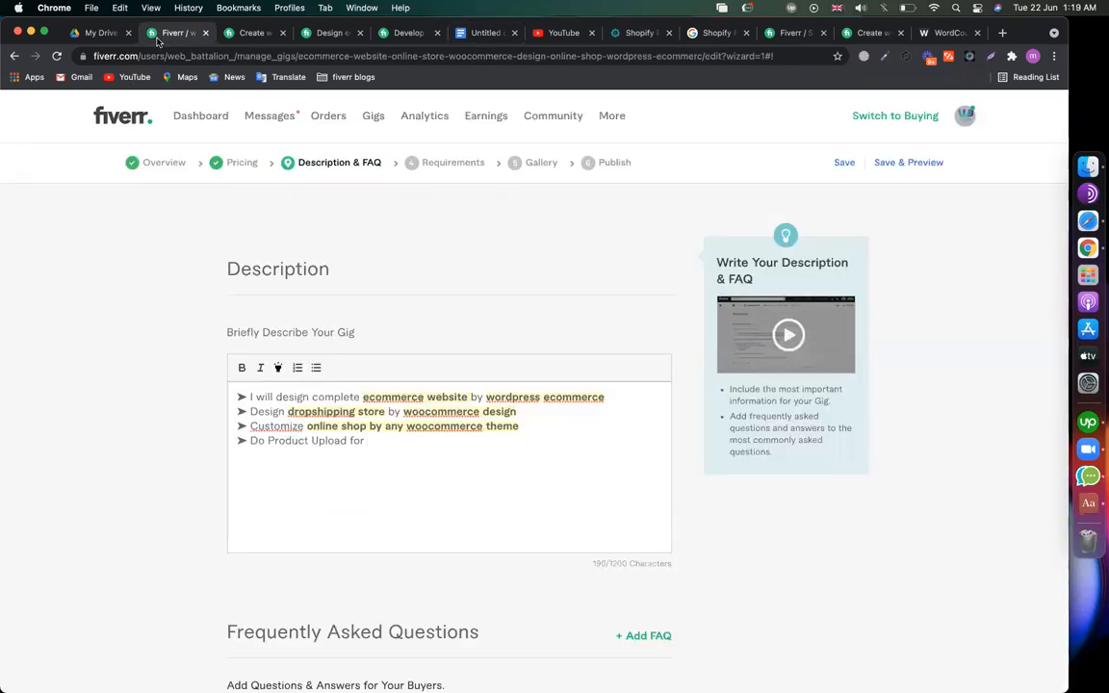
text(y)
text(you)
text(r)
key(super+v)
- Make "online store" bold and highlighted in the fourth line, and put the insertion point below the list
drag(393, 441, 465, 441)
click(279, 369)
click(508, 459)
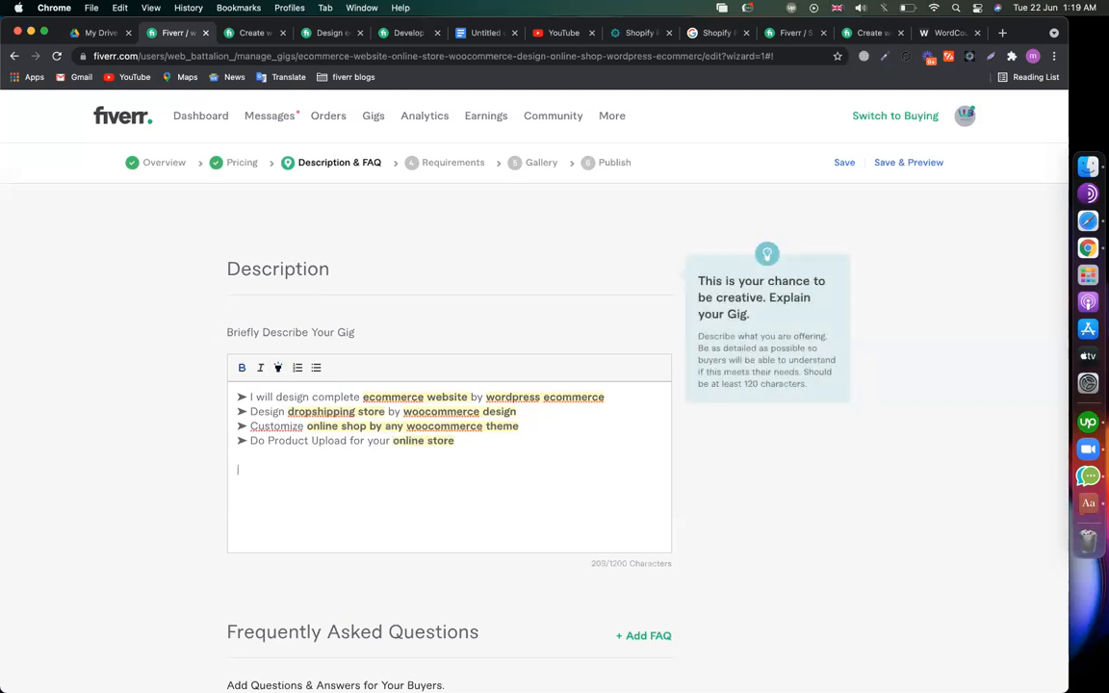
drag(463, 443, 239, 416)
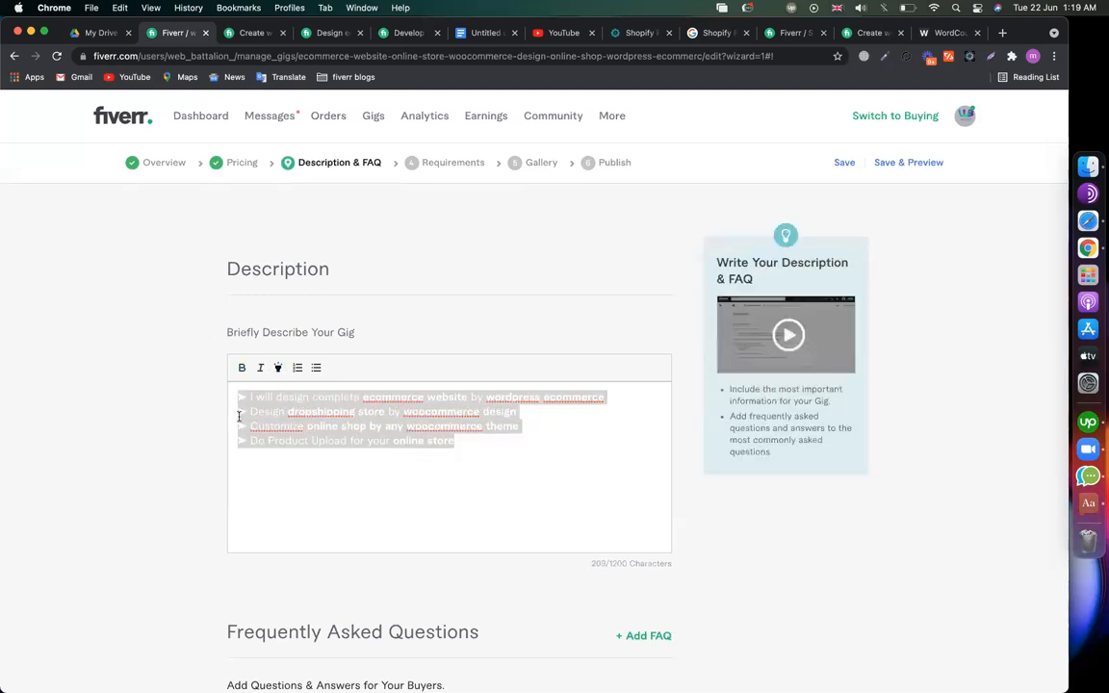
click(273, 477)
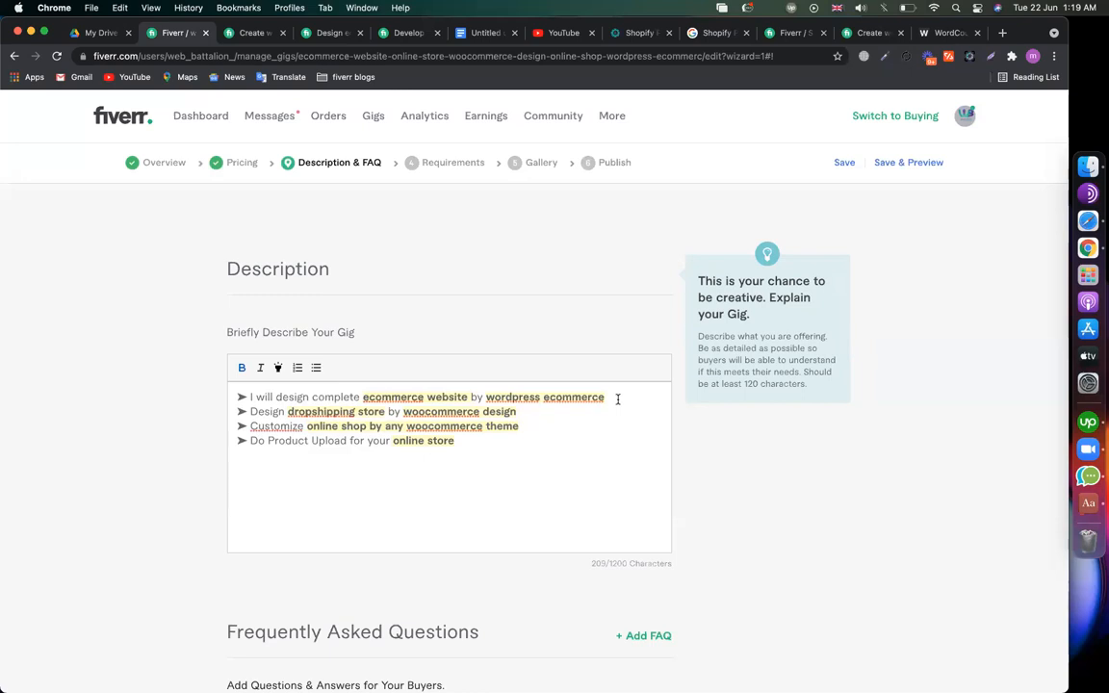
- Add the heading "My woocommerce design Features" below the arrow lines, copying "woocommerce design" from the Google Docs gig document
click(351, 480)
text(My)
click(484, 33)
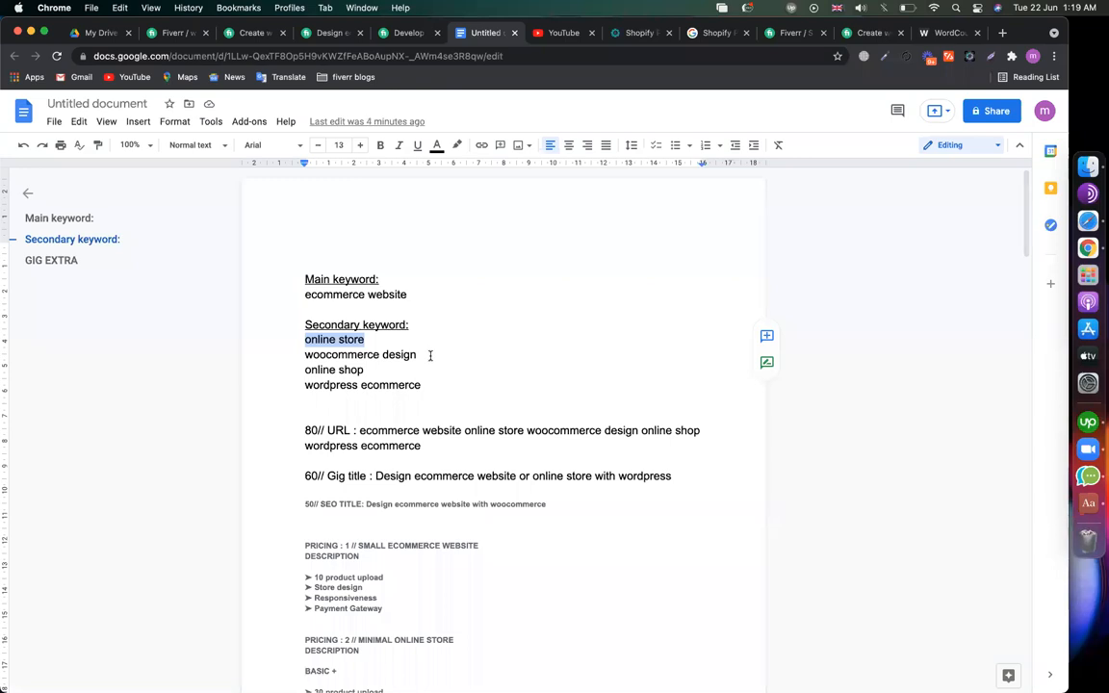
triple_click(271, 354)
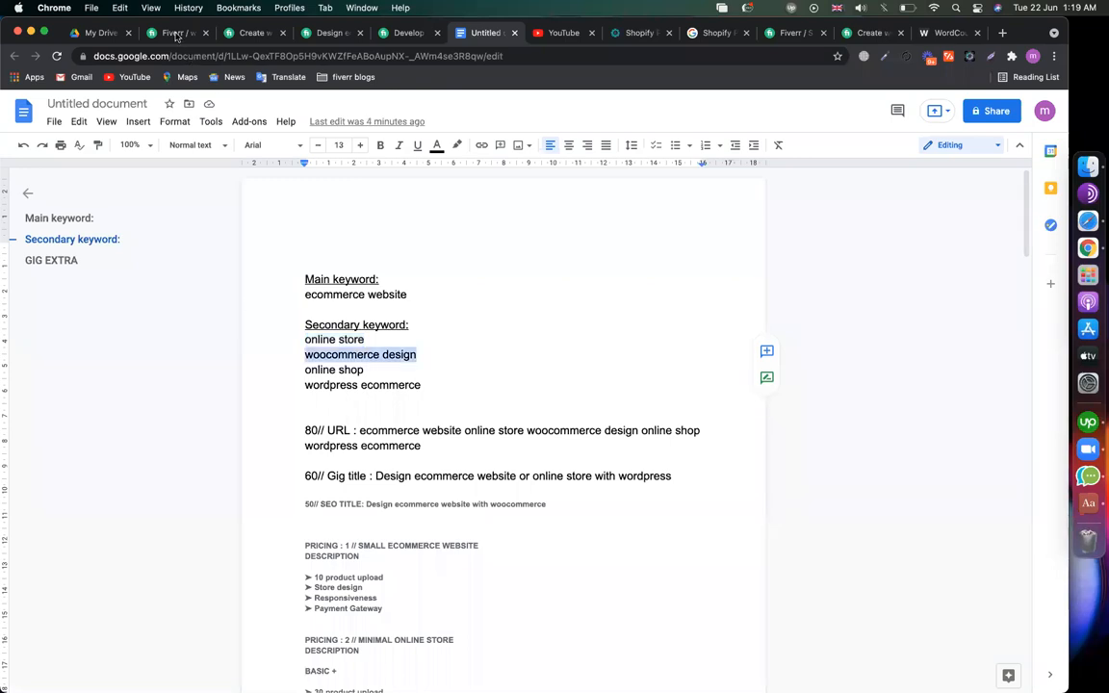
click(175, 32)
key(super+v)
text(Feat)
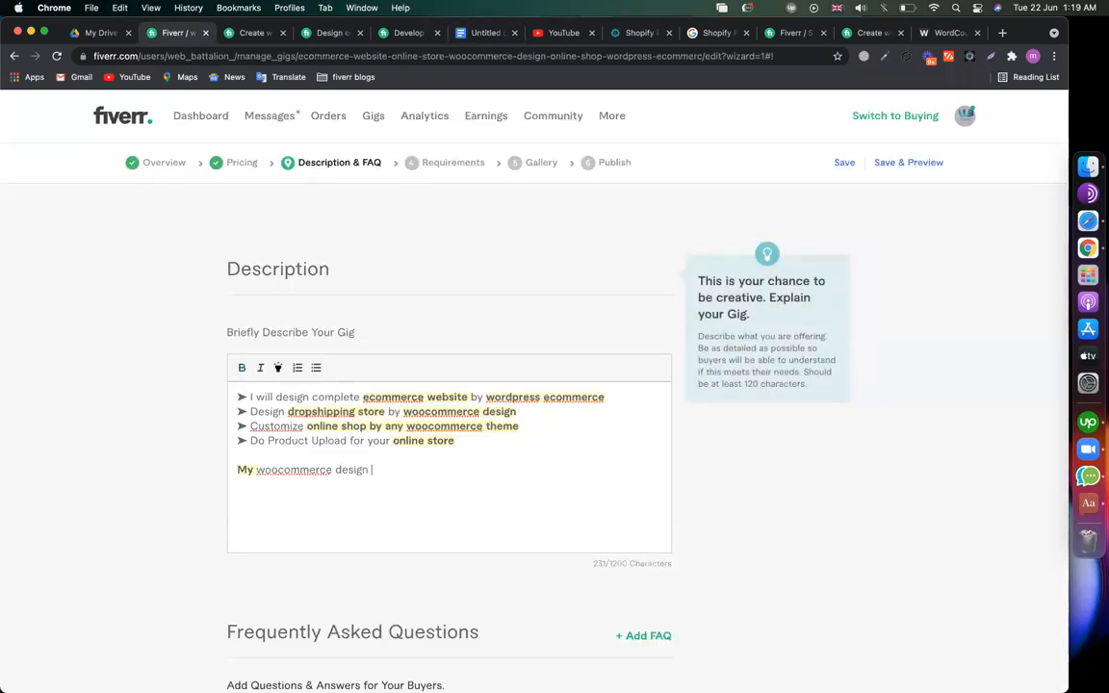
text(ures)
- Capitalize the words "Woocommerce" and "Design" in the features heading
drag(342, 471, 337, 470)
text(D)
drag(257, 470, 265, 469)
text(W)
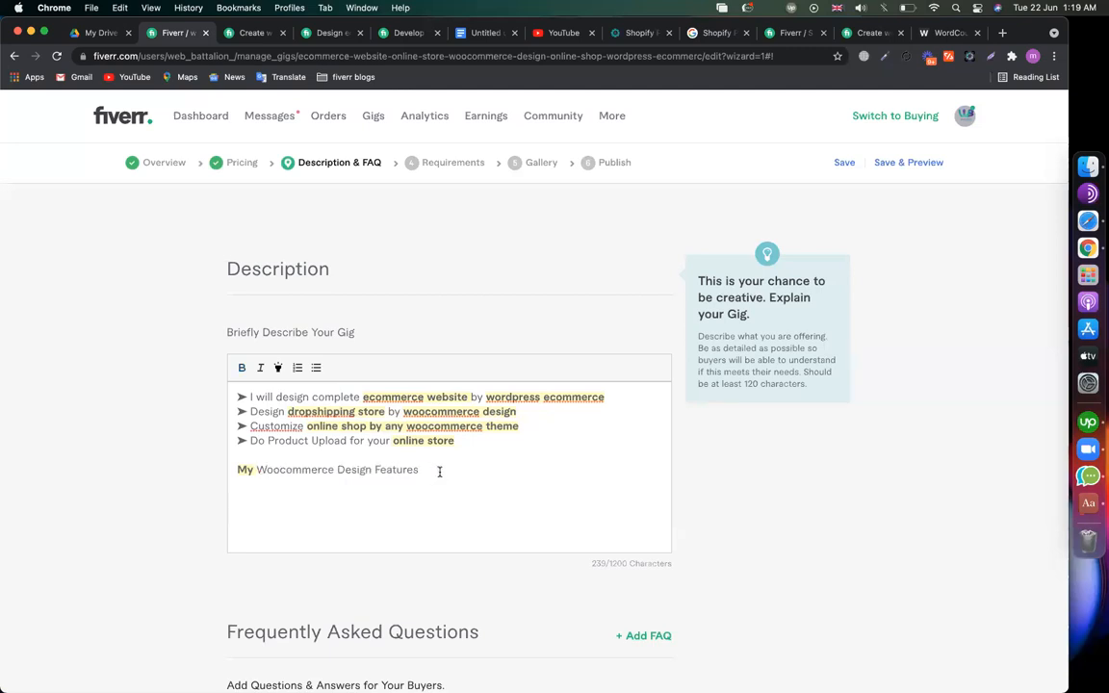
- Make the whole heading "My Woocommerce Design Features" bold and highlighted
drag(440, 472, 224, 474)
click(278, 368)
click(458, 475)
- Start a bulleted list below the features heading with "wordpress ecommerce store design", copying "wordpress ecommerce" from the Google Docs gig document
key(Return)
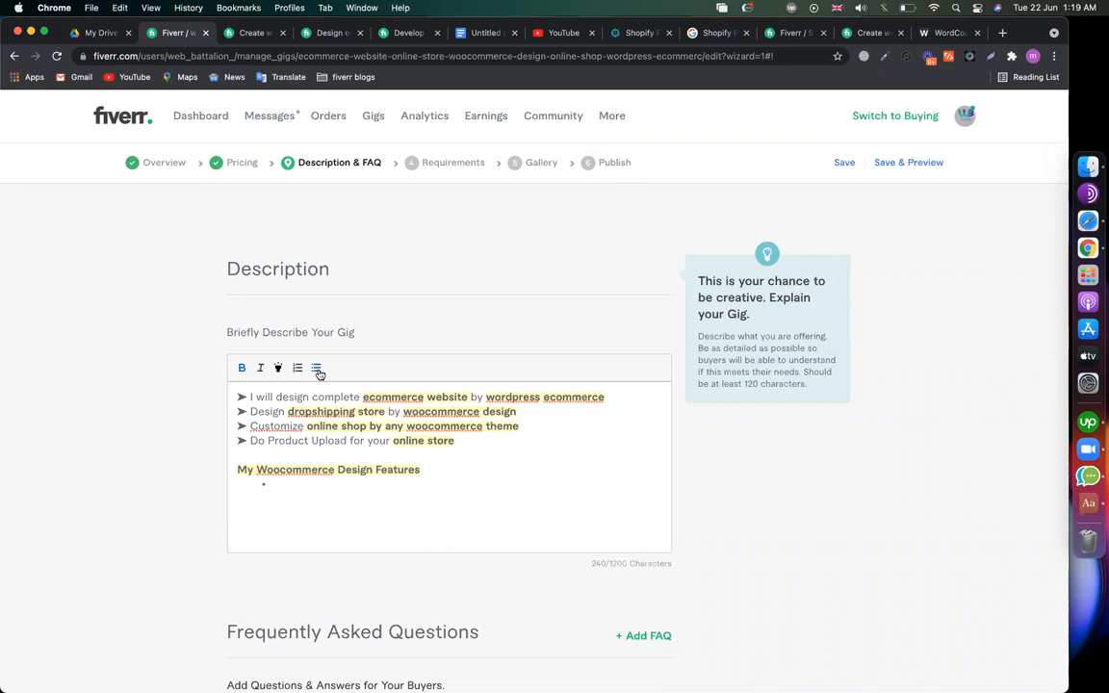
scroll(341, 433, down, 1)
text(S)
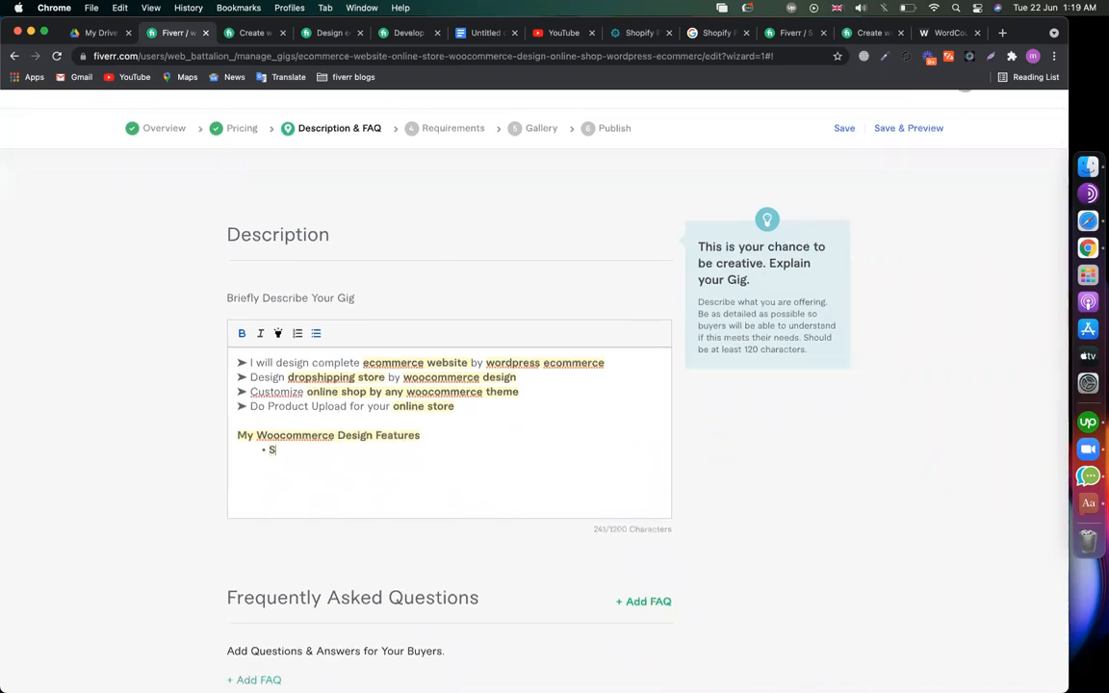
click(479, 33)
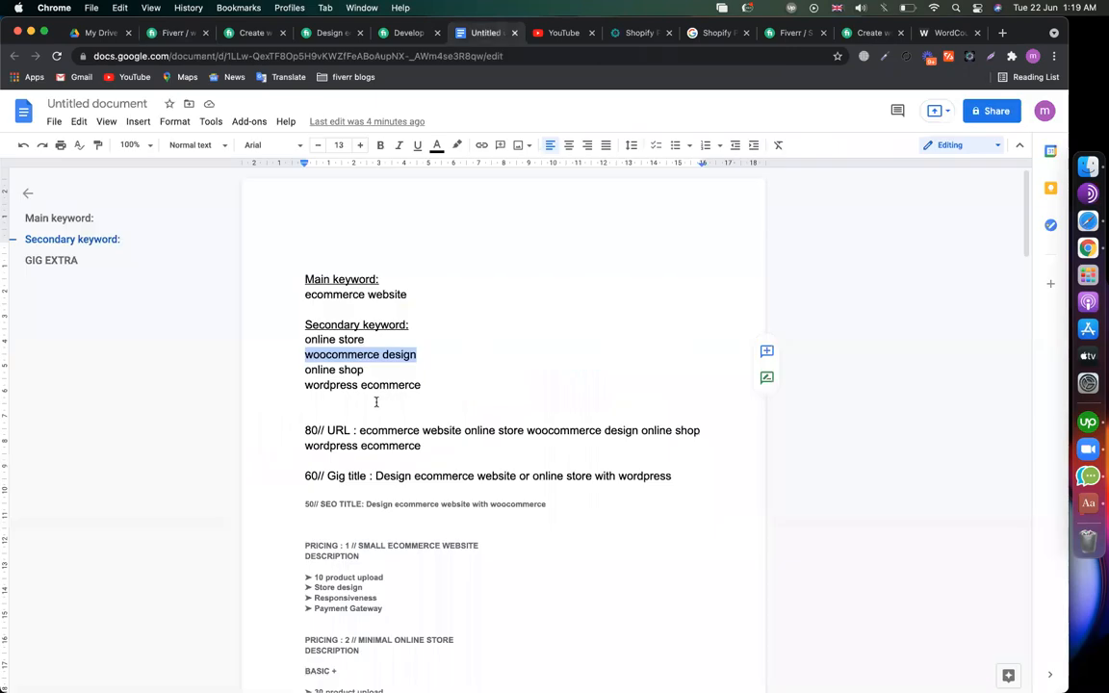
click(363, 352)
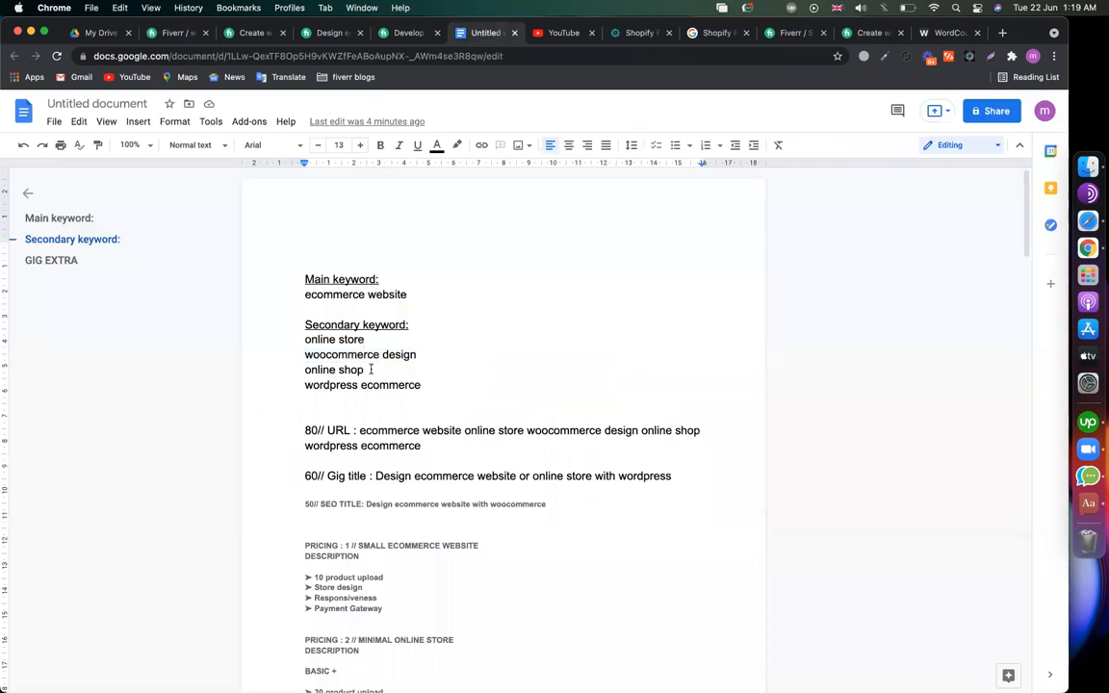
drag(438, 384, 305, 386)
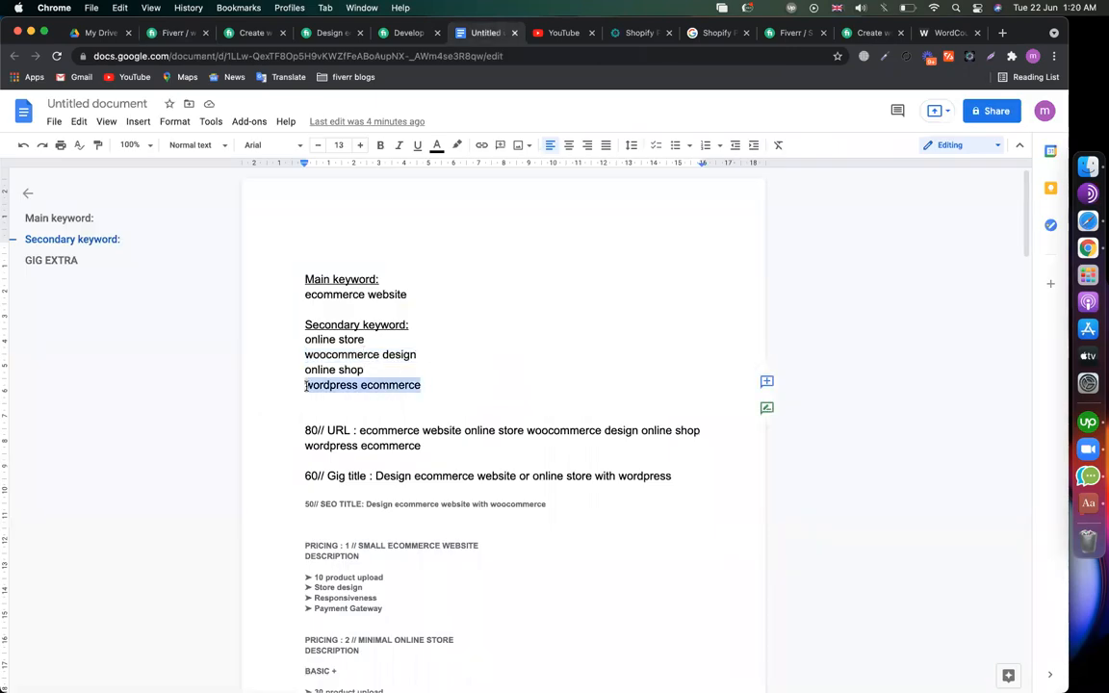
click(162, 36)
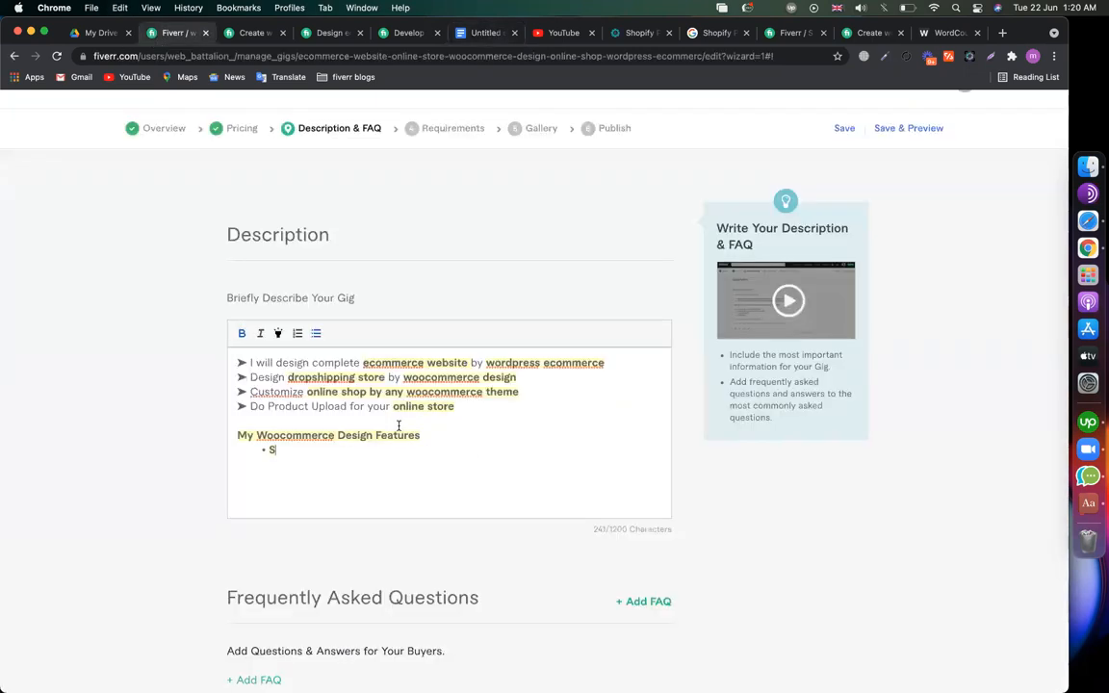
key(BackSpace)
key(super+v)
text(sti)
text(ore design)
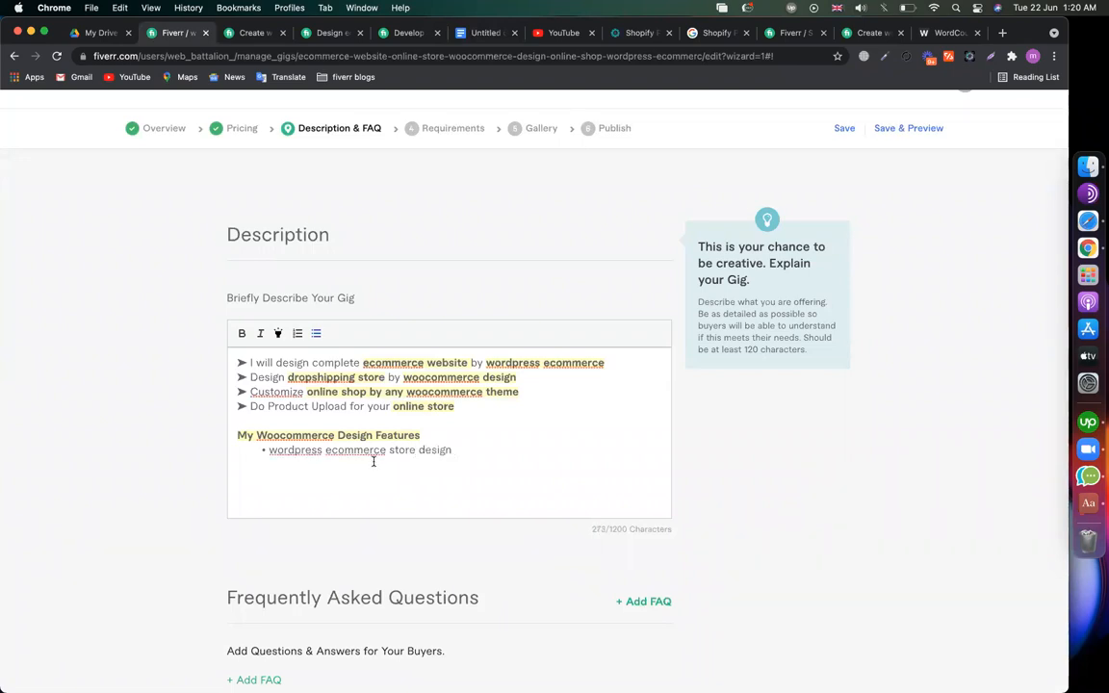
- Capitalize "Wordpress" in the first feature bullet and start a new bullet below it
drag(448, 450, 268, 449)
click(481, 443)
key(Return)
click(276, 449)
key(BackSpace)
text(W)
- Add the feature bullets "Payment gateway", "Shipping & Tax", "Product SEO" and "Facebook Pixel"
text(Payment)
text( gateway)
text(Shipping & Tax)
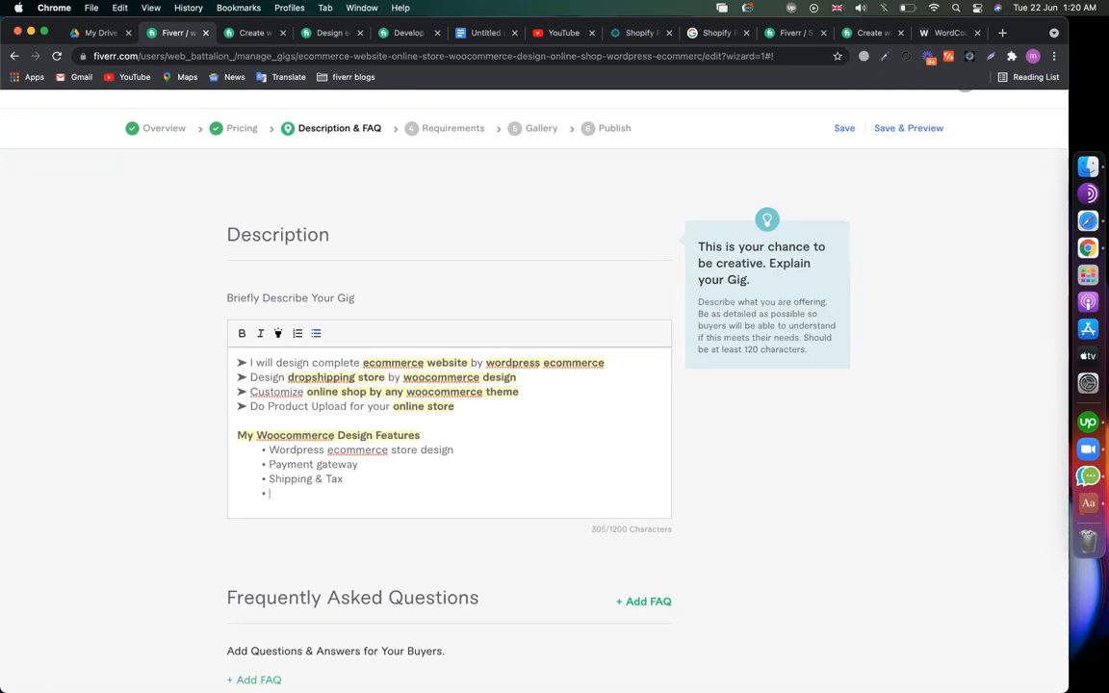
text(Product SEO)
key(Return)
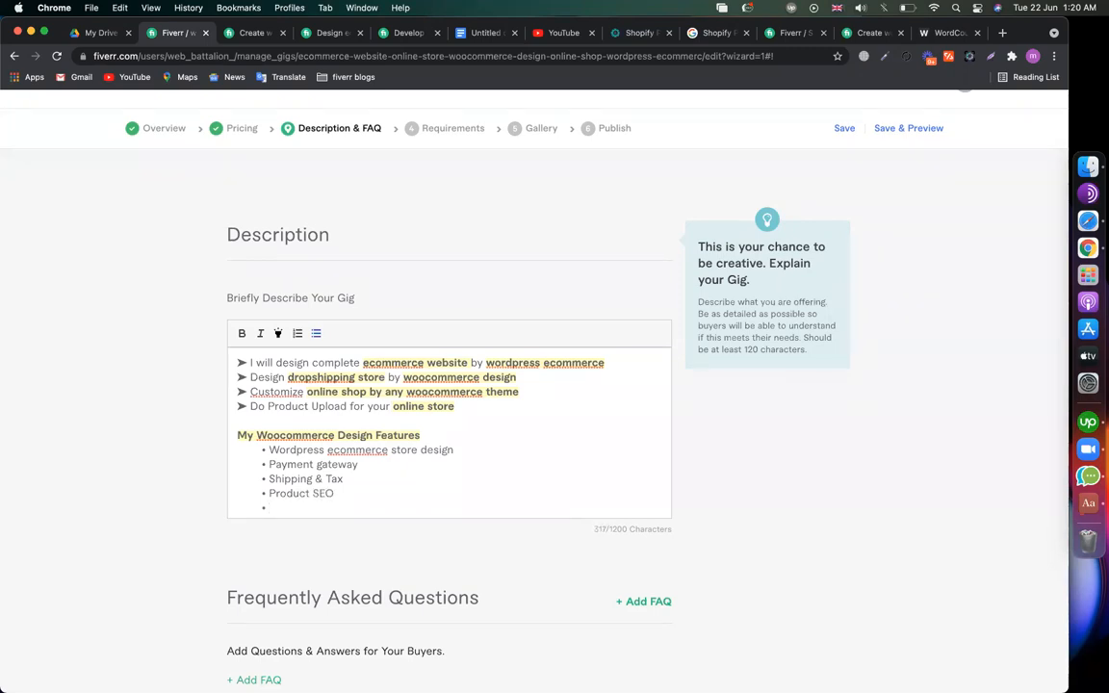
text(Facebook Pixel)
- Extend the "Facebook Pixel" bullet with "for ecommerce website", copying the keyword from the description's first line
drag(360, 363, 468, 364)
key(super+c)
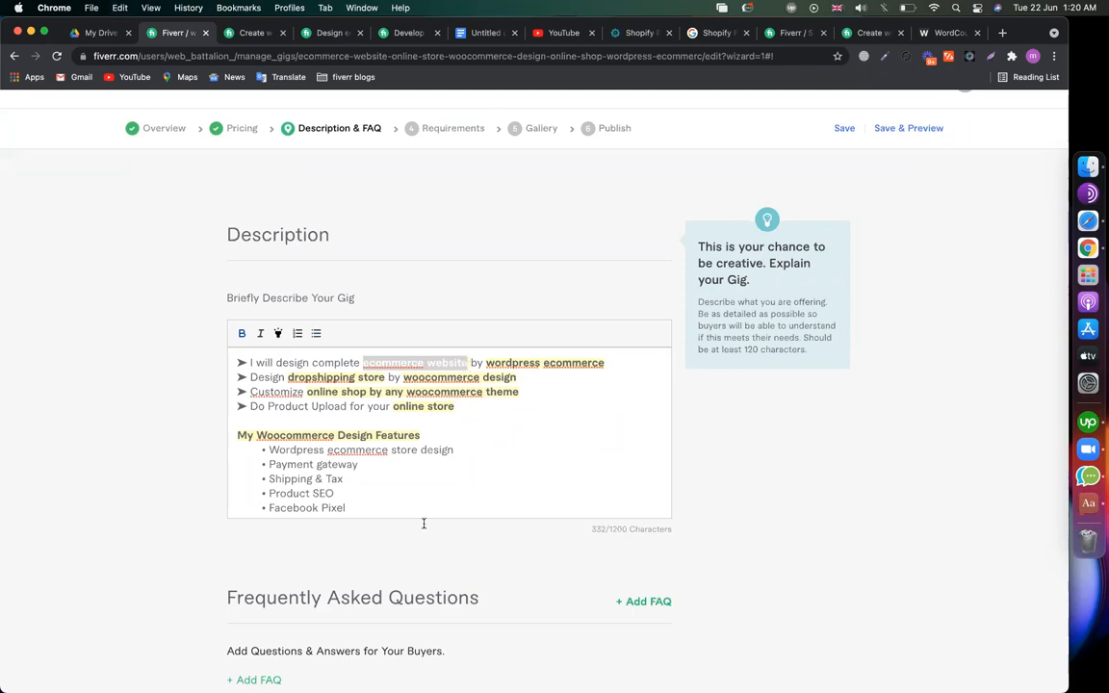
click(376, 508)
text(for)
key(super+v)
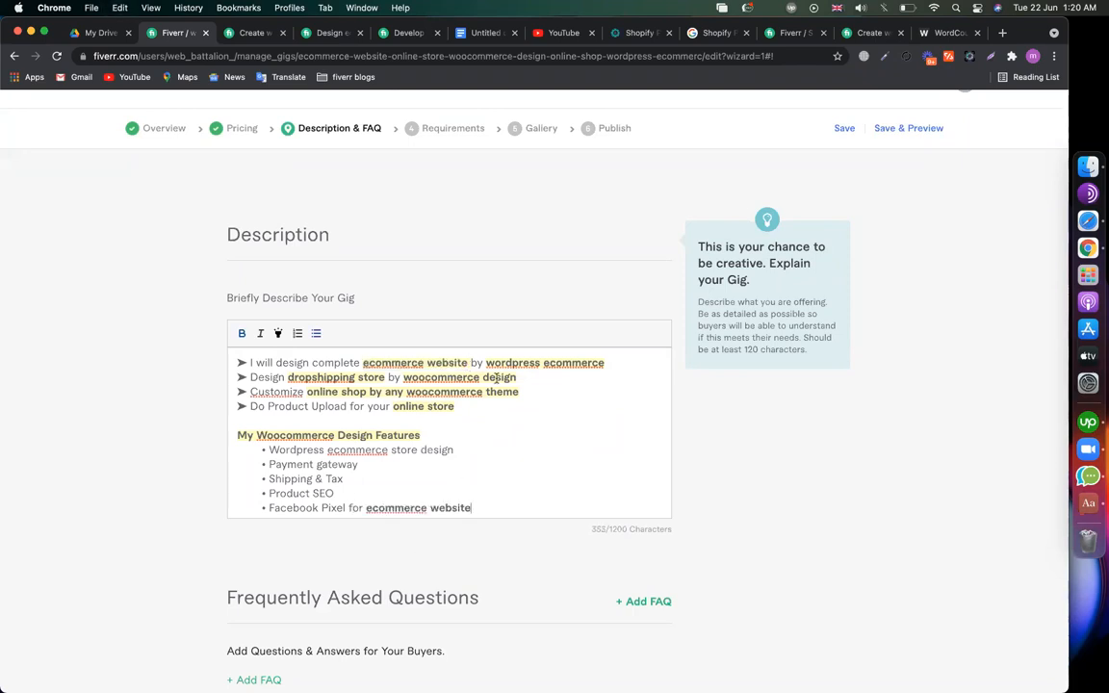
- Extend the "Product SEO" bullet with "for wordpress ecommerce", copying the keyword from the description's first line
drag(486, 363, 608, 363)
key(super+c)
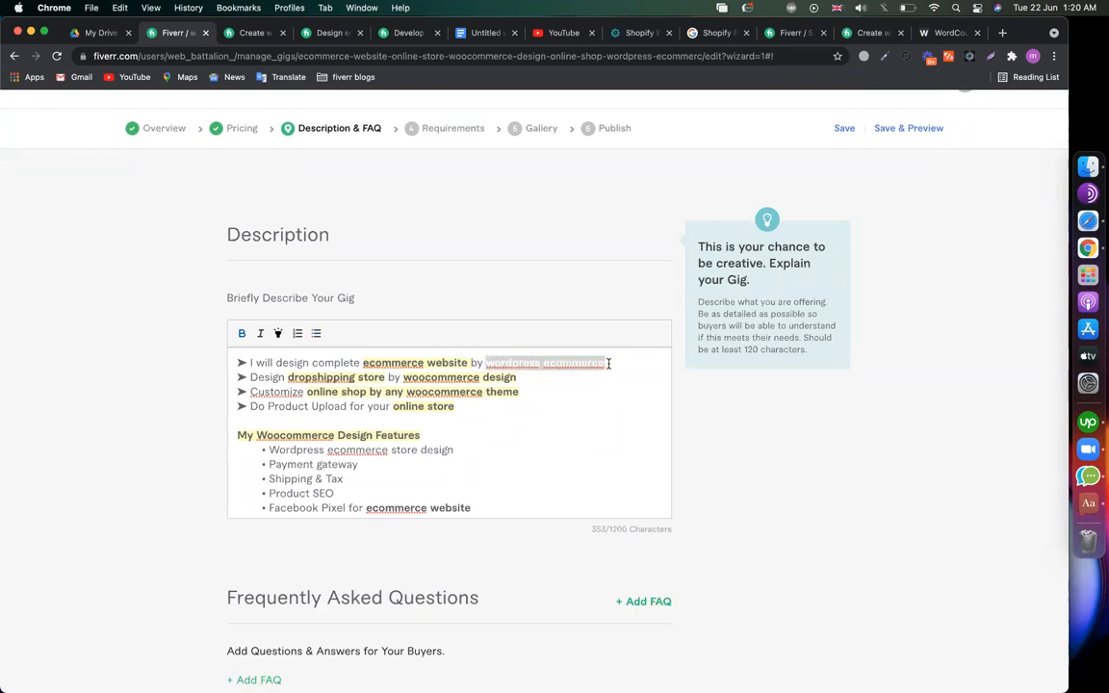
key(super+b)
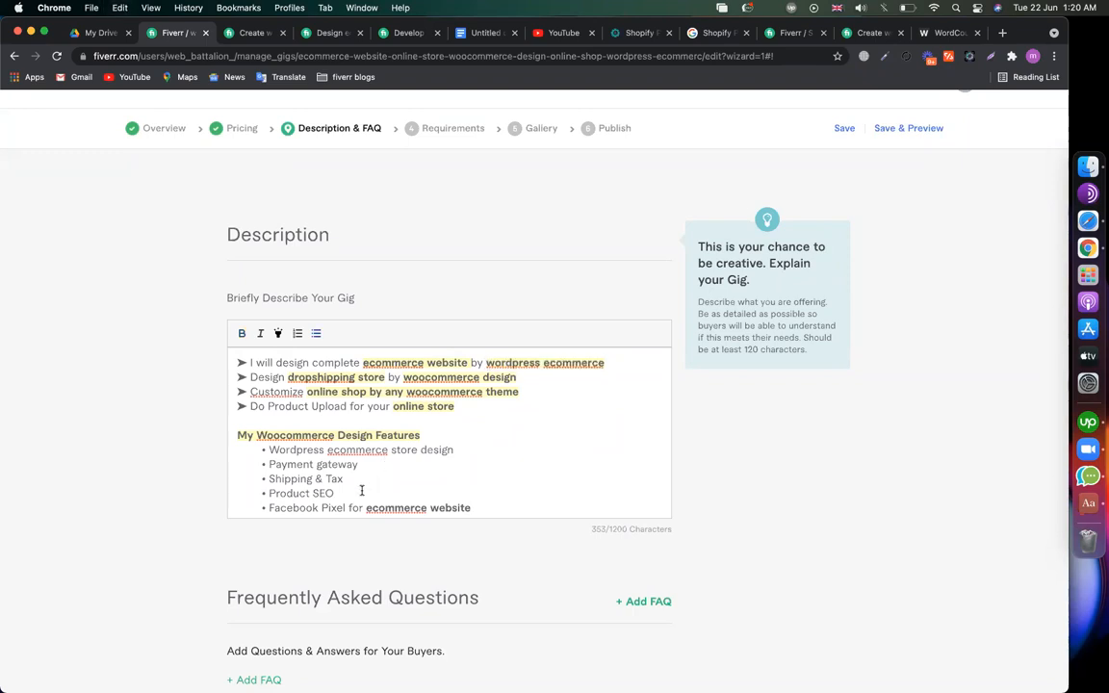
text(for)
key(super+v)
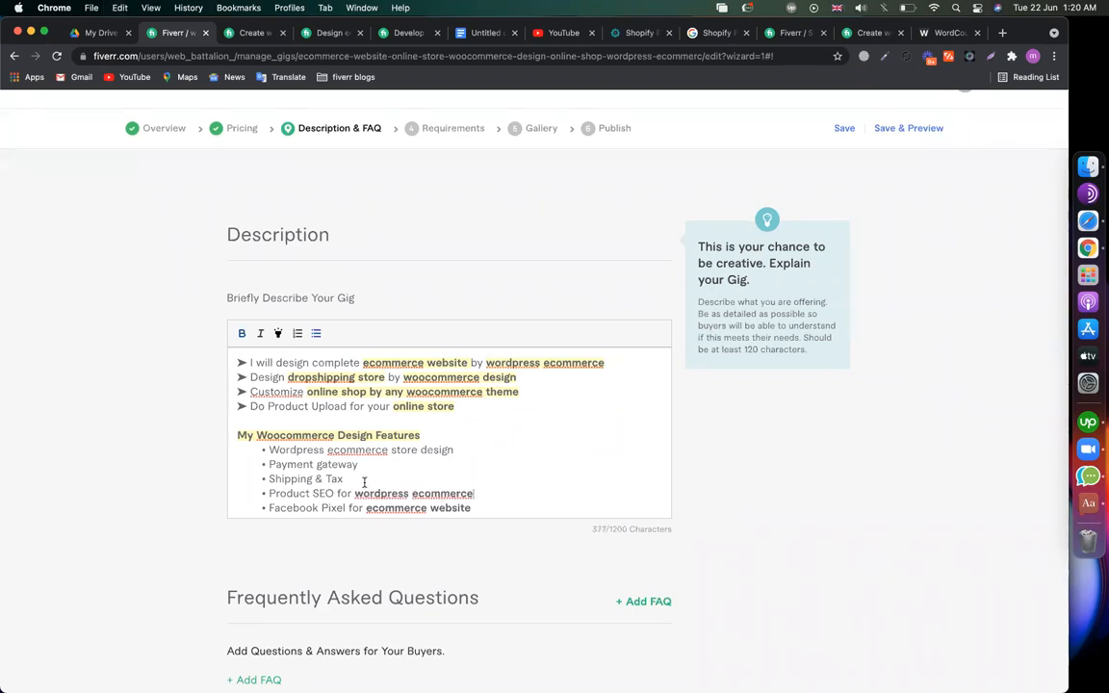
- Add the bullets "Theme customize", "Cart & Checkout" and "Product page design" at the end of the features list
click(499, 508)
key(Return)
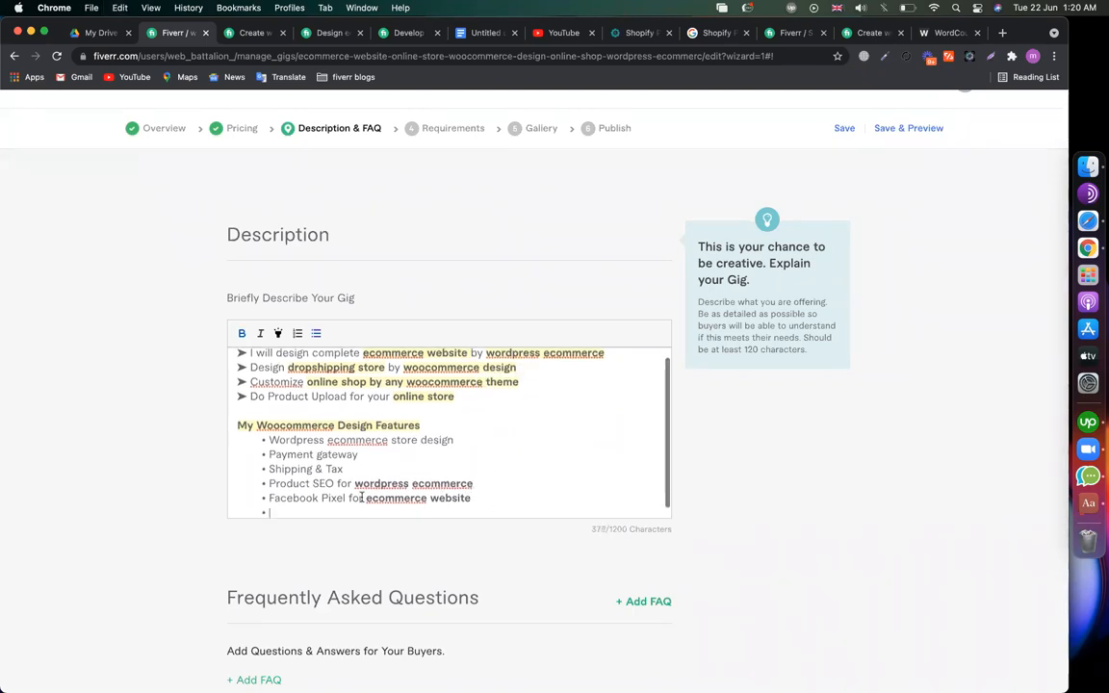
text(Theme customize)
key(Return)
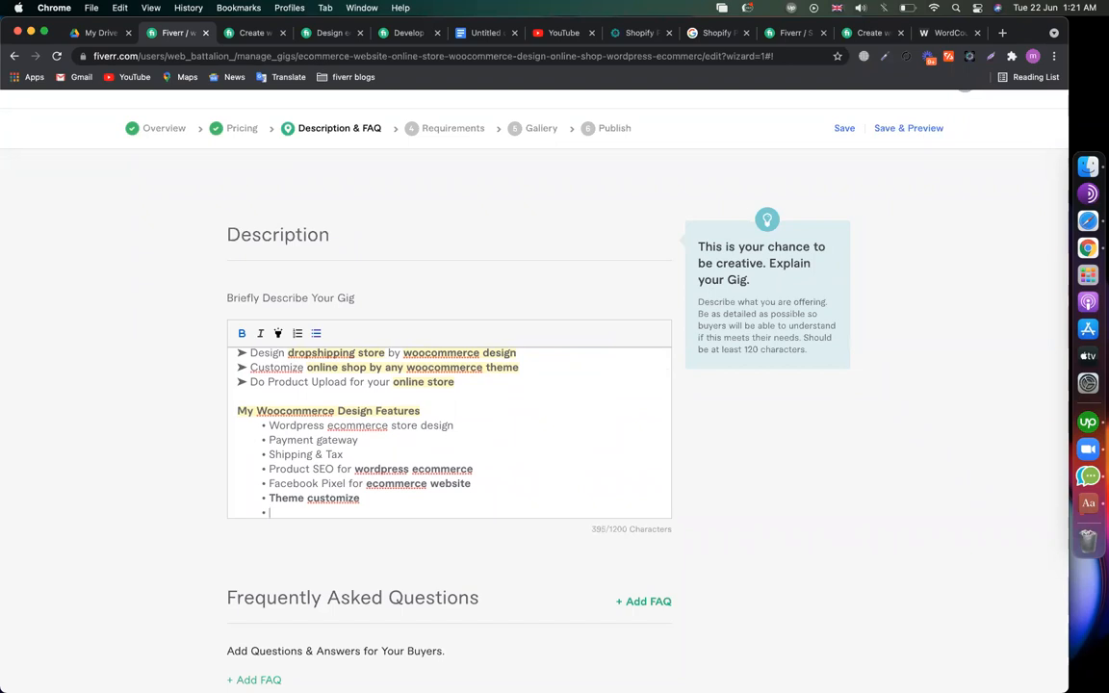
text(Cart & Che)
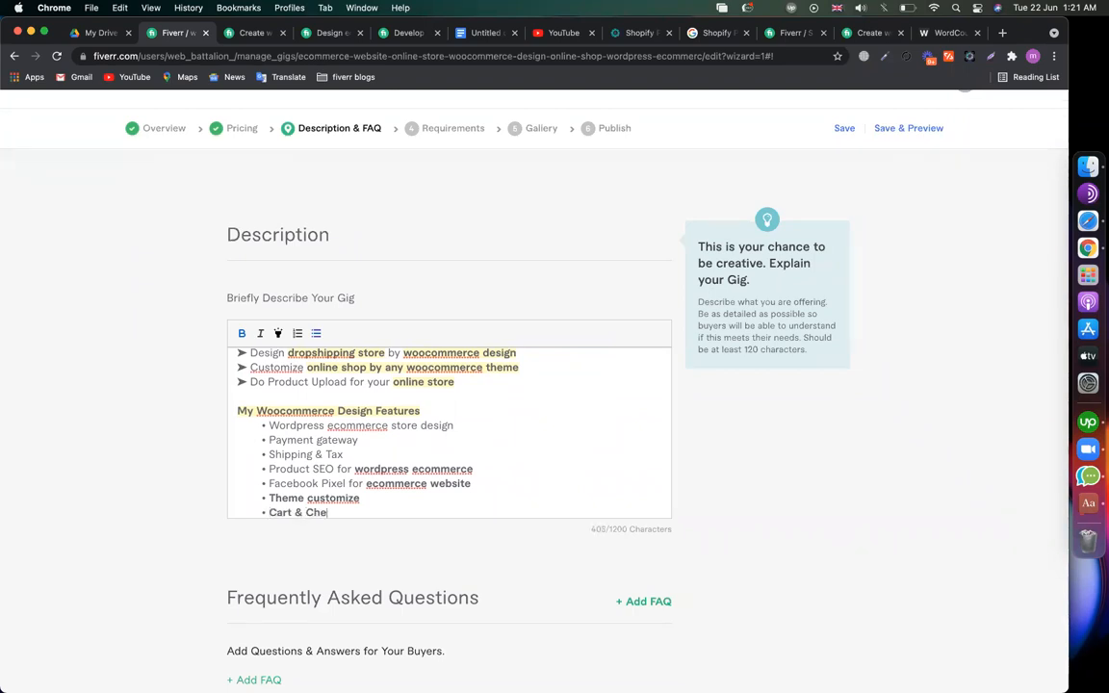
text(ckout)
key(Return)
text(Product page design)
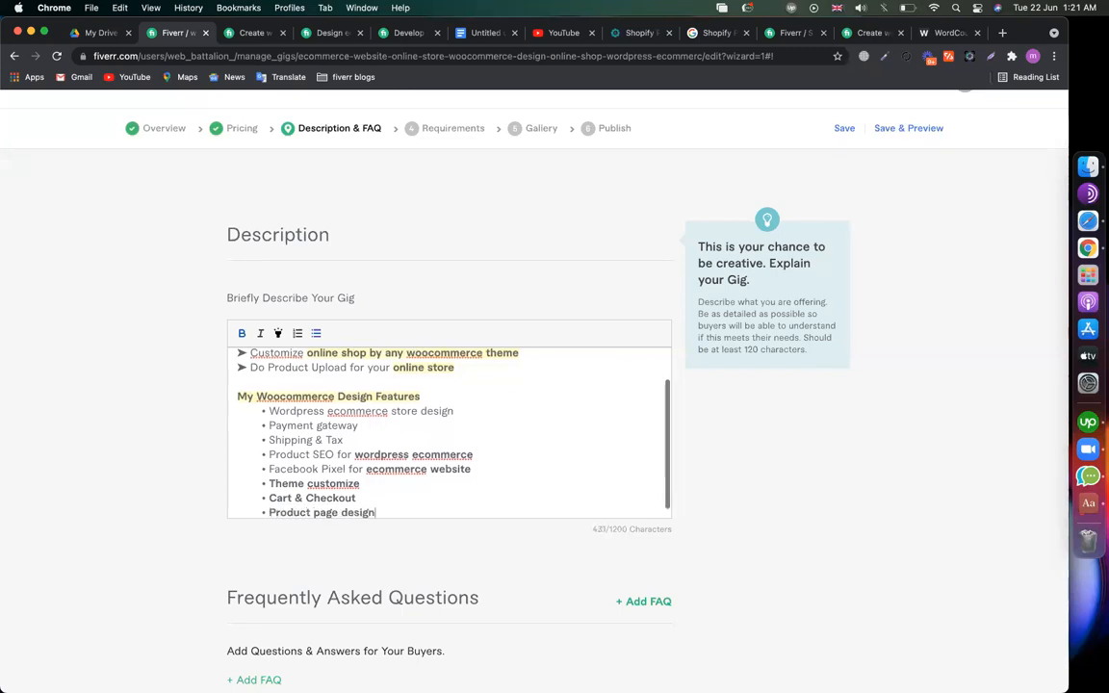
- Add a "woocommerce membership" bullet after "Product page design" and reword it as "Shop membership"
key(Return)
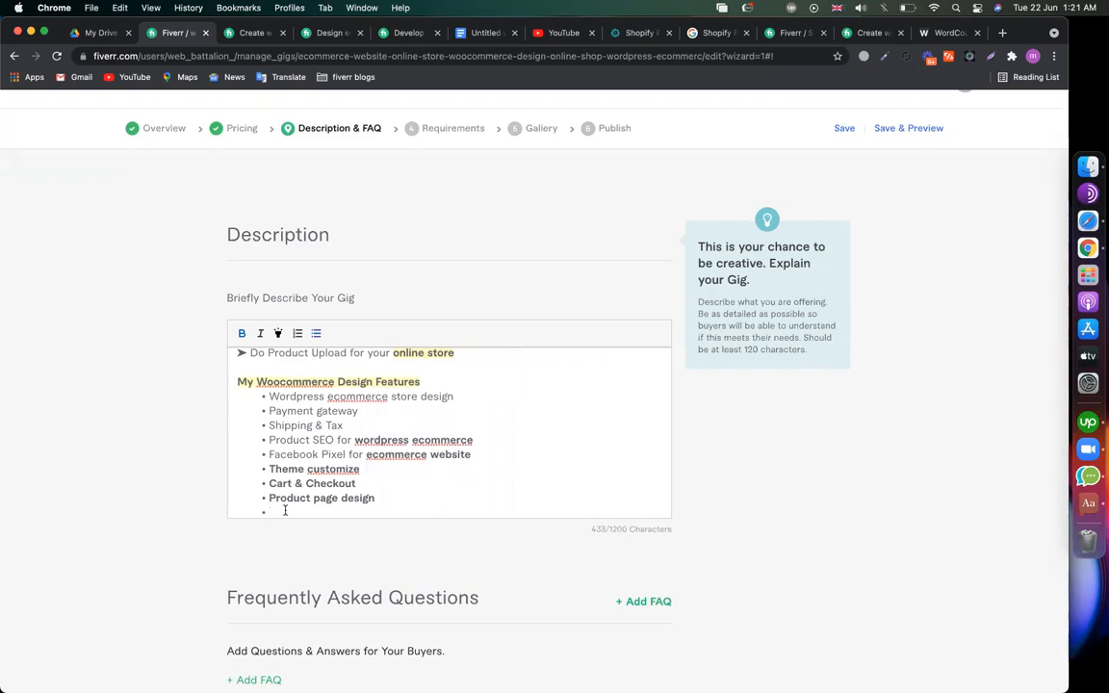
text(woocommerce member)
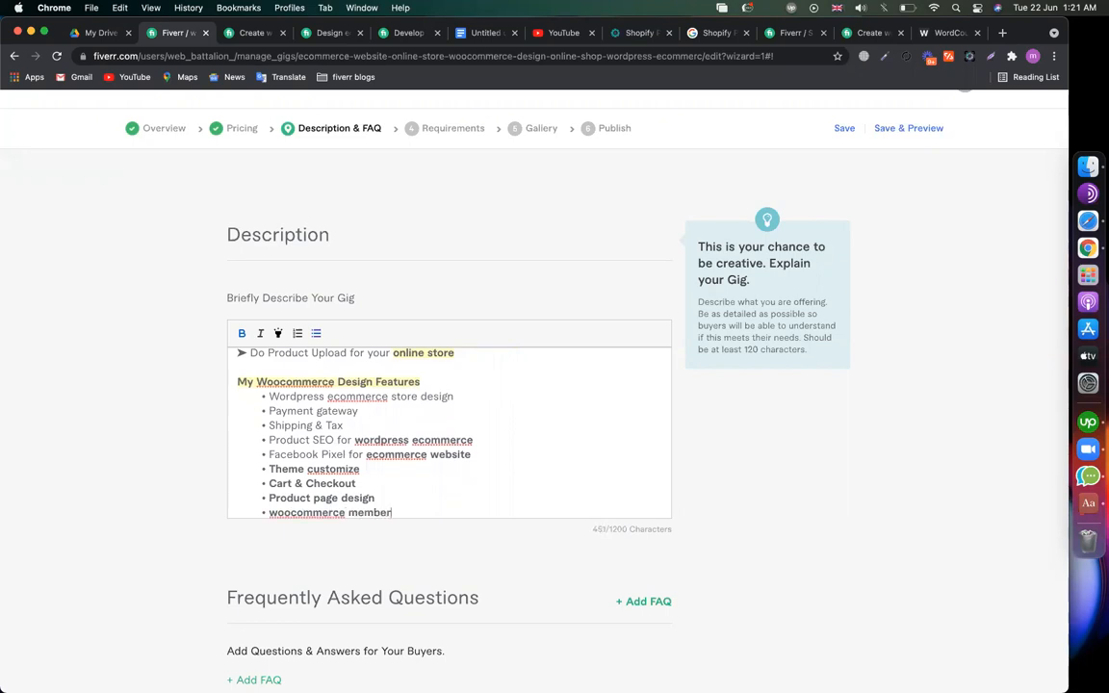
text(ship)
double_click(317, 512)
text(Shop)
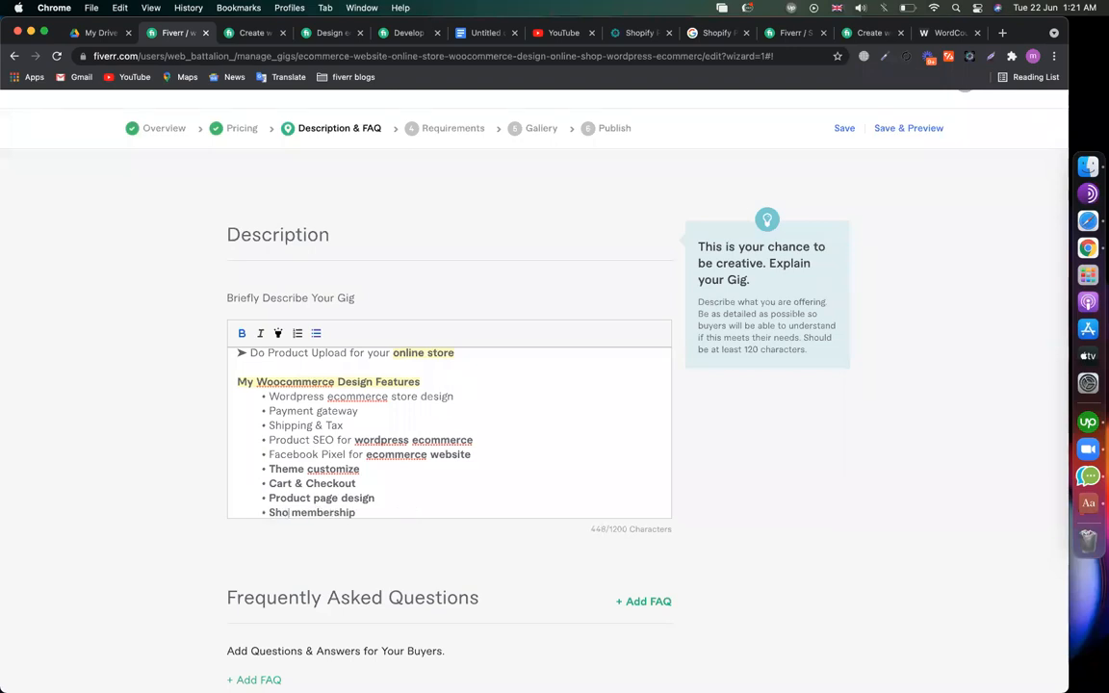
- Make all feature bullets from "Wordpress ecommerce store design" to "Shop membership" bold
scroll(410, 482, down, 1)
drag(371, 502, 268, 385)
click(241, 337)
click(364, 487)
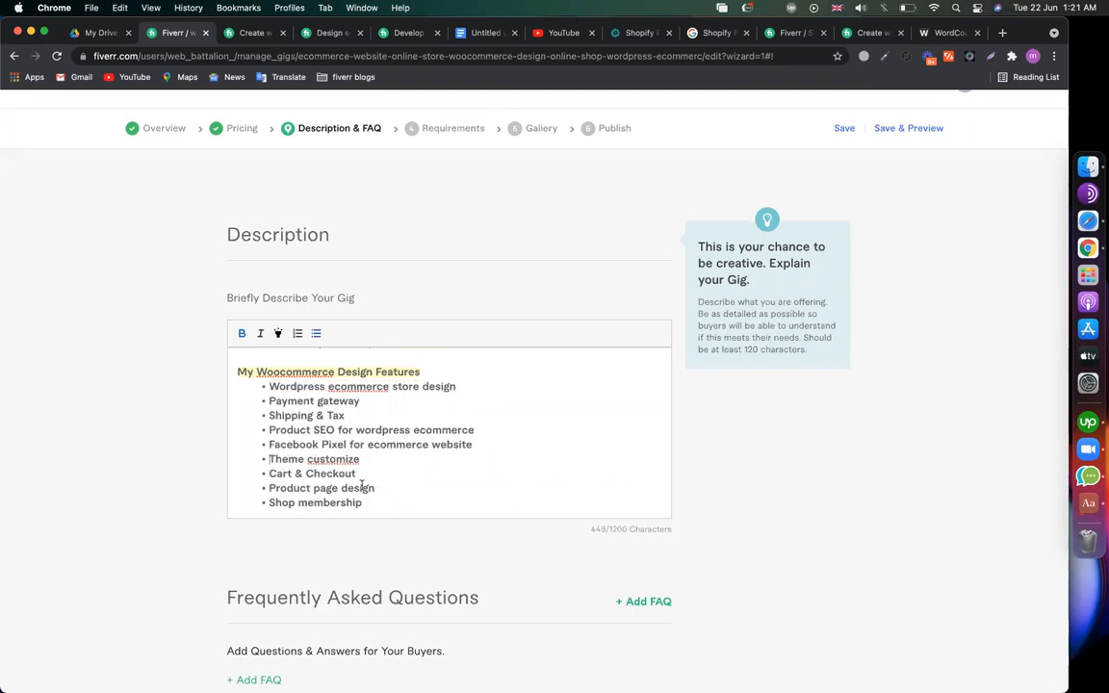
drag(366, 502, 268, 385)
click(395, 508)
- Add the bullet "woocommerce addons" after "Shop membership" and leave blank lines below the list
key(Return)
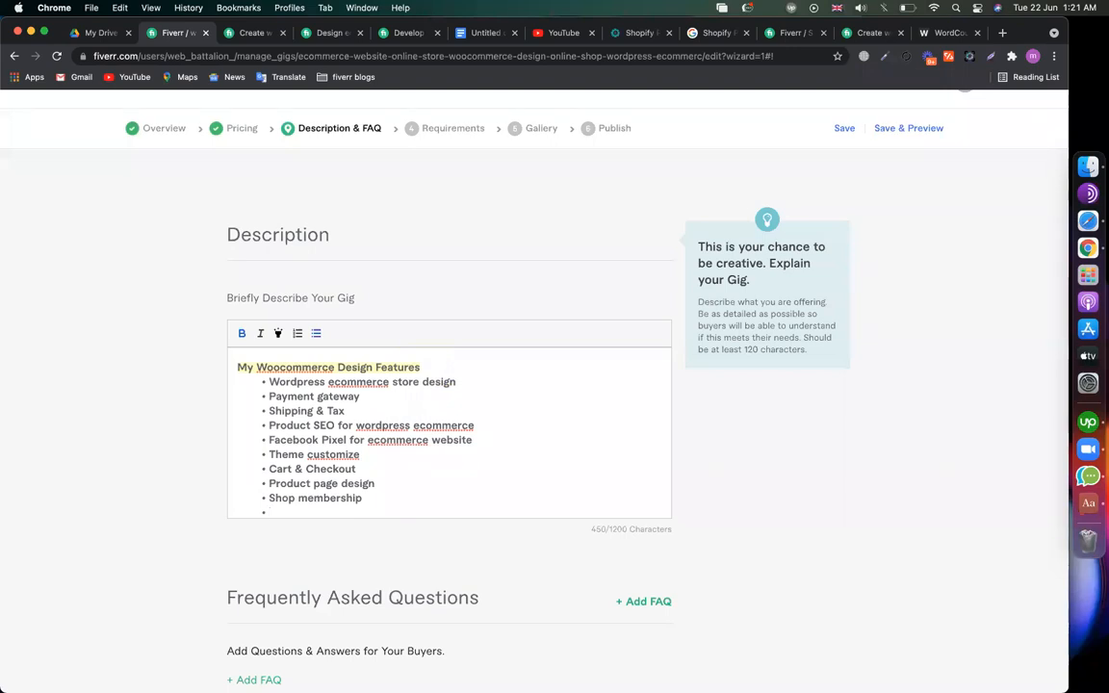
text(woocommerce addons)
key(Return)
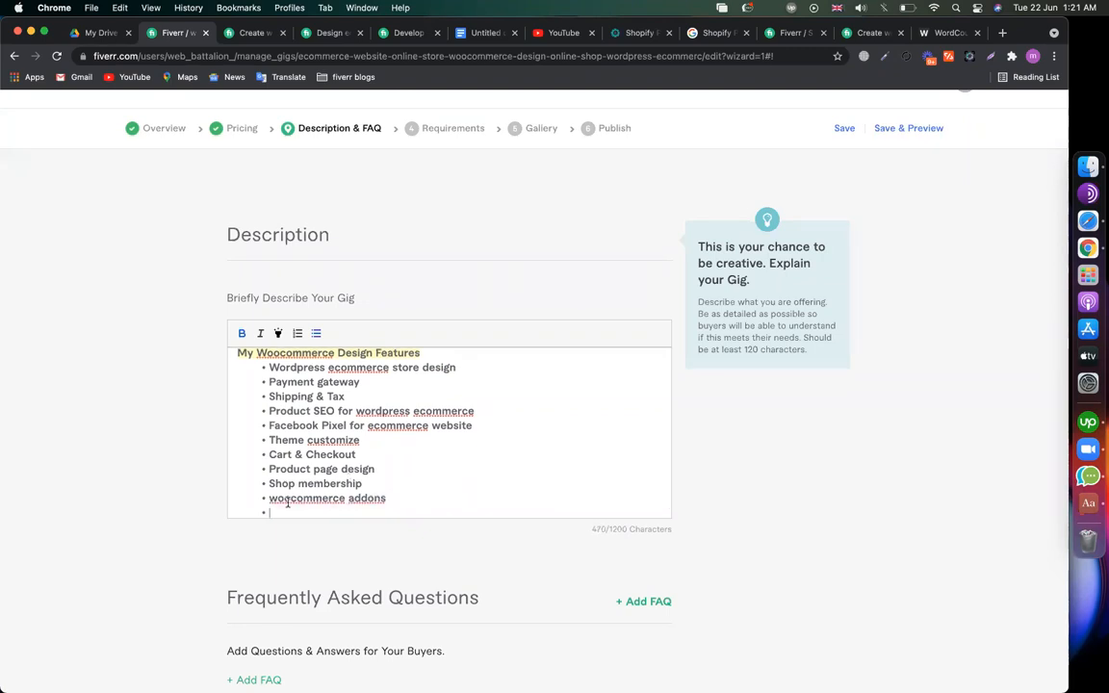
key(Return)
key(Return)
key(Return)
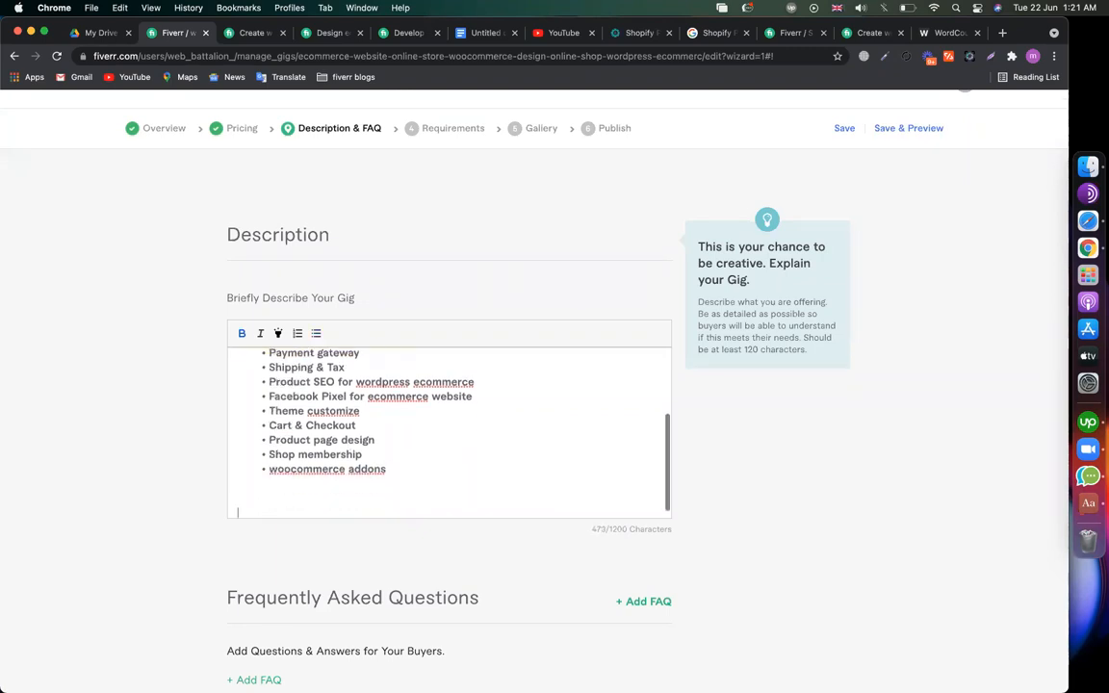
- Check the description's character count and add the bullets "Facebook Pixel" and "Product research" after "woocommerce addons"
double_click(594, 529)
click(408, 462)
double_click(597, 528)
click(461, 473)
key(Return)
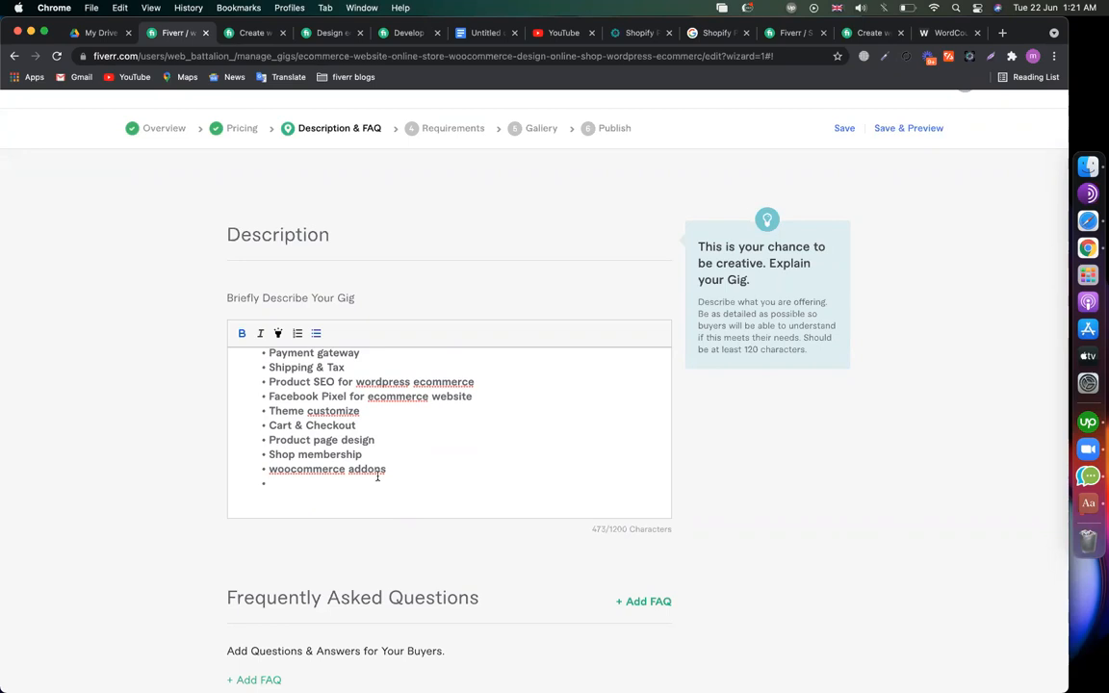
text(Faceboo)
text(k Pixel)
key(Return)
text(Product research)
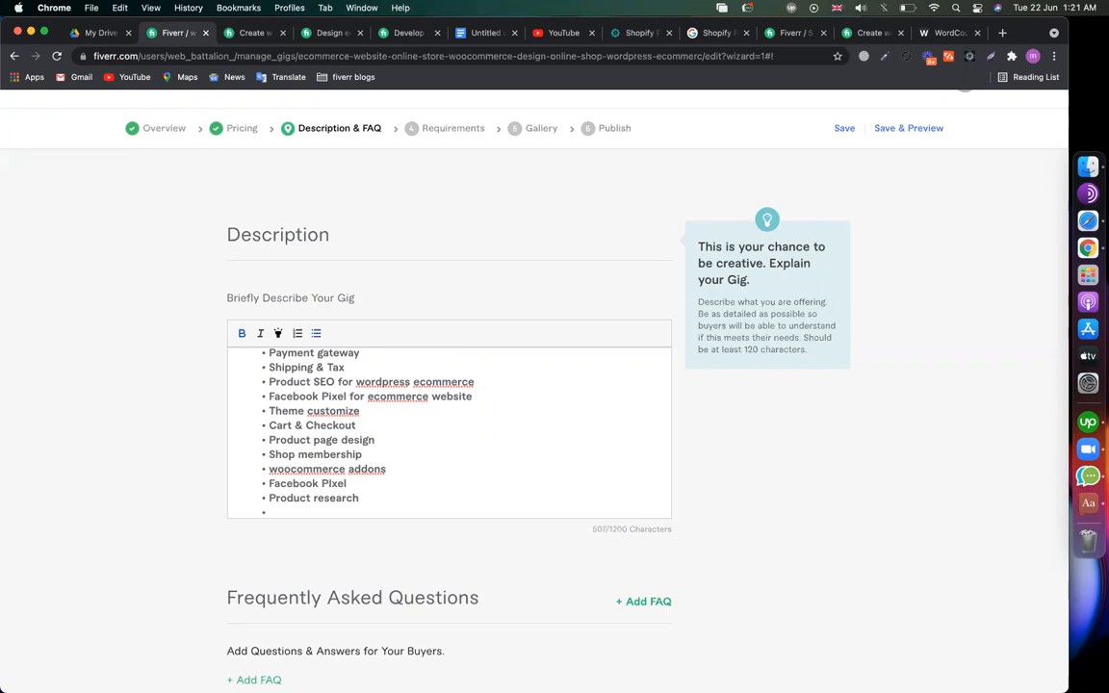
- Capitalize "Woocommerce" in the addons bullet and replace the "Facebook Pixel" bullet below it with "Chat Bot"
key(shift+Right)
text(W)
drag(354, 485, 267, 484)
key(BackSpace)
text(Chat Bot)
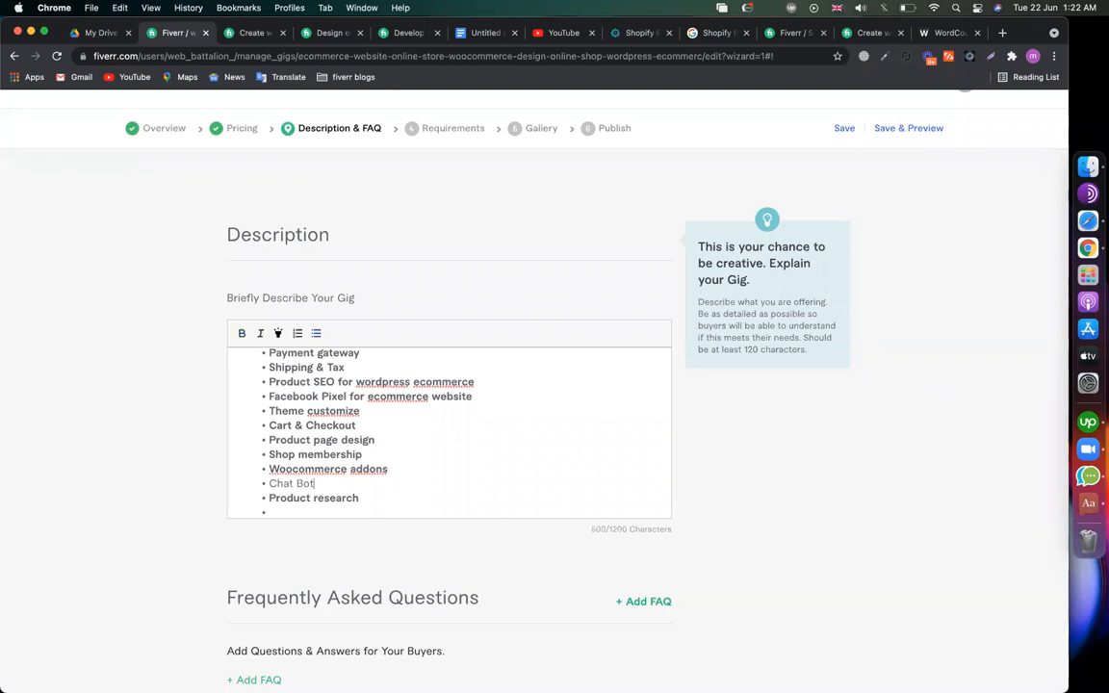
- Add the bullets "Email marketing" and "Pop Up form" at the end of the features list
scroll(324, 479, down, 2)
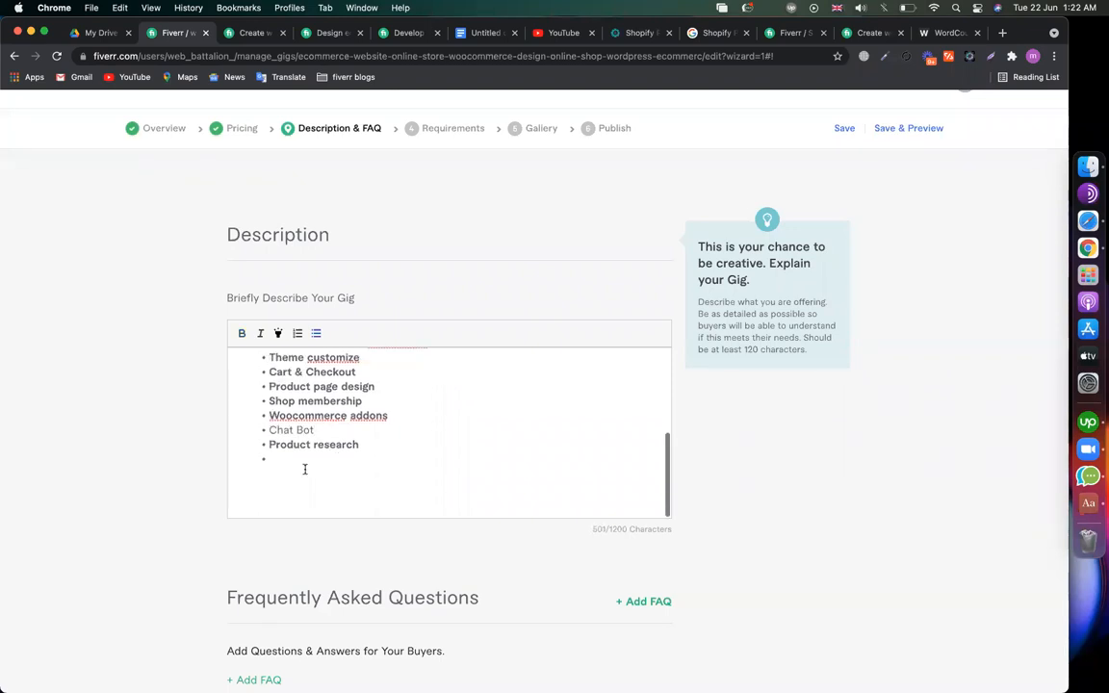
text(Email marketing )
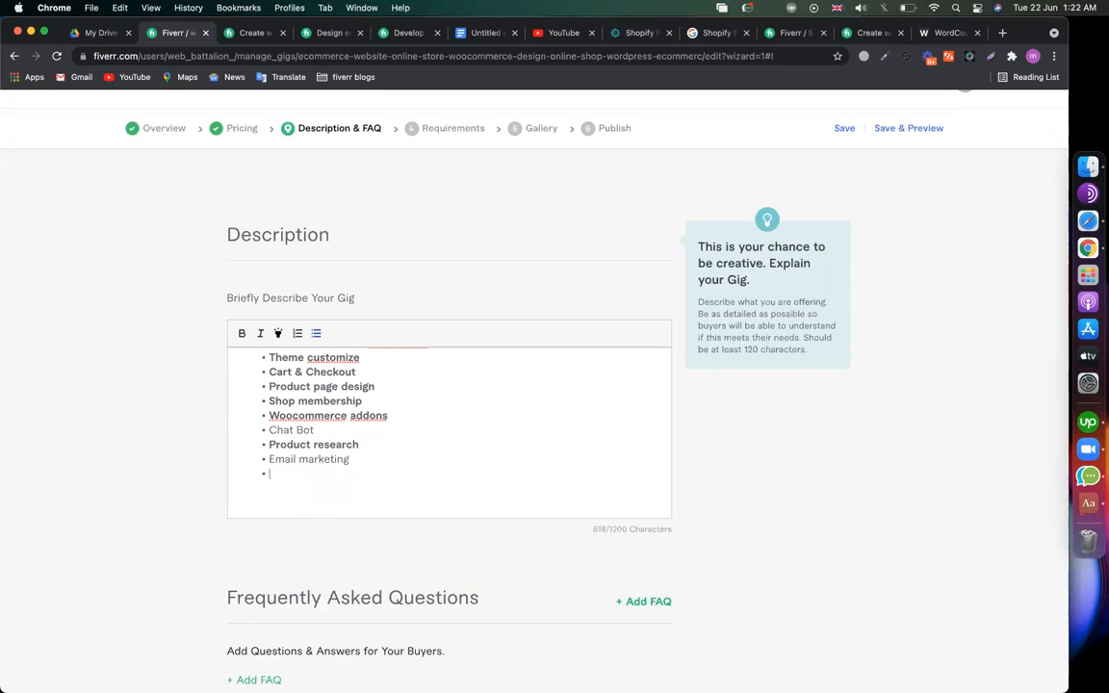
text(Pop Up d)
text(rom)
key(BackSpace)
key(BackSpace)
key(BackSpace)
key(BackSpace)
text(orm)
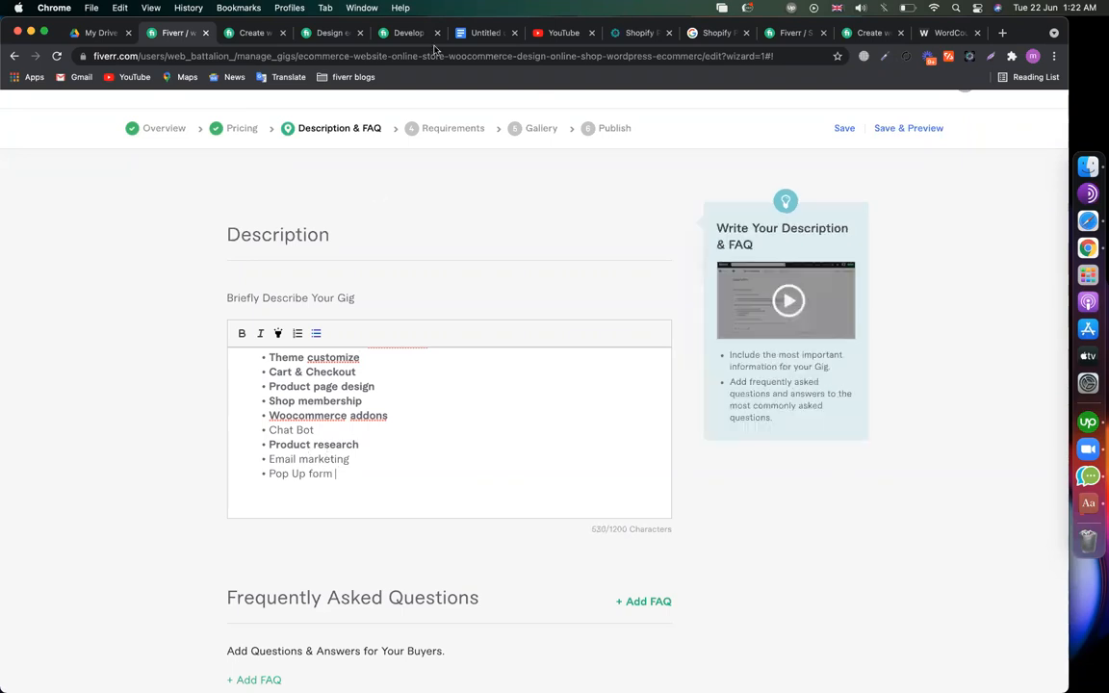
- Review the "Why choose us over other Sellers?" list in the competing ecommerce gig and return to the gig description
key(super+5)
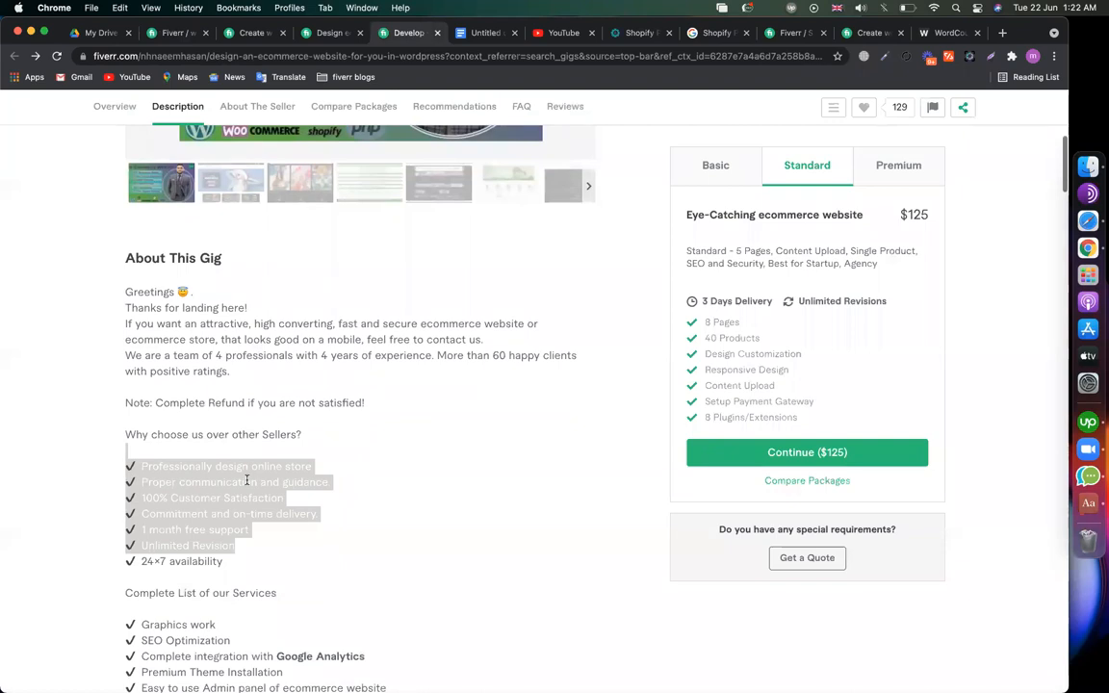
click(277, 534)
drag(255, 527, 113, 496)
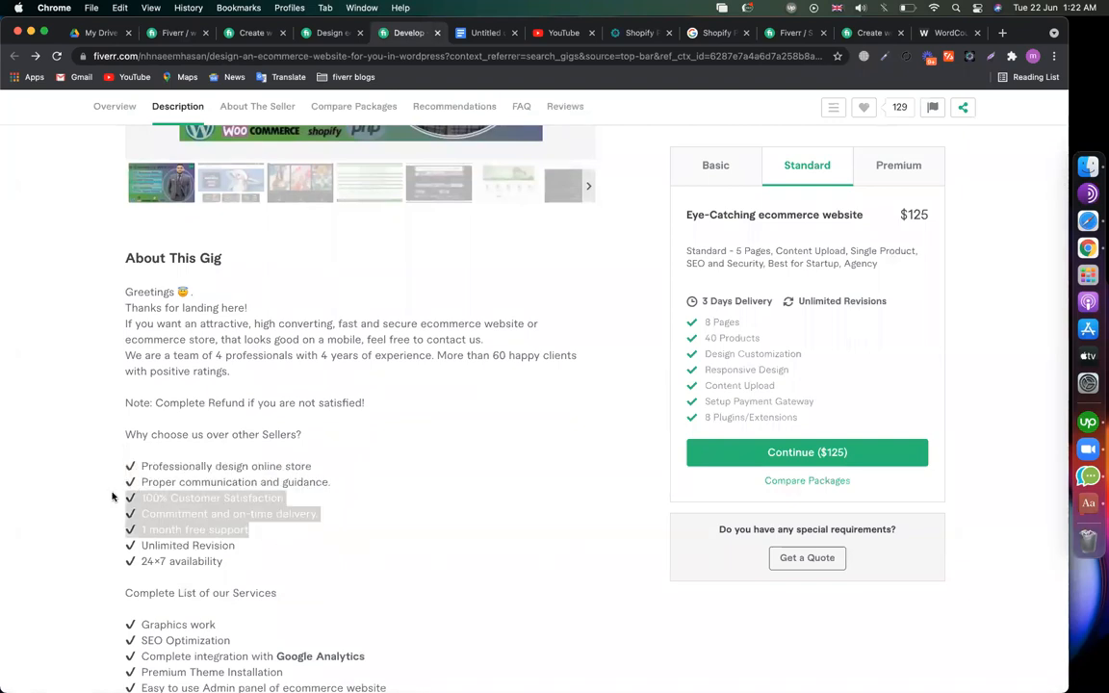
click(163, 500)
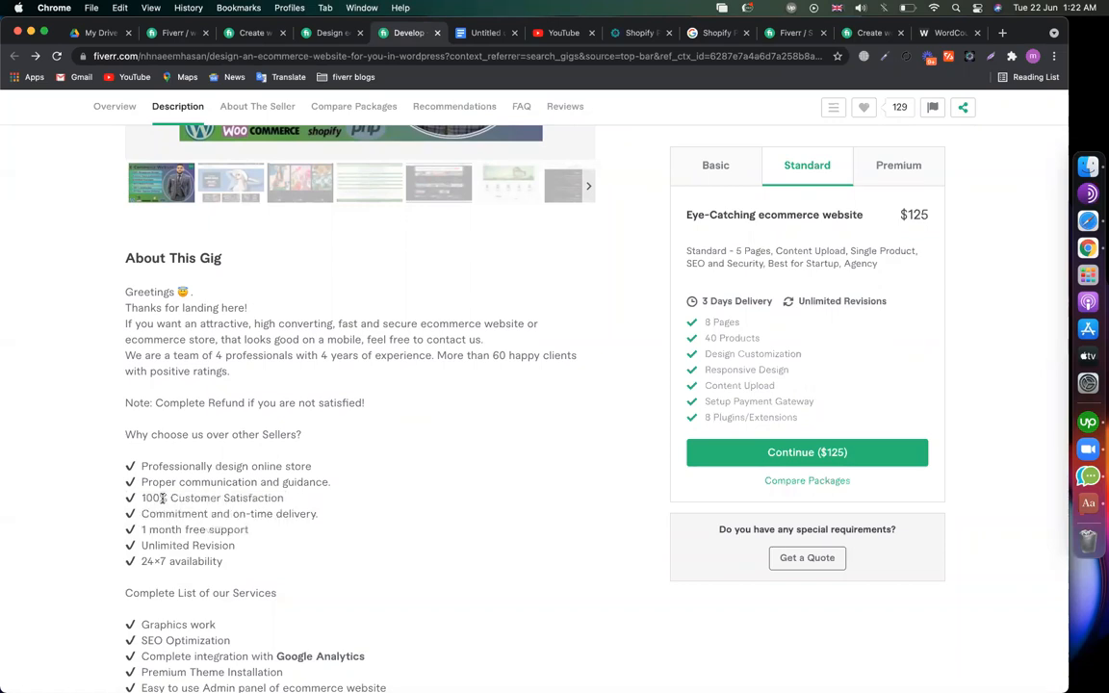
click(175, 33)
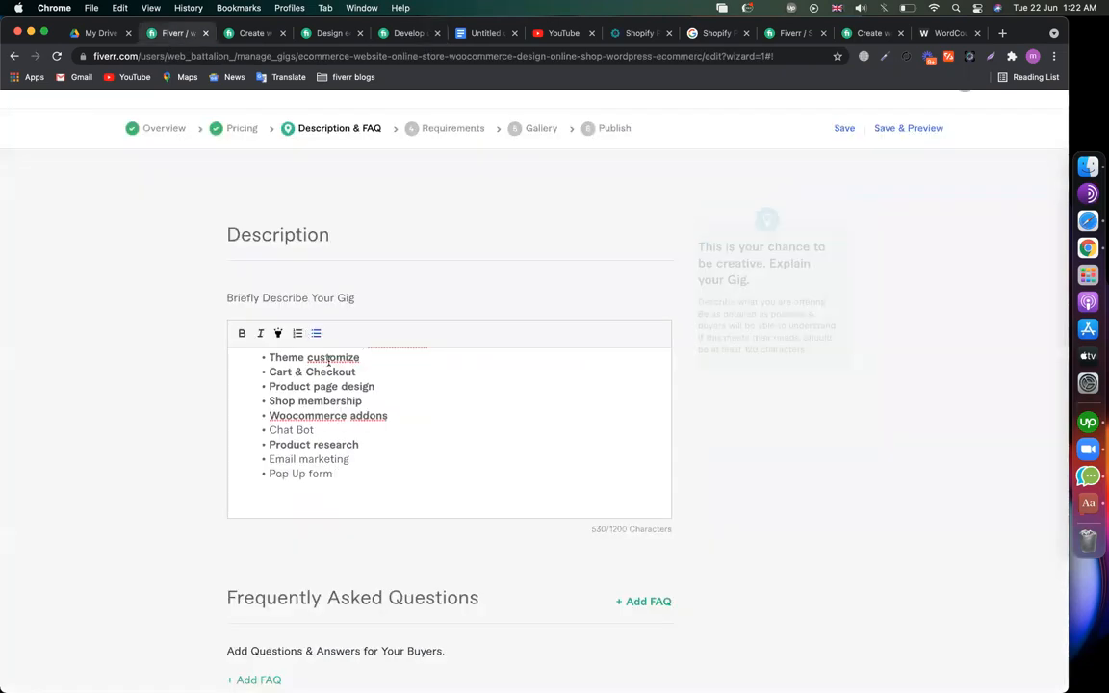
double_click(360, 416)
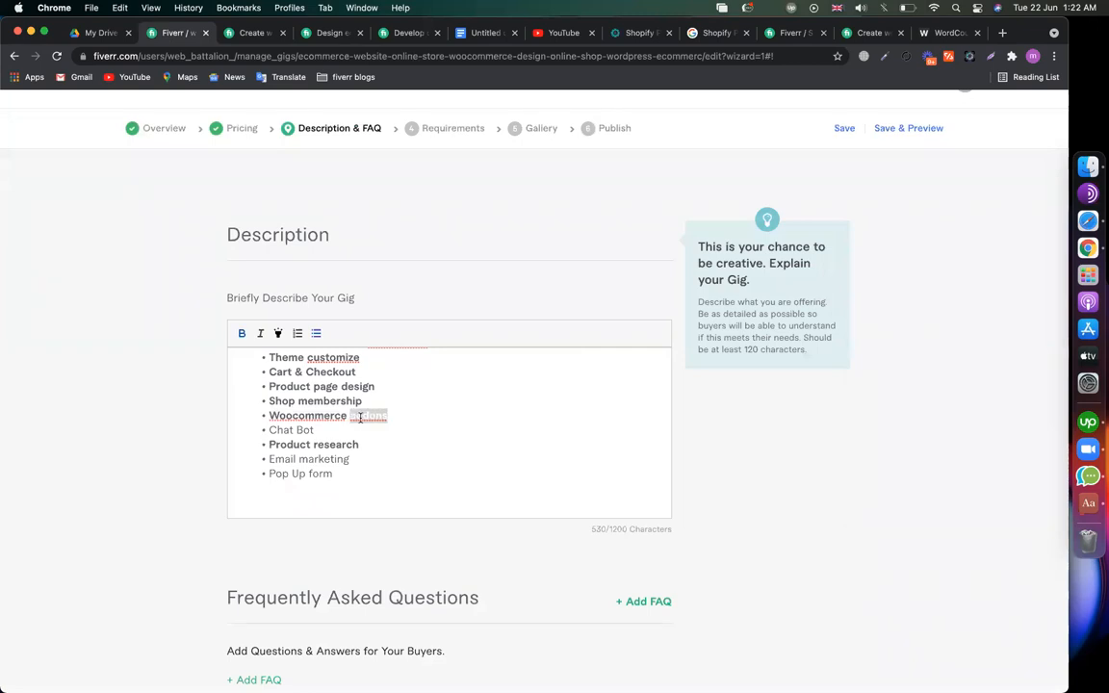
click(297, 430)
key(BackSpace)
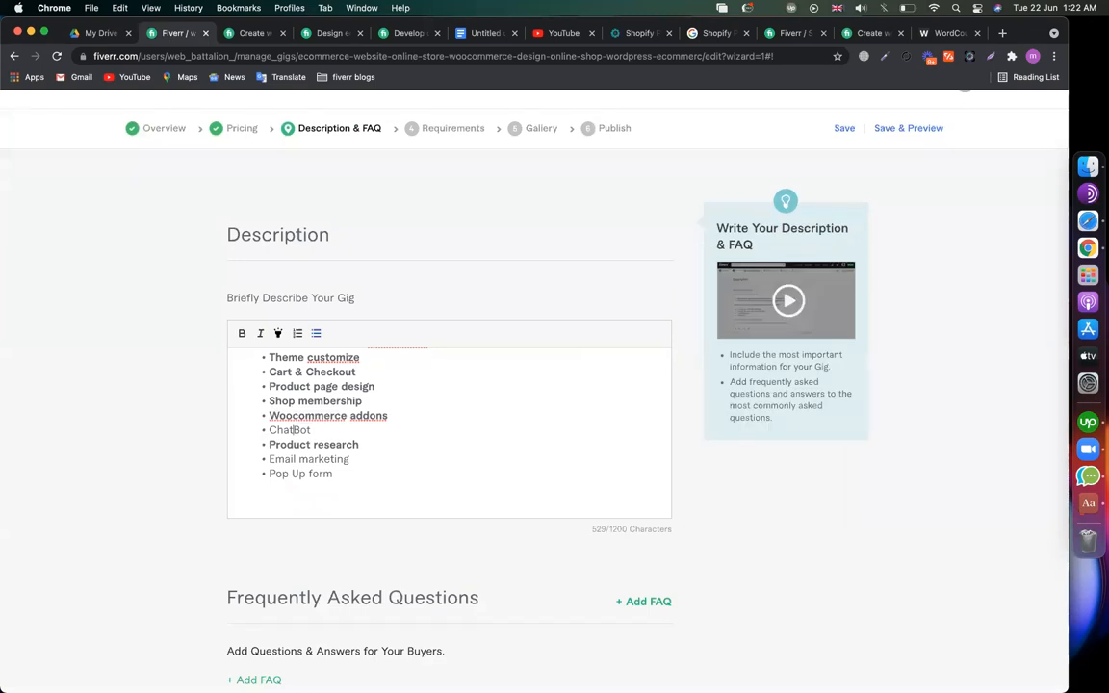
- End the features list after "Pop Up form" and add a blank line below it
click(356, 479)
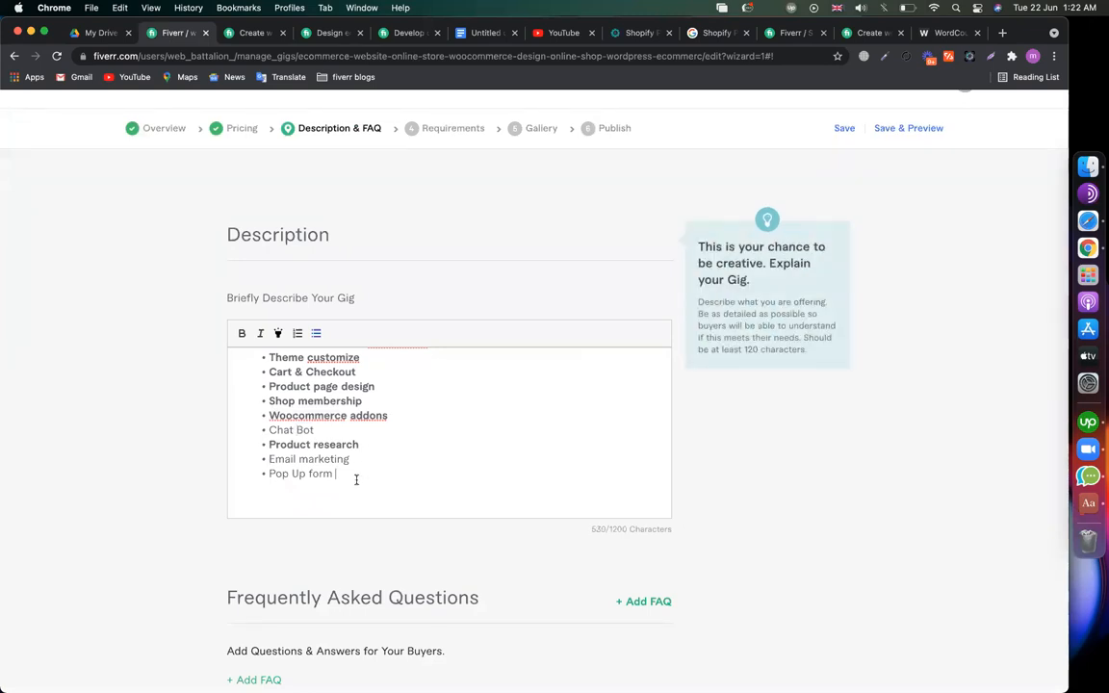
scroll(355, 478, up, 2)
scroll(384, 478, down, 3)
key(Return)
key(Return)
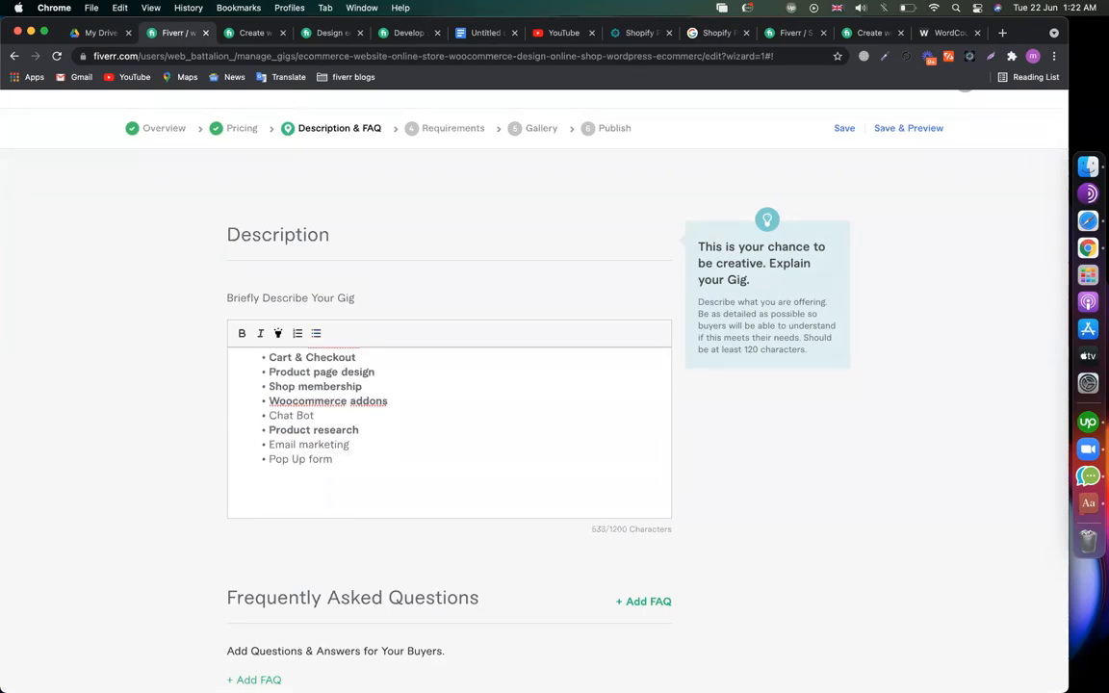
- Add a line of dashes directly below the "My Woocommerce Design Features" heading
scroll(284, 381, up, 5)
click(451, 396)
key(Return)
text(------)
key(shift+super+Left)
key(Right)
text(------------------------------------)
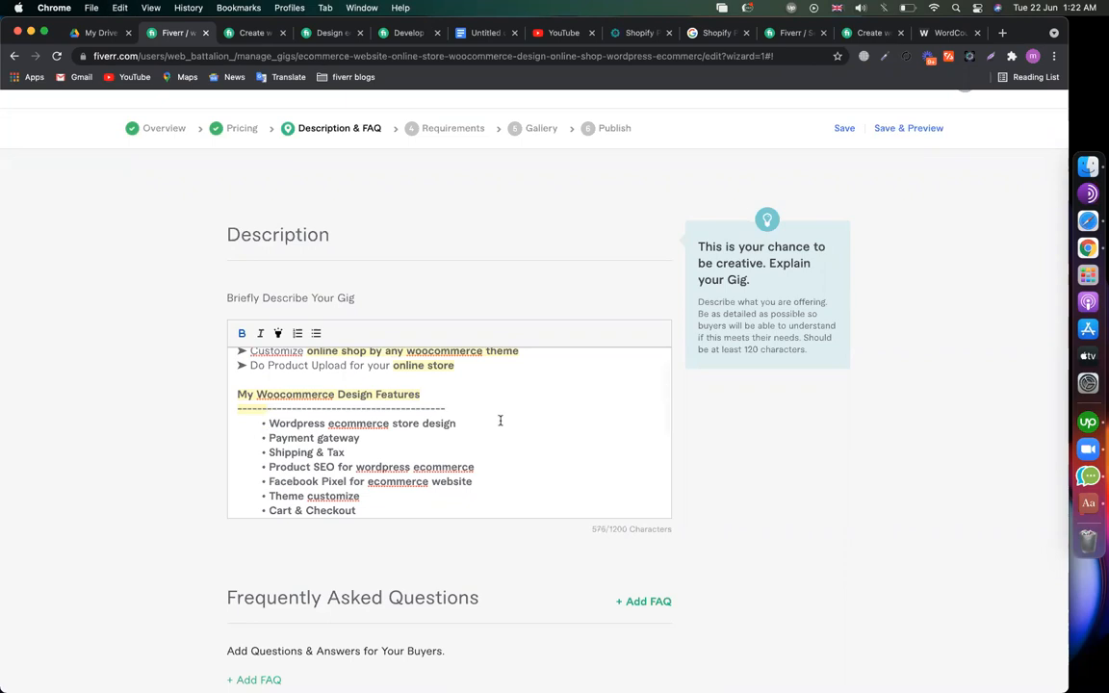
- Remove the bold formatting from the whole bulleted list, from "Wordpress ecommerce store design" to "Pop Up form"
scroll(500, 421, down, 5)
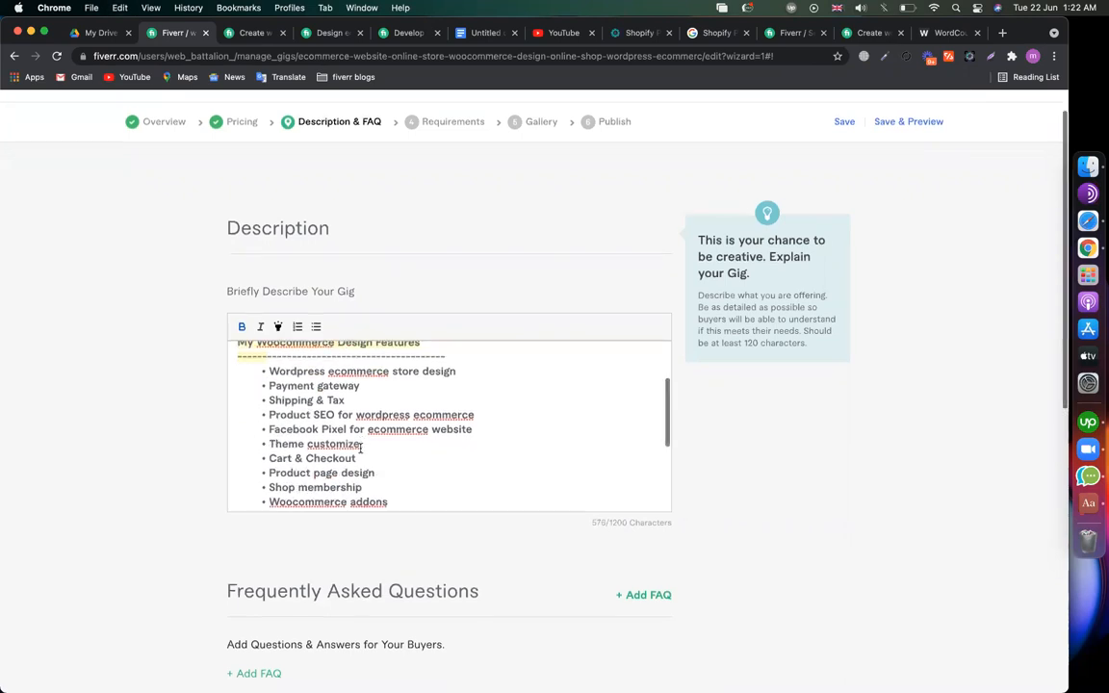
scroll(348, 420, up, 5)
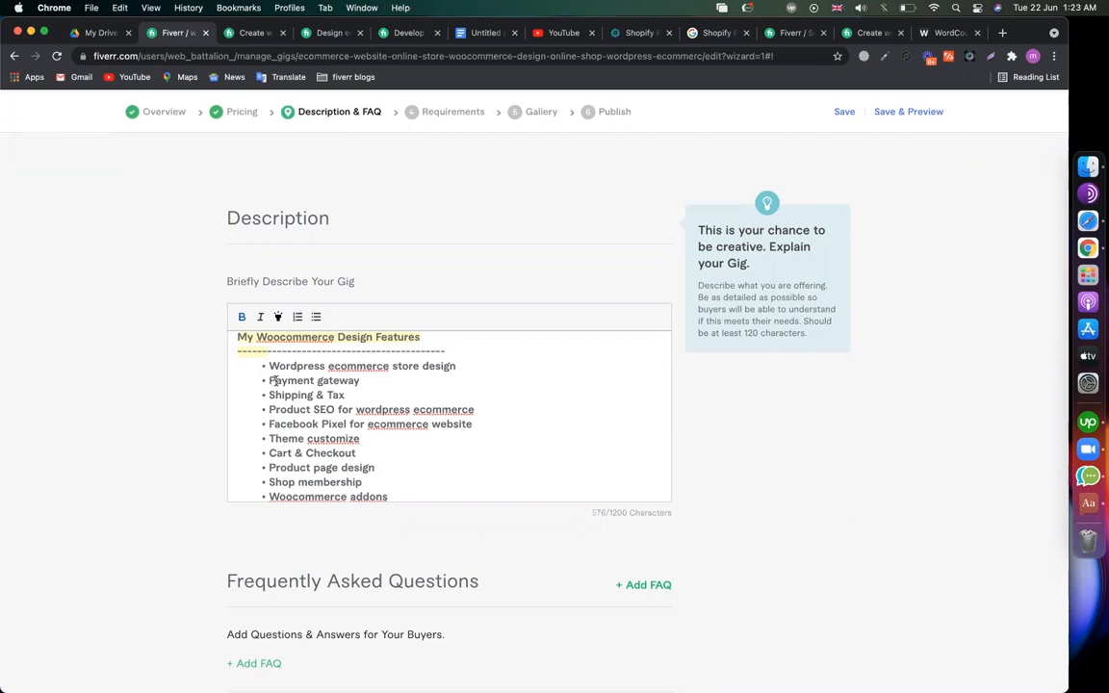
scroll(342, 423, down, 3)
scroll(341, 440, up, 2)
drag(269, 363, 365, 402)
scroll(365, 403, up, 5)
scroll(366, 403, down, 3)
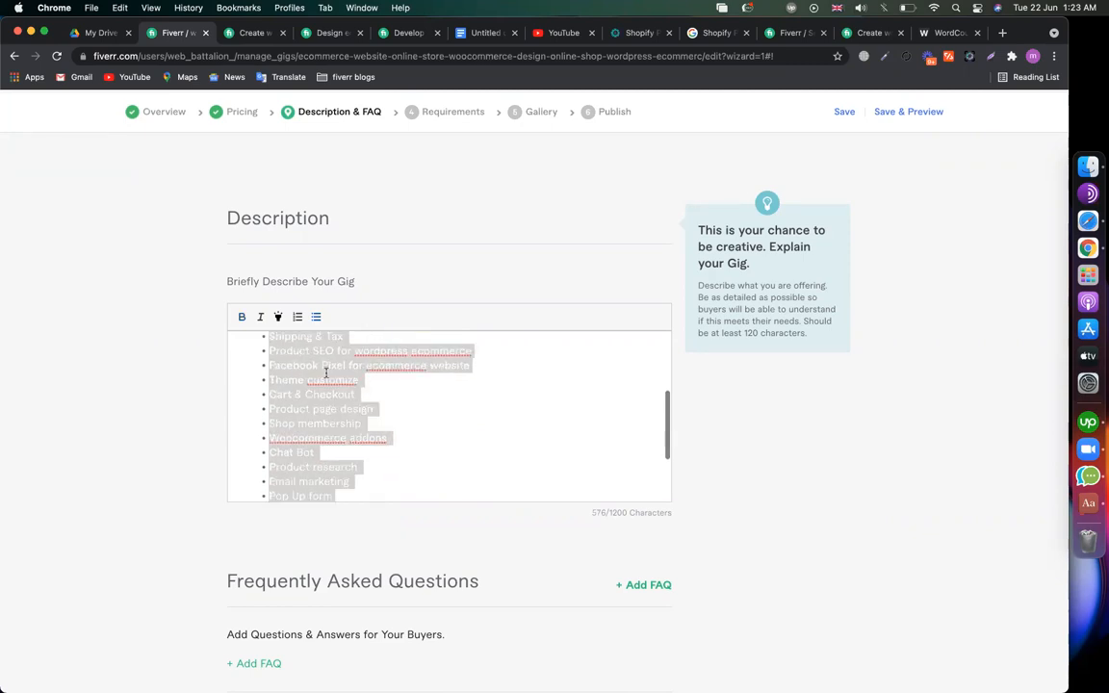
scroll(326, 373, up, 3)
click(328, 399)
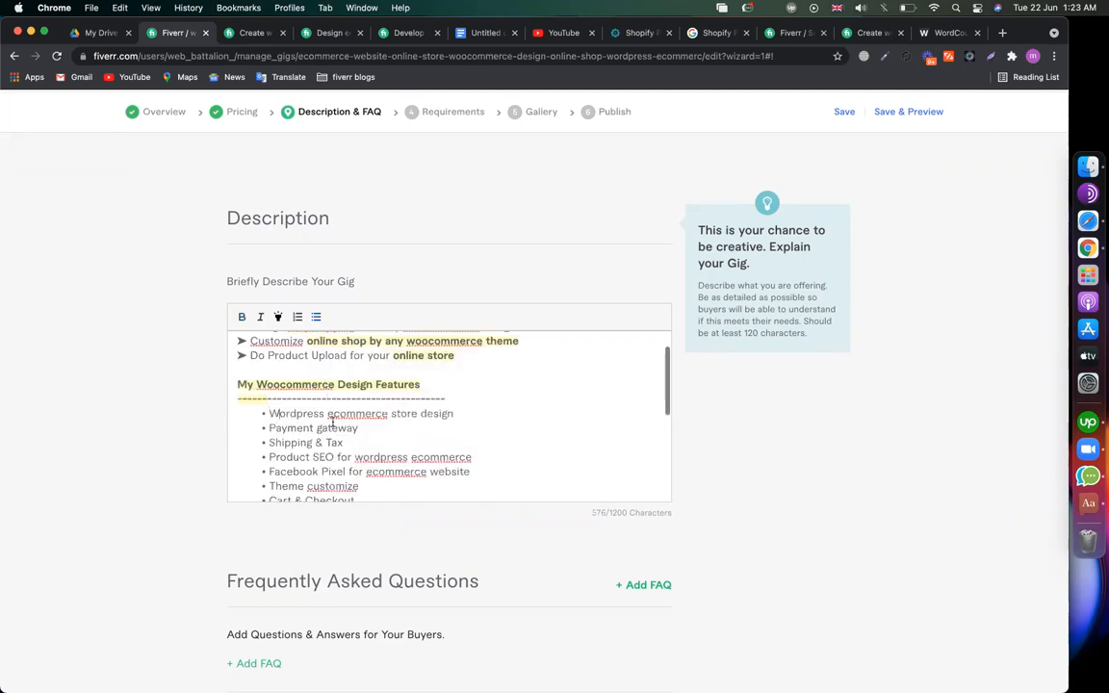
- Bold "store design" in the first bullet and the bullets "Payment gateway" and "Shipping & Tax"
drag(454, 413, 392, 413)
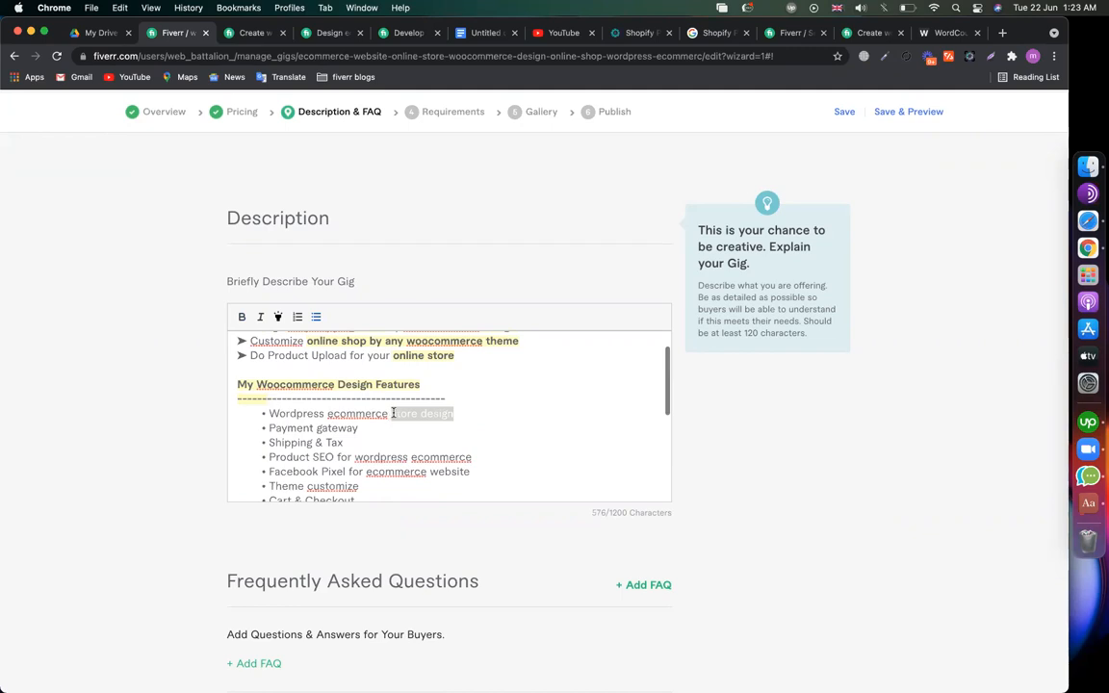
key(super+b)
click(354, 430)
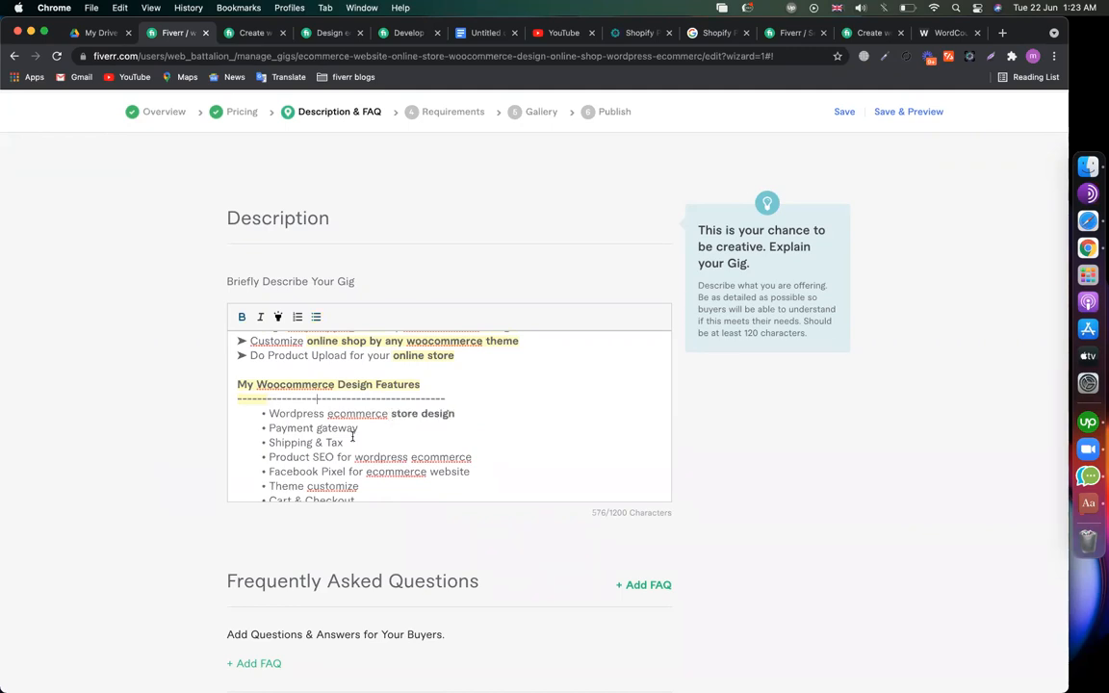
drag(358, 429, 267, 430)
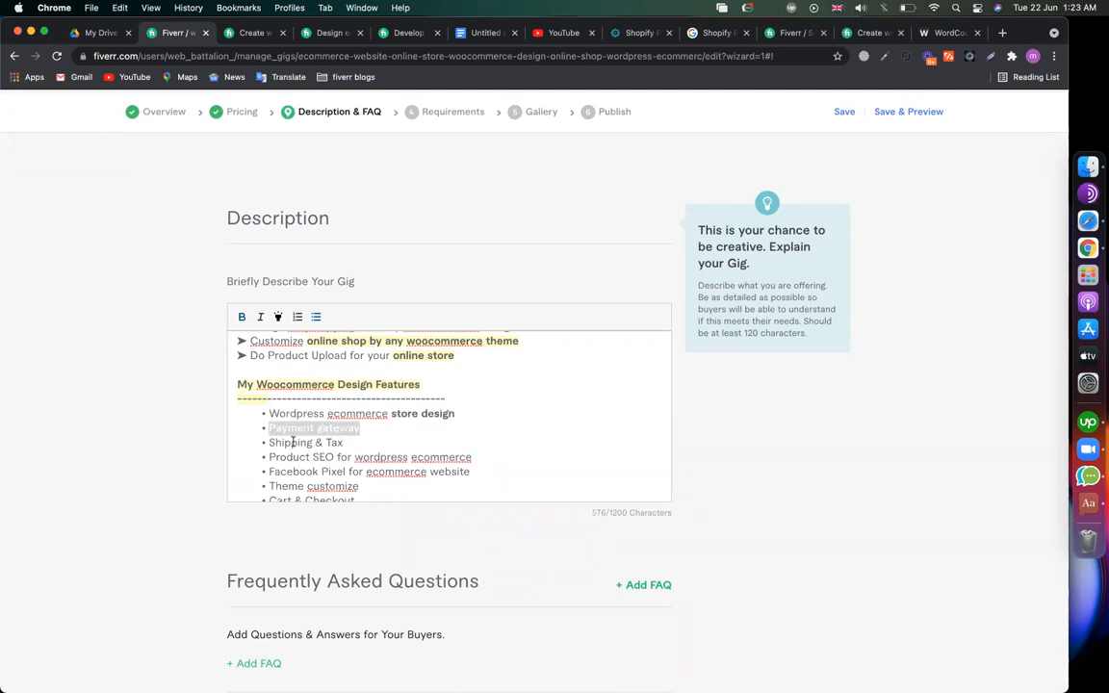
key(super+b)
drag(344, 443, 263, 443)
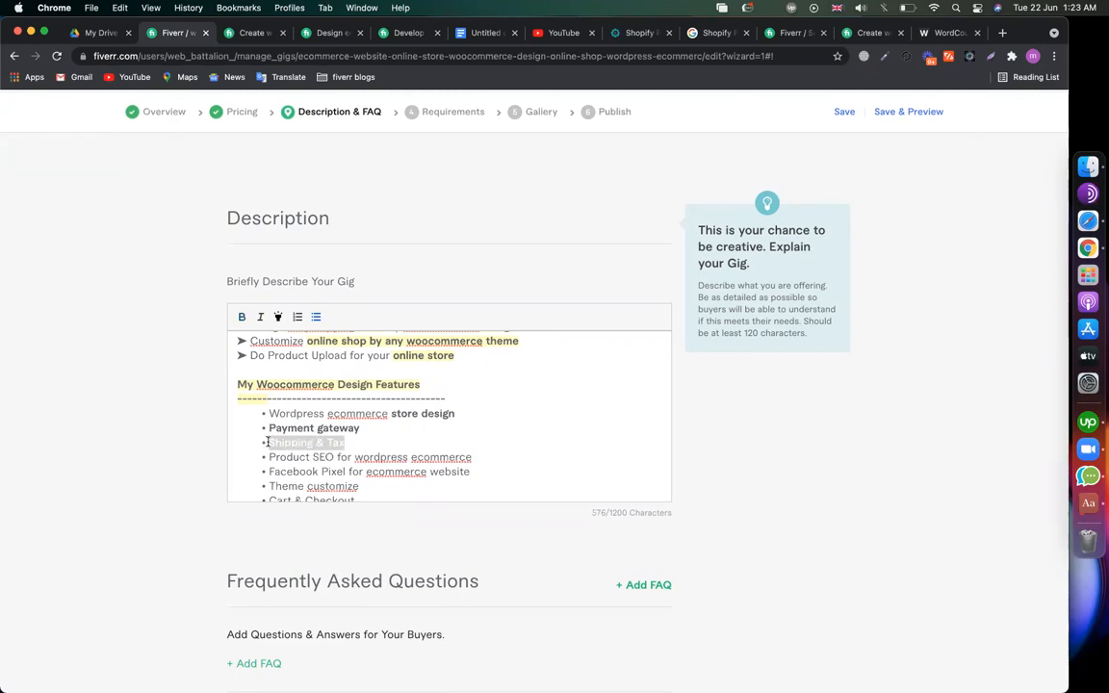
key(super+b)
click(301, 442)
- Bold "Product SEO", "Facebook Pixel" and "Theme customize" in their bullets
drag(334, 456, 268, 456)
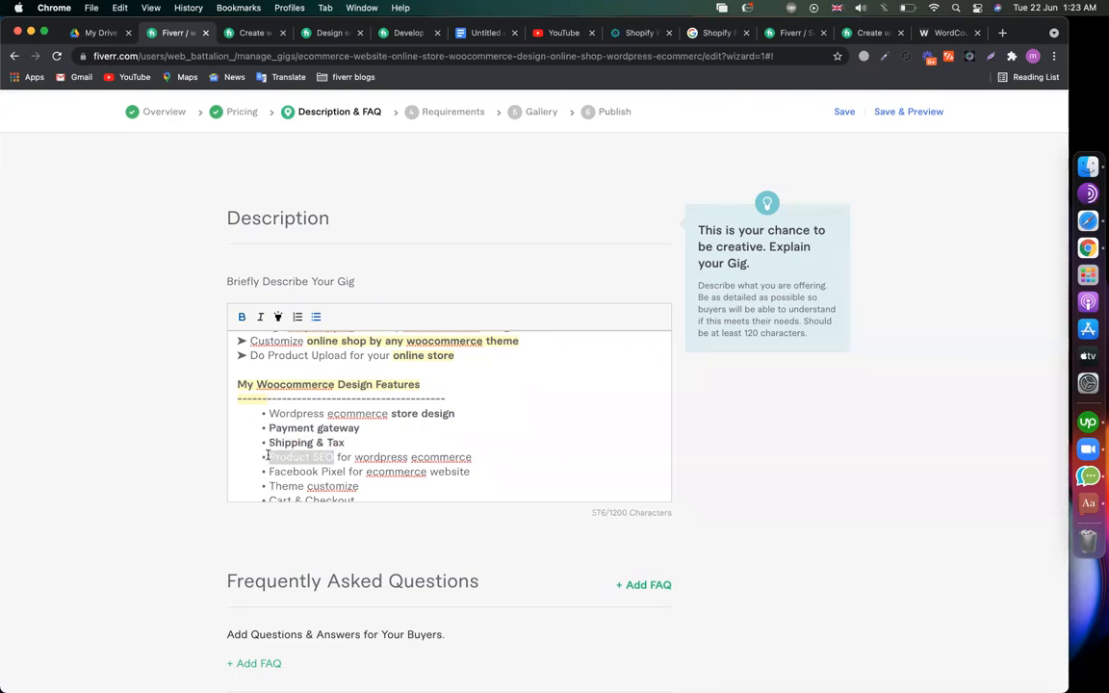
scroll(344, 424, down, 1)
key(super+b)
drag(345, 415, 267, 415)
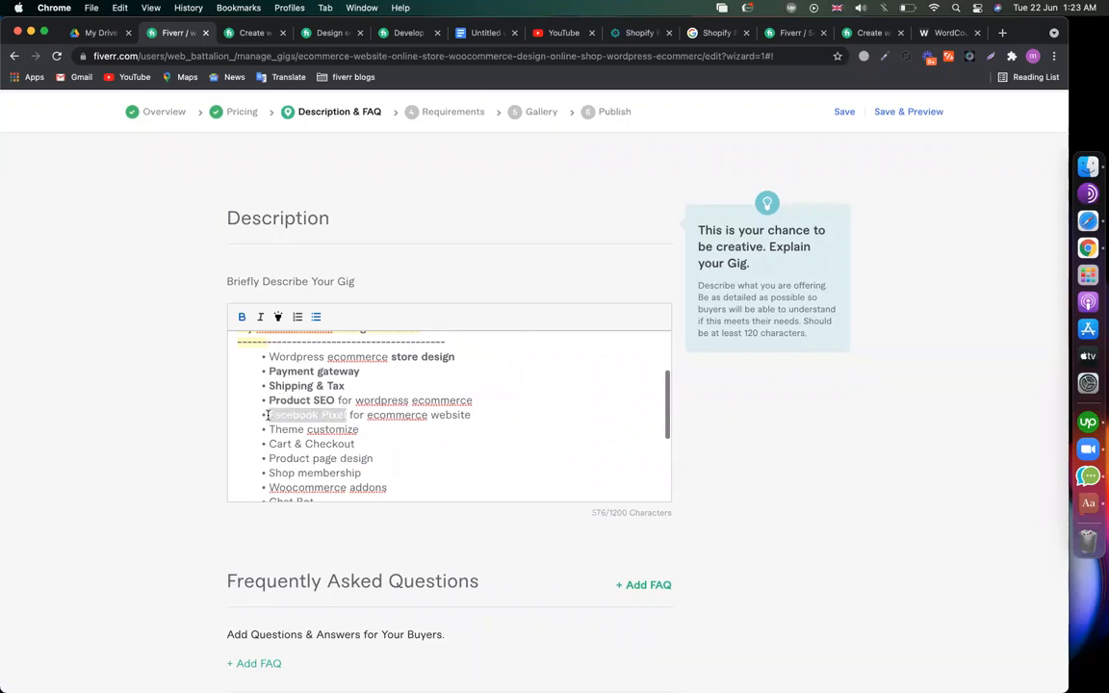
key(super+b)
drag(360, 429, 263, 430)
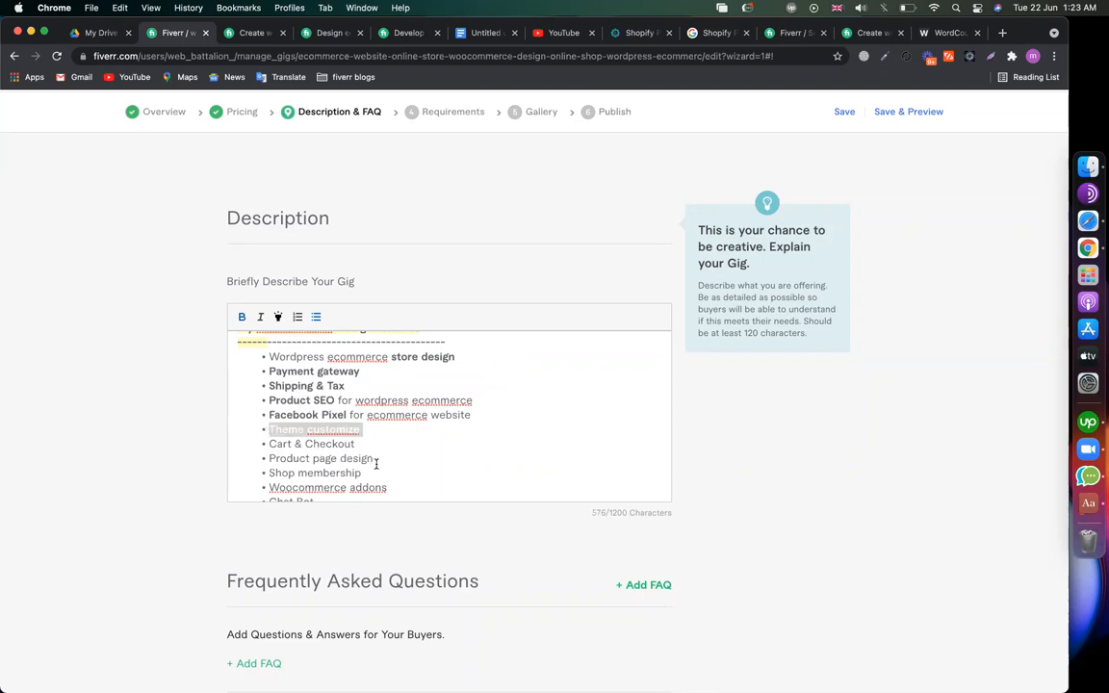
key(super+b)
- Bold the bullets "Cart & Checkout", "Product page design" and "Shop membership", plus the word "addons" in the Woocommerce bullet
drag(374, 457, 299, 446)
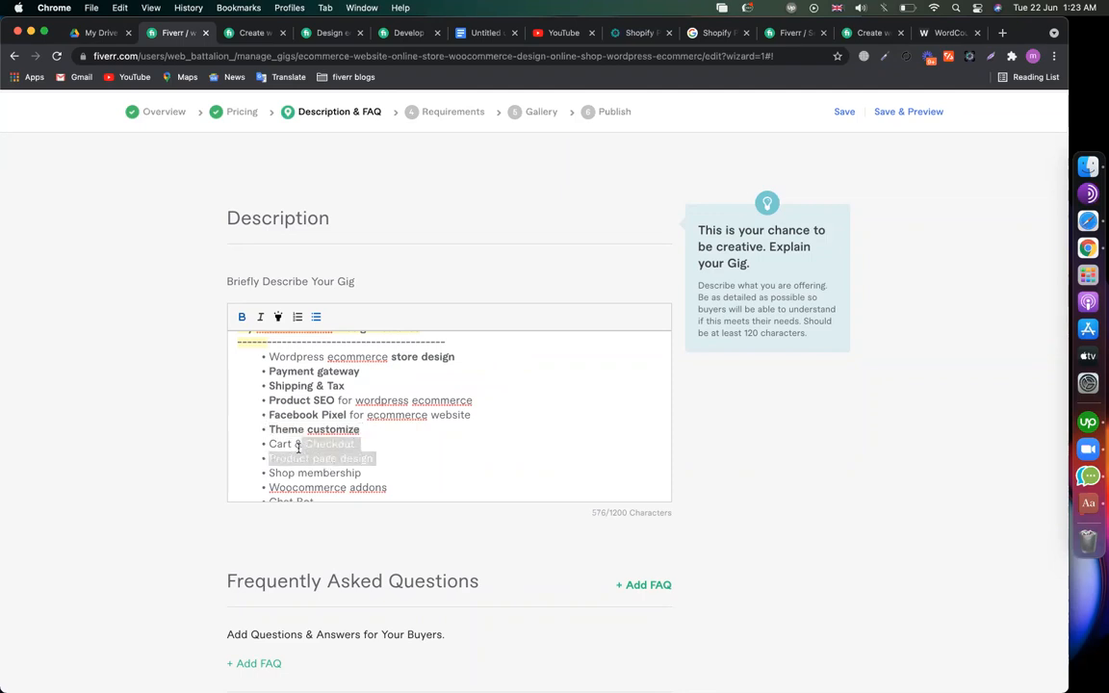
drag(370, 471, 261, 440)
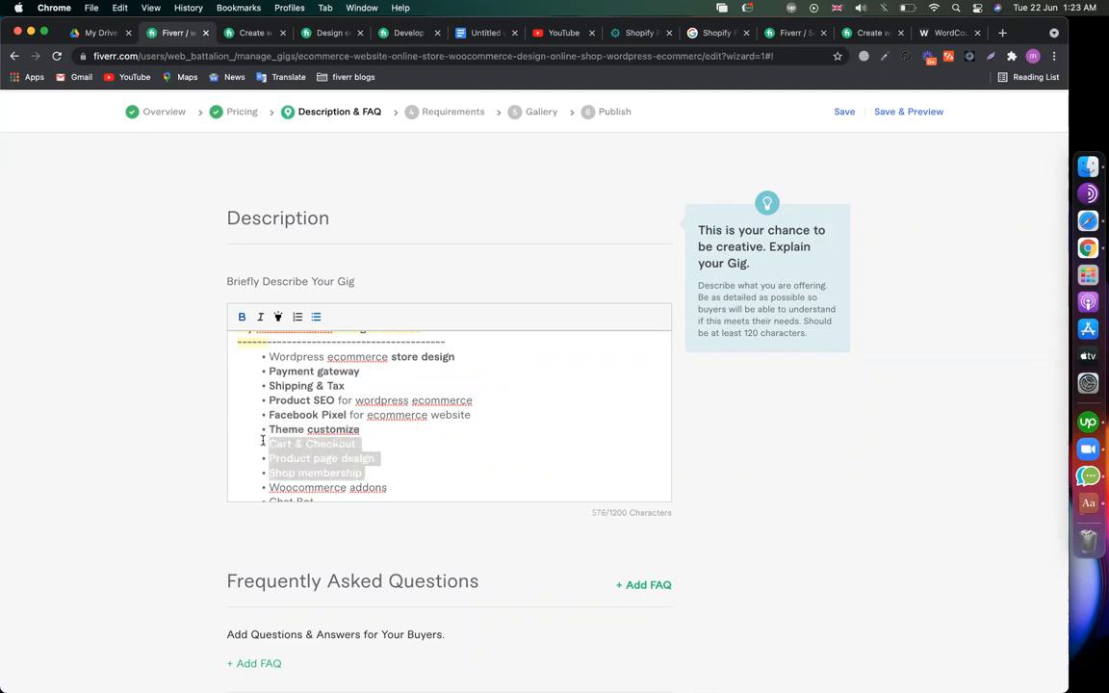
scroll(385, 444, down, 2)
click(409, 414)
double_click(359, 415)
key(super+b)
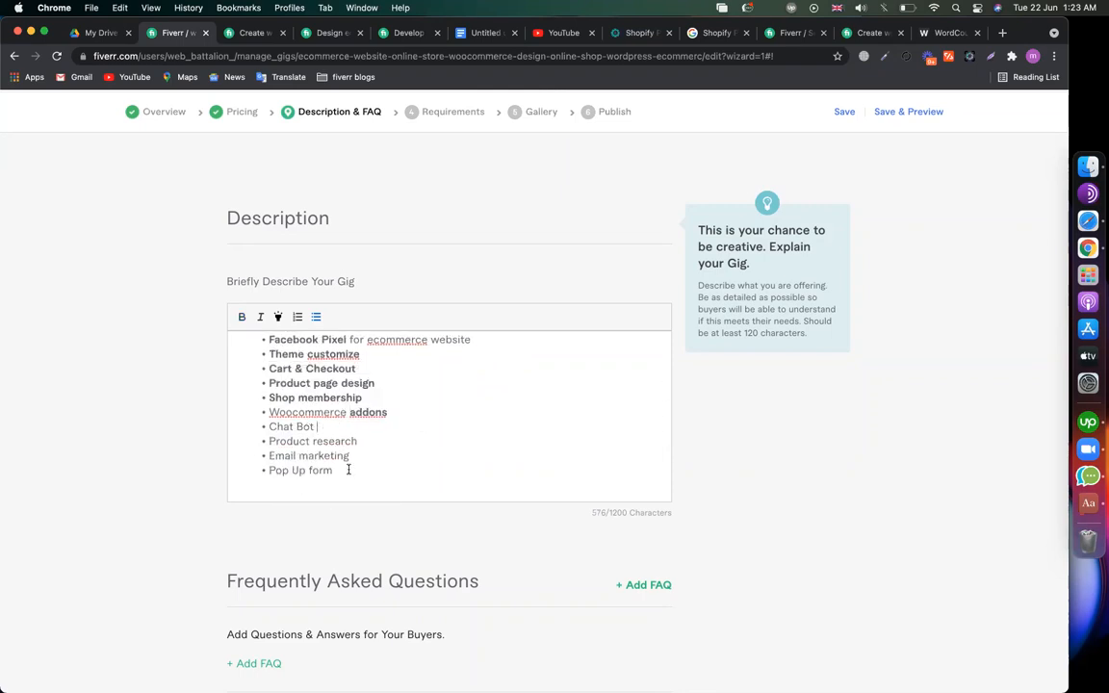
- Bold the last four bullets, from "Chat Bot" to "Pop Up form"
click(293, 470)
drag(334, 471, 266, 424)
key(super+b)
click(317, 441)
scroll(323, 438, up, 5)
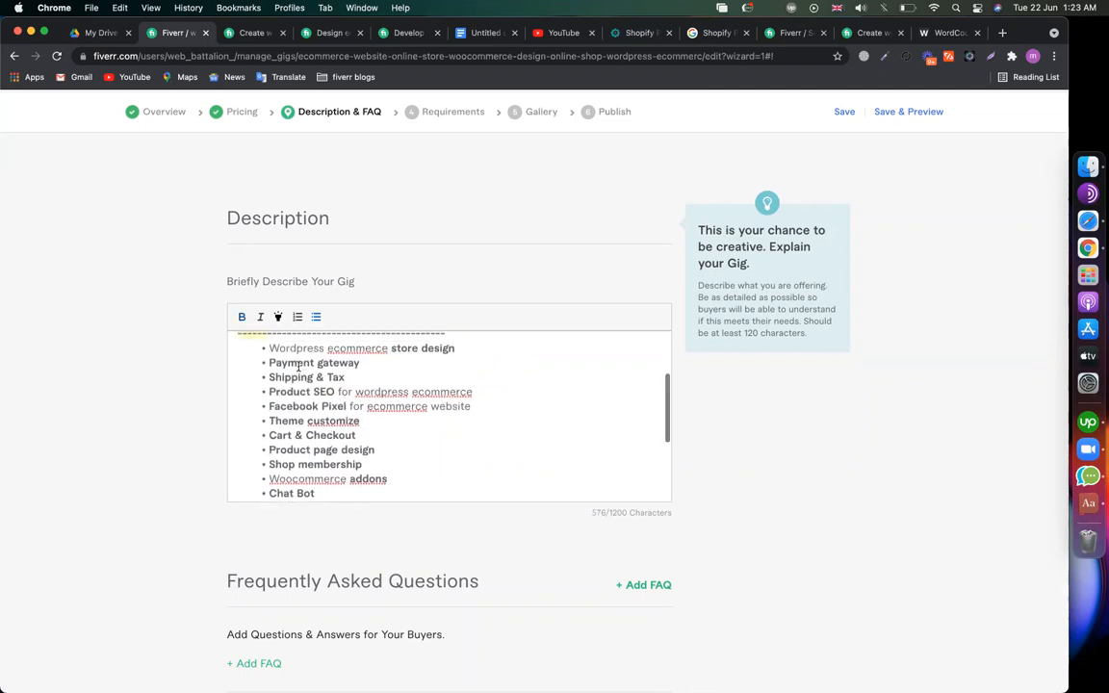
- Write the heading "Why you will hire me ?" below the features list with a line of dashes under it
scroll(327, 405, down, 5)
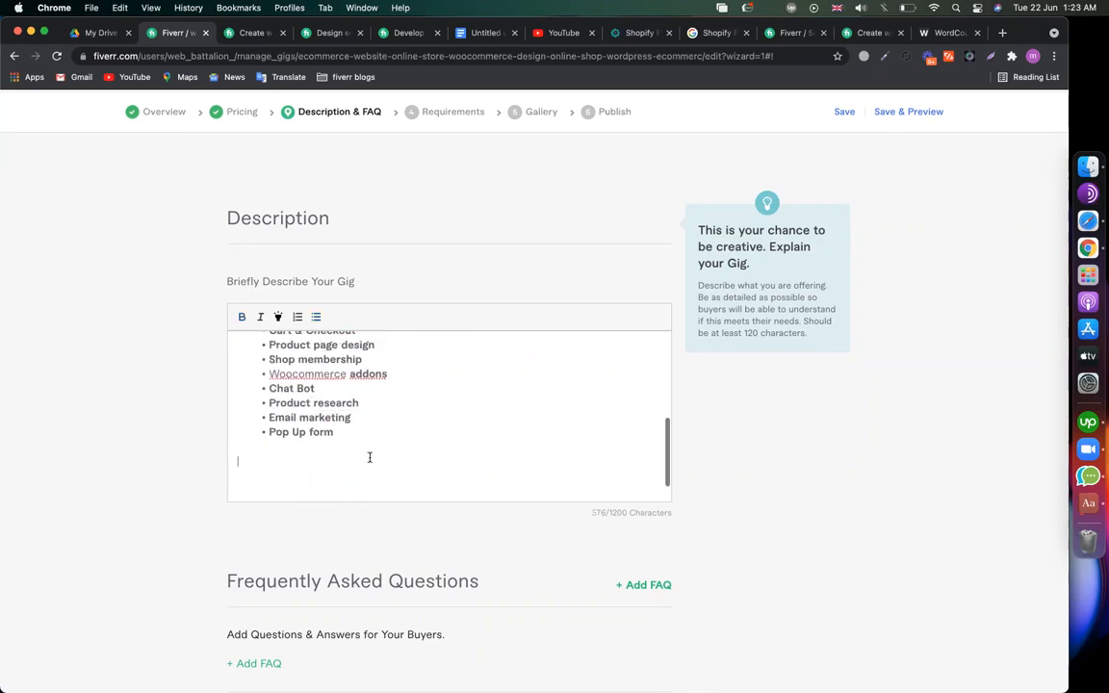
text(Why )
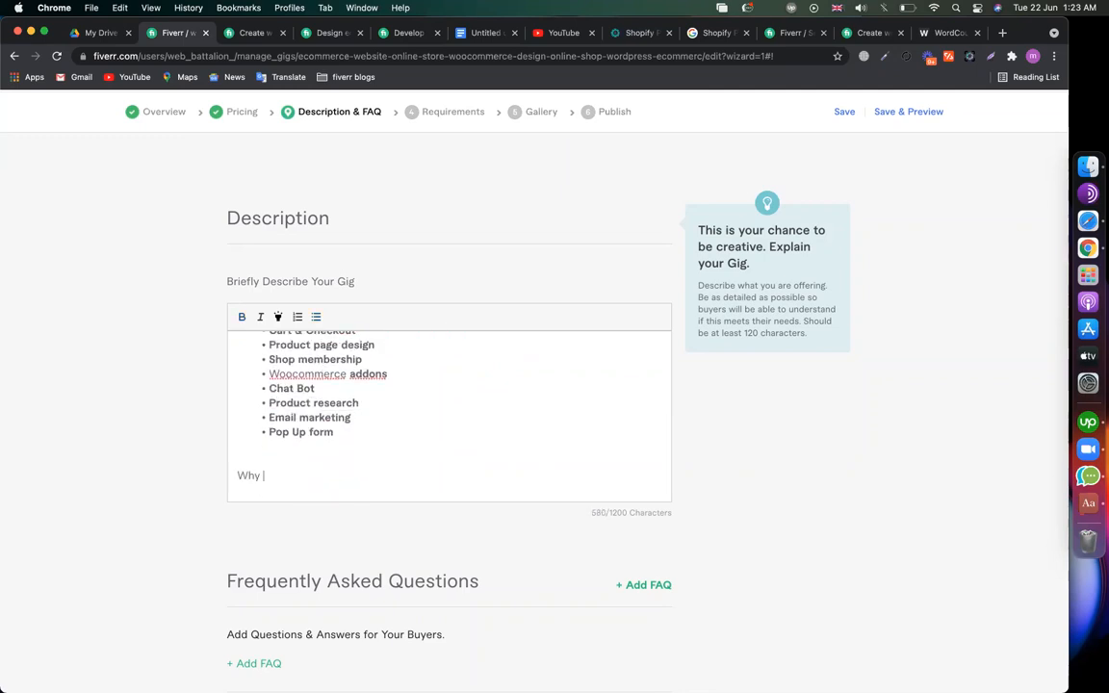
text(you will hire me ?)
key(Return)
text(---)
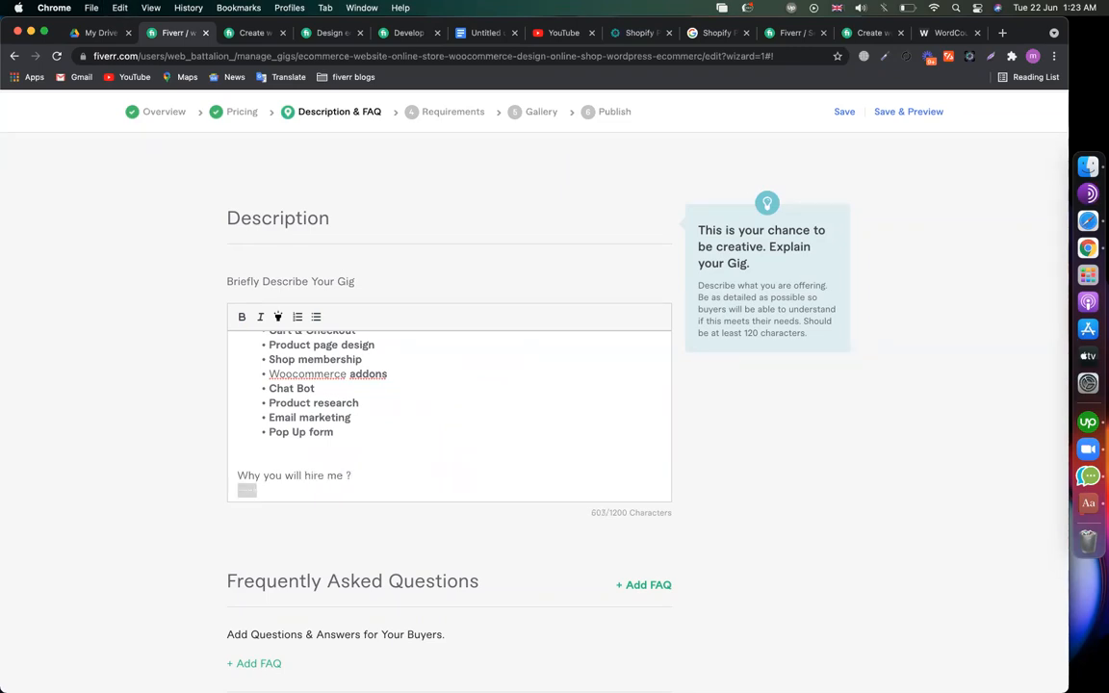
text(--------------------------)
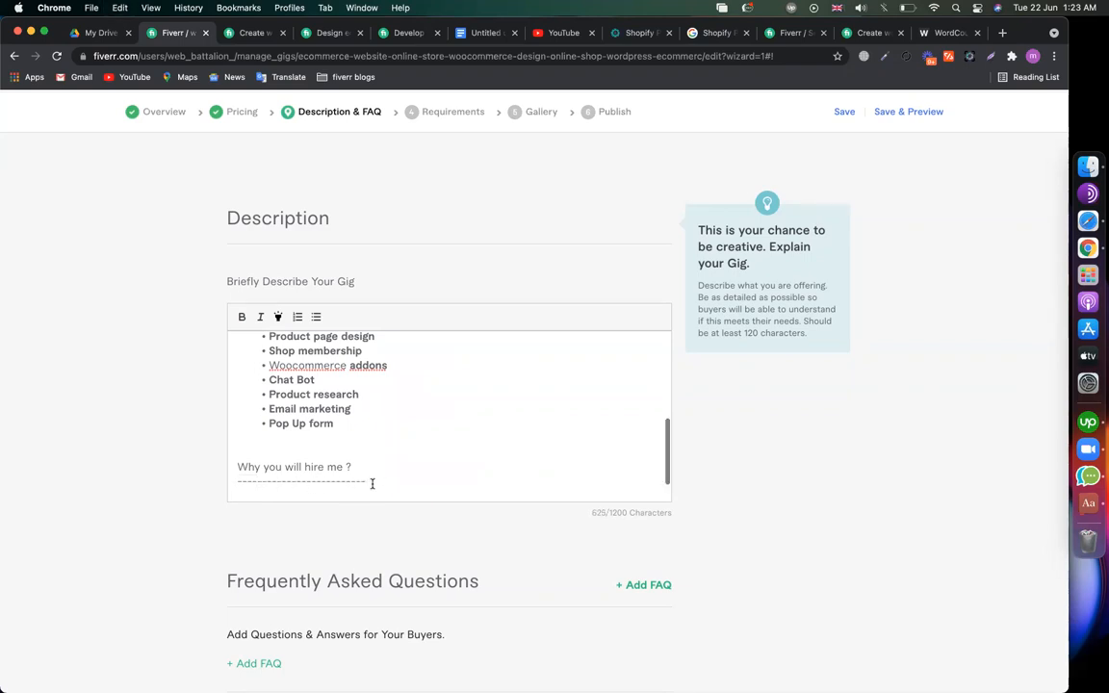
- Bold and highlight the "Why you will hire me ?" heading with its dashed line, and start a bulleted list below
drag(372, 482, 237, 467)
click(240, 317)
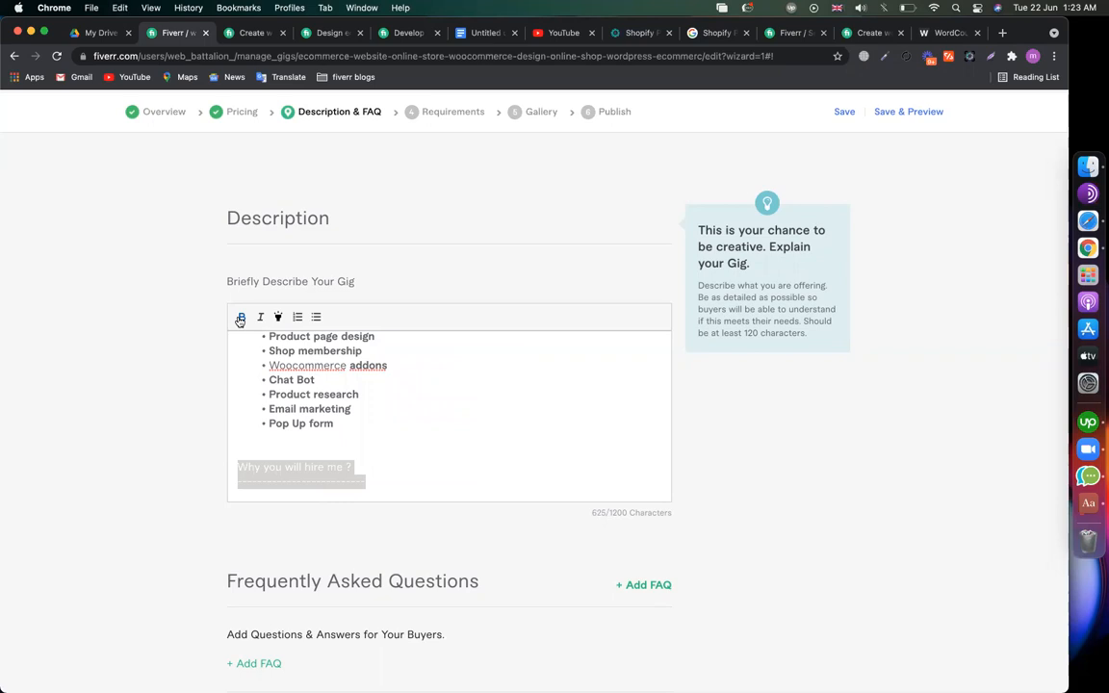
click(277, 317)
click(374, 488)
key(Return)
scroll(385, 428, down, 1)
click(316, 317)
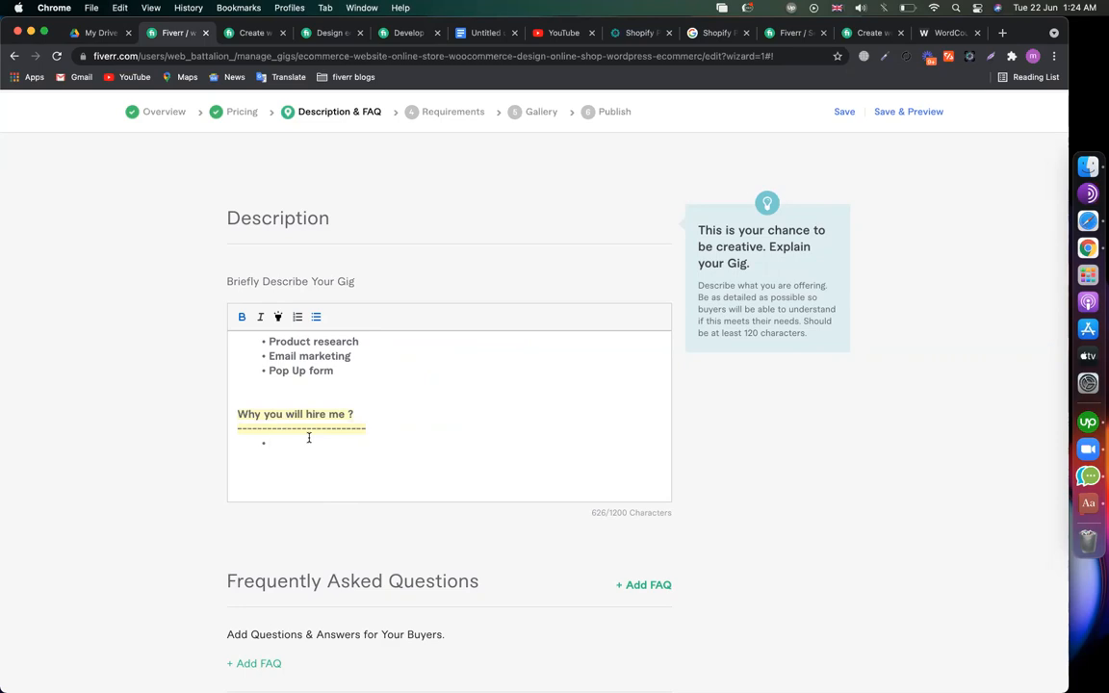
- Examine the "I will offer" list in the competing WordPress ecommerce and dropshipping gig for further features
click(325, 33)
scroll(247, 415, down, 1)
drag(414, 523, 156, 414)
click(202, 446)
double_click(209, 523)
drag(145, 507, 256, 507)
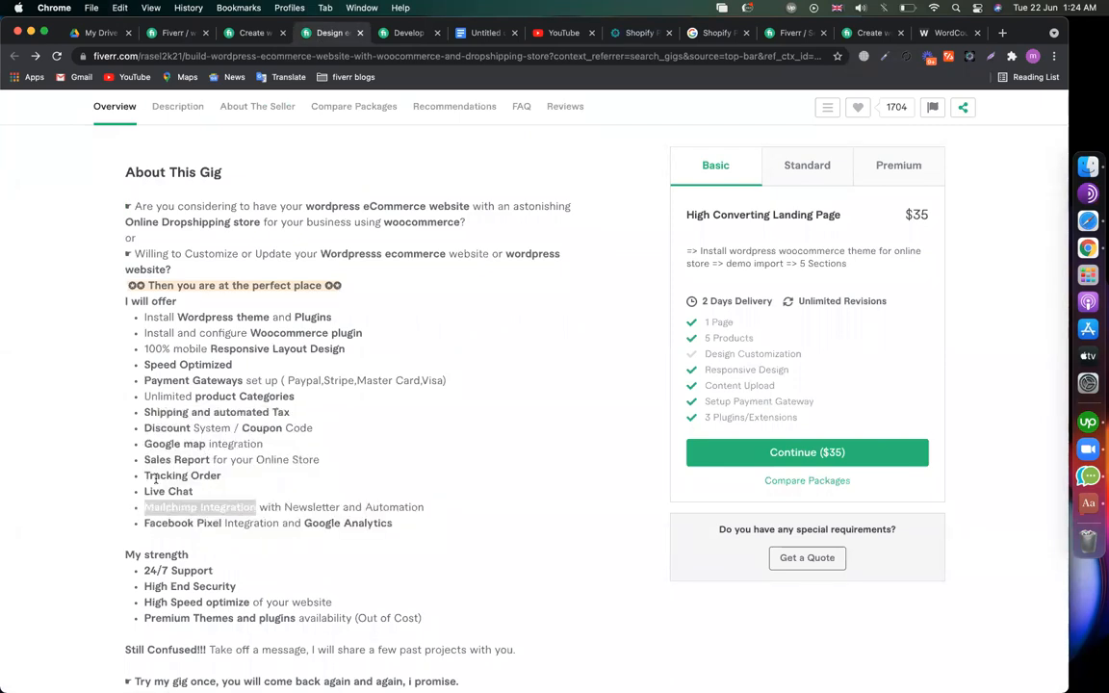
drag(210, 444, 135, 445)
click(168, 442)
double_click(169, 429)
click(195, 394)
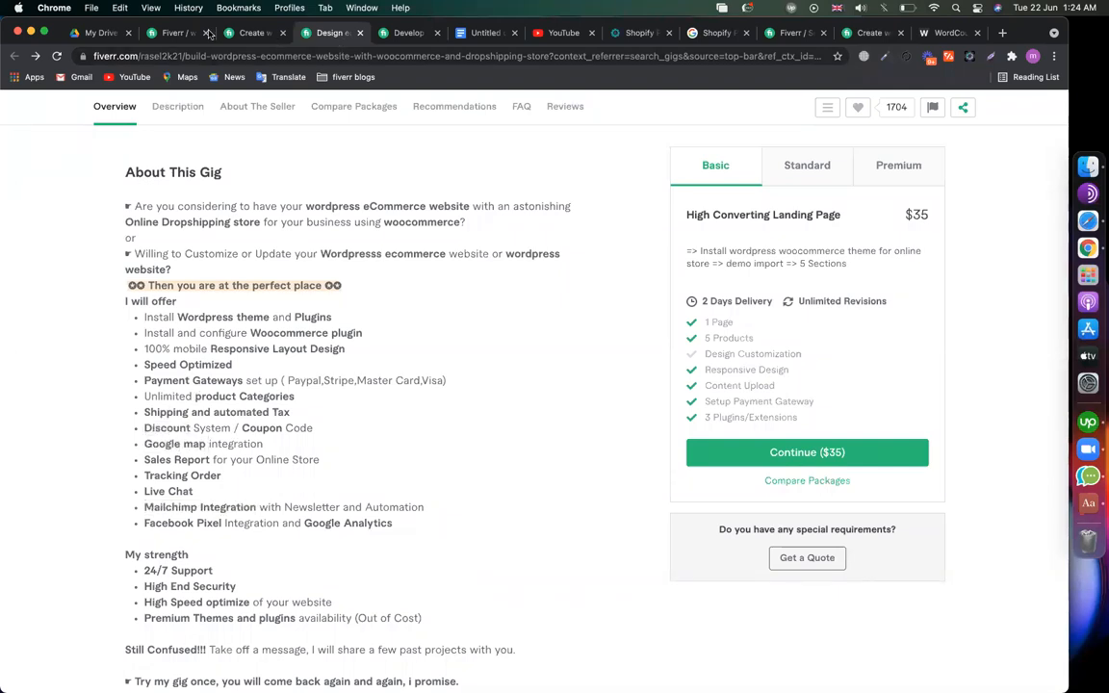
- Return to the gig description and add the bullet "Multi vendor" after "Pop Up form", followed by an empty bullet
click(178, 33)
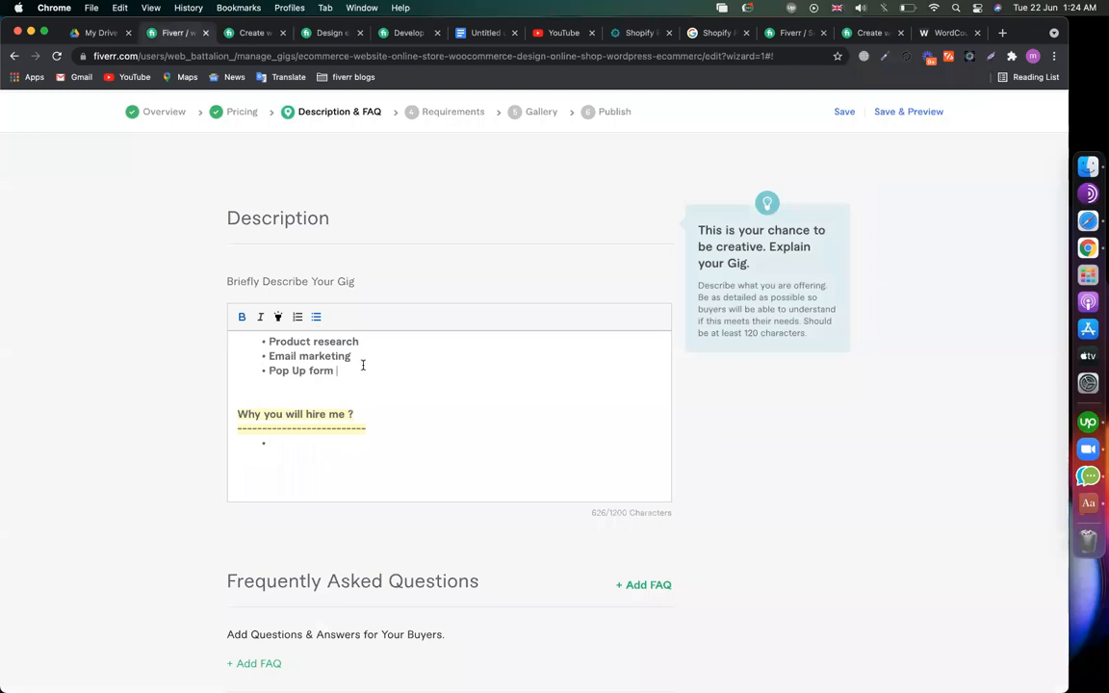
key(Return)
text(Multi vendor)
key(Return)
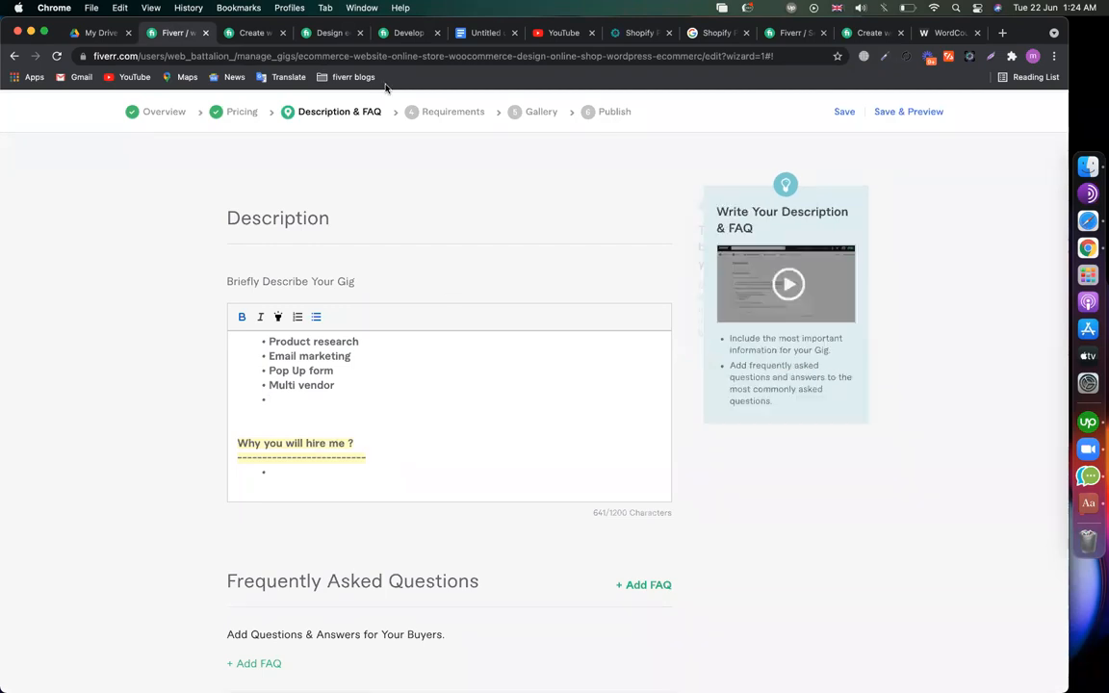
- Check the service lists in the two competing ecommerce gigs and add the bullet "Discount & Offers" after "Multi vendor" in the gig description
click(404, 32)
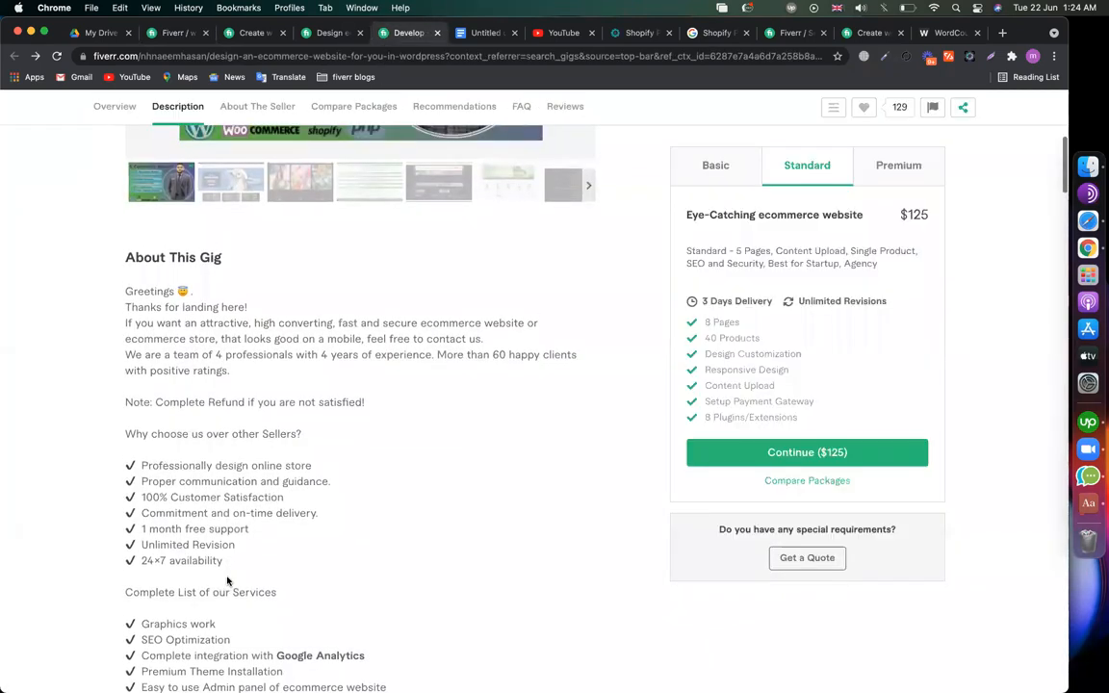
scroll(228, 579, down, 3)
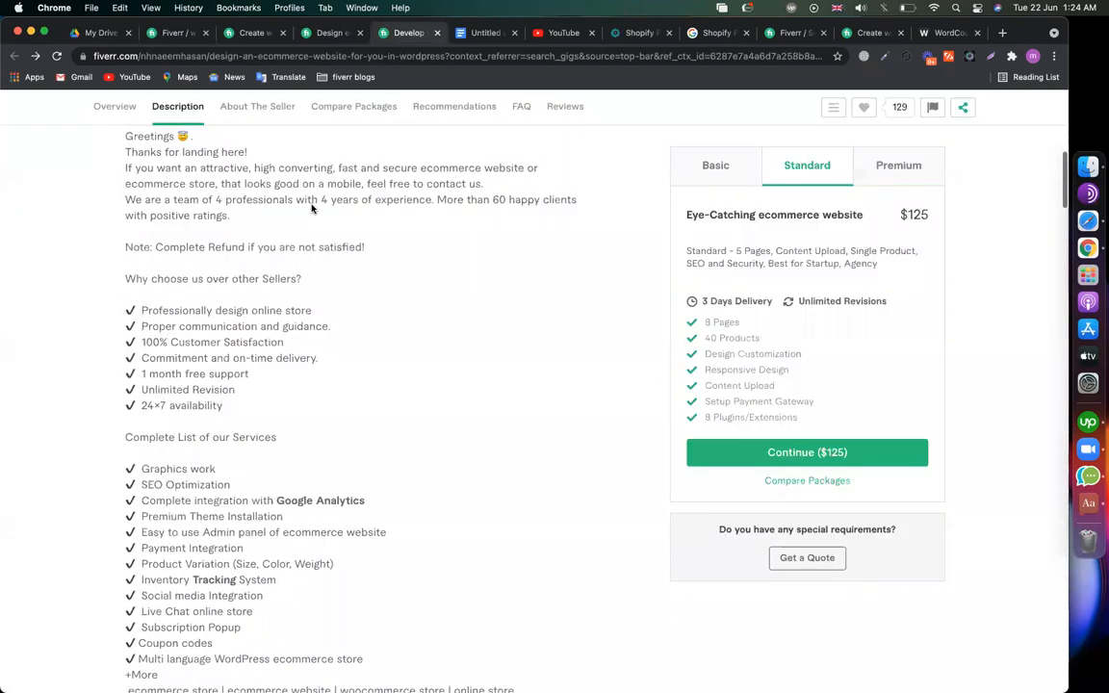
click(300, 35)
drag(215, 410, 211, 412)
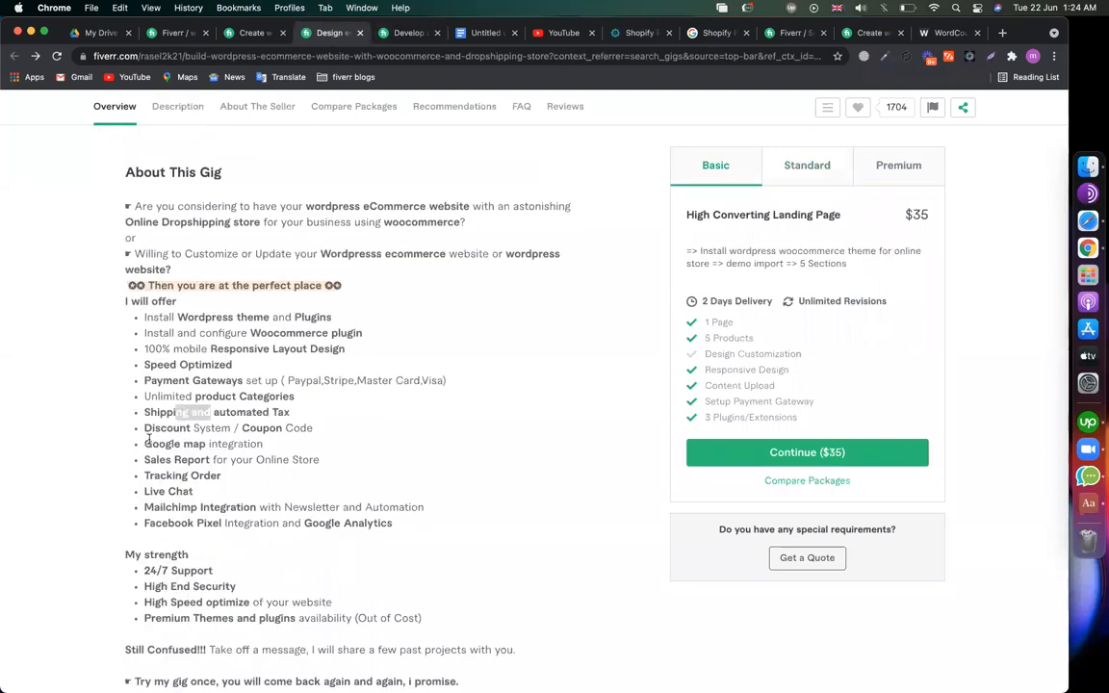
drag(145, 429, 221, 429)
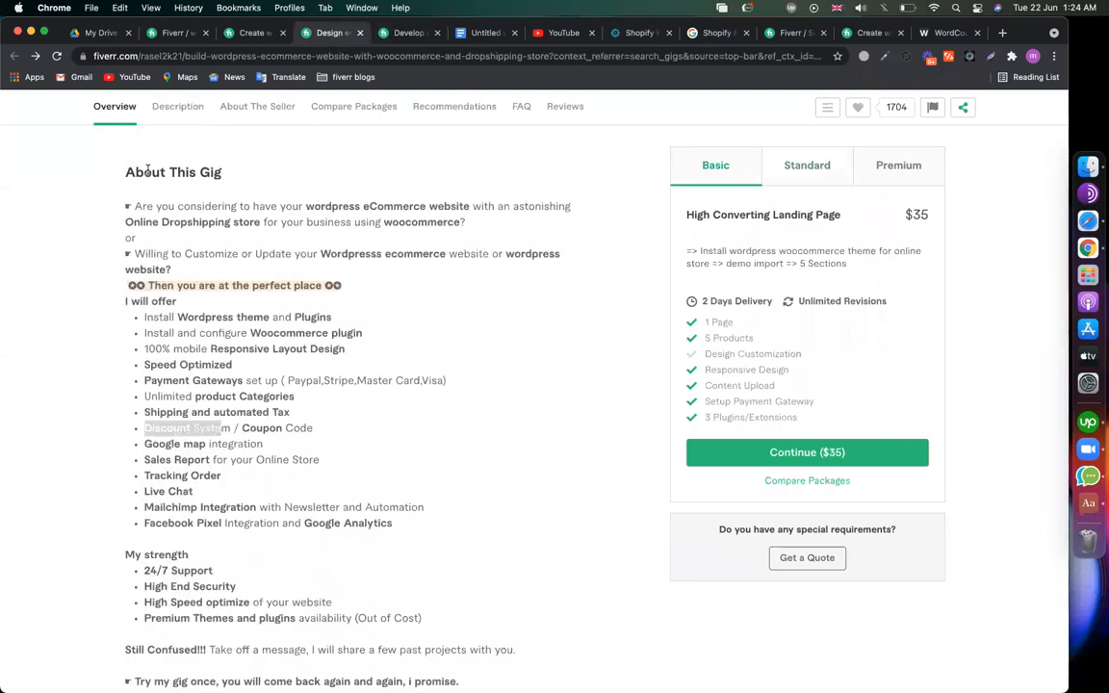
click(173, 32)
text(Disco)
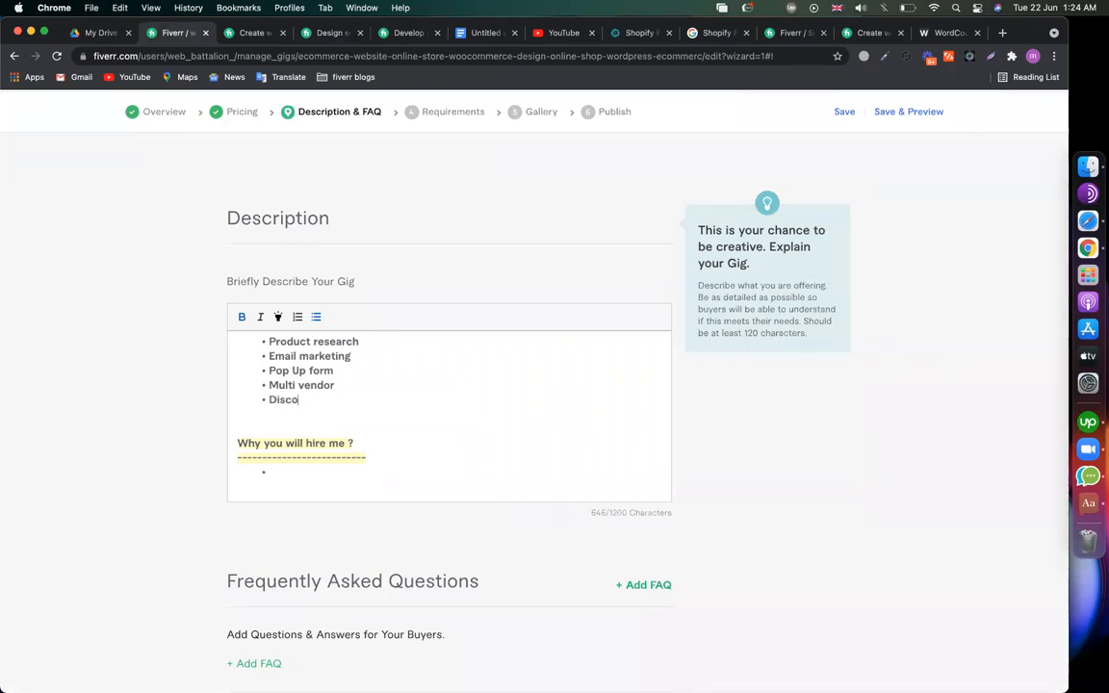
text(unt & Offers)
click(335, 385)
click(352, 370)
key(BackSpace)
click(399, 349)
scroll(391, 375, up, 1)
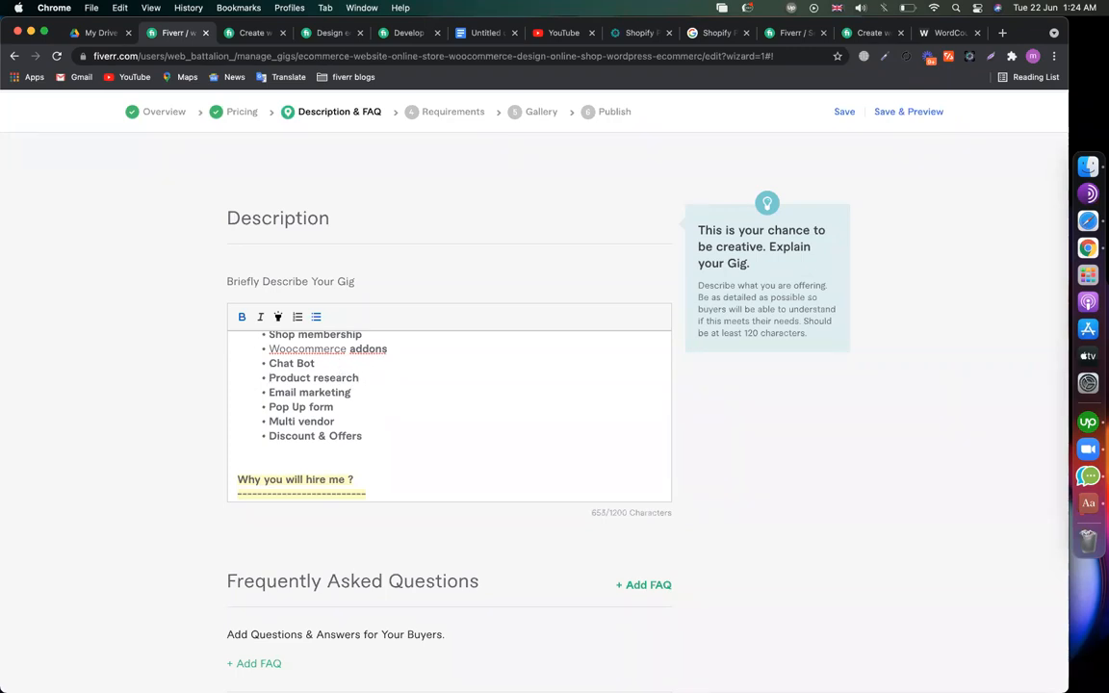
- Highlight the feature bullets "Payment gateway", "Product SEO for wordpress ecommerce" and "Theme customize"
scroll(404, 411, down, 3)
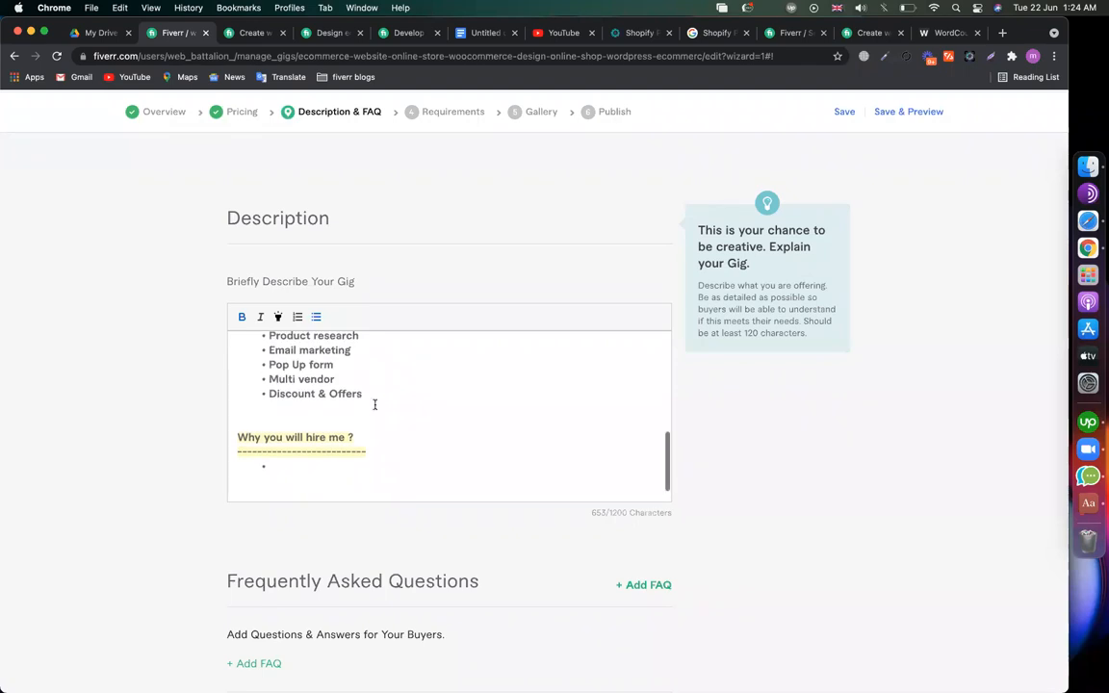
scroll(374, 405, up, 10)
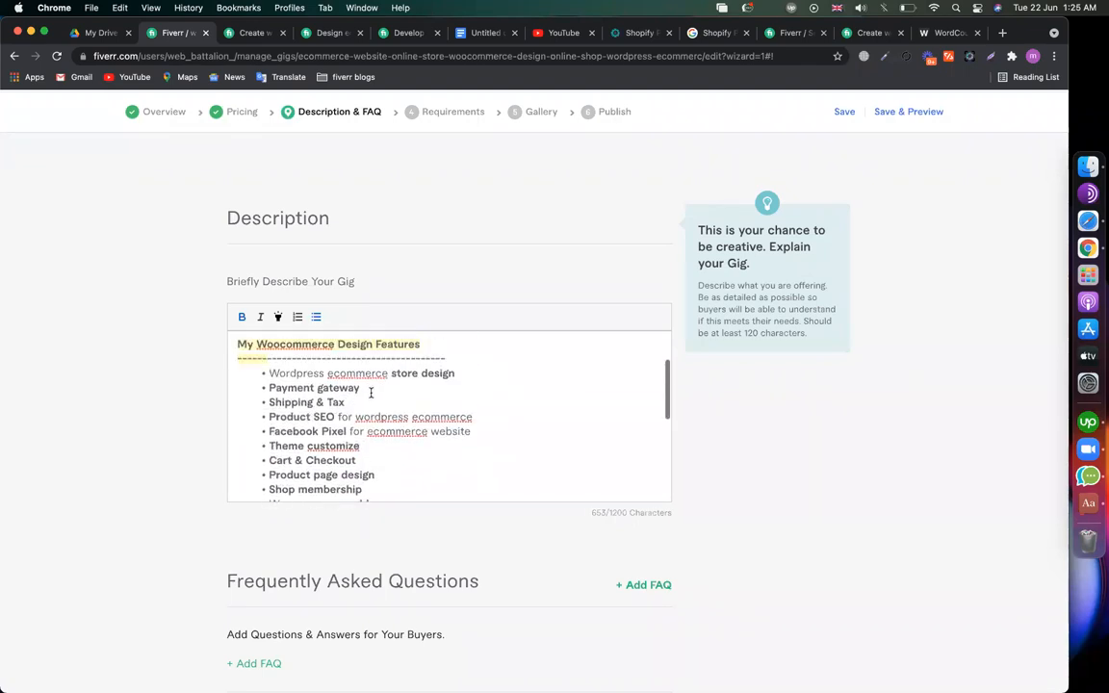
drag(362, 388, 269, 389)
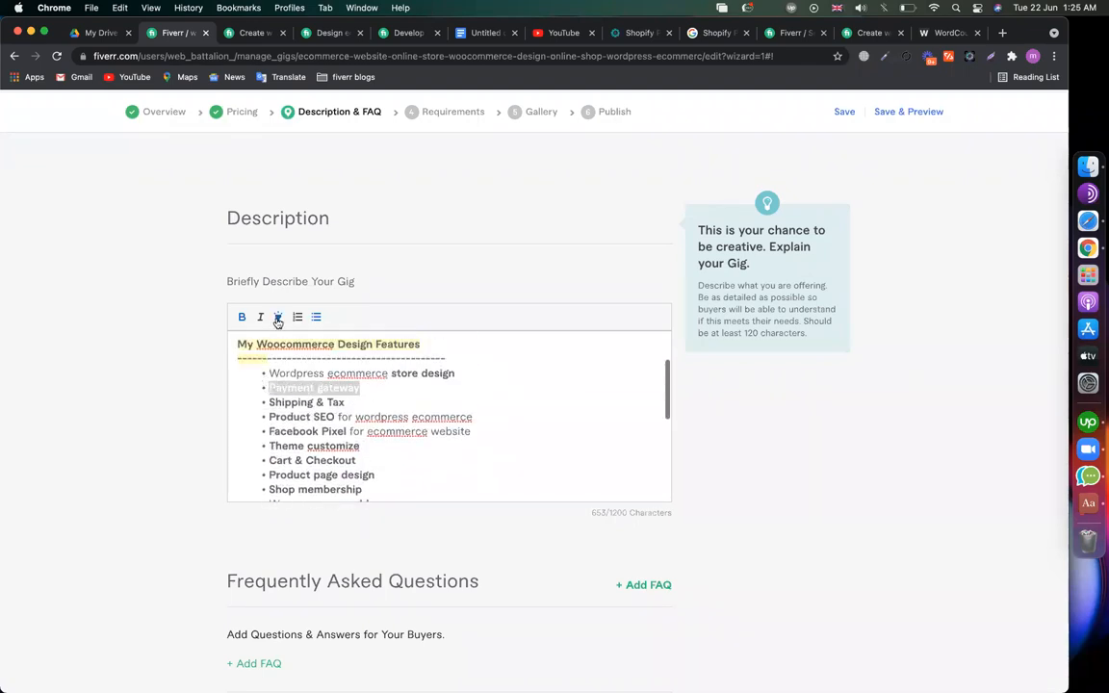
drag(472, 418, 270, 418)
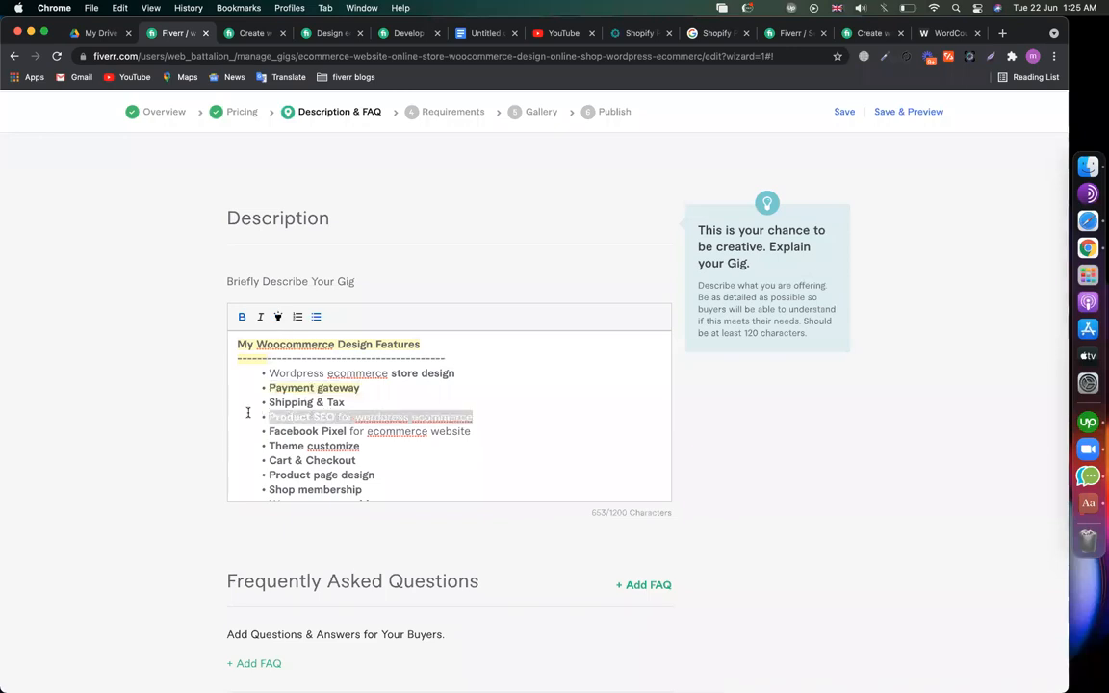
click(279, 320)
drag(360, 446, 269, 447)
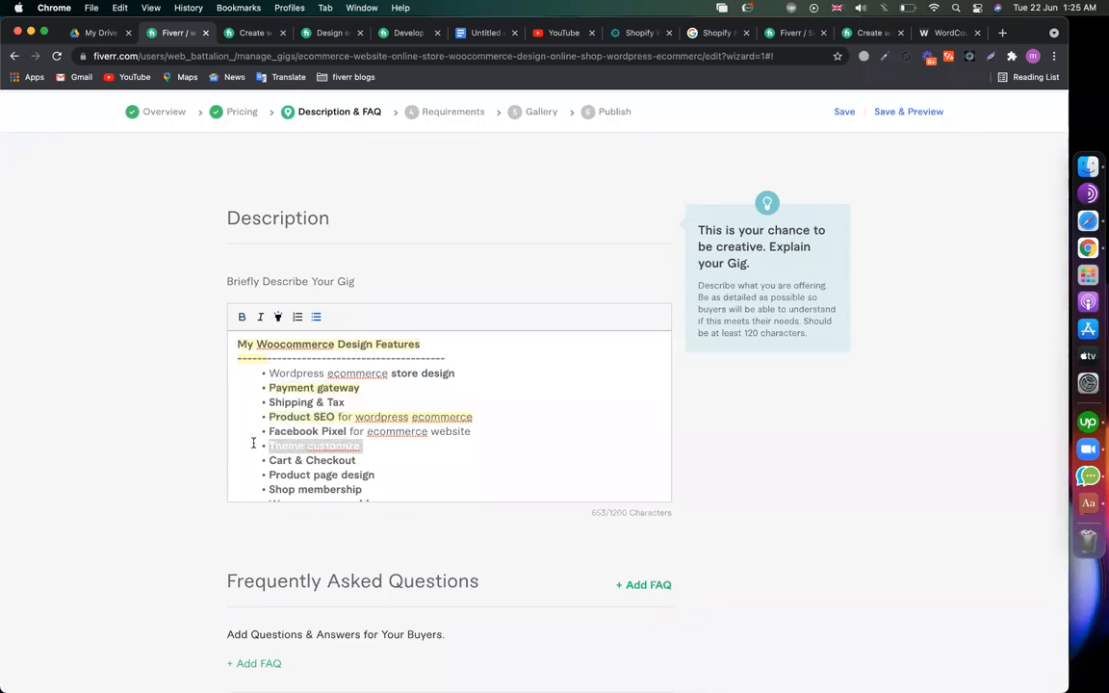
click(279, 324)
- Highlight the feature bullets "Product page design" and "Woocommerce addons"
scroll(289, 405, down, 2)
click(377, 433)
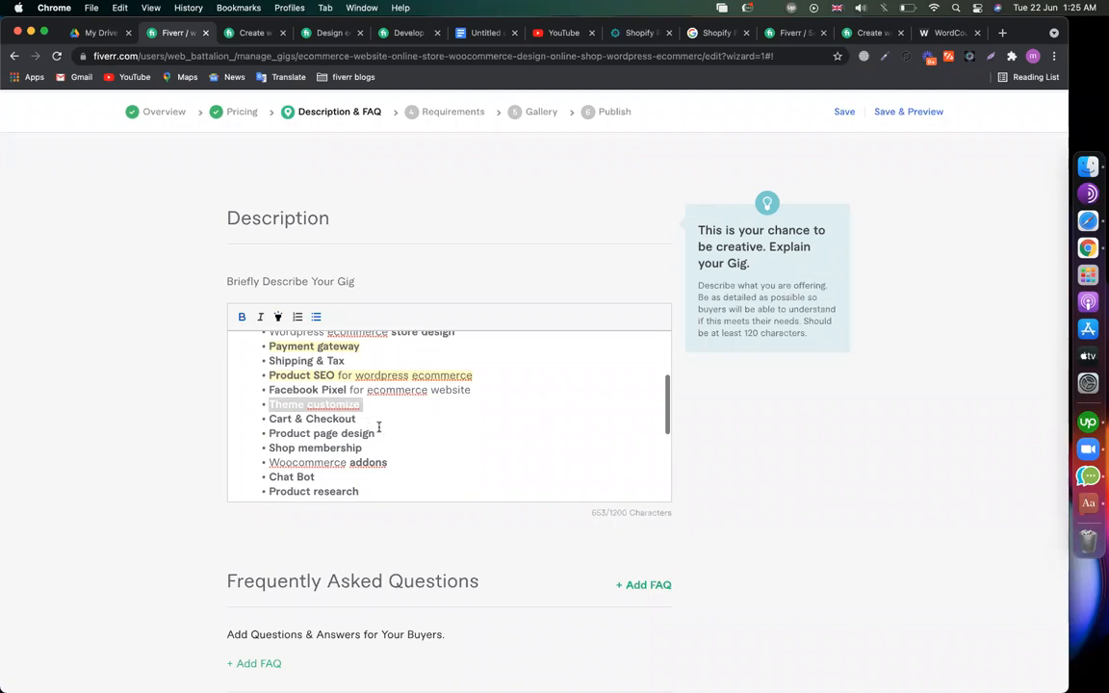
drag(281, 430, 266, 431)
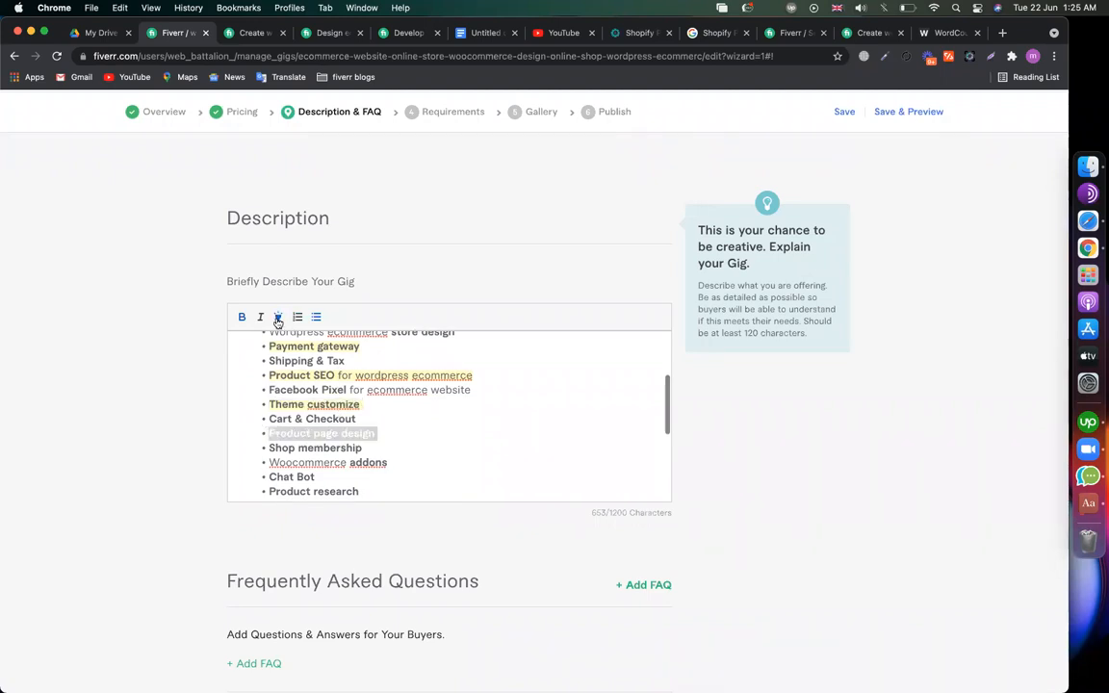
scroll(366, 441, down, 2)
drag(389, 437, 260, 438)
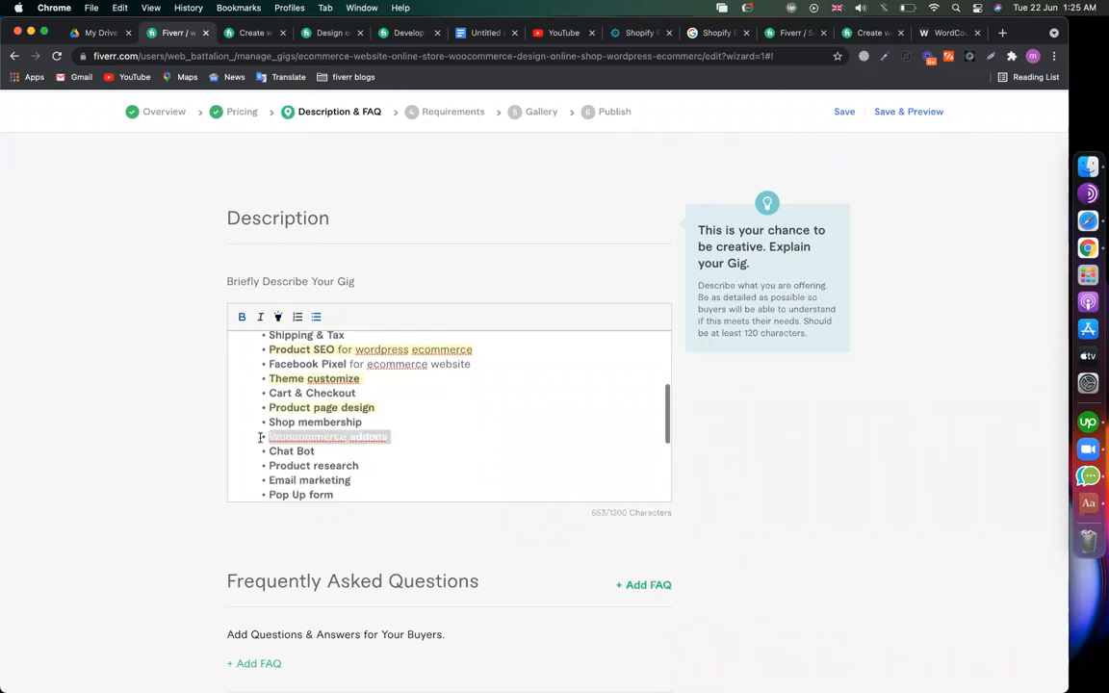
click(278, 316)
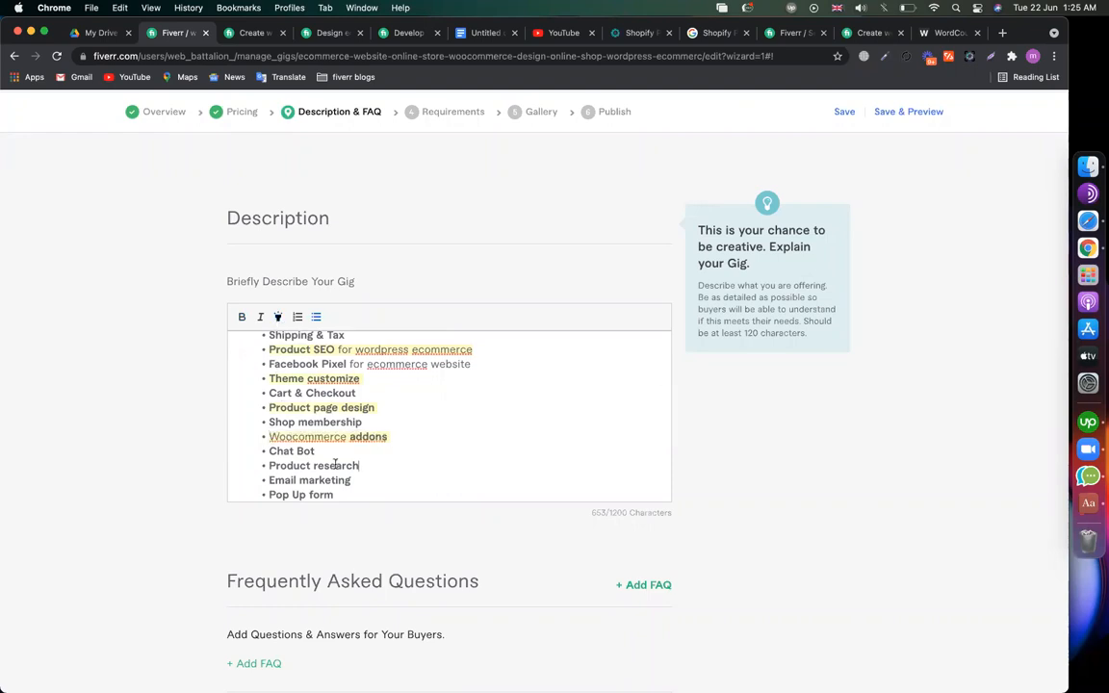
- Highlight the feature bullets "Product research", "Pop Up form" and "Discount & Offers"
drag(359, 466, 261, 460)
scroll(348, 438, down, 3)
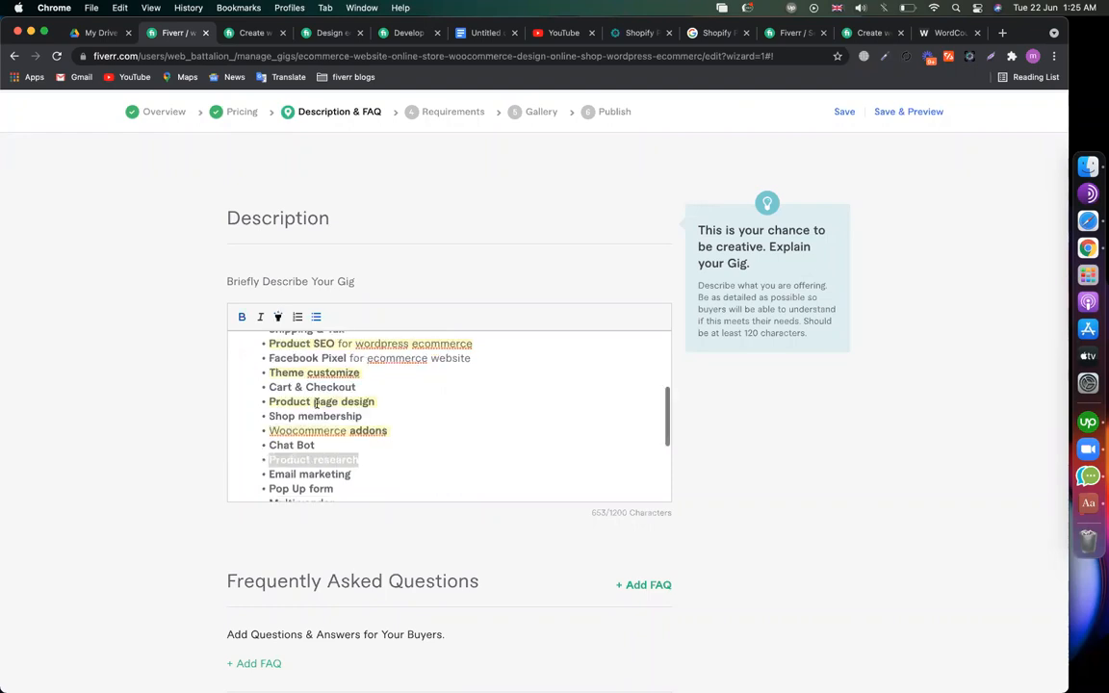
drag(347, 438, 266, 439)
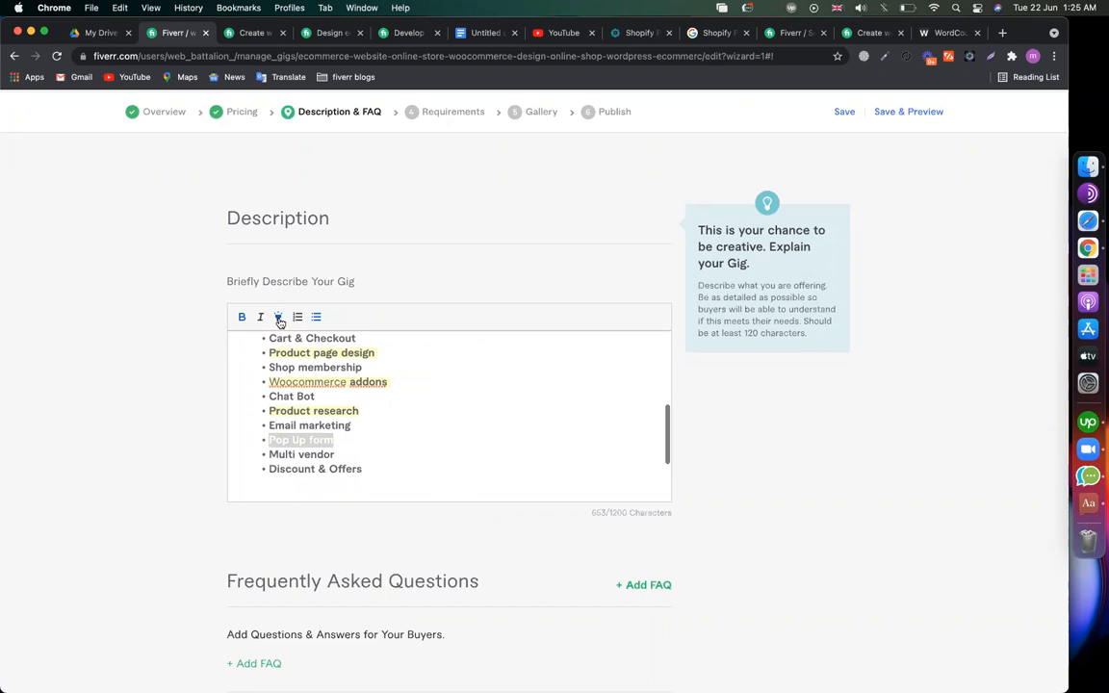
drag(382, 473, 242, 465)
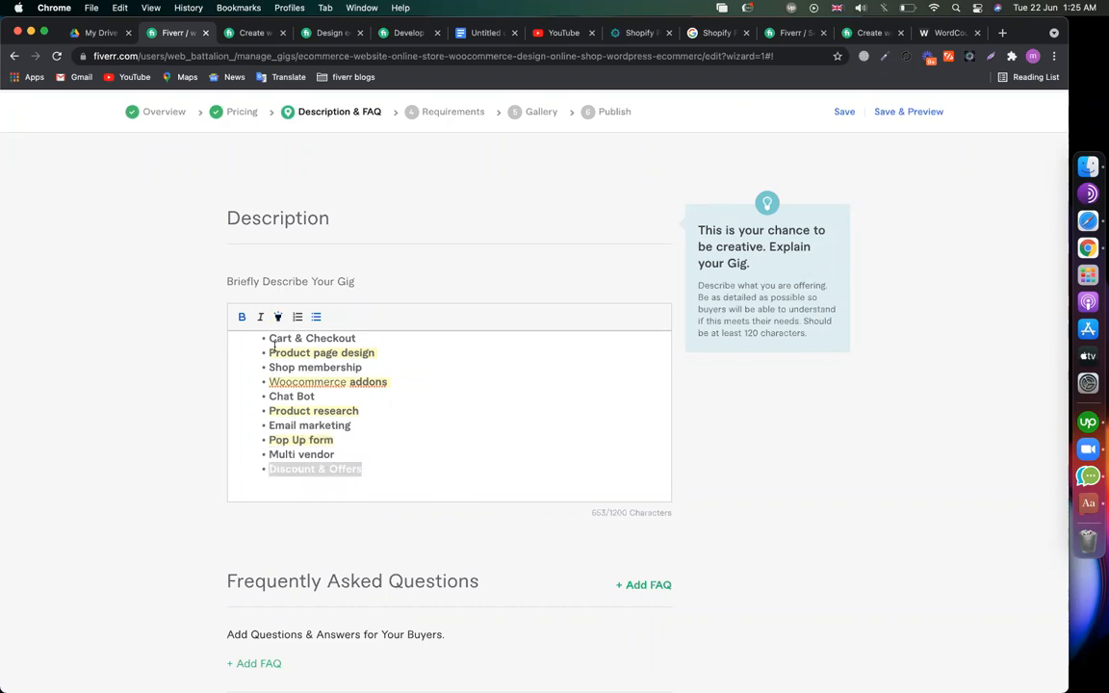
- Space the "My Woocommerce Design Features" heading two blank lines below the opening arrow lines, comparing with the competing WordPress gig's layout
scroll(316, 416, up, 6)
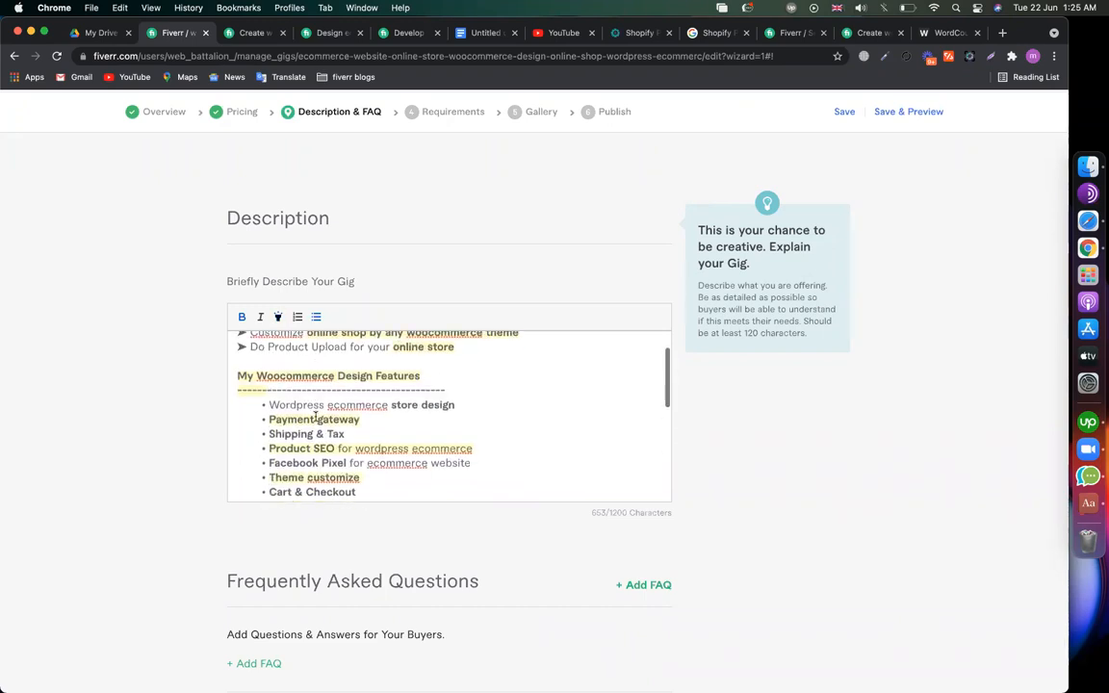
scroll(304, 415, up, 3)
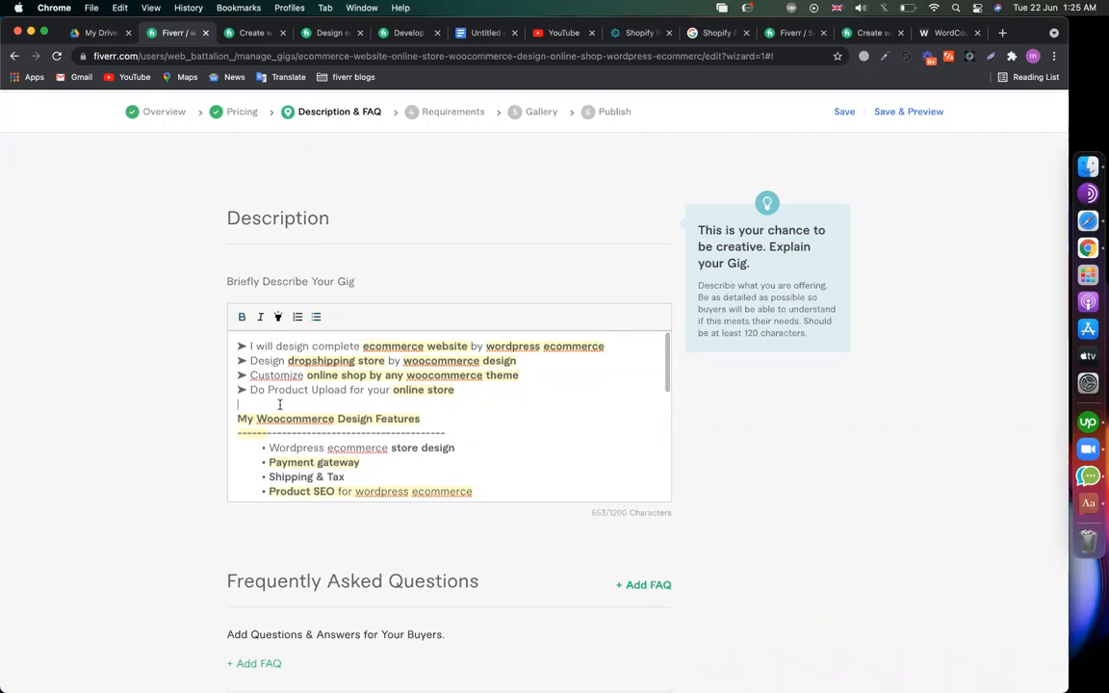
key(Return)
scroll(304, 415, down, 2)
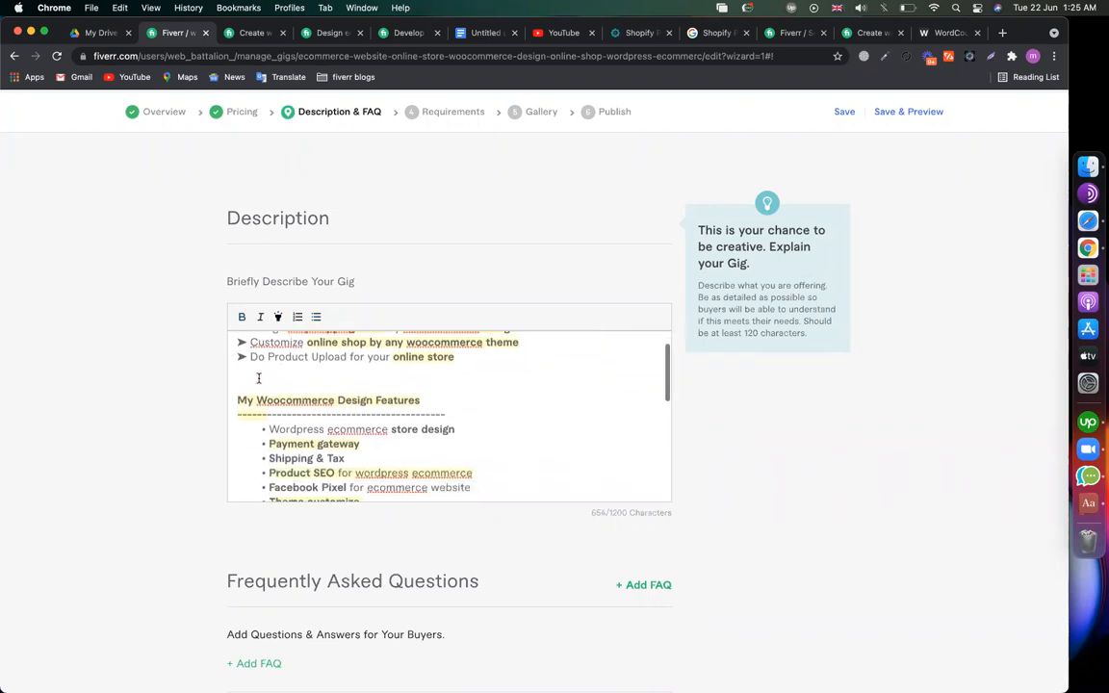
click(239, 386)
key(BackSpace)
key(BackSpace)
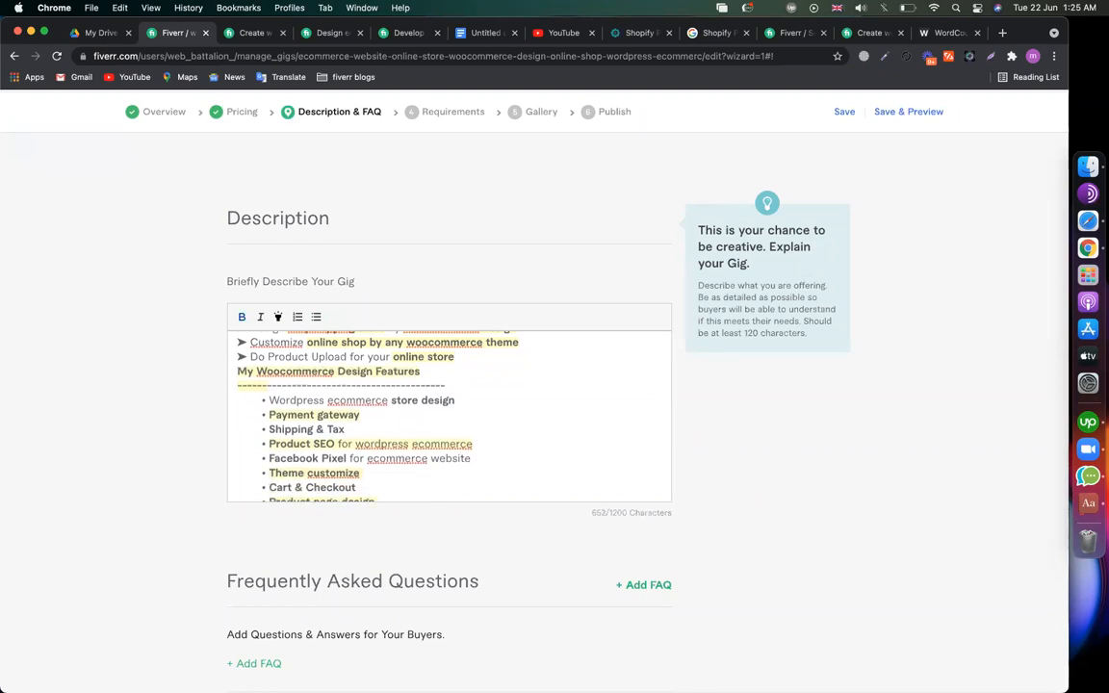
scroll(285, 369, up, 2)
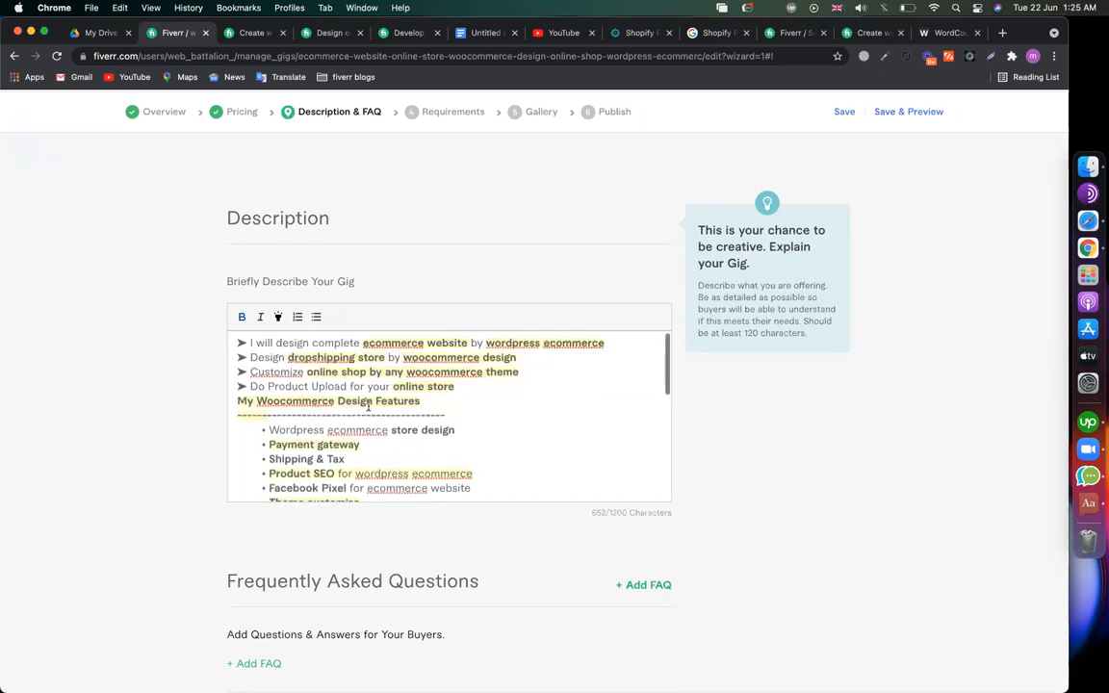
click(328, 38)
drag(126, 301, 309, 301)
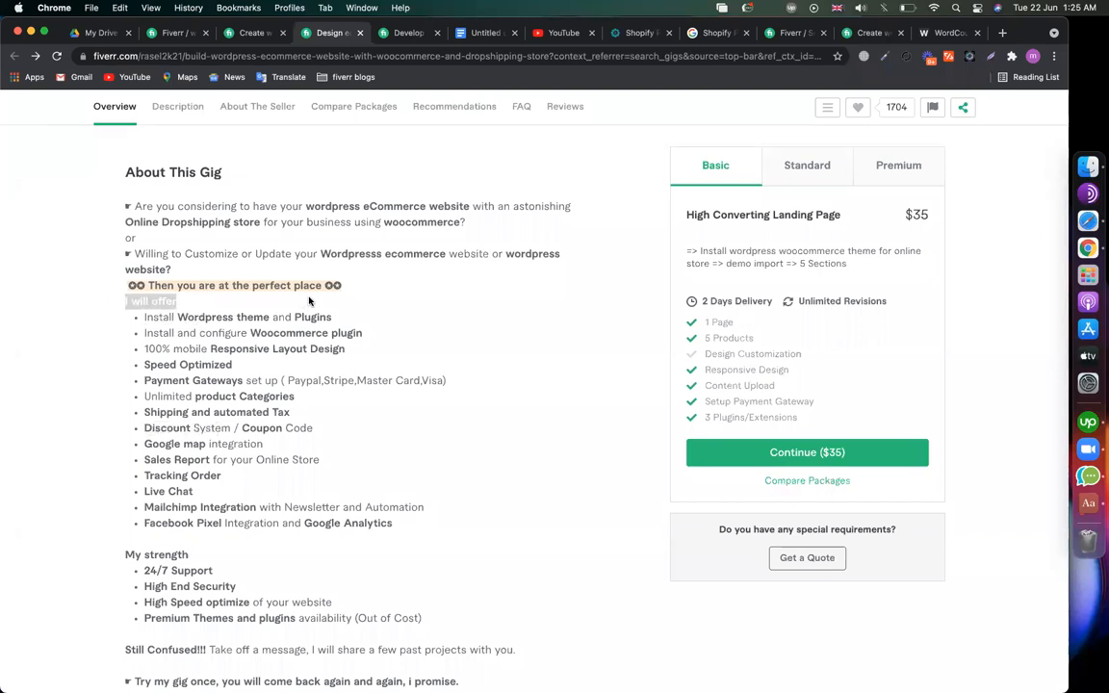
click(176, 32)
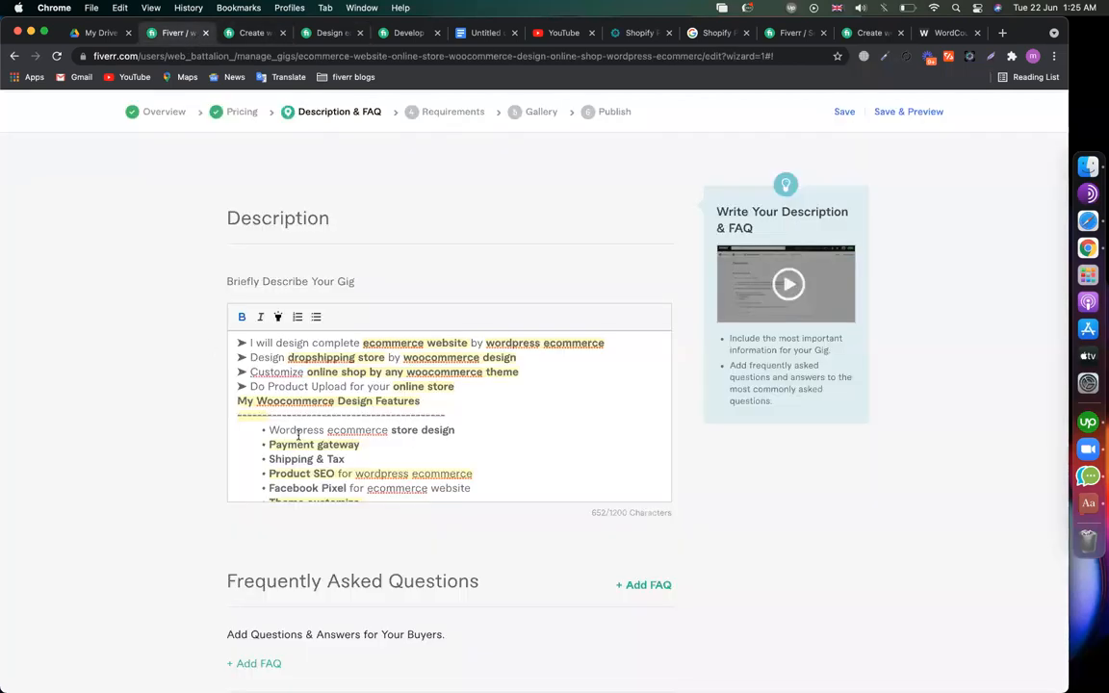
click(456, 388)
key(Return)
key(Return)
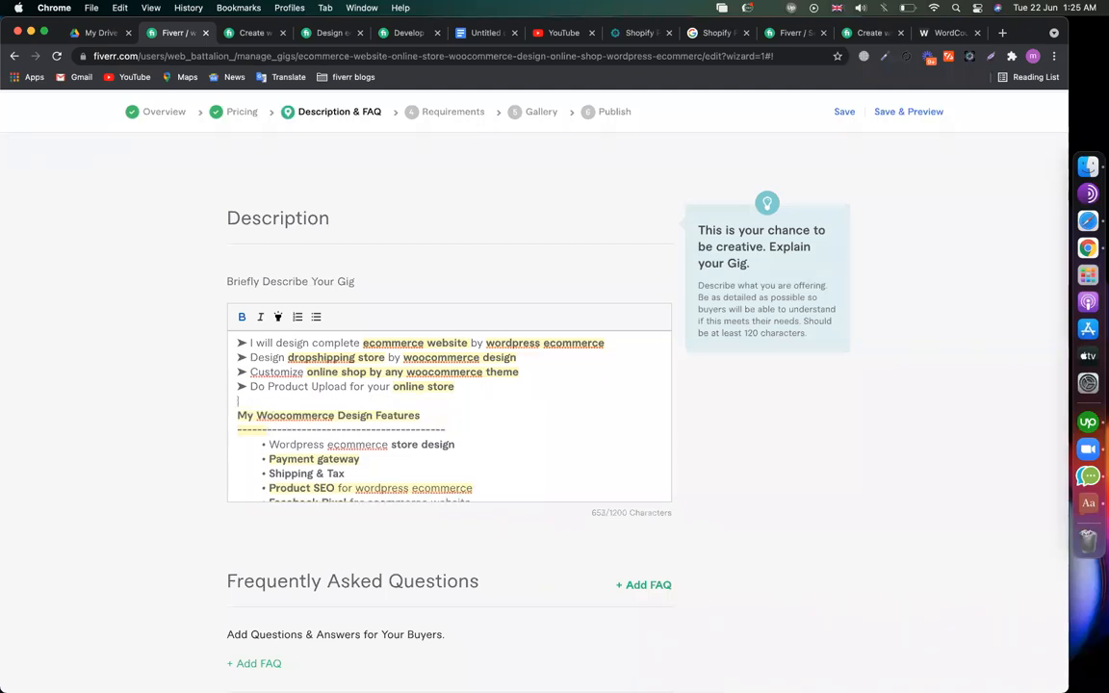
- Highlight the whole dashed line under the design features heading and add one more blank line above "Why you will hire me ?"
drag(409, 449, 243, 443)
click(263, 320)
click(278, 318)
scroll(353, 429, down, 10)
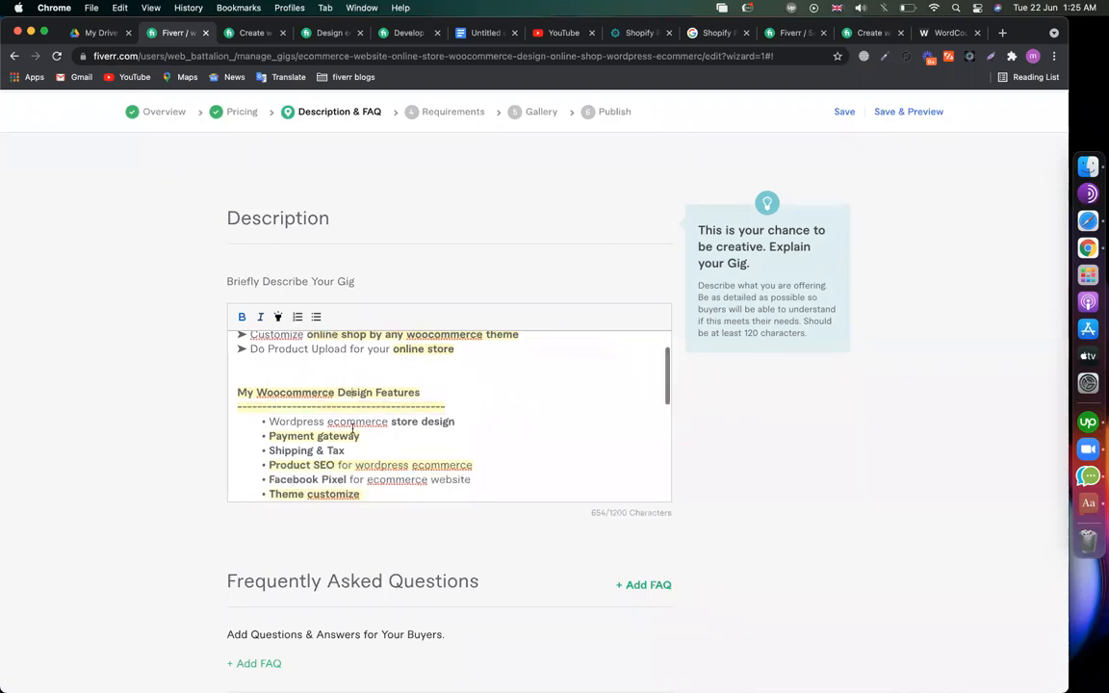
click(312, 386)
key(Return)
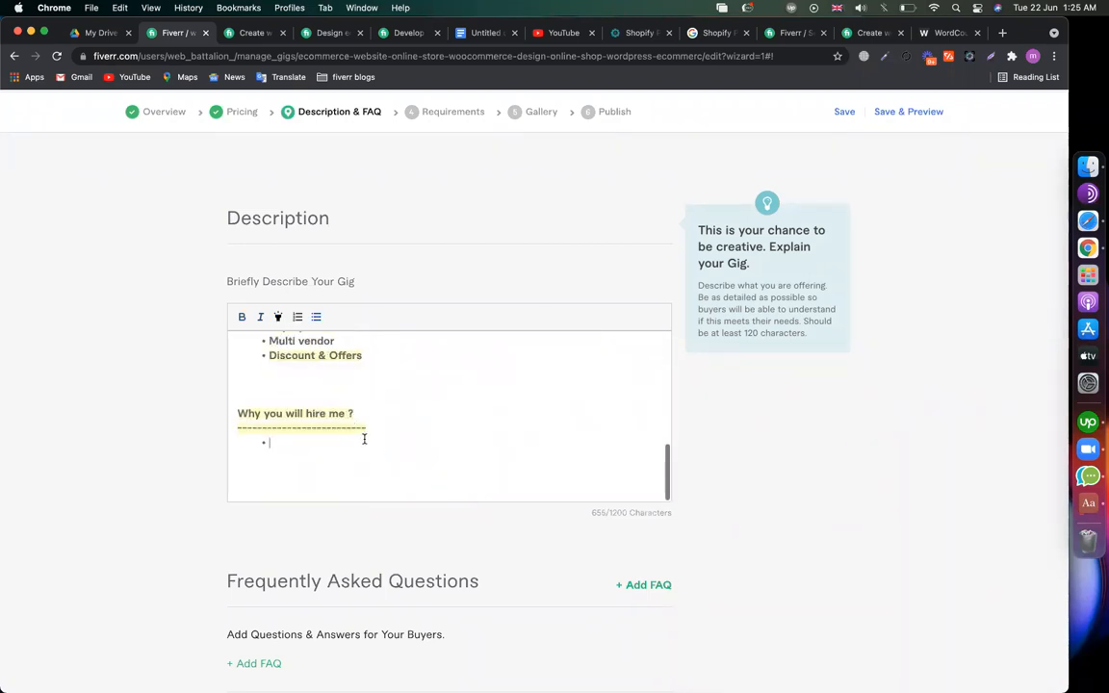
- Write the first bullet under "Why you will hire me ?" as "I will deliver your ecommerce website", copying the main keyword from the Google Docs keyword document
text(will del)
text(live)
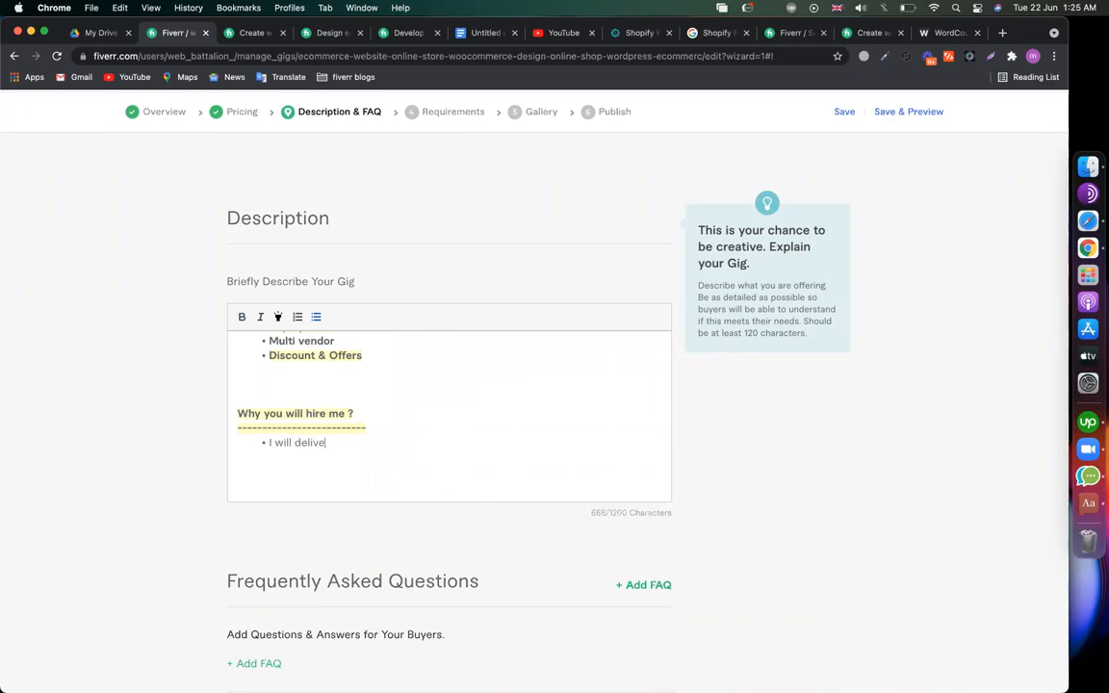
text(r your)
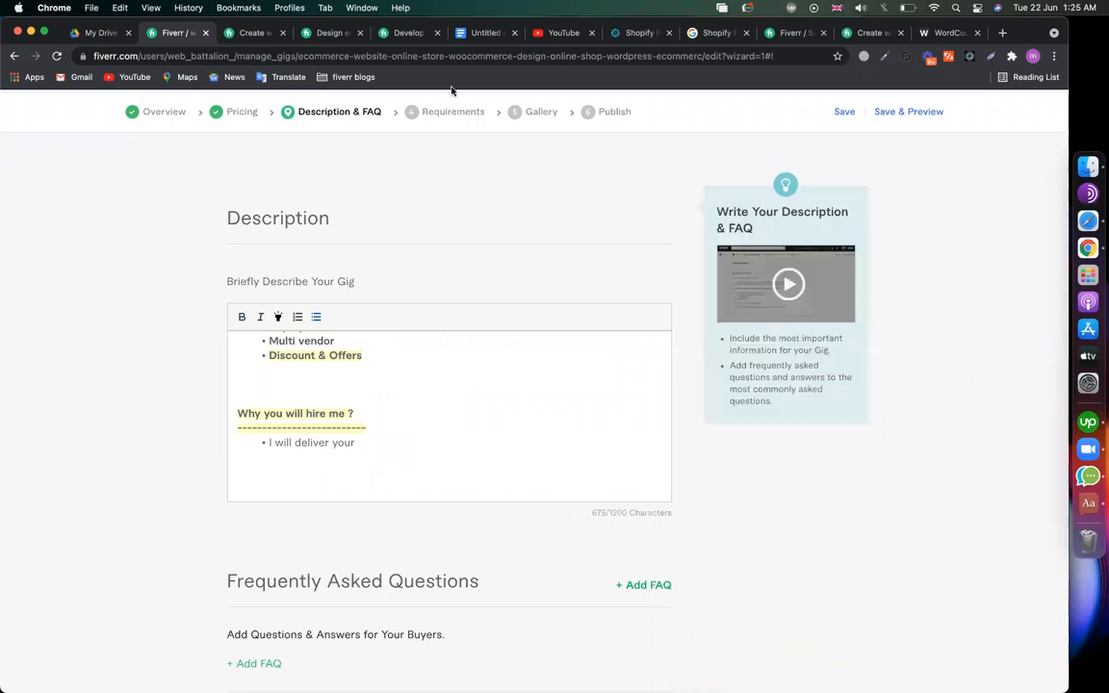
click(481, 32)
drag(414, 294, 235, 292)
key(ctrl+c)
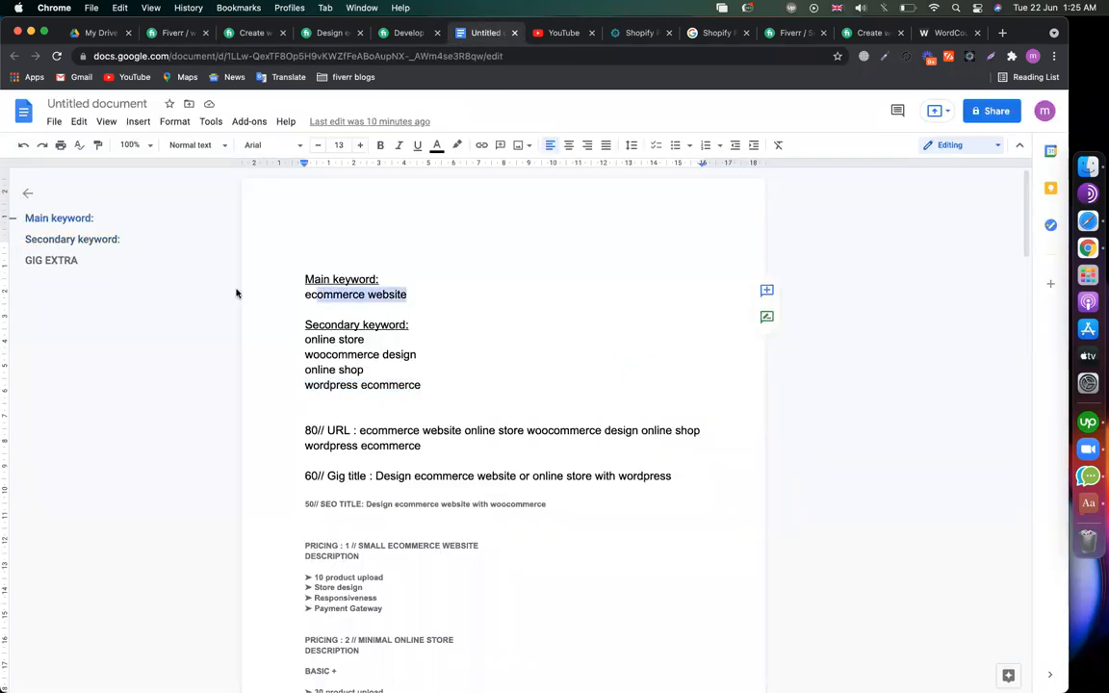
click(178, 33)
key(ctrl+v)
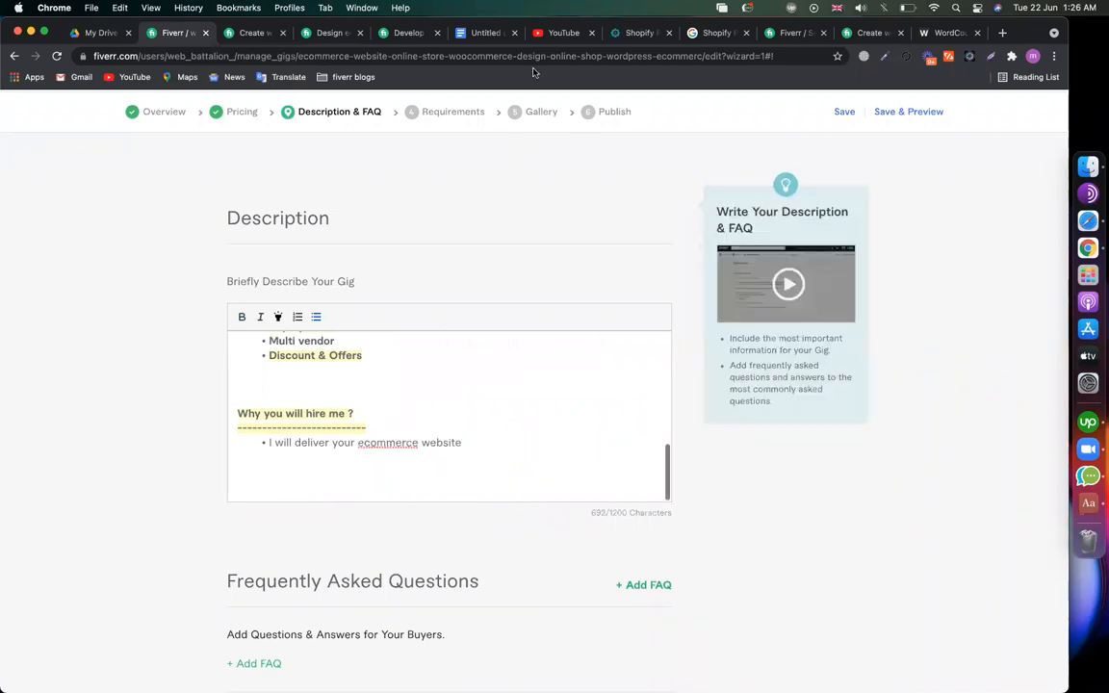
- Extend the bullet with "or woocommerce design fast", copying the secondary keyword from the keyword document, and start a new bullet
click(482, 32)
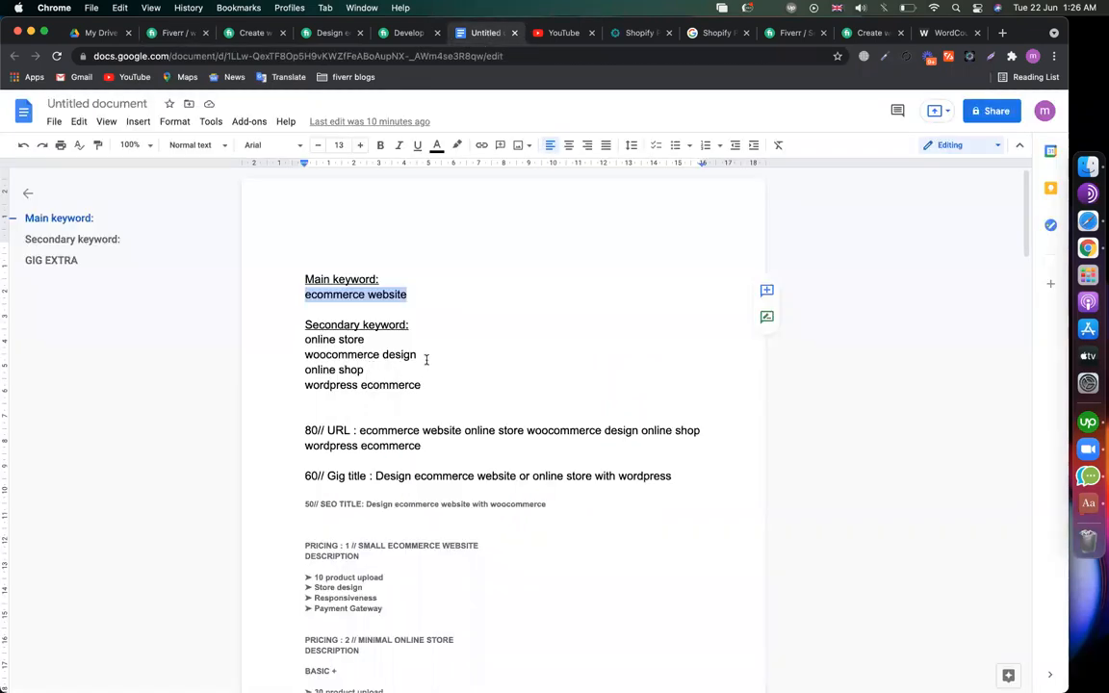
drag(423, 356, 268, 356)
key(ctrl+c)
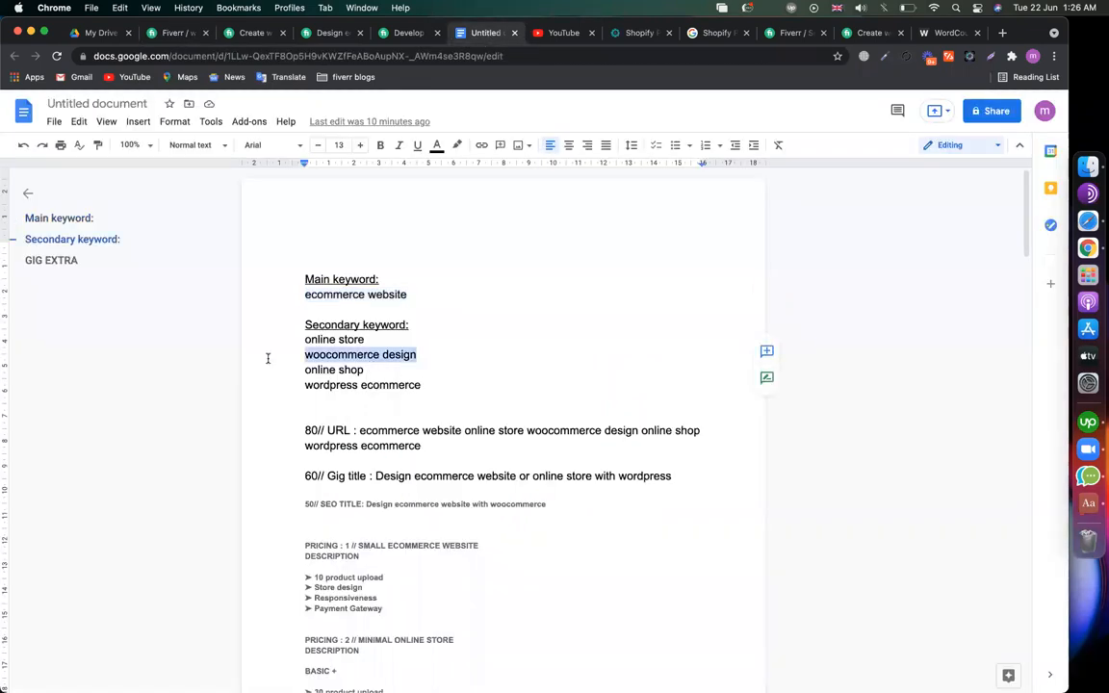
click(178, 32)
text(or)
key(ctrl+v)
text(fast )
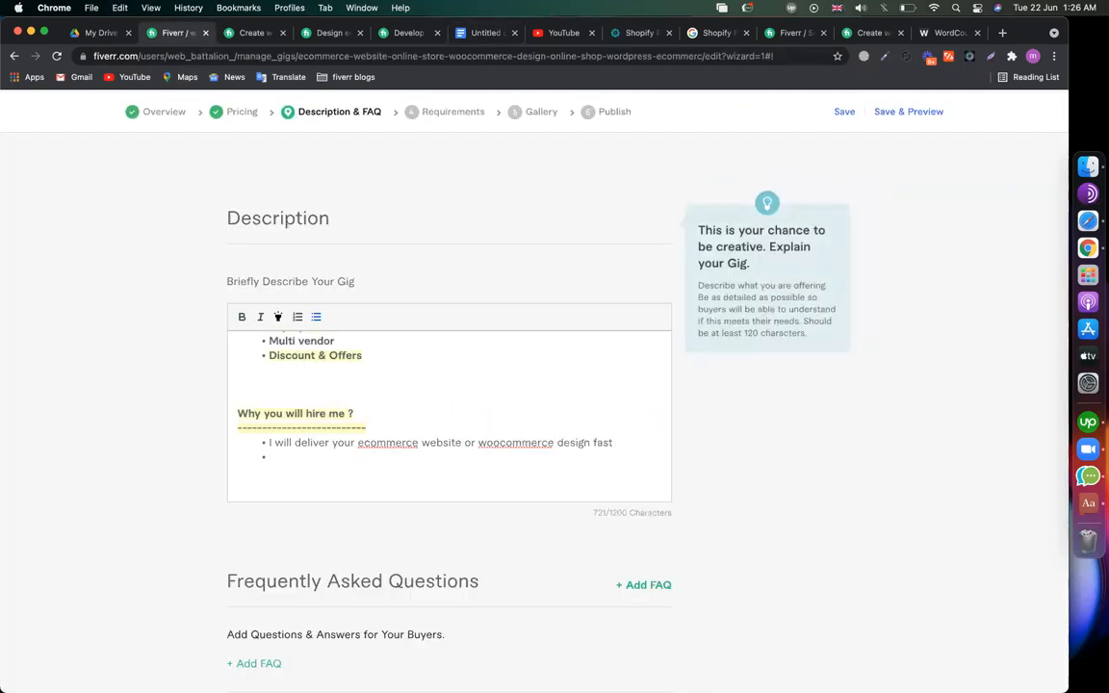
- Write the second bullet under "Why you will hire me ?" as "Unlimited revision for your online store or", copying the secondary keyword from the keyword document
text(Unlimited rev)
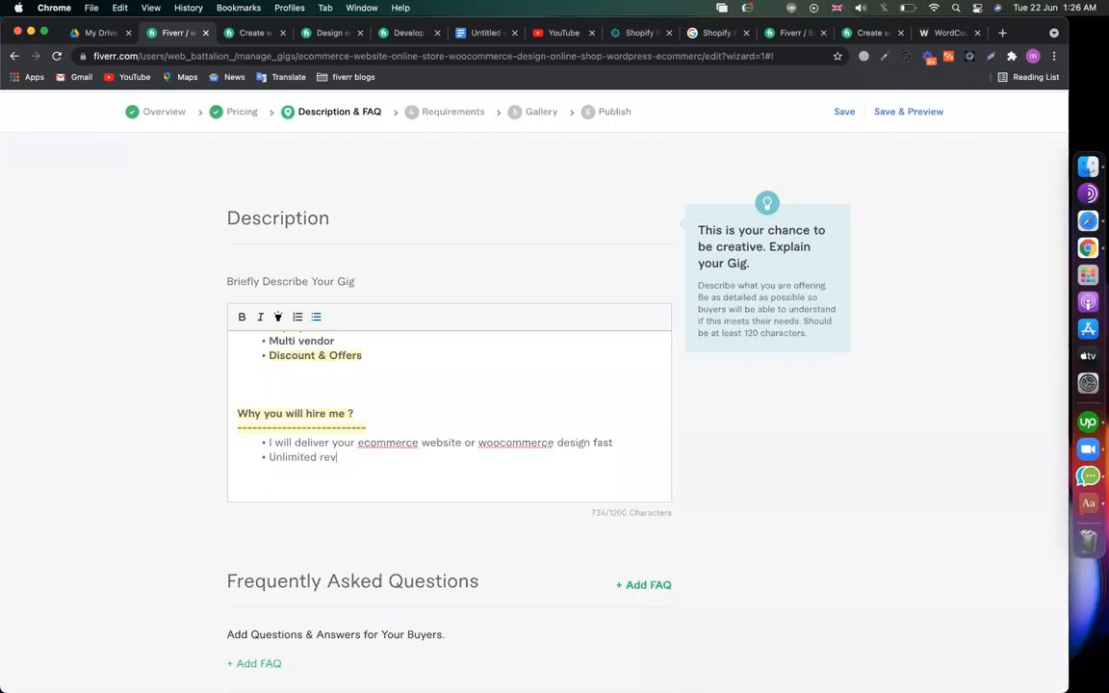
text(ision for)
click(484, 33)
drag(391, 339, 247, 337)
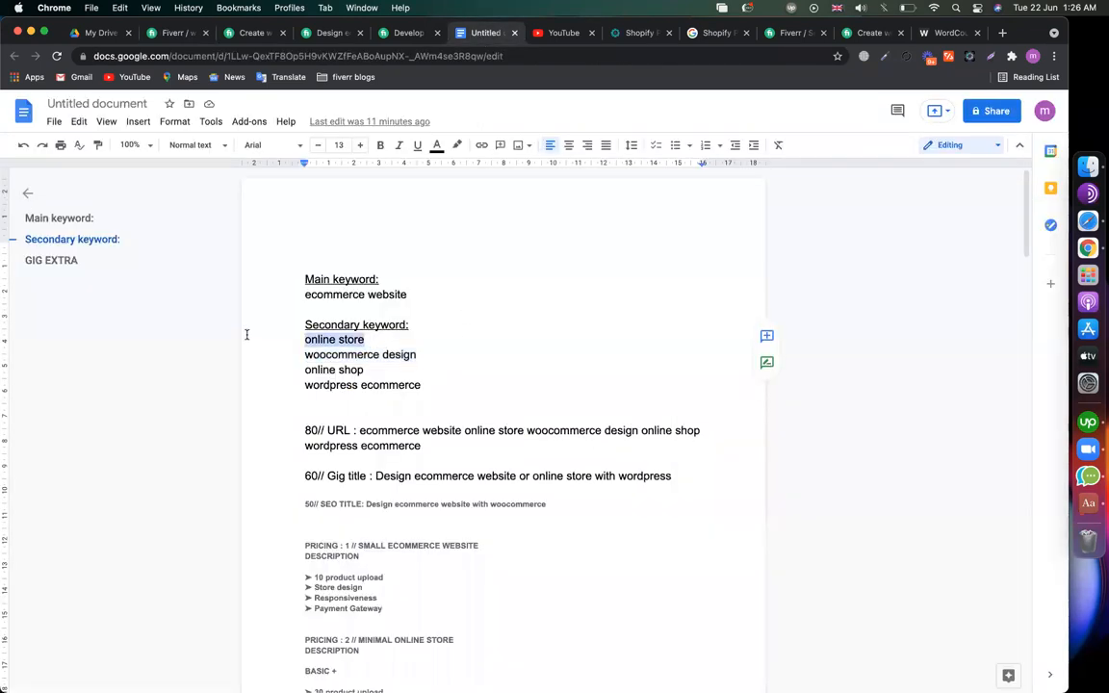
click(165, 33)
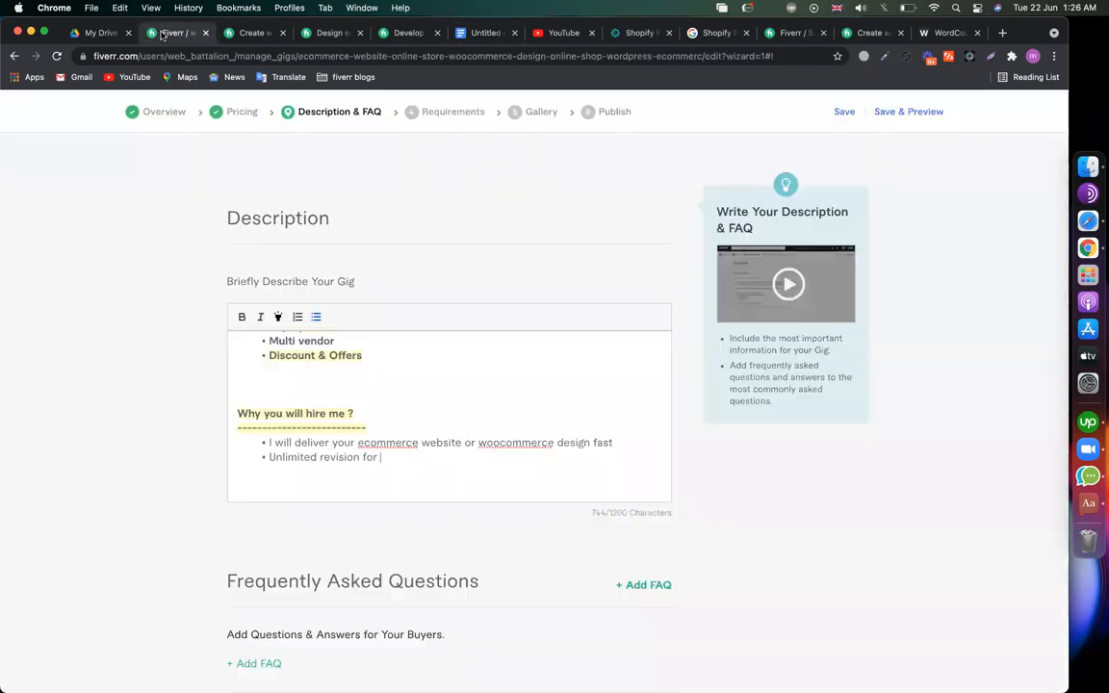
text(your online store or)
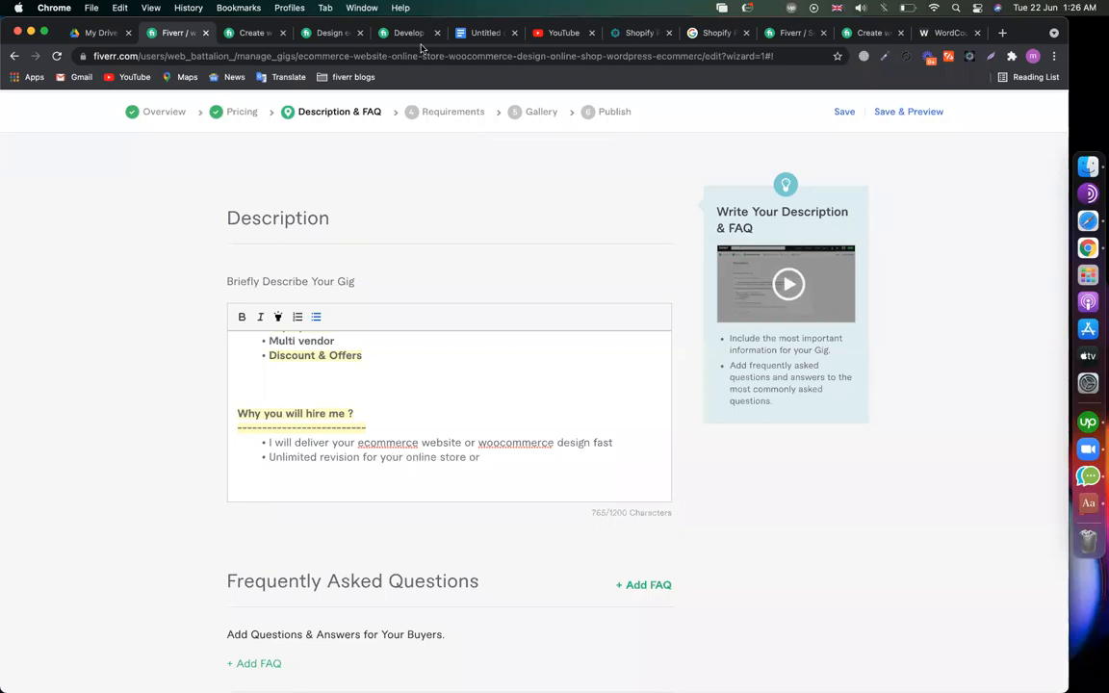
- Complete the unlimited revision bullet with "online shop", copying that secondary keyword from the Google Docs keyword document
click(464, 34)
drag(370, 369, 305, 369)
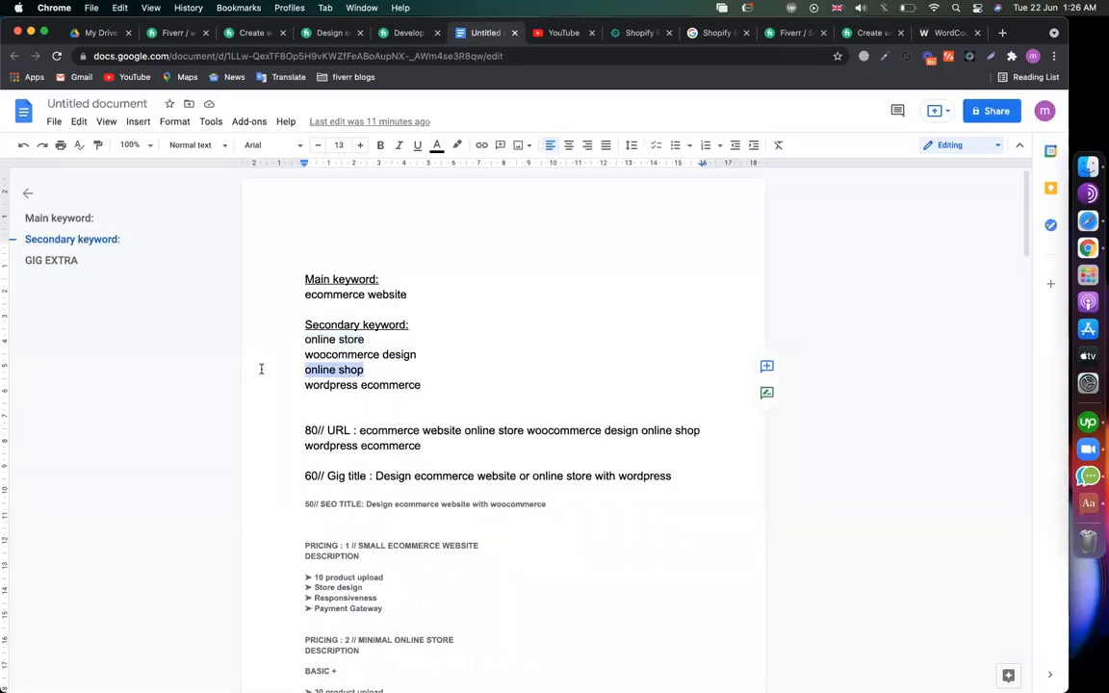
key(super+c)
click(160, 32)
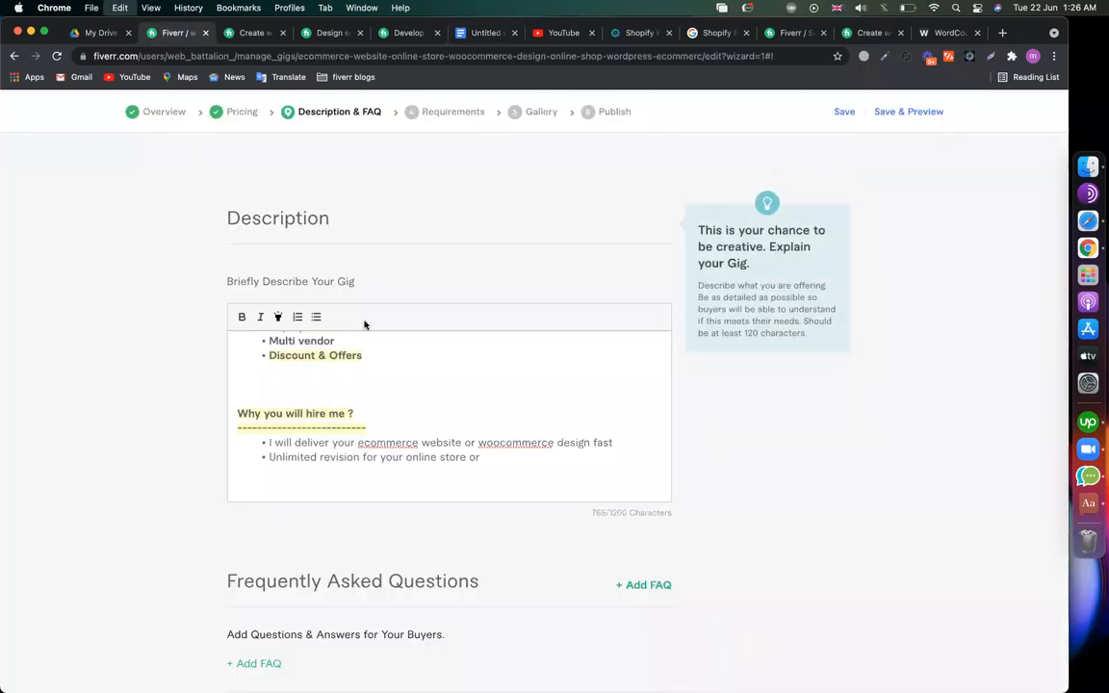
key(super+v)
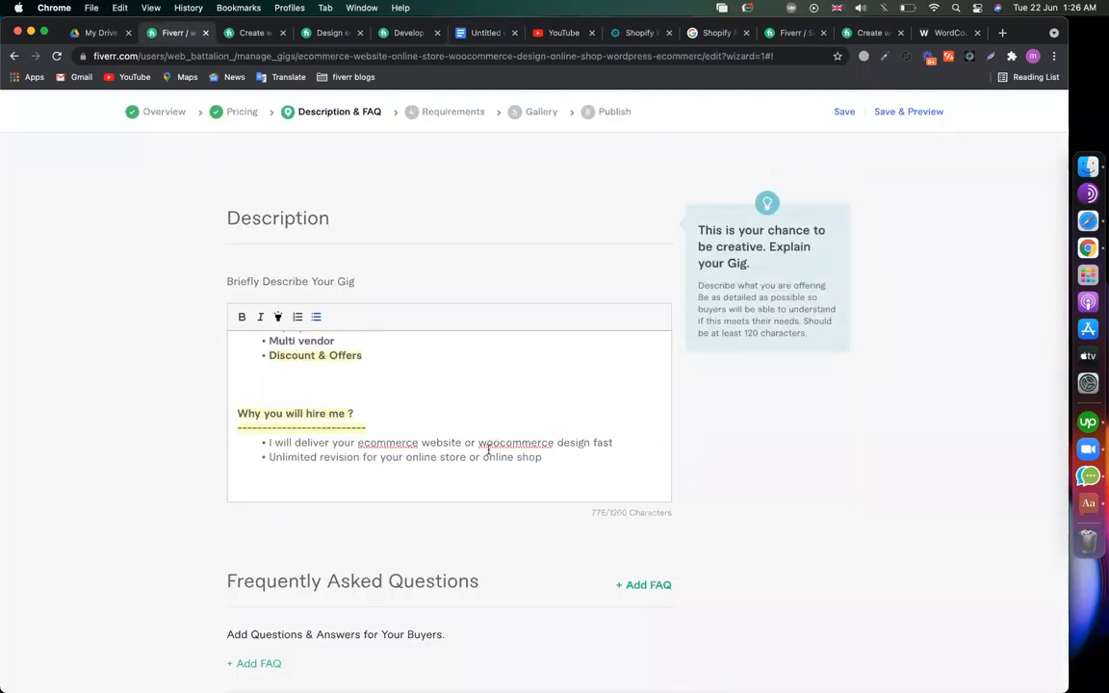
- Bold "Unlimited revision" in the second bullet and "woocommerce design fast" in the first bullet
drag(360, 458, 256, 458)
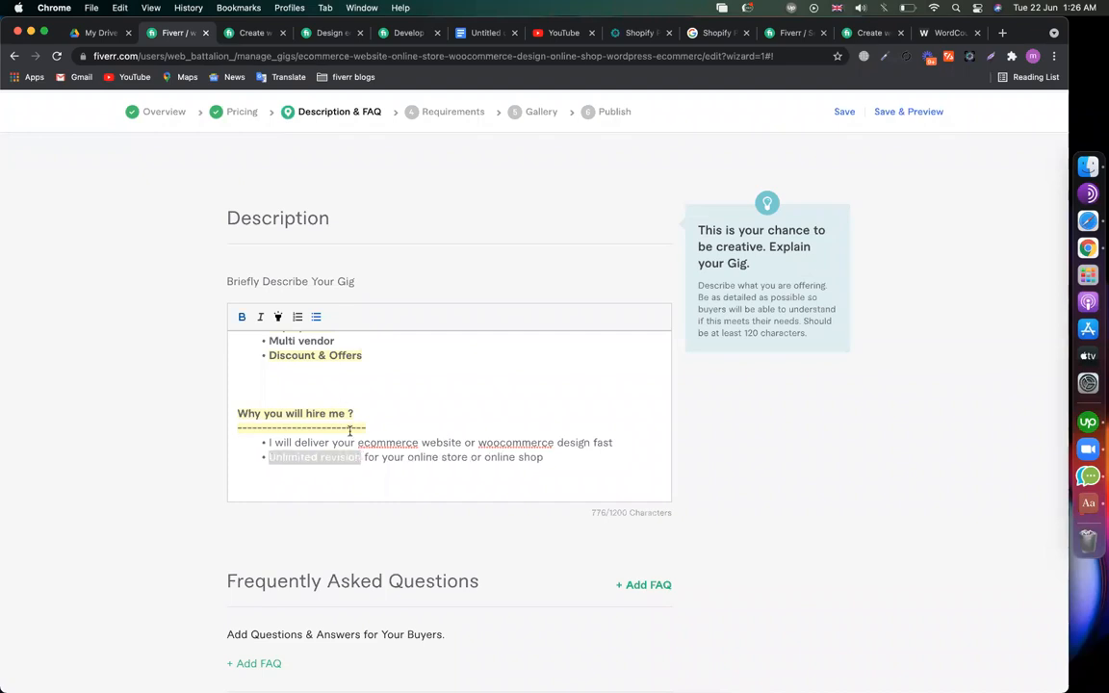
key(super+b)
click(596, 443)
drag(613, 443, 471, 443)
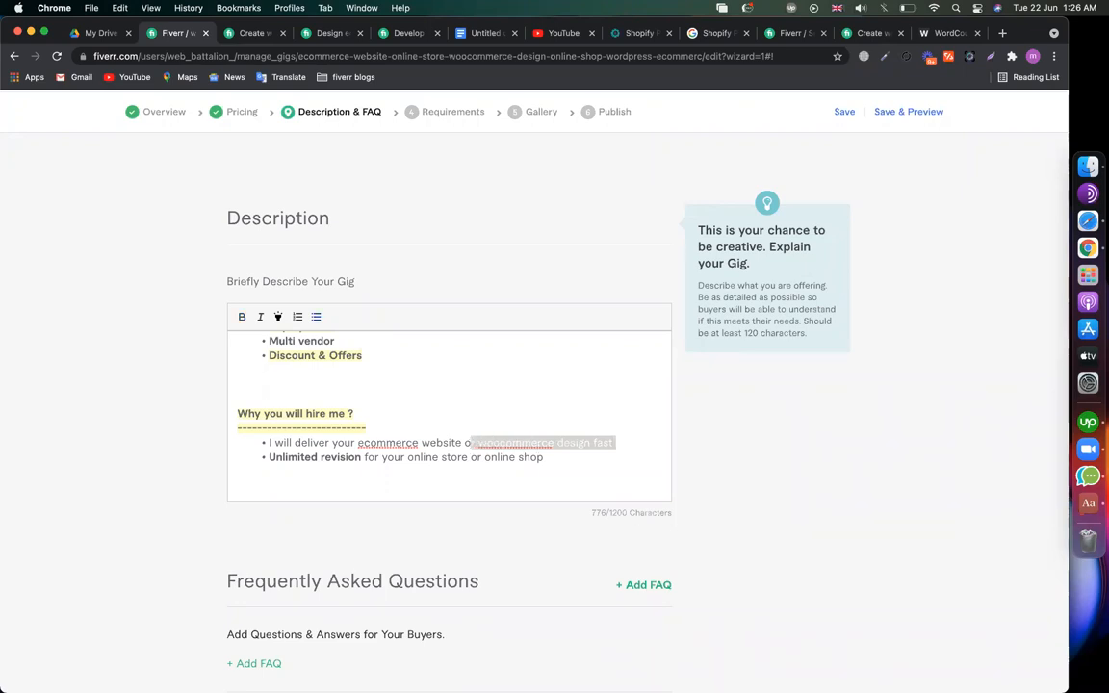
click(495, 444)
shift+click(619, 444)
click(242, 317)
click(291, 430)
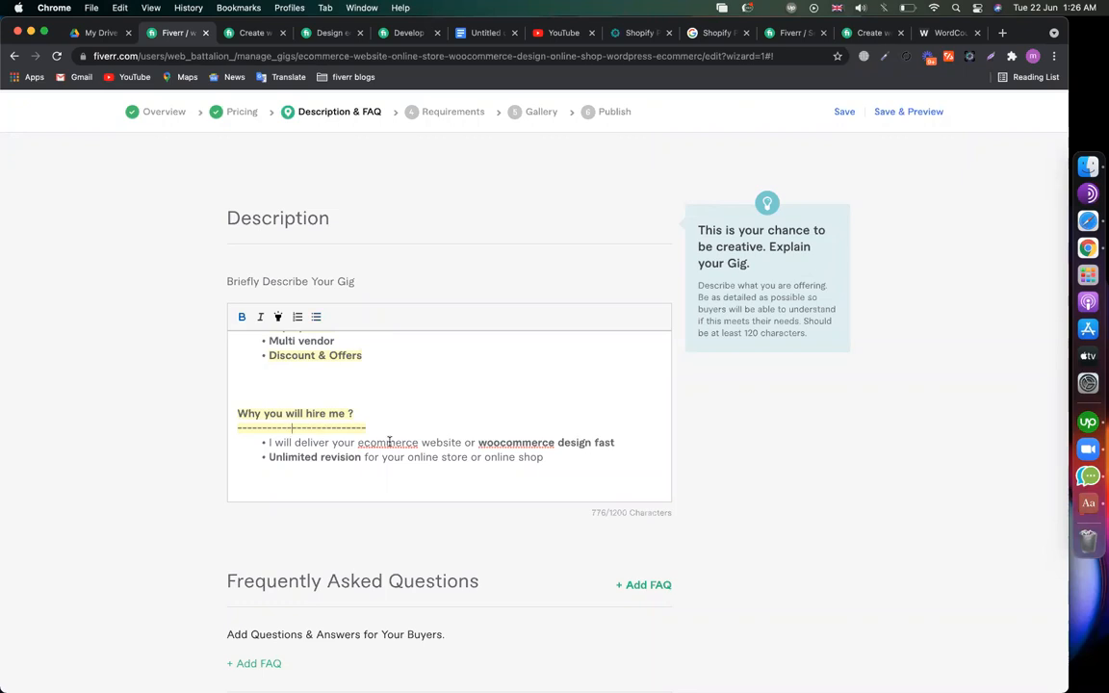
- Add a third bullet under "Why you will hire me ?" reading "I will give you support after sell"
scroll(587, 444, down, 1)
key(Return)
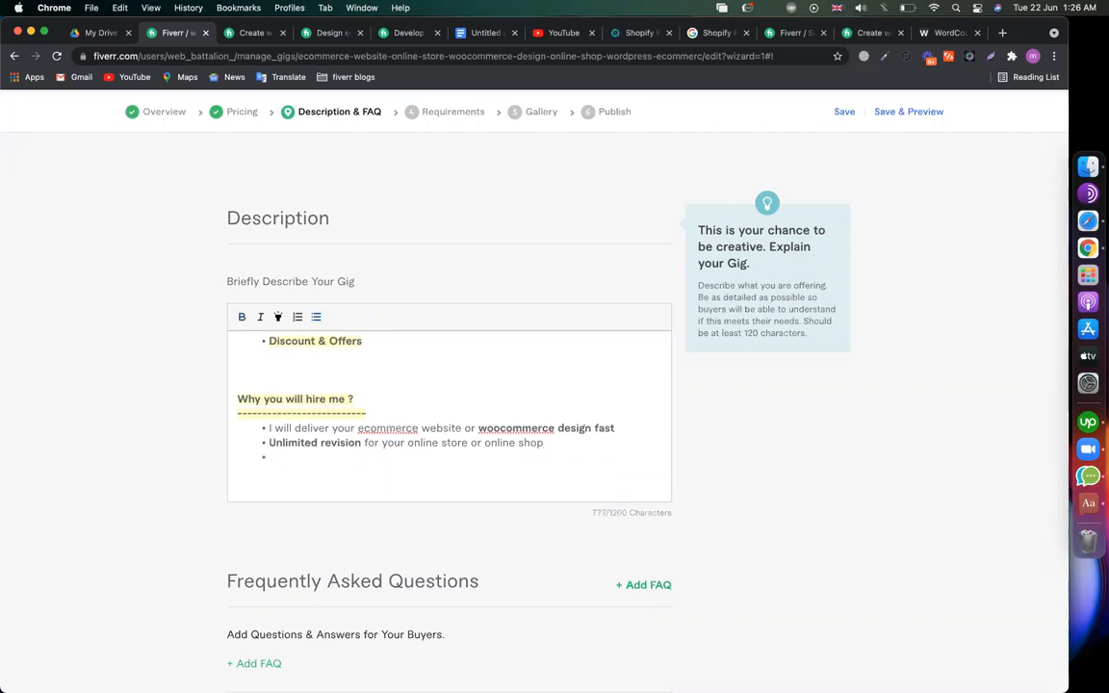
text(I will give you after sale)
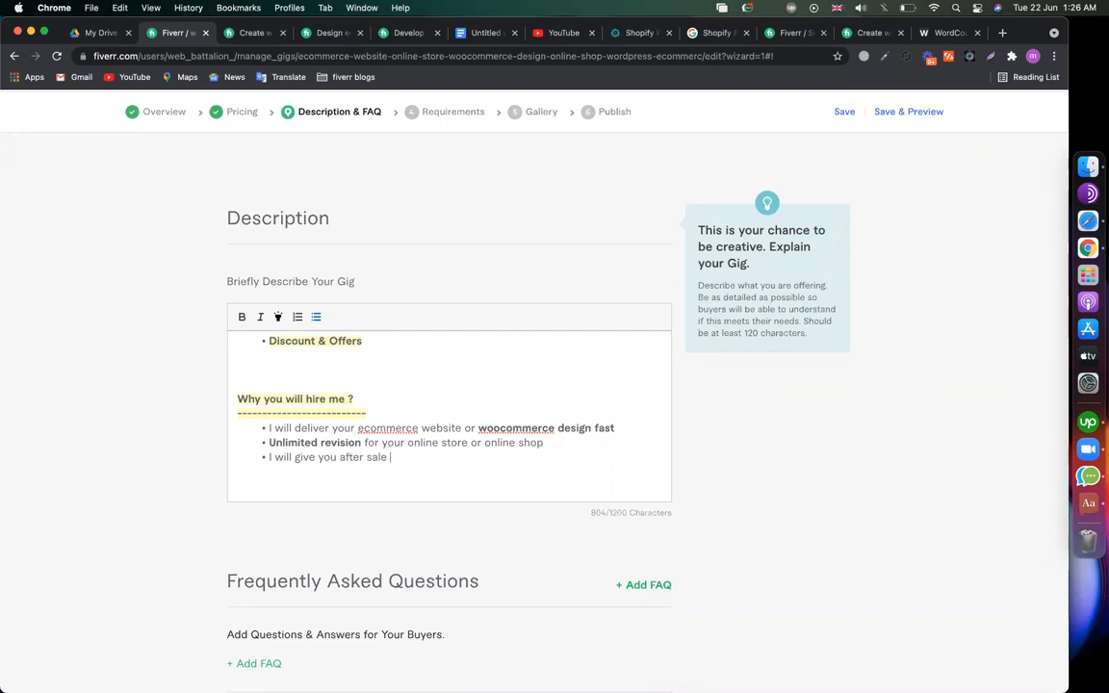
key(BackSpace)
key(BackSpace)
key(BackSpace)
text(ll deli)
key(BackSpace)
key(BackSpace)
key(BackSpace)
key(BackSpace)
key(BackSpace)
key(BackSpace)
text(suport)
key(BackSpace)
key(BackSpace)
key(BackSpace)
key(BackSpace)
text(port after s)
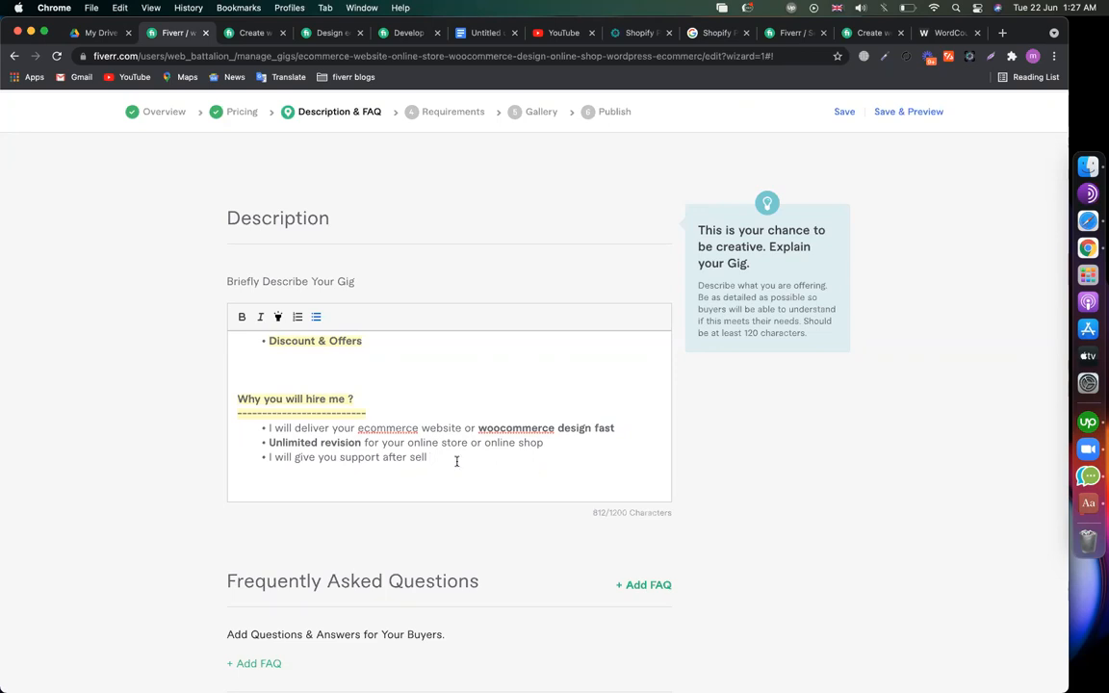
- Insert "even" before "after sell", append "for your woocommerce design" with the keyword copied from the document, and bold "I will give you support even after sell"
click(382, 456)
text(even)
click(478, 40)
click(437, 373)
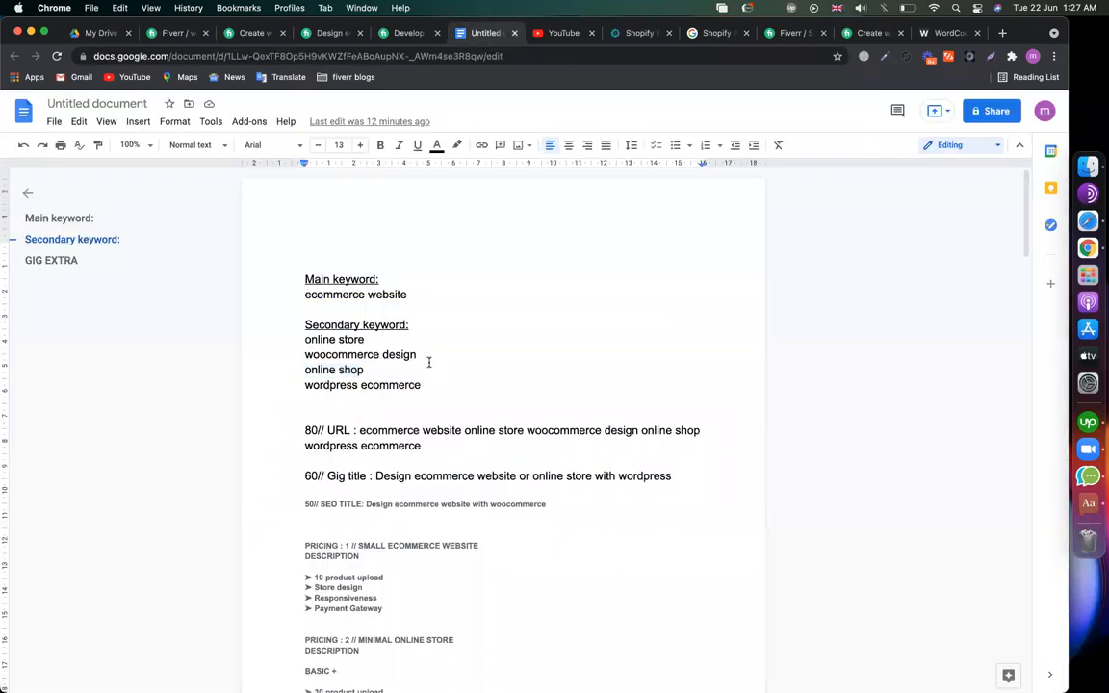
drag(424, 355, 304, 355)
key(super+c)
click(175, 33)
click(487, 456)
text(for your)
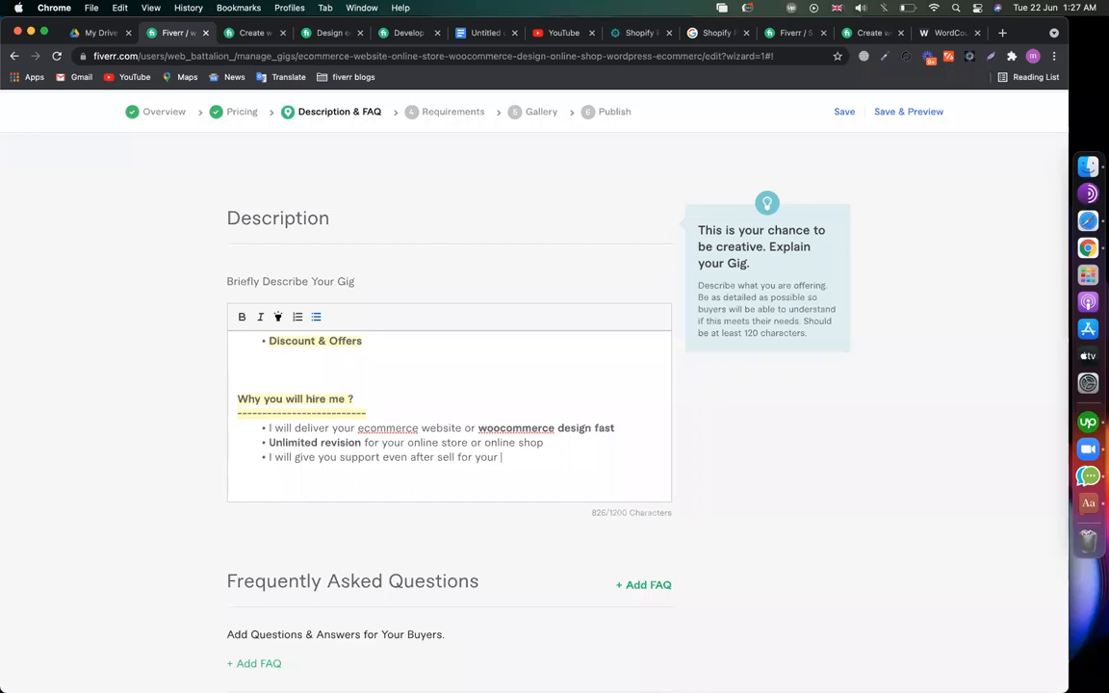
key(super+v)
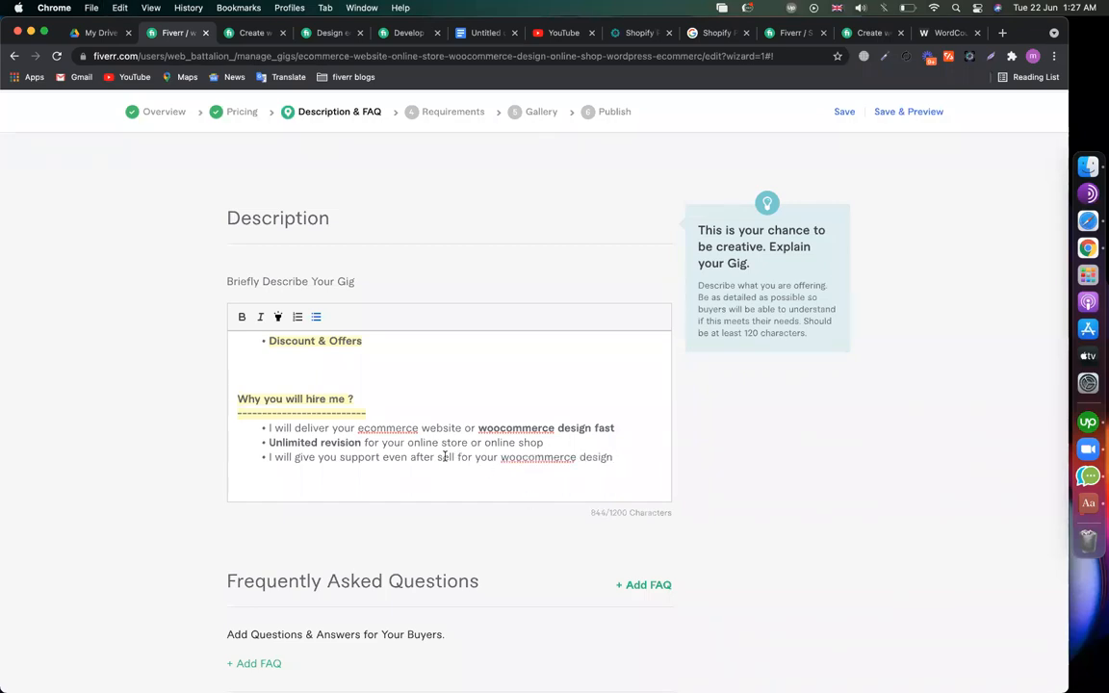
drag(453, 457, 265, 458)
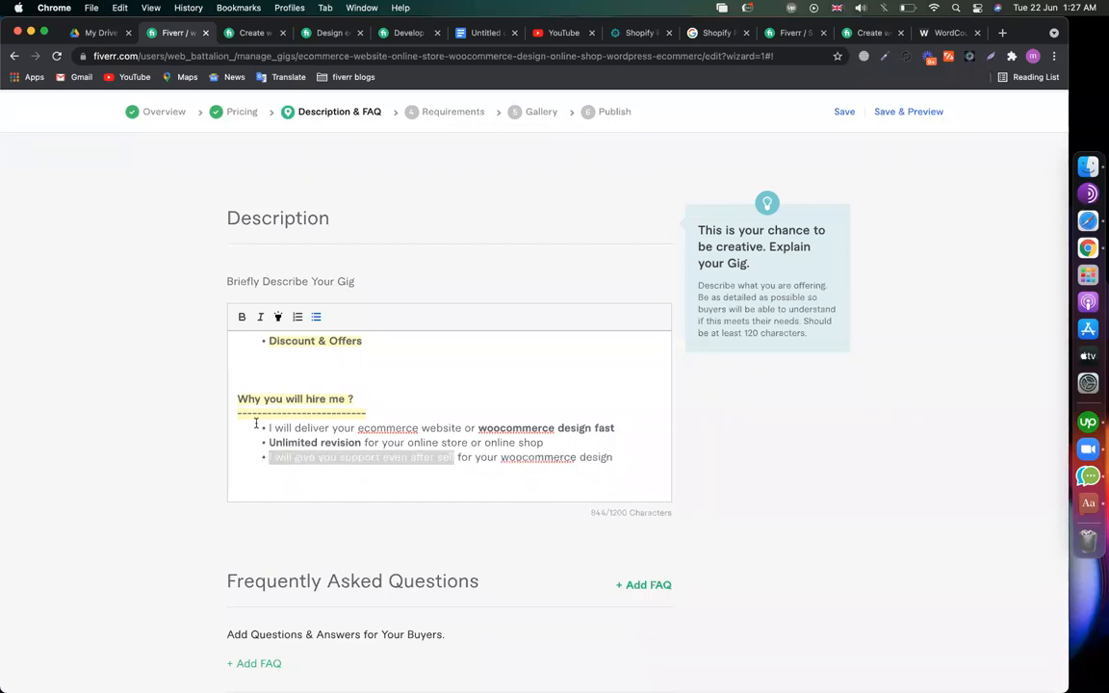
click(242, 317)
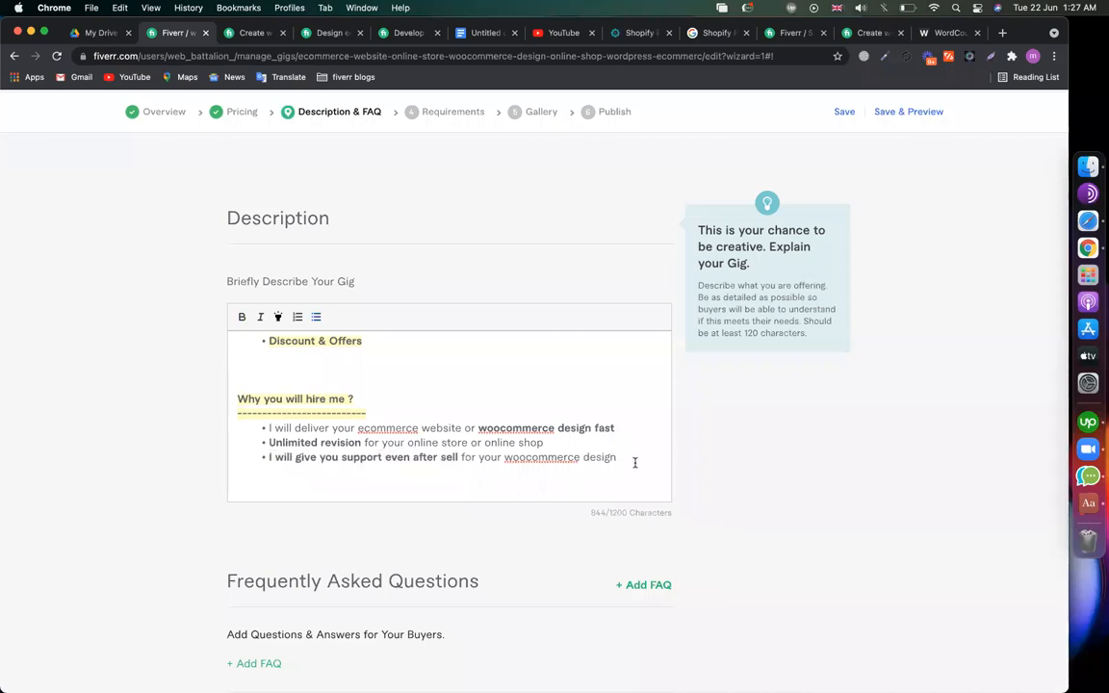
- Add a fourth bullet reading "100% refund if i fail to satisfy you" and bold "100% refund"
text(100% refund if i failed to sati)
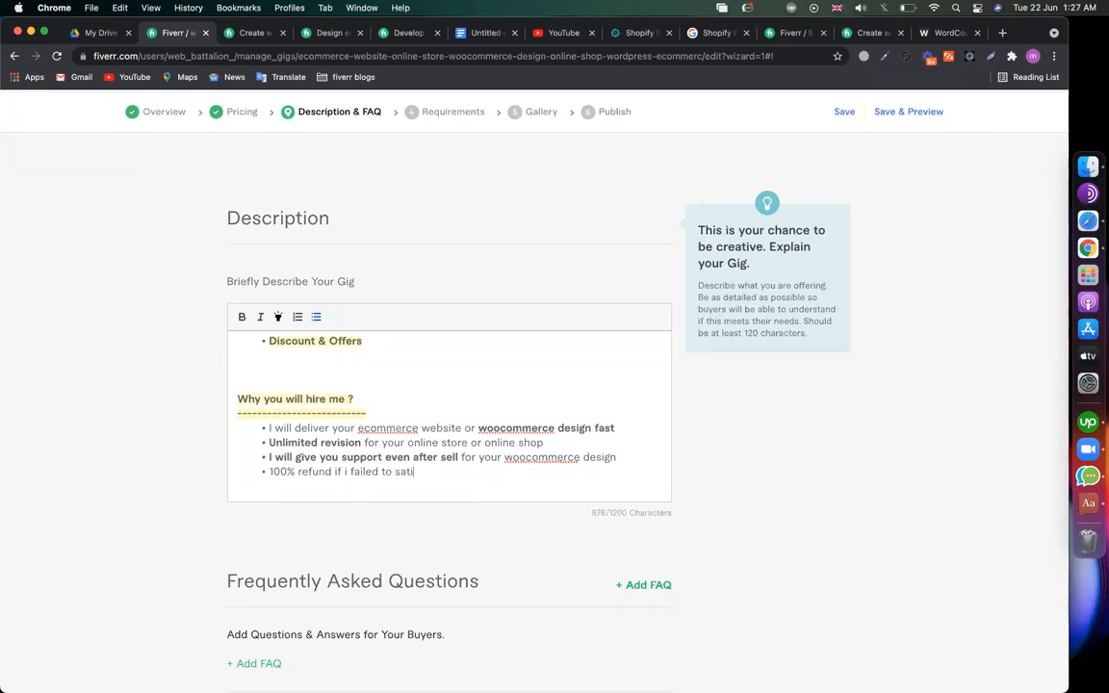
key(BackSpace)
key(BackSpace)
key(BackSpace)
key(BackSpace)
text(to satisfy you)
drag(334, 472, 264, 472)
click(245, 327)
drag(332, 472, 266, 471)
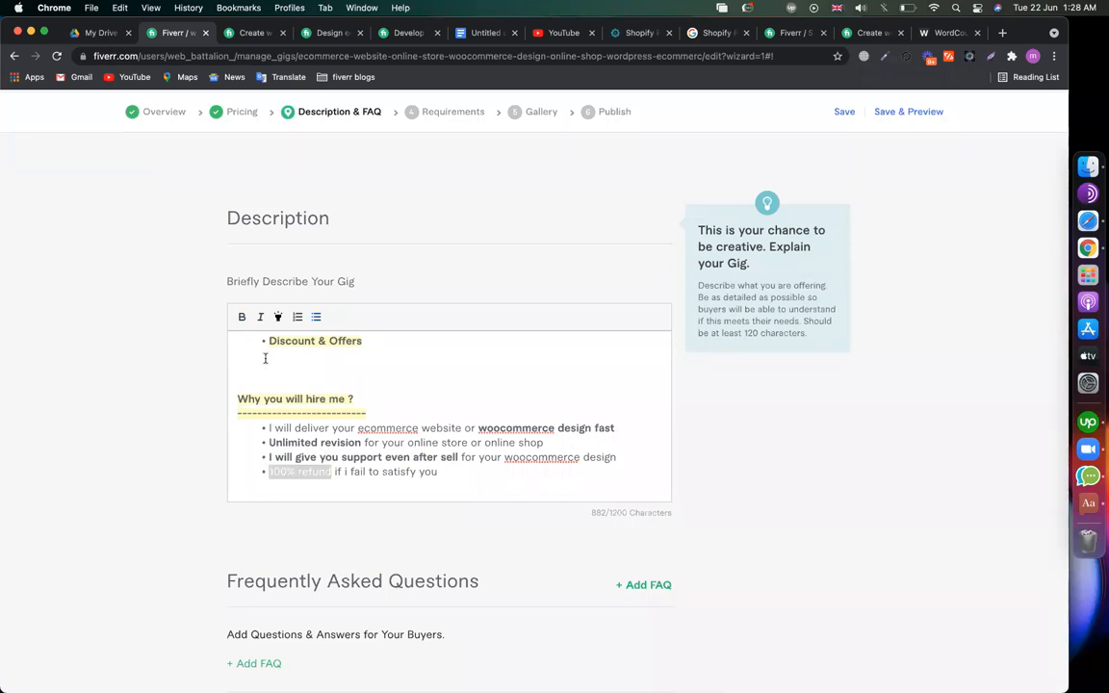
click(241, 317)
click(493, 485)
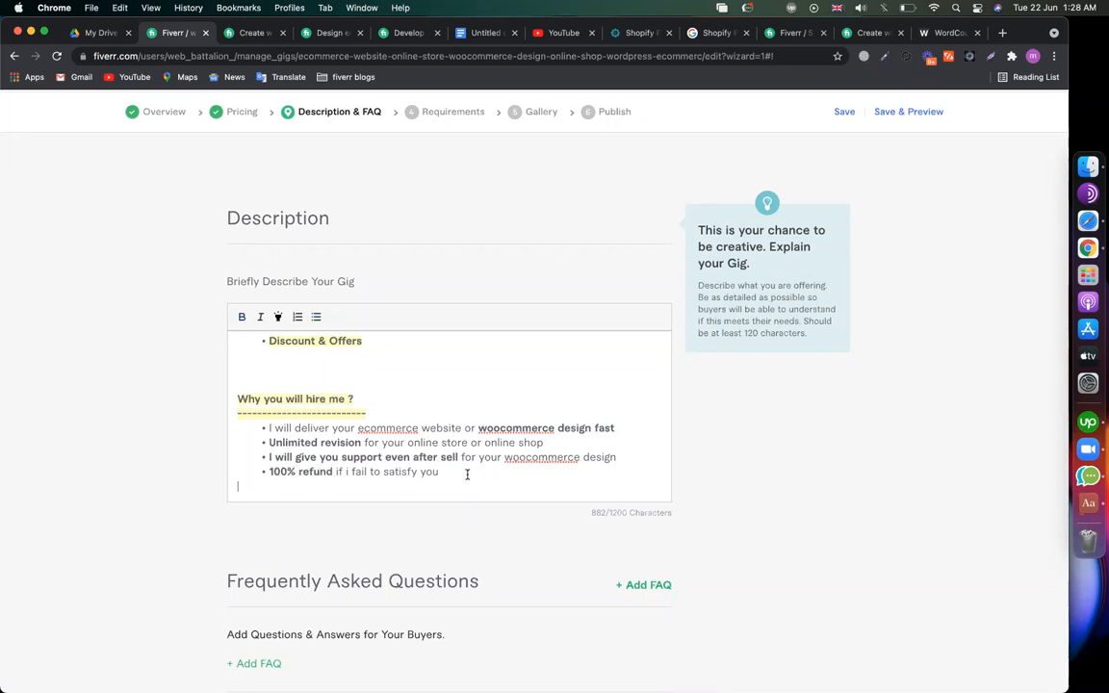
- Check the description's character count against the limit and examine the opening notes in the competing WordPress gig's "About This Gig" section
scroll(467, 473, down, 2)
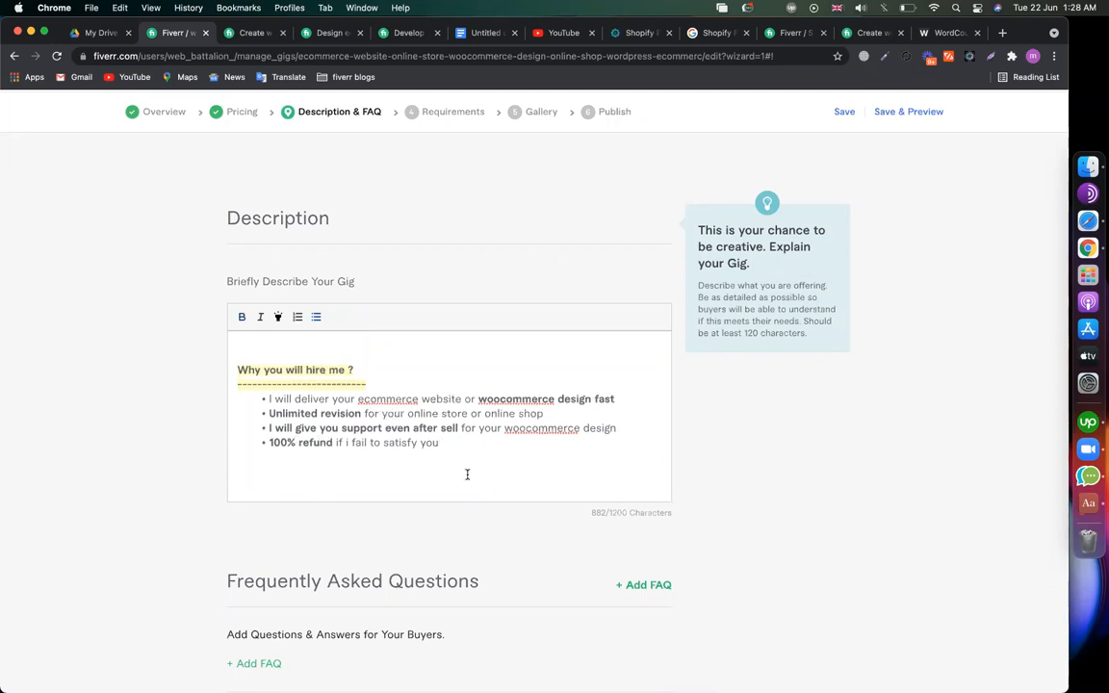
click(436, 487)
double_click(619, 510)
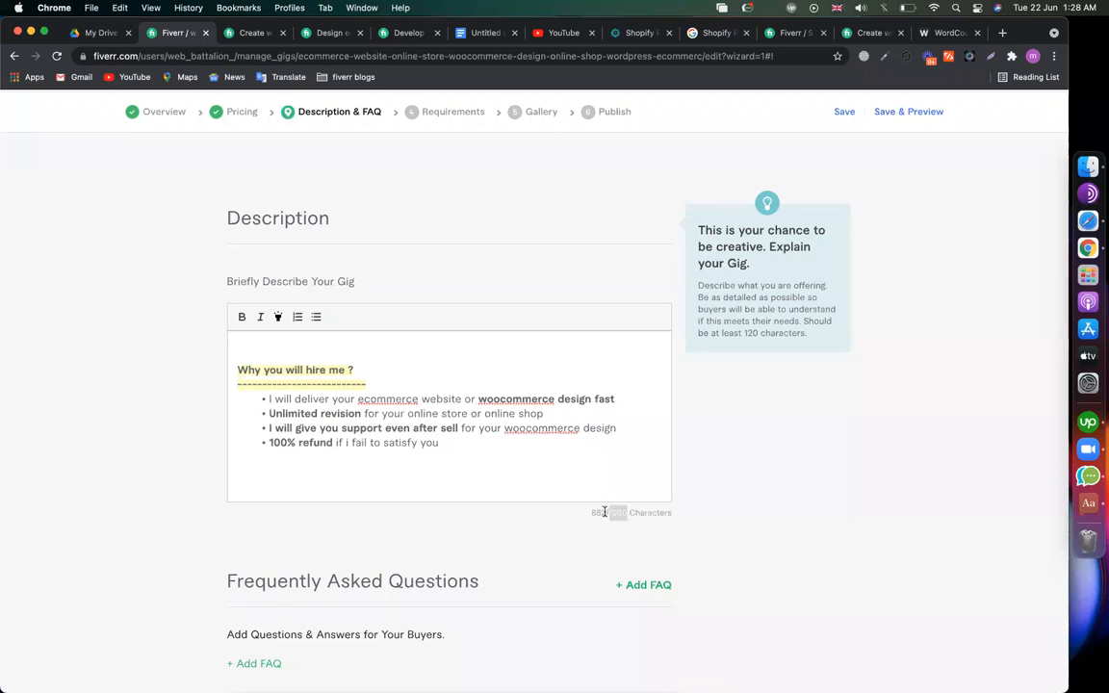
click(322, 33)
click(171, 32)
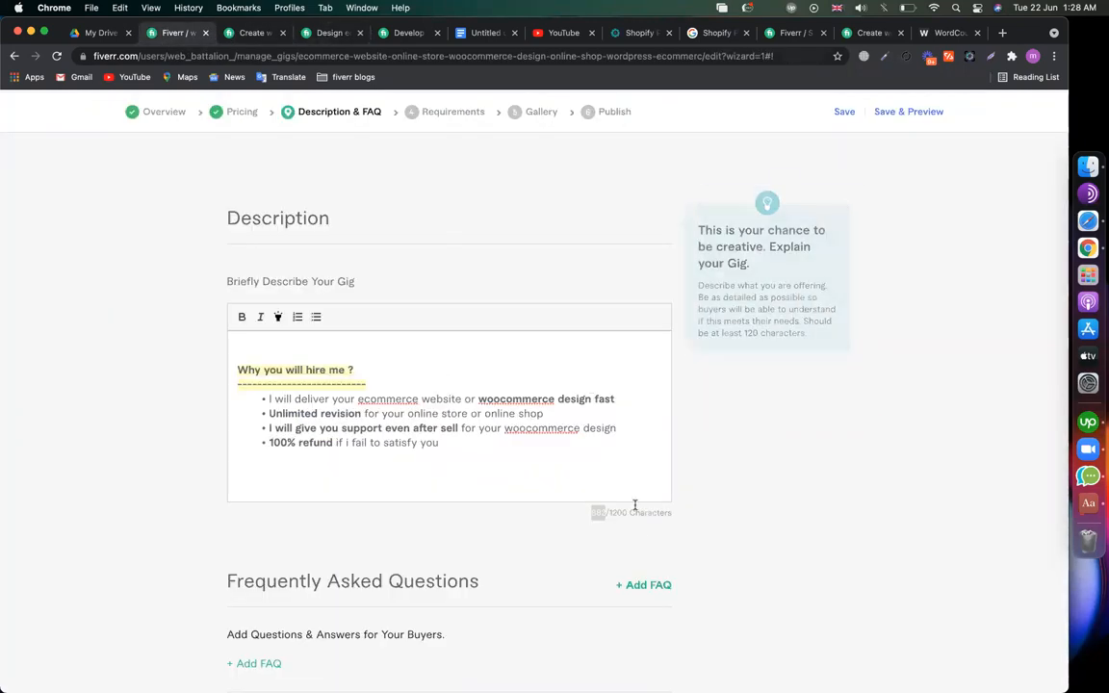
scroll(498, 408, up, 10)
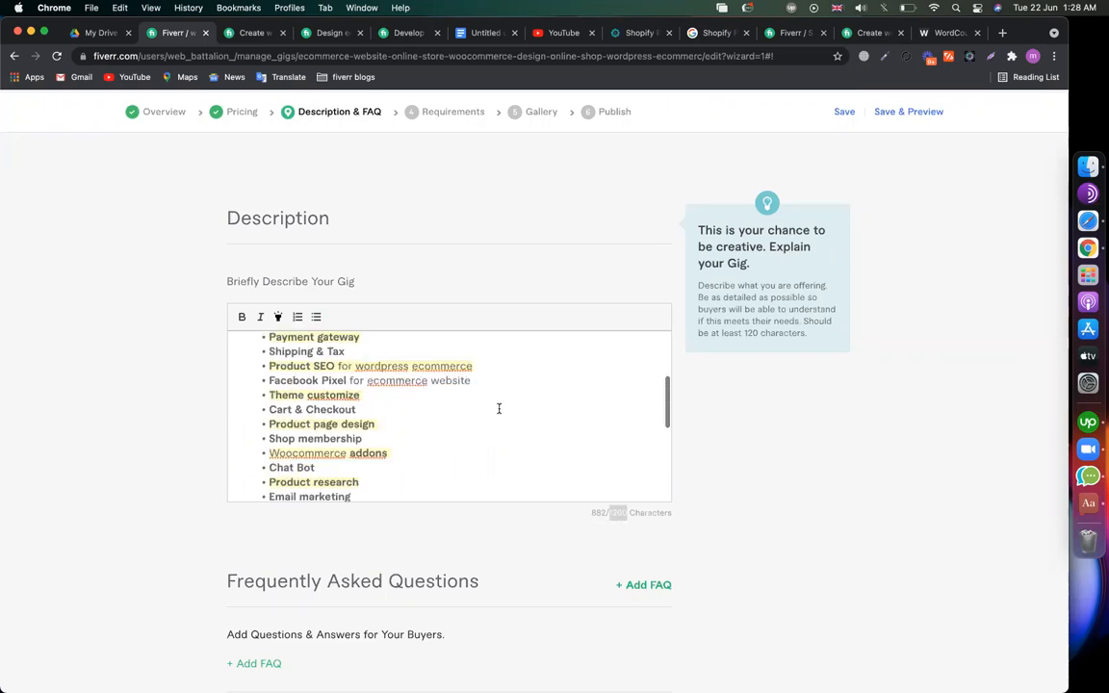
click(250, 34)
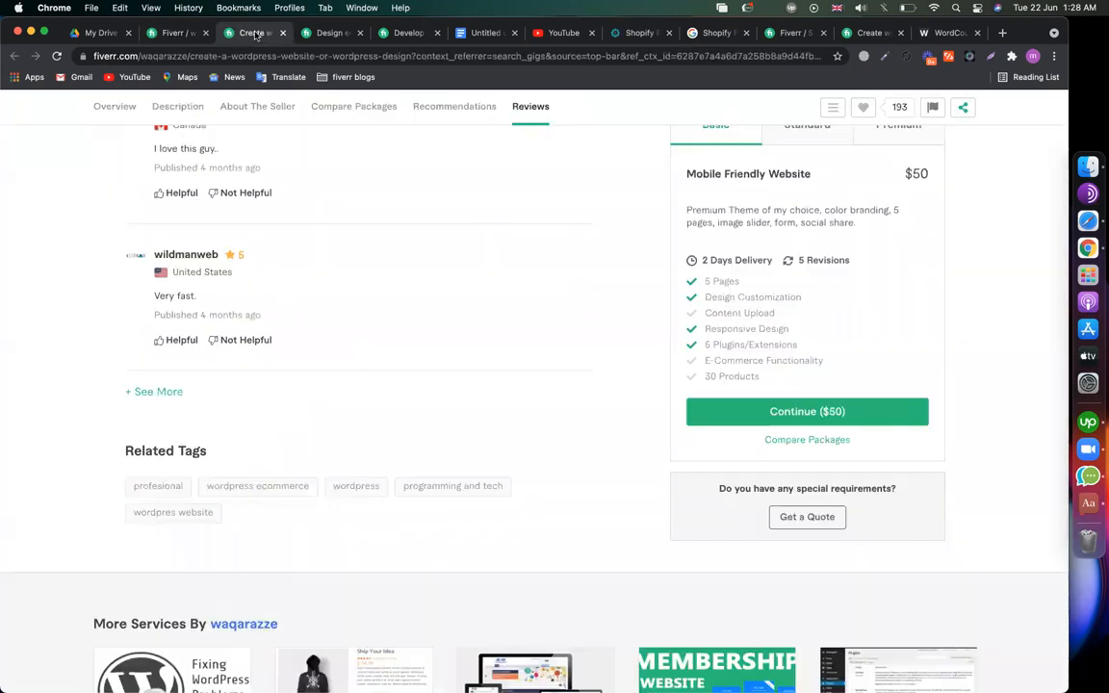
scroll(291, 230, up, 5)
scroll(291, 230, up, 15)
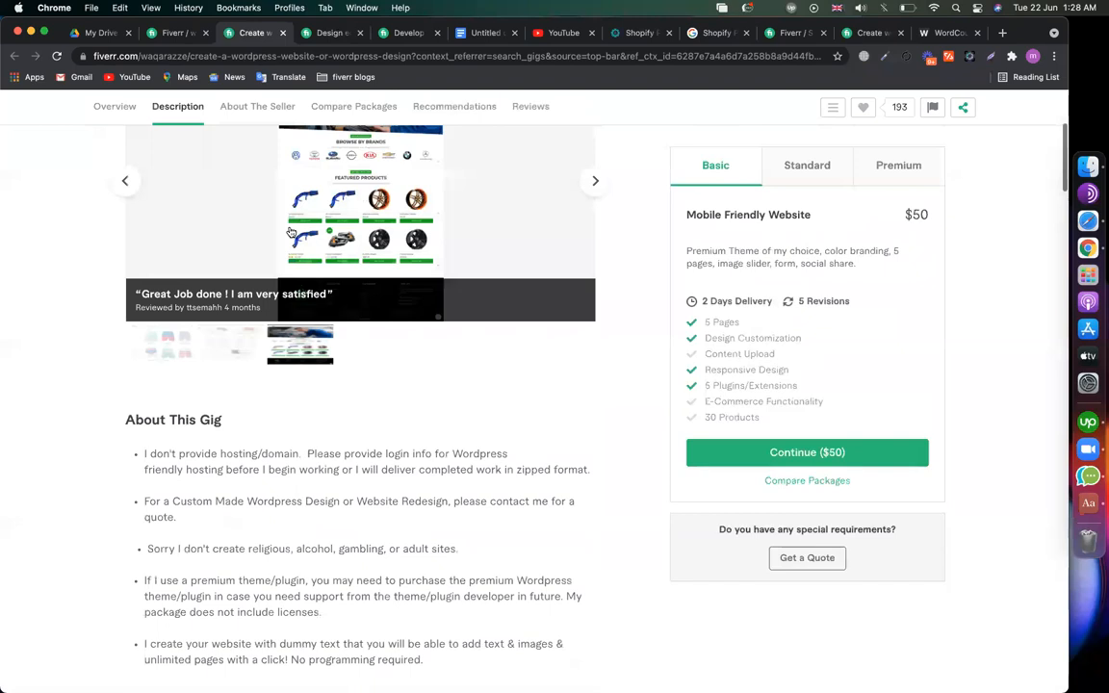
scroll(228, 390, down, 1)
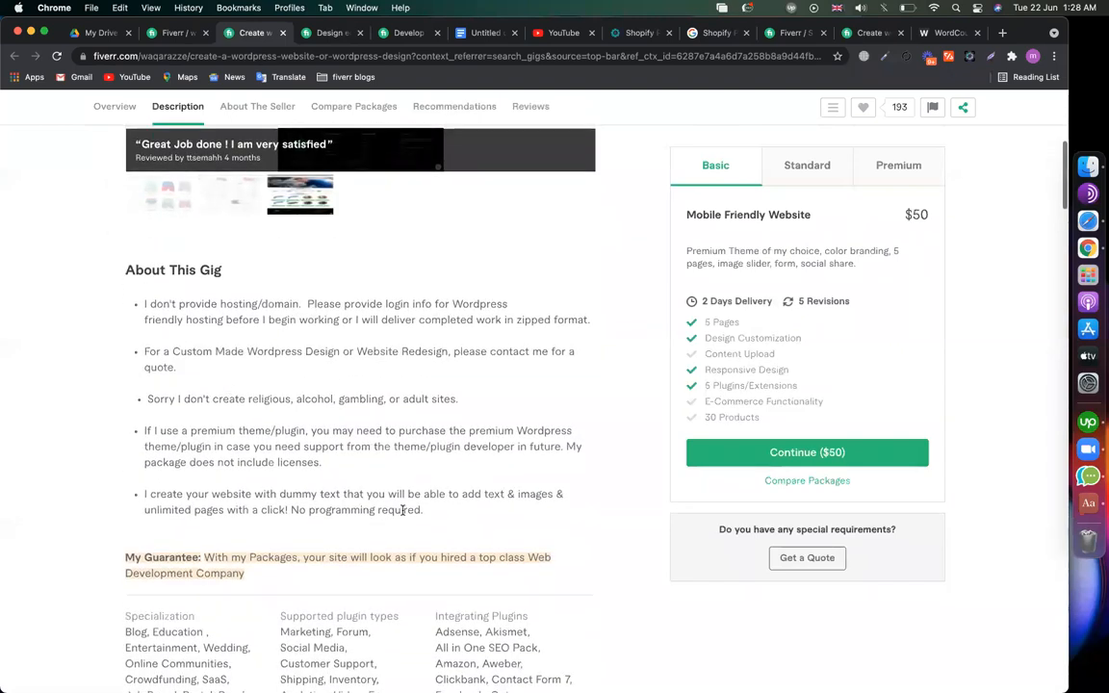
drag(436, 512, 130, 279)
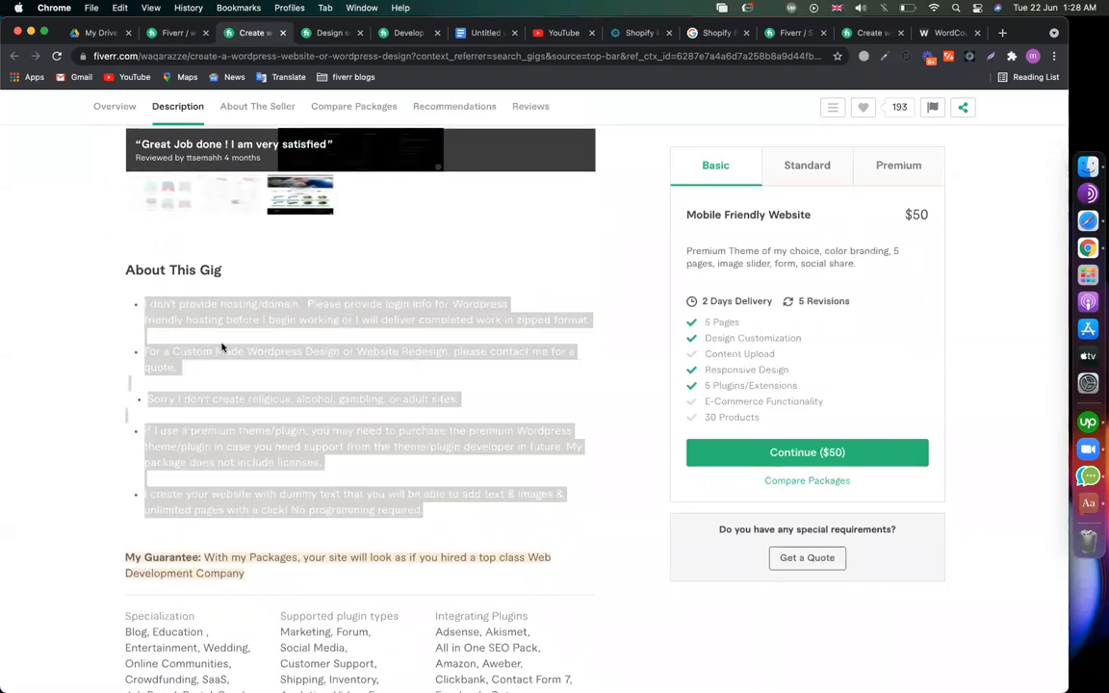
click(200, 310)
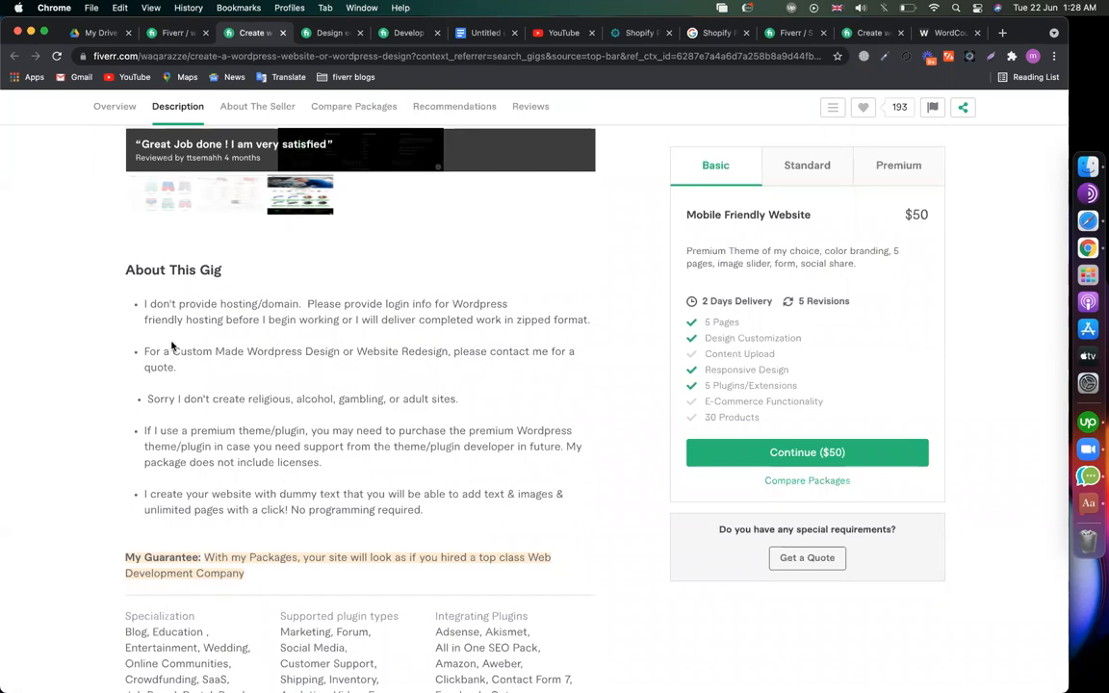
scroll(173, 345, down, 3)
scroll(175, 371, up, 3)
drag(176, 371, 151, 313)
click(205, 387)
scroll(343, 438, up, 2)
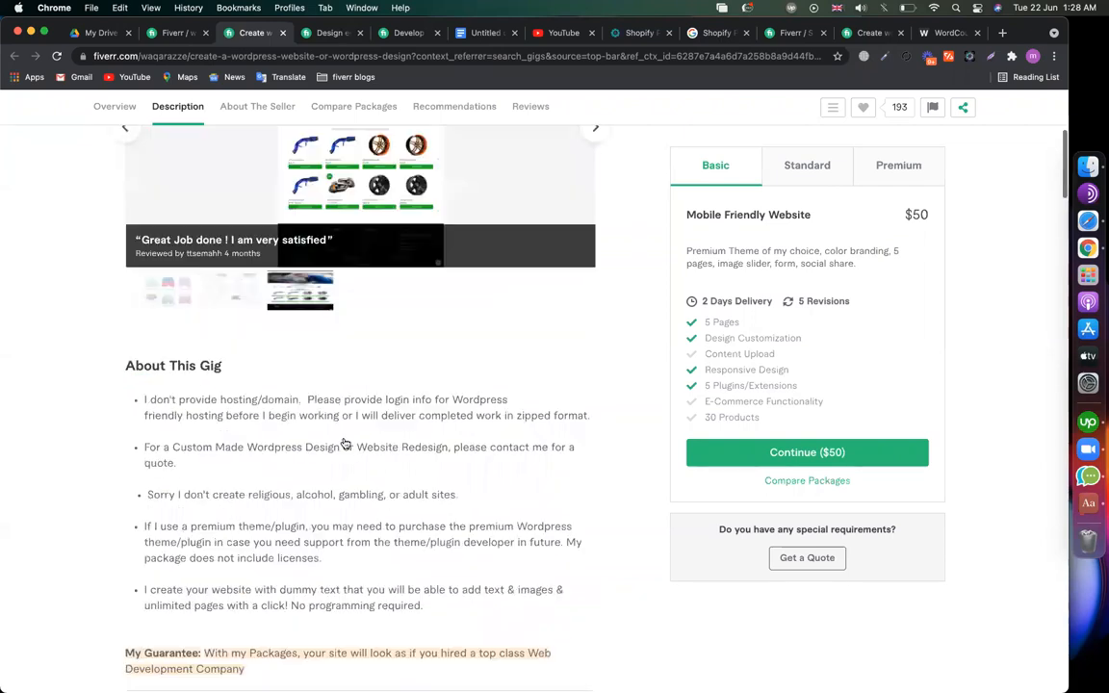
scroll(339, 441, down, 3)
drag(424, 488, 152, 281)
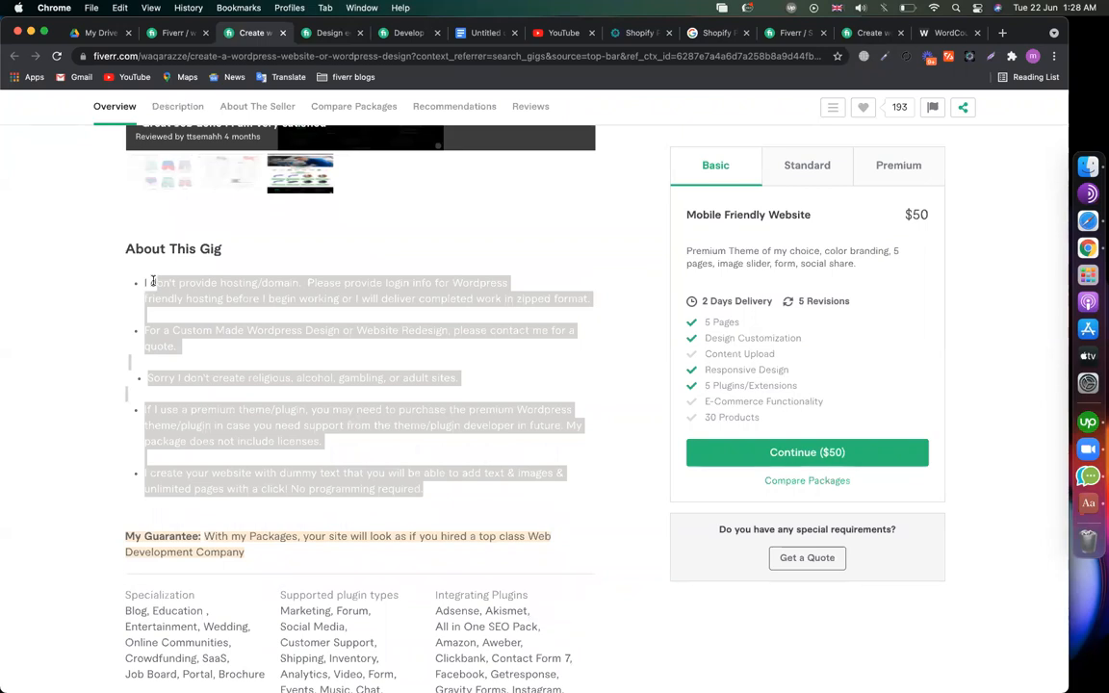
- Below the "Why you will hire me ?" bullets, write "If you want to see my portfolio and live sites done by me, inbox me."
click(155, 32)
click(469, 482)
scroll(470, 481, down, 10)
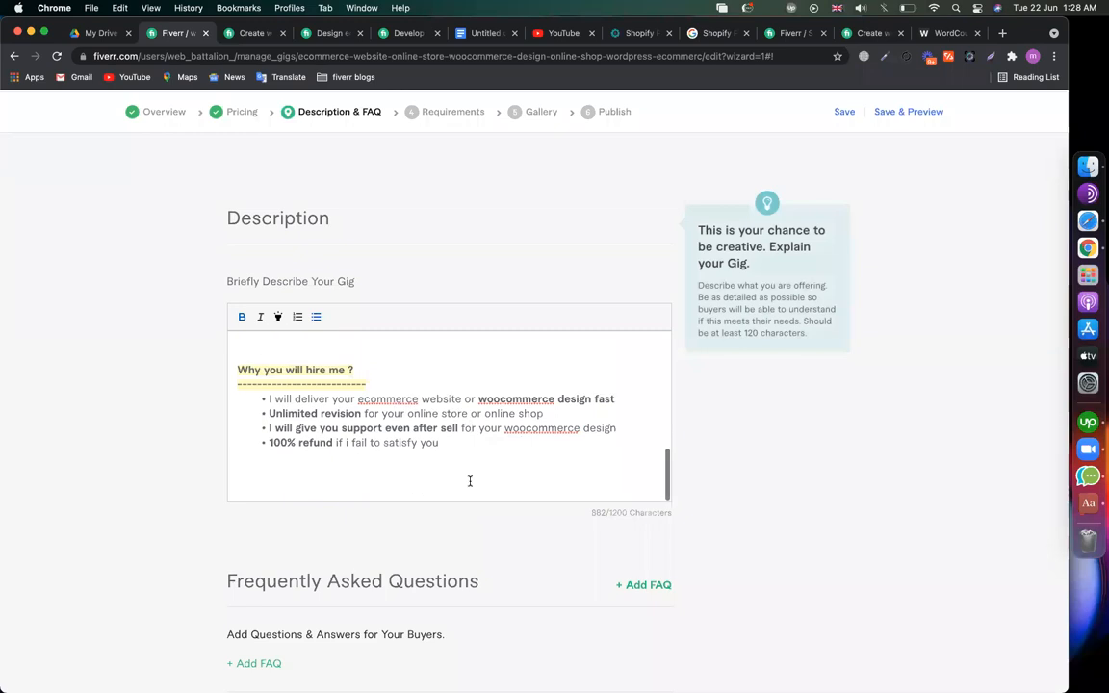
key(Return)
text(If you are)
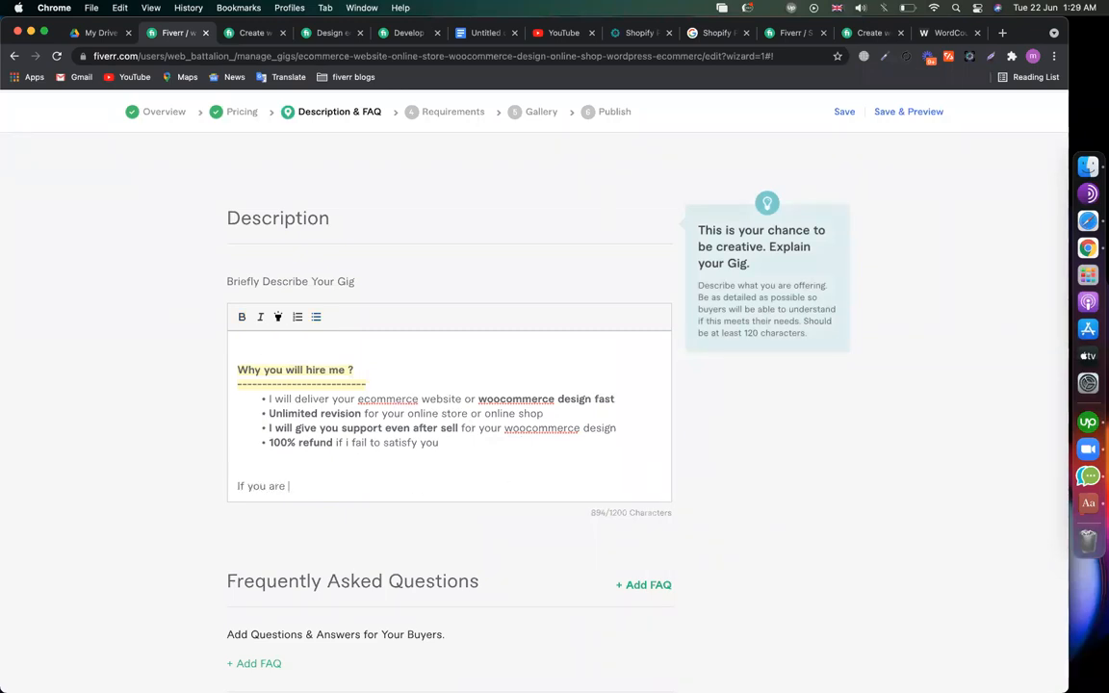
key(BackSpace)
key(BackSpace)
key(BackSpace)
key(BackSpace)
text(want to see my portfolio and live s)
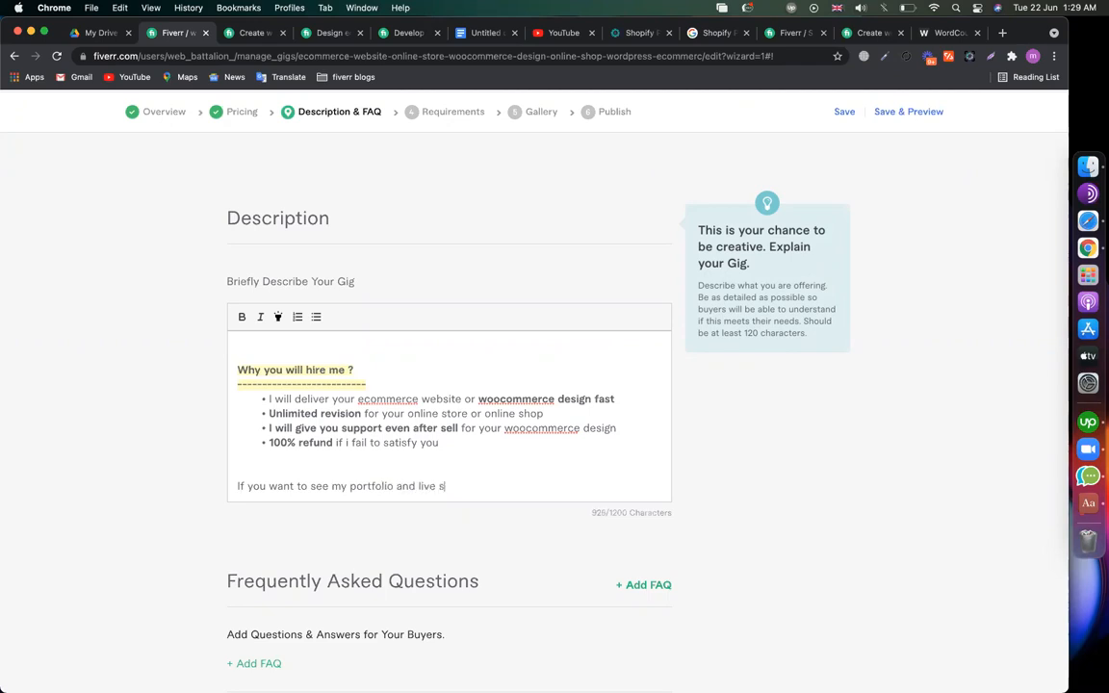
text(ites done by me, inb)
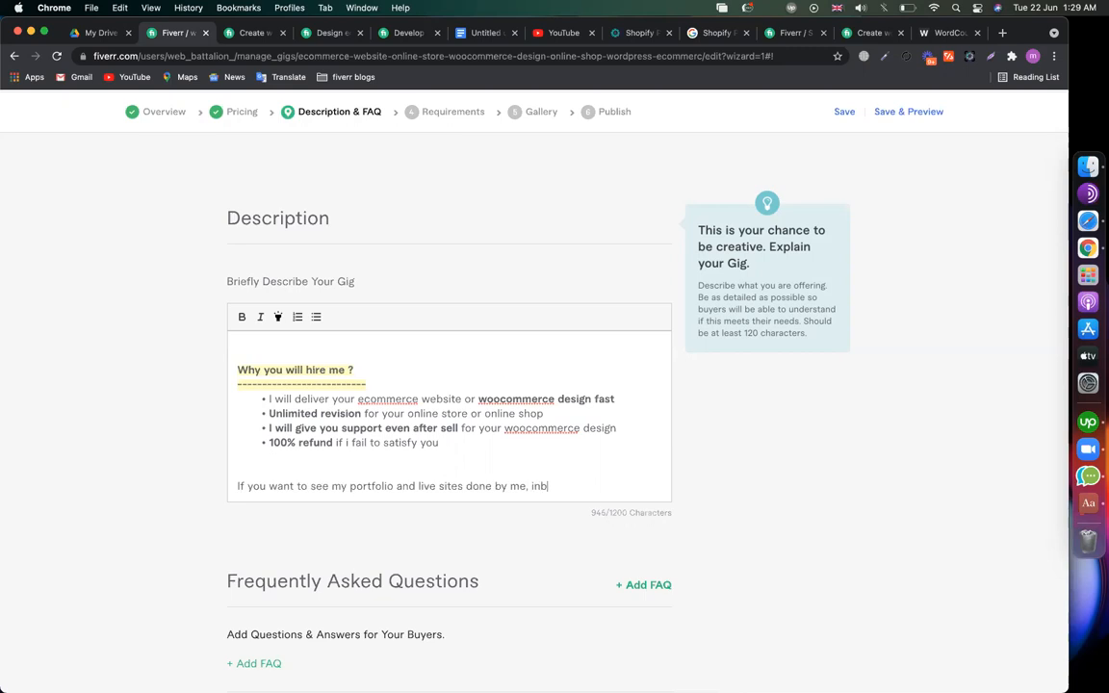
text(ox me. I ha)
- Complete the sentence "I have completed 40+ ecommerce website already.", copying the keyword "ecommerce website" from the keyword document
text(ve completed 5)
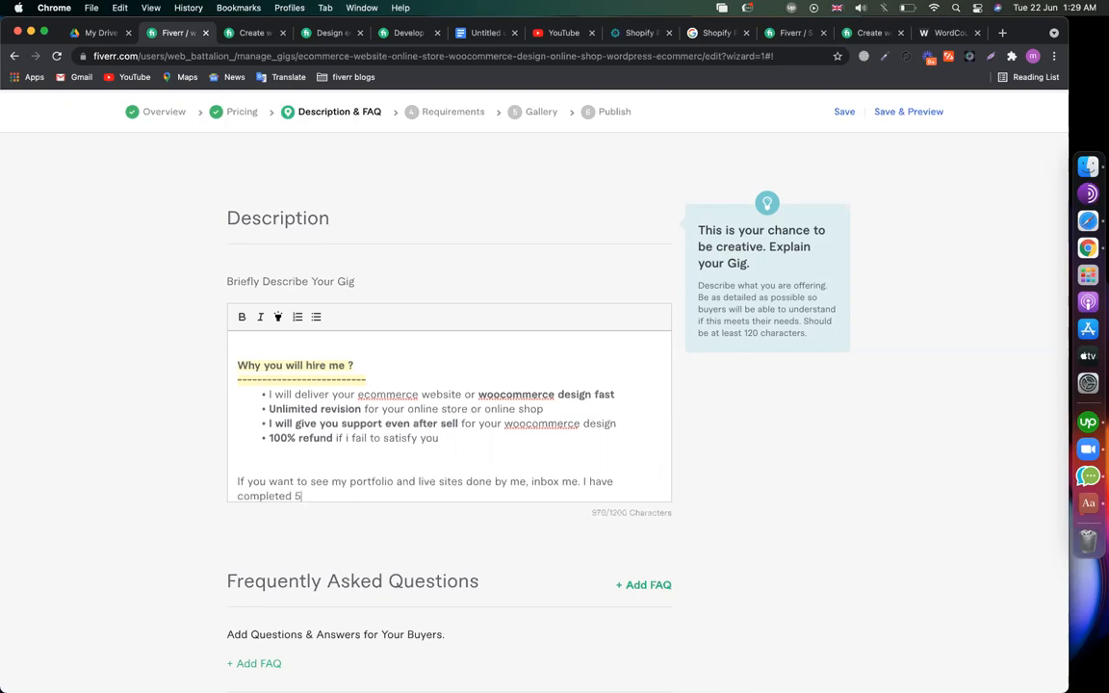
key(BackSpace)
text(40+)
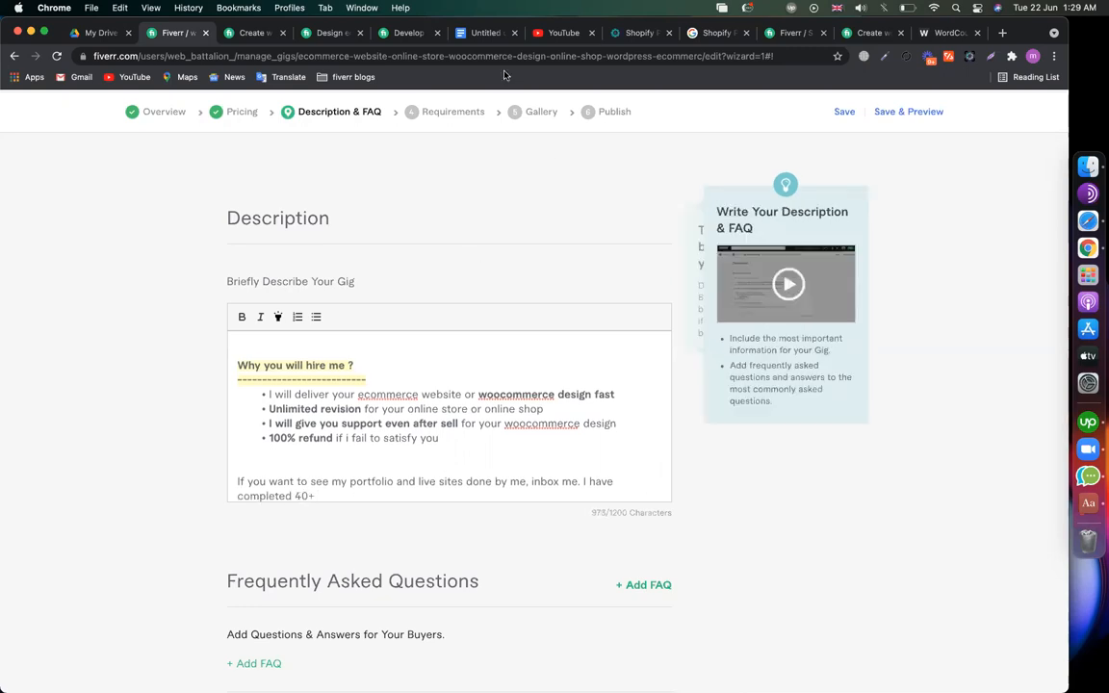
click(452, 34)
drag(423, 294, 228, 291)
key(super+c)
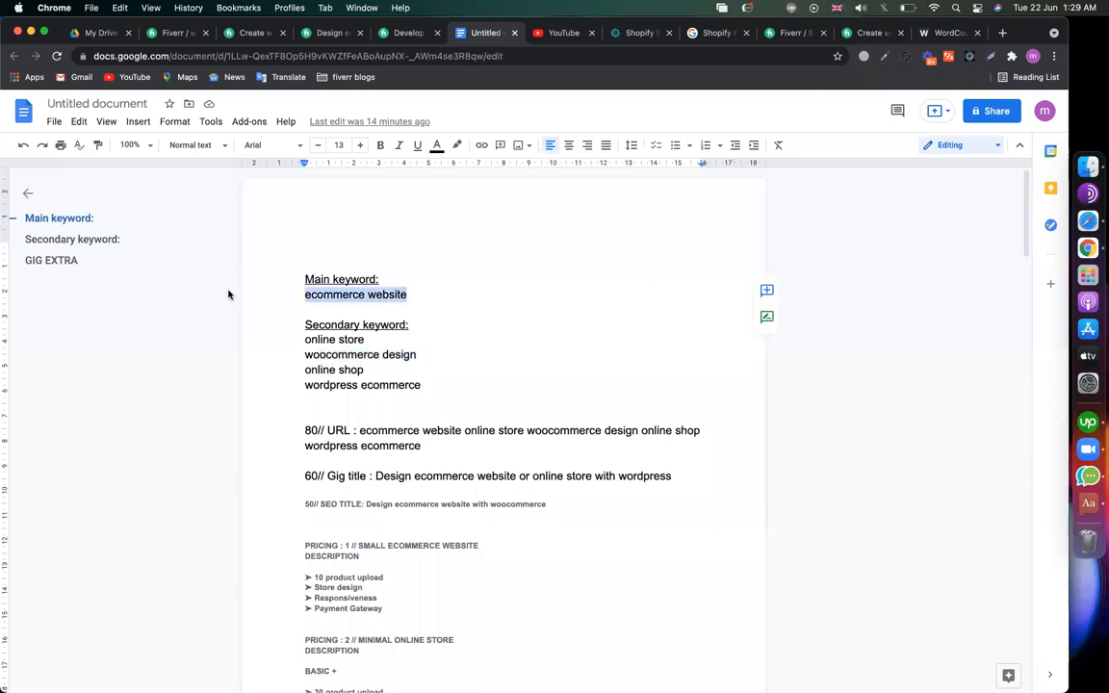
click(171, 36)
key(super+v)
text(already)
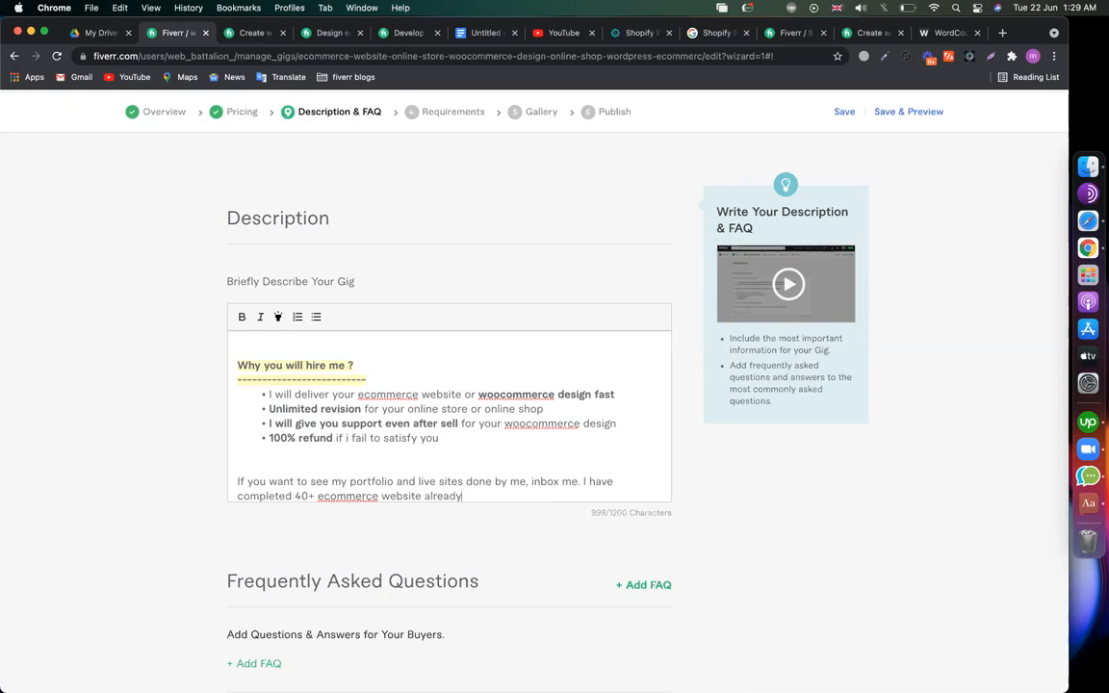
key(BackSpace)
text(.)
- Close the description with the line "Waiting for your message." and a sign-off reading "Thanks" followed by the seller's first name
key(Return)
key(Return)
text(Waiting for your)
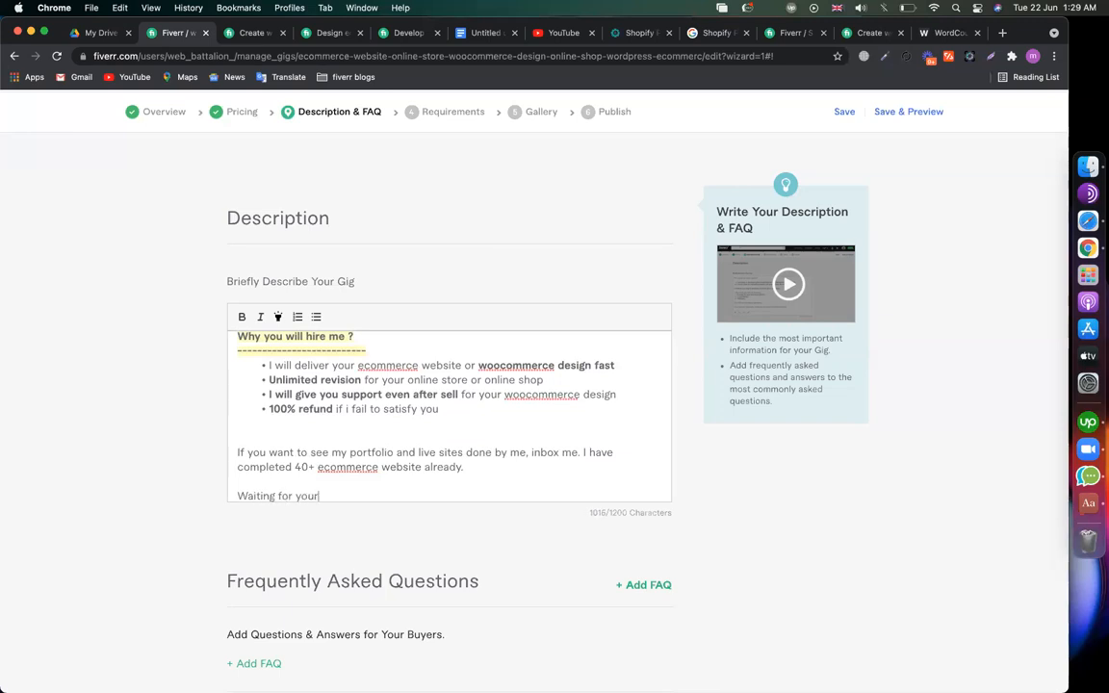
text( message)
key(Return)
key(Return)
text(Thanks)
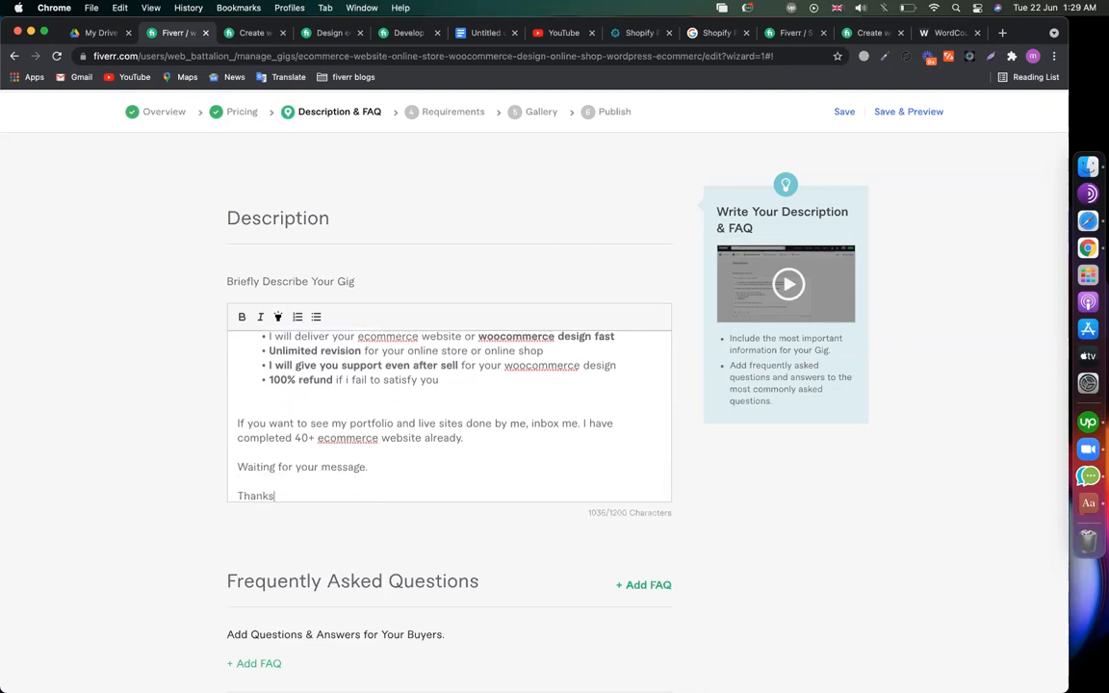
key(Return)
text(Minhaz)
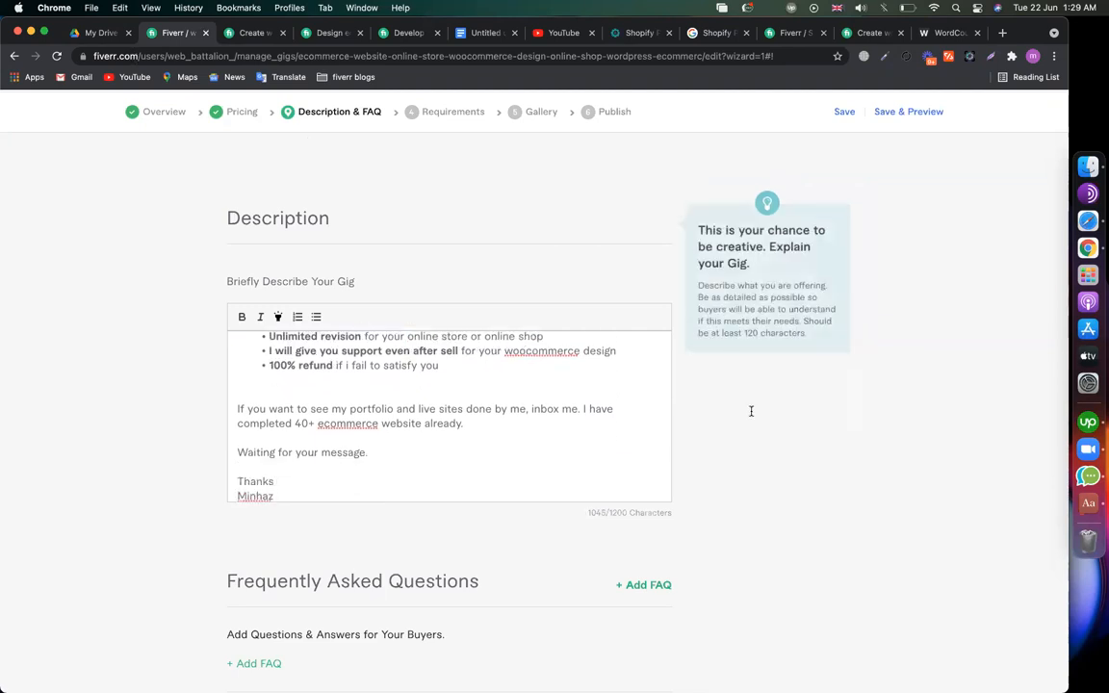
- Bold and highlight "my portfolio and live sites" and "completed 40+ ecommerce website already." in the closing paragraph
click(435, 461)
drag(332, 408, 463, 408)
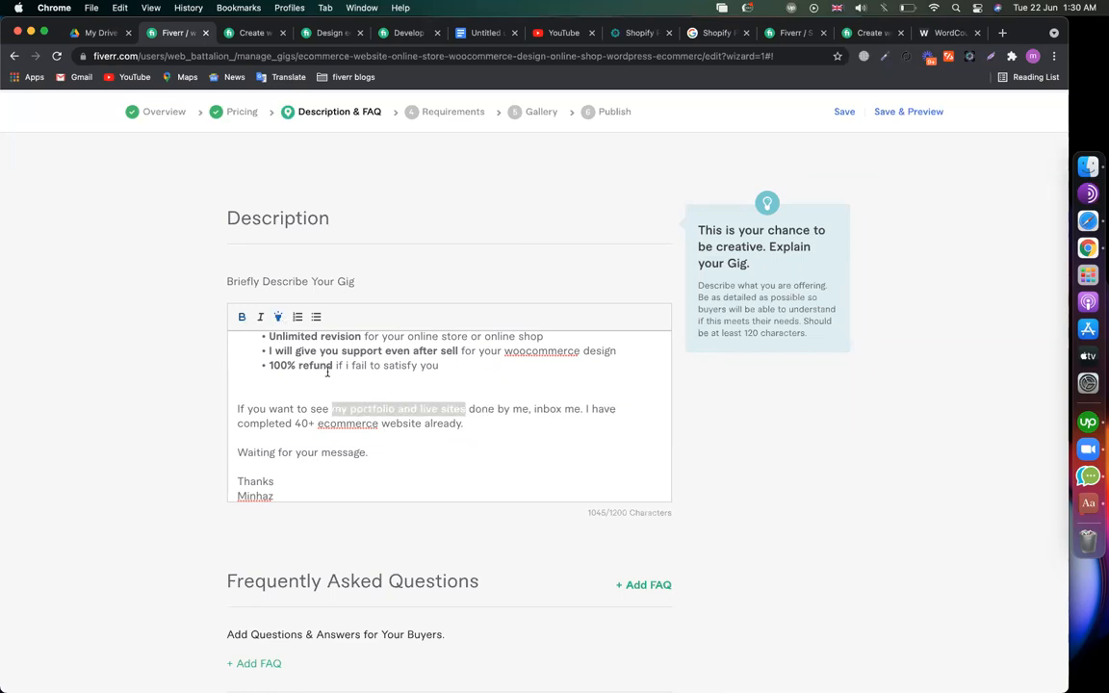
click(278, 317)
drag(466, 423, 296, 423)
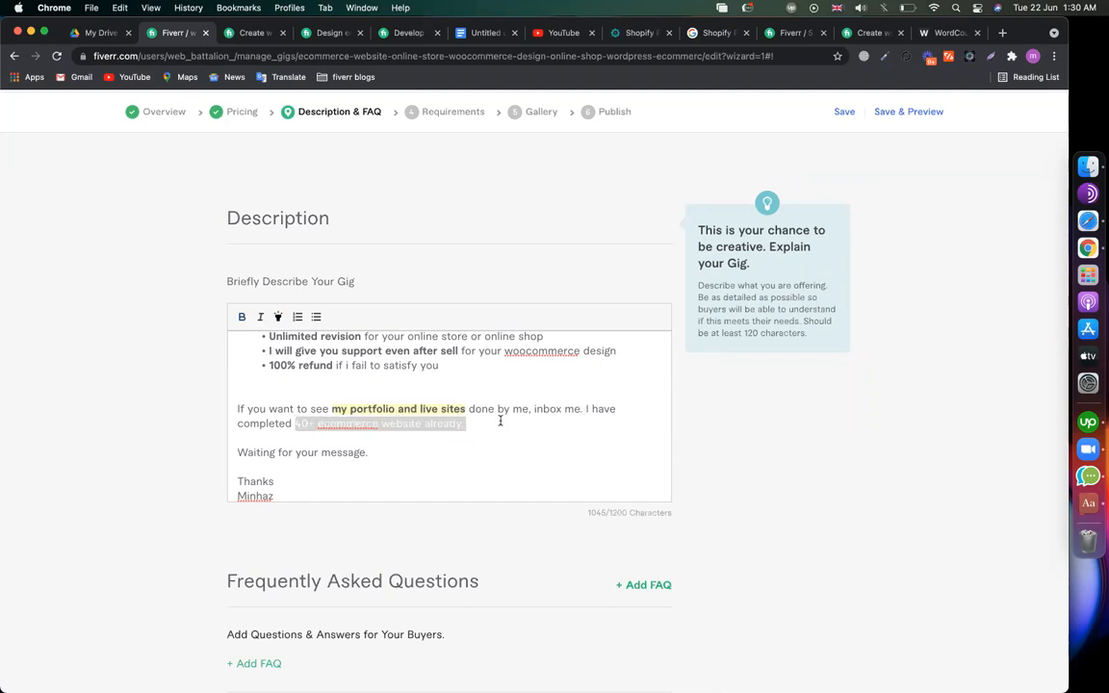
drag(468, 423, 222, 426)
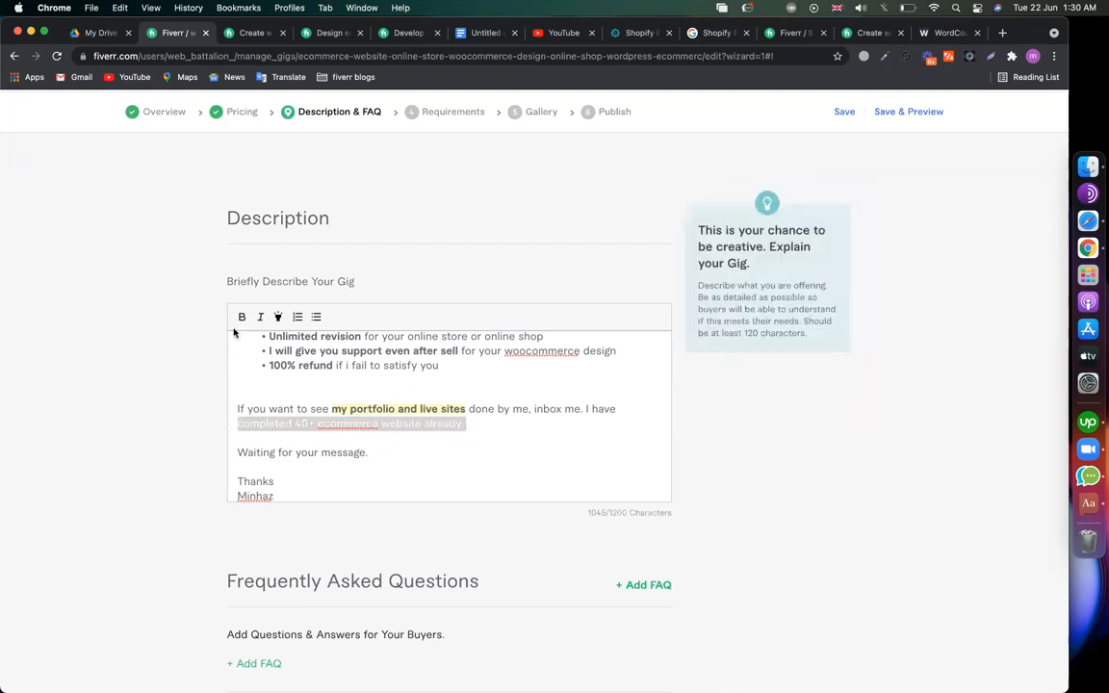
click(277, 317)
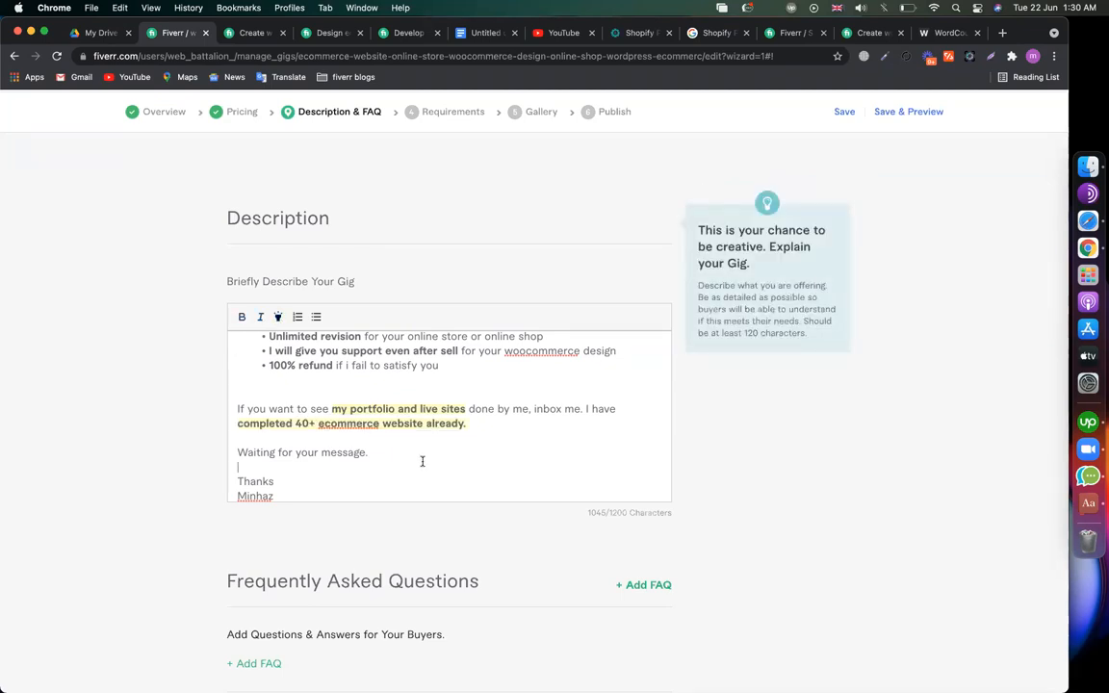
- Insert an extra blank line between the "100% refund" bullet and the portfolio paragraph, and look over the whole description
scroll(481, 434, up, 1)
scroll(482, 434, up, 3)
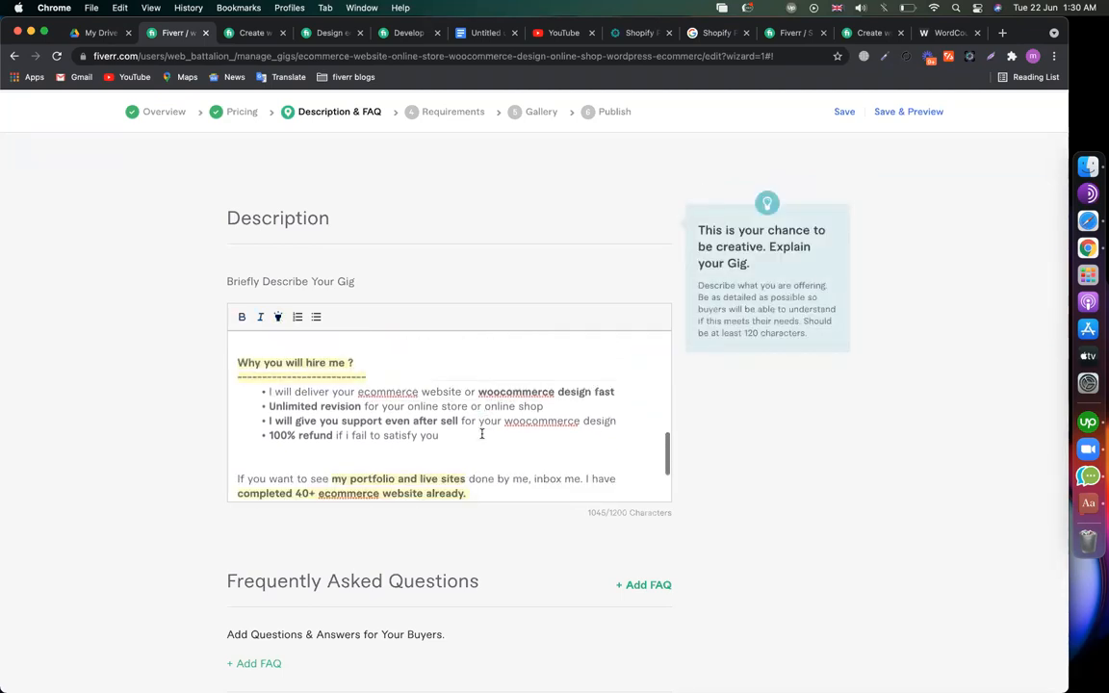
scroll(482, 434, down, 3)
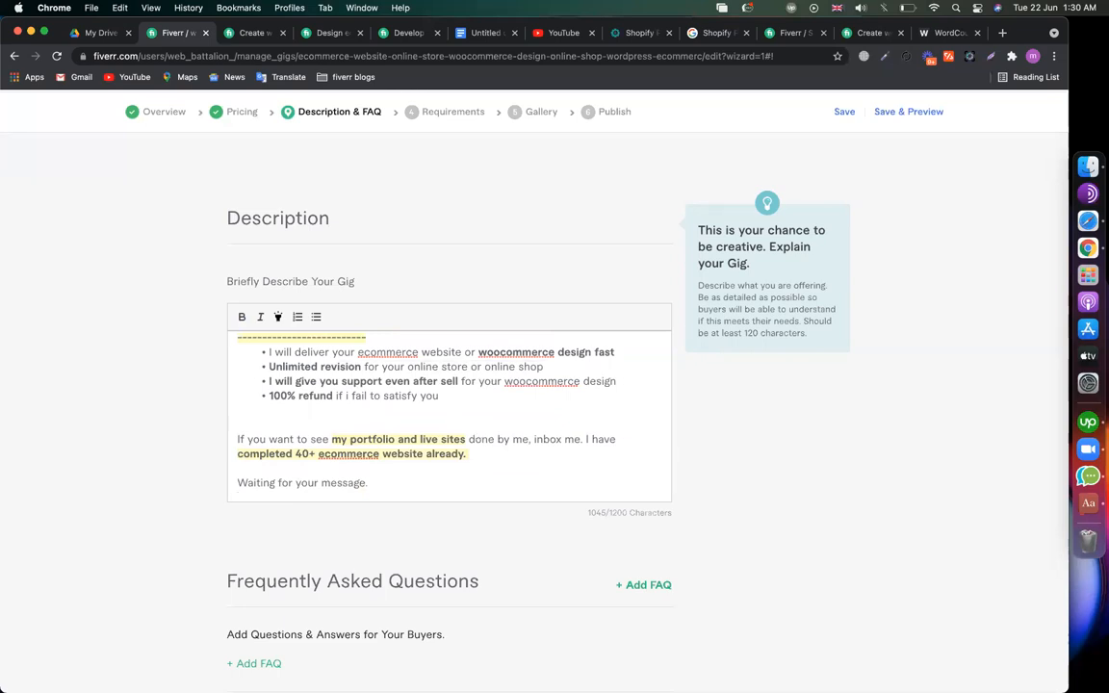
key(Return)
scroll(413, 396, up, 10)
scroll(413, 397, up, 3)
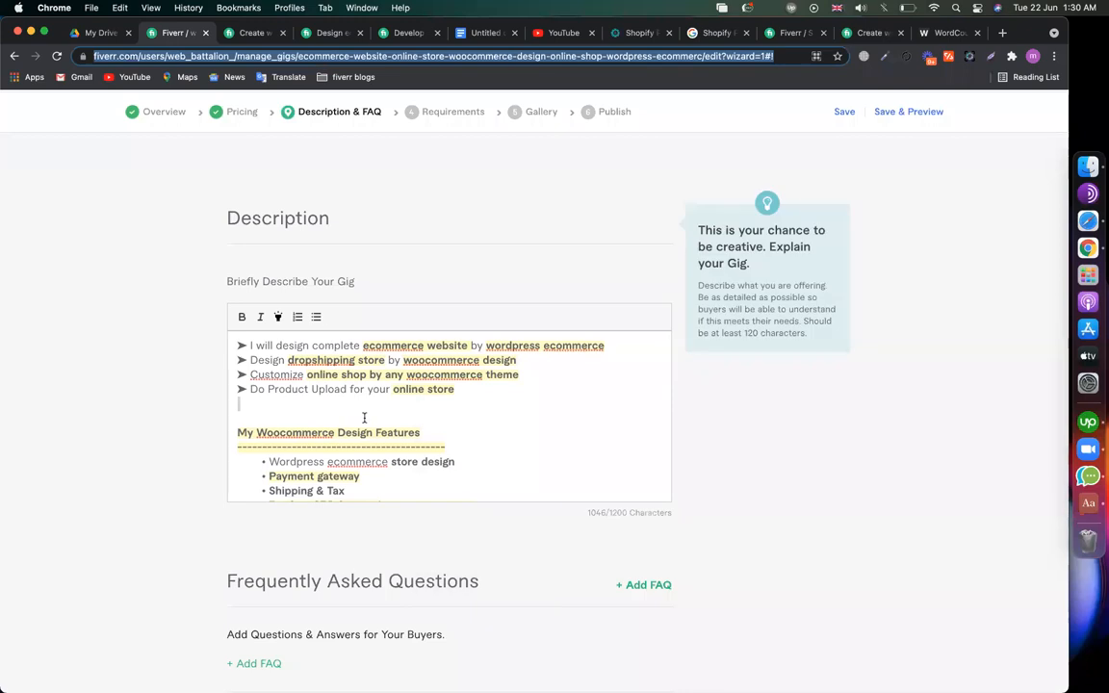
scroll(364, 417, down, 15)
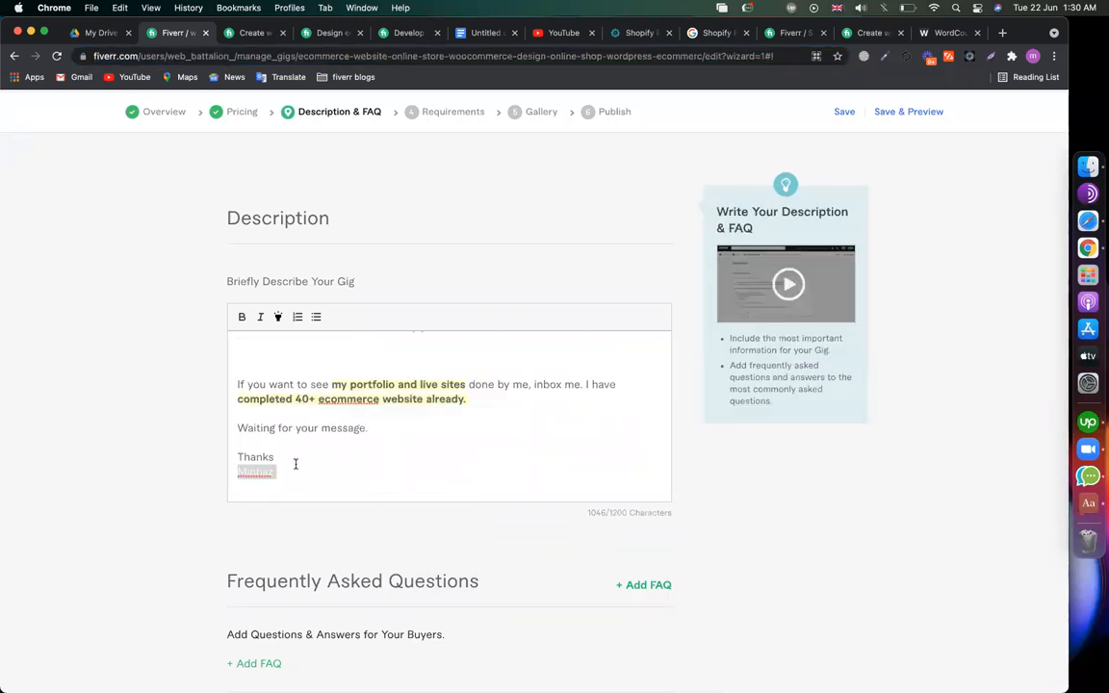
text(ul)
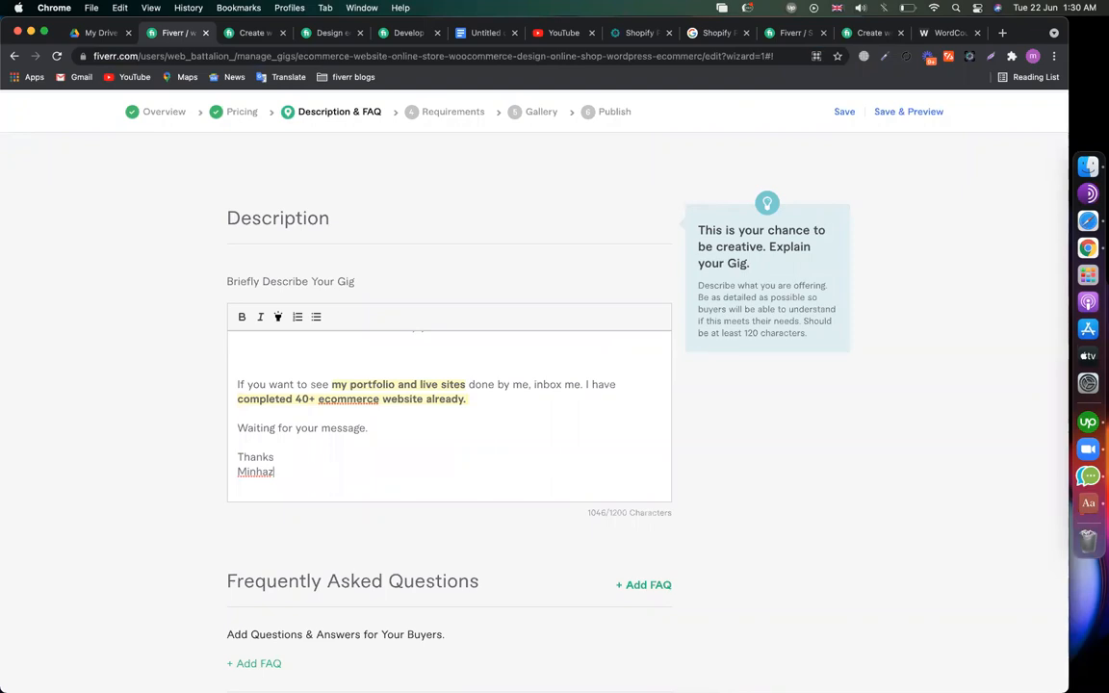
key(BackSpace)
key(BackSpace)
key(BackSpace)
key(BackSpace)
- Select the entire gig description and start a web search for "keyword" from the WordCounter page
scroll(297, 559, down, 3)
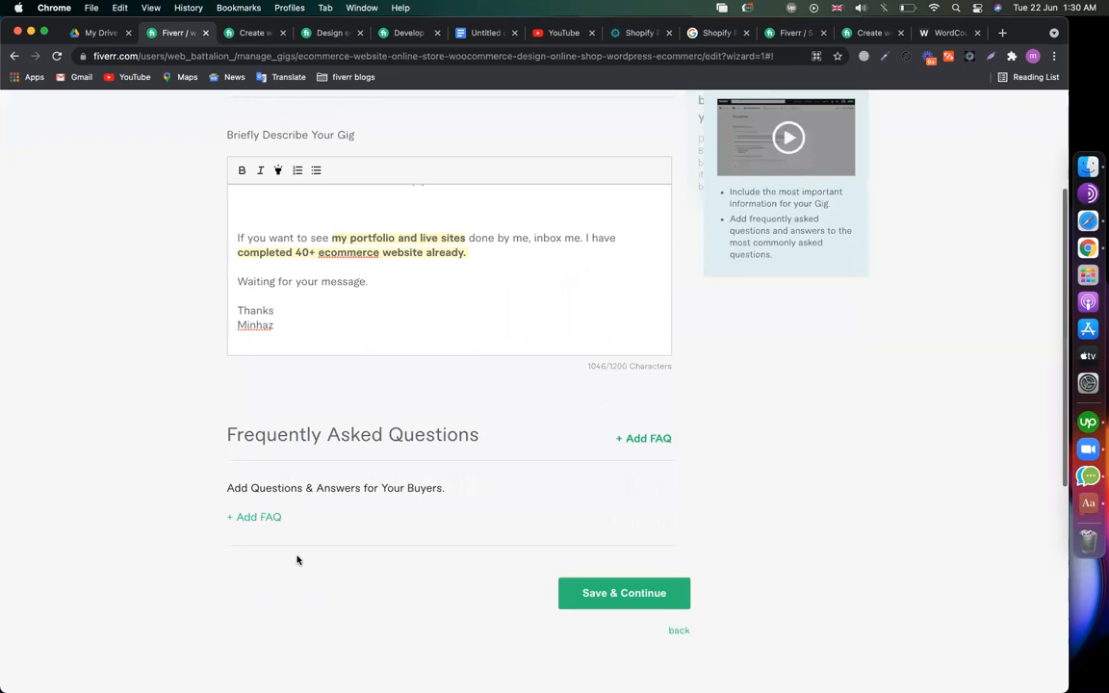
scroll(250, 365, up, 10)
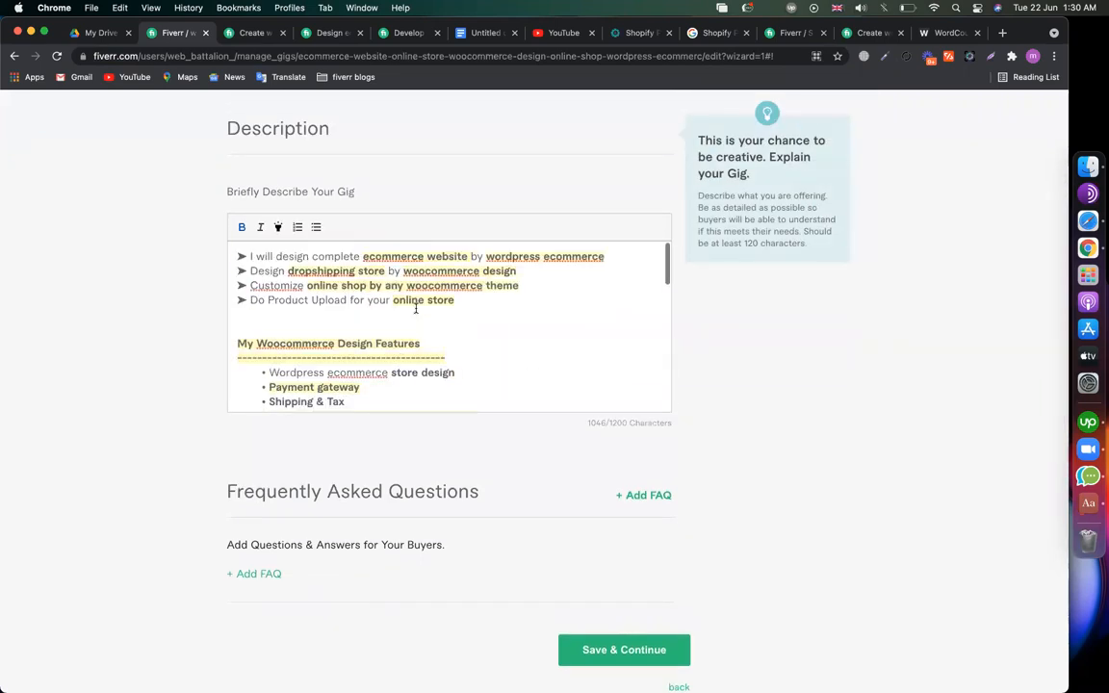
scroll(364, 339, down, 3)
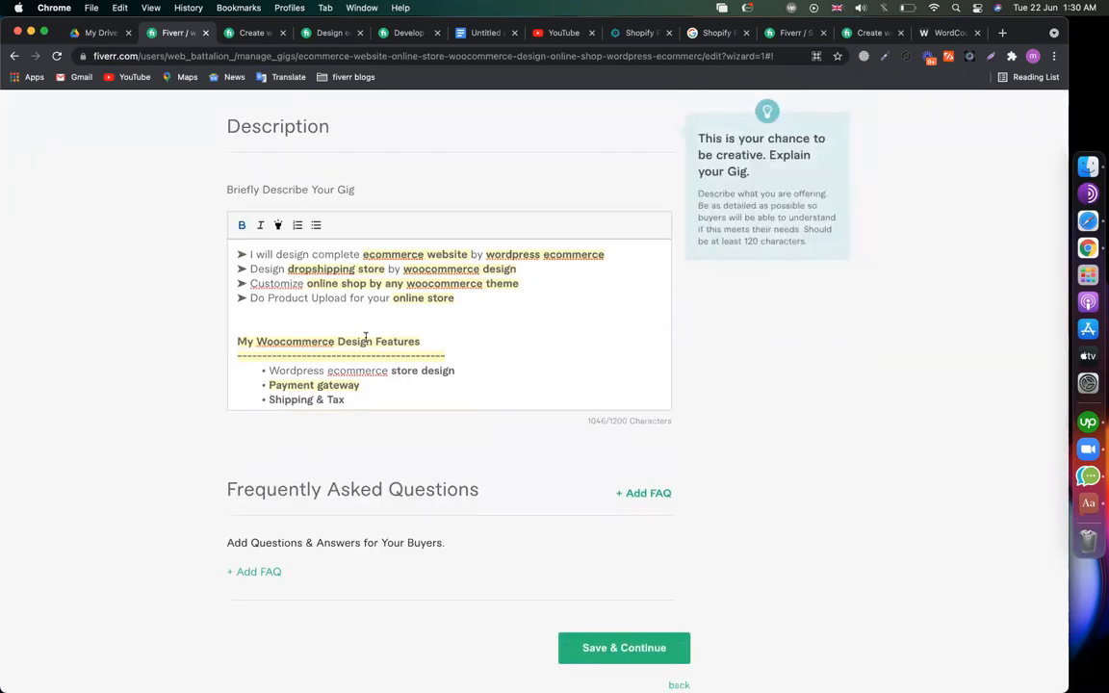
key(super+a)
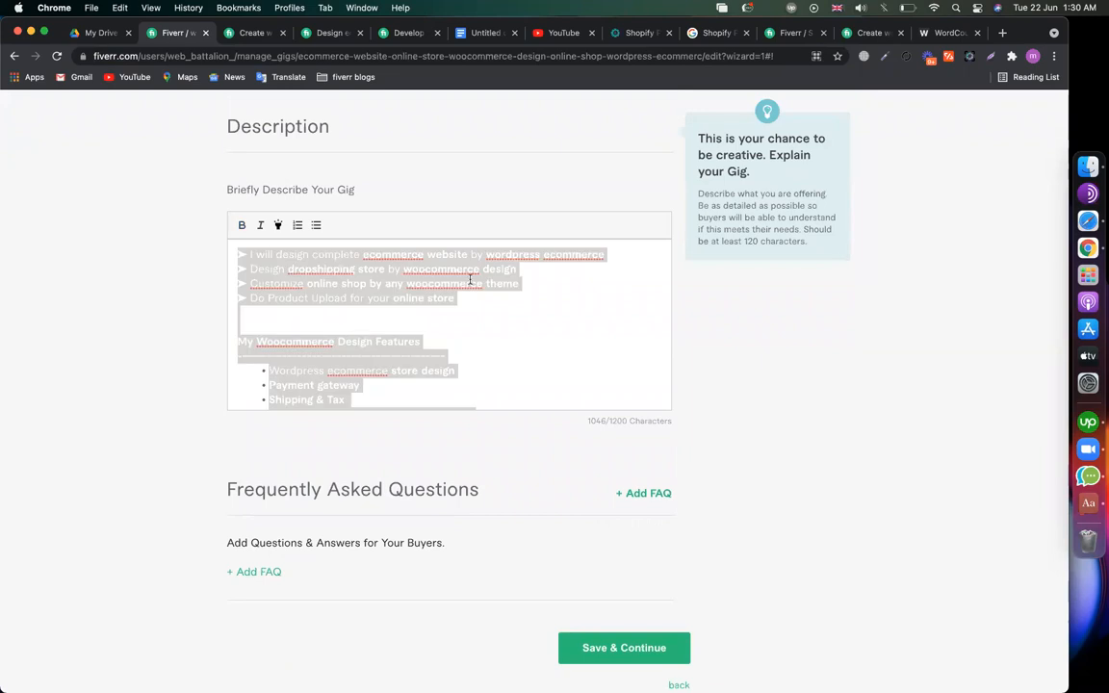
click(930, 34)
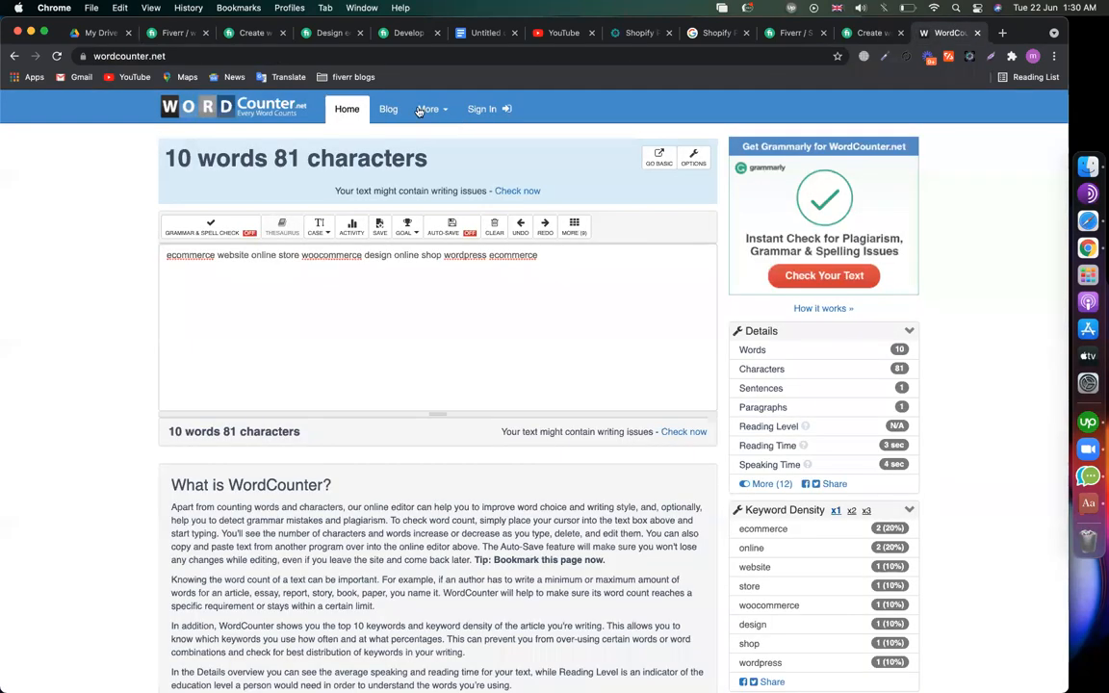
click(372, 54)
text(keyword)
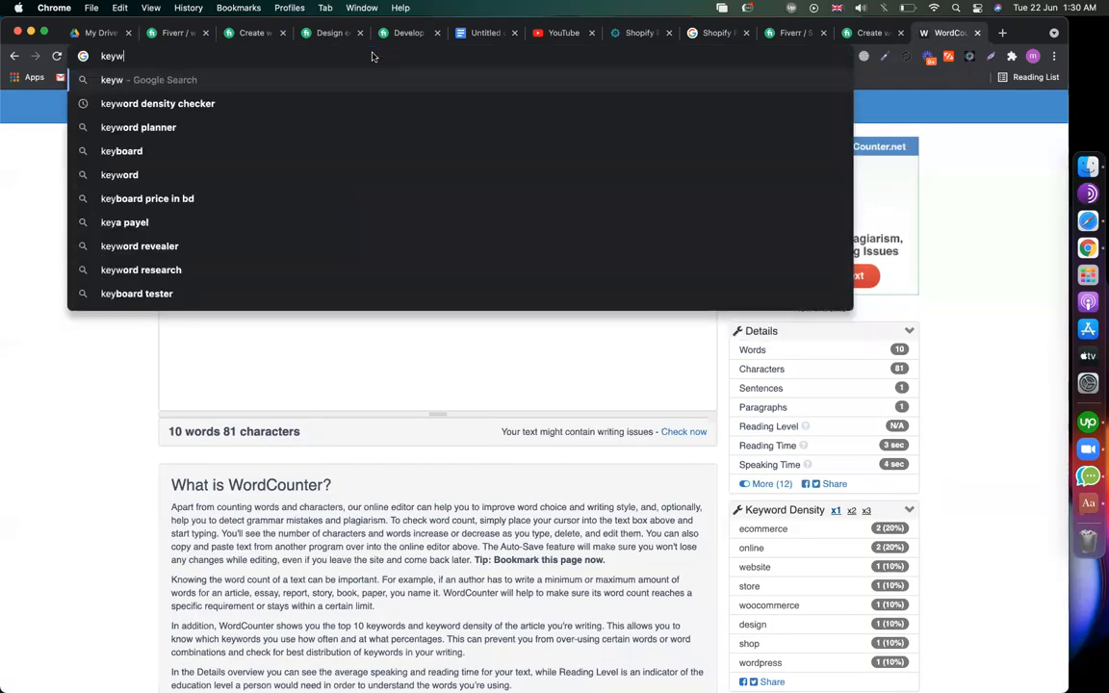
- Search Google for "keyword density checker" and open the SEO Review Tools result
text(ensity)
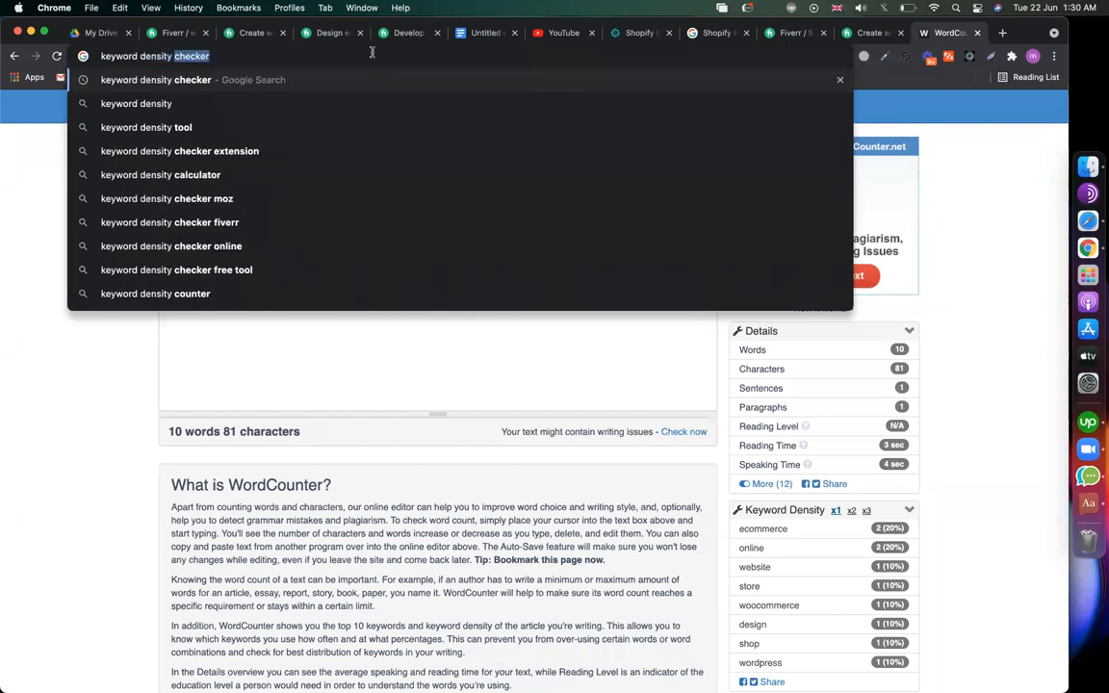
key(Return)
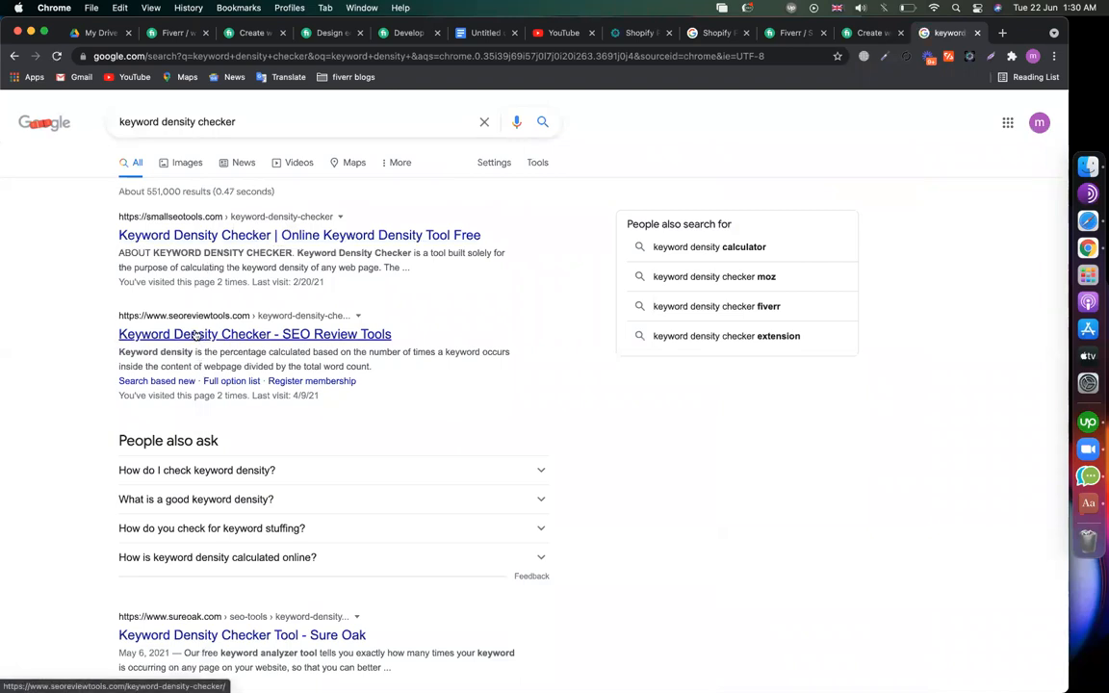
scroll(225, 270, down, 1)
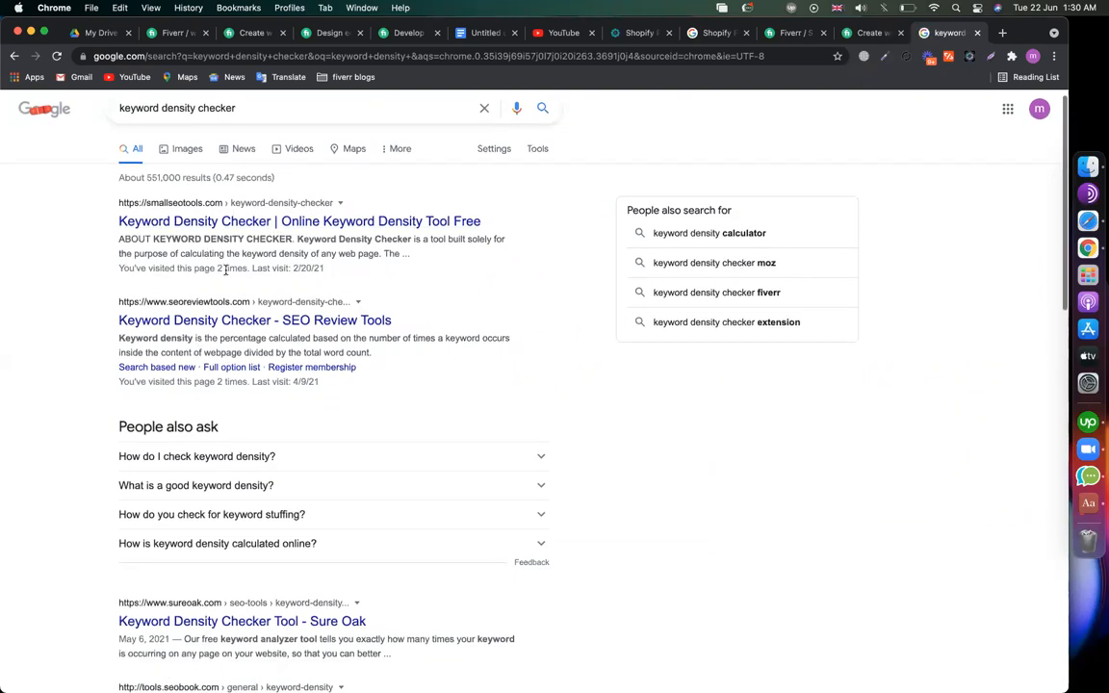
click(202, 320)
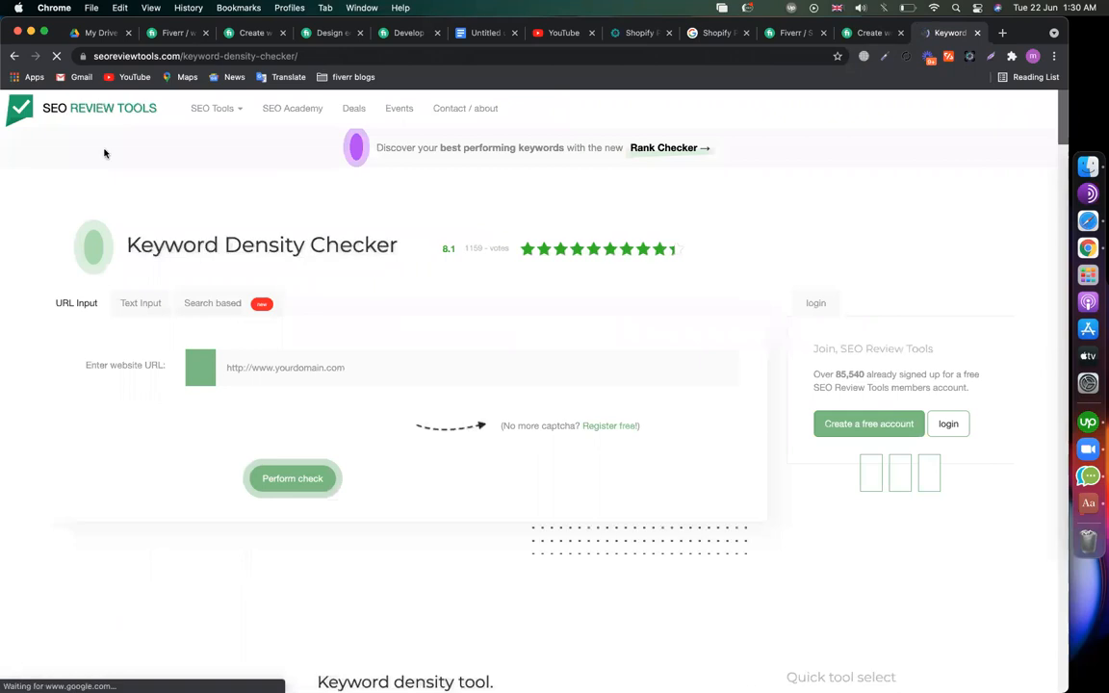
- Paste the copied gig description into the checker's text input and decline the site's notification request
scroll(191, 238, down, 2)
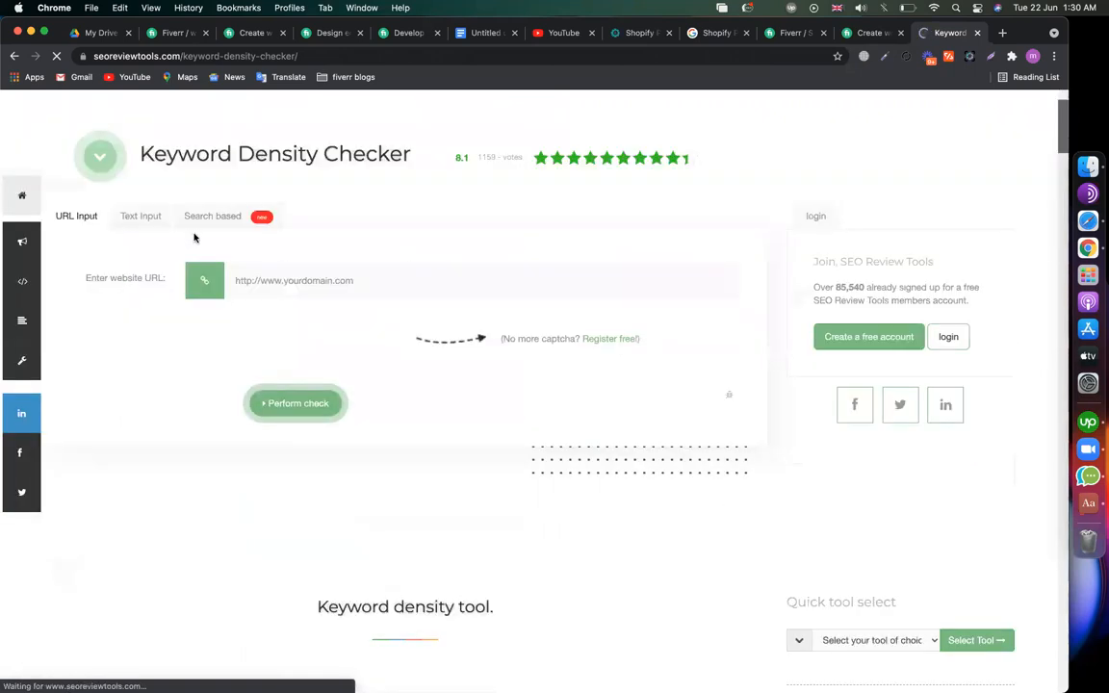
click(147, 220)
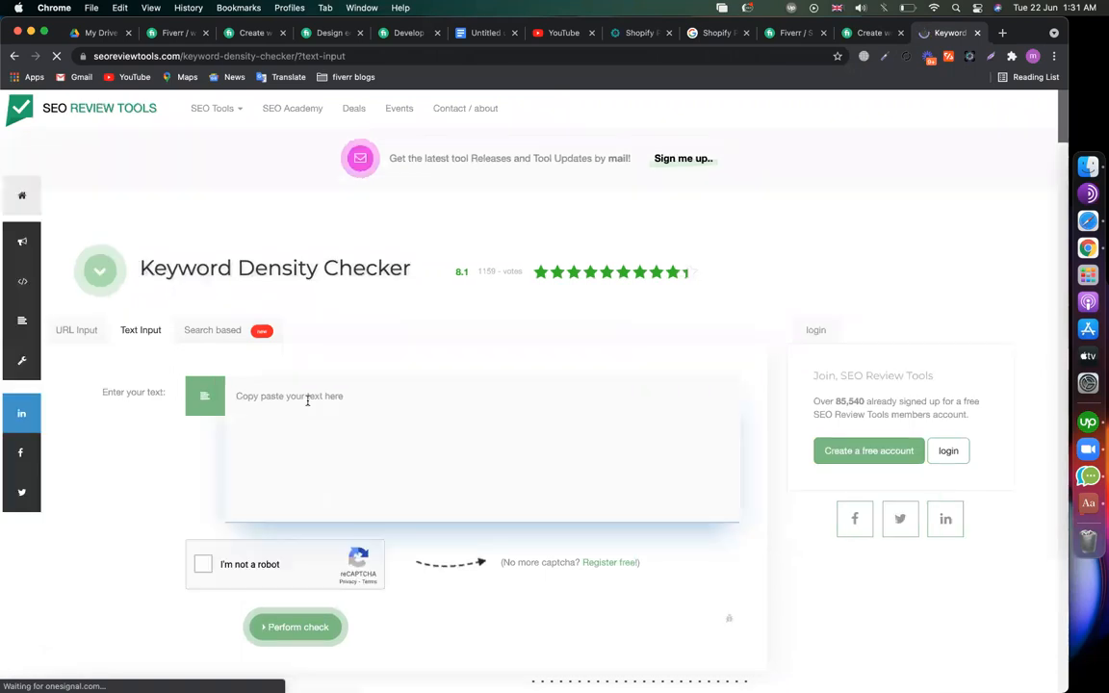
key(super+v)
scroll(308, 403, up, 5)
scroll(308, 402, up, 5)
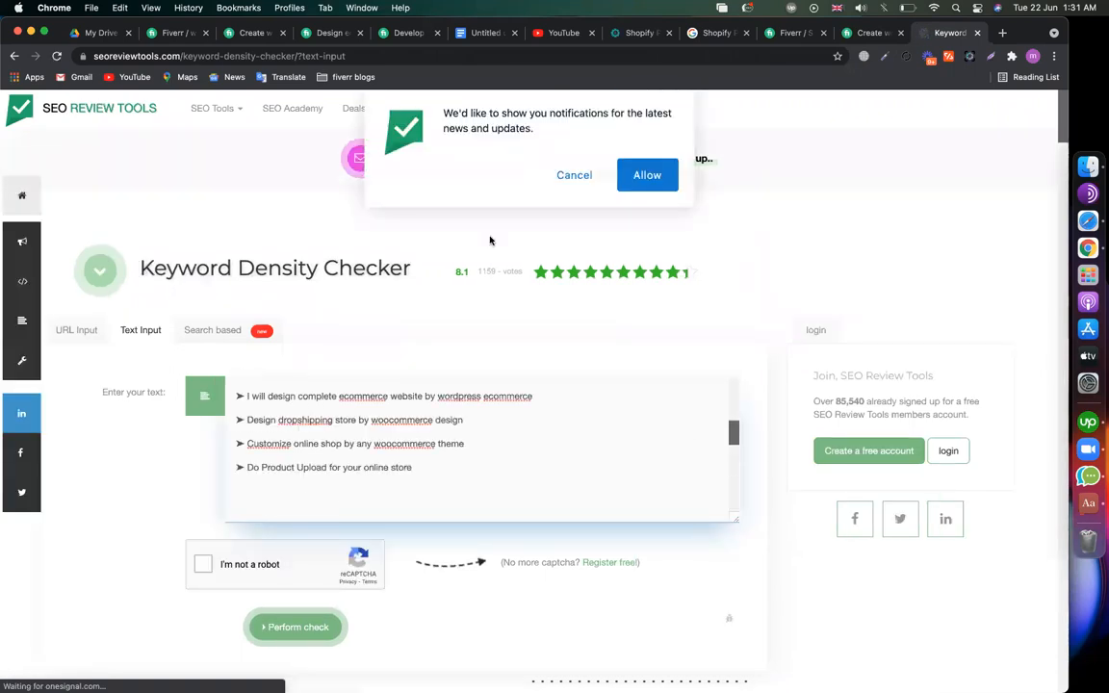
click(573, 175)
click(316, 479)
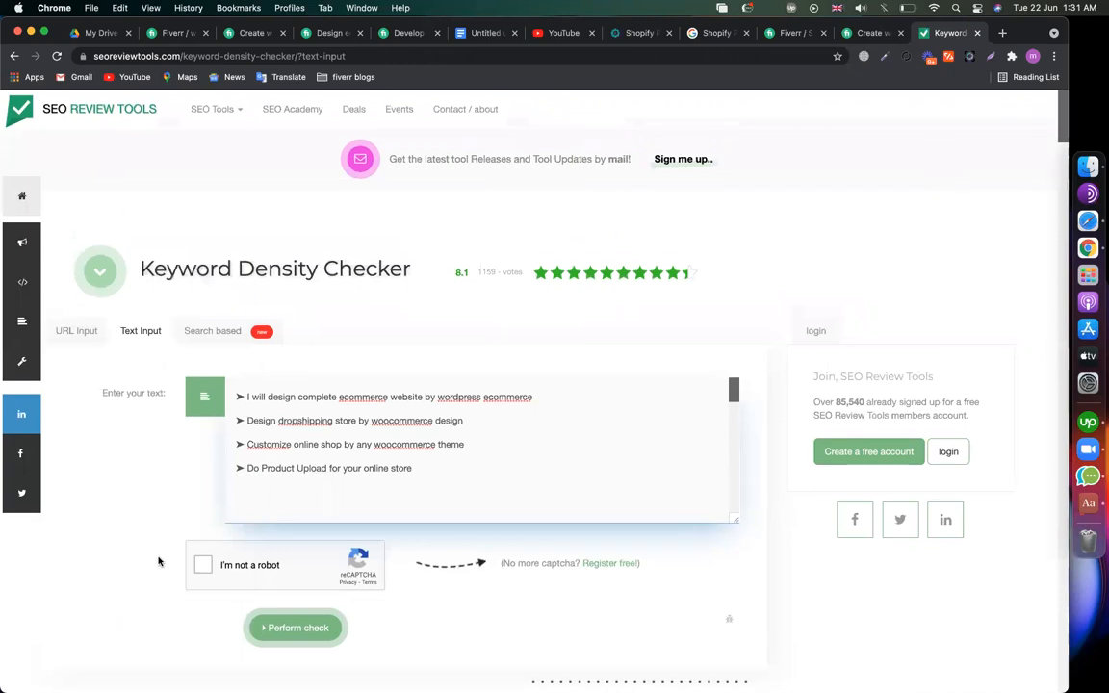
- Complete the "I'm not a robot" verification and run the keyword density check on the pasted description
scroll(330, 287, down, 3)
scroll(330, 287, down, 8)
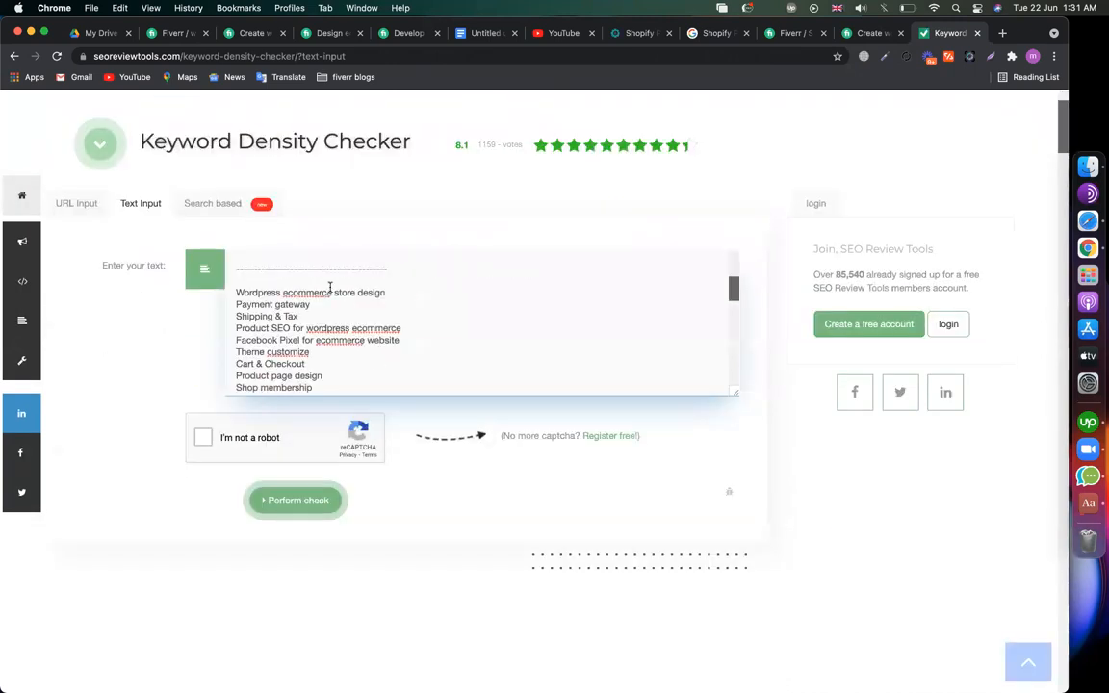
click(201, 436)
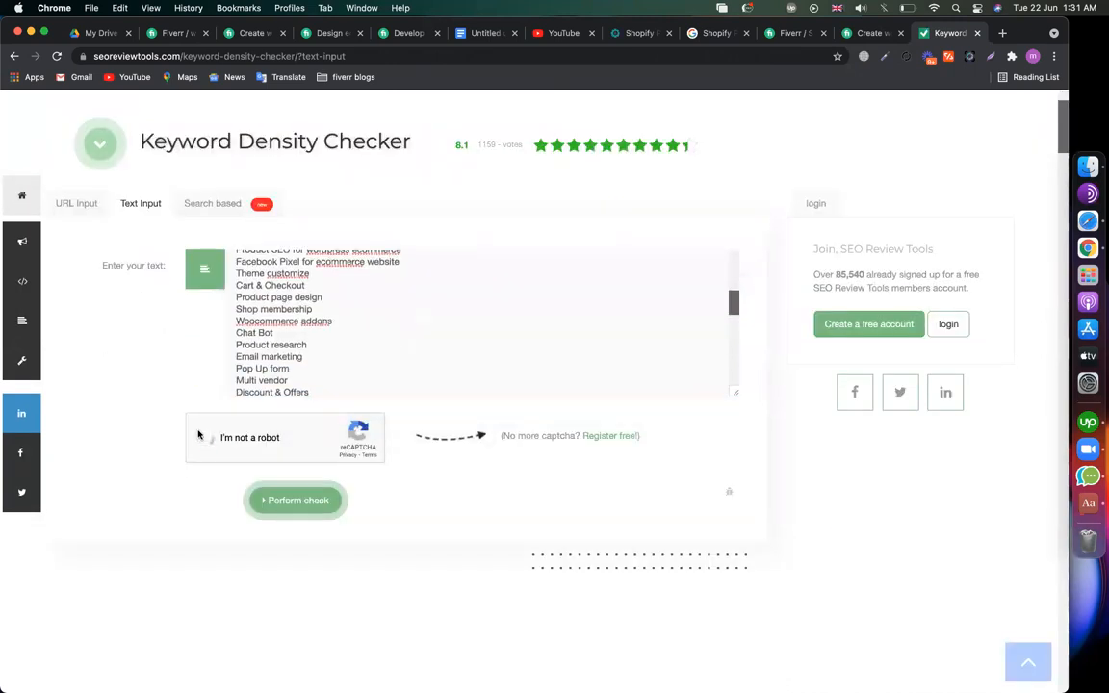
click(322, 510)
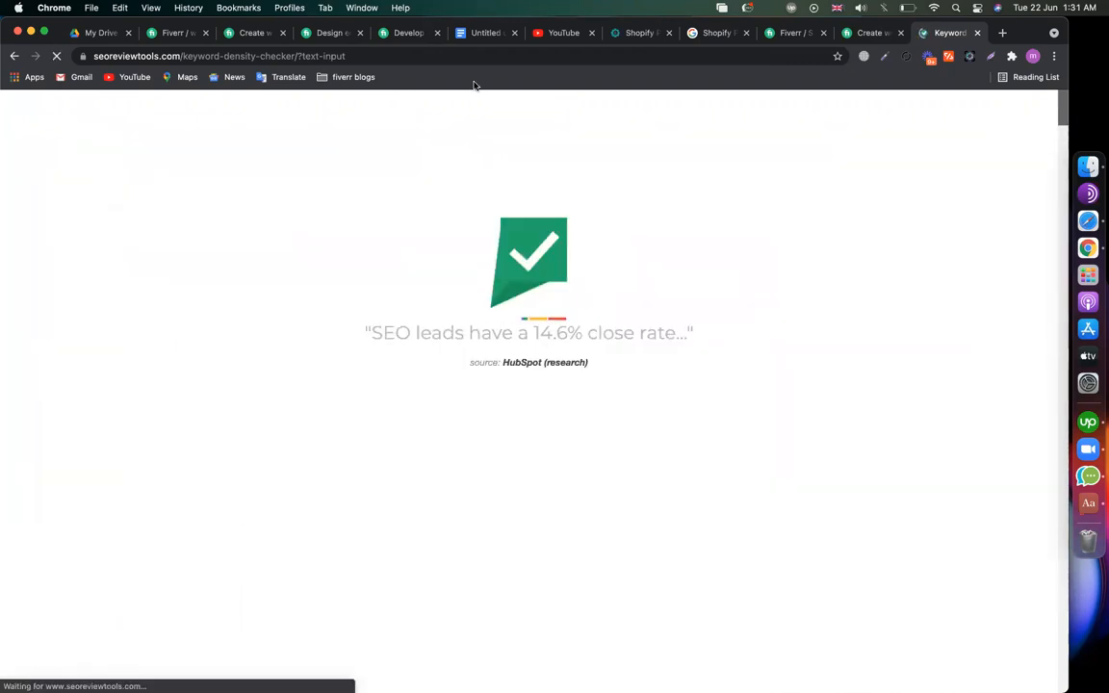
- In the Google Docs keyword document, make the main keyword "ecommerce website" and the four secondary keywords bold
click(481, 32)
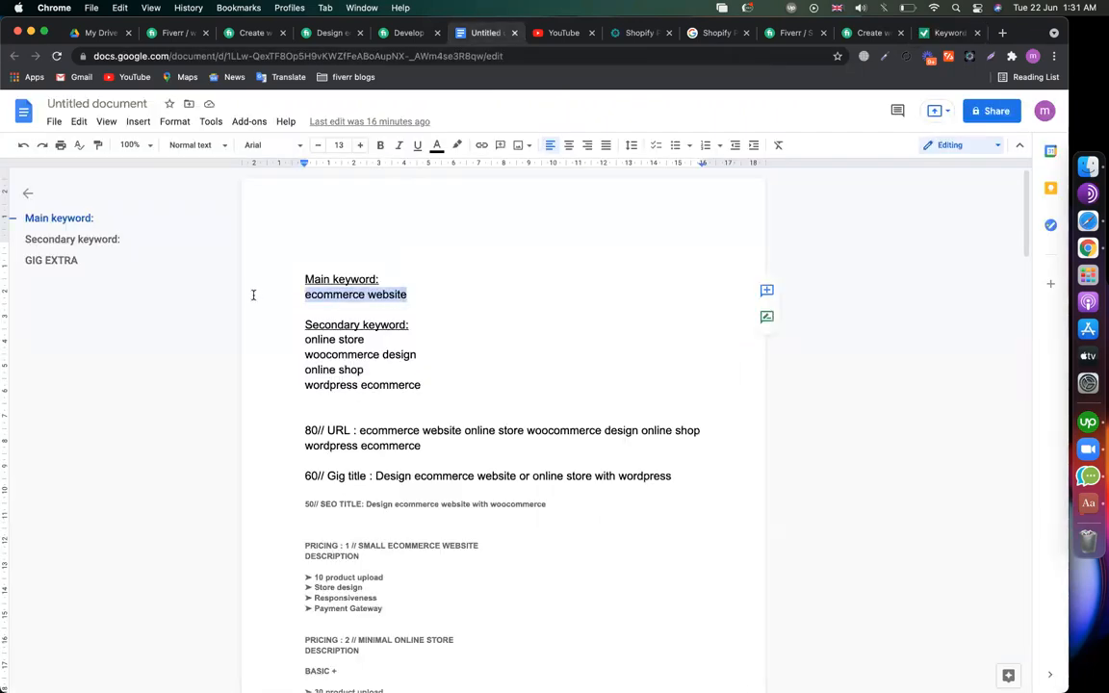
key(super+b)
drag(445, 384, 279, 344)
key(super+b)
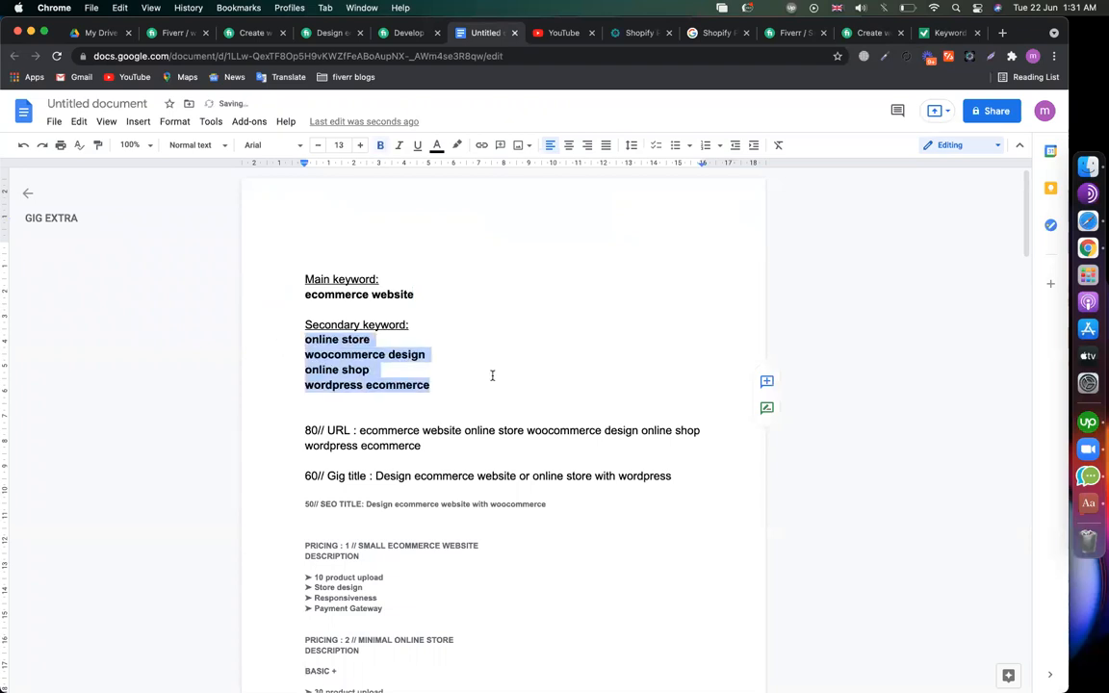
click(428, 354)
click(431, 291)
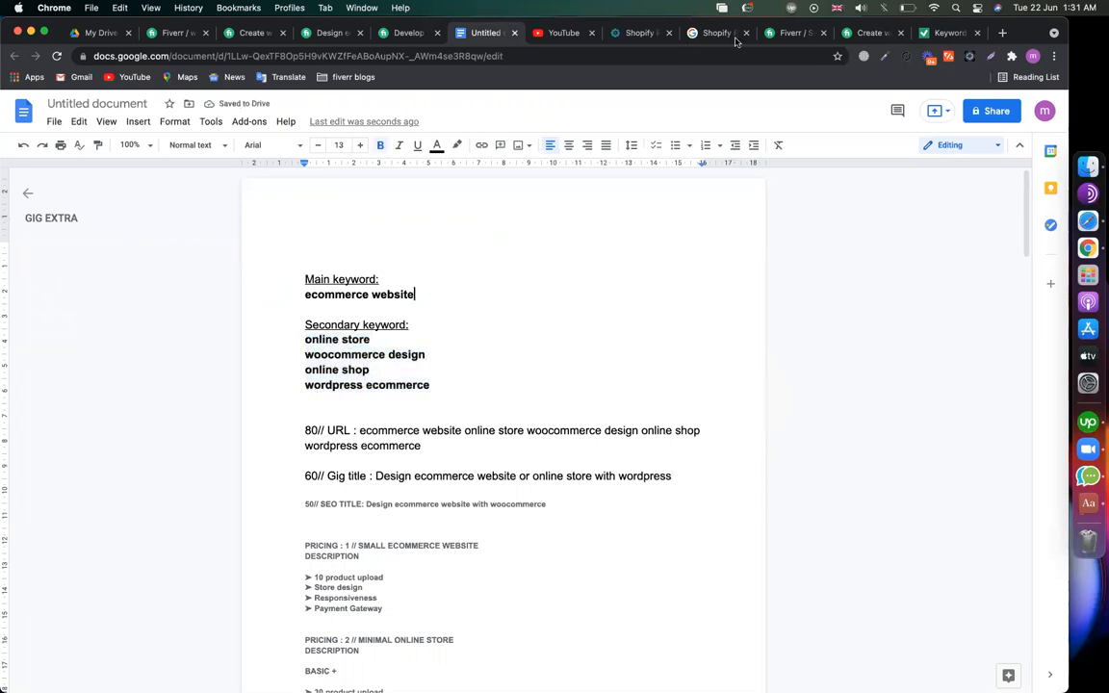
- Compare the document's main and secondary keywords with the one-word and two-word phrase tables in the density report
drag(442, 285, 279, 282)
drag(442, 296, 234, 282)
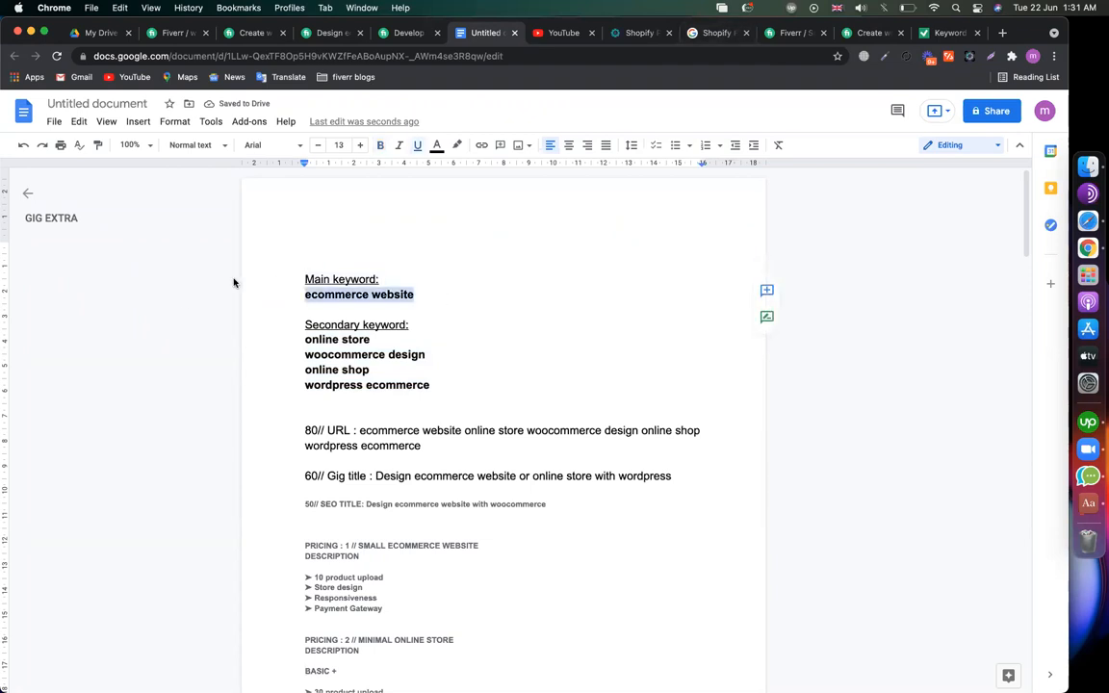
click(928, 32)
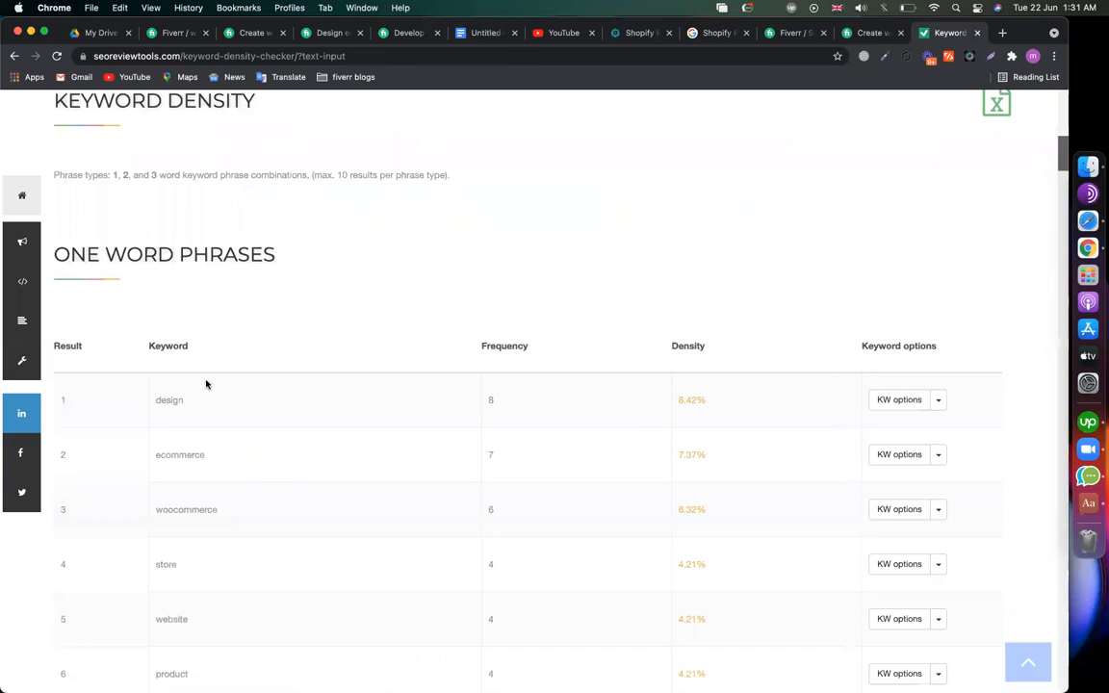
drag(89, 255, 273, 253)
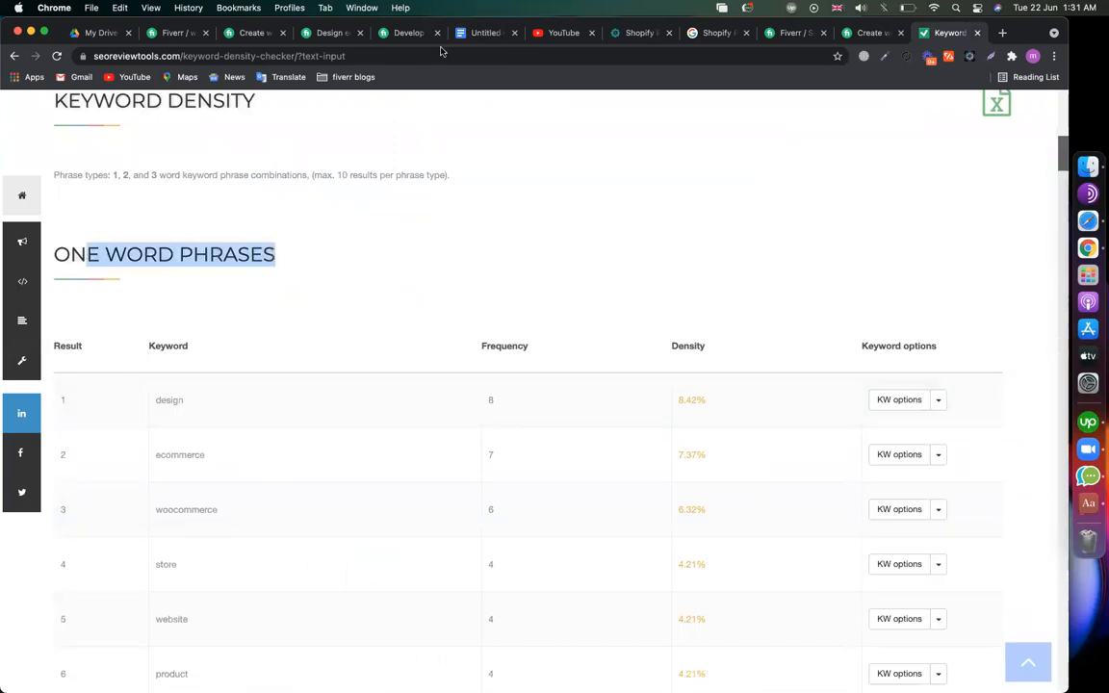
click(468, 33)
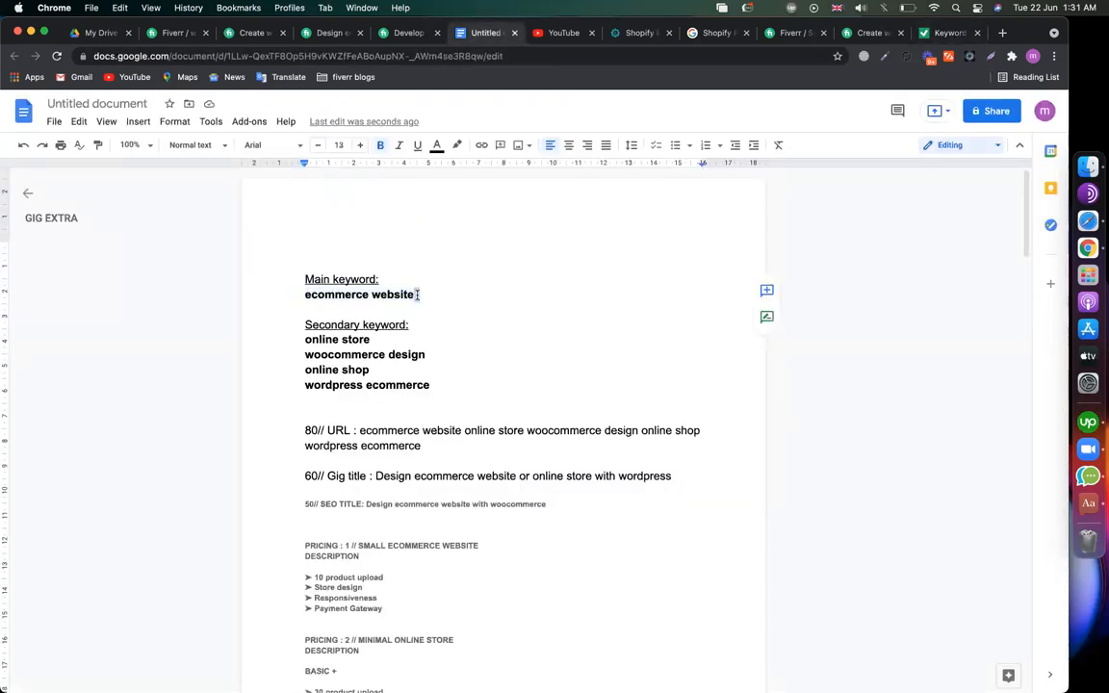
drag(372, 337, 301, 329)
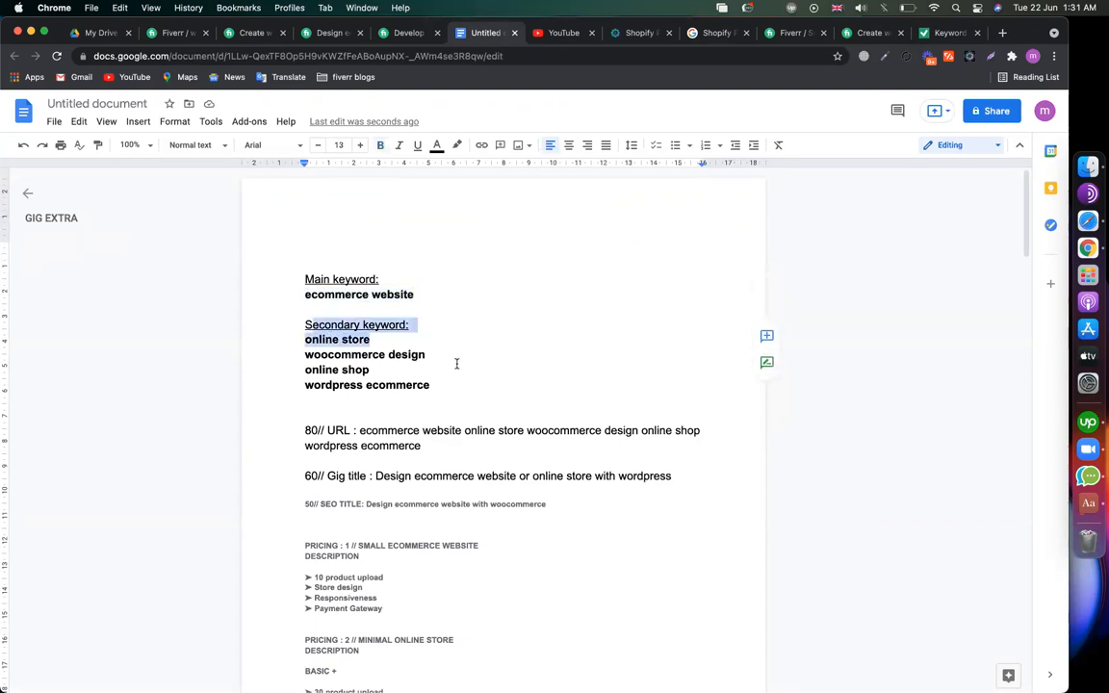
drag(455, 364, 302, 359)
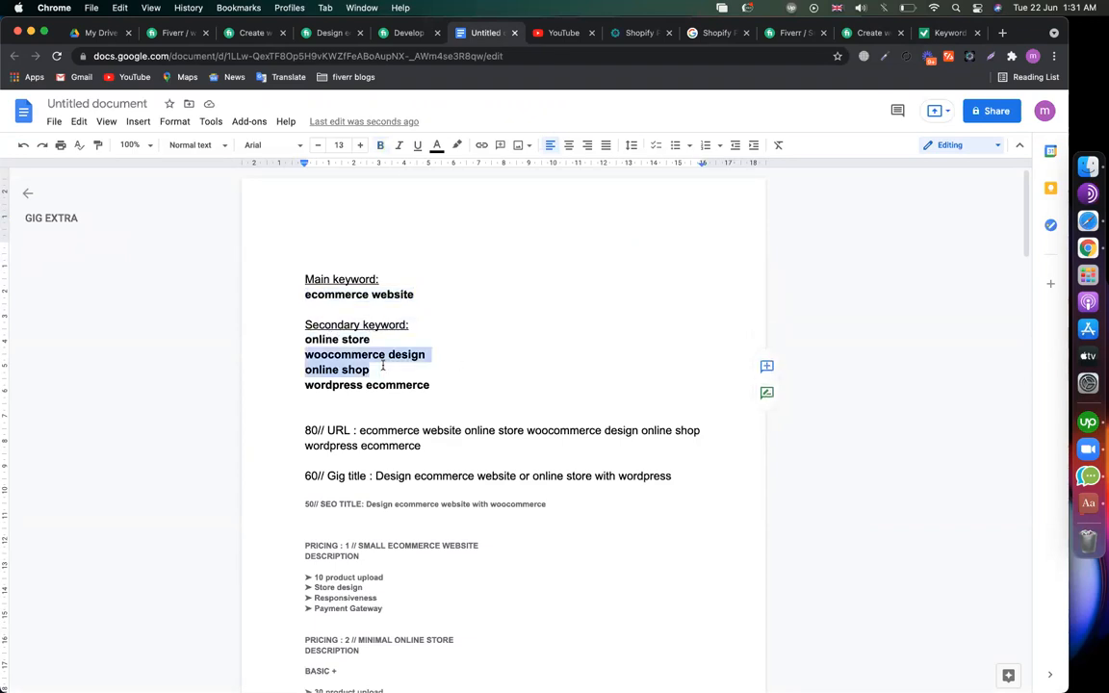
click(948, 33)
scroll(225, 296, down, 10)
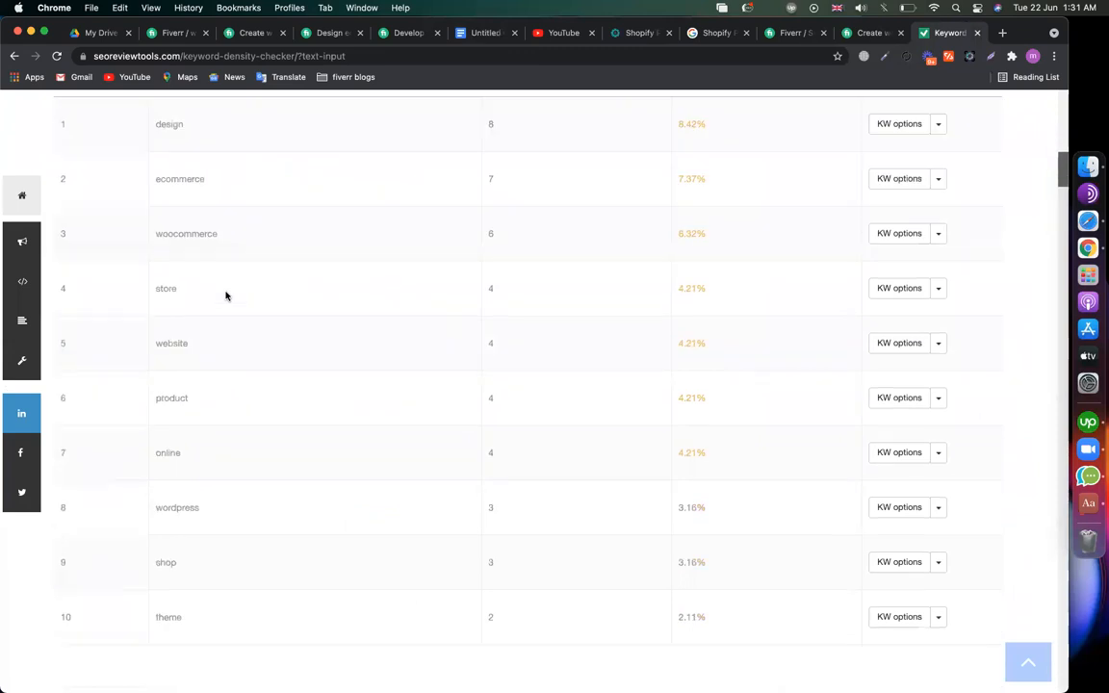
drag(109, 202, 366, 217)
scroll(366, 219, down, 2)
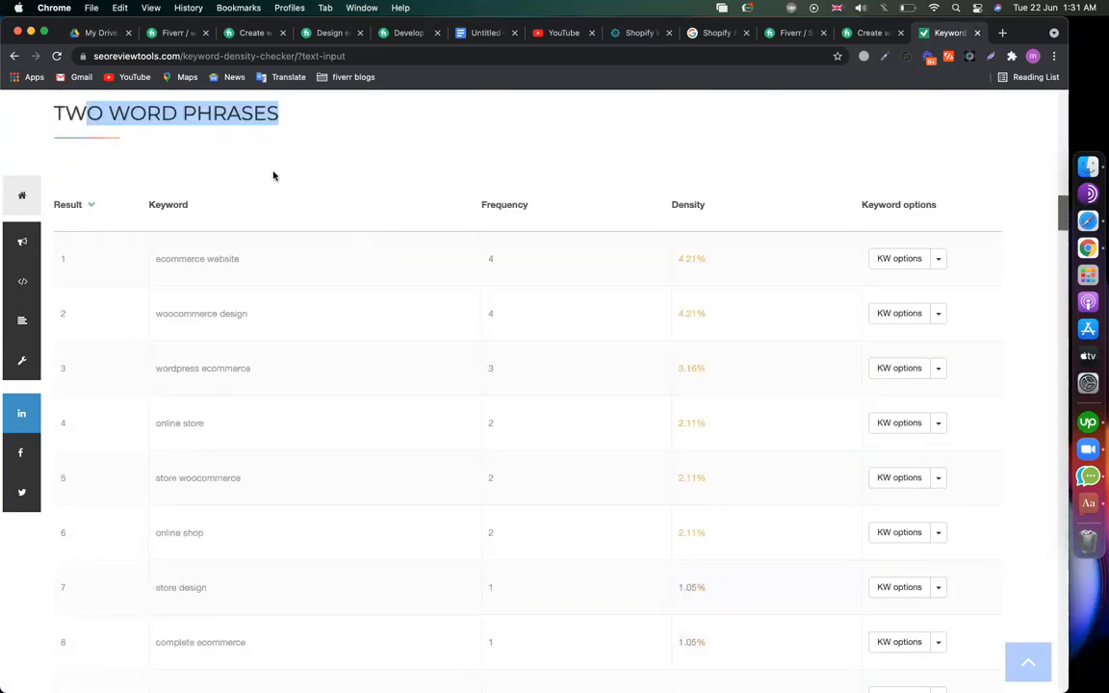
scroll(248, 160, up, 2)
triple_click(239, 182)
scroll(259, 202, down, 1)
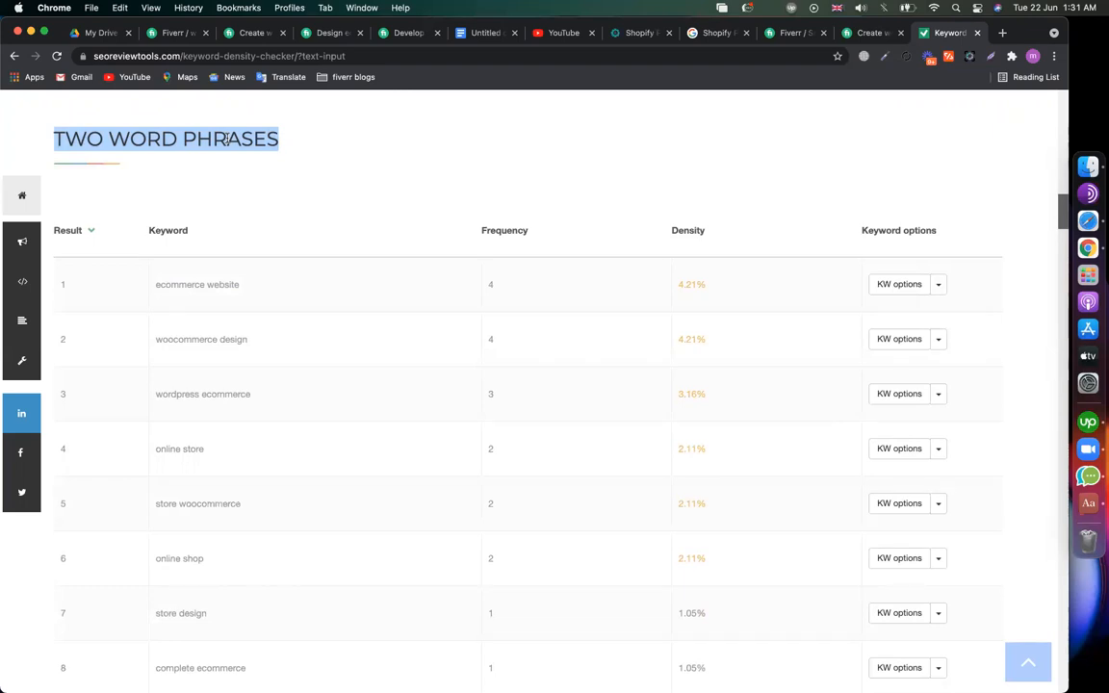
- Look up how often "ecommerce website" occurs and note "// 4 times" beside the main keyword in Google Docs
drag(262, 285, 151, 288)
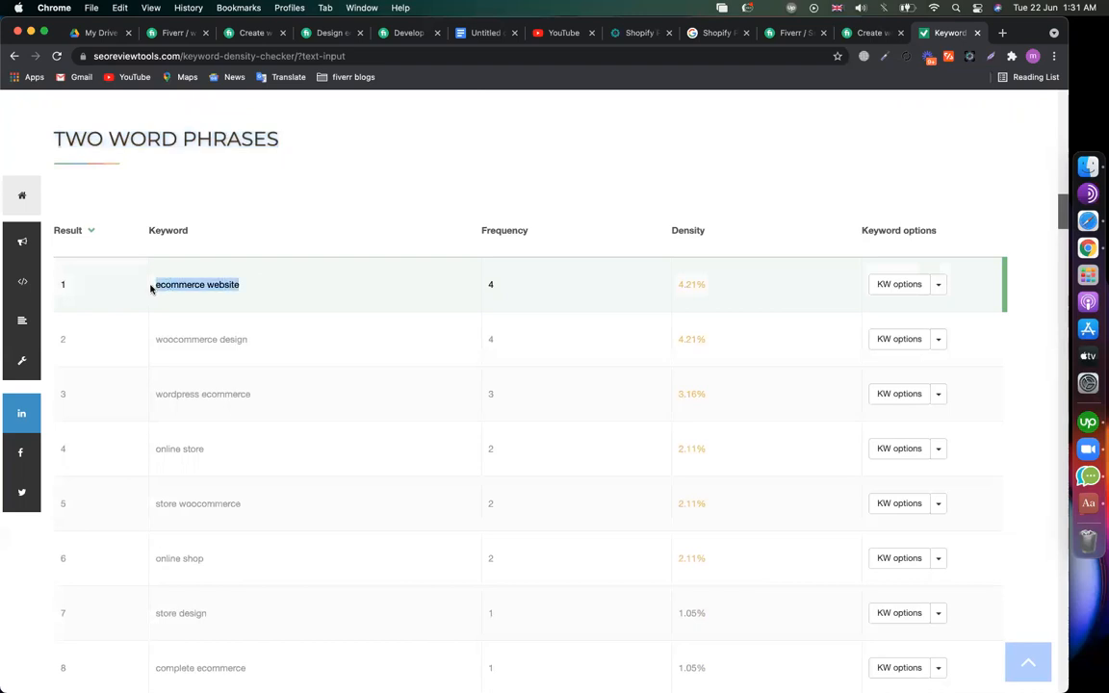
double_click(490, 284)
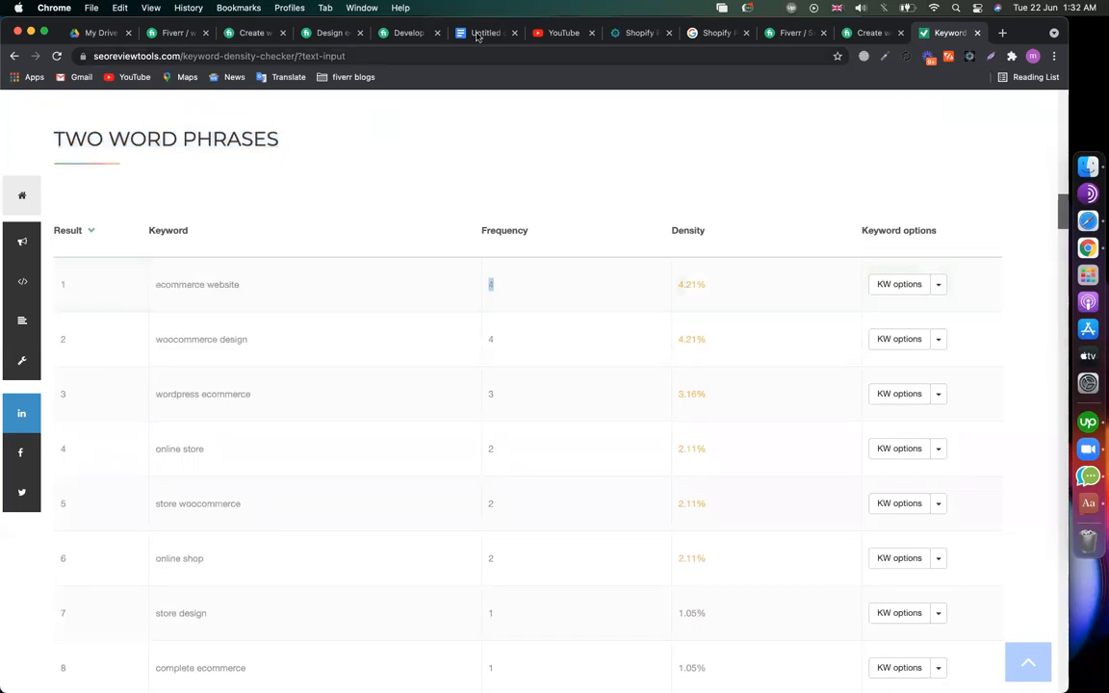
click(481, 33)
click(423, 292)
text(// 4times)
- Add "//" after the secondary keyword "online store" and look up its frequency in the two-word phrase table
click(432, 294)
text(//)
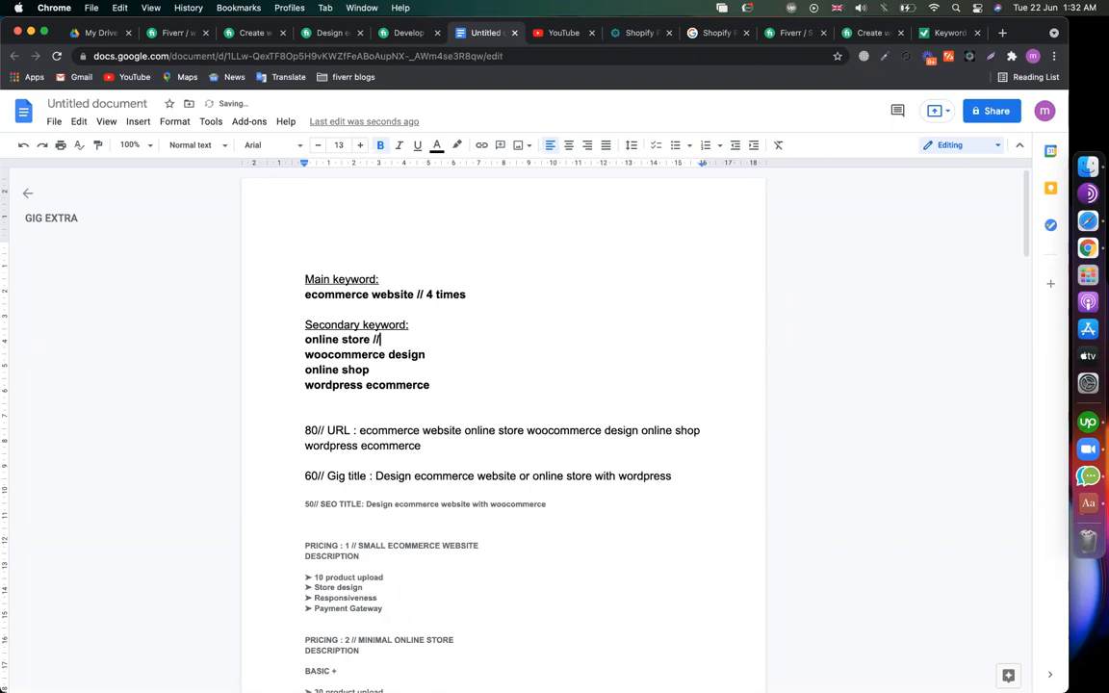
drag(369, 340, 312, 340)
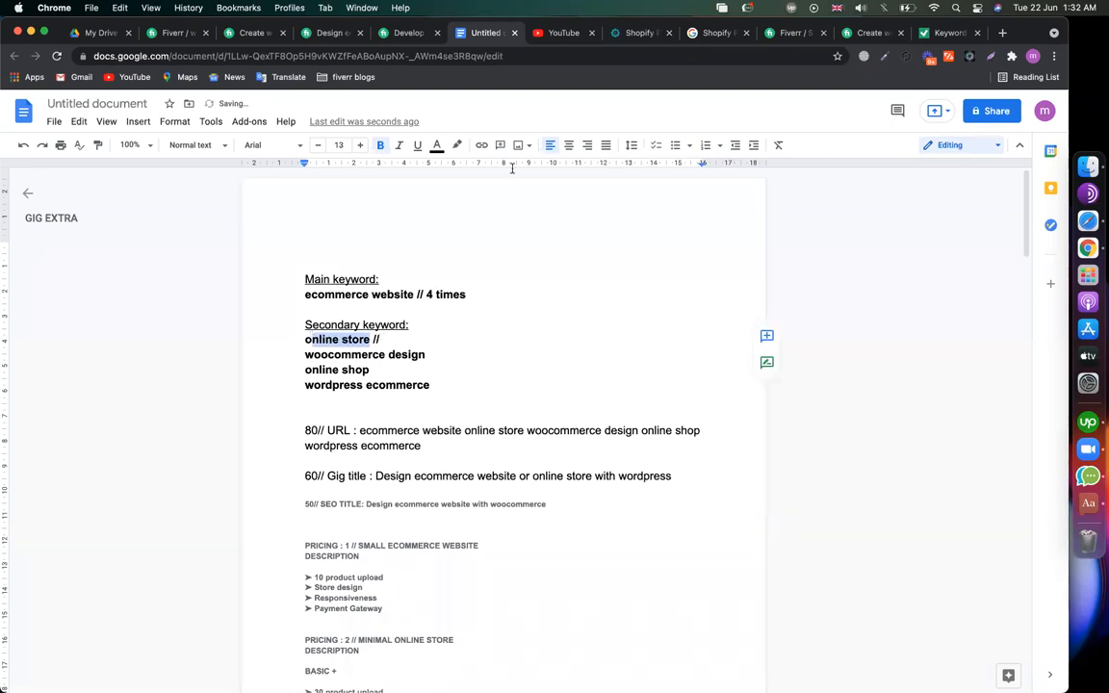
click(929, 33)
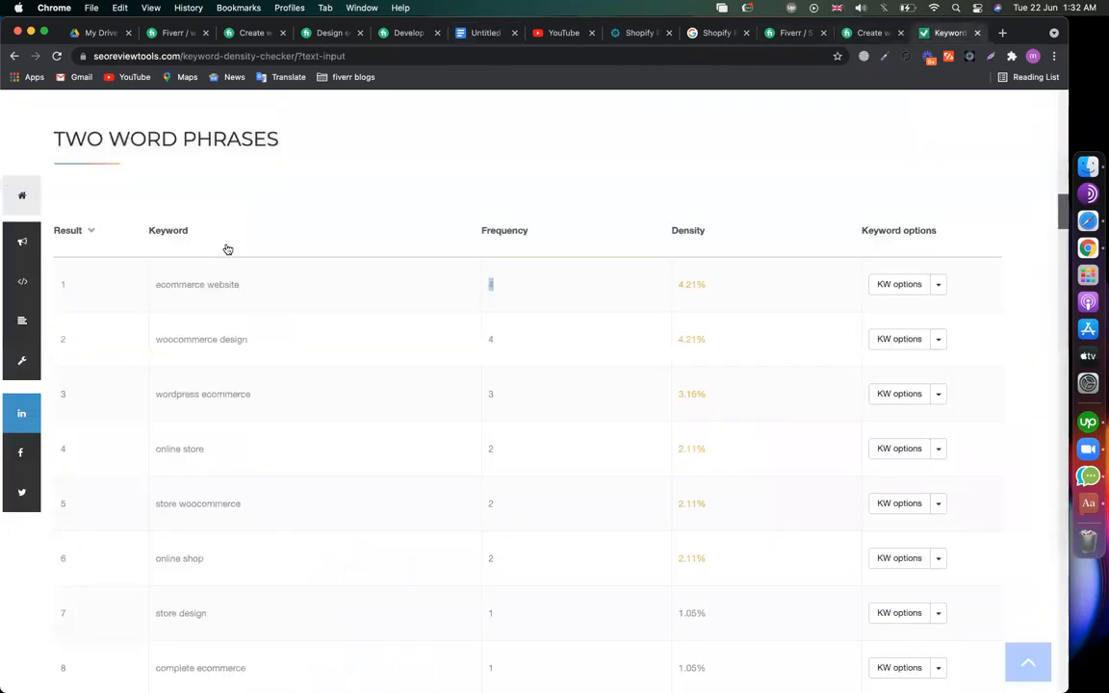
scroll(214, 415, down, 1)
double_click(491, 382)
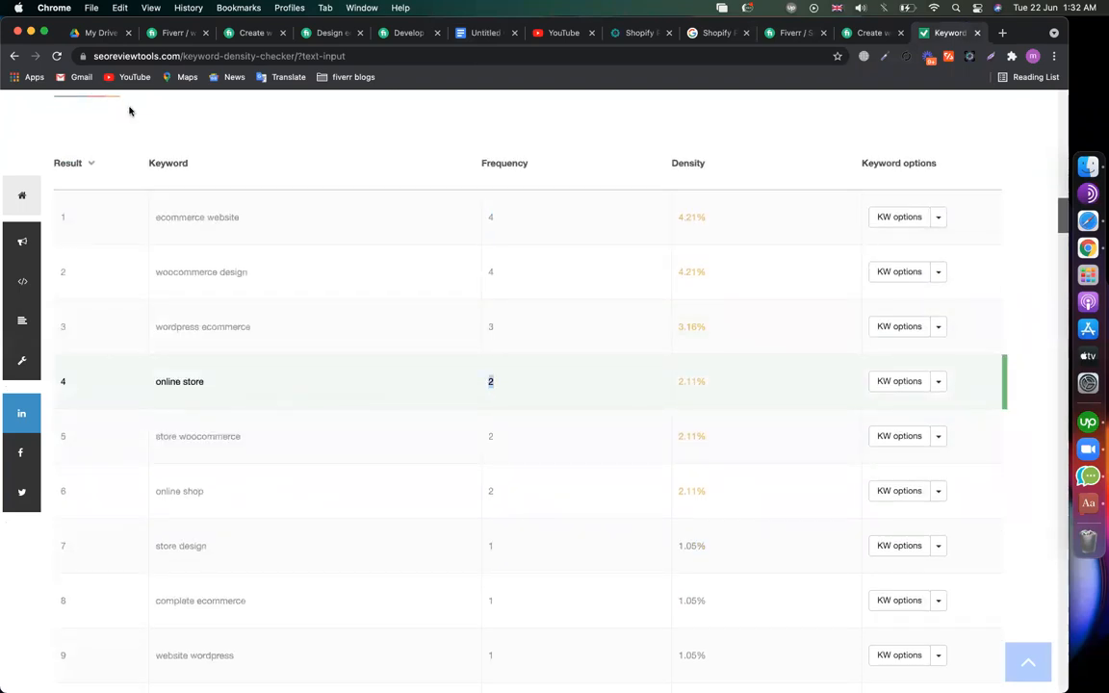
- In the Fiverr gig description, extend the "Email marketing" bullet with "for your online store"
click(154, 33)
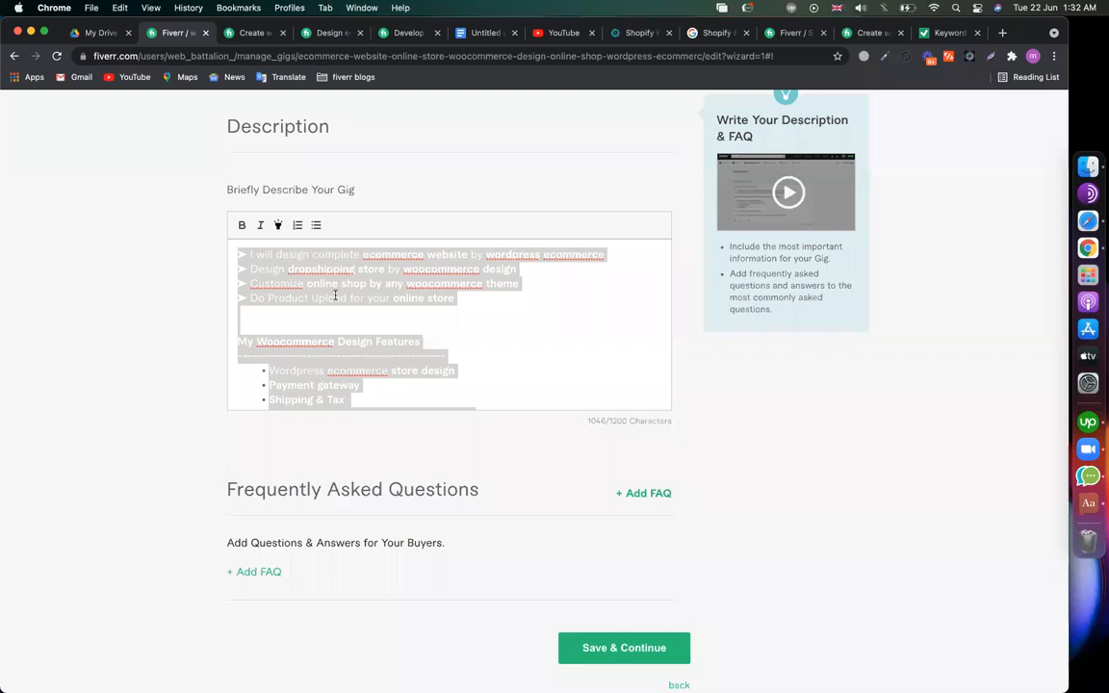
click(373, 345)
scroll(371, 347, down, 10)
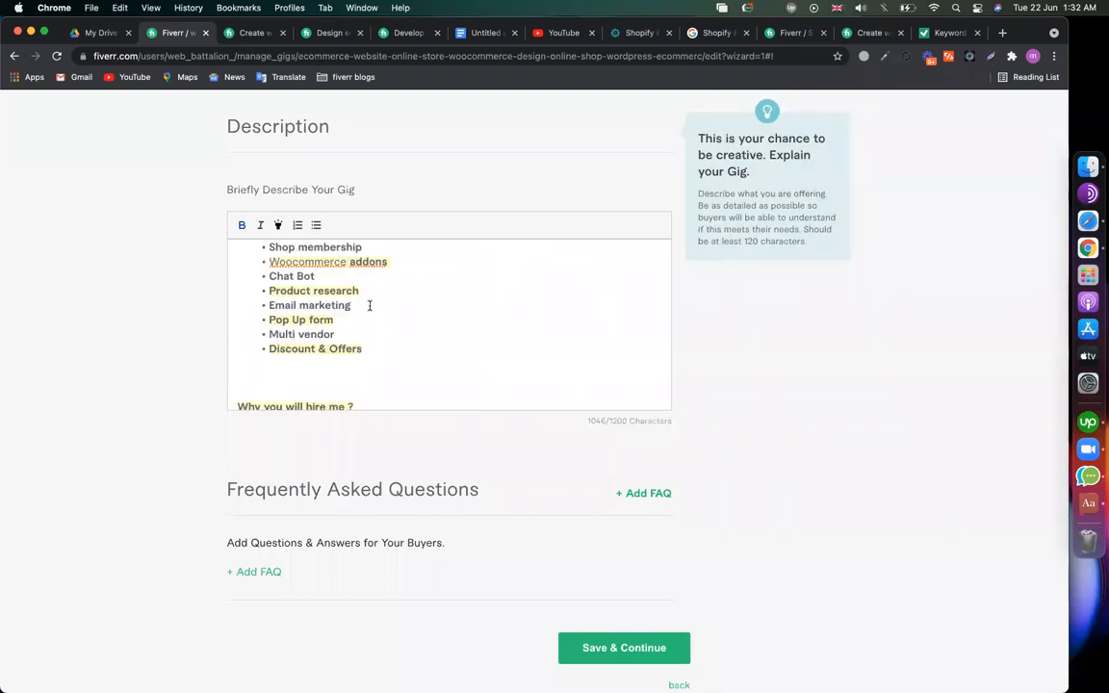
text(for your online store)
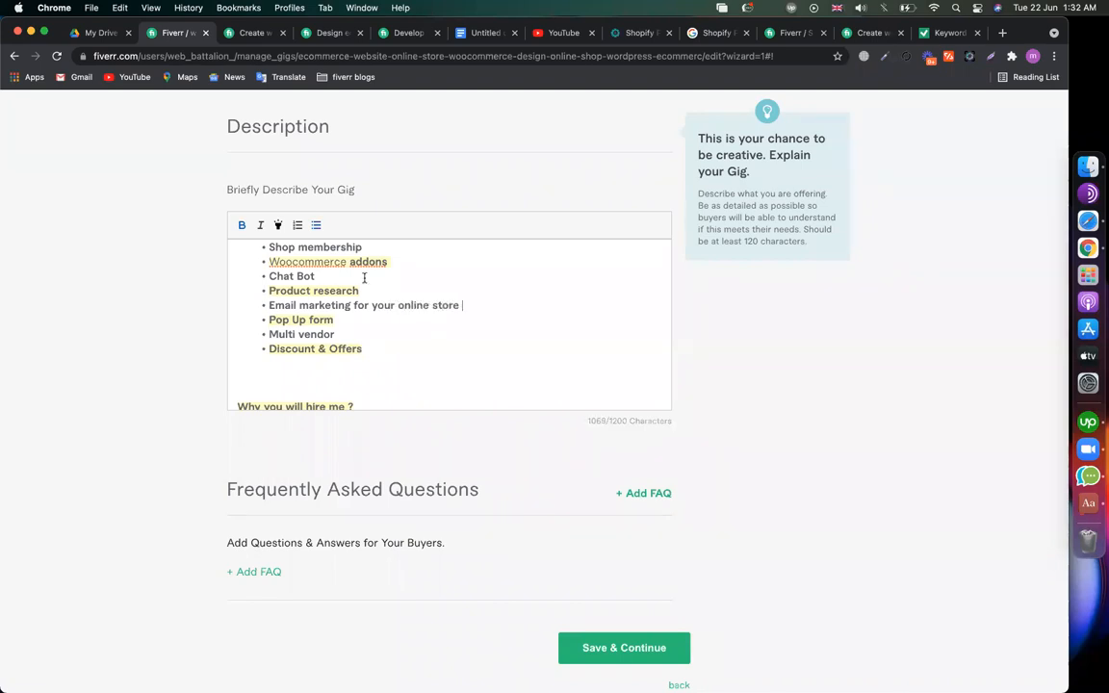
- Record "3 times" after "online store //" in the Google Docs keyword list
click(493, 34)
click(437, 340)
text(3 times)
- Look up how often "woocommerce design" occurs in the two-word phrase table and note "// 4 times" beside it in Google Docs
drag(431, 356, 166, 356)
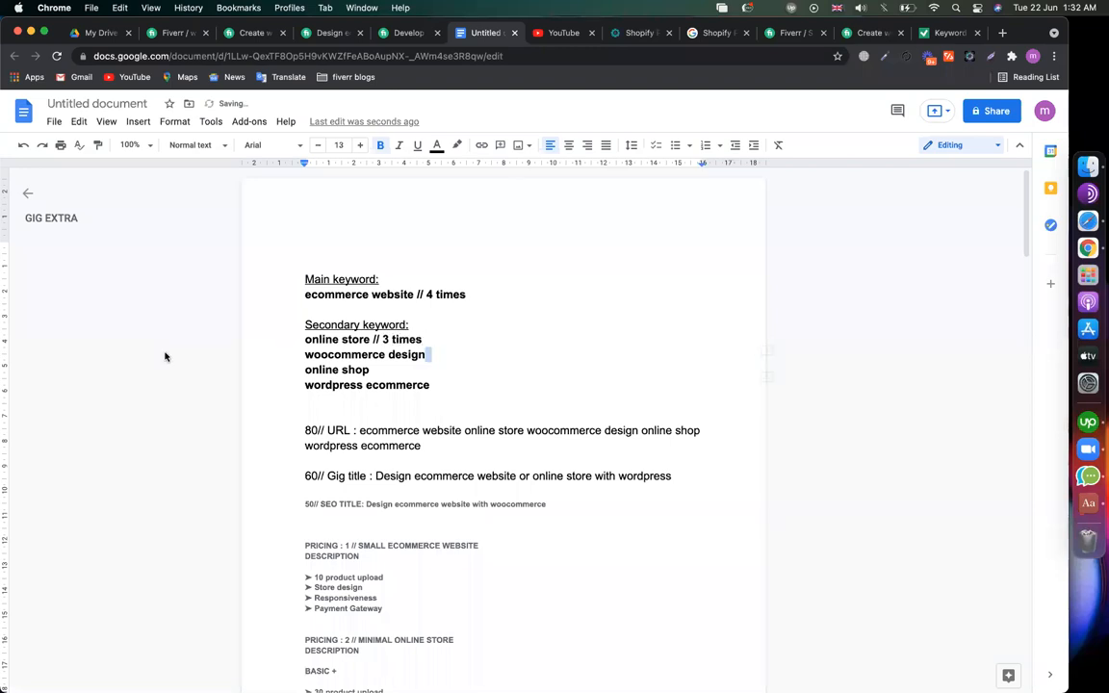
click(931, 32)
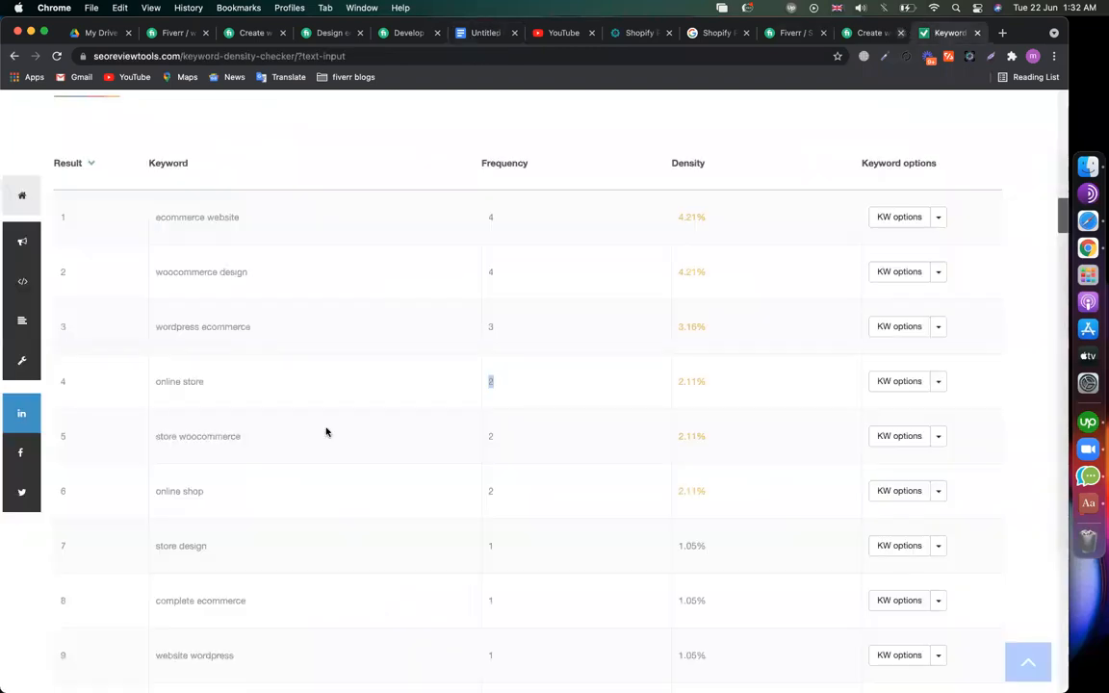
drag(255, 275, 174, 272)
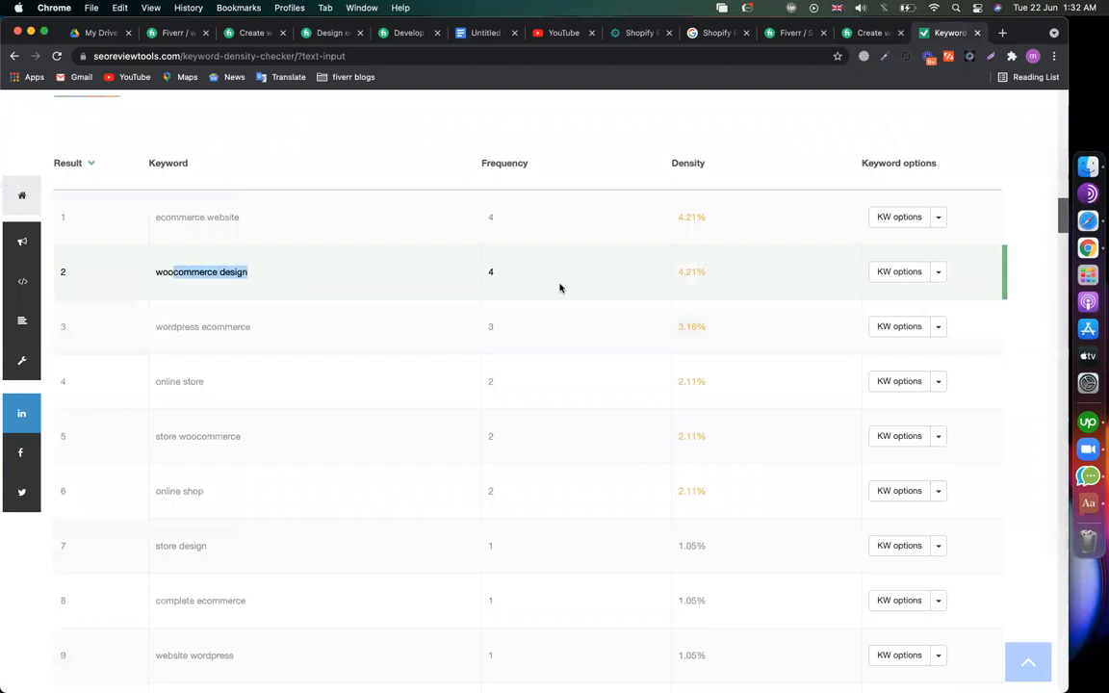
click(491, 269)
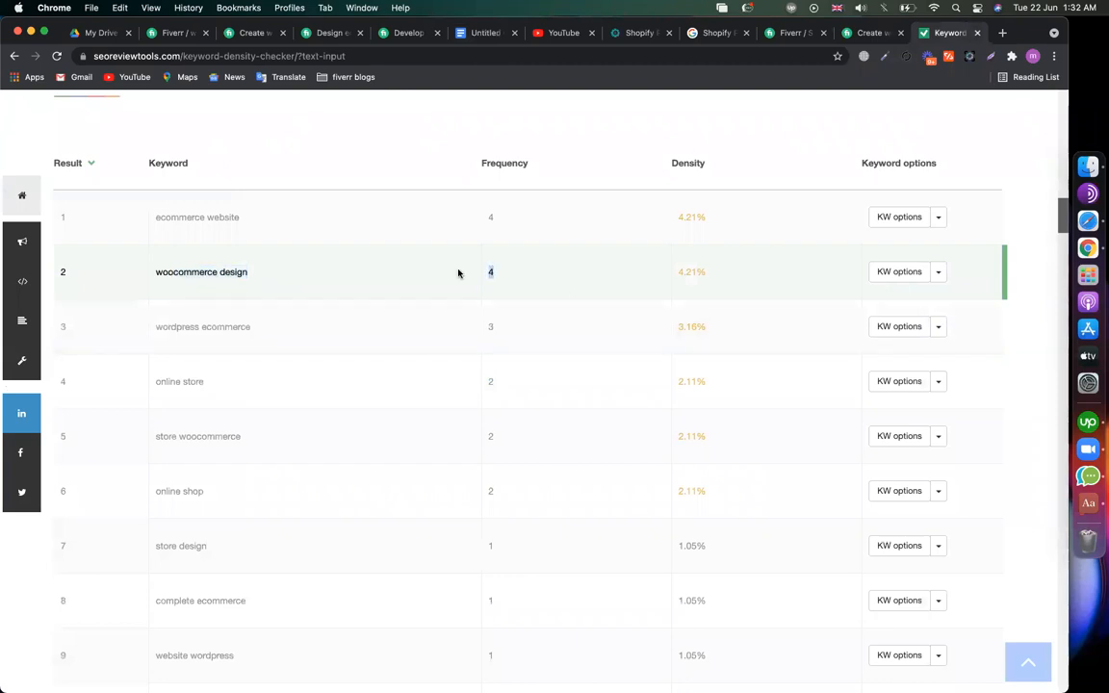
triple_click(199, 273)
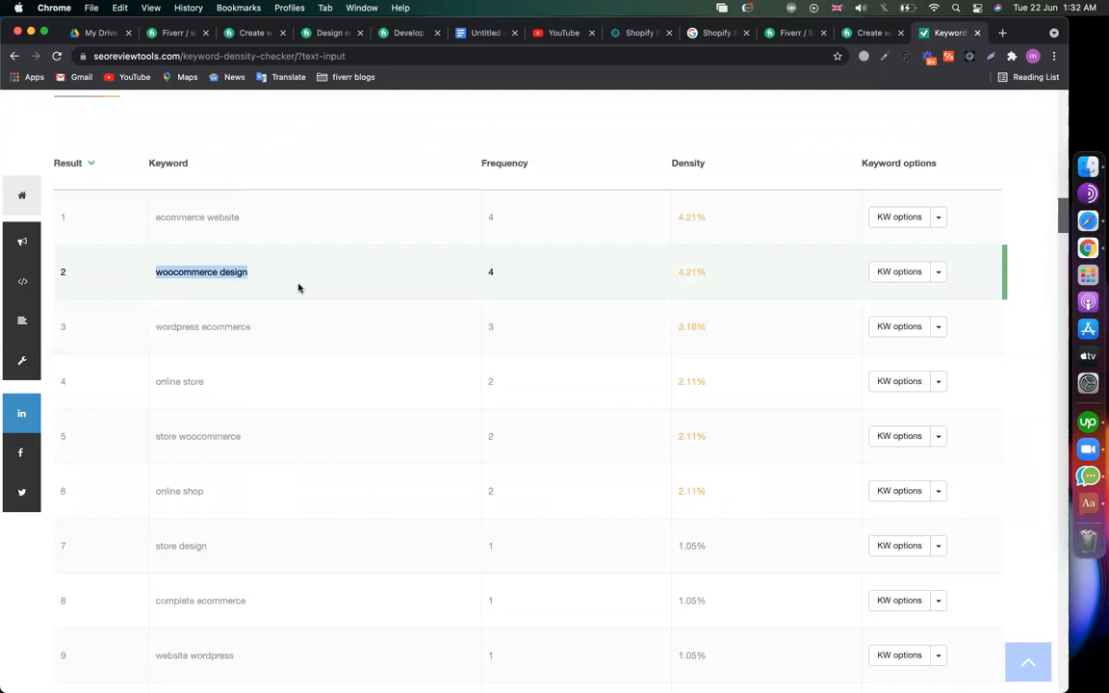
click(486, 33)
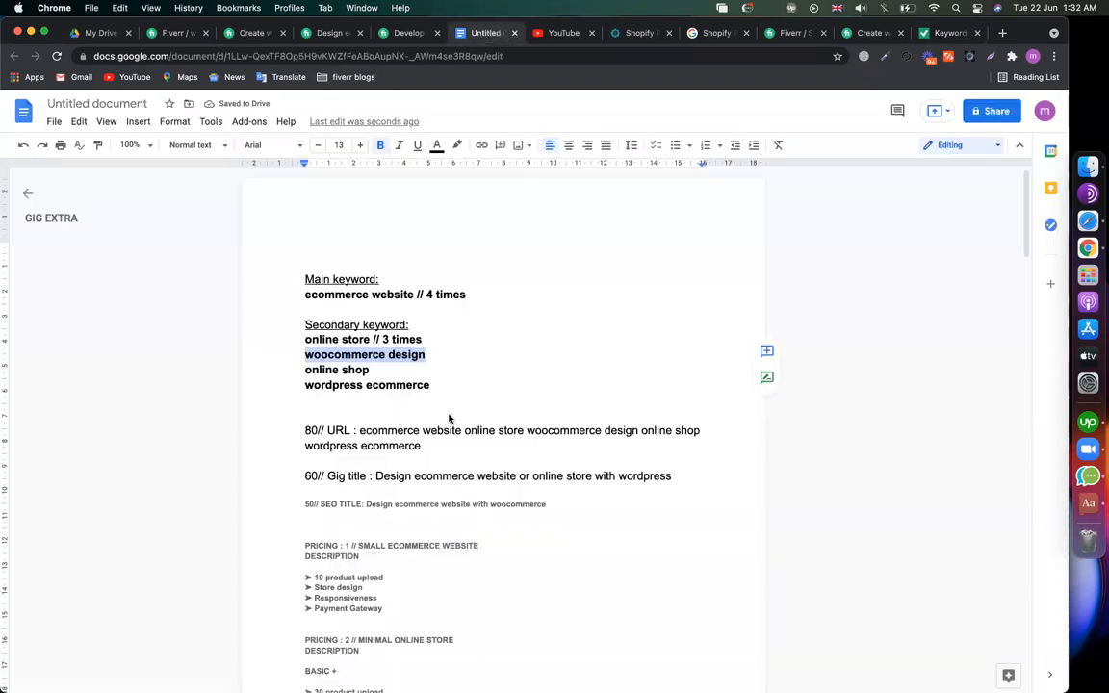
click(429, 353)
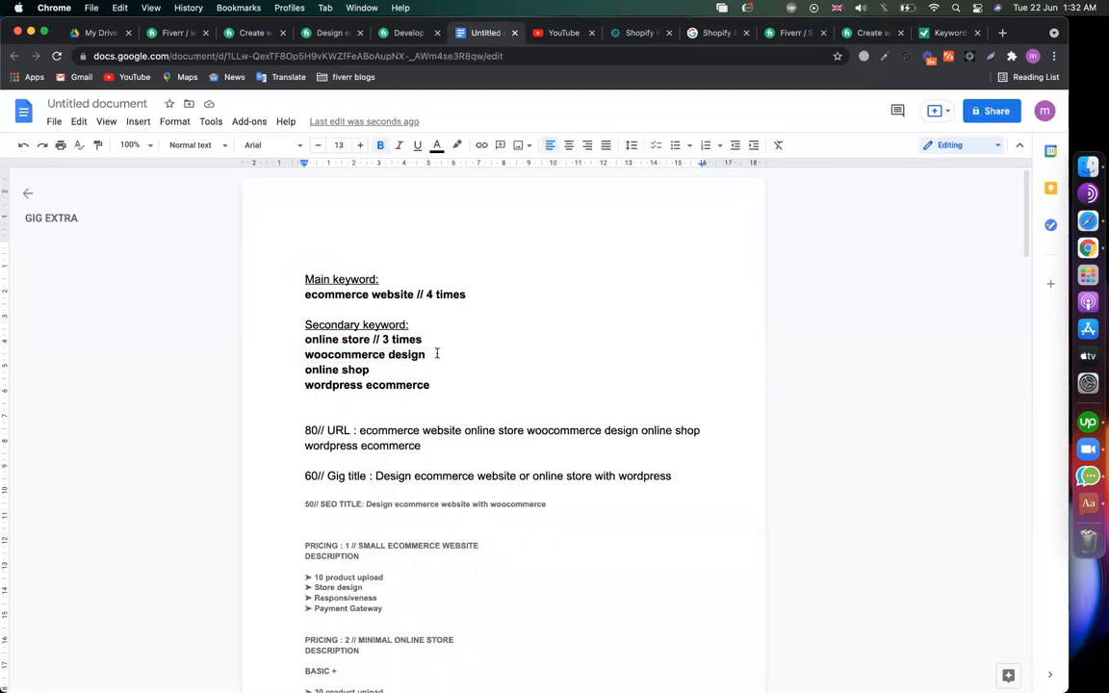
text(// 4times)
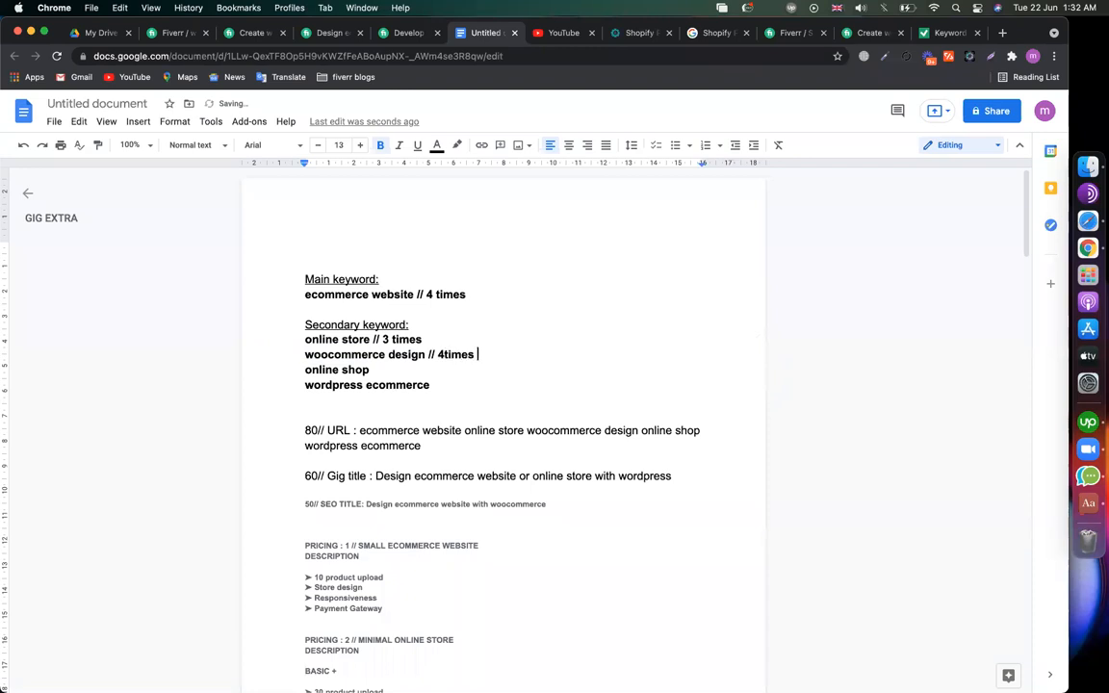
click(444, 355)
- Look up the frequency of the secondary keyword "online shop" in the keyword density checker
drag(377, 370, 304, 371)
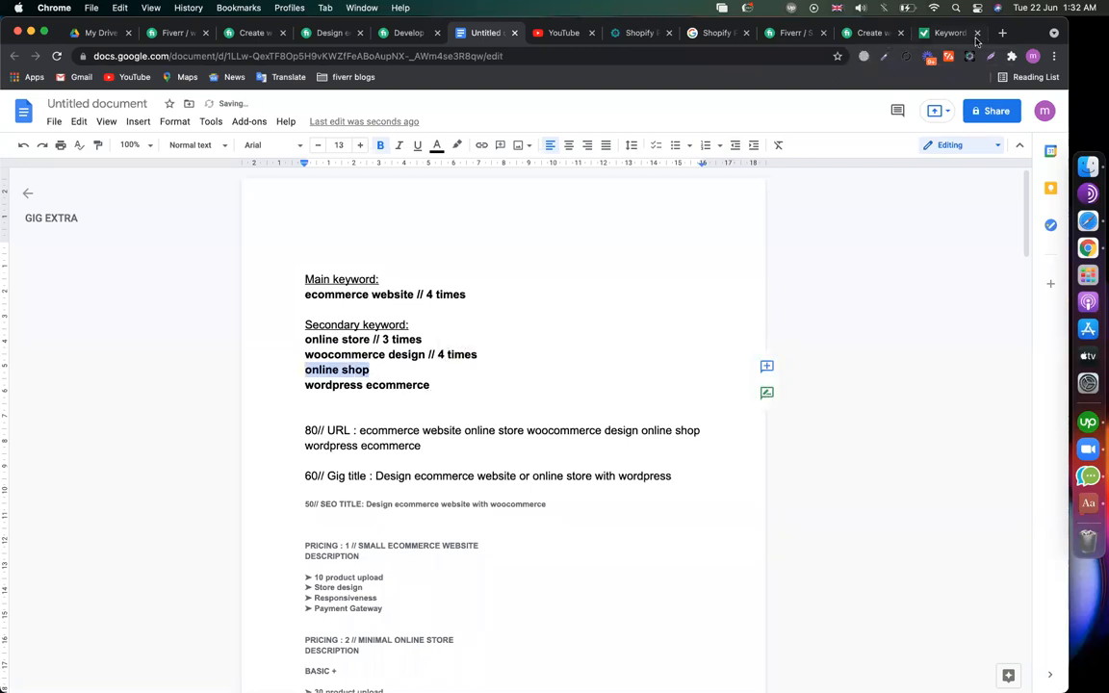
click(948, 32)
drag(229, 488, 148, 490)
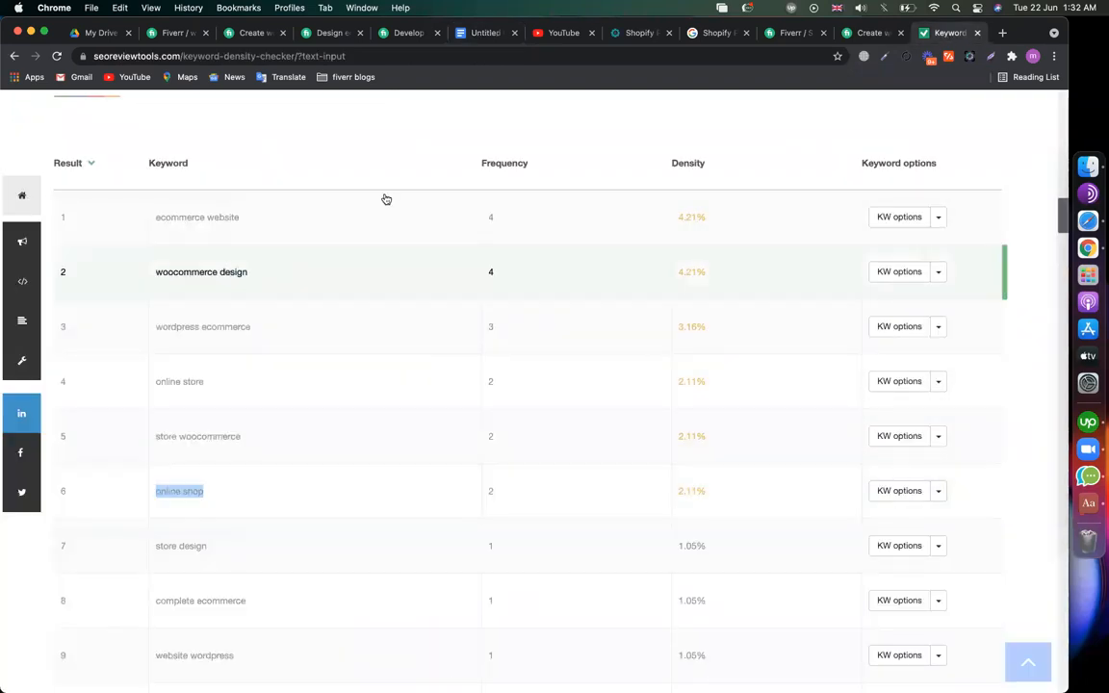
- In the Fiverr gig description's after-sell support bullet under "Why you will hire me ?", replace "woocommerce design" with "online shop"
click(479, 33)
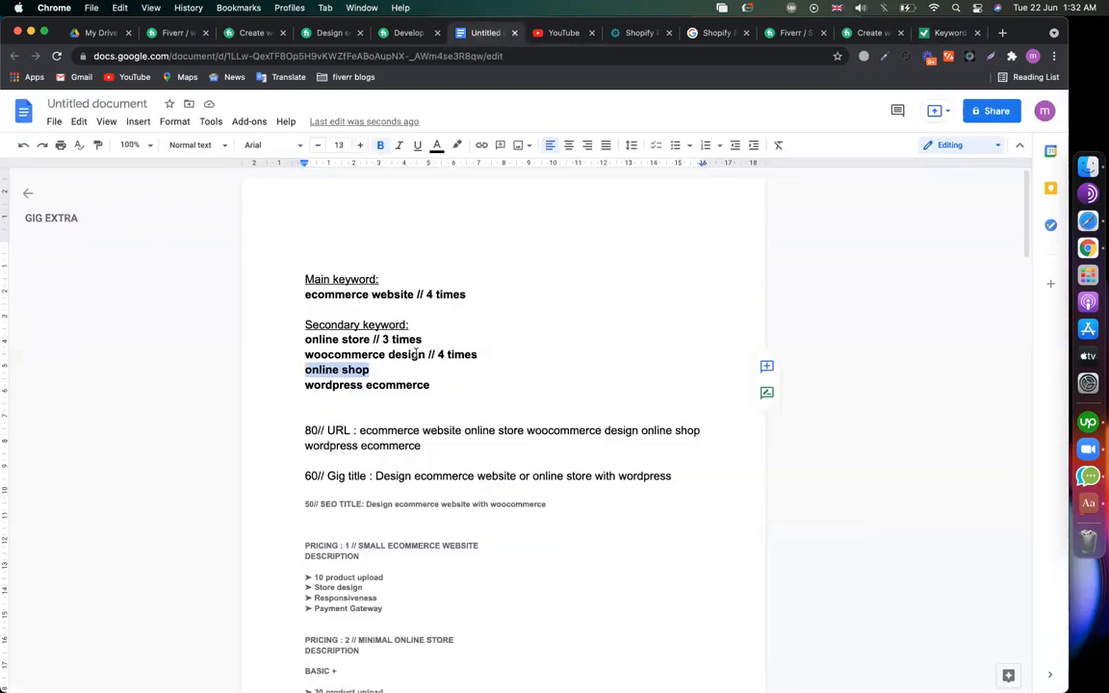
drag(424, 355, 303, 355)
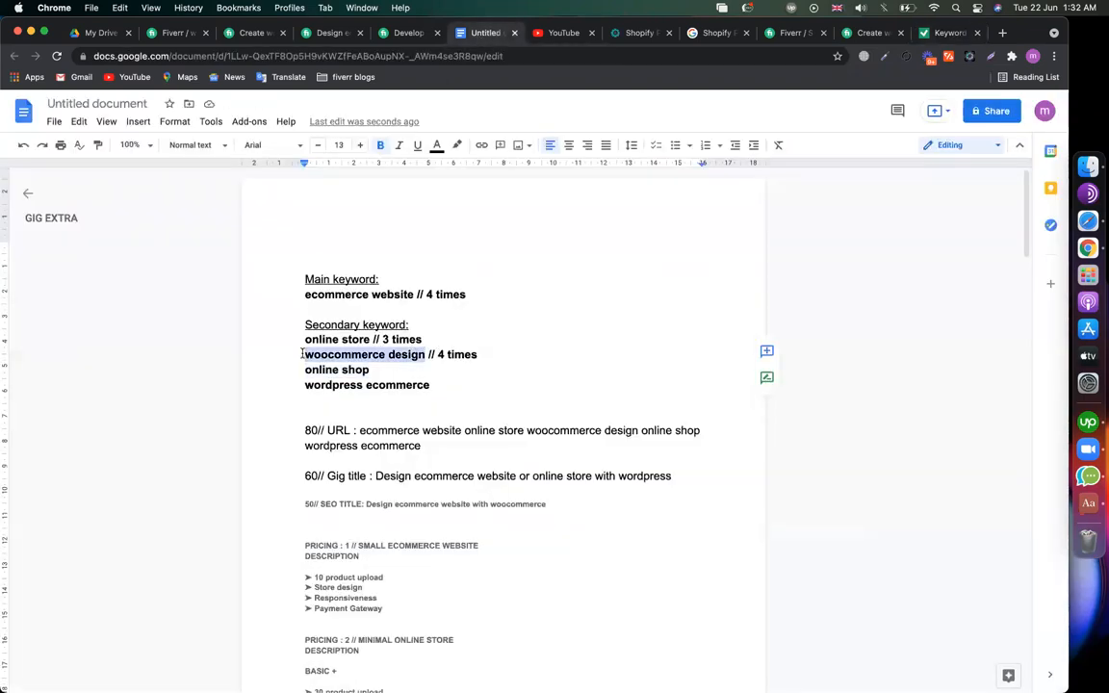
click(176, 33)
scroll(349, 302, up, 10)
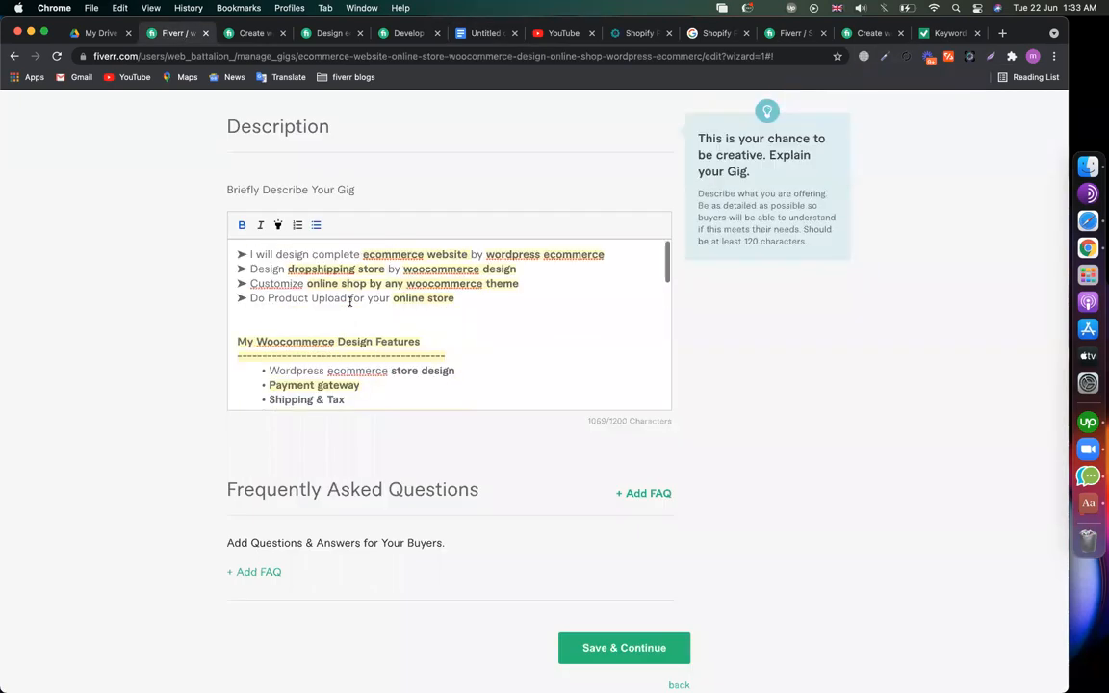
scroll(459, 377, down, 1)
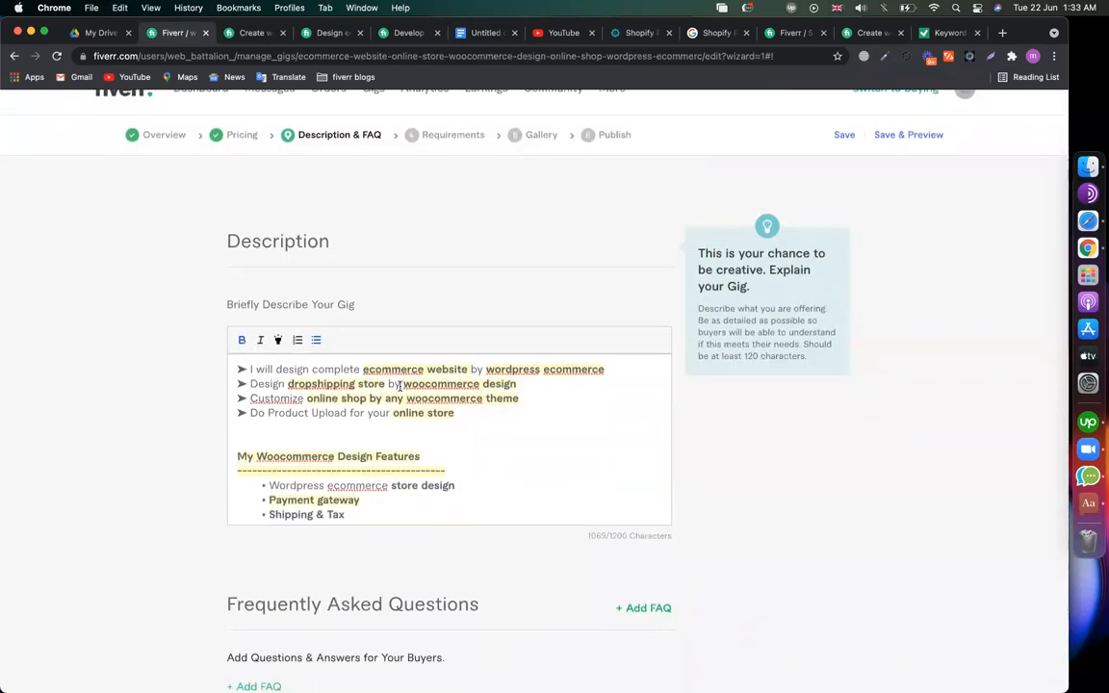
drag(403, 384, 535, 380)
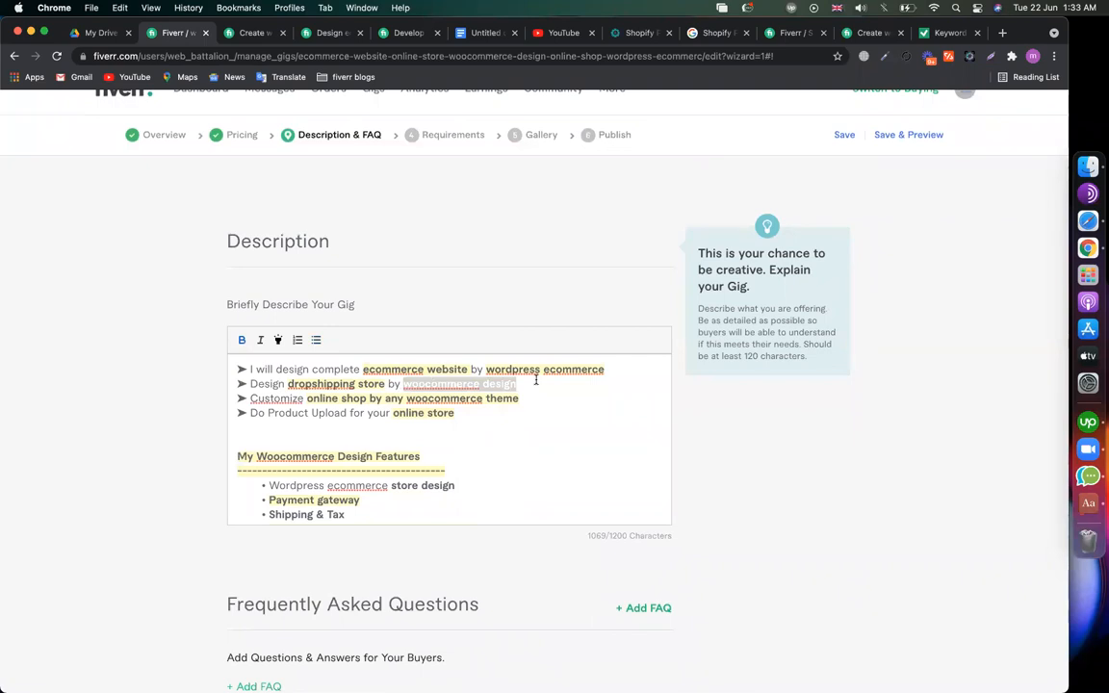
scroll(493, 412, down, 3)
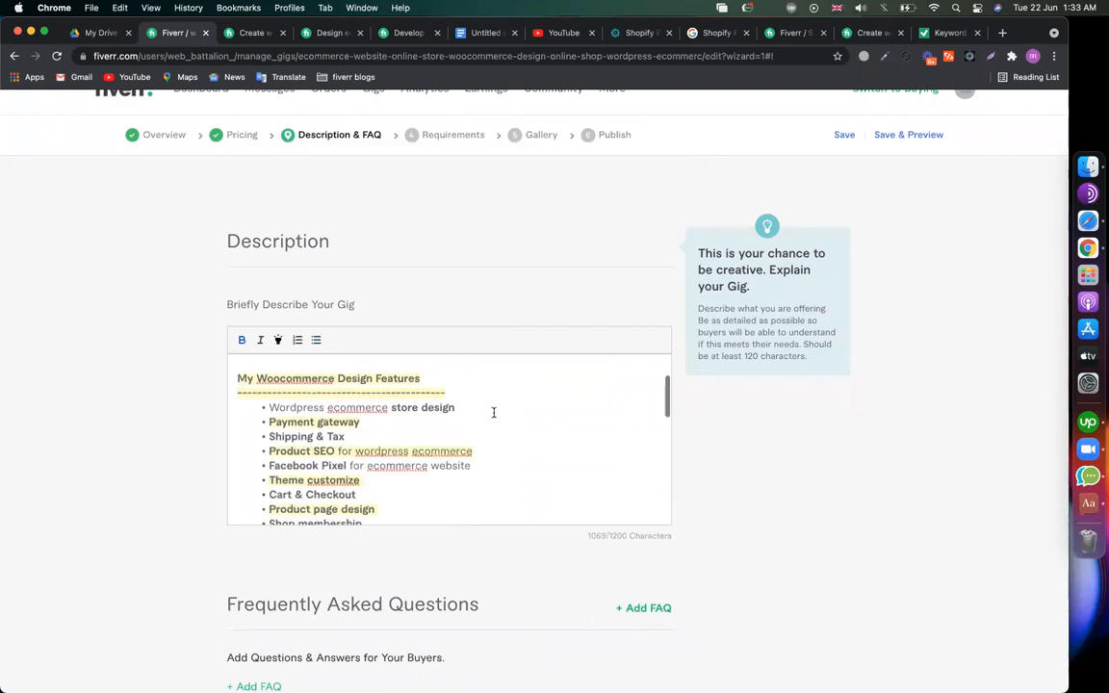
scroll(478, 441, down, 6)
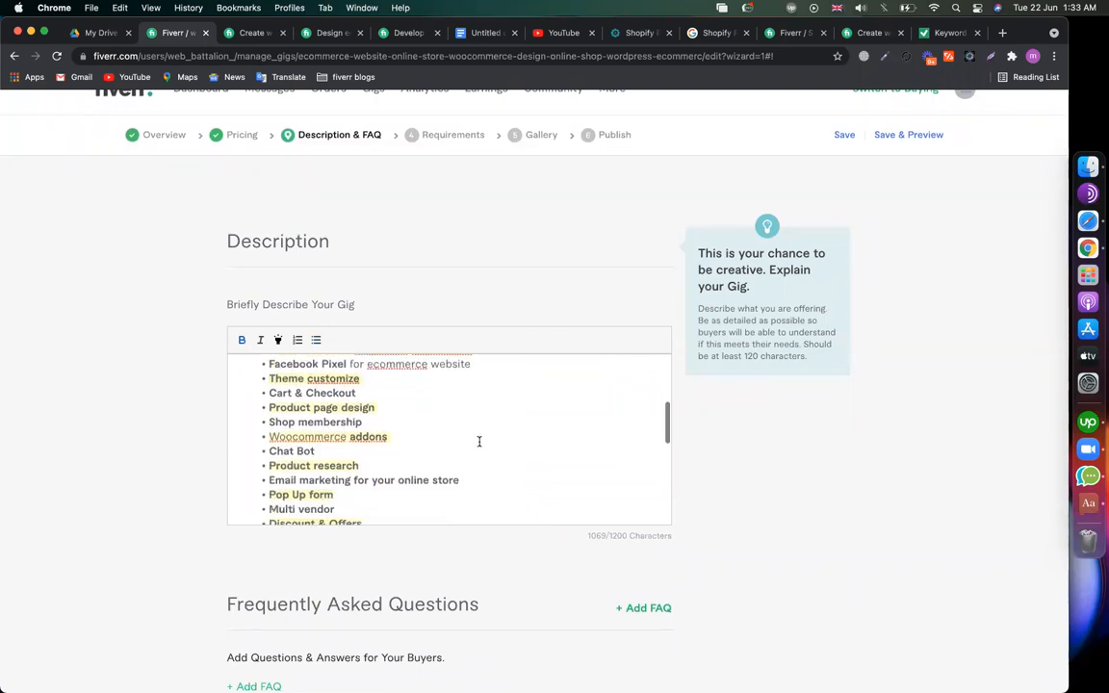
scroll(478, 440, down, 5)
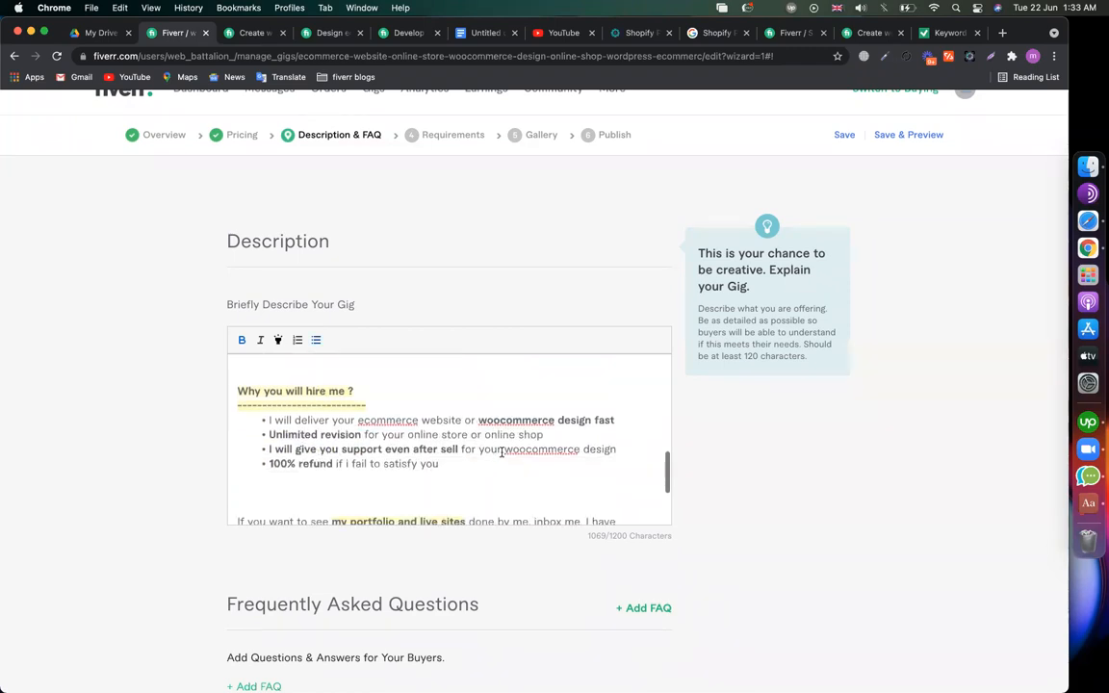
drag(503, 449, 631, 451)
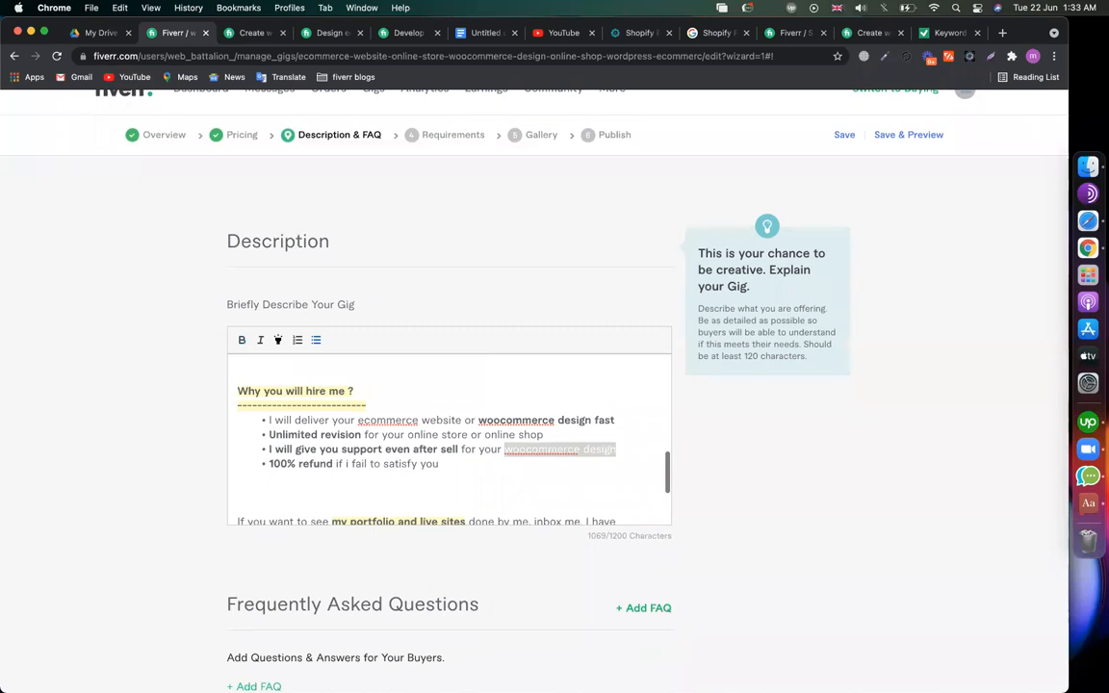
text(online shop)
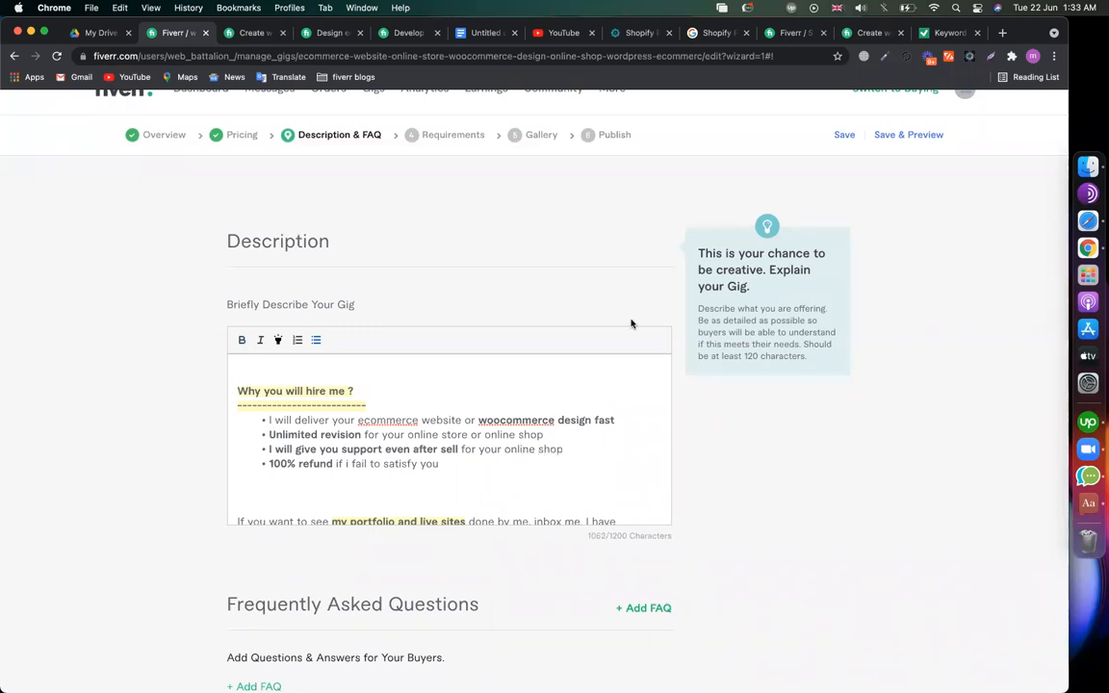
- In the Google Docs keyword list, change the "woocommerce design" count to 3 times and add "// 3 times" after "online shop"
click(944, 35)
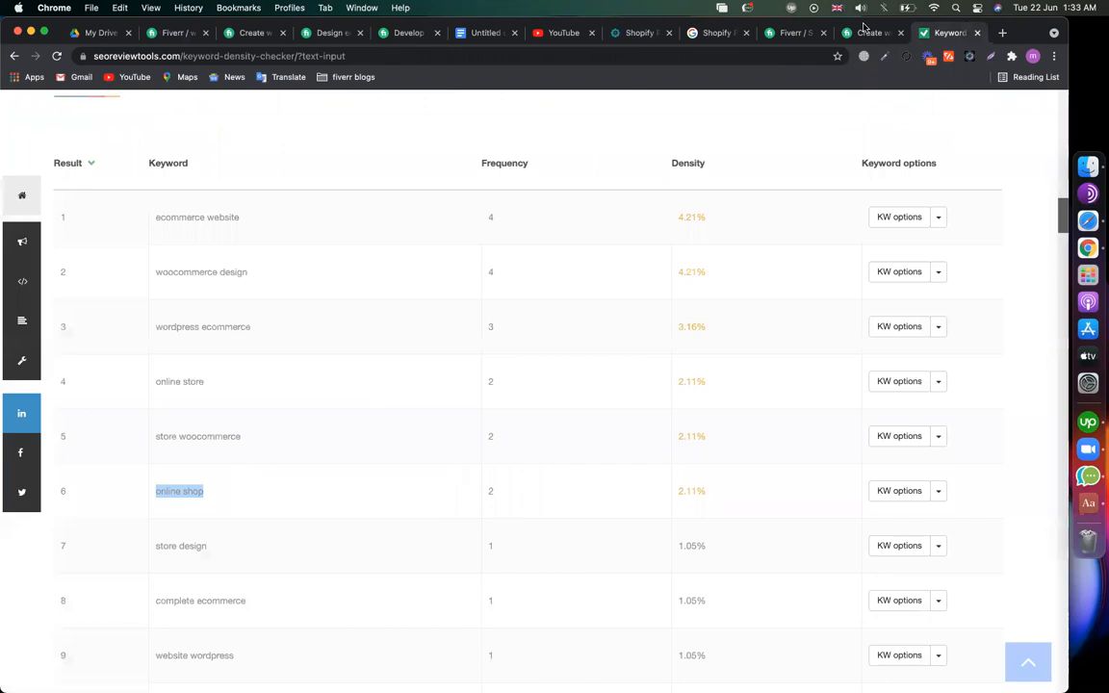
click(467, 35)
click(442, 353)
key(BackSpace)
text(3)
click(433, 372)
text(// 3time)
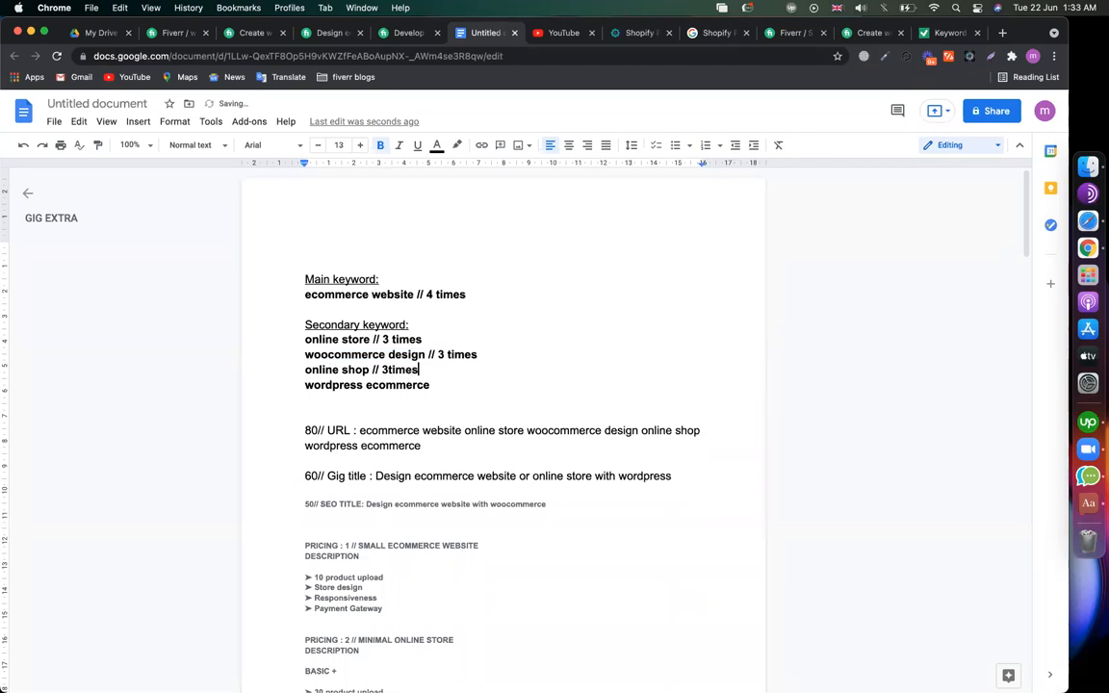
- Look up the frequency of the secondary keyword "wordpress ecommerce" in the keyword density checker
triple_click(433, 386)
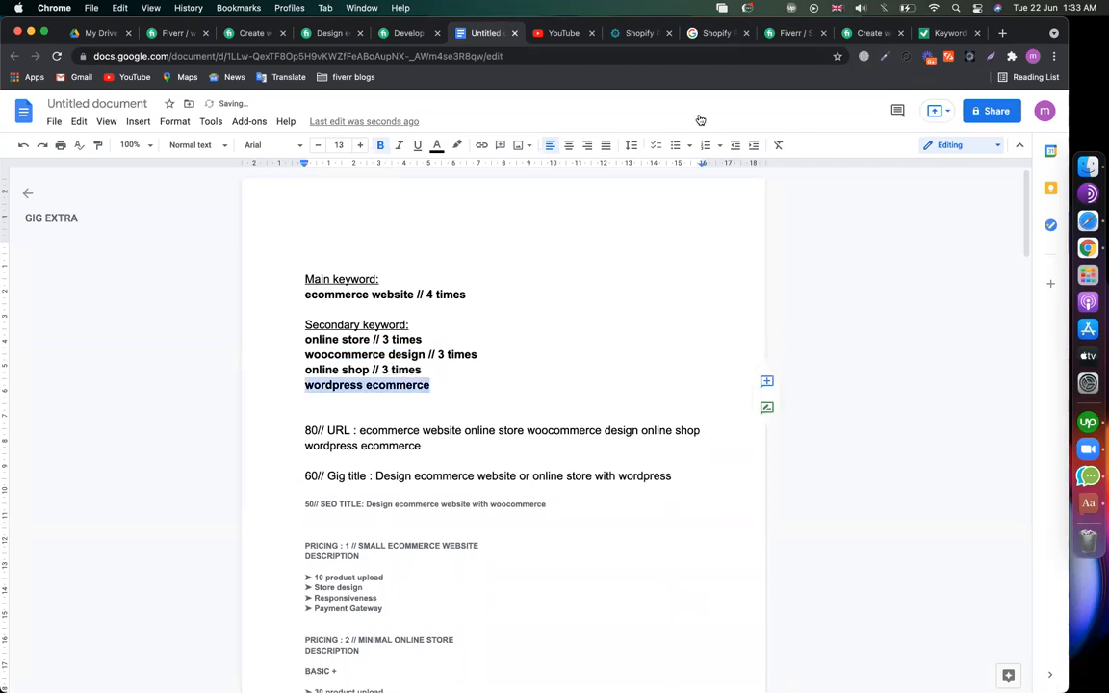
click(947, 32)
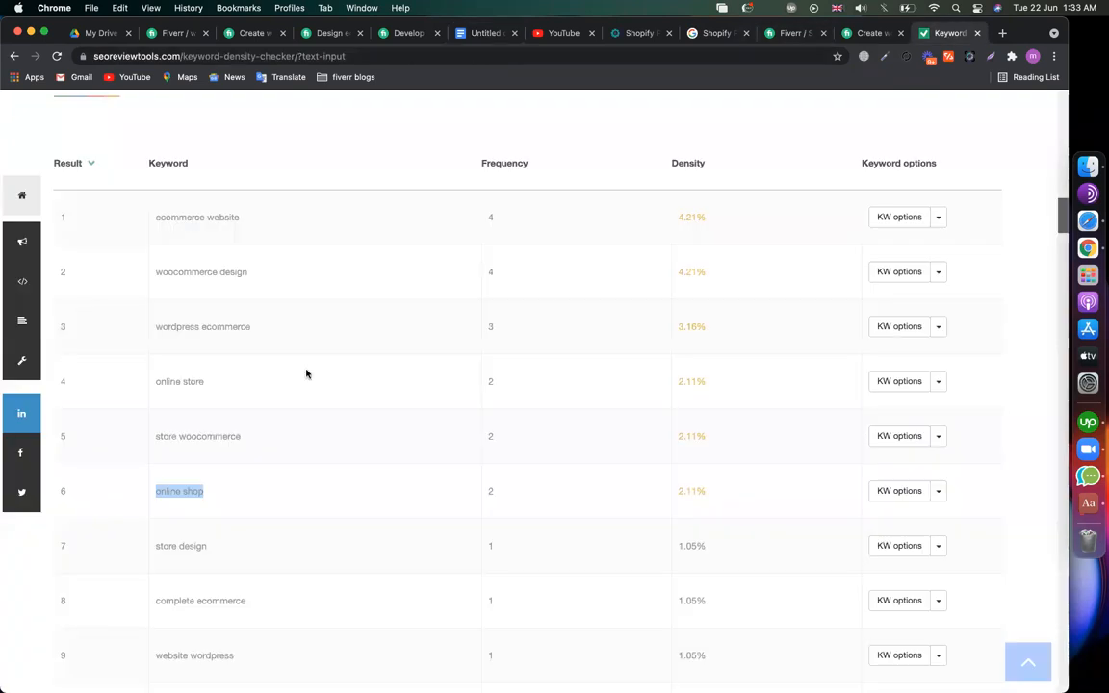
triple_click(148, 327)
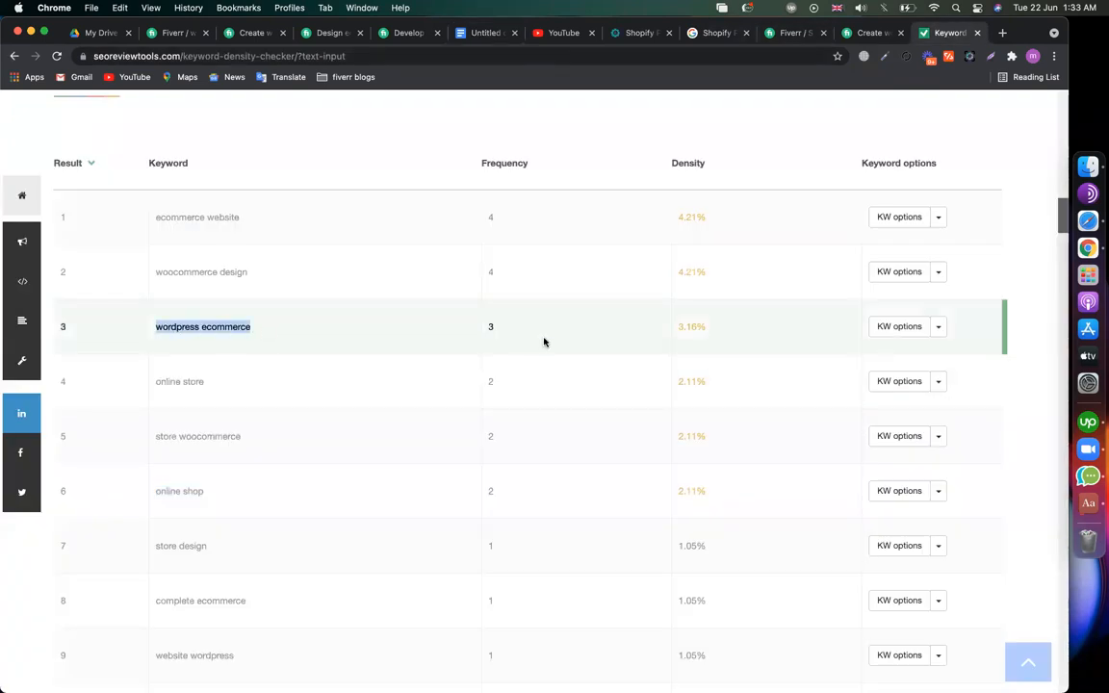
click(491, 326)
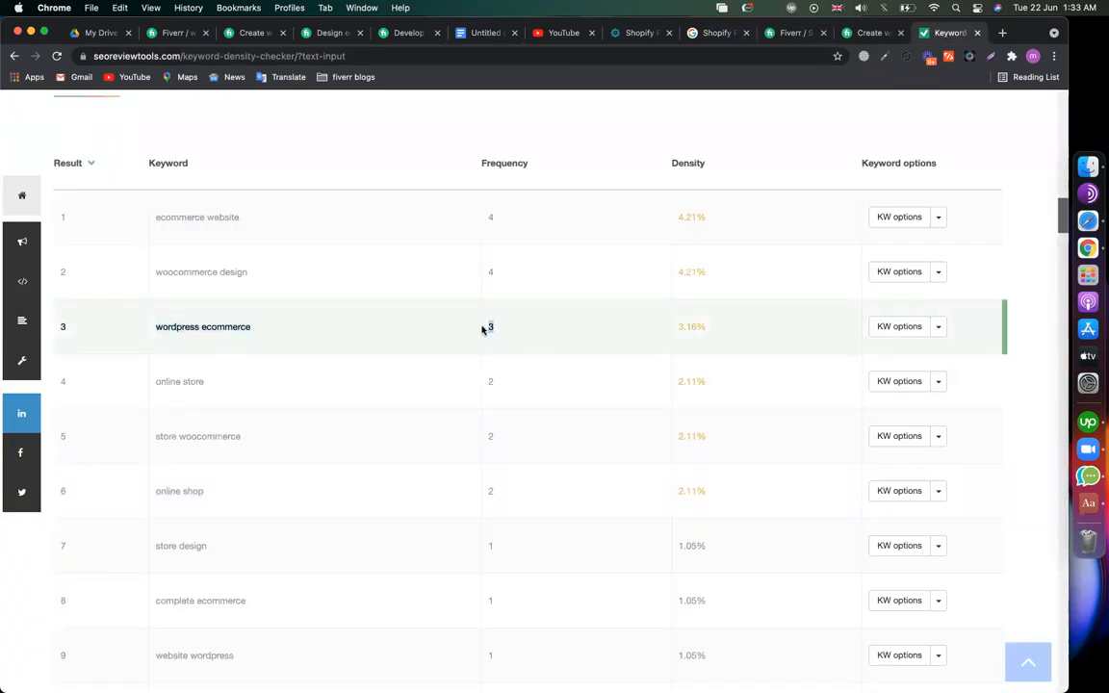
- Review the edited Fiverr gig description from the feature bullets through the closing lines, and the FAQ section below it
click(166, 37)
scroll(332, 411, down, 3)
scroll(317, 443, down, 3)
scroll(308, 471, up, 6)
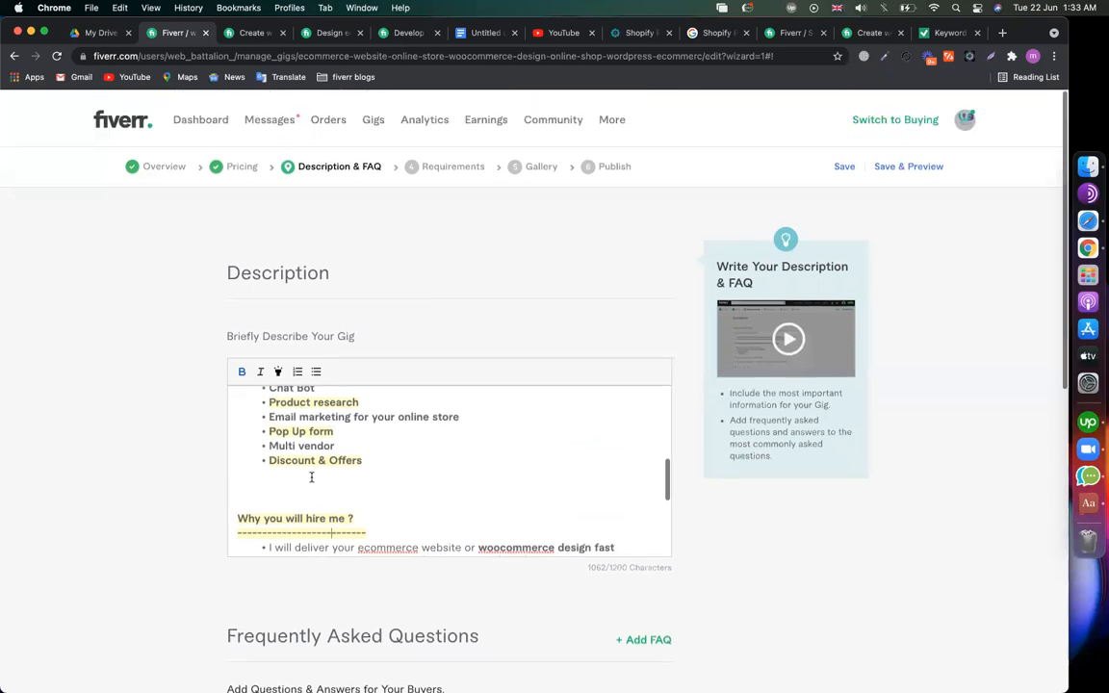
scroll(311, 476, down, 5)
scroll(210, 584, down, 1)
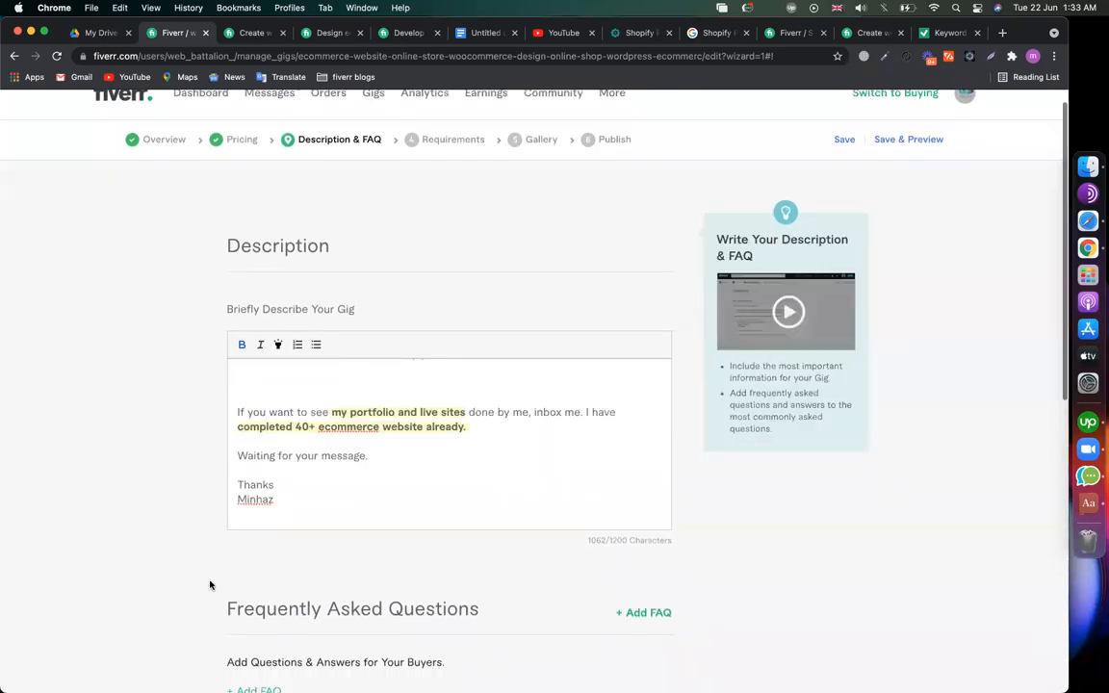
scroll(210, 584, down, 2)
click(344, 248)
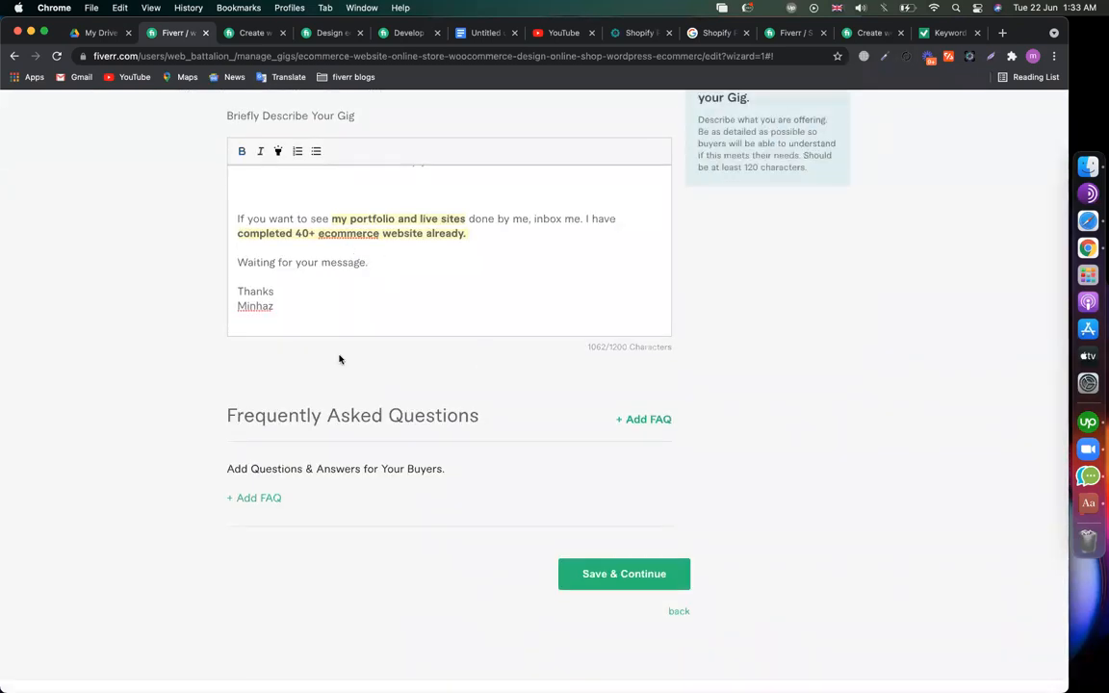
scroll(339, 359, down, 2)
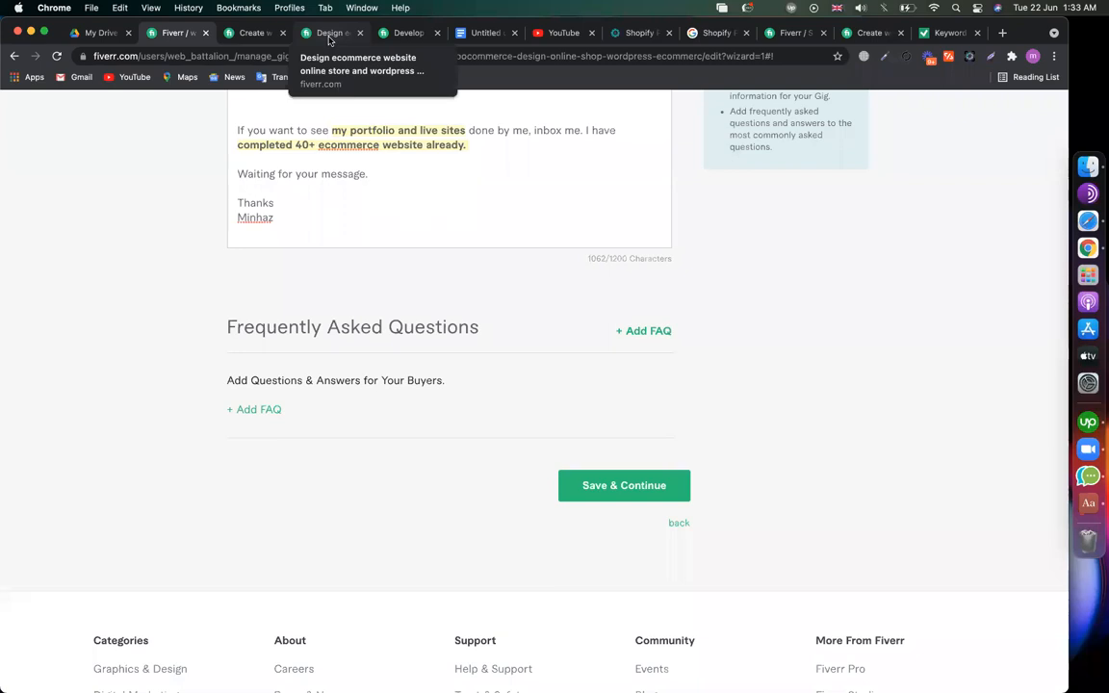
- Look through the open competitor gig pages and open your own Fiverr seller profile from the WordPress website gig
click(256, 34)
scroll(556, 300, up, 10)
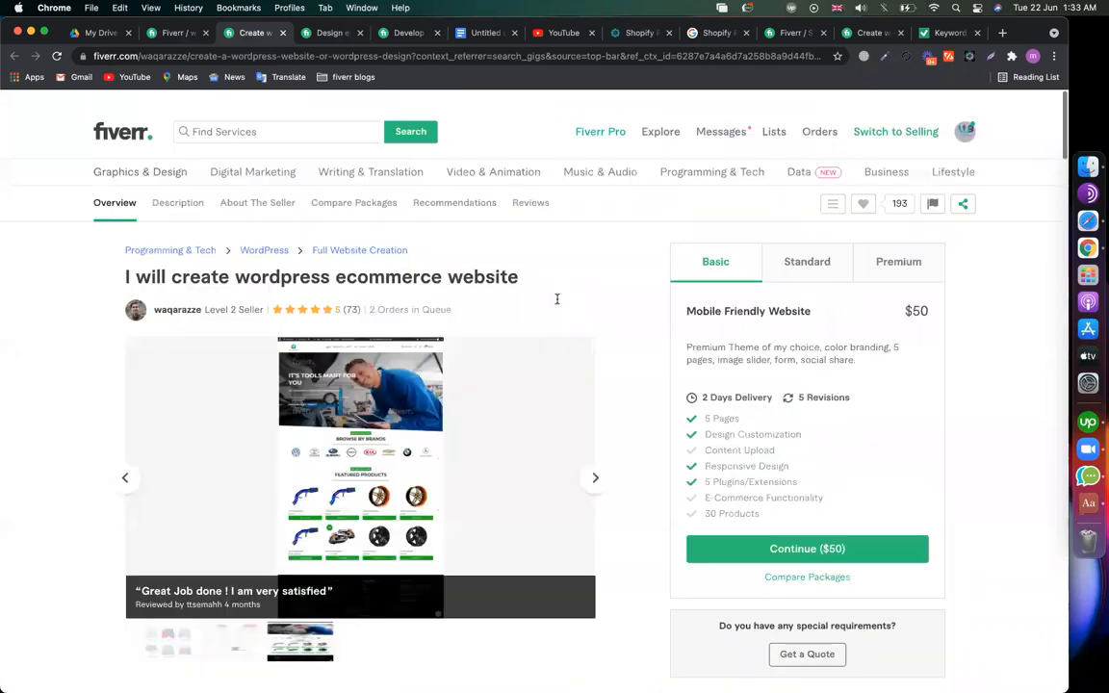
click(884, 31)
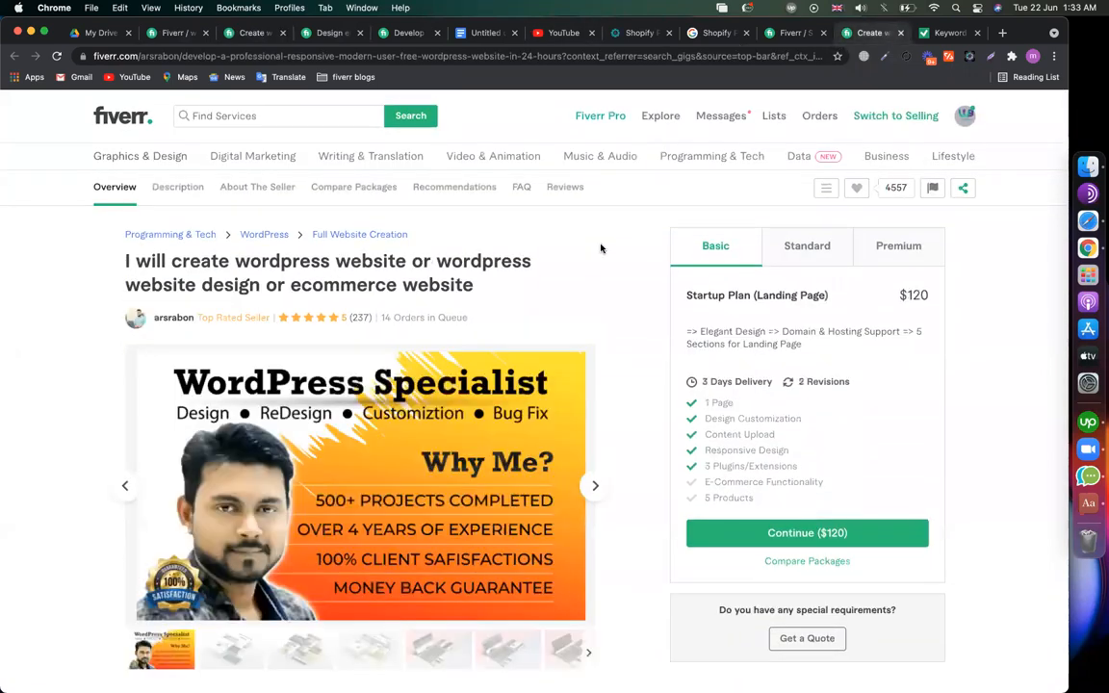
click(965, 117)
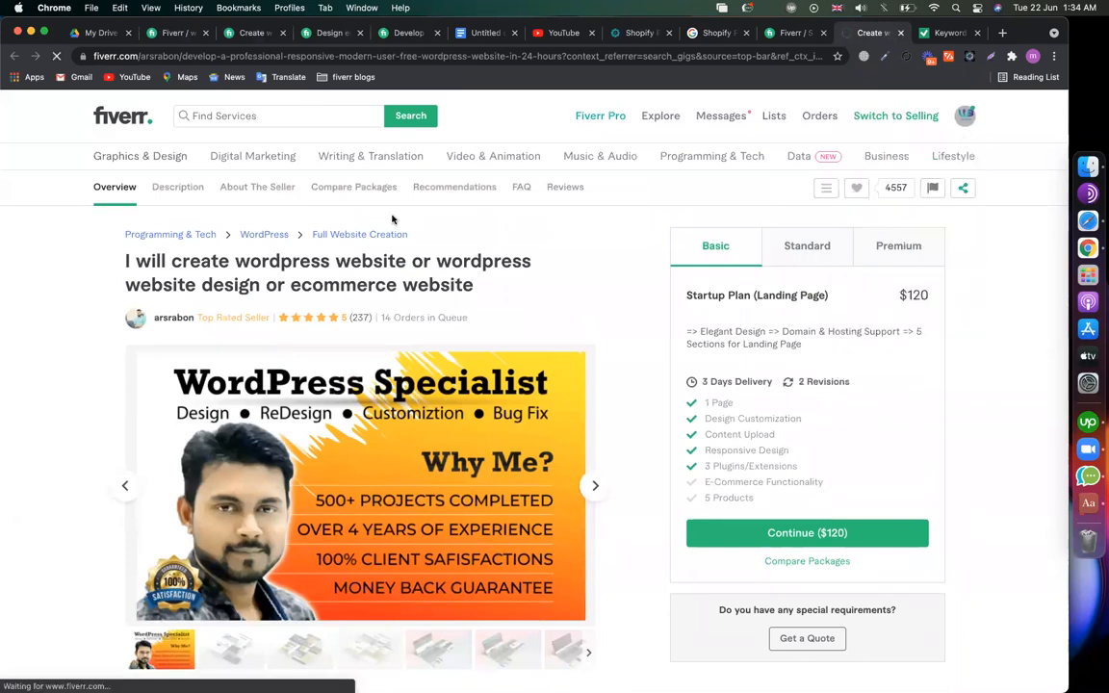
- Search the web for "plagiarism checker" in a new browser tab and open the smallseotools.com result
click(1003, 34)
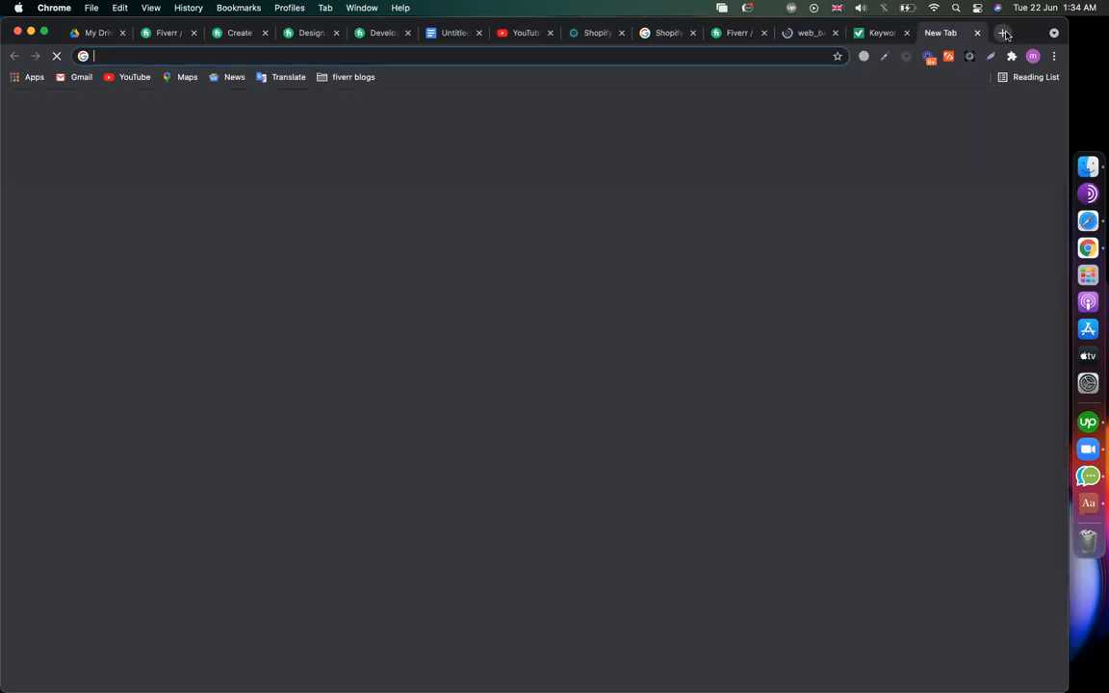
text(pla)
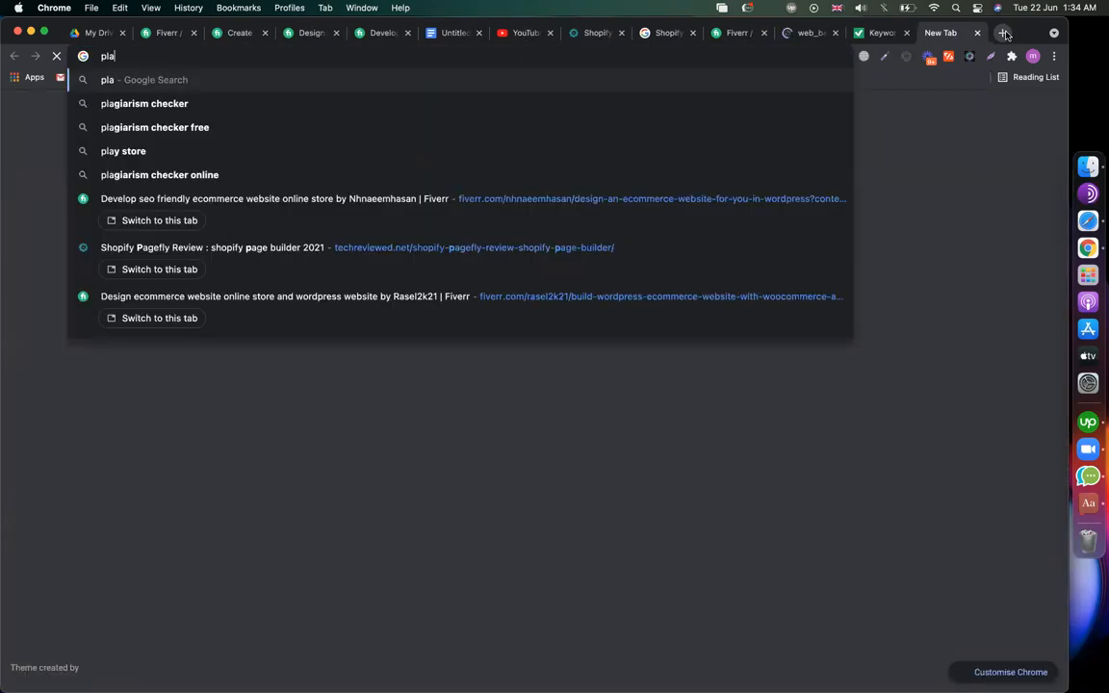
text(garism)
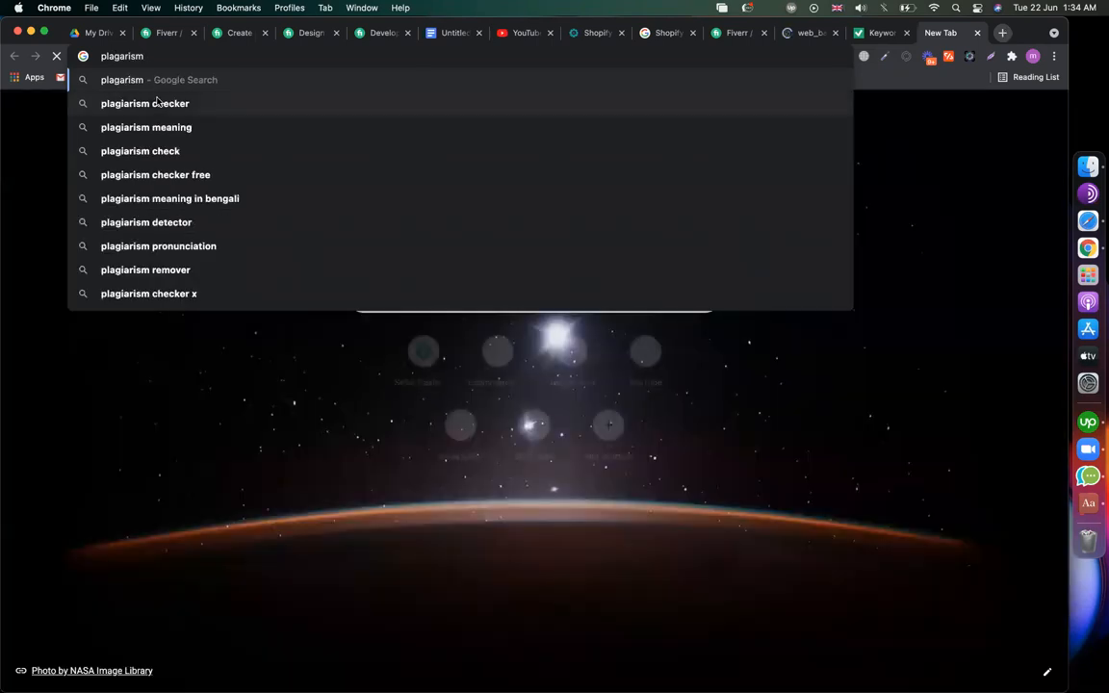
click(157, 103)
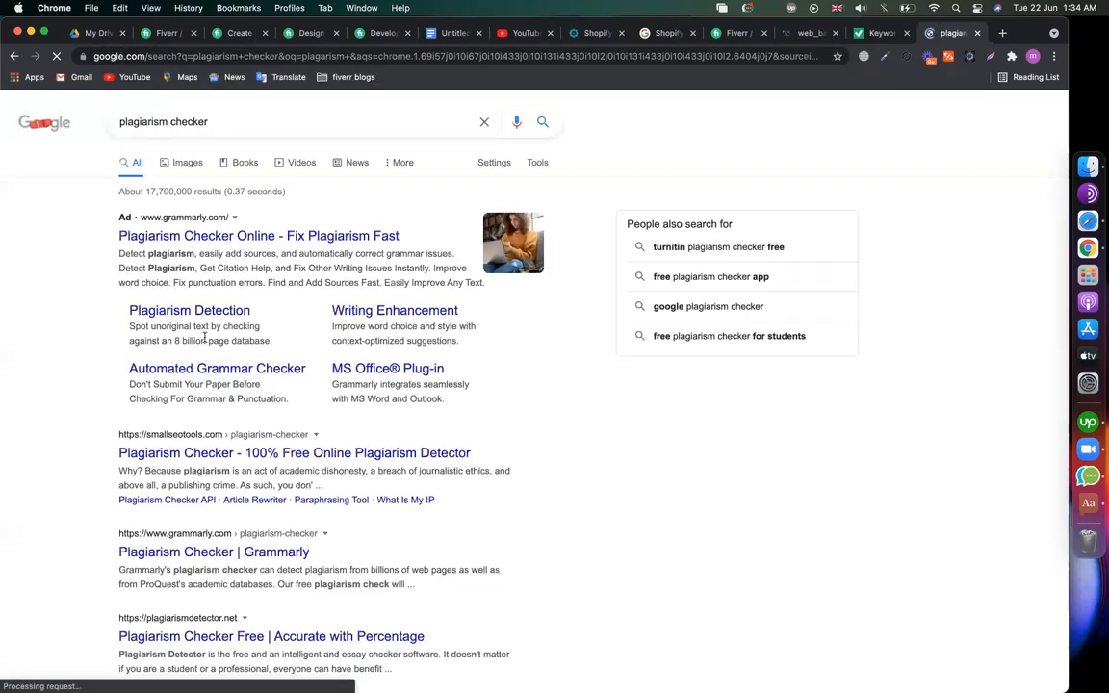
scroll(212, 372, down, 2)
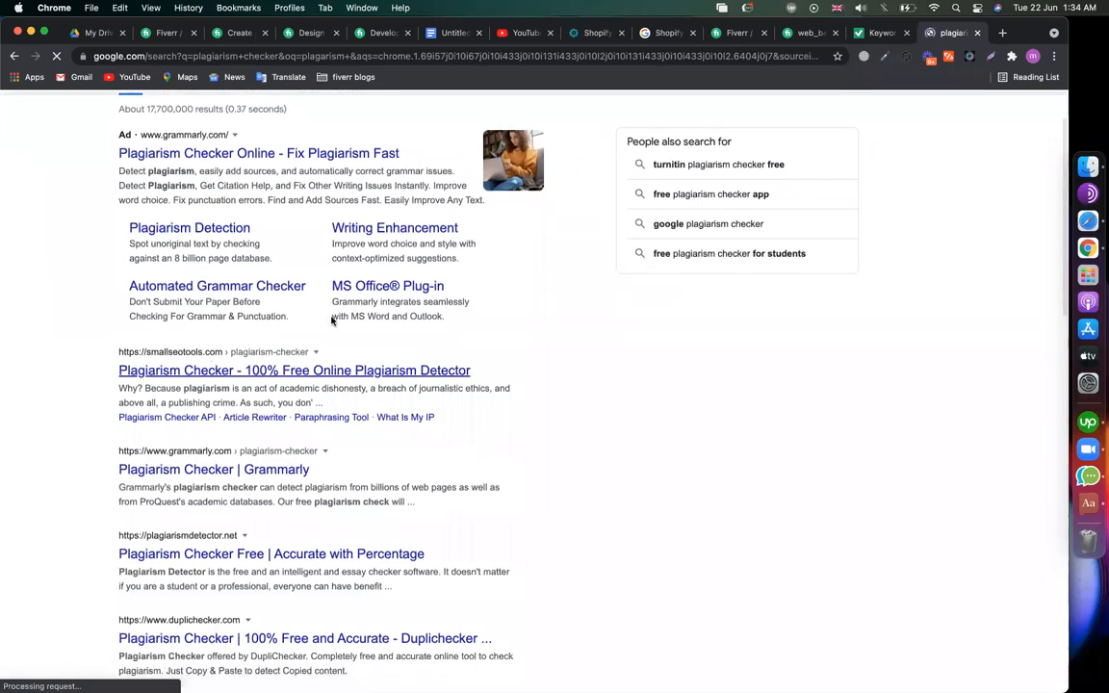
- Return to the Fiverr gig edit page and copy the entire gig description
key(super+2)
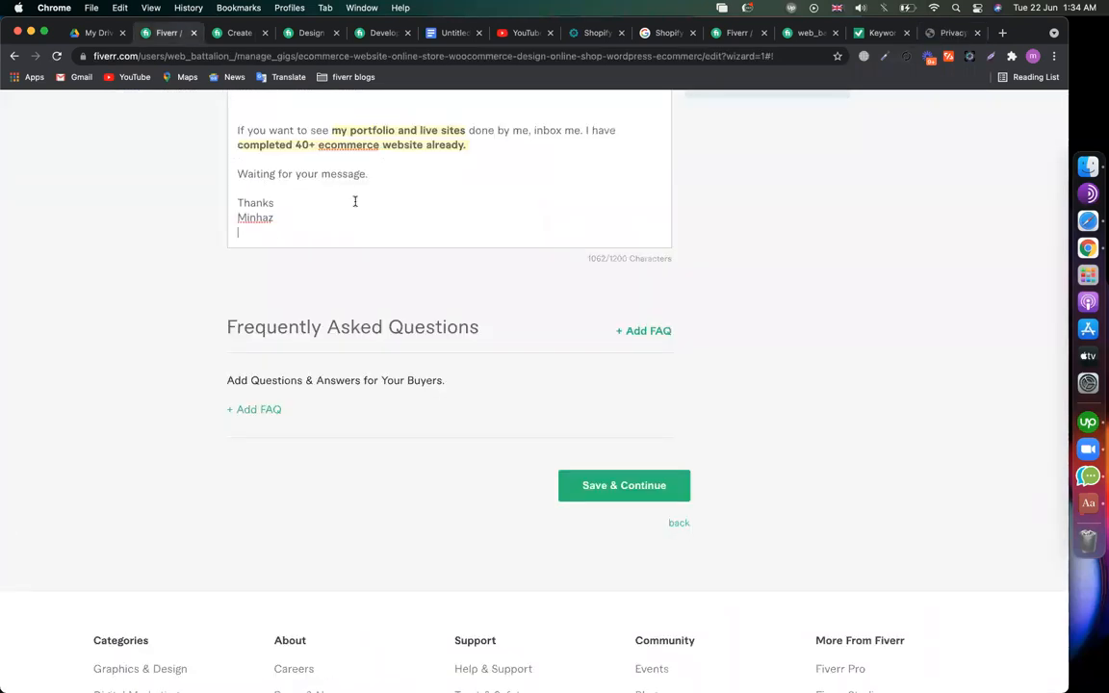
scroll(355, 201, up, 2)
scroll(355, 202, up, 3)
key(super+a)
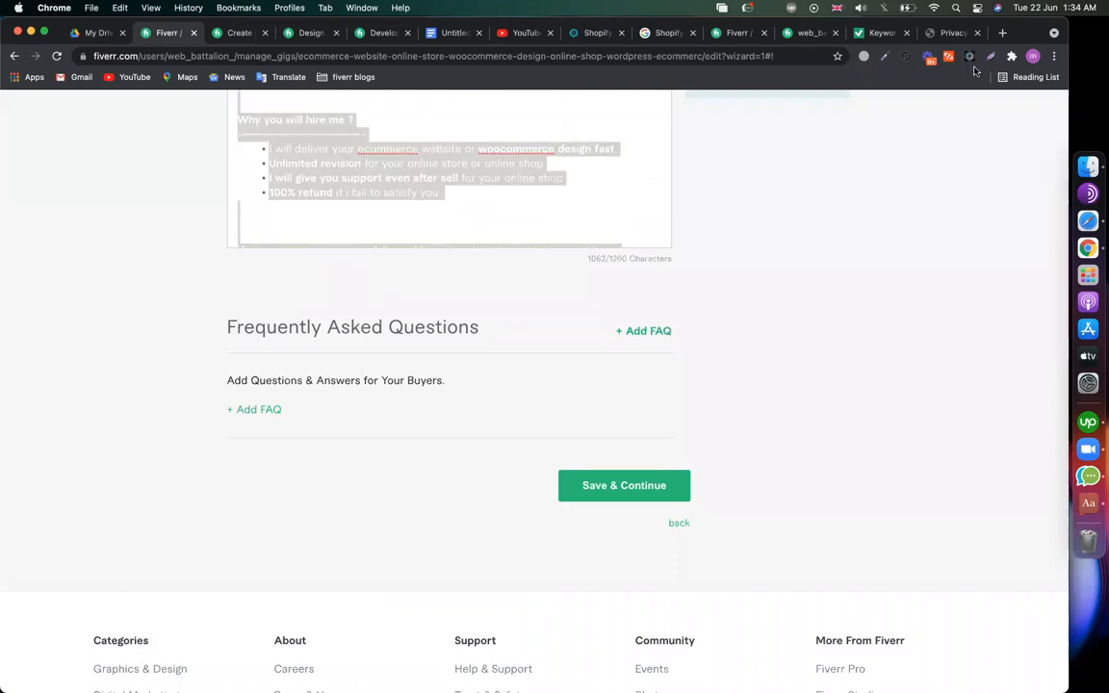
- Proceed to the smallseotools.com plagiarism checker past the browser's security page and paste the copied gig description into its text box
key(super+9)
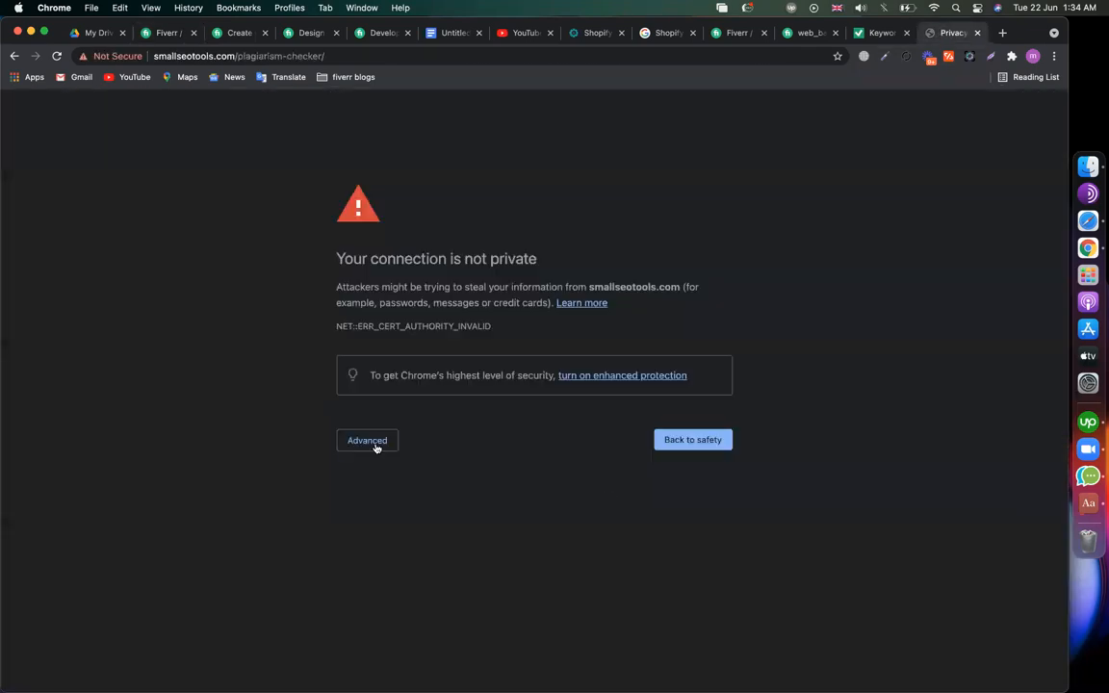
click(376, 442)
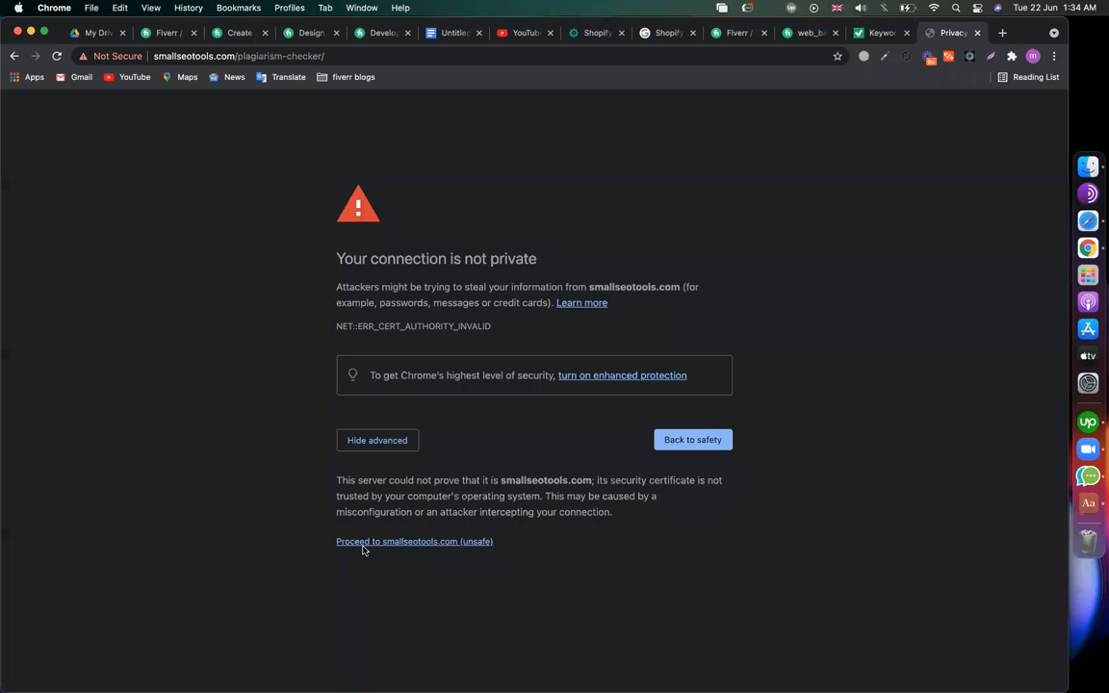
click(363, 544)
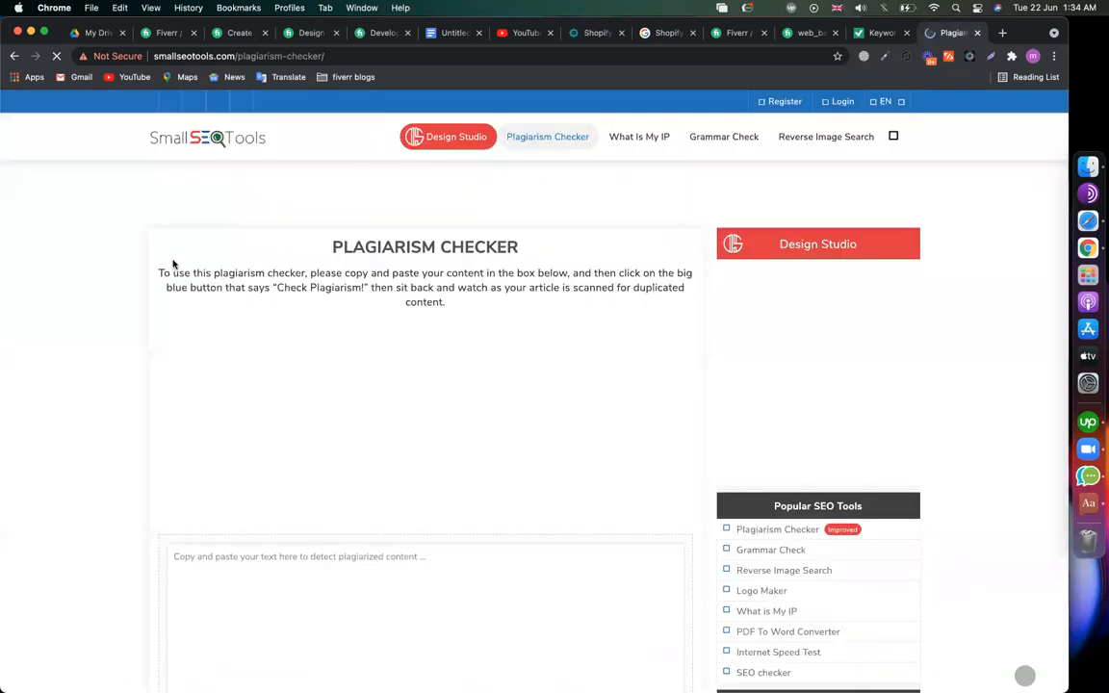
scroll(242, 389, down, 4)
click(256, 427)
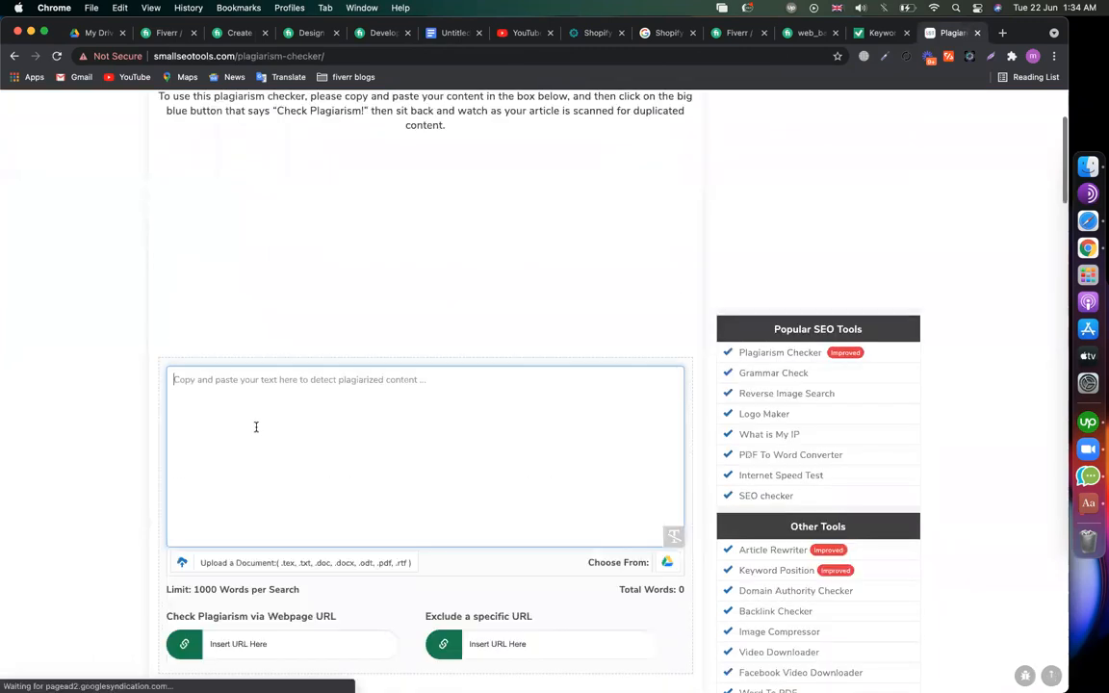
text(If you want to see my portfolio and live sites done by me, inbox me. I have completed 40+ ecommerce website already.    Waiting for your message.    Thanks  Minhaz)
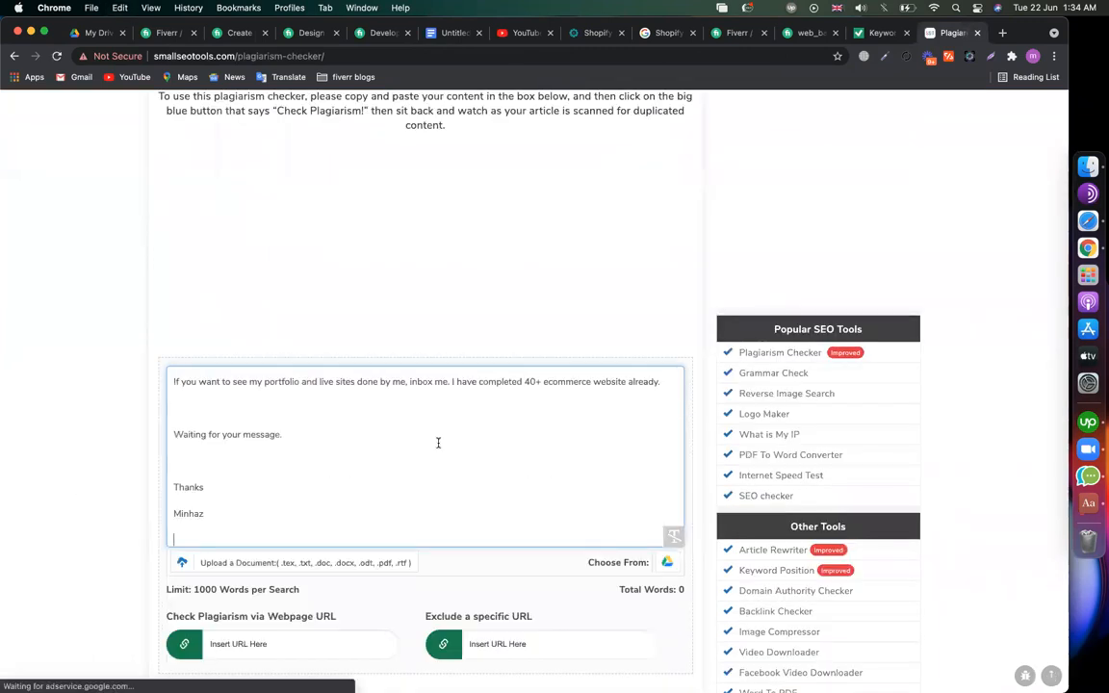
- Submit the pasted gig description for a plagiarism check and examine the page for the outcome
scroll(437, 443, down, 5)
click(344, 393)
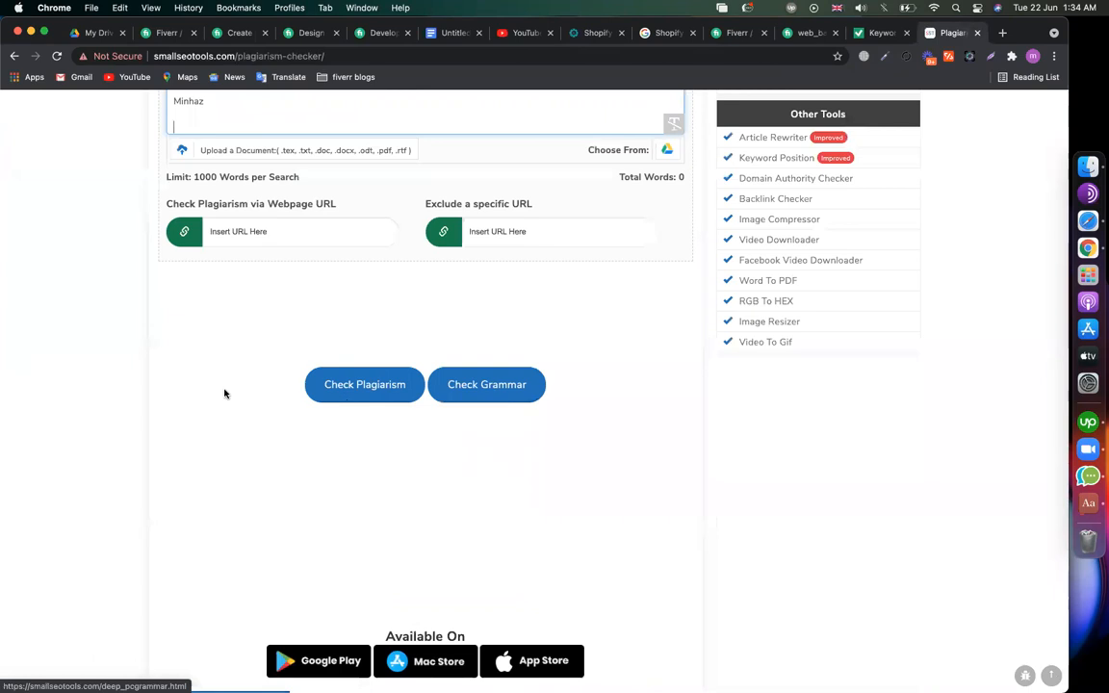
scroll(593, 154, up, 1)
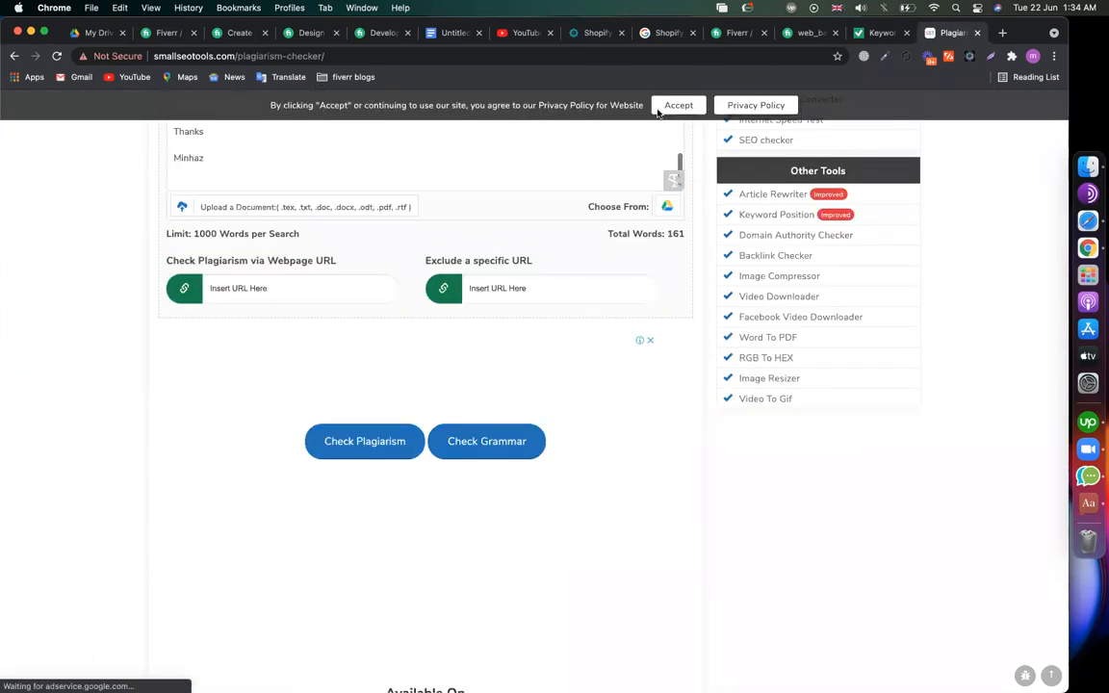
scroll(526, 237, up, 6)
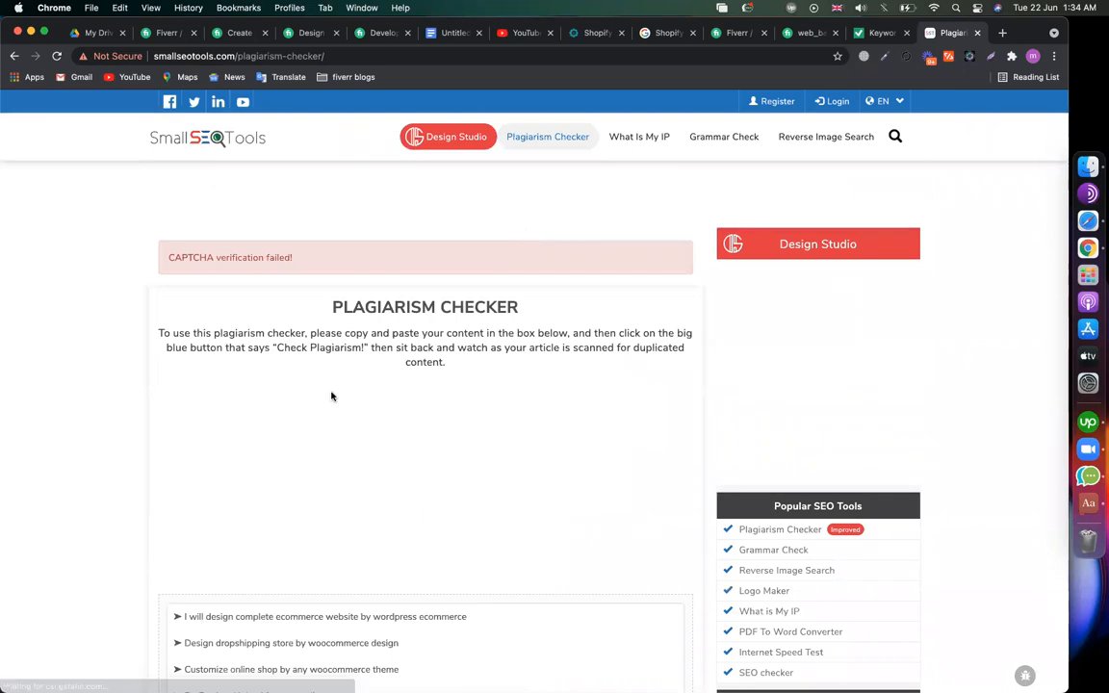
- Retry the plagiarism check on the same gig description without changing the text
scroll(331, 394, down, 2)
scroll(331, 394, down, 5)
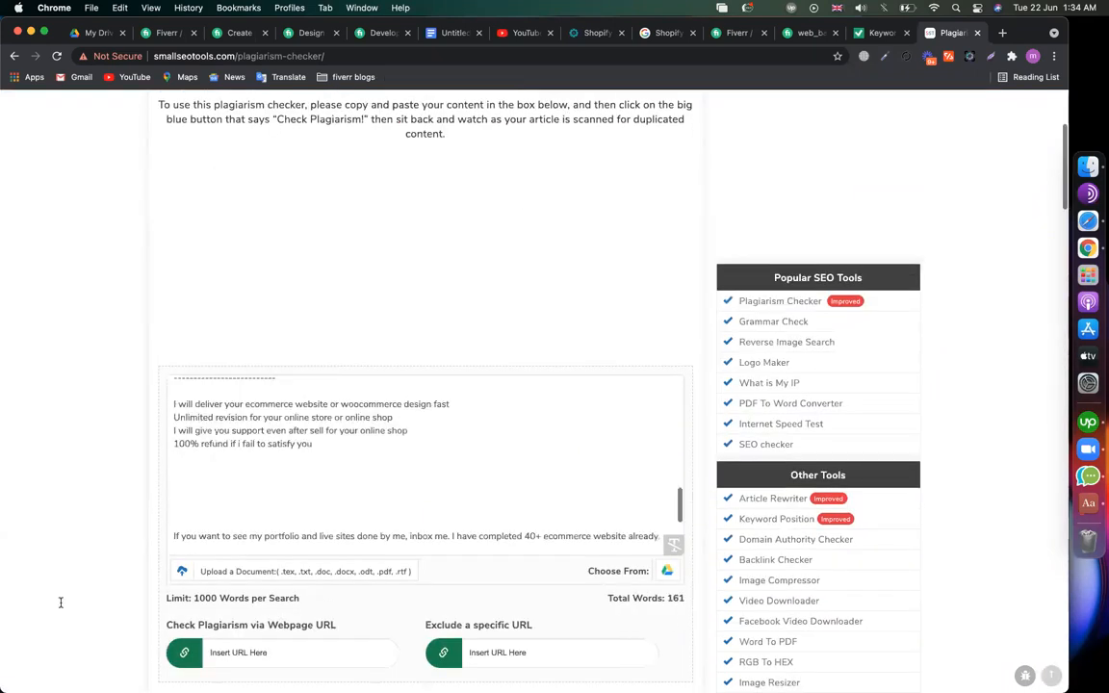
scroll(60, 602, down, 3)
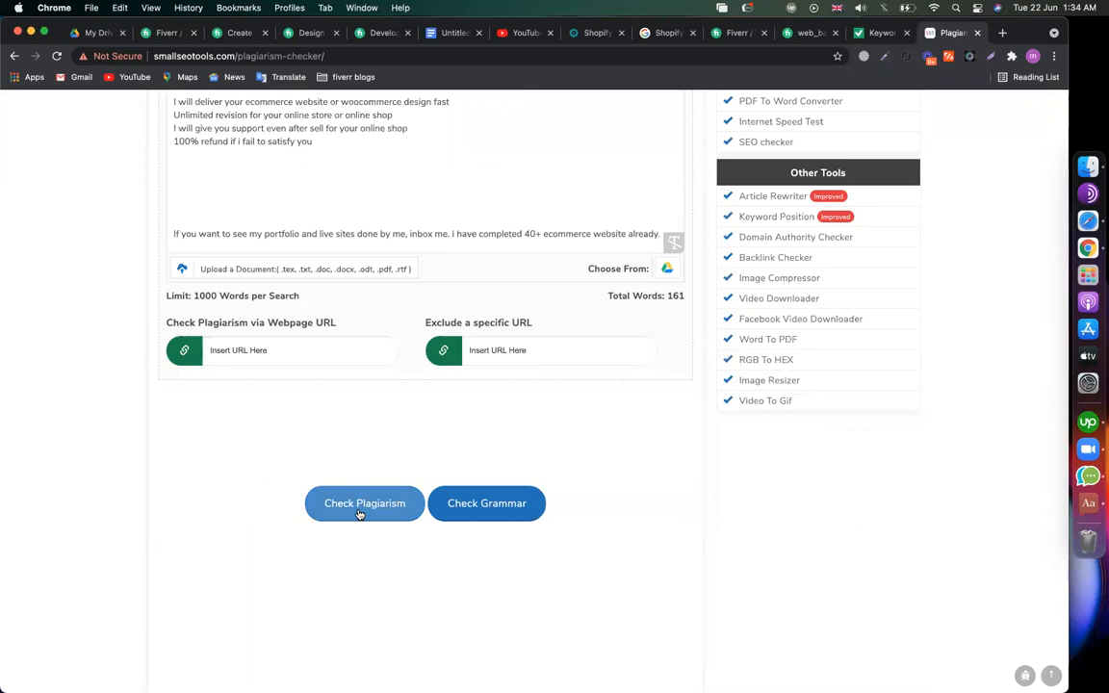
click(359, 511)
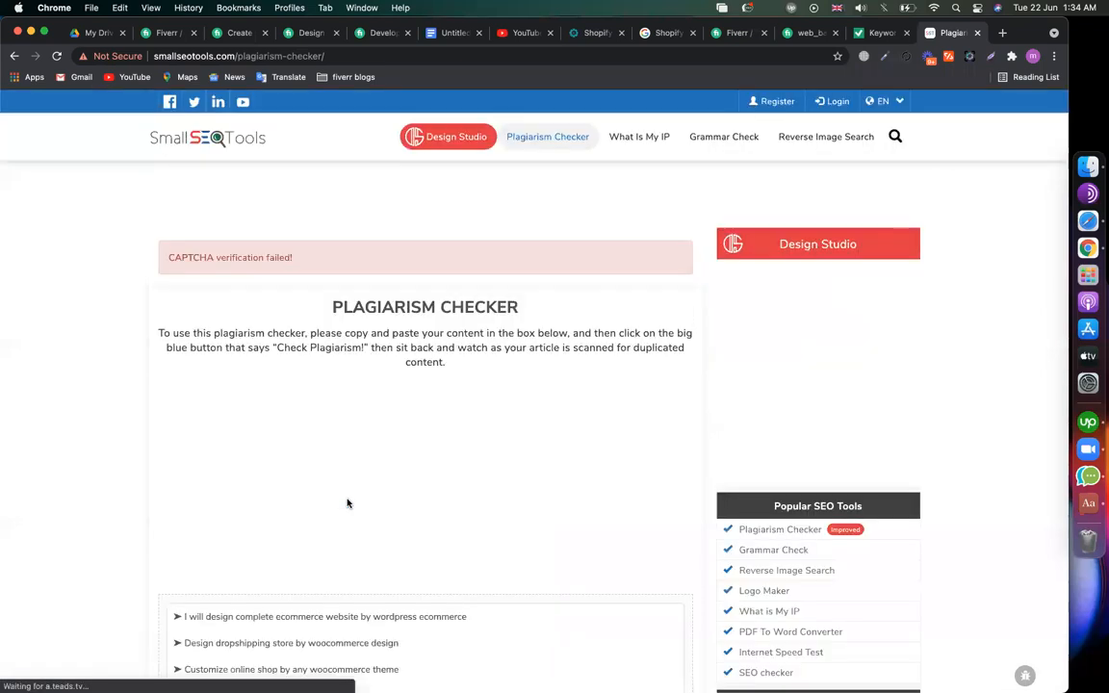
scroll(348, 502, down, 5)
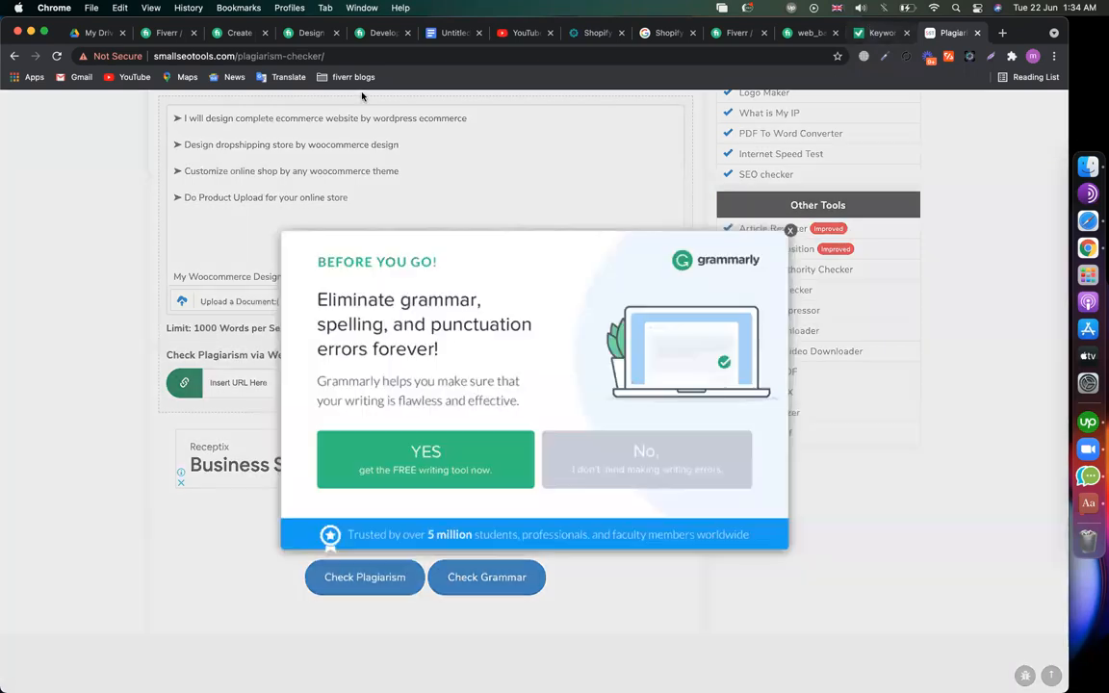
click(877, 33)
drag(318, 55, 8, 56)
key(super+c)
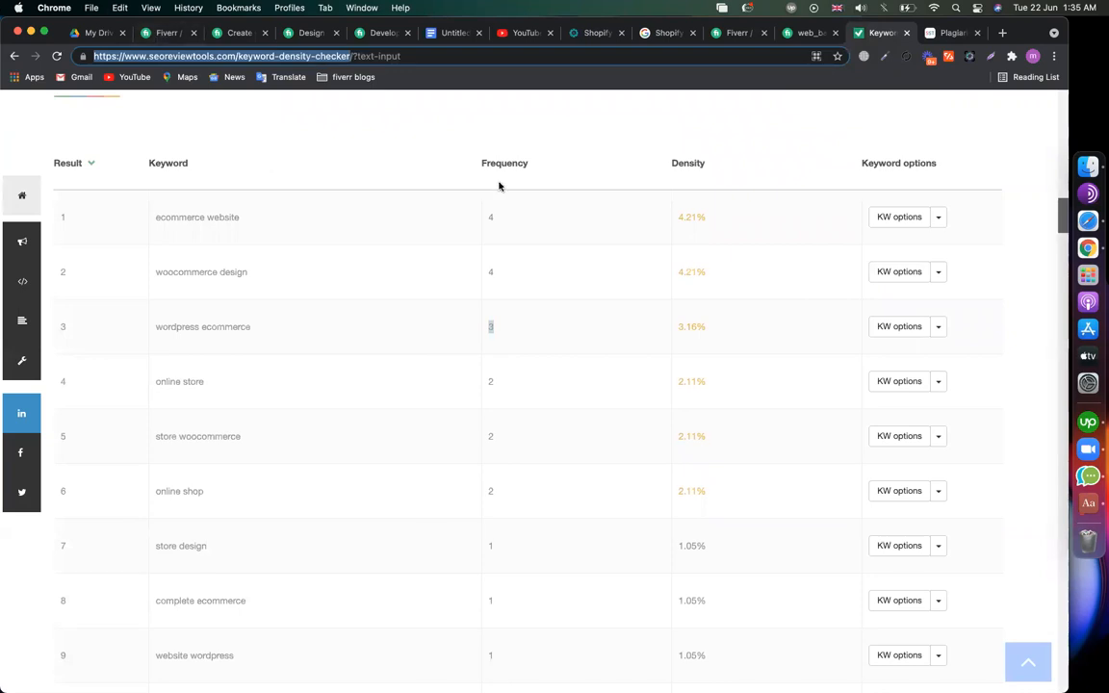
key(super+Tab)
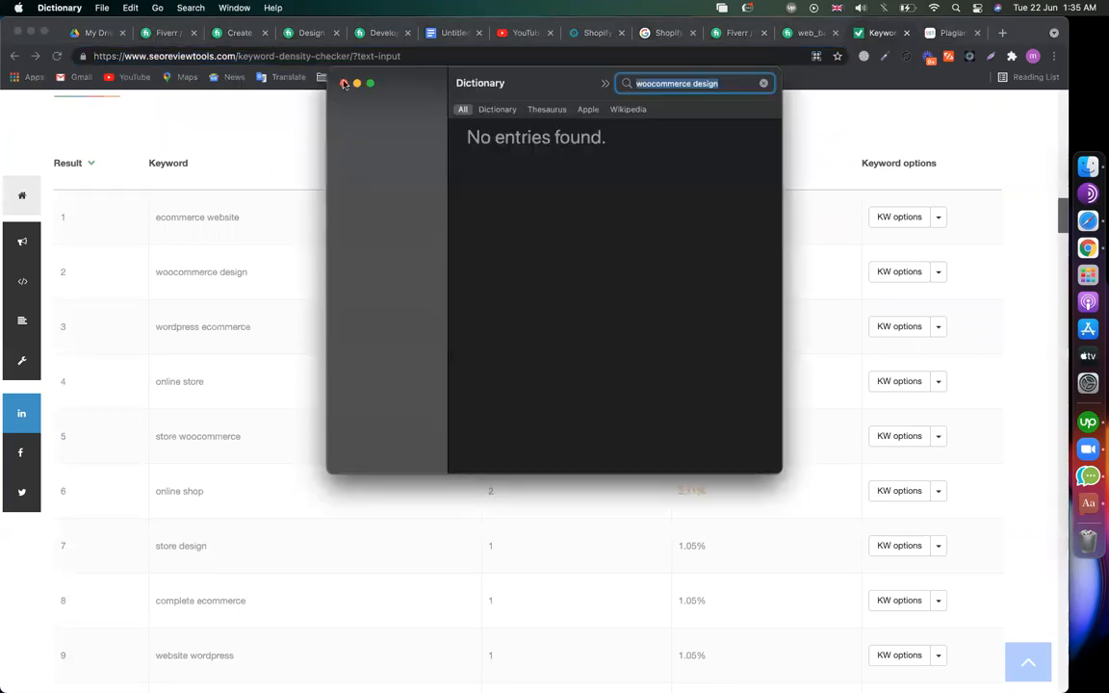
click(1085, 245)
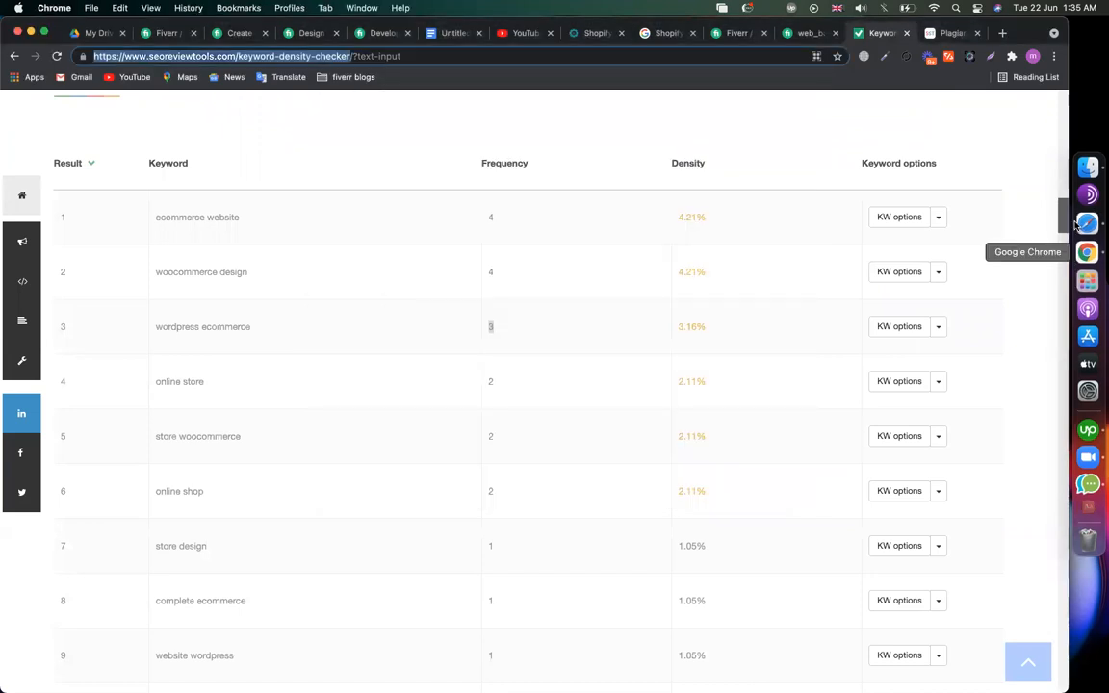
click(1079, 226)
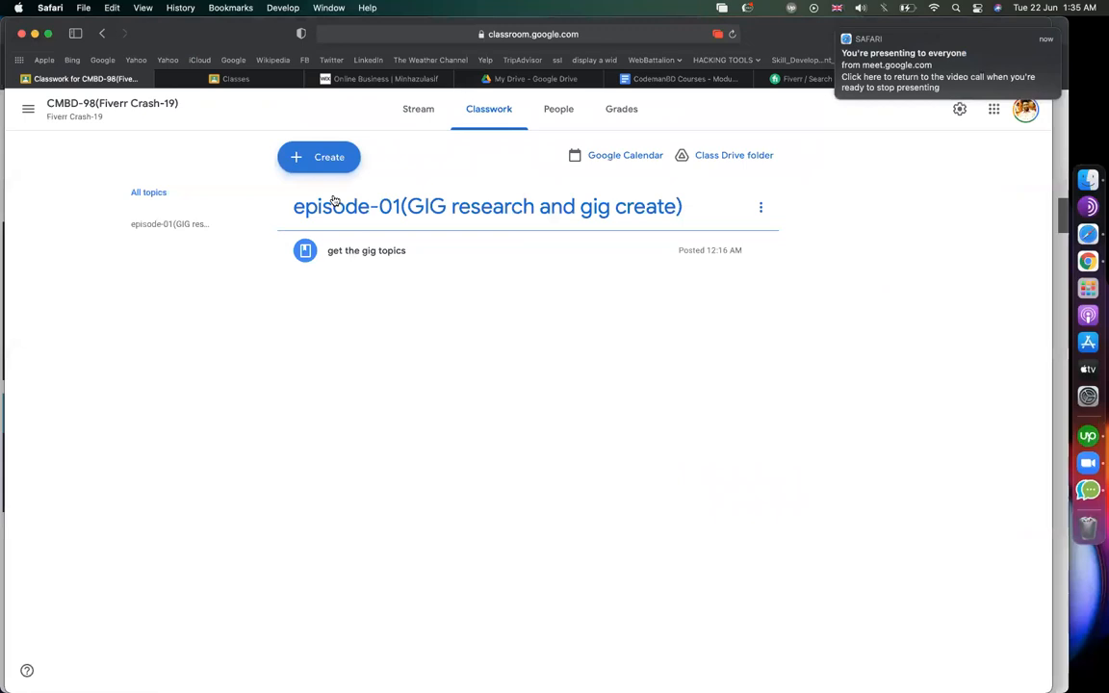
- Create a new classwork material for the class and enter "eyword density checker" as its title
click(320, 158)
click(358, 303)
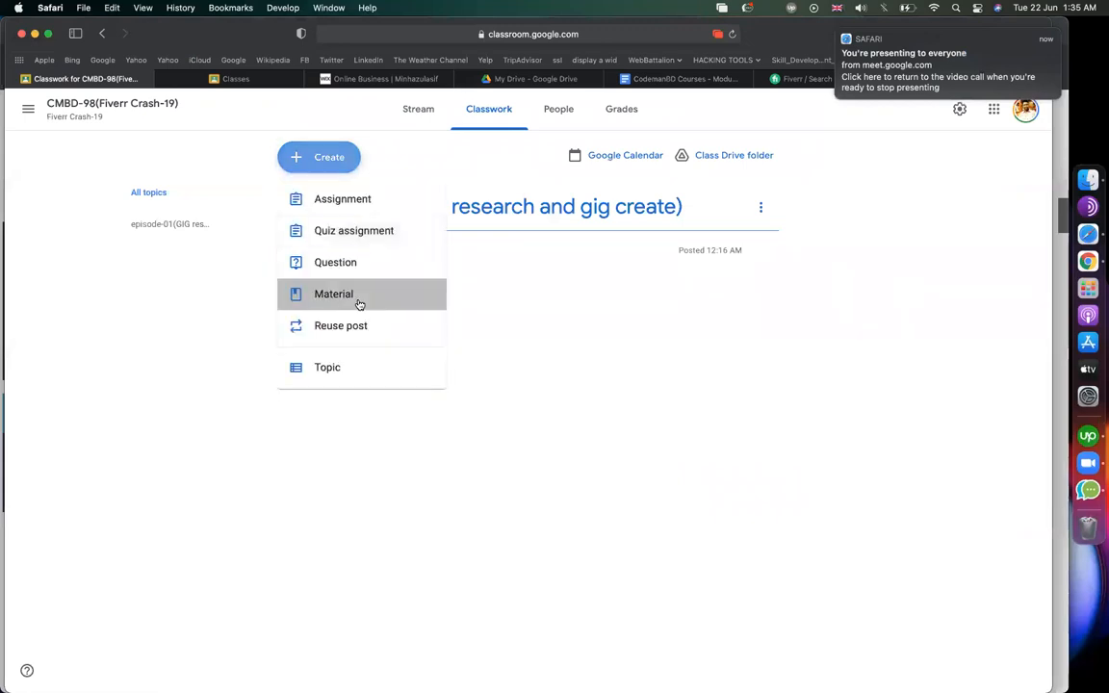
text(ey)
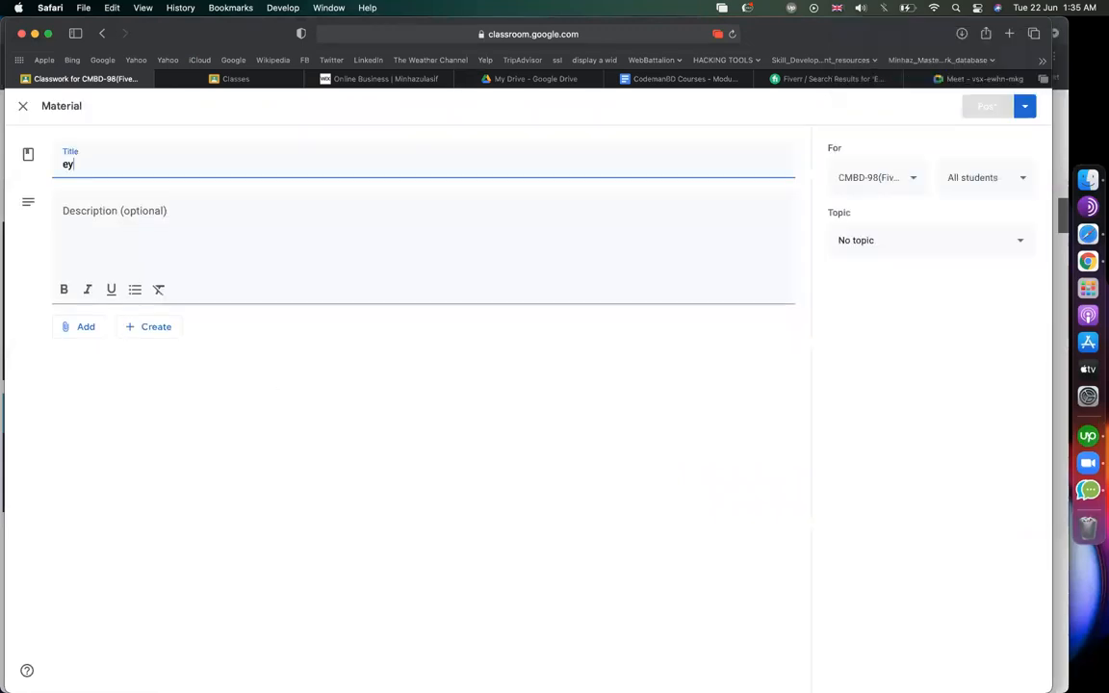
text(word density chec)
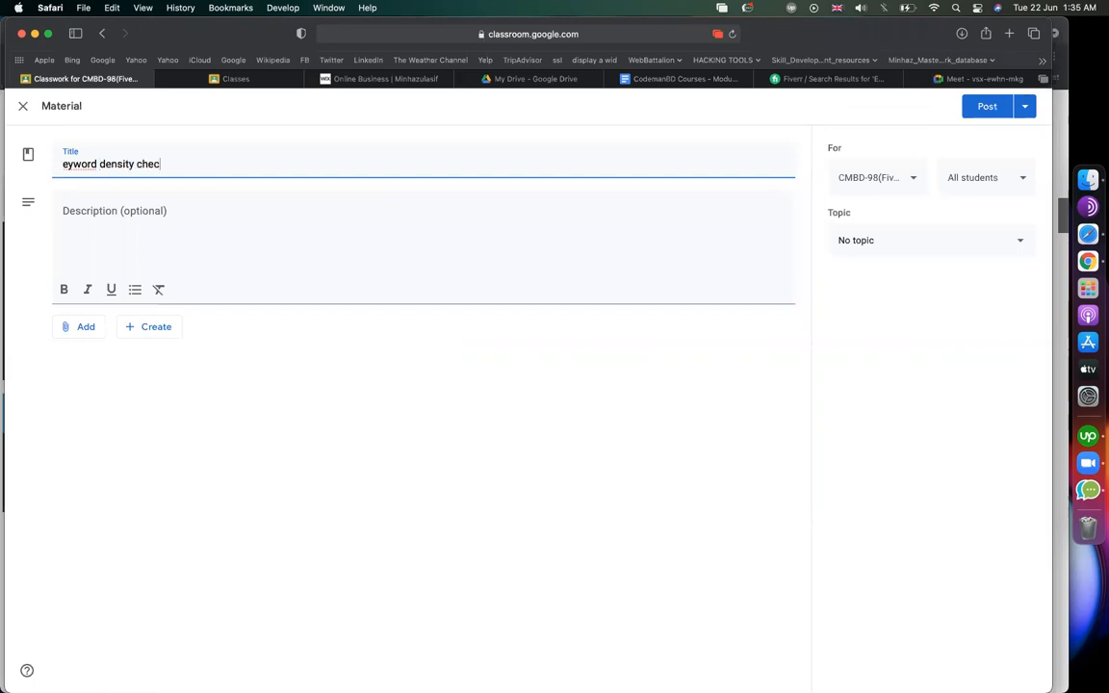
text(ker)
- Attach the copied keyword density checker address to the material as a link
click(96, 326)
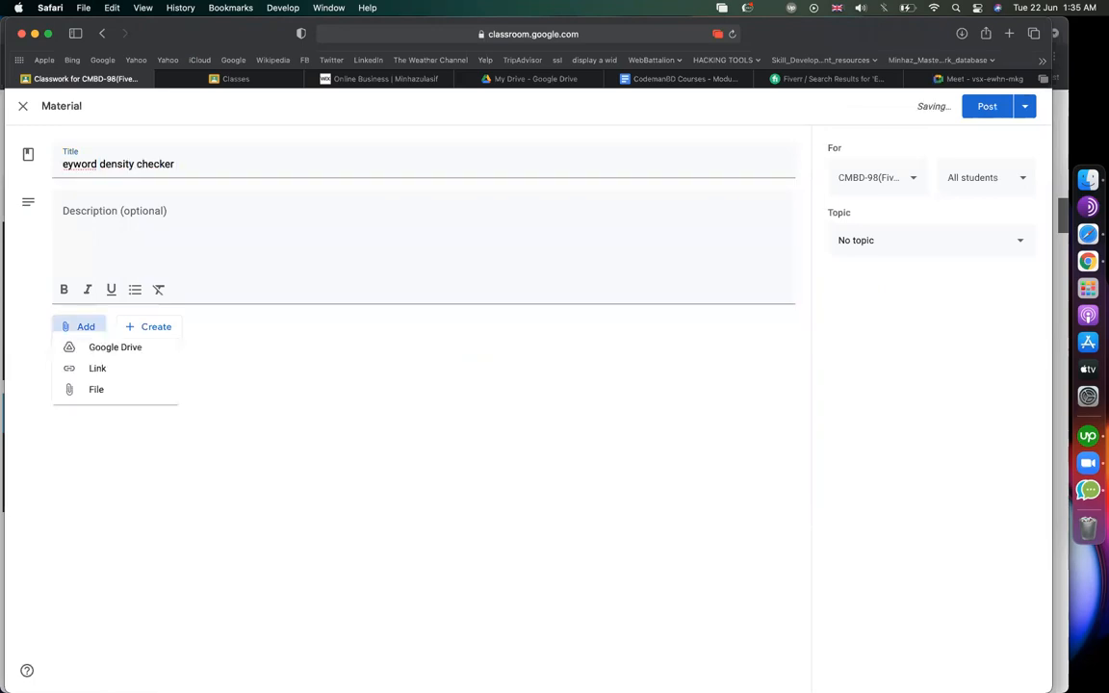
click(98, 376)
key(super+v)
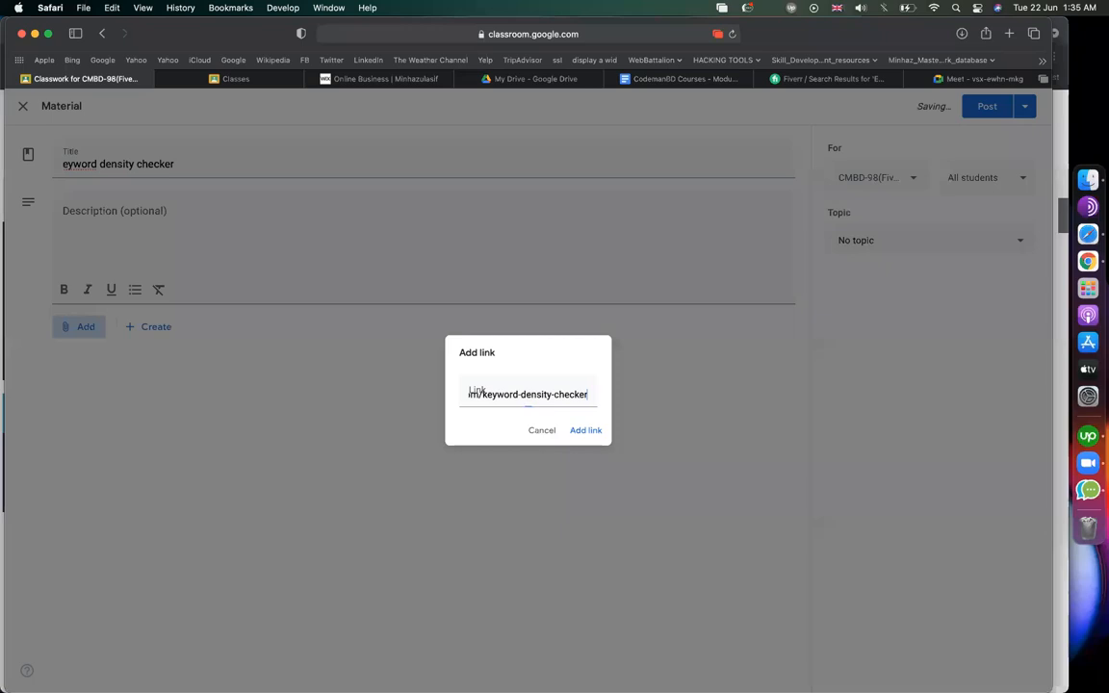
key(Return)
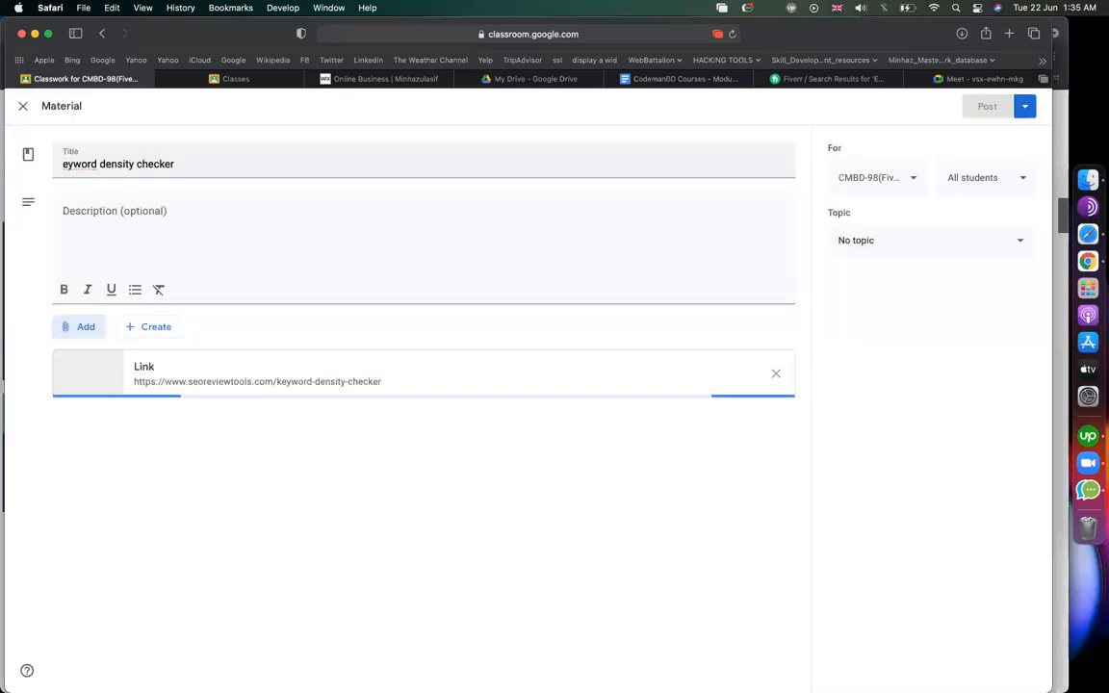
- Correct the material's title to "keyword density checker" and assign it to the topic "episode-01(GIG research and gig create)"
text(k)
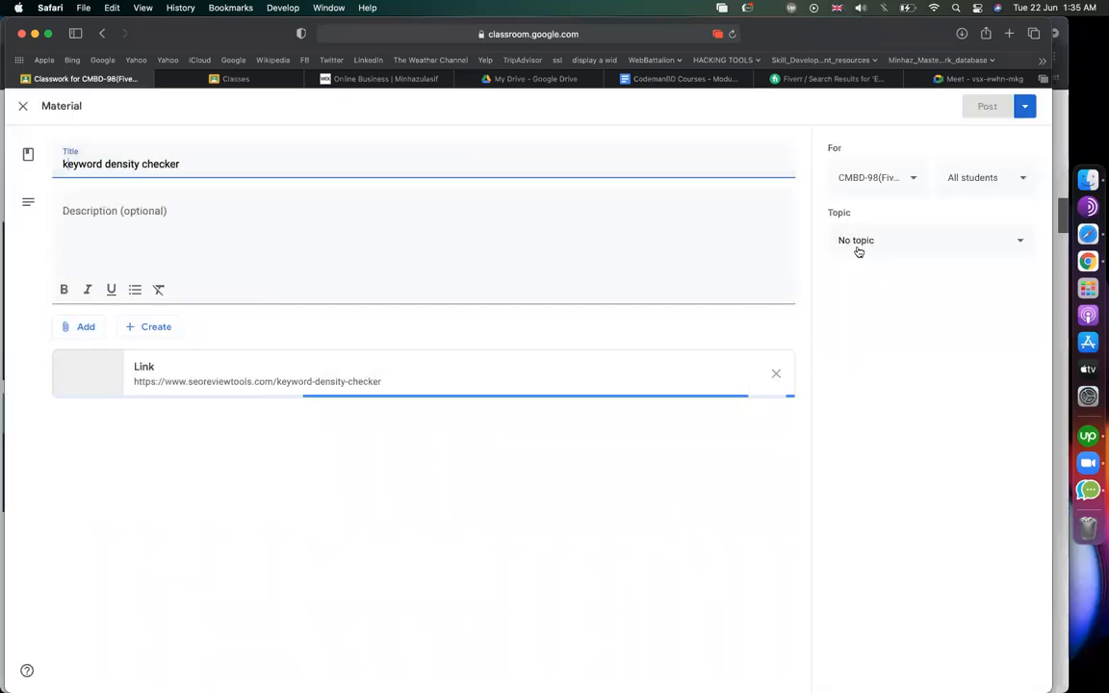
click(858, 252)
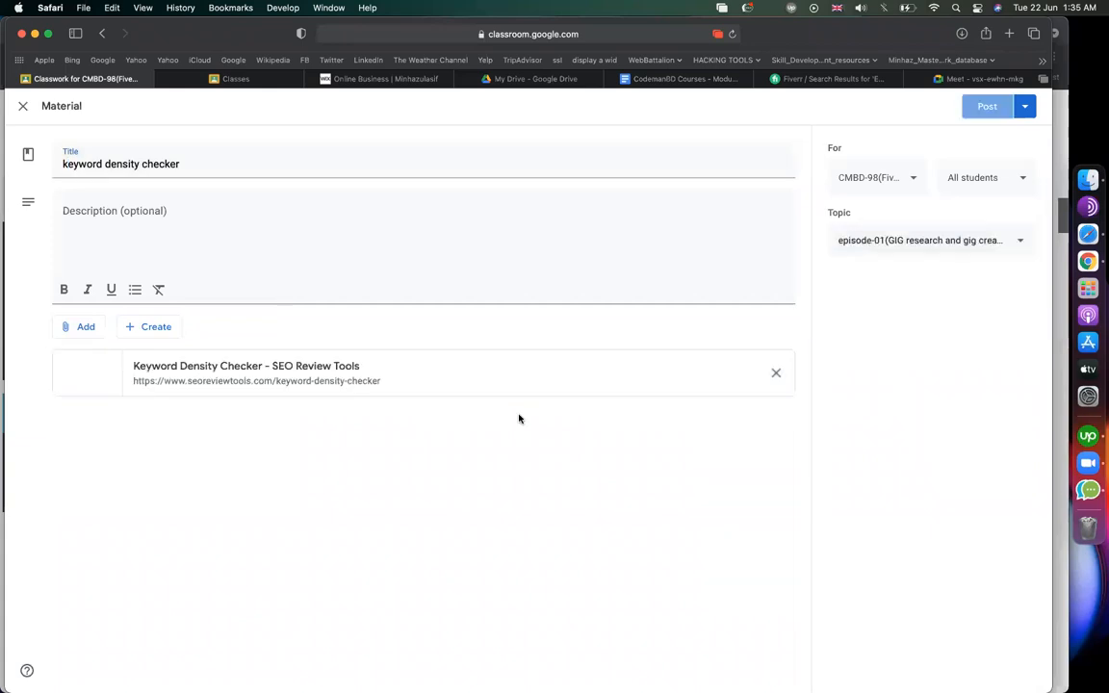
- Switch back to Chrome and look over the active gigs on your own Fiverr seller profile
key(super+Tab)
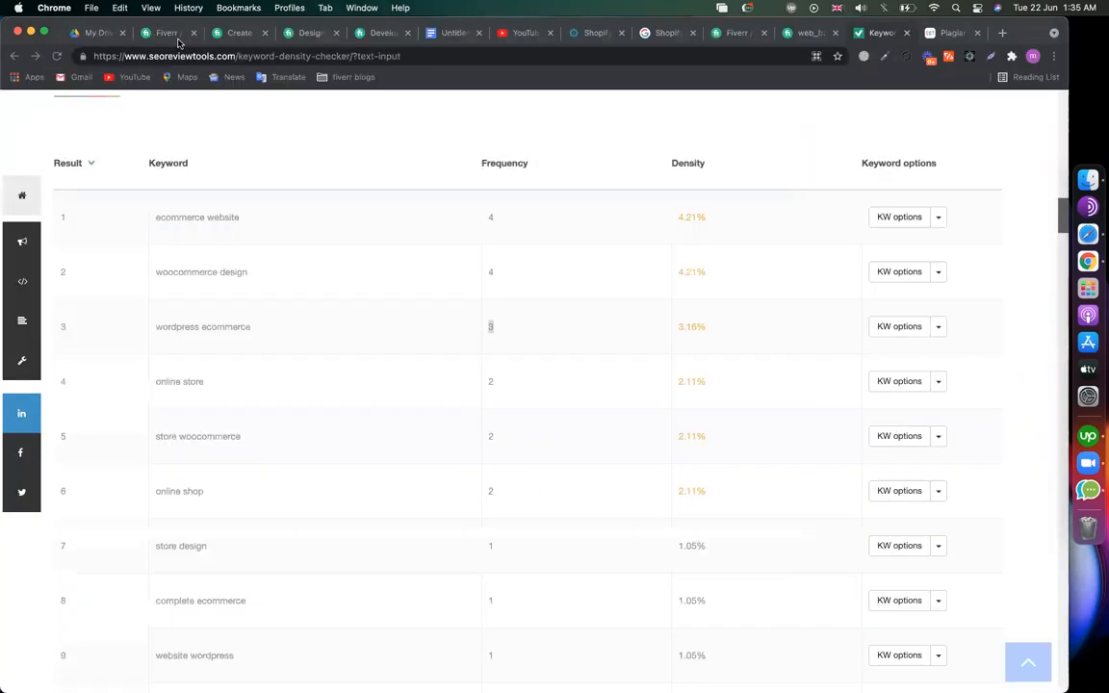
scroll(852, 140, up, 5)
key(super+2)
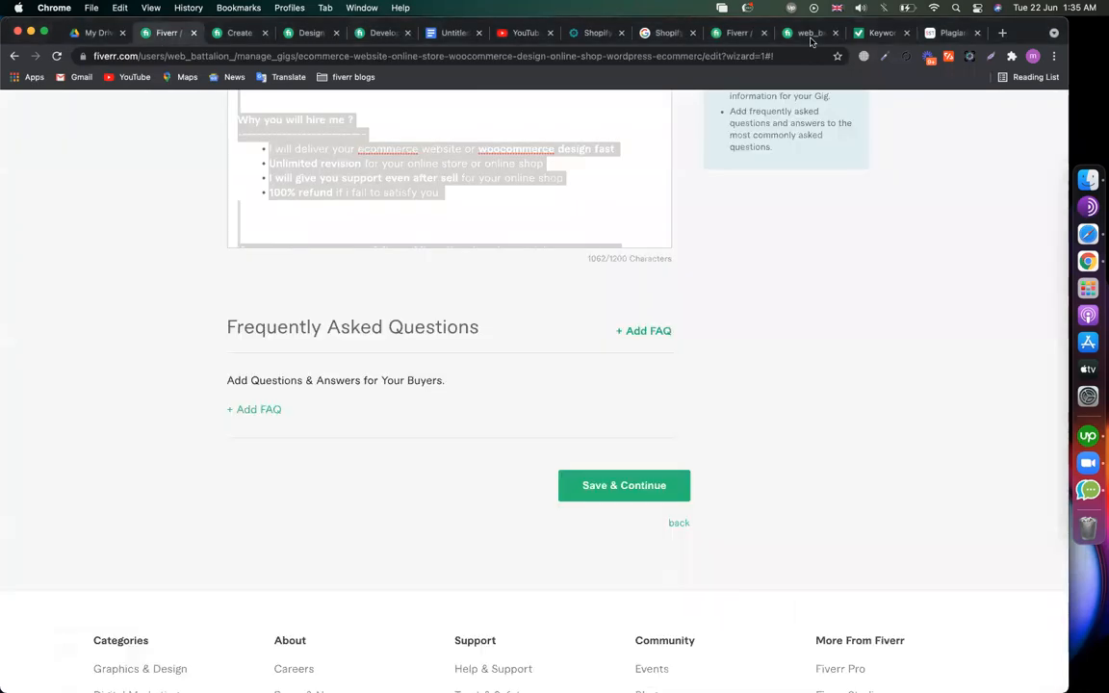
click(810, 35)
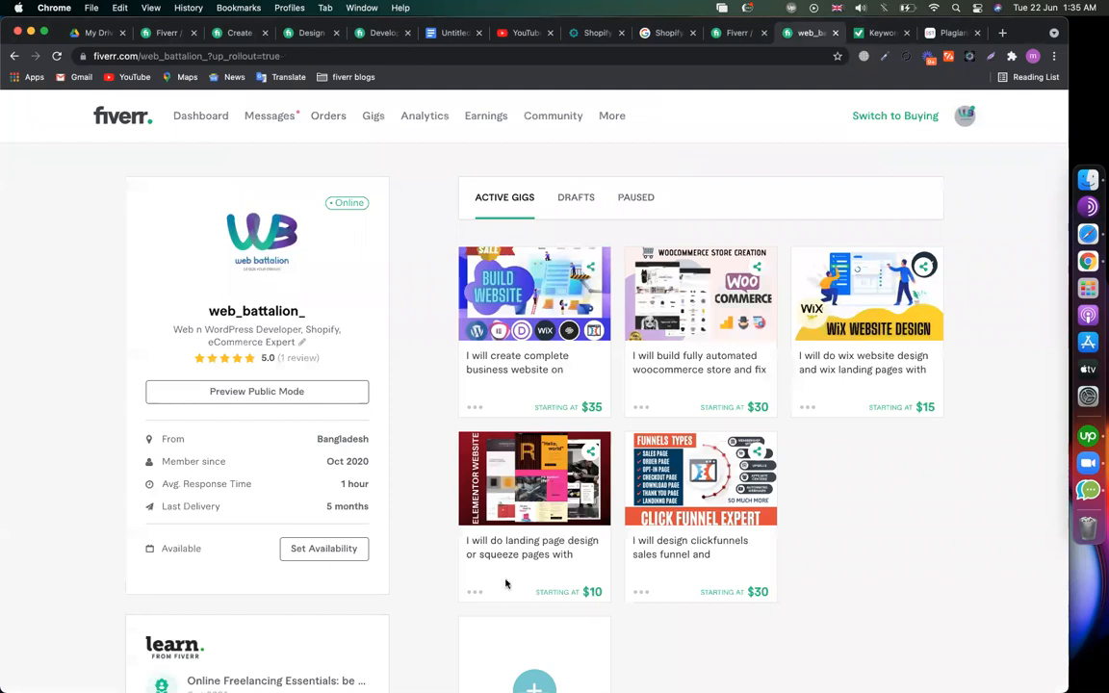
scroll(539, 558, down, 1)
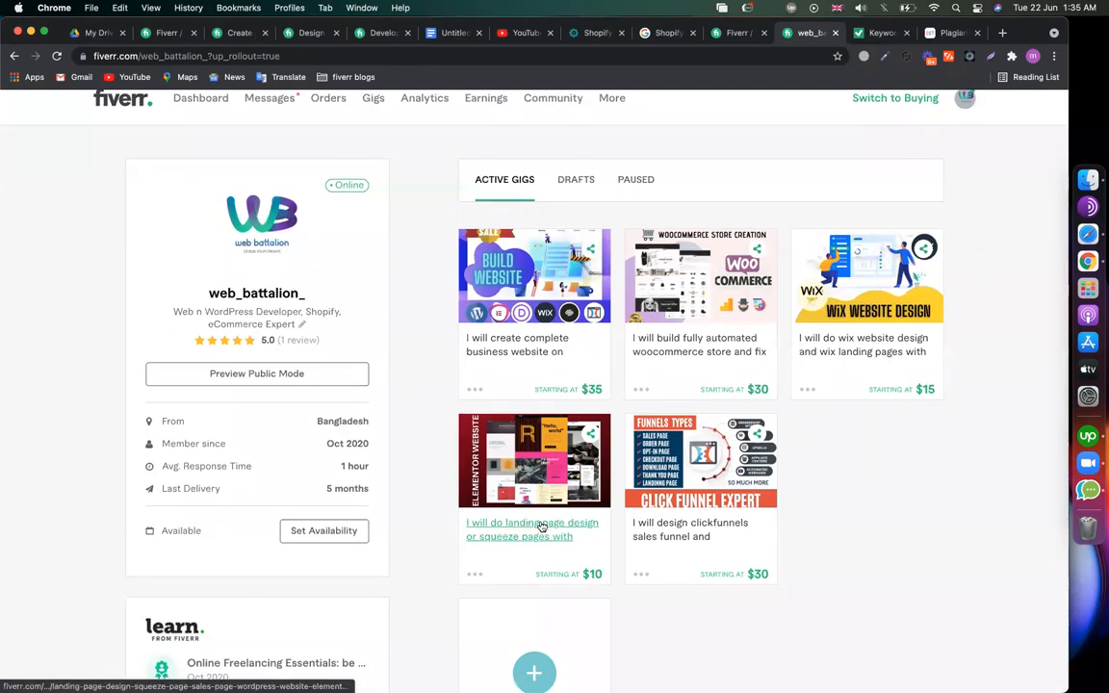
- Open your own landing page design gig and examine its FAQ section, including the answer to "Why Hire me ?"
click(542, 526)
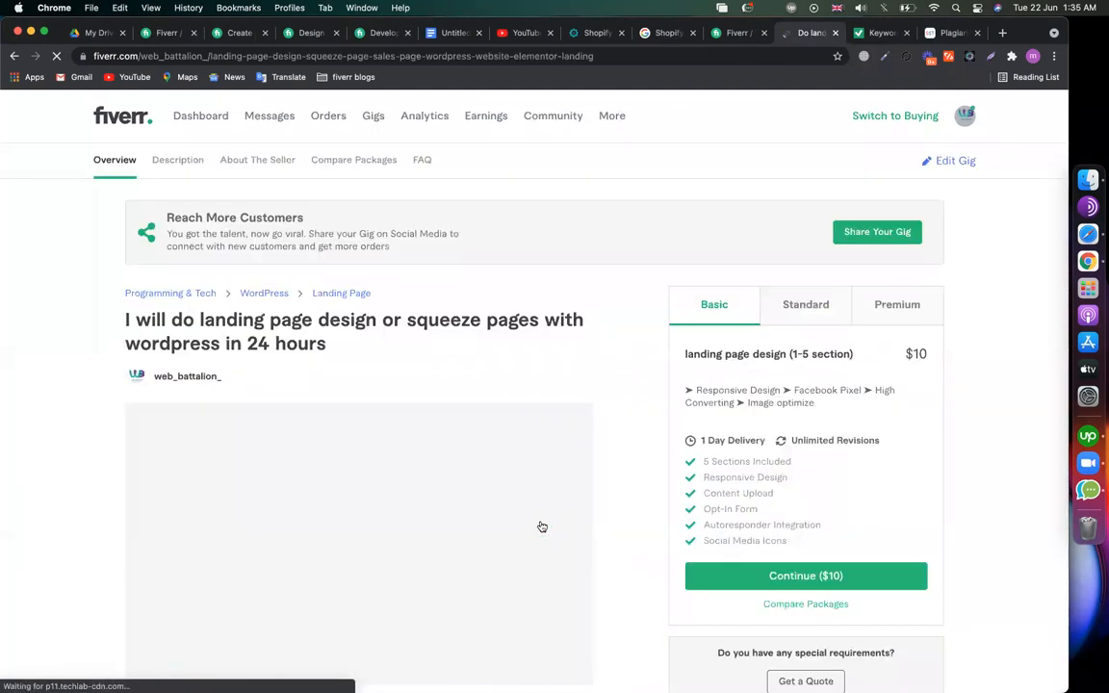
scroll(541, 526, down, 10)
scroll(542, 527, down, 10)
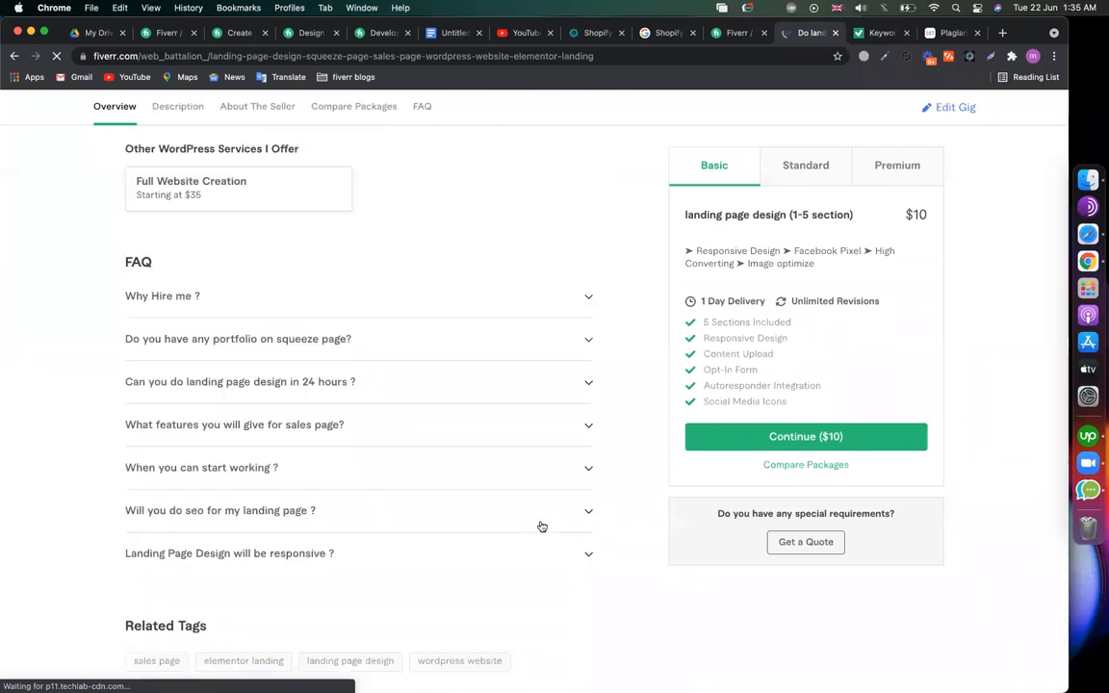
scroll(542, 526, up, 5)
scroll(542, 527, down, 2)
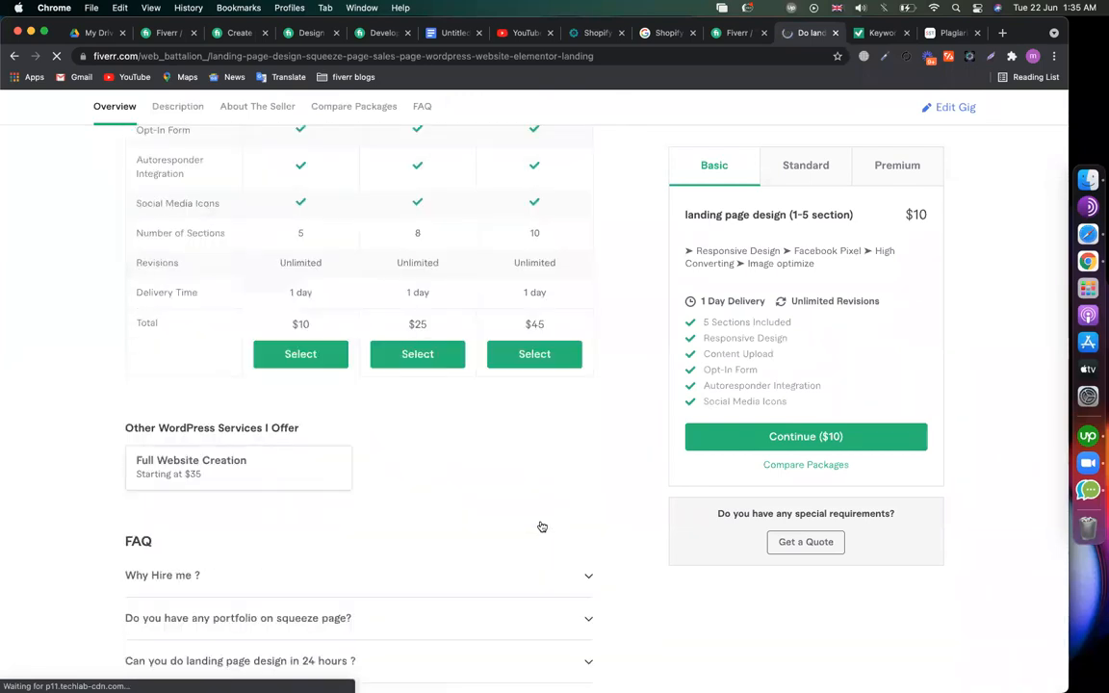
scroll(542, 526, down, 6)
scroll(212, 284, up, 3)
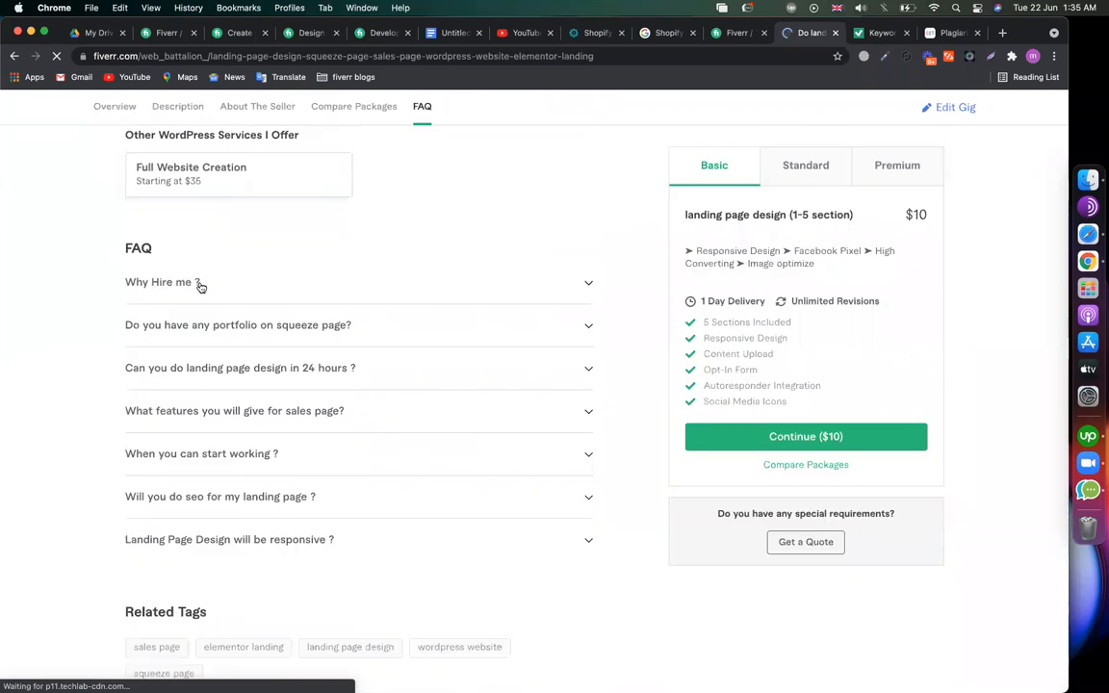
click(199, 284)
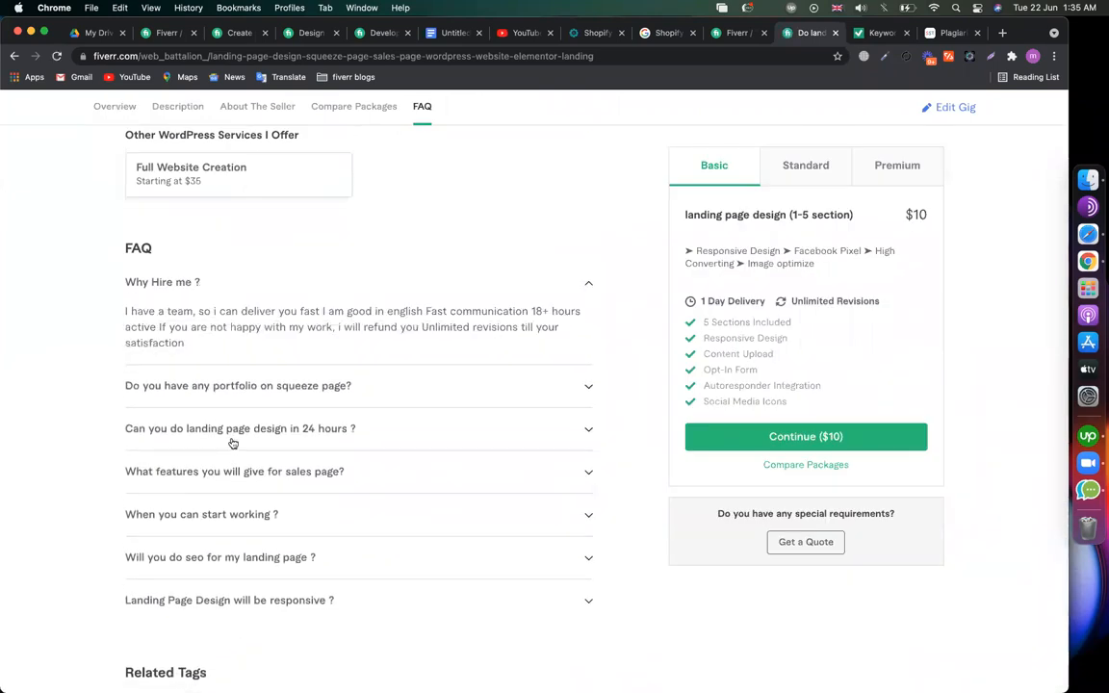
scroll(245, 444, down, 1)
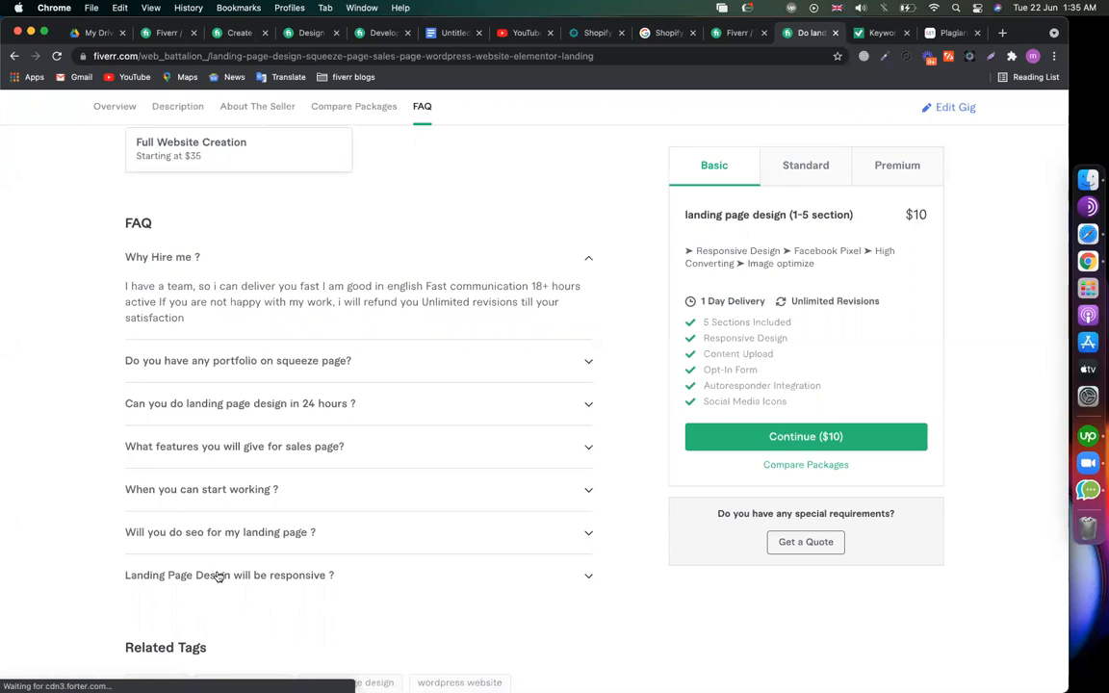
- Copy only the seller profile portion of the gig's web address, leaving out the gig's own path
click(279, 56)
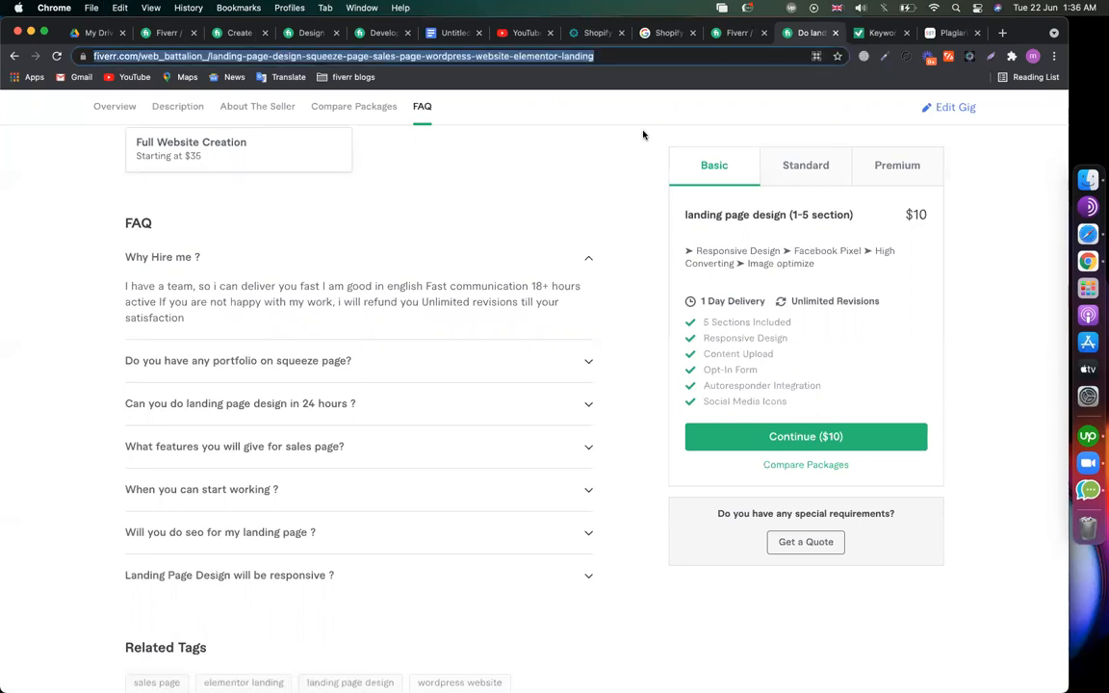
click(243, 55)
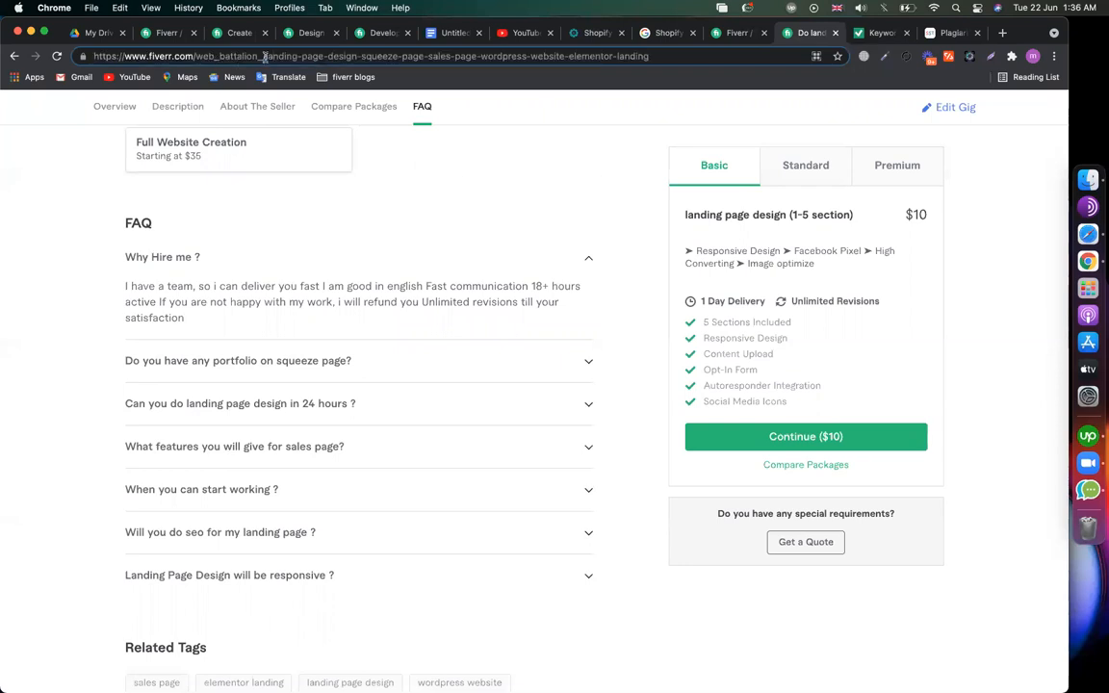
drag(266, 56, 5, 19)
key(super+c)
- Switch to Safari and create a new classwork material titled "you may copy faqs from these gig"
key(super+Tab)
click(350, 157)
click(352, 291)
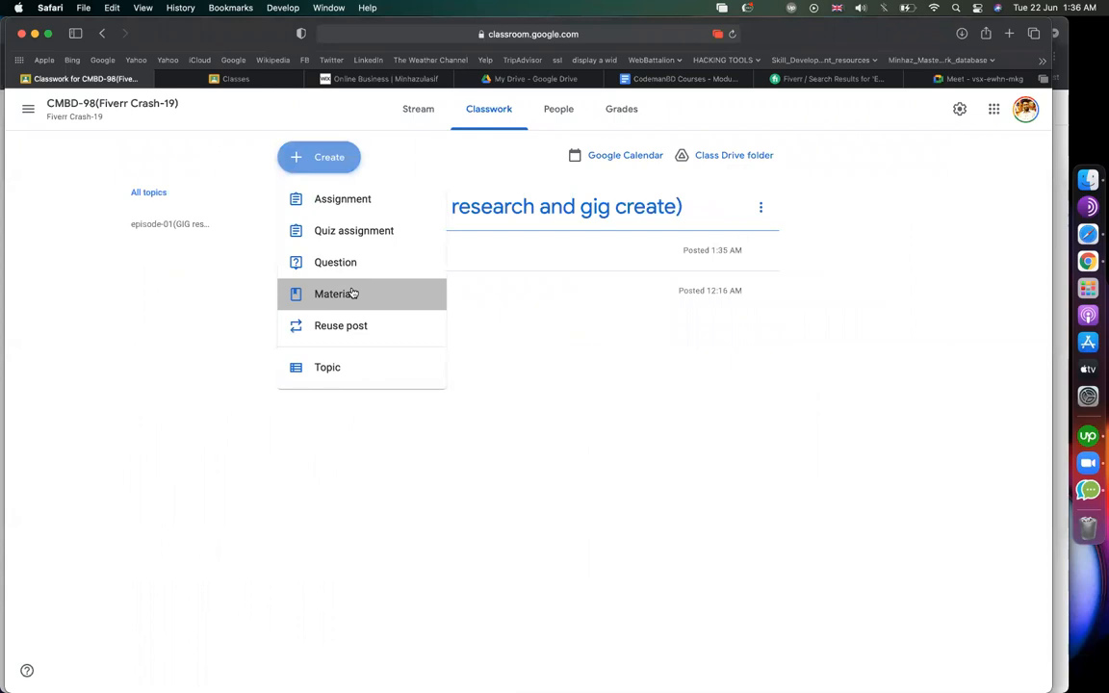
text(you may copy)
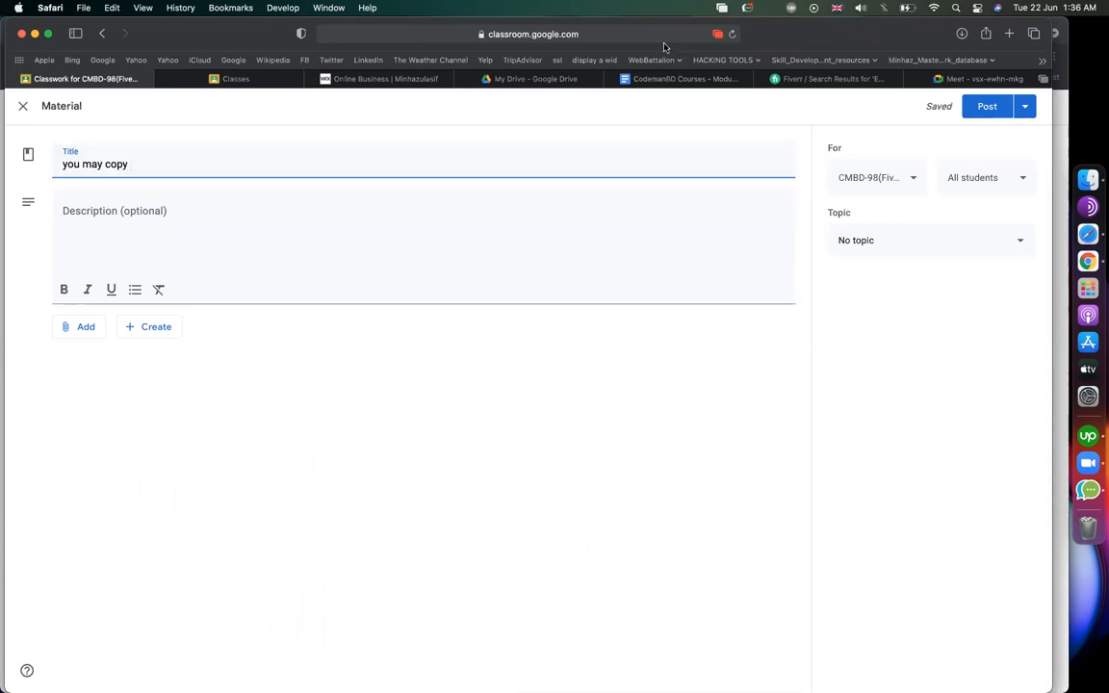
text(faqs fro)
key(BackSpace)
text(rom these gig)
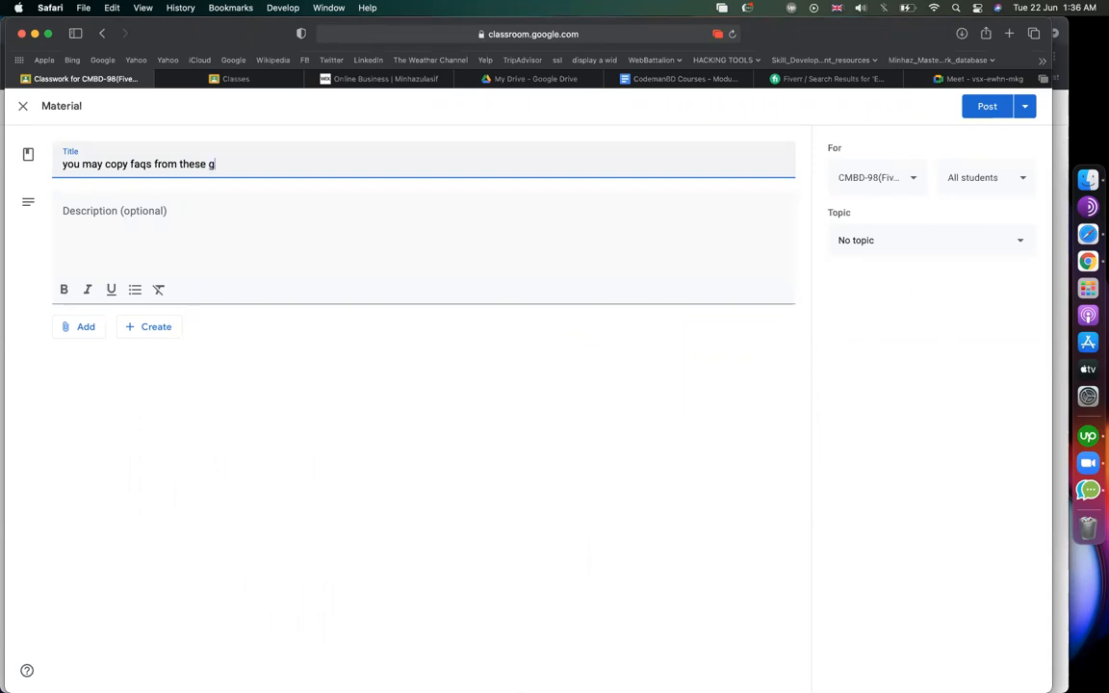
- Attach the copied Fiverr seller profile address to the FAQ material as a link
click(81, 326)
click(98, 376)
key(super+v)
key(Return)
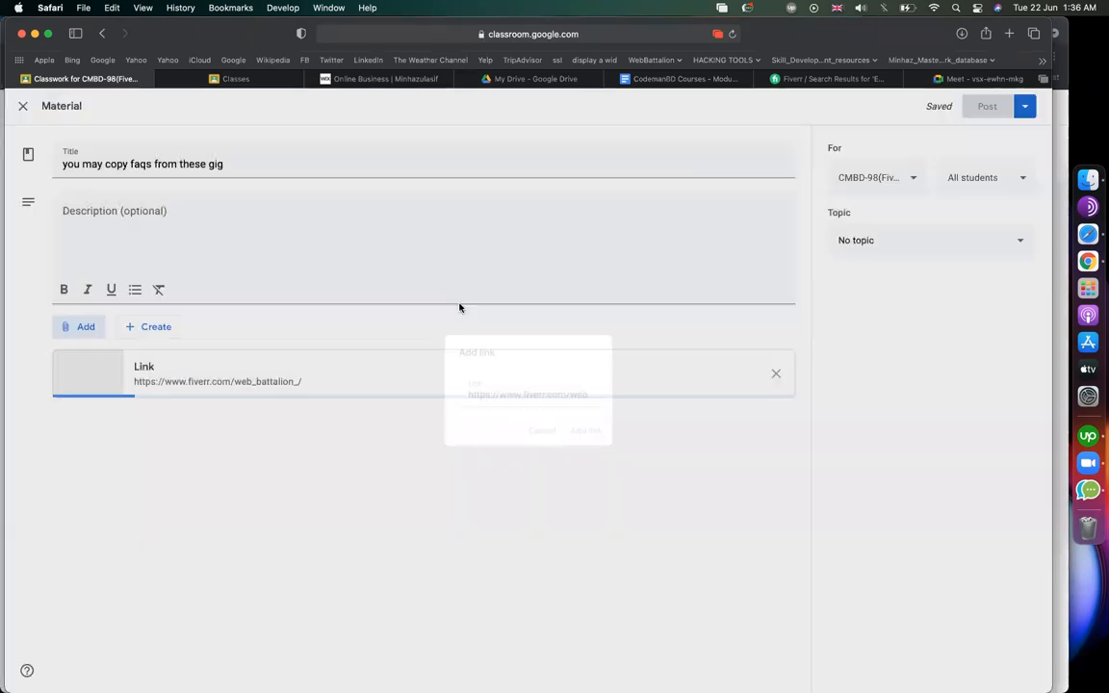
- Assign the FAQ material to the topic "episode-01(GIG research and gig create)" and post it
click(902, 252)
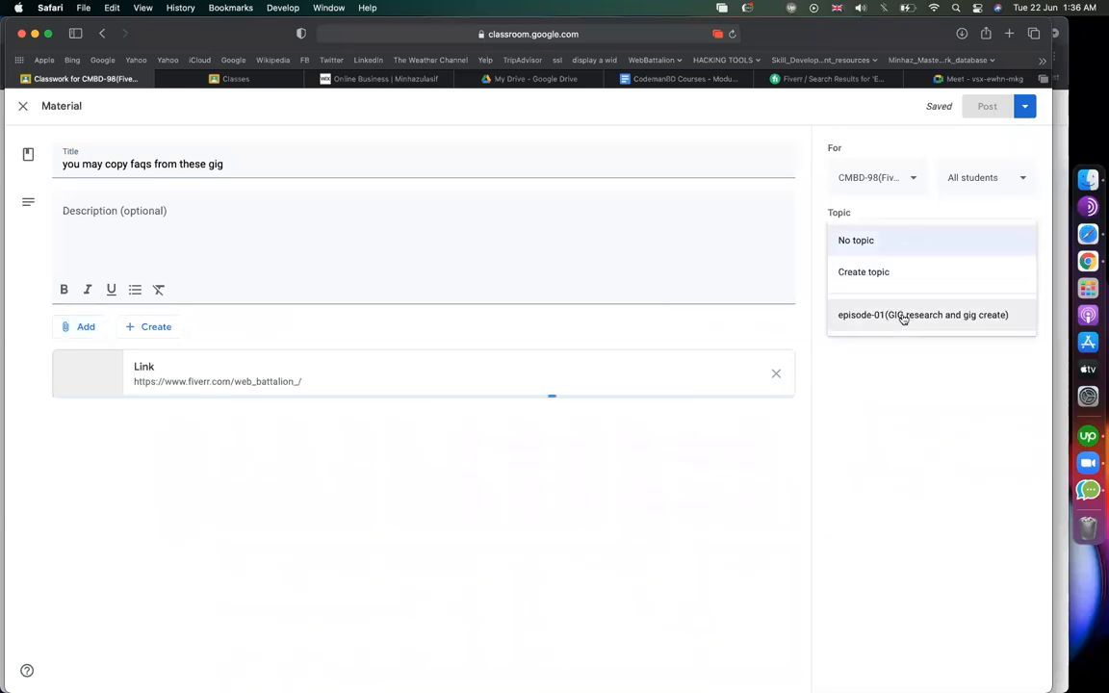
click(902, 316)
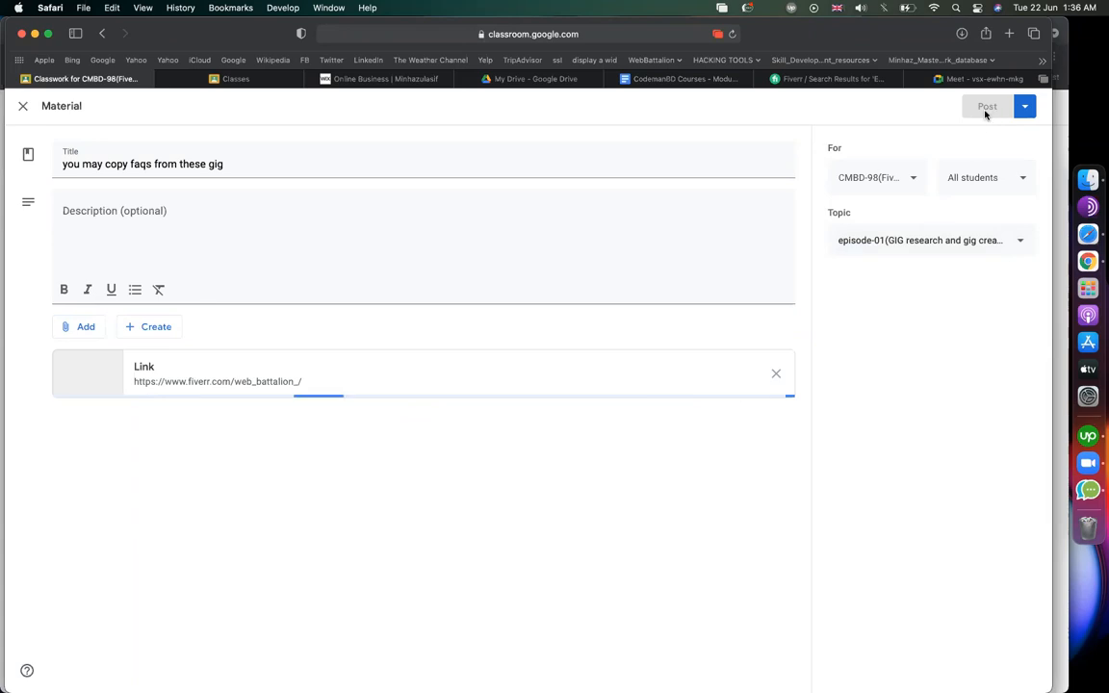
click(985, 113)
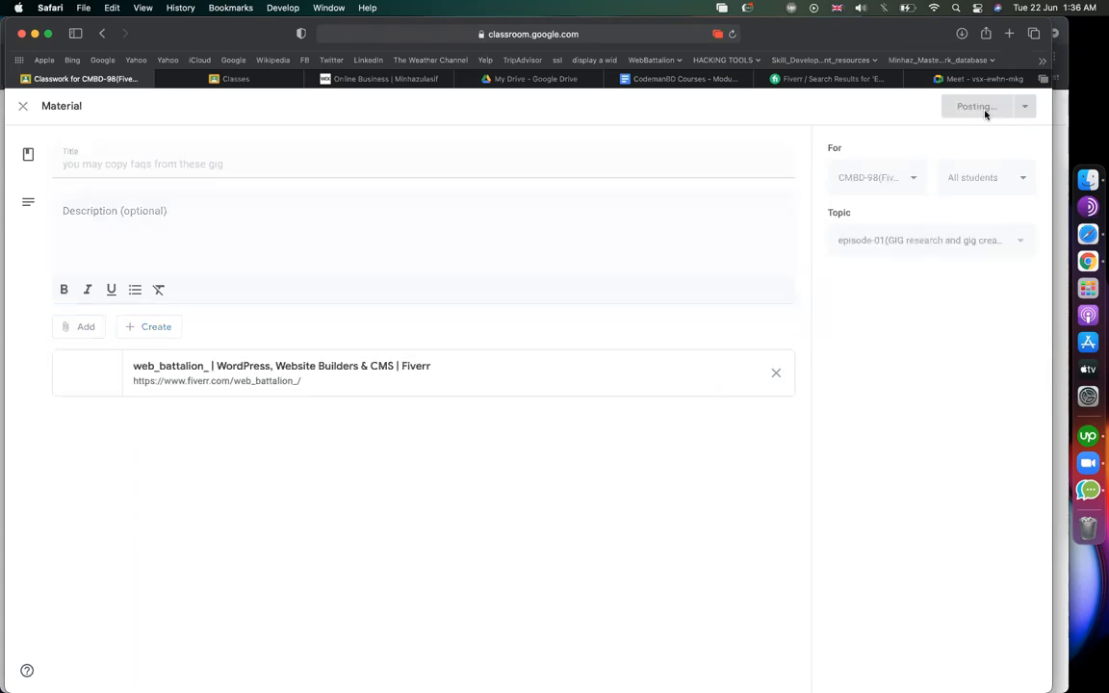
- Switch back to Chrome and start a new FAQ in the gig editor with the question "Do you have any portfolio or live sites for"
key(super+Tab)
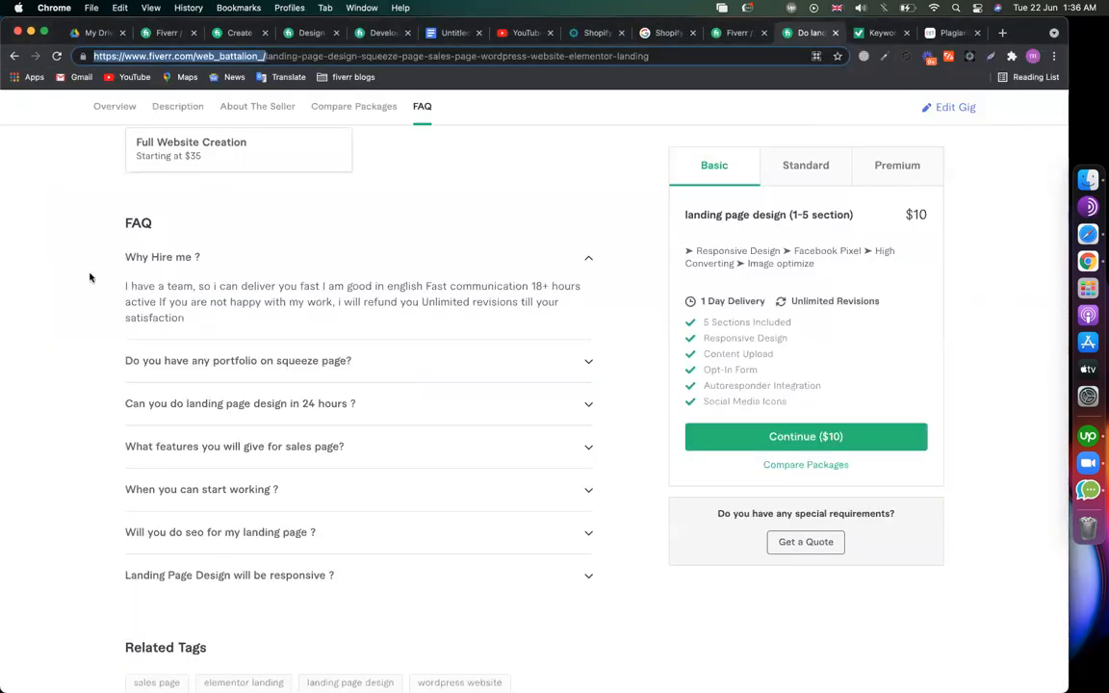
click(220, 362)
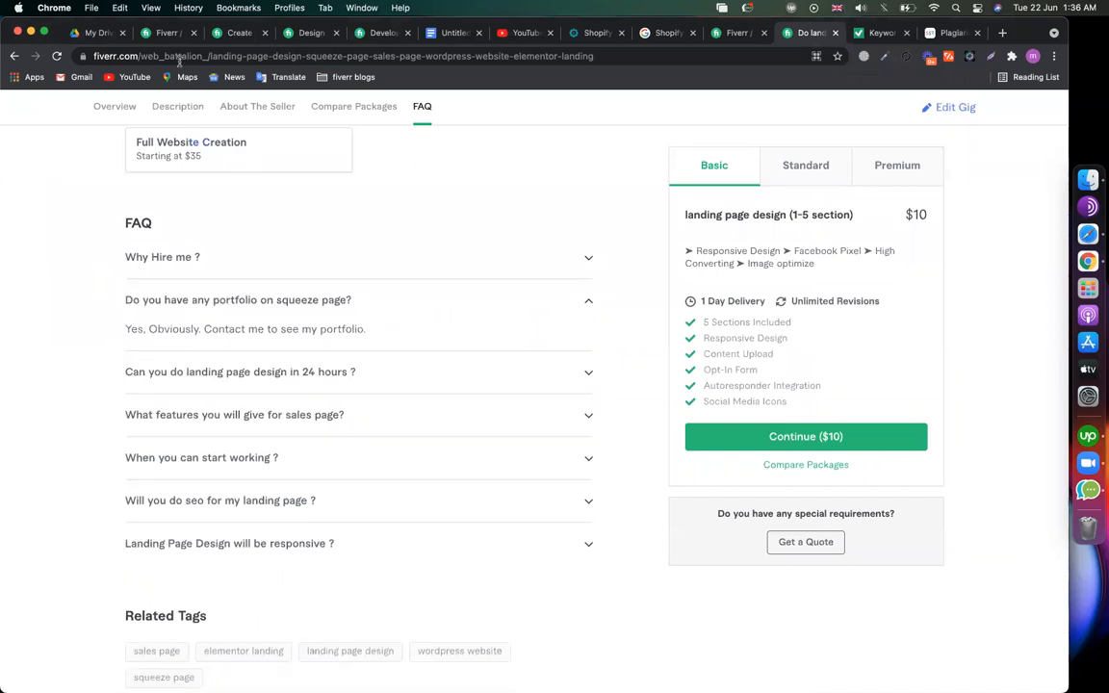
click(165, 33)
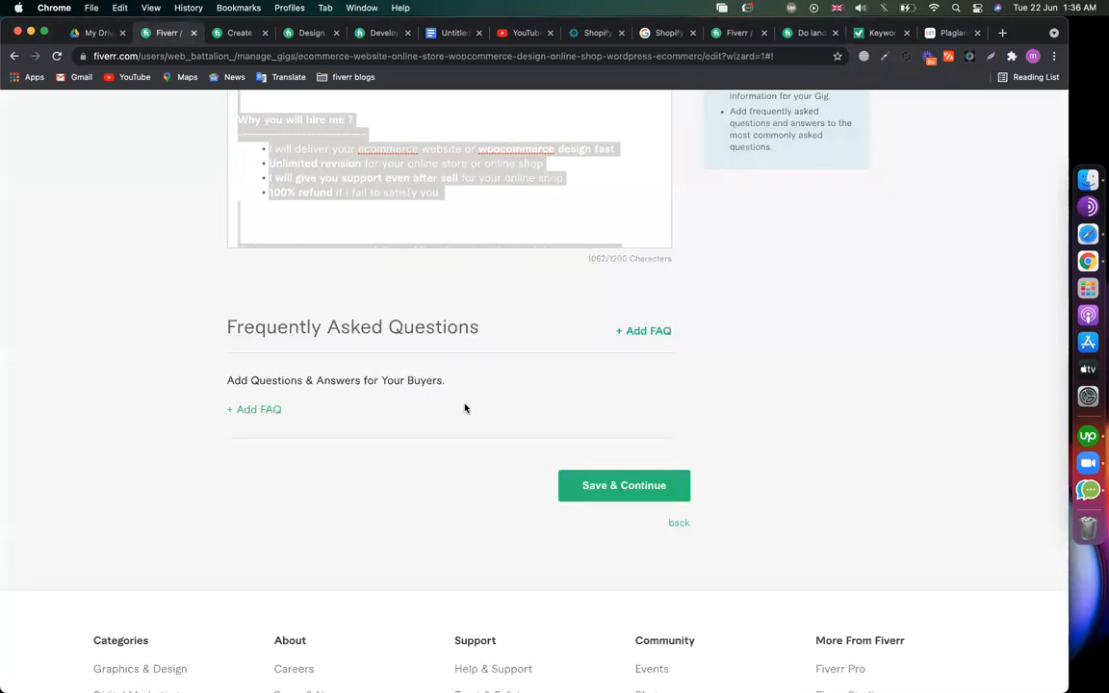
click(255, 409)
text(Do)
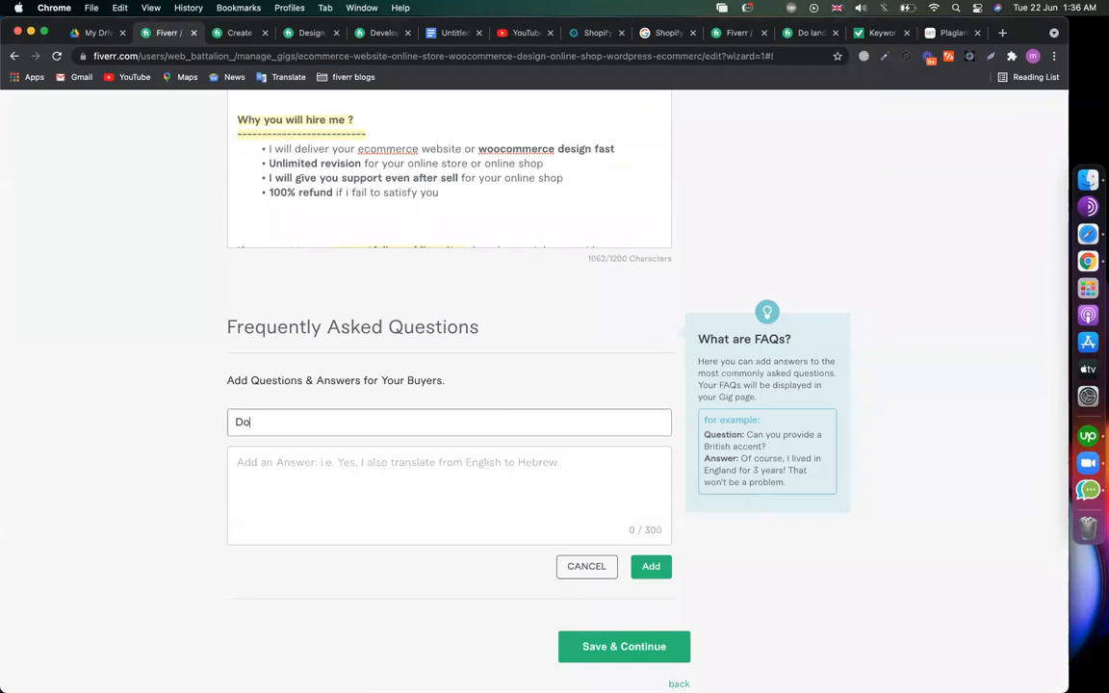
text( you have any portfolio or li)
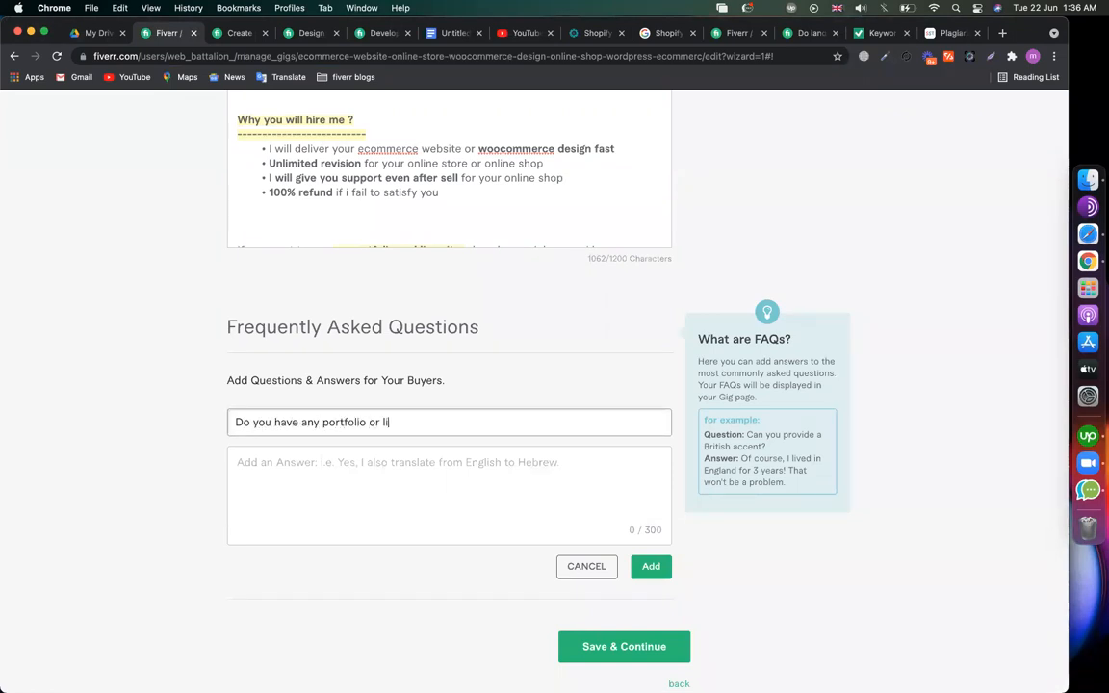
text(ve sites for)
key(super+a)
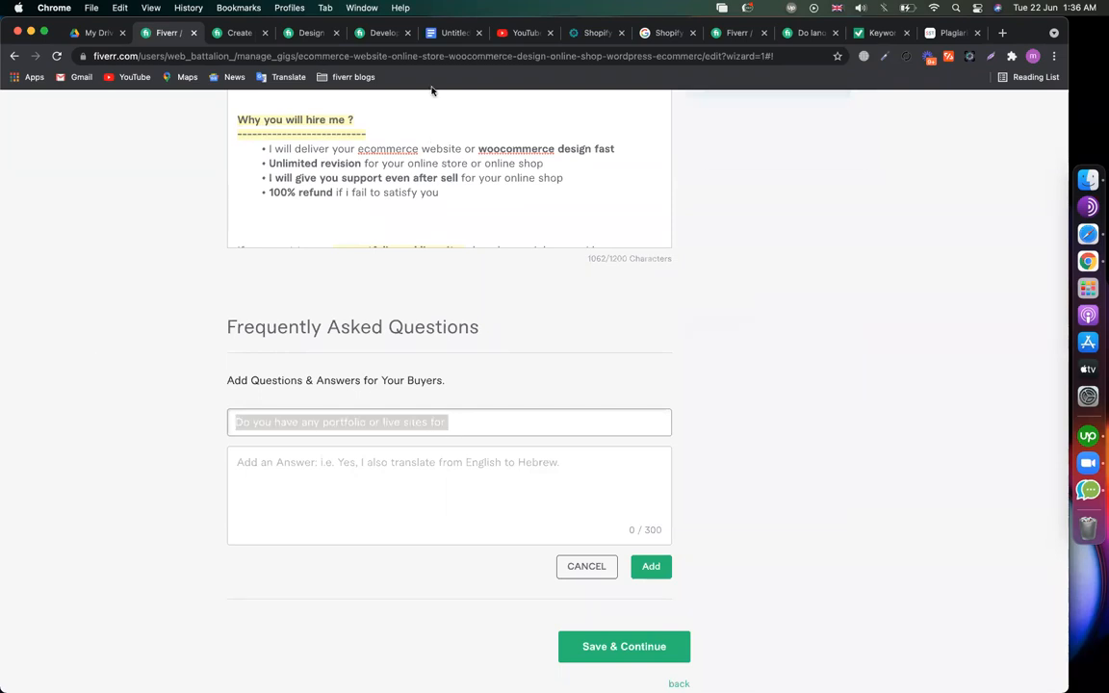
- Look up the main keyword "ecommerce website" in the keyword document and return to the gig editor
click(443, 35)
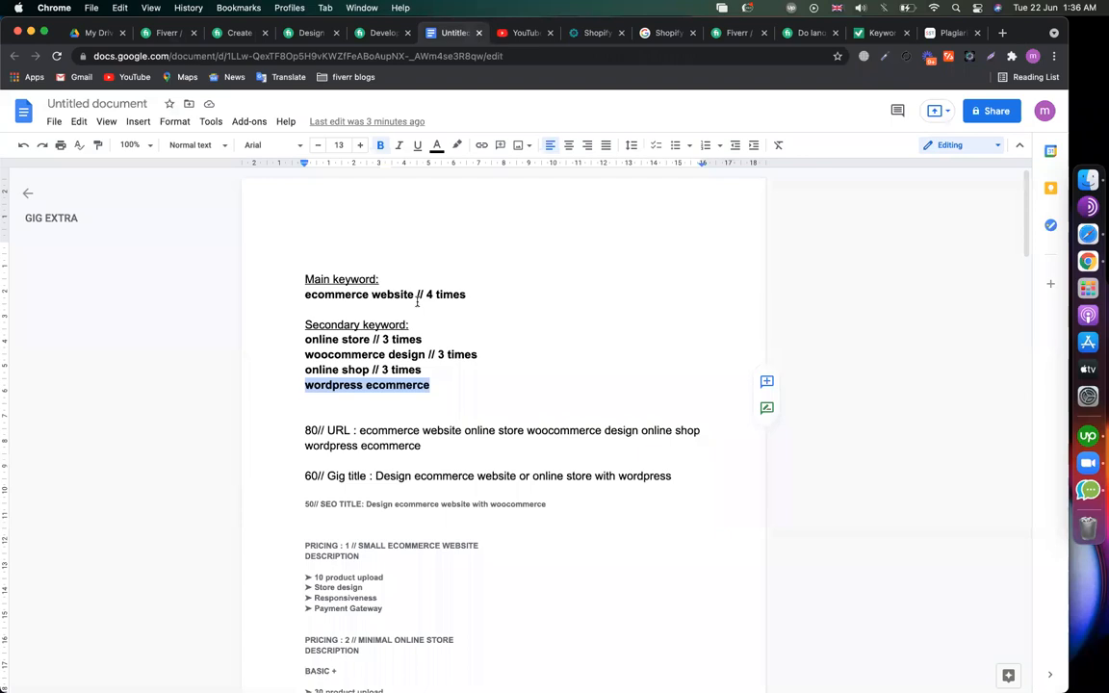
drag(414, 294, 266, 290)
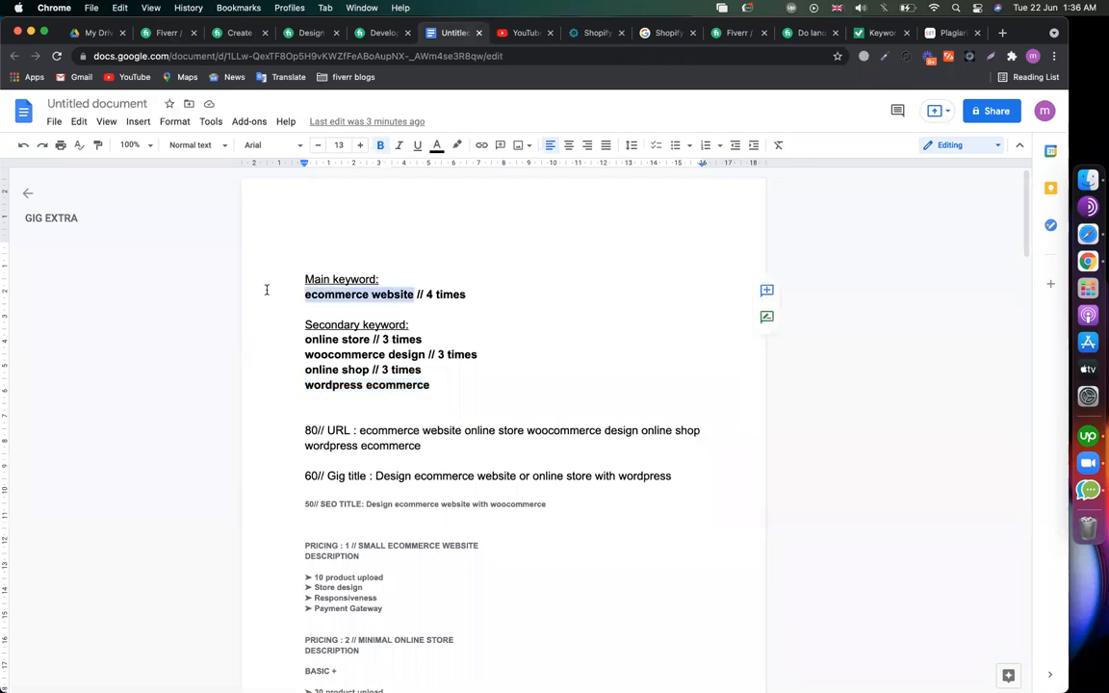
click(170, 35)
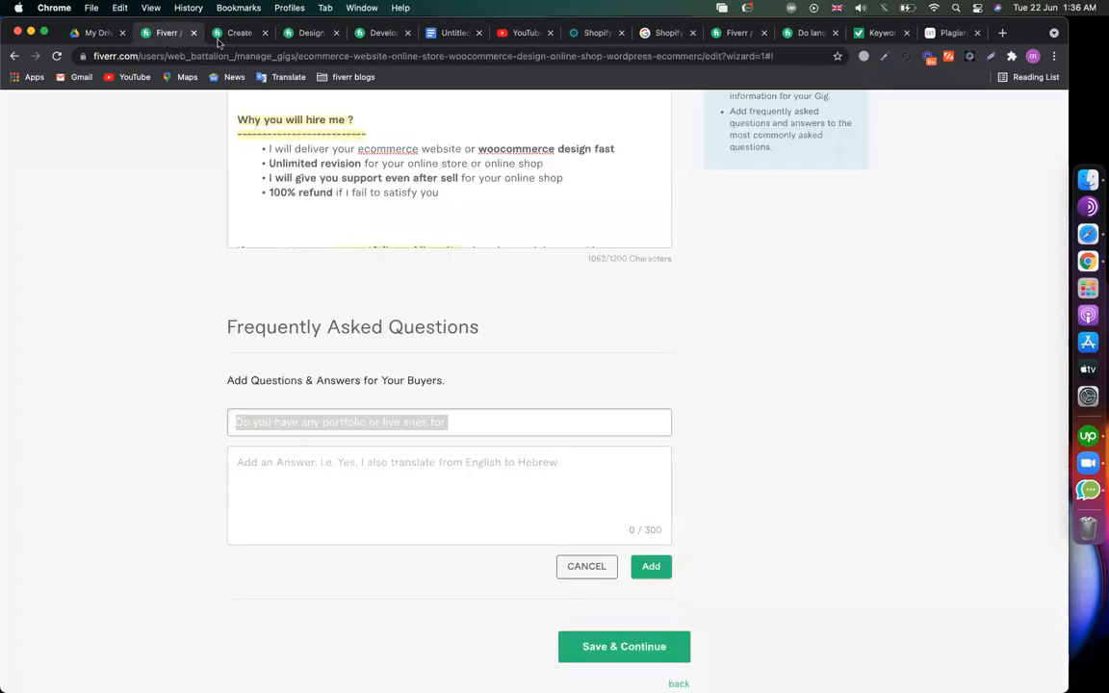
- Examine the FAQ of the competing WordPress ecommerce gig, reading the answers on getting started, hosting and domain, and responsive design
click(380, 33)
scroll(406, 387, down, 15)
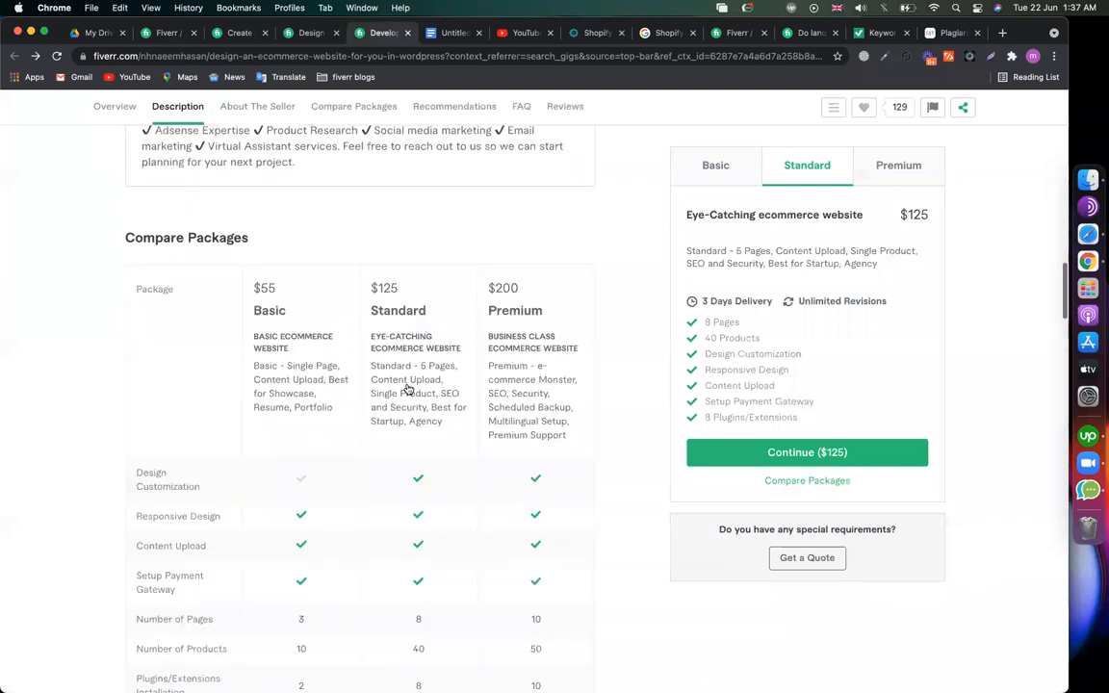
scroll(408, 387, down, 3)
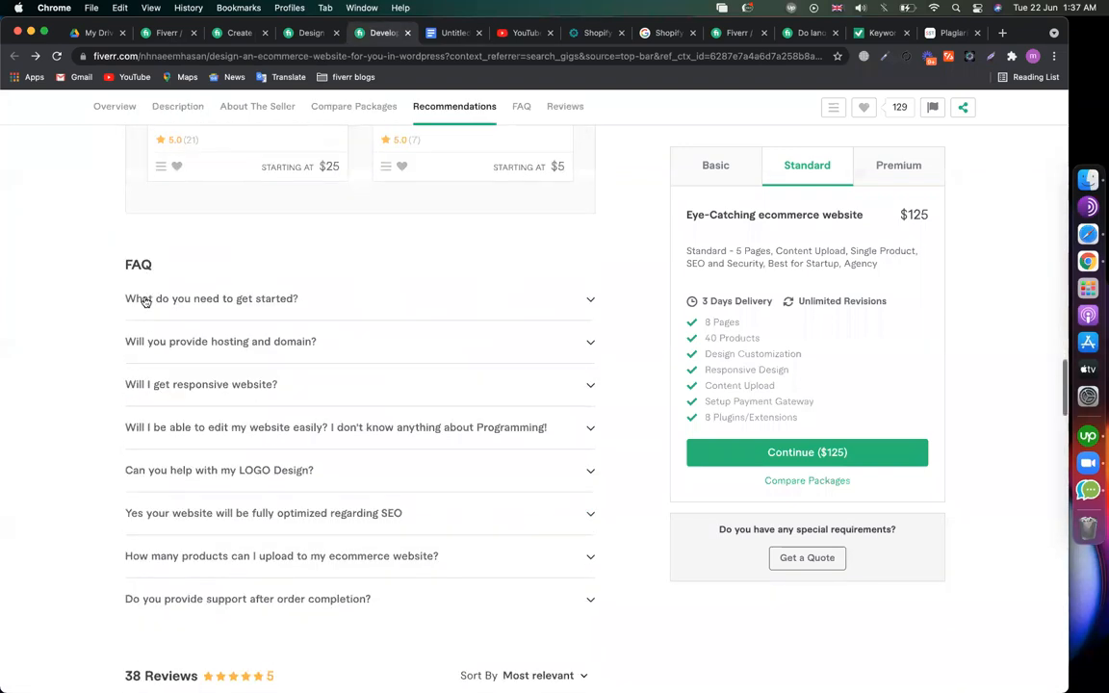
click(145, 301)
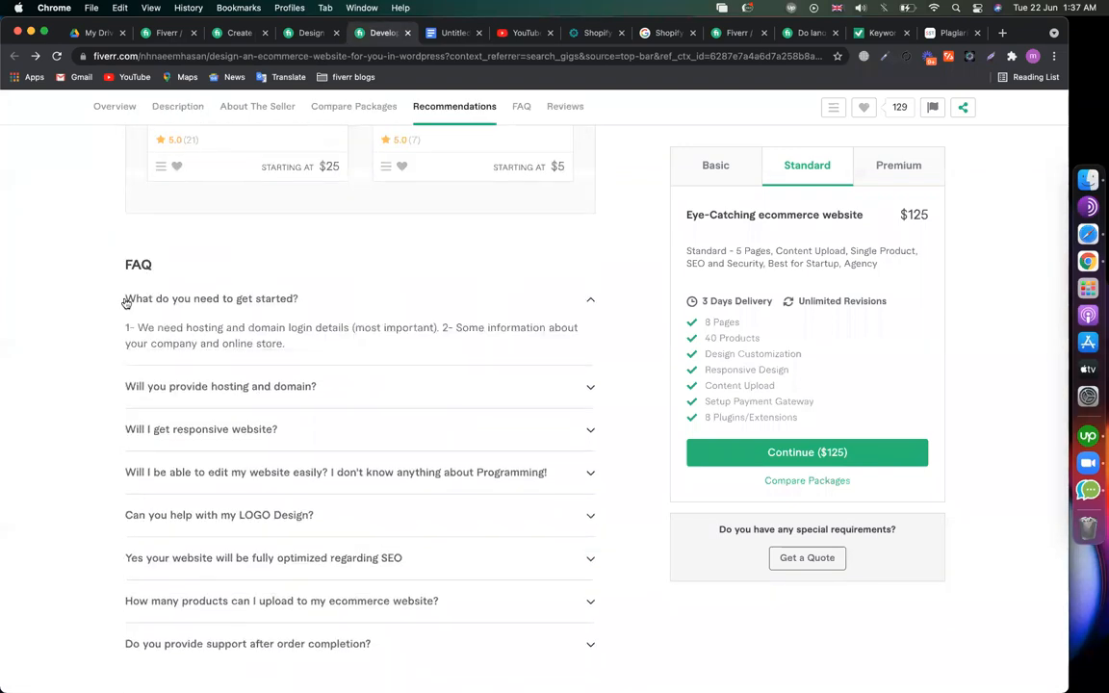
drag(299, 303, 297, 302)
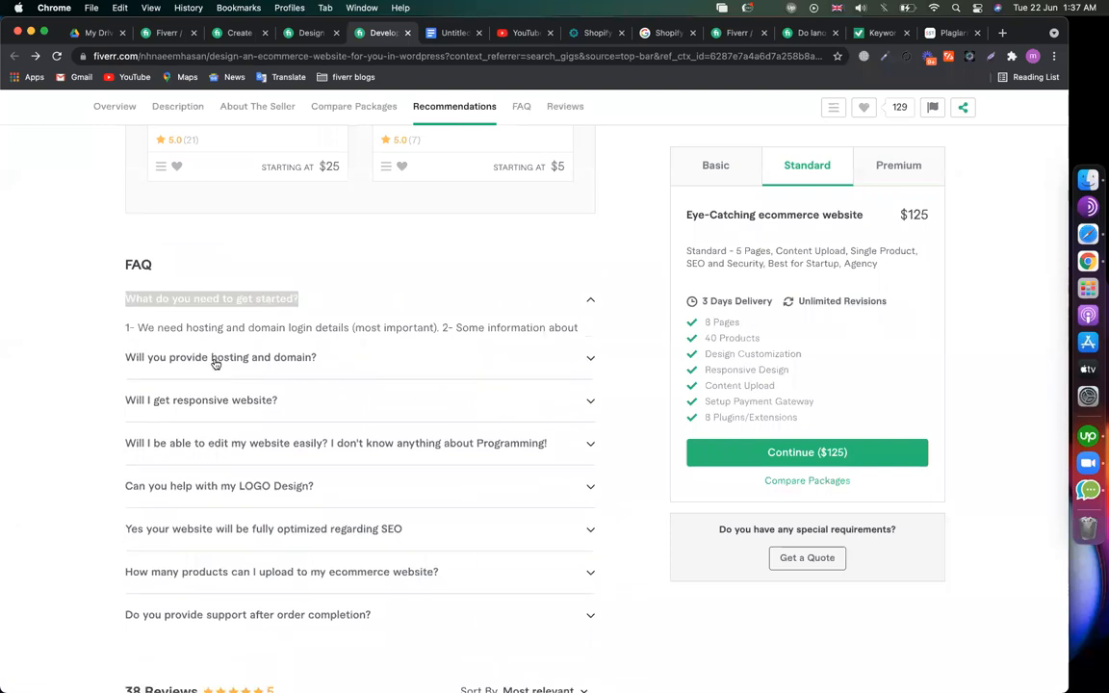
click(215, 363)
scroll(214, 363, up, 3)
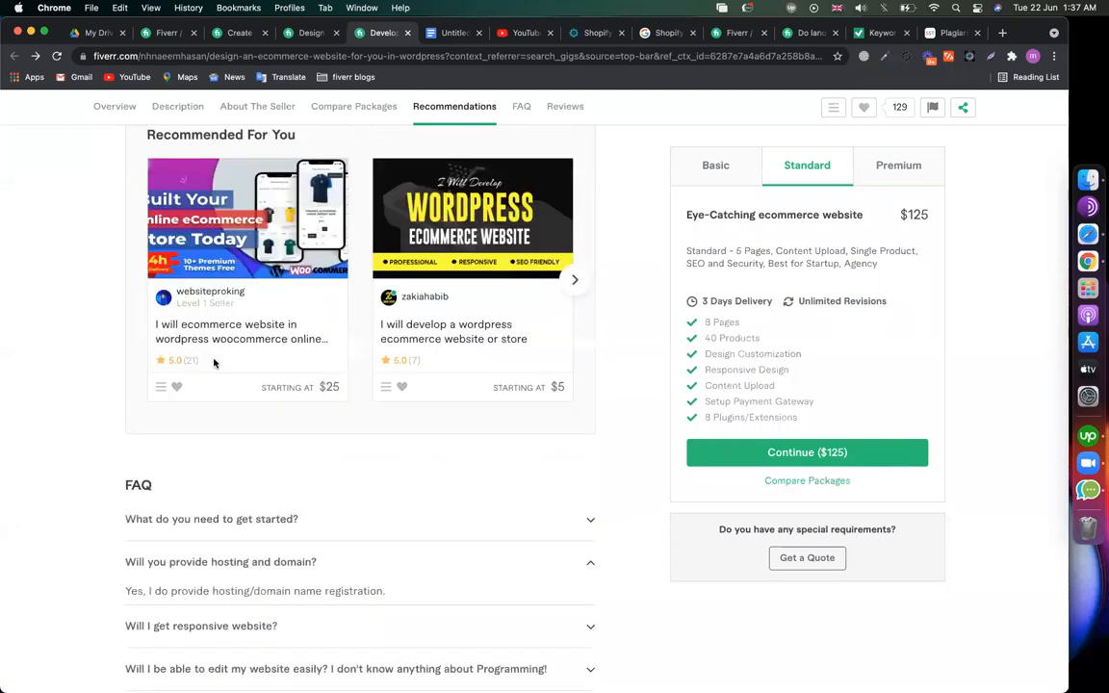
scroll(213, 363, up, 10)
scroll(214, 362, up, 10)
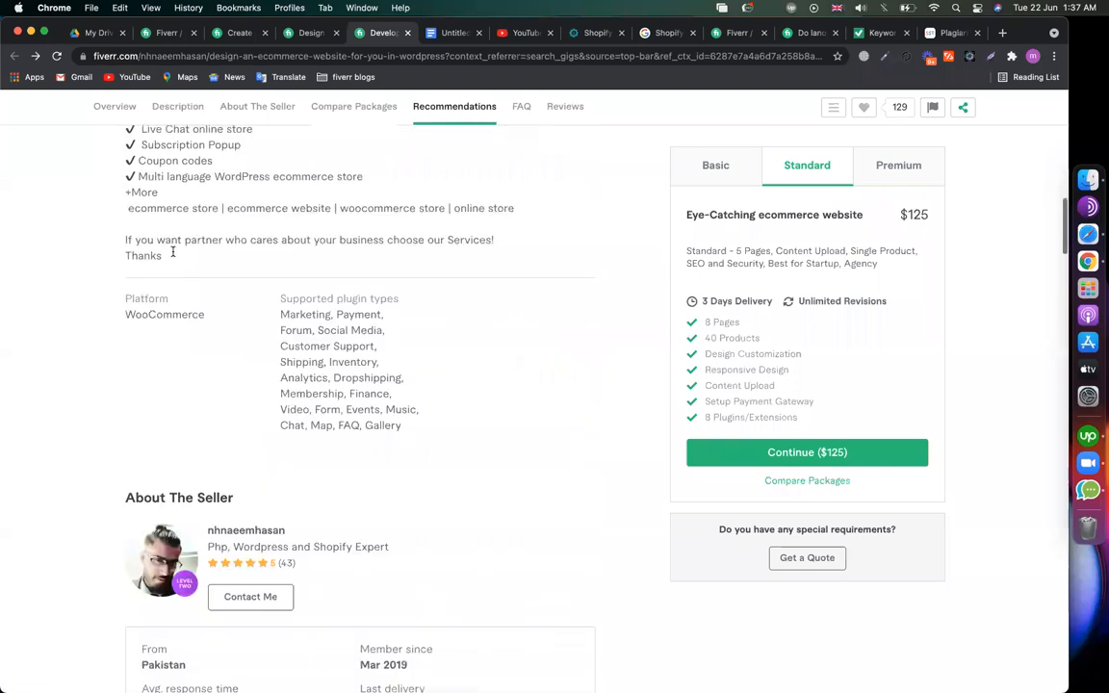
drag(173, 250, 203, 342)
scroll(205, 346, down, 10)
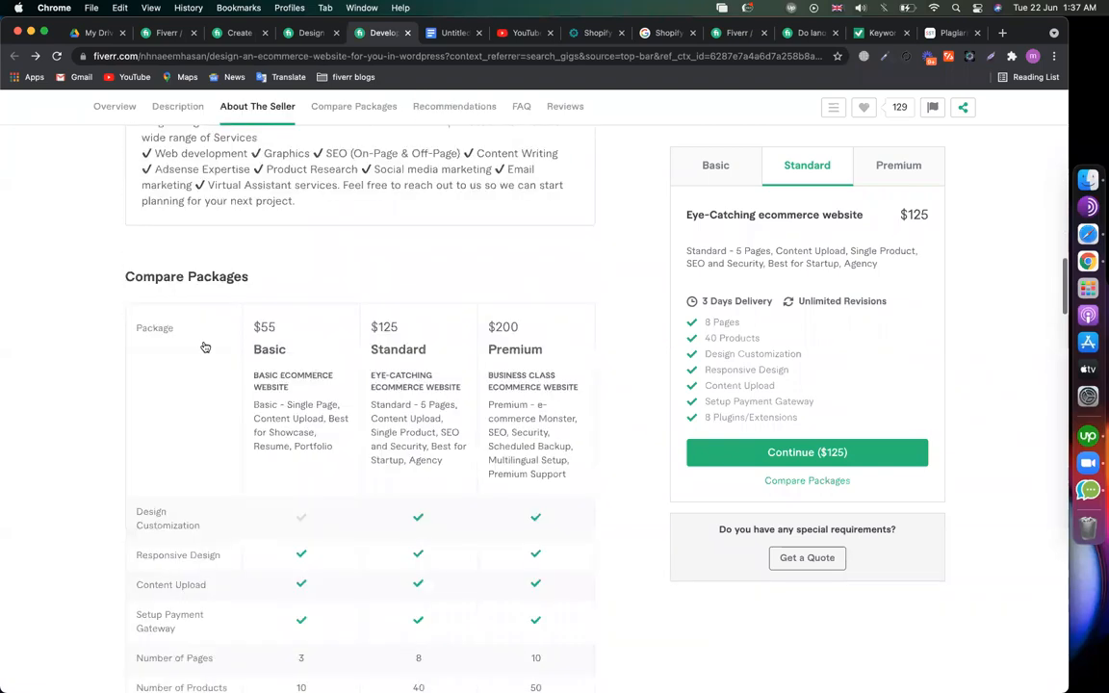
scroll(205, 346, down, 15)
scroll(231, 397, up, 5)
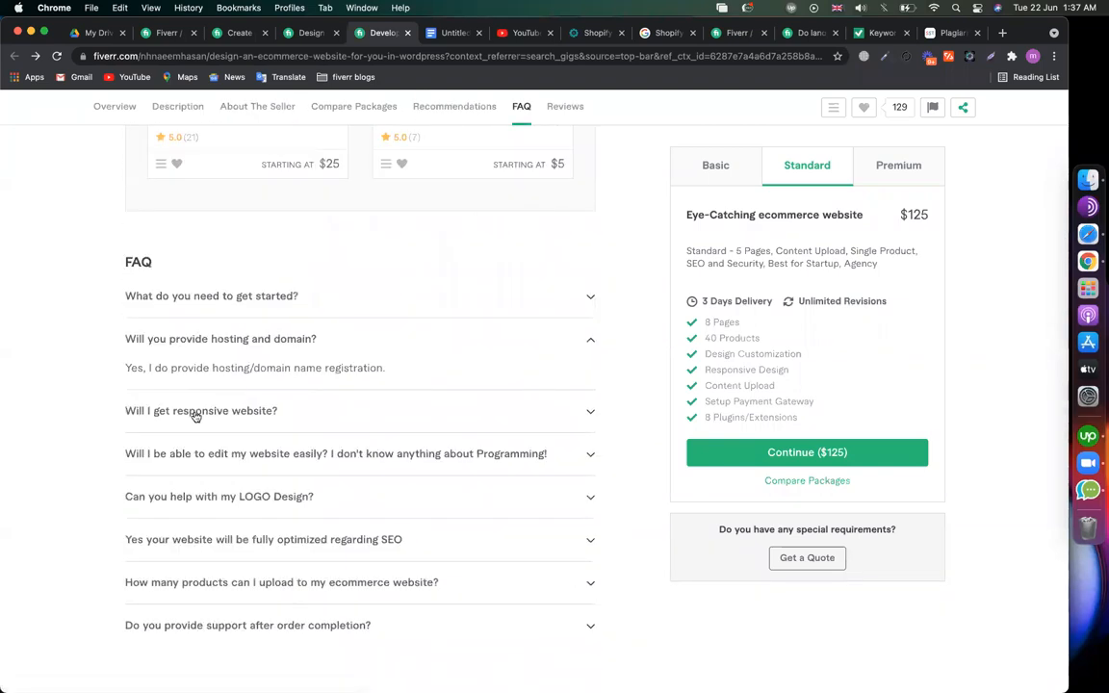
click(195, 412)
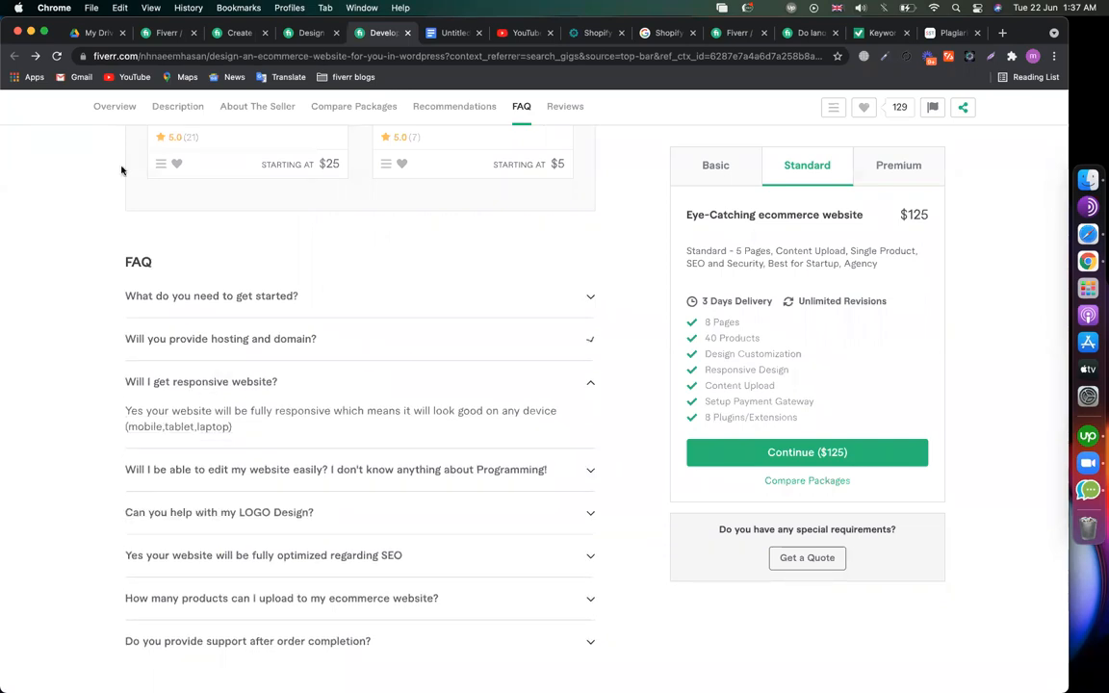
- Complete the new FAQ question in the gig editor by adding "ecommerce website" at its end
click(165, 34)
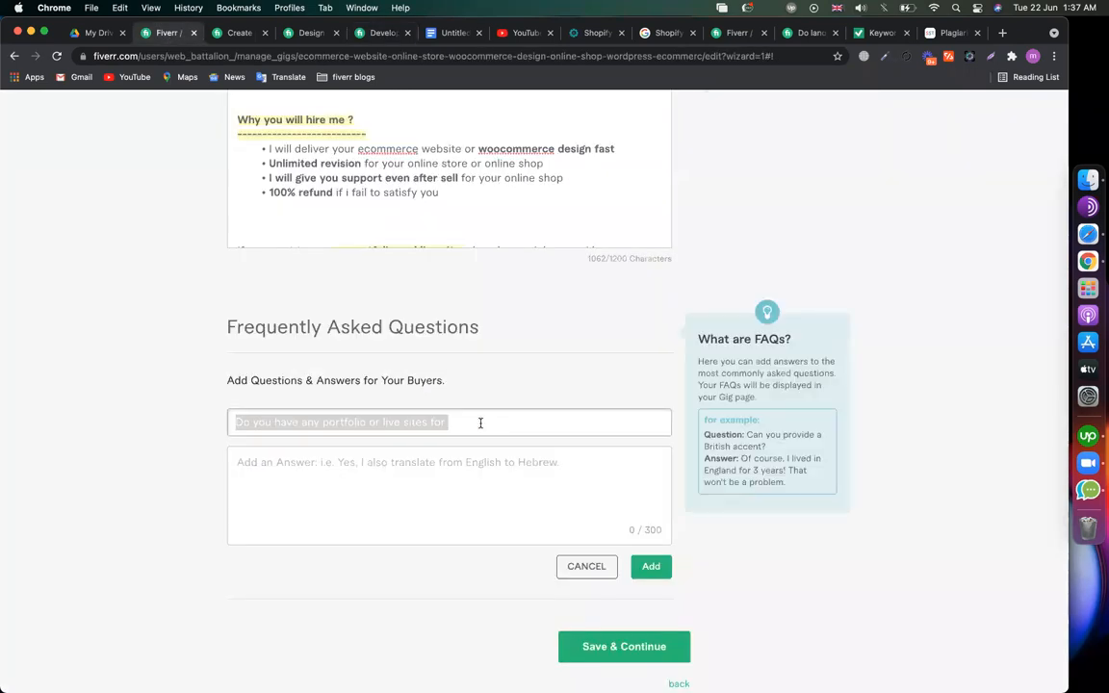
click(481, 422)
text(ecommerce website?)
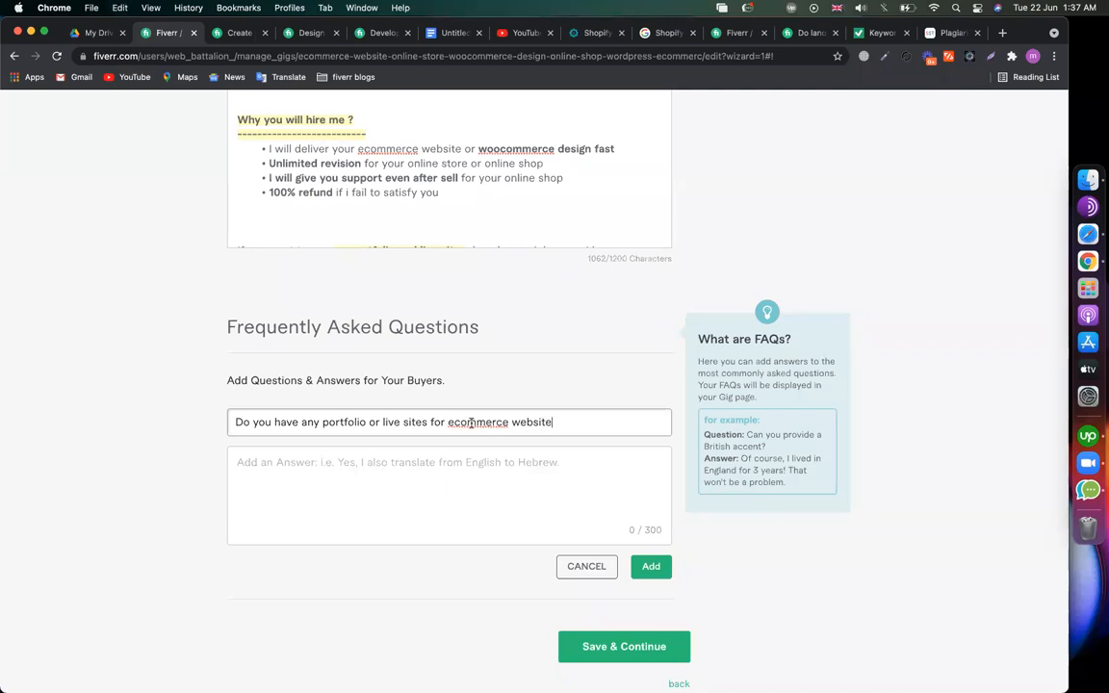
- Punctuate the portfolio question with a question mark and begin its answer with "yes, i have already design 40+ sites."
click(534, 470)
text(yes, i have already design 40+ sites.)
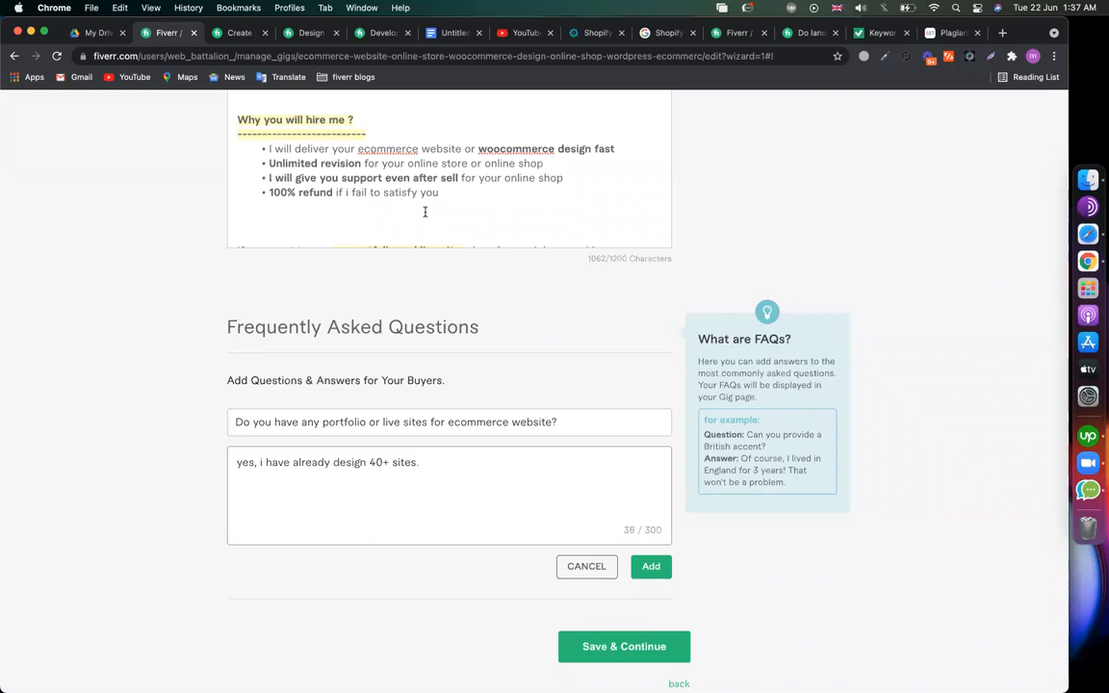
- Switch to the webbattalion Chrome profile and open Google Drive there, dismissing the offer to restore pages
click(1032, 56)
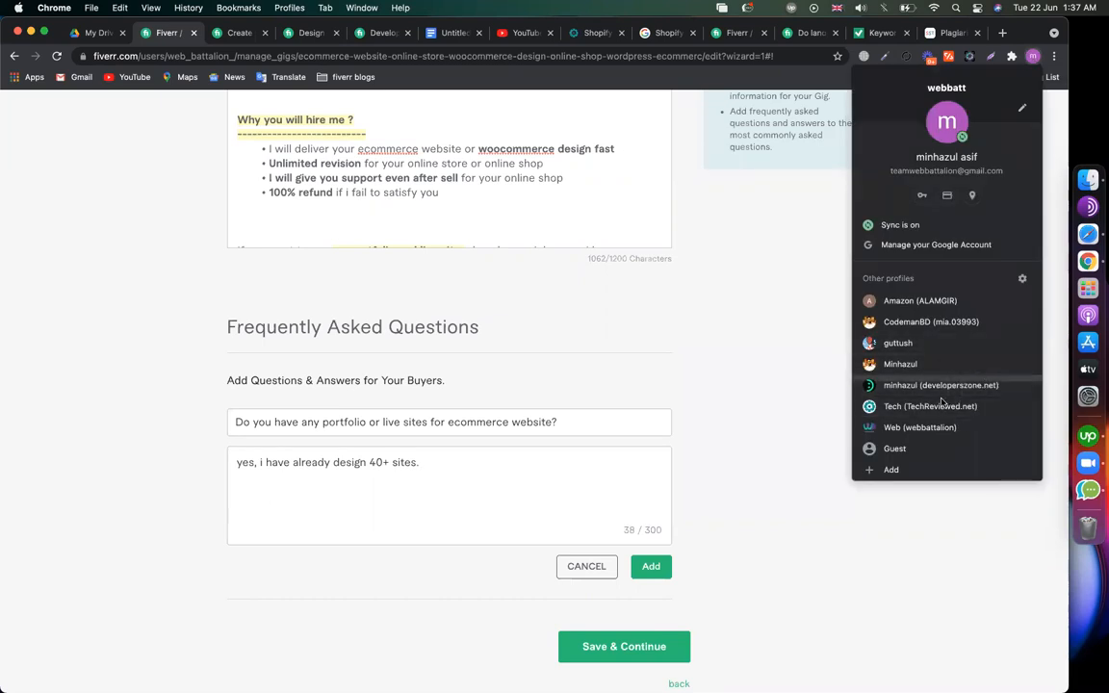
click(920, 427)
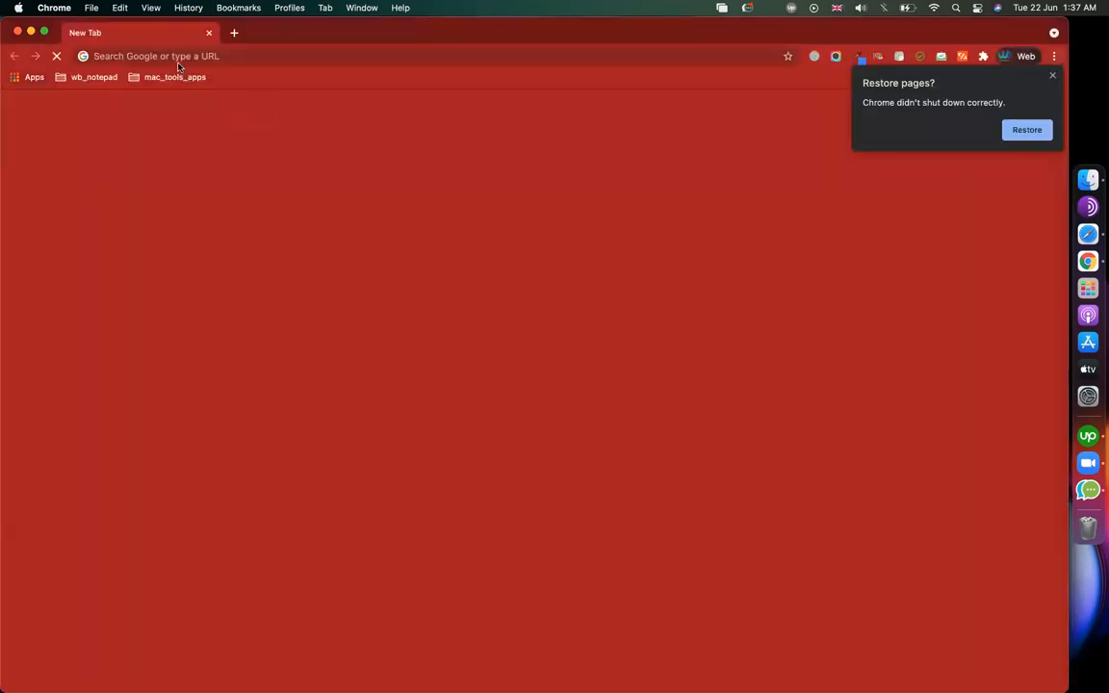
text(drive)
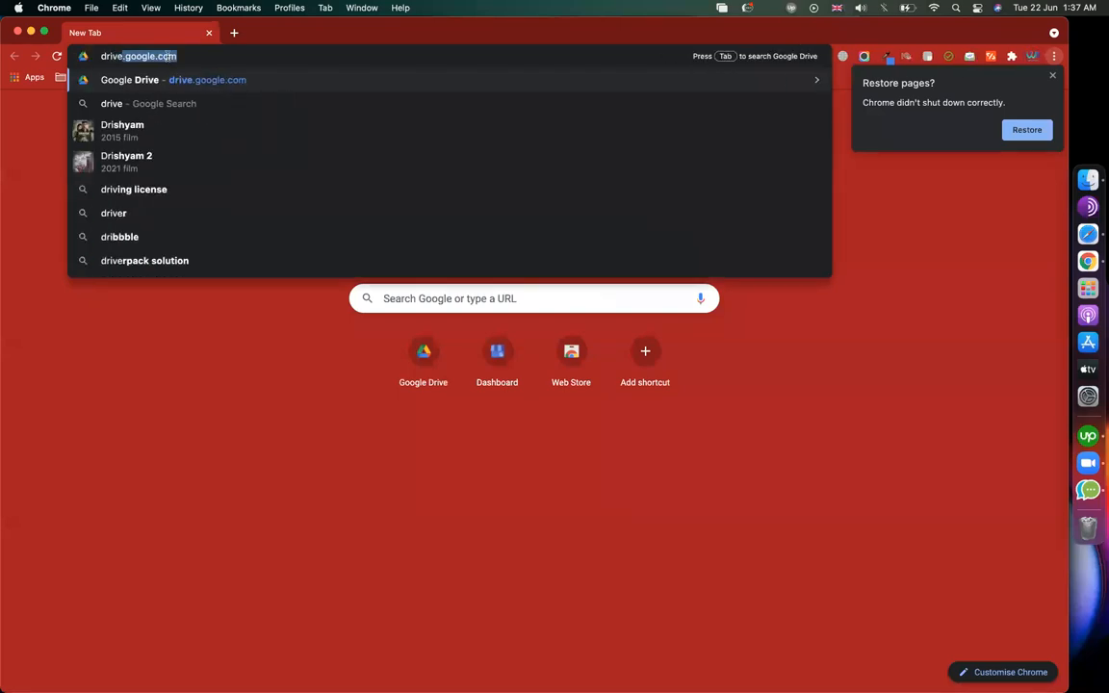
key(Return)
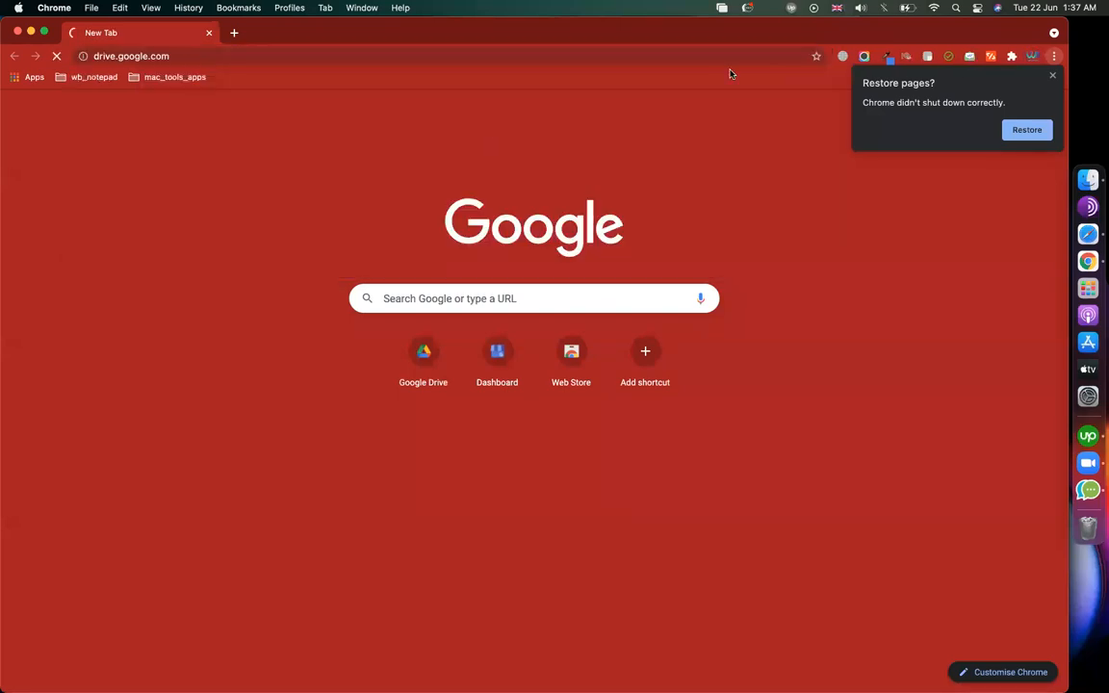
click(1053, 77)
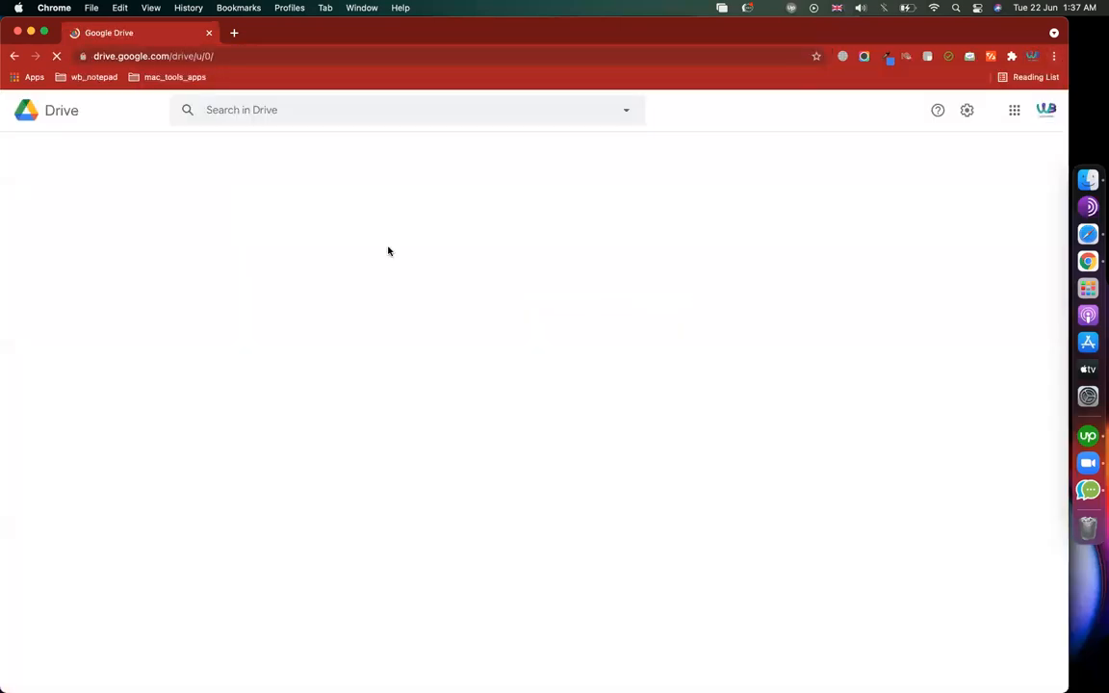
- Search Drive for "live" and open the "LIVE SITES - woocommerce" document
click(261, 109)
text(l)
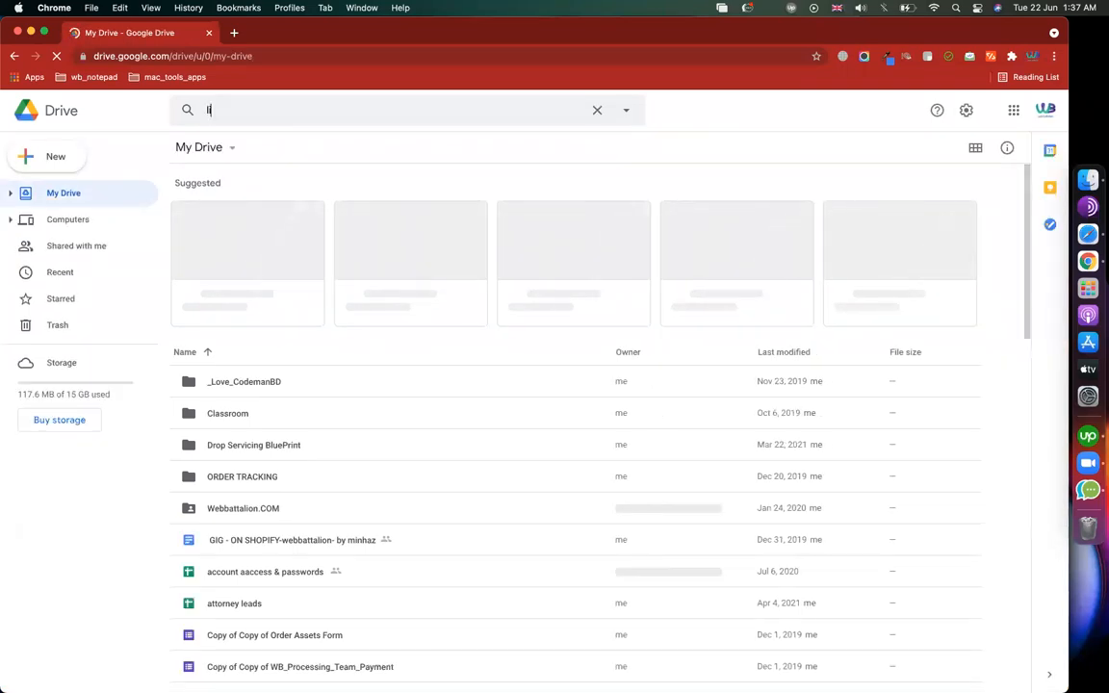
click(209, 109)
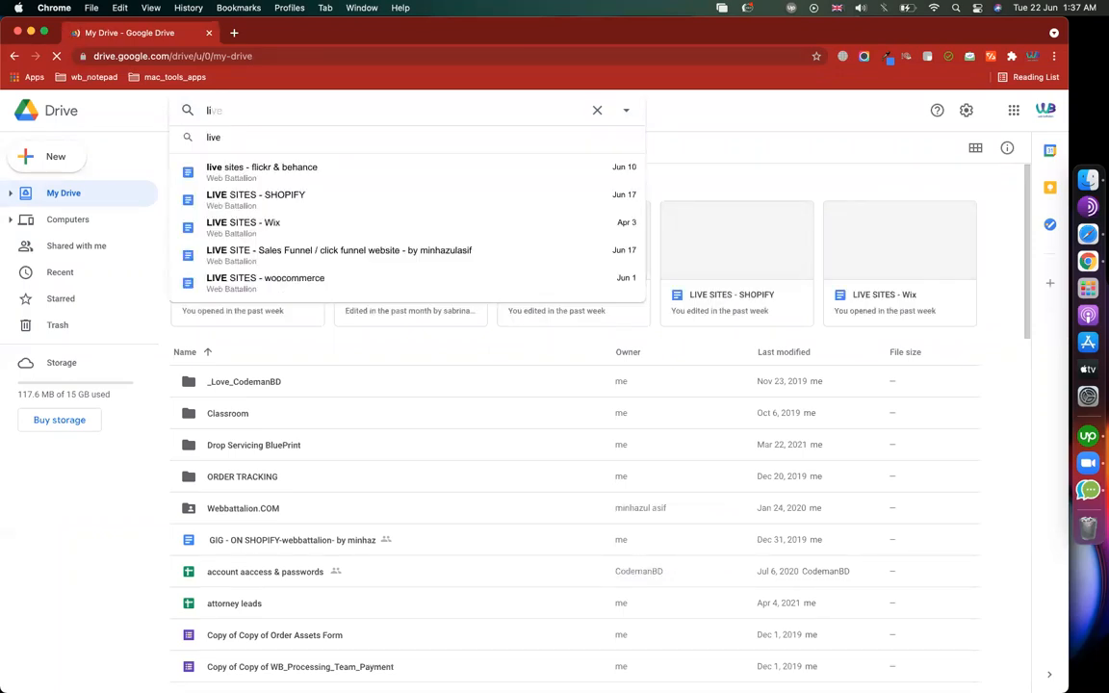
click(313, 281)
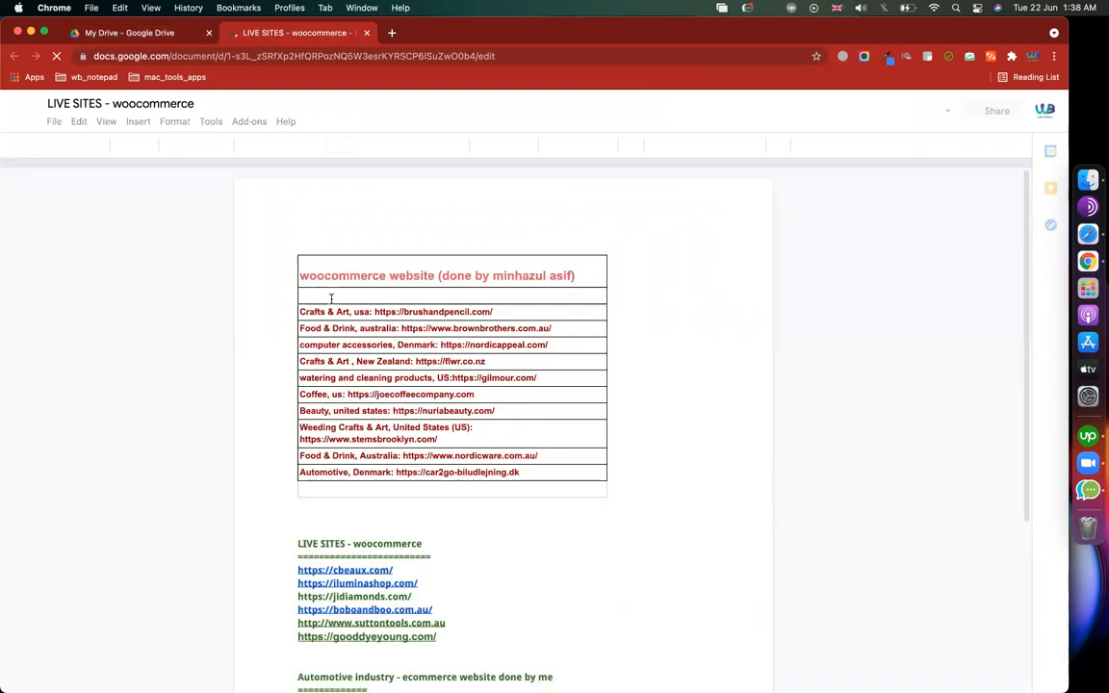
- Copy the six links under the "LIVE SITES - woocommerce" heading into the portfolio answer in the webbatt profile's gig editor and add the FAQ
scroll(393, 435, down, 10)
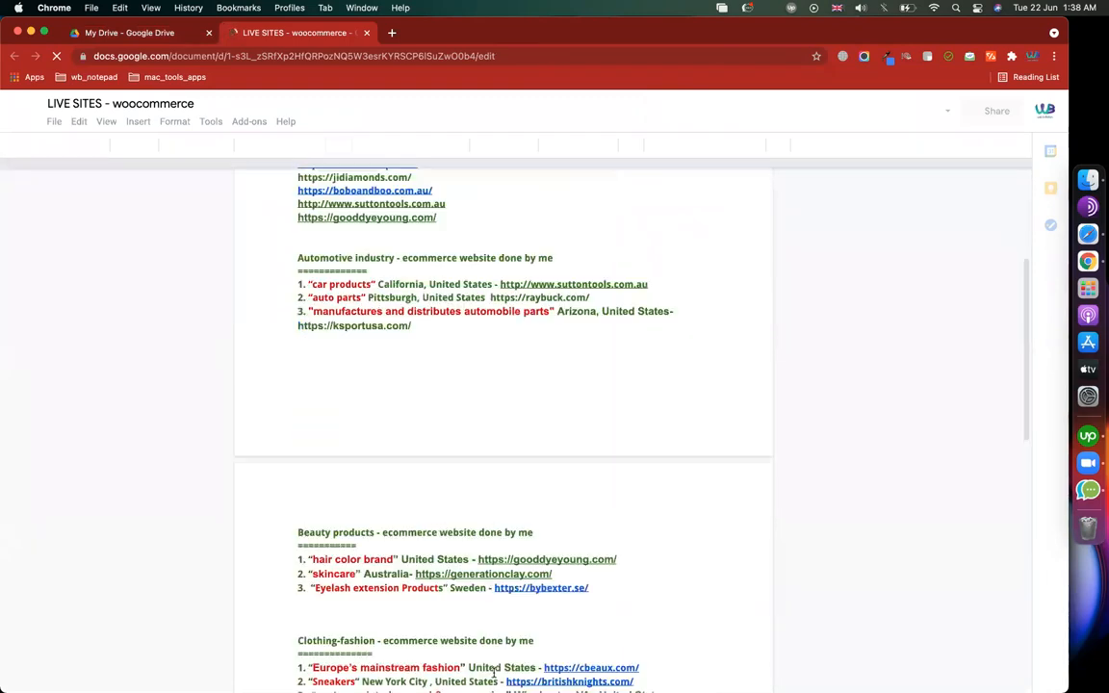
scroll(459, 469, up, 6)
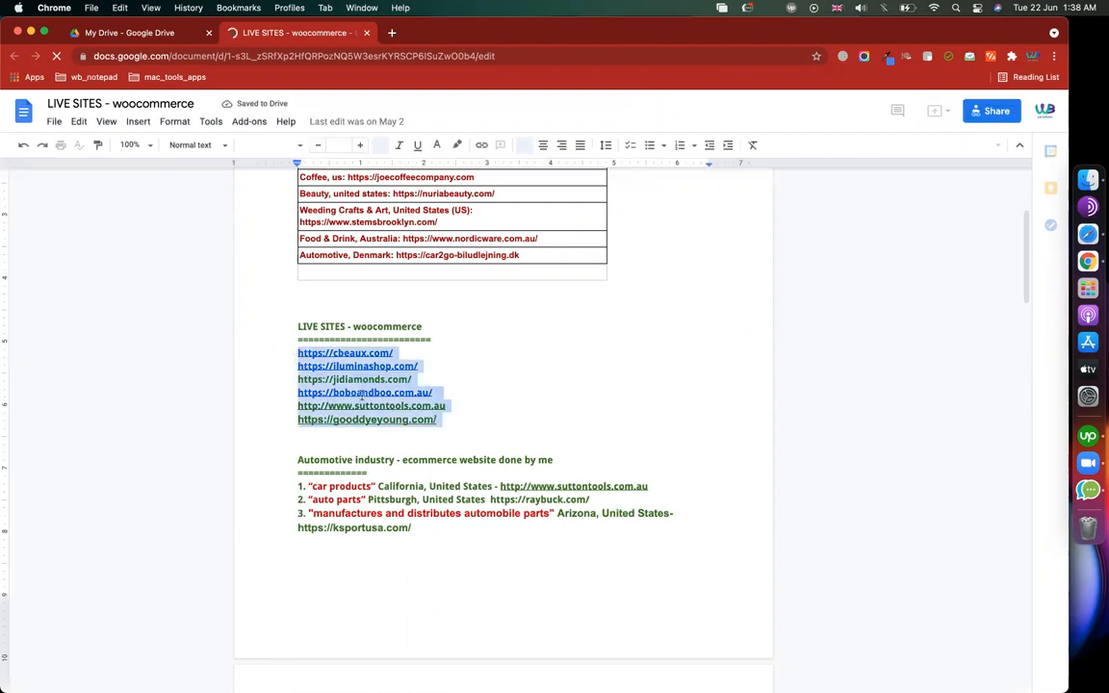
click(1031, 58)
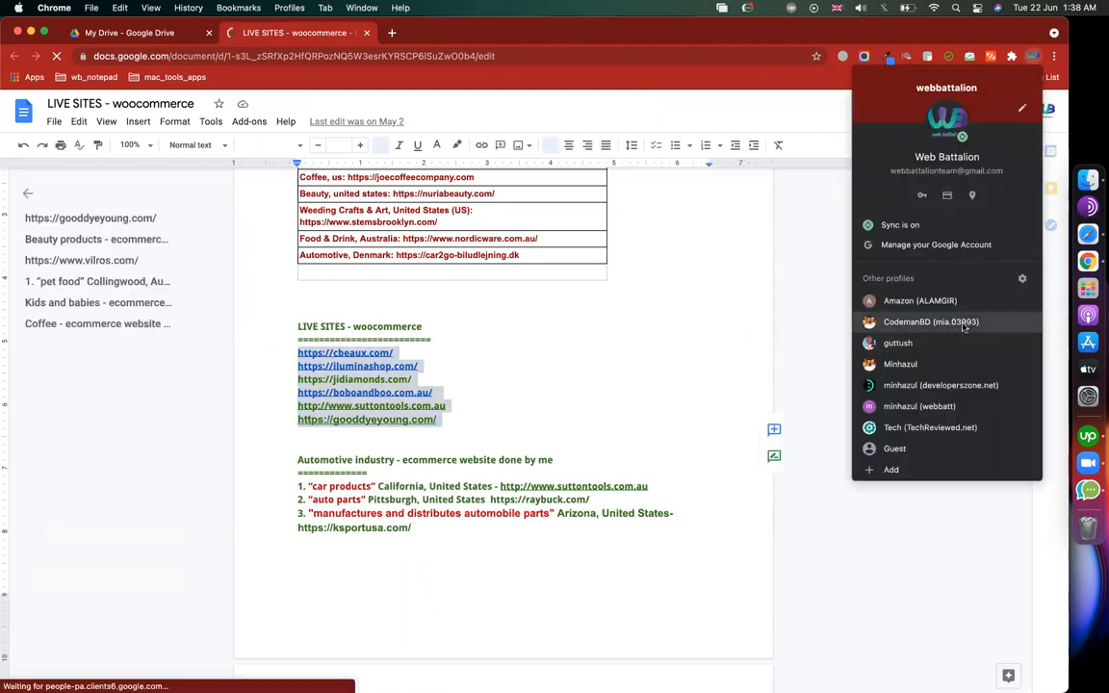
click(919, 406)
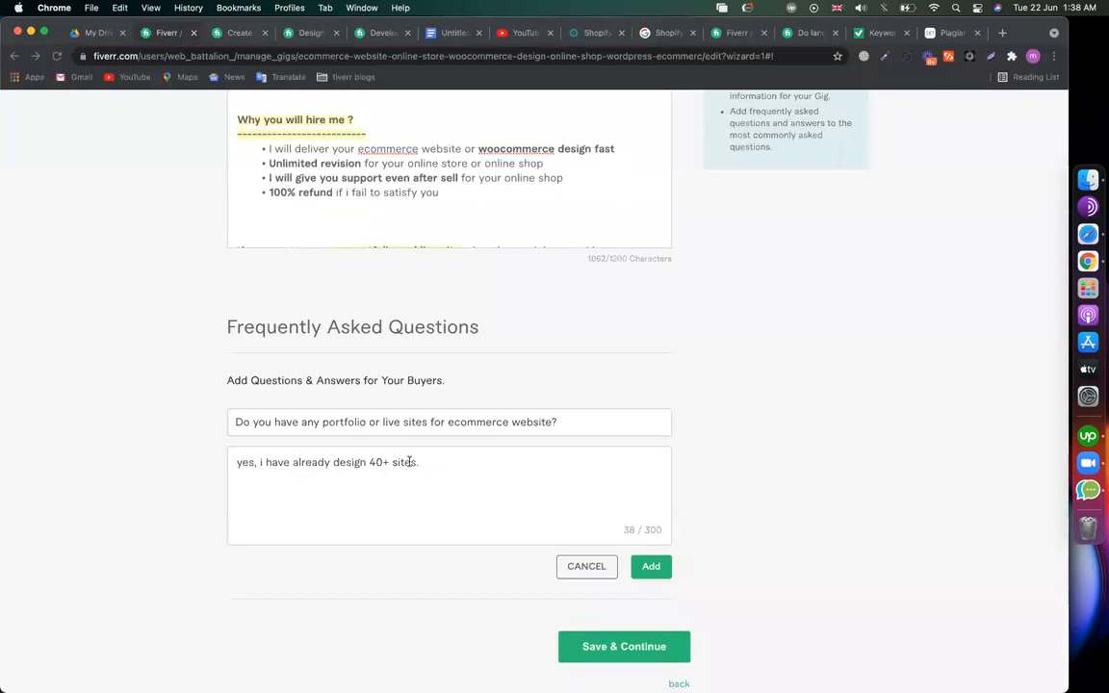
key(super+v)
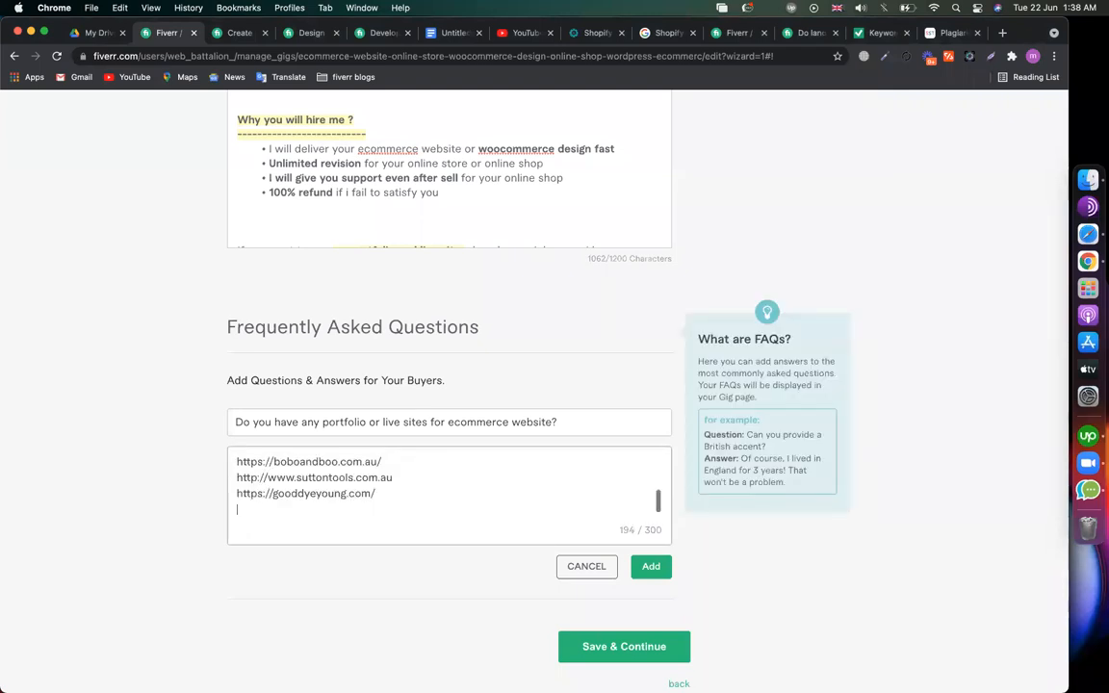
scroll(452, 491, up, 3)
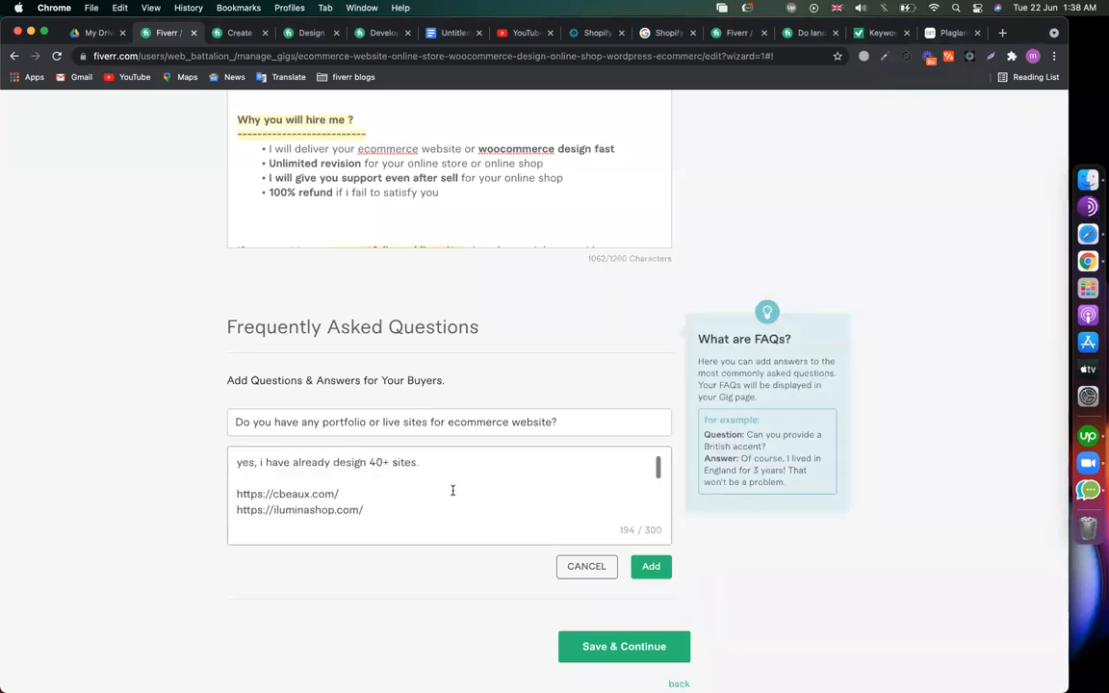
click(649, 566)
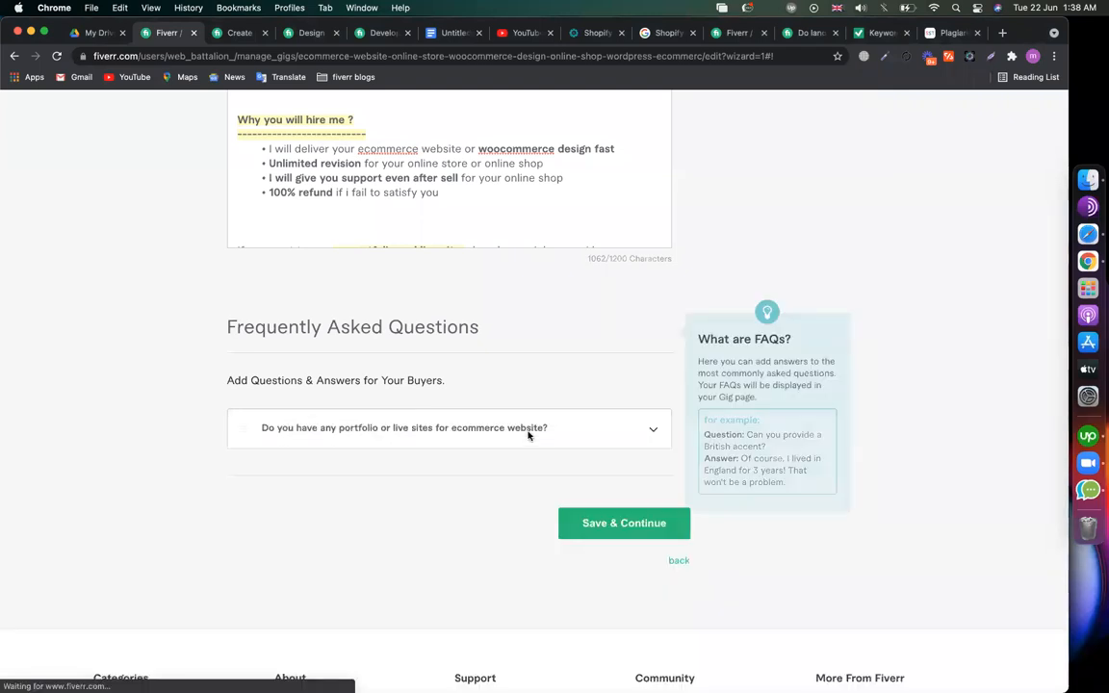
- Find the "When you can start working ?" FAQ in the landing page gig and copy its question and answer
click(753, 32)
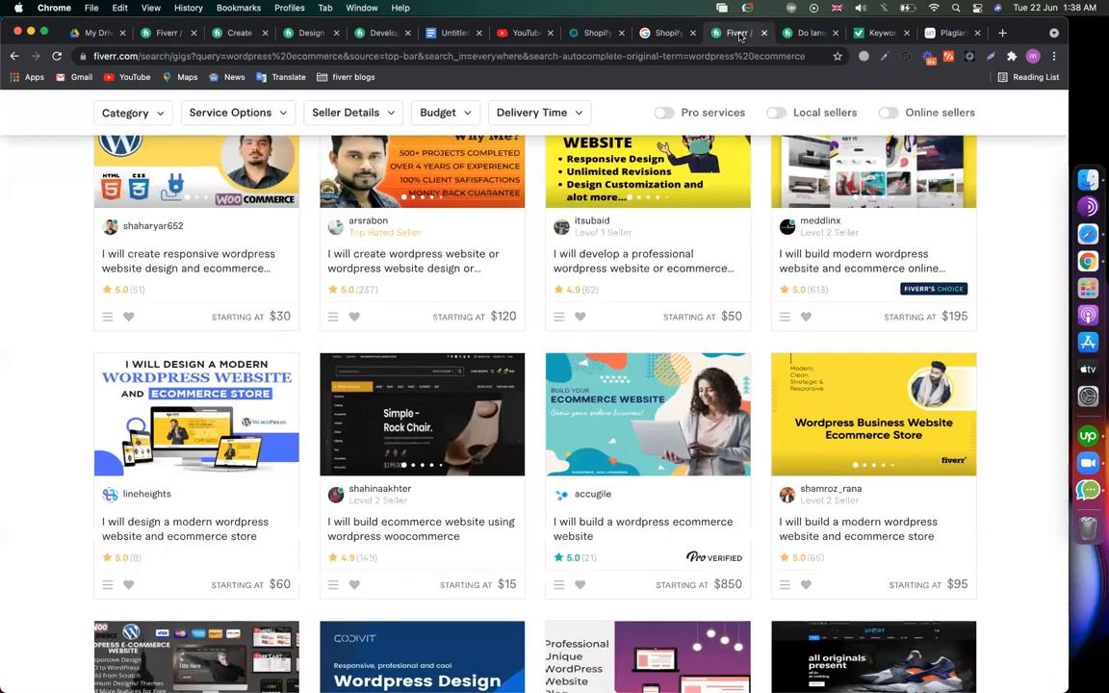
click(800, 35)
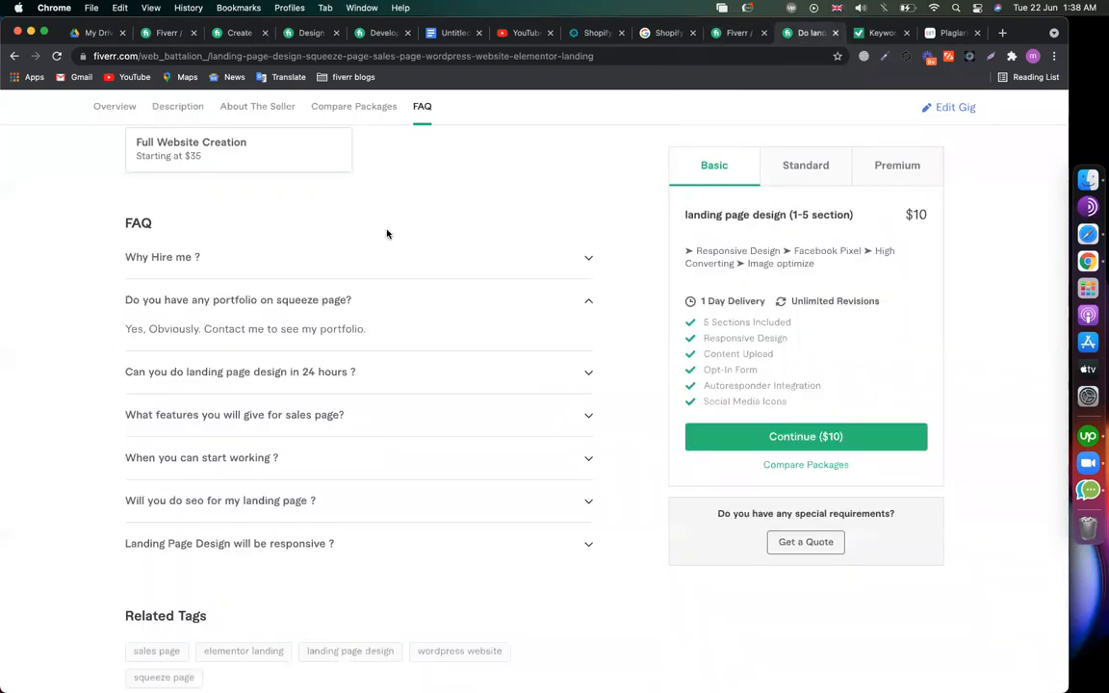
scroll(494, 227, up, 15)
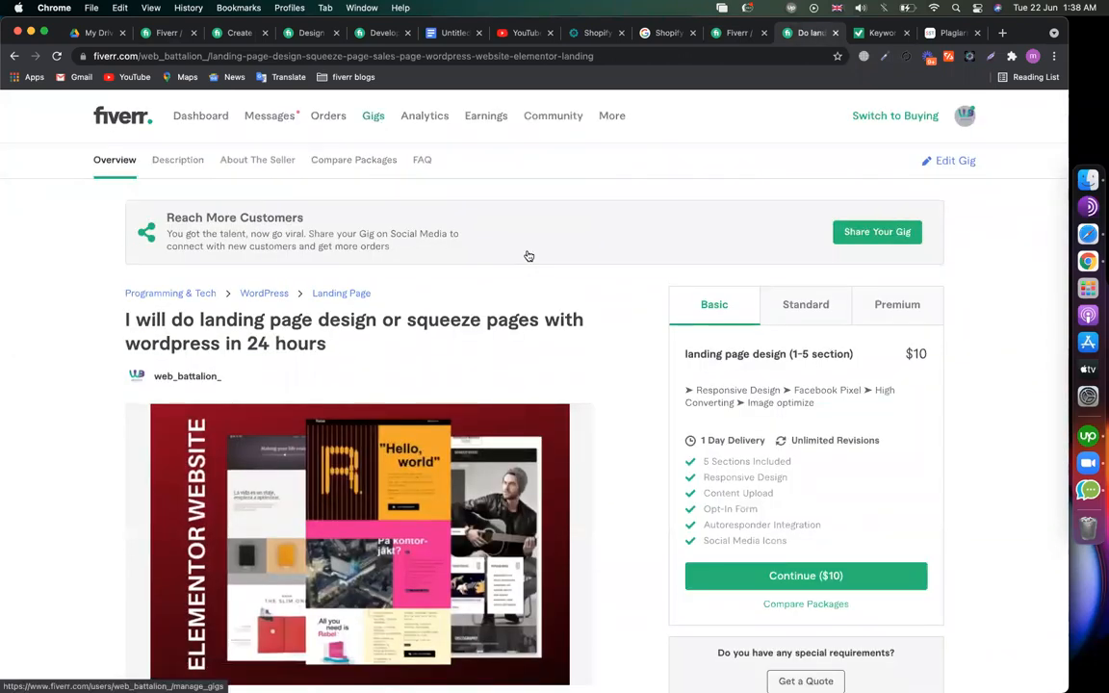
scroll(608, 347, down, 3)
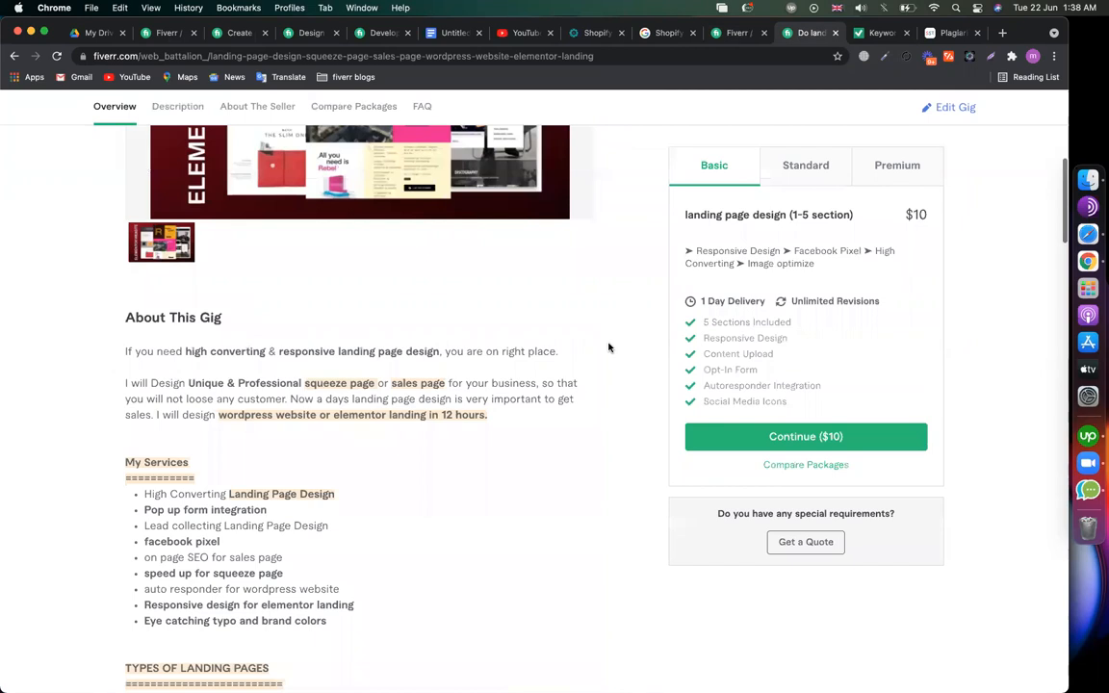
scroll(608, 348, down, 10)
scroll(608, 347, down, 10)
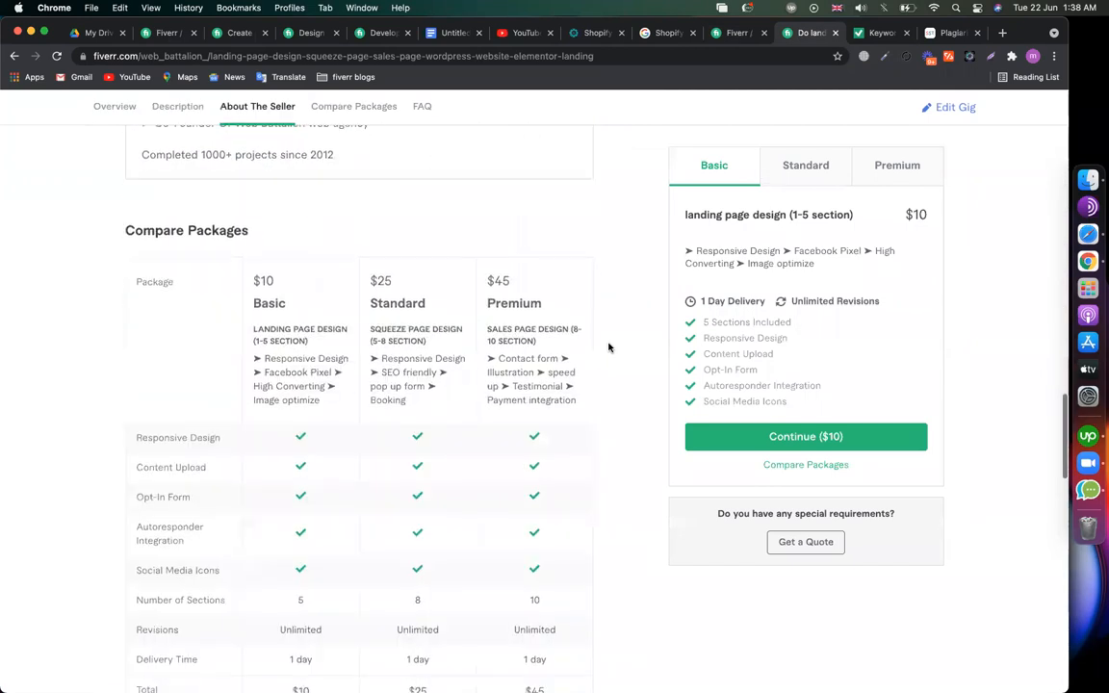
scroll(608, 347, down, 14)
click(179, 346)
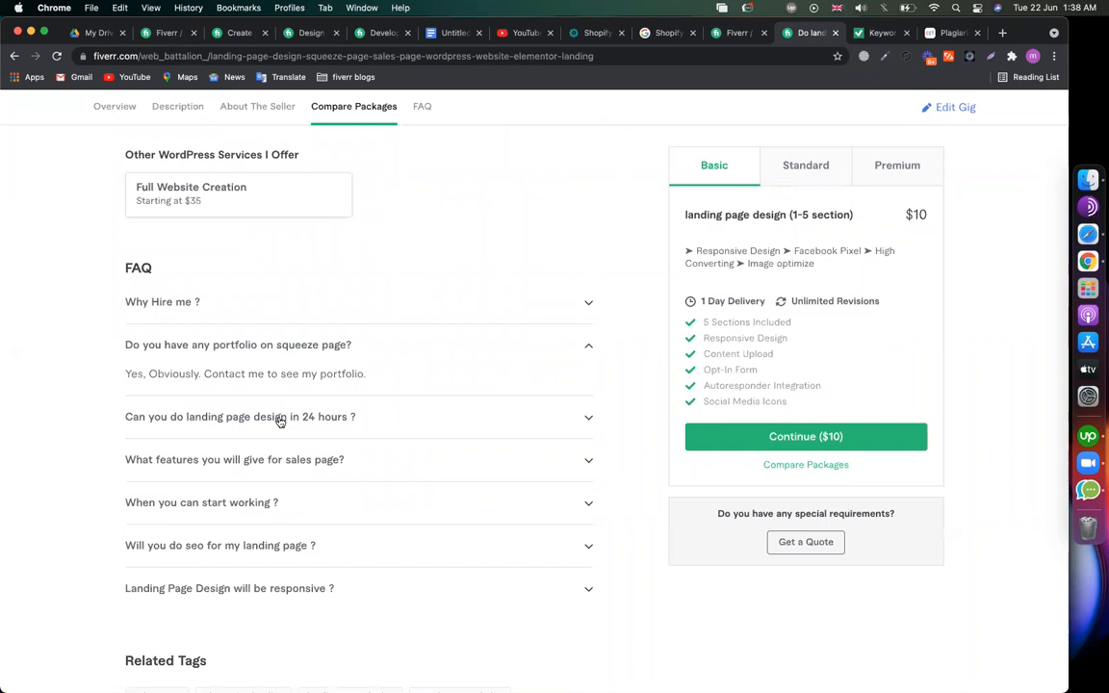
click(288, 502)
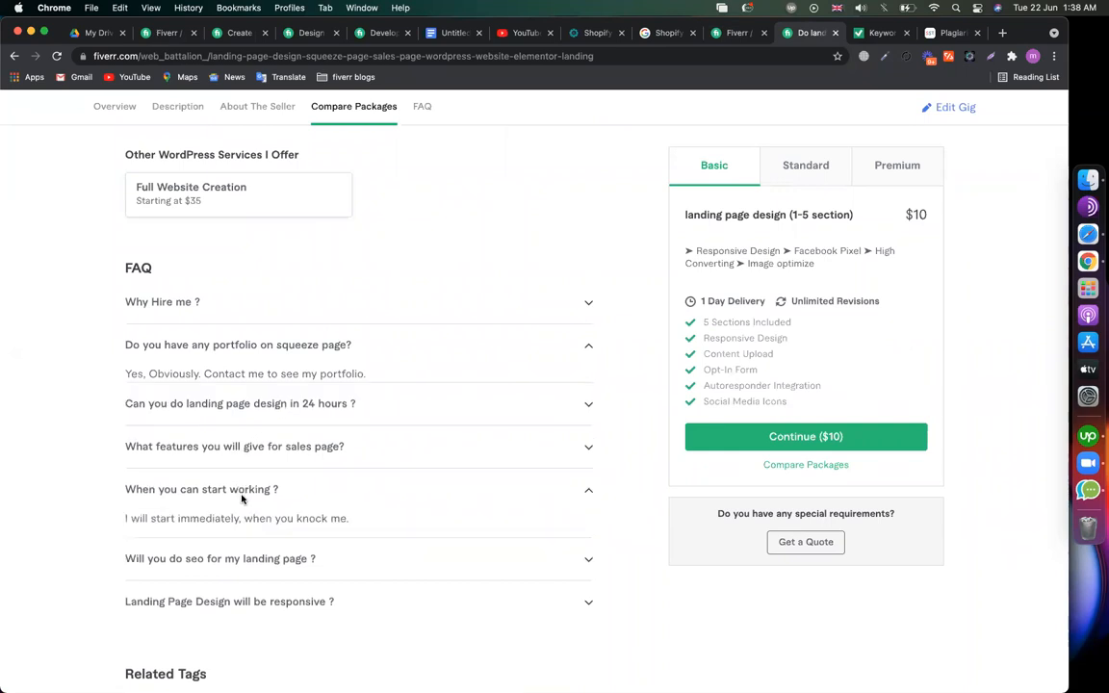
drag(343, 501, 128, 475)
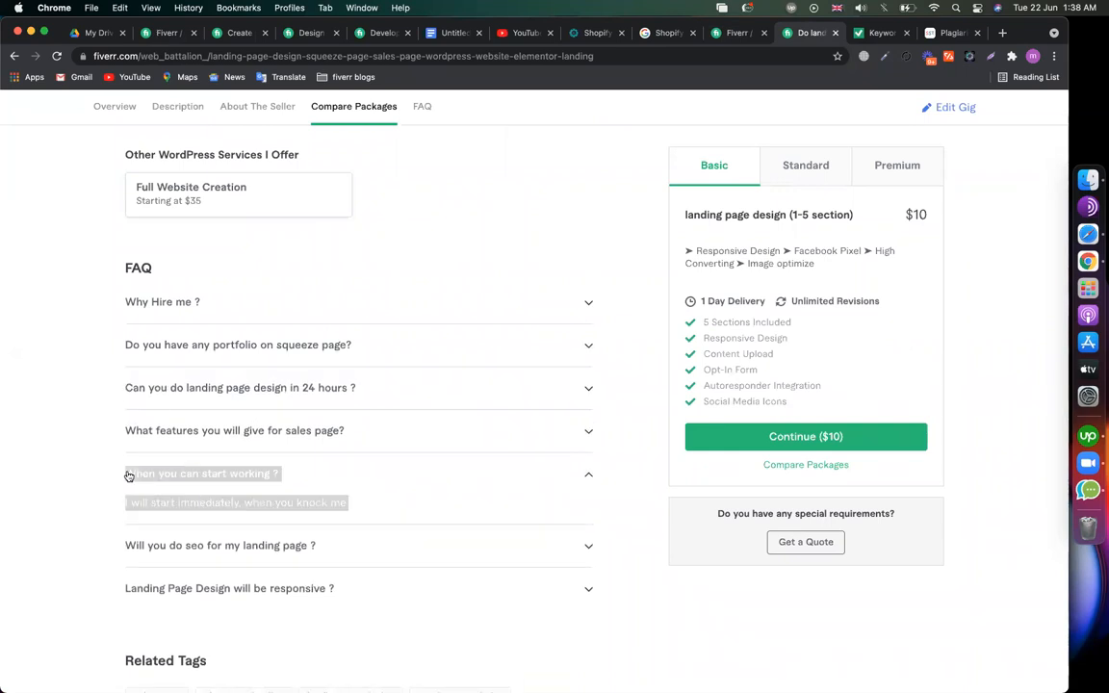
- Start a new FAQ in the gig editor with question "When you can start working ?" and answer "I will start immediately, when you knock me."
click(160, 34)
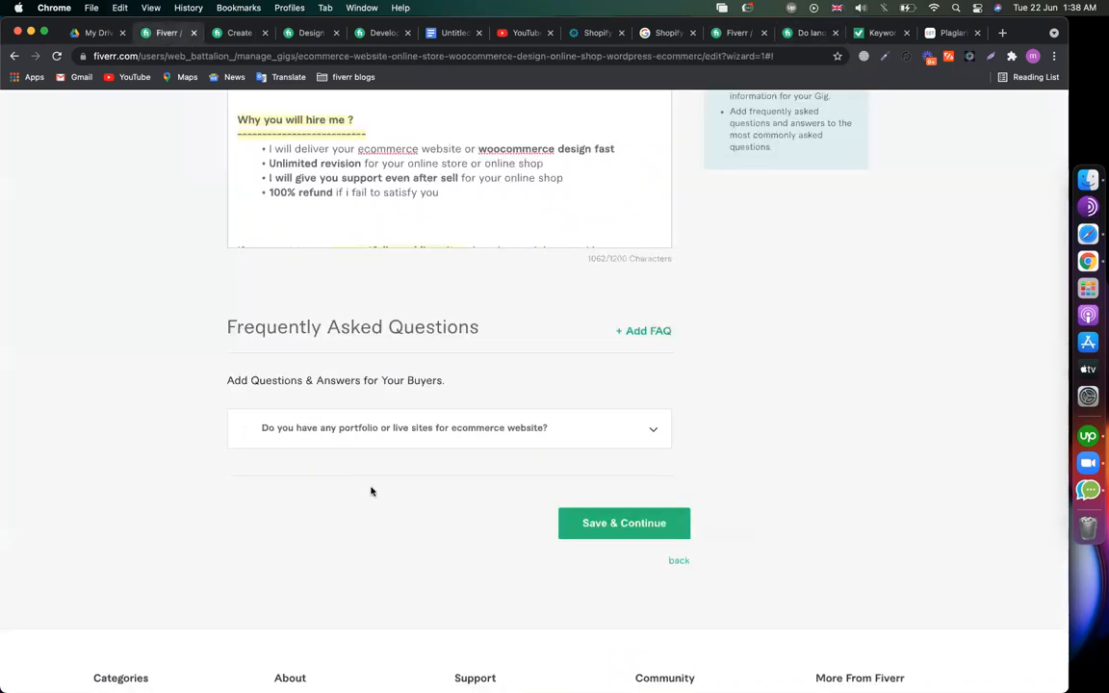
click(626, 334)
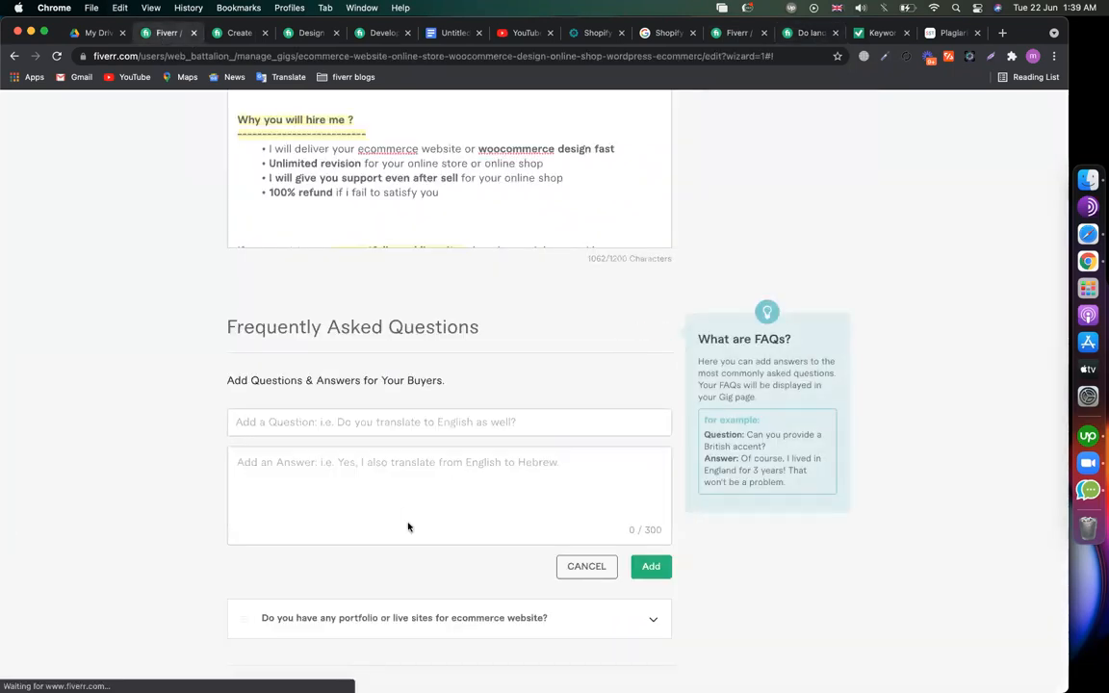
click(339, 469)
text(When you can start working ?  I will start immediately, when you knock me.)
drag(413, 455, 174, 453)
key(BackSpace)
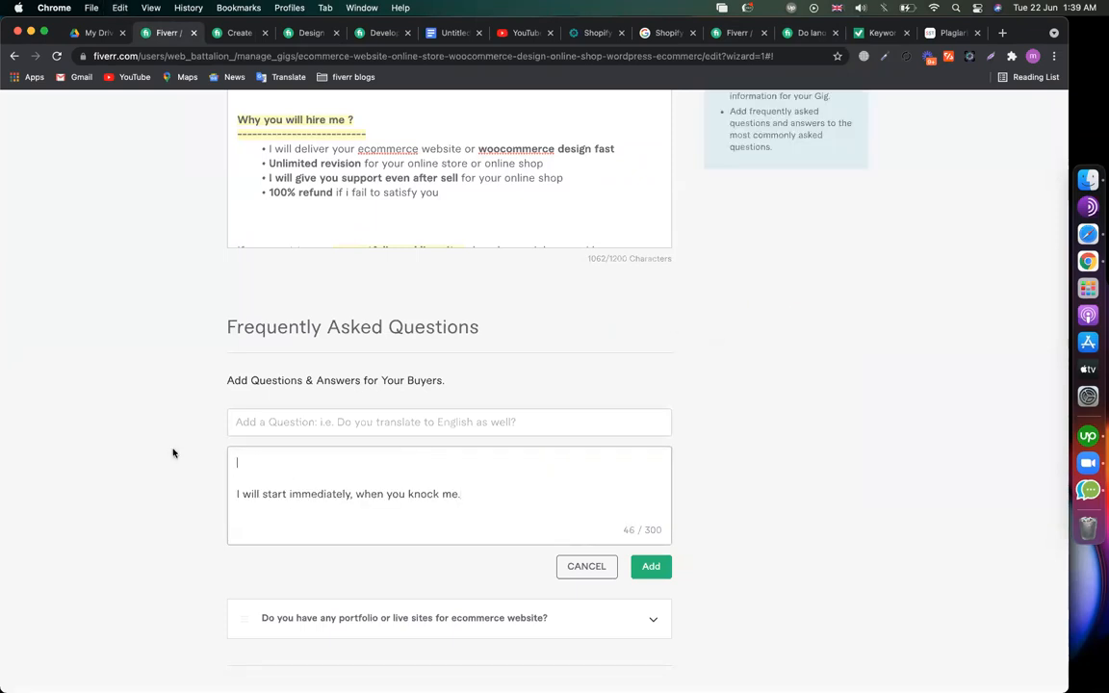
click(233, 421)
text(When you can start working ?)
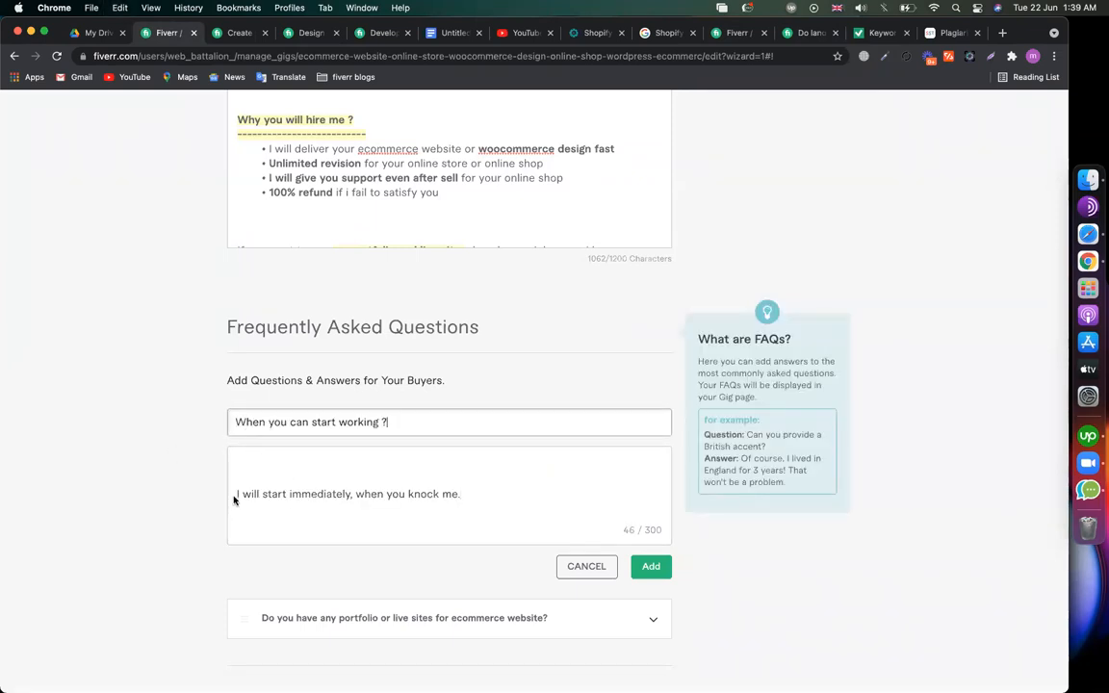
click(236, 496)
key(BackSpace)
key(BackSpace)
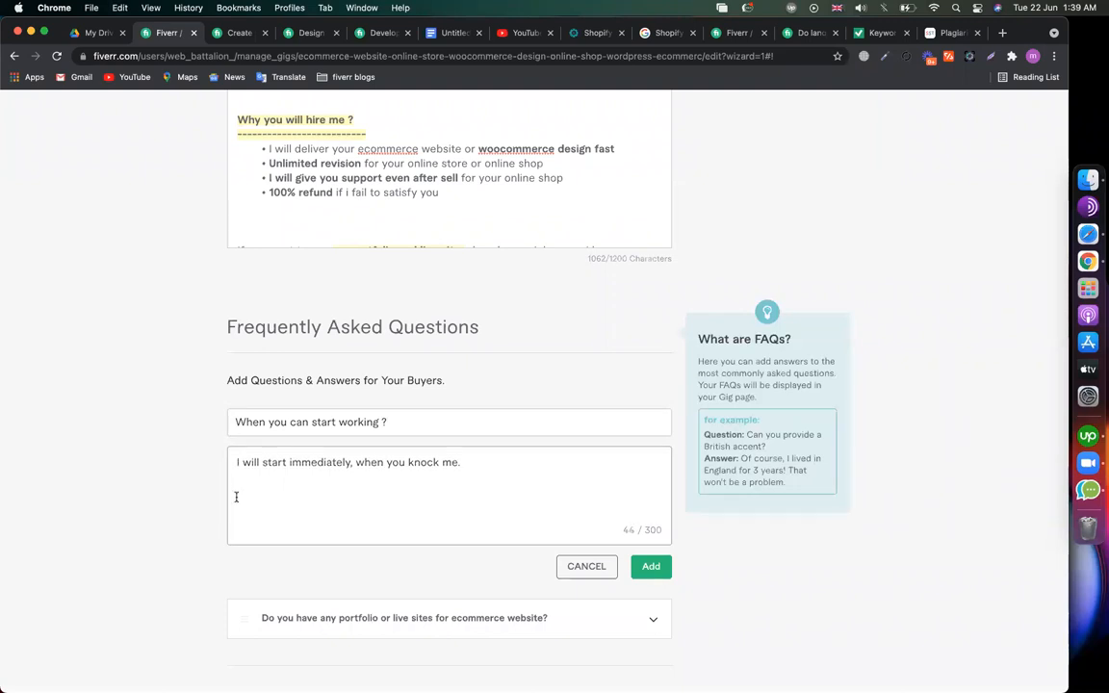
- Extend the question with "for my" and the secondary keyword "online store" from the keyword document, and add the FAQ
click(382, 423)
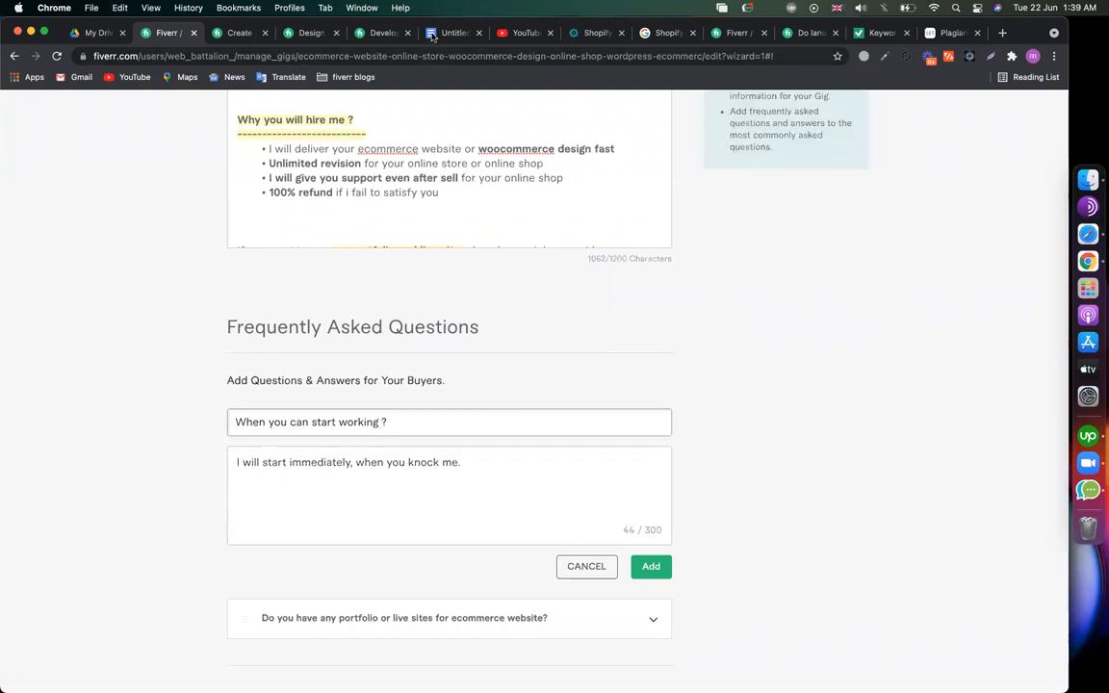
click(432, 36)
drag(369, 341, 305, 339)
key(super+c)
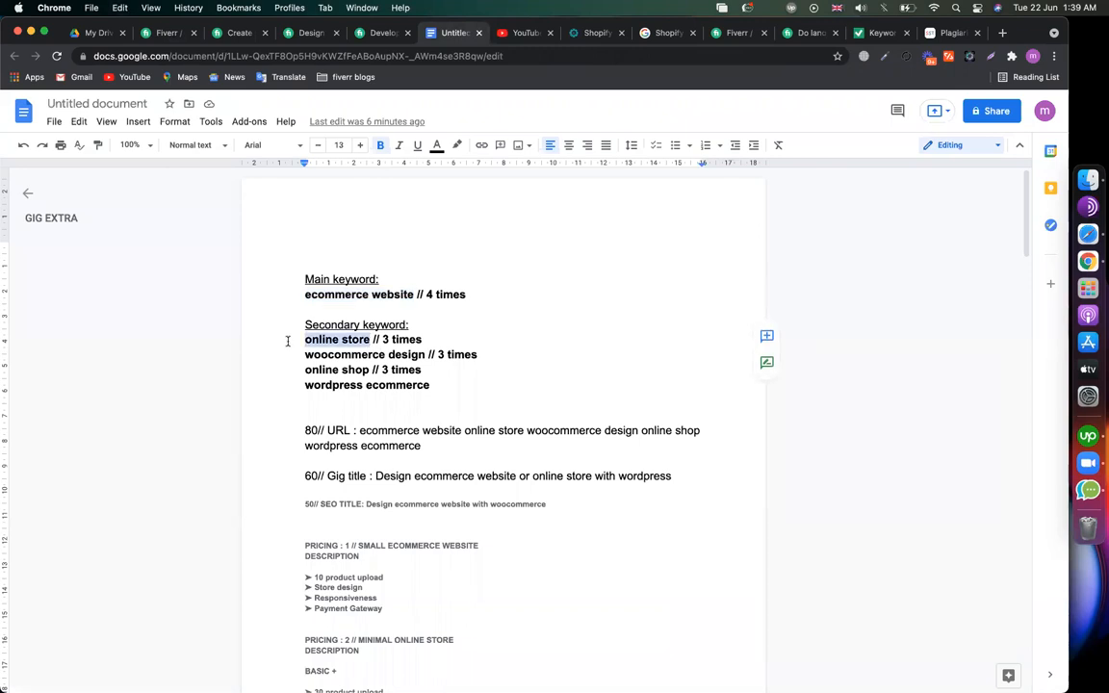
click(167, 40)
text(for my)
key(super+v)
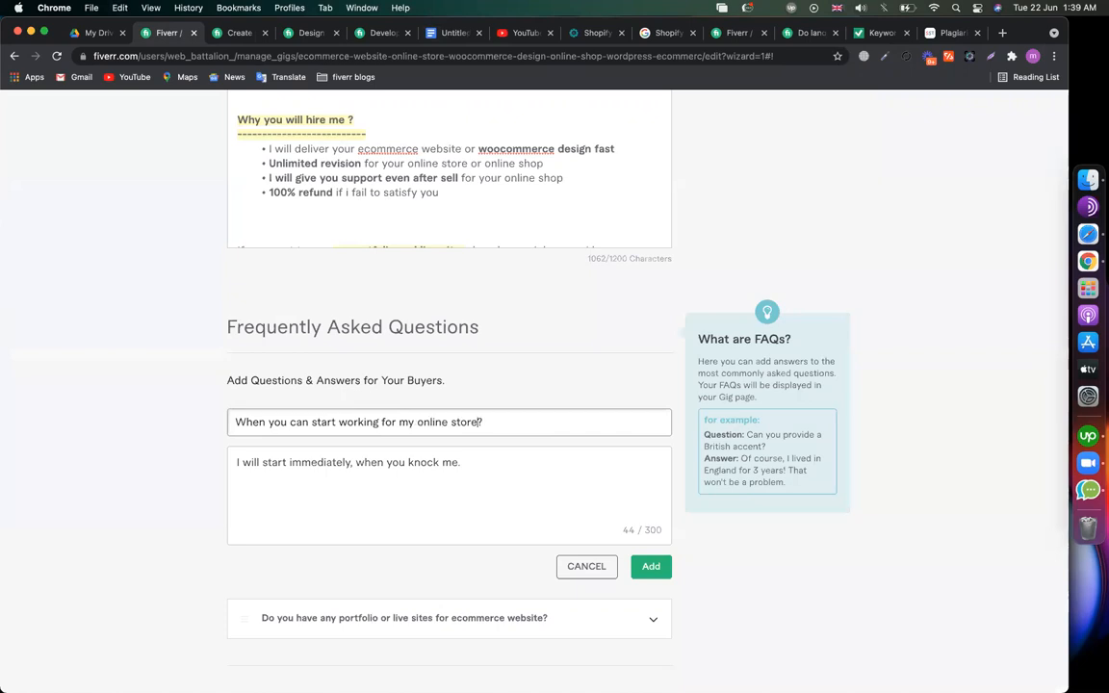
click(652, 564)
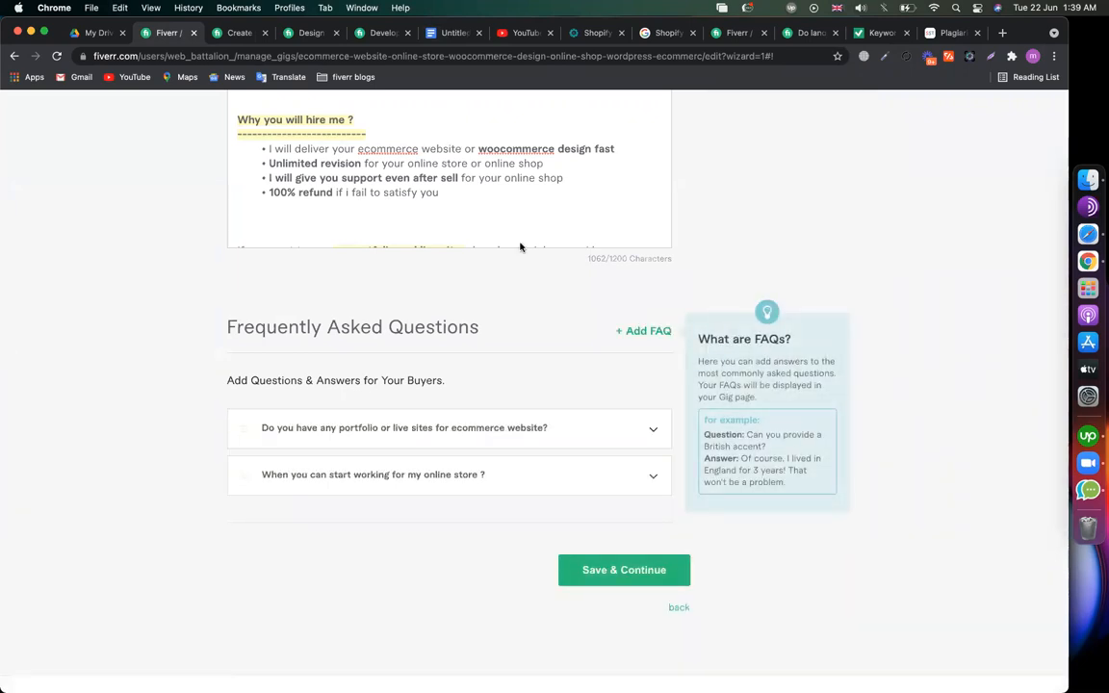
- Select and copy the entire gig description in the ecommerce gig editor
scroll(472, 289, up, 2)
scroll(472, 287, up, 2)
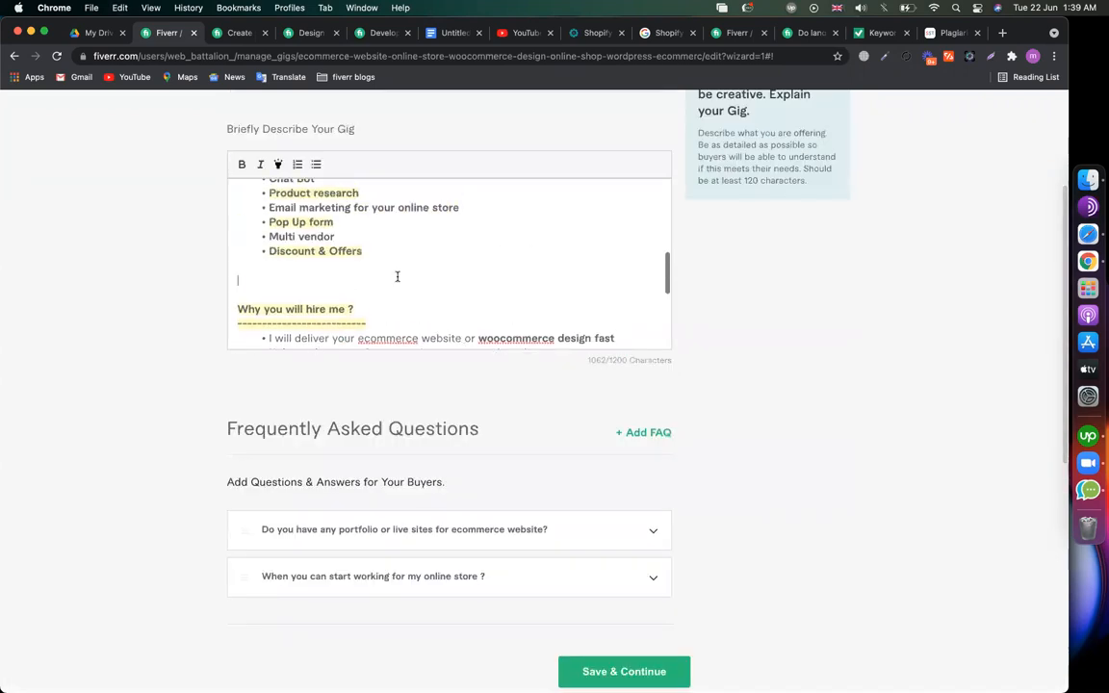
key(super+a)
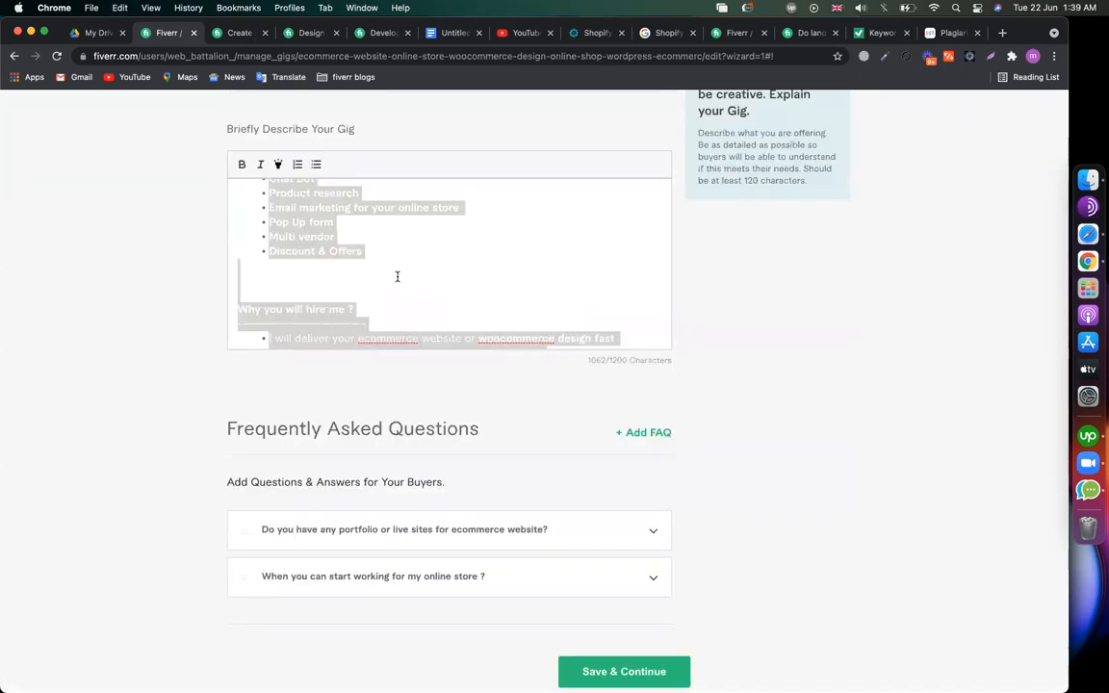
- Add the heading "GIG DESCription" at the end of the keyword document and paste the copied gig description below it
click(450, 33)
scroll(492, 306, down, 15)
scroll(491, 306, down, 15)
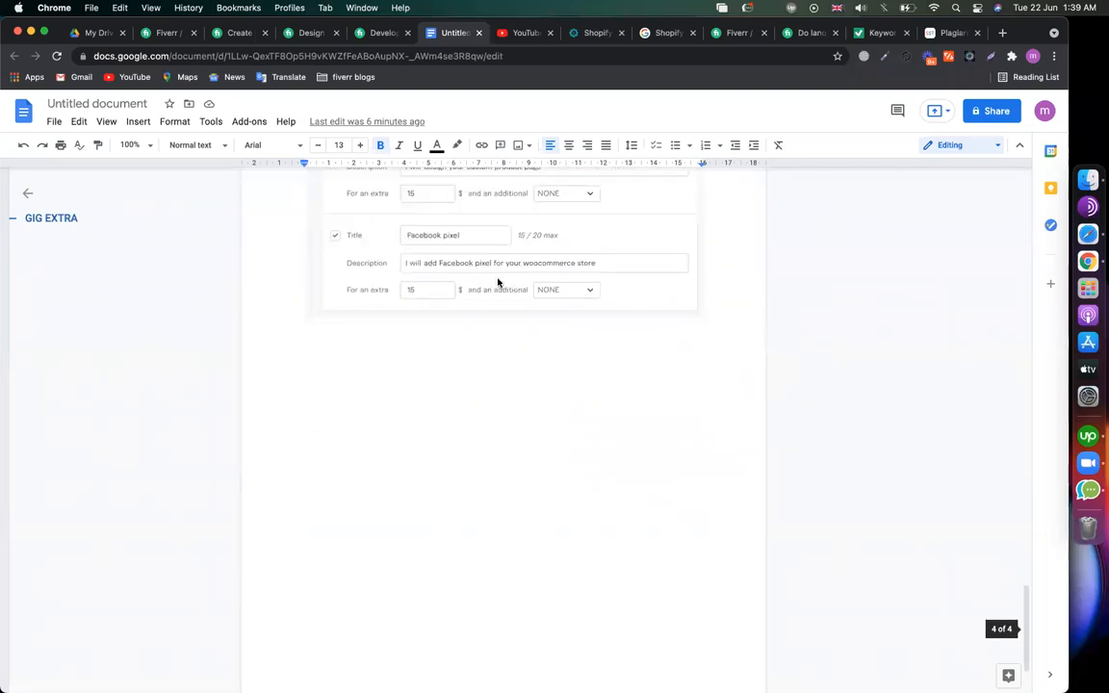
click(705, 409)
key(Return)
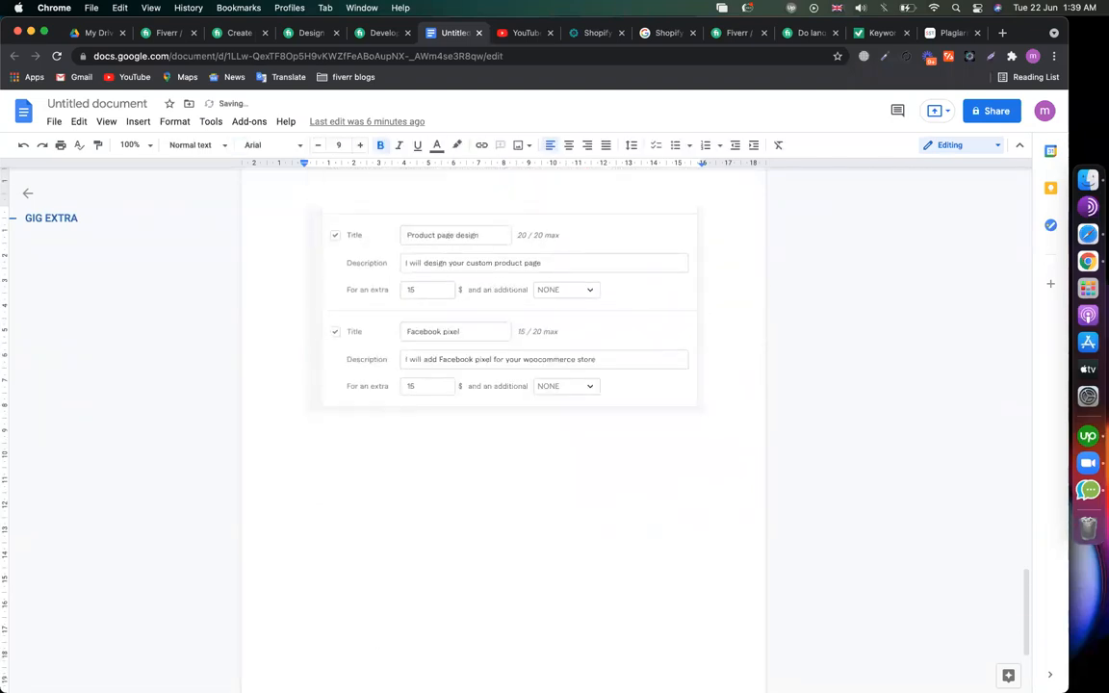
text(GIG DES)
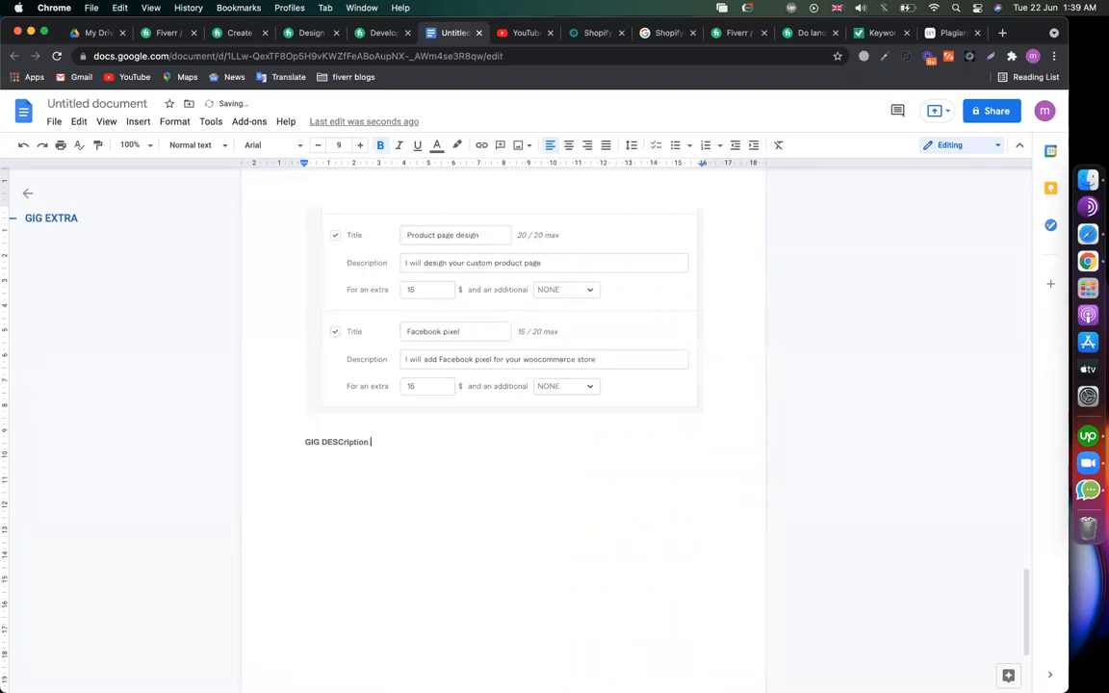
text(Cription)
key(Return)
key(super+v)
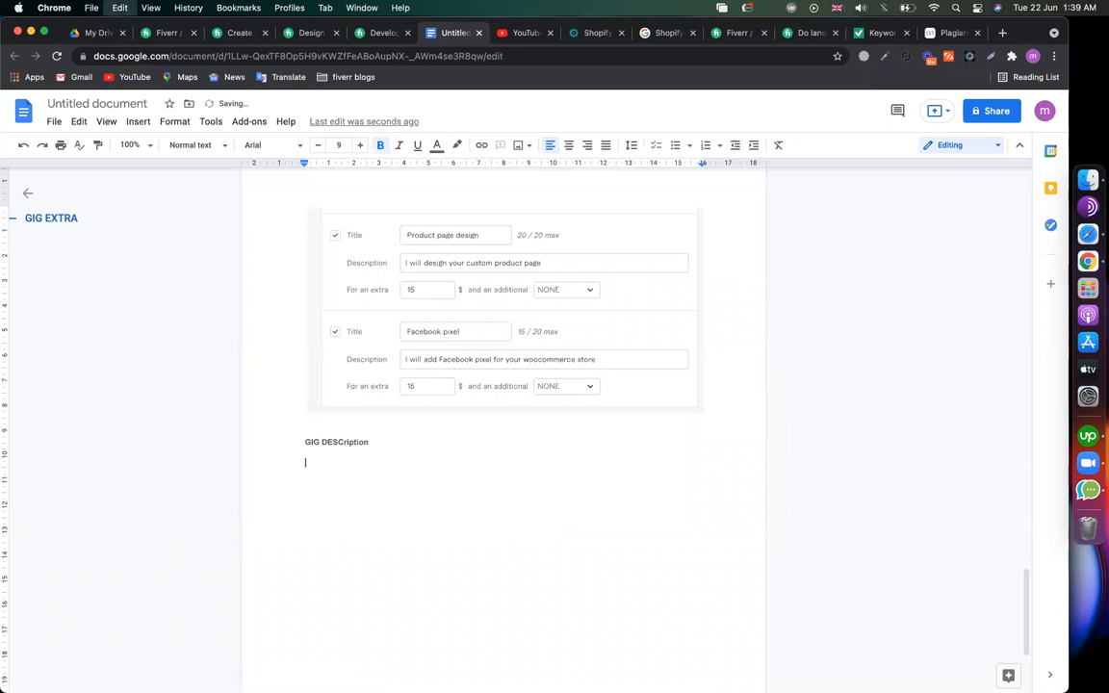
key(Return)
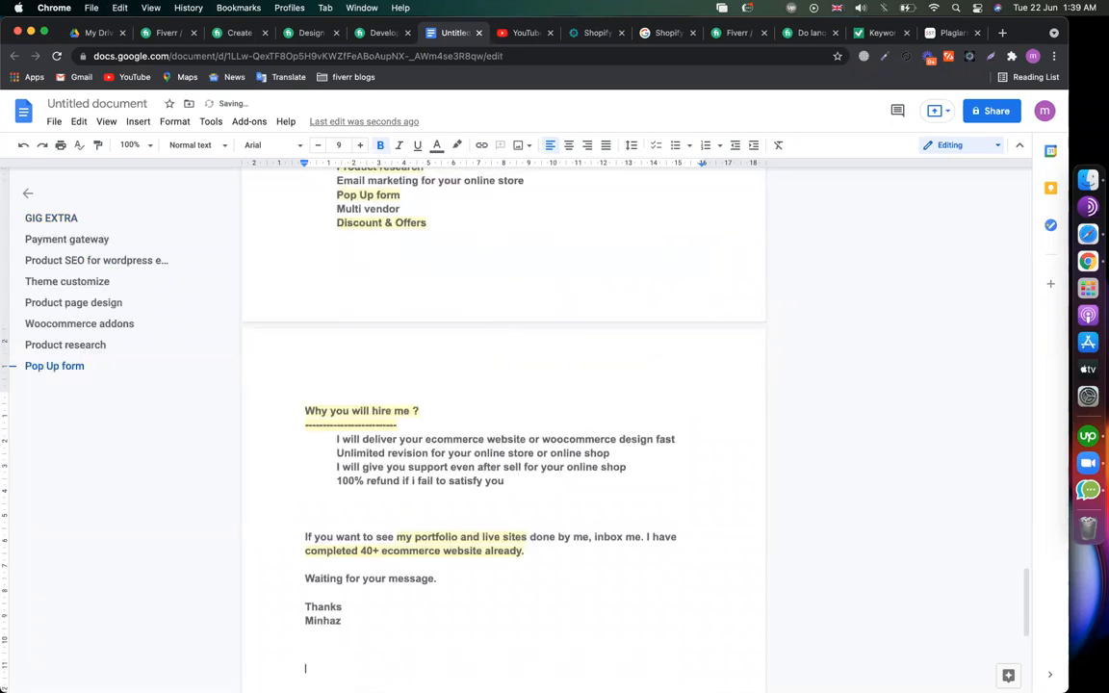
scroll(410, 476, down, 4)
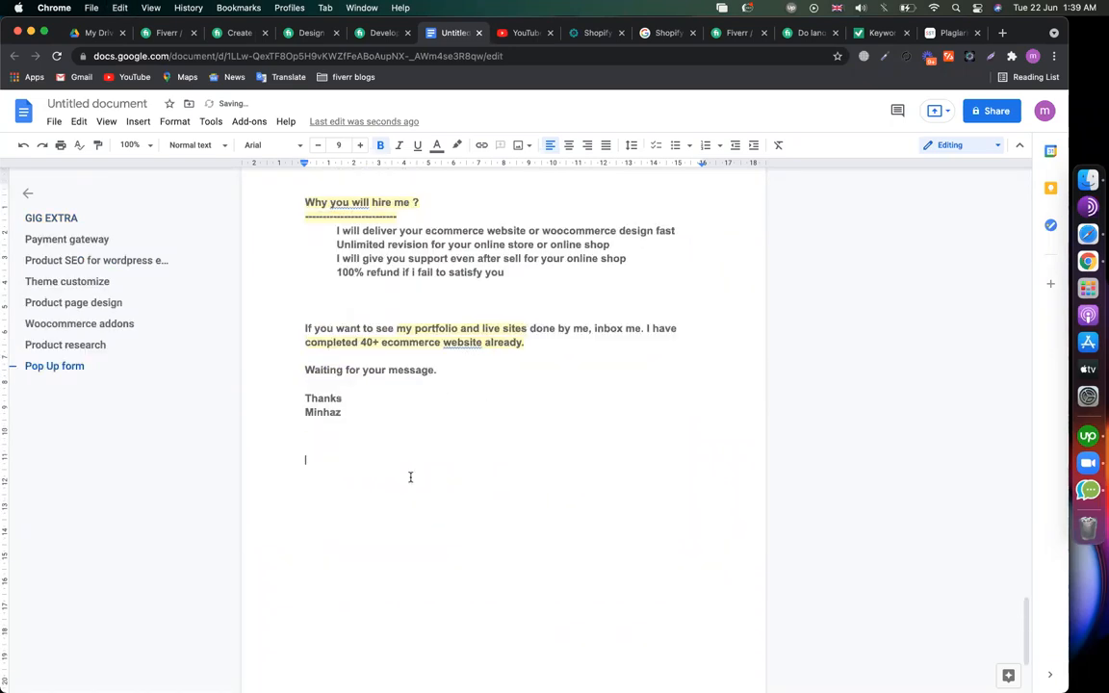
- Capture a screenshot of the complete FAQ section in the landing page gig, from the FAQ heading to "Landing Page Design will be responsive ?"
click(739, 35)
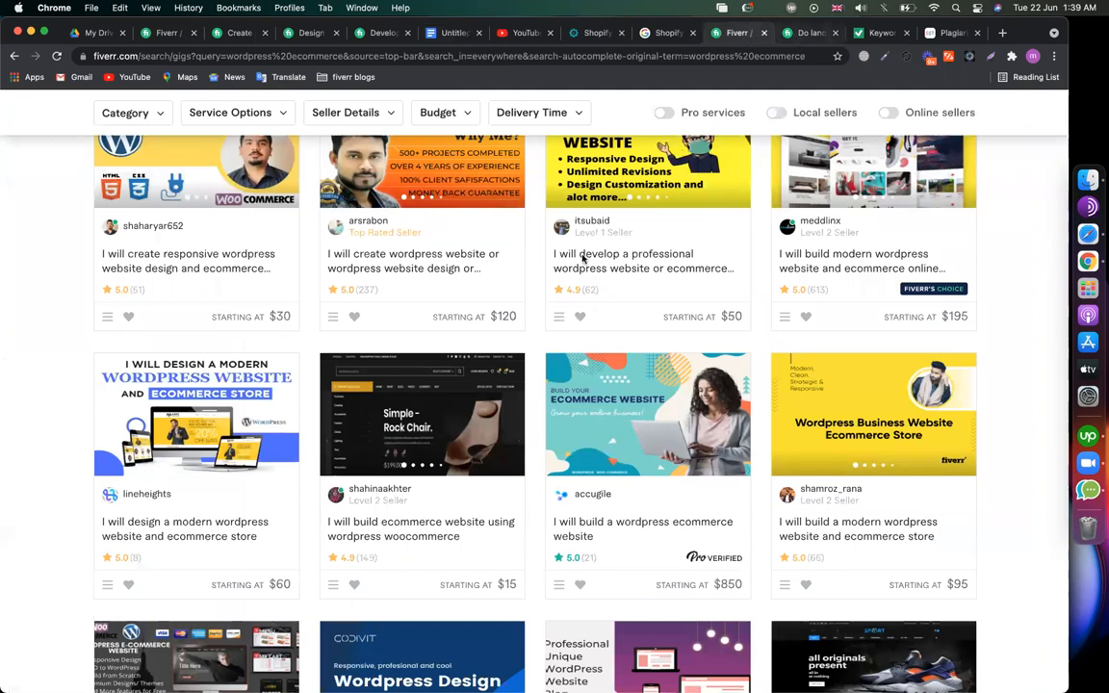
key(ctrl+Tab)
key(shift+super+5)
drag(330, 380, 275, 426)
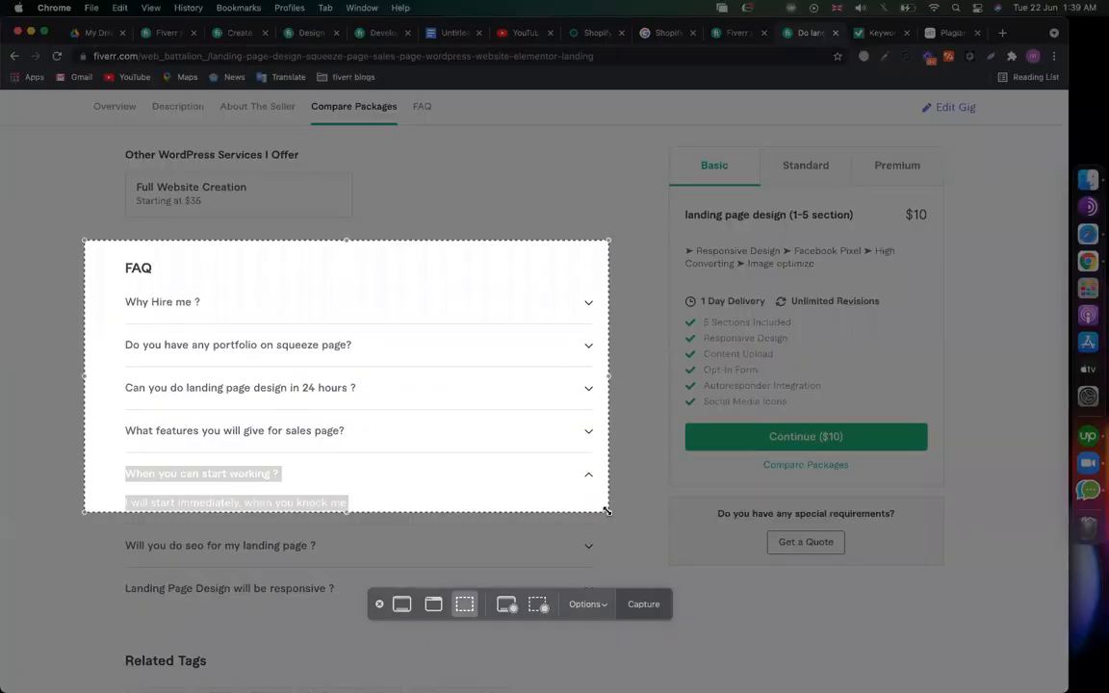
drag(606, 511, 608, 616)
key(Return)
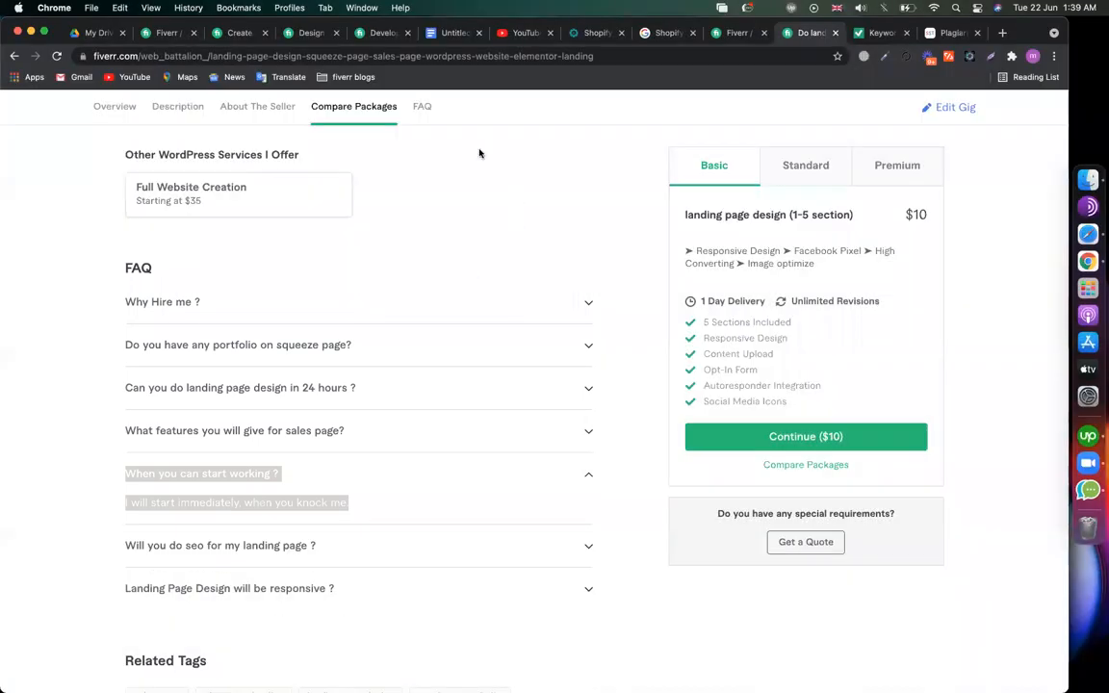
- Paste the FAQ screenshot below the description in the keyword document and title it "FAQ - min 6 ta"
click(453, 33)
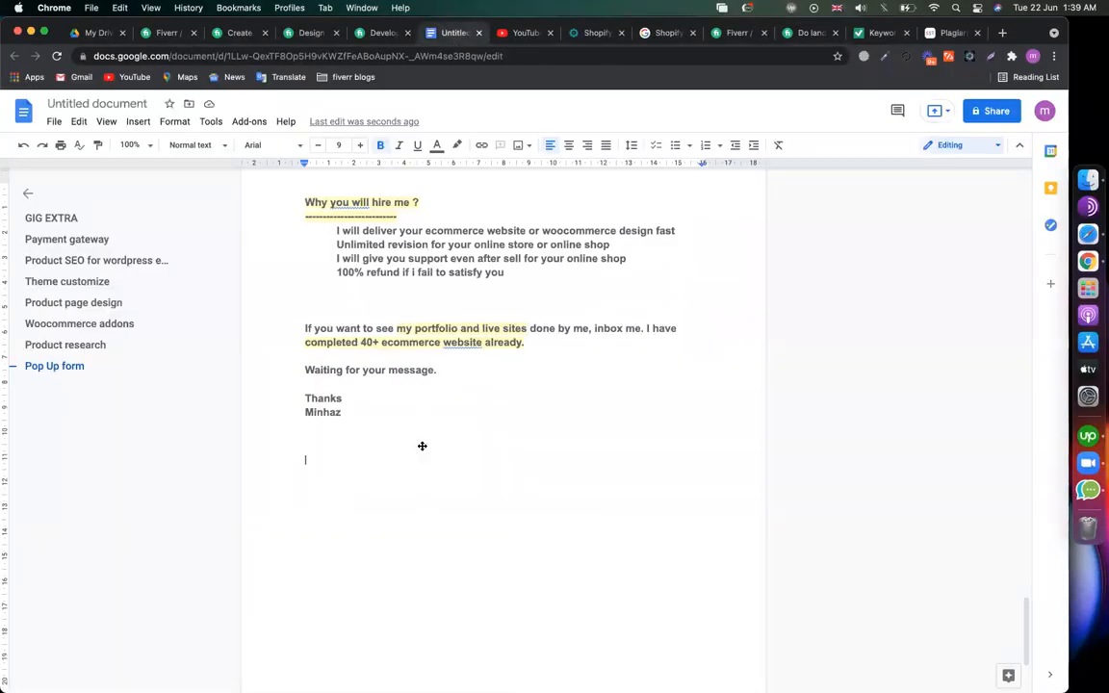
key(super+v)
click(344, 332)
key(Return)
text(FAQ - min 6 ta)
key(shift+Home)
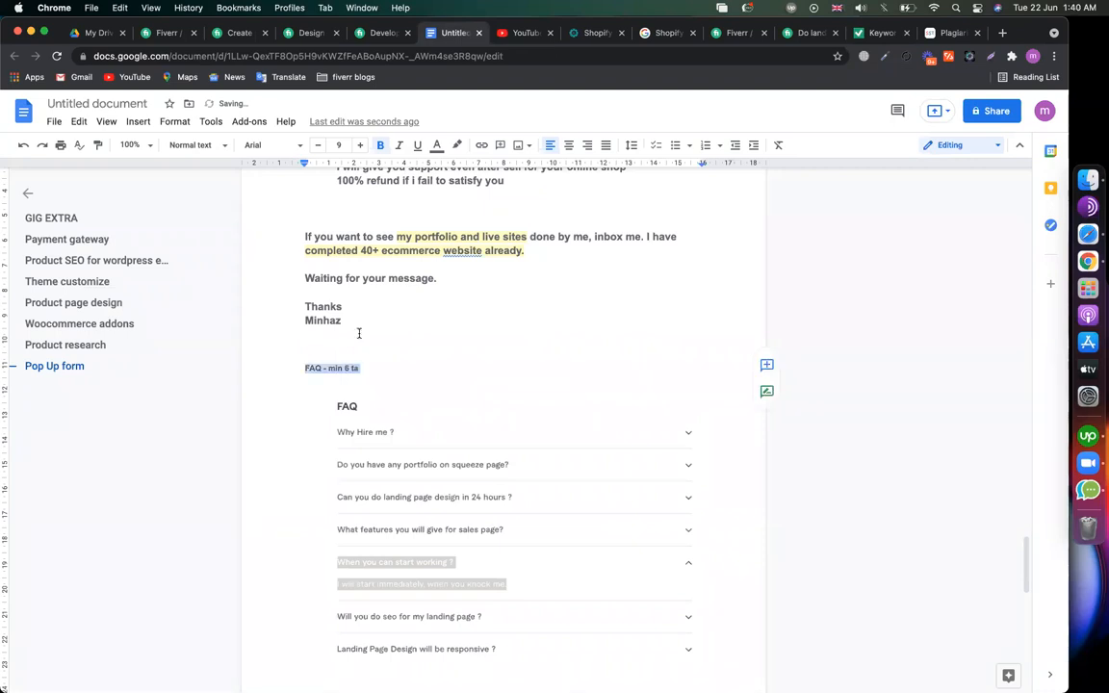
- Extend the "GIG DESCription" heading in the keyword document with a note starting with "// master"
scroll(359, 332, up, 15)
scroll(359, 330, up, 4)
scroll(359, 330, down, 6)
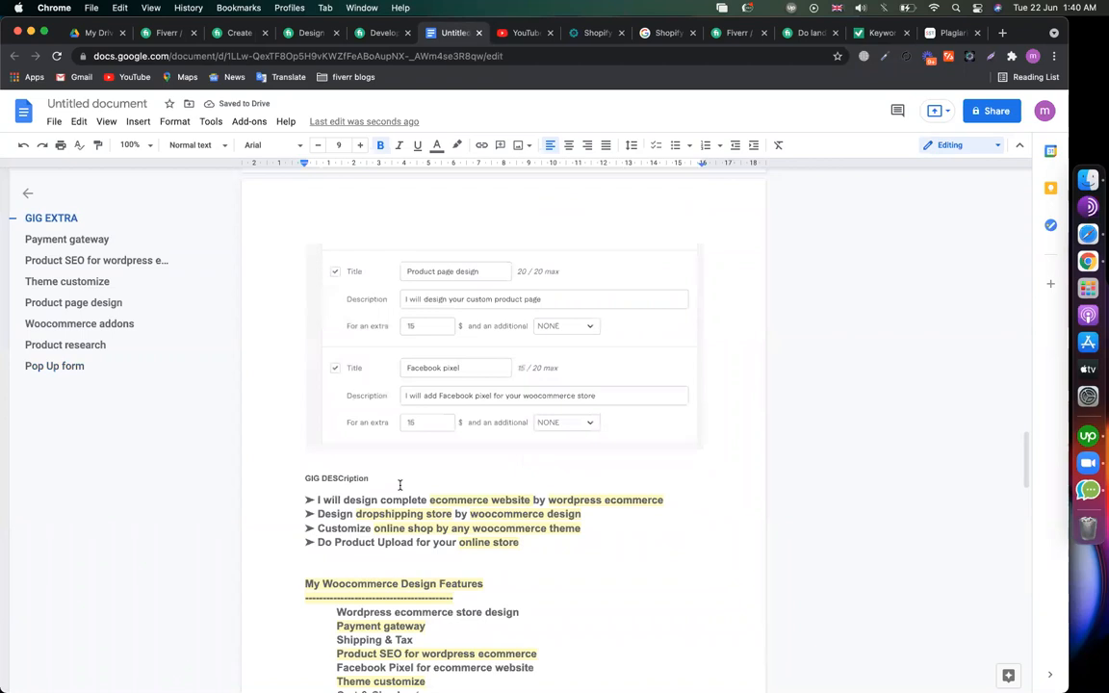
text(// master k)
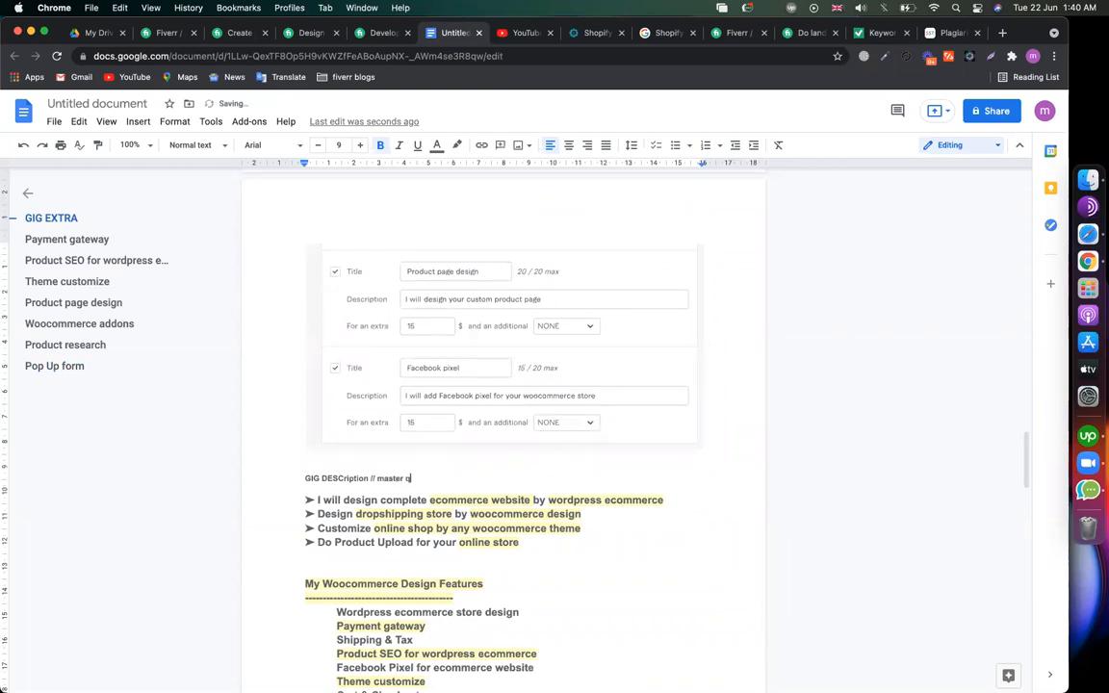
text(eyword :)
- Find the "Will you provide hosting and domain?" FAQ in the competing dropshipping store gig and copy its question and answer
click(165, 35)
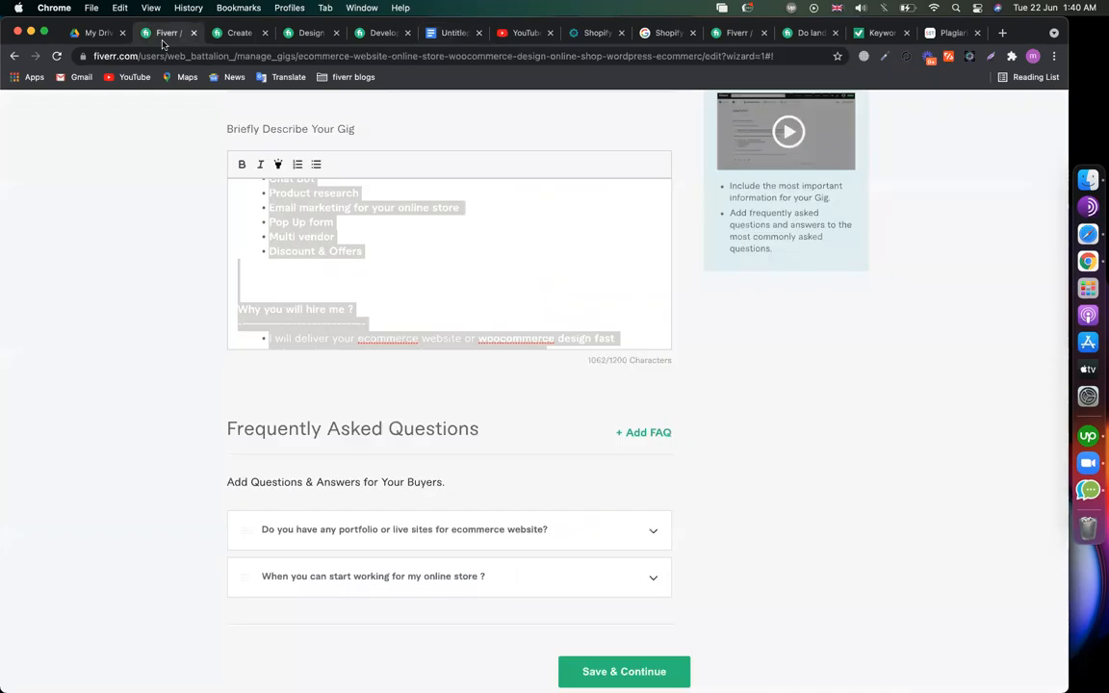
click(294, 35)
scroll(284, 399, down, 15)
scroll(285, 401, down, 10)
scroll(77, 361, up, 8)
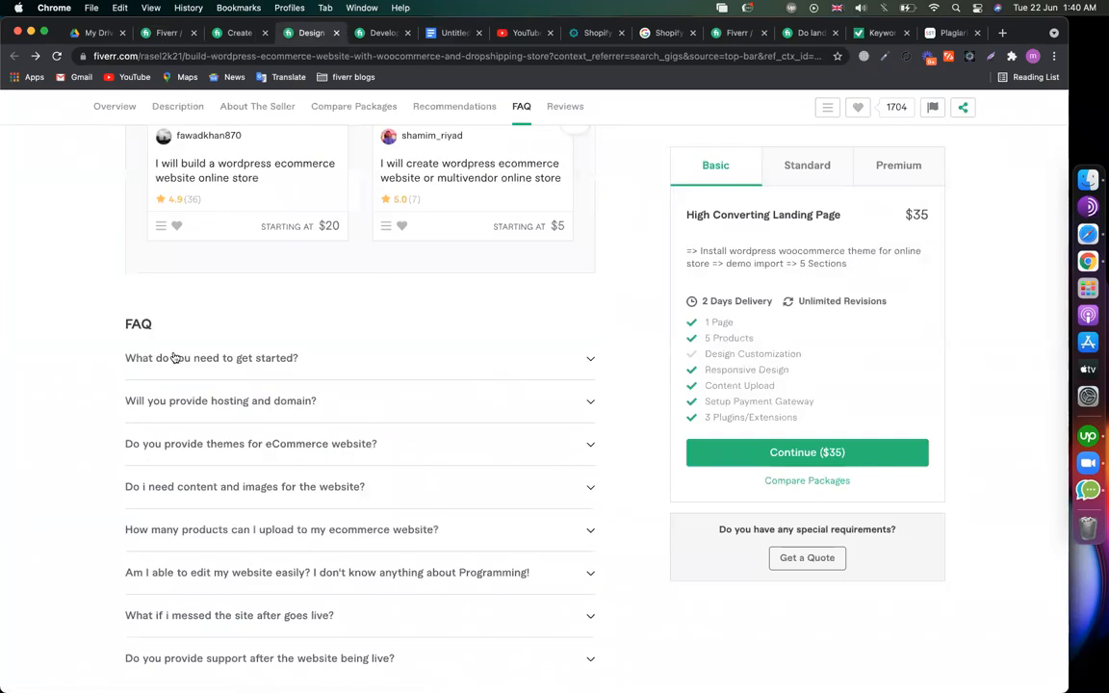
click(230, 367)
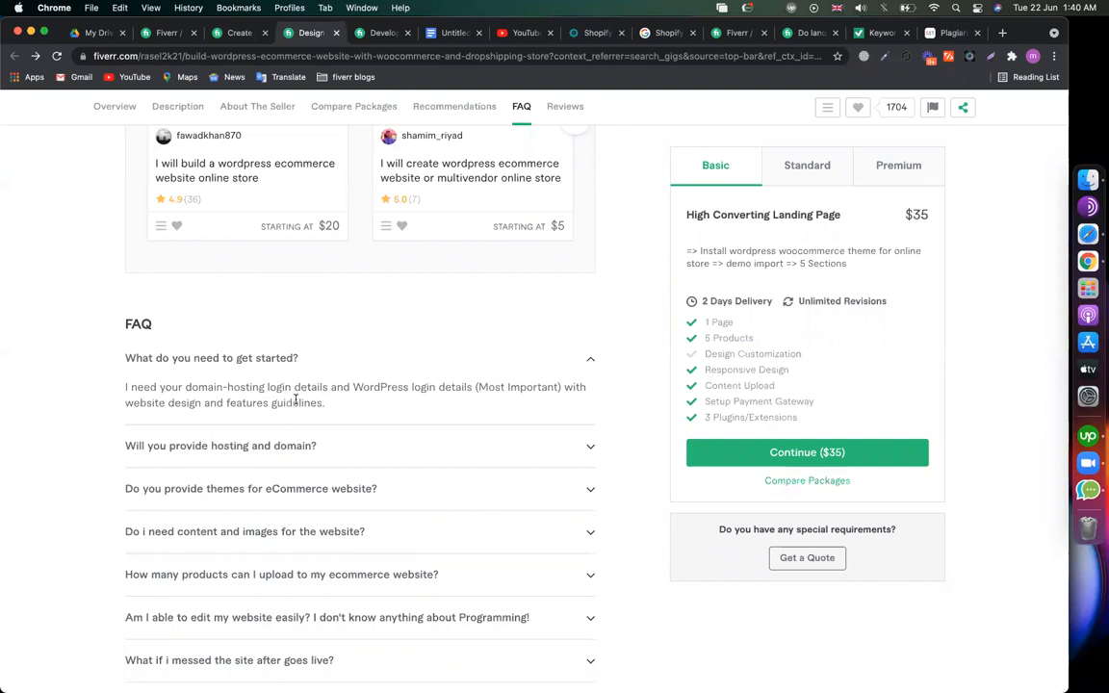
scroll(296, 403, down, 1)
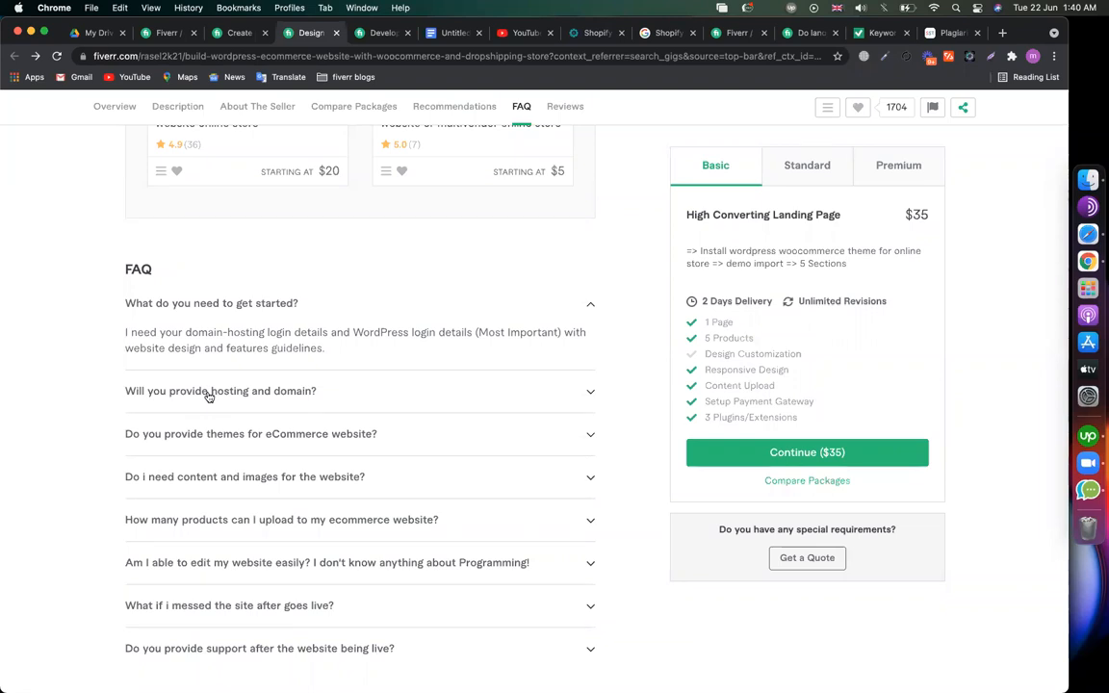
drag(255, 394, 125, 353)
key(super+c)
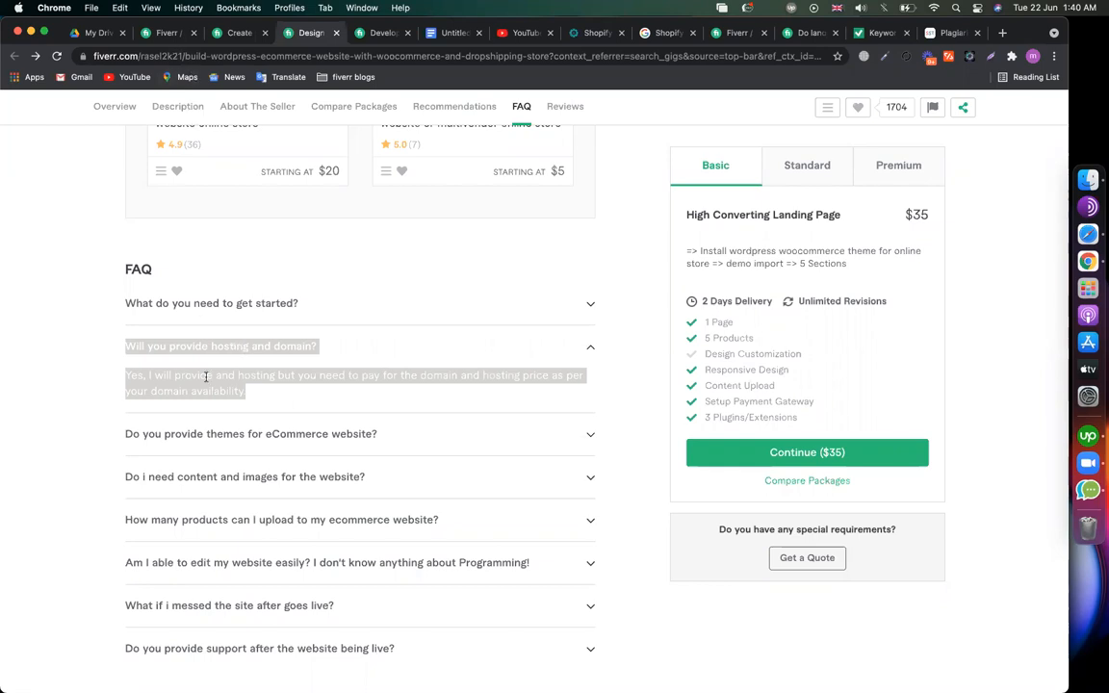
- Start a new FAQ in the gig editor from the copied text, moving "Will you provide hosting and domain?" from the answer to the question
click(166, 33)
scroll(599, 562, down, 1)
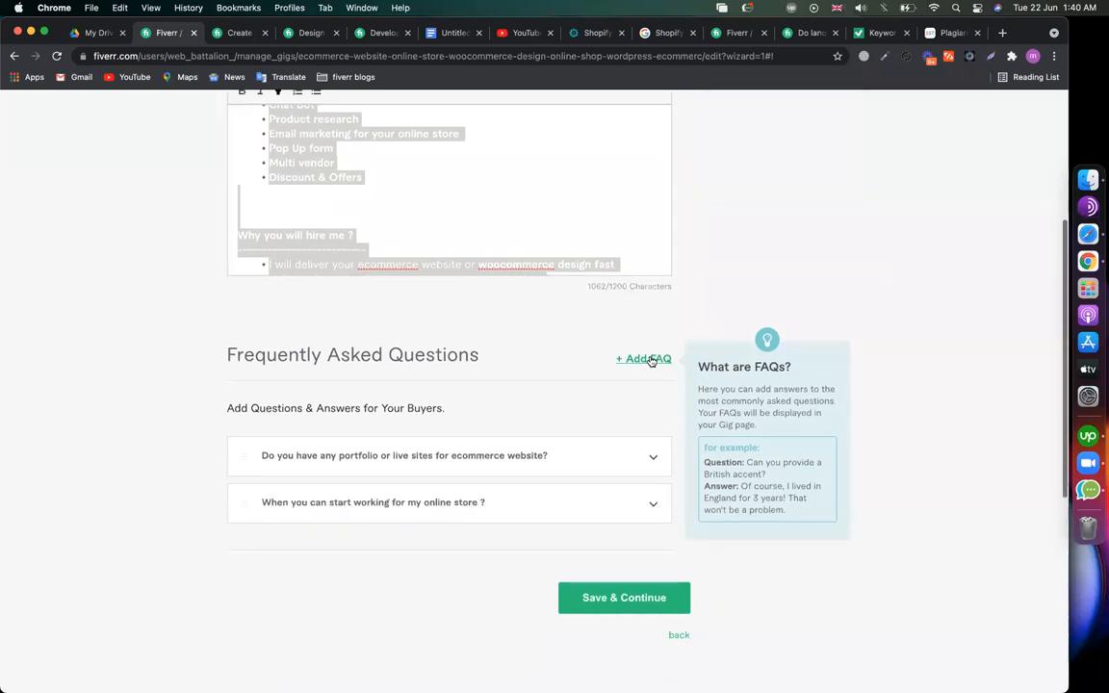
click(652, 358)
click(366, 550)
key(cmd+v)
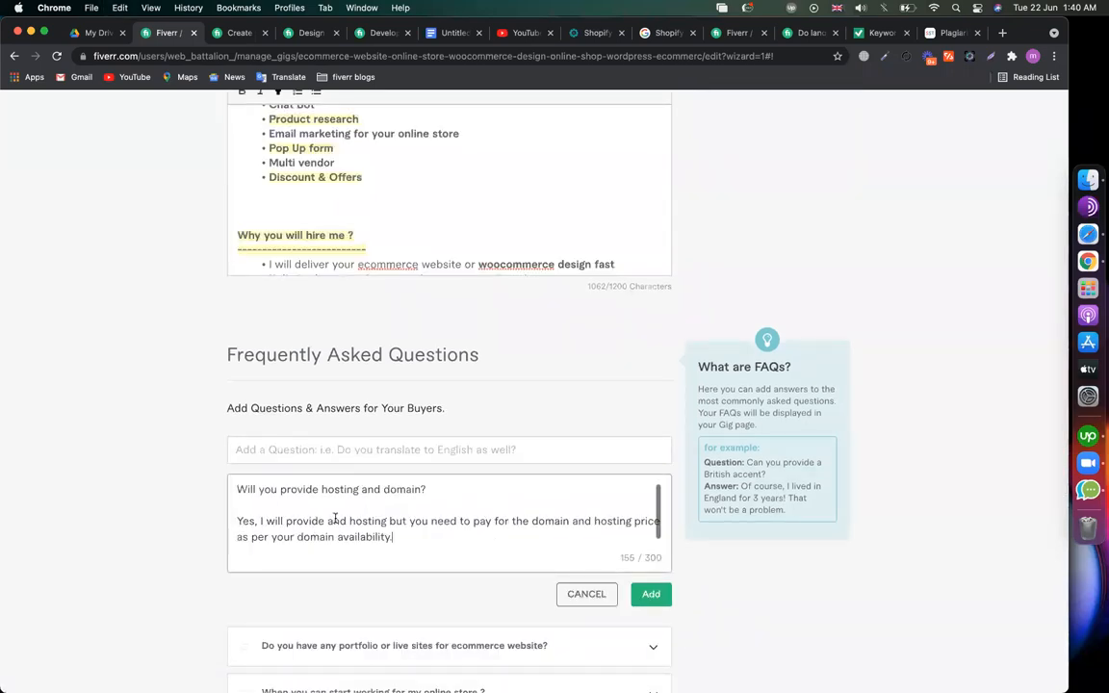
drag(426, 490, 237, 491)
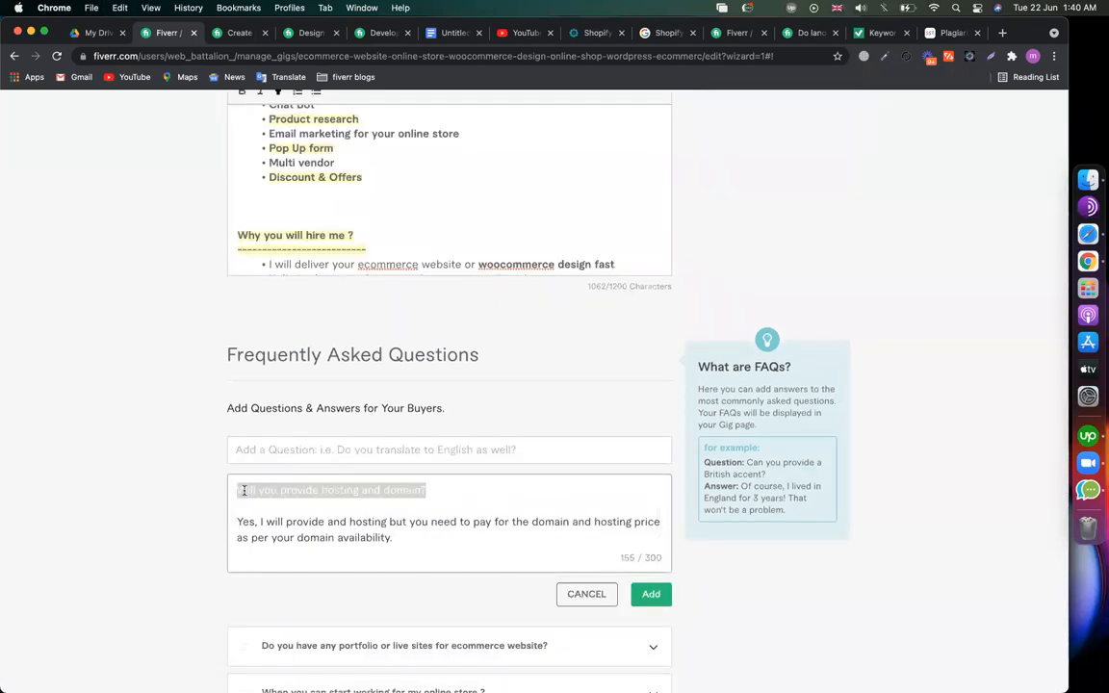
key(cmd+x)
click(285, 448)
key(cmd+v)
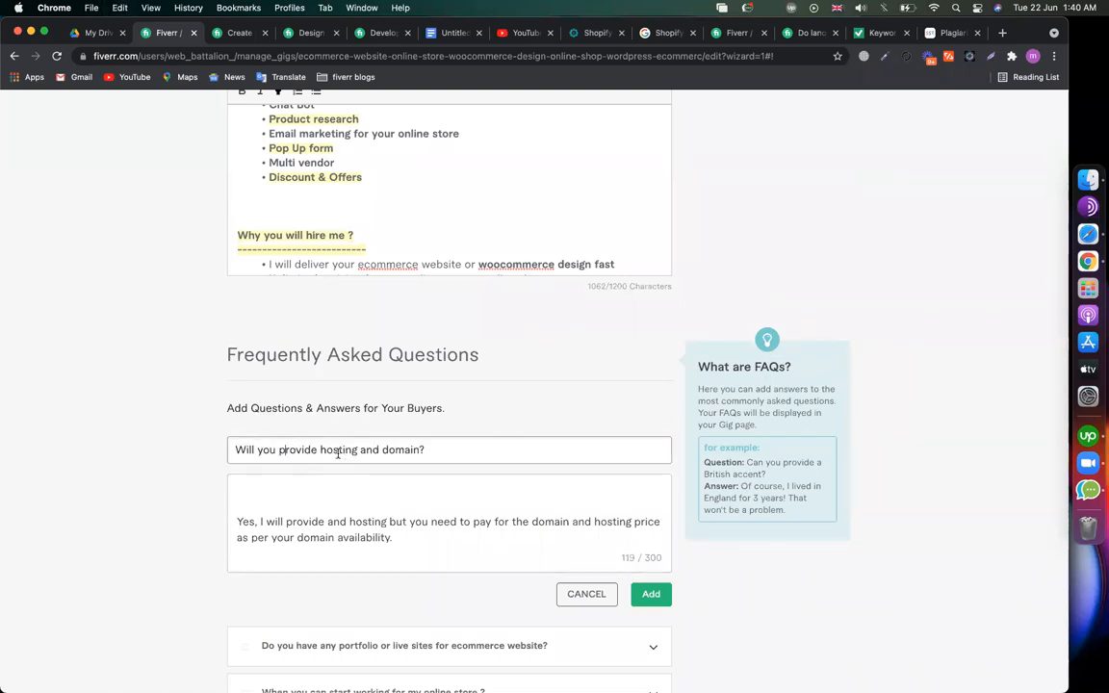
- Extend the hosting question with "for" and the secondary keyword "online shop" from the keyword document
click(452, 32)
scroll(436, 376, up, 15)
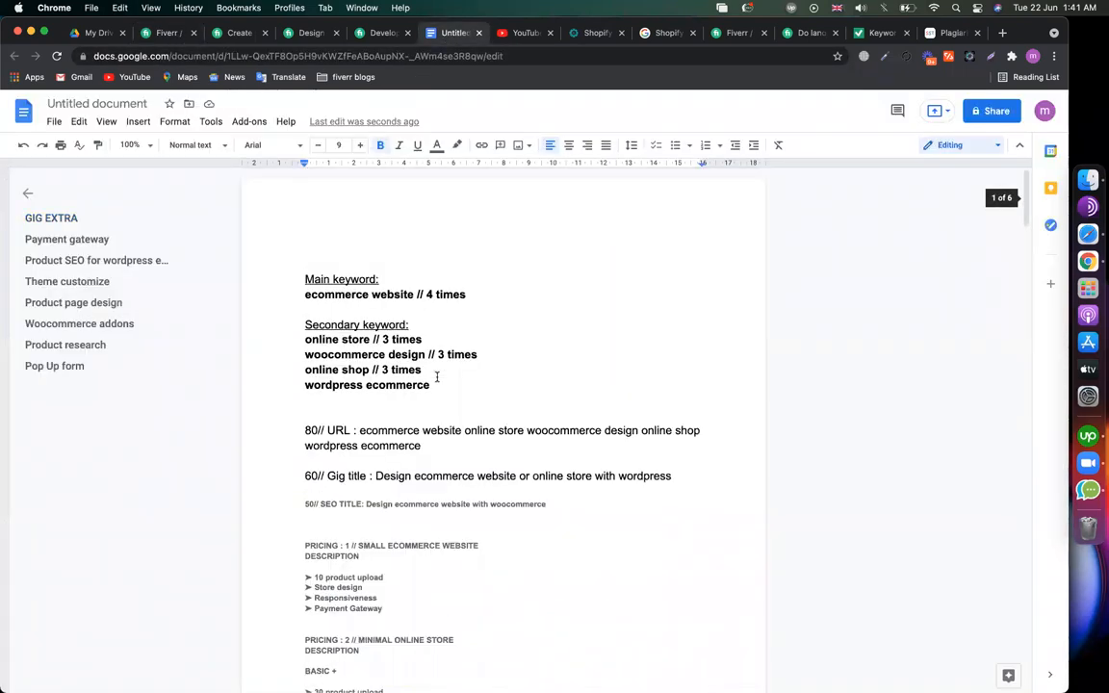
drag(424, 356, 304, 355)
drag(370, 370, 278, 365)
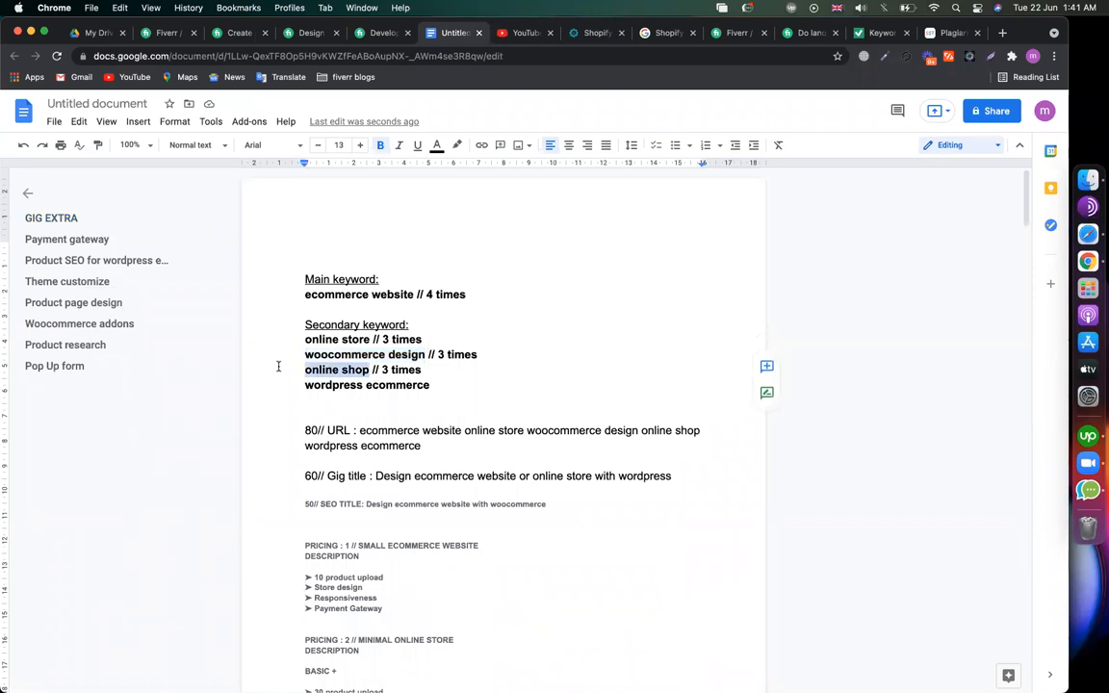
click(164, 37)
click(422, 448)
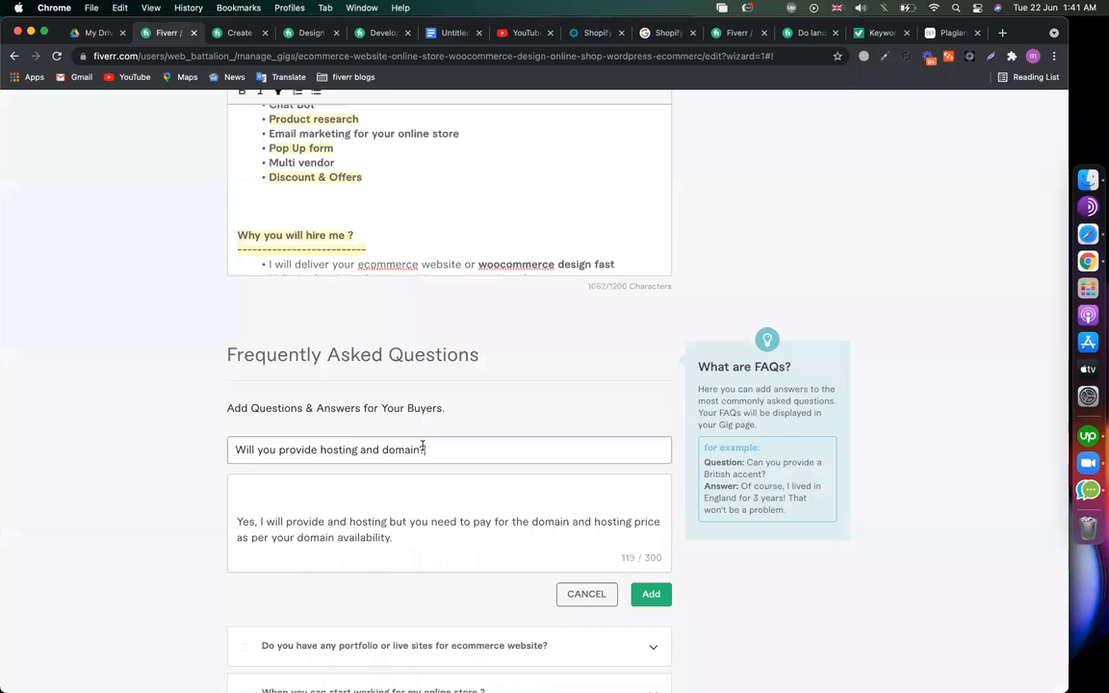
click(439, 450)
text(online shop)
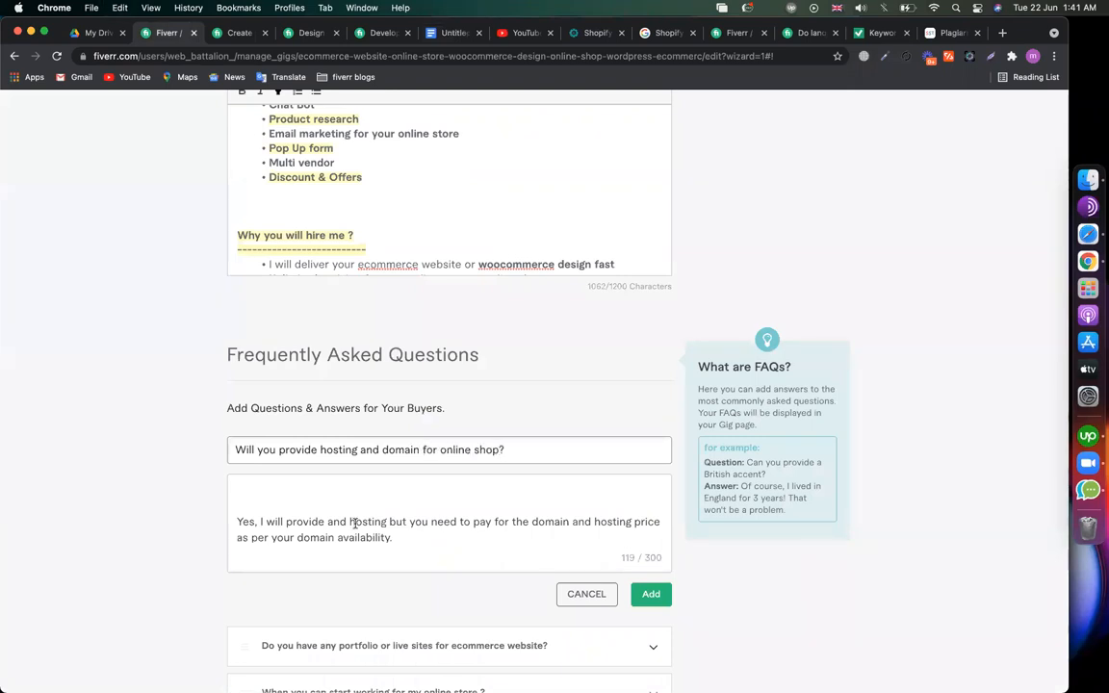
- Remove the blank lines and the ending "price as per your domain availability." from the hosting answer, and add the FAQ
click(240, 520)
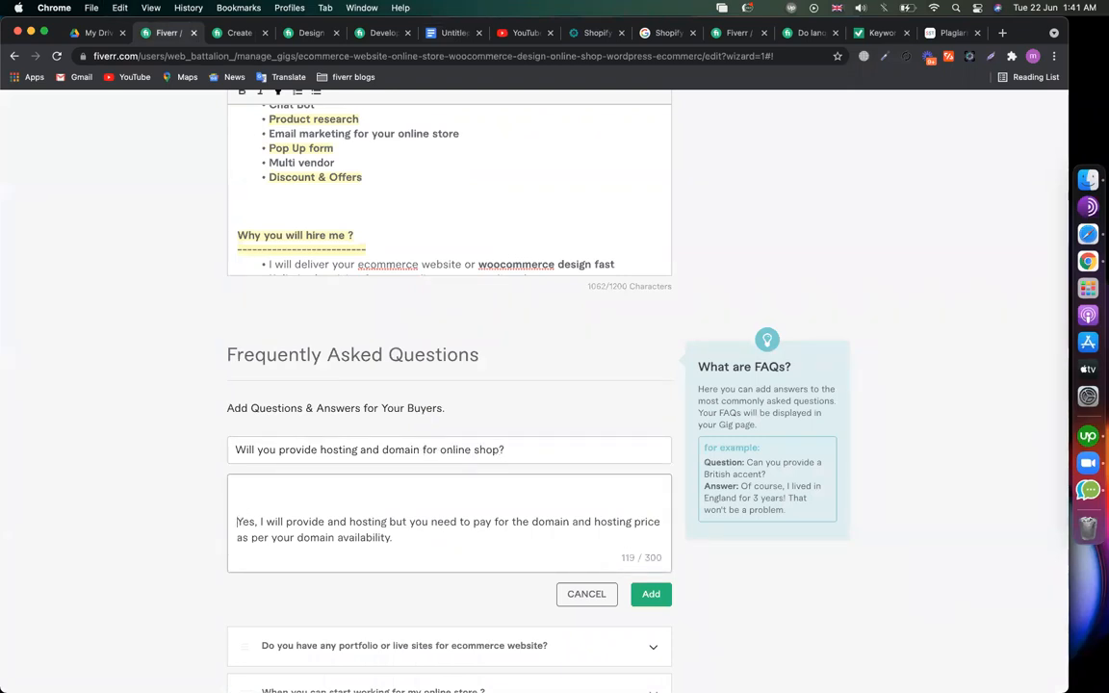
key(BackSpace)
key(BackSpace)
click(430, 490)
drag(429, 490, 532, 491)
click(603, 504)
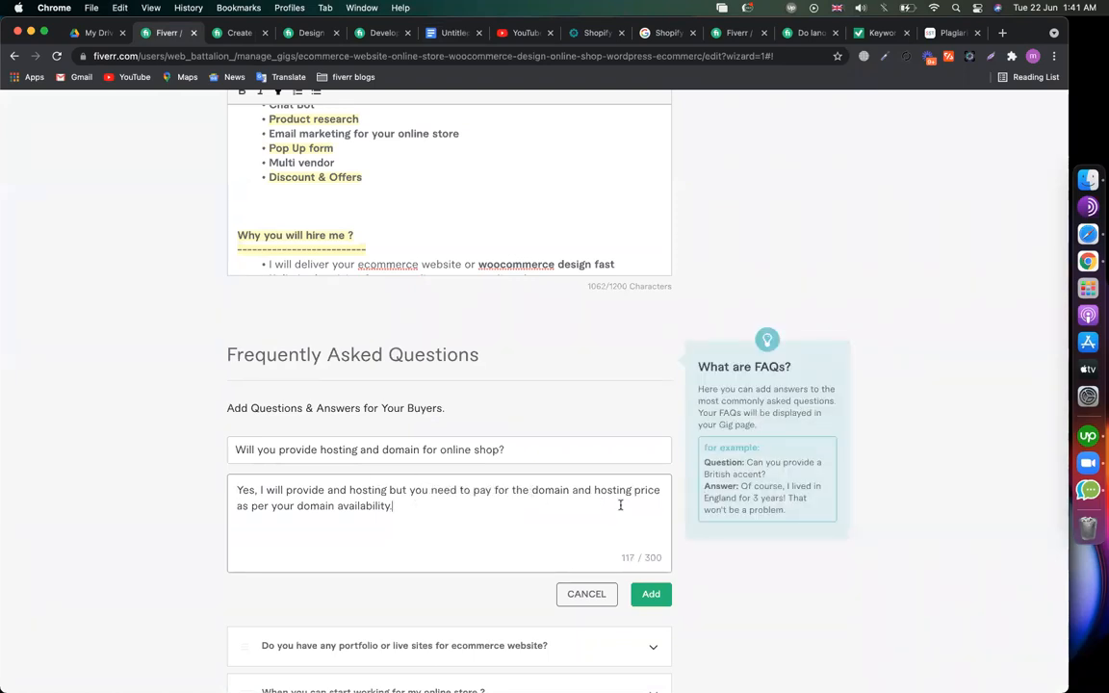
drag(630, 493, 633, 502)
key(BackSpace)
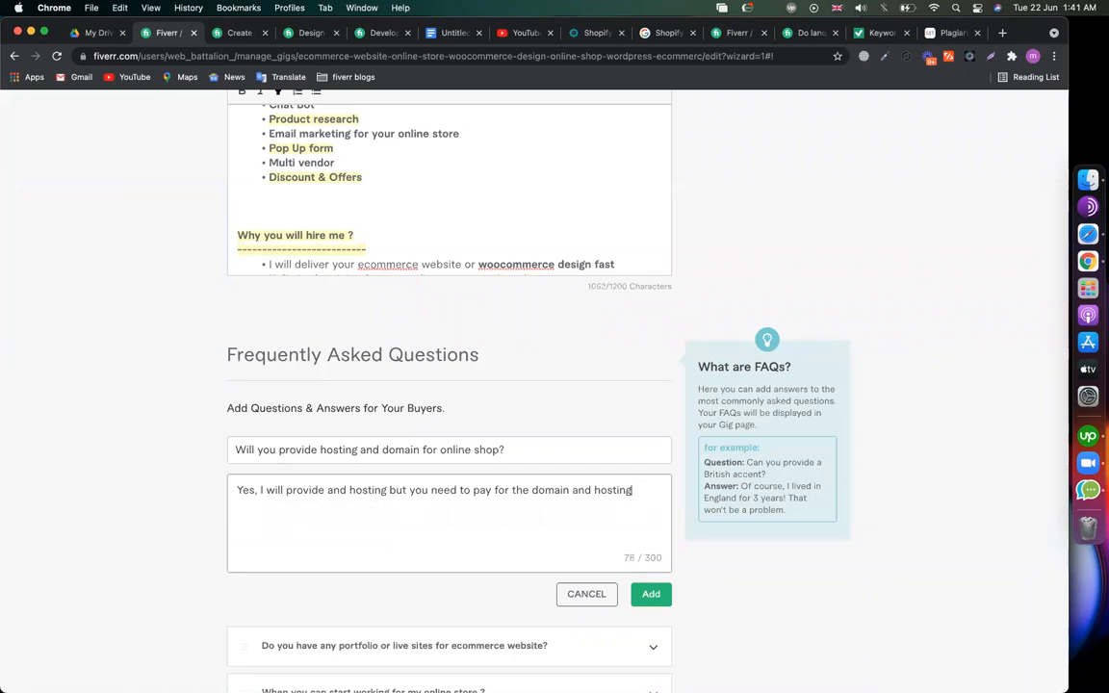
click(651, 593)
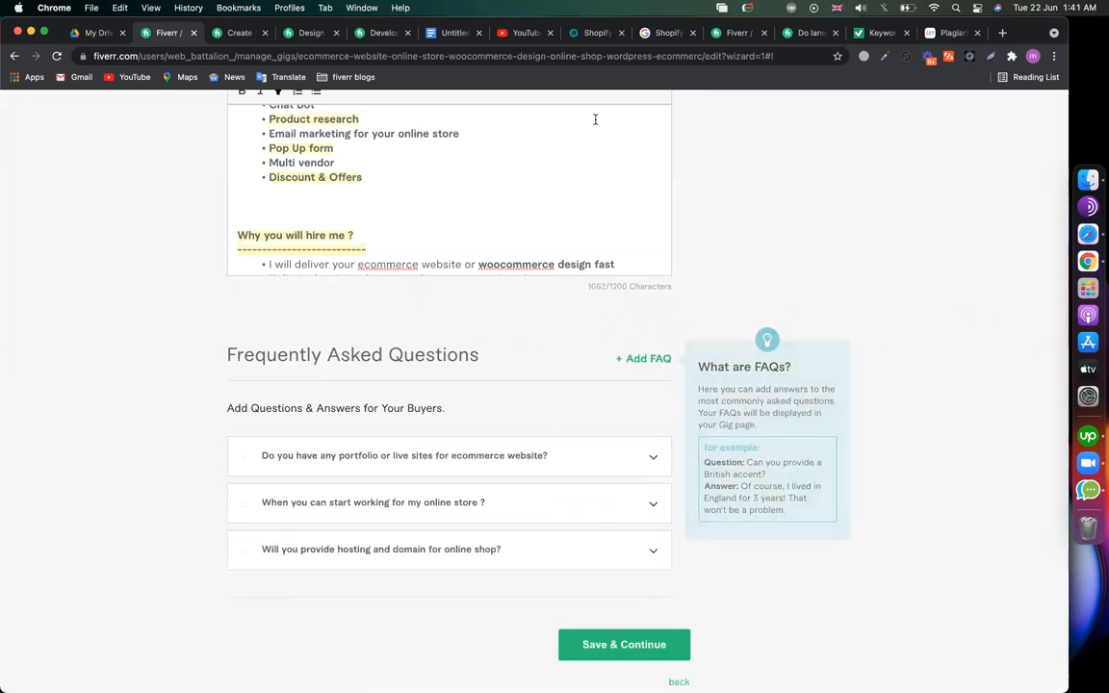
- Look through the FAQ questions in the competing "Eye-Catching ecommerce website" gig and return to the gig editor
click(378, 33)
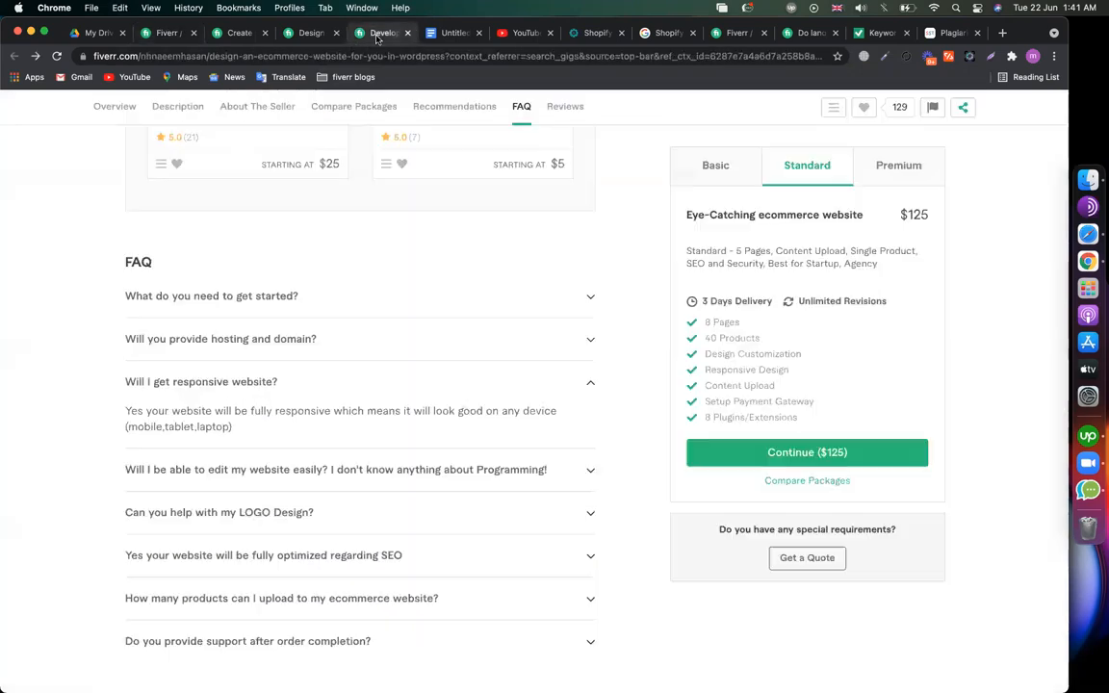
scroll(221, 366, down, 3)
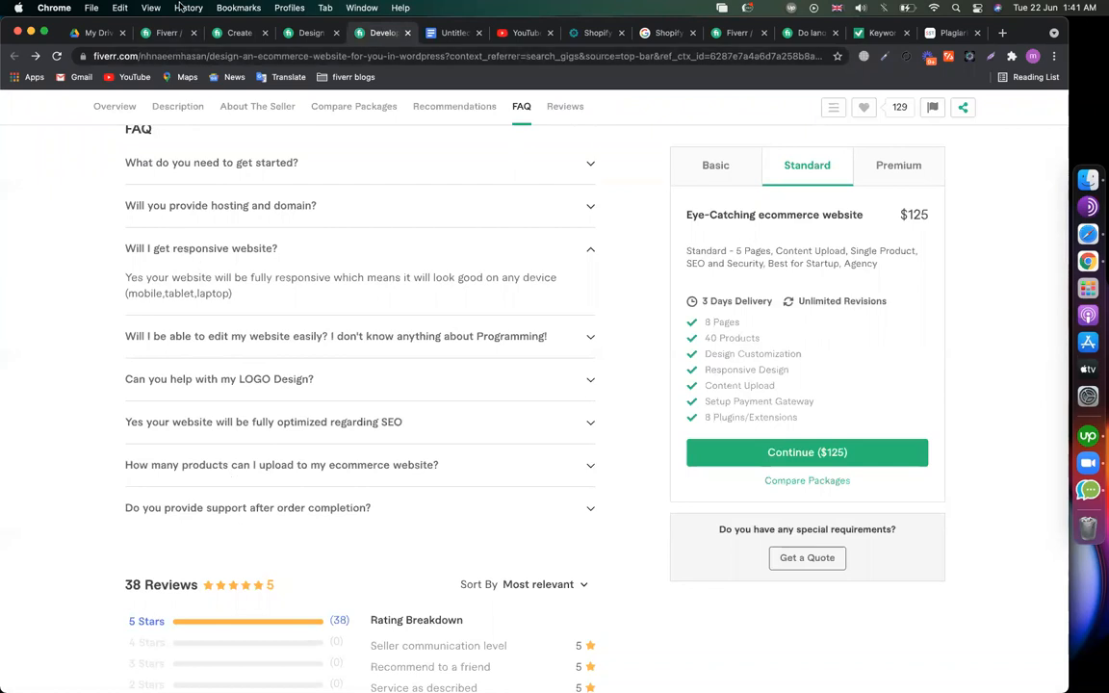
click(161, 34)
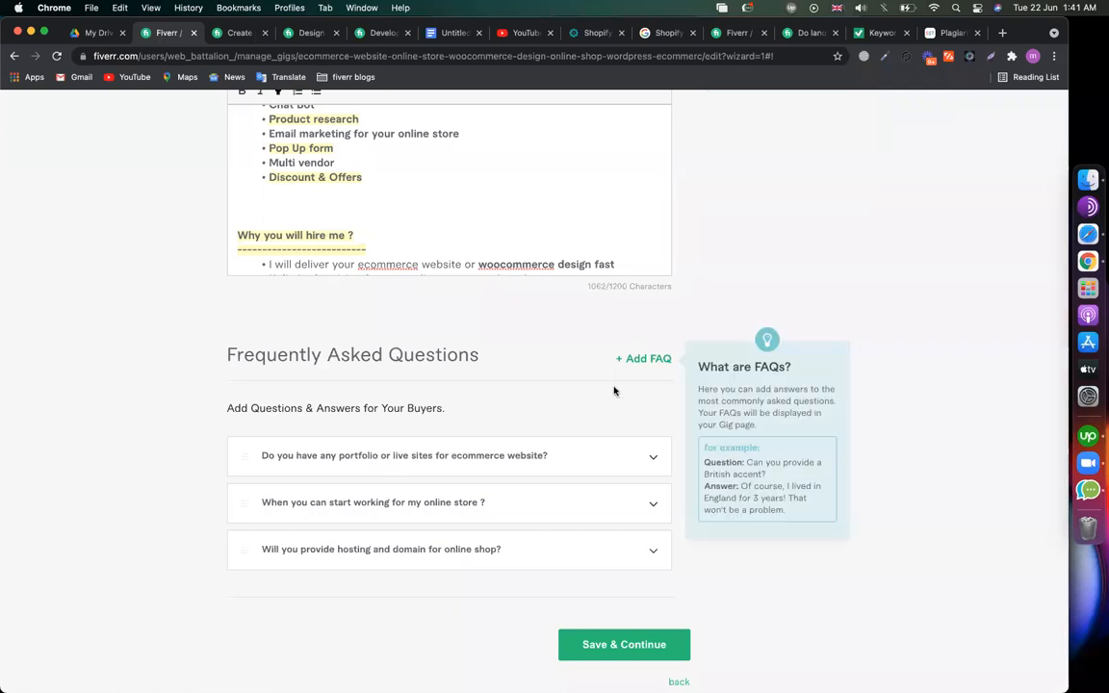
- Start a new FAQ and copy the "Why you will hire me ?" section from the gig description into its answer
click(635, 359)
scroll(364, 337, up, 2)
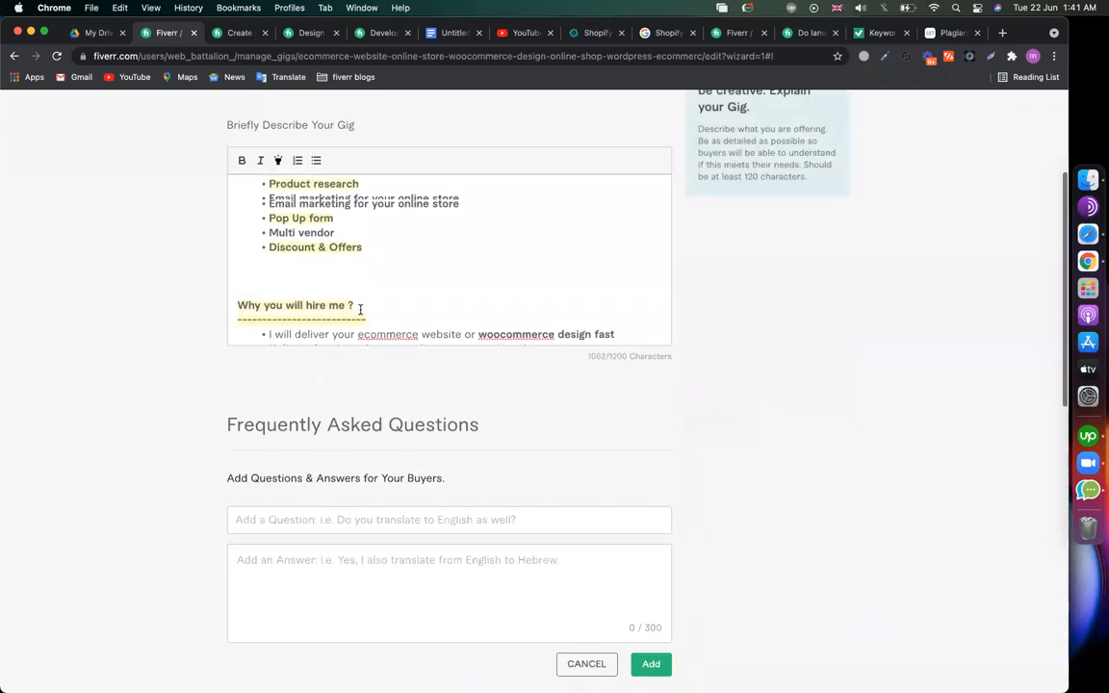
scroll(423, 308, down, 2)
drag(487, 315, 235, 237)
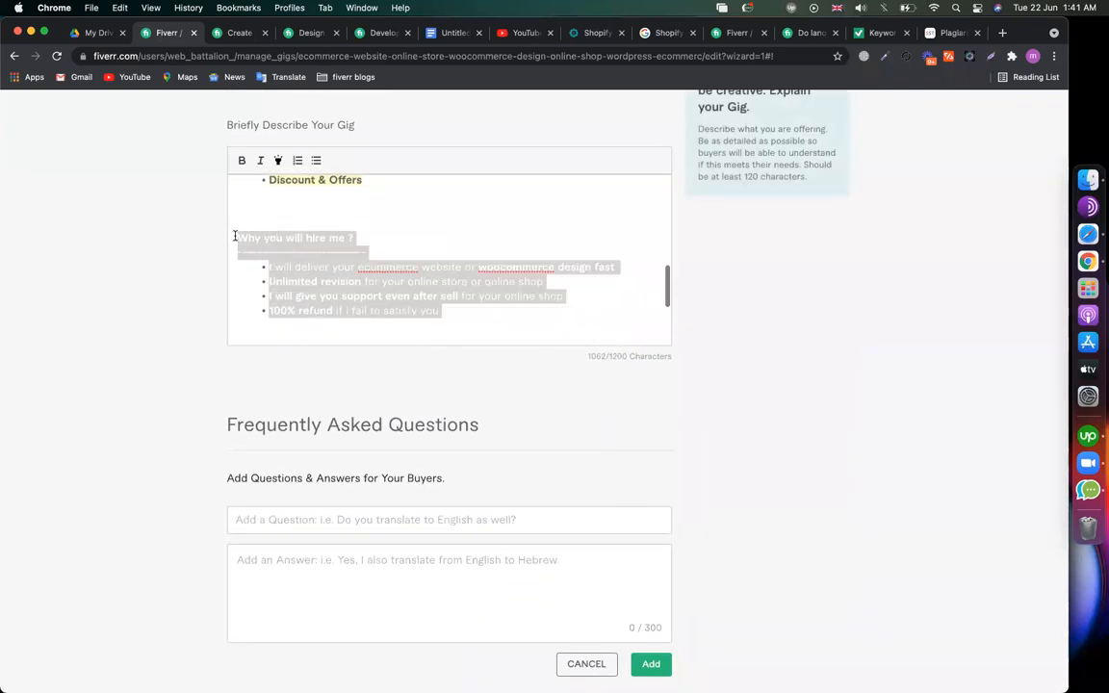
click(311, 579)
key(super+v)
scroll(401, 577, up, 3)
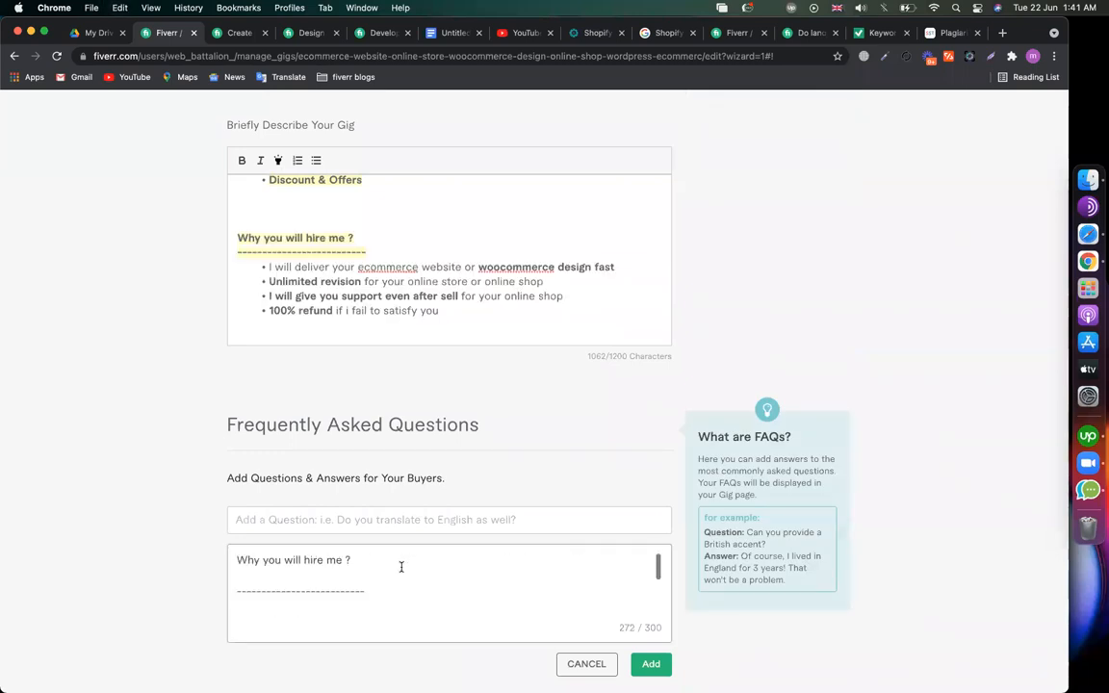
- Move the heading "Why you will hire me ?" from the answer to the question of the new FAQ
drag(286, 566, 229, 569)
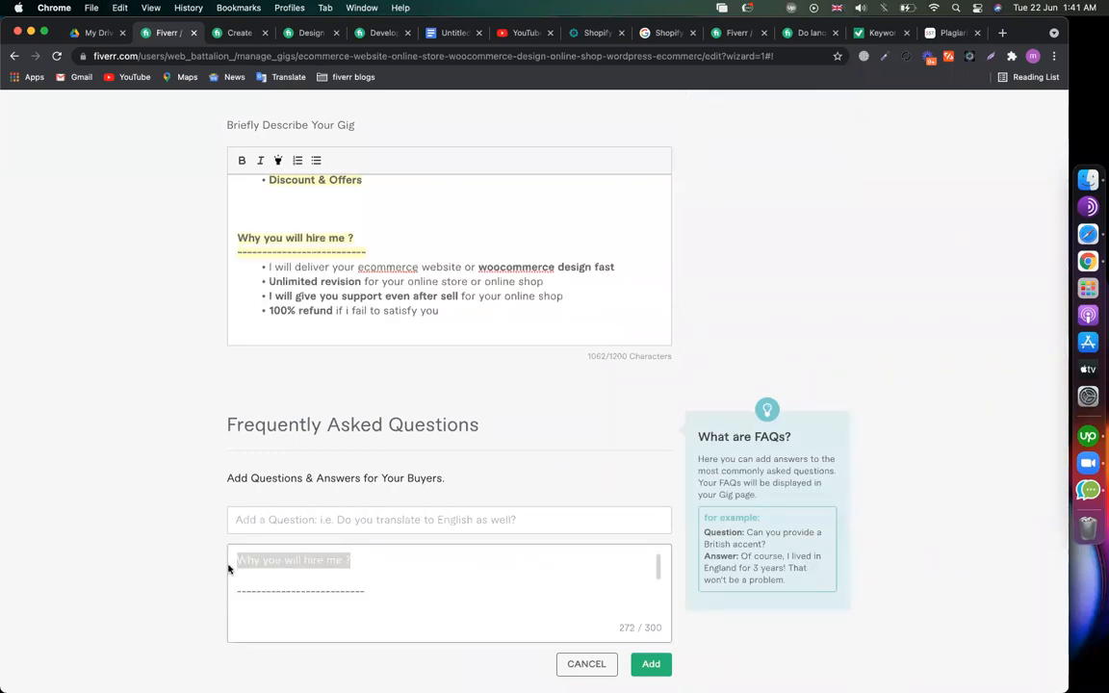
key(super+x)
click(287, 519)
key(super+v)
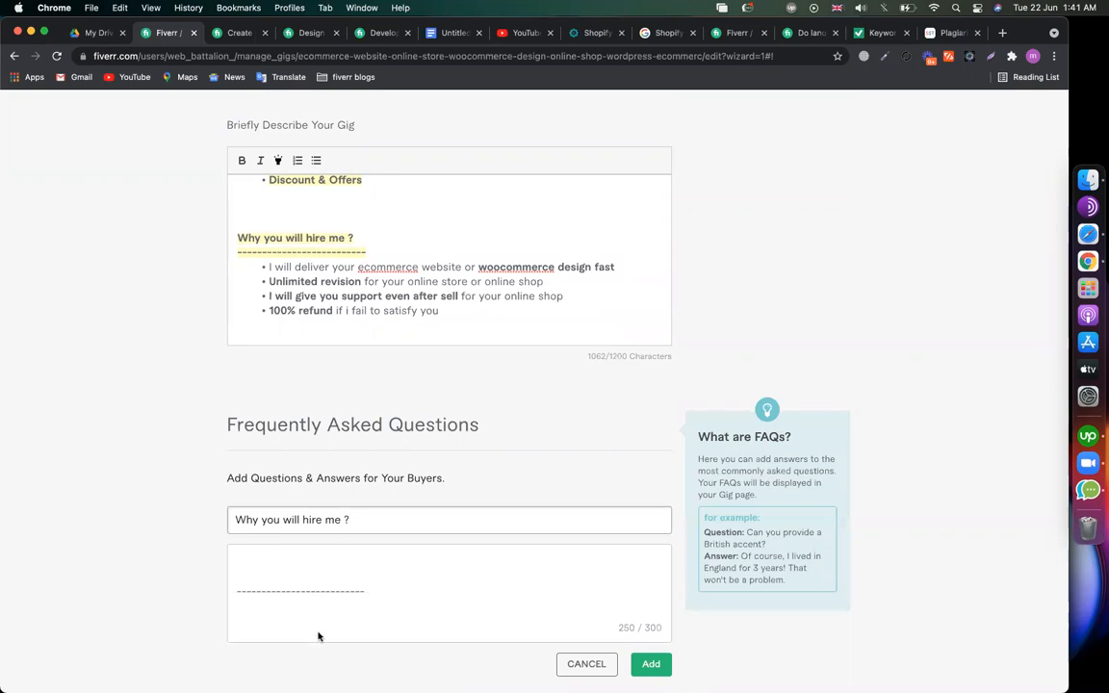
- Remove the blank lines and the dashed line above the answer's first sentence, and add the FAQ
scroll(317, 635, down, 1)
scroll(277, 568, down, 1)
click(239, 534)
key(Down)
key(BackSpace)
key(BackSpace)
key(BackSpace)
key(BackSpace)
key(BackSpace)
key(BackSpace)
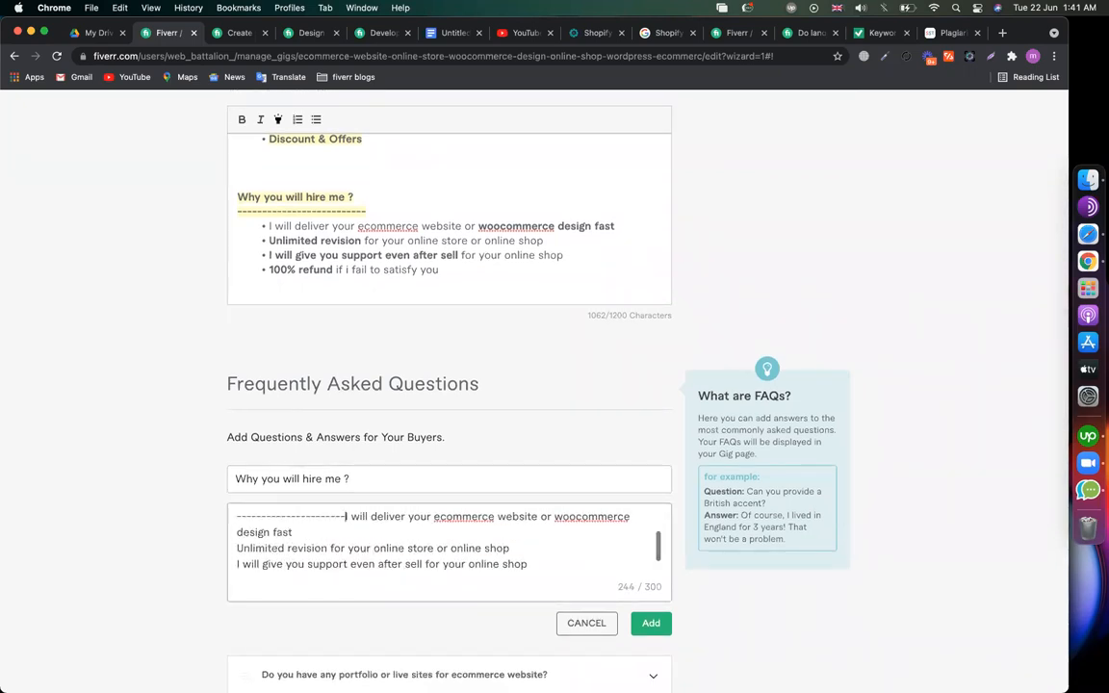
key(shift+super+Up)
key(BackSpace)
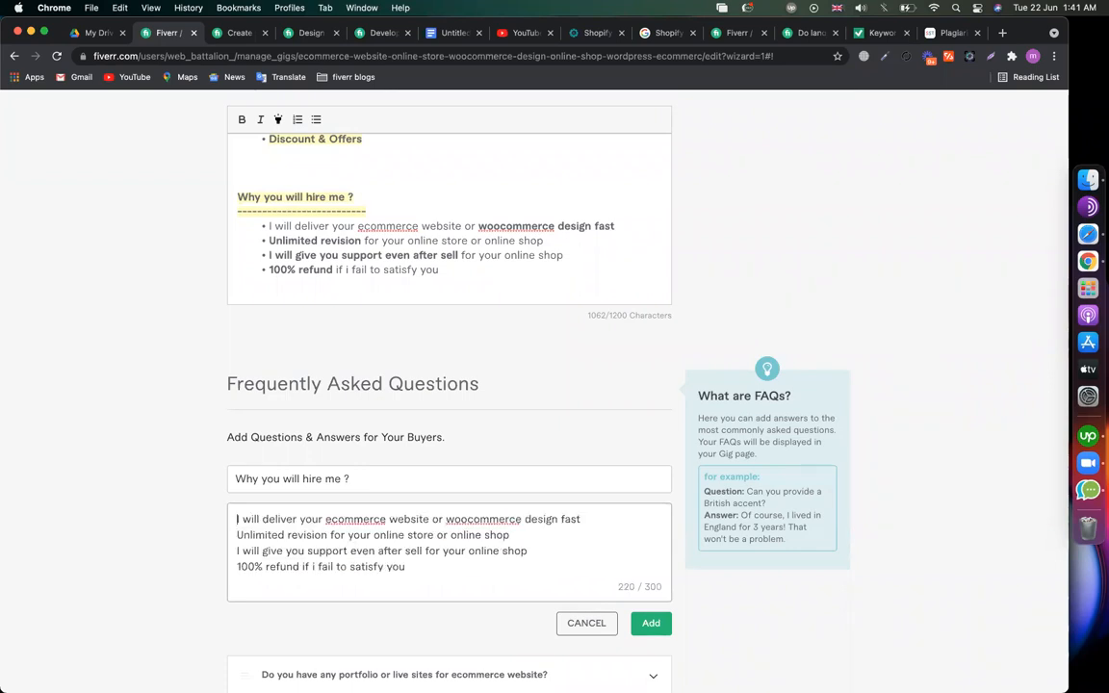
click(647, 624)
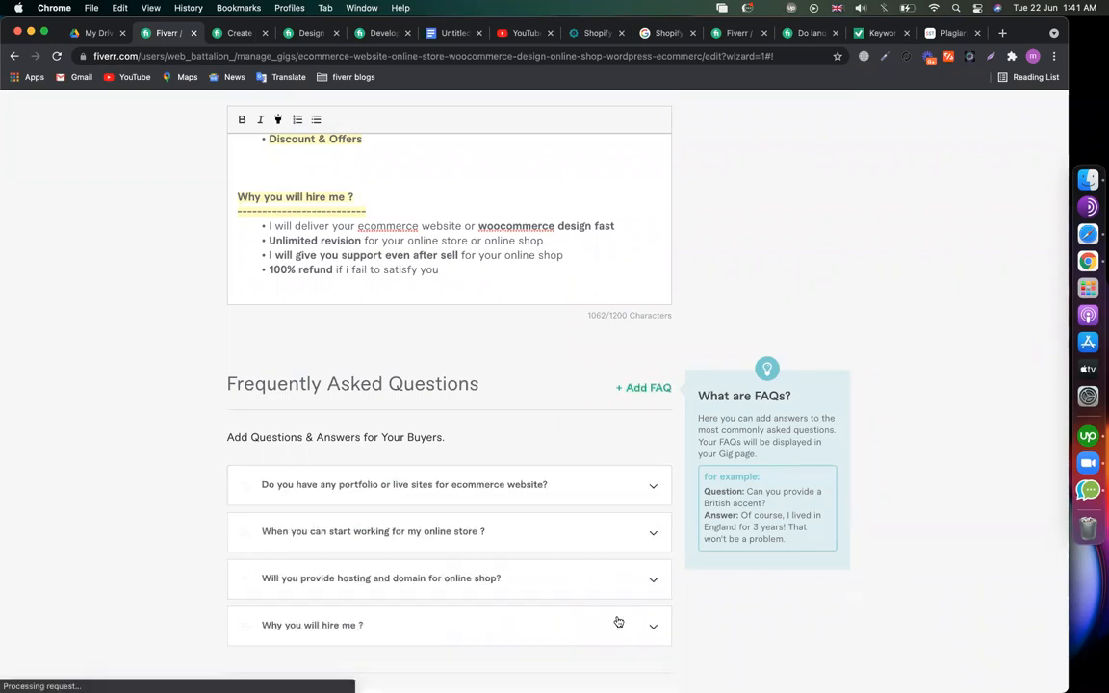
- Review the gig description and the FAQ list, and open the "Why you will hire me ?" entry to check its answer
scroll(451, 504, down, 2)
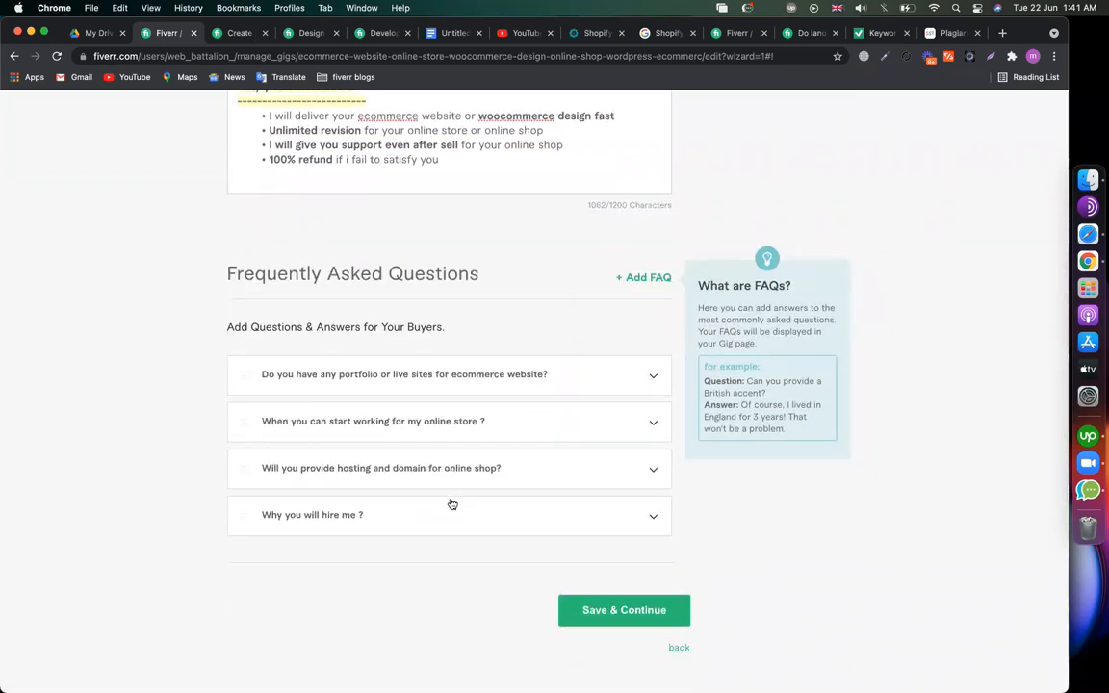
scroll(364, 308, up, 3)
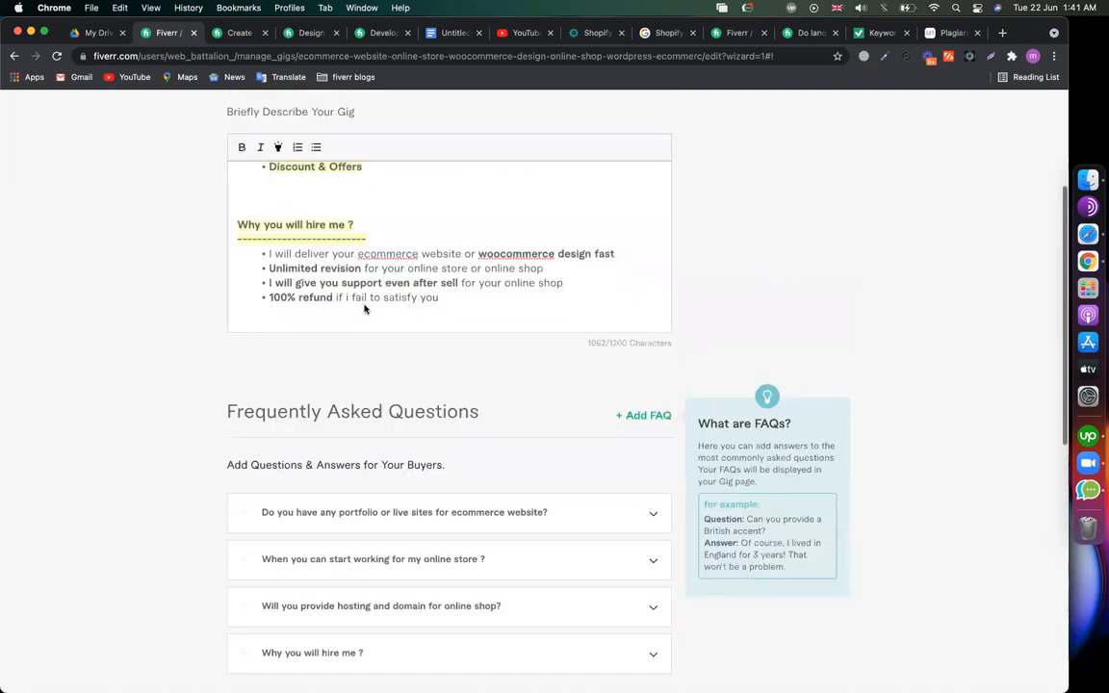
scroll(364, 308, up, 5)
scroll(335, 364, down, 1)
scroll(336, 363, down, 6)
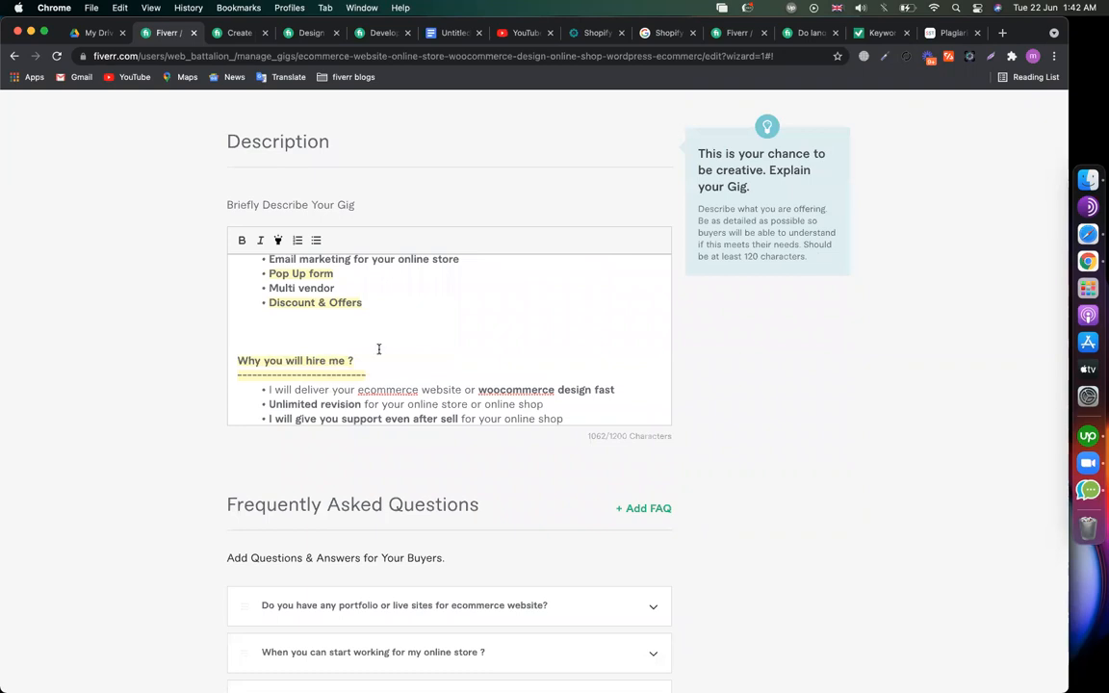
scroll(99, 532, down, 5)
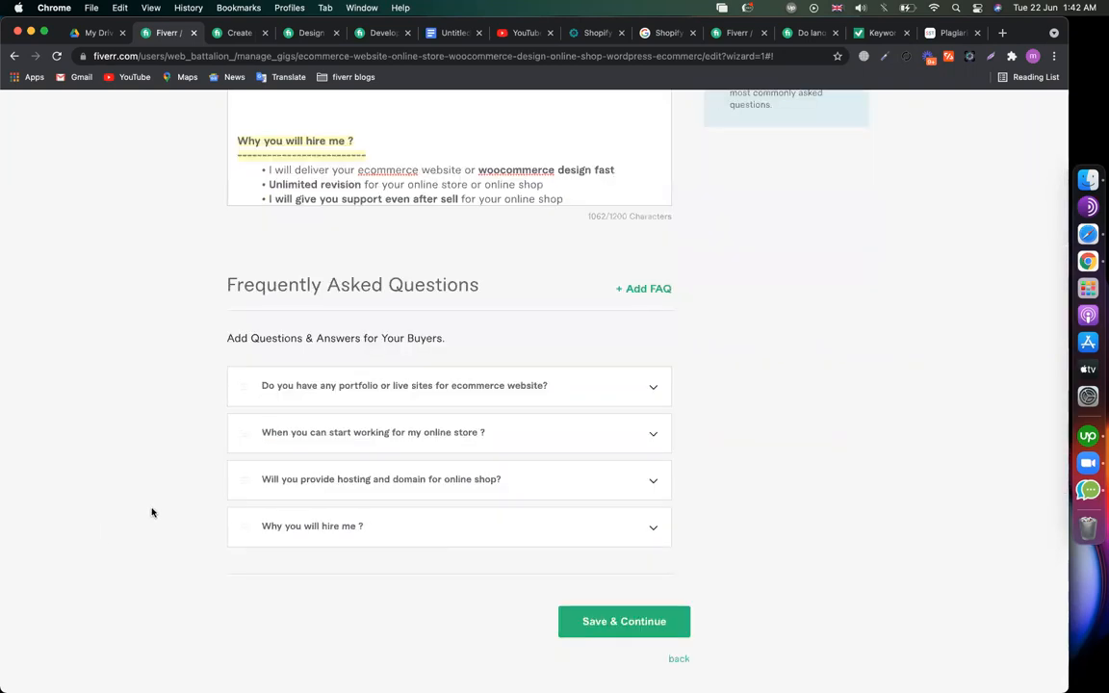
click(310, 539)
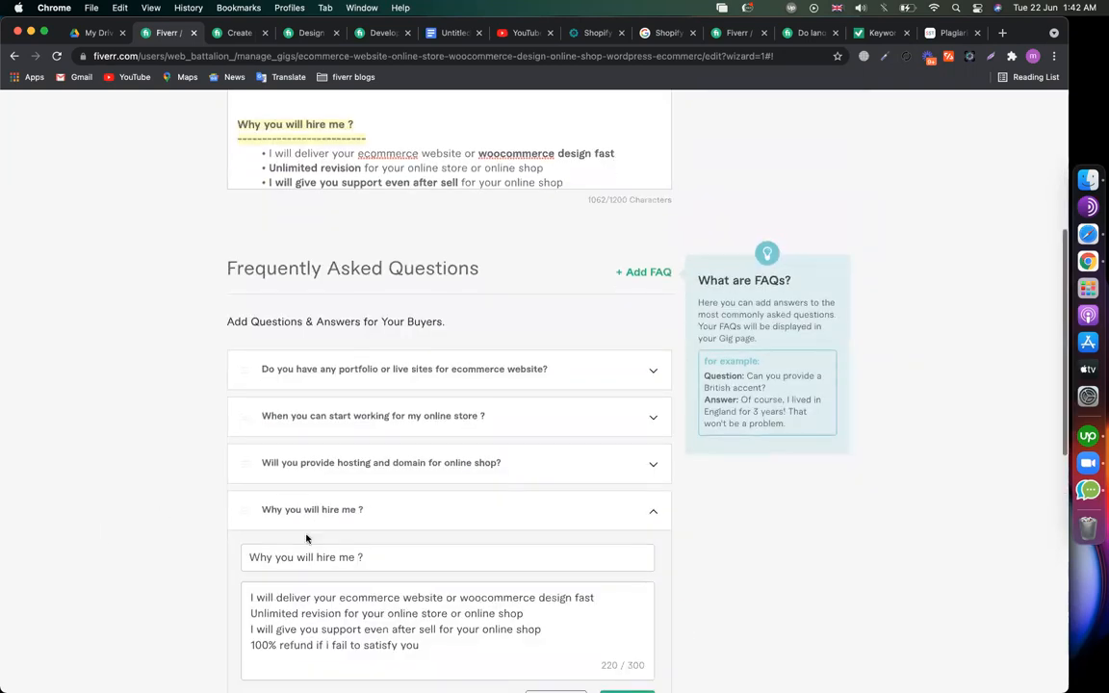
scroll(306, 539, down, 3)
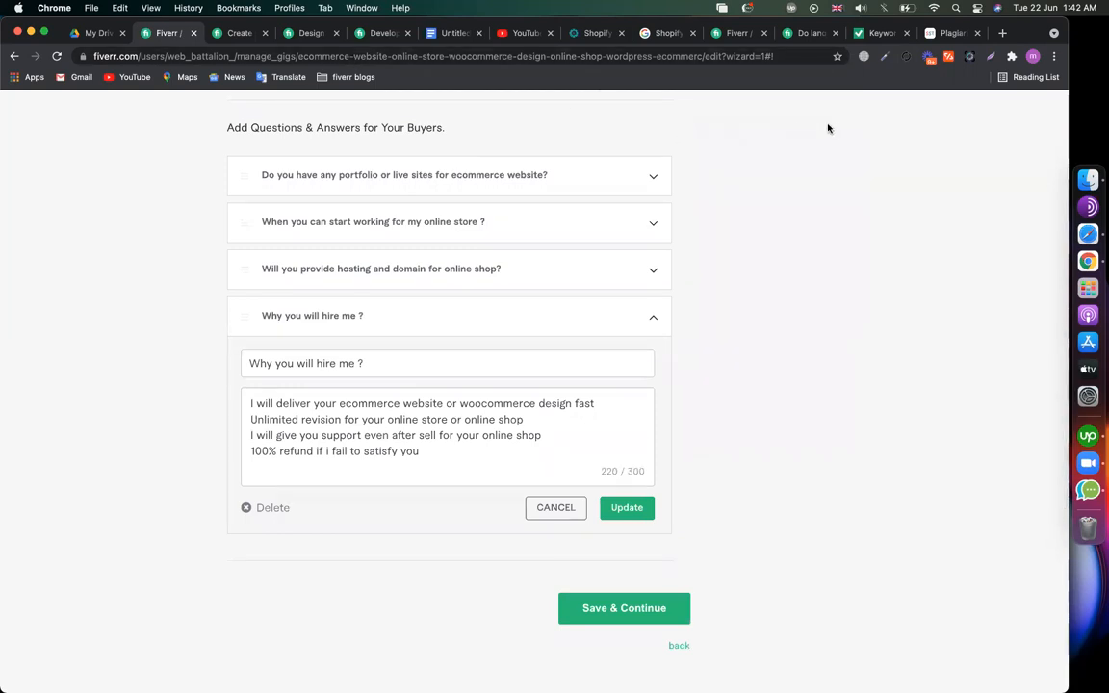
- Open the litextension PageFly review from all Google results for "Shopify Pagefly Review" and search the article for "Pagefly Review"
click(669, 33)
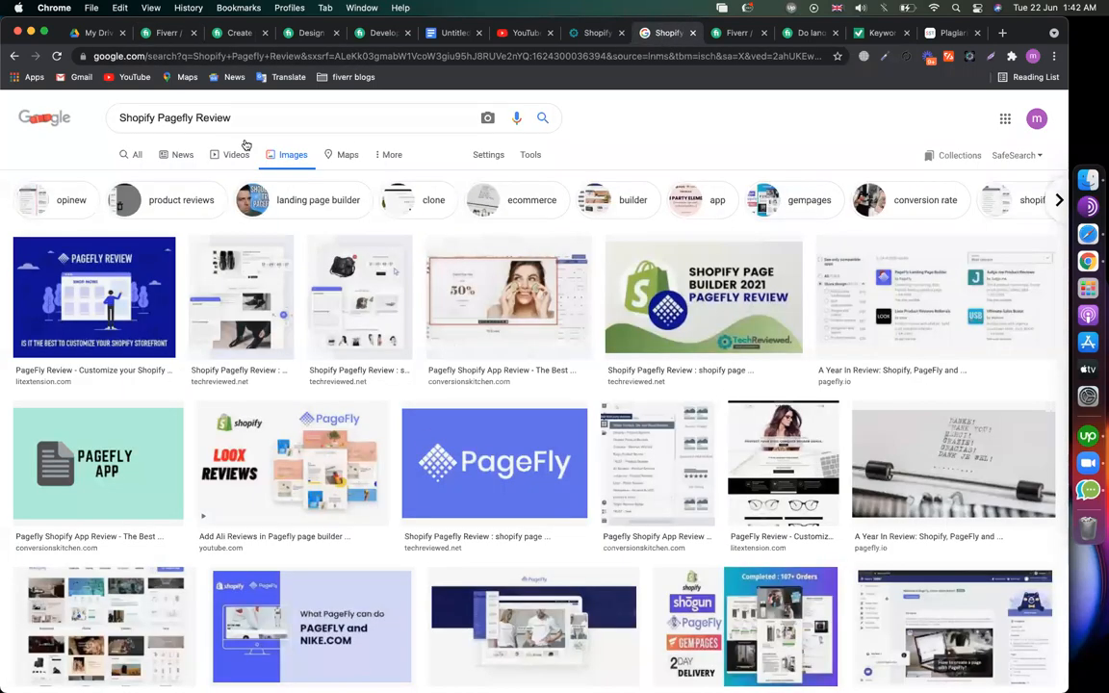
click(136, 155)
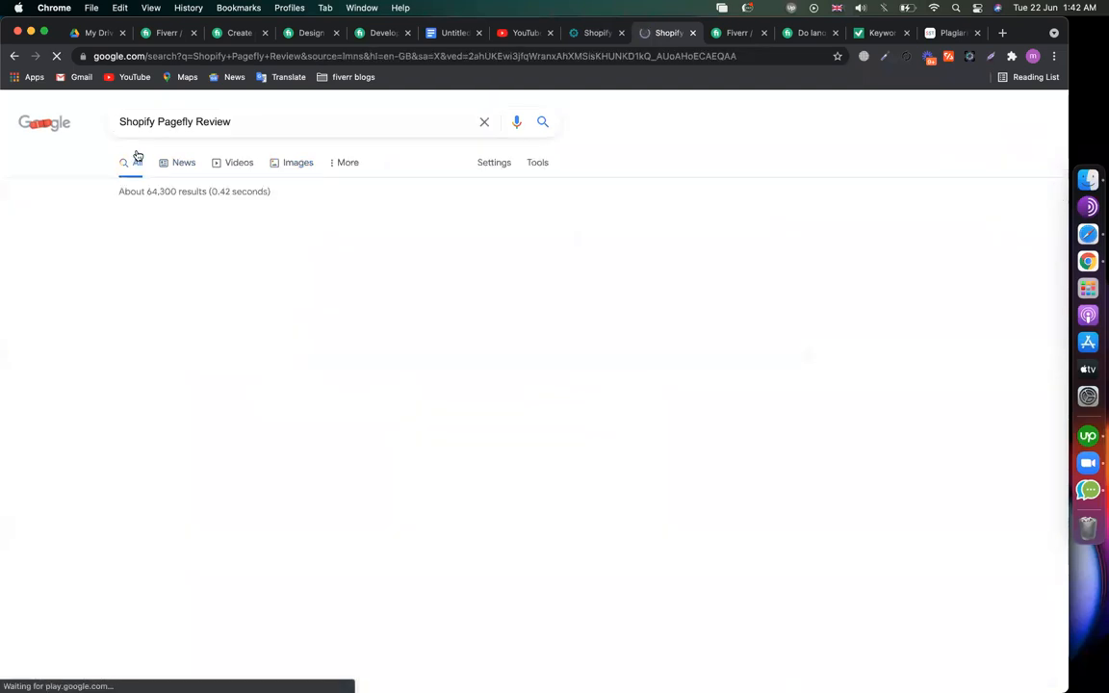
scroll(619, 297, down, 3)
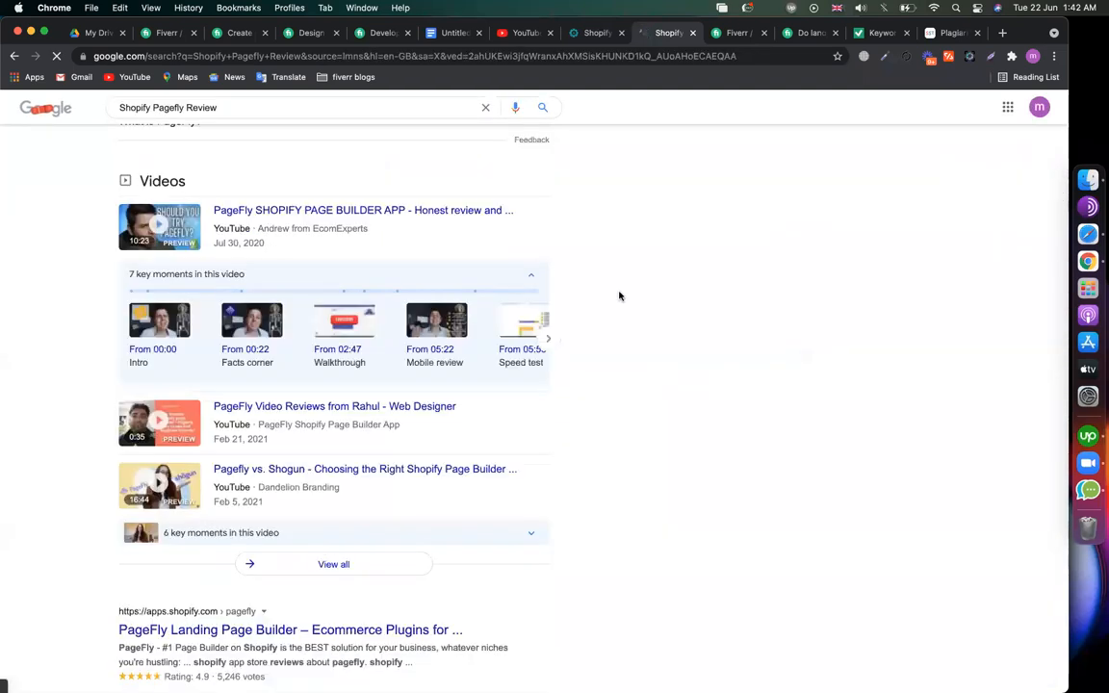
scroll(619, 296, down, 3)
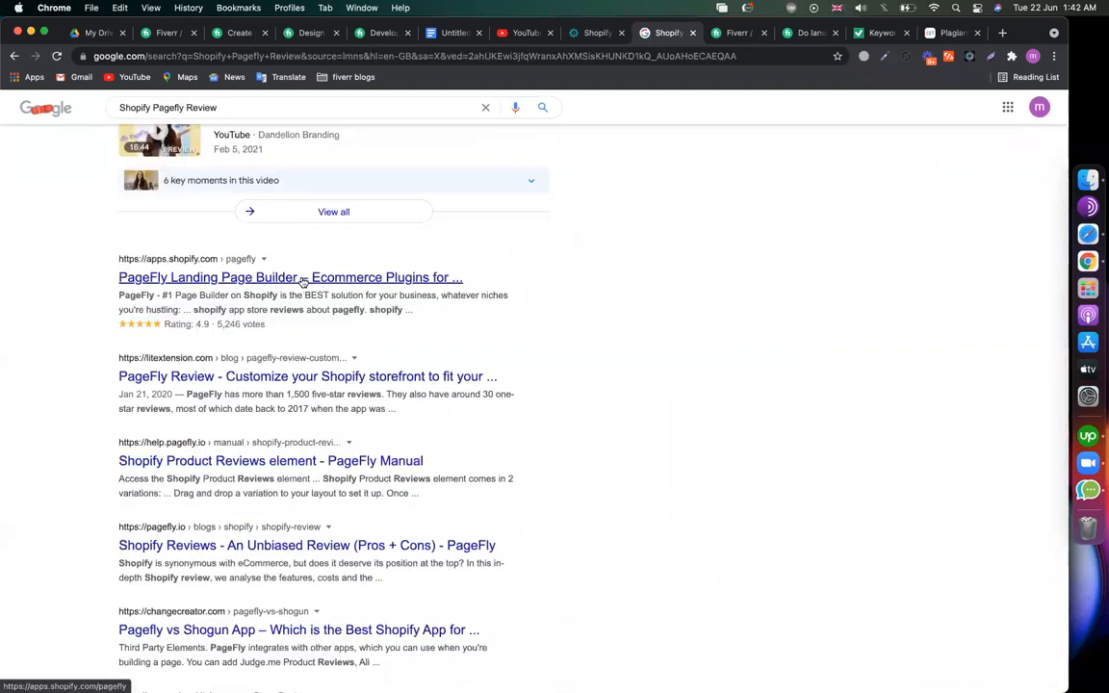
scroll(517, 351, down, 1)
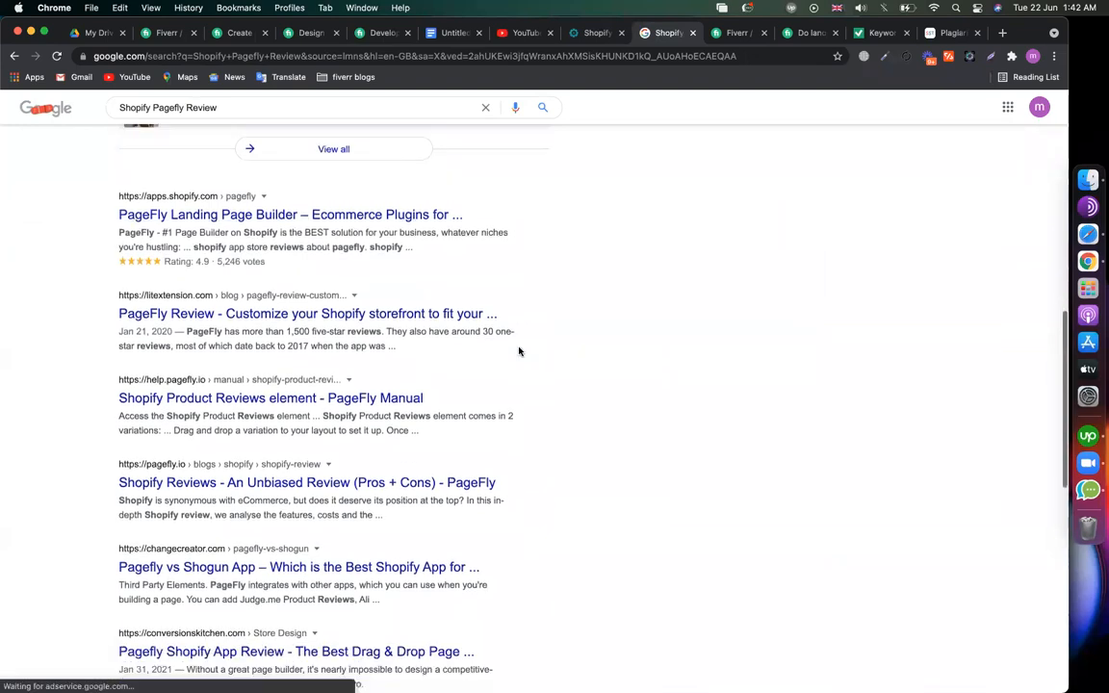
click(384, 314)
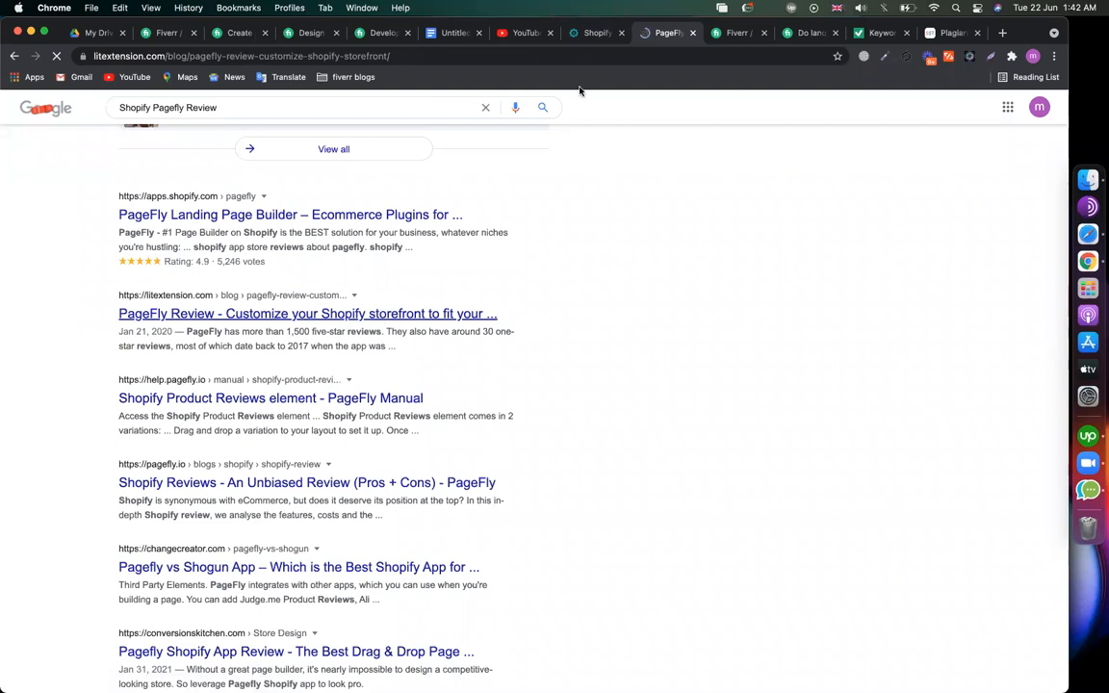
scroll(478, 404, down, 20)
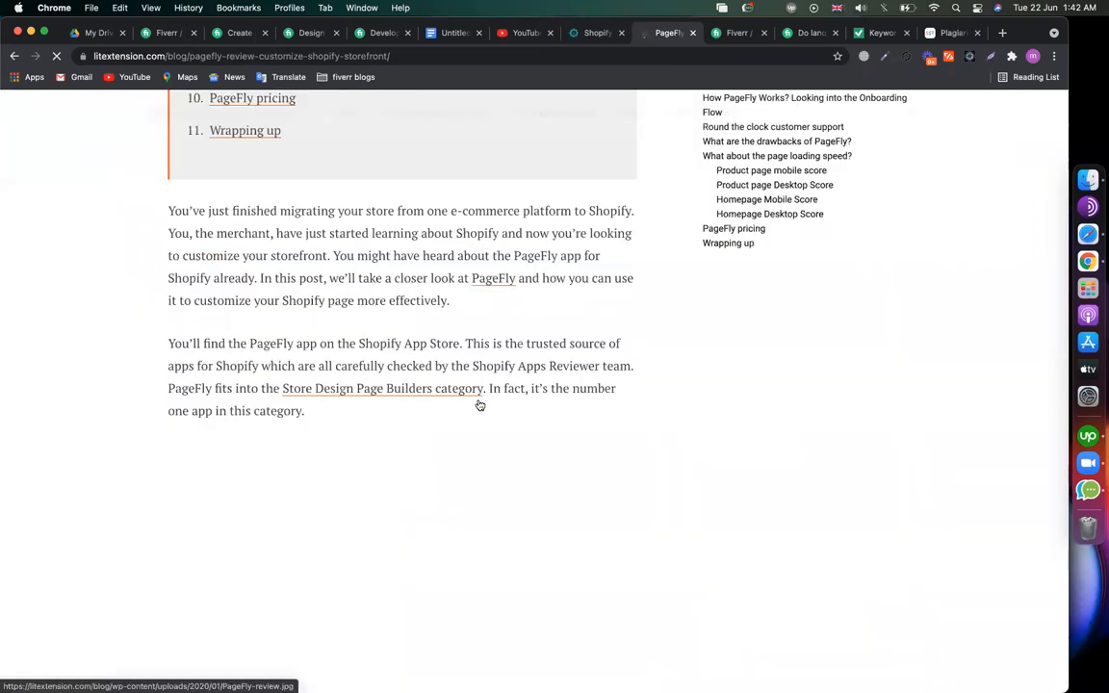
scroll(480, 406, down, 3)
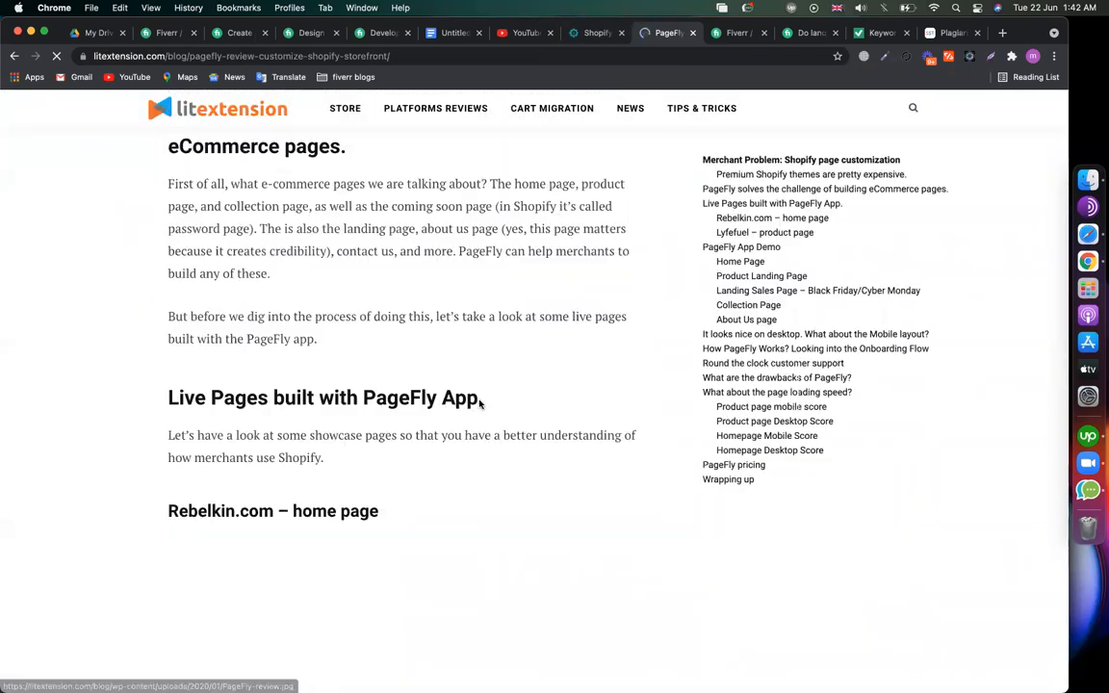
key(super+f)
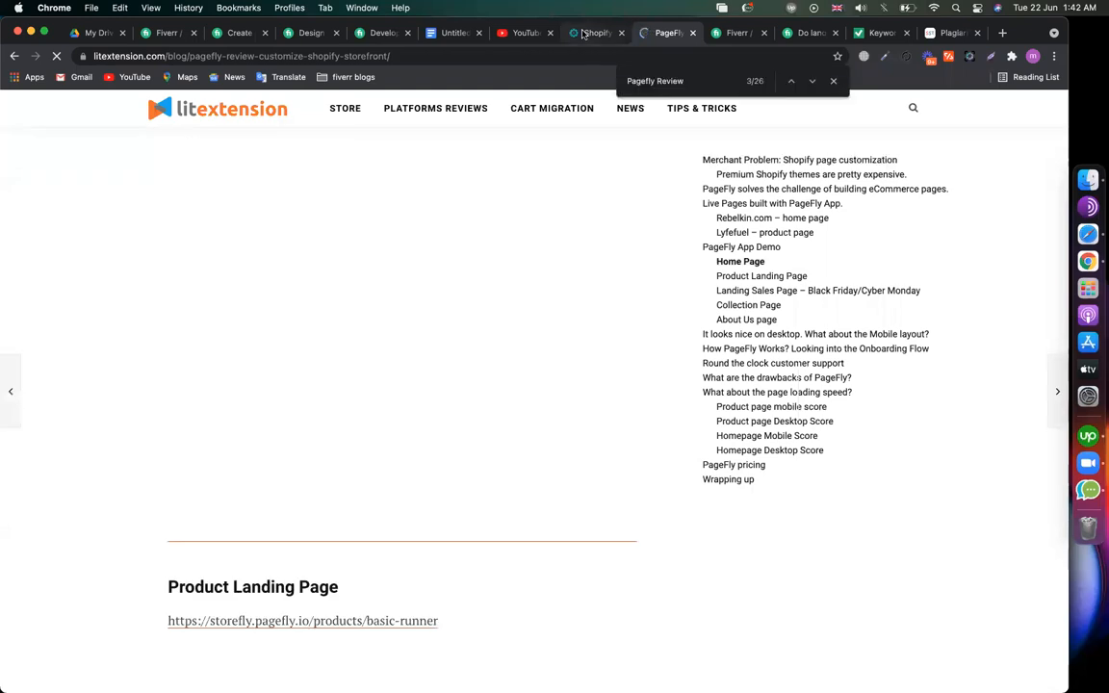
- Look through the techreviewed.net PageFly review article for its use of the keyword, closing the page search
click(586, 38)
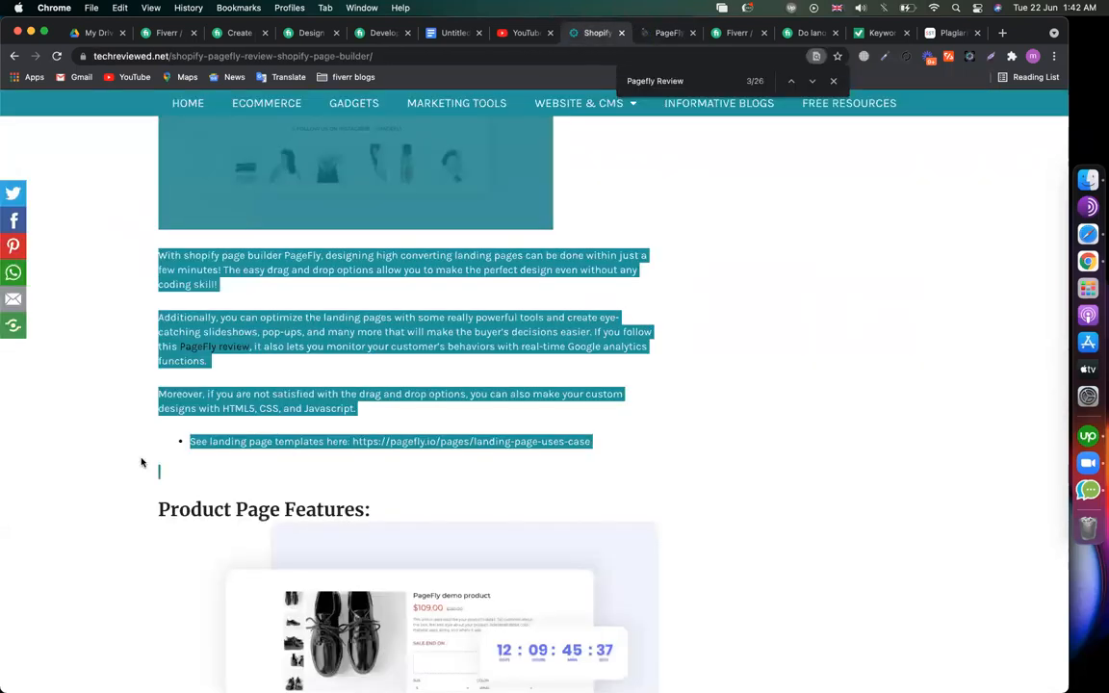
click(141, 463)
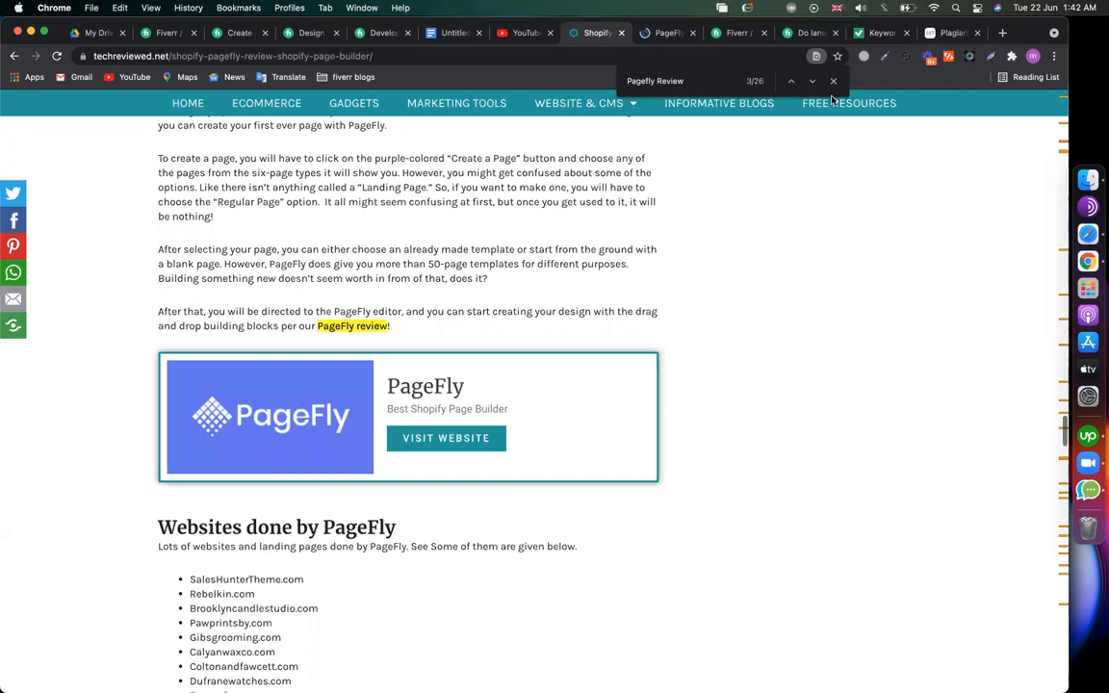
key(Escape)
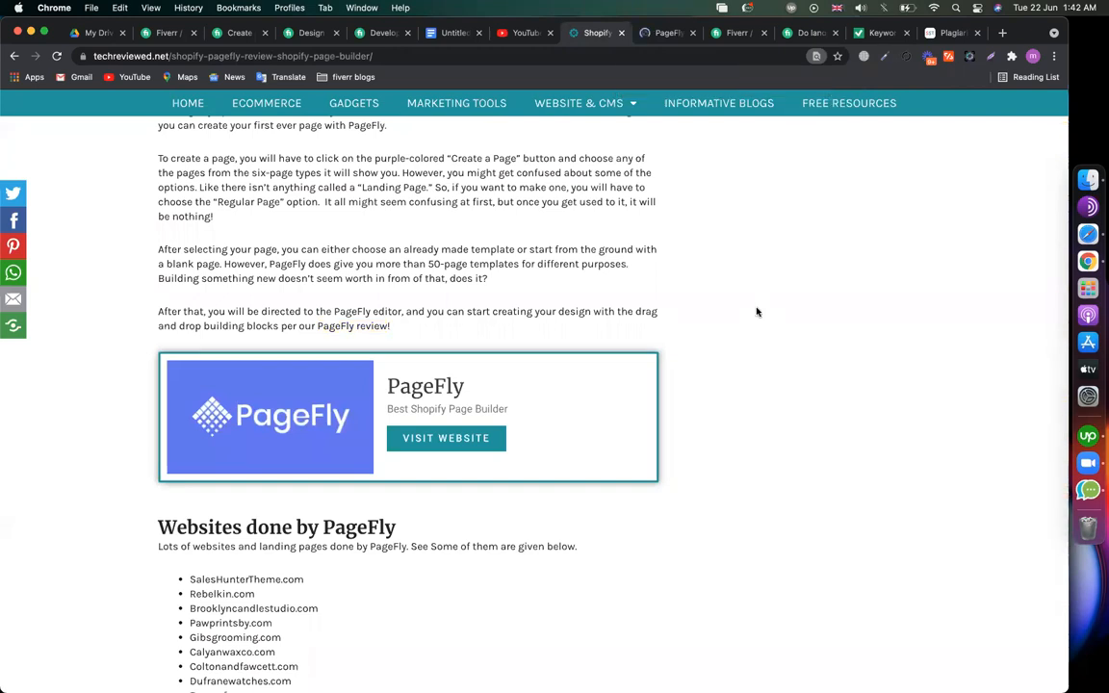
scroll(676, 516, down, 20)
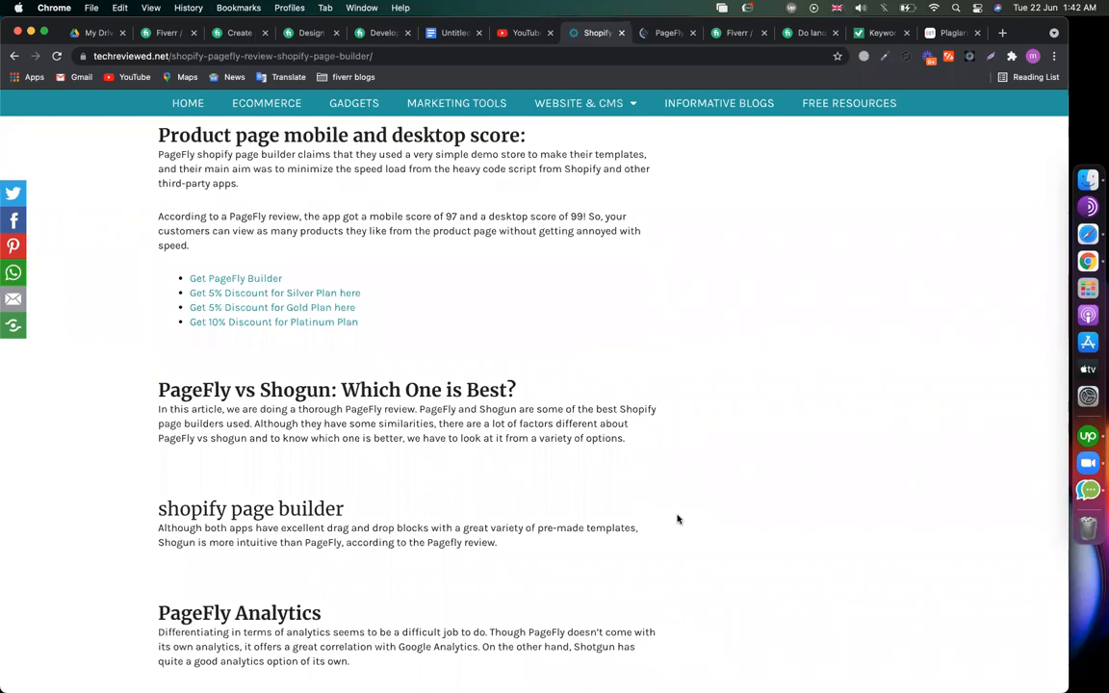
scroll(676, 520, up, 20)
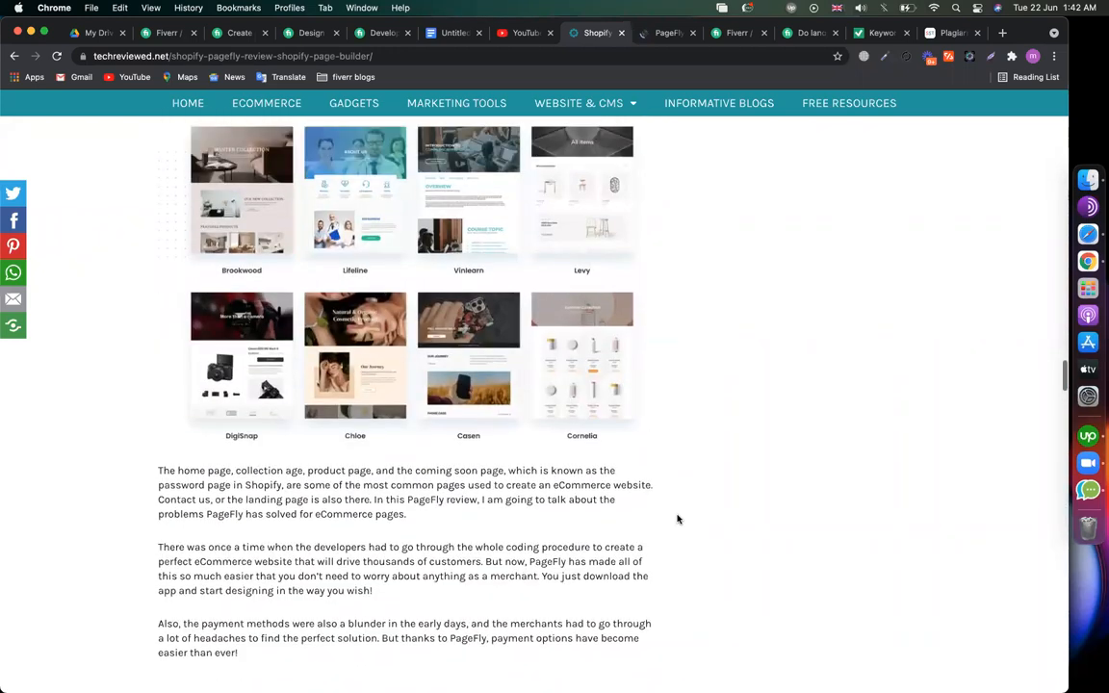
scroll(404, 286, up, 10)
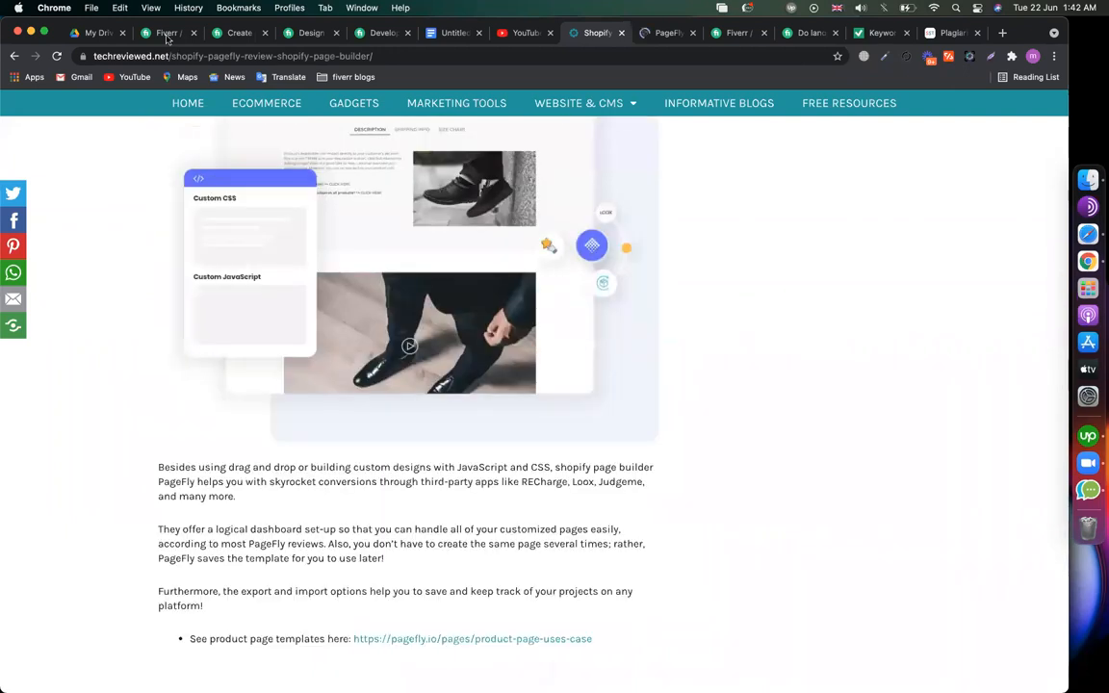
- Examine the competing WordPress ecommerce gig's FAQ answers on themes, content and images, and the number of products
click(165, 33)
click(310, 32)
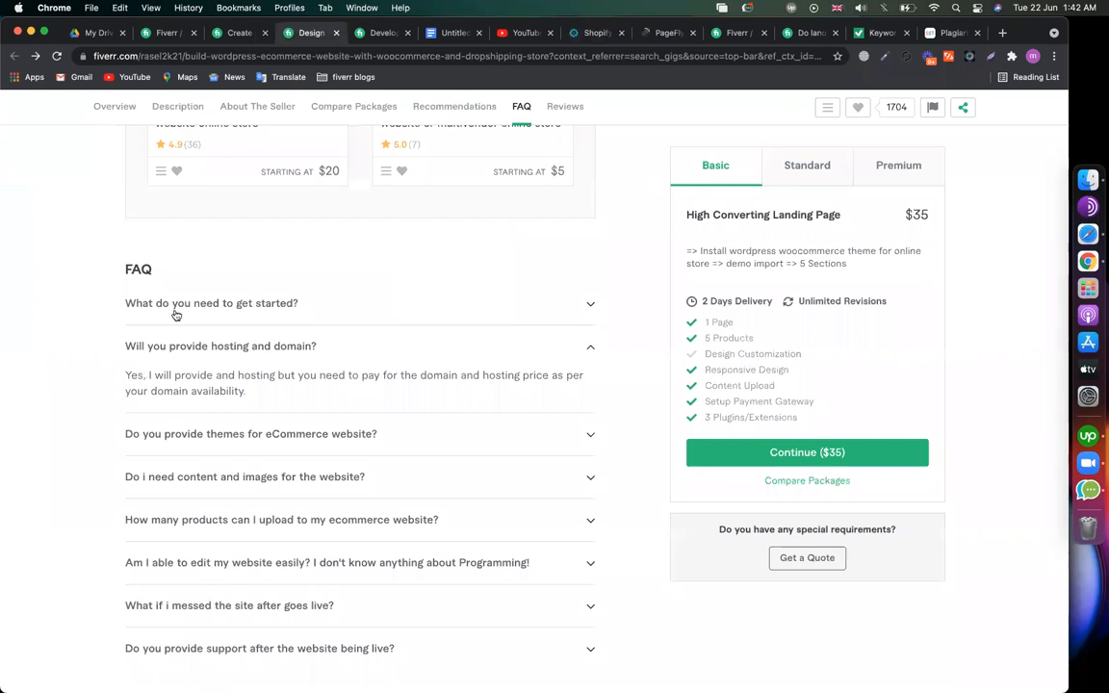
scroll(183, 372, down, 2)
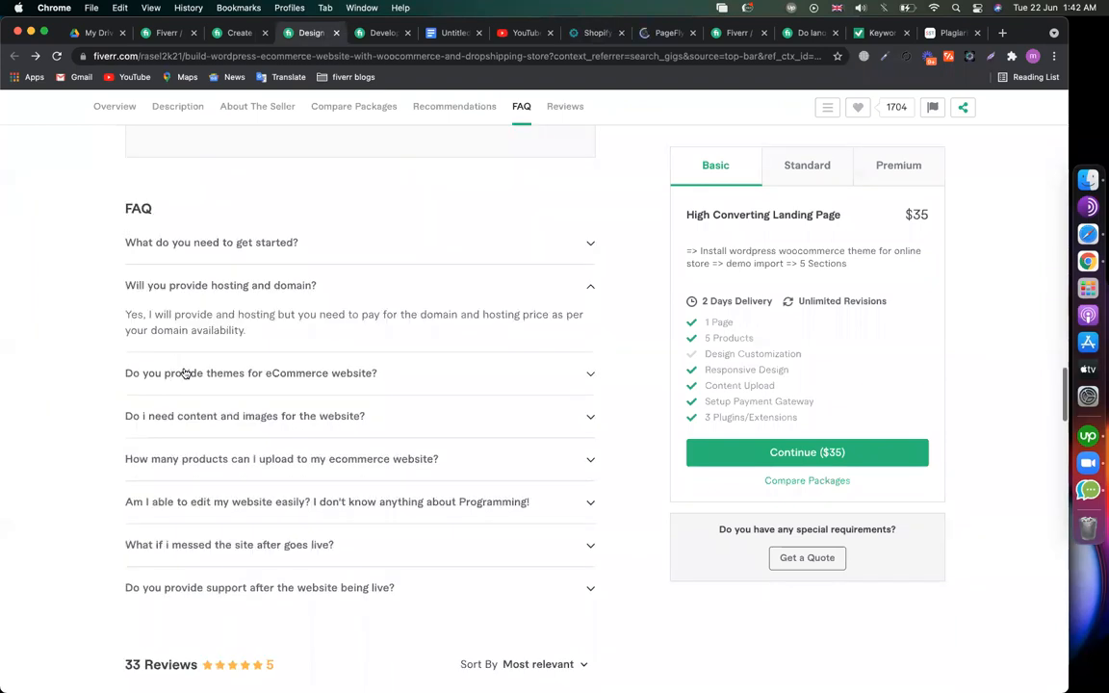
click(185, 373)
click(193, 433)
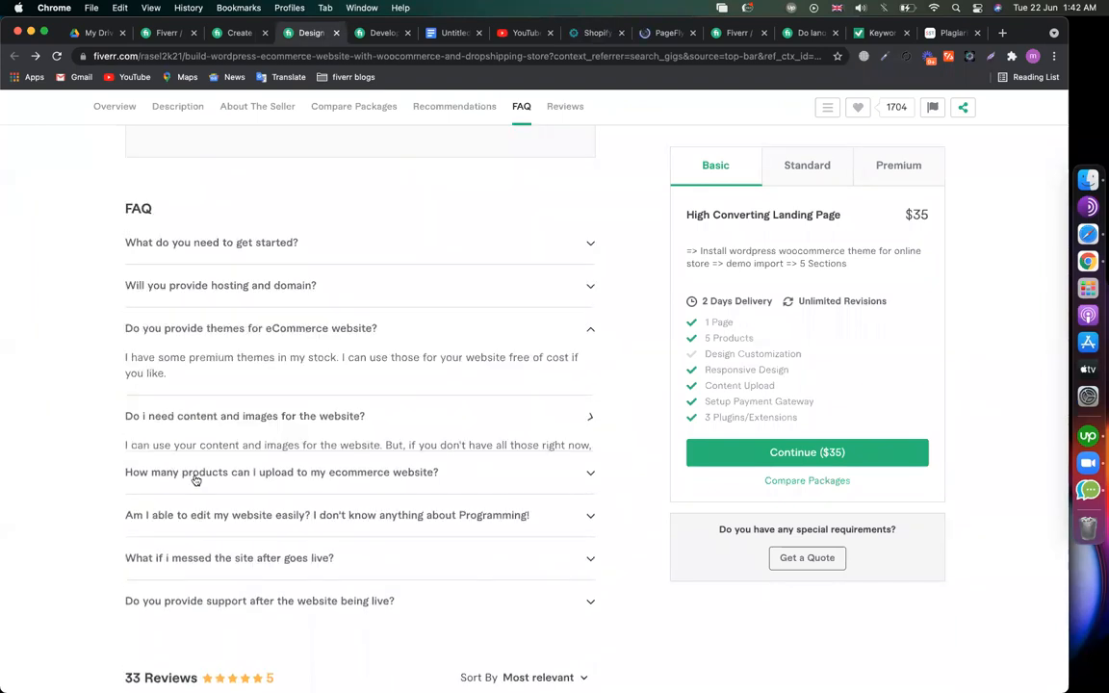
click(196, 471)
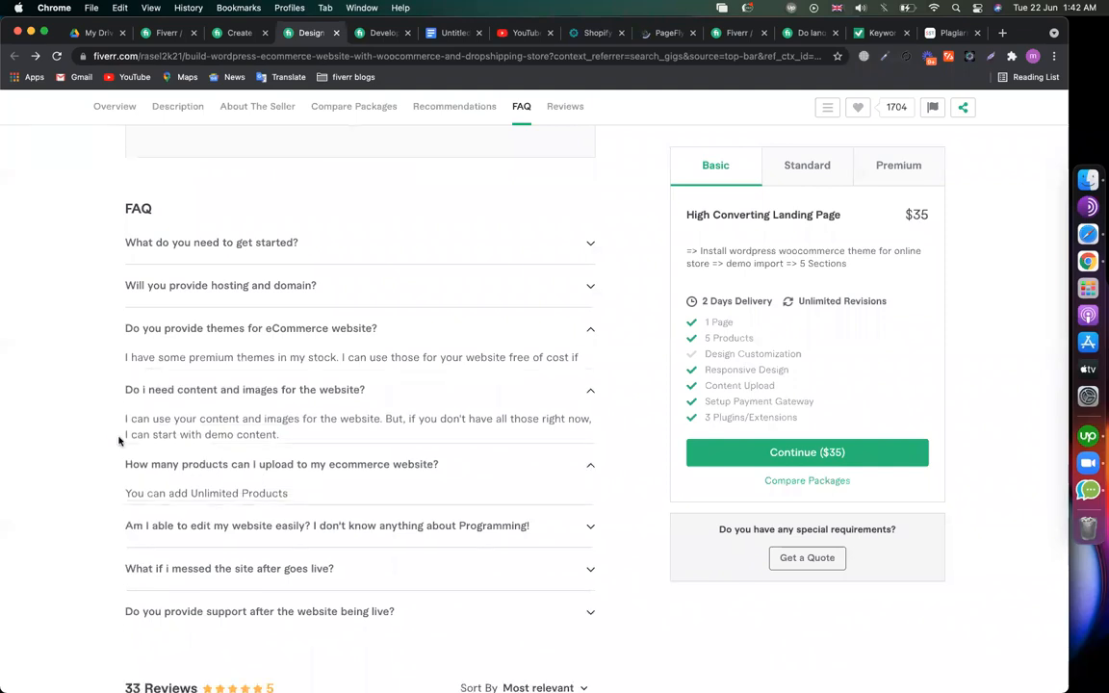
- Return to the gig editor and update the open "Why you will hire me ?" FAQ entry
key(super+2)
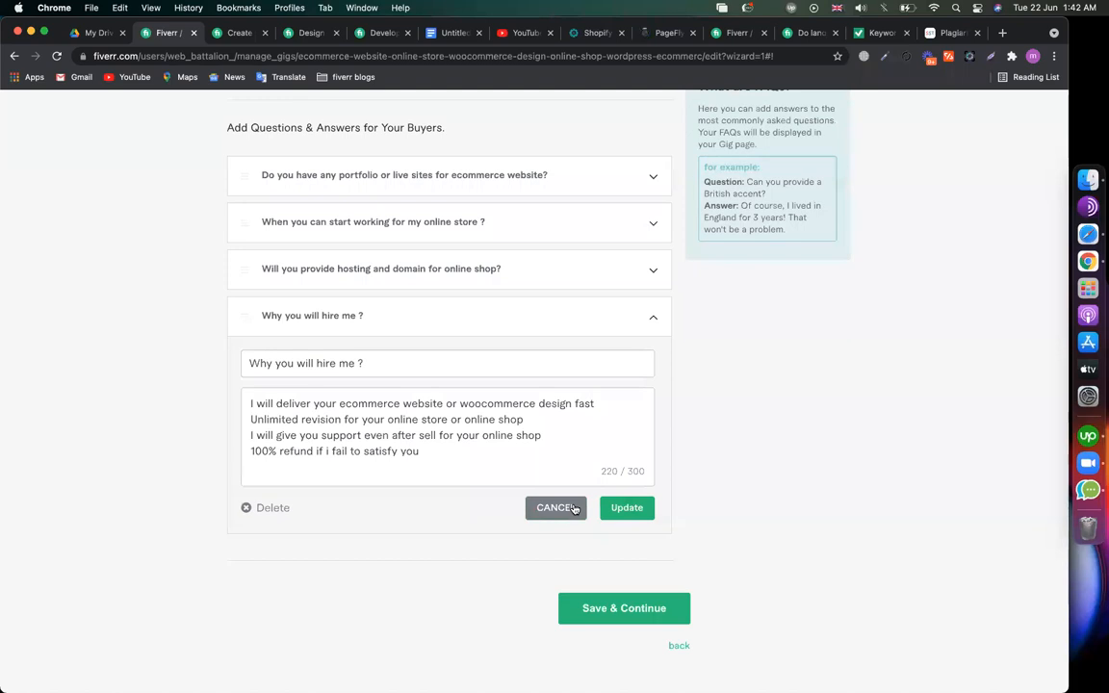
click(627, 507)
scroll(405, 572, up, 4)
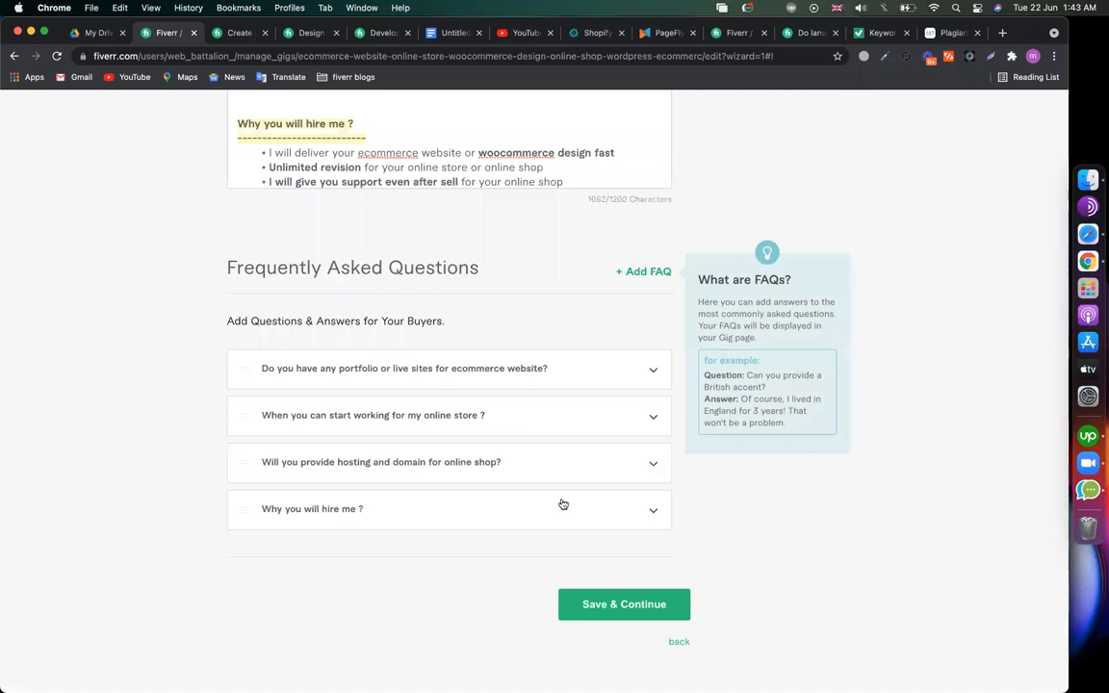
- Save the description and FAQ section, continue to the requirements, and start a new required free-text question for buyers
click(603, 607)
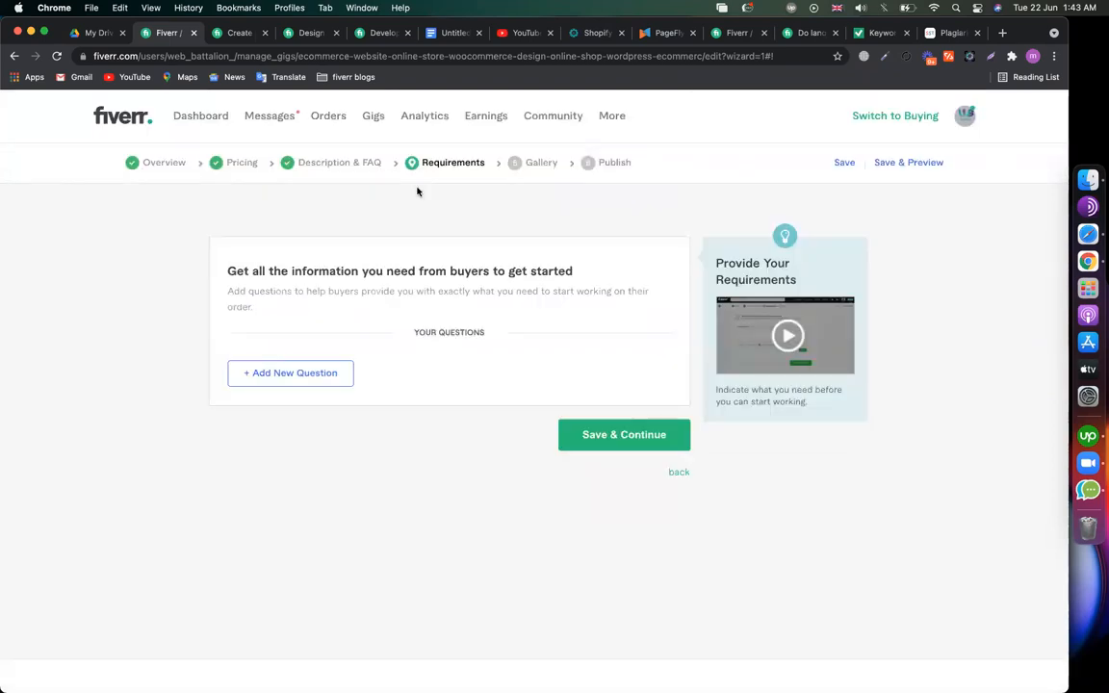
click(449, 33)
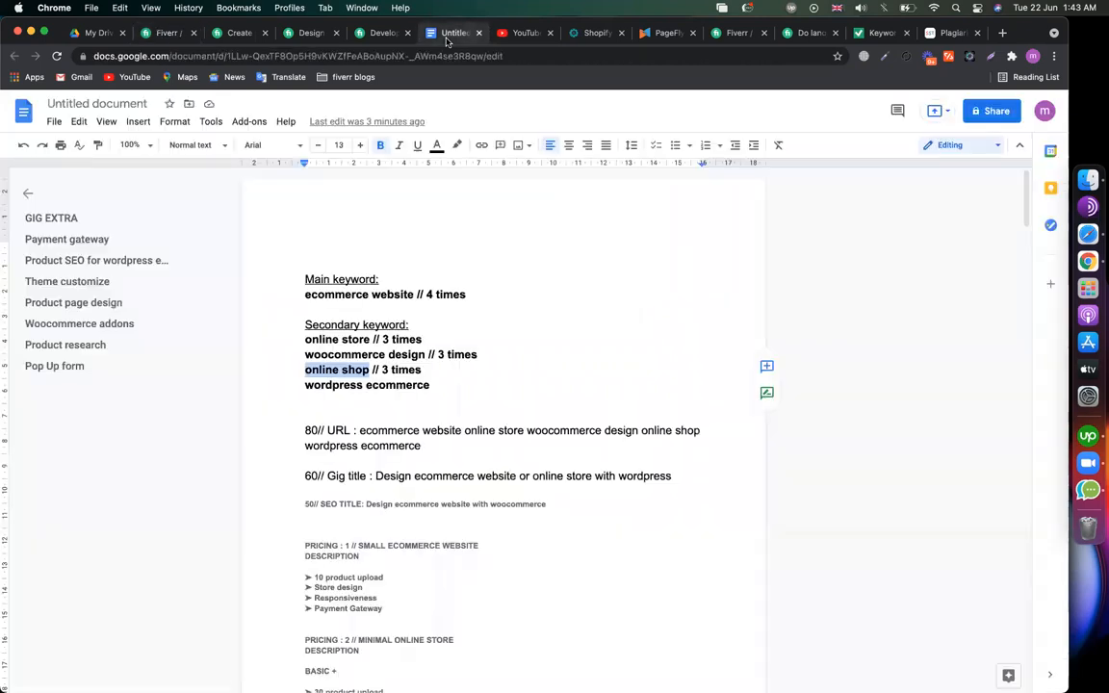
click(168, 33)
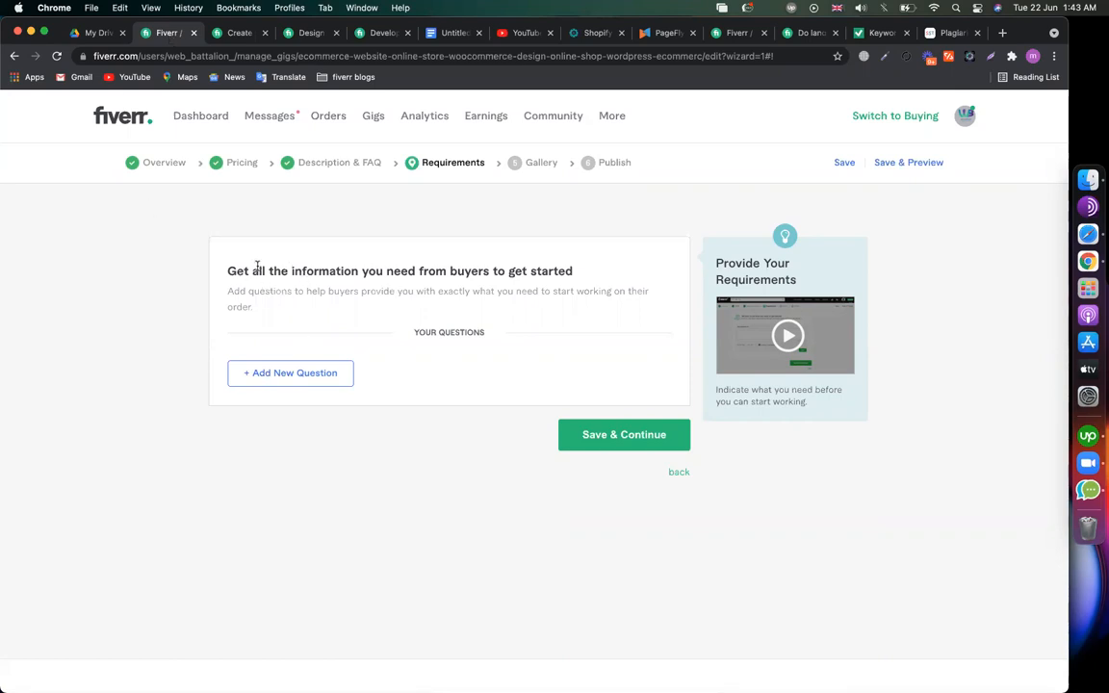
drag(259, 271, 470, 272)
click(528, 272)
drag(575, 274, 229, 267)
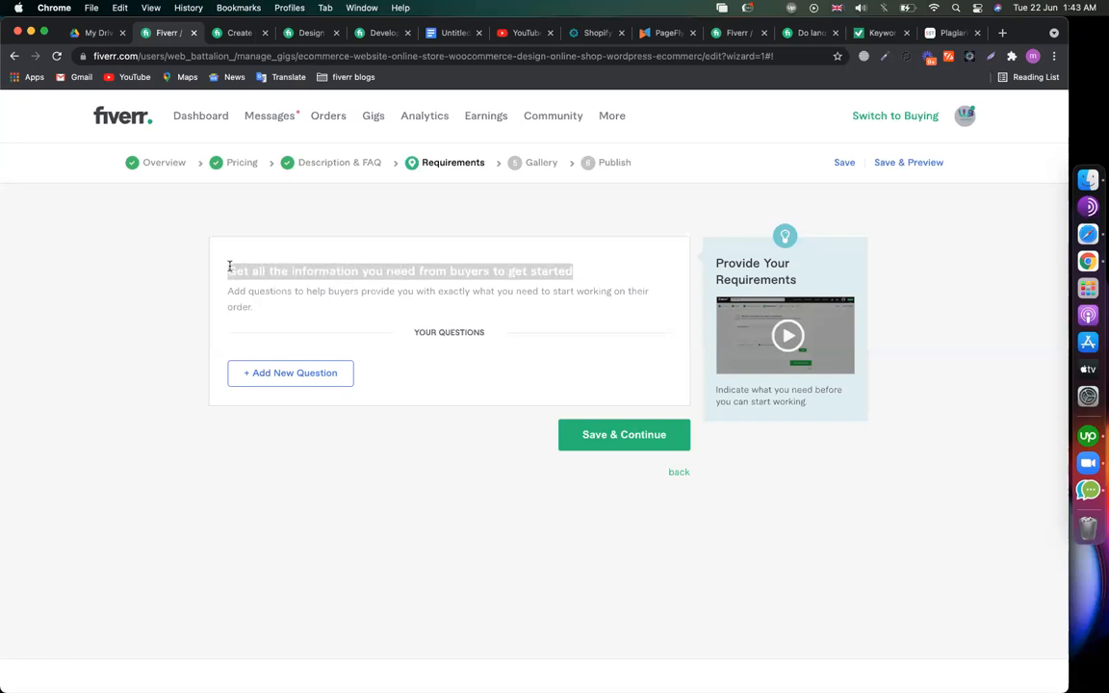
click(281, 373)
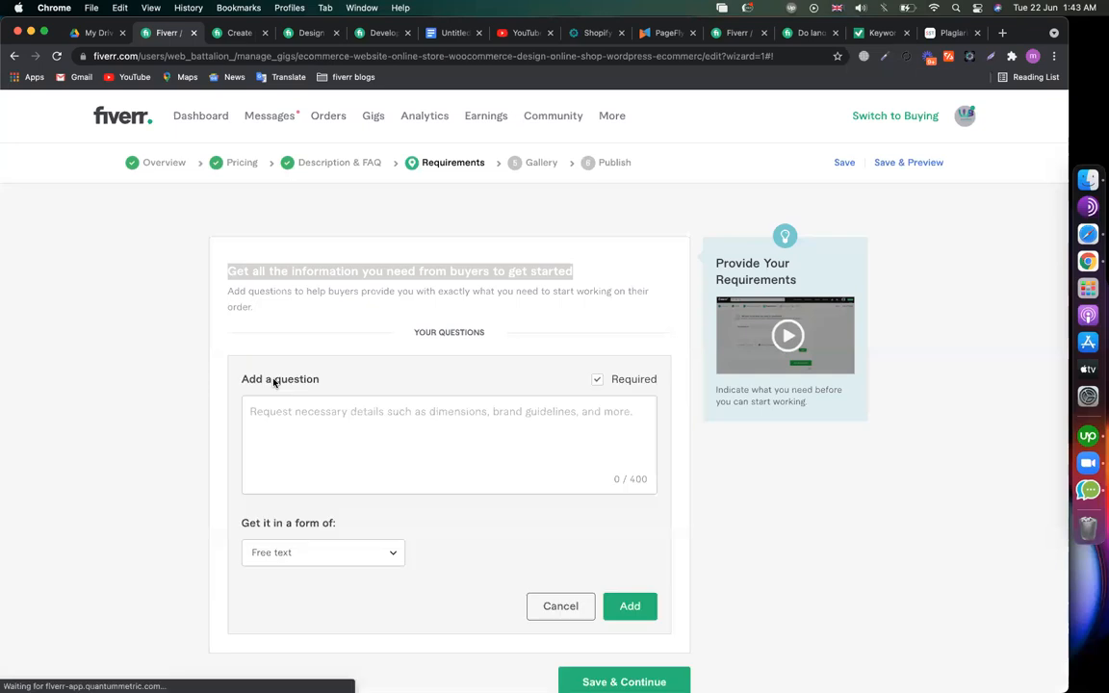
click(325, 440)
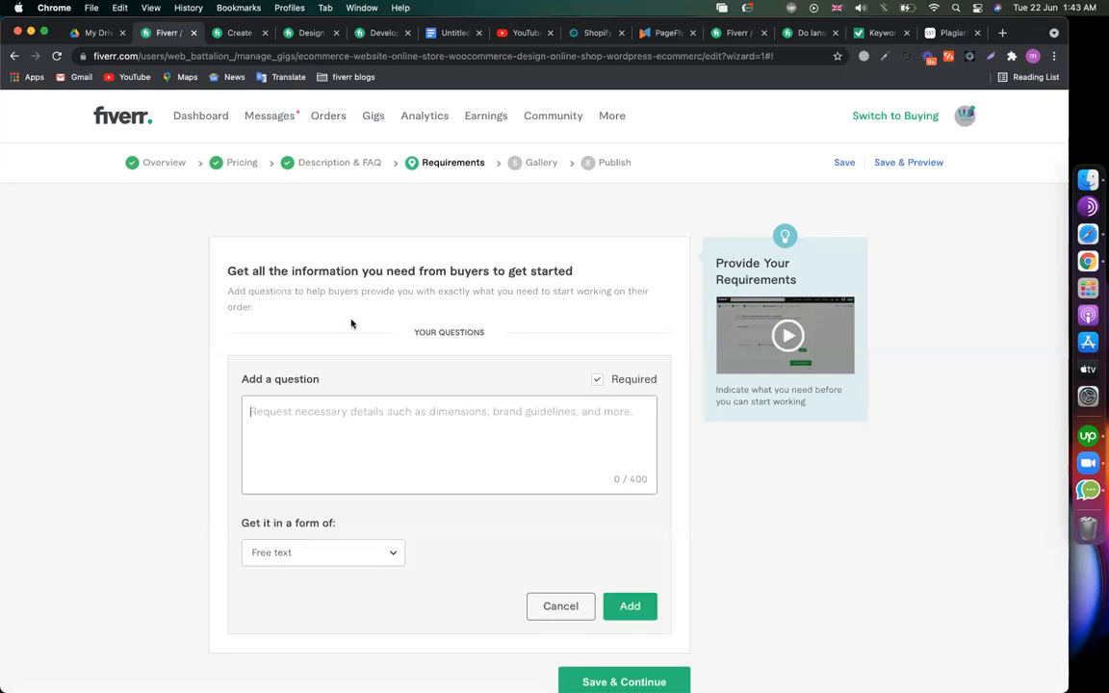
- Write the question around the online store keyword: "for your online store design you need to provide me, your hosting access or wordpress admin access."
click(446, 38)
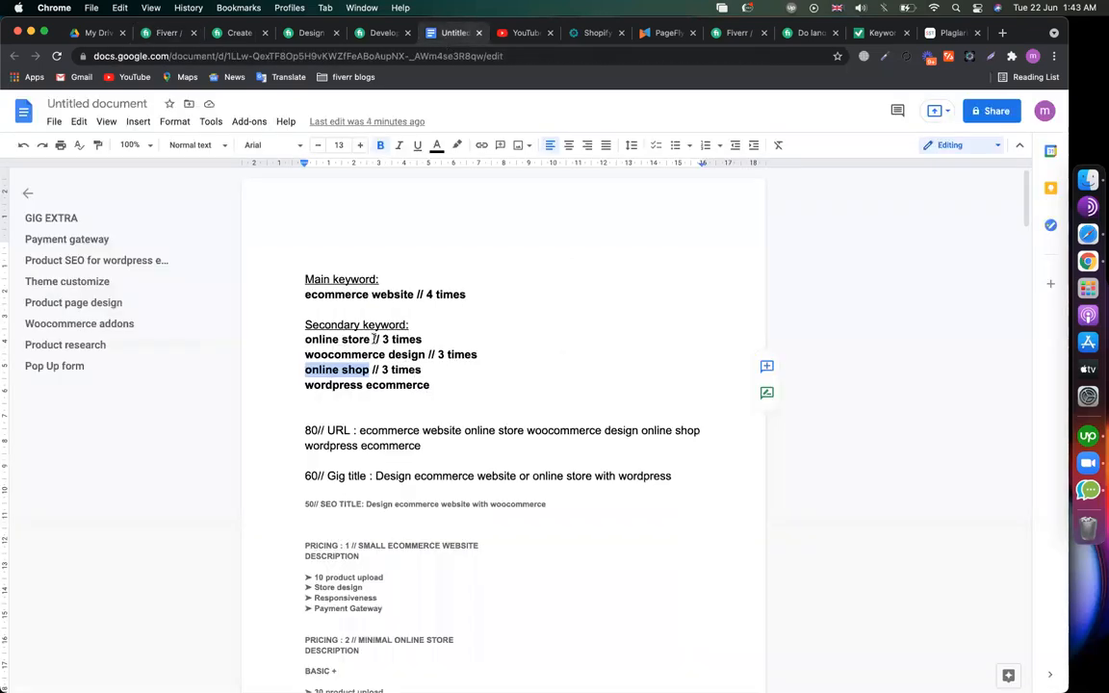
drag(369, 338, 305, 339)
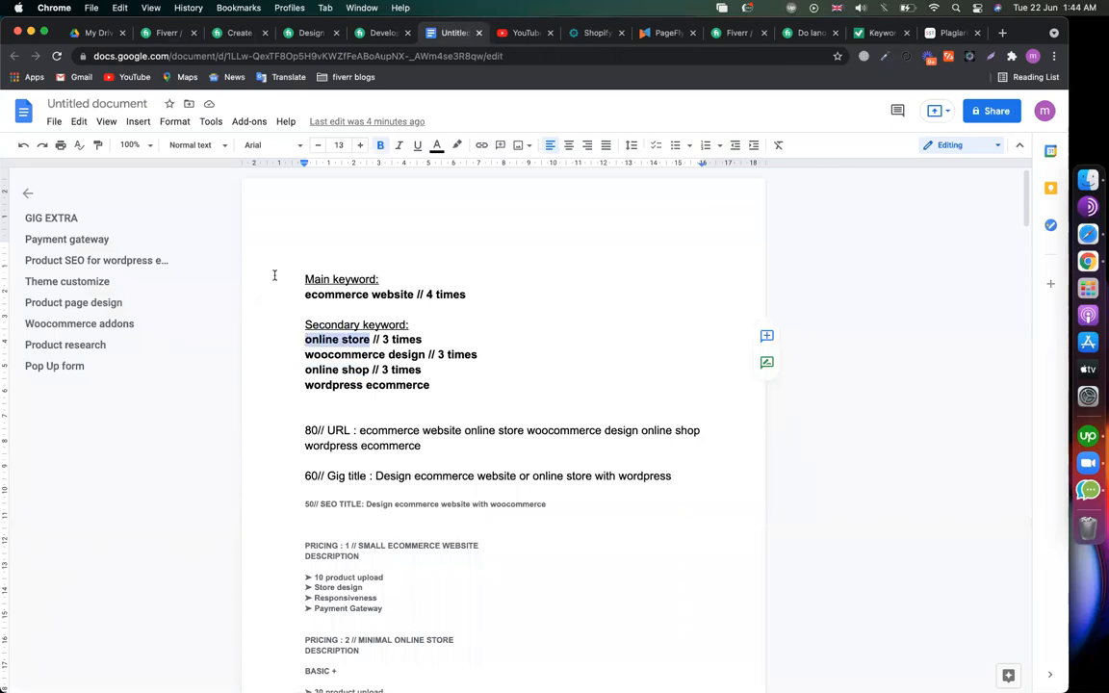
click(168, 33)
text(for your online store)
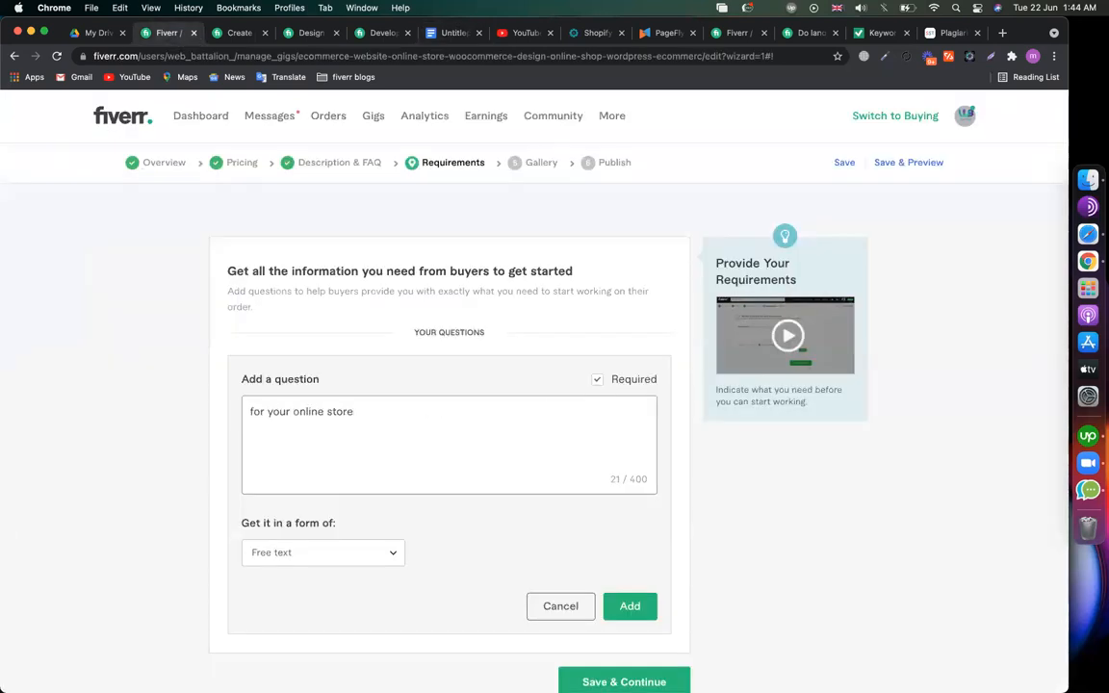
text( design you need to pro)
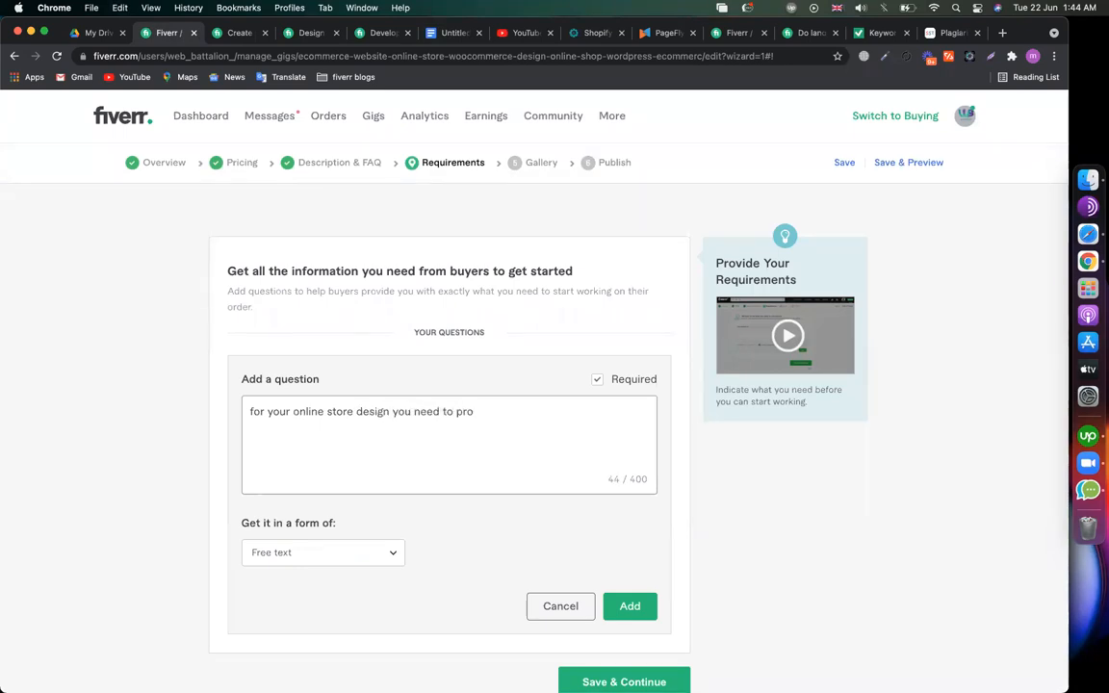
text(vide me, your hosting acce)
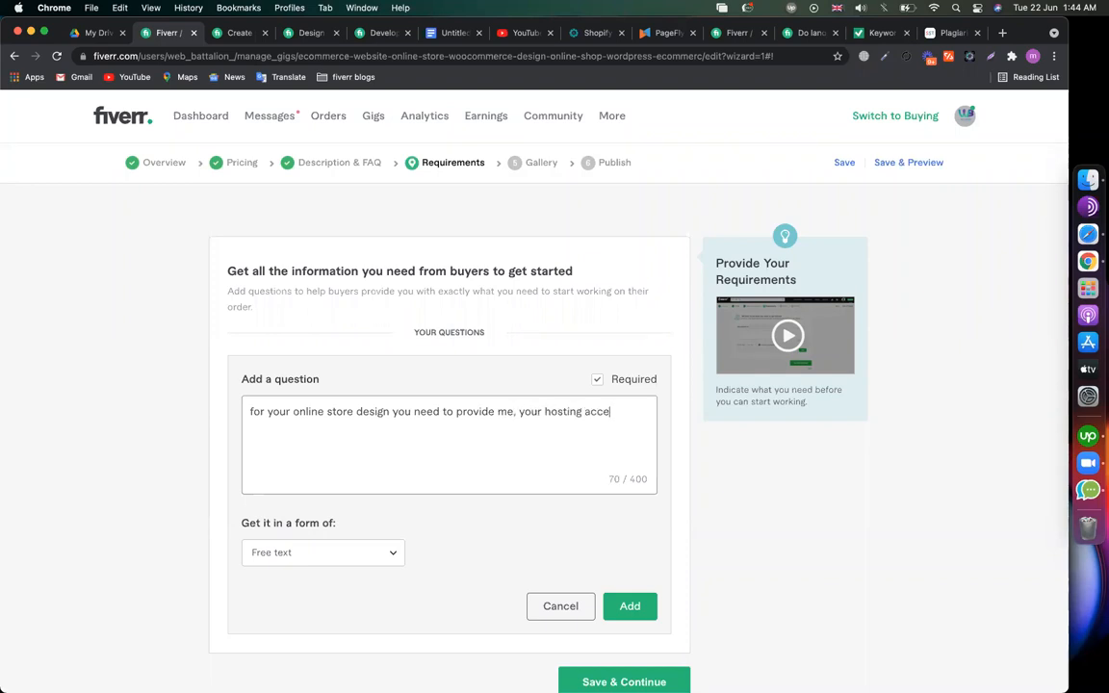
text(ss or wordpress admin access)
key(Return)
key(Return)
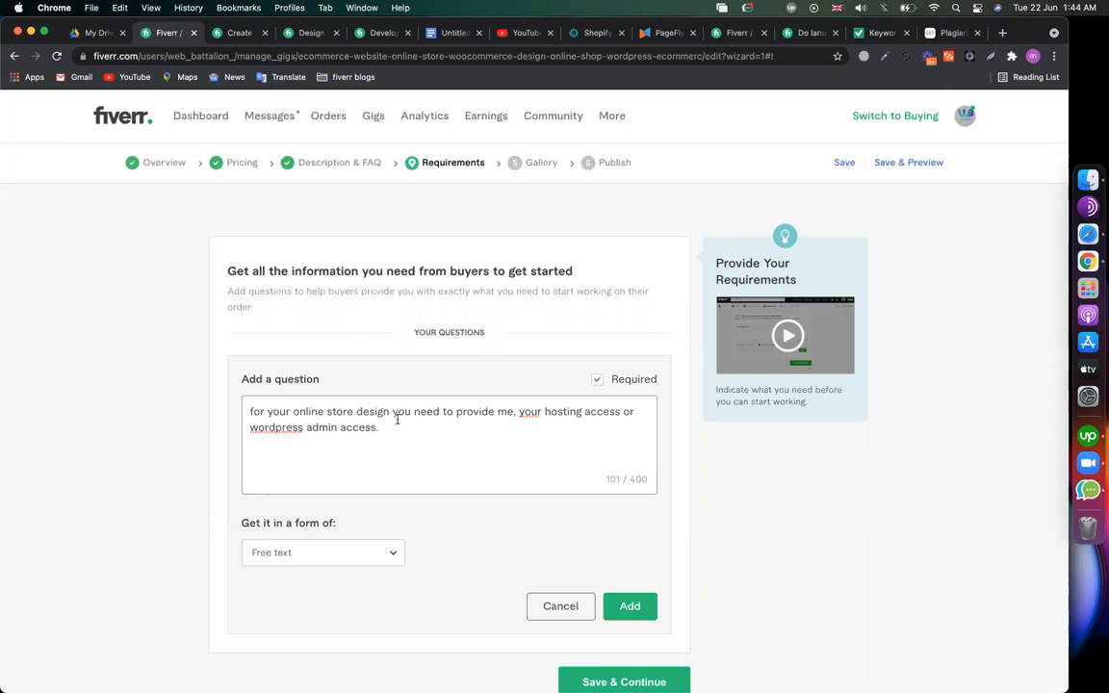
- Capitalize the question's first word as "For" and leave a blank line below the sentence for another item
drag(395, 426, 247, 406)
click(248, 408)
text(F)
key(Delete)
click(450, 424)
key(Return)
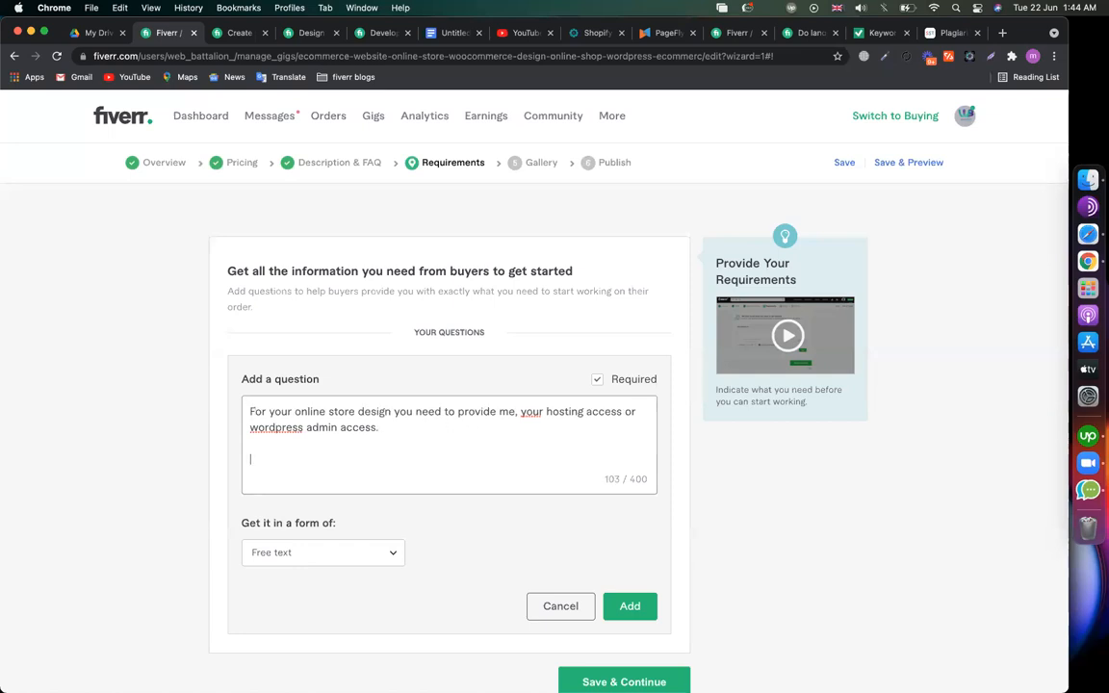
- Copy the ➤ bullet from the keyword document's first pricing description and place it before the question's opening sentence
click(451, 34)
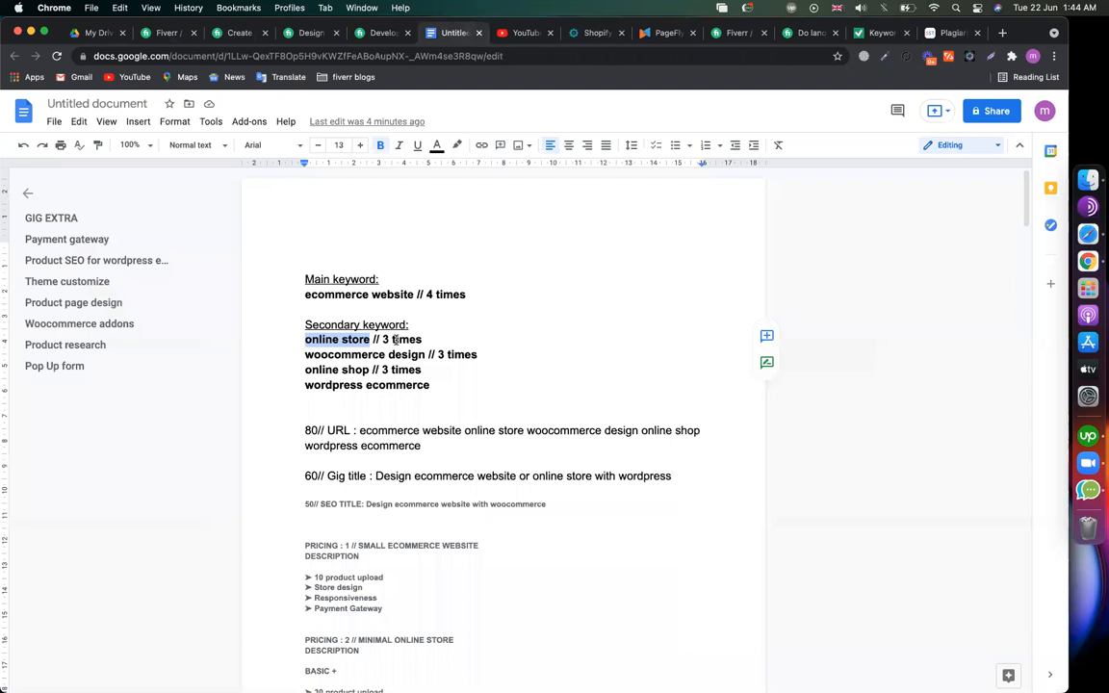
scroll(366, 385, down, 3)
click(295, 486)
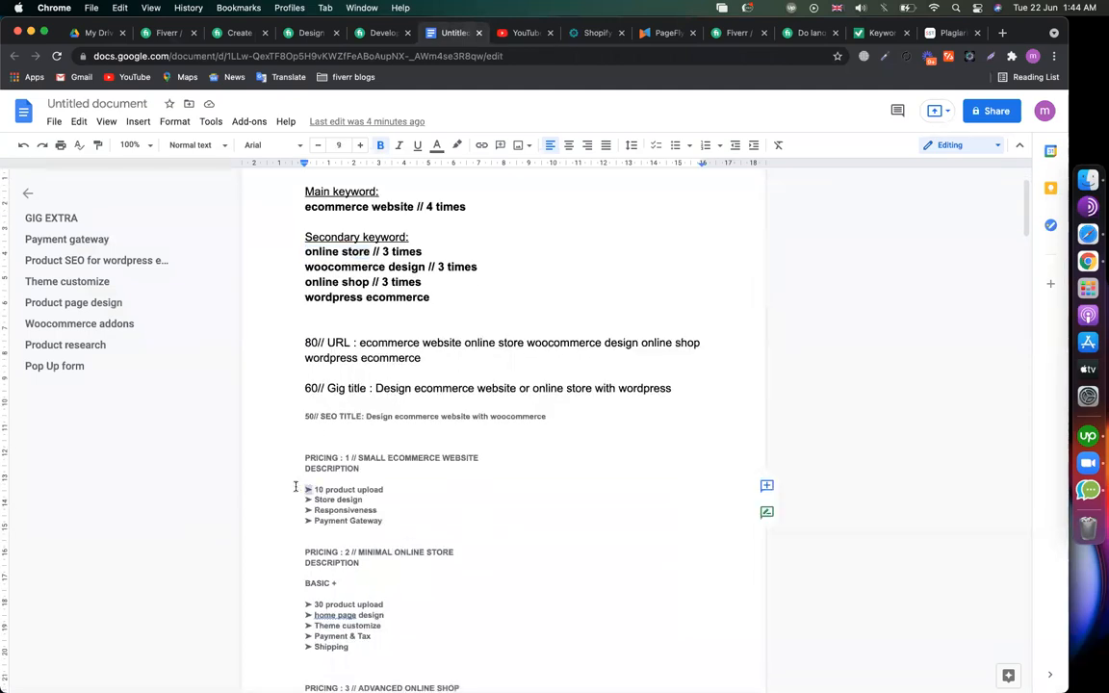
click(165, 33)
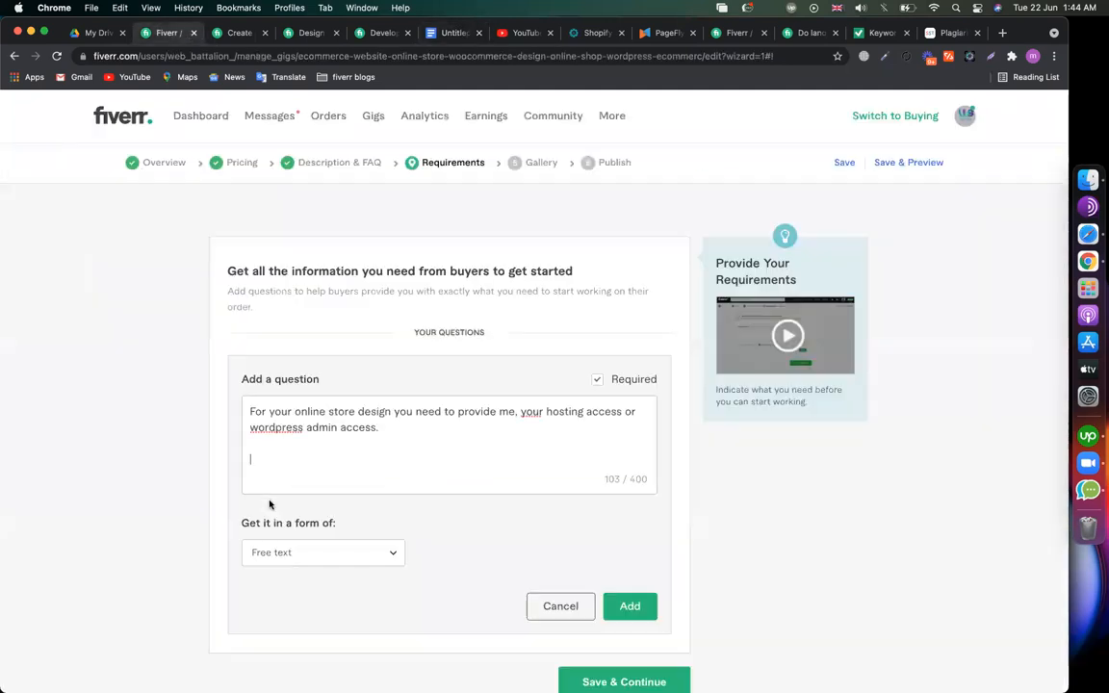
click(248, 416)
text(➤)
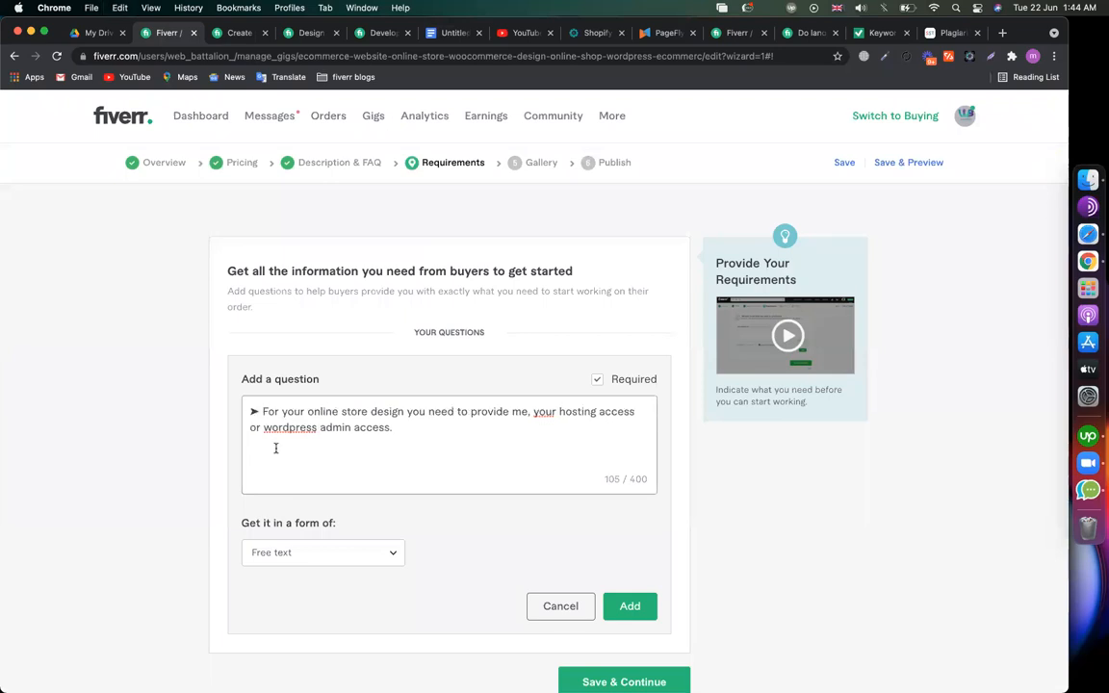
- Add a second ➤ line to the question reading "Give contents, text & images for your store"
text(➤)
text(Give yoir)
text(contents)
text(,)
triple_click(288, 427)
click(288, 426)
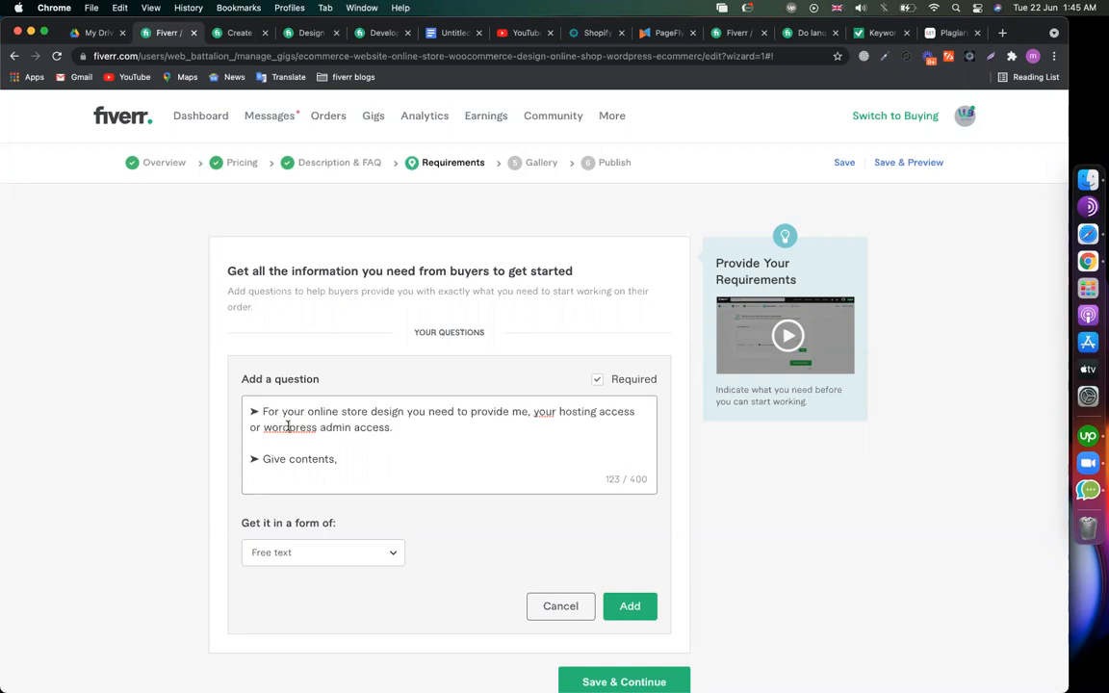
triple_click(287, 426)
click(291, 426)
drag(403, 426, 274, 426)
click(361, 461)
text(text & images for y)
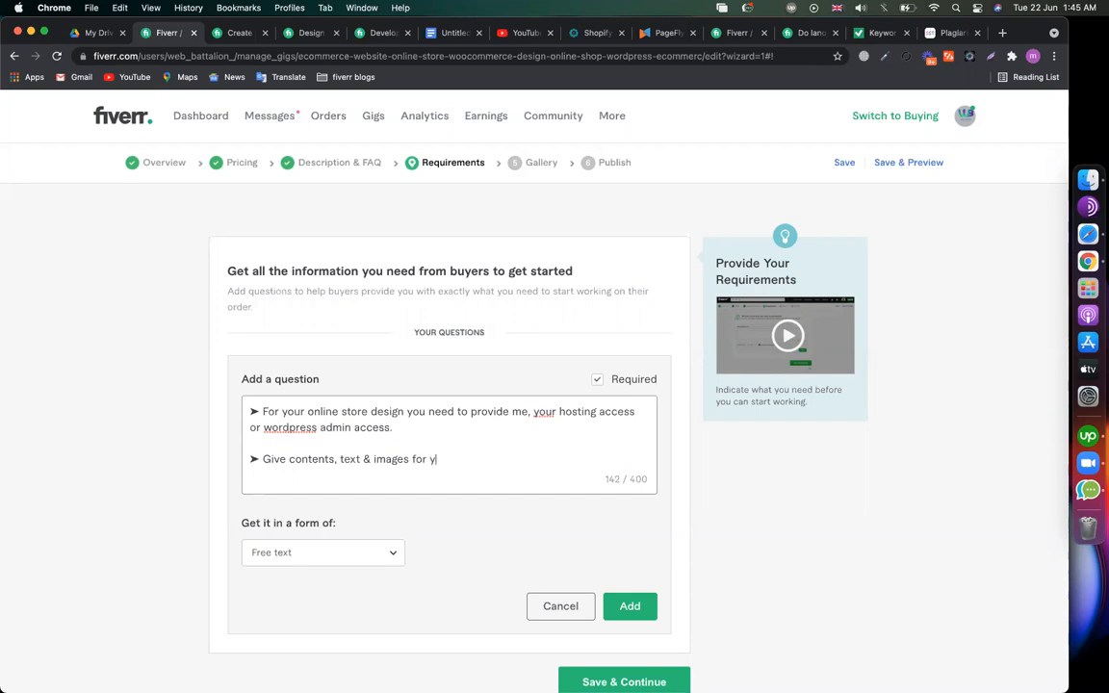
text(our sstore)
key(BackSpace)
- Add the finished question to the buyer requirements, then save and continue to the gallery section
click(626, 603)
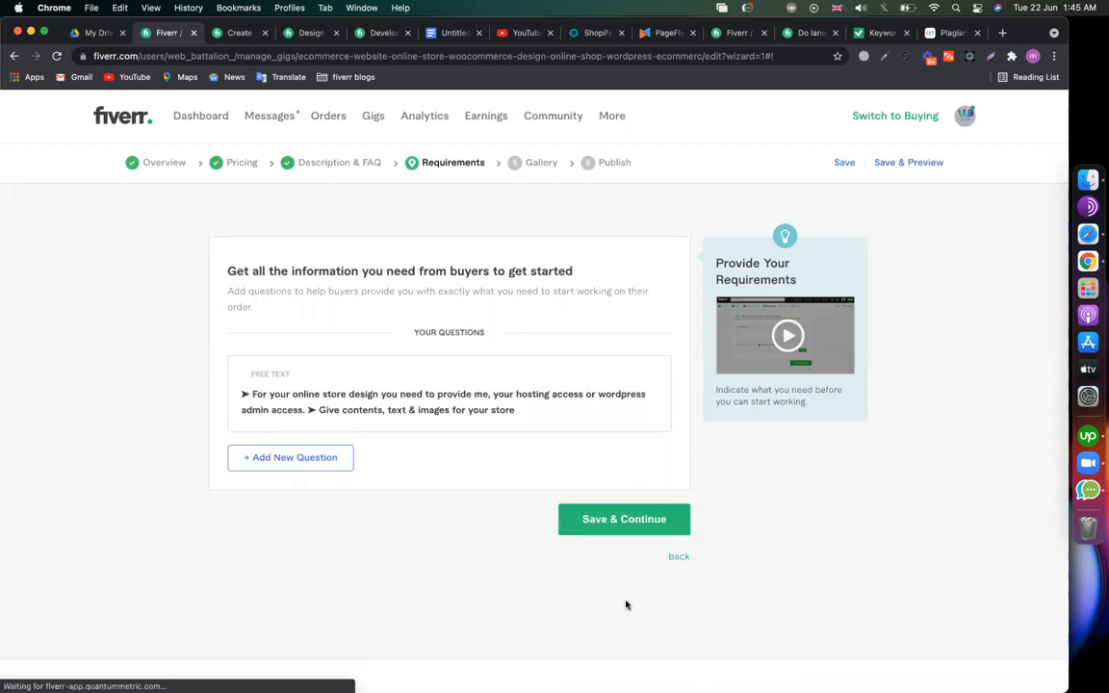
click(633, 529)
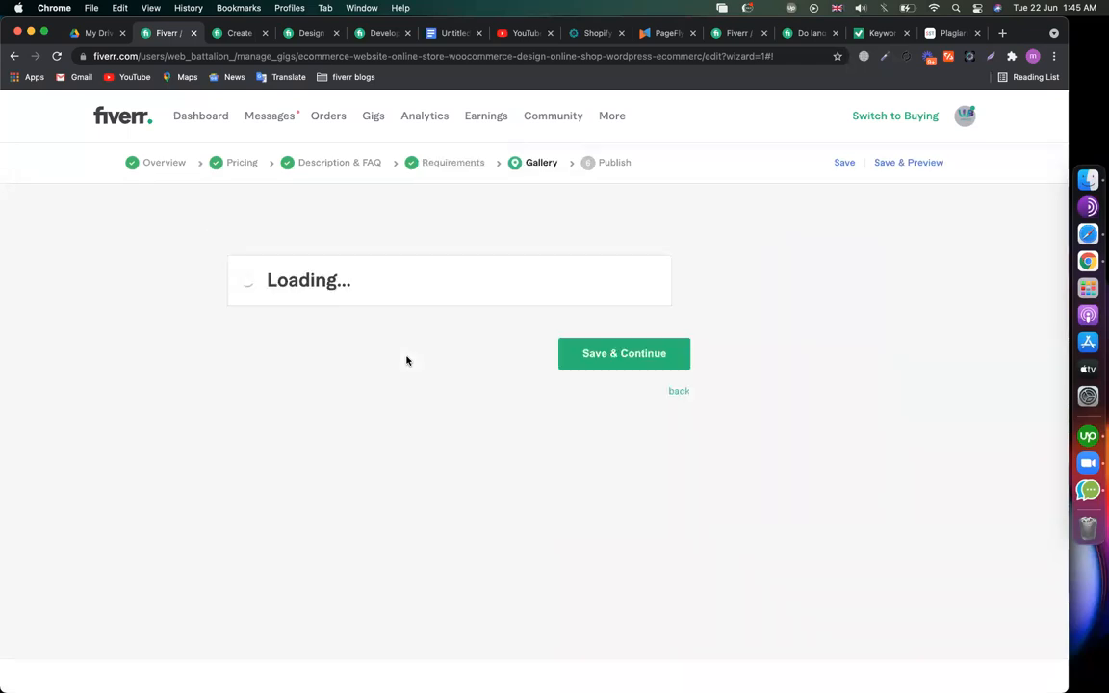
scroll(126, 382, down, 5)
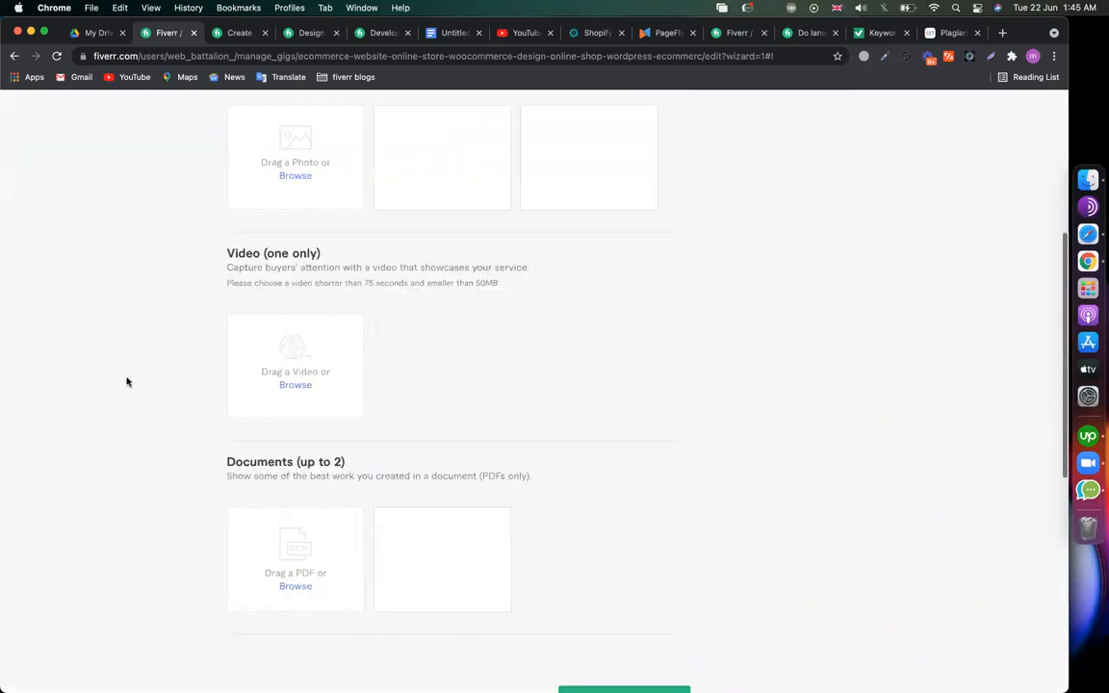
scroll(126, 382, up, 3)
scroll(126, 382, down, 6)
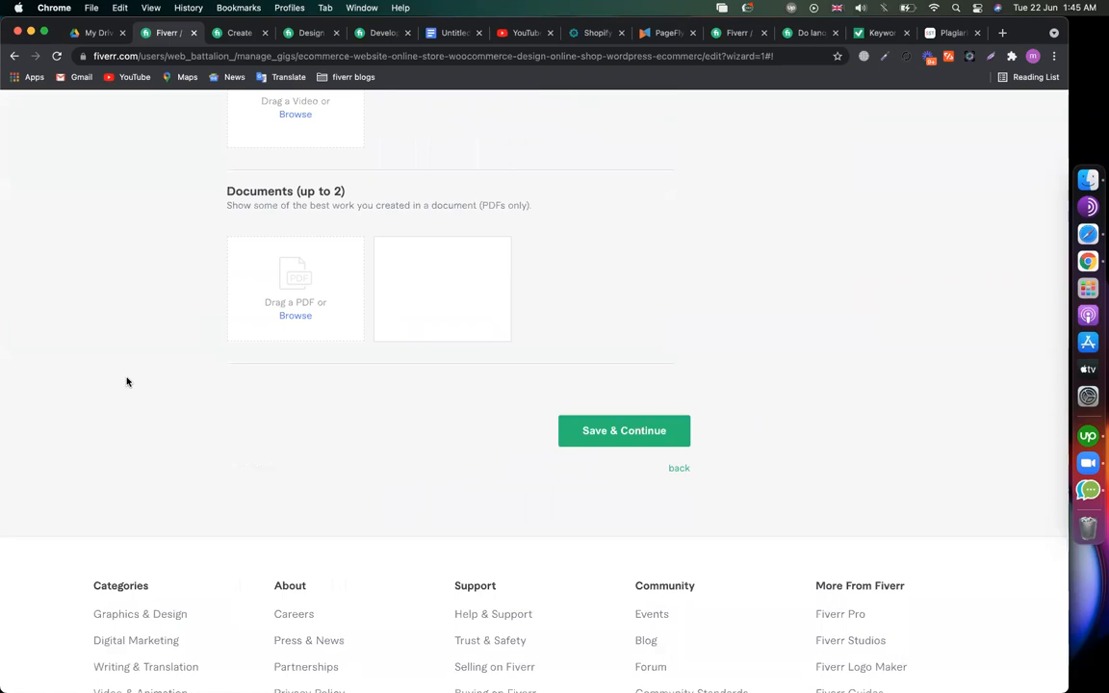
scroll(126, 380, up, 8)
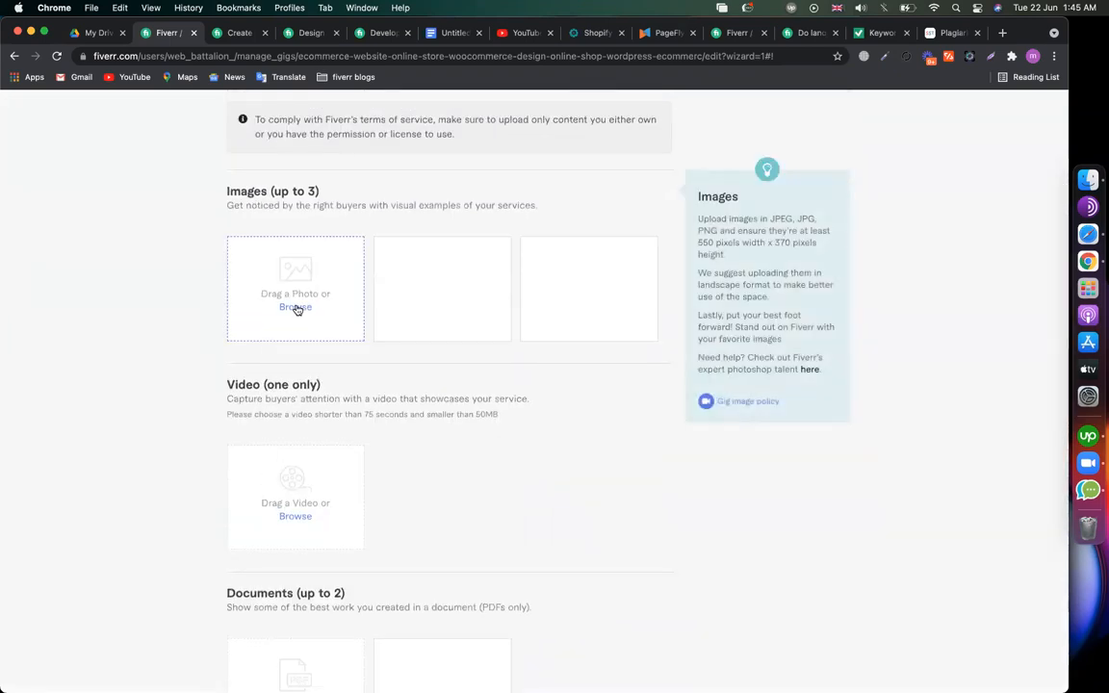
- Start choosing the first gallery photo and open the webBattalion.com folder inside the assets folder on the Desktop
click(295, 307)
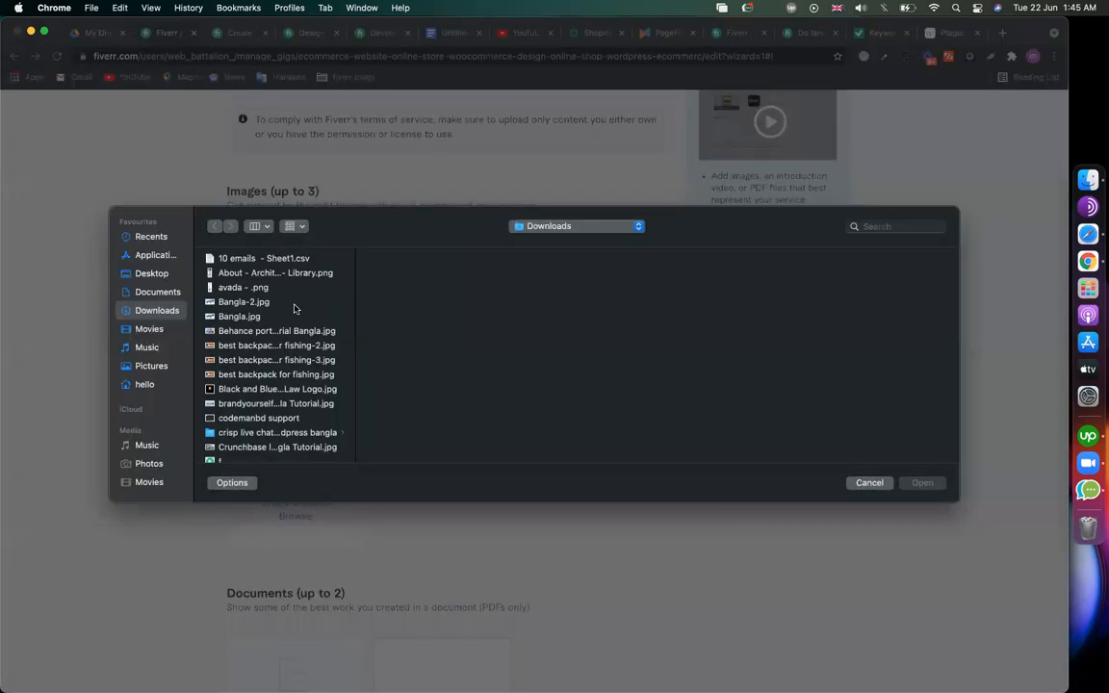
click(157, 291)
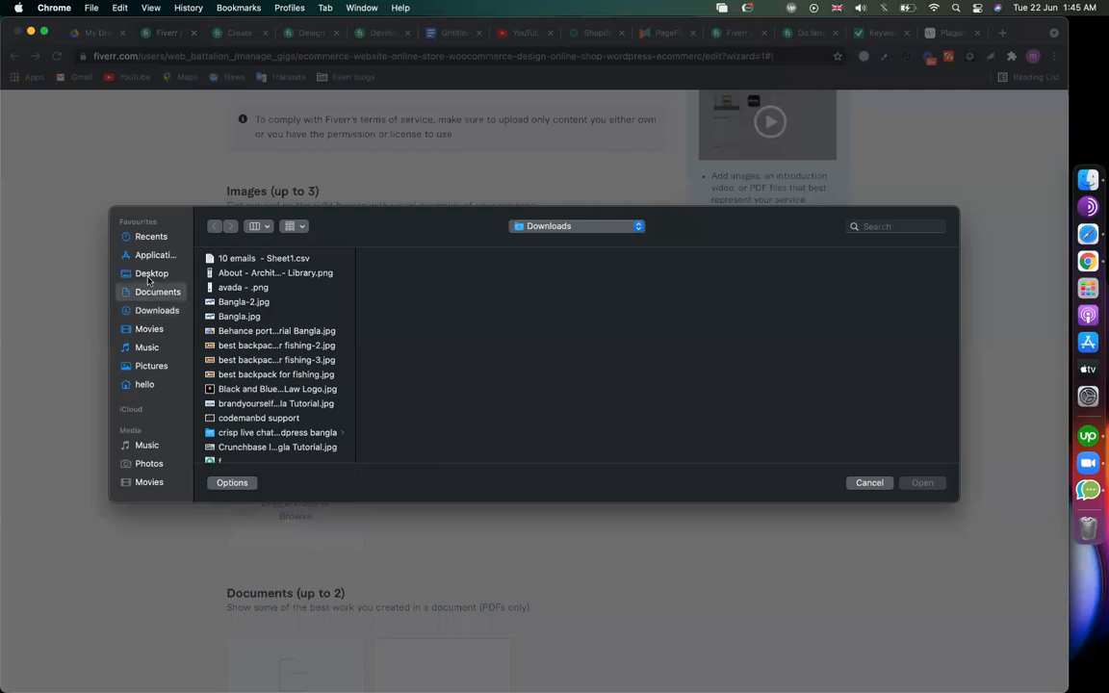
click(151, 273)
click(263, 302)
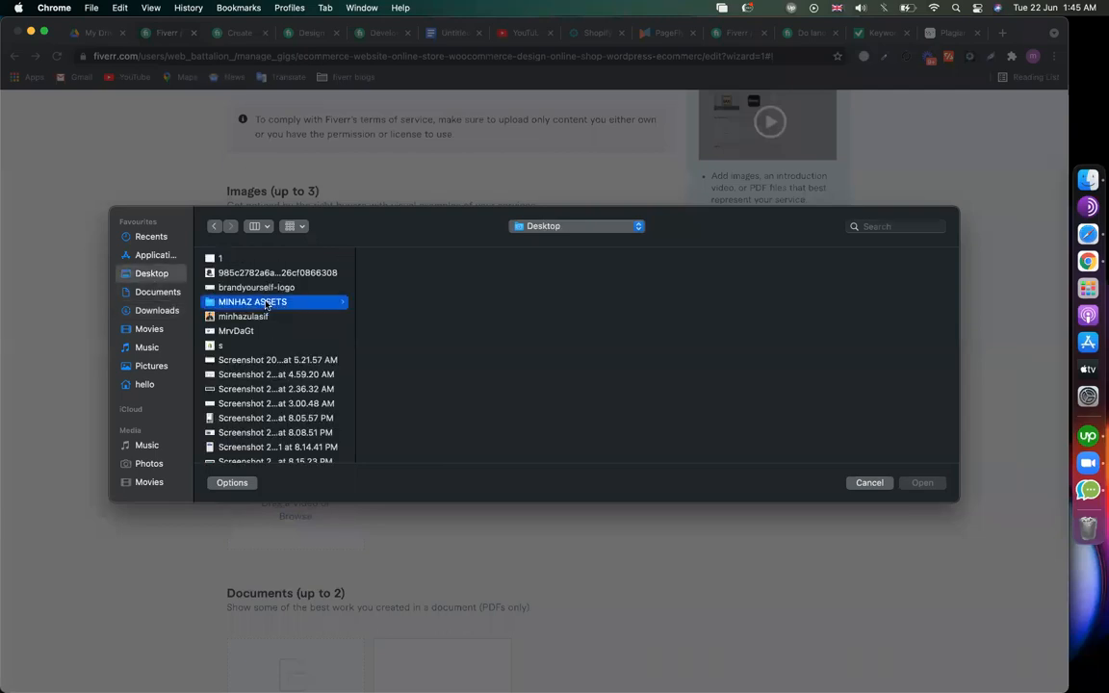
scroll(438, 384, down, 3)
scroll(439, 380, up, 3)
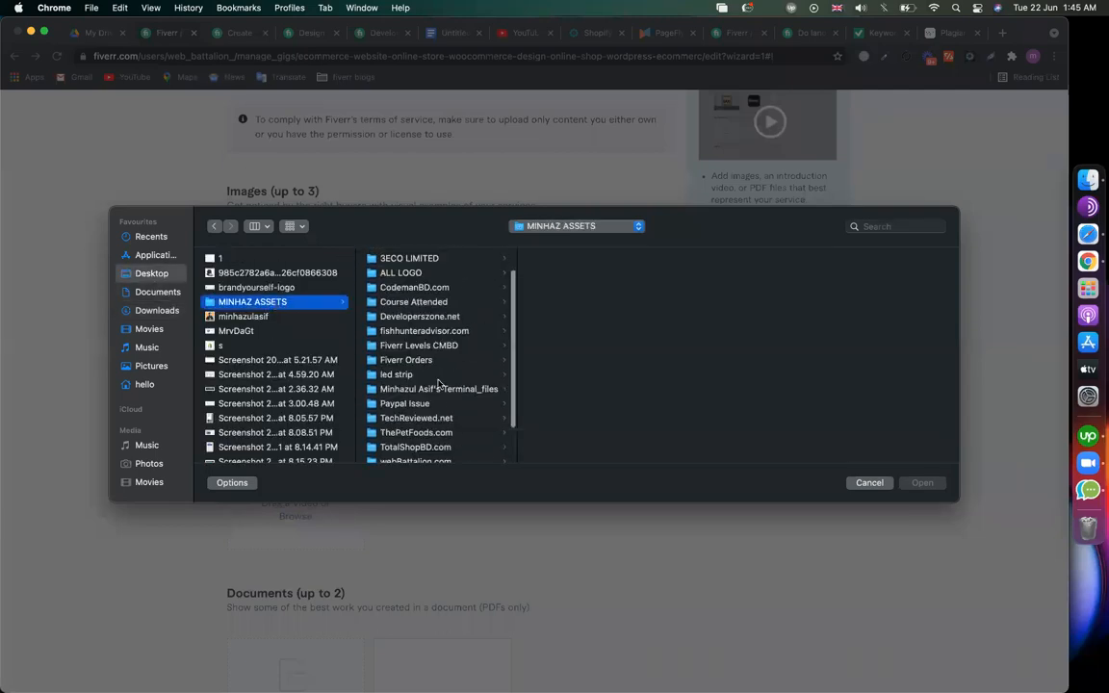
click(419, 302)
key(Up)
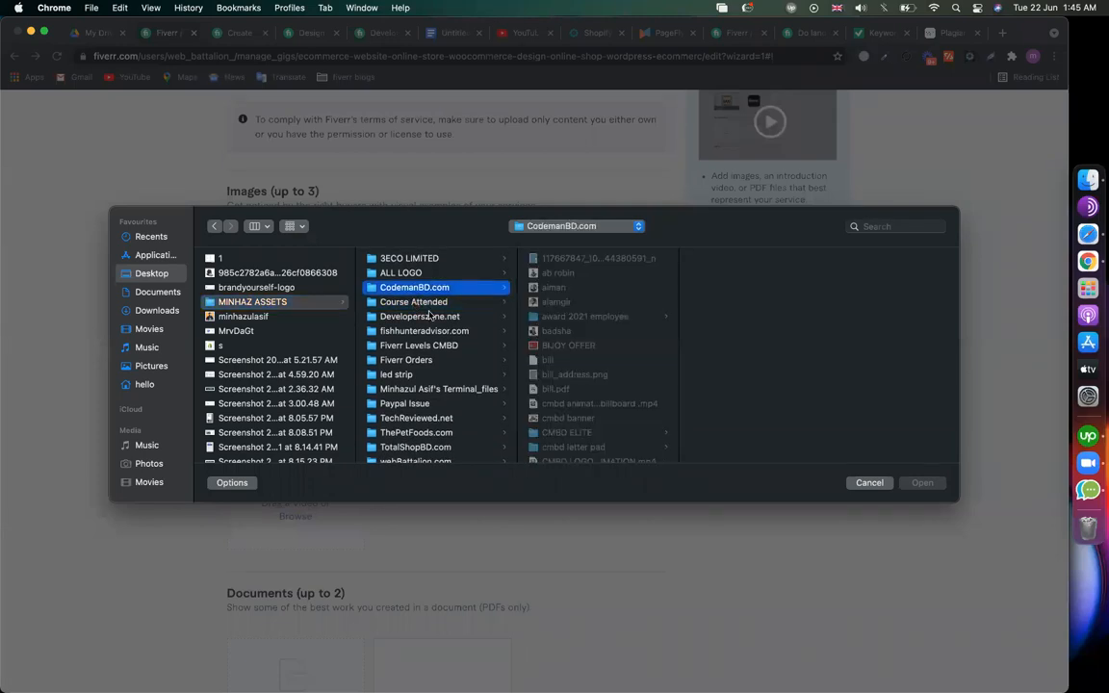
key(Down)
key(Down)
key(Down)
key(Down)
key(Down)
key(Down)
key(Down)
key(Down)
scroll(431, 433, down, 2)
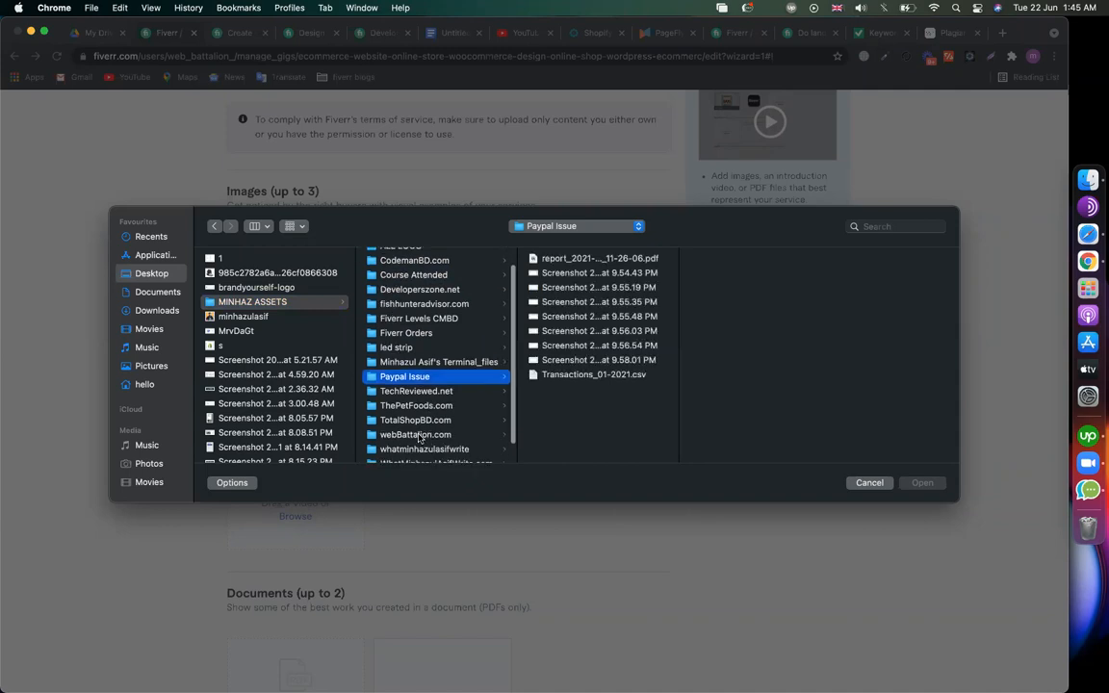
click(430, 434)
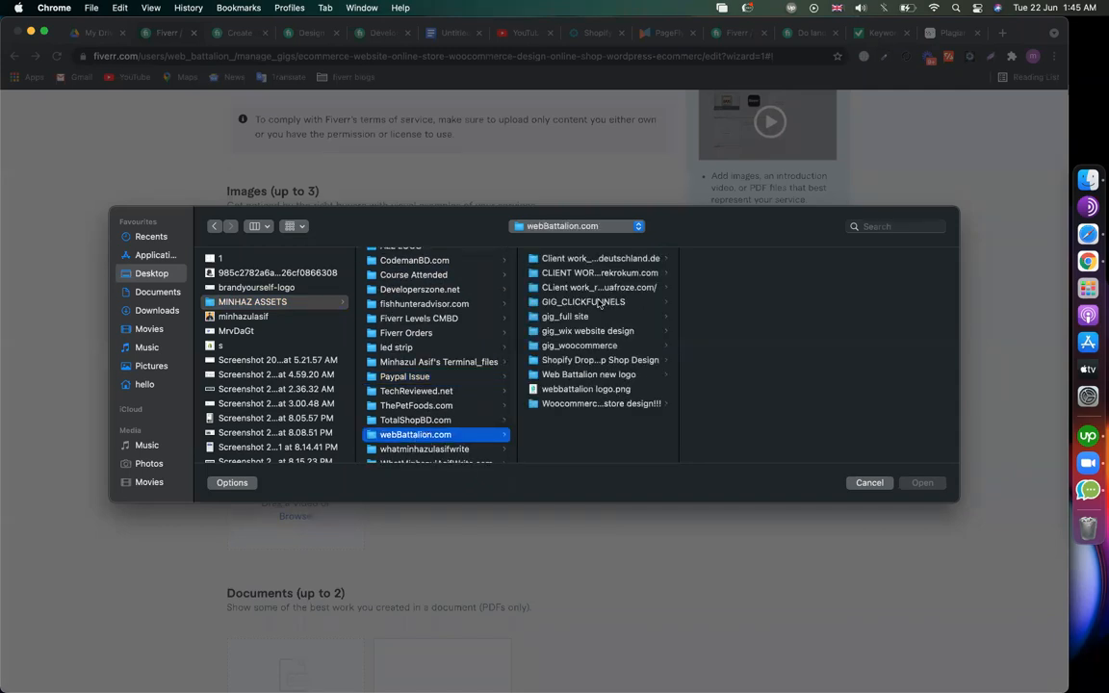
- Upload ecommerce1.jpg from the gig_woocommerce folder as the gig's first gallery image
click(620, 302)
click(577, 317)
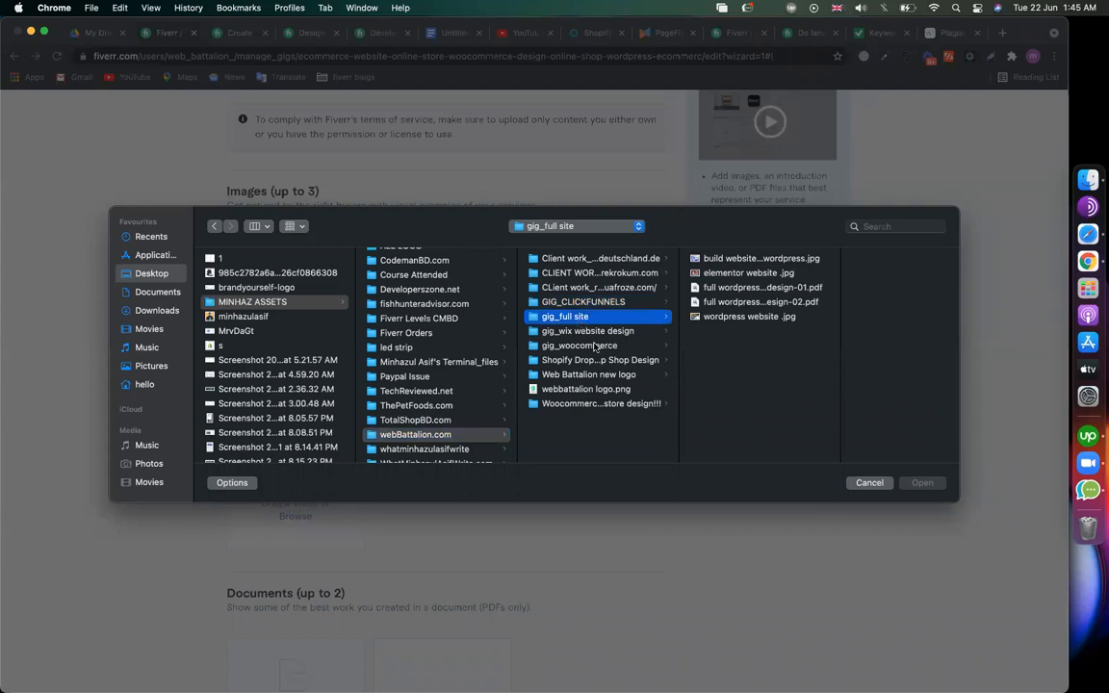
key(Down)
key(Down)
click(699, 258)
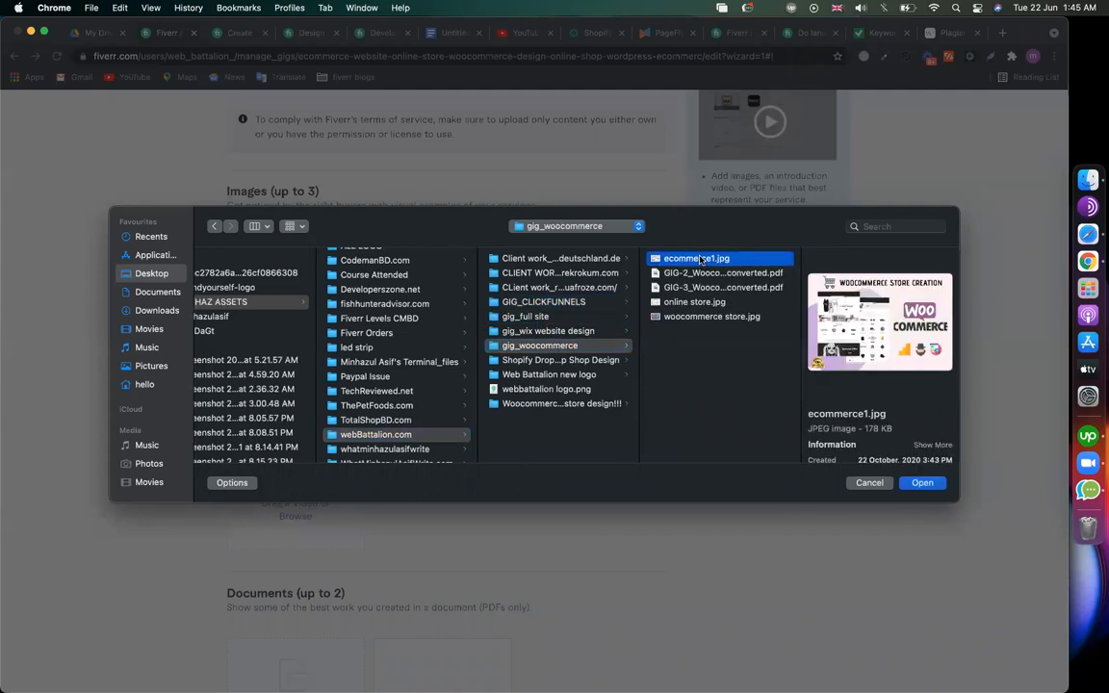
key(Return)
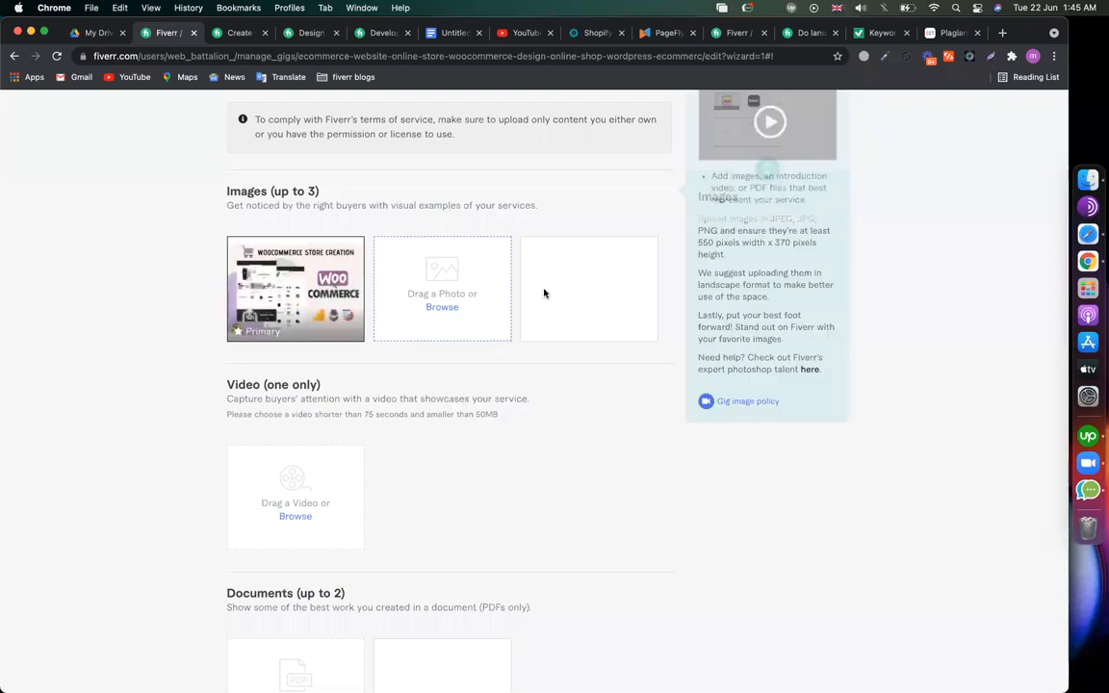
scroll(333, 435, down, 5)
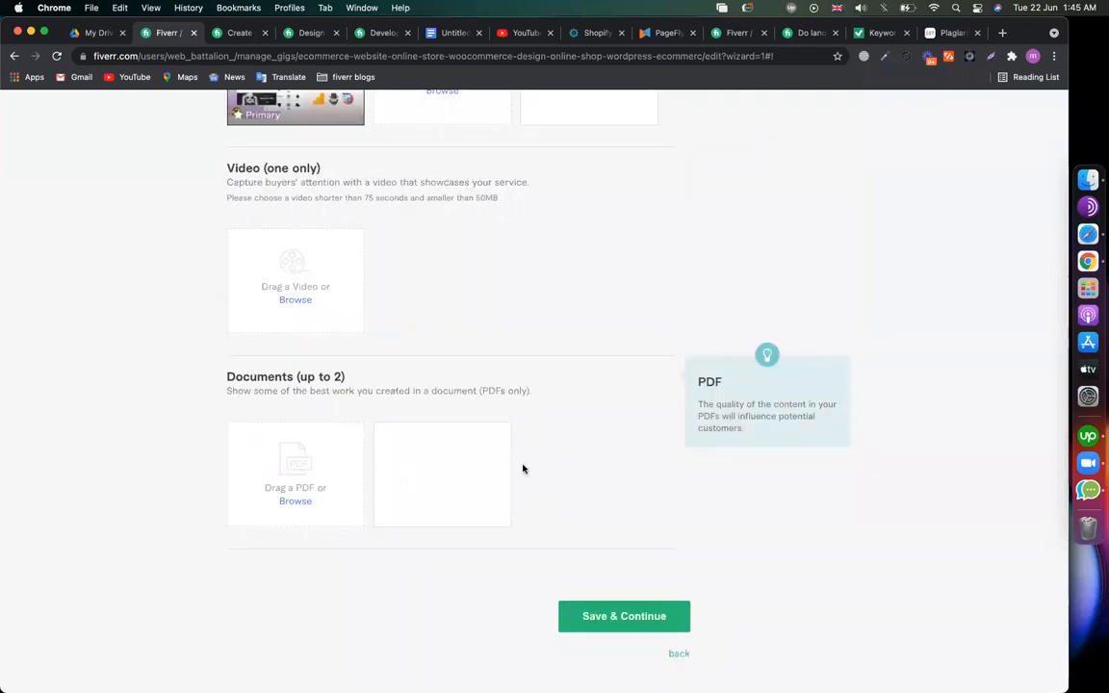
- Review the gallery's image, video and document sections, then save the gallery and continue to the publish stage
scroll(512, 430, up, 3)
scroll(510, 425, up, 2)
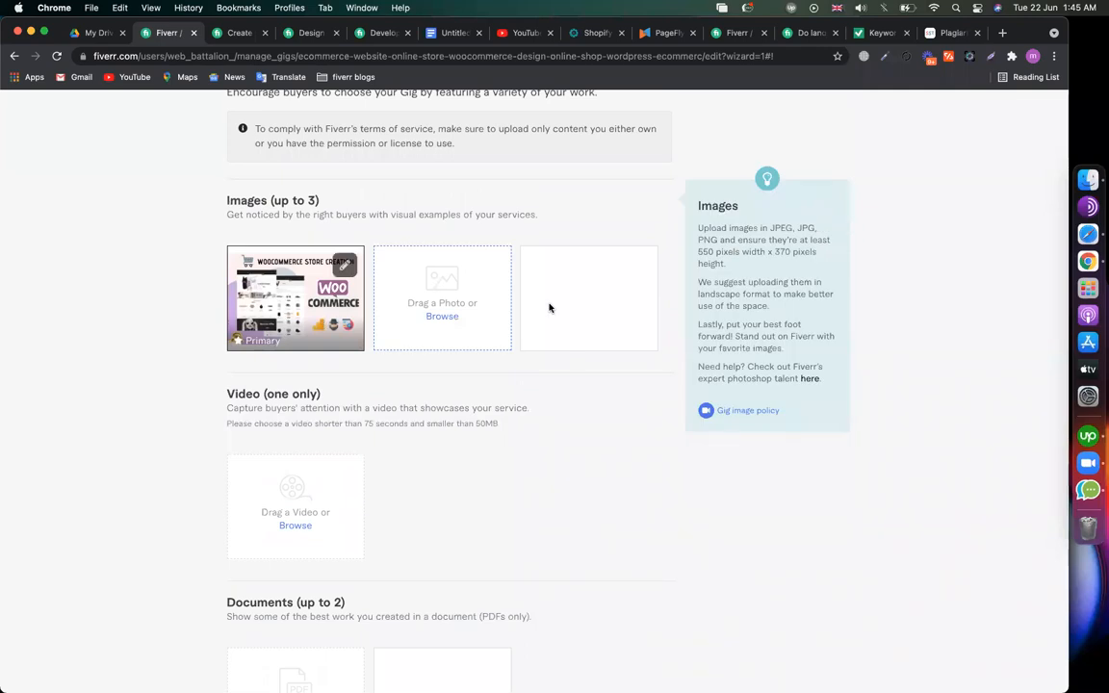
scroll(365, 358, up, 1)
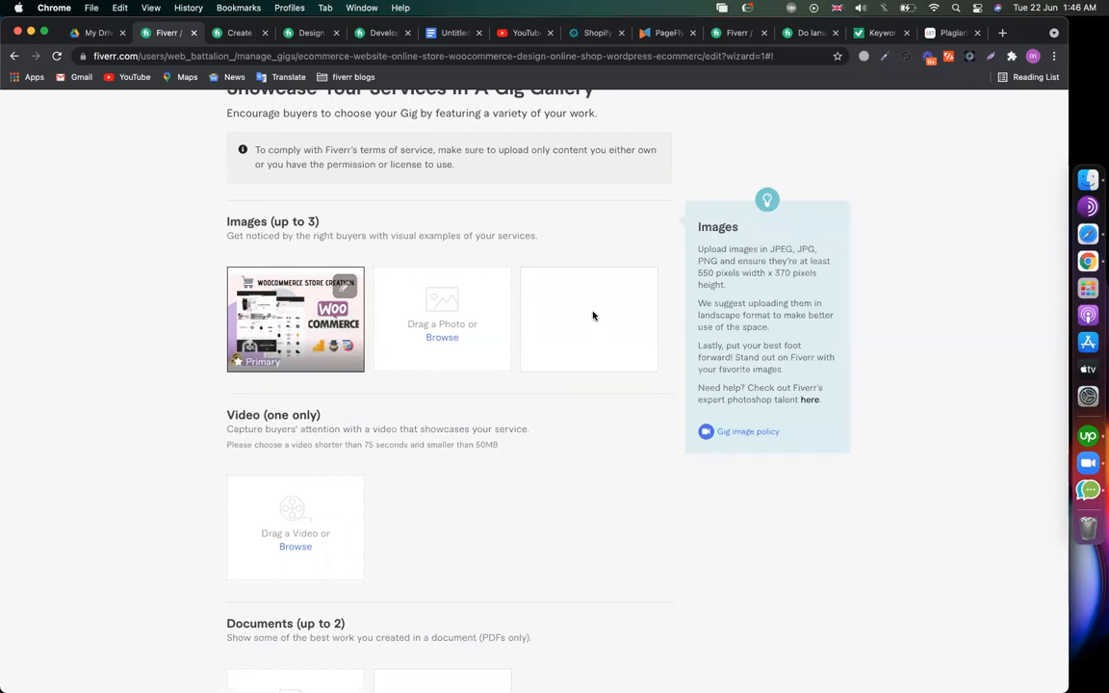
scroll(257, 314, down, 2)
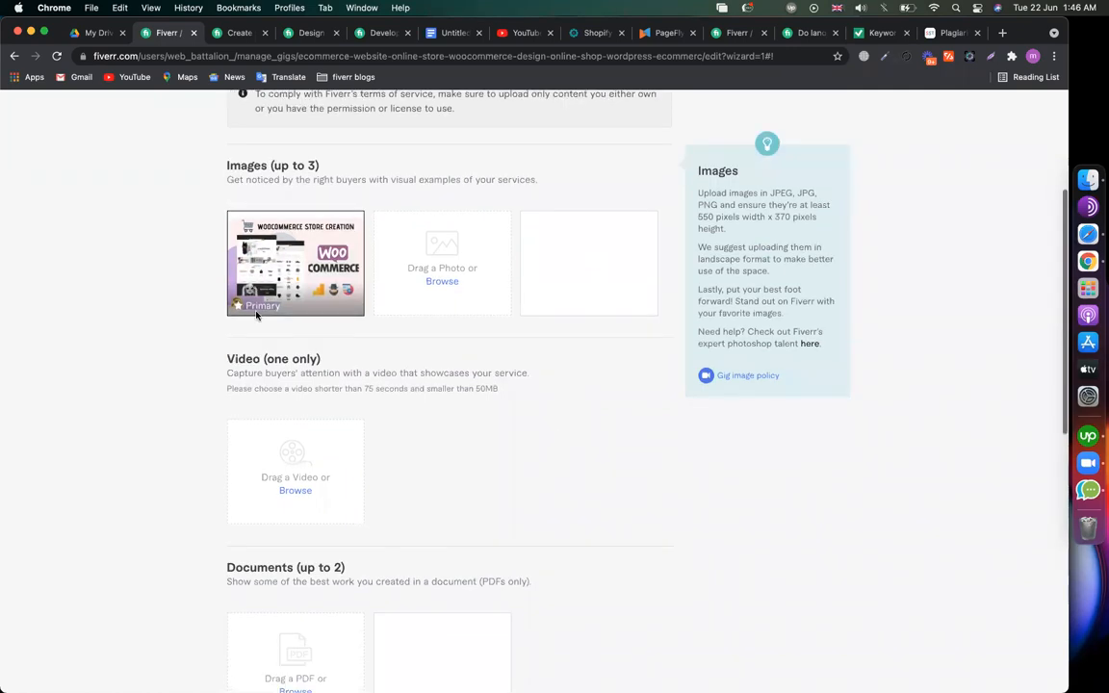
scroll(257, 315, up, 5)
scroll(173, 445, down, 2)
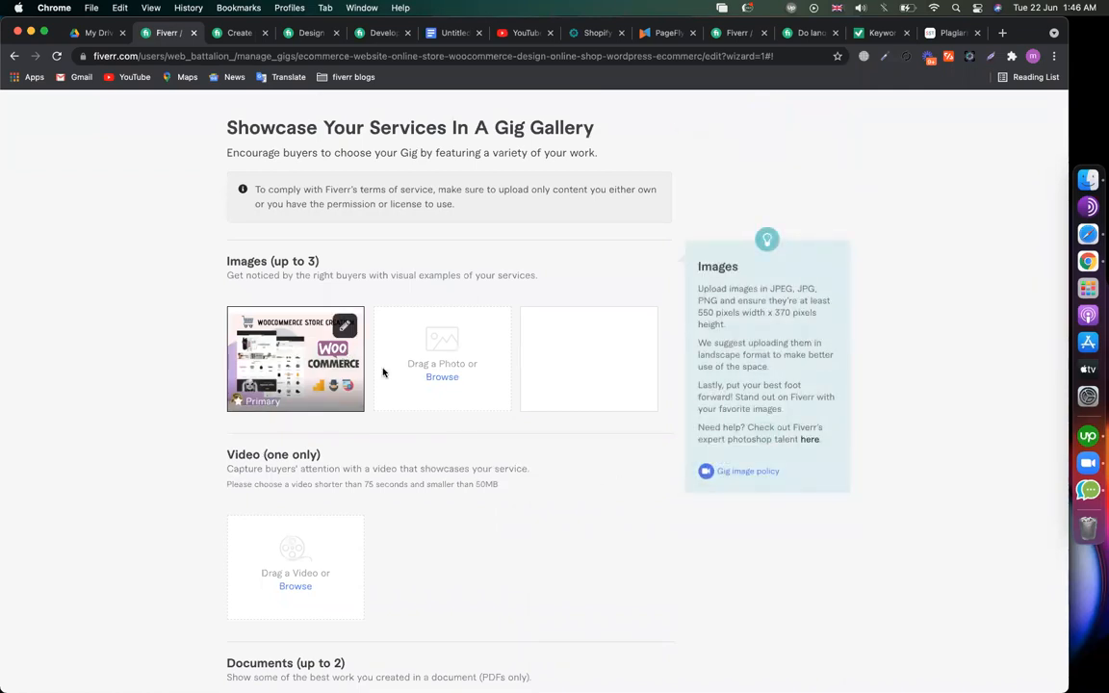
scroll(684, 384, down, 1)
scroll(684, 384, down, 4)
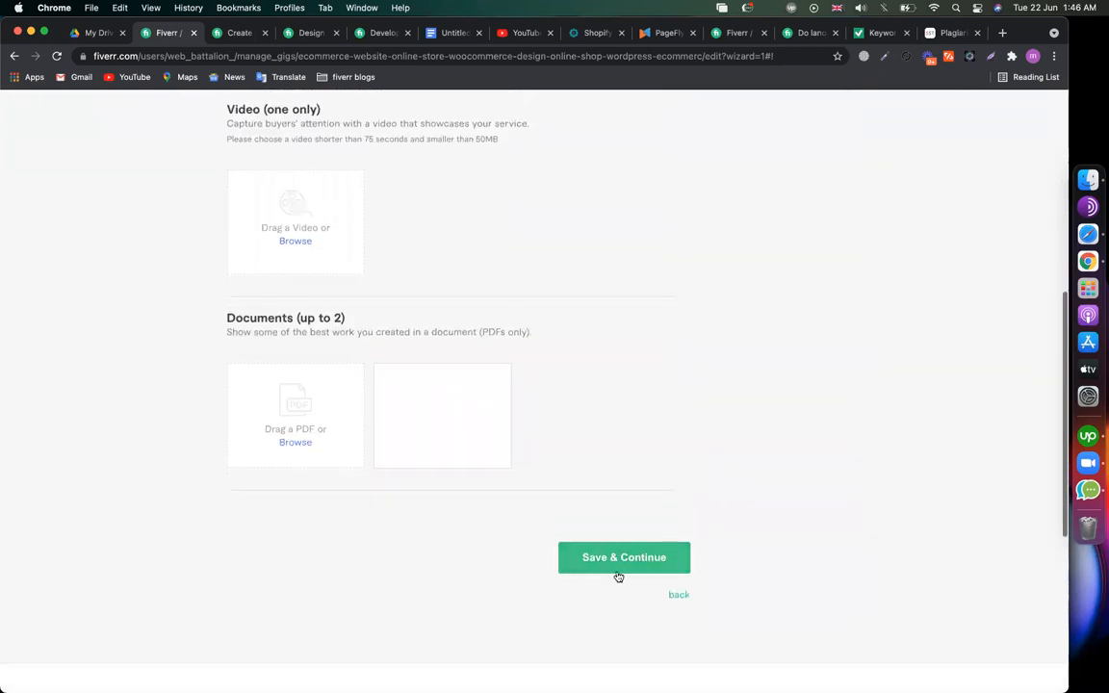
click(619, 572)
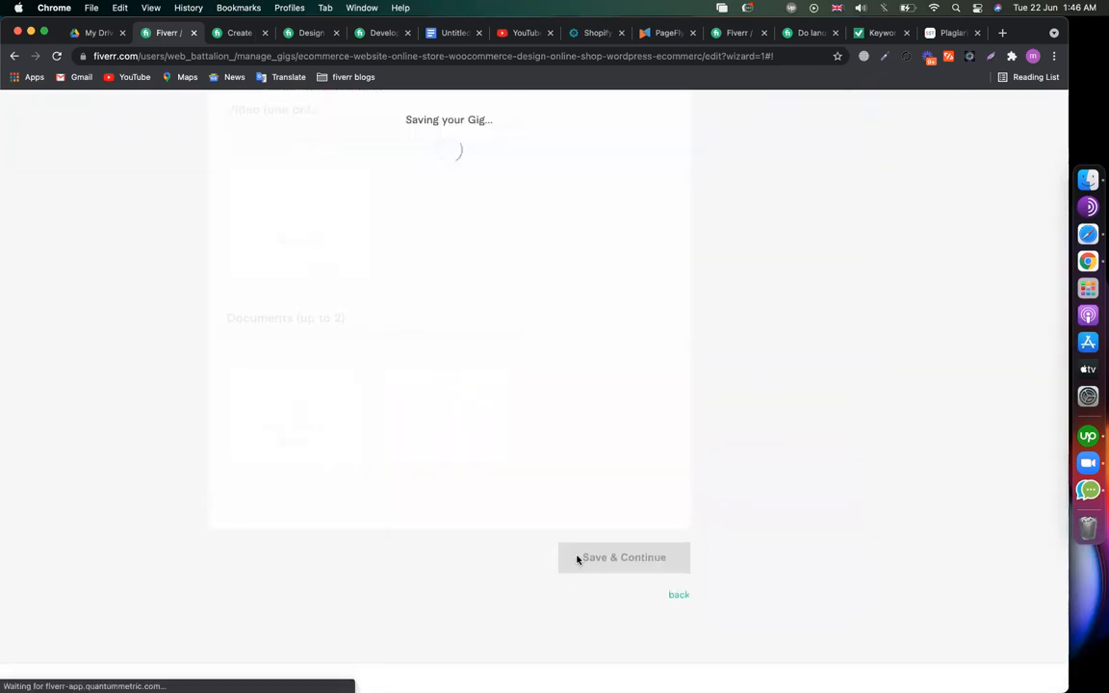
- Publish the ecommerce gig on Fiverr
click(451, 33)
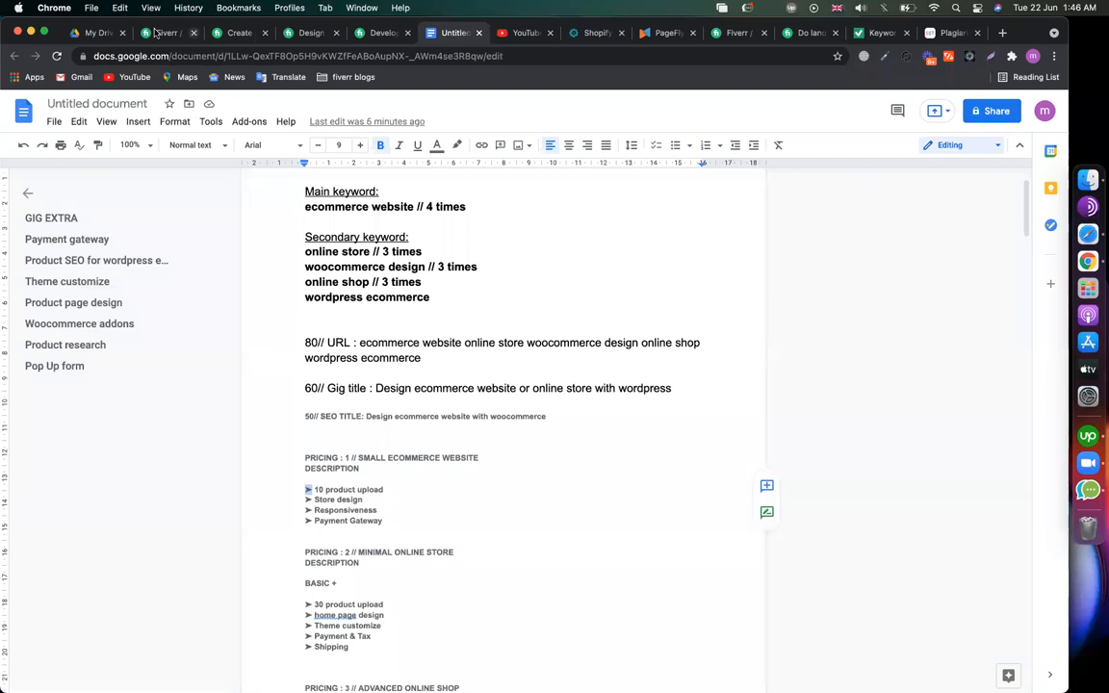
click(155, 33)
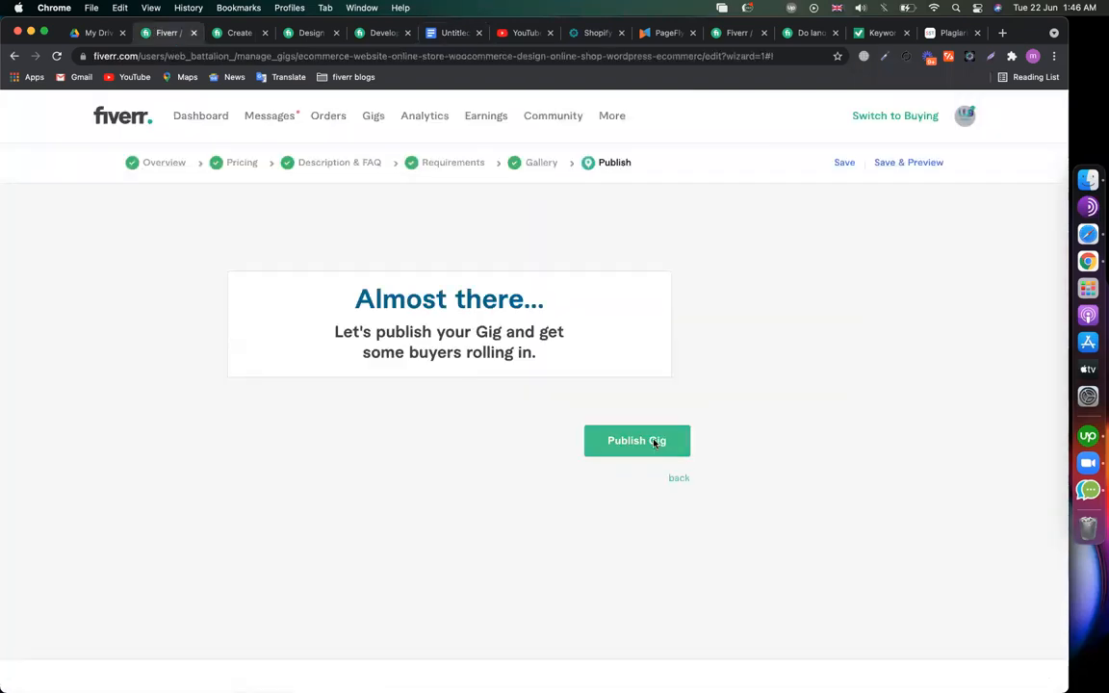
click(653, 441)
- In the keyword document, add "// 3 times" after the secondary keyword "wordpress ecommerce"
click(449, 33)
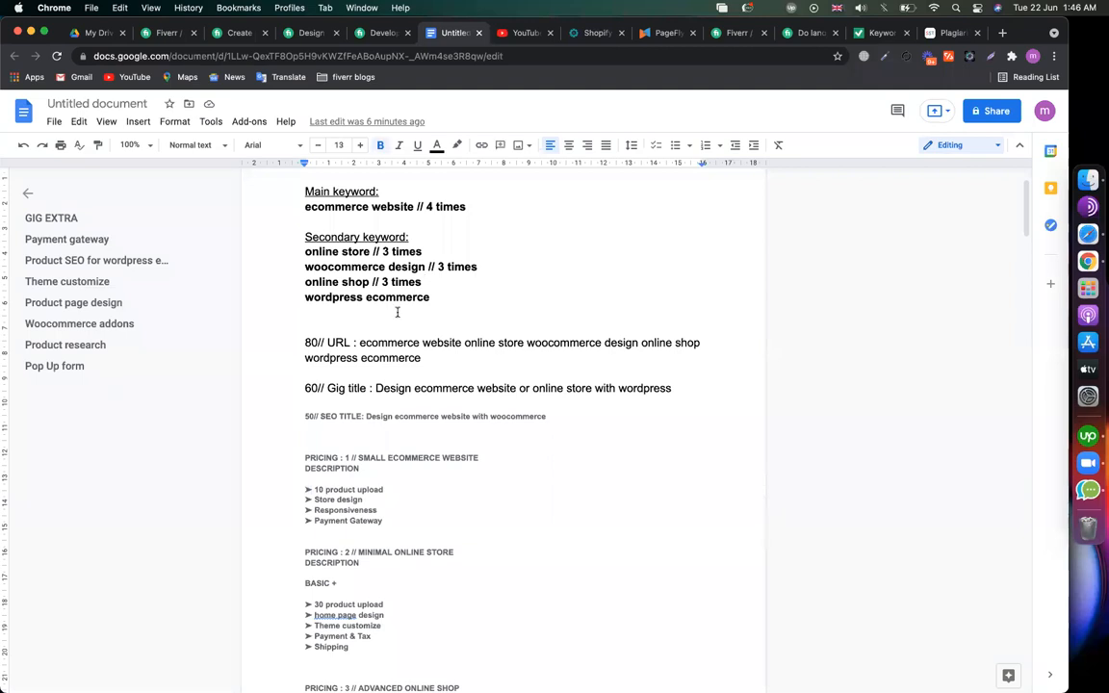
key(BackSpace)
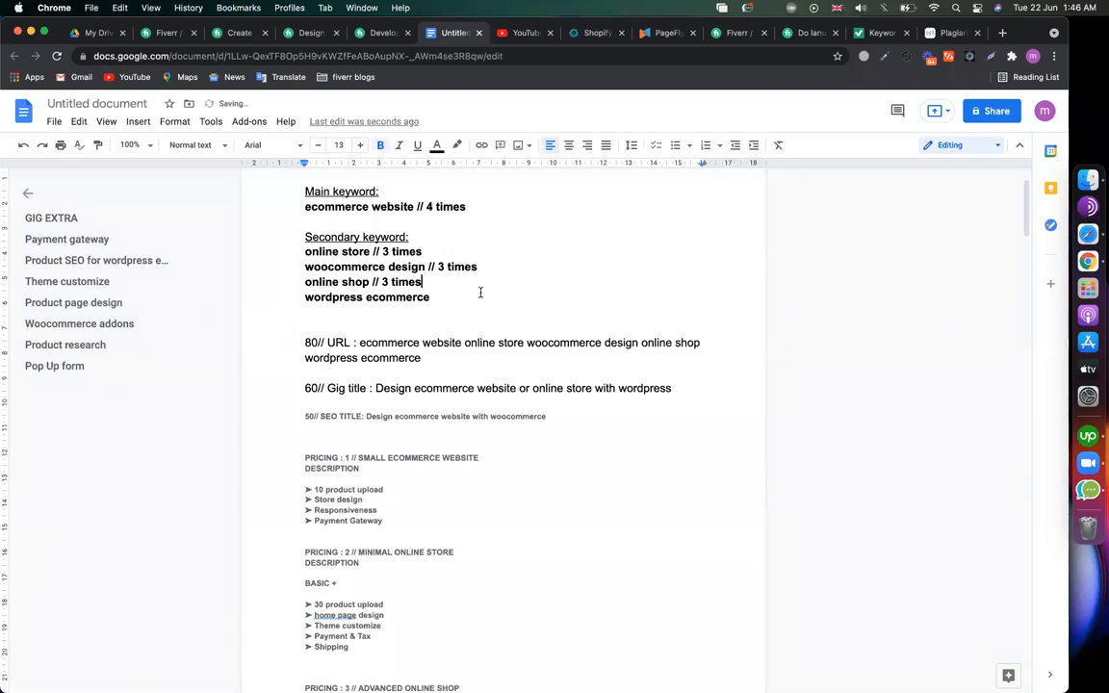
click(502, 267)
click(507, 292)
text(// 3 times)
drag(481, 296, 480, 268)
click(438, 266)
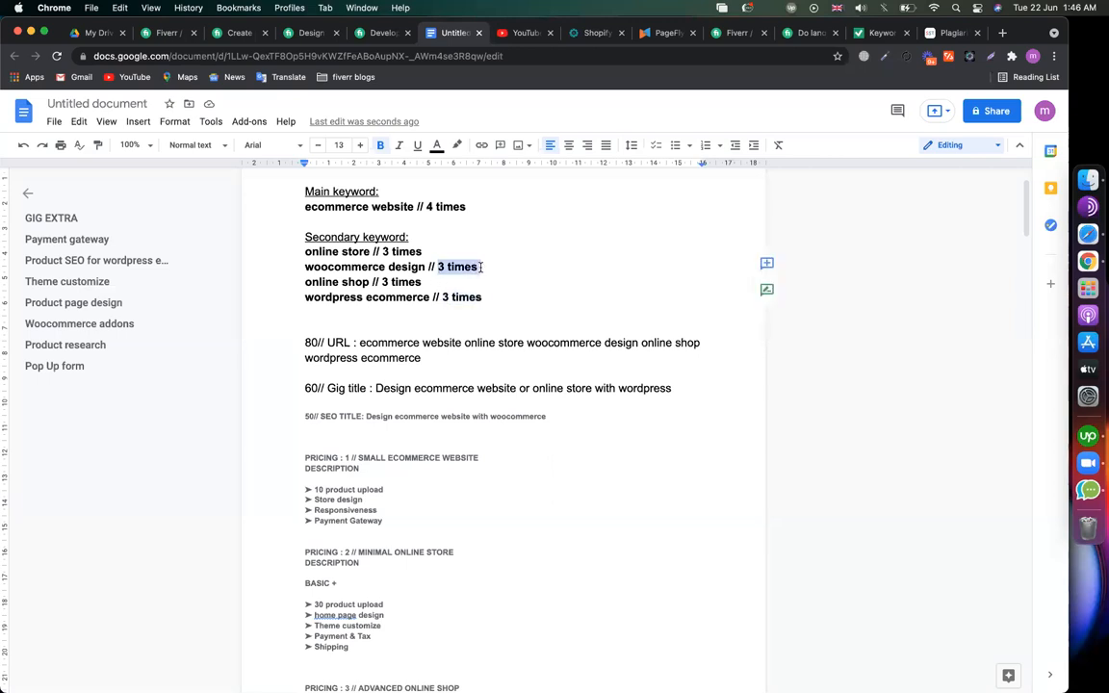
click(436, 236)
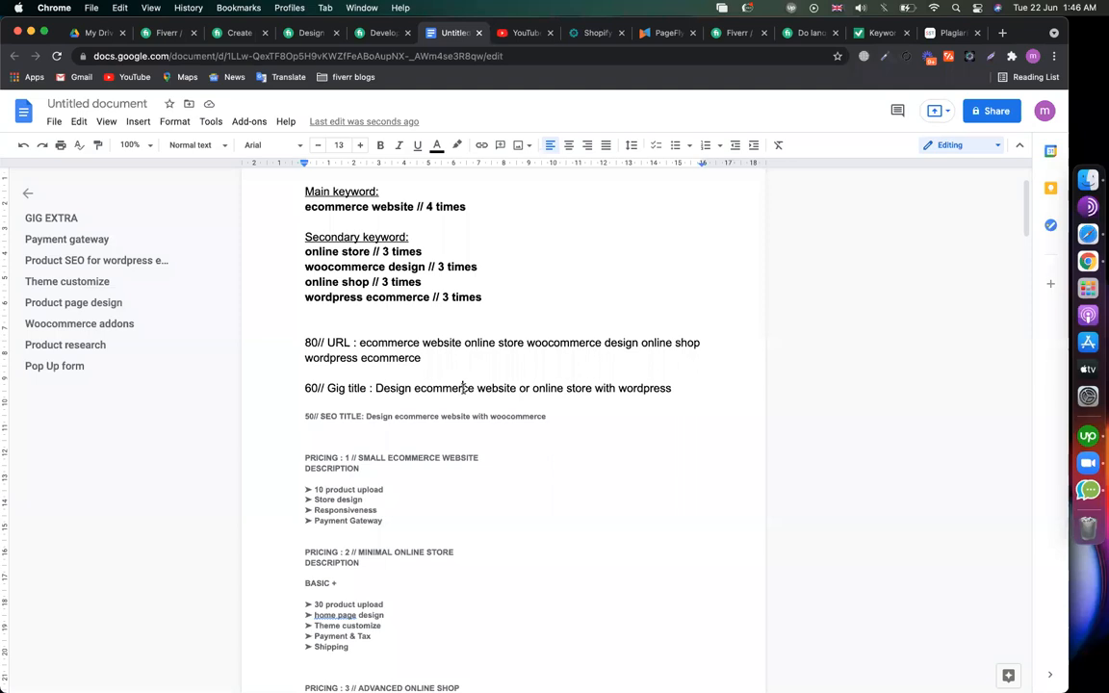
- Review the document's pricing and gig extra sections and glance through the open competitor gigs
scroll(463, 388, down, 5)
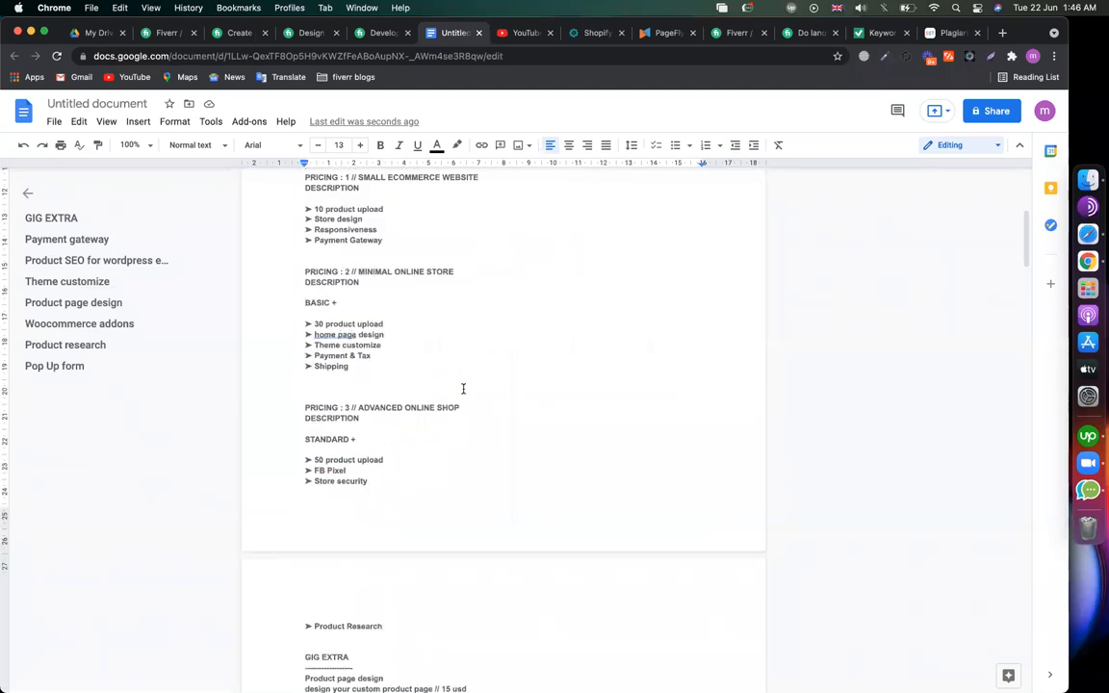
scroll(463, 388, down, 10)
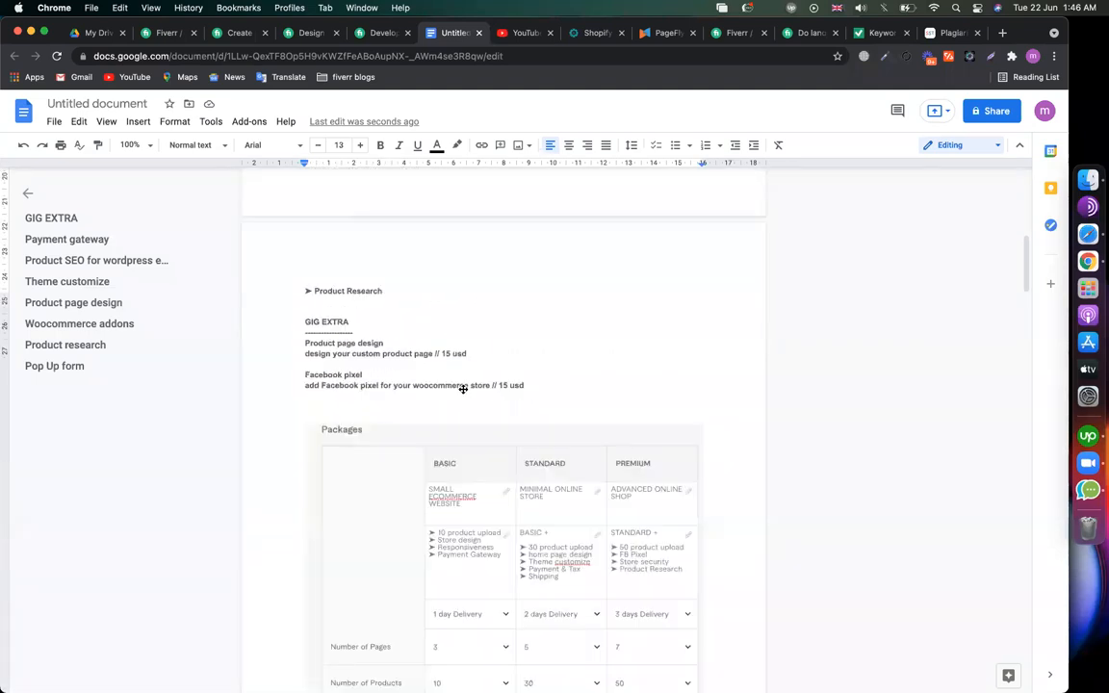
scroll(463, 388, up, 15)
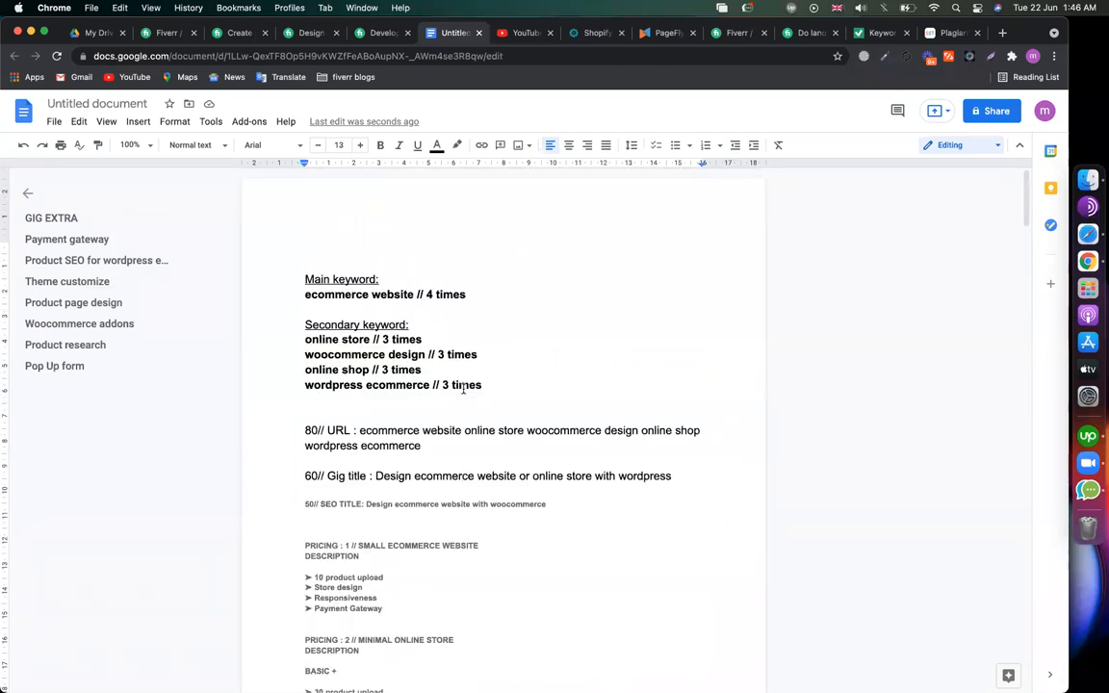
scroll(445, 479, down, 5)
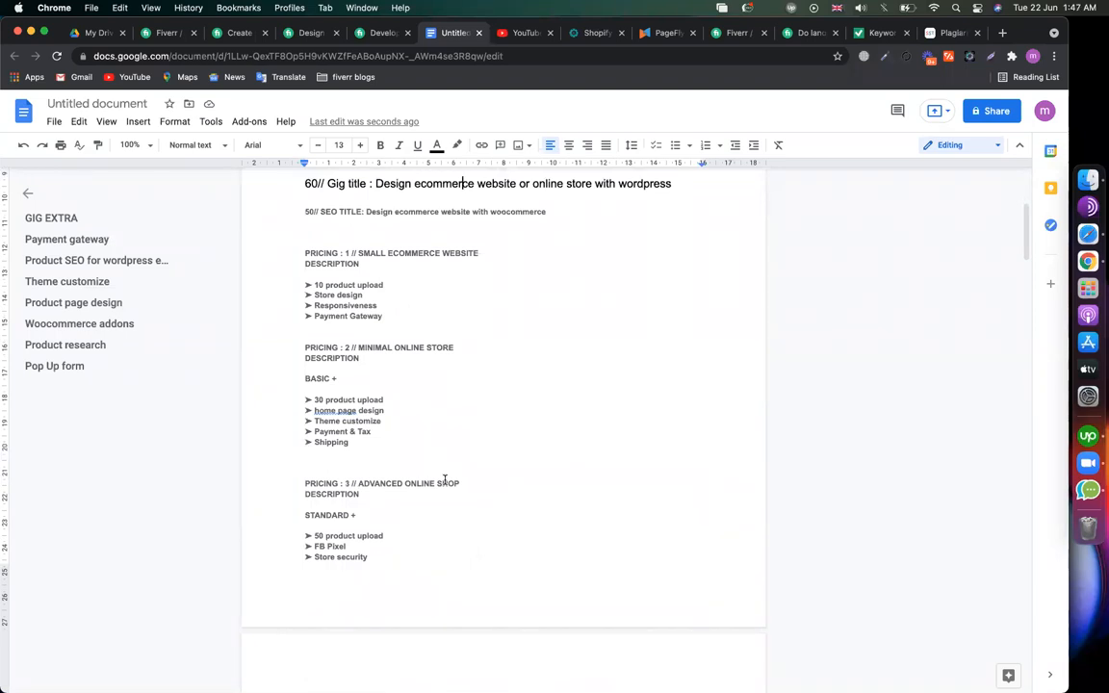
click(240, 32)
click(308, 35)
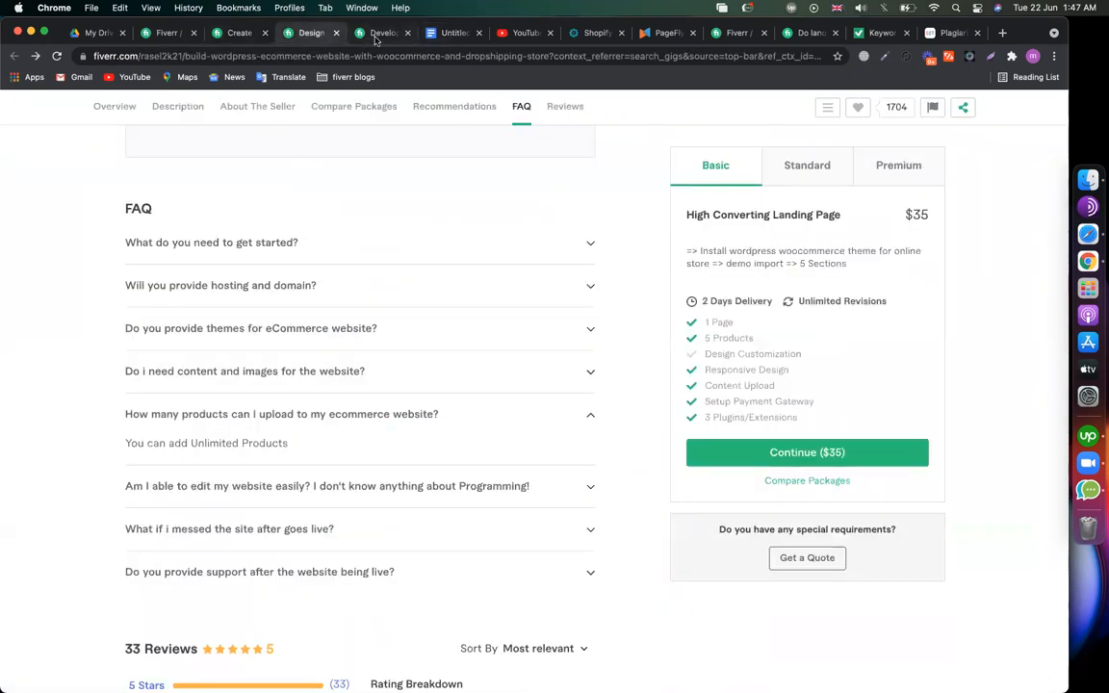
click(378, 34)
click(444, 34)
scroll(389, 366, up, 5)
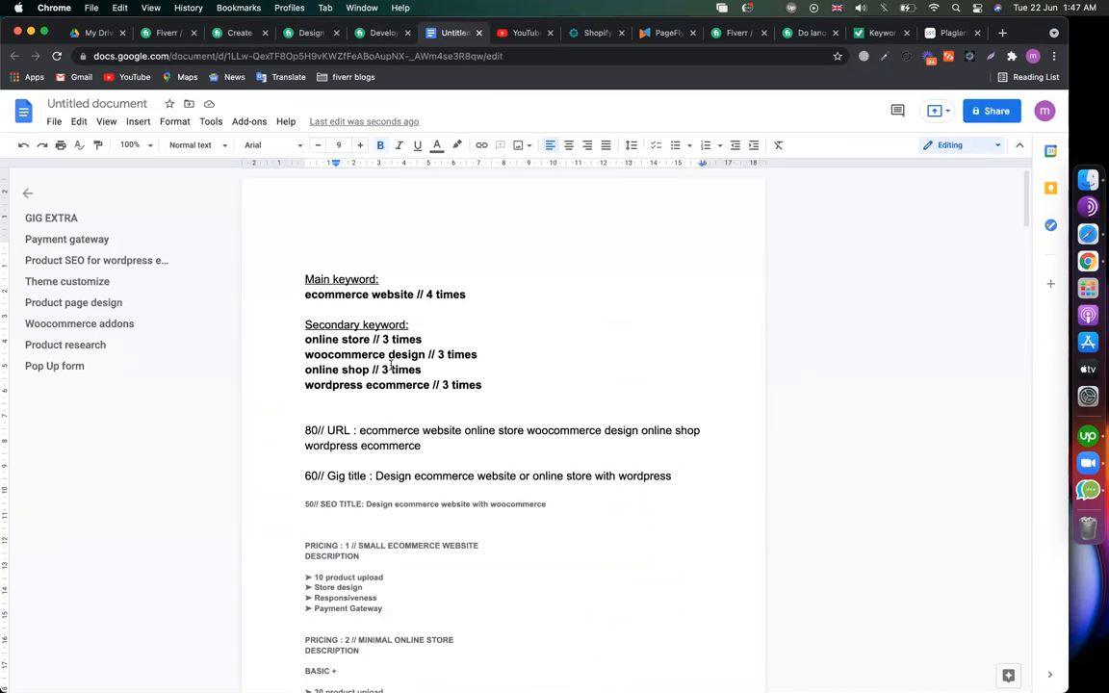
- Look through the whole keyword document, from the URL and gig title lines to the last page
click(460, 460)
click(469, 488)
click(330, 520)
click(442, 460)
scroll(444, 461, down, 1)
scroll(444, 461, down, 20)
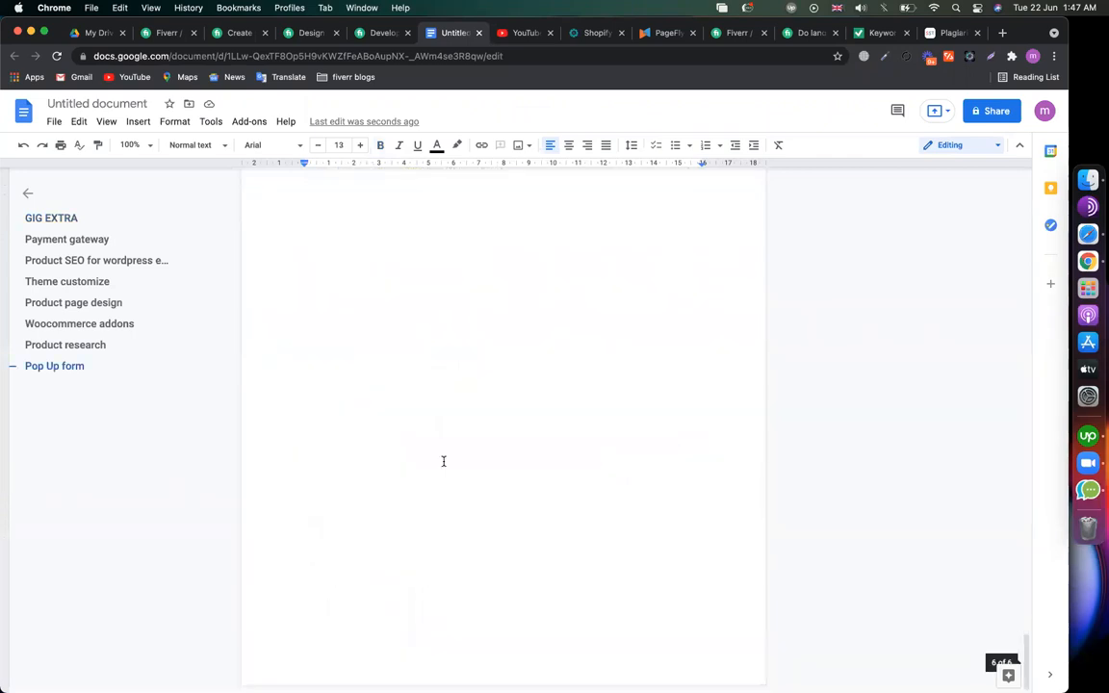
scroll(444, 461, up, 20)
scroll(329, 299, up, 15)
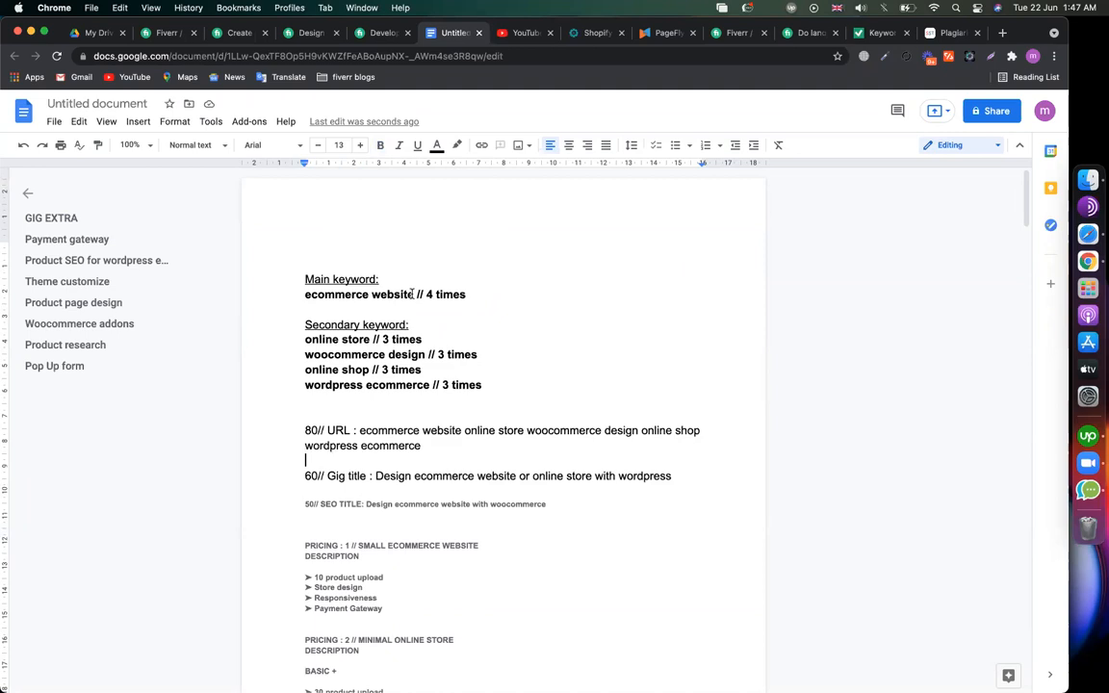
- Switch Fiverr to buying mode, search for the main keyword "ecommerce website" and look over the resulting gigs
drag(413, 294, 303, 294)
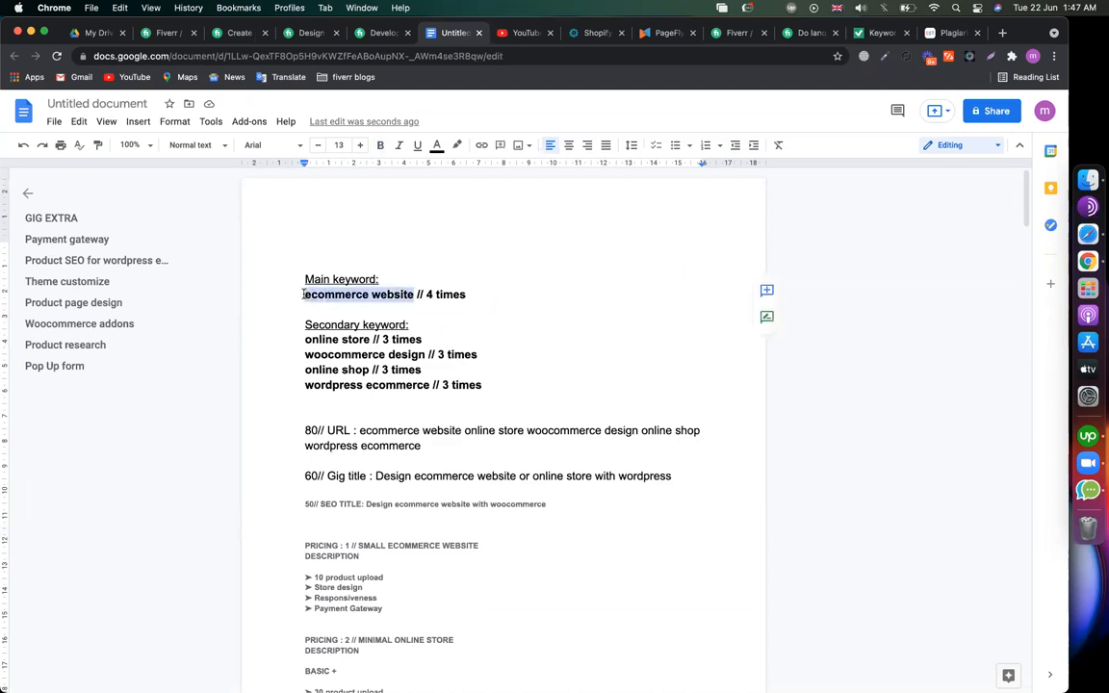
click(157, 33)
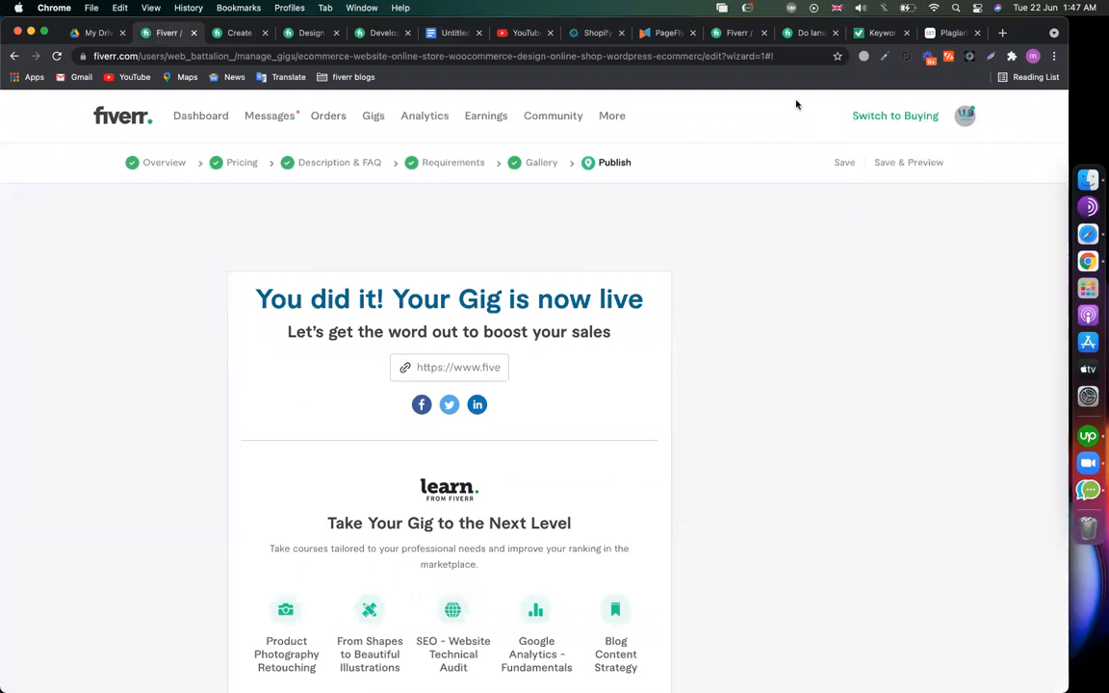
click(899, 119)
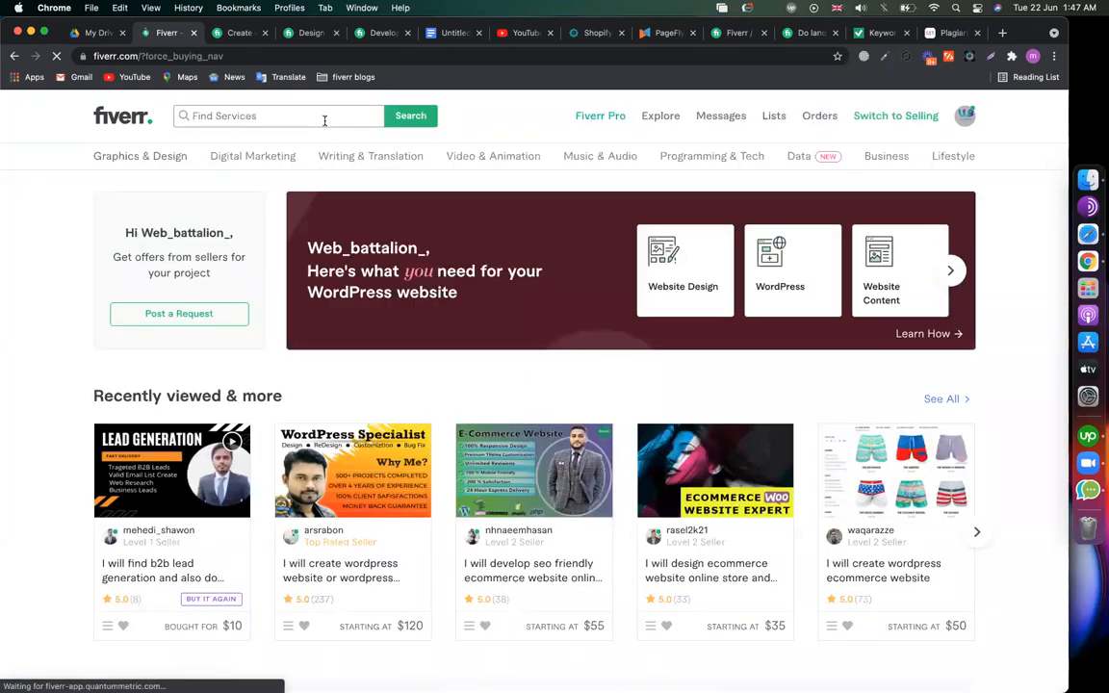
click(324, 120)
text(ecommerce website)
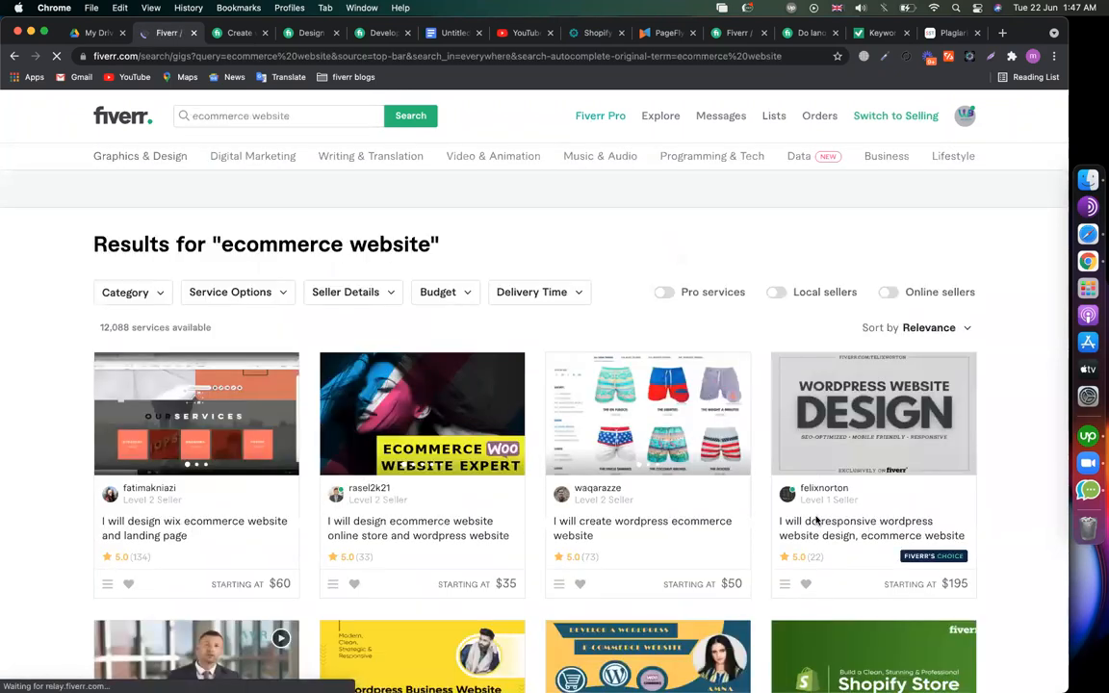
scroll(816, 520, down, 3)
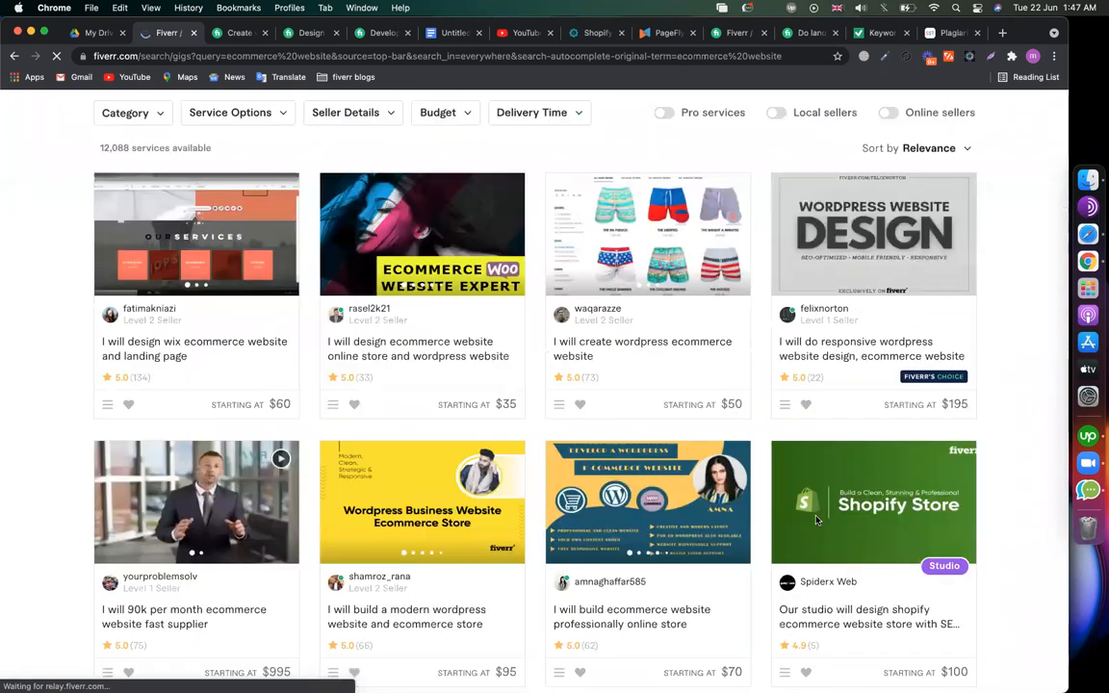
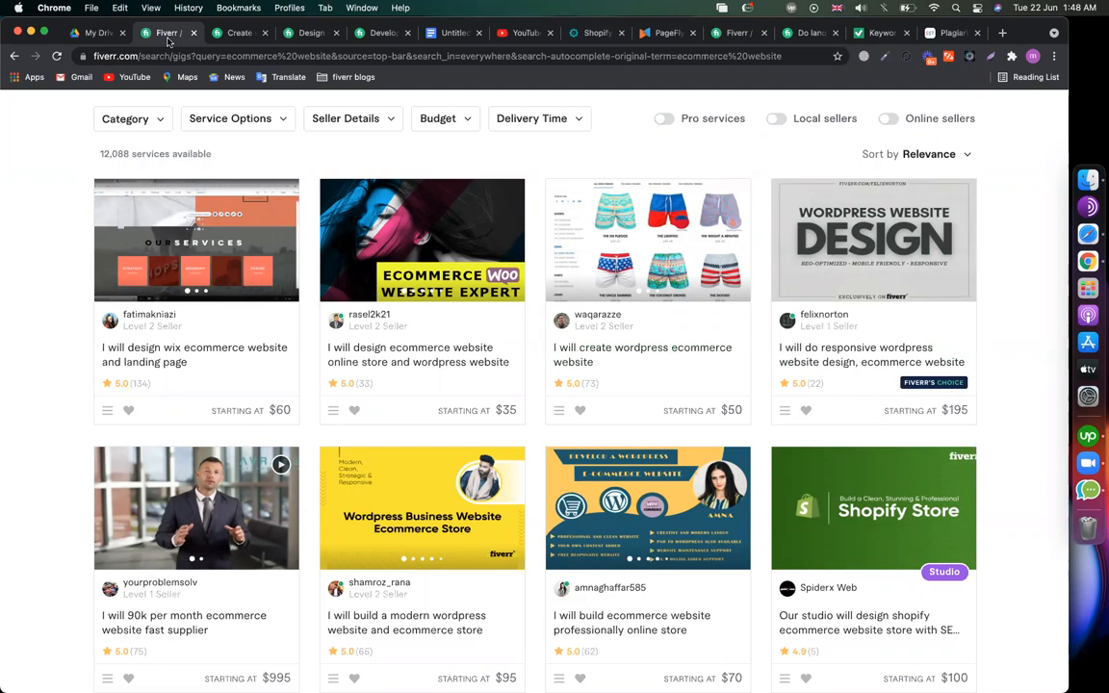
scroll(225, 253, up, 2)
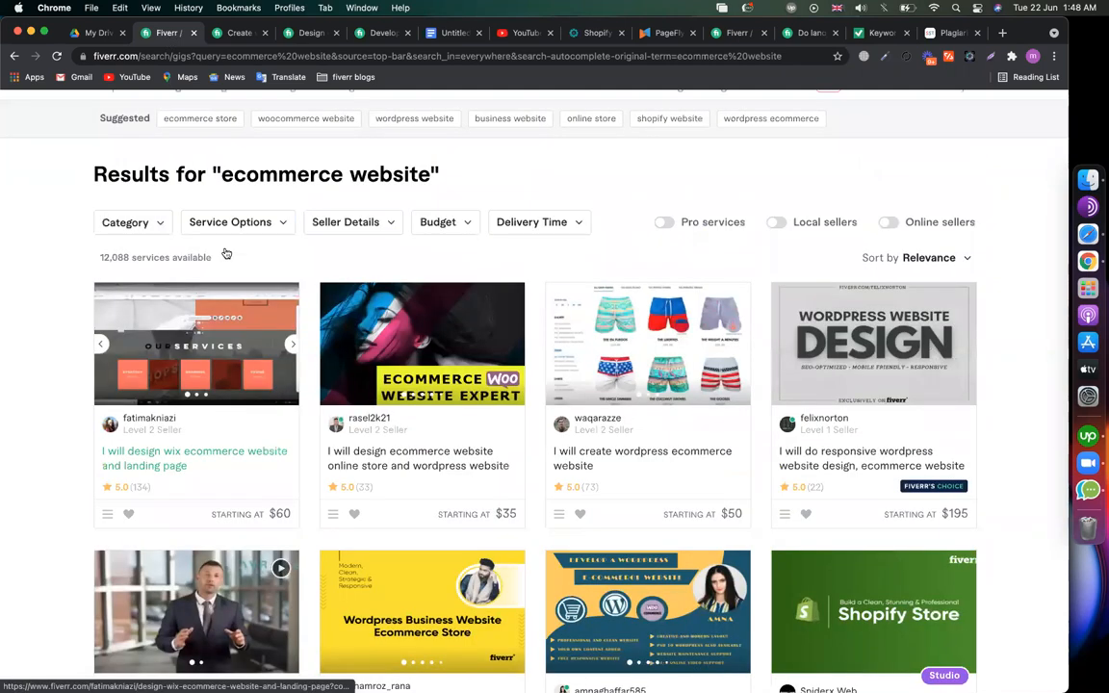
scroll(225, 253, up, 2)
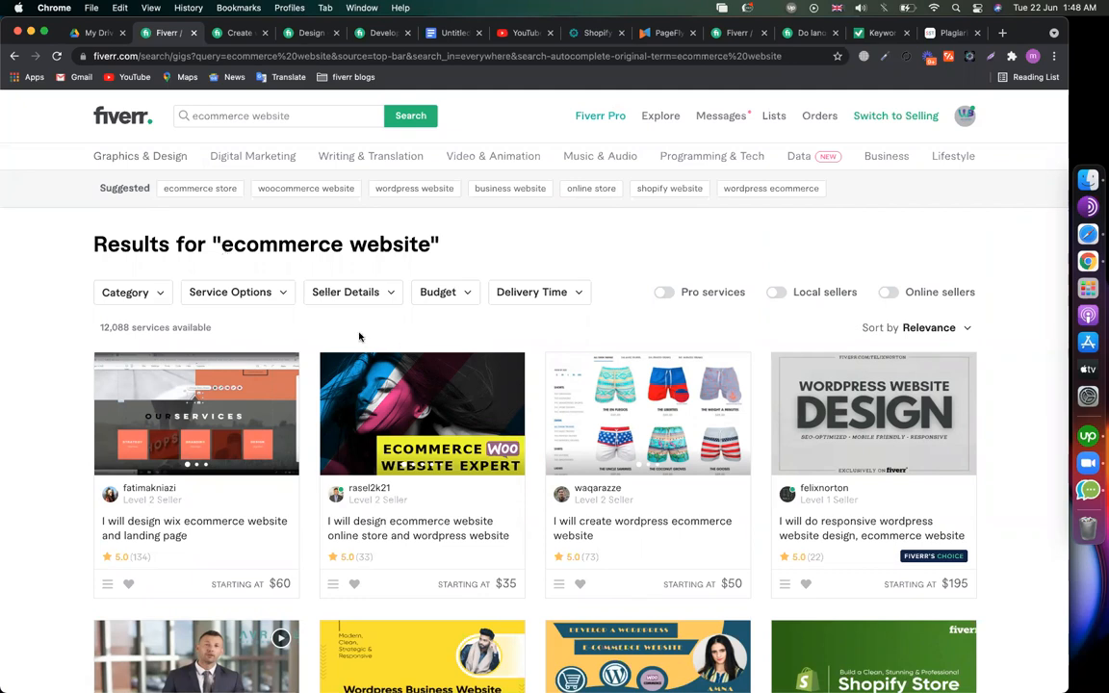
- Switch to YouTube, search for "wordpress website" and browse the video results
click(520, 32)
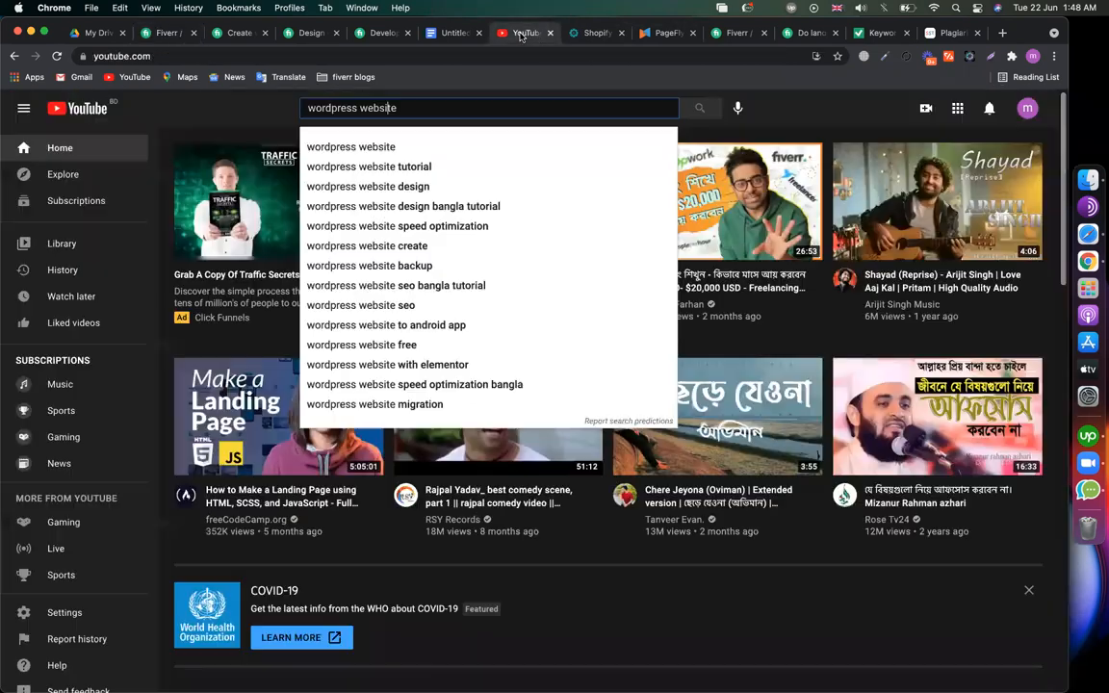
click(408, 150)
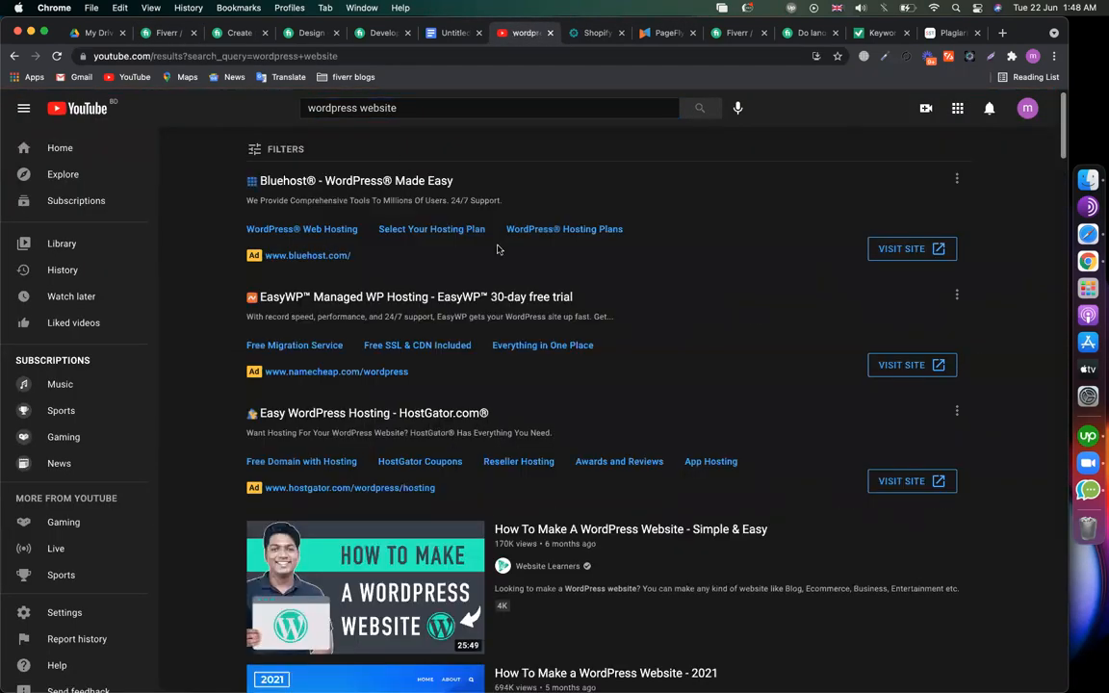
scroll(477, 234, down, 10)
scroll(477, 234, up, 5)
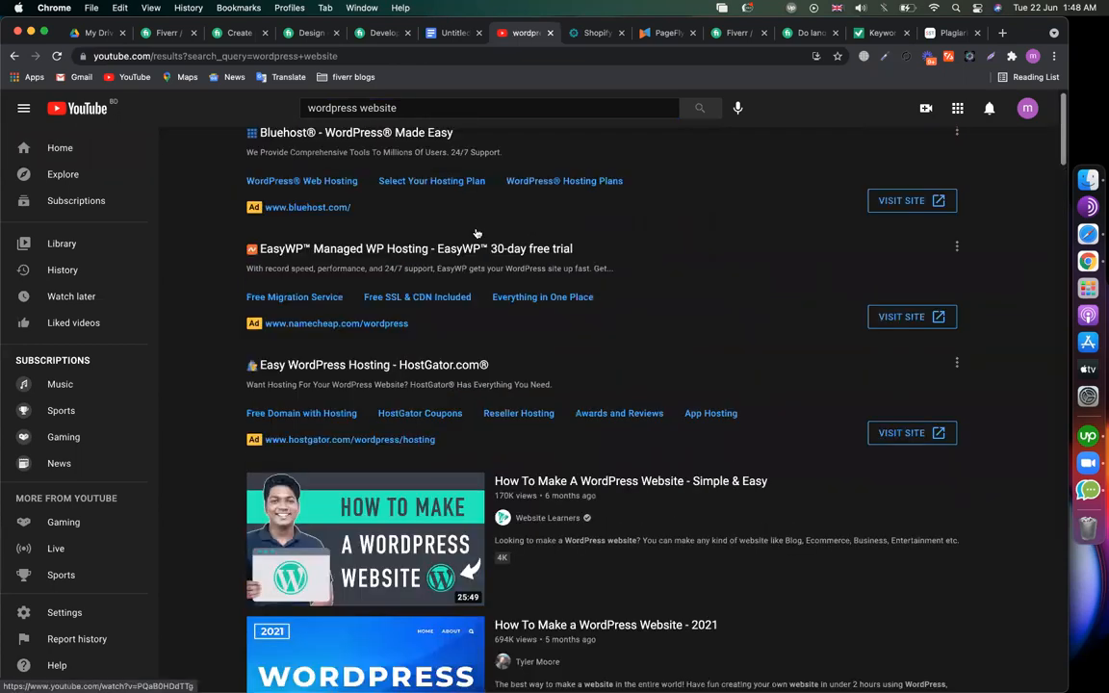
scroll(477, 235, down, 4)
scroll(513, 318, down, 5)
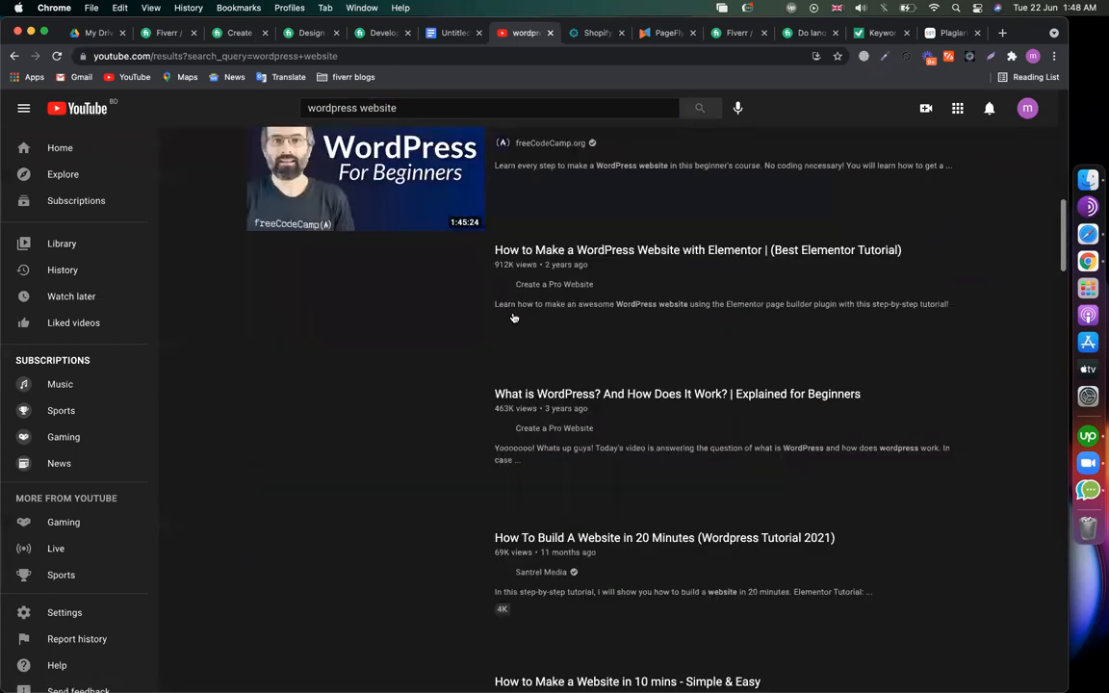
scroll(513, 318, down, 6)
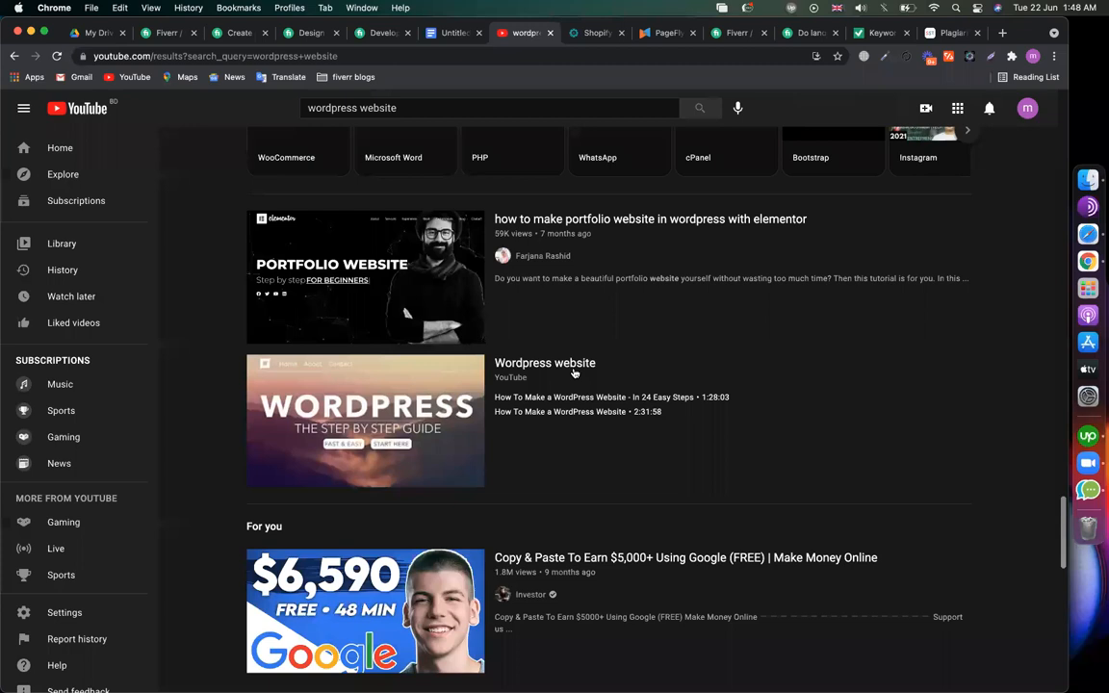
scroll(575, 373, up, 3)
scroll(492, 384, up, 5)
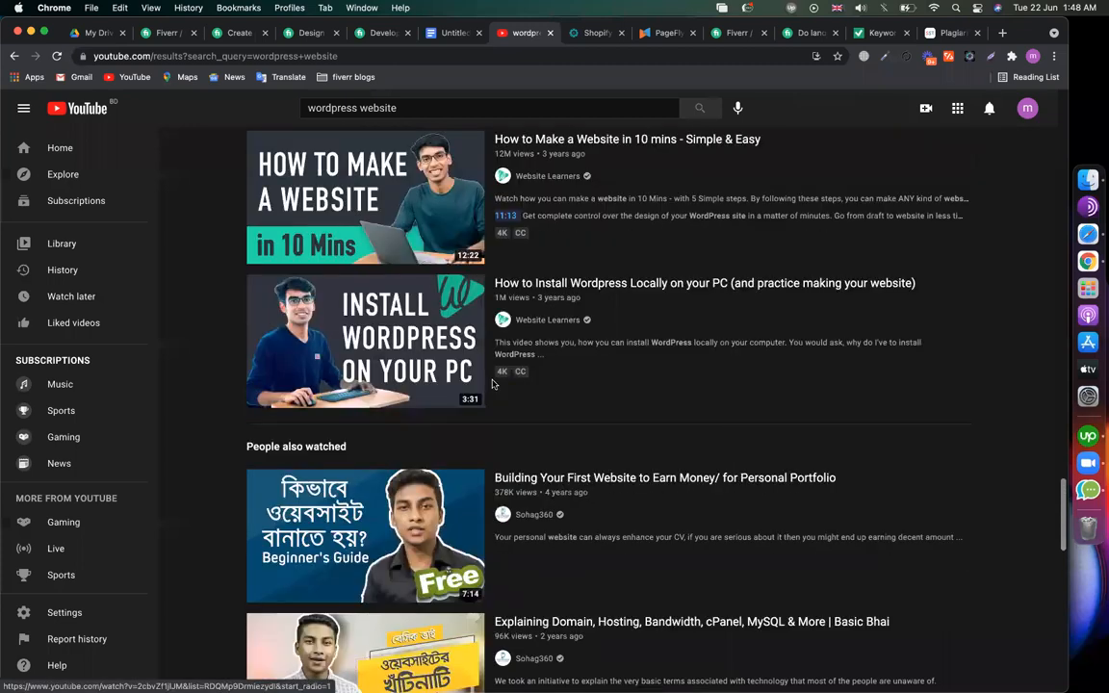
scroll(577, 247, down, 8)
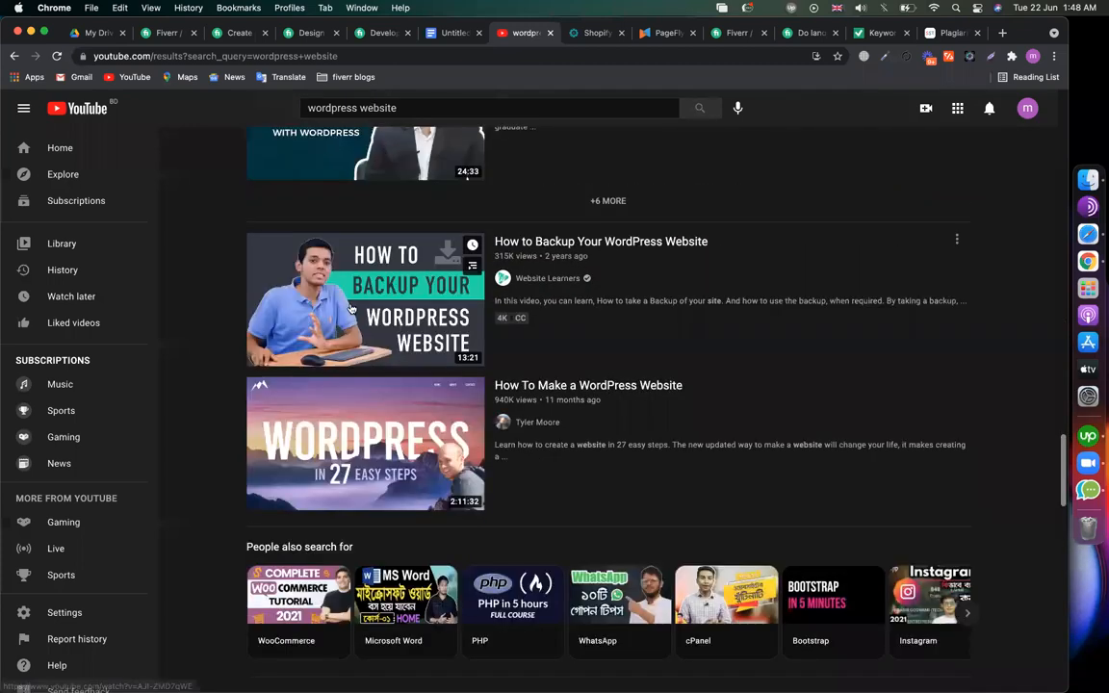
- Return to the Fiverr "ecommerce website" search results and examine the first rows of gigs, including their titles, seller levels and ratings
scroll(342, 277, up, 15)
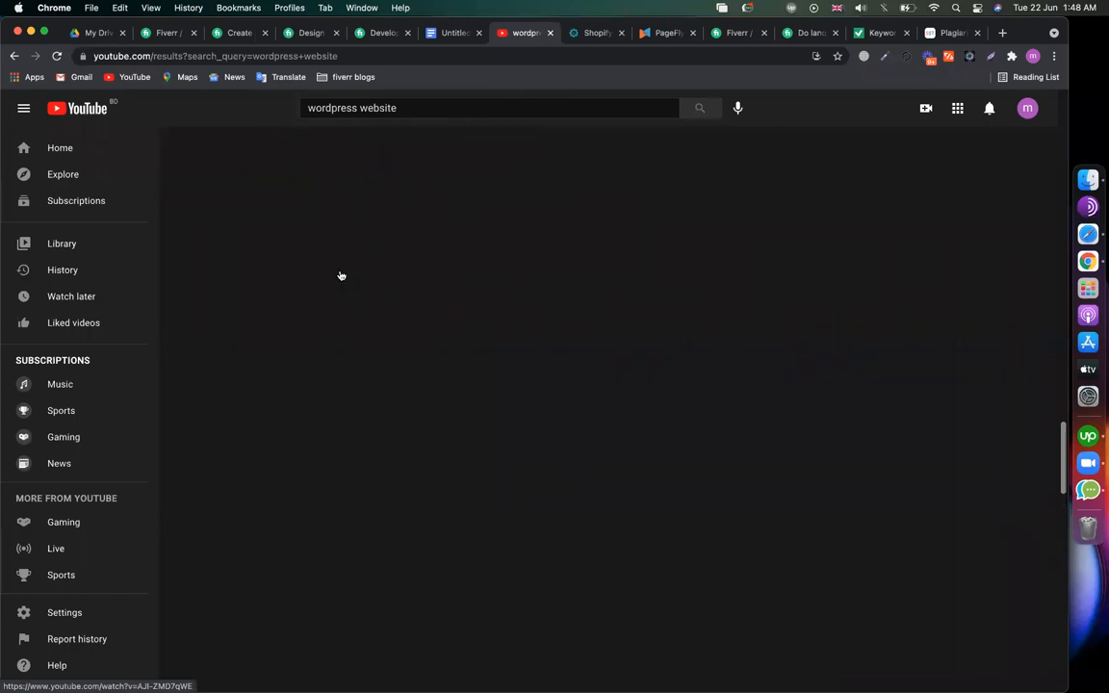
click(165, 32)
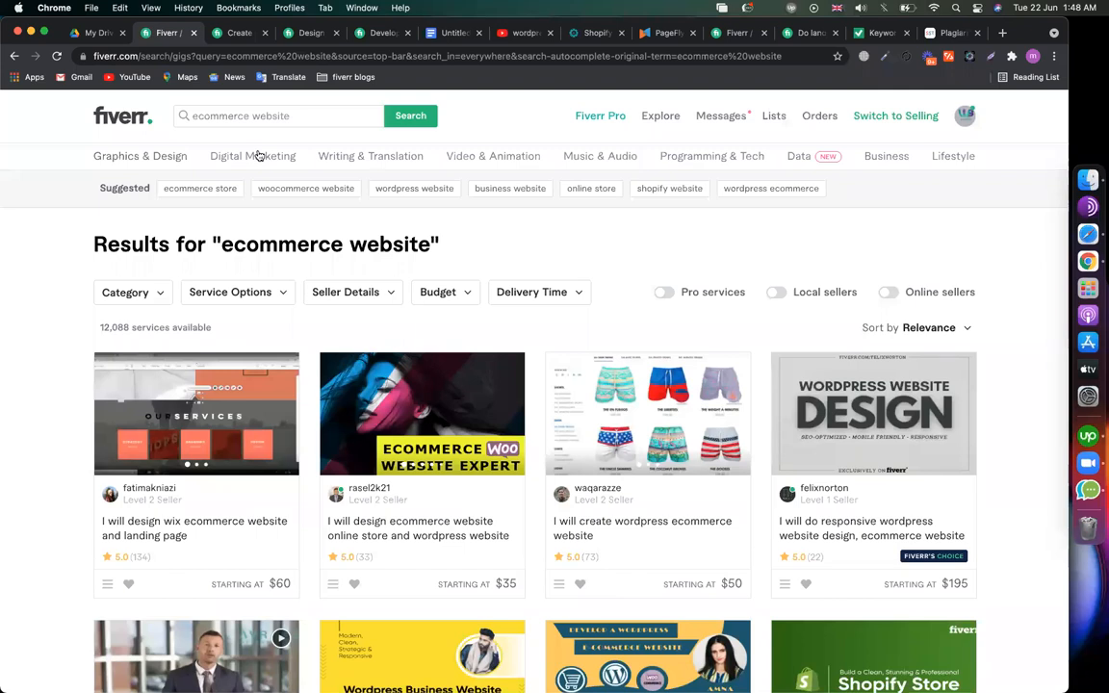
scroll(424, 241, down, 3)
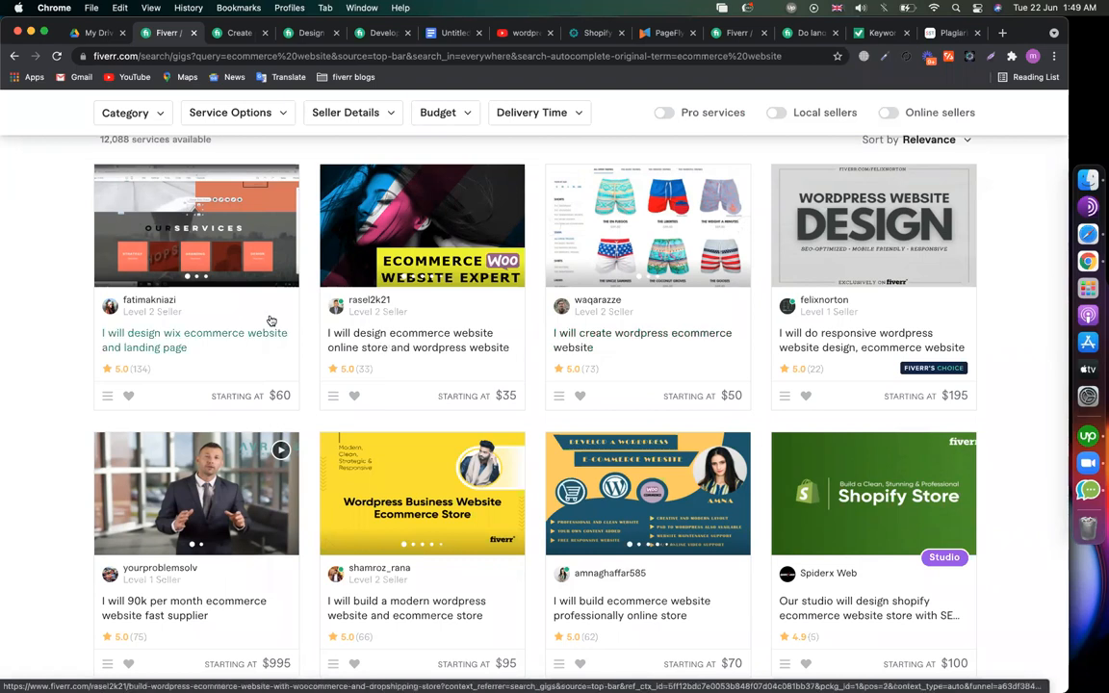
scroll(270, 319, up, 3)
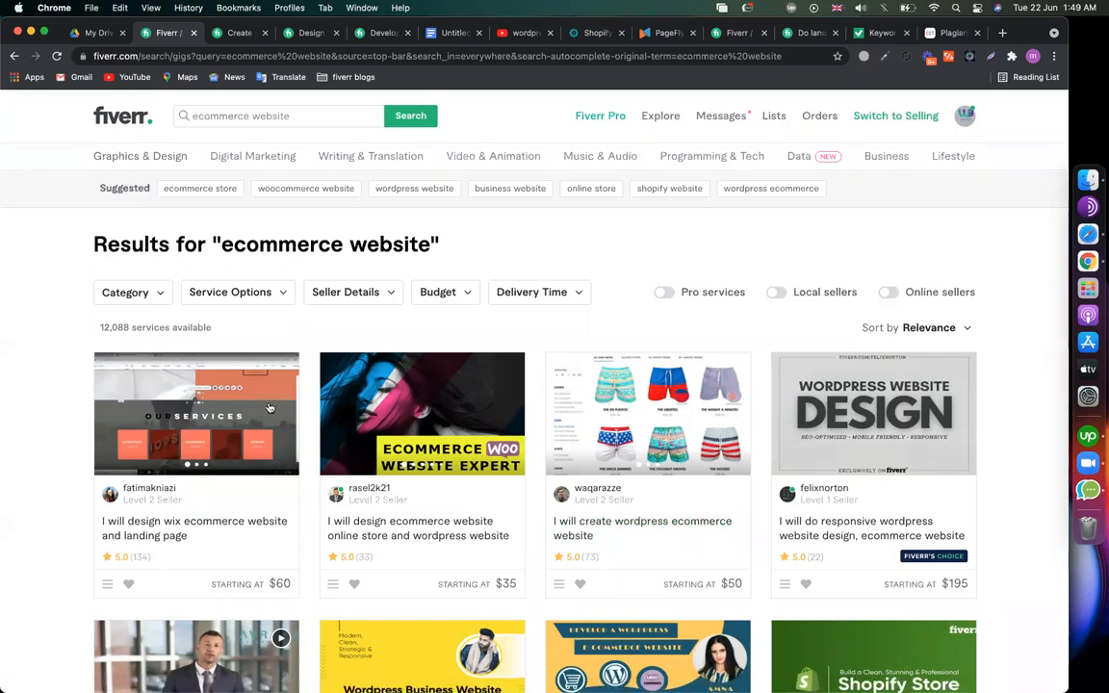
scroll(265, 527, down, 3)
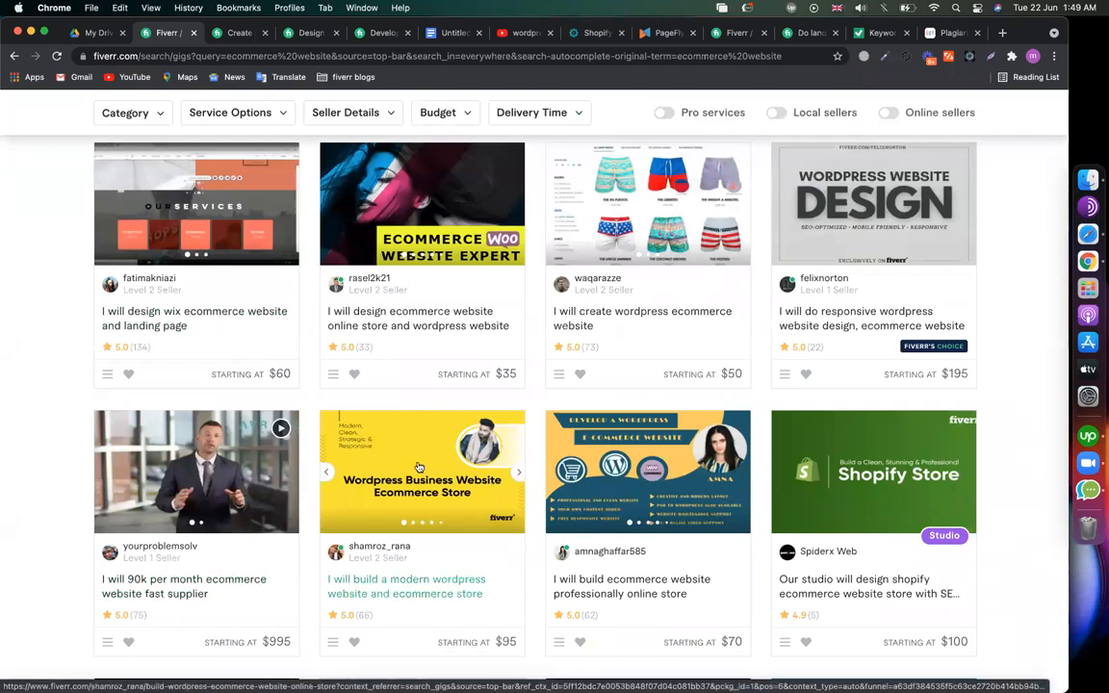
scroll(419, 468, up, 3)
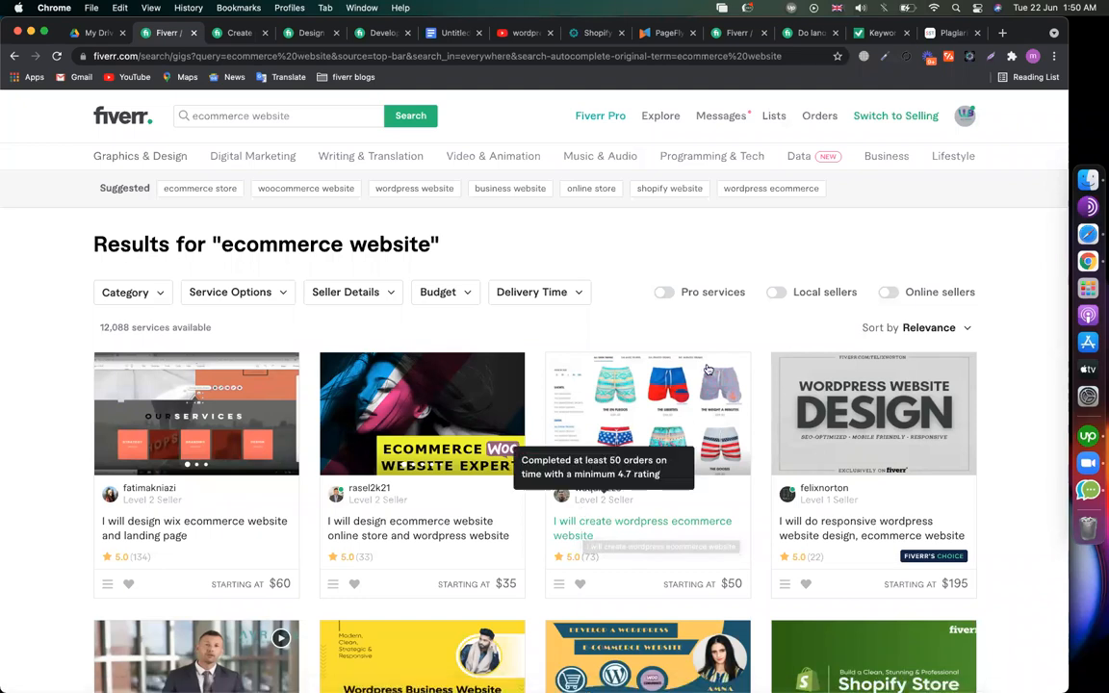
- Limit the "ecommerce website" results to online sellers and look over the top-ranked gigs
click(892, 293)
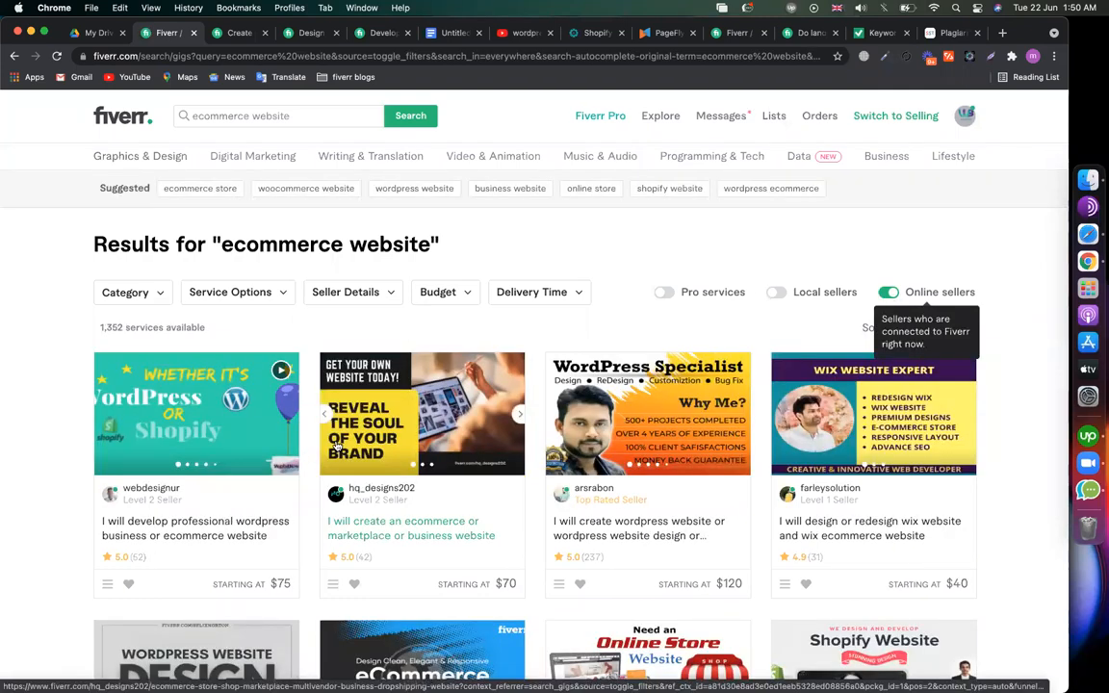
scroll(337, 444, down, 4)
scroll(587, 415, down, 1)
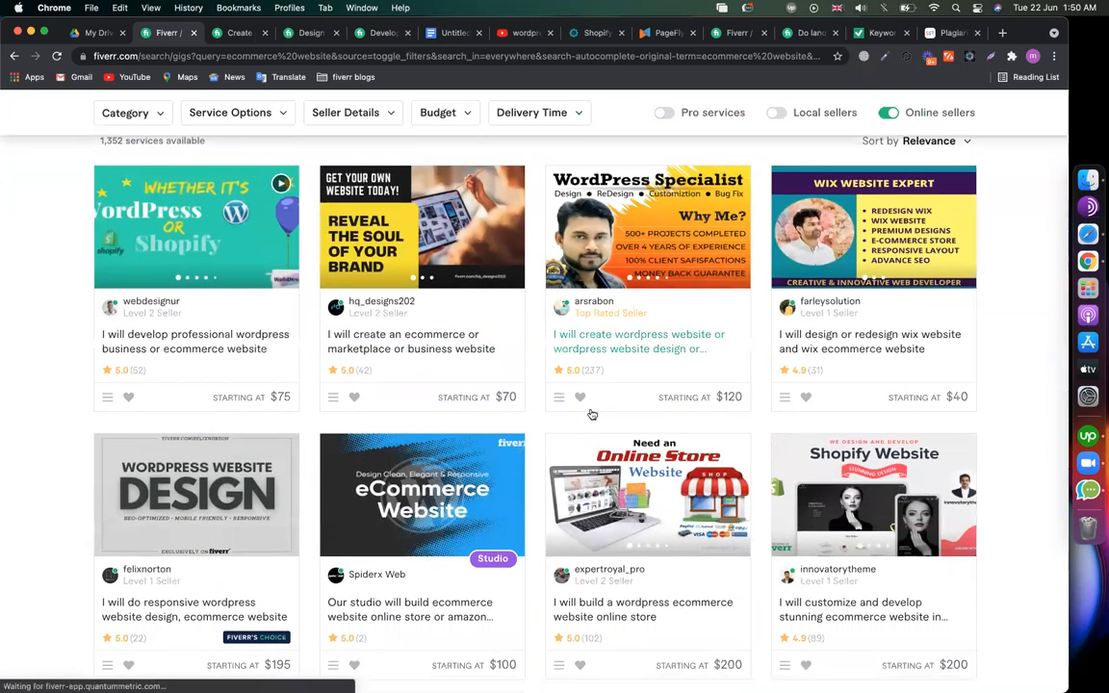
scroll(592, 414, up, 1)
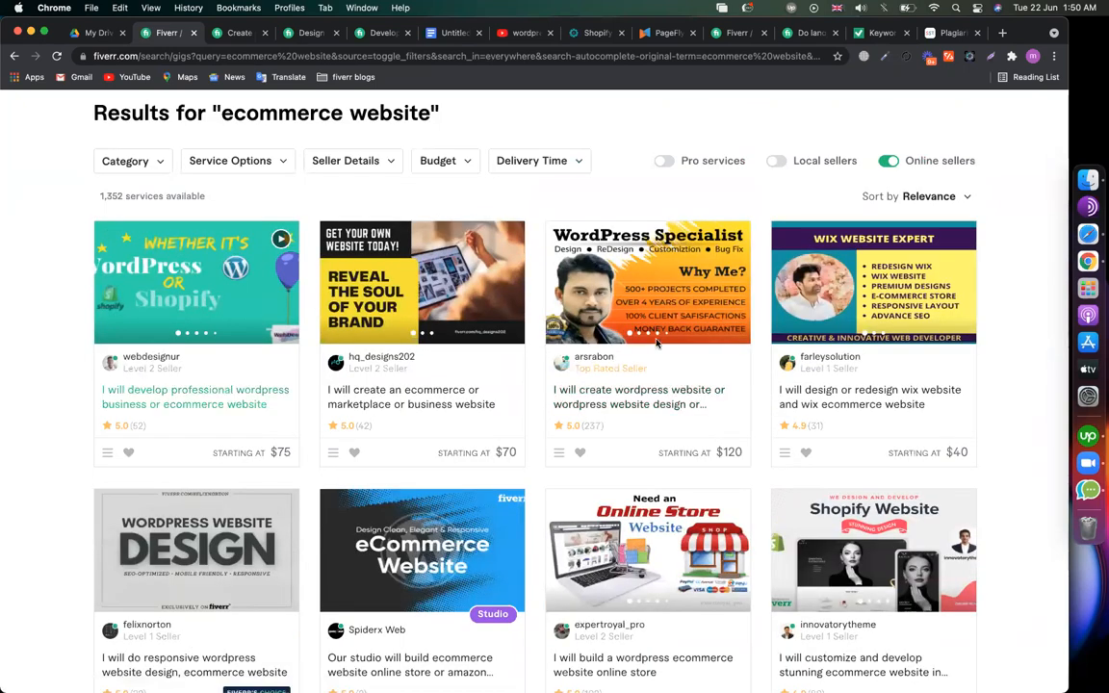
scroll(645, 356, up, 1)
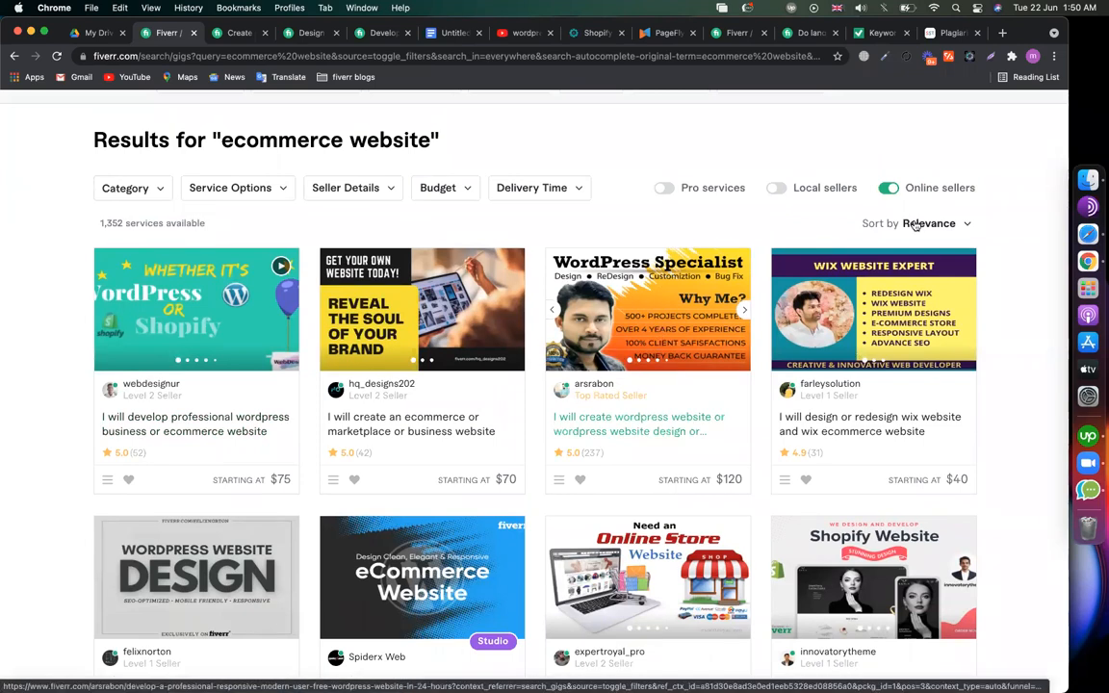
- Remove the online sellers filter and compare the order of the unfiltered gigs
click(891, 192)
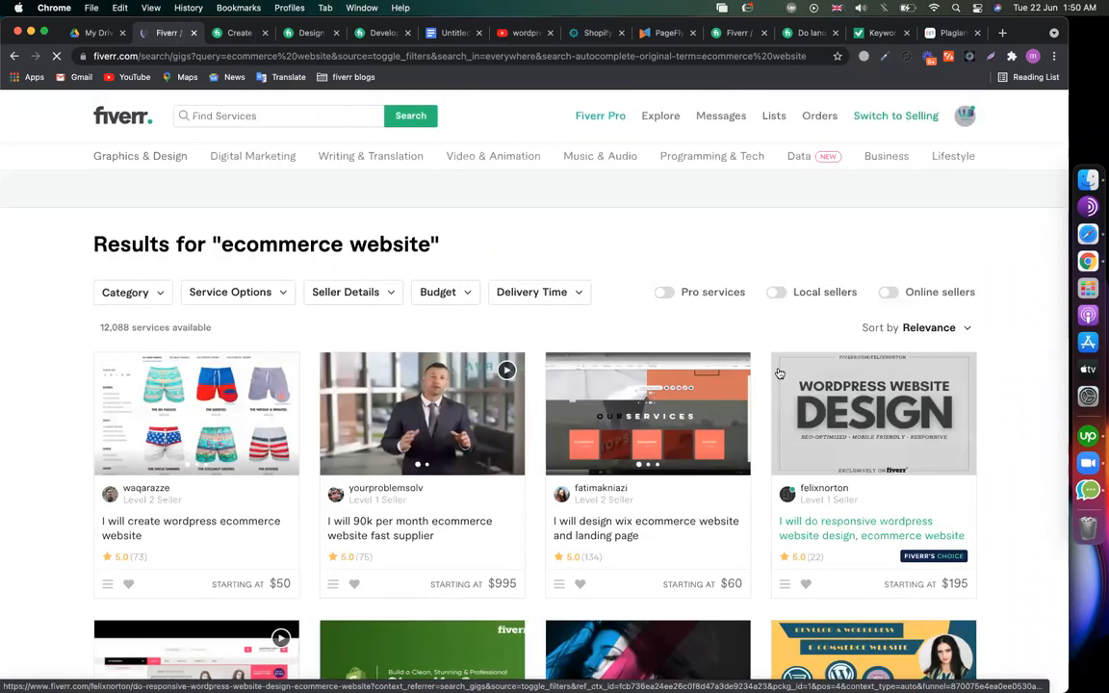
scroll(774, 395, down, 3)
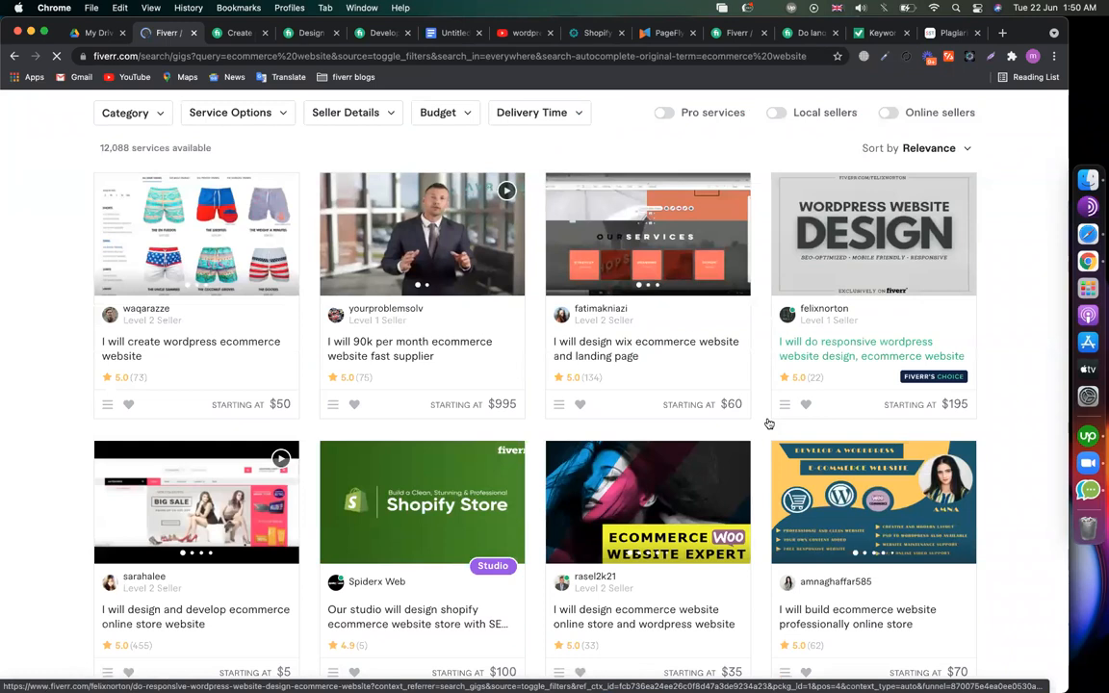
scroll(905, 297, up, 3)
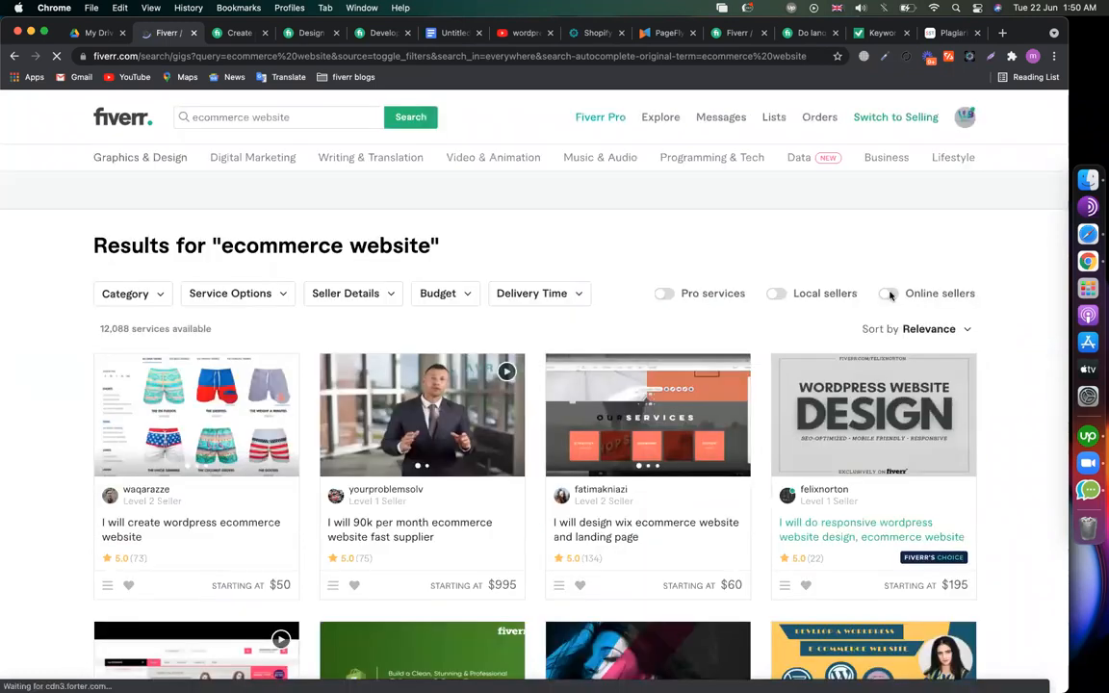
- Reapply the online sellers filter and check how the first rows of gigs are ranked
click(889, 292)
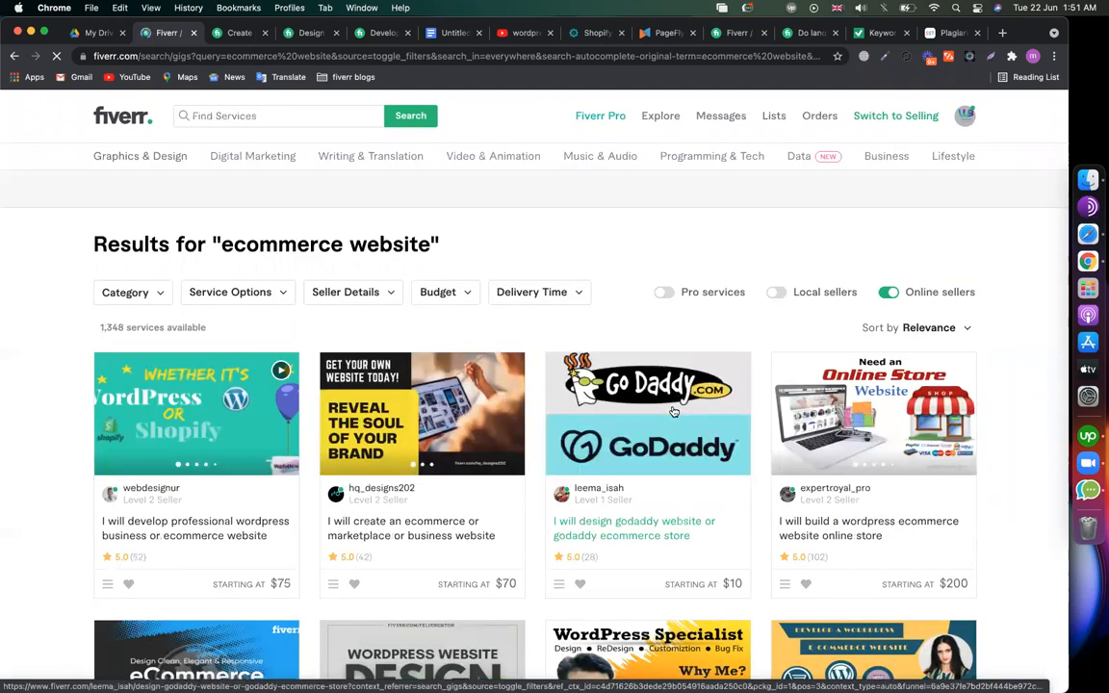
scroll(674, 411, down, 3)
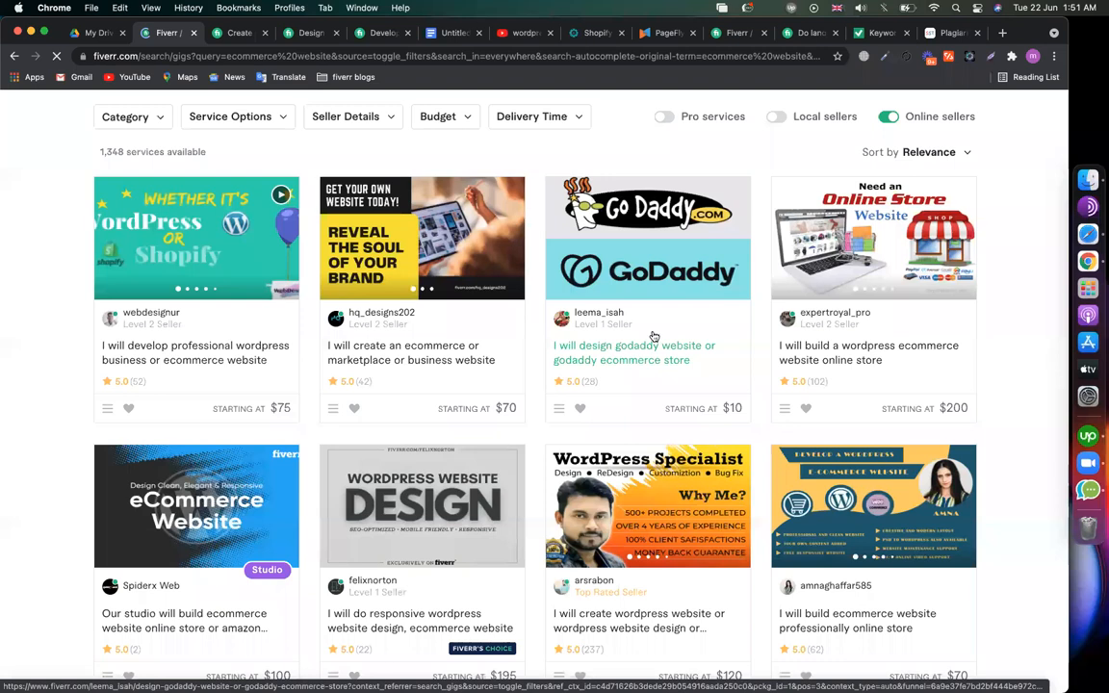
scroll(654, 336, up, 1)
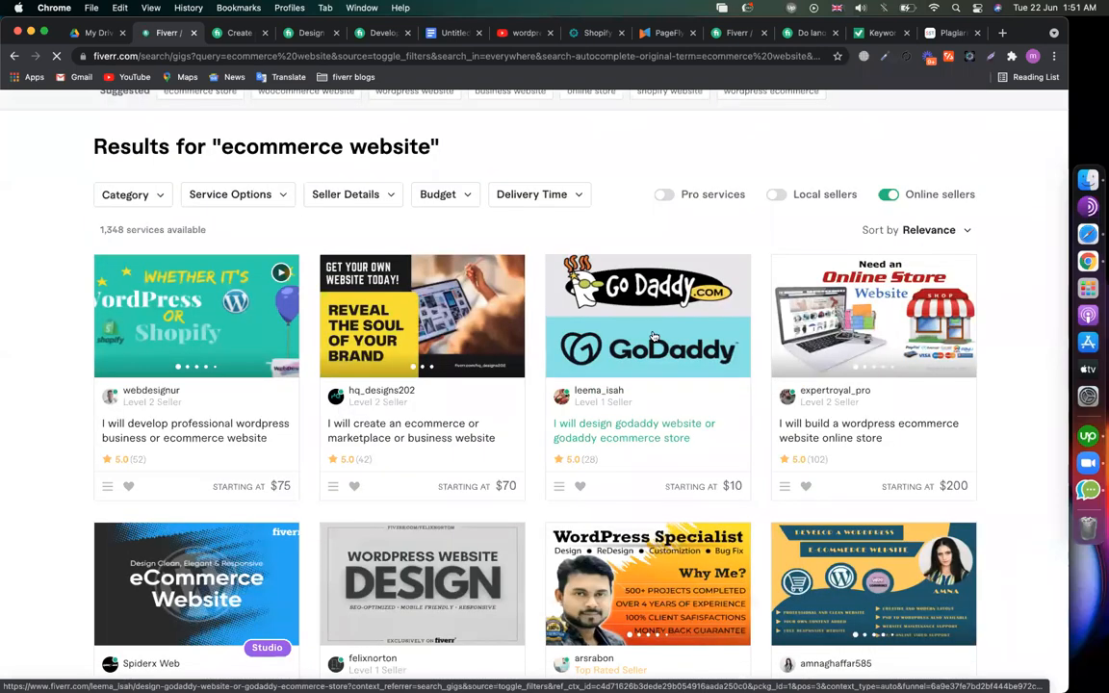